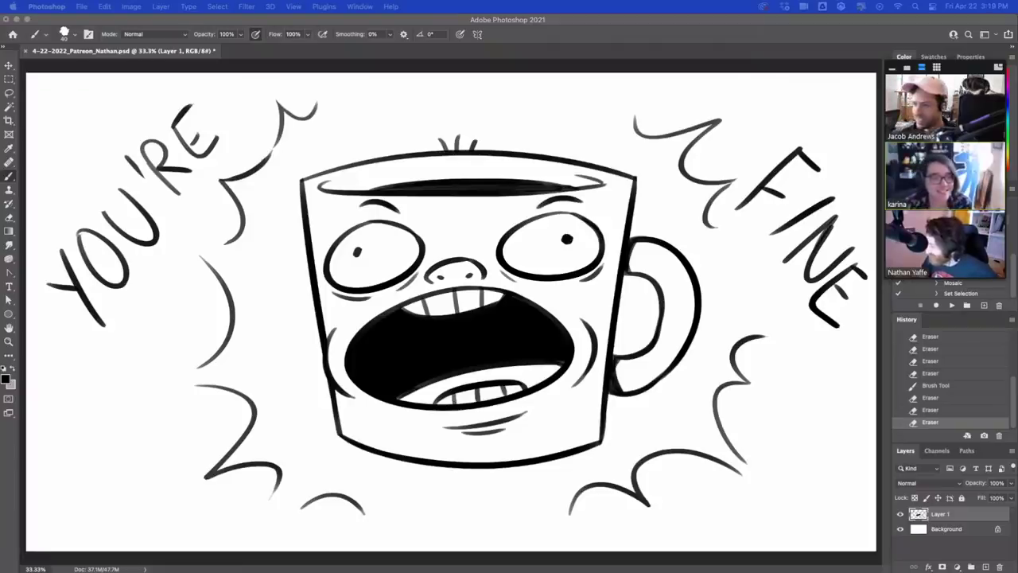
Touch up the area around the N in the FINE lettering with the Eraser.
left_click(837, 231)
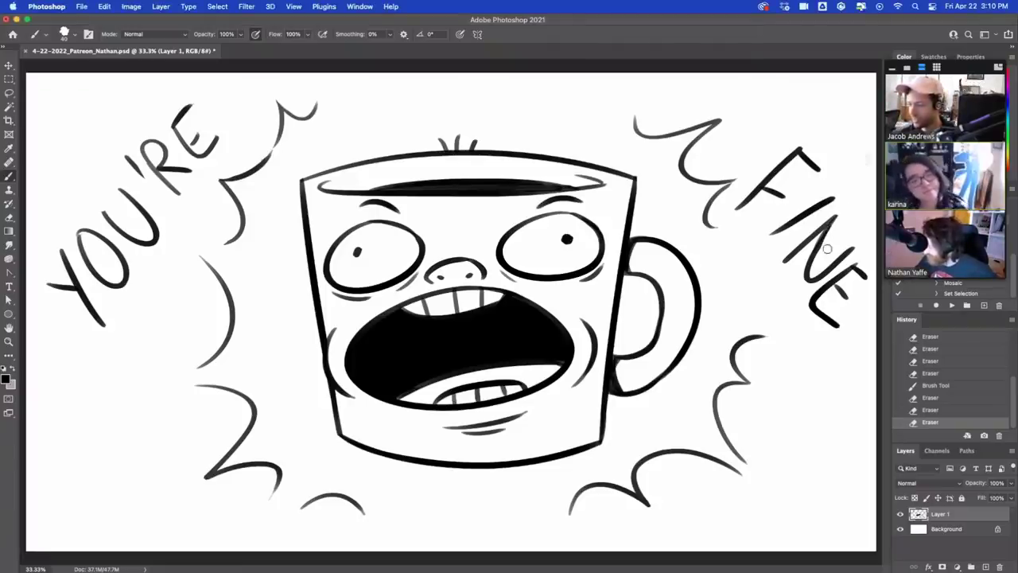
left_click_drag(827, 249, 838, 226)
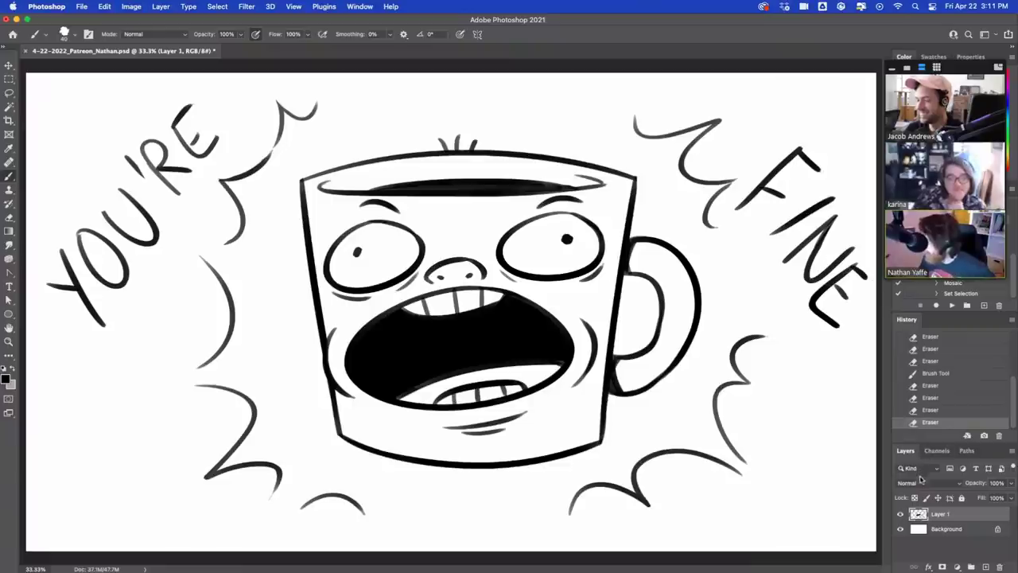
Hide Layer 1 with the mug drawing and add a new empty layer above it.
left_click(900, 513)
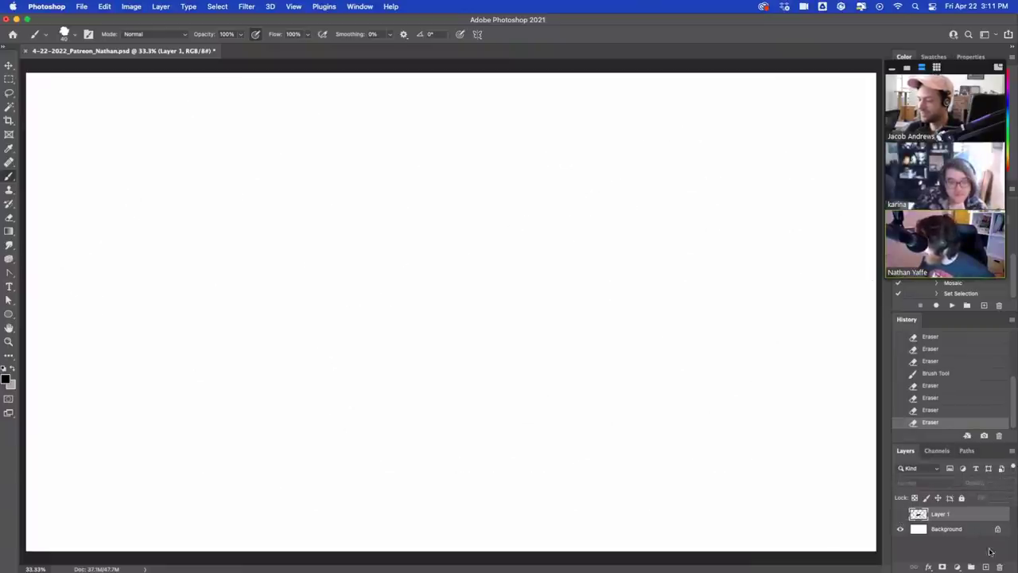
left_click(986, 566)
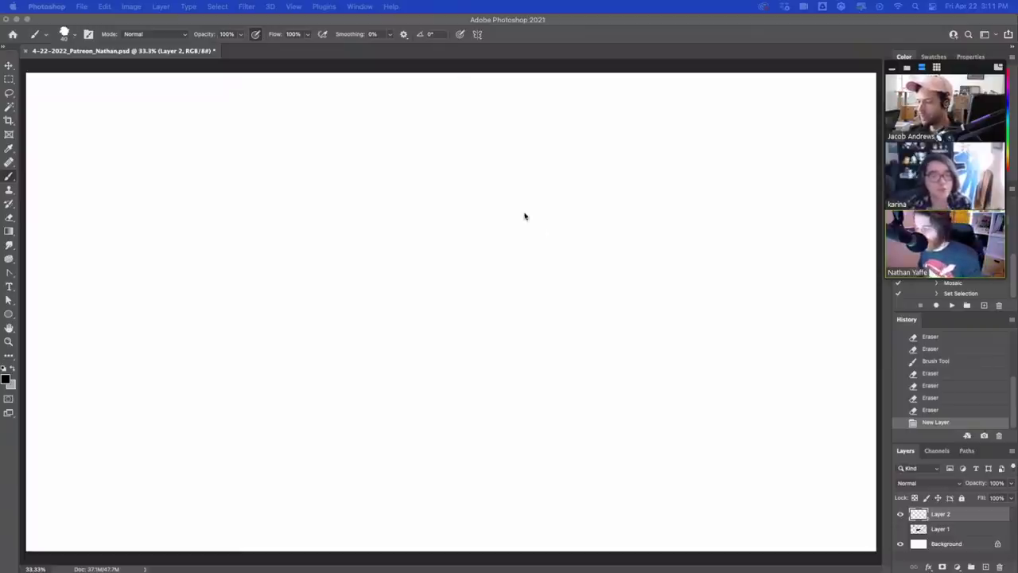
left_click(370, 158)
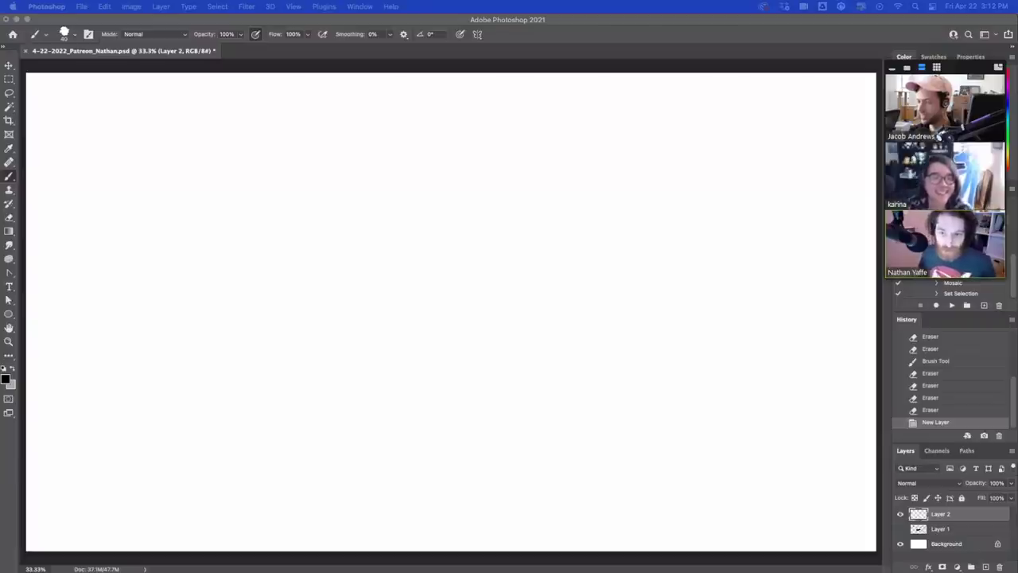
left_click(233, 163)
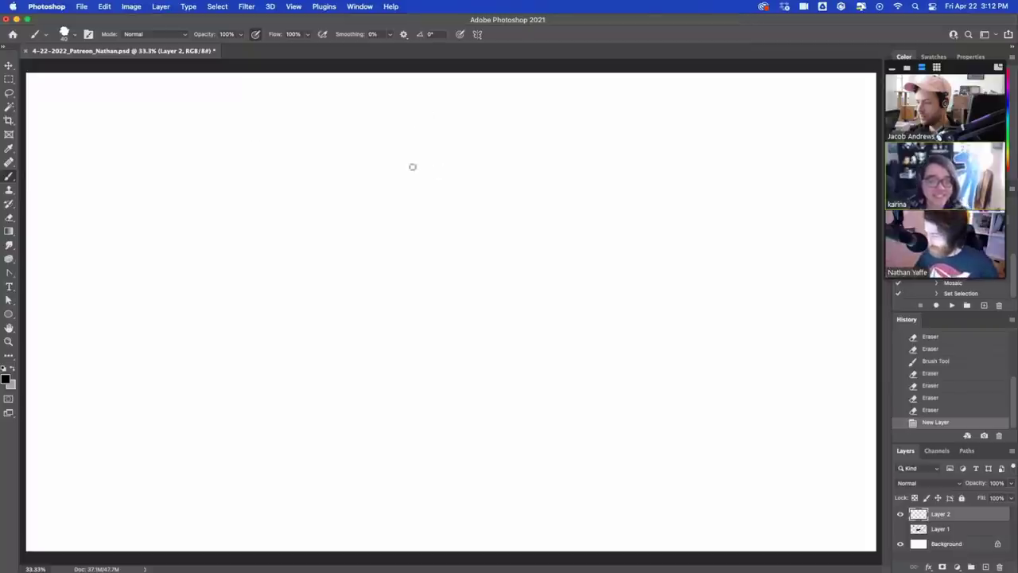
mouse_move(347, 181)
left_mouse_down()
mouse_move(459, 159)
mouse_move(484, 248)
left_mouse_up()
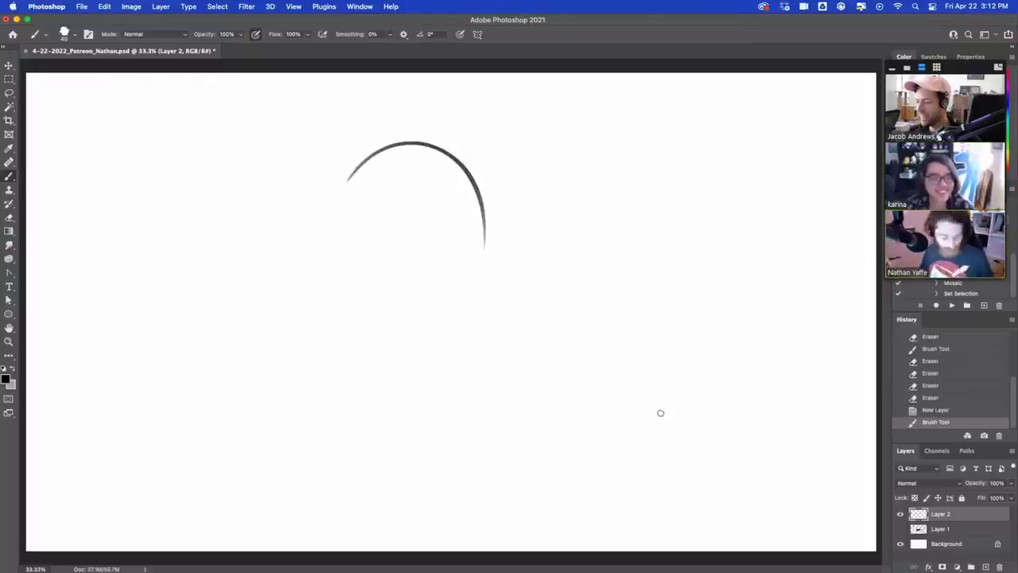
key("super+z")
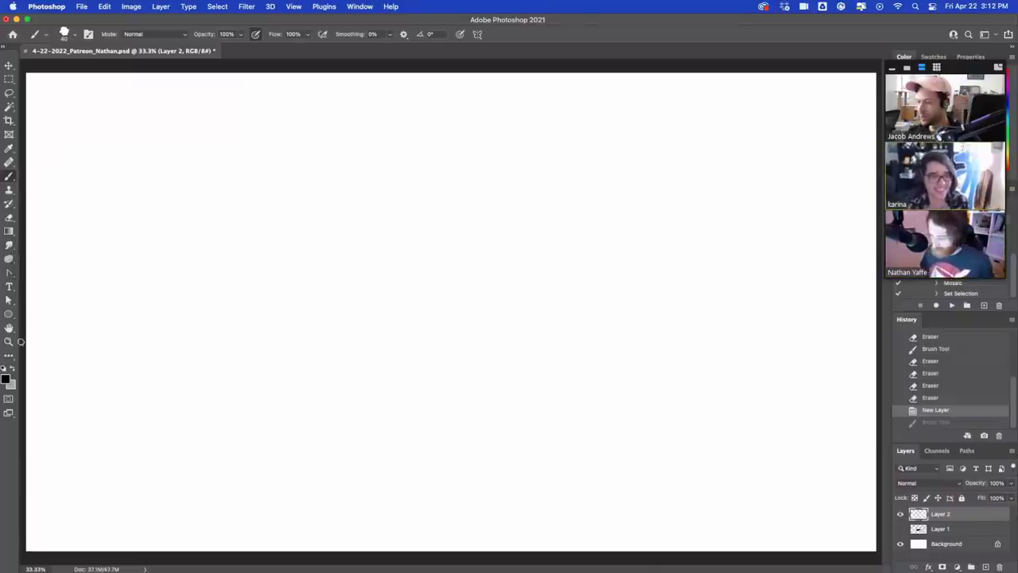
Fill Layer 2 with black using the Paint Bucket and add a new empty layer above it.
left_click_drag(9, 232, 48, 243)
left_click(355, 269)
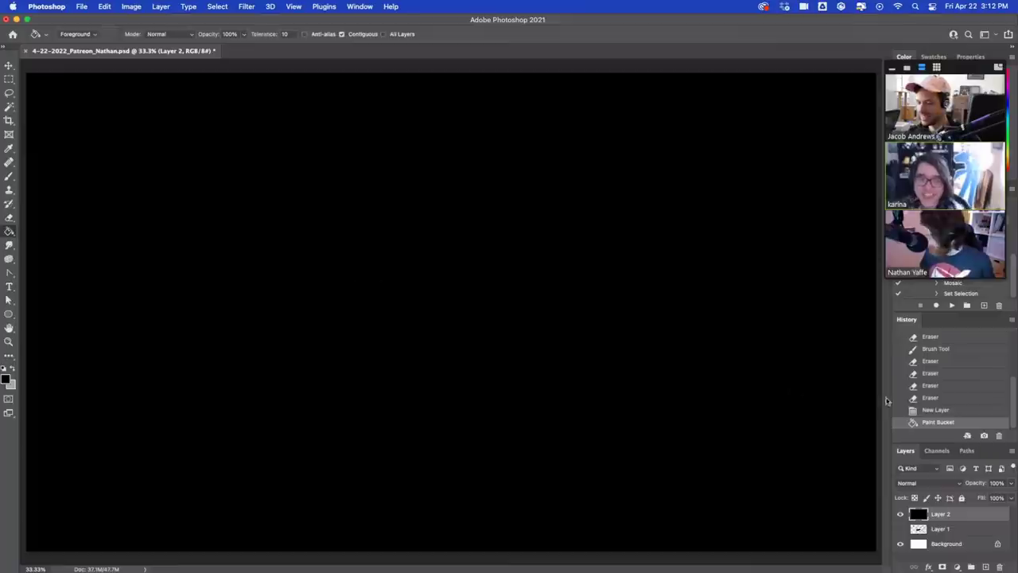
left_click(984, 566)
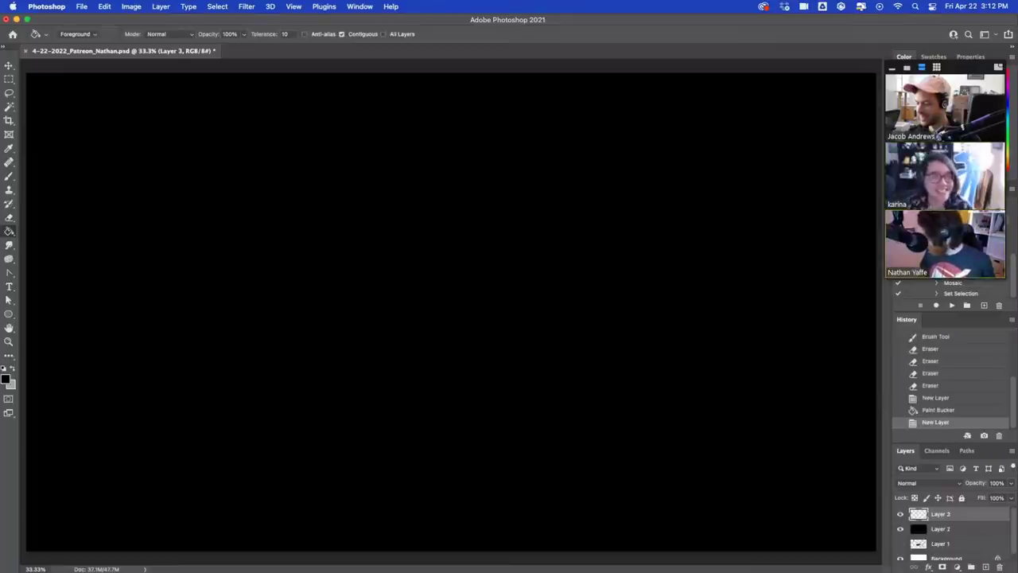
Switch the foreground colour to white and brush small scattered star dots over the right part of the black canvas.
key("x")
left_click(8, 175)
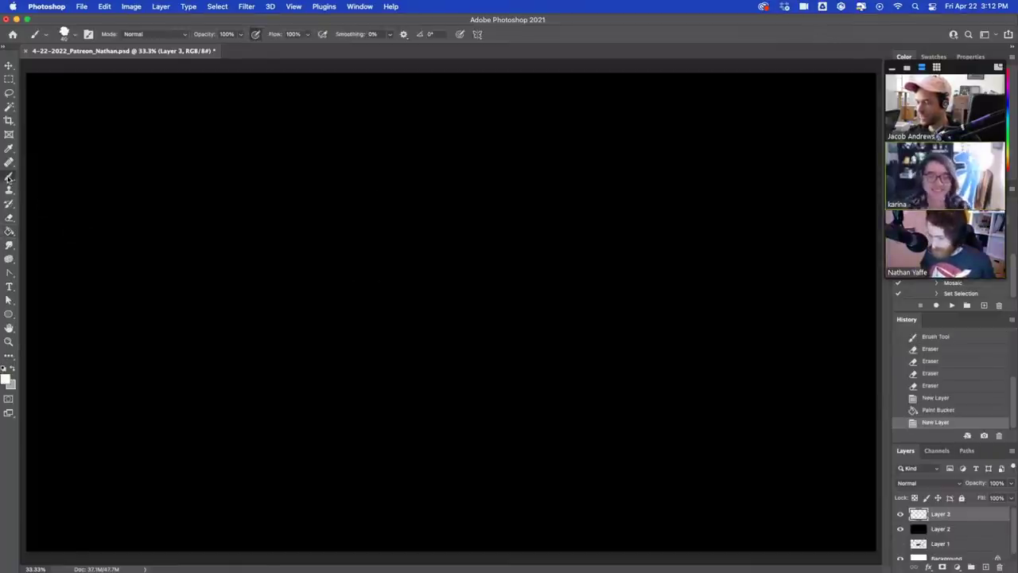
left_click(711, 366)
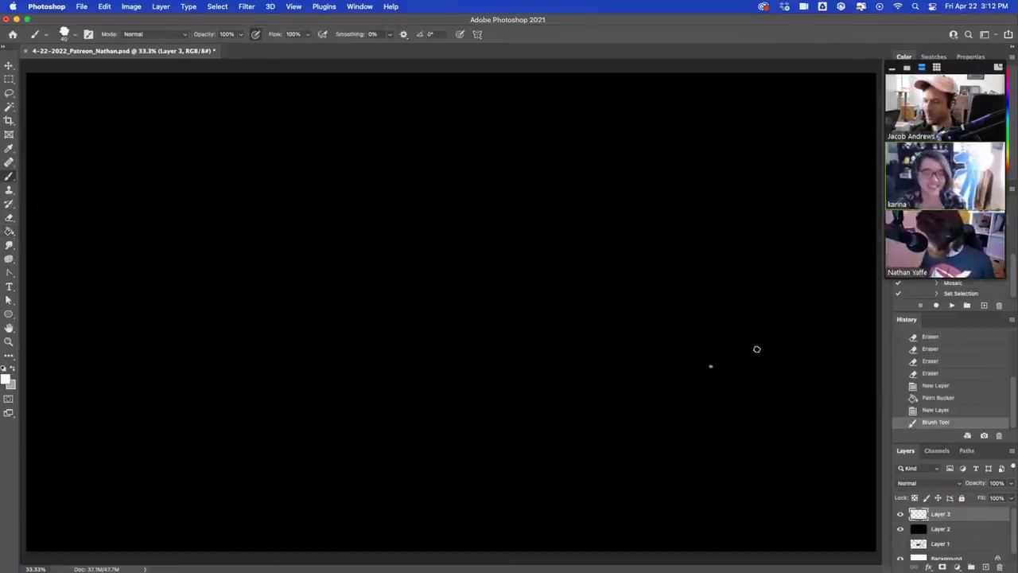
left_click(756, 348)
left_click(767, 404)
left_click(794, 392)
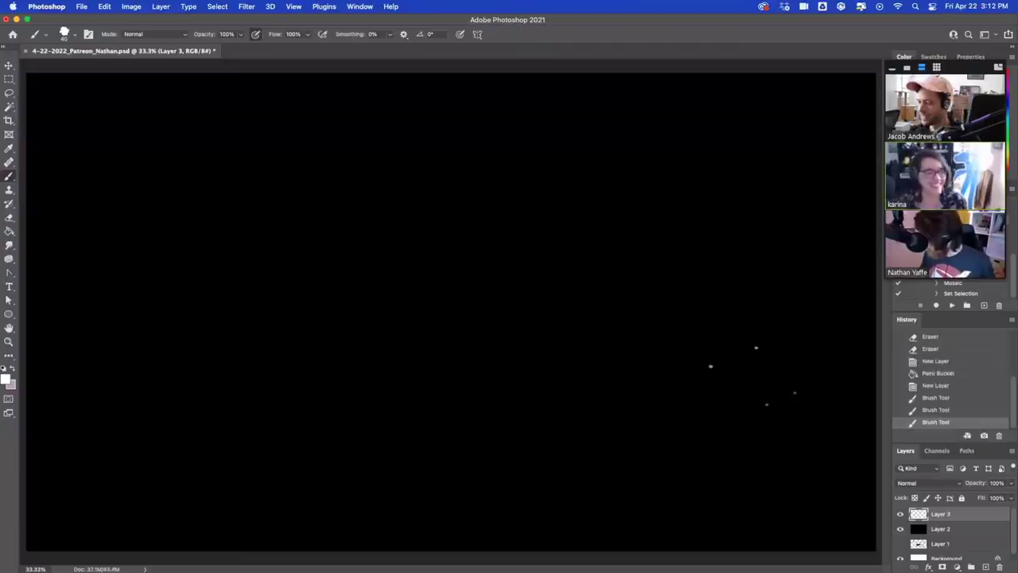
left_click(803, 222)
left_click(769, 188)
left_click(782, 202)
left_click(783, 126)
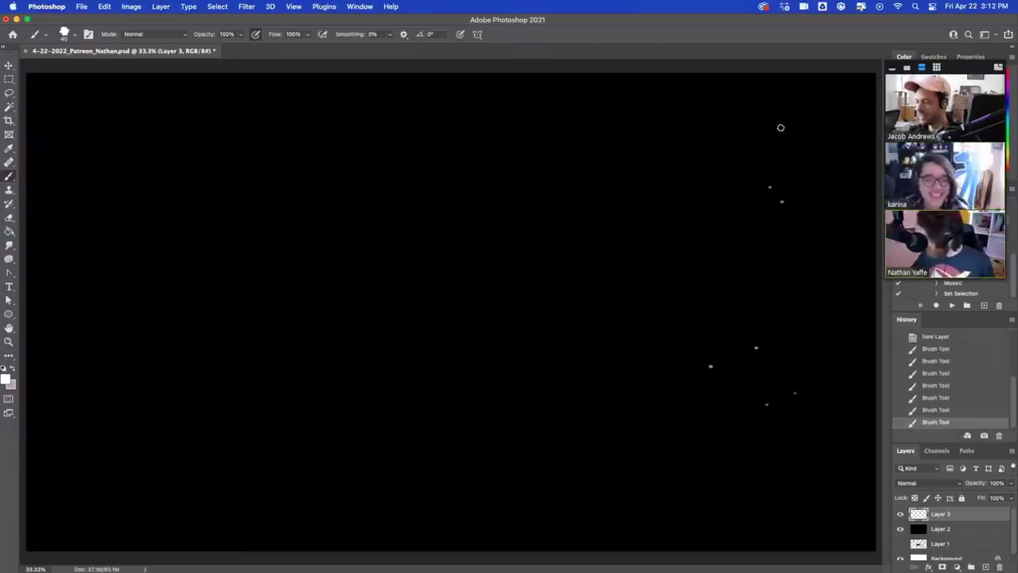
Brush small white star dots in the lower-left area of the canvas and about midway up its left edge.
left_click(157, 493)
left_click(158, 466)
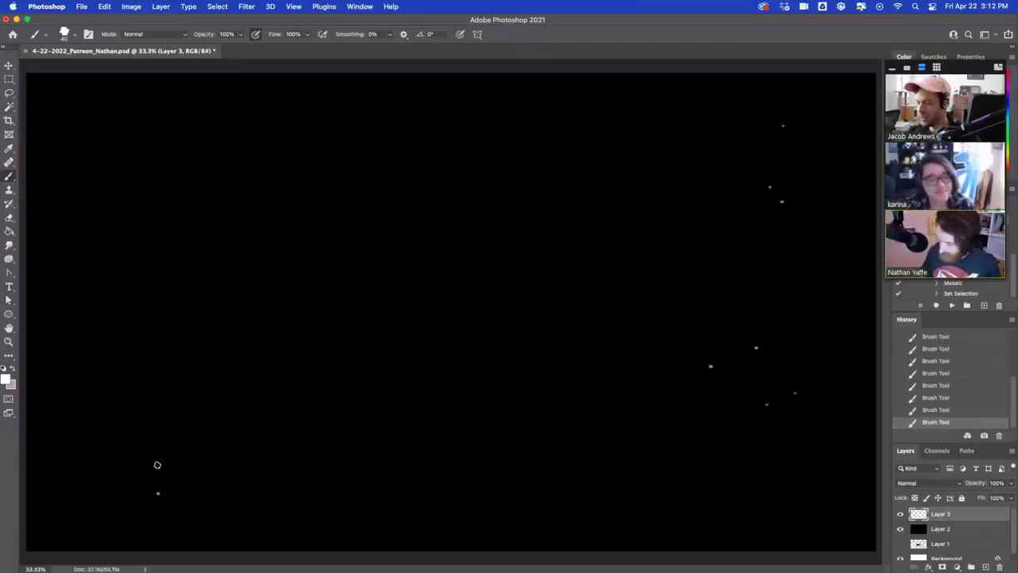
left_click(229, 494)
left_click(208, 508)
left_click(103, 285)
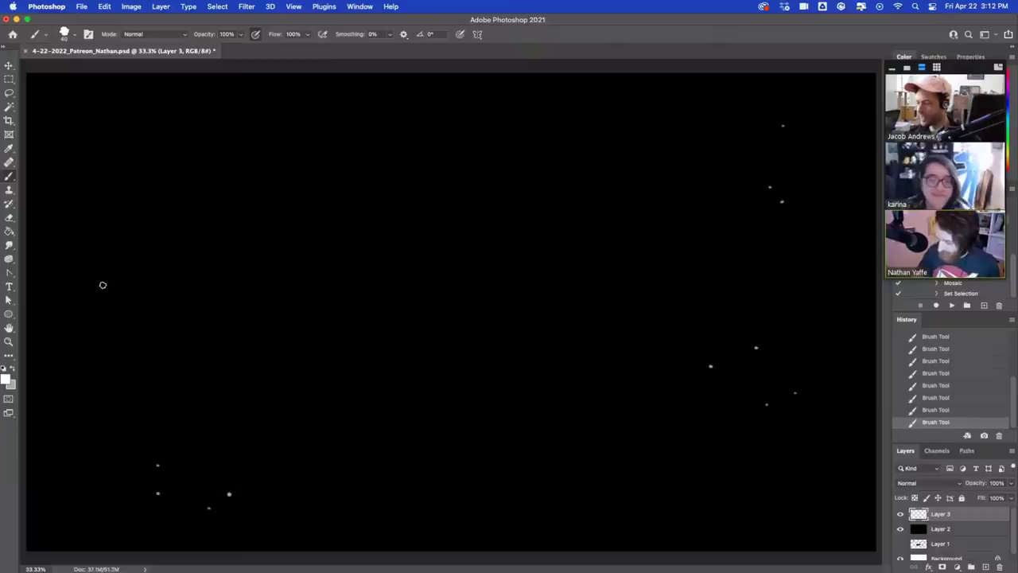
left_click(98, 319)
left_click(84, 298)
Brush a loose cluster of small white star dots in the upper-left corner area of the canvas.
left_click(113, 167)
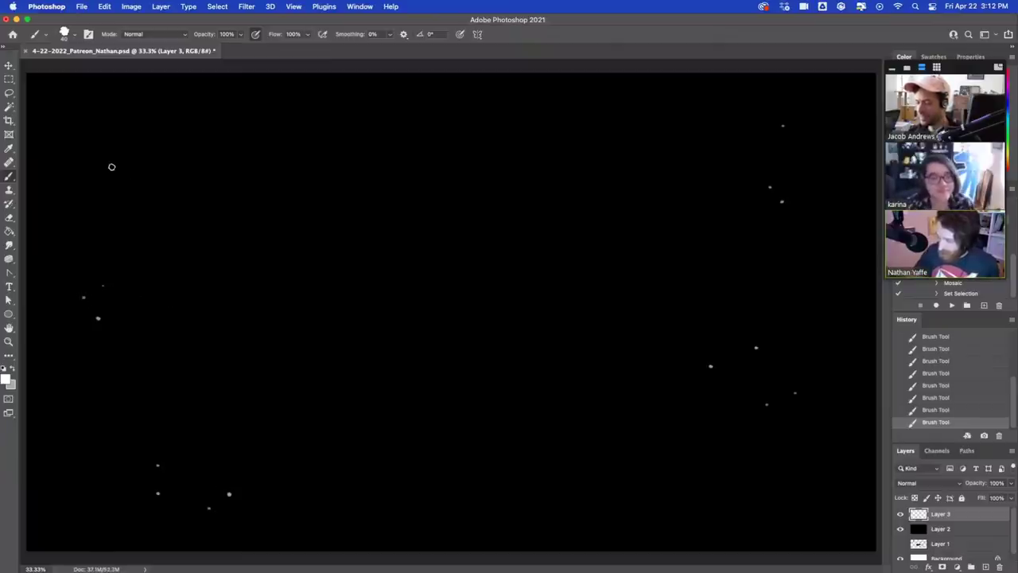
left_click(90, 164)
left_click(100, 110)
left_click(127, 120)
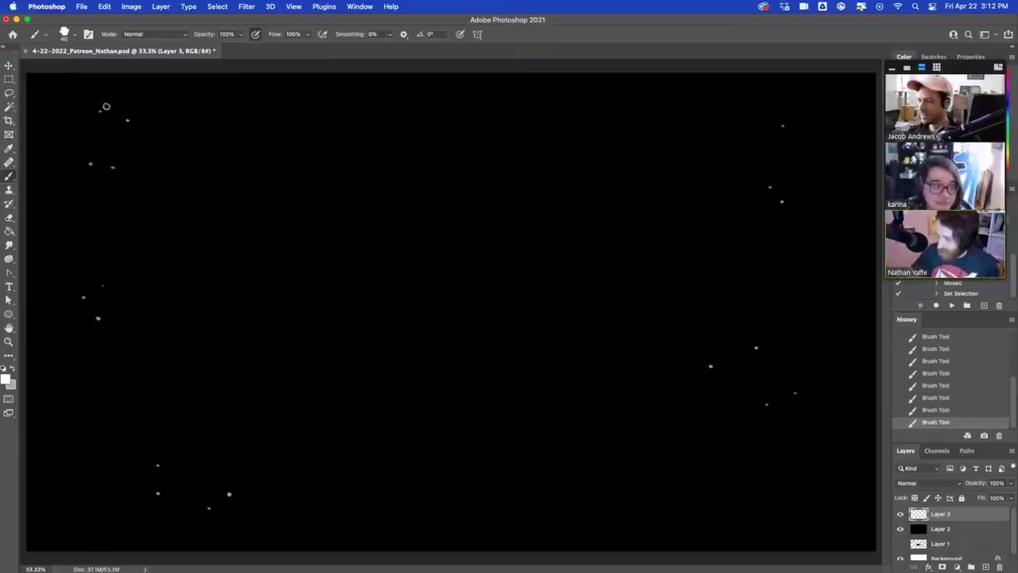
left_click(109, 104)
Add a few single star dots in the upper-right and upper-left parts of the sky, and undo the last brush mark.
left_click(683, 229)
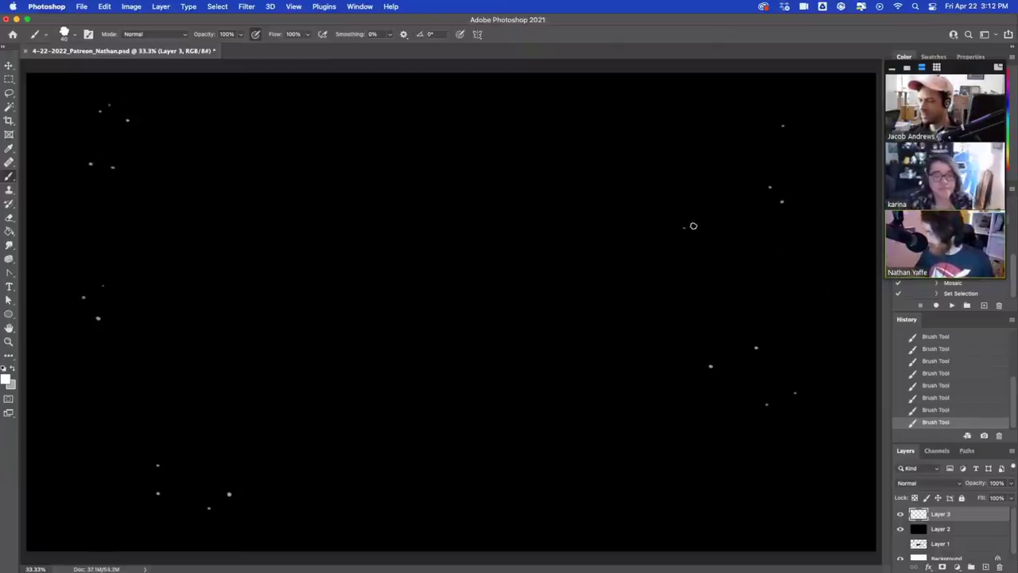
left_click(836, 195)
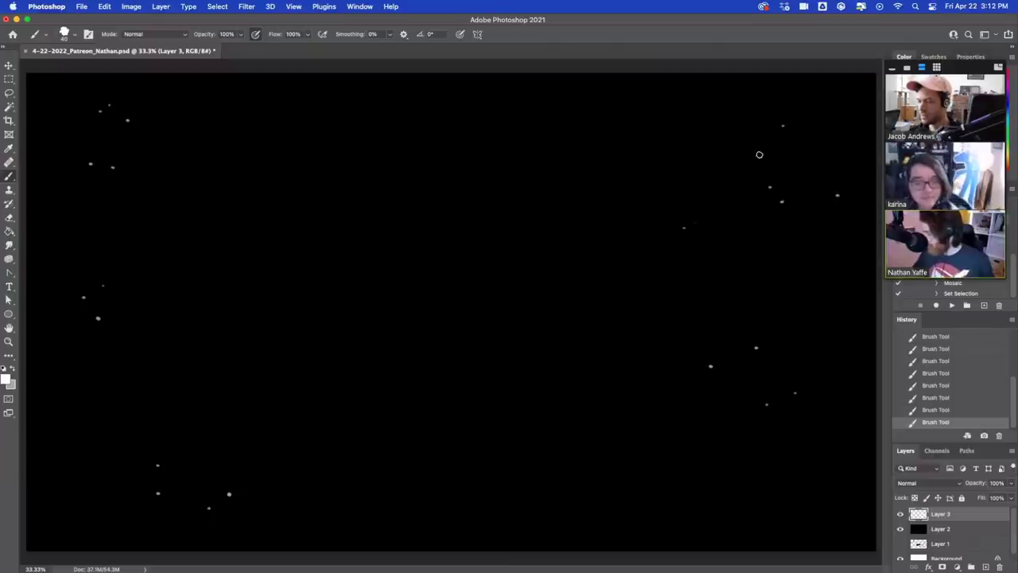
left_click(188, 134)
left_click(195, 123)
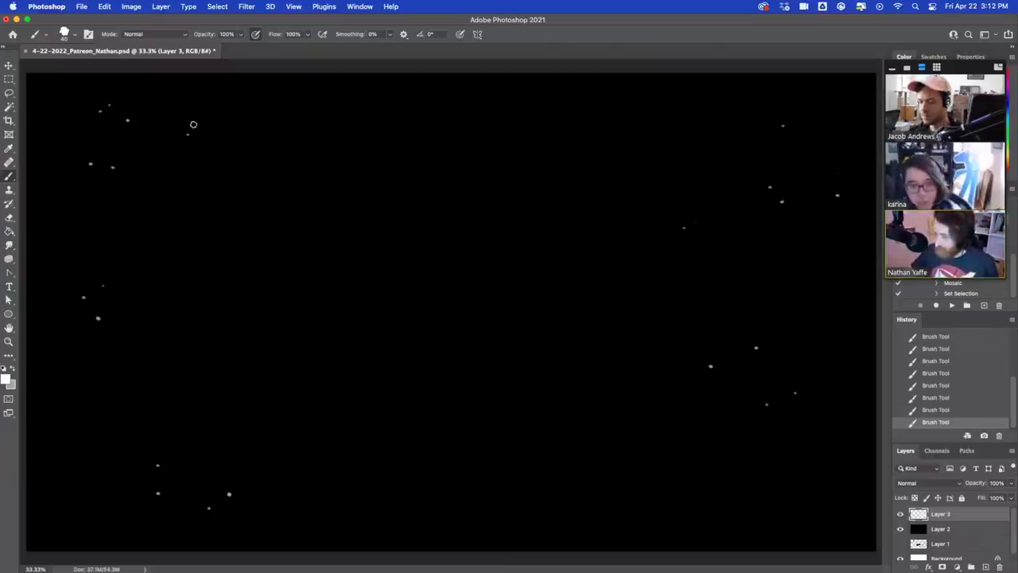
key("super+z")
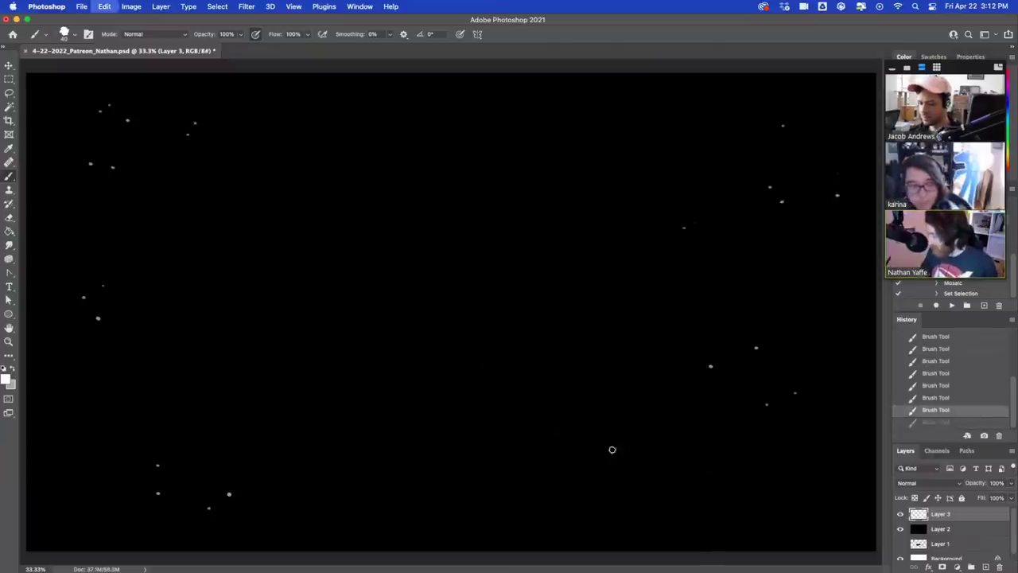
Brush pairs of star dots in the lower-right part of the canvas and single ones in the lower-left part.
left_click(609, 447)
left_click(619, 458)
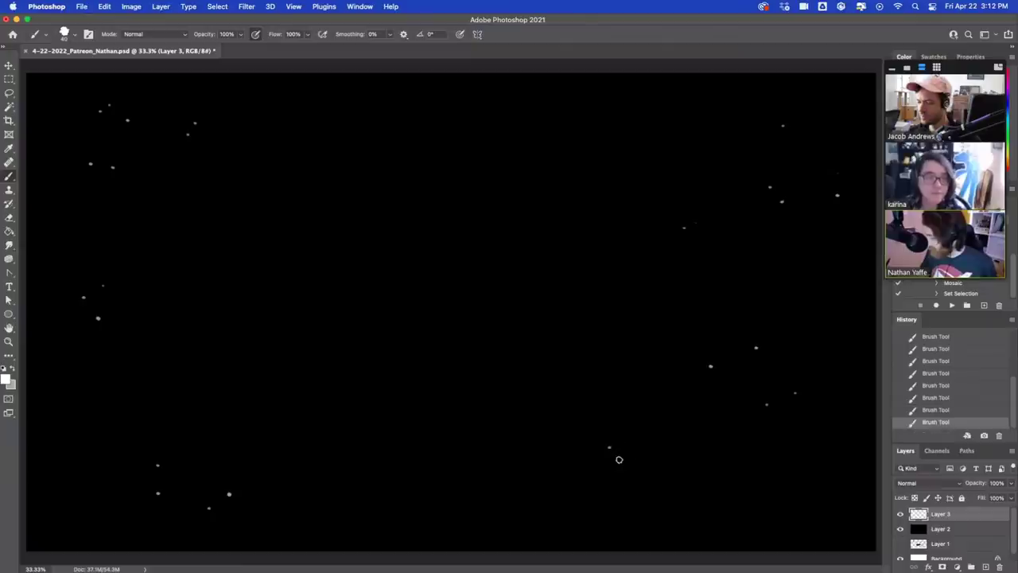
left_click(798, 477)
left_click(783, 496)
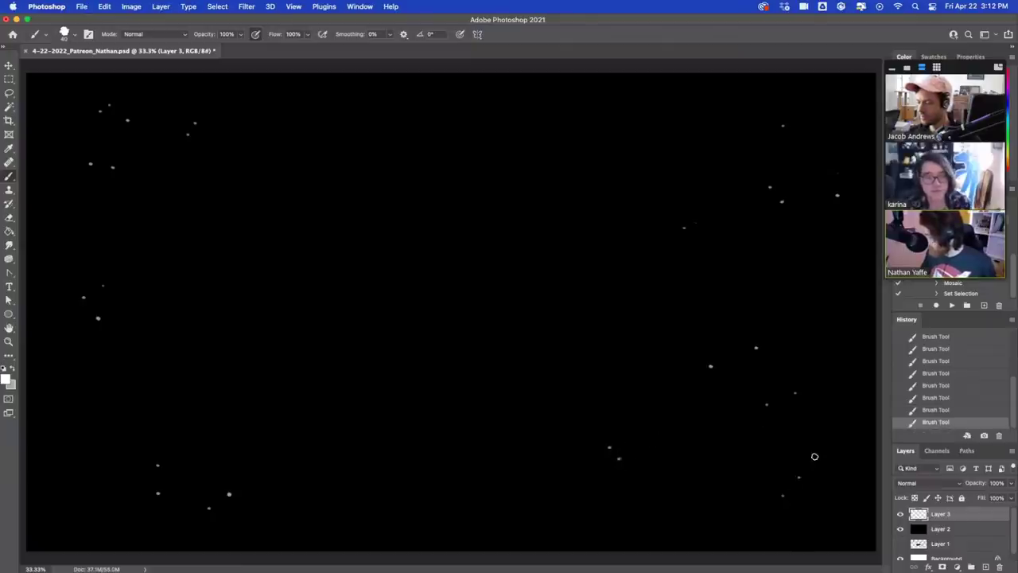
left_click(157, 384)
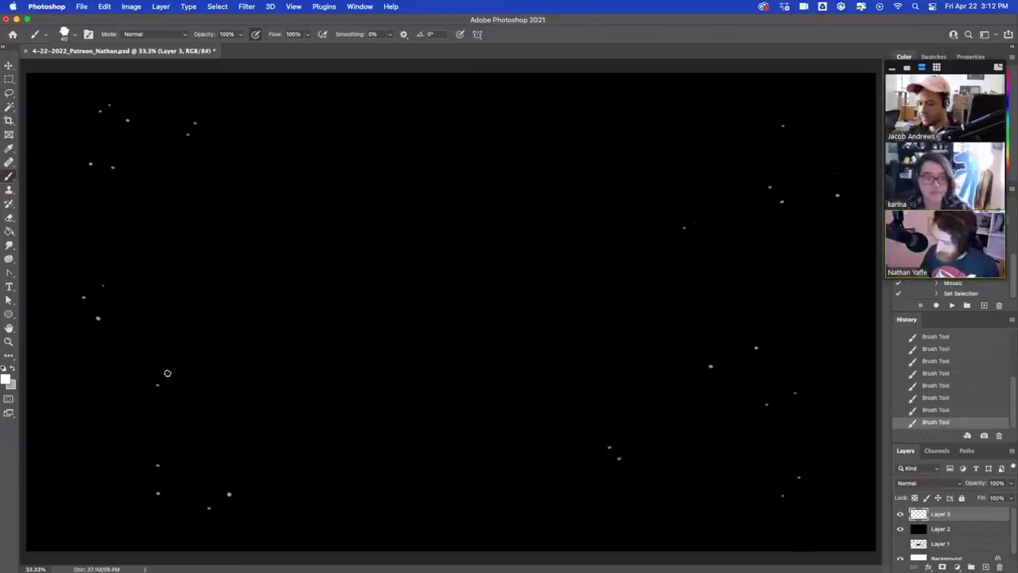
left_click(94, 486)
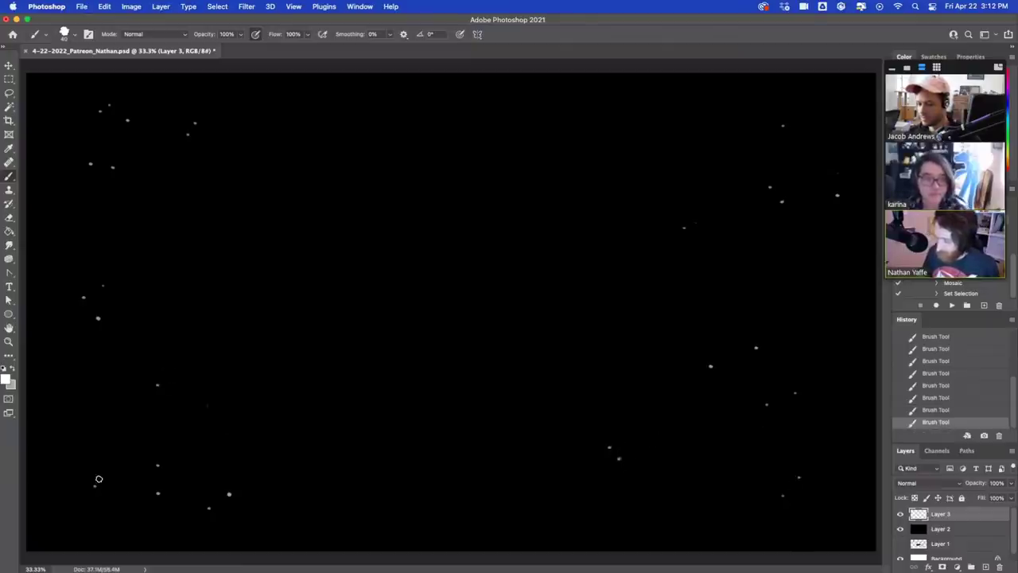
Brush small white star dots along the upper edge of the canvas, to the right and left of its centre.
left_click(685, 111)
left_click(689, 95)
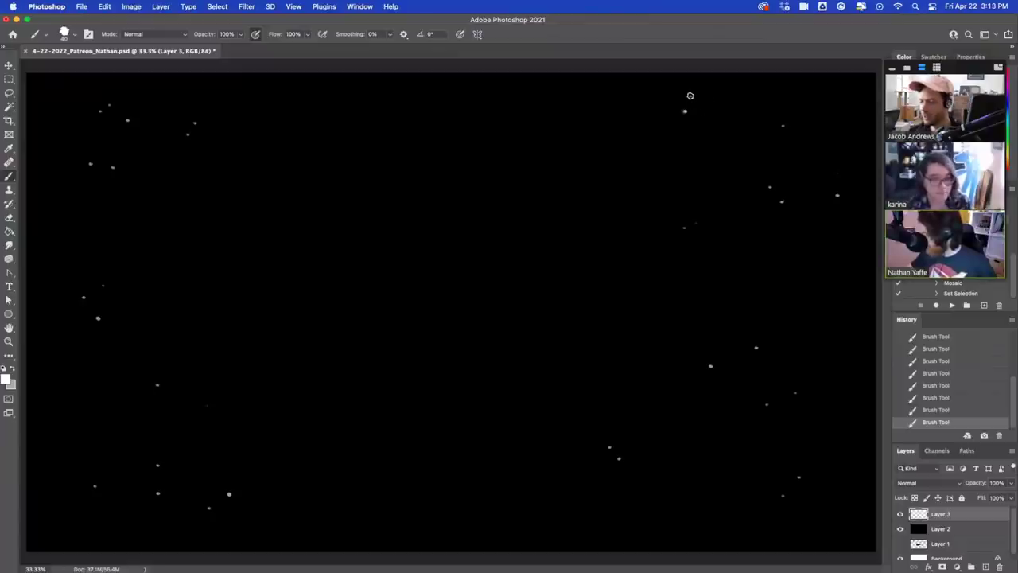
left_click(703, 102)
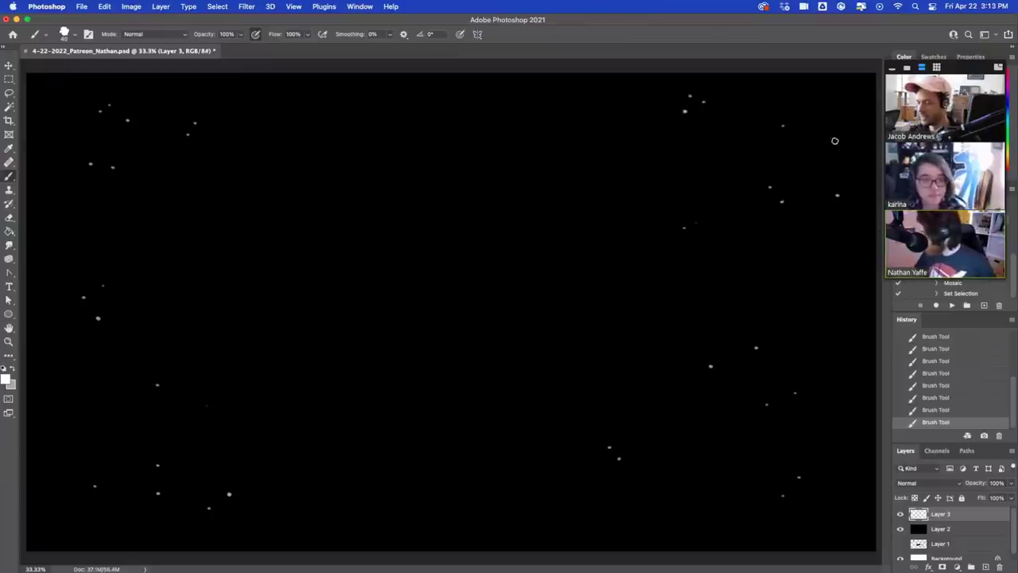
left_click(336, 110)
left_click(318, 112)
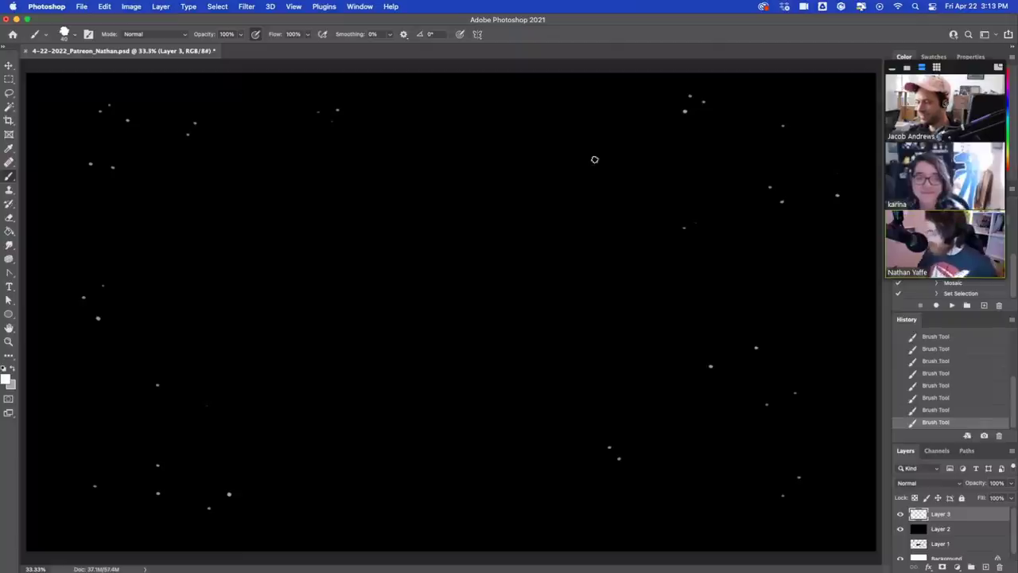
Add a new layer and paint a white arc near the canvas centre with short curved strokes hanging from it.
left_click(984, 566)
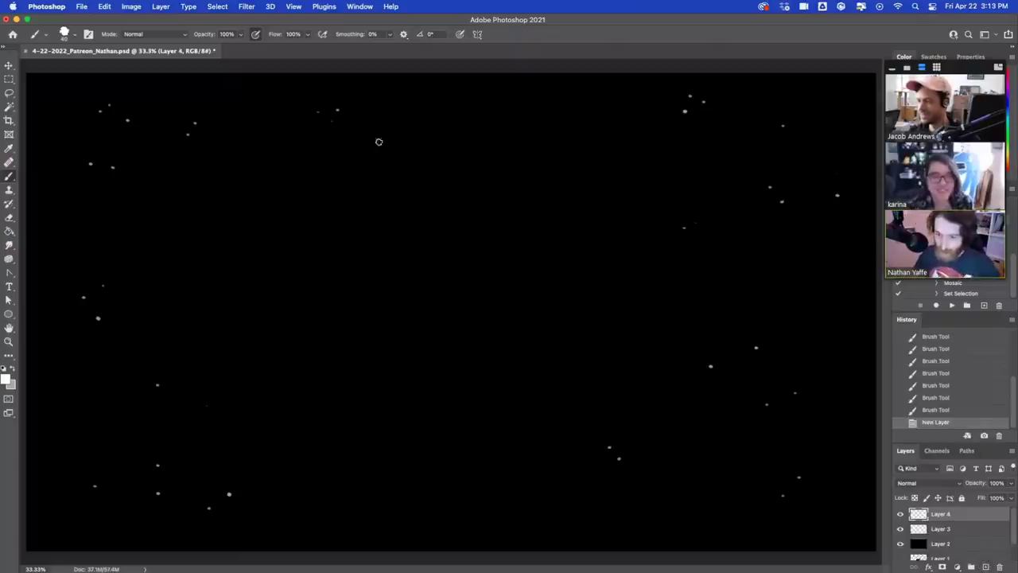
mouse_move(399, 286)
left_mouse_down()
mouse_move(473, 210)
mouse_move(499, 206)
mouse_move(516, 267)
left_mouse_up()
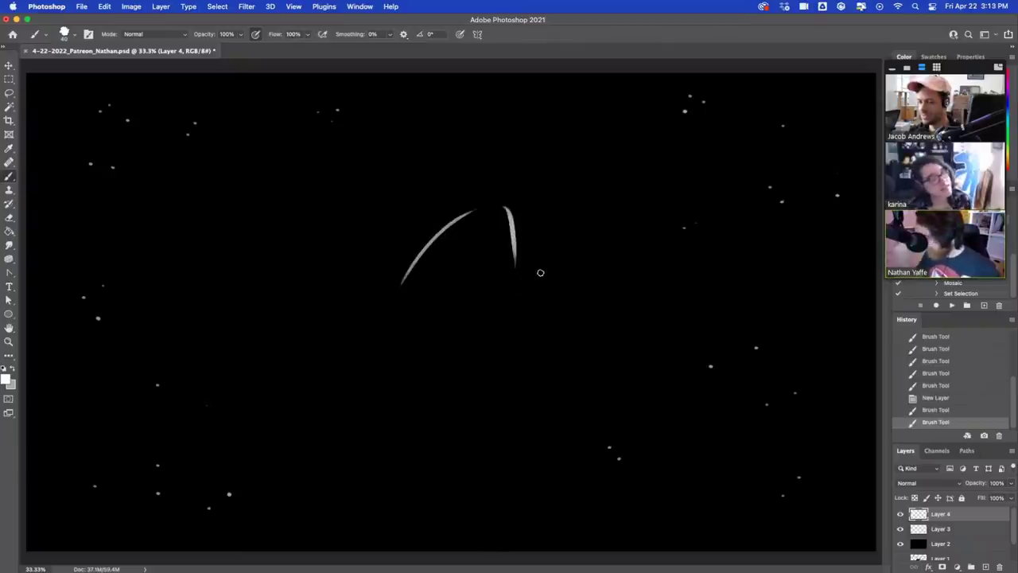
left_click_drag(441, 234, 455, 273)
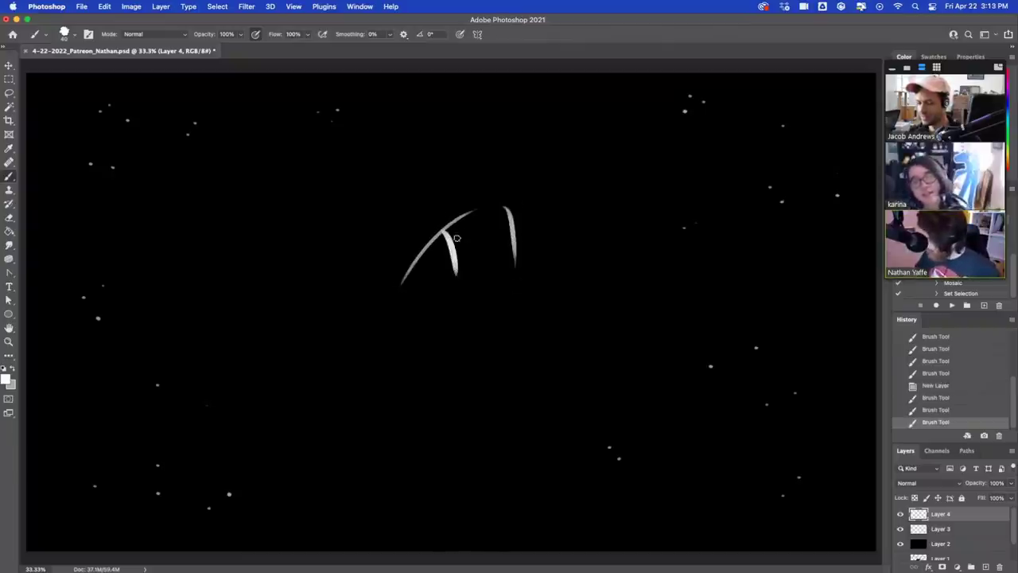
left_click_drag(447, 229, 456, 272)
mouse_move(452, 225)
left_mouse_down()
mouse_move(465, 264)
mouse_move(460, 242)
mouse_move(476, 254)
left_mouse_up()
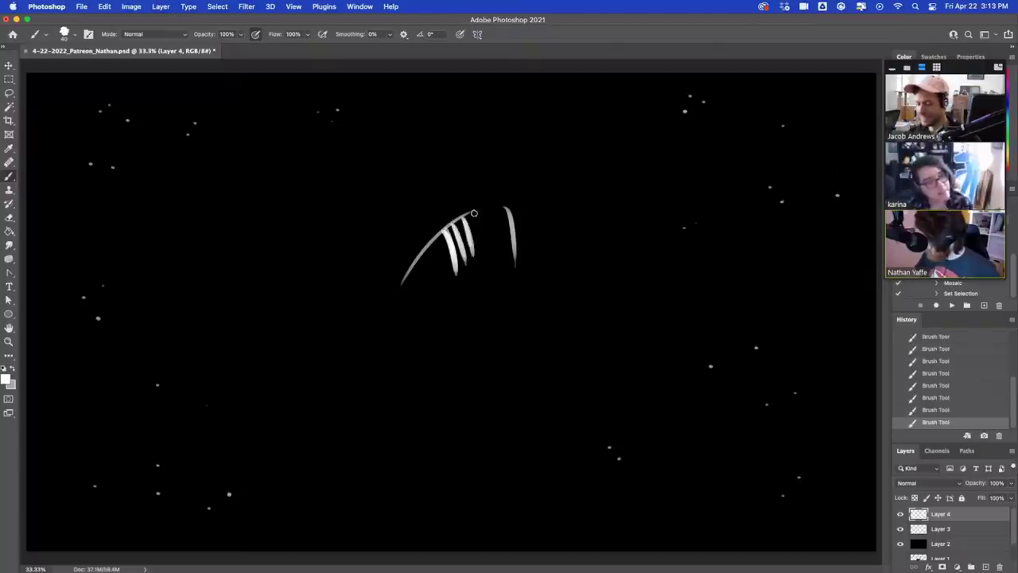
Continue the arc and its short strokes to the right end, shortening the outermost stroke with the Eraser and repainting it.
left_click_drag(474, 210, 481, 251)
mouse_move(474, 211)
left_mouse_down()
mouse_move(504, 210)
mouse_move(488, 208)
mouse_move(490, 247)
mouse_move(489, 220)
mouse_move(493, 246)
mouse_move(502, 212)
mouse_move(514, 224)
mouse_move(511, 256)
left_mouse_up()
key("e")
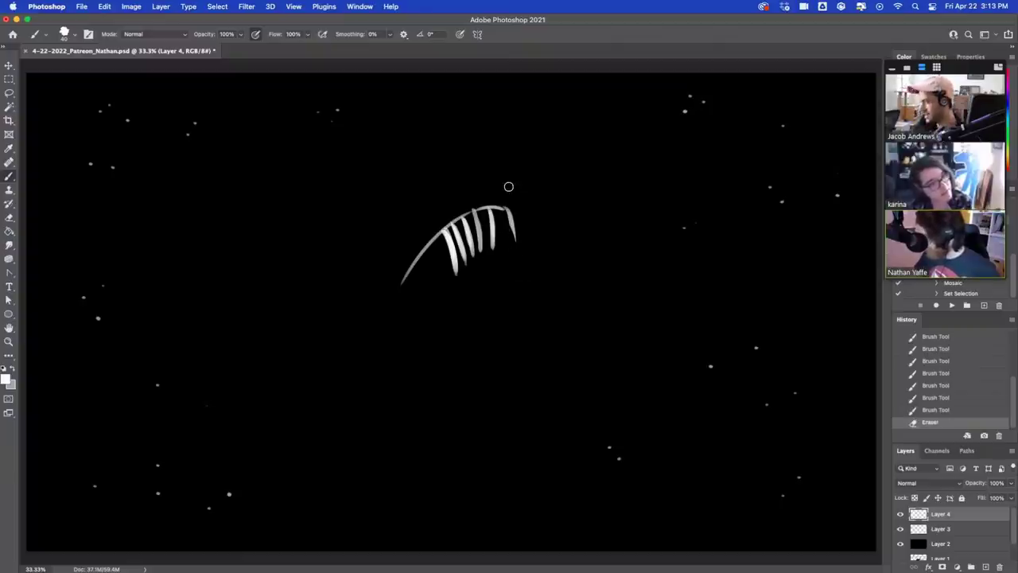
left_click_drag(512, 208, 515, 248)
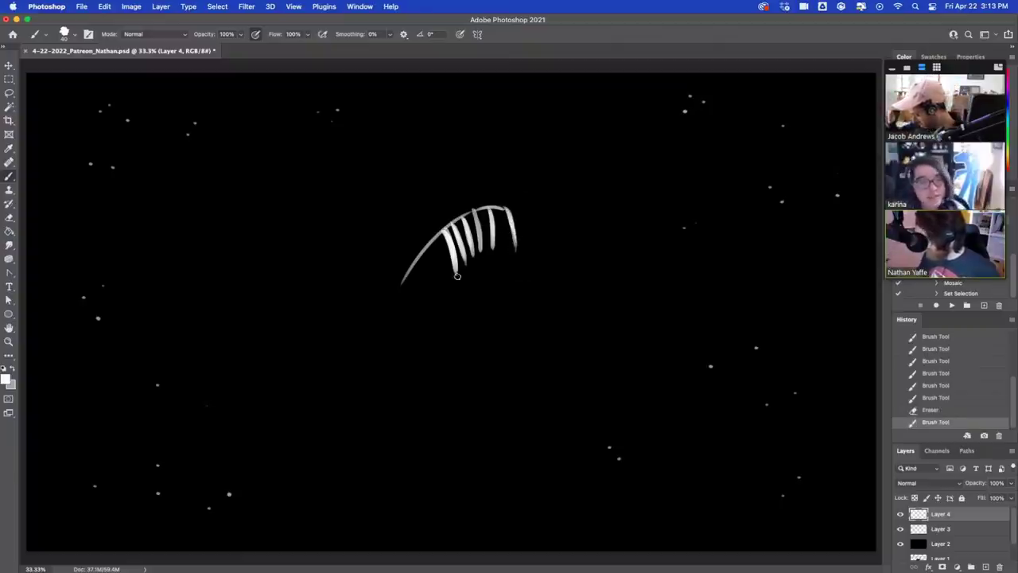
Brush additional short teeth near both ends of the arc, and a broken curved line rising above its right end.
left_click_drag(431, 246, 444, 264)
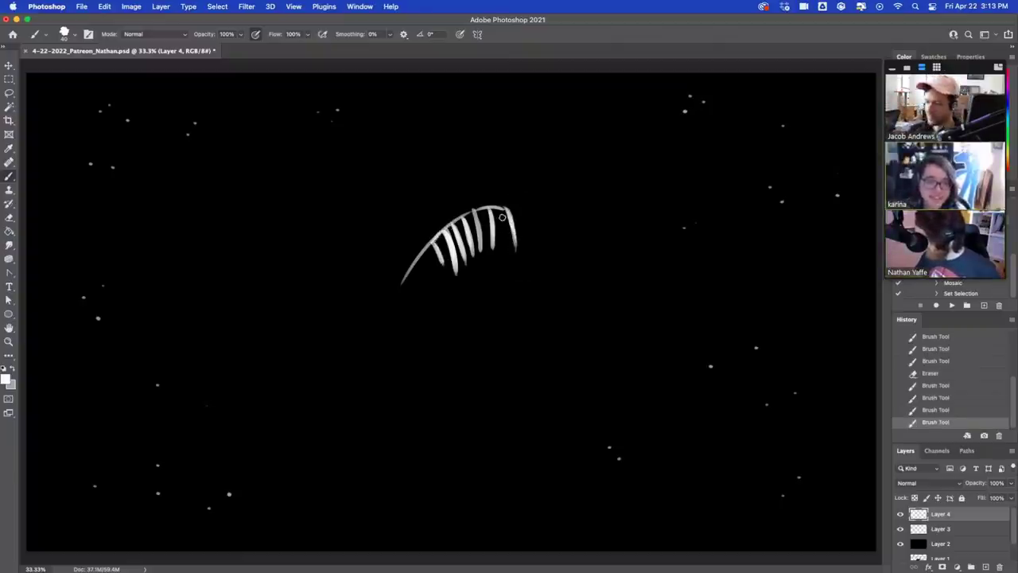
left_click_drag(502, 209, 503, 262)
left_click_drag(499, 207, 501, 268)
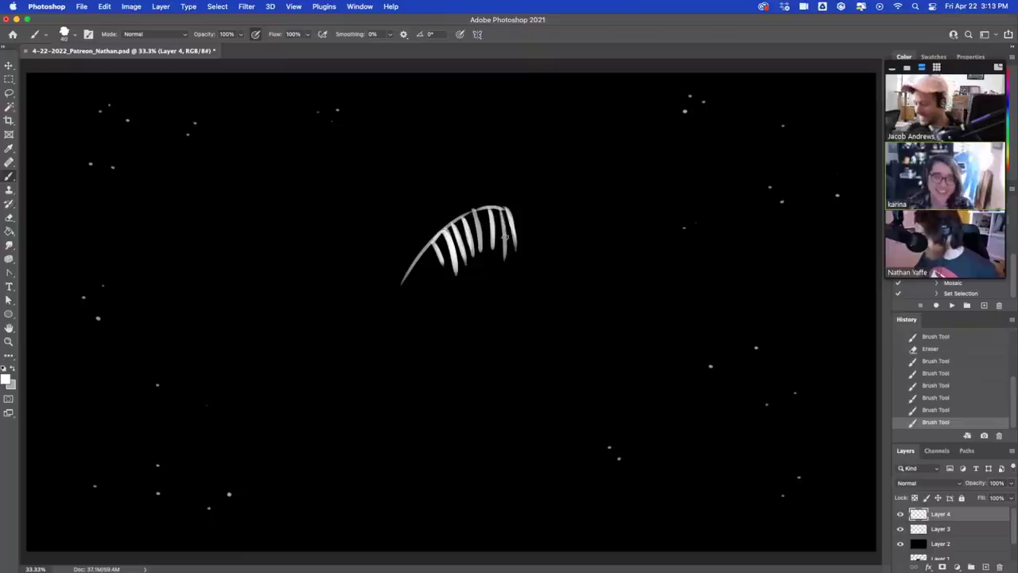
mouse_move(503, 212)
left_mouse_down()
mouse_move(505, 248)
mouse_move(516, 195)
mouse_move(501, 159)
mouse_move(449, 150)
left_mouse_up()
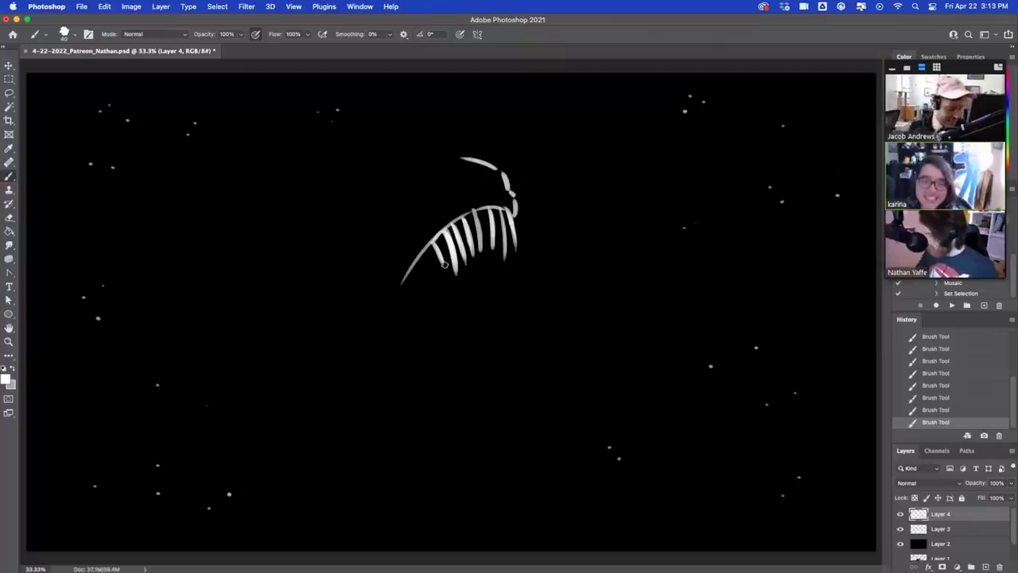
Taper the tips of the hanging teeth with the Eraser and retouch the arc above them with the Brush.
key("e")
left_click_drag(434, 259, 445, 274)
mouse_move(435, 253)
left_mouse_down()
mouse_move(453, 275)
mouse_move(460, 238)
mouse_move(466, 264)
left_mouse_up()
key("super+z")
mouse_move(469, 221)
left_mouse_down()
mouse_move(476, 265)
mouse_move(466, 233)
left_mouse_up()
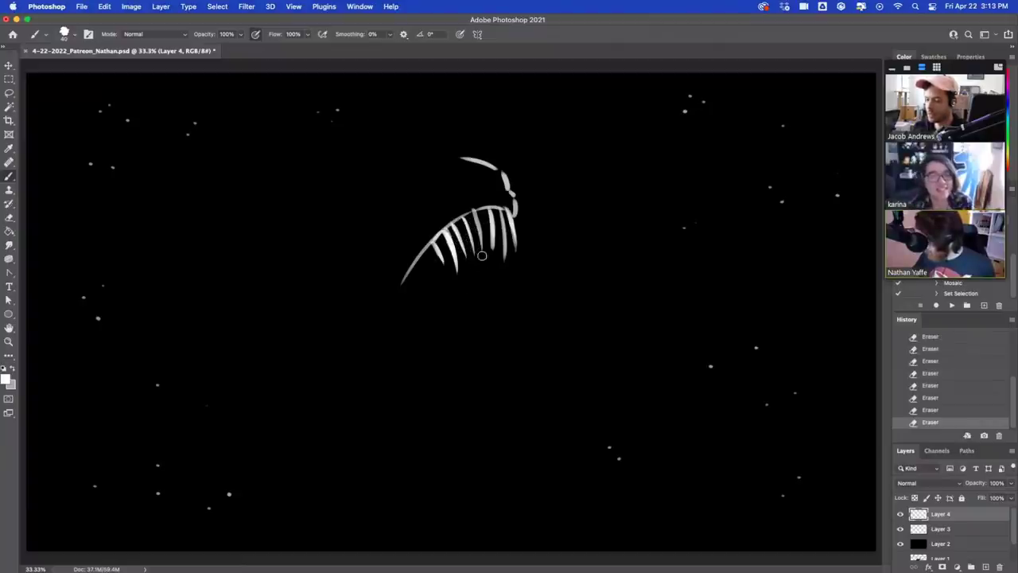
key("super+z")
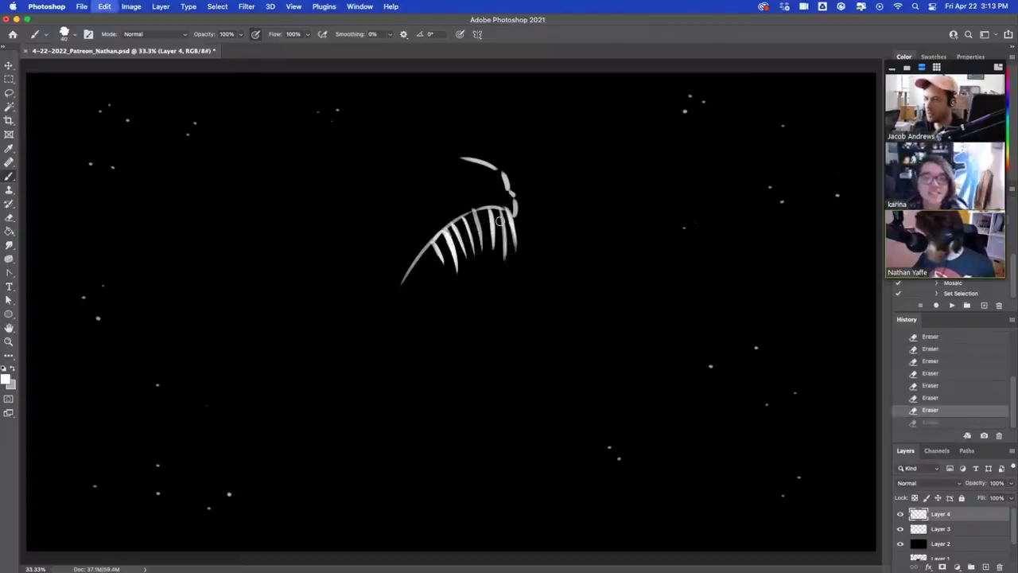
left_click_drag(501, 245, 502, 263)
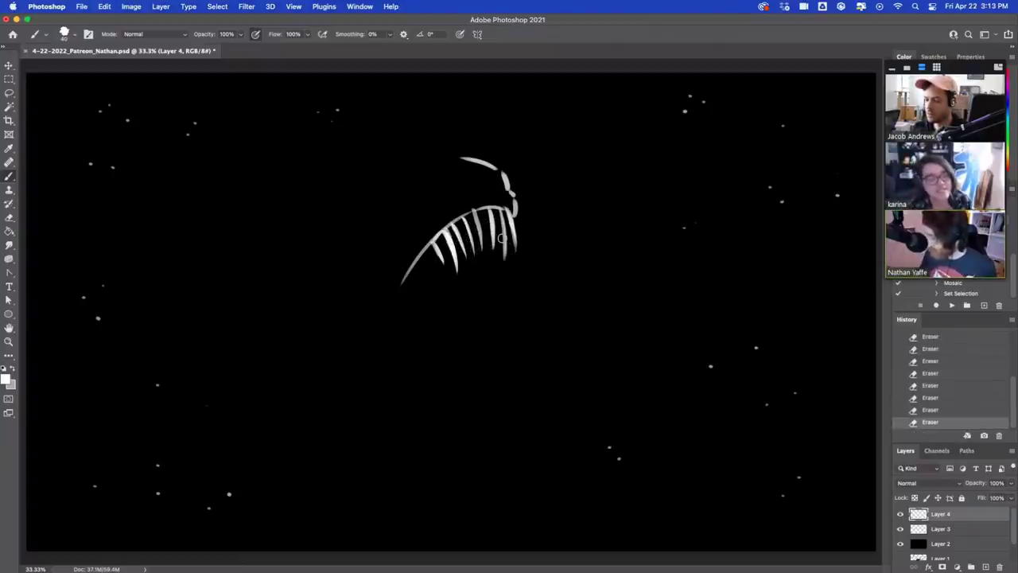
left_click_drag(456, 217, 493, 207)
key("super+z")
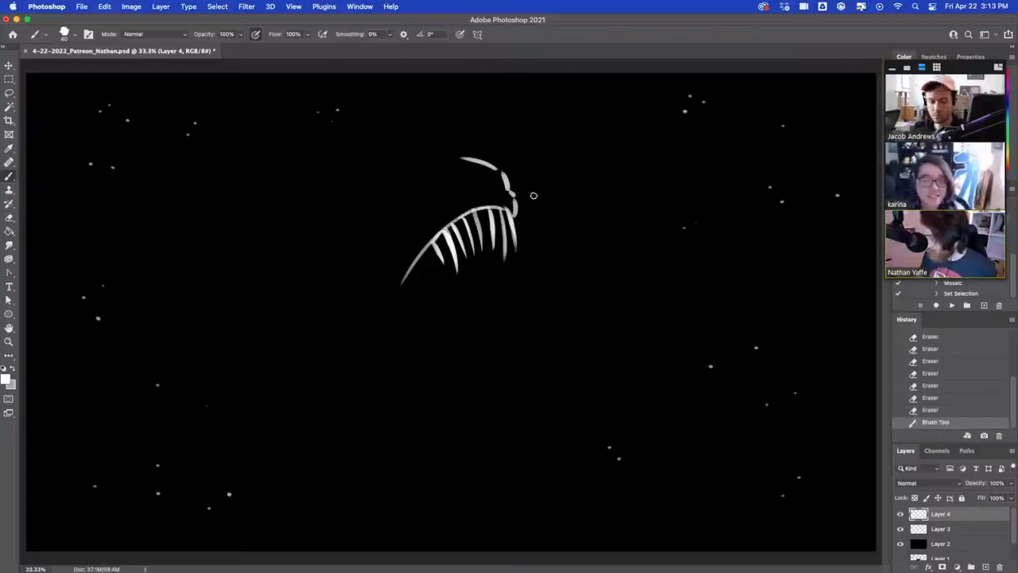
Extend the arc in a long curve down to a lower-left corner and paint the lower jaw line from there to the right.
mouse_move(422, 253)
left_mouse_down()
mouse_move(442, 272)
mouse_move(374, 342)
mouse_move(364, 389)
mouse_move(500, 353)
left_mouse_up()
key("super+z")
key("super+z")
key("super+z")
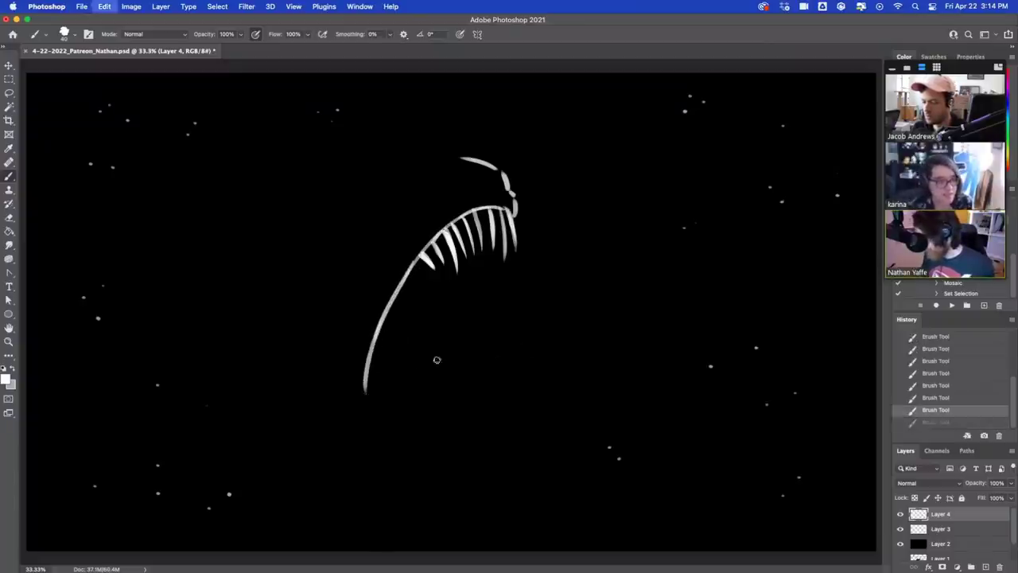
left_click_drag(365, 394, 513, 362)
key("super+z")
key("super+z")
left_click_drag(366, 393, 528, 362)
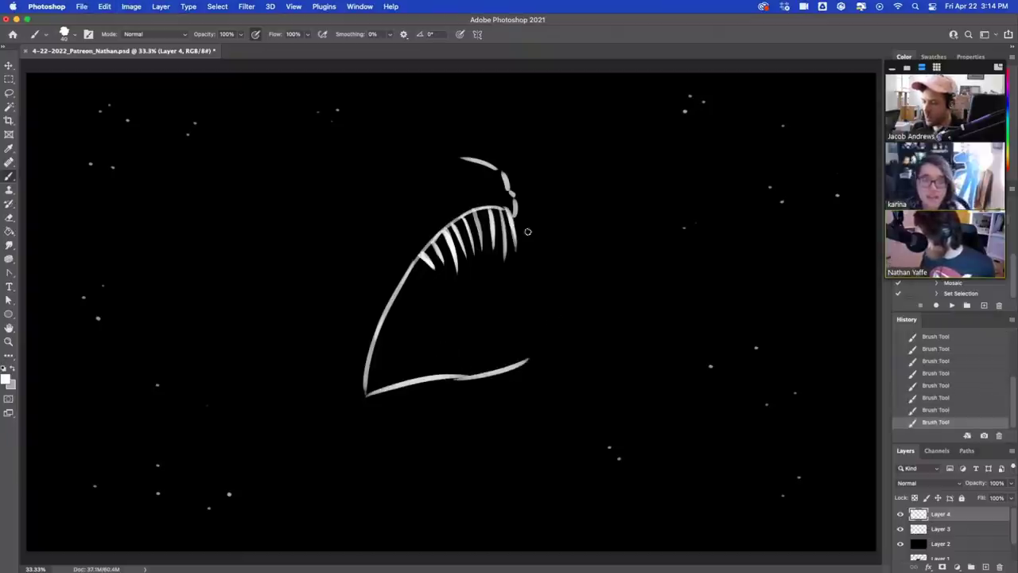
Paint a curved tooth slanting outward from the right end of the upper jaw, redoing the stroke until its curve and length fit.
left_click_drag(514, 213, 536, 254)
key("super+z")
left_click_drag(516, 213, 543, 252)
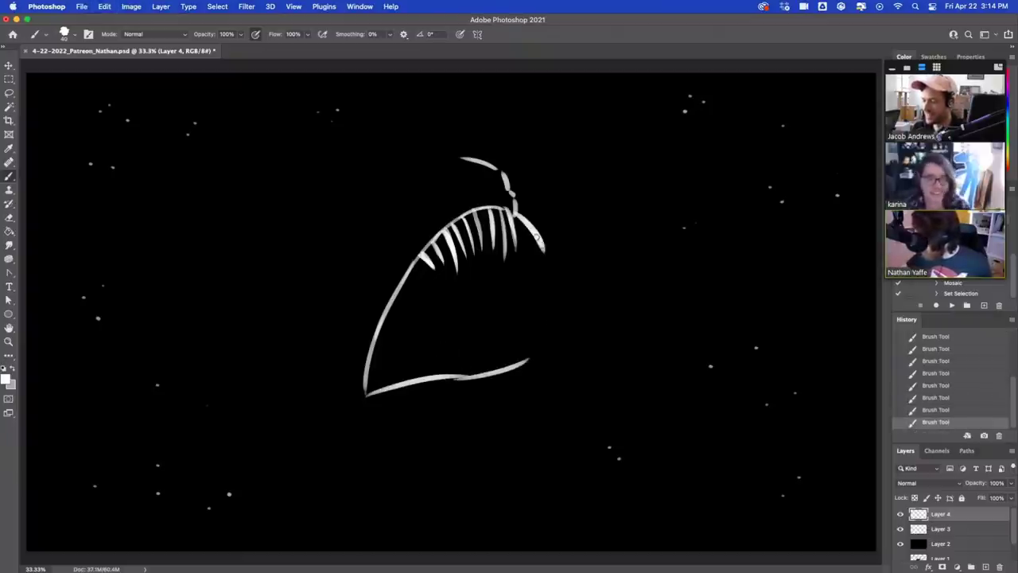
key("super+z")
left_click_drag(516, 213, 541, 247)
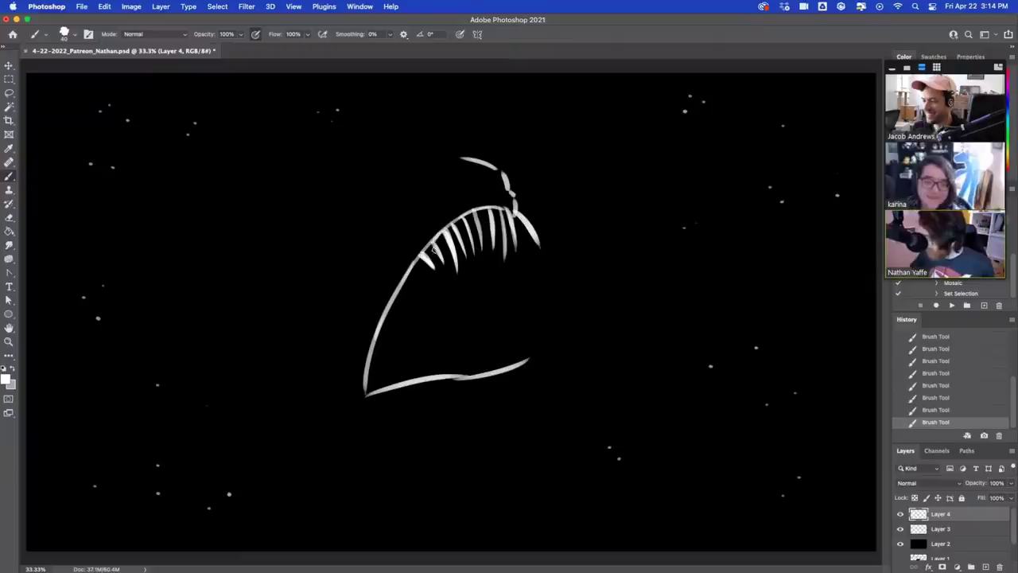
Rework the upper teeth with Brush and Eraser, repainting the narrow ones near the arc's right end.
left_click_drag(432, 243, 445, 265)
key("super+z")
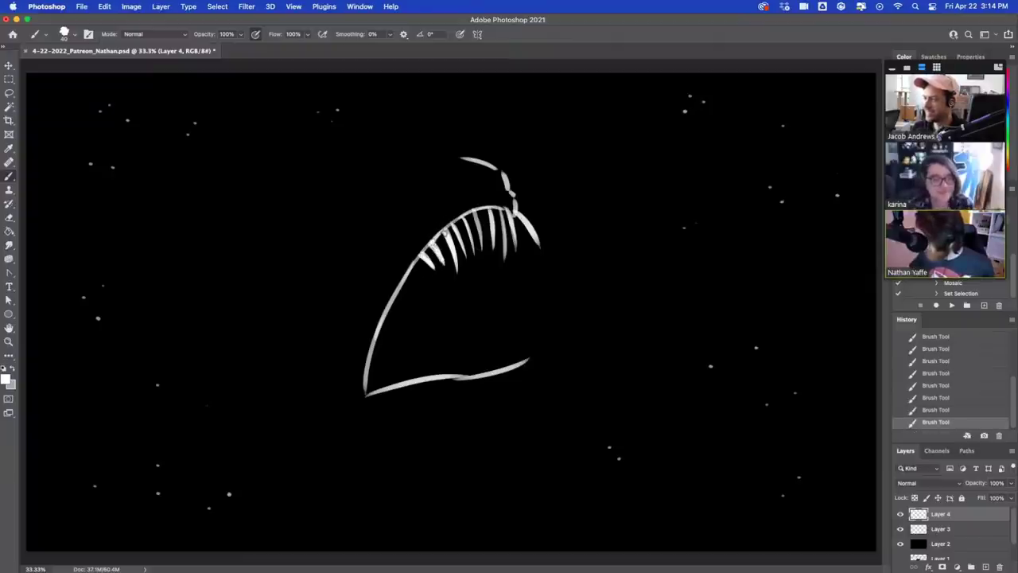
mouse_move(453, 222)
left_mouse_down()
mouse_move(467, 246)
mouse_move(468, 233)
mouse_move(480, 240)
mouse_move(472, 237)
left_mouse_up()
key("super+z")
mouse_move(467, 218)
left_mouse_down()
mouse_move(473, 241)
mouse_move(491, 226)
mouse_move(491, 250)
mouse_move(531, 249)
mouse_move(504, 259)
mouse_move(510, 223)
mouse_move(516, 249)
left_mouse_up()
left_click_drag(499, 213, 513, 246)
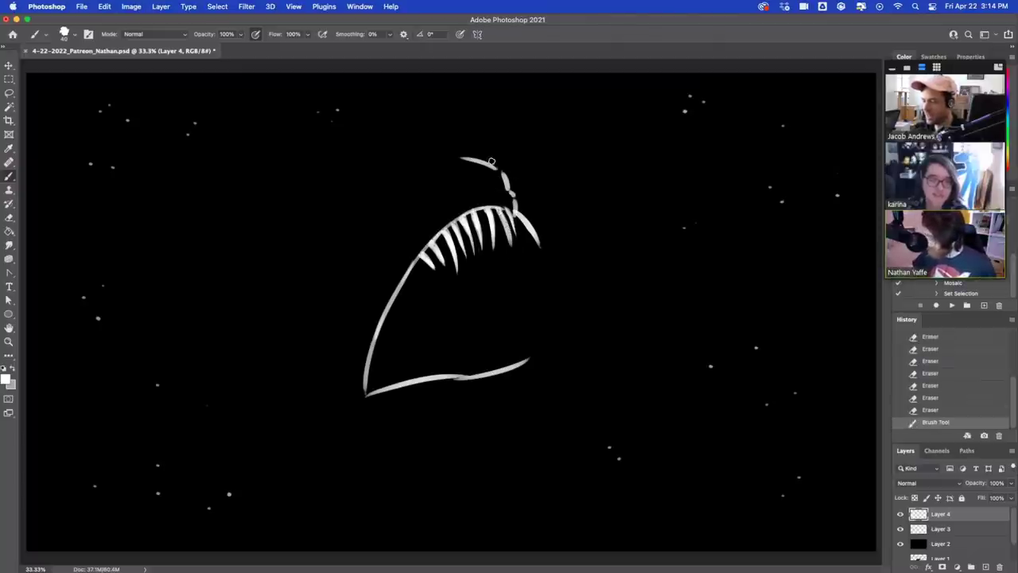
left_click_drag(508, 220, 514, 262)
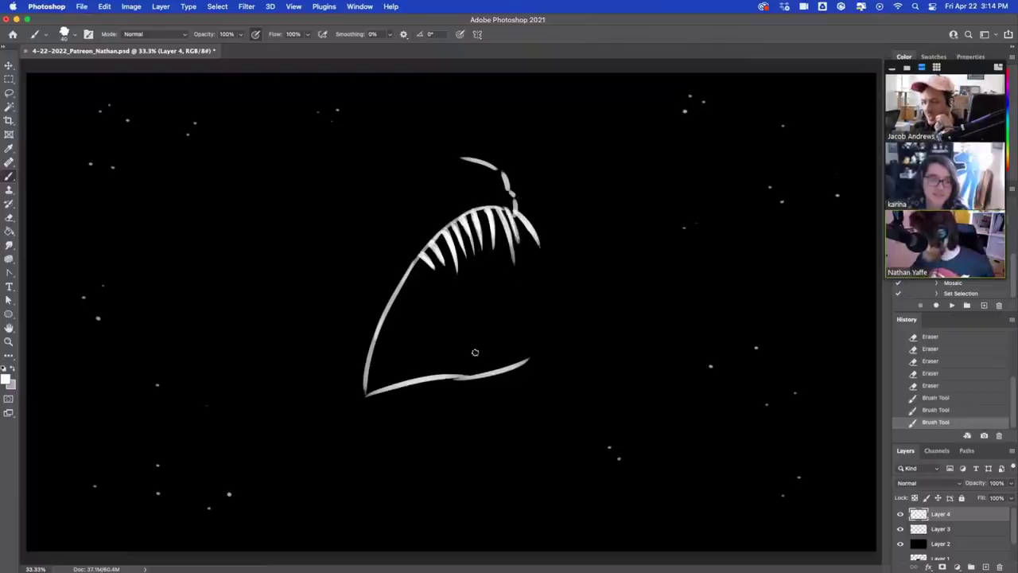
Paint five curved teeth of varying length rising from the right half of the lower jaw line.
left_click_drag(461, 374, 480, 323)
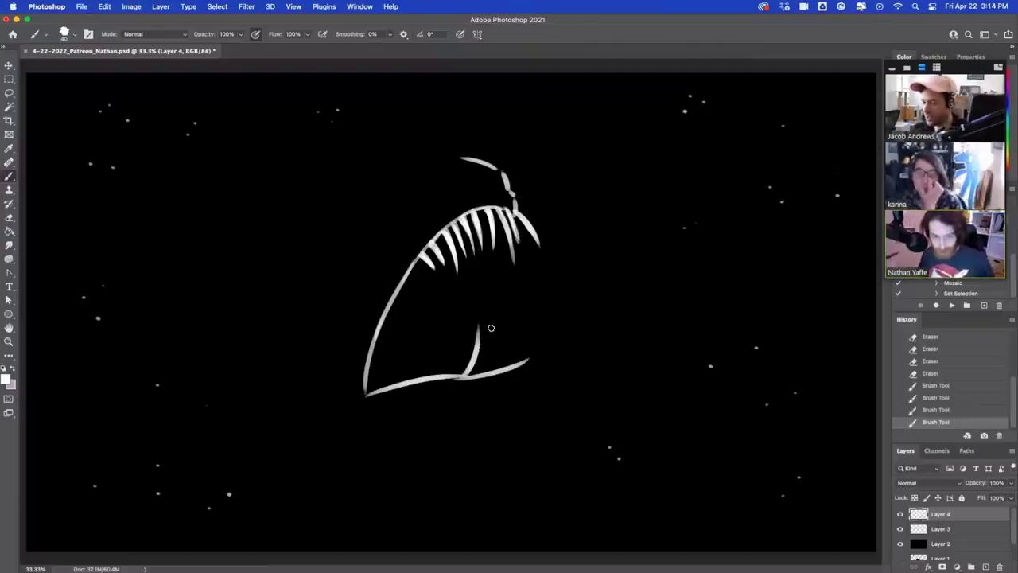
left_click_drag(479, 375, 493, 313)
key("super+z")
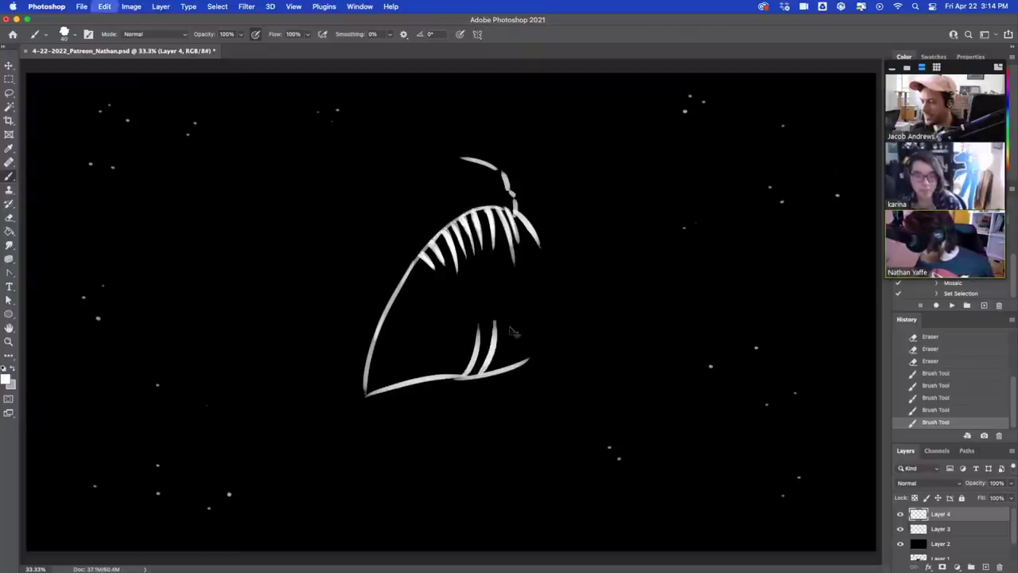
left_click_drag(483, 376, 510, 301)
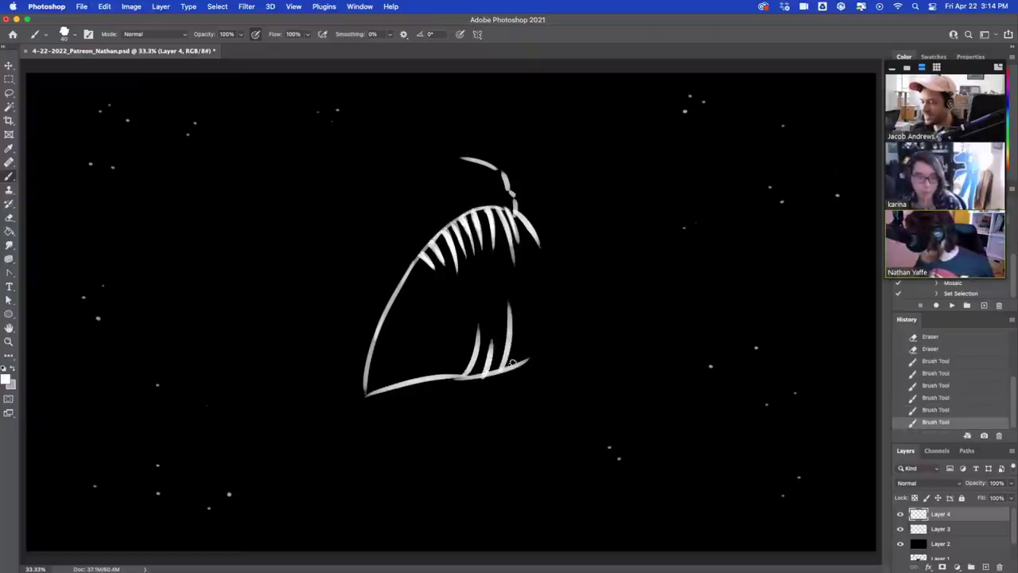
left_click_drag(515, 364, 525, 311)
left_click_drag(534, 360, 552, 321)
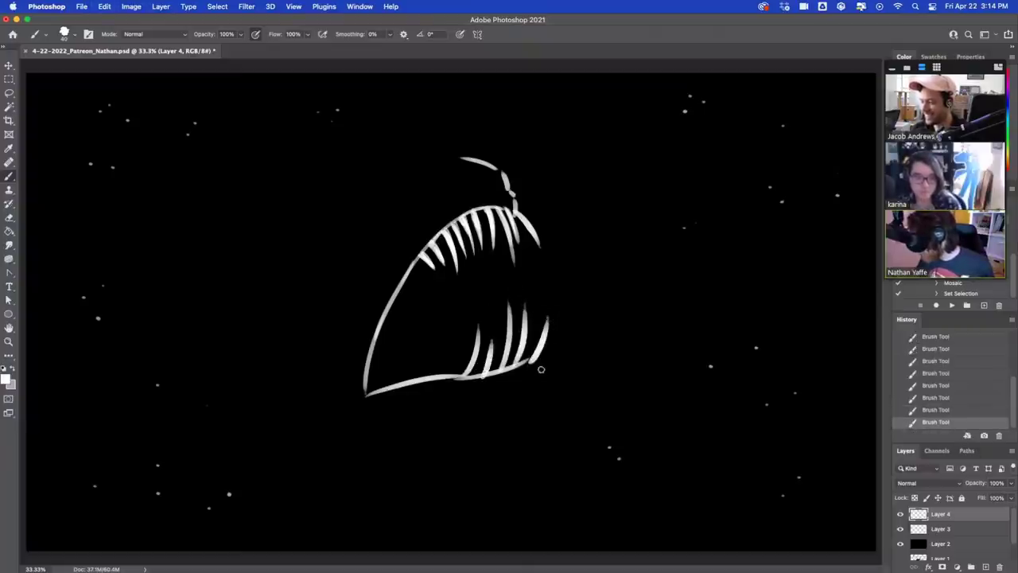
key("super+z")
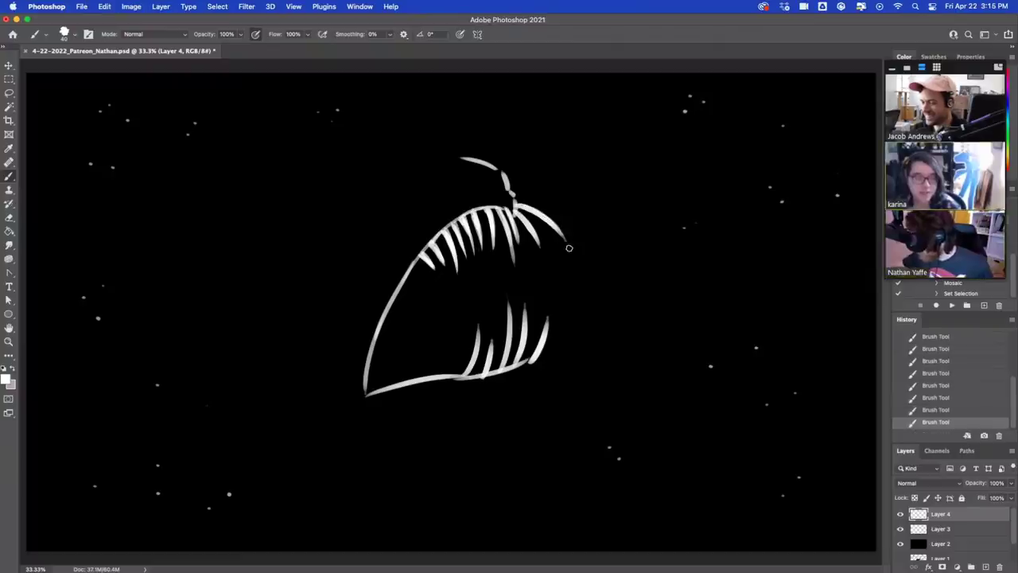
Paint a long outer tooth from the upper jaw's front tip and another curving up from the lower jaw's right end.
left_click_drag(516, 205, 566, 246)
key("super+z")
left_click_drag(517, 205, 567, 246)
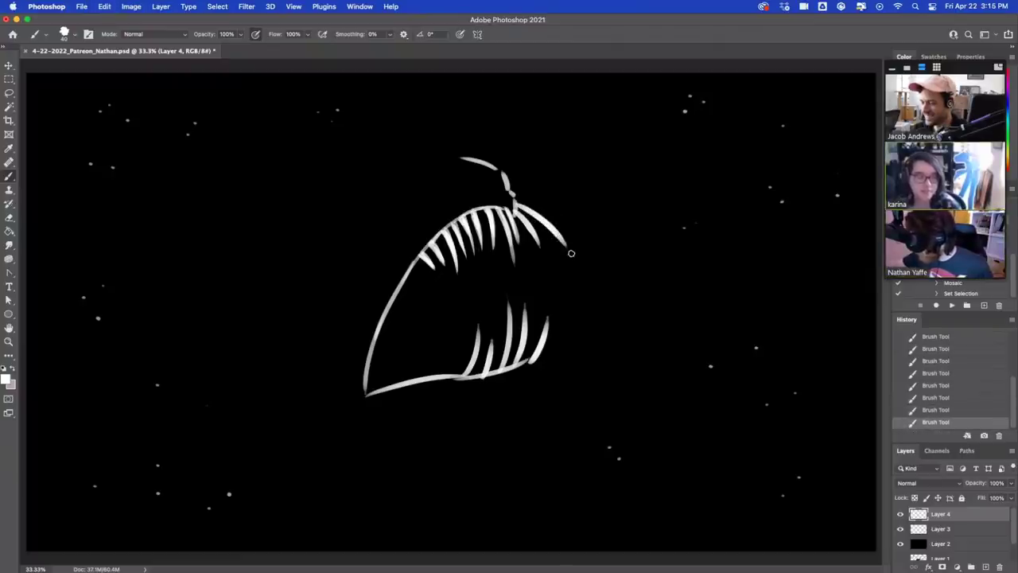
mouse_move(542, 359)
left_mouse_down()
mouse_move(569, 333)
mouse_move(580, 299)
left_mouse_up()
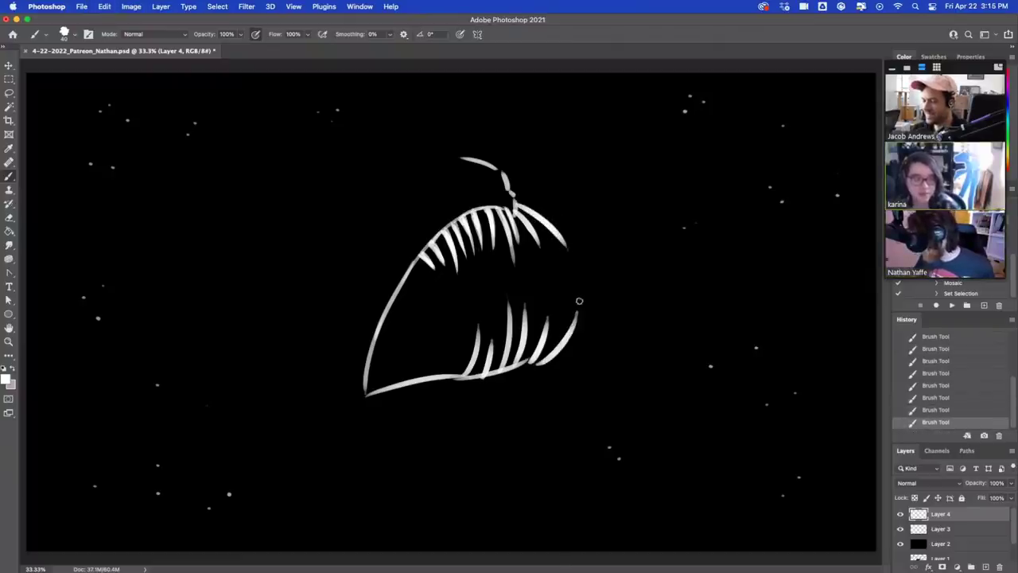
key("super+z")
left_click_drag(533, 364, 571, 314)
Add a tooth at the left of the lower row and a long slanting one at the left of the upper row.
left_click_drag(445, 381, 450, 319)
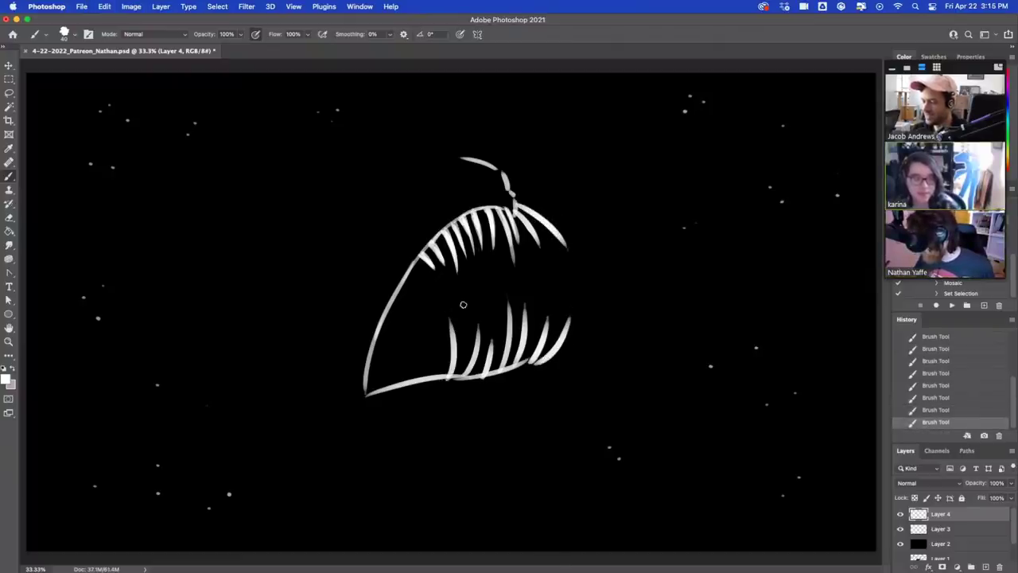
left_click_drag(412, 272, 452, 299)
key("super+z")
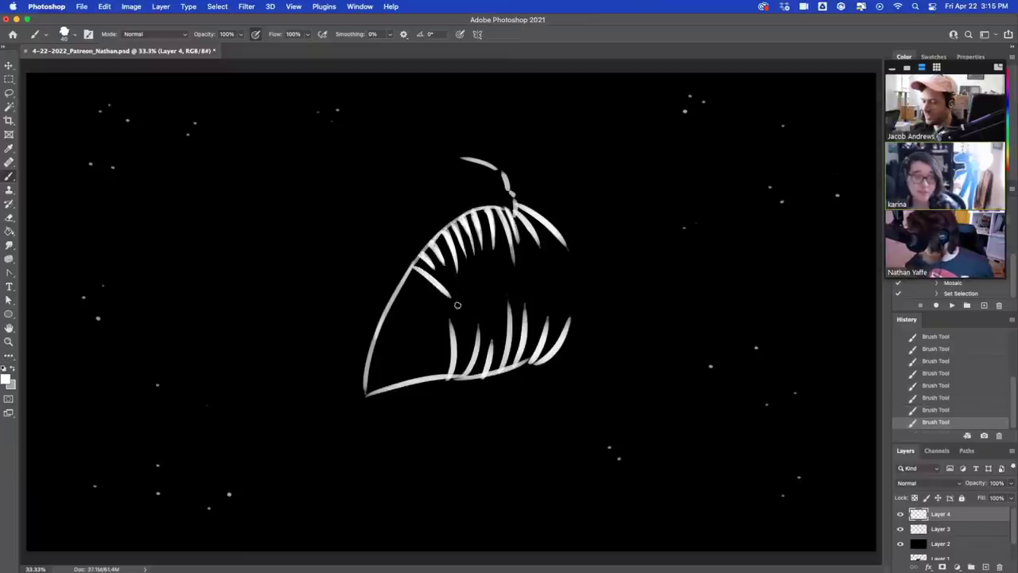
key("super+z")
left_click_drag(410, 272, 450, 295)
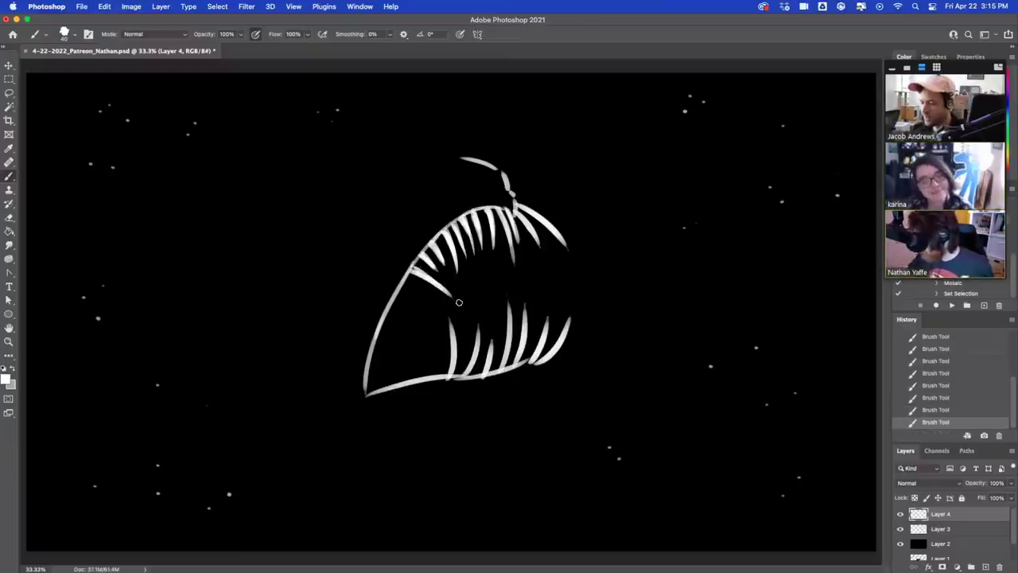
left_click_drag(436, 292, 467, 310)
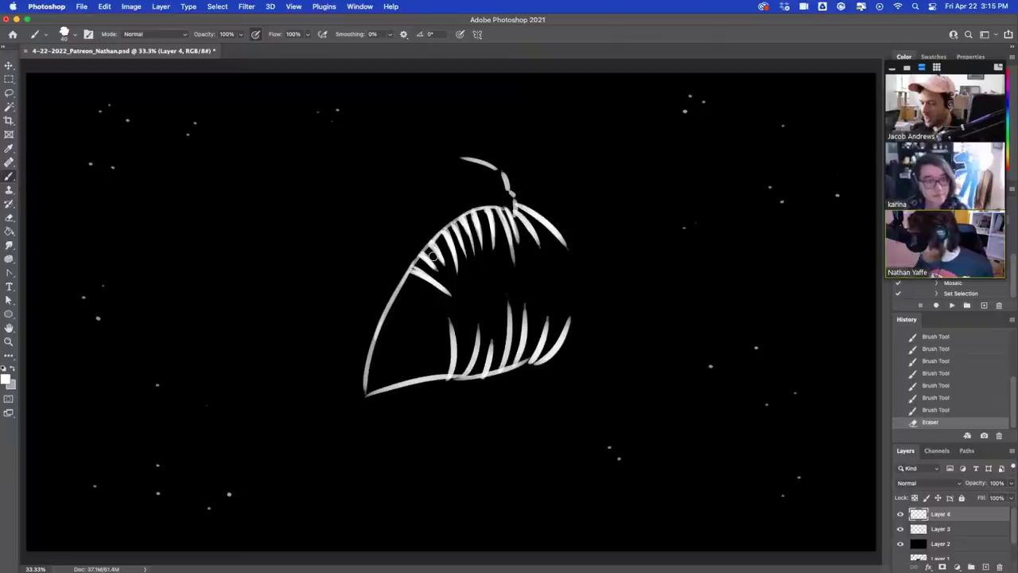
Paint a lip bump and chin line below the lower jaw's right end, and clean up the left part of the upper jaw.
mouse_move(513, 371)
left_mouse_down()
mouse_move(548, 359)
mouse_move(516, 431)
left_mouse_up()
key("super+z")
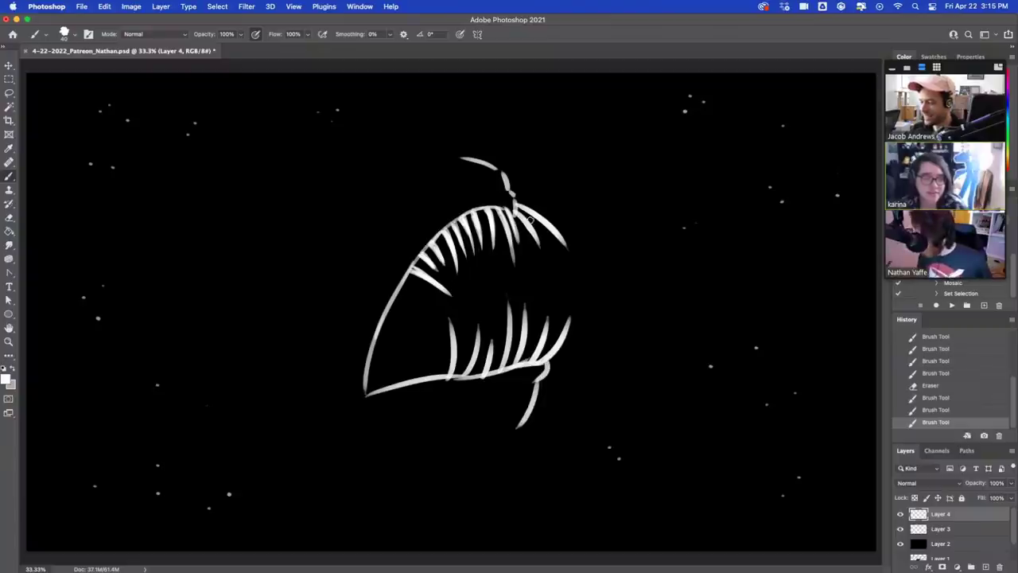
mouse_move(458, 285)
left_mouse_down()
mouse_move(446, 255)
mouse_move(454, 266)
mouse_move(418, 260)
left_mouse_up()
left_click_drag(411, 269, 454, 220)
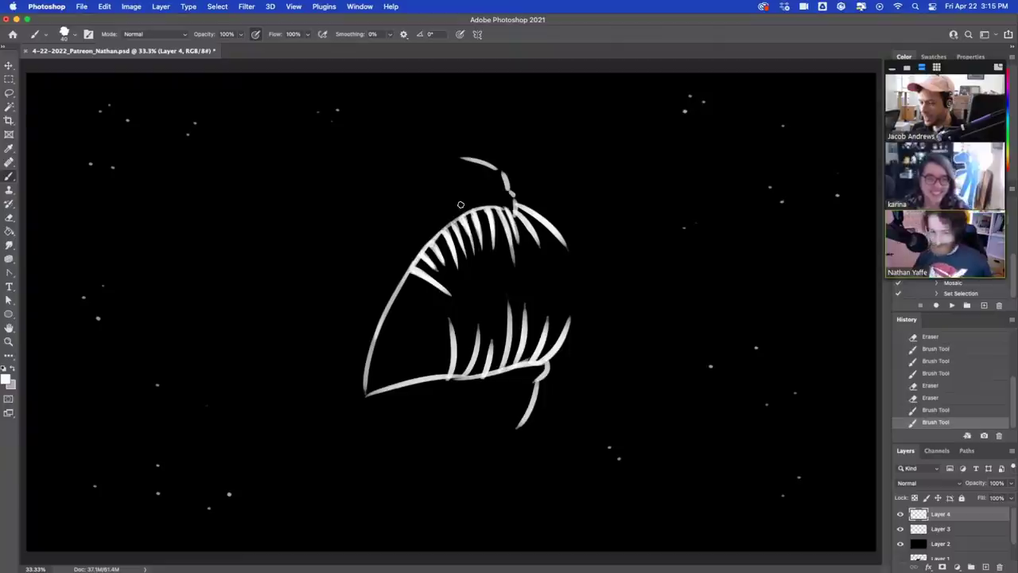
Brush thin, faint teeth into the gaps between the lower teeth in the right half of the row.
left_click_drag(527, 358, 539, 300)
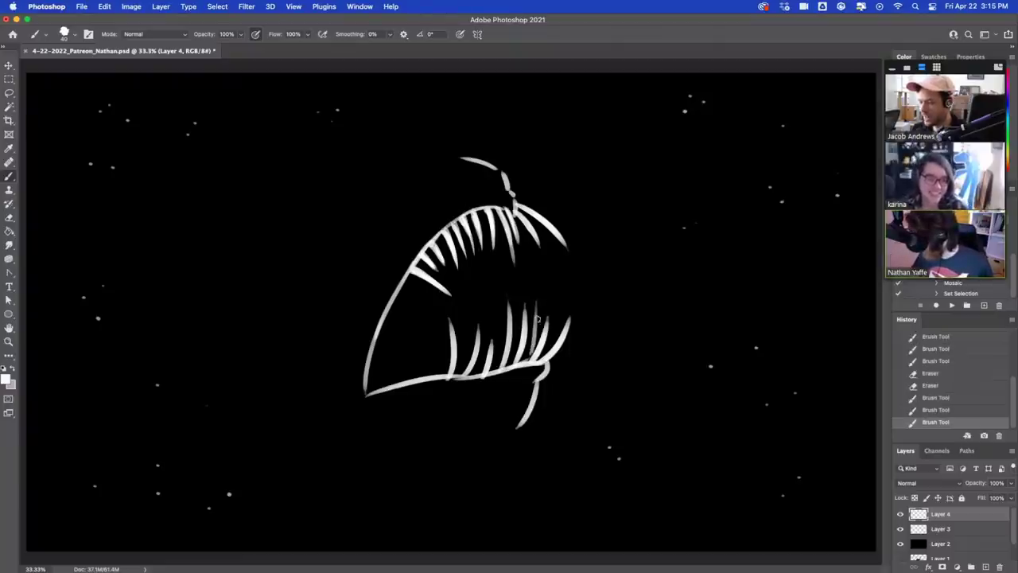
mouse_move(557, 334)
left_mouse_down()
mouse_move(548, 355)
mouse_move(502, 319)
left_mouse_up()
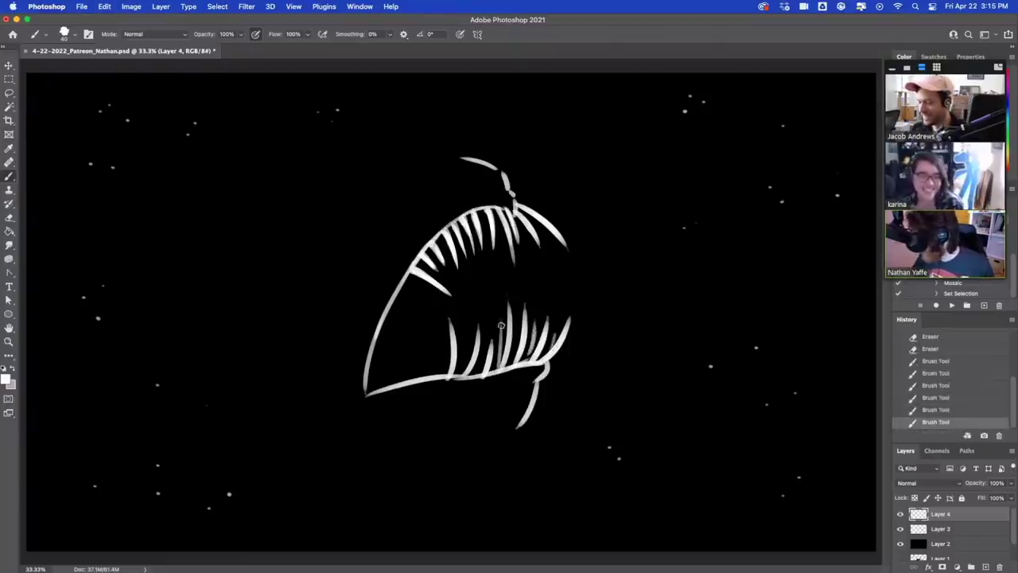
left_click_drag(500, 369, 495, 314)
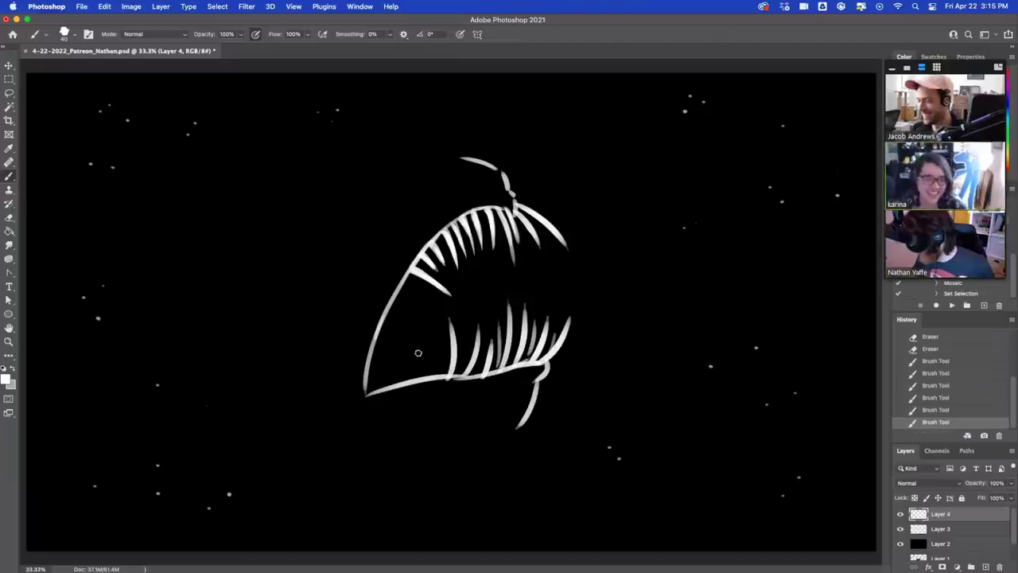
left_click_drag(443, 354, 455, 350)
key("ctrl+z")
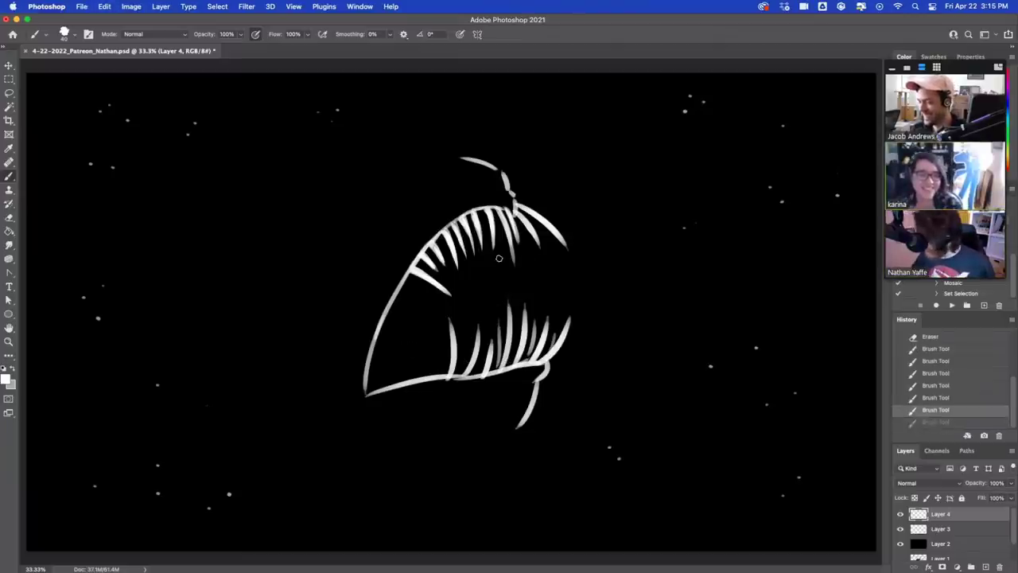
Paint a thin, slightly curved line inside the open mouth, between the upper and lower front teeth.
left_click_drag(498, 253, 514, 292)
key("super+z")
left_click_drag(504, 243, 508, 296)
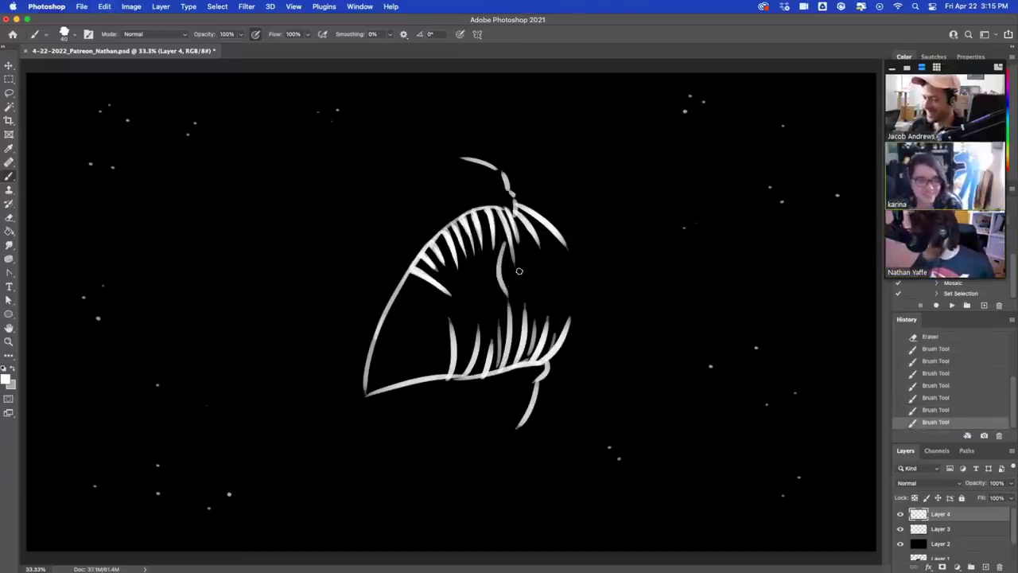
key("ctrl+z")
left_click_drag(502, 242, 493, 301)
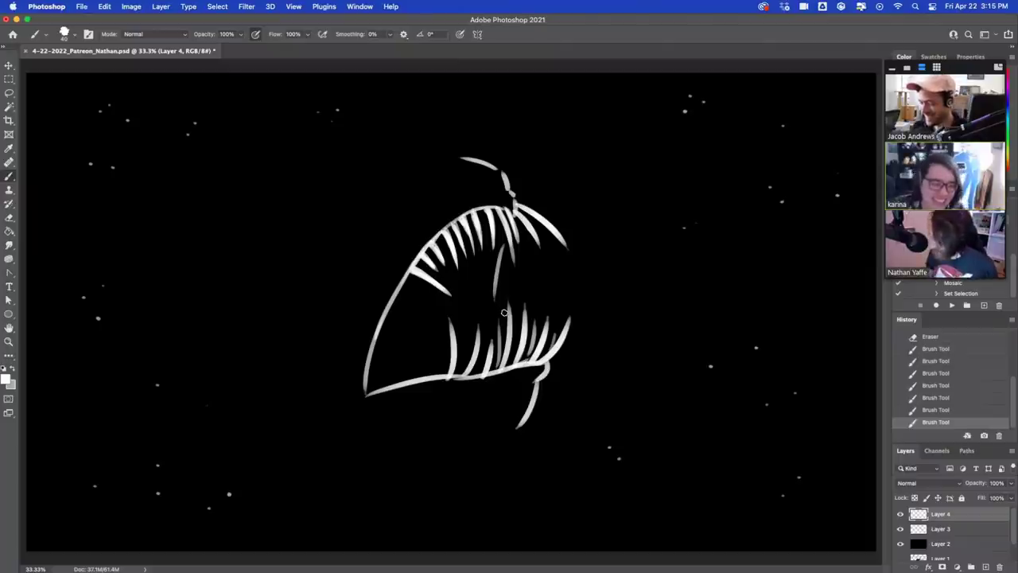
Paint a hooked stroke around the mouth's lower-left corner and a fold line under the lower jaw, and refine the chin outline.
left_click_drag(349, 387, 373, 414)
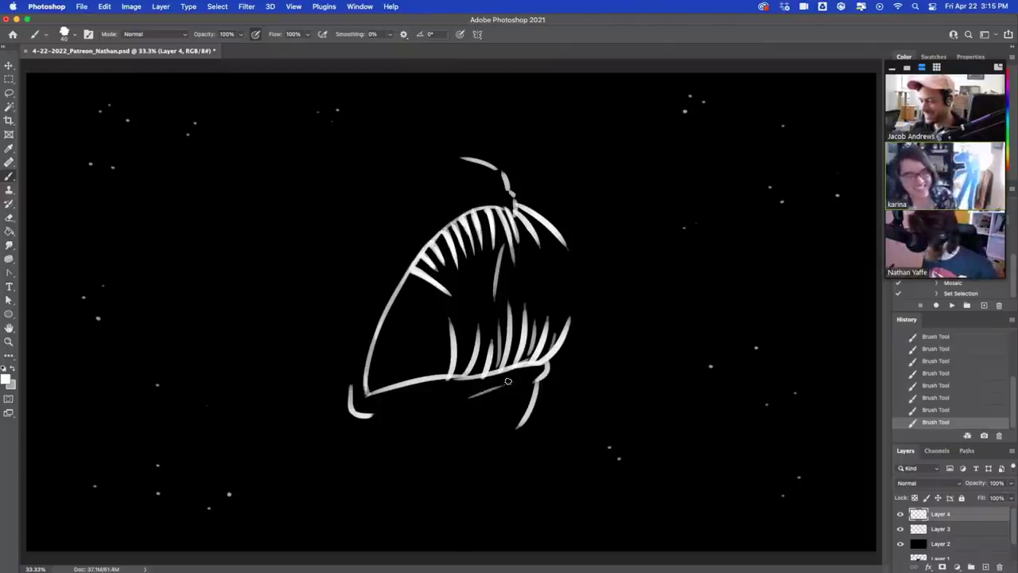
mouse_move(433, 403)
left_mouse_down()
mouse_move(510, 384)
mouse_move(473, 381)
mouse_move(546, 371)
mouse_move(534, 392)
left_mouse_up()
key("e")
key("b")
left_click_drag(539, 388, 525, 420)
left_click_drag(526, 413, 514, 431)
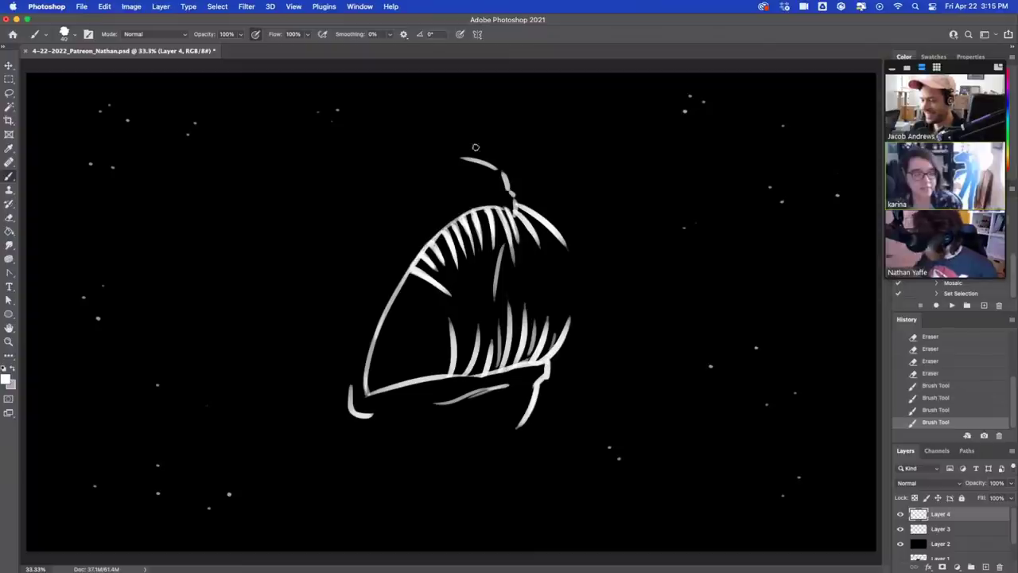
Paint the head's bumpy top outline sloping back to the left, and extend the chin line down into a flat belly line.
left_click_drag(469, 160, 457, 151)
mouse_move(459, 152)
left_mouse_down()
mouse_move(425, 141)
mouse_move(380, 163)
left_mouse_up()
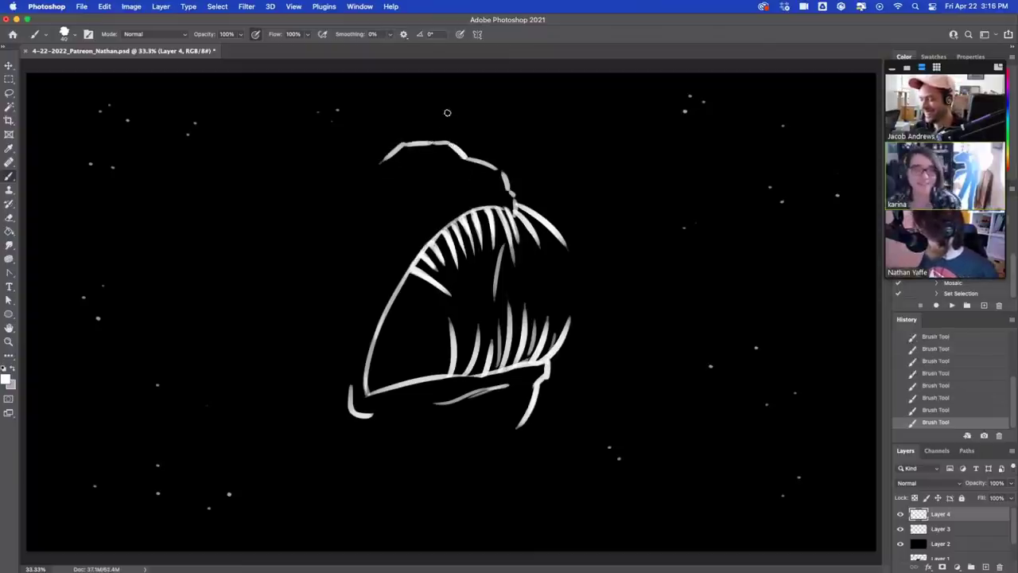
key("super+z")
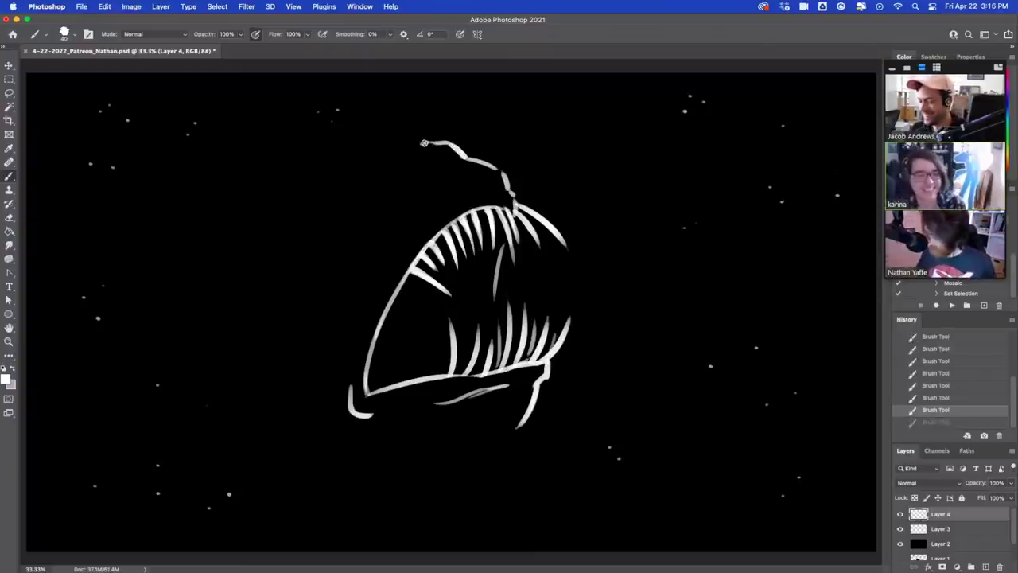
mouse_move(422, 144)
left_mouse_down()
mouse_move(368, 161)
mouse_move(341, 187)
left_mouse_up()
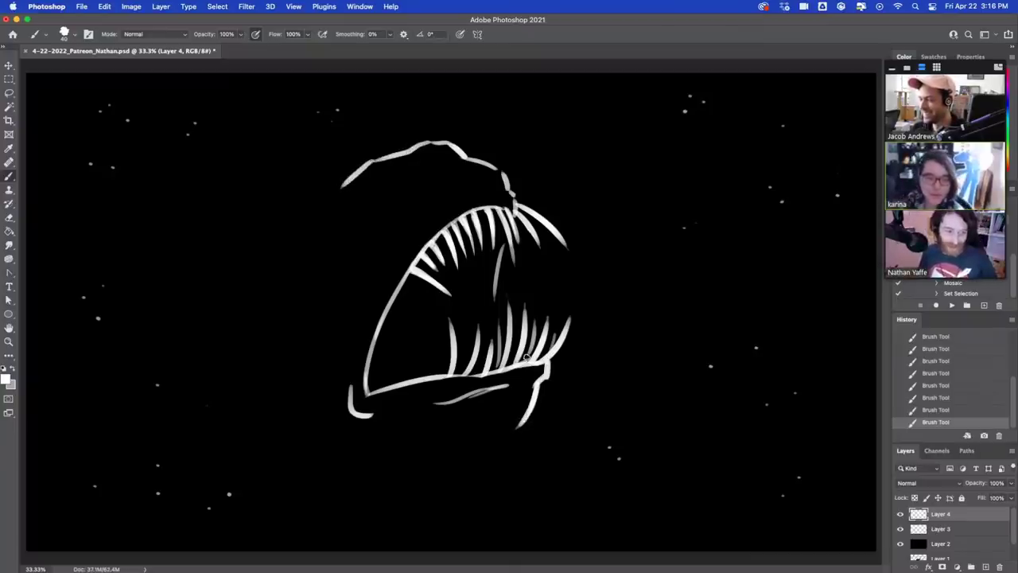
mouse_move(517, 425)
left_mouse_down()
mouse_move(500, 470)
mouse_move(442, 498)
mouse_move(321, 495)
left_mouse_up()
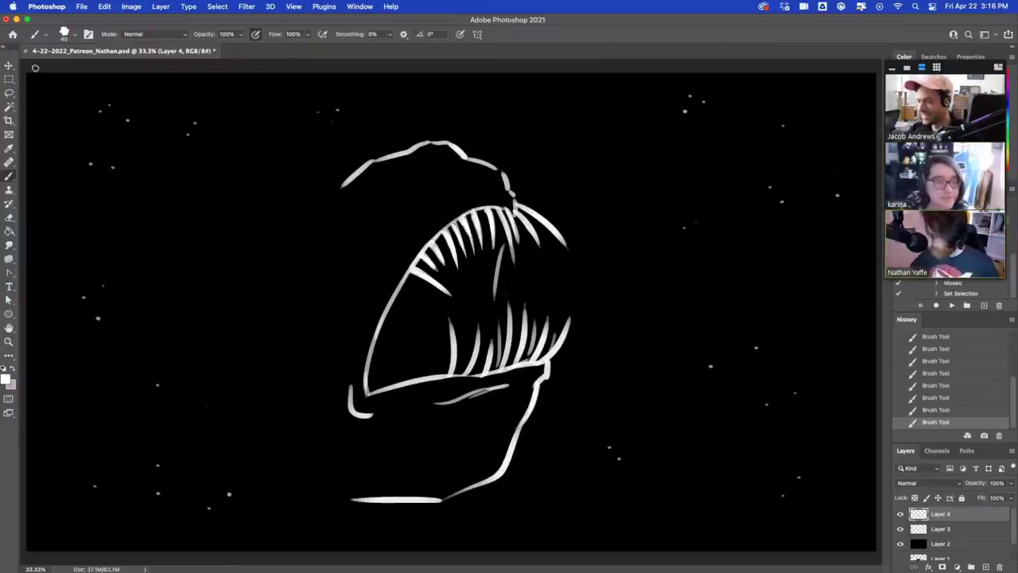
Move the creature drawing up and to the right, and extend its back outline with a curved stroke, cleaning up the join.
left_click(9, 65)
left_click_drag(509, 212, 571, 177)
key("b")
left_click_drag(404, 142, 327, 189)
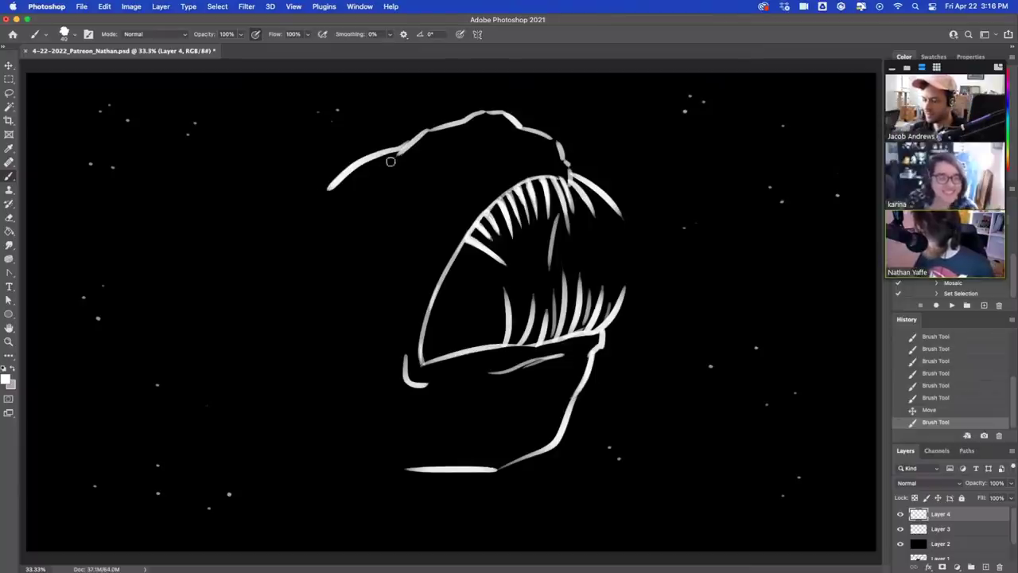
left_click_drag(391, 160, 403, 156)
Paint an angular, open-ended side fin outline to the left of the mouth corner, redoing uneven strokes.
left_click_drag(370, 347, 338, 347)
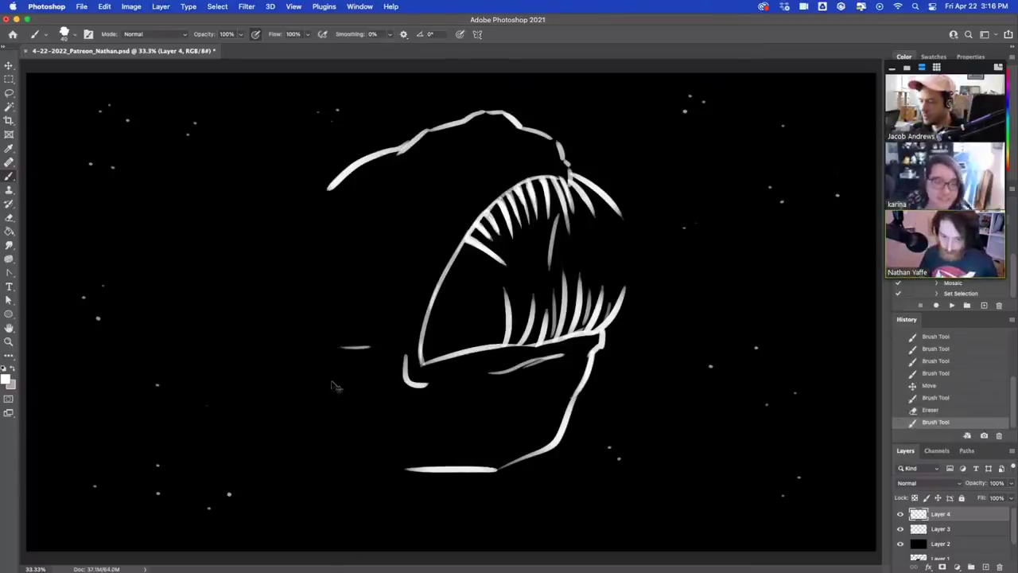
key("super+z")
mouse_move(373, 349)
left_mouse_down()
mouse_move(302, 350)
mouse_move(277, 394)
left_mouse_up()
key("super+z")
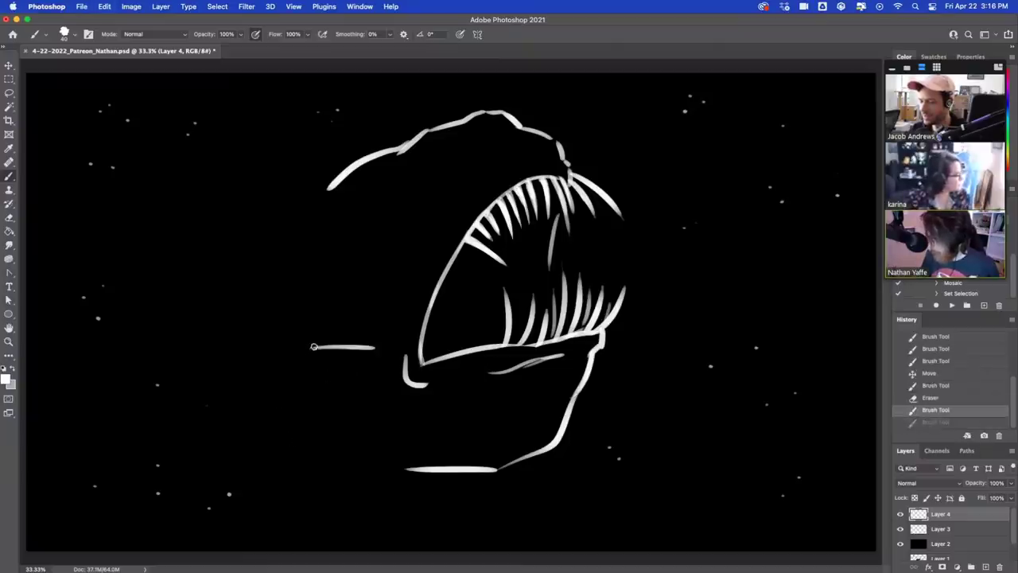
mouse_move(310, 348)
left_mouse_down()
mouse_move(282, 365)
mouse_move(272, 388)
mouse_move(293, 418)
mouse_move(334, 438)
mouse_move(364, 423)
mouse_move(323, 439)
mouse_move(342, 440)
left_mouse_up()
key("super+z")
left_click_drag(342, 439, 365, 415)
Paint an arched lure stalk from the top of the head, ending in a solid white ball with a tilted planet ring.
mouse_move(503, 111)
left_mouse_down()
mouse_move(614, 94)
mouse_move(661, 175)
left_mouse_up()
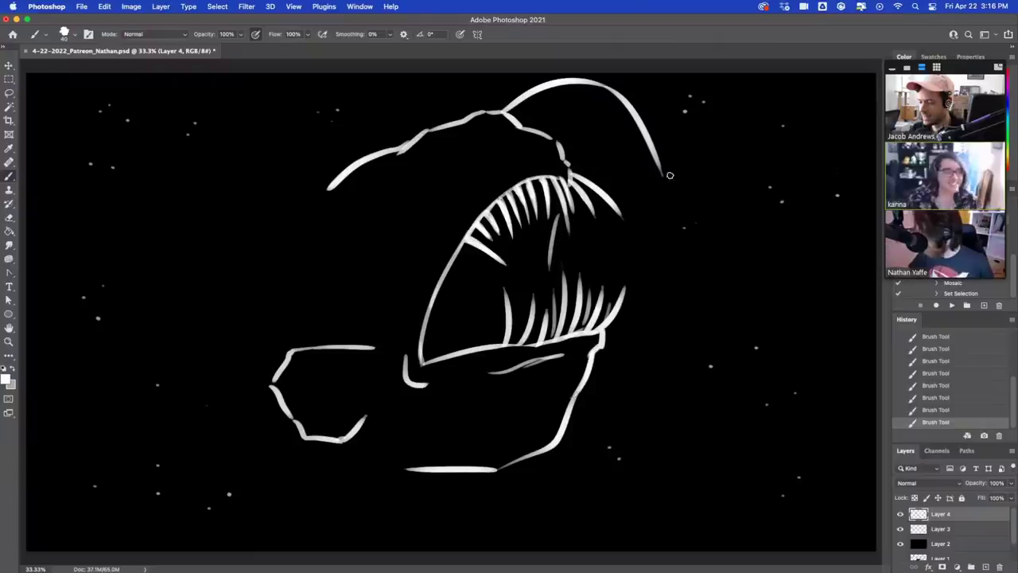
mouse_move(664, 173)
left_mouse_down()
mouse_move(677, 183)
mouse_move(678, 170)
left_mouse_up()
left_click_drag(636, 195, 693, 158)
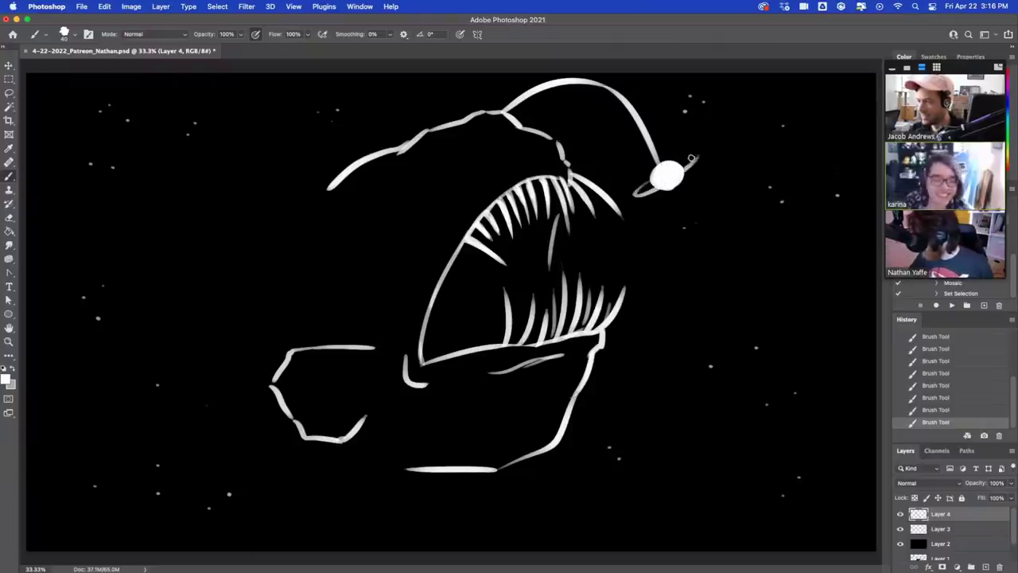
key("super+z")
key("super+shift+z")
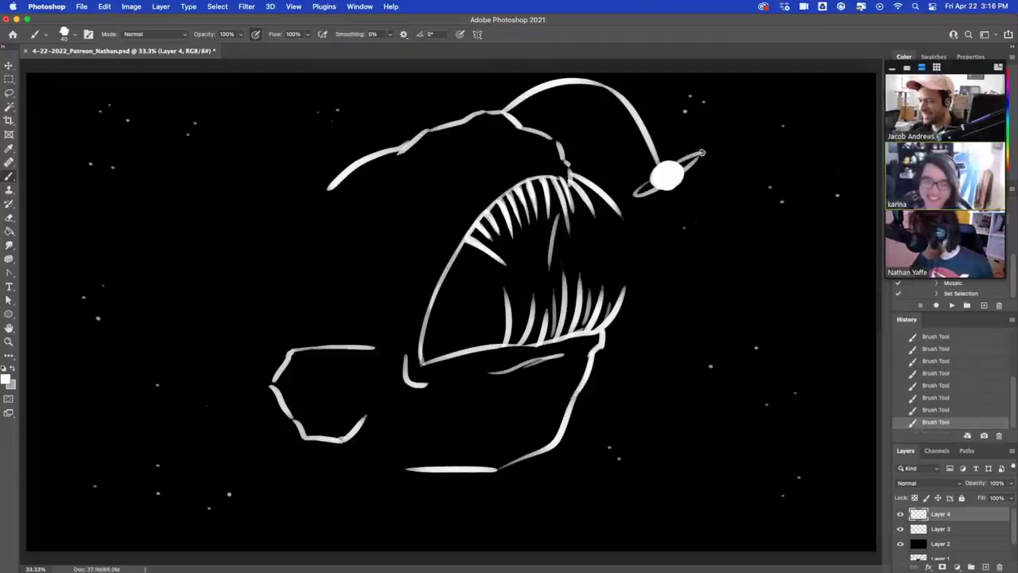
key("super+z")
key("super+shift+z")
key("super+z")
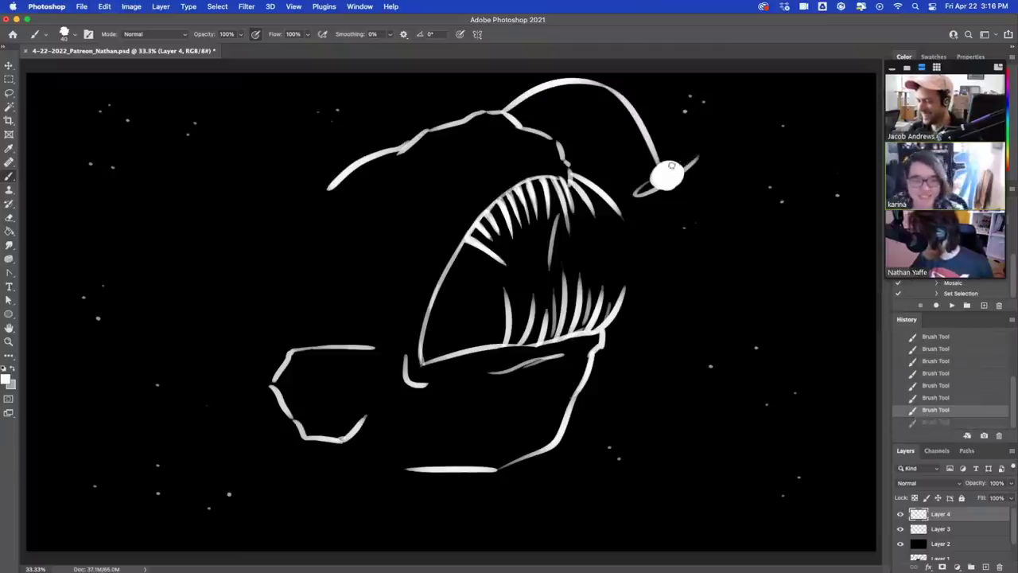
key("super+shift+z")
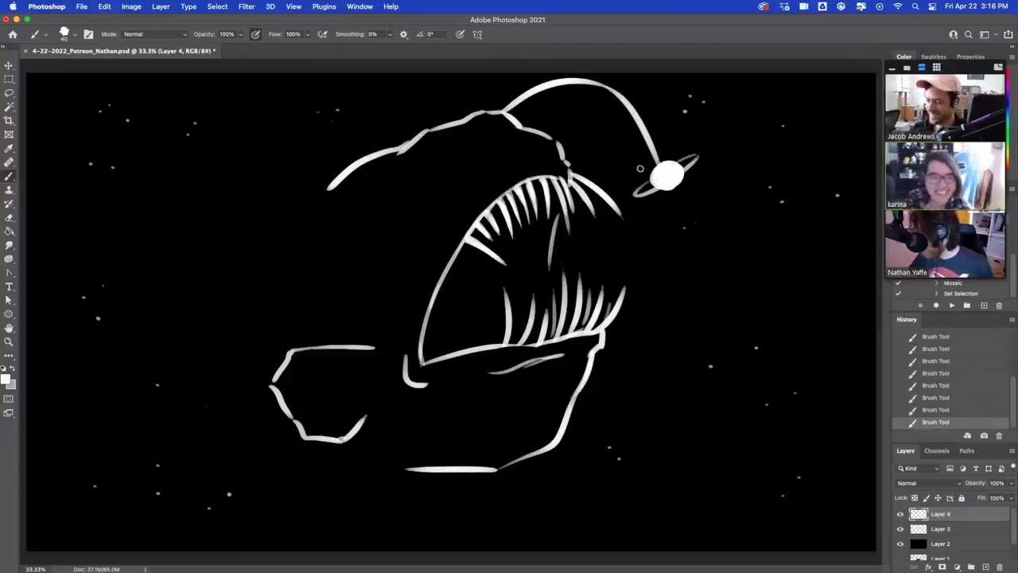
Dot three small moons around the ringed lure ball and erase a small gap between the ball and its stalk.
left_click_drag(639, 169, 641, 171)
key("super+z")
left_click(674, 200)
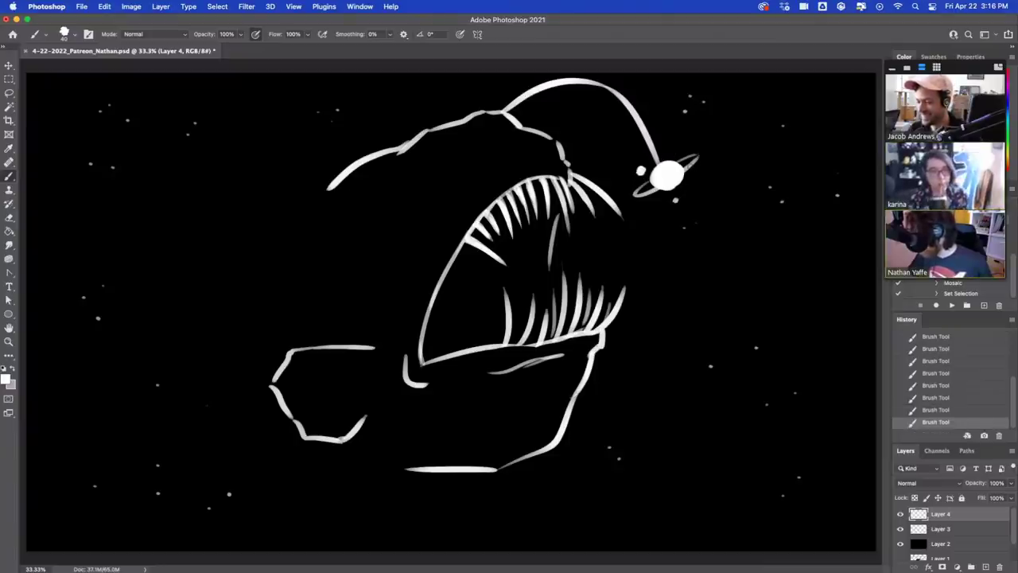
left_click_drag(659, 159, 662, 149)
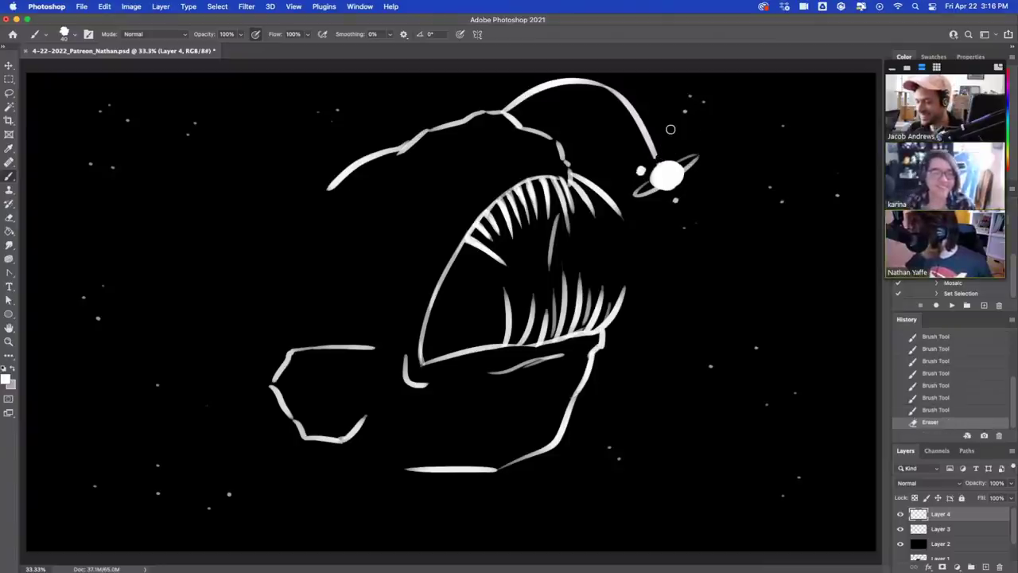
left_click(696, 179)
key("super+z")
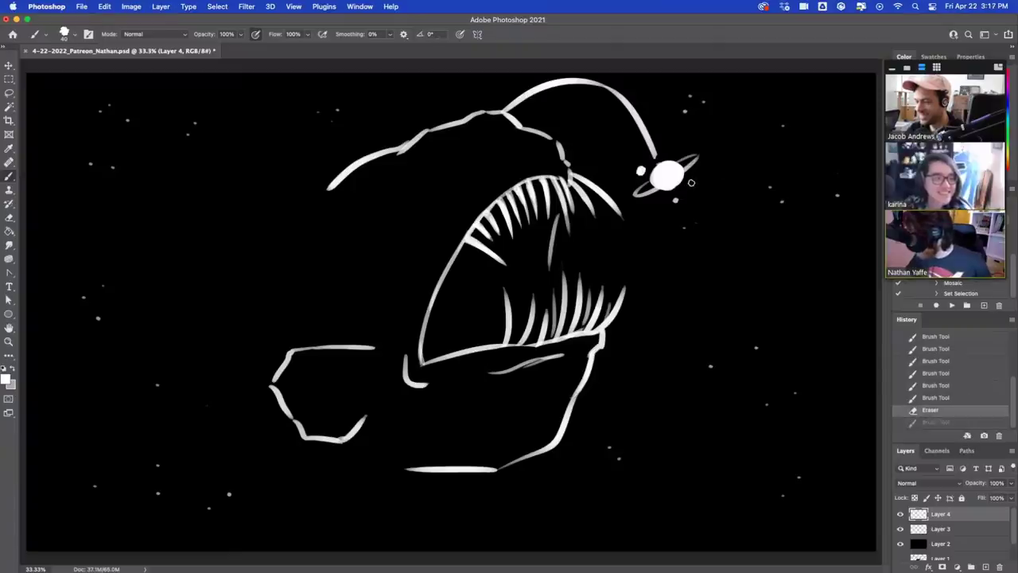
left_click(693, 177)
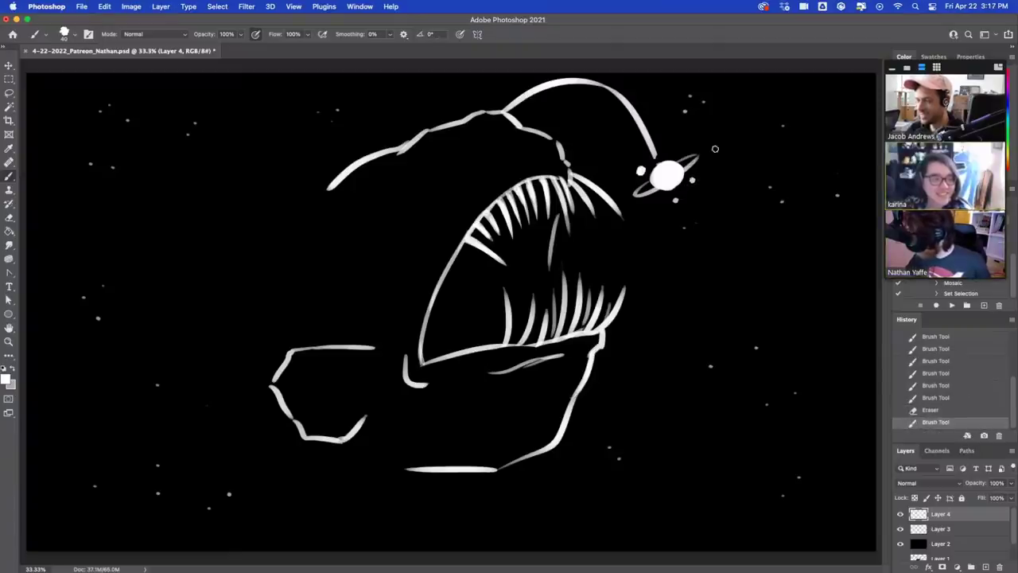
Paint two small solid oval eyes on the head above the upper jaw, undoing the extra attempts.
mouse_move(456, 172)
left_mouse_down()
mouse_move(475, 166)
mouse_move(434, 180)
left_mouse_up()
key("super+z")
key("super+z")
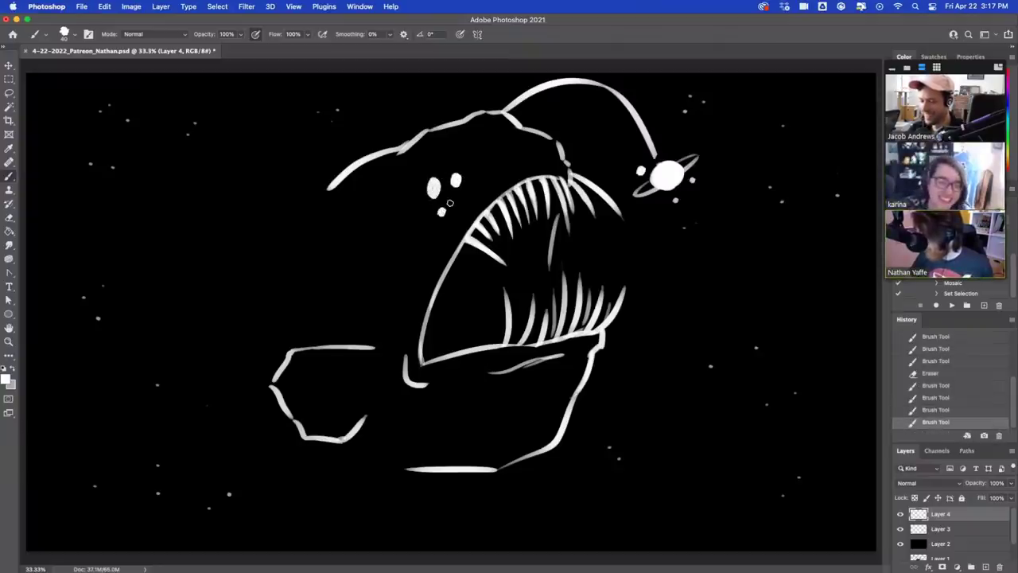
key("super+z")
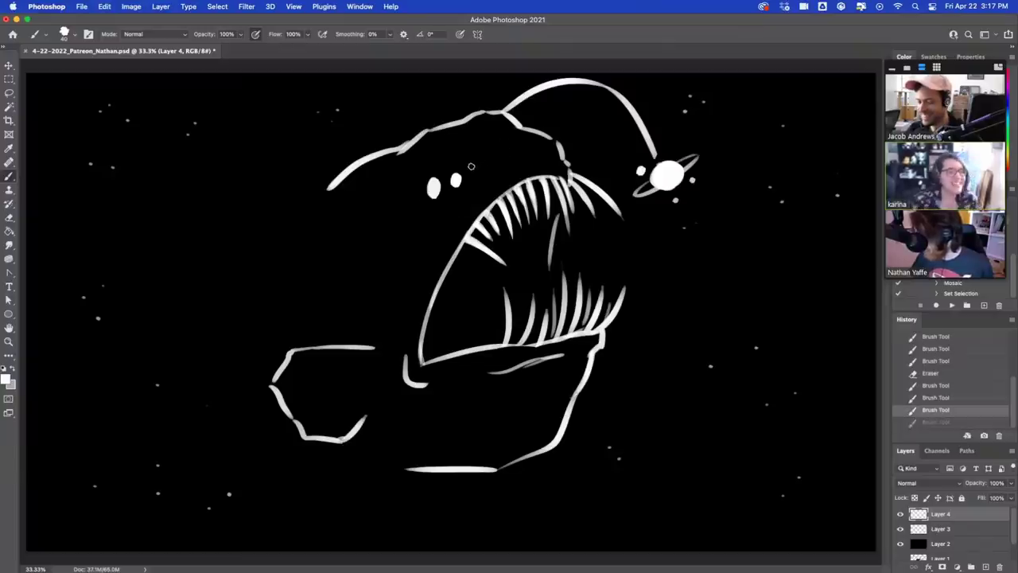
left_click_drag(443, 163, 515, 144)
key("super+z")
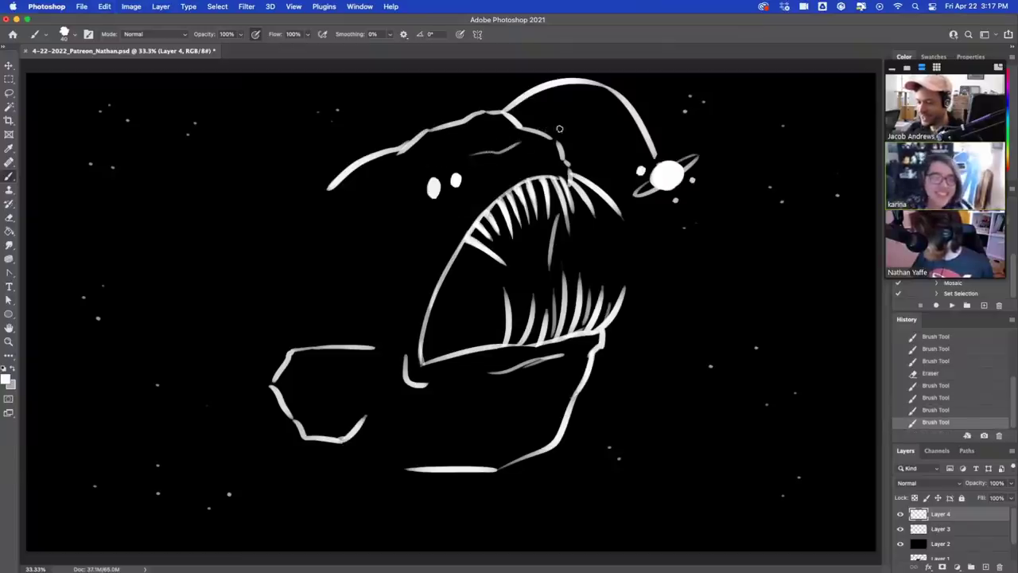
key("super+z")
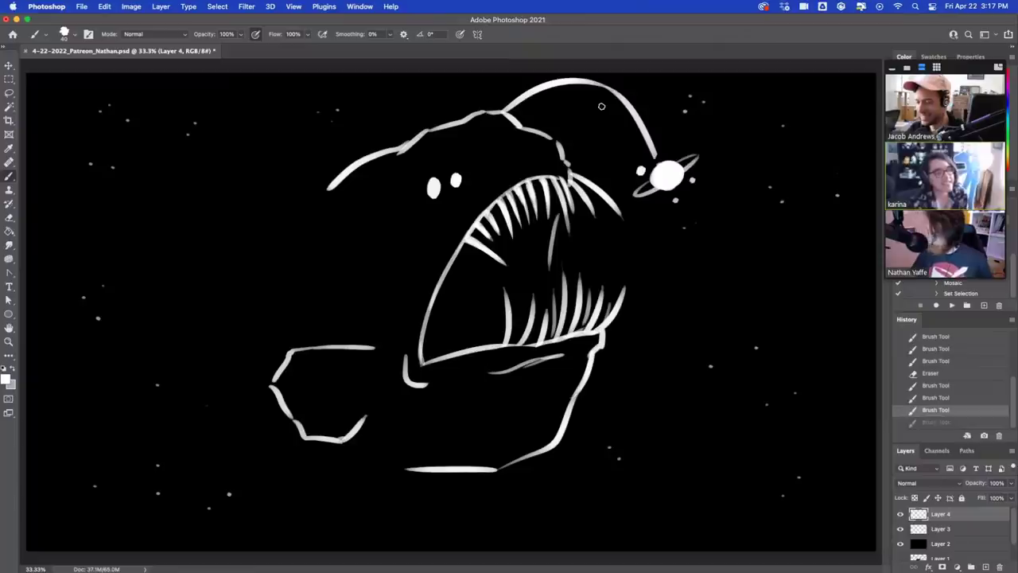
Paint a large oval eye on the upper head, a bulging eye on the front outline, and a tiny dot eye between them.
mouse_move(475, 143)
left_mouse_down()
mouse_move(481, 167)
mouse_move(480, 148)
left_mouse_up()
key("super+z")
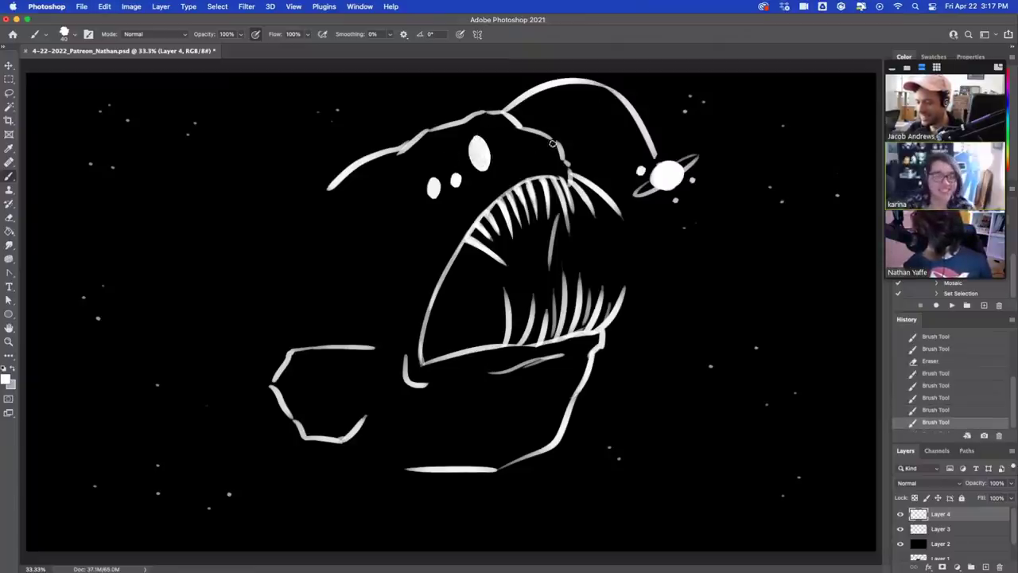
left_click_drag(541, 131, 560, 149)
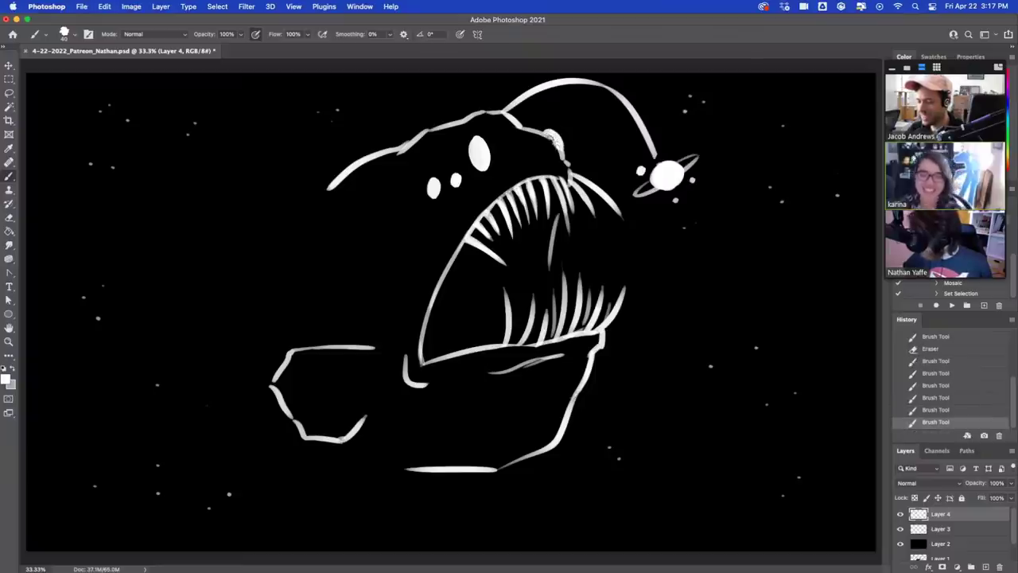
left_click(507, 158)
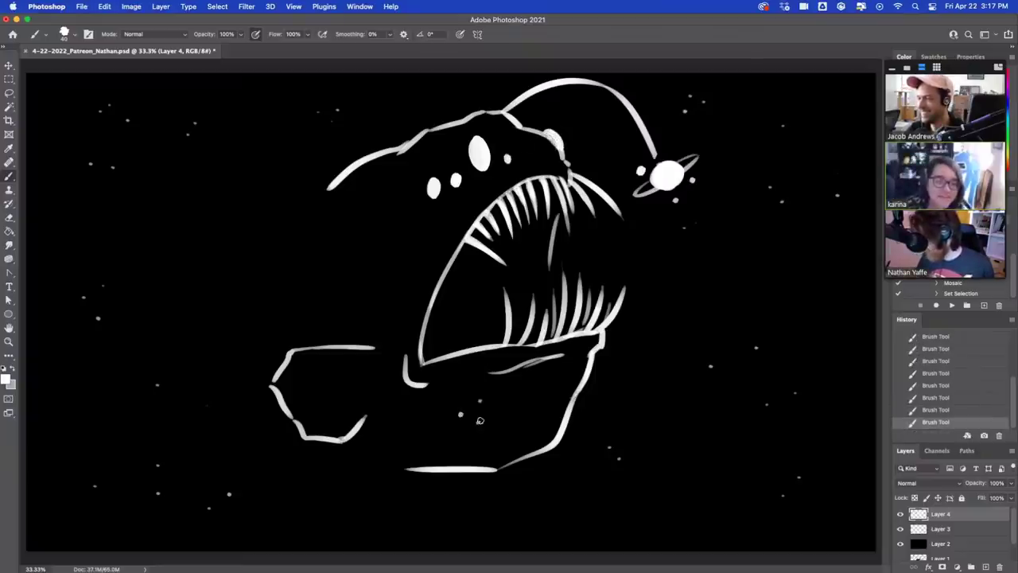
Dot small spots across the lower jaw and side fin, and erase the belly line's left end into a thinner taper.
left_click(534, 427)
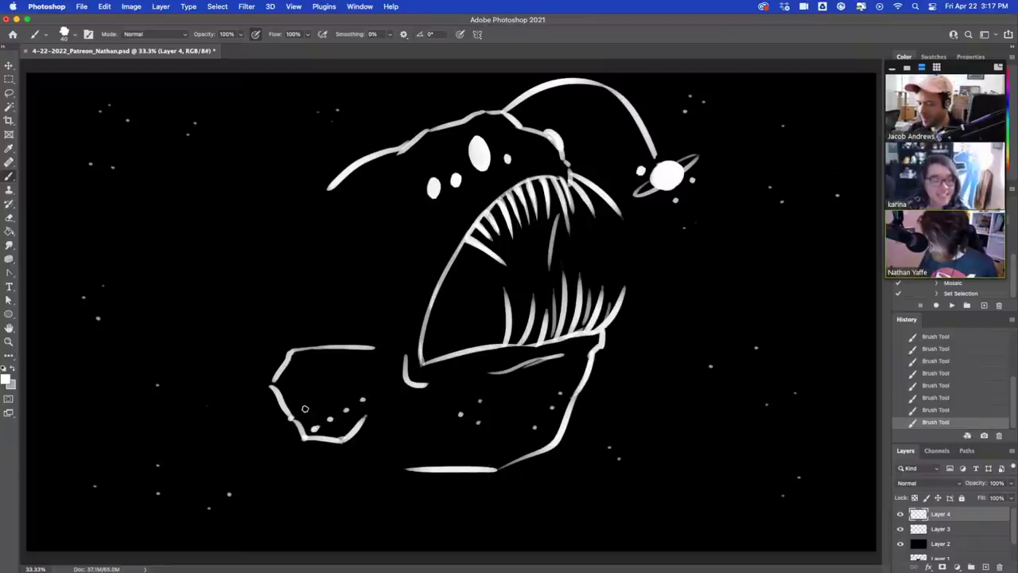
left_click(307, 407)
left_click(343, 388)
left_click(364, 379)
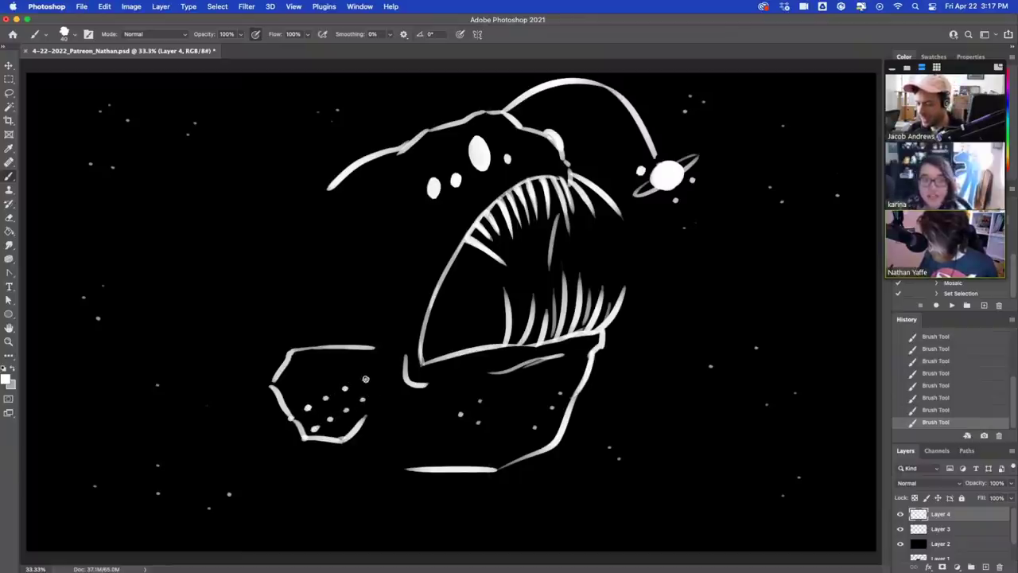
left_click(311, 376)
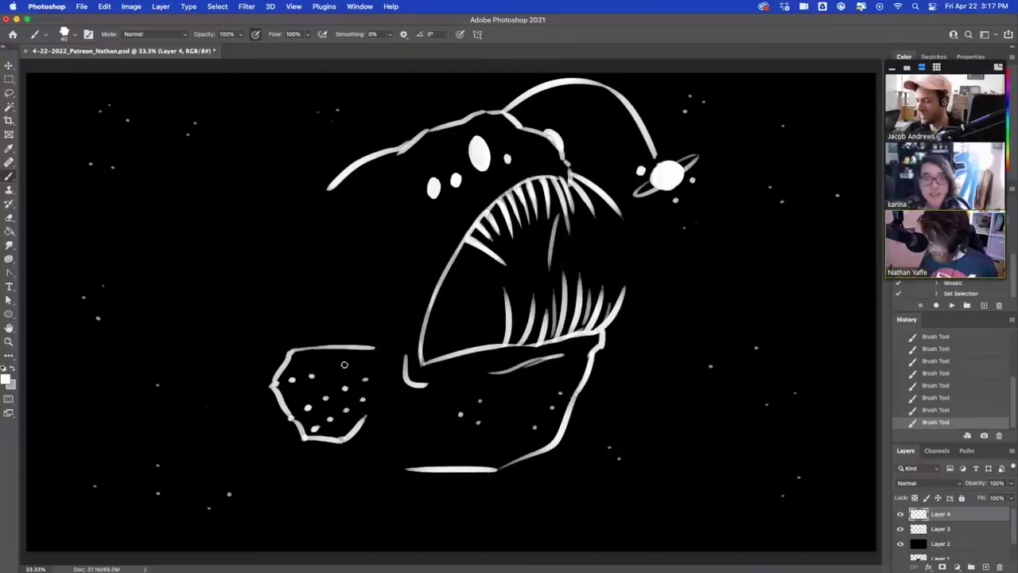
left_click(333, 371)
left_click(355, 364)
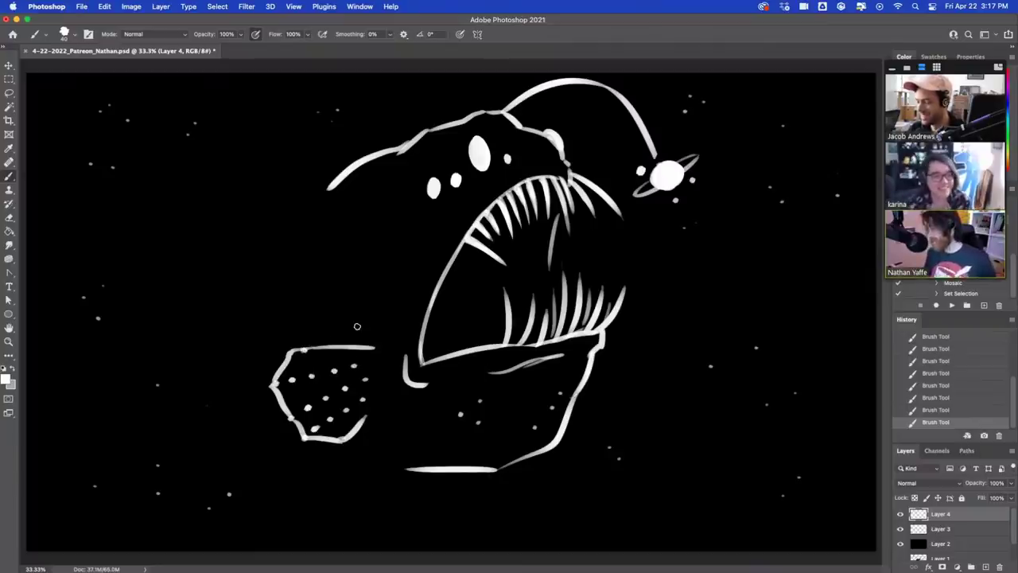
left_click_drag(406, 466, 480, 463)
left_click_drag(418, 460, 475, 442)
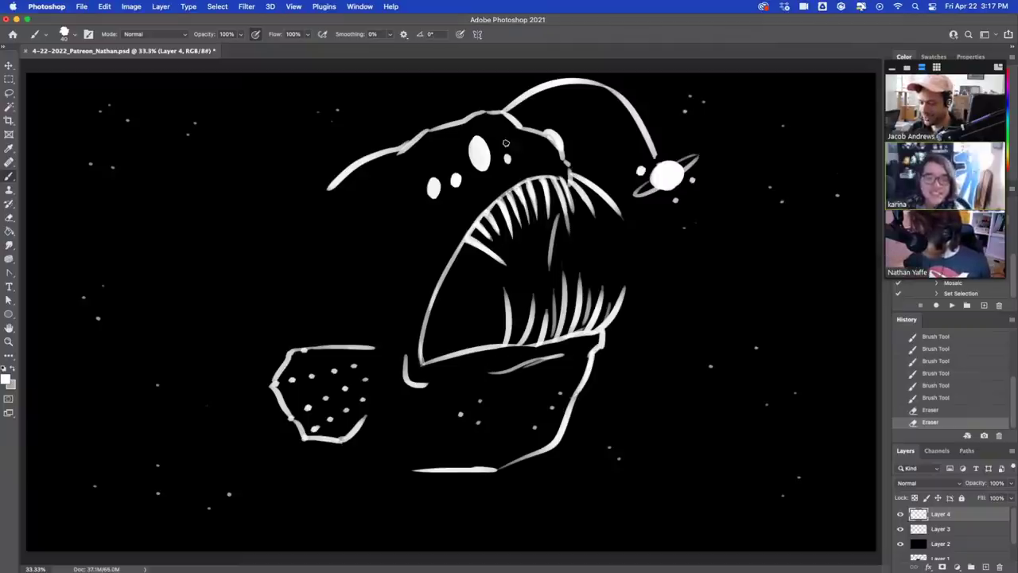
Paint a wavy ridge line beside the rear eyes, running from the large eye down toward the cheek, and undo the extra strokes.
left_click_drag(451, 208, 451, 198)
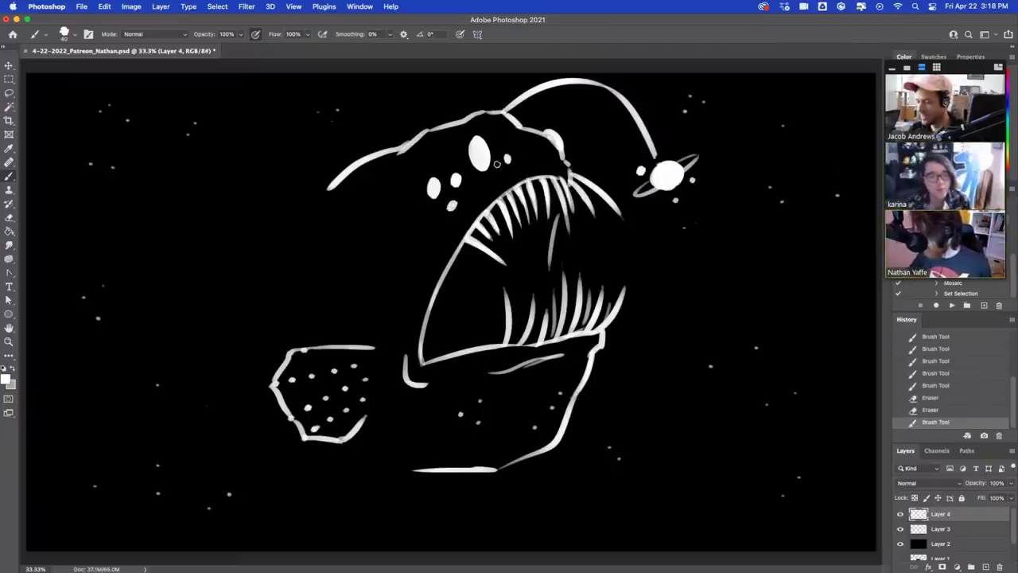
key("super+z")
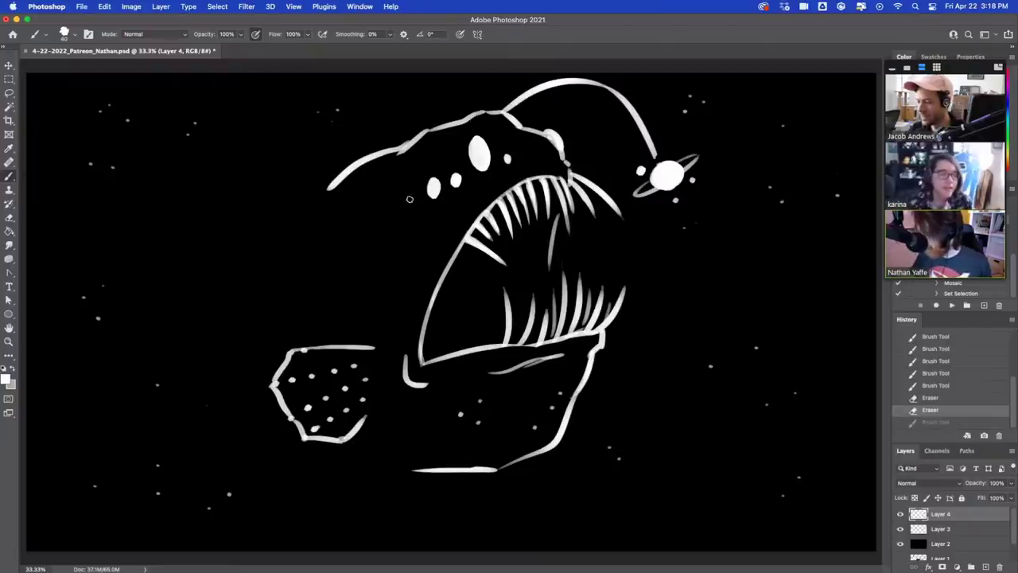
mouse_move(407, 200)
left_mouse_down()
mouse_move(402, 227)
mouse_move(375, 243)
left_mouse_up()
mouse_move(412, 194)
left_mouse_down()
mouse_move(458, 132)
mouse_move(491, 114)
mouse_move(506, 109)
mouse_move(509, 133)
mouse_move(538, 147)
mouse_move(541, 123)
left_mouse_up()
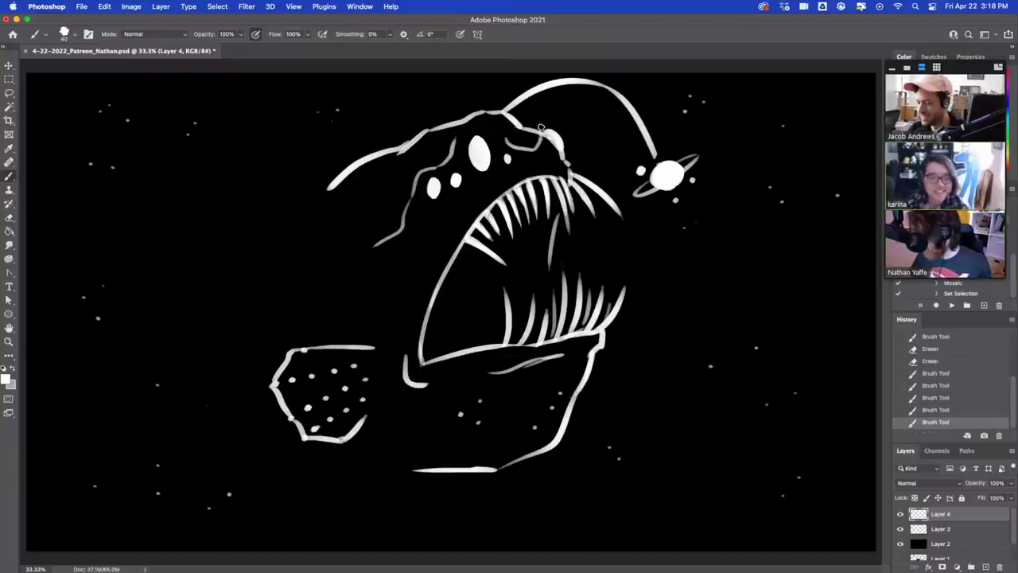
key("super+z")
key("super+z")
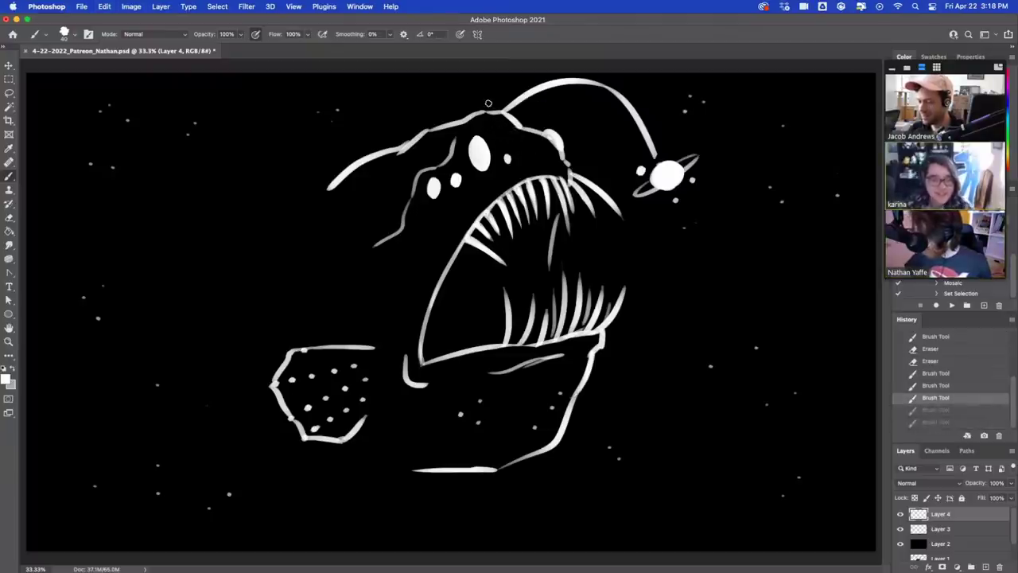
Erase along the edges of the large oval eye and the bulging front eye to trim their shapes.
mouse_move(469, 140)
left_mouse_down()
mouse_move(483, 135)
mouse_move(493, 148)
left_mouse_up()
left_click_drag(494, 151, 484, 140)
left_click_drag(543, 125, 559, 132)
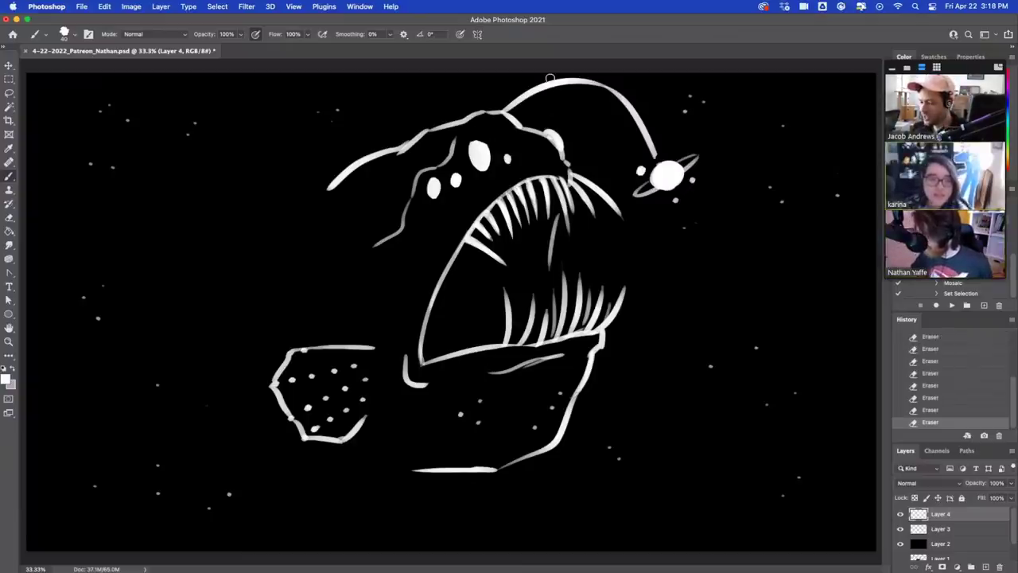
Paint a brow ridge over the large eye up to the stalk's base, and add a raised bumpy crown with small marks.
left_click_drag(451, 141, 515, 123)
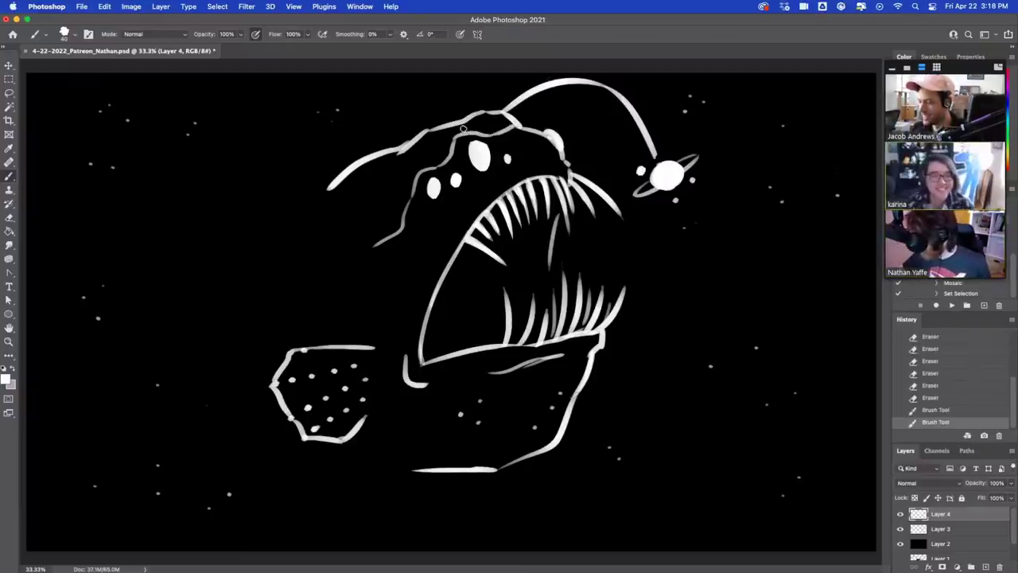
mouse_move(442, 137)
left_mouse_down()
mouse_move(469, 123)
mouse_move(444, 124)
mouse_move(480, 118)
mouse_move(462, 109)
mouse_move(538, 126)
mouse_move(470, 121)
left_mouse_up()
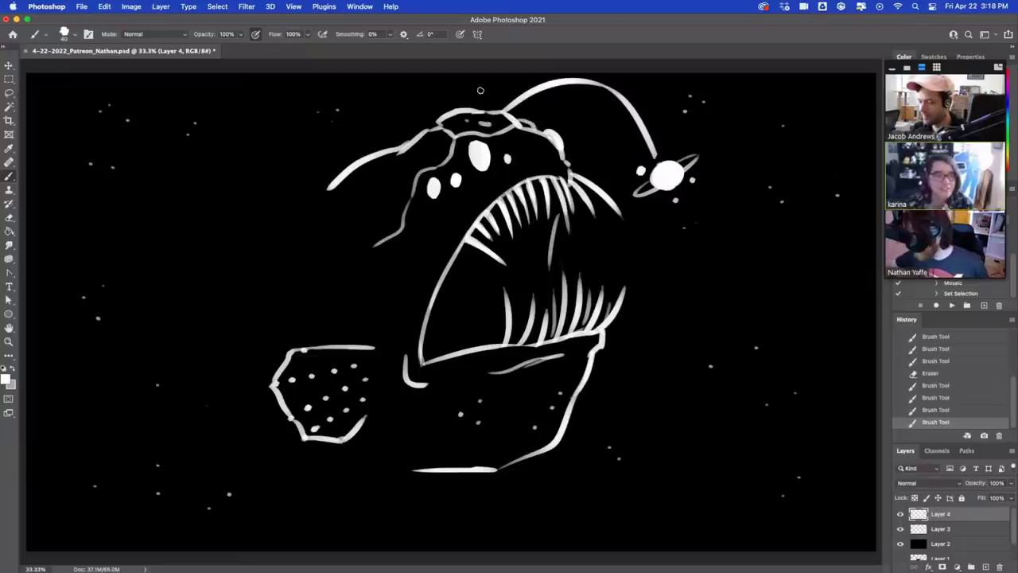
Paint a small mark behind the crown and a leaf-shaped outline on the cheek, and extend the back line into a downward hook.
left_click_drag(426, 149, 442, 134)
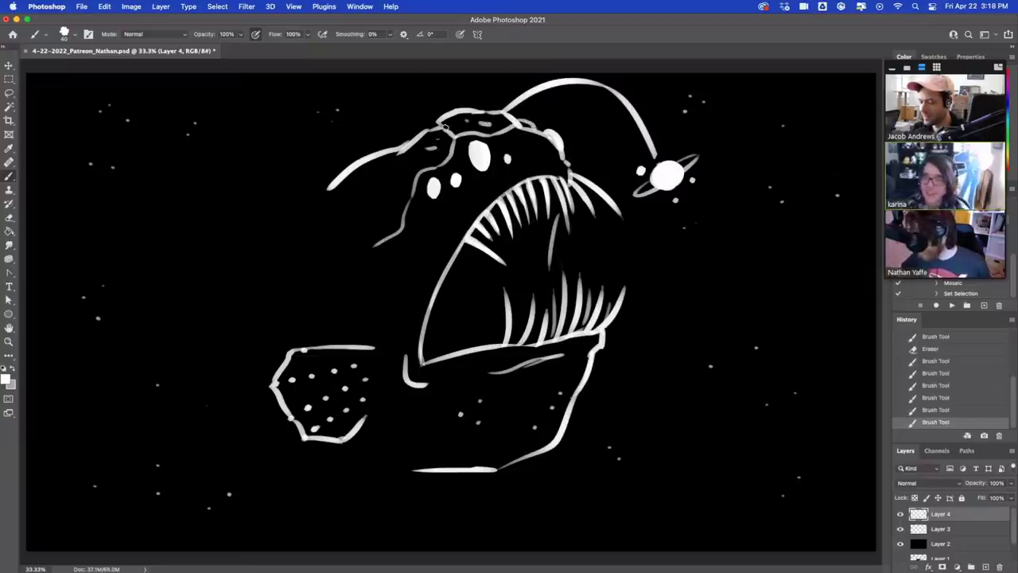
mouse_move(414, 227)
left_mouse_down()
mouse_move(406, 263)
mouse_move(414, 226)
left_mouse_up()
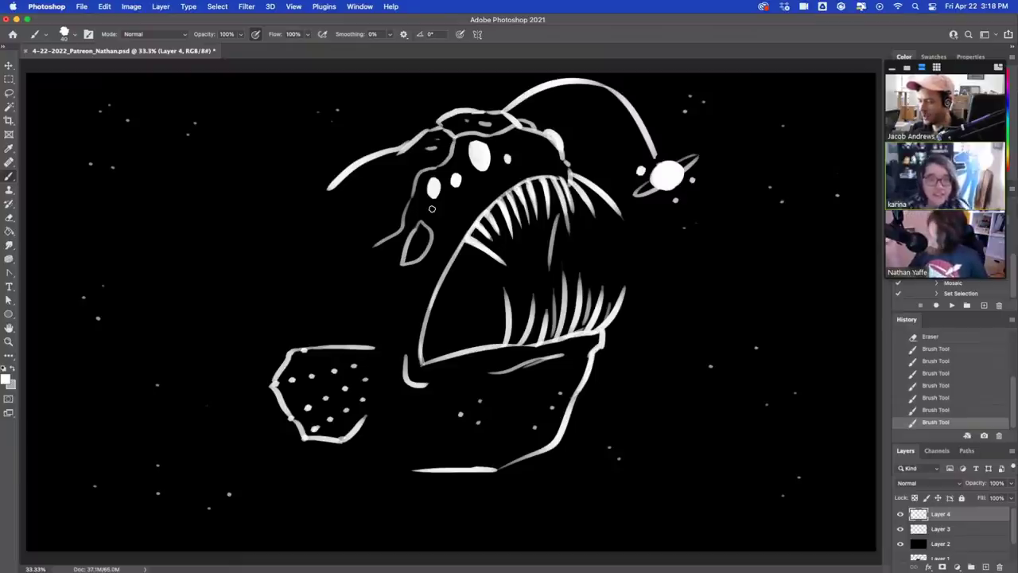
mouse_move(332, 185)
left_mouse_down()
mouse_move(312, 194)
mouse_move(308, 213)
left_mouse_up()
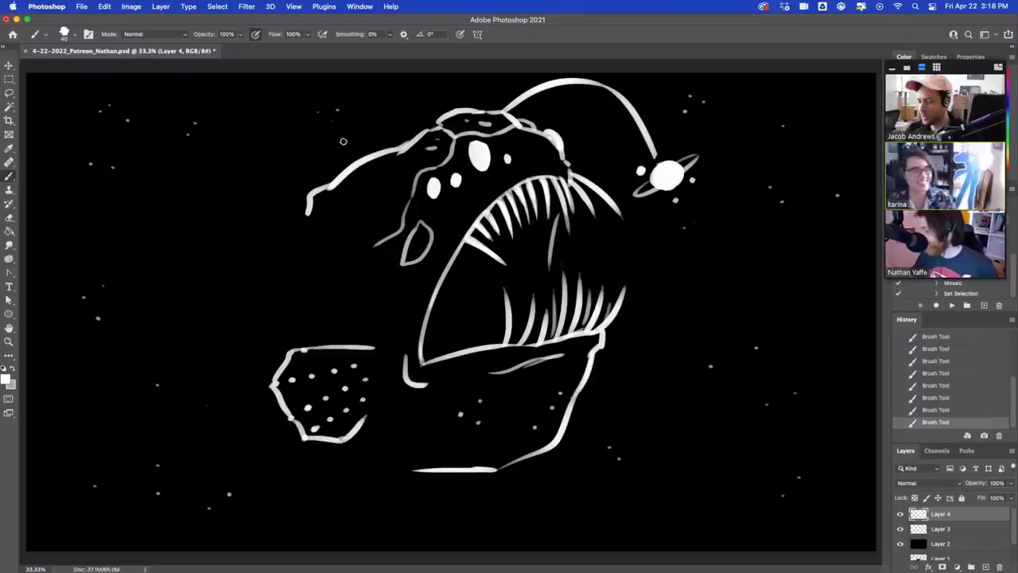
Erase the brow ridge lines, the wavy ridge behind the eyes and the leaf-shaped cheek outline, tidying the back and crown outline.
mouse_move(340, 182)
left_mouse_down()
mouse_move(454, 119)
mouse_move(442, 136)
mouse_move(464, 122)
mouse_move(516, 132)
mouse_move(454, 133)
mouse_move(449, 149)
mouse_move(481, 127)
mouse_move(495, 135)
mouse_move(517, 115)
left_mouse_up()
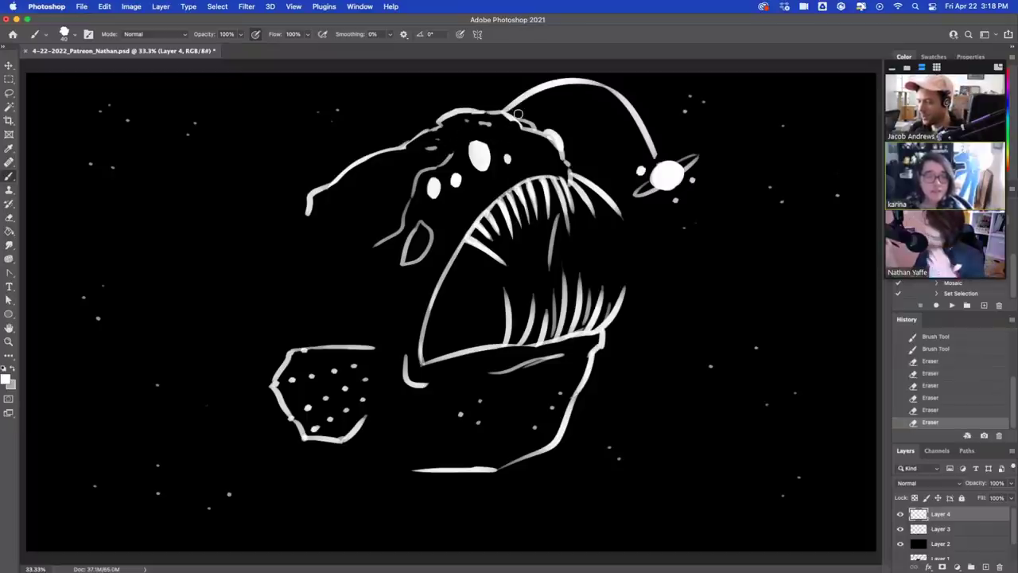
mouse_move(434, 217)
left_mouse_down()
mouse_move(432, 242)
mouse_move(424, 260)
mouse_move(405, 239)
mouse_move(418, 240)
mouse_move(415, 266)
mouse_move(416, 232)
mouse_move(406, 254)
mouse_move(411, 214)
mouse_move(397, 228)
mouse_move(413, 177)
mouse_move(447, 160)
left_mouse_up()
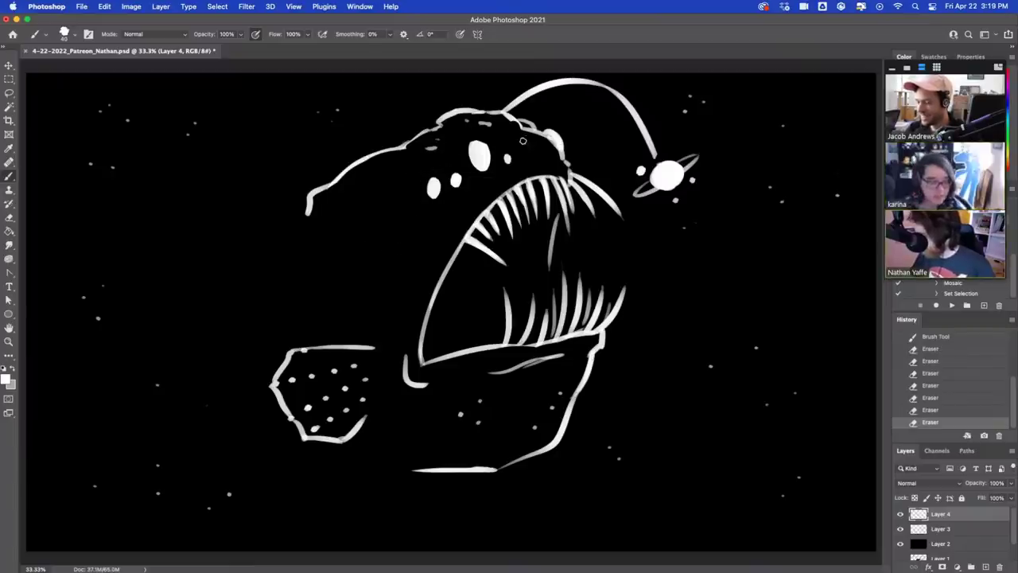
Paint short crease strokes around the snout, at the front of the lower lip and behind the rear eyes.
mouse_move(523, 140)
left_mouse_down()
mouse_move(498, 127)
mouse_move(543, 150)
mouse_move(537, 164)
mouse_move(561, 158)
mouse_move(530, 163)
mouse_move(563, 165)
mouse_move(528, 148)
left_mouse_up()
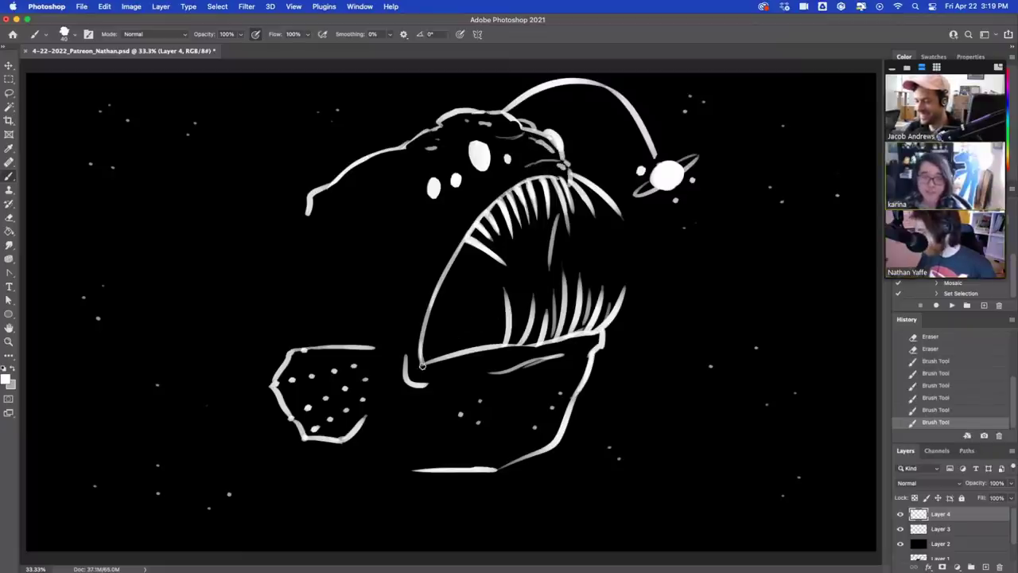
mouse_move(590, 343)
left_mouse_down()
mouse_move(567, 346)
mouse_move(595, 342)
mouse_move(581, 367)
left_mouse_up()
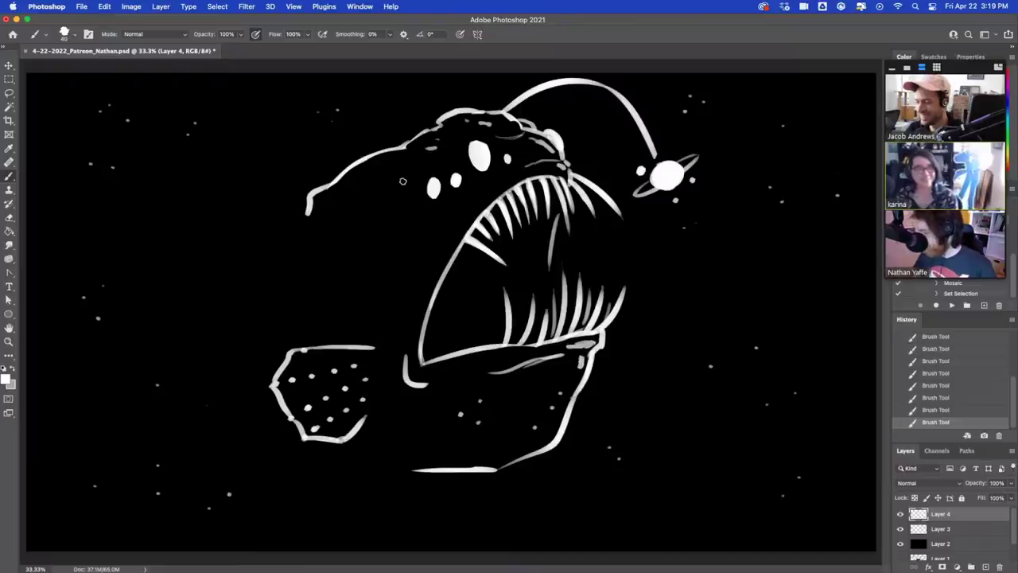
left_click_drag(401, 182, 382, 213)
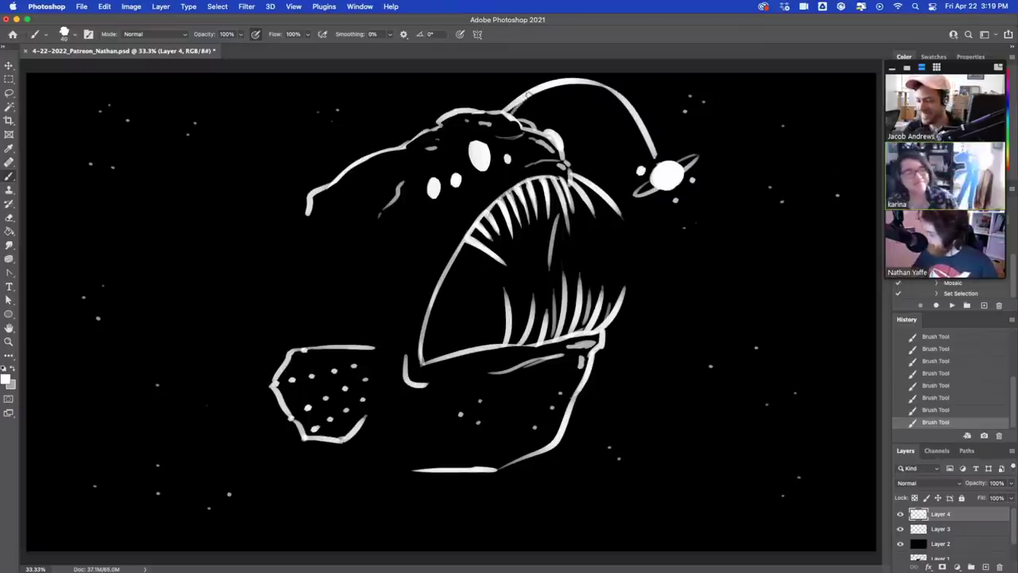
Erase along the lure stalk to thin it, and repaint it as a tapering double line from the head to the planet.
left_click_drag(507, 118, 550, 90)
mouse_move(536, 95)
left_mouse_down()
mouse_move(574, 90)
mouse_move(553, 84)
mouse_move(605, 100)
left_mouse_up()
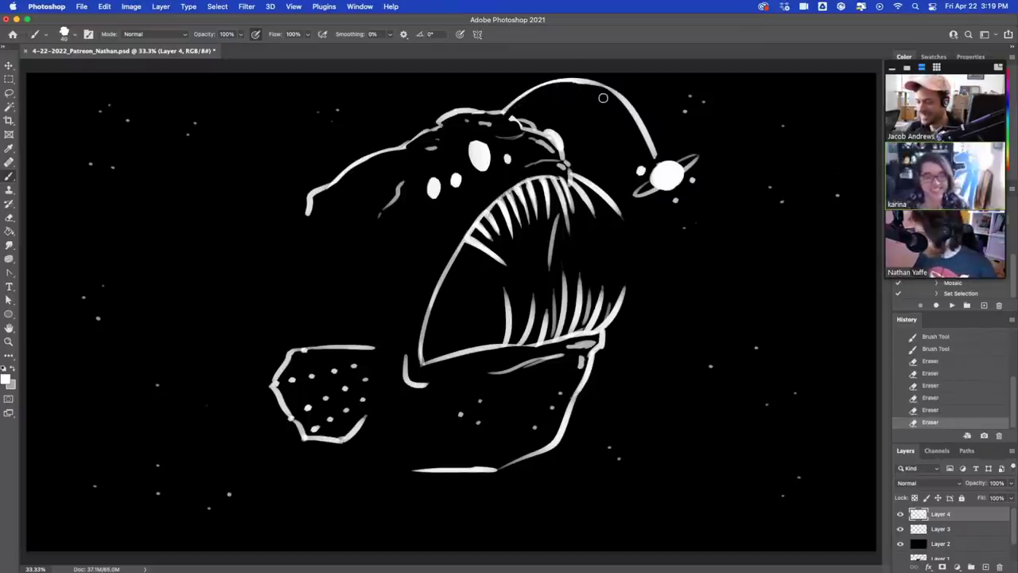
left_click_drag(515, 120, 568, 79)
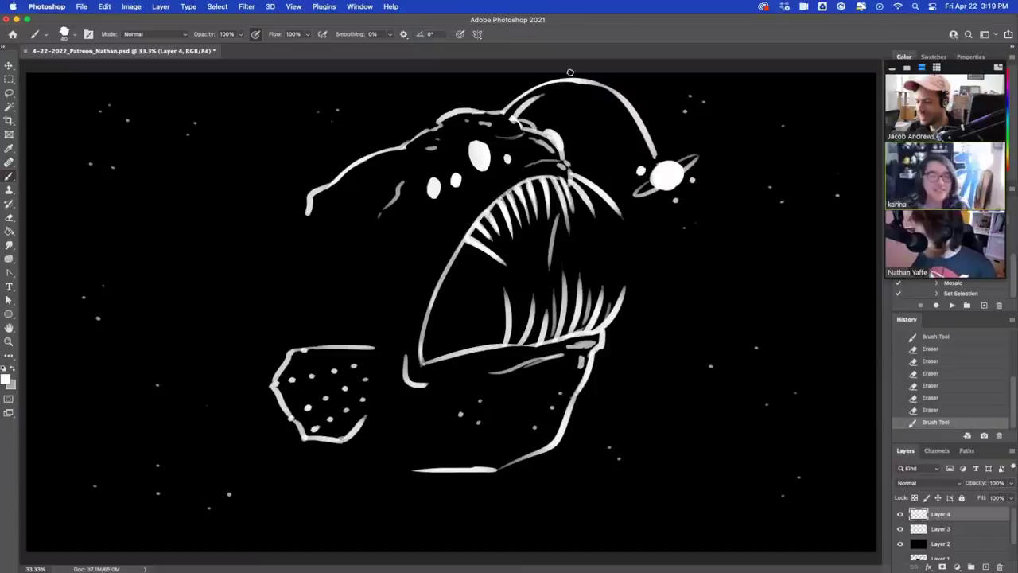
mouse_move(506, 125)
left_mouse_down()
mouse_move(546, 92)
mouse_move(507, 122)
mouse_move(569, 89)
mouse_move(534, 100)
mouse_move(596, 84)
mouse_move(645, 129)
mouse_move(618, 103)
mouse_move(652, 156)
left_mouse_up()
left_click_drag(632, 125, 655, 160)
mouse_move(614, 98)
left_mouse_down()
mouse_move(656, 152)
mouse_move(607, 93)
mouse_move(636, 120)
left_mouse_up()
left_click_drag(598, 89, 660, 154)
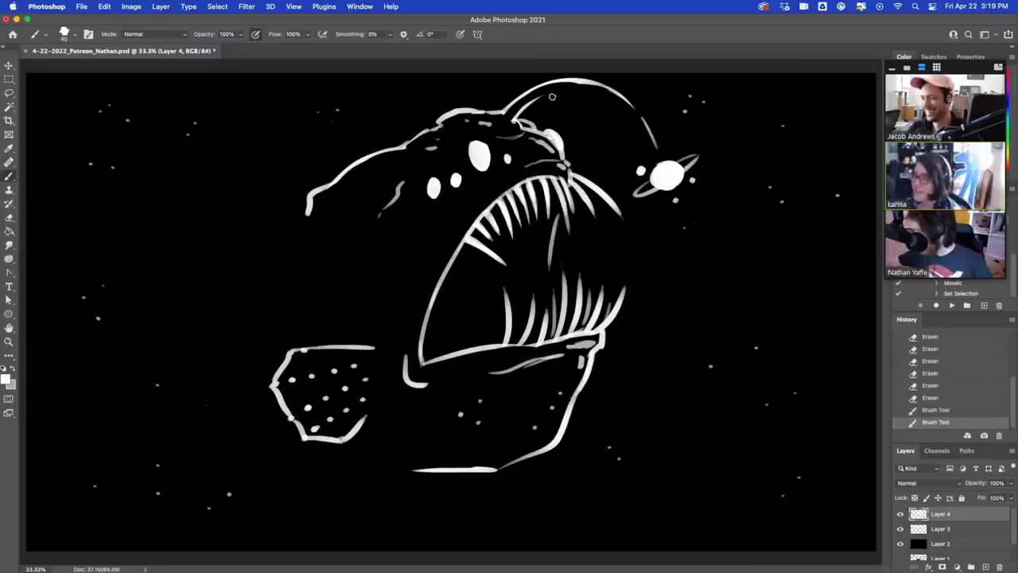
mouse_move(550, 97)
left_mouse_down()
mouse_move(575, 89)
mouse_move(625, 112)
mouse_move(621, 104)
mouse_move(647, 137)
left_mouse_up()
left_click_drag(604, 93, 657, 151)
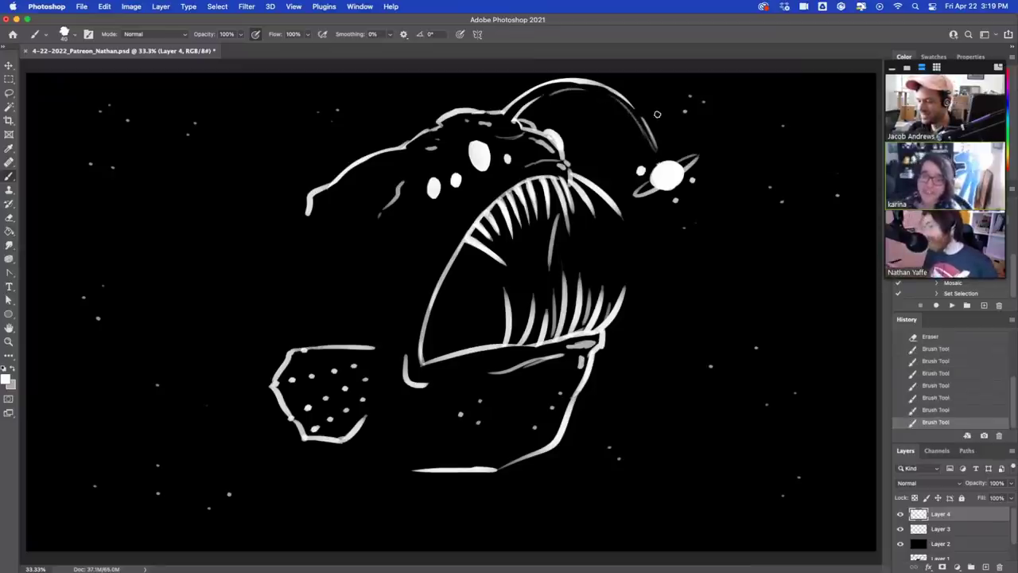
Paint a jagged dorsal fin outline behind the back's hook, and extend the belly line toward the rear.
left_click_drag(436, 469, 362, 487)
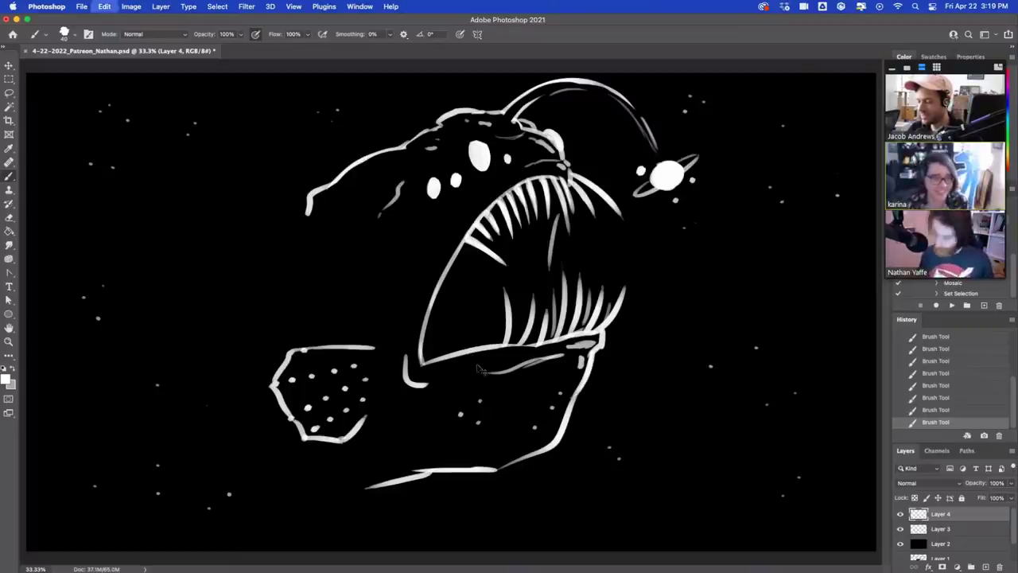
key("super+z")
mouse_move(309, 204)
left_mouse_down()
mouse_move(236, 190)
mouse_move(237, 254)
mouse_move(200, 298)
left_mouse_up()
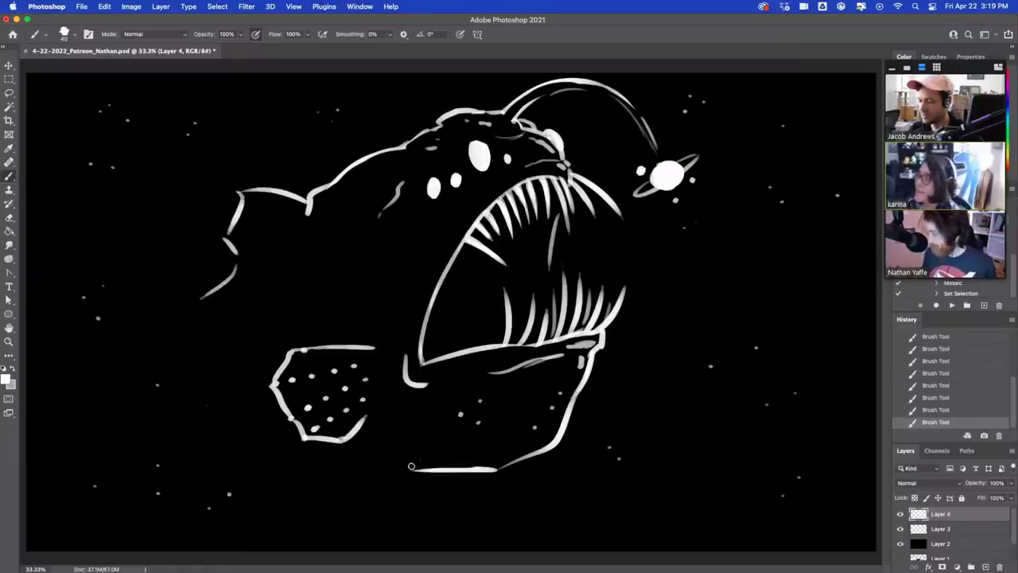
left_click_drag(411, 466, 314, 465)
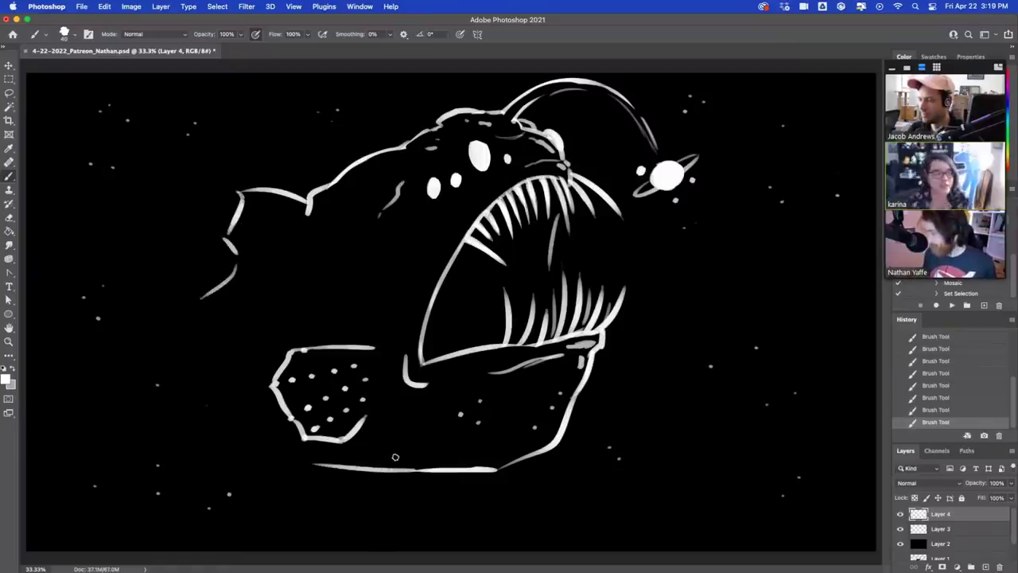
Move the creature layer slightly right and down, and continue the belly line rearward into a pointed lower fin edge.
key("v")
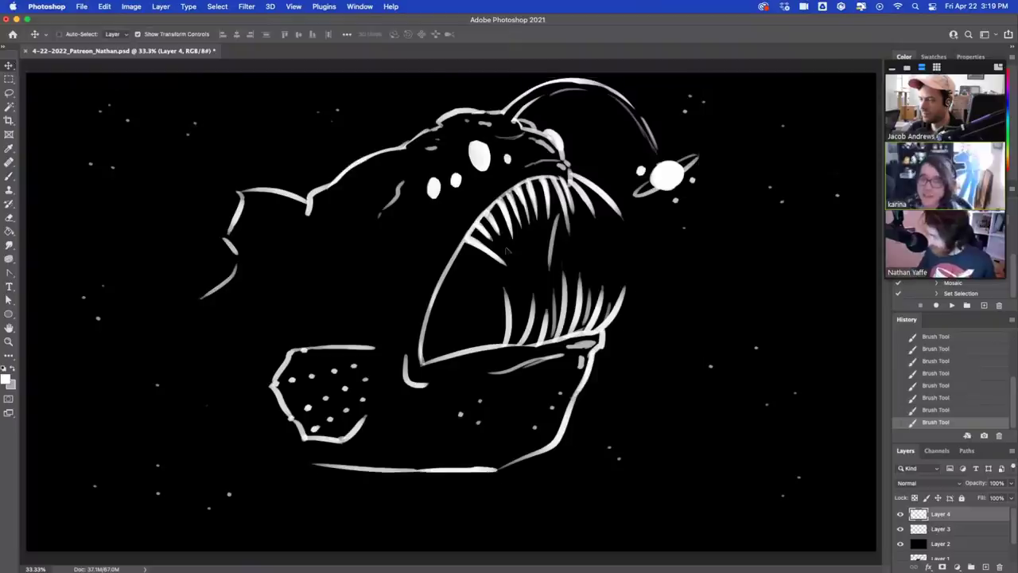
left_click_drag(496, 238, 538, 250)
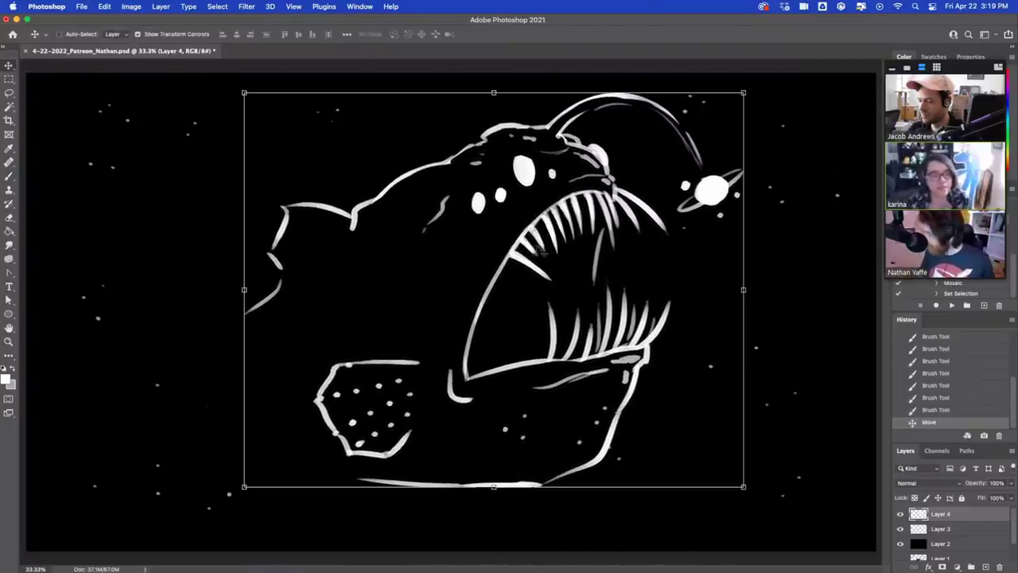
left_click(9, 176)
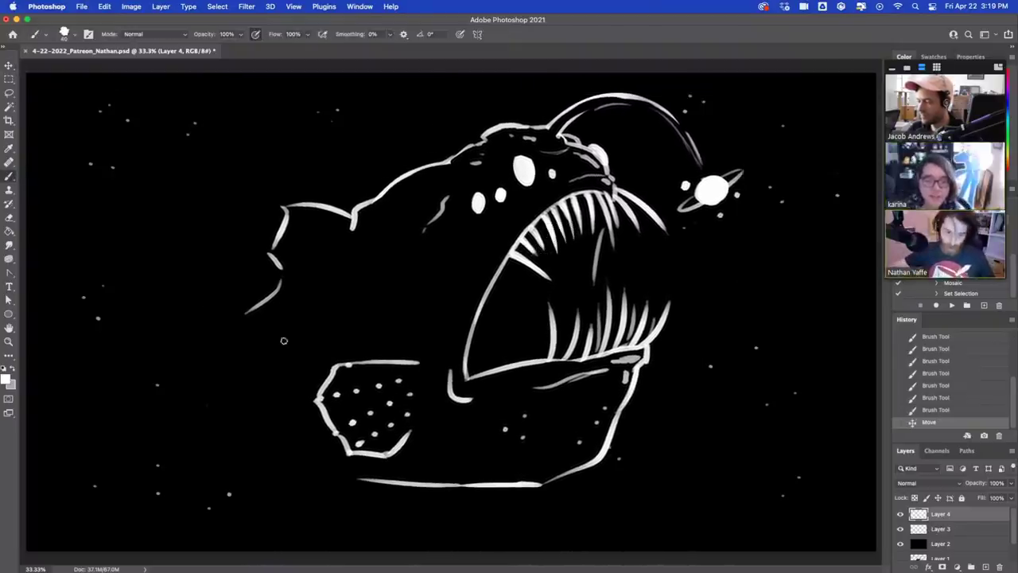
mouse_move(255, 415)
left_mouse_down()
mouse_move(279, 434)
mouse_move(350, 437)
left_mouse_up()
key("super+z")
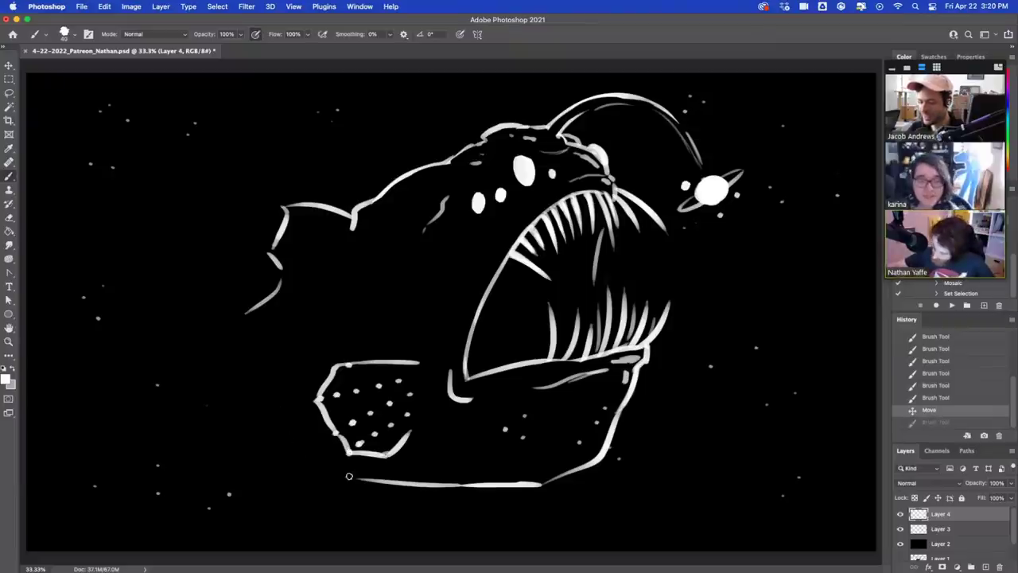
mouse_move(348, 476)
left_mouse_down()
mouse_move(288, 467)
mouse_move(263, 493)
left_mouse_up()
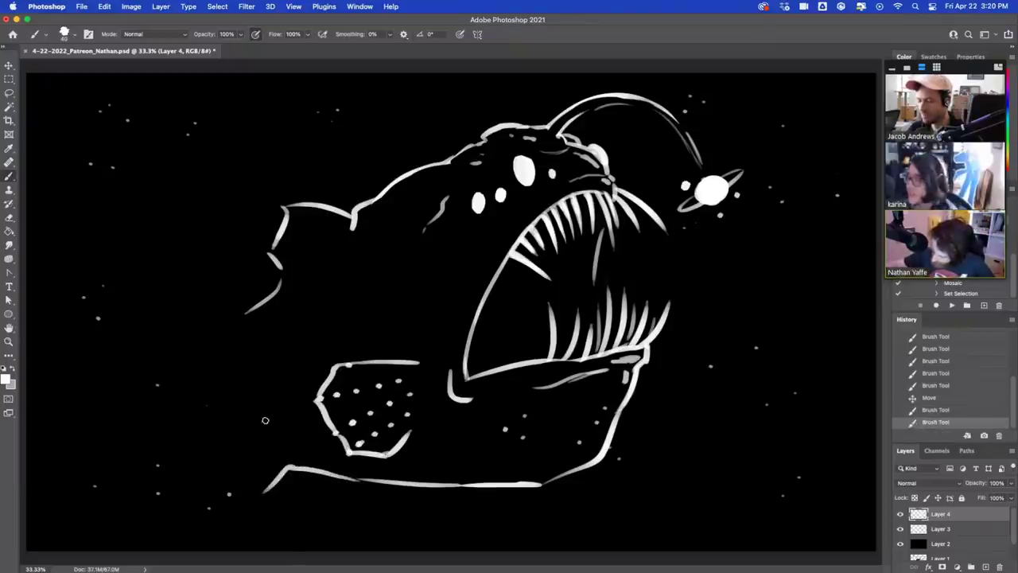
Dot two rows of small spots inside the dorsal fin, undoing the misplaced marks.
mouse_move(288, 208)
left_mouse_down()
mouse_move(316, 245)
mouse_move(268, 249)
mouse_move(269, 206)
mouse_move(297, 213)
left_mouse_up()
key("super+z")
key("super+z")
left_click(302, 219)
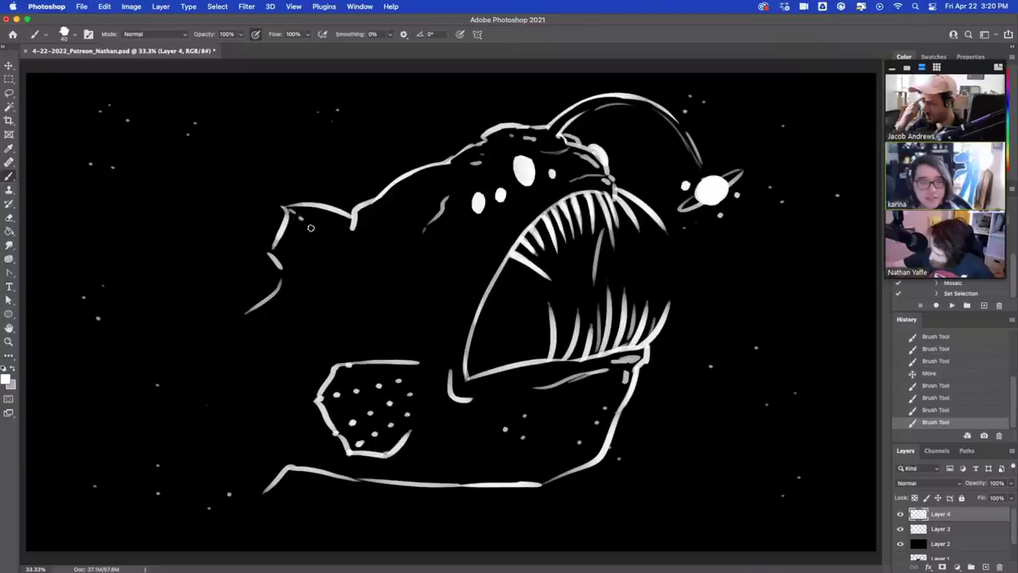
left_click(312, 229)
left_click(322, 237)
left_click(279, 250)
left_click(291, 249)
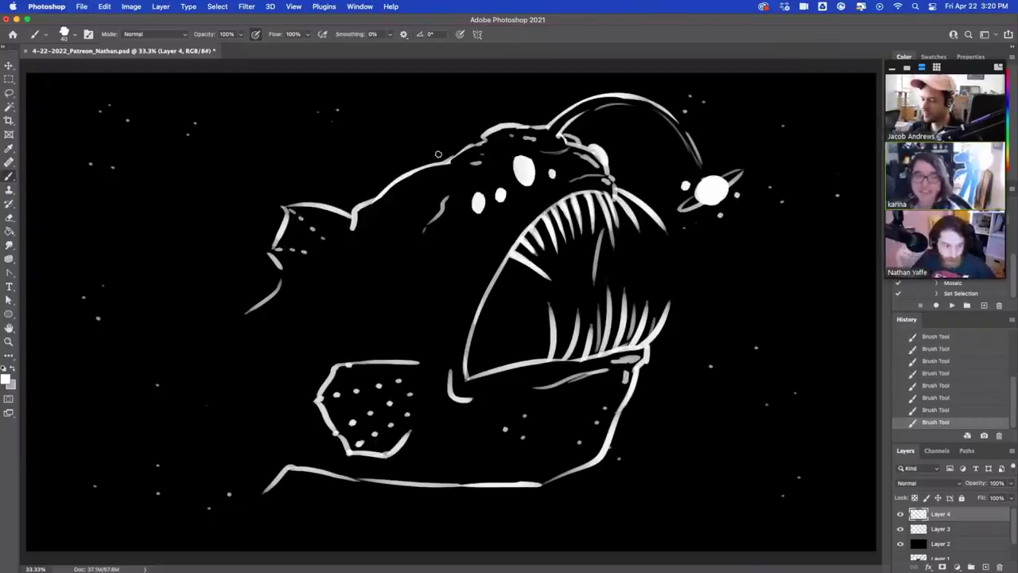
Add pointed bumps to the back outline and behind the crown, and paint small ringed spots on the upper back.
mouse_move(391, 172)
left_mouse_down()
mouse_move(418, 164)
mouse_move(412, 175)
mouse_move(421, 172)
left_mouse_up()
mouse_move(489, 139)
left_mouse_down()
mouse_move(458, 150)
mouse_move(465, 137)
mouse_move(501, 127)
left_mouse_up()
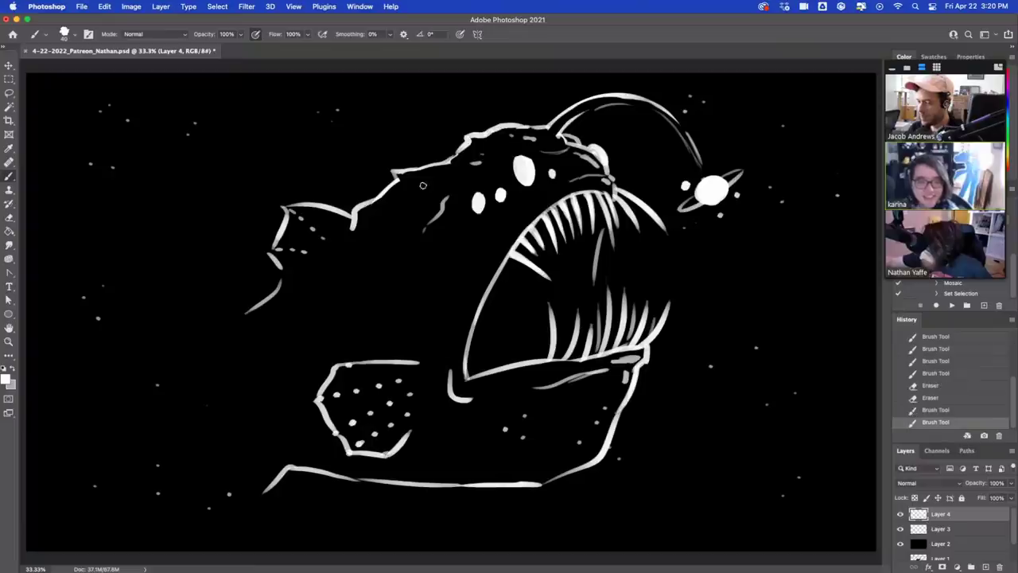
left_click_drag(421, 180, 423, 175)
mouse_move(423, 178)
left_mouse_down()
mouse_move(432, 178)
mouse_move(409, 192)
mouse_move(419, 204)
left_mouse_up()
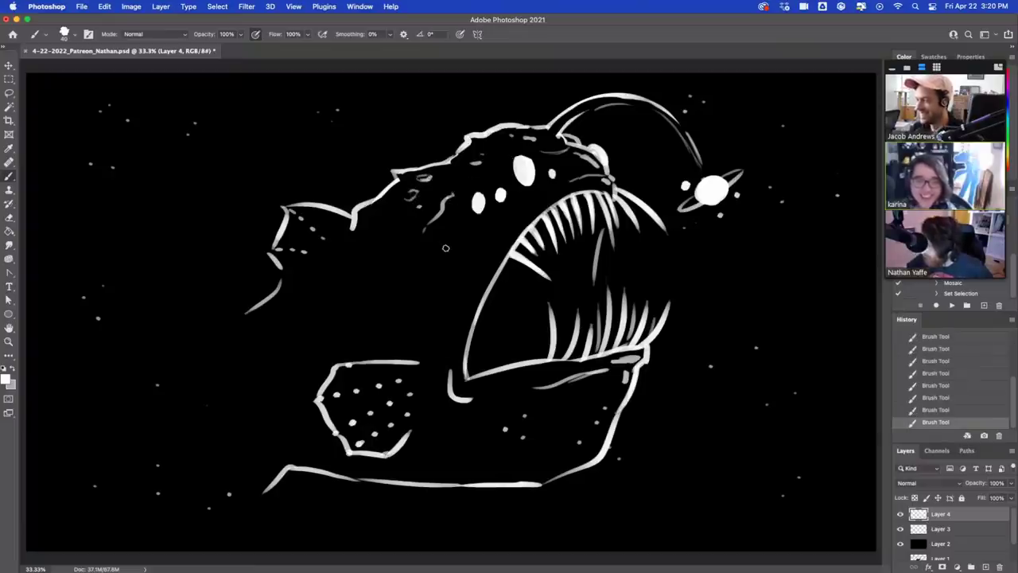
left_click_drag(447, 249, 455, 283)
key("super+z")
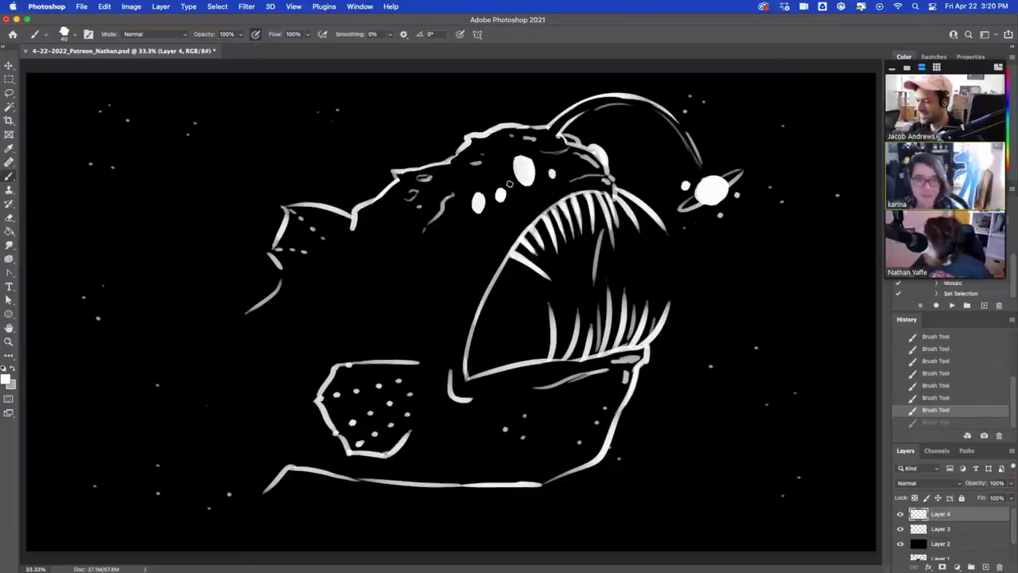
Erase dark pupils into the large oval eye and the three smaller eyes, and dot small spots around them.
key("e")
mouse_move(520, 168)
left_mouse_down()
mouse_move(526, 176)
mouse_move(480, 207)
left_mouse_up()
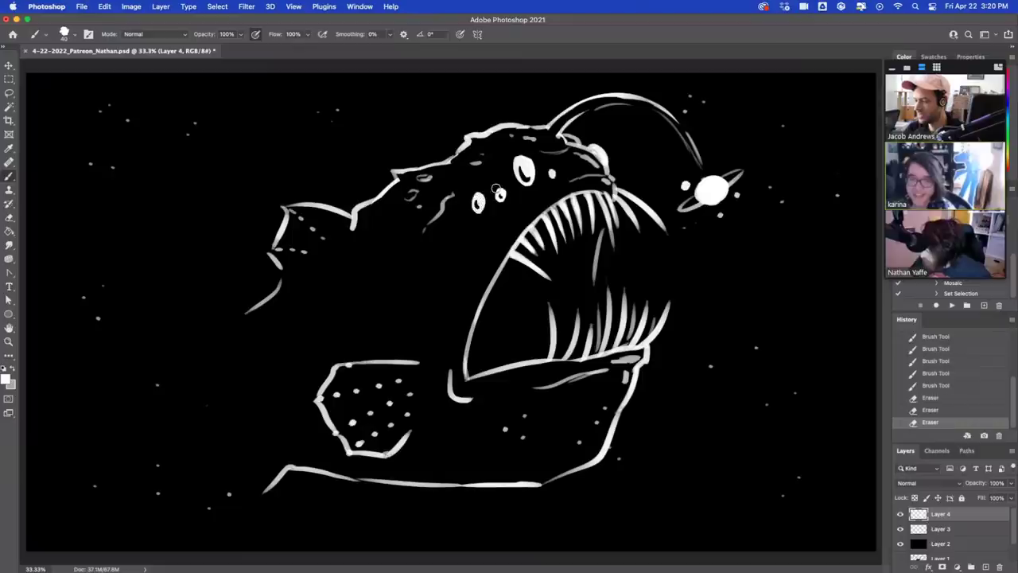
left_click(554, 174)
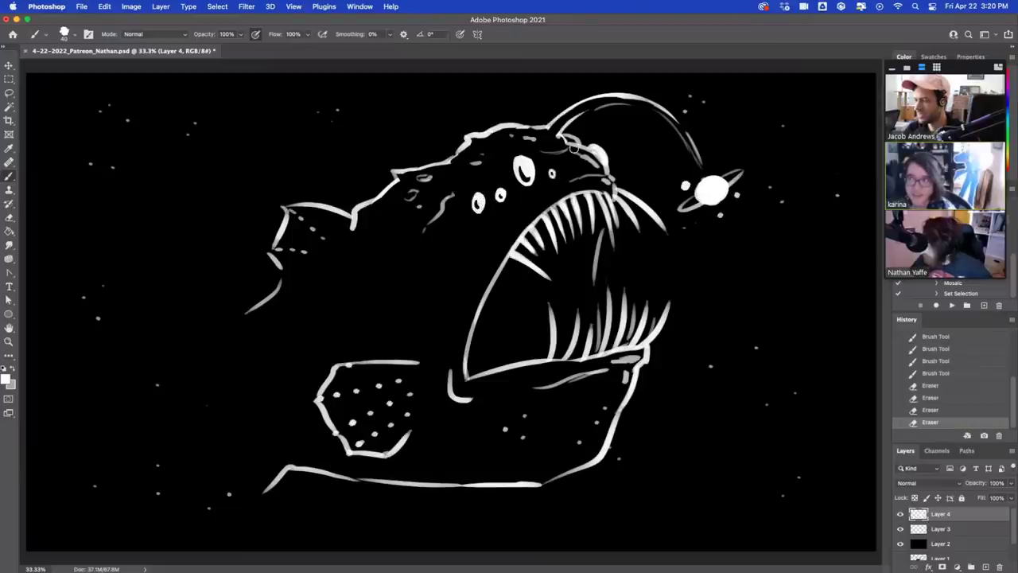
left_click(542, 163)
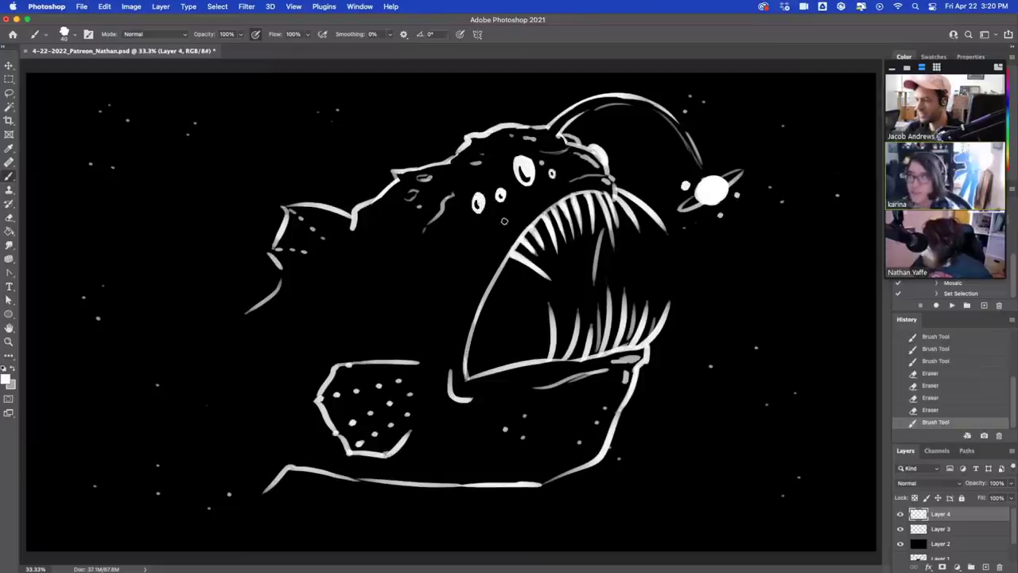
left_click(503, 221)
left_click(482, 231)
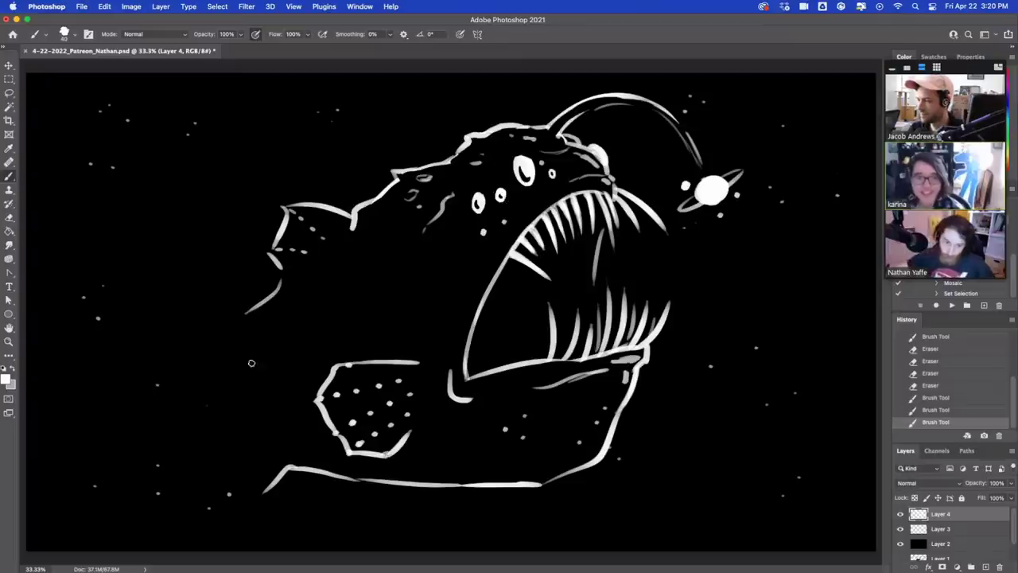
Extend the upper body line toward the tail, and erase the middle of the belly line back to tapered ends.
left_click_drag(238, 314, 153, 328)
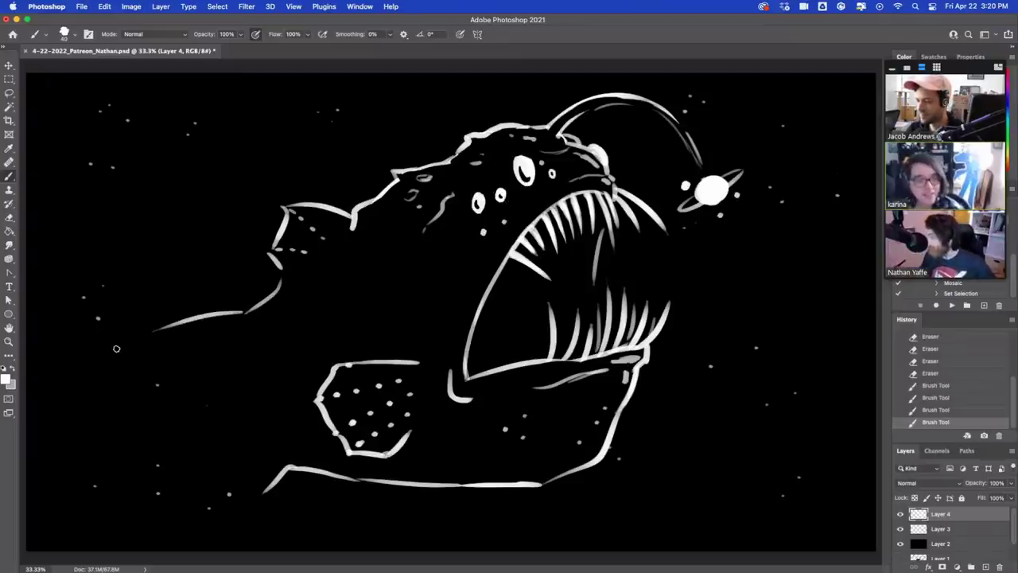
left_click_drag(542, 484, 411, 484)
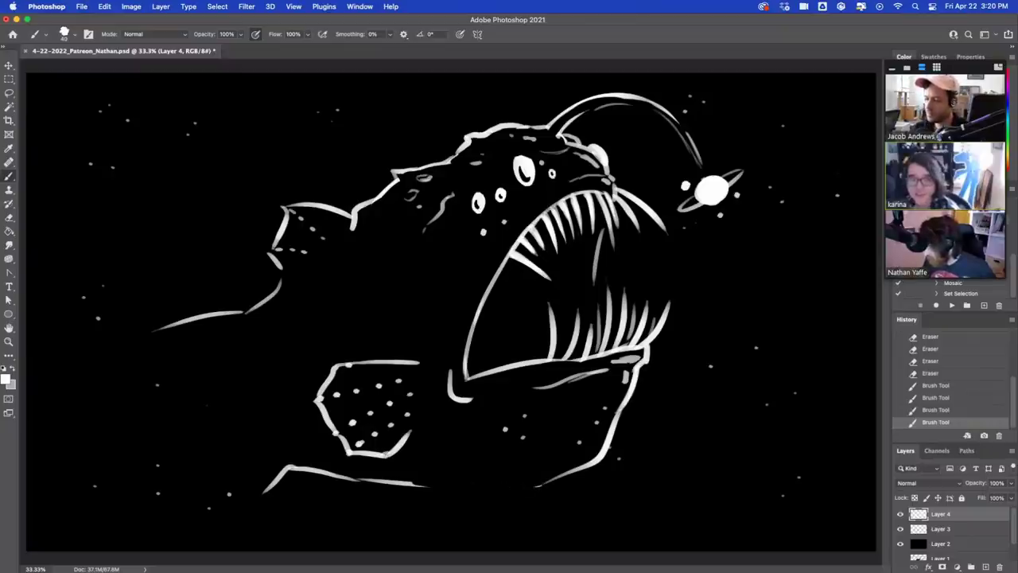
left_click_drag(575, 461, 531, 486)
left_click_drag(447, 478, 385, 476)
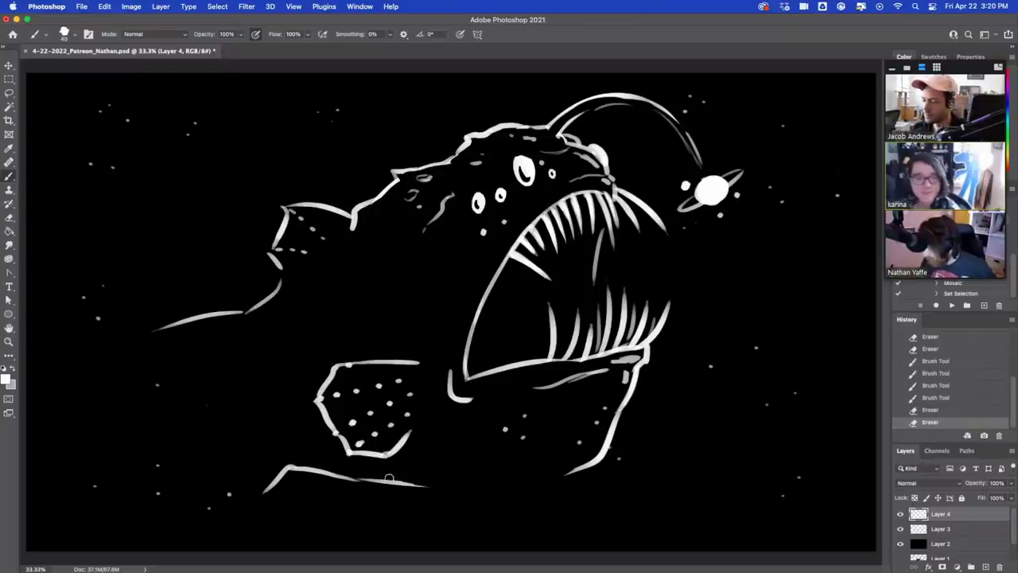
left_click_drag(446, 485, 426, 484)
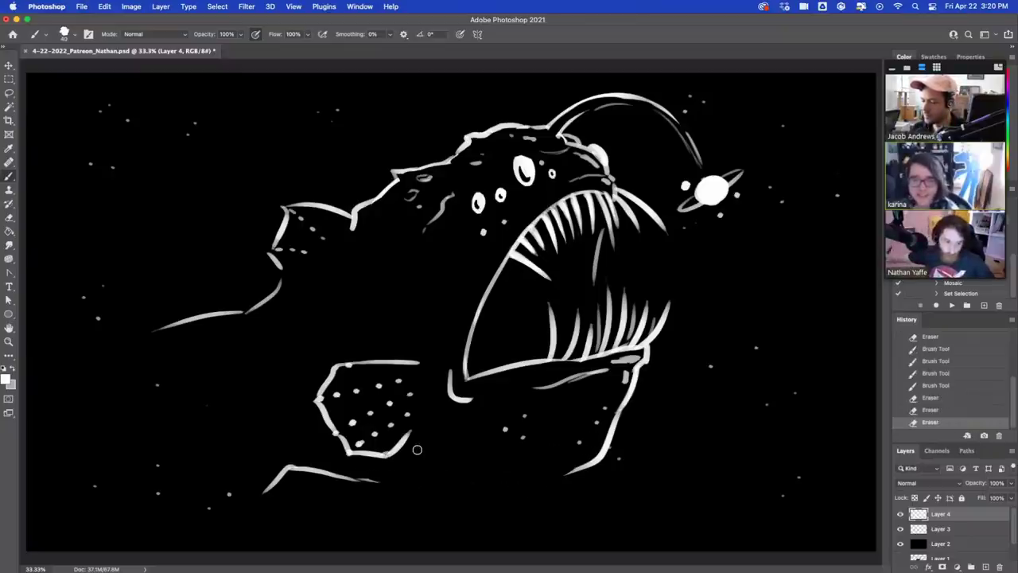
Repaint the belly as a thin, fuller curve between the rear line and jaw, and add a curved gill line above the side fin.
mouse_move(345, 469)
left_mouse_down()
mouse_move(496, 474)
mouse_move(443, 490)
mouse_move(513, 490)
left_mouse_up()
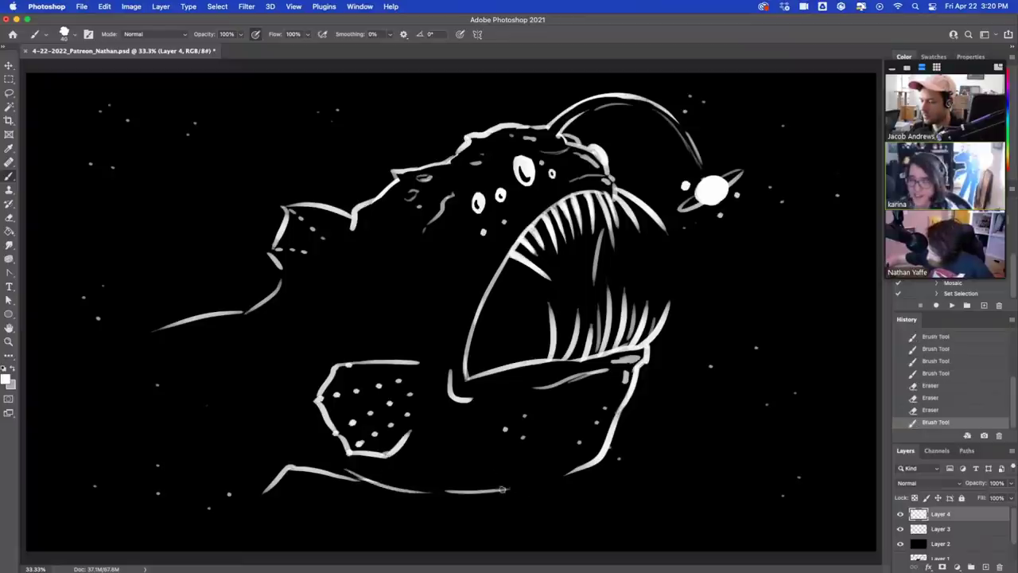
key("super+z")
mouse_move(408, 473)
left_mouse_down()
mouse_move(473, 488)
mouse_move(538, 481)
left_mouse_up()
left_click_drag(425, 362, 423, 301)
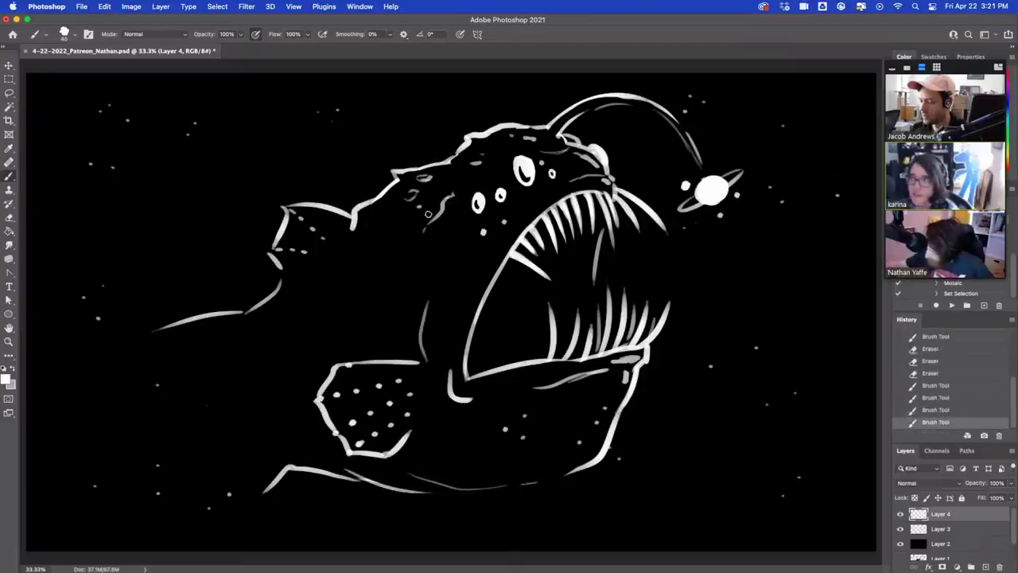
Paint a short second gill line behind the curved one above the side fin.
left_click_drag(403, 348, 400, 326)
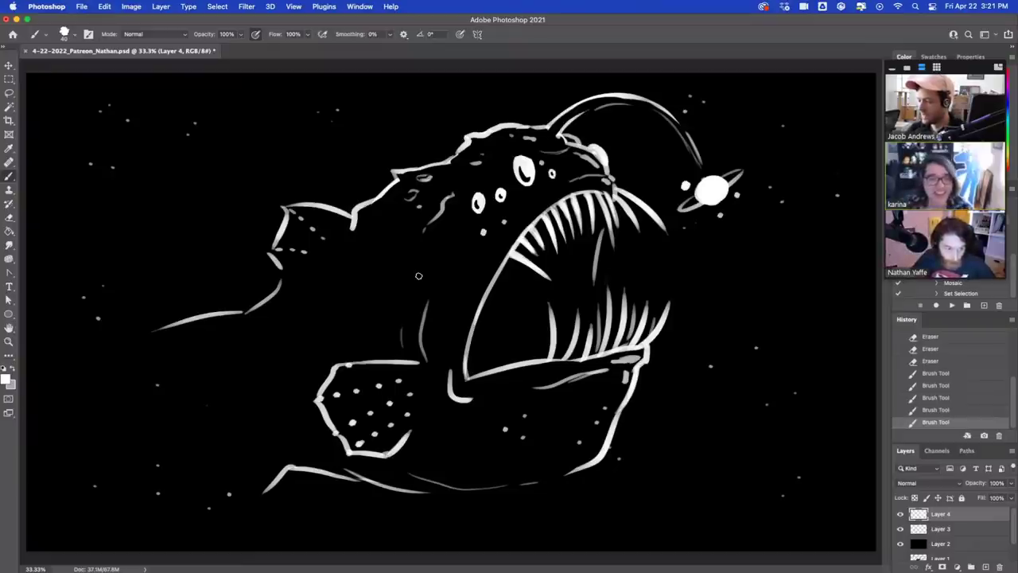
Paint a small lower rear fin with a broken jagged edge and dot spots inside it.
mouse_move(218, 466)
left_mouse_down()
mouse_move(248, 455)
mouse_move(214, 493)
mouse_move(229, 501)
mouse_move(252, 479)
mouse_move(231, 503)
mouse_move(256, 466)
mouse_move(252, 502)
left_mouse_up()
key("super+z")
left_click(207, 486)
left_click(219, 477)
left_click(228, 469)
left_click(247, 456)
left_click(240, 489)
left_click(252, 480)
key("super+z")
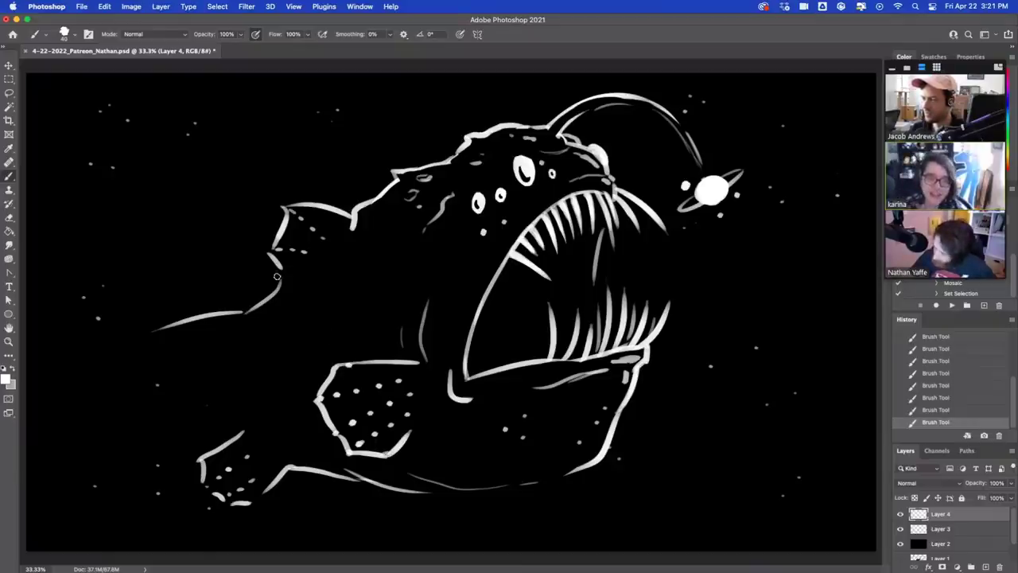
Erase the old rear body line and paint long curved lines as the edges and rays of a large tail.
mouse_move(280, 280)
left_mouse_down()
mouse_move(120, 247)
mouse_move(50, 289)
mouse_move(201, 318)
mouse_move(290, 293)
left_mouse_up()
key("super+z")
key("e")
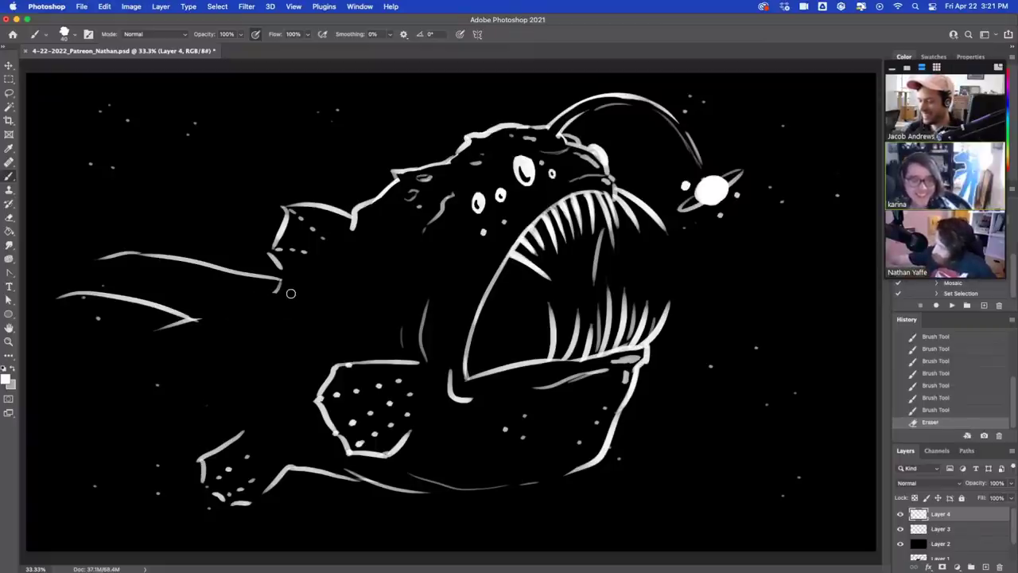
left_click_drag(242, 432, 205, 418)
left_click_drag(63, 446, 200, 423)
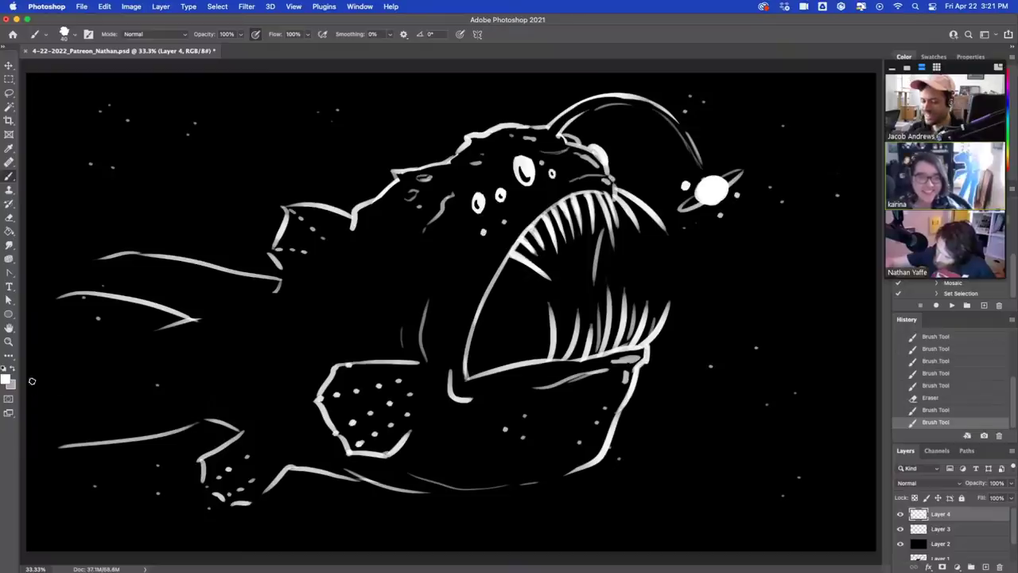
left_click_drag(32, 381, 188, 375)
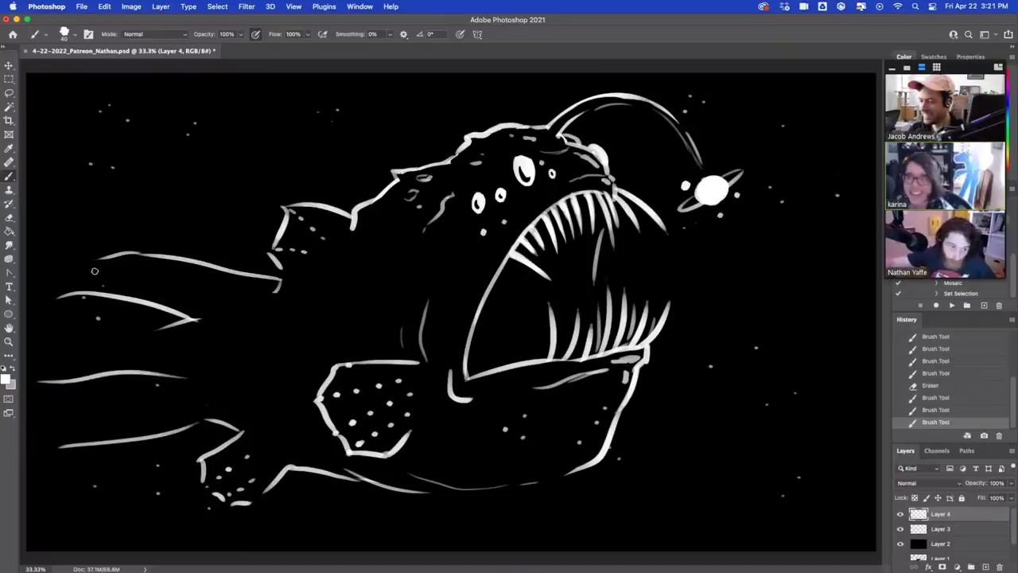
left_click_drag(78, 271, 111, 272)
left_click_drag(127, 276, 157, 283)
key("super+z")
key("super+z")
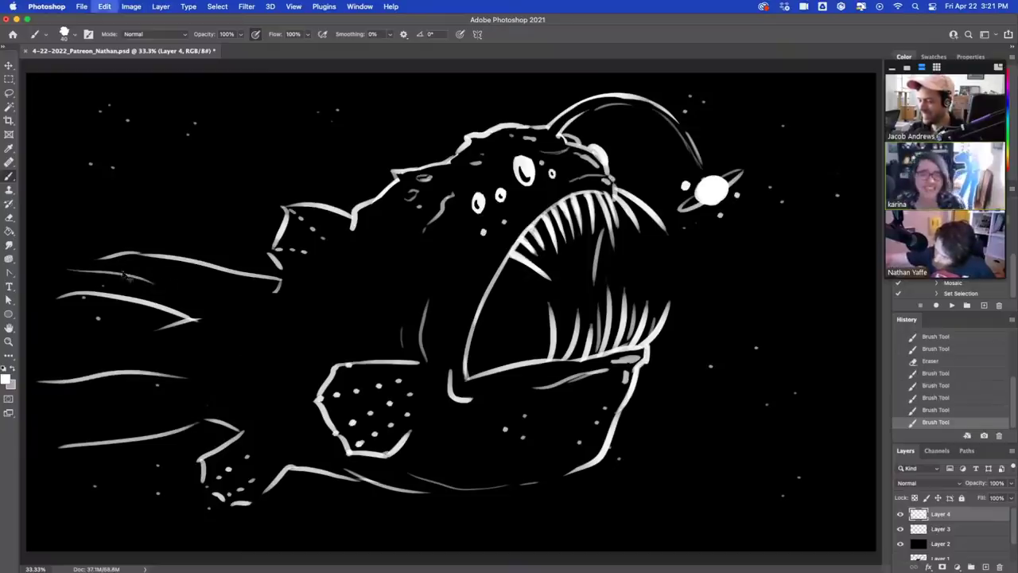
Dot three rows of small spots along the spaces between the tail rays.
left_click_drag(77, 272, 83, 272)
left_click(116, 272)
left_click(145, 276)
left_click(171, 282)
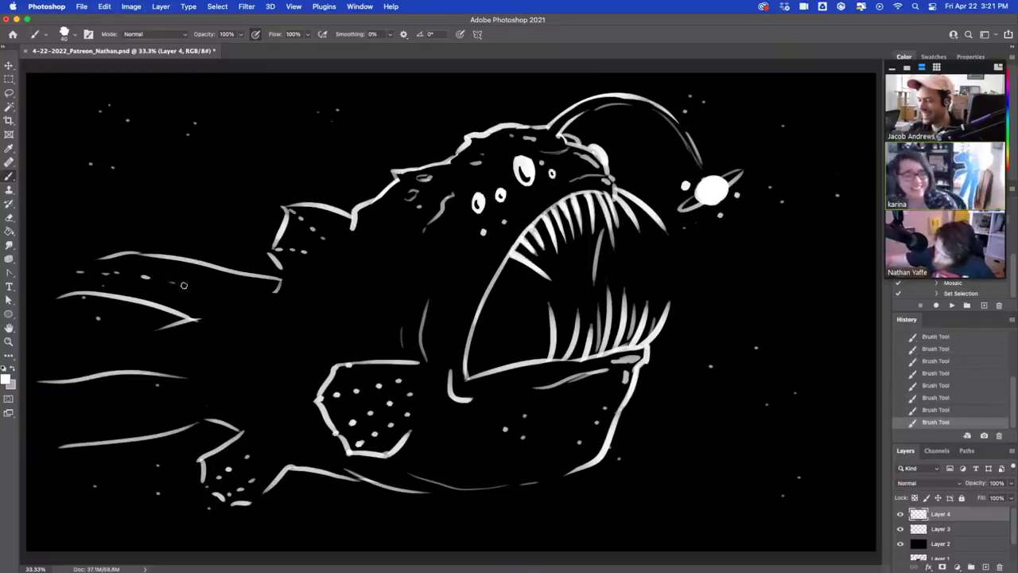
left_click(190, 286)
left_click(54, 336)
left_click(76, 336)
left_click(99, 337)
left_click(135, 340)
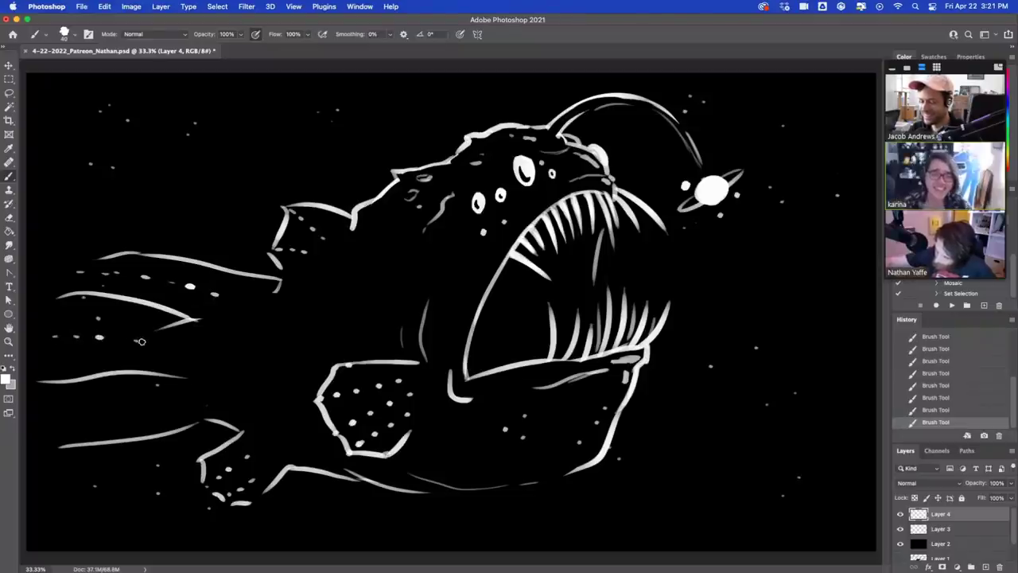
left_click_drag(149, 343, 168, 345)
left_click(52, 416)
left_click(83, 414)
left_click(98, 413)
left_click(132, 409)
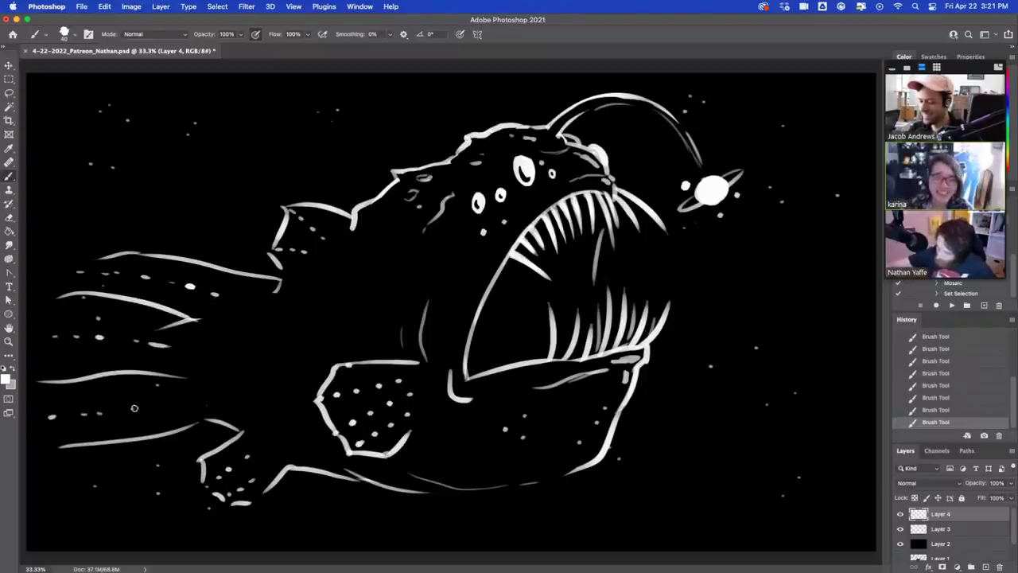
left_click(163, 404)
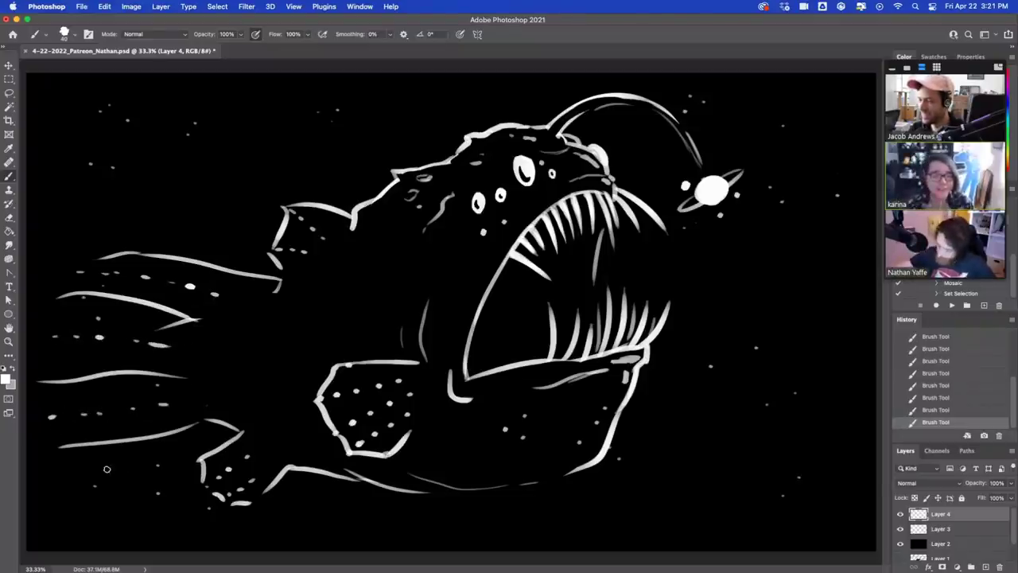
Paint a scalloped outer edge around the tail and erase the inner ends of its rays.
left_click_drag(108, 468, 164, 449)
mouse_move(88, 464)
left_mouse_down()
mouse_move(28, 410)
mouse_move(48, 407)
mouse_move(41, 395)
mouse_move(60, 288)
mouse_move(55, 320)
mouse_move(102, 258)
left_mouse_up()
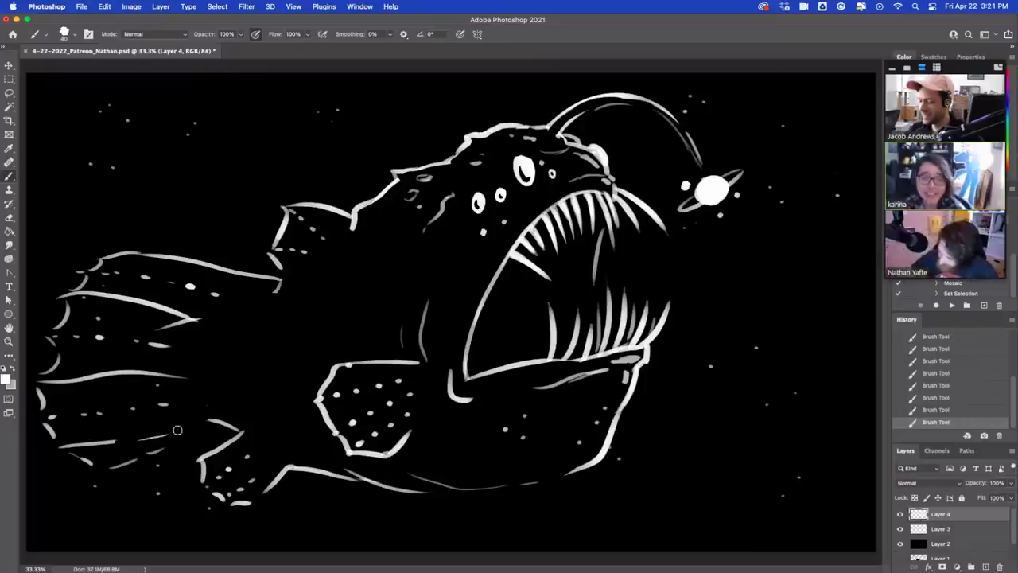
left_click_drag(189, 377, 149, 374)
left_click_drag(169, 326, 202, 320)
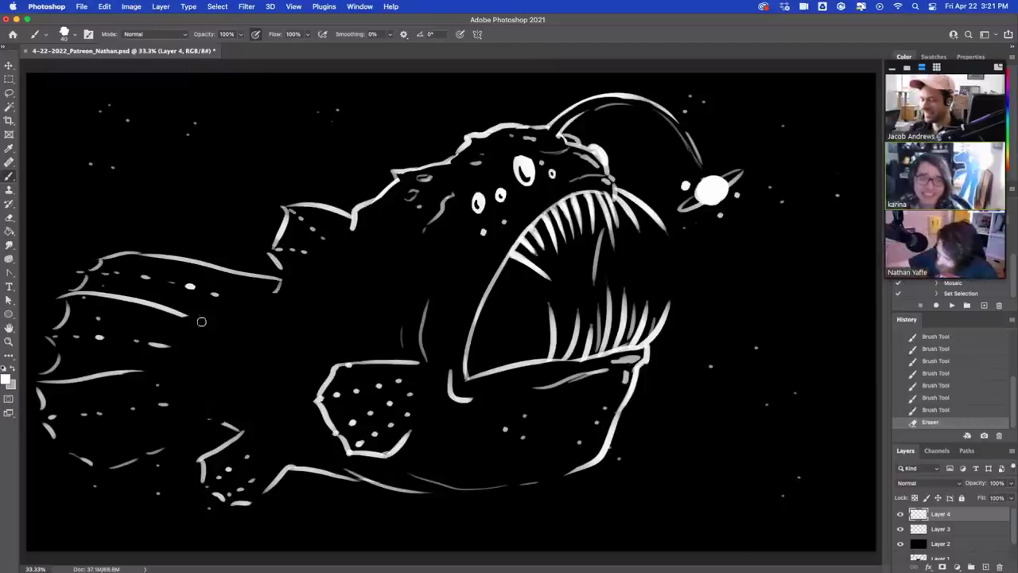
Erase the inner part of the tail's upper edge, and repaint the upper and lower edges curving into the narrow tail base.
left_click_drag(230, 271, 297, 295)
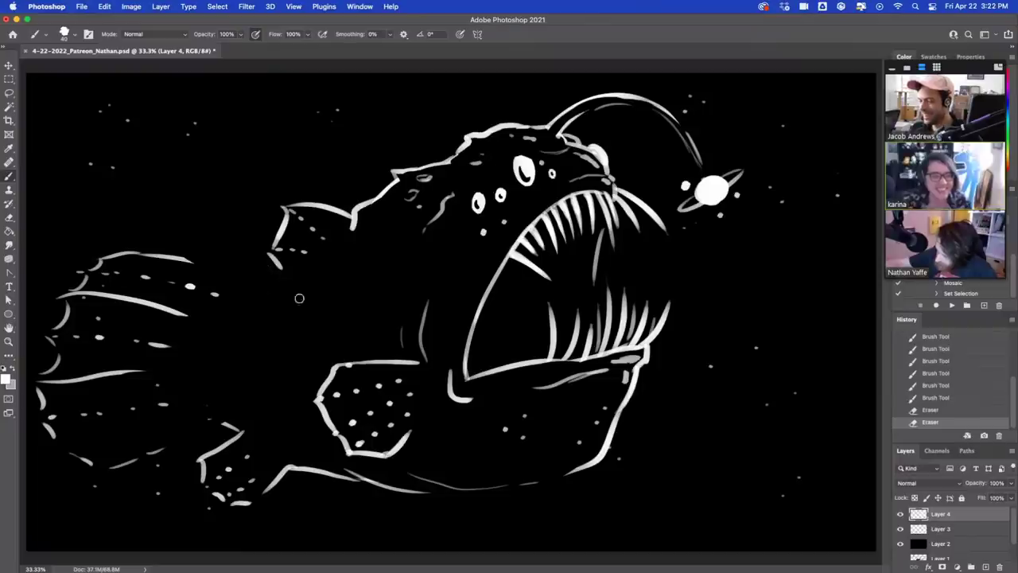
left_click_drag(191, 260, 227, 277)
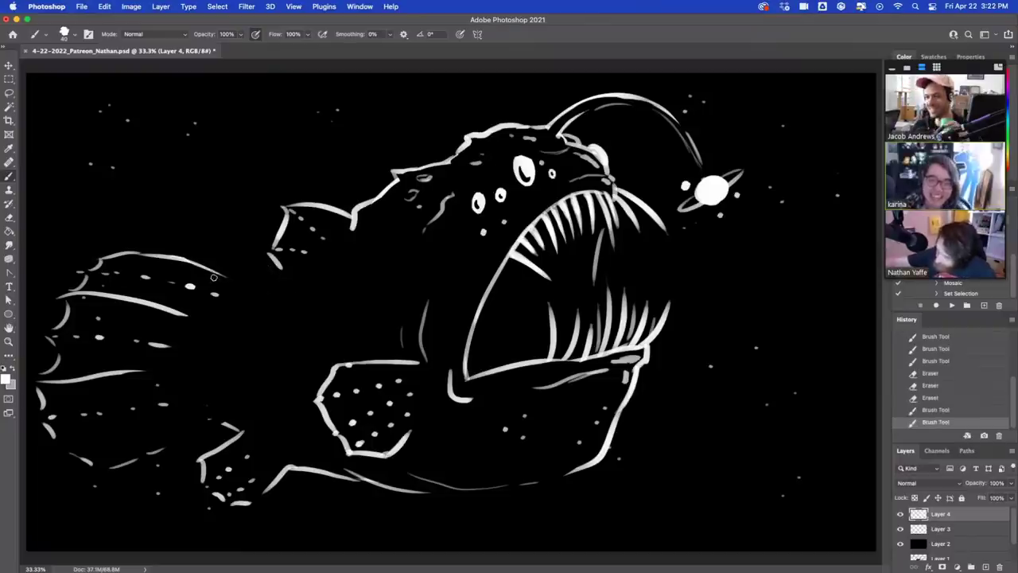
left_click_drag(114, 466, 203, 425)
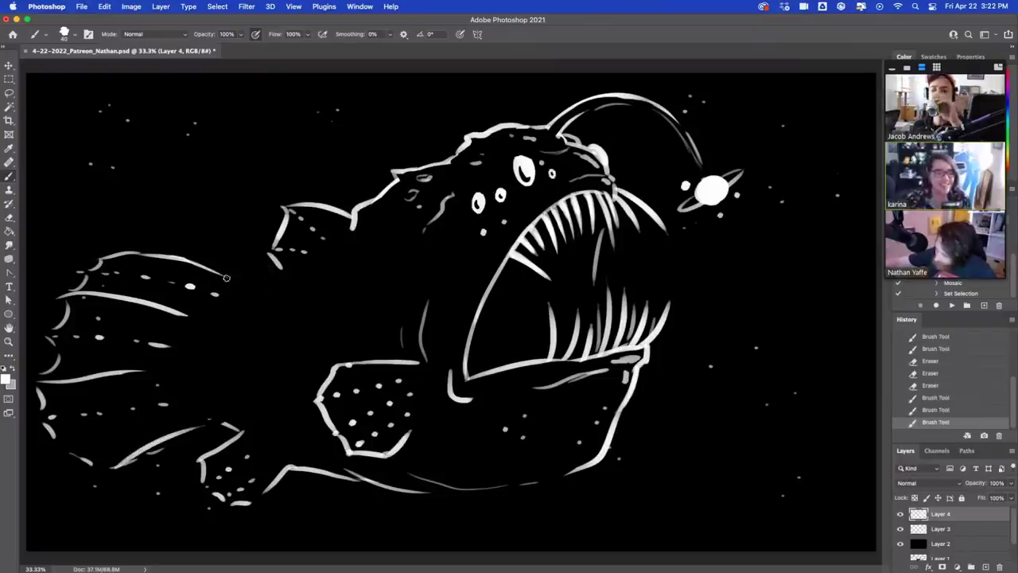
left_click_drag(225, 275, 246, 286)
left_click_drag(244, 286, 264, 278)
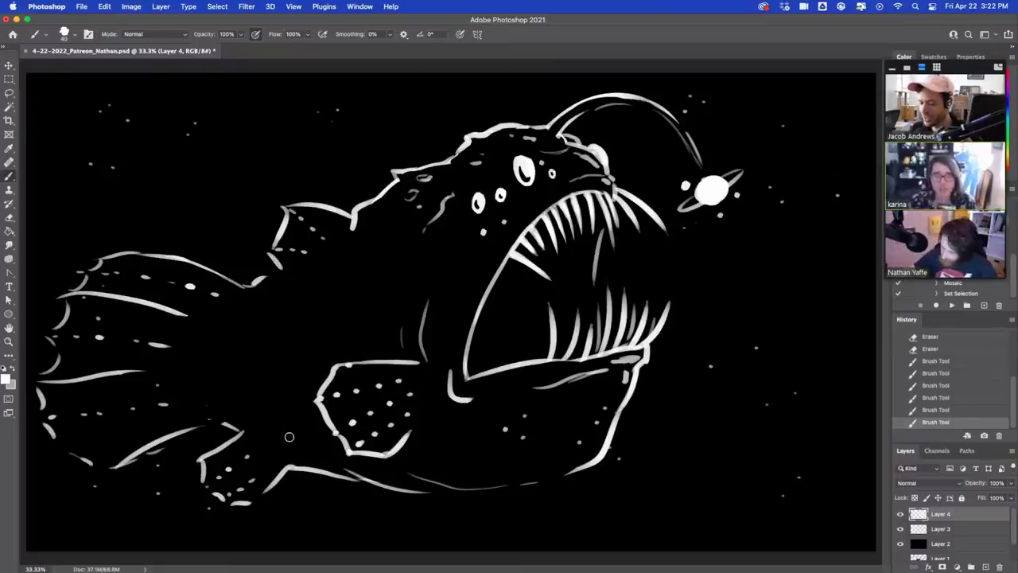
Erase the tail and lower rear fin, and repaint a narrowing rear body with a small scalloped lower fin and two flaring tail edges.
mouse_move(302, 466)
left_mouse_down()
mouse_move(367, 495)
mouse_move(306, 487)
mouse_move(227, 508)
mouse_move(221, 469)
mouse_move(244, 420)
mouse_move(315, 477)
mouse_move(215, 424)
mouse_move(230, 416)
mouse_move(98, 463)
mouse_move(37, 381)
mouse_move(44, 371)
mouse_move(90, 424)
mouse_move(85, 395)
mouse_move(83, 404)
mouse_move(128, 435)
mouse_move(170, 418)
mouse_move(145, 400)
mouse_move(69, 383)
mouse_move(97, 363)
mouse_move(171, 349)
mouse_move(59, 332)
mouse_move(195, 313)
mouse_move(87, 278)
mouse_move(256, 287)
mouse_move(90, 265)
mouse_move(237, 294)
mouse_move(268, 278)
mouse_move(66, 309)
mouse_move(182, 248)
left_mouse_up()
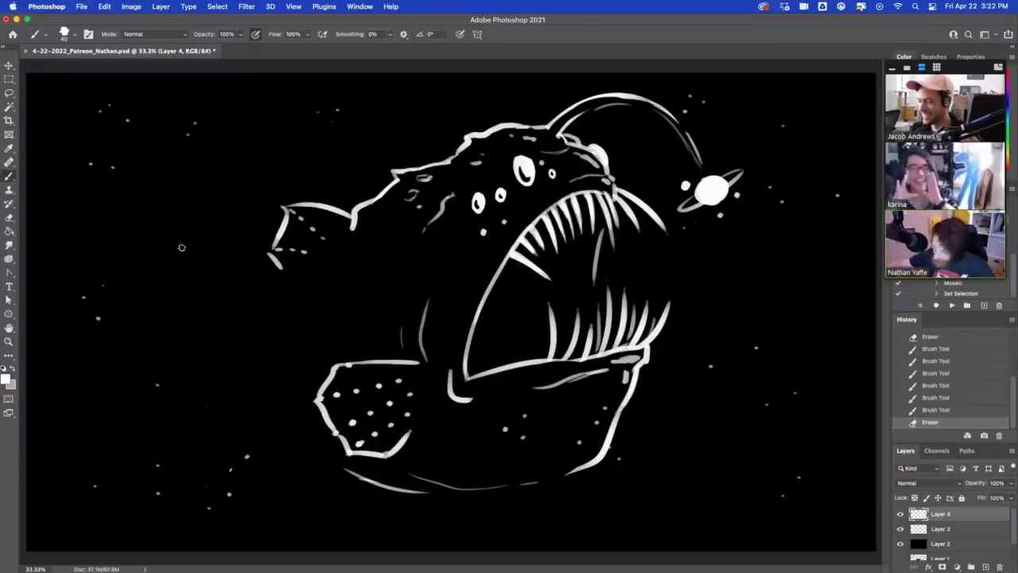
left_click_drag(320, 449, 251, 377)
left_click_drag(278, 262, 229, 257)
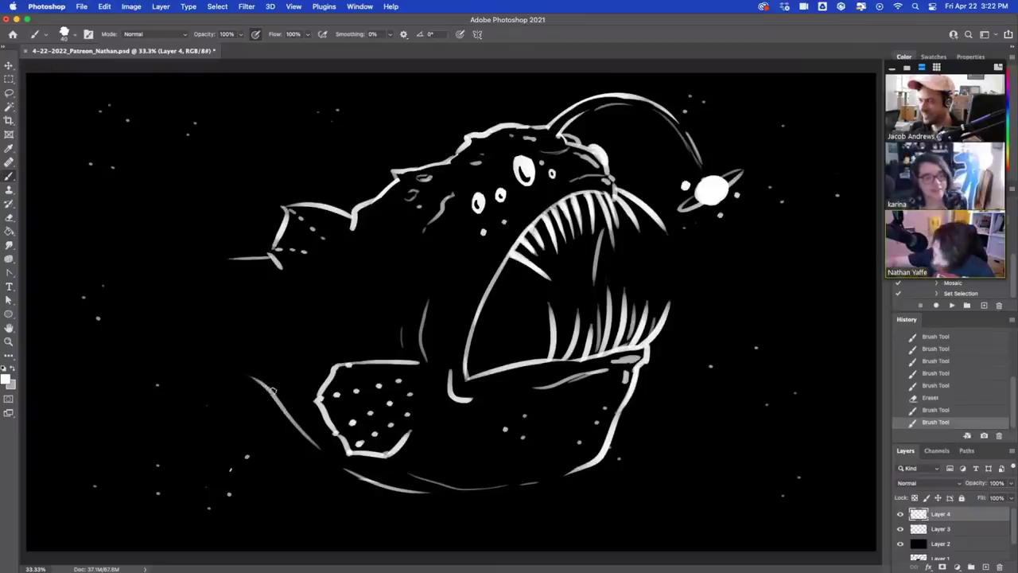
mouse_move(271, 389)
left_mouse_down()
mouse_move(225, 410)
mouse_move(196, 380)
mouse_move(218, 365)
mouse_move(201, 348)
left_mouse_up()
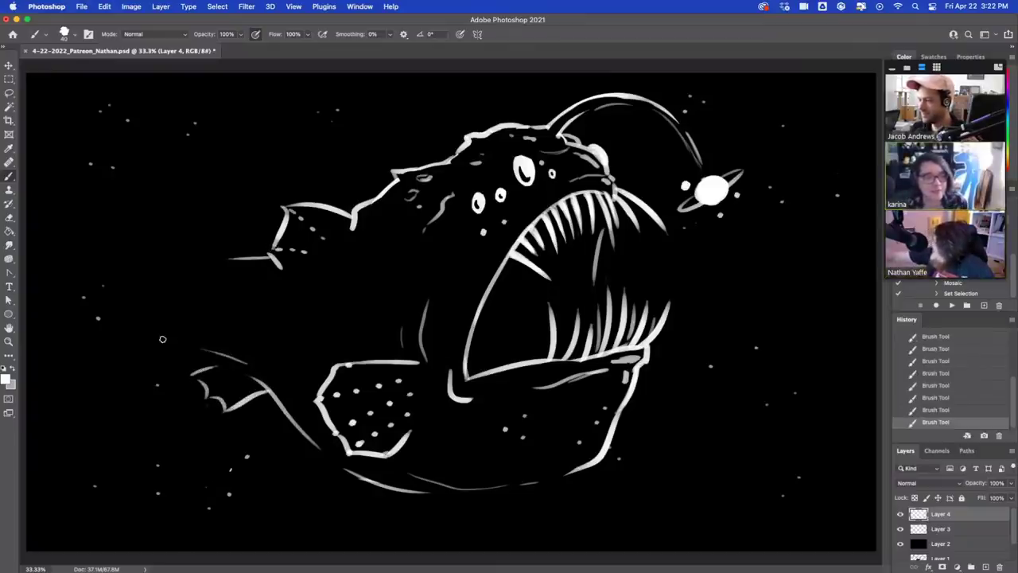
mouse_move(220, 270)
left_mouse_down()
mouse_move(269, 253)
mouse_move(97, 227)
left_mouse_up()
left_click_drag(212, 348, 68, 398)
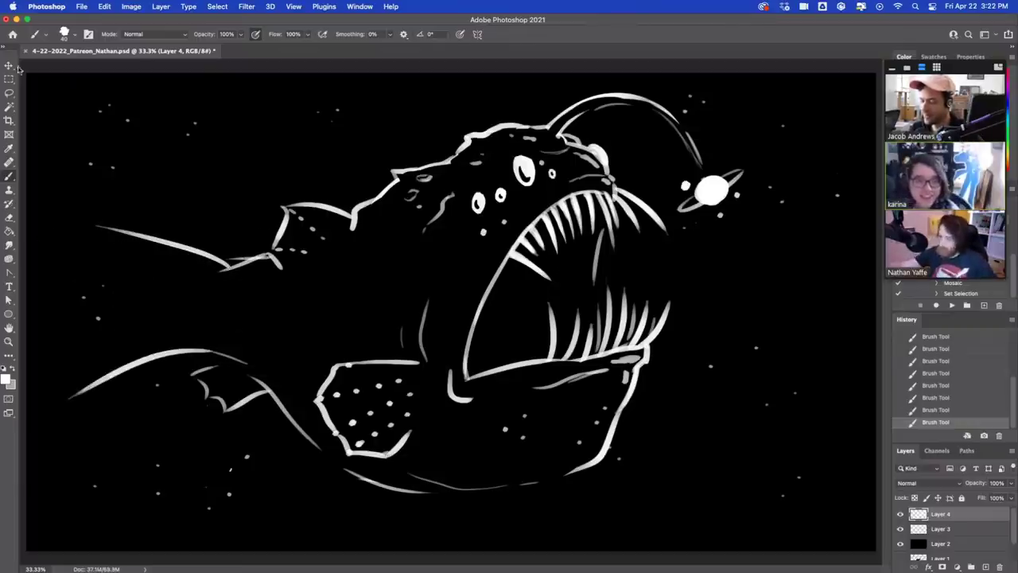
Move the creature layer slightly down and to the right on the canvas.
key("v")
left_click_drag(527, 294, 543, 304)
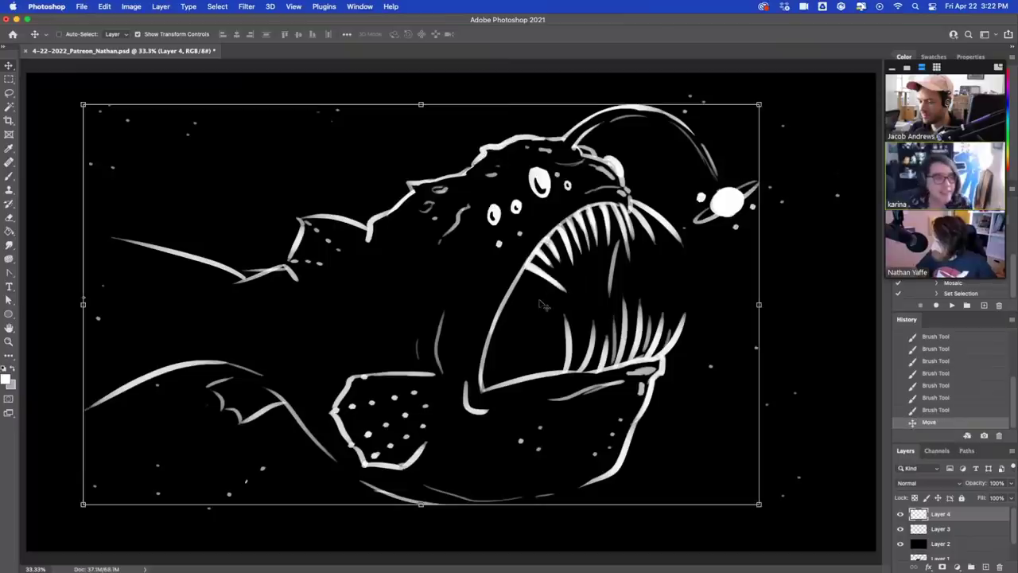
left_click(10, 175)
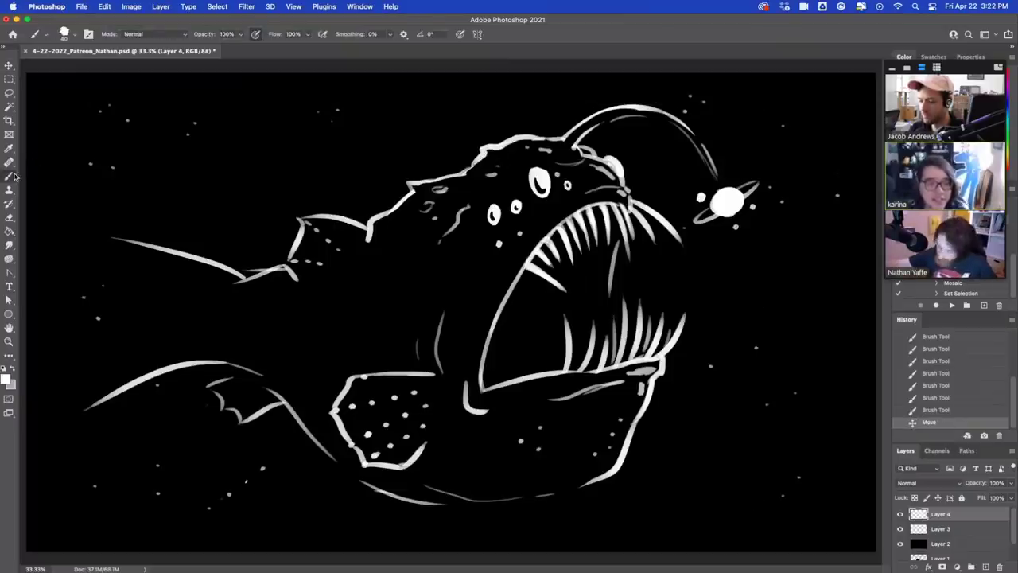
Erase the dorsal fin and upper tail line, and repaint them with a pointed, scalloped fin rising higher from the back.
mouse_move(120, 239)
left_mouse_down()
mouse_move(259, 293)
mouse_move(275, 277)
mouse_move(267, 267)
left_mouse_up()
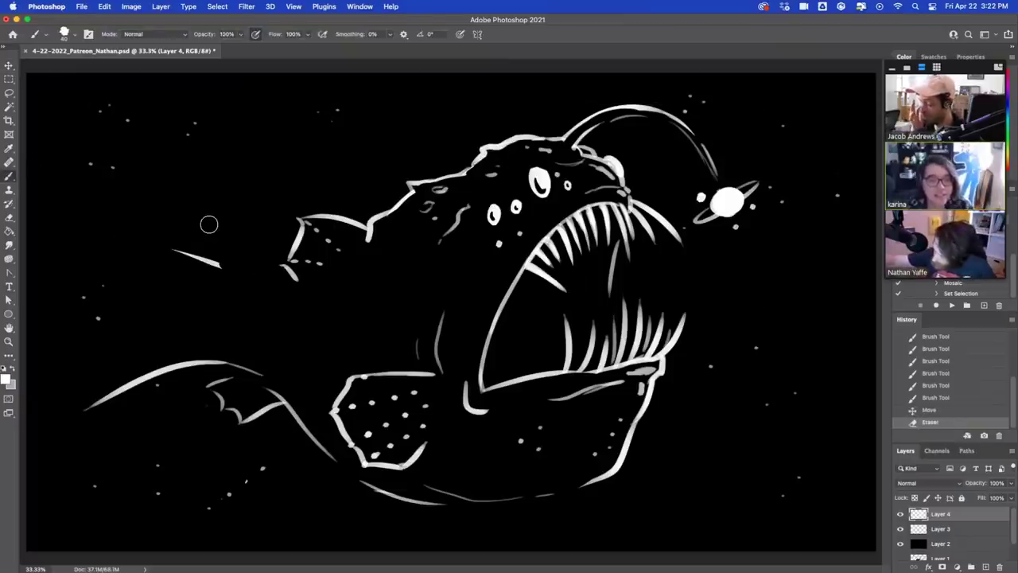
mouse_move(302, 209)
left_mouse_down()
mouse_move(350, 223)
mouse_move(295, 221)
mouse_move(289, 266)
mouse_move(311, 257)
mouse_move(331, 223)
mouse_move(325, 230)
mouse_move(289, 194)
mouse_move(243, 234)
mouse_move(269, 247)
mouse_move(235, 256)
mouse_move(106, 241)
left_mouse_up()
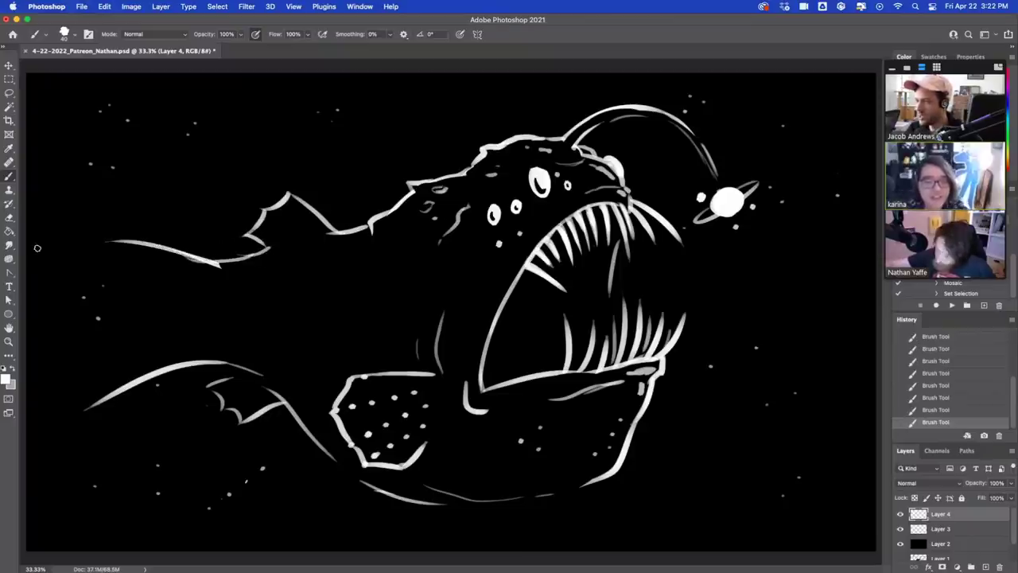
Paint a scalloped rear edge joining the tail's two sides, and erase the tail's upper edge line.
mouse_move(96, 405)
left_mouse_down()
mouse_move(37, 349)
mouse_move(50, 263)
mouse_move(66, 238)
mouse_move(221, 255)
left_mouse_up()
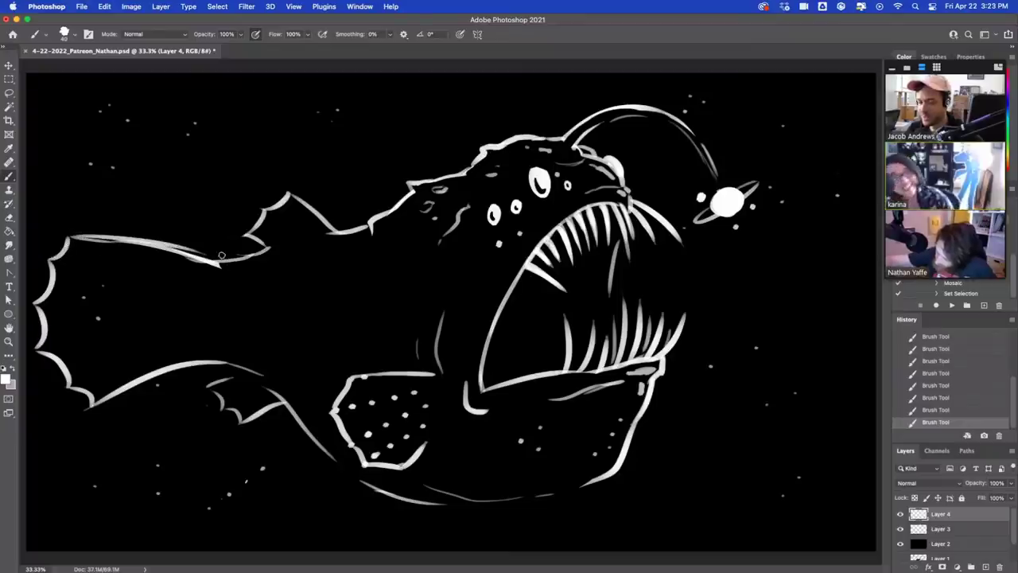
left_click_drag(75, 235, 215, 260)
left_click_drag(85, 239, 77, 221)
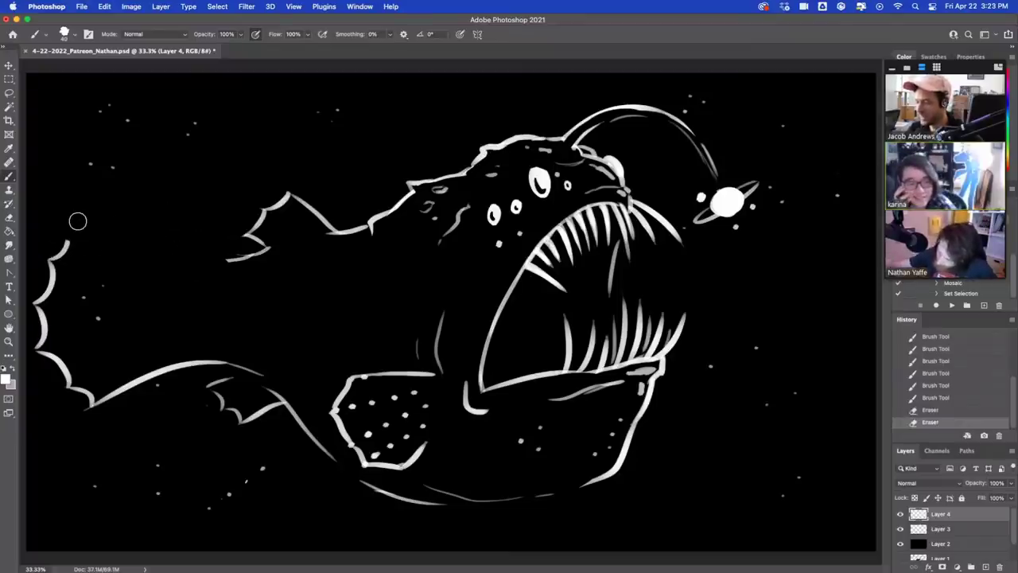
Paint four thin rays from the scallop points of the tail fin converging toward the tail base.
key("b")
left_click_drag(66, 386, 236, 325)
left_click_drag(54, 339, 239, 319)
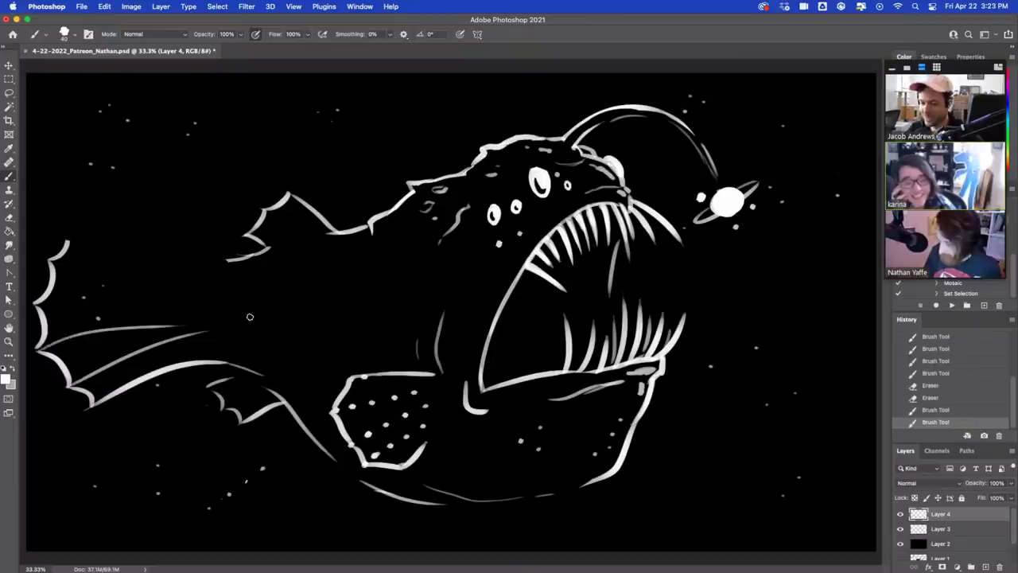
key("ctrl+z")
key("ctrl+z")
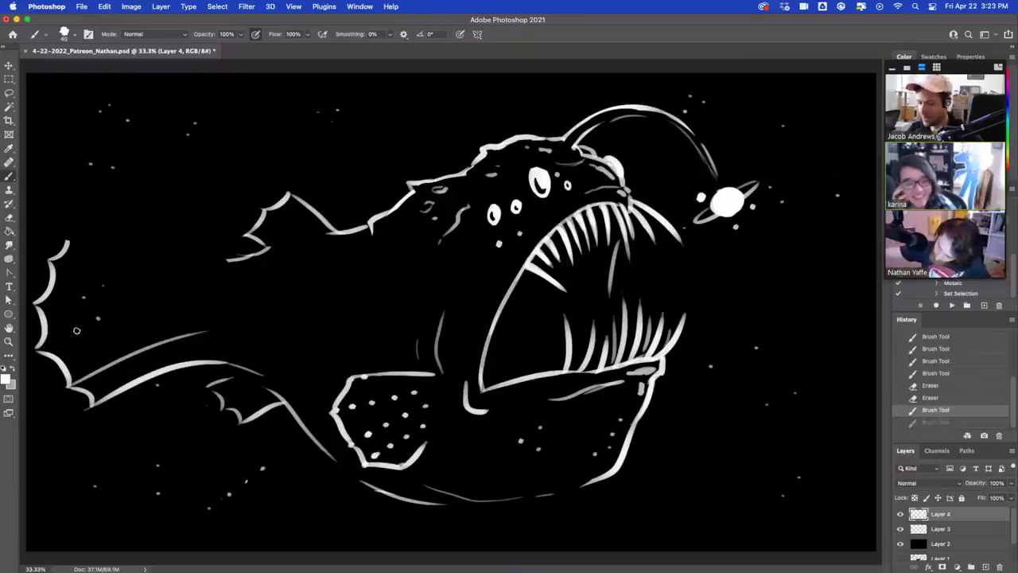
left_click_drag(36, 345, 183, 320)
left_click_drag(41, 302, 183, 293)
left_click_drag(87, 268, 175, 282)
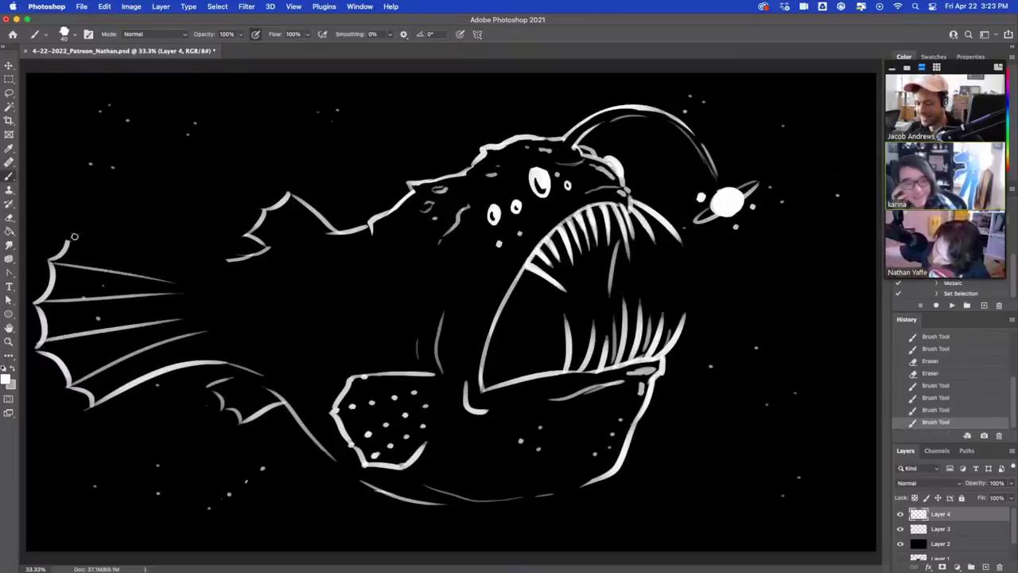
Paint the tail fin's uppermost rays and add another scalloped lobe at its upper corner.
left_click_drag(71, 233, 213, 278)
key("super+z")
mouse_move(71, 233)
left_mouse_down()
mouse_move(202, 278)
mouse_move(72, 234)
mouse_move(106, 217)
mouse_move(194, 260)
left_mouse_up()
key("super+z")
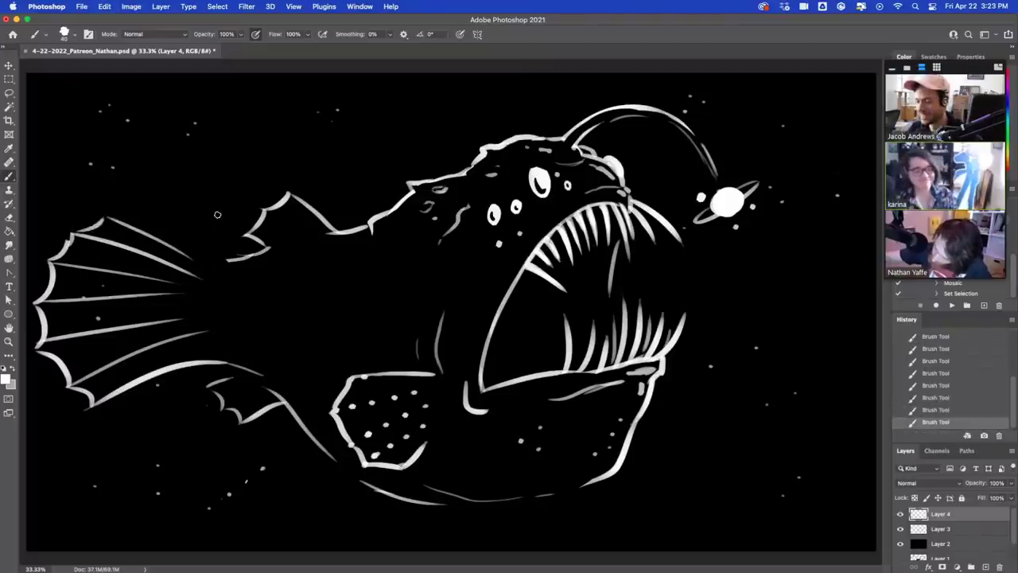
Paint thin rays inside the dorsal, side and small lower fins, and dot spots along the tail rays.
left_click_drag(267, 210, 307, 232)
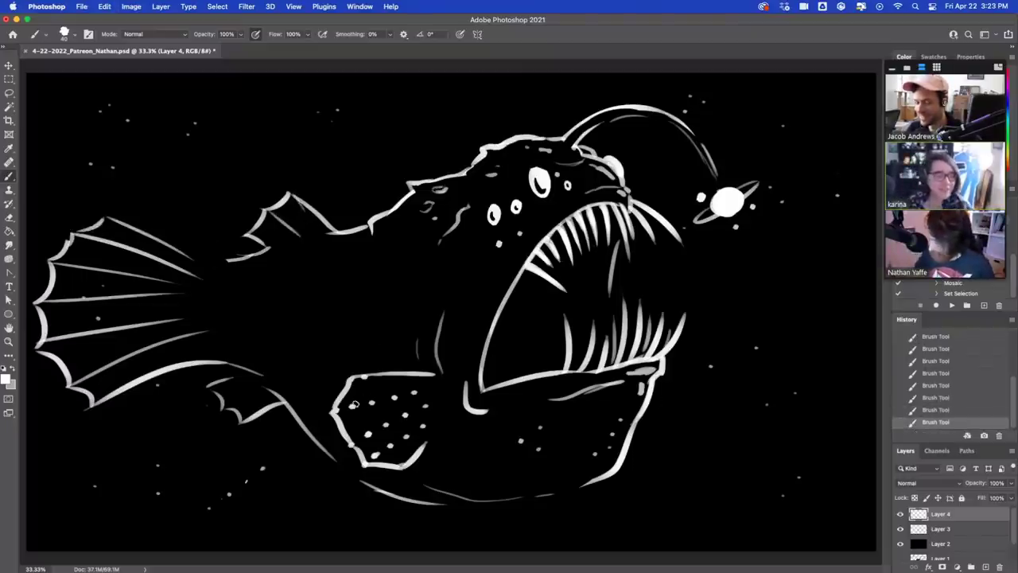
left_click_drag(353, 404, 418, 392)
left_click_drag(355, 438, 434, 401)
left_click_drag(369, 461, 428, 425)
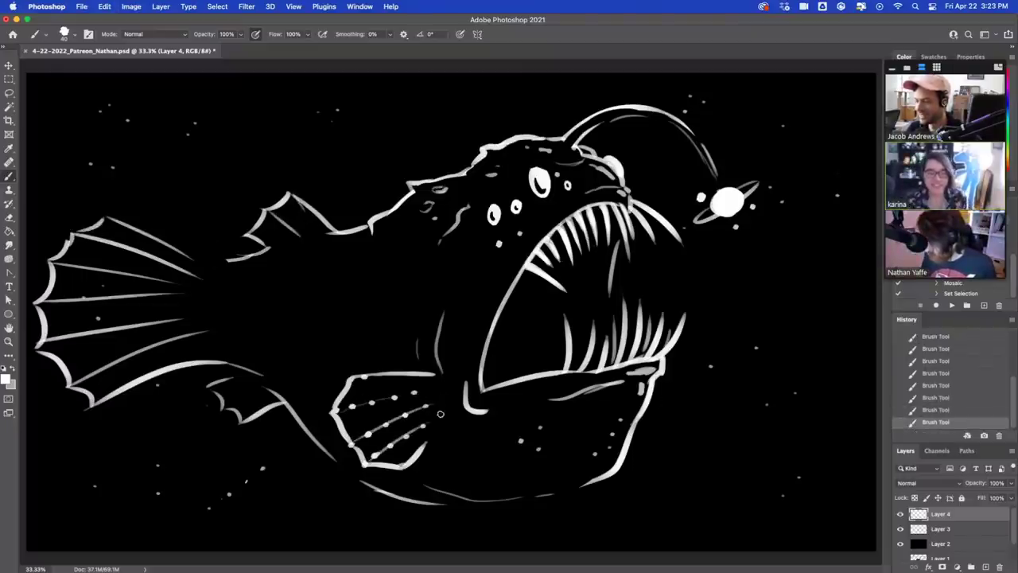
left_click_drag(226, 407, 265, 389)
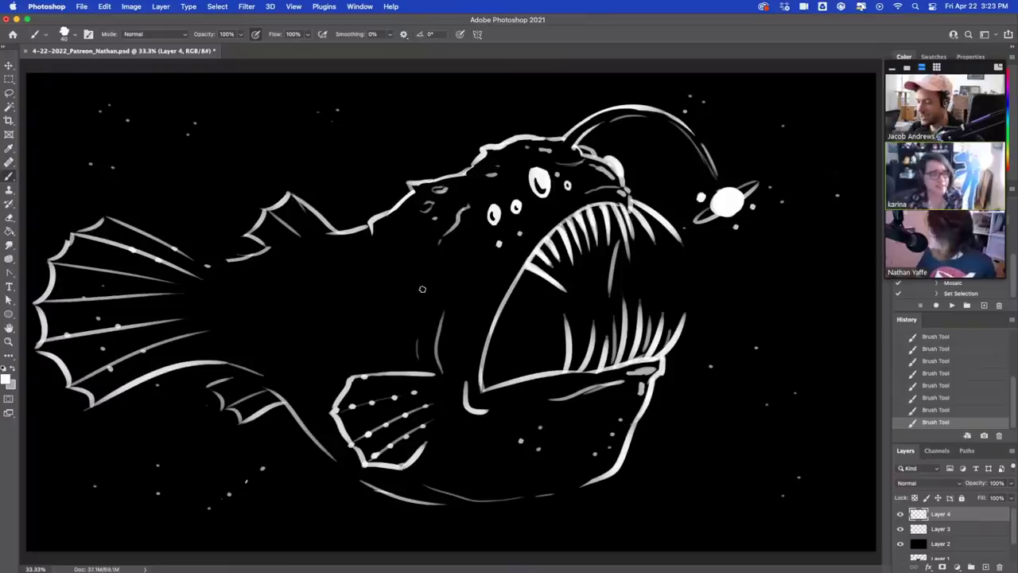
Dot small spots on the mid-body behind the gill, and extend the back line to the tail base.
left_click(379, 282)
left_click(400, 256)
left_click(391, 246)
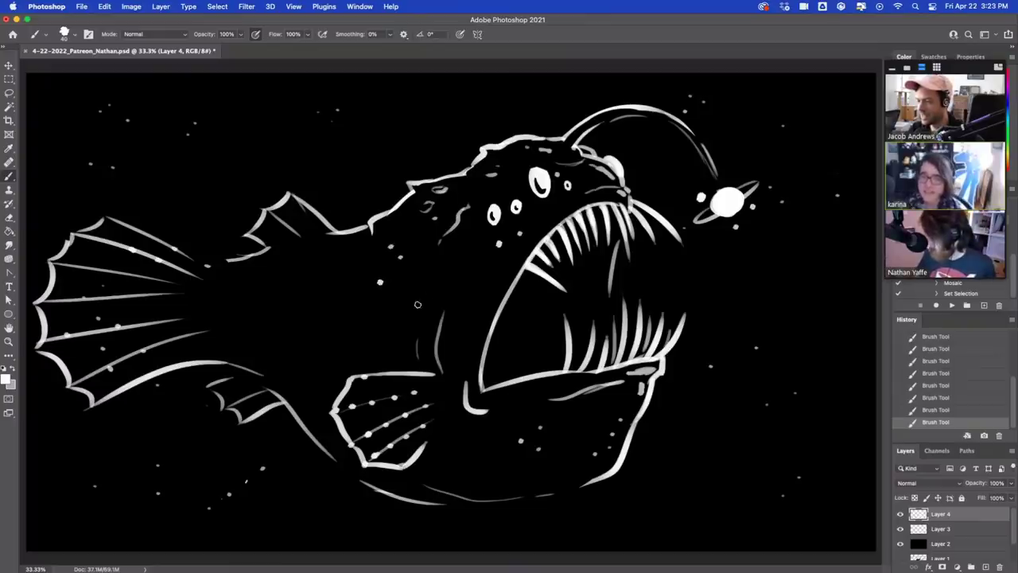
left_click_drag(207, 263, 245, 252)
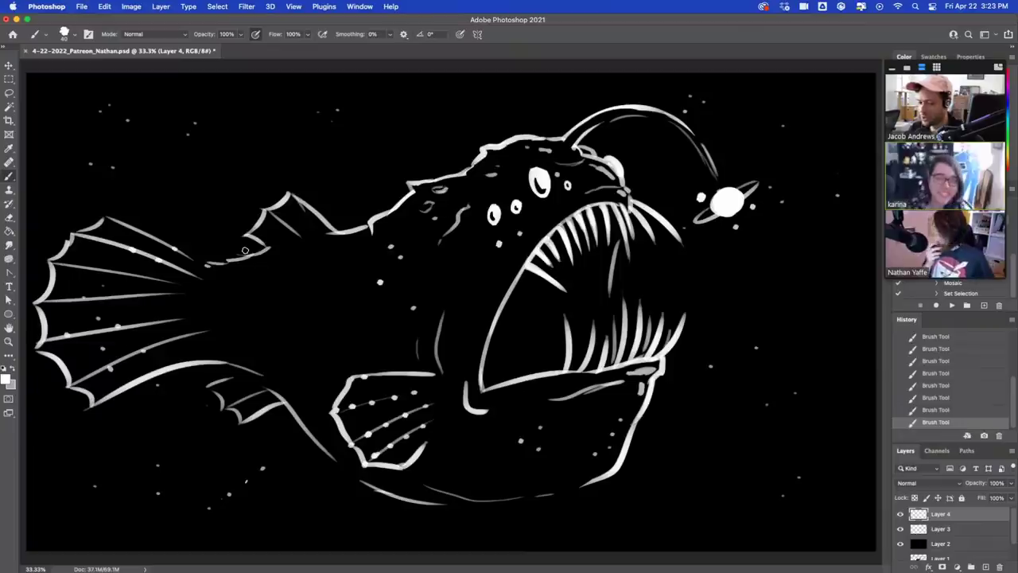
Paint a curved, double-lined tendril trailing backward from the belly just behind the side fin.
mouse_move(338, 463)
left_mouse_down()
mouse_move(231, 534)
mouse_move(252, 508)
mouse_move(345, 464)
left_mouse_up()
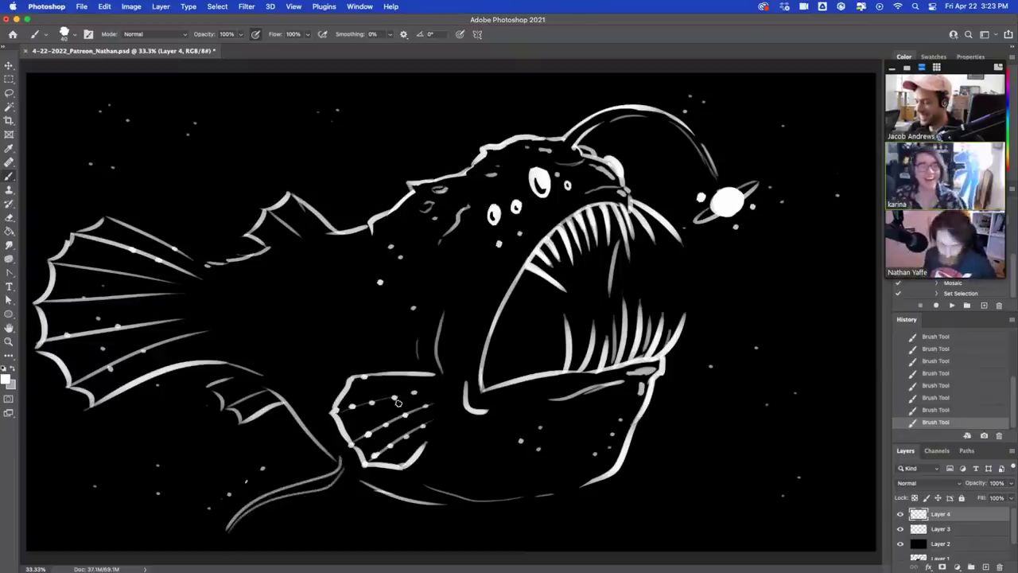
key("super+z")
mouse_move(228, 531)
left_mouse_down()
mouse_move(246, 511)
mouse_move(348, 473)
left_mouse_up()
key("super+z")
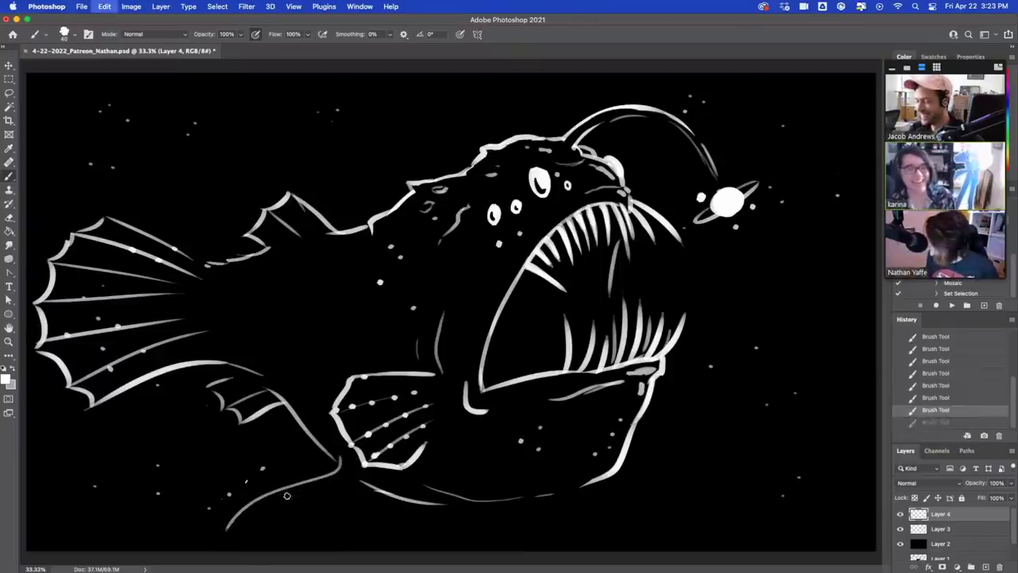
key("super+shift+z")
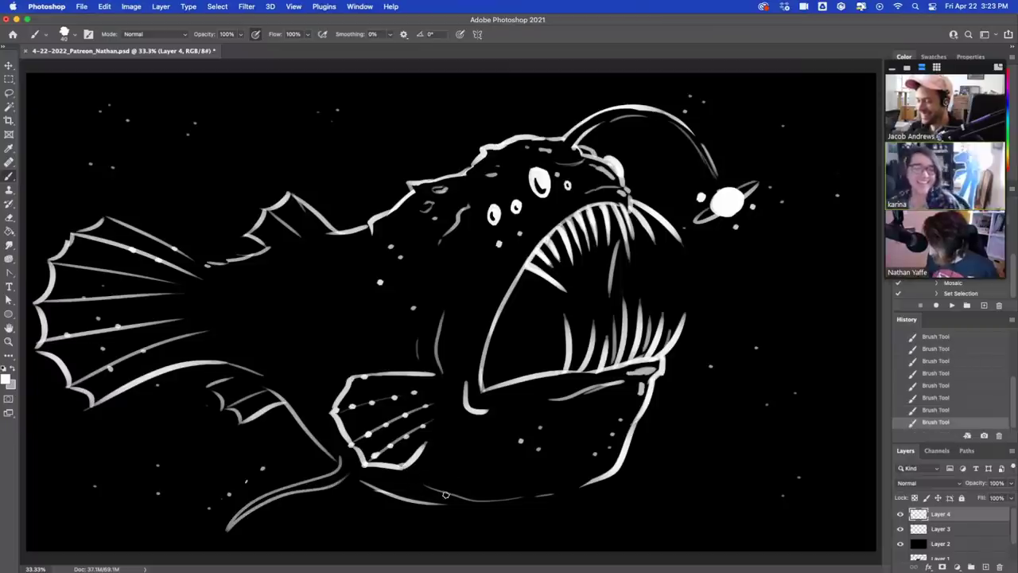
Paint three more double-lined tendrils: under the mid-belly, along the upper back and beneath the chin.
mouse_move(530, 497)
left_mouse_down()
mouse_move(428, 541)
mouse_move(485, 502)
left_mouse_up()
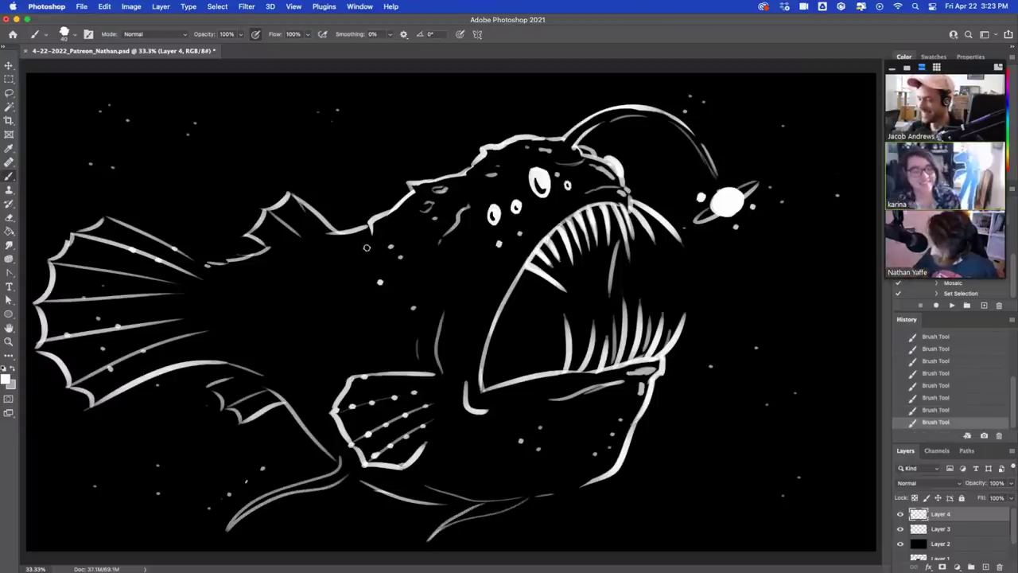
mouse_move(370, 248)
left_mouse_down()
mouse_move(283, 259)
mouse_move(239, 287)
mouse_move(362, 265)
left_mouse_up()
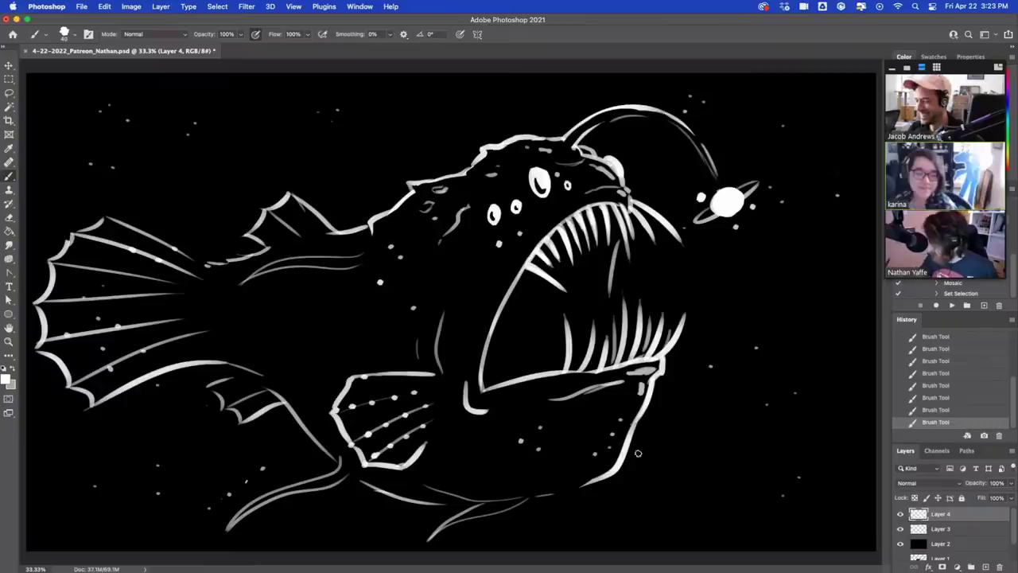
left_click_drag(614, 472, 545, 528)
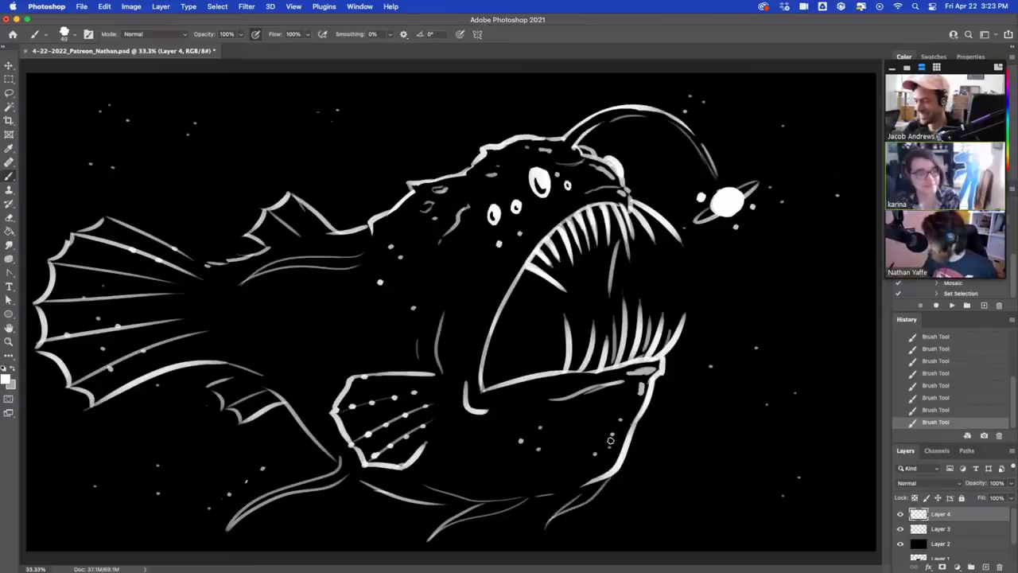
Paint wavy tendrils below the small lower fin and across the mid-body, and dot spots along the tendrils.
mouse_move(291, 417)
left_mouse_down()
mouse_move(188, 464)
mouse_move(248, 452)
mouse_move(287, 429)
left_mouse_up()
key("super+z")
key("super+z")
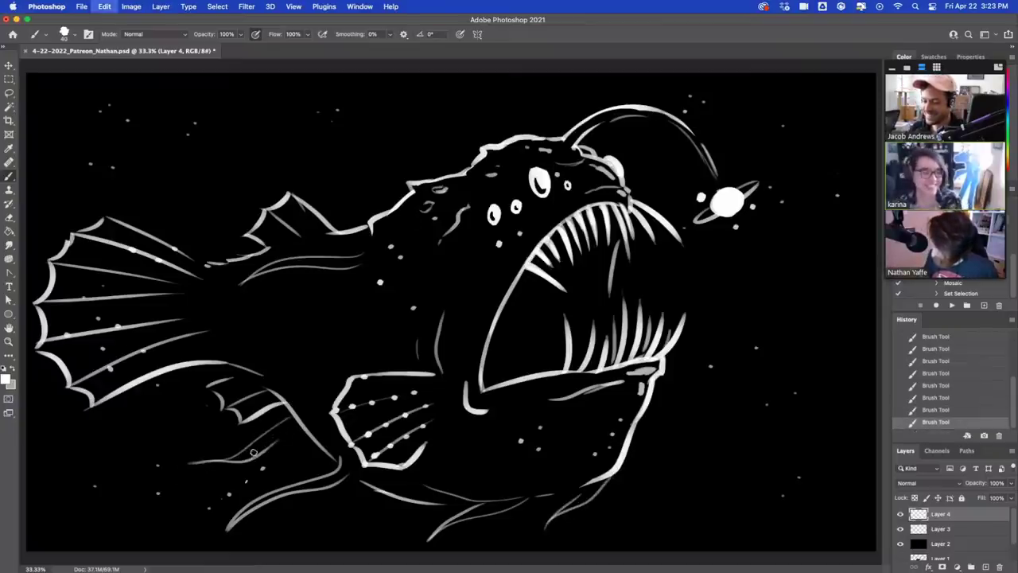
mouse_move(191, 462)
left_mouse_down()
mouse_move(248, 456)
mouse_move(304, 427)
left_mouse_up()
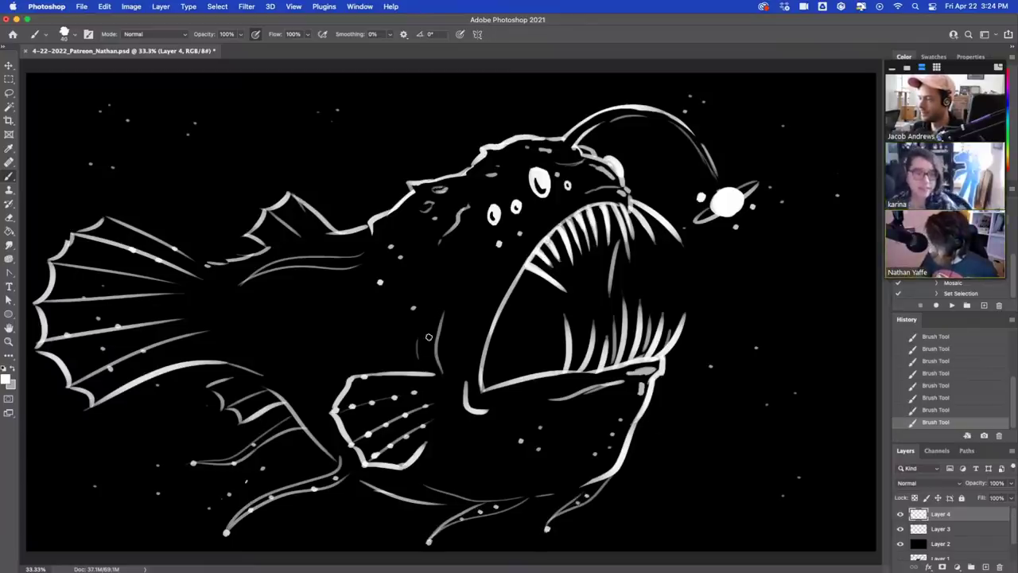
mouse_move(435, 330)
left_mouse_down()
mouse_move(267, 331)
mouse_move(318, 312)
mouse_move(394, 343)
mouse_move(369, 325)
mouse_move(442, 328)
left_mouse_up()
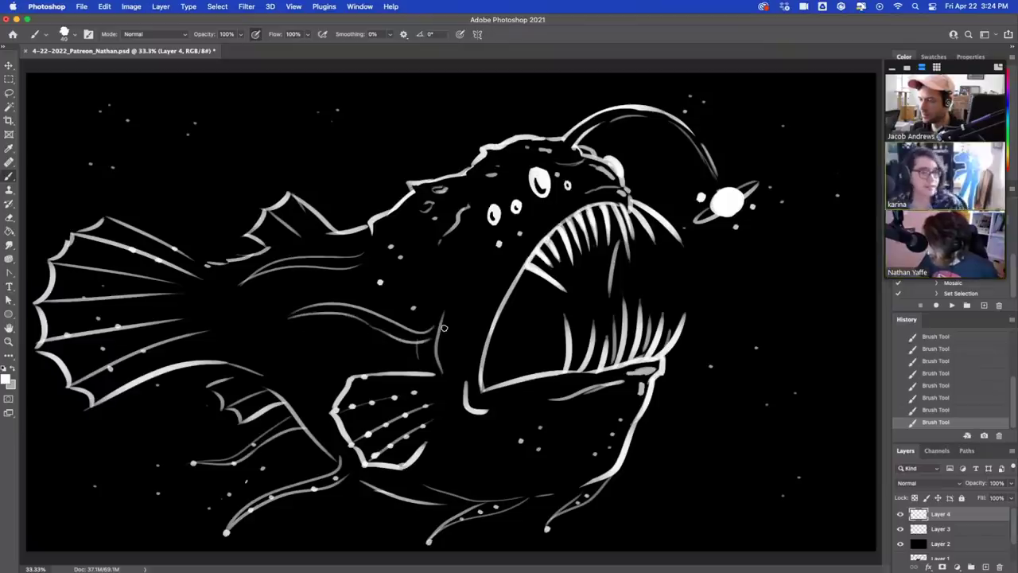
mouse_move(275, 324)
left_mouse_down()
mouse_move(321, 306)
mouse_move(374, 321)
left_mouse_up()
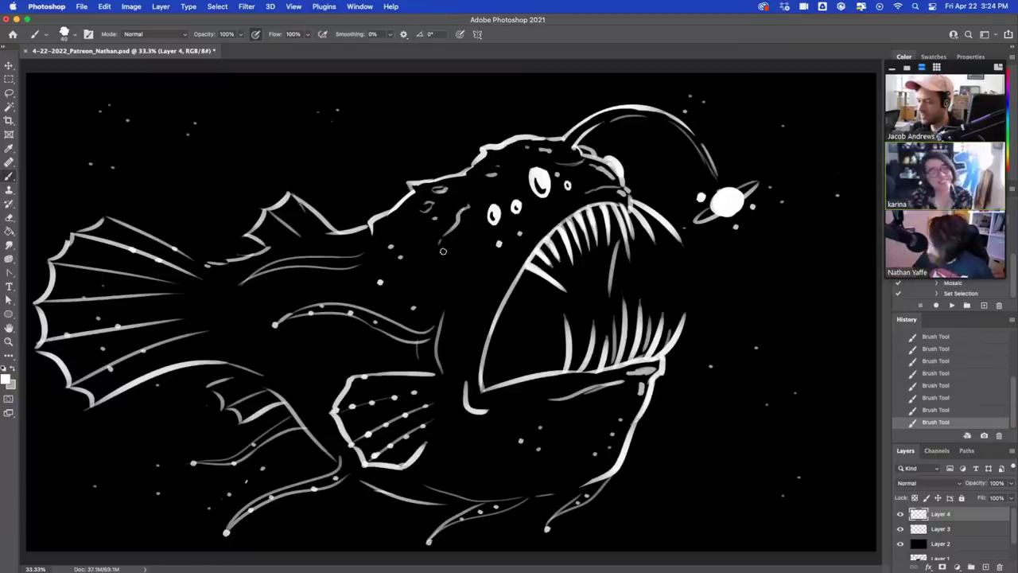
Paint a wavy ridge and a pointed gill shape behind the eyes, and erase the spots on the mid-body.
left_click_drag(384, 233, 419, 247)
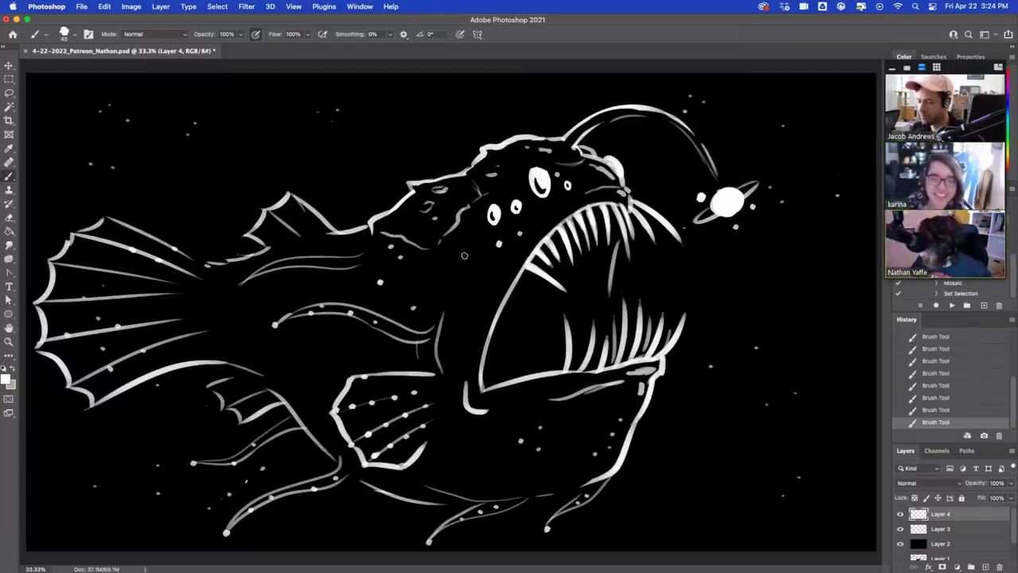
mouse_move(444, 248)
left_mouse_down()
mouse_move(428, 277)
mouse_move(461, 284)
mouse_move(433, 295)
left_mouse_up()
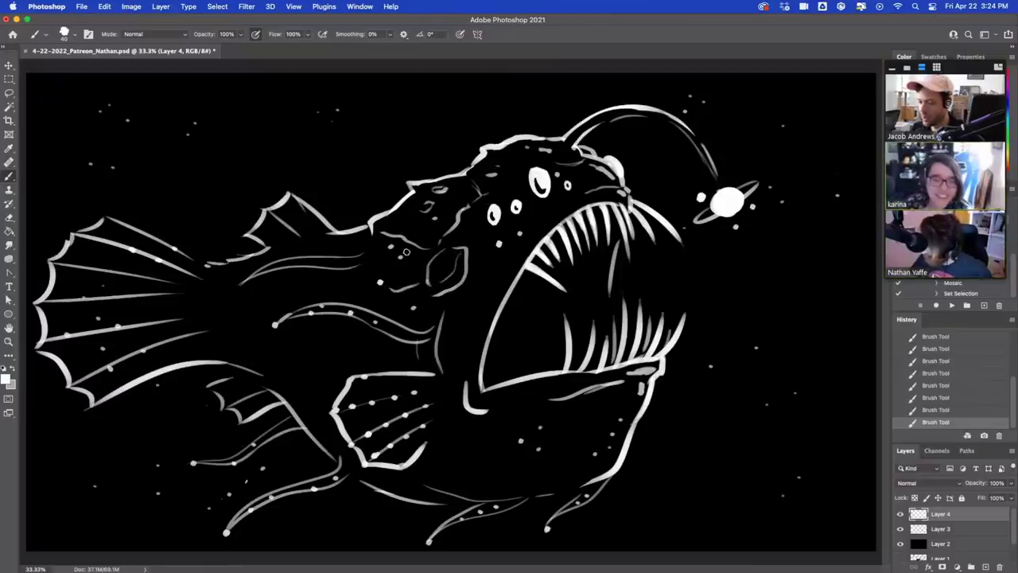
key("e")
left_click_drag(388, 278, 414, 310)
Close the front end of the upper back tendril and dot small spots along its length.
key("b")
mouse_move(356, 265)
left_mouse_down()
mouse_move(372, 253)
mouse_move(358, 256)
mouse_move(376, 263)
left_mouse_up()
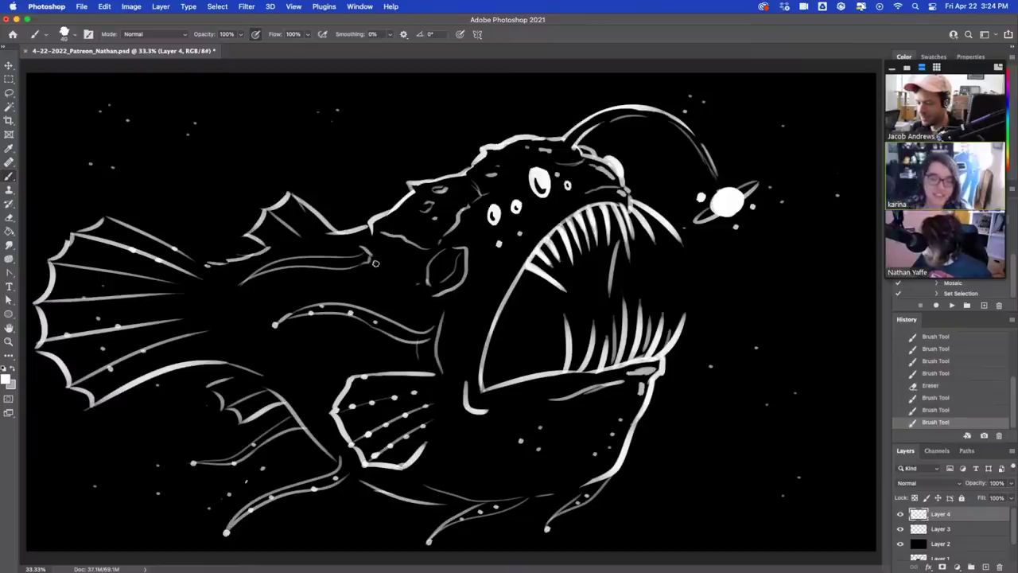
left_click(237, 284)
left_click(269, 266)
left_click(290, 264)
left_click(321, 265)
left_click(328, 260)
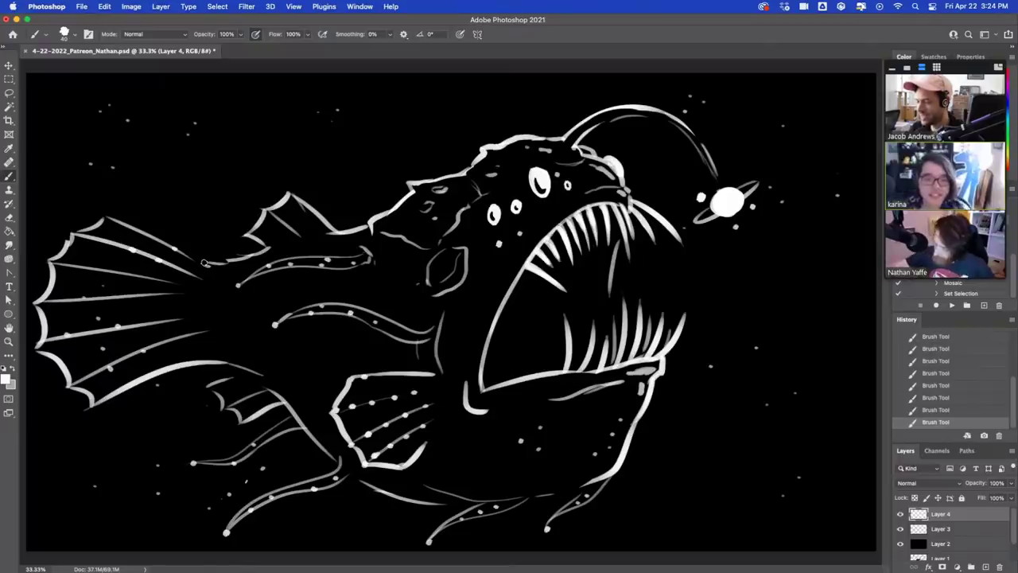
Try tendrils rising from the tail base, erase them, and redraw the back line joining the tail.
mouse_move(206, 263)
left_mouse_down()
mouse_move(149, 191)
mouse_move(212, 258)
mouse_move(220, 237)
left_mouse_up()
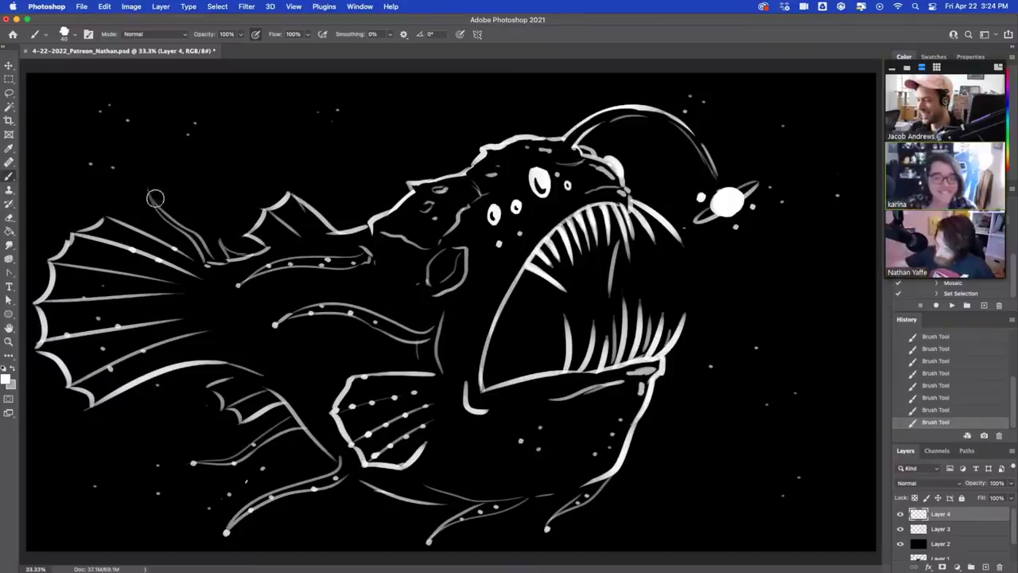
mouse_move(155, 197)
left_mouse_down()
mouse_move(231, 249)
mouse_move(195, 233)
mouse_move(179, 249)
mouse_move(239, 268)
left_mouse_up()
mouse_move(237, 265)
left_mouse_down()
mouse_move(254, 257)
mouse_move(208, 248)
left_mouse_up()
key("e")
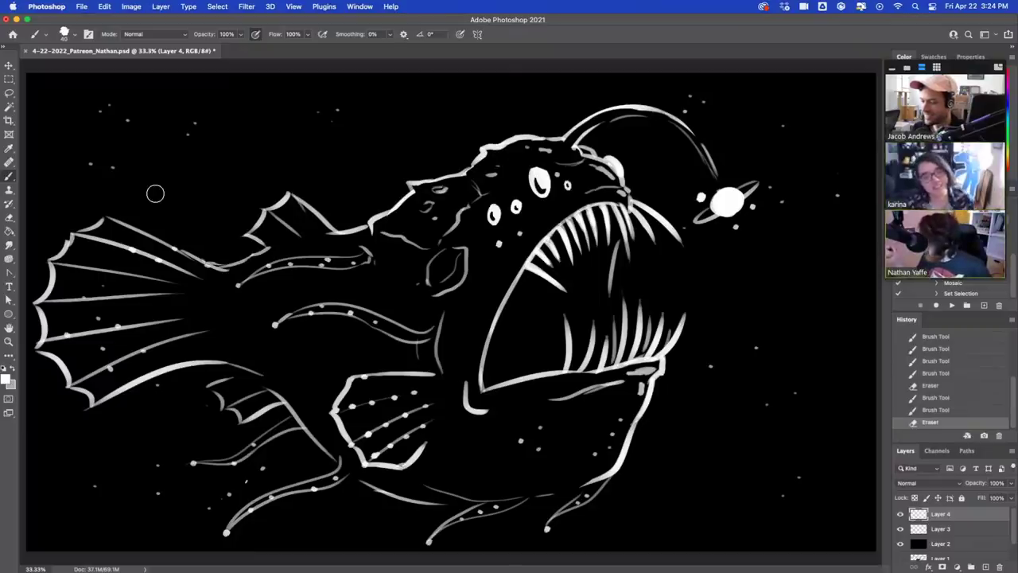
Refine the mouth corner's outer contour and add thin lines following the outside of the upper lip.
key("b")
mouse_move(480, 324)
left_mouse_down()
mouse_move(504, 297)
mouse_move(467, 373)
mouse_move(487, 408)
mouse_move(476, 403)
mouse_move(517, 396)
mouse_move(479, 412)
mouse_move(521, 403)
left_mouse_up()
key("e")
key("b")
left_click_drag(563, 205, 590, 192)
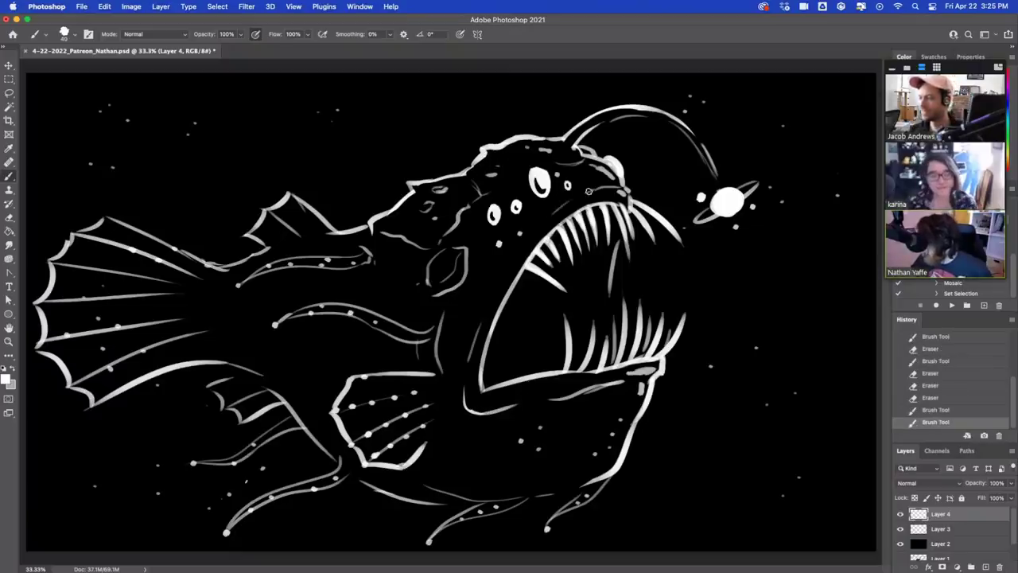
mouse_move(482, 323)
left_mouse_down()
mouse_move(541, 234)
mouse_move(522, 248)
left_mouse_up()
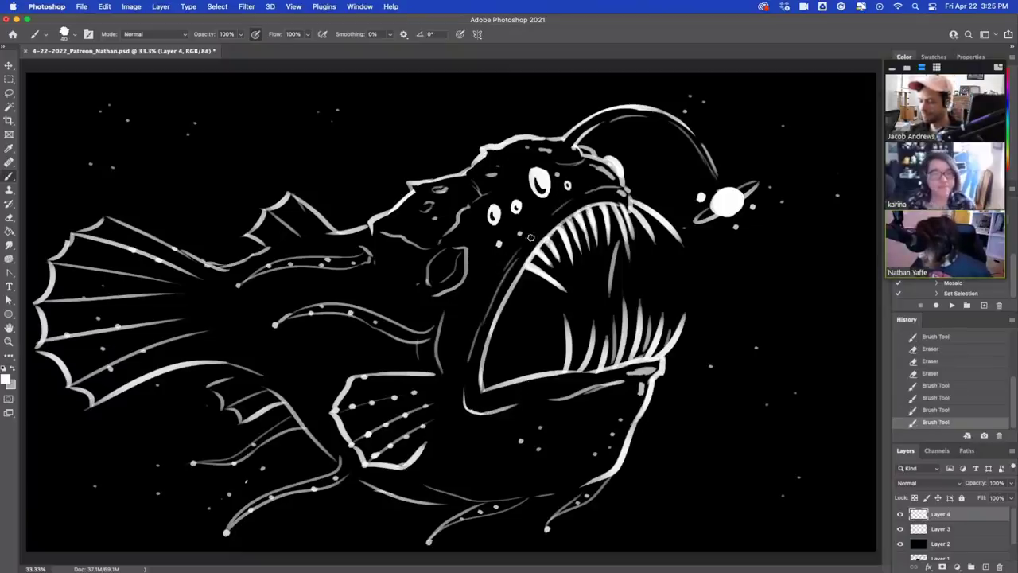
Add short crease strokes near the tips of both lips and erase part of the gill shape's rear outline.
mouse_move(612, 379)
left_mouse_down()
mouse_move(644, 380)
mouse_move(634, 396)
left_mouse_up()
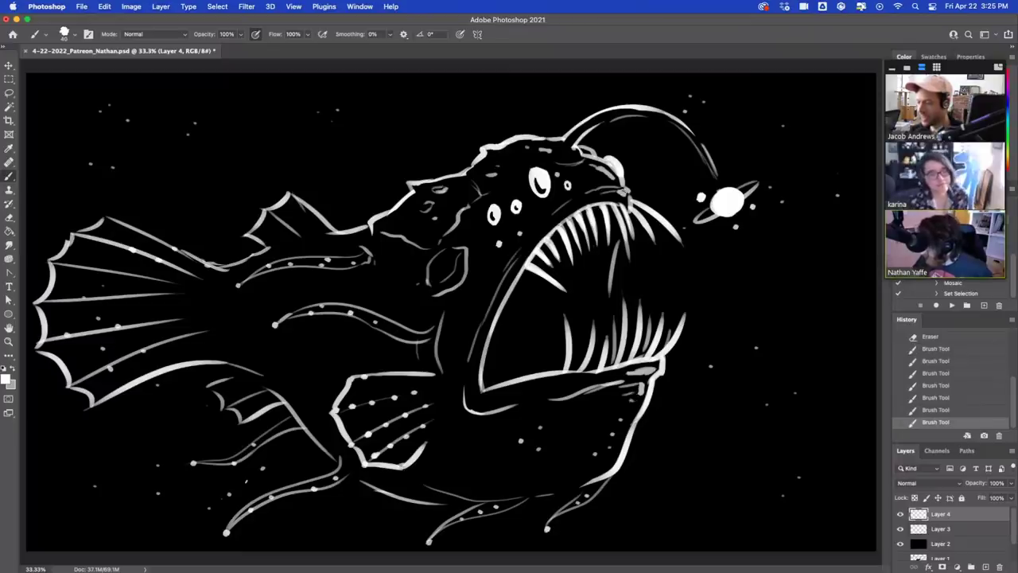
left_click_drag(611, 191, 626, 195)
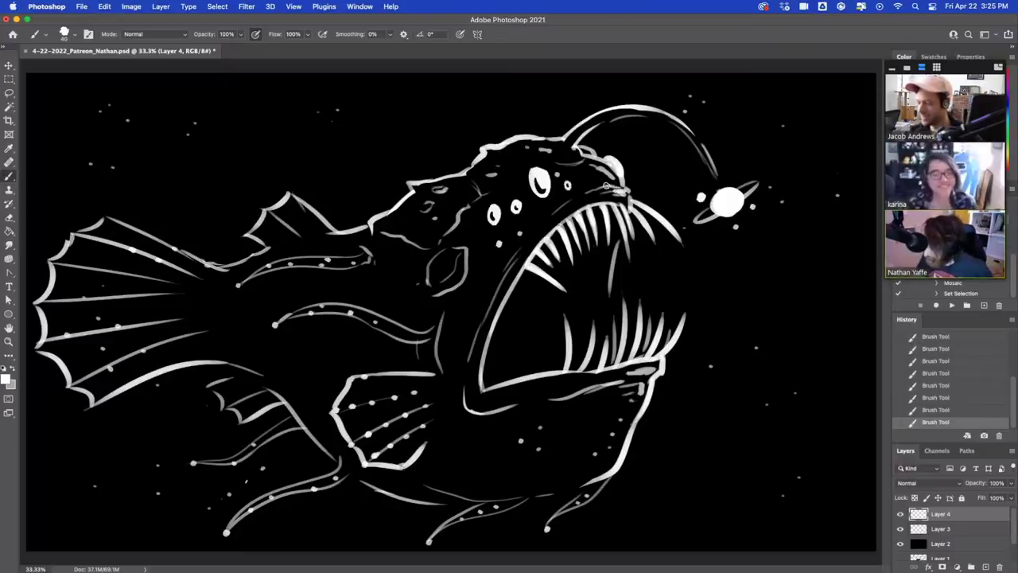
left_click_drag(433, 248, 434, 262)
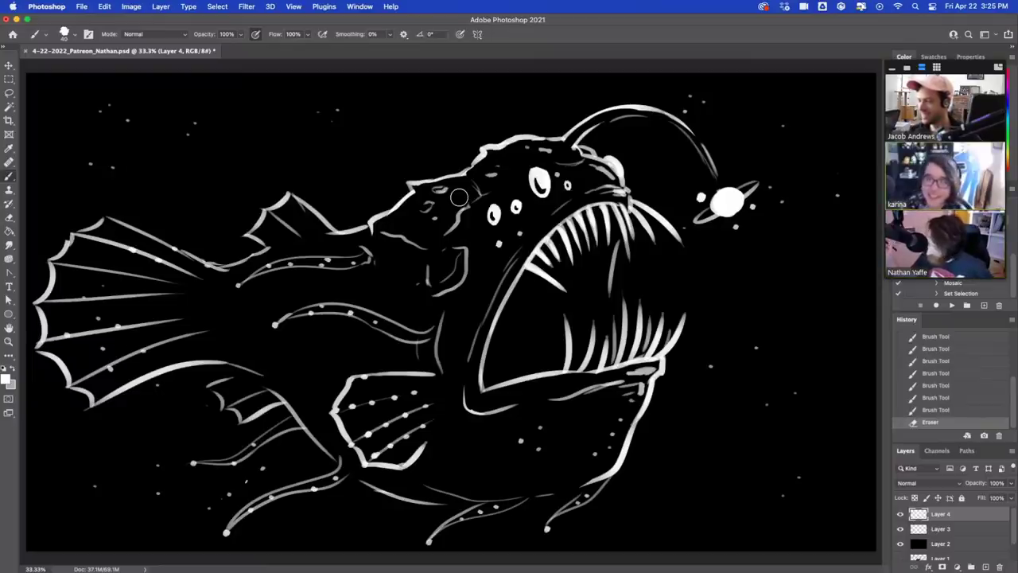
Dot small spots across the belly, rear body, tail base, and small lower and dorsal fins.
left_click(298, 393)
left_click(295, 379)
left_click(315, 381)
left_click(311, 412)
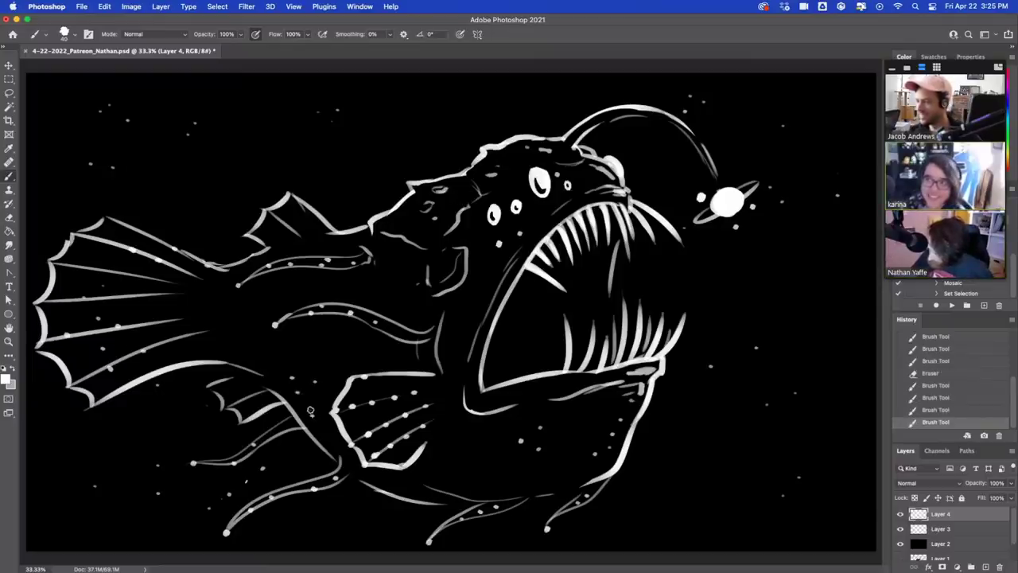
left_click(411, 486)
left_click(458, 463)
left_click(449, 449)
left_click(480, 454)
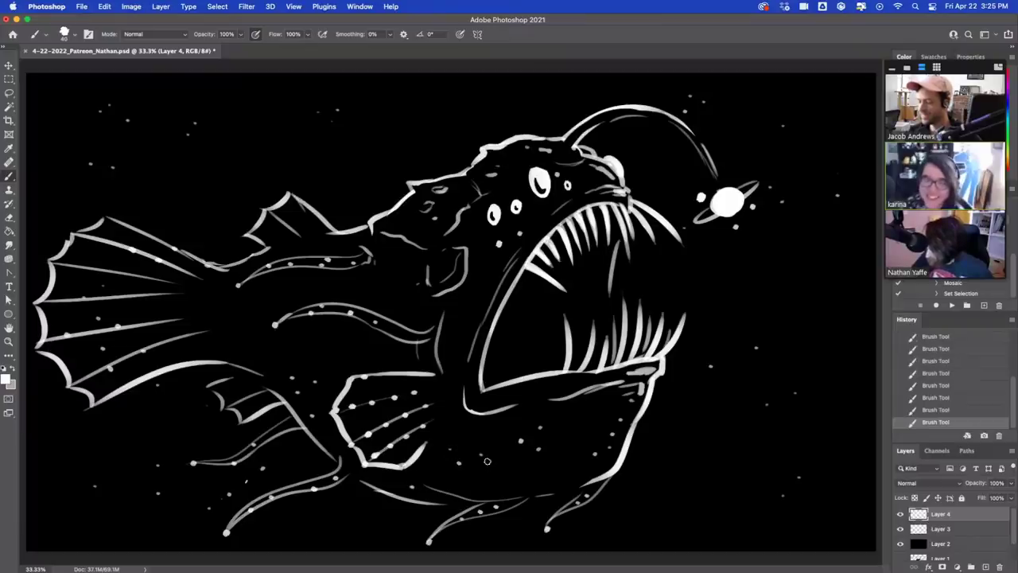
left_click(303, 343)
left_click(232, 336)
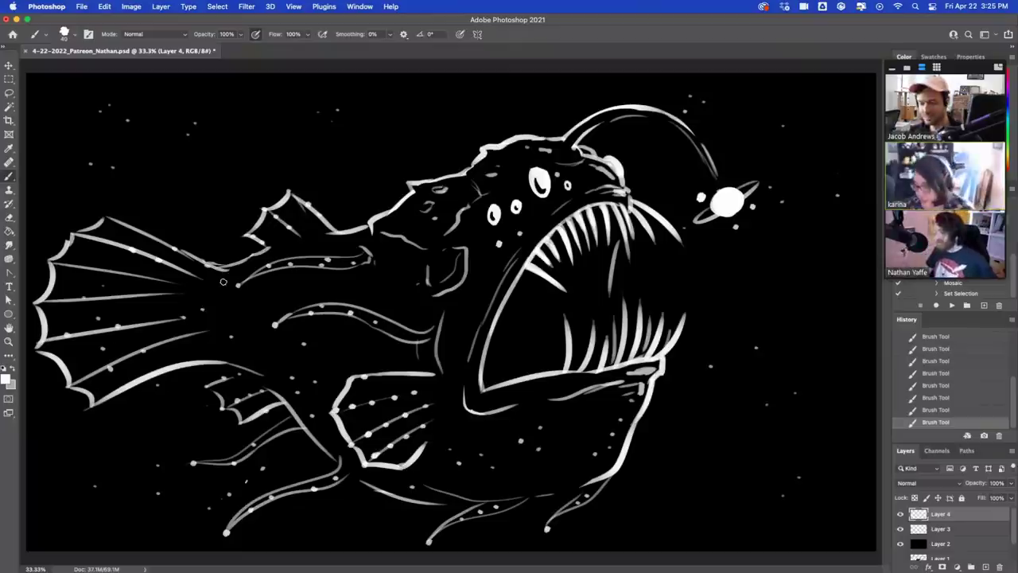
Rotate the creature layer by about -0.7° and shift it slightly upward and to the right on the canvas.
left_click(9, 66)
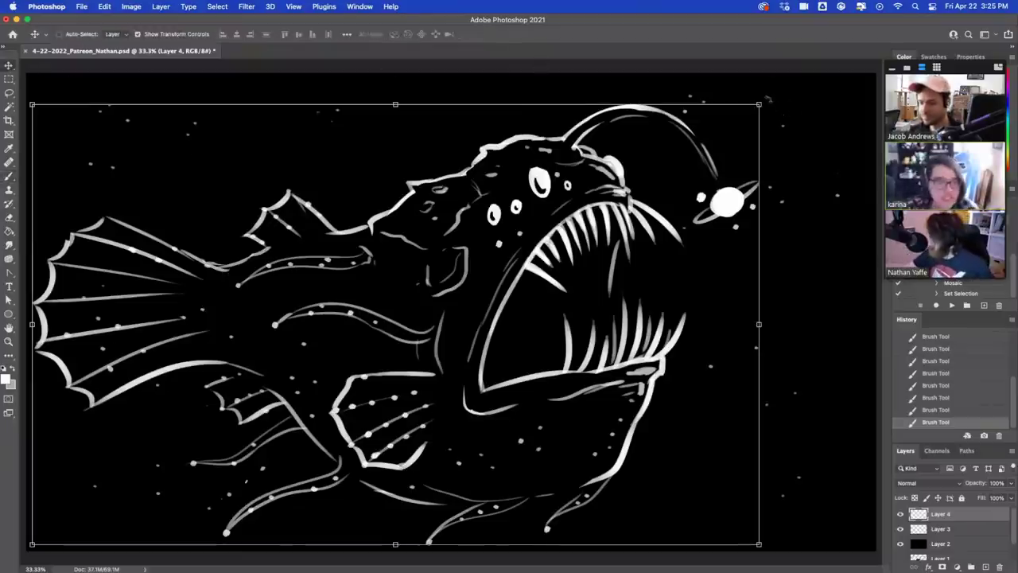
mouse_move(769, 101)
left_mouse_down()
mouse_move(784, 77)
mouse_move(785, 127)
mouse_move(782, 94)
left_mouse_up()
left_click_drag(679, 248, 694, 233)
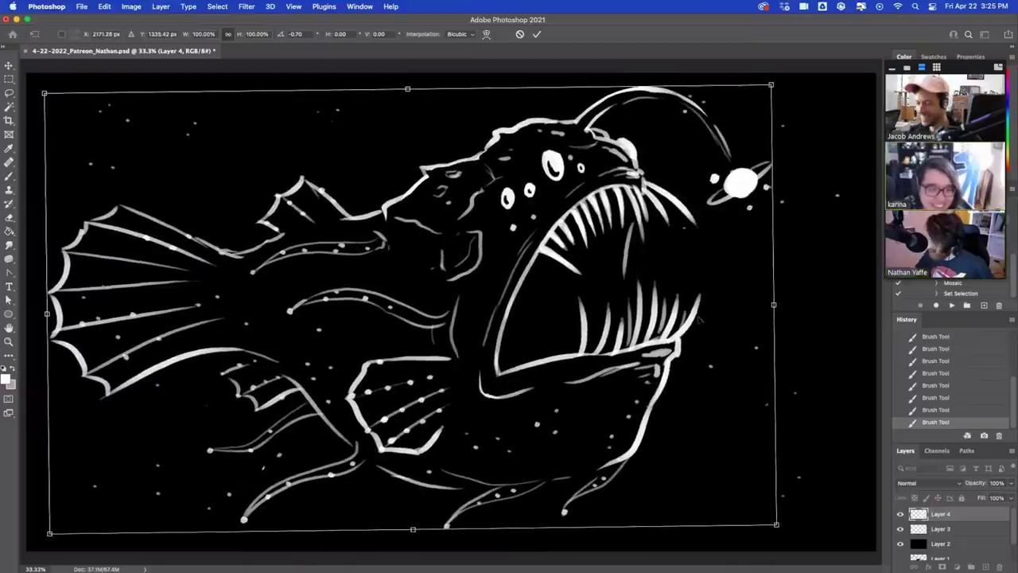
left_click_drag(698, 319, 712, 317)
left_click(11, 78)
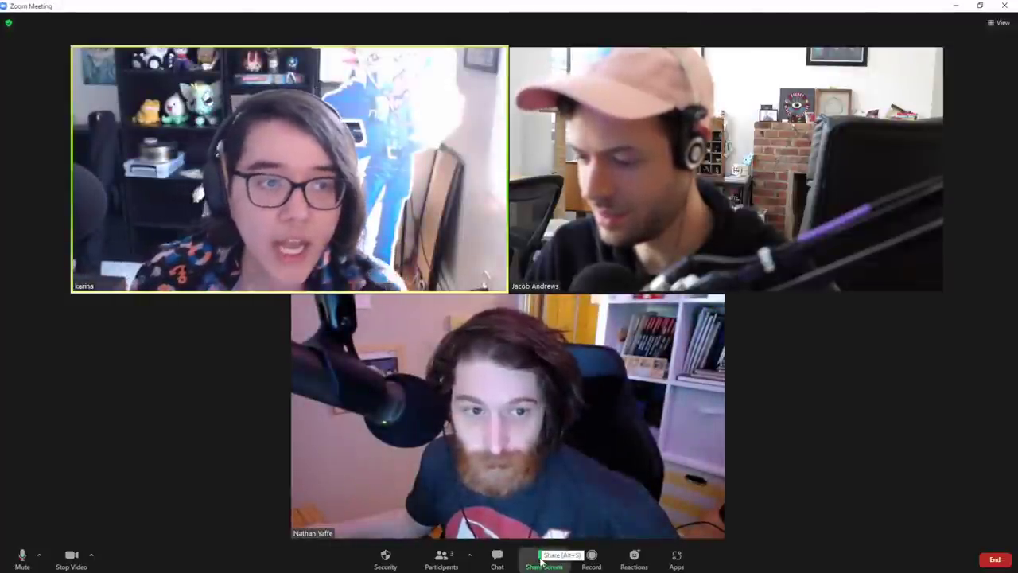
Switch to the Zoom meeting and share the CLIP STUDIO PAINT window.
left_click(541, 561)
left_click(333, 302)
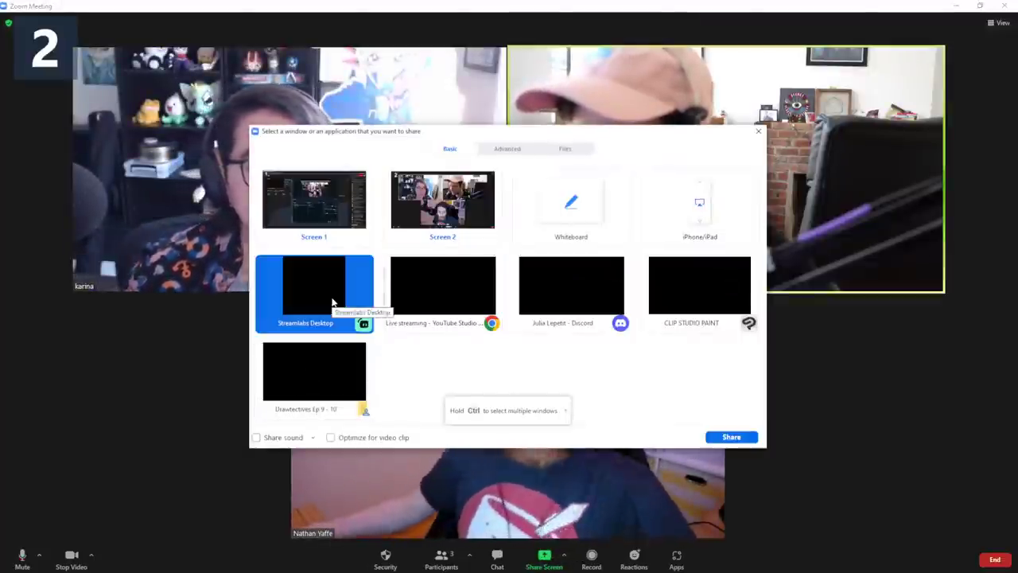
left_click(703, 286)
left_click(732, 437)
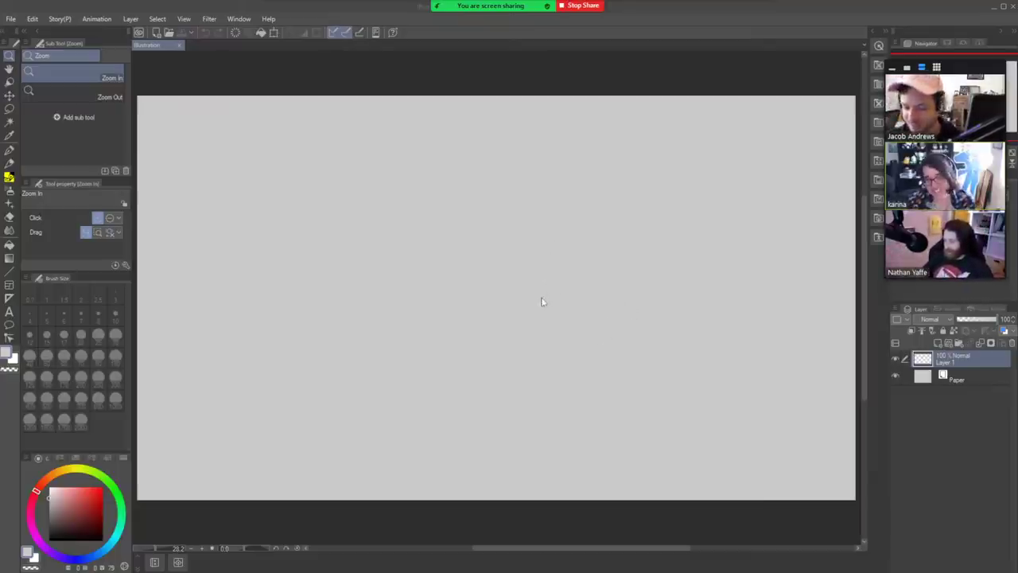
Set the drawing colour to black and select the Pencil, trying one stroke and undoing it.
left_click(72, 522)
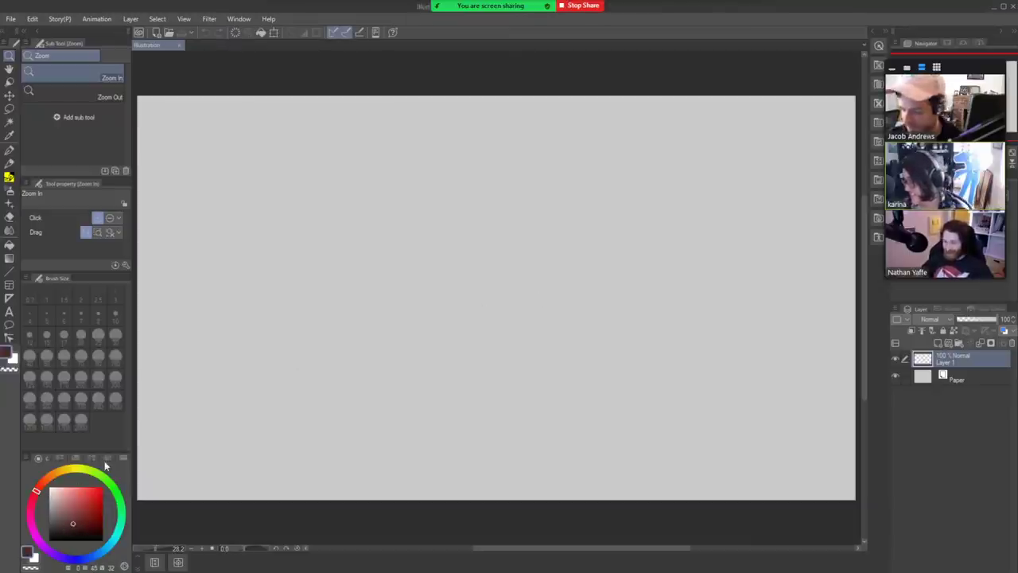
left_click(49, 541)
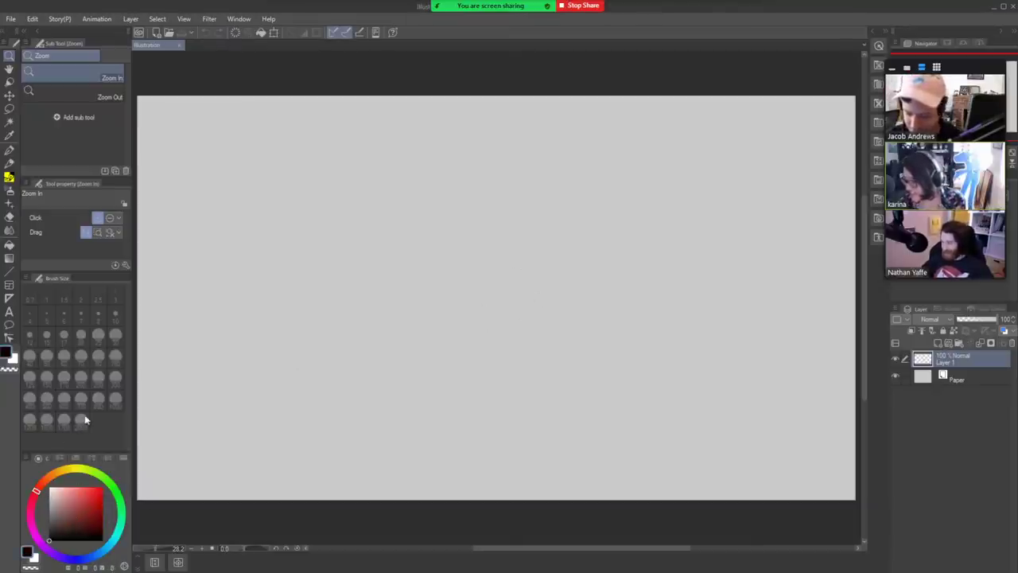
key("b")
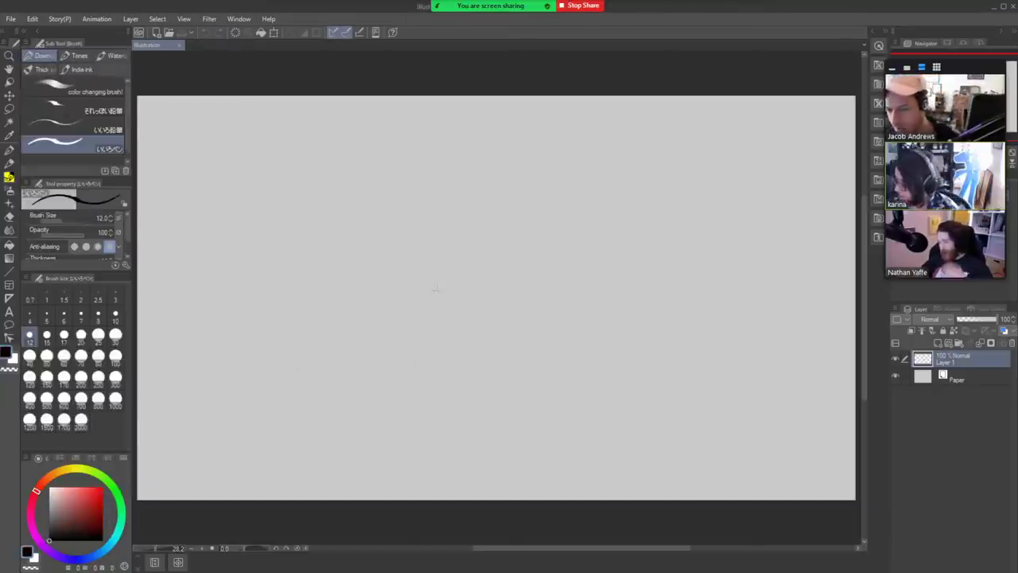
key("p")
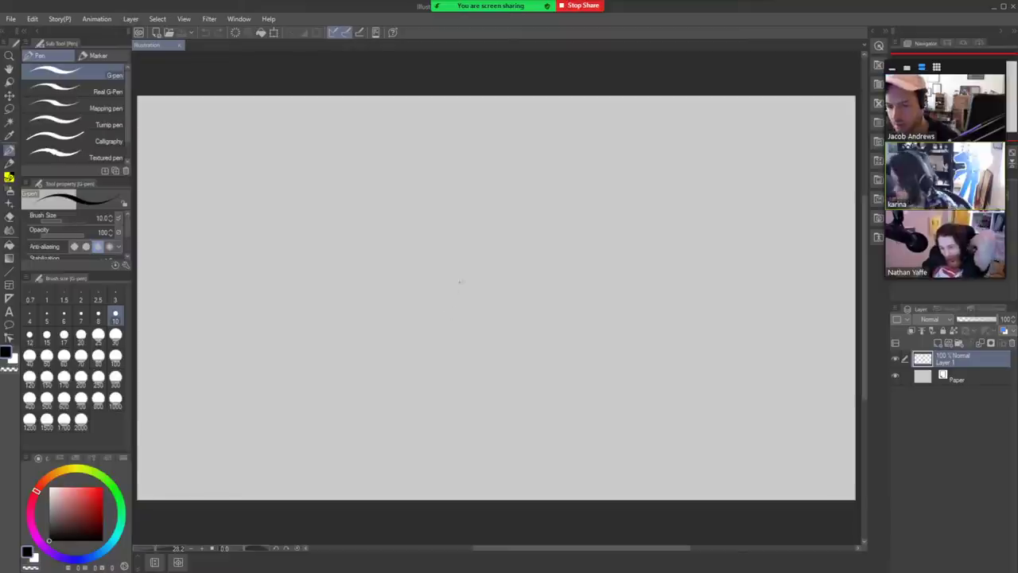
key("p")
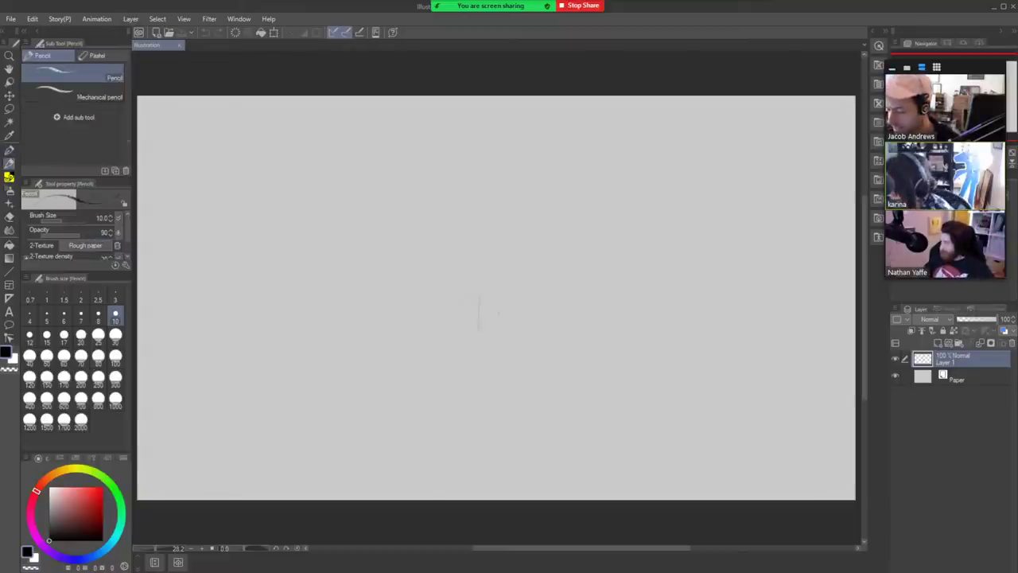
left_click_drag(525, 319, 555, 286)
key("ctrl+z")
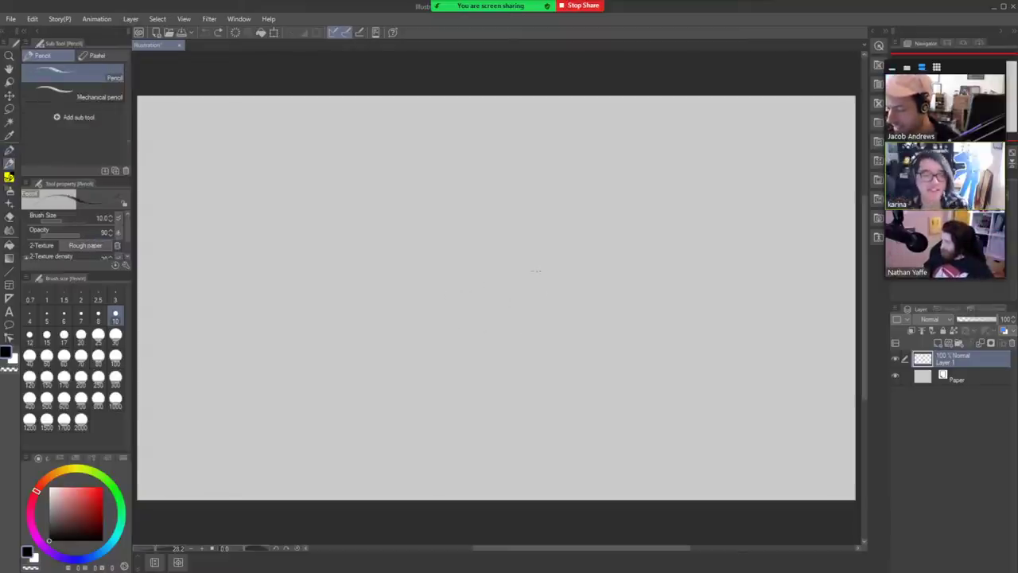
key("/")
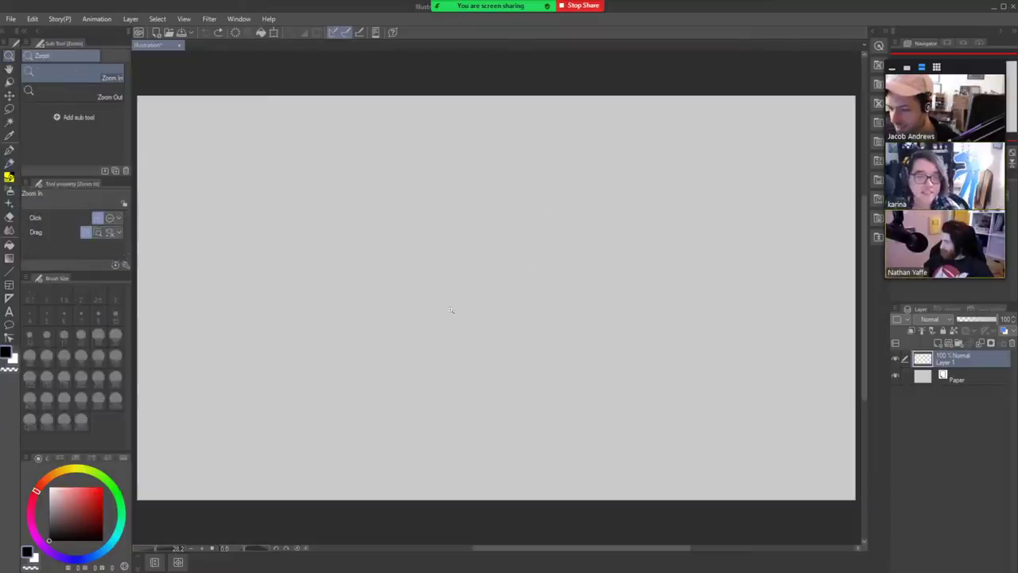
left_click(451, 310)
key("b")
mouse_move(444, 308)
left_mouse_down()
mouse_move(527, 410)
mouse_move(636, 235)
mouse_move(604, 303)
left_mouse_up()
left_click_drag(612, 382, 714, 264)
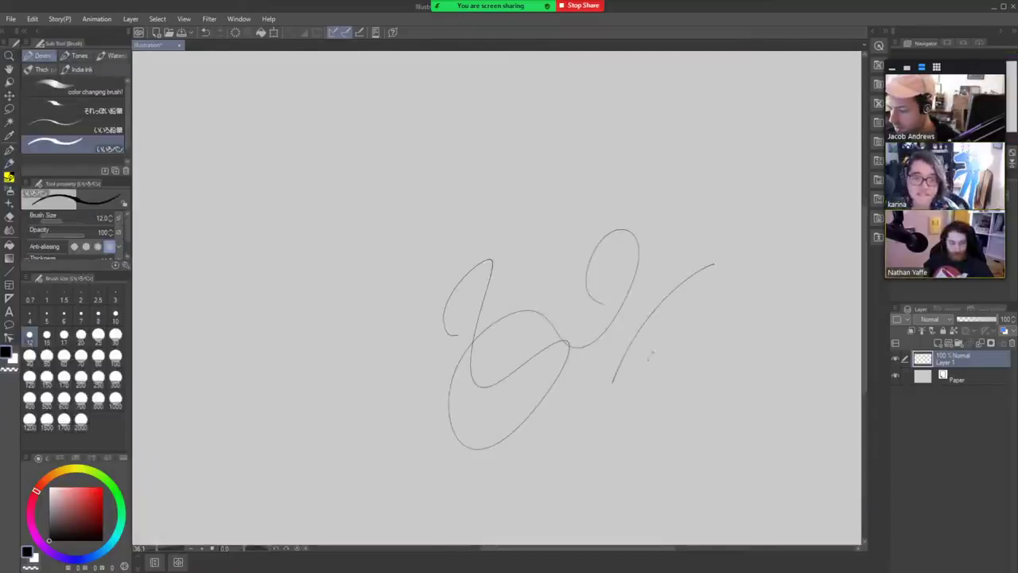
left_click_drag(650, 356, 700, 365)
key("ctrl+z")
key("ctrl+z")
key("ctrl+z")
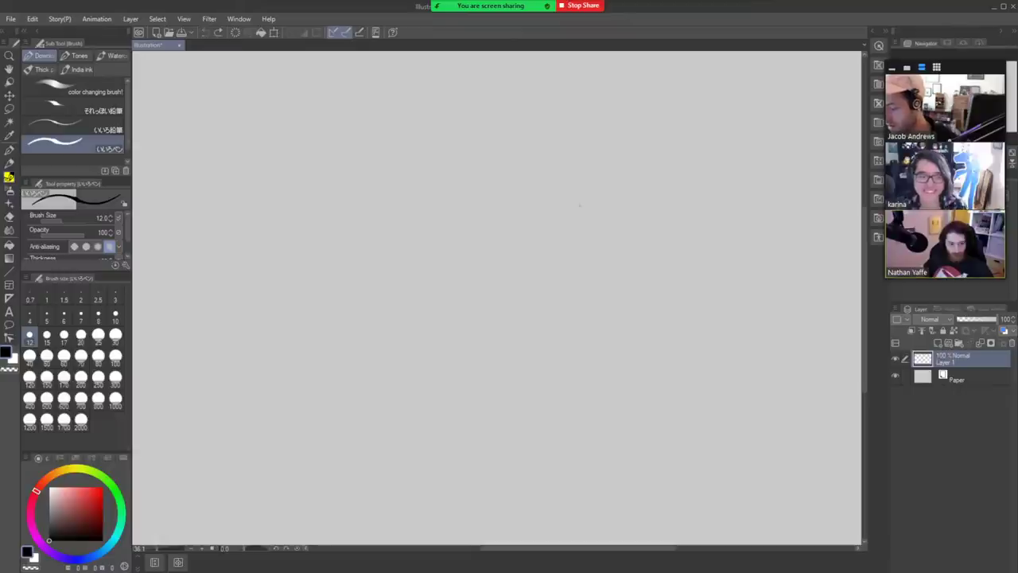
key("p")
key("p")
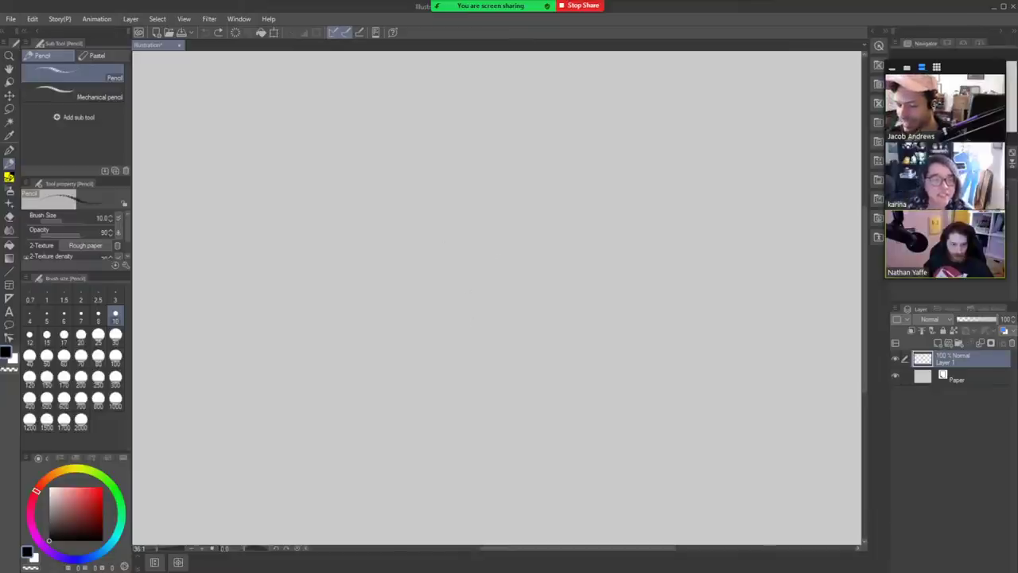
left_click_drag(412, 252, 420, 252)
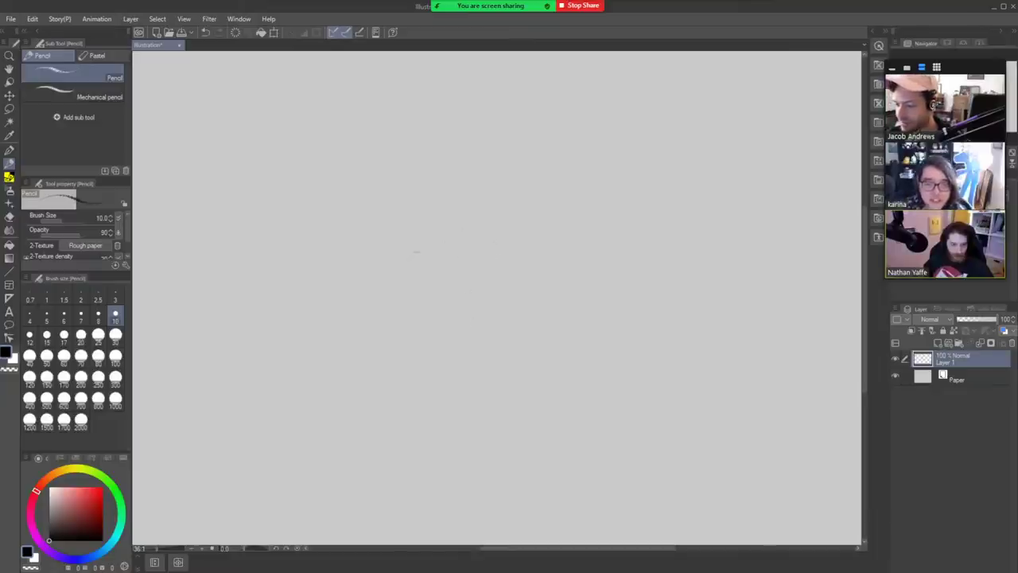
key("ctrl+z")
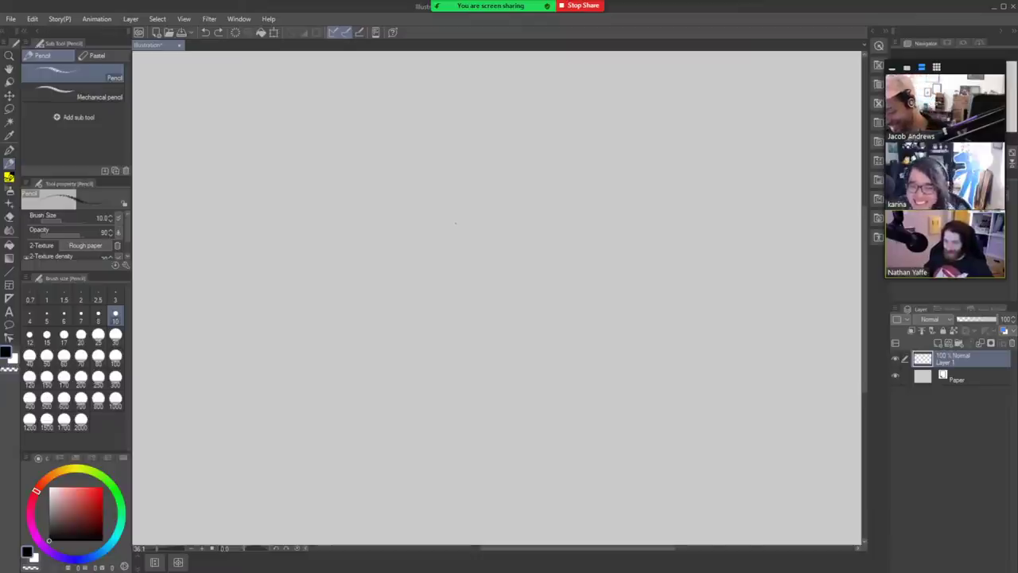
With the pen brush at size 15, outline a large rounded head curving into an S-shaped seahorse body.
key("b")
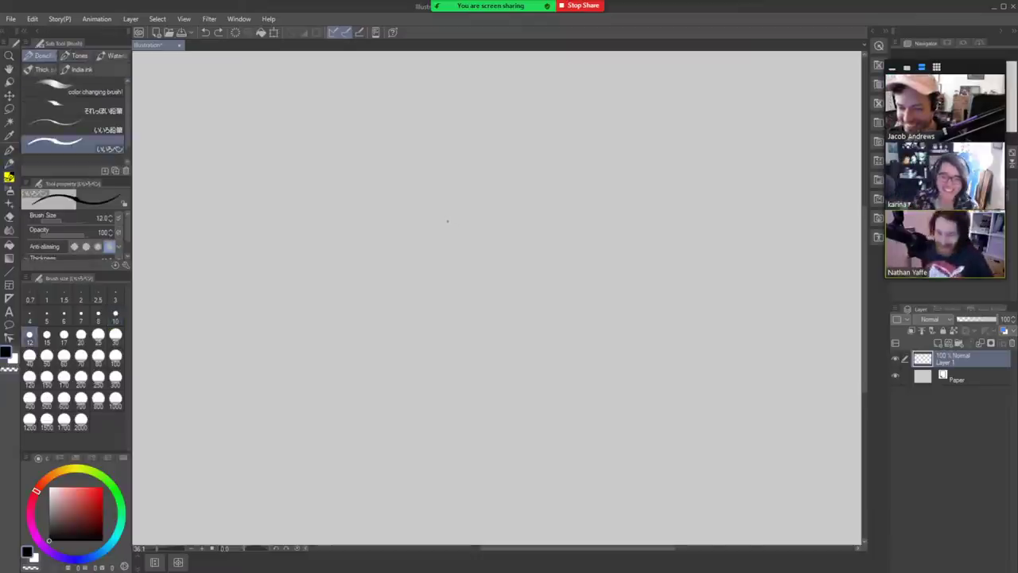
left_click_drag(454, 204, 434, 277)
key("ctrl+z")
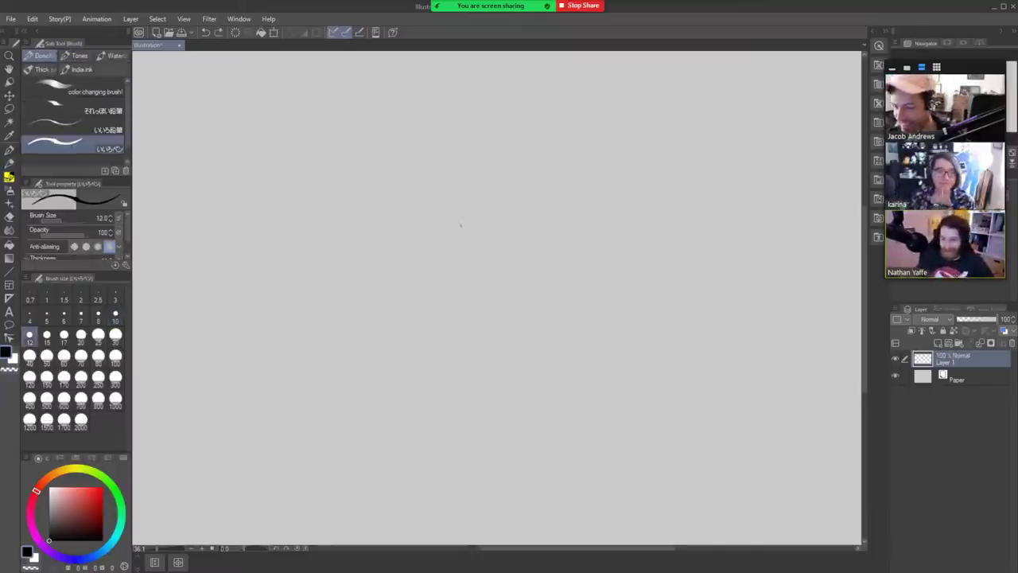
key("bracketright")
left_click_drag(447, 297, 484, 222)
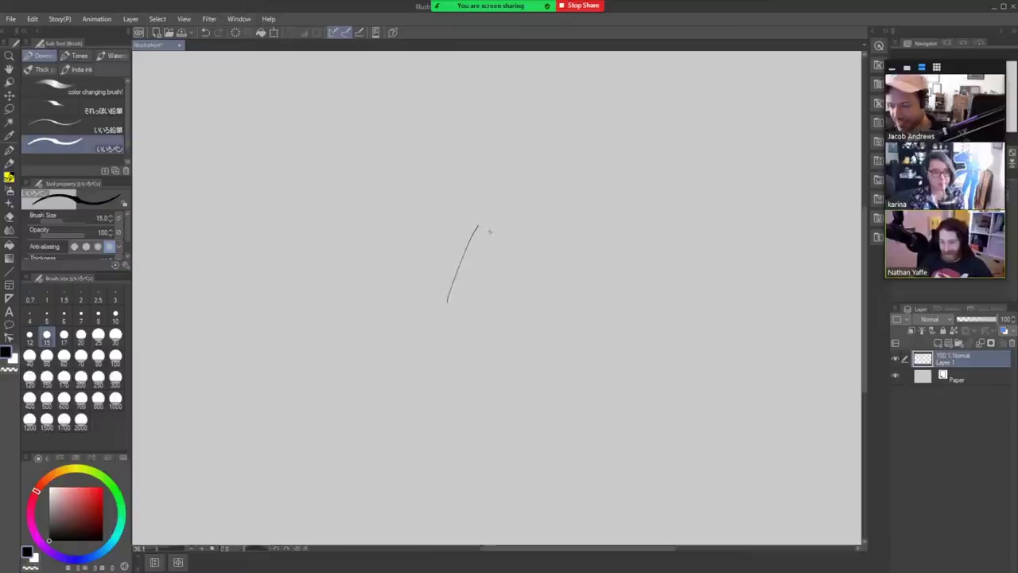
key("ctrl+z")
mouse_move(446, 323)
left_mouse_down()
mouse_move(362, 290)
mouse_move(364, 155)
mouse_move(478, 98)
mouse_move(508, 100)
mouse_move(584, 215)
mouse_move(490, 395)
left_mouse_up()
key("ctrl+z")
mouse_move(449, 222)
left_mouse_down()
mouse_move(518, 210)
mouse_move(451, 284)
mouse_move(388, 424)
left_mouse_up()
key("ctrl+z")
mouse_move(466, 215)
left_mouse_down()
mouse_move(435, 305)
mouse_move(523, 486)
left_mouse_up()
Draw a short, rounded, upturned tail extending from the lower end of the body.
mouse_move(503, 384)
left_mouse_down()
mouse_move(551, 385)
mouse_move(600, 343)
mouse_move(636, 411)
mouse_move(550, 482)
left_mouse_up()
key("ctrl+z")
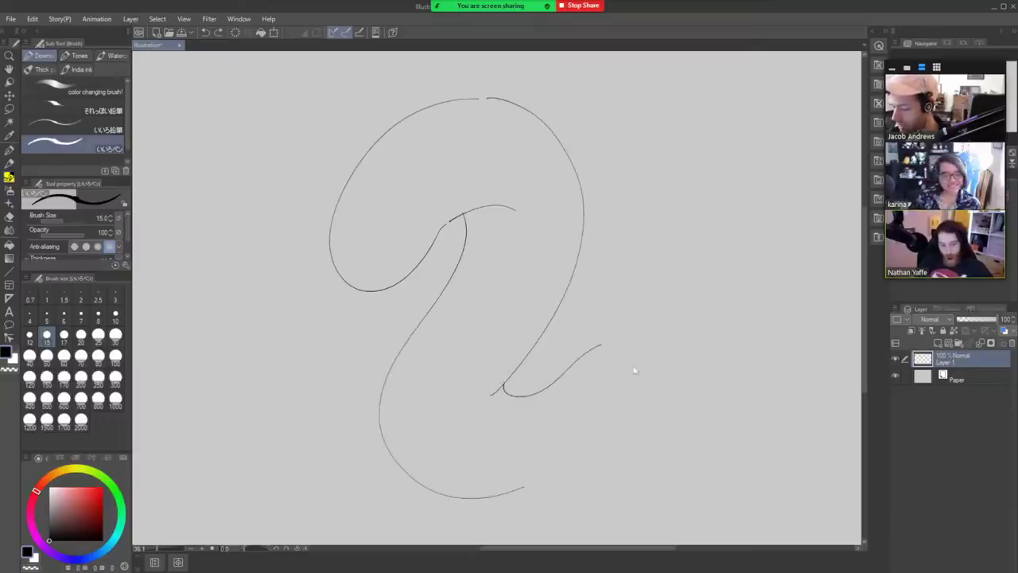
mouse_move(615, 343)
left_mouse_down()
mouse_move(633, 343)
mouse_move(534, 480)
left_mouse_up()
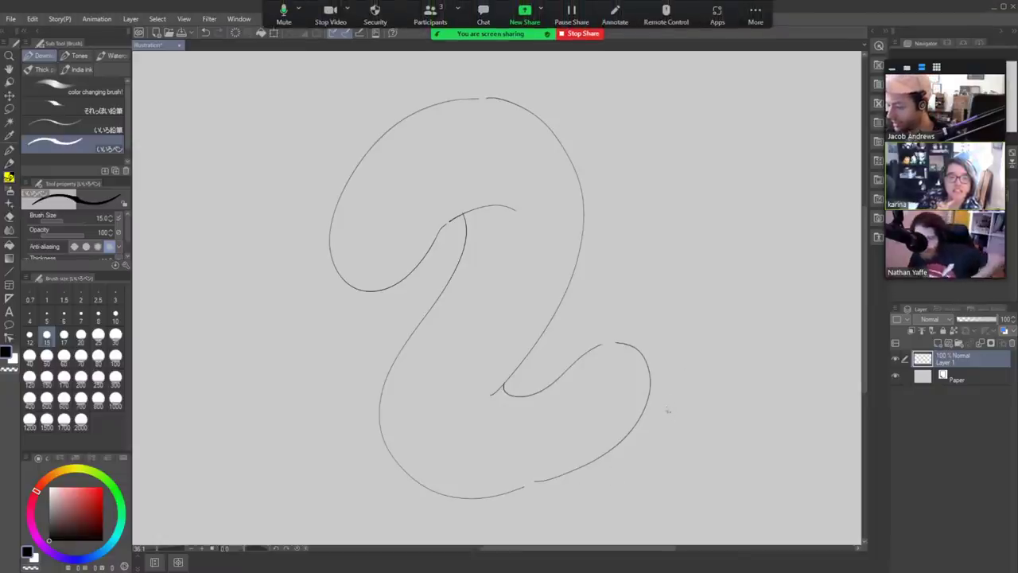
Erase most of the rounded tail and the lower end of the back line with the Hard eraser at size 100.
key("e")
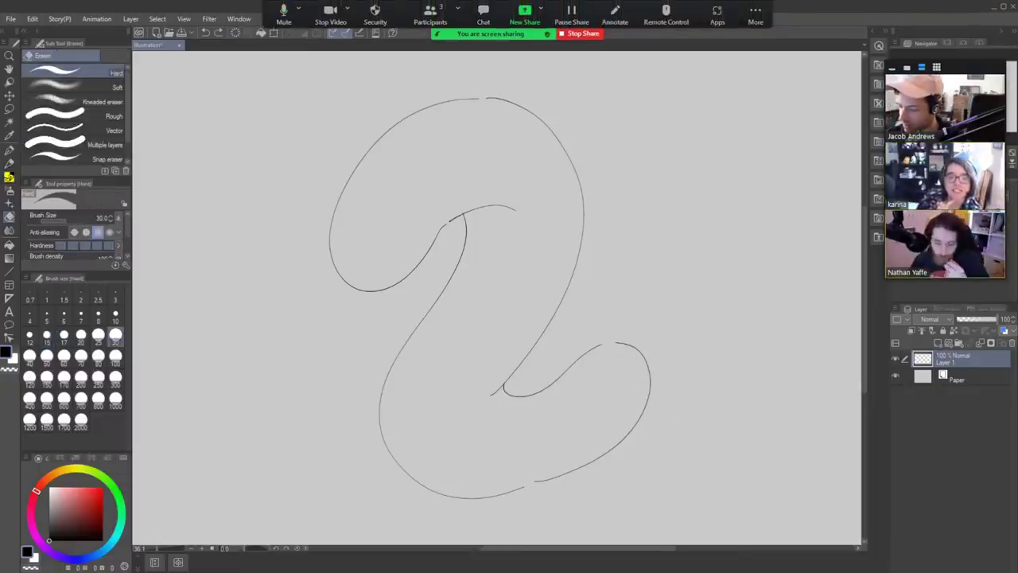
mouse_move(498, 389)
left_mouse_down()
mouse_move(531, 395)
mouse_move(631, 341)
mouse_move(646, 393)
left_mouse_up()
key("bracketright")
key("bracketright")
key("bracketright")
key("bracketright")
key("bracketright")
key("bracketright")
left_click_drag(633, 432, 538, 477)
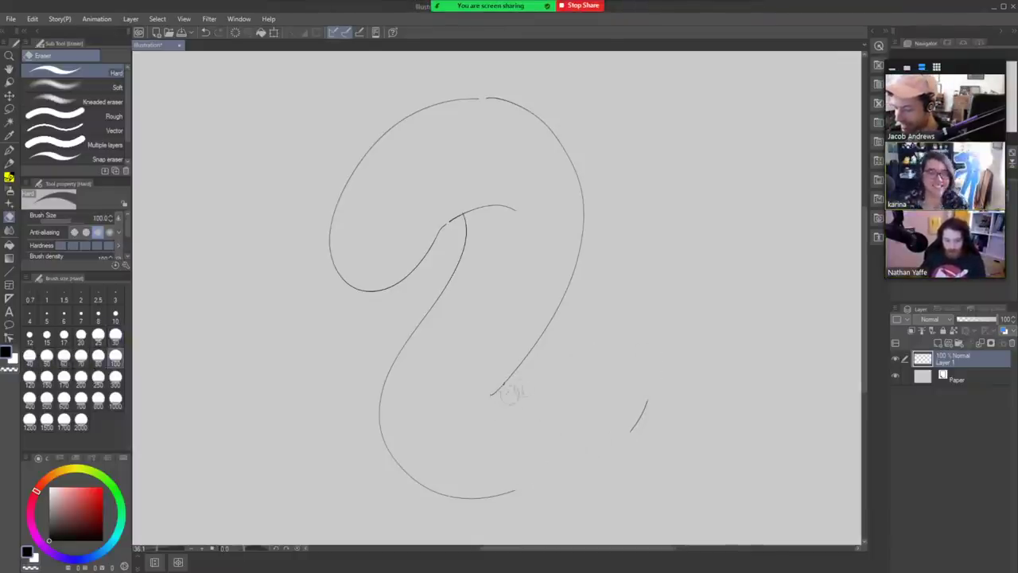
left_click_drag(504, 383, 483, 407)
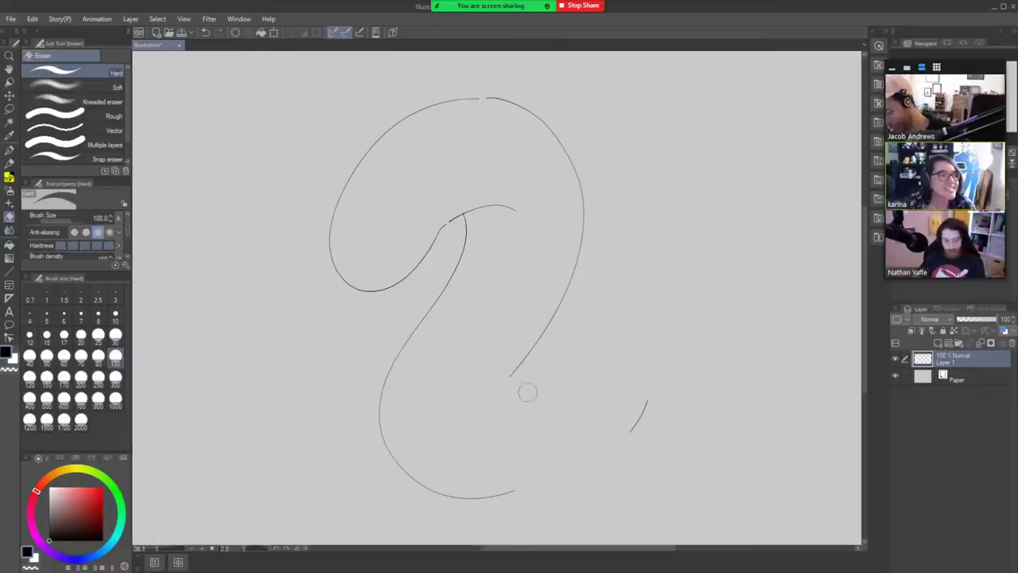
Redraw the lower end of the back line curving into the body, and erase the leftover tail stroke.
key("b")
left_click_drag(510, 376, 486, 420)
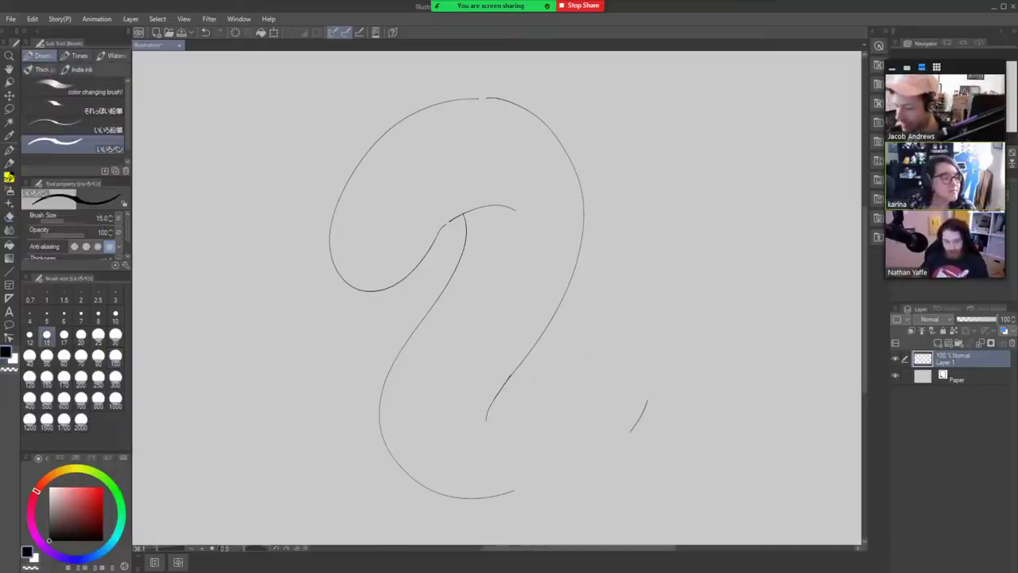
key("e")
left_click_drag(630, 431, 665, 380)
key("b")
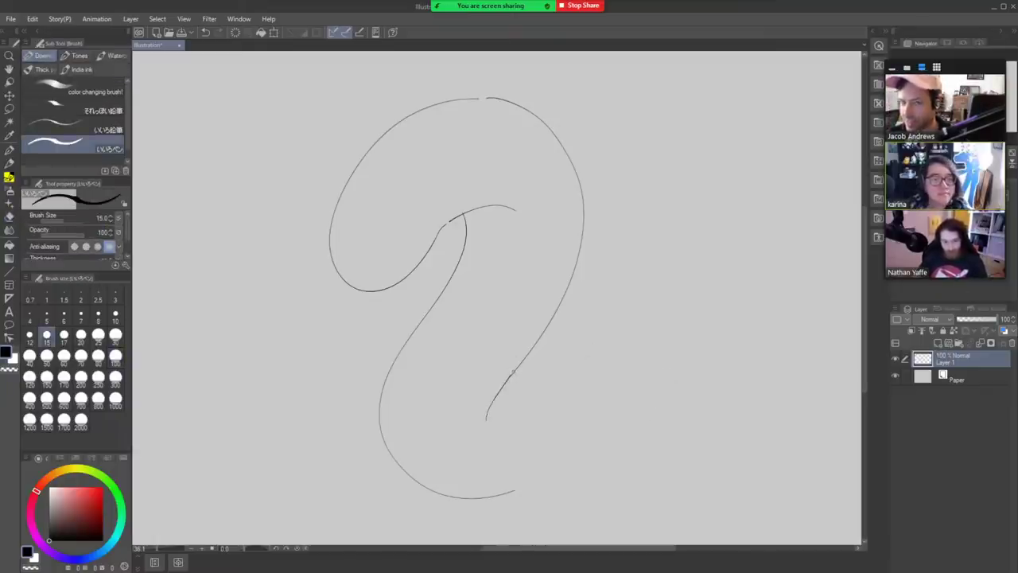
Draw a tapering tail curling into a spiral from the lower body, and shift the drawing slightly upward.
key("e")
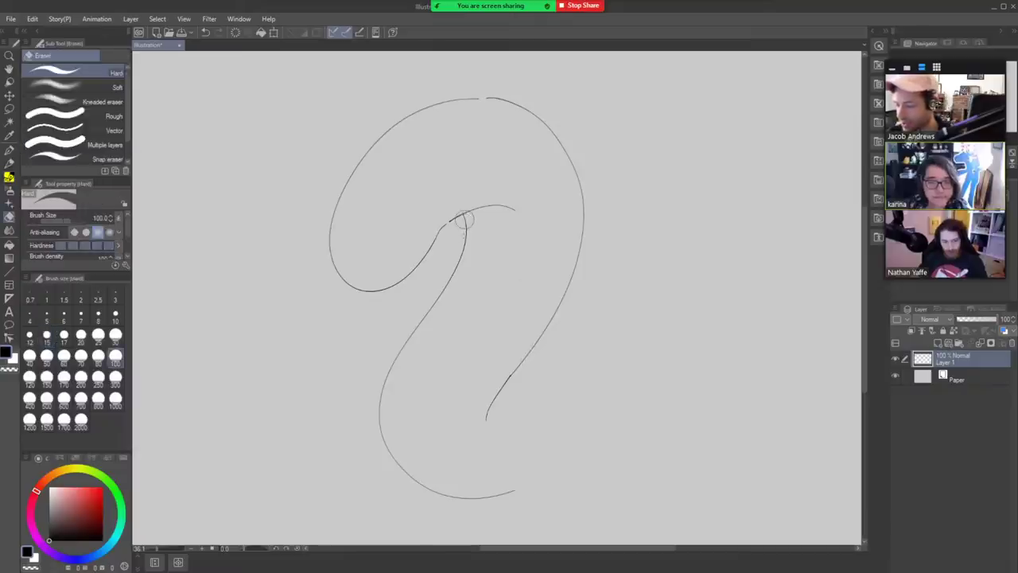
key("b")
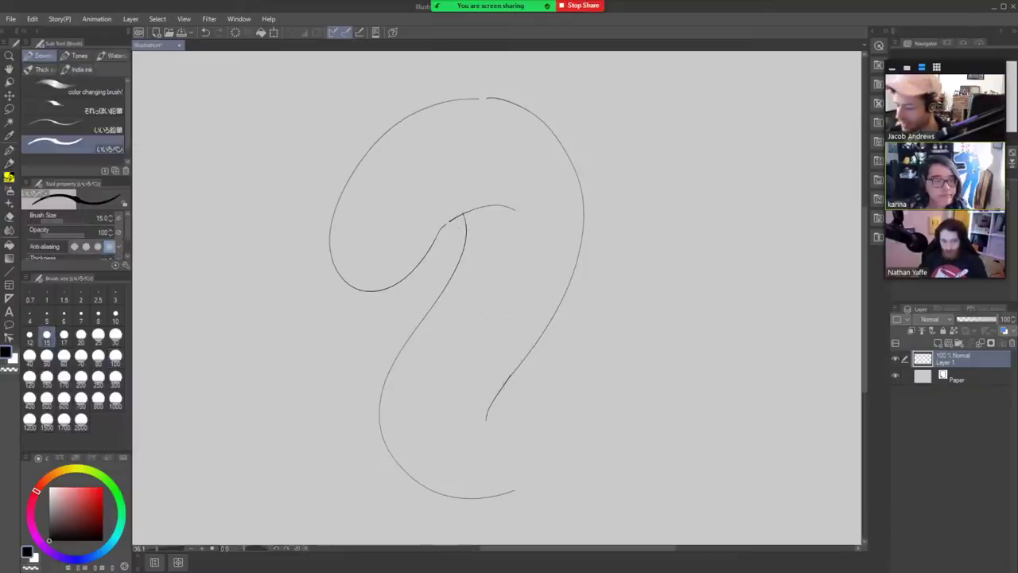
mouse_move(503, 386)
left_mouse_down()
mouse_move(642, 433)
mouse_move(570, 528)
left_mouse_up()
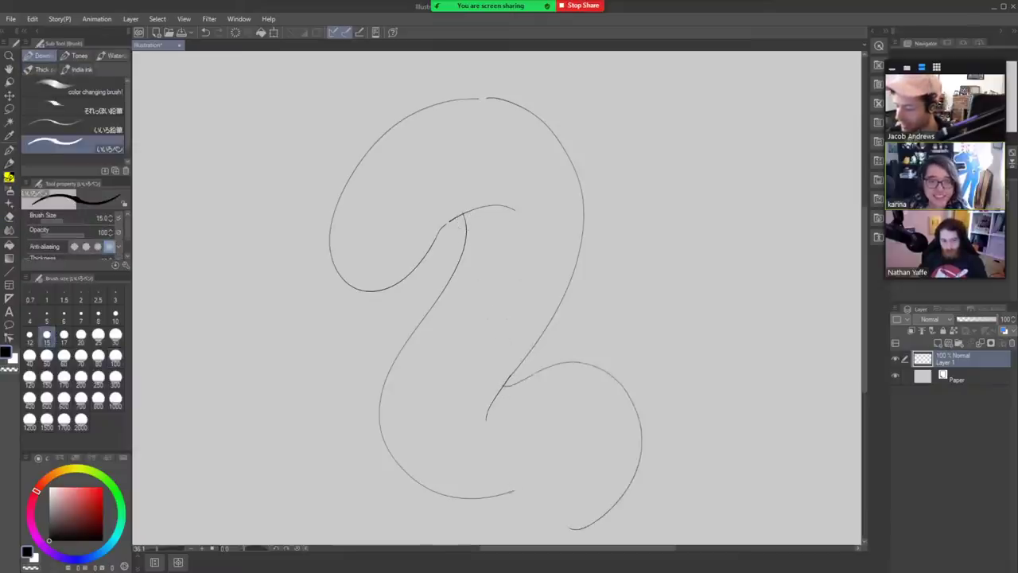
left_click_drag(511, 491, 611, 427)
key("ctrl+z")
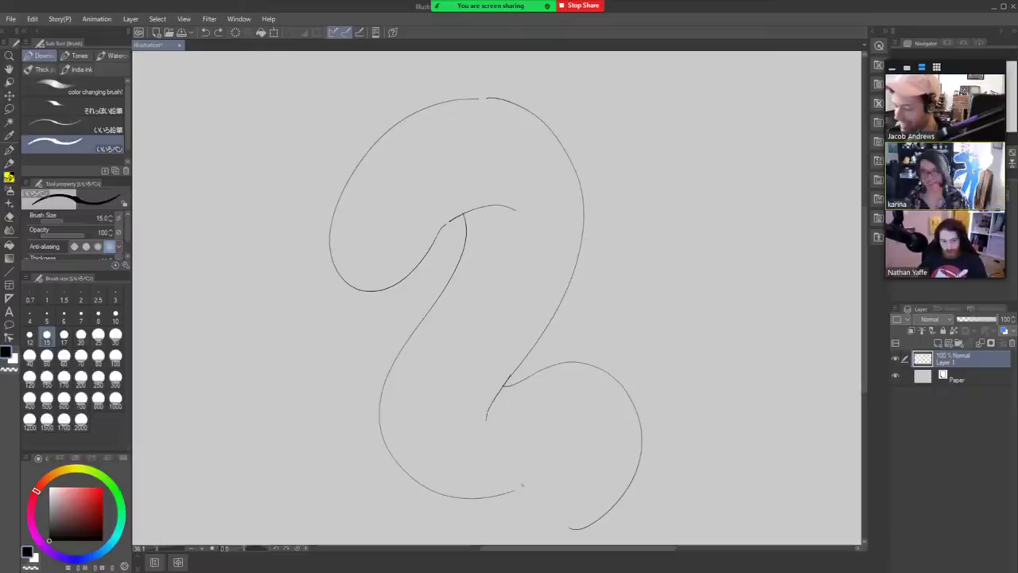
mouse_move(522, 483)
left_mouse_down()
mouse_move(584, 418)
mouse_move(622, 438)
left_mouse_up()
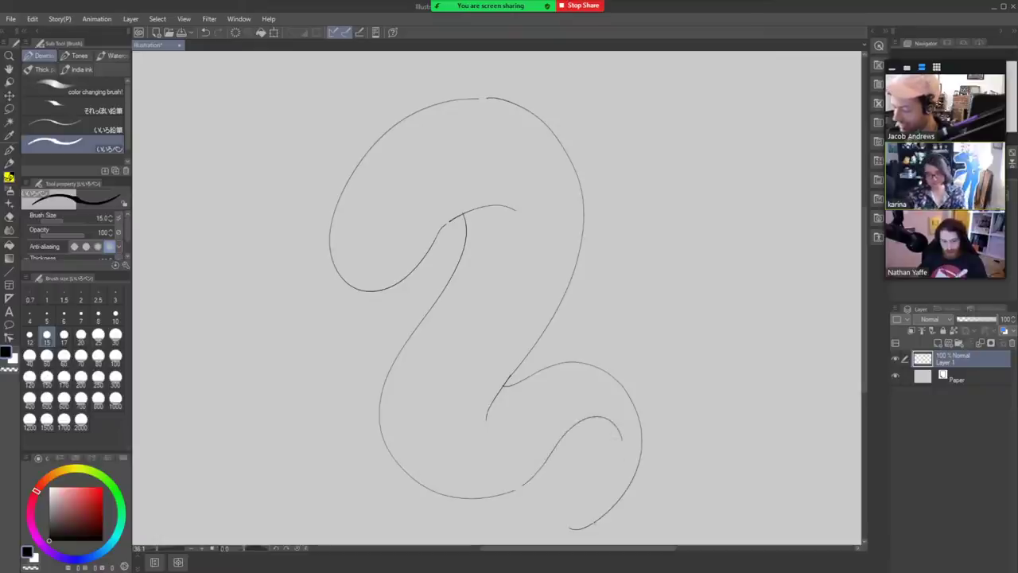
left_click_drag(595, 523, 578, 456)
mouse_move(614, 424)
left_mouse_down()
mouse_move(594, 499)
mouse_move(586, 469)
left_mouse_up()
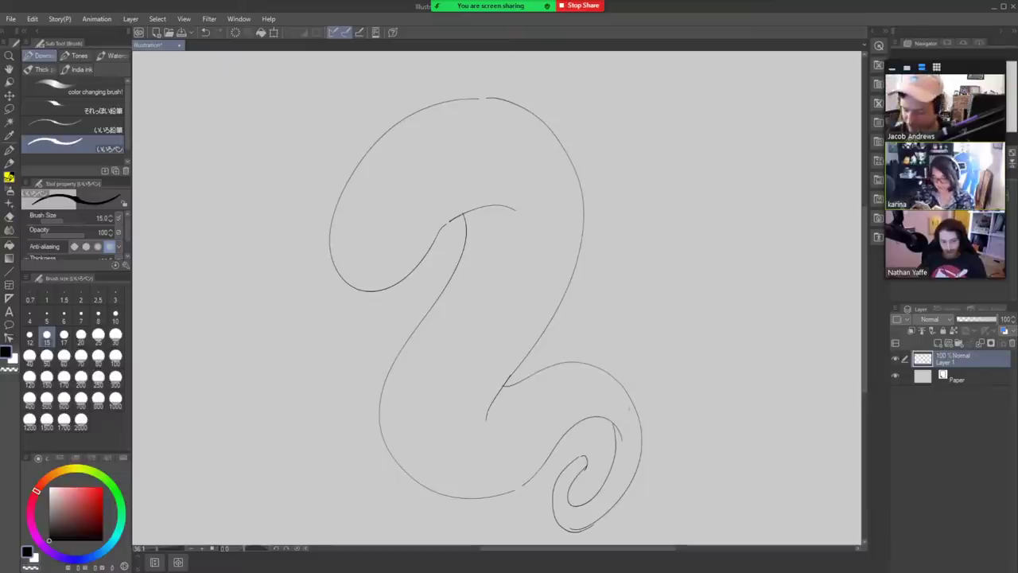
key("k")
left_click_drag(613, 427, 622, 410)
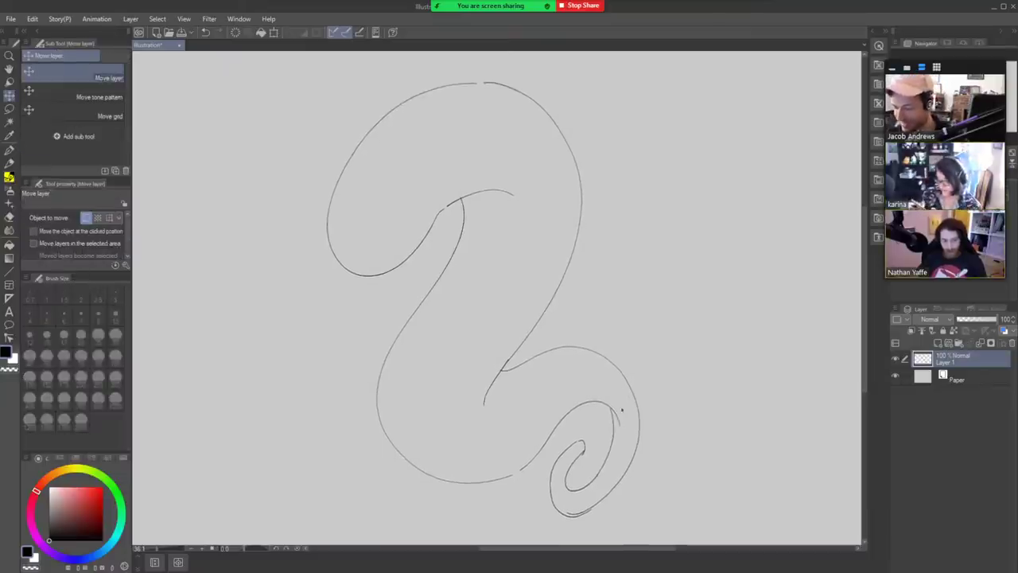
Draw a narrow snout extending downward from the head and ending in two small rounded lips.
key("b")
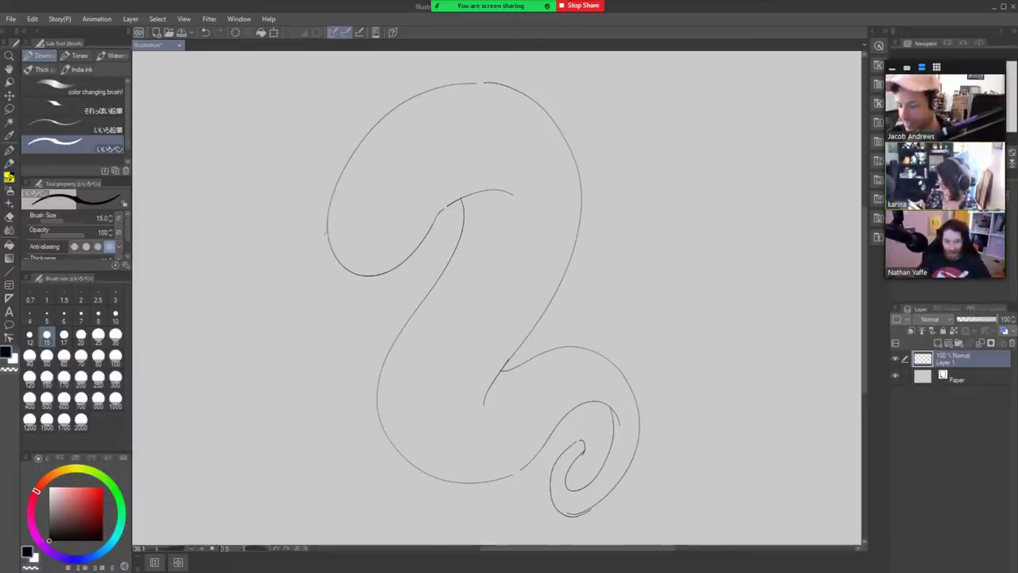
left_click_drag(334, 252, 314, 312)
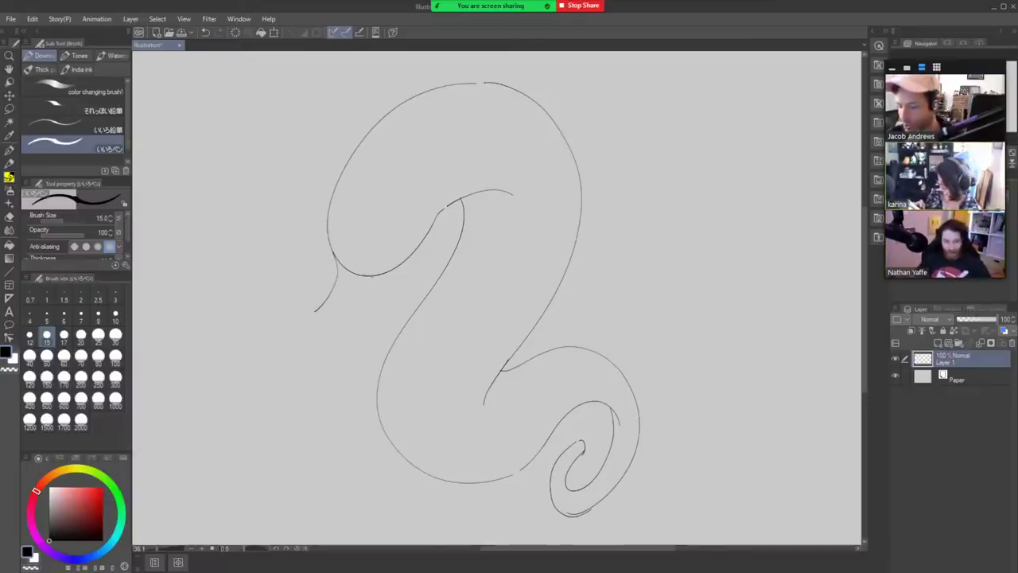
mouse_move(367, 275)
left_mouse_down()
mouse_move(333, 334)
mouse_move(328, 319)
mouse_move(315, 322)
mouse_move(332, 339)
left_mouse_up()
key("ctrl+z")
Erase the overlapping lines at the lips and the base of the snout with the Hard eraser at size 40.
key("e")
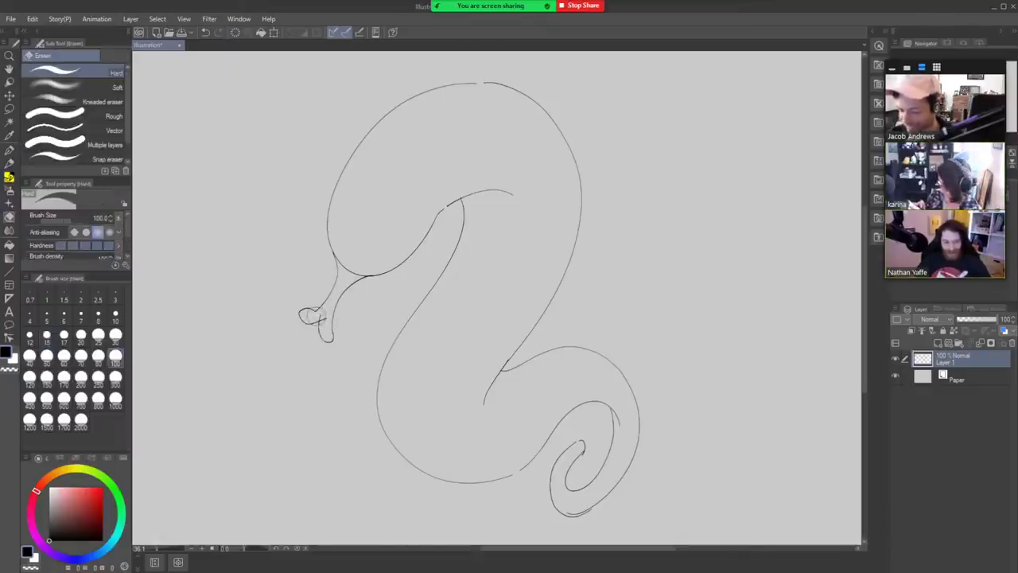
key("bracketleft")
key("bracketleft")
key("bracketleft")
key("bracketleft")
key("bracketleft")
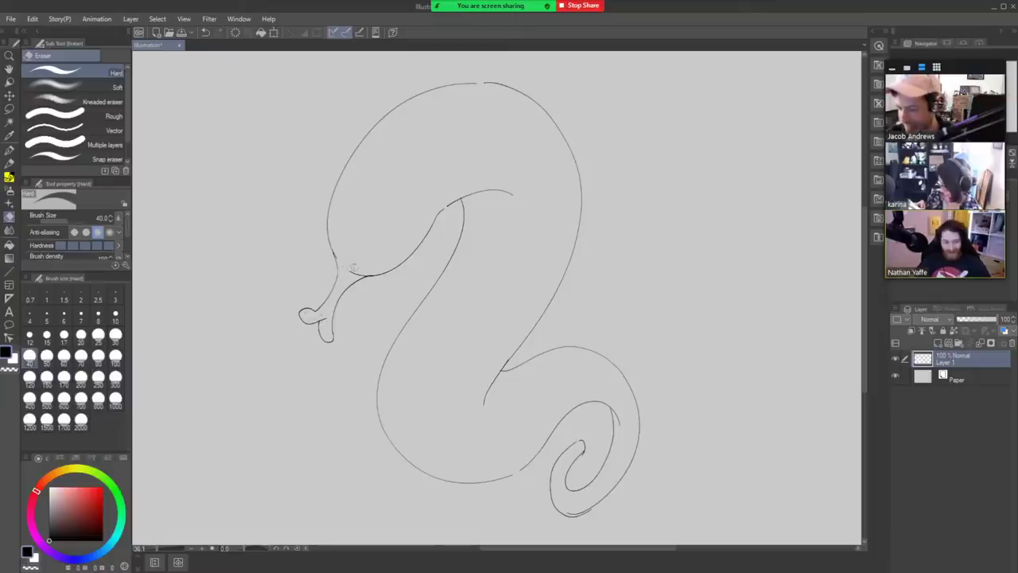
left_click_drag(354, 268, 360, 271)
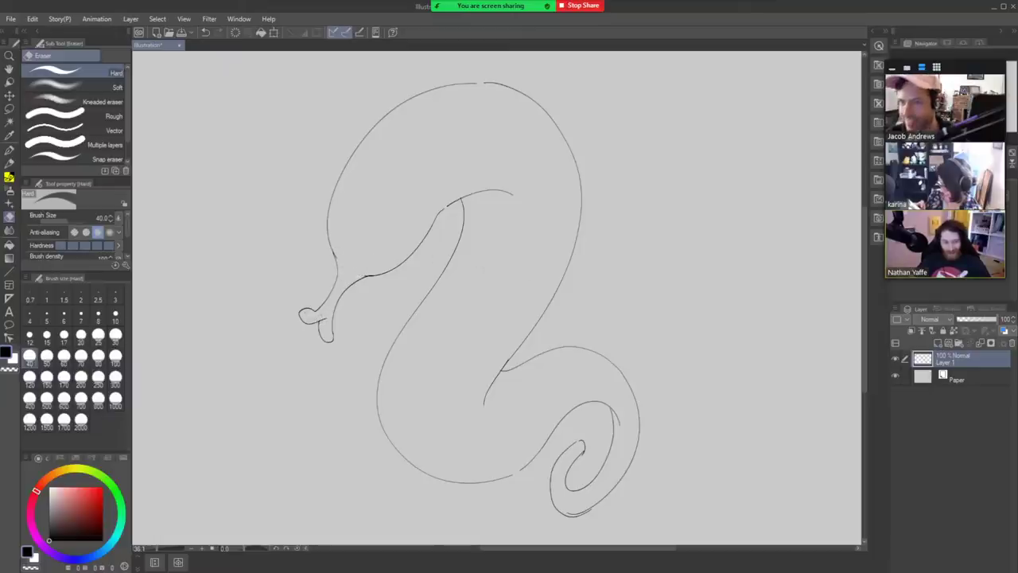
Draw two slanted oval eyes with filled black slit pupils on the head above the snout.
key("p")
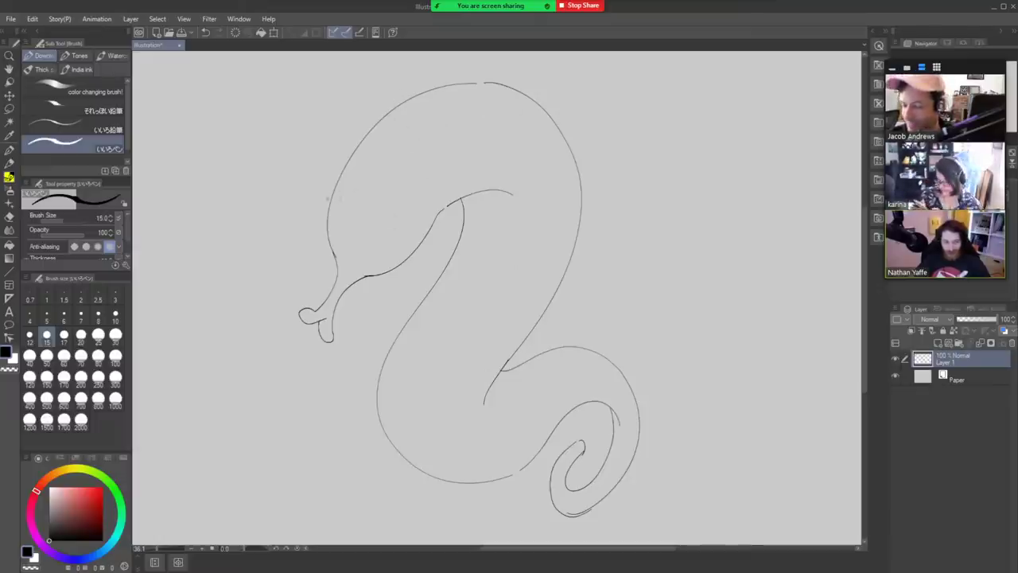
mouse_move(404, 202)
left_mouse_down()
mouse_move(407, 228)
mouse_move(418, 220)
mouse_move(405, 205)
mouse_move(409, 224)
mouse_move(397, 227)
left_mouse_up()
key("ctrl+z")
key("ctrl+z")
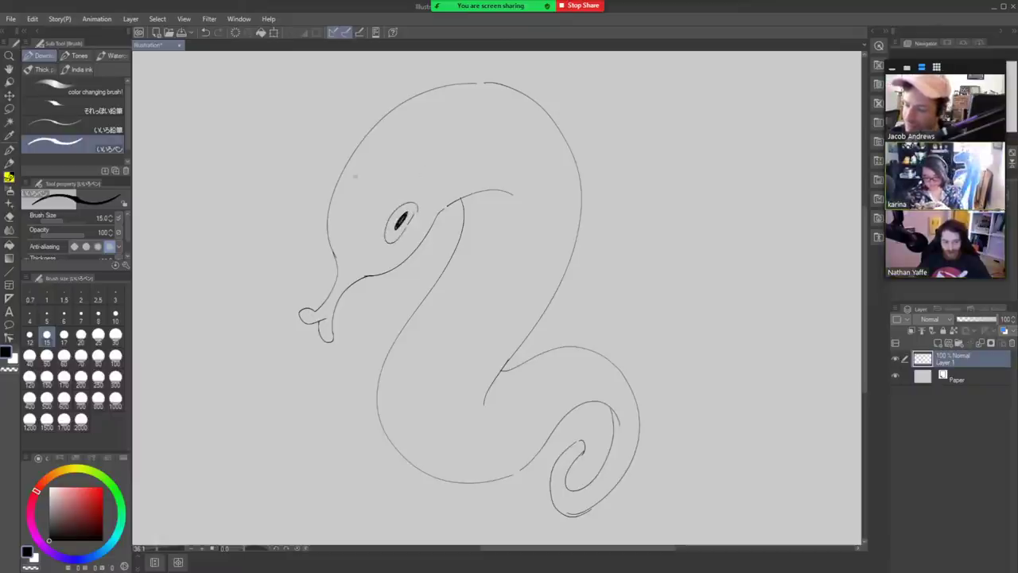
mouse_move(363, 159)
left_mouse_down()
mouse_move(350, 202)
mouse_move(371, 159)
mouse_move(369, 179)
mouse_move(355, 179)
left_mouse_up()
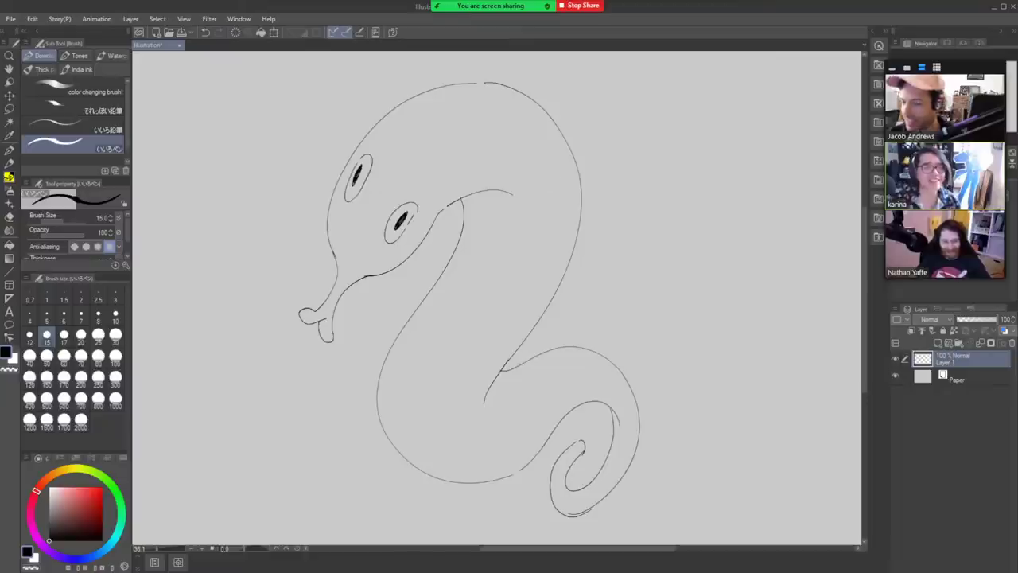
Scale the whole seahorse drawing down to leave room above the head.
left_click_drag(419, 127, 393, 67)
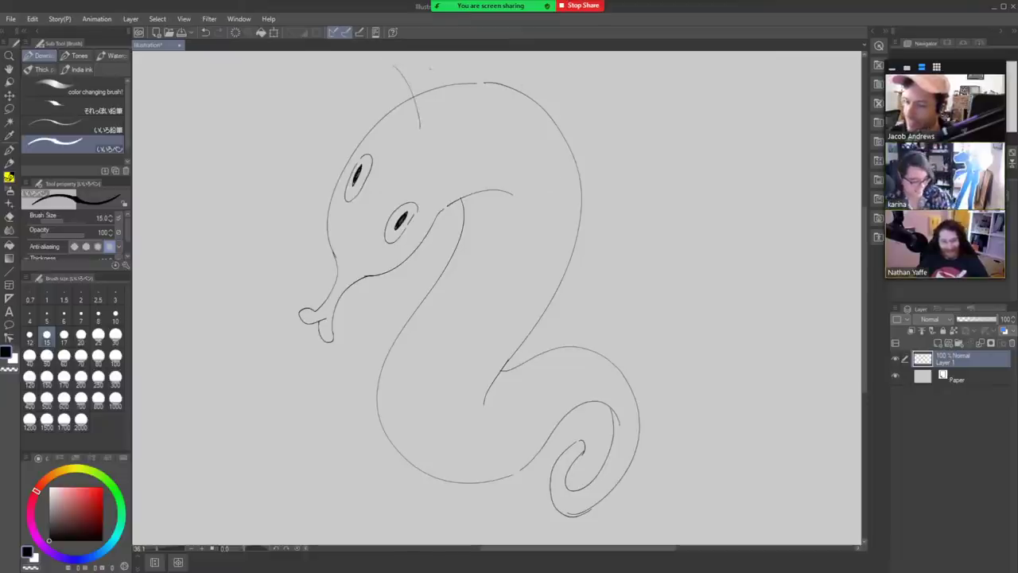
key("ctrl+z")
key("ctrl+t")
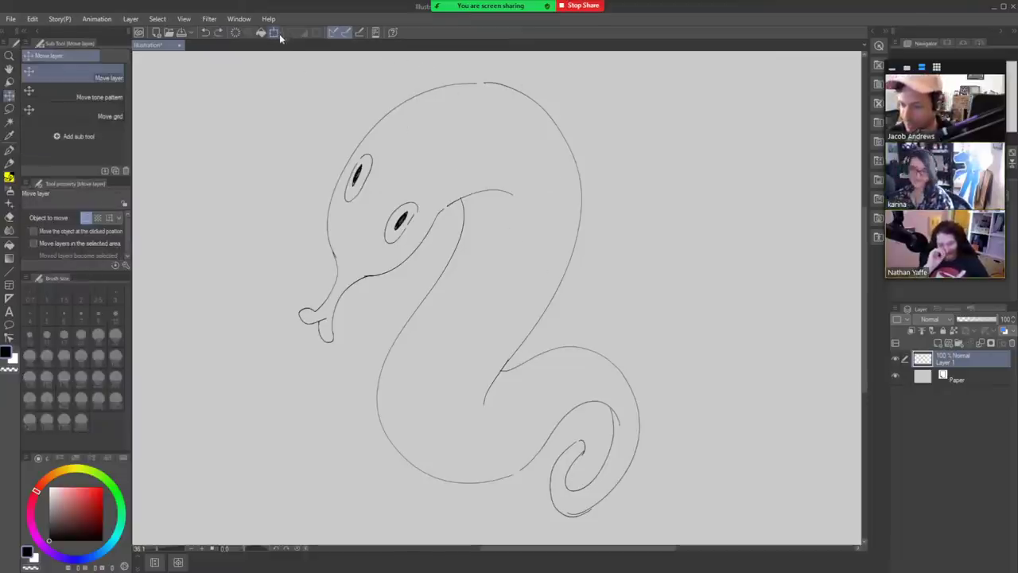
mouse_move(638, 299)
left_mouse_down()
mouse_move(579, 300)
mouse_move(580, 331)
left_mouse_up()
left_click(450, 500)
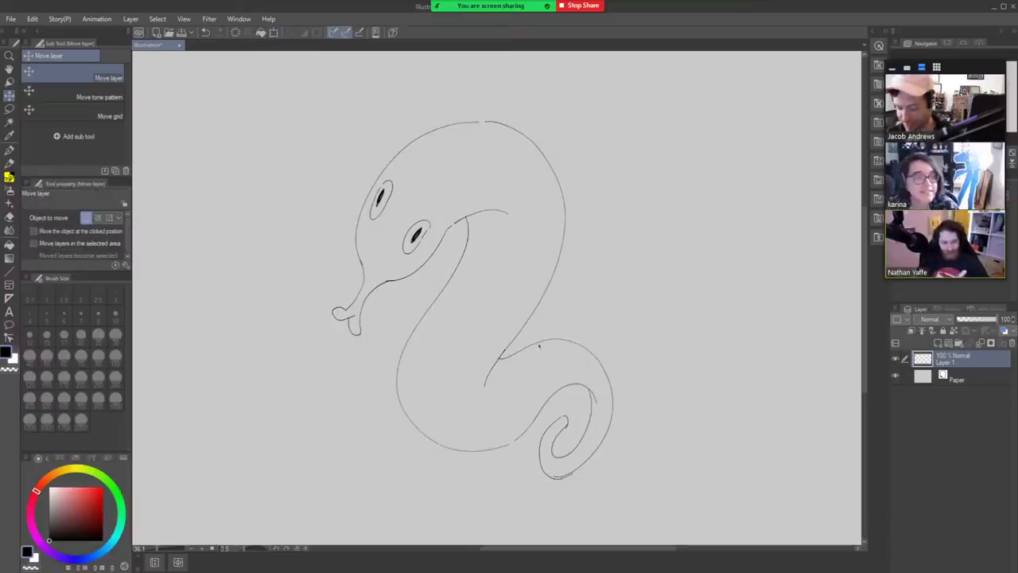
Draw a spiky, scalloped fin crest from the forehead over the head and down the upper back.
key("b")
mouse_move(422, 165)
left_mouse_down()
mouse_move(422, 131)
mouse_move(385, 97)
mouse_move(470, 89)
mouse_move(496, 61)
mouse_move(597, 171)
mouse_move(602, 229)
mouse_move(561, 270)
left_mouse_up()
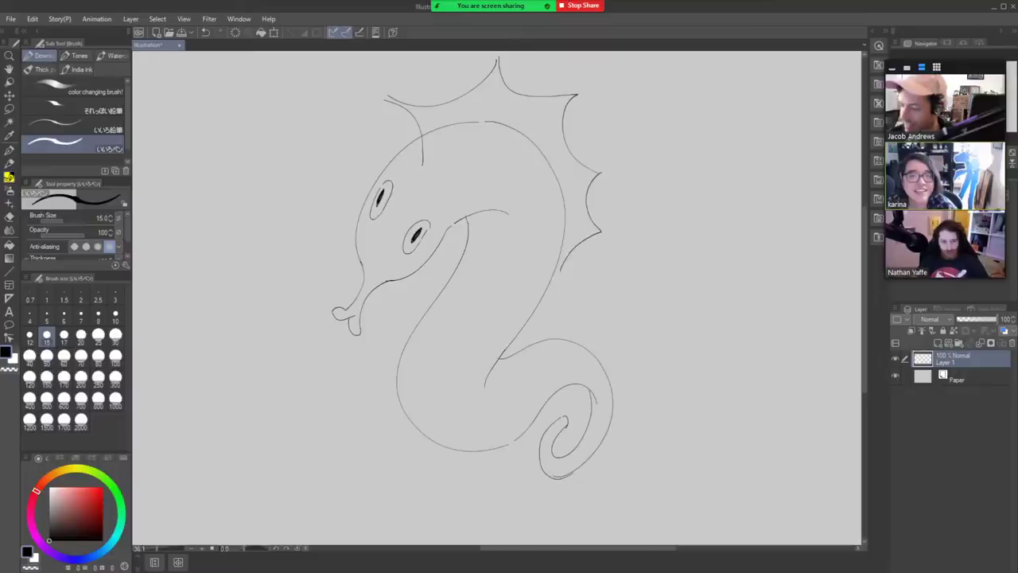
Close the front base of the head crest with a curved line and erase the old head outline inside it.
left_click_drag(423, 164, 498, 121)
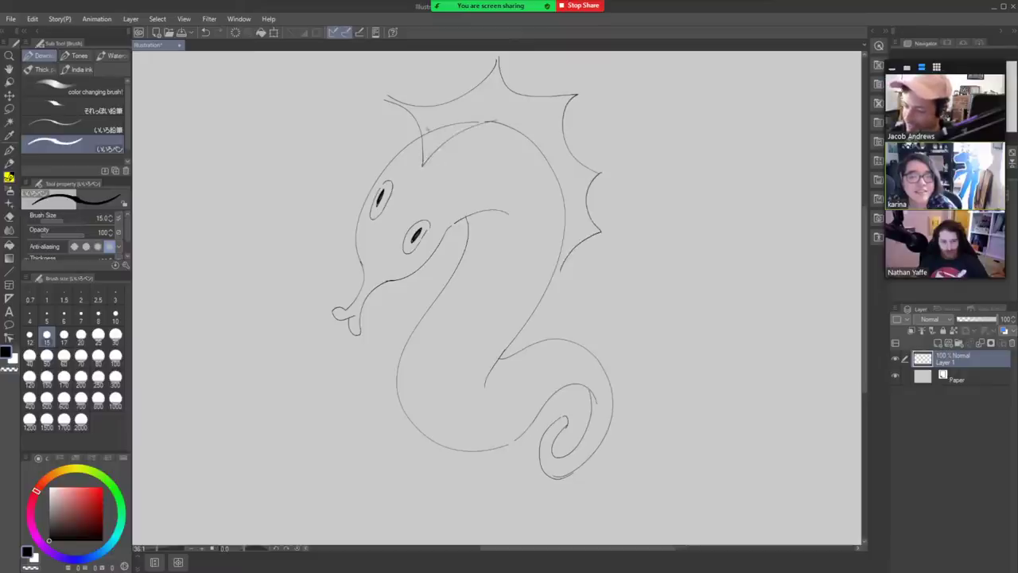
key("e")
left_click_drag(423, 135, 463, 123)
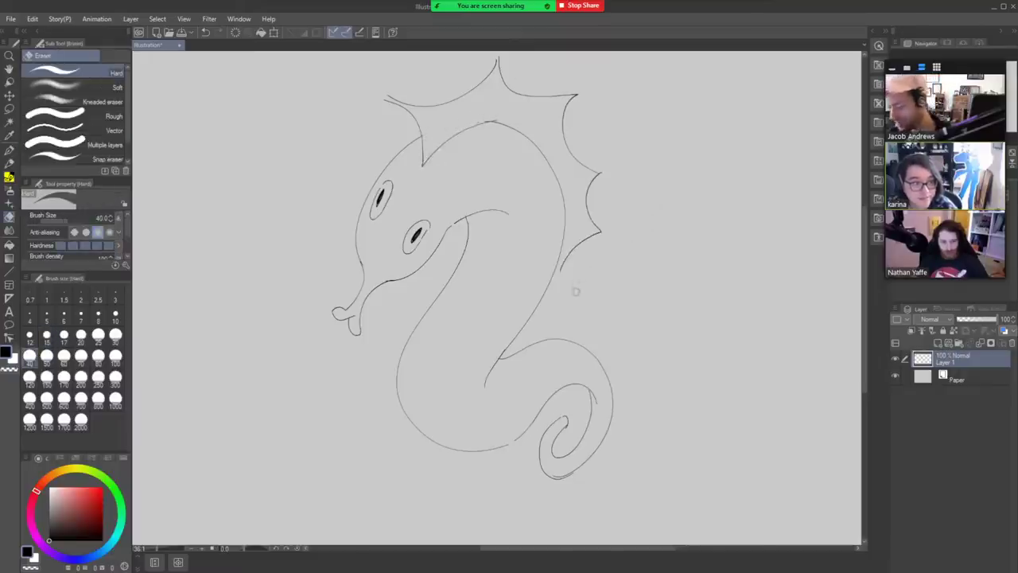
Draw small spiky fins on the seahorse's lower back and chest, and erase the body line crossing the back fin.
key("b")
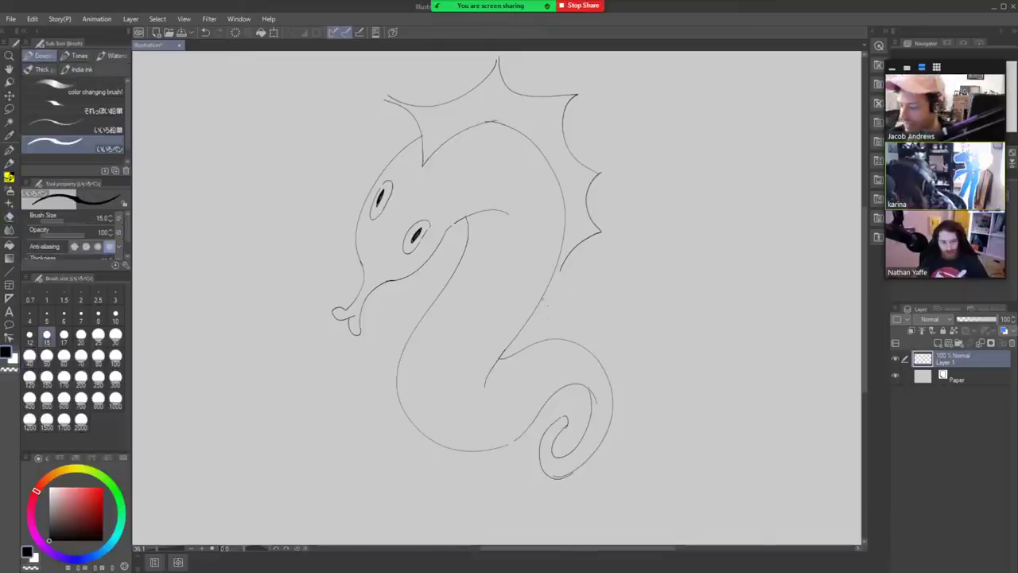
mouse_move(528, 302)
left_mouse_down()
mouse_move(563, 317)
mouse_move(534, 340)
left_mouse_up()
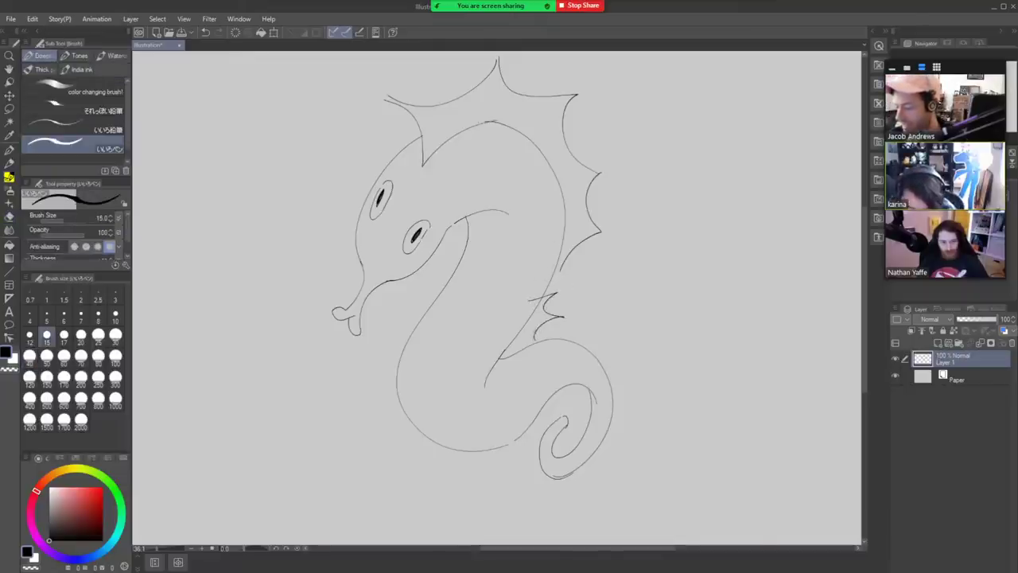
key("ctrl+z")
mouse_move(532, 291)
left_mouse_down()
mouse_move(547, 308)
mouse_move(534, 332)
mouse_move(532, 286)
mouse_move(534, 333)
left_mouse_up()
key("ctrl+z")
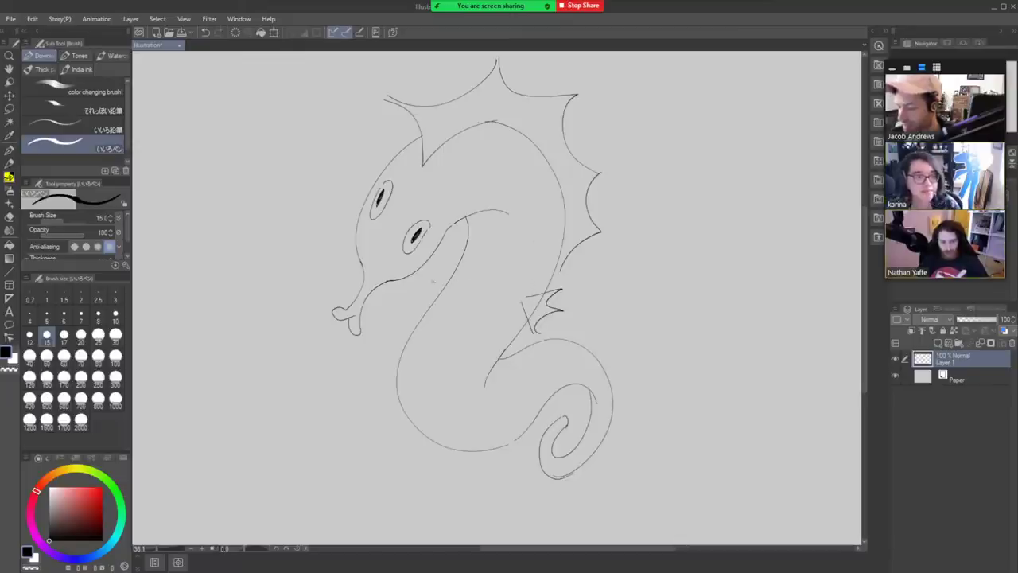
left_click_drag(454, 262, 417, 289)
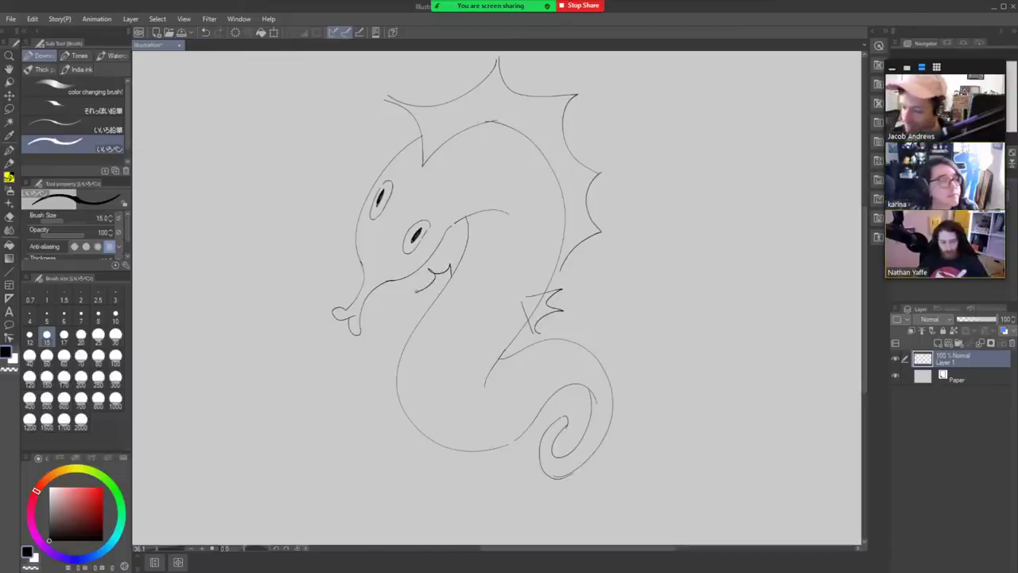
key("e")
left_click_drag(533, 320, 543, 295)
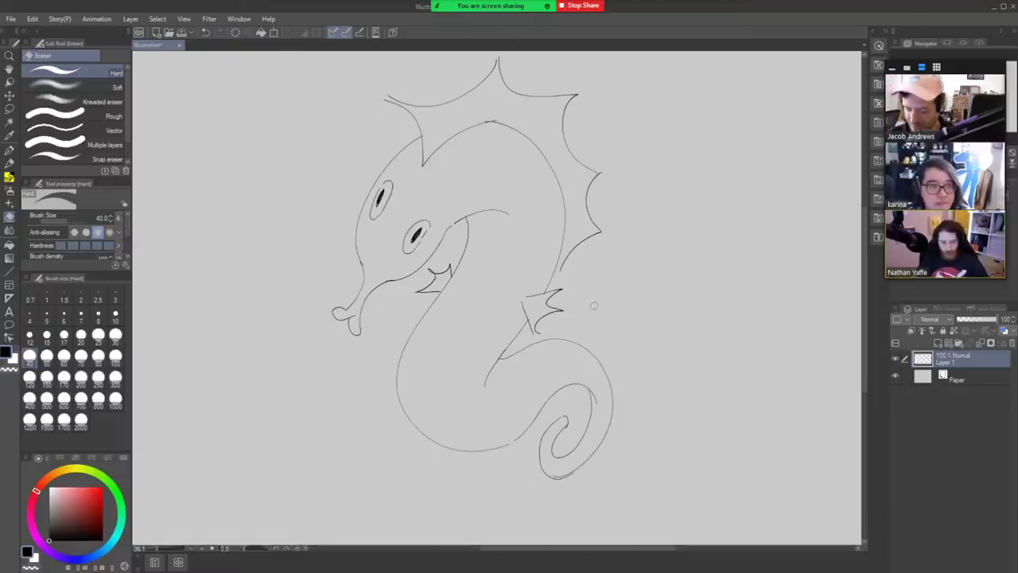
Draw three small hearts floating down and away from the seahorse's lips.
key("b")
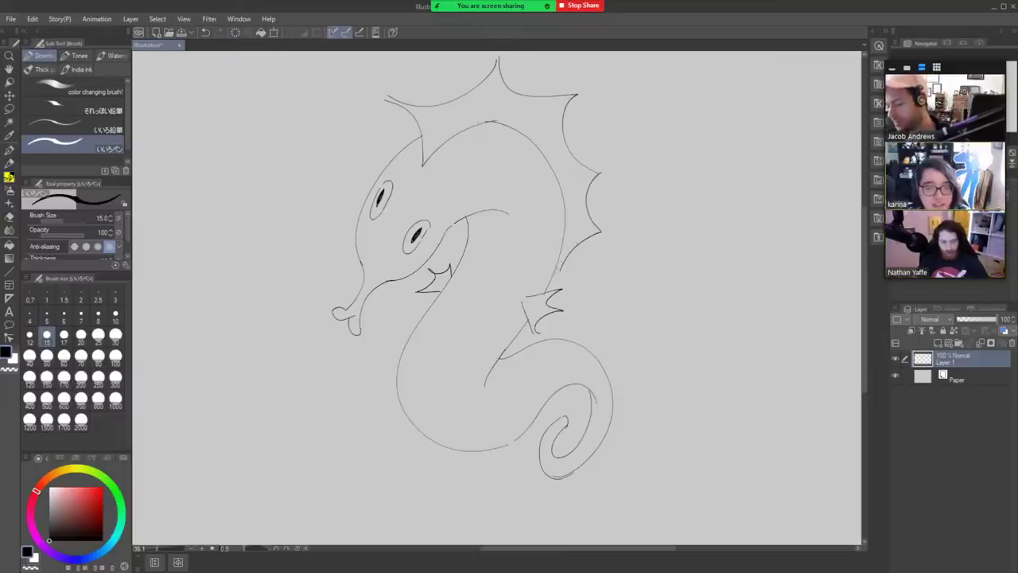
mouse_move(332, 334)
left_mouse_down()
mouse_move(316, 337)
mouse_move(324, 366)
mouse_move(322, 353)
left_mouse_up()
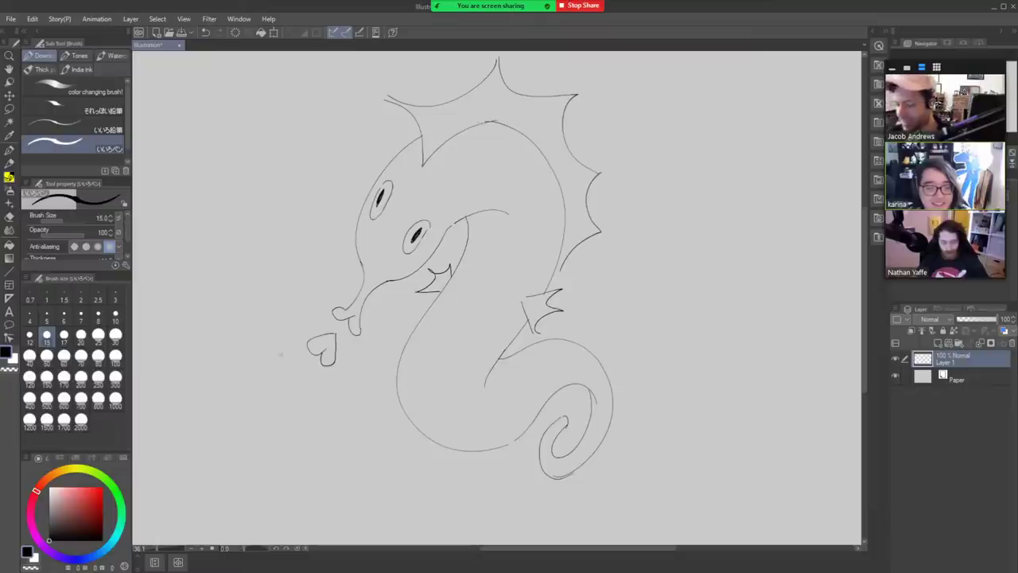
mouse_move(277, 358)
left_mouse_down()
mouse_move(264, 365)
mouse_move(269, 377)
mouse_move(282, 360)
left_mouse_up()
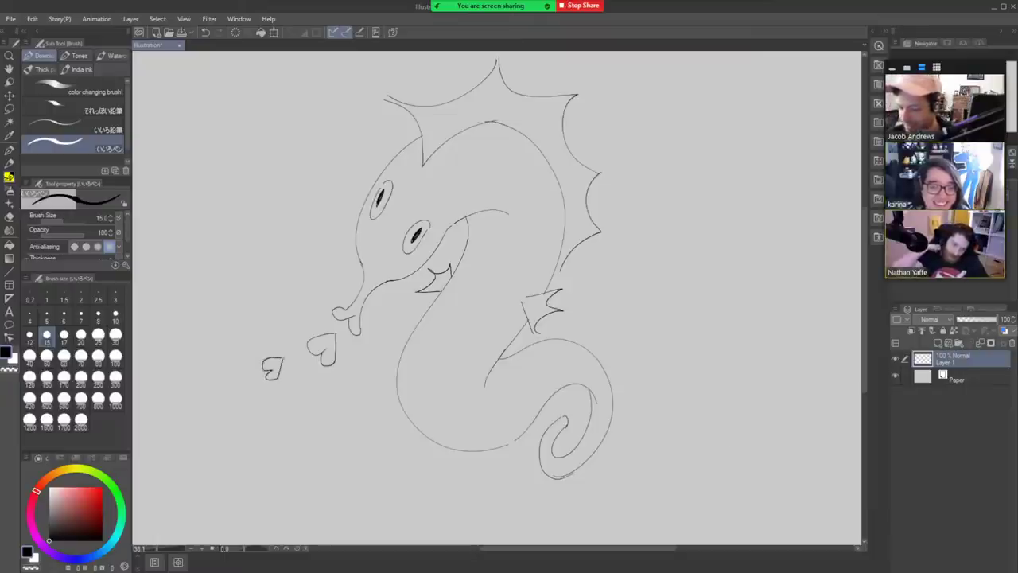
mouse_move(292, 403)
left_mouse_down()
mouse_move(288, 426)
mouse_move(298, 429)
mouse_move(300, 400)
left_mouse_up()
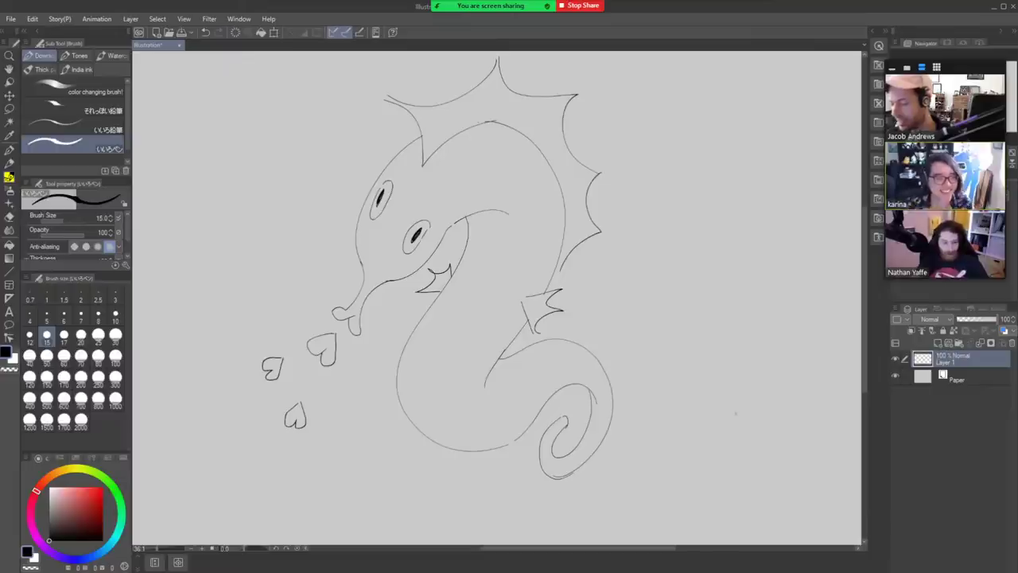
Draw round bubbles of different sizes around the seahorse, two in front of its head and three behind its back.
left_click_drag(249, 230, 271, 213)
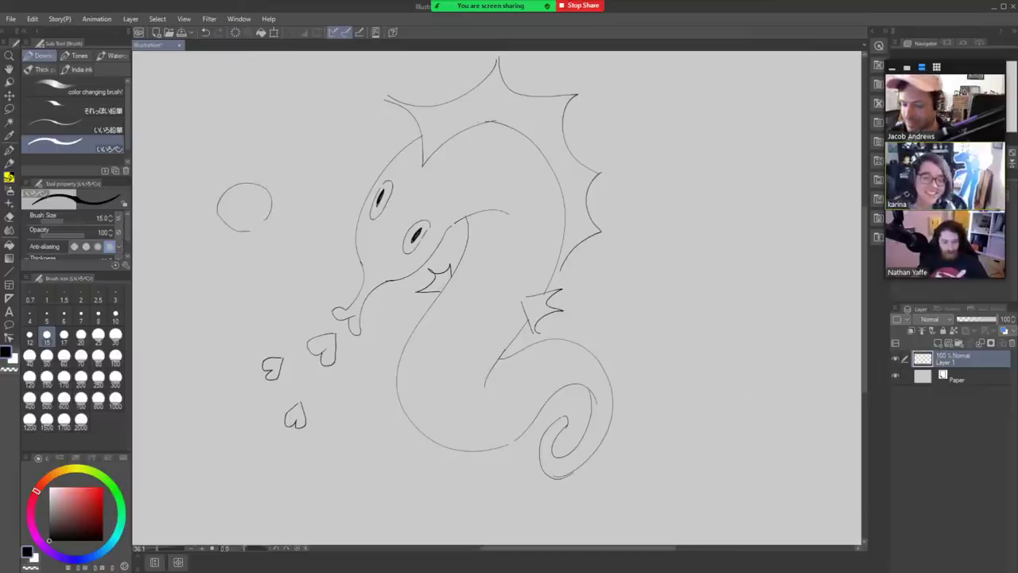
left_click_drag(287, 169, 293, 158)
mouse_move(668, 318)
left_mouse_down()
mouse_move(646, 308)
mouse_move(686, 319)
left_mouse_up()
mouse_move(722, 269)
left_mouse_down()
mouse_move(711, 260)
mouse_move(728, 264)
left_mouse_up()
left_click_drag(657, 184, 660, 187)
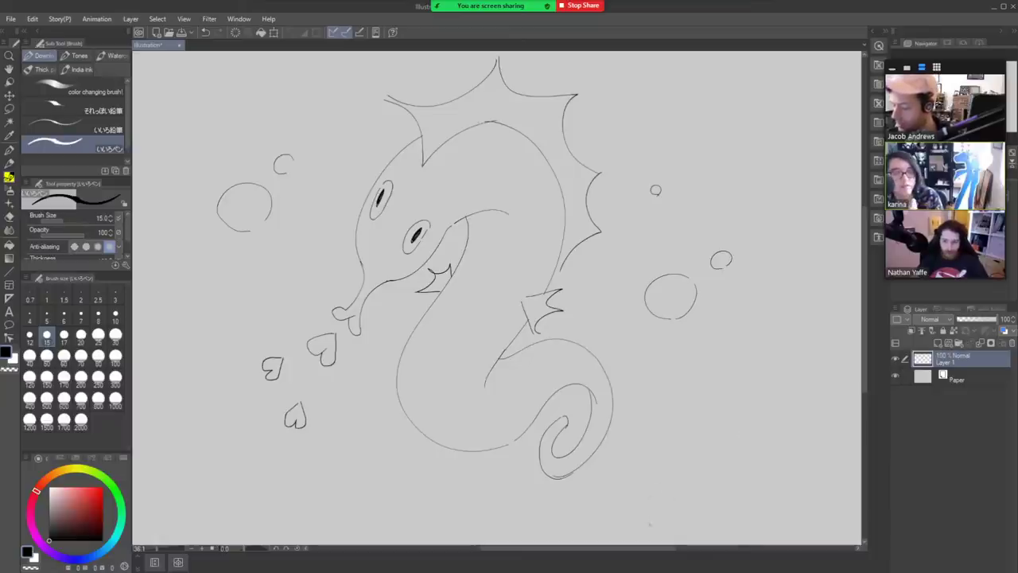
Draw a tall leafy seaweed strand behind the seahorse, rising from the bottom of the canvas to its upper-right corner.
left_click_drag(648, 527, 807, 209)
mouse_move(649, 506)
left_mouse_down()
mouse_move(665, 437)
mouse_move(668, 453)
mouse_move(684, 425)
mouse_move(691, 382)
mouse_move(705, 388)
mouse_move(731, 353)
mouse_move(726, 329)
mouse_move(749, 332)
mouse_move(771, 256)
mouse_move(783, 254)
mouse_move(804, 180)
left_mouse_up()
mouse_move(657, 524)
left_mouse_down()
mouse_move(797, 319)
mouse_move(821, 270)
mouse_move(810, 206)
left_mouse_up()
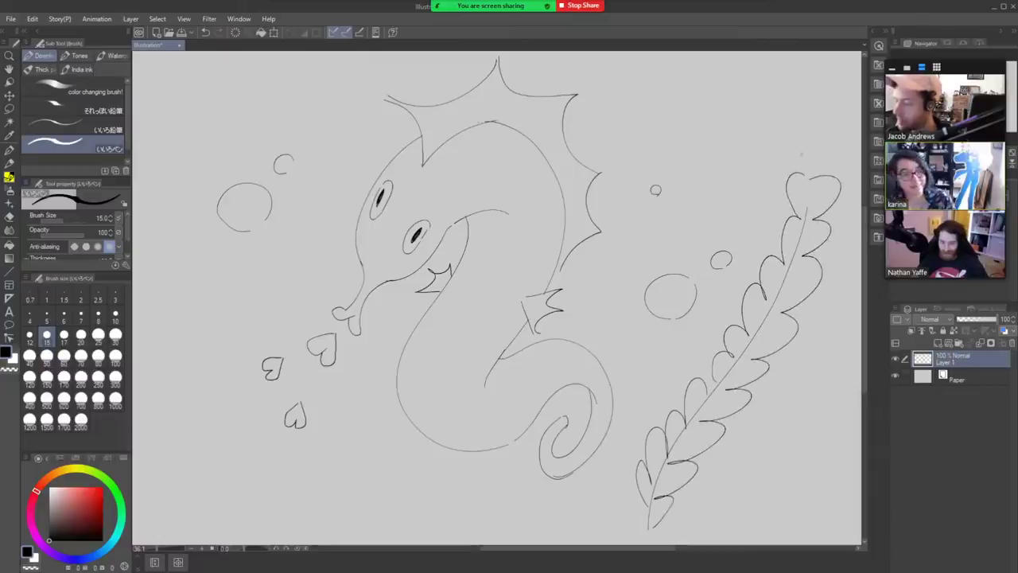
mouse_move(803, 170)
left_mouse_down()
mouse_move(785, 137)
mouse_move(795, 103)
mouse_move(787, 68)
mouse_move(831, 111)
mouse_move(827, 59)
mouse_move(814, 176)
left_mouse_up()
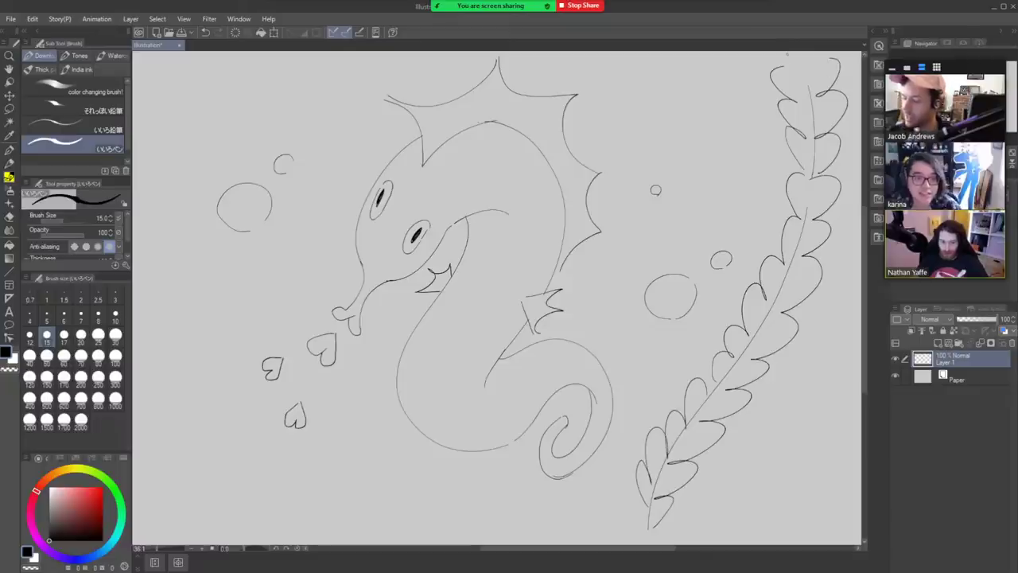
Draw leafy seaweed fronds in the lower-left and upper-left corners of the canvas, each with a central stem and rounded leaves.
left_click_drag(271, 533, 157, 329)
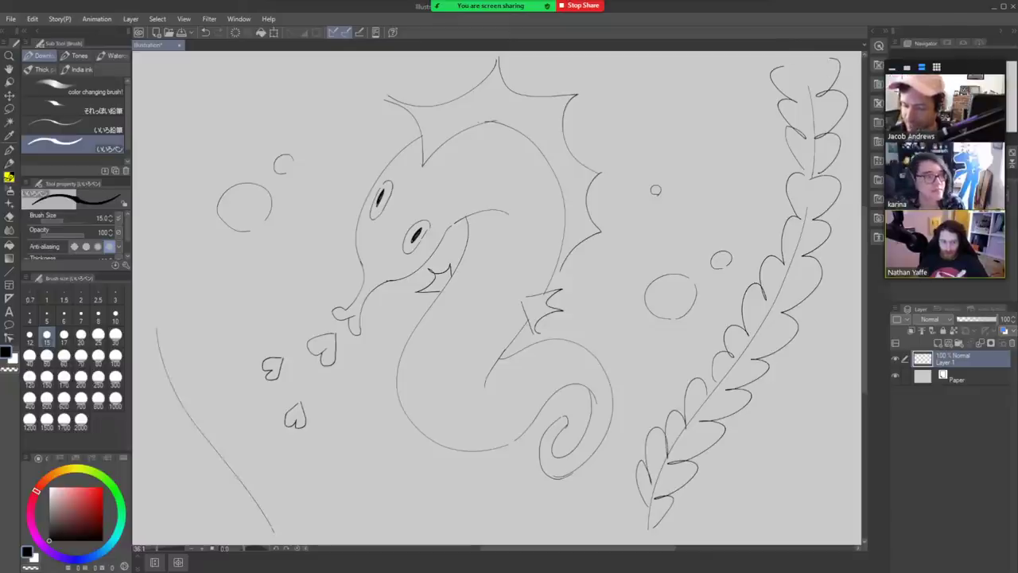
key("ctrl+z")
left_click_drag(298, 534, 142, 372)
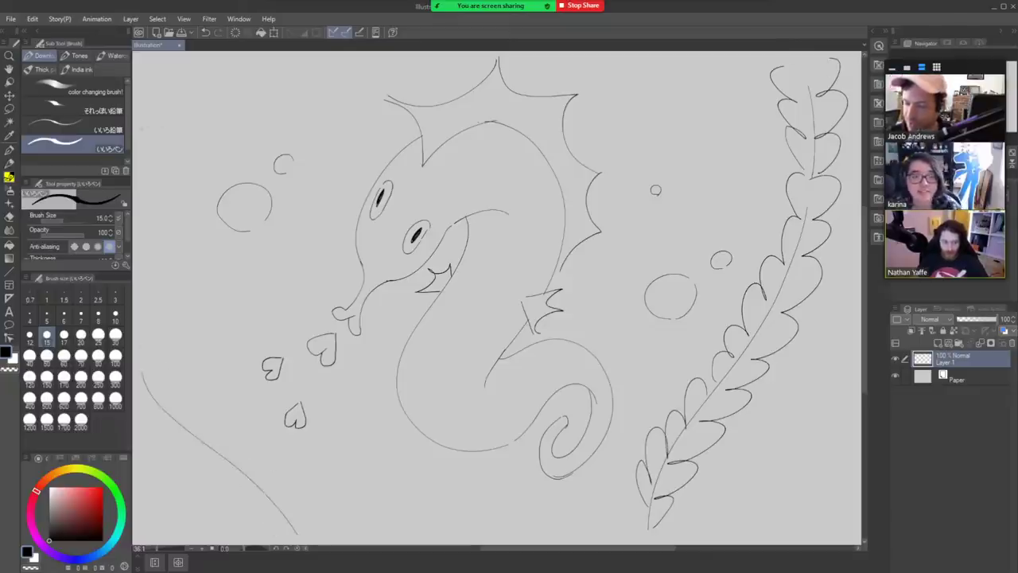
left_click_drag(158, 117, 266, 58)
mouse_move(313, 540)
left_mouse_down()
mouse_move(254, 443)
mouse_move(244, 469)
mouse_move(205, 409)
mouse_move(175, 414)
mouse_move(158, 359)
mouse_move(151, 382)
mouse_move(137, 342)
left_mouse_up()
mouse_move(280, 542)
left_mouse_down()
mouse_move(179, 475)
mouse_move(136, 421)
left_mouse_up()
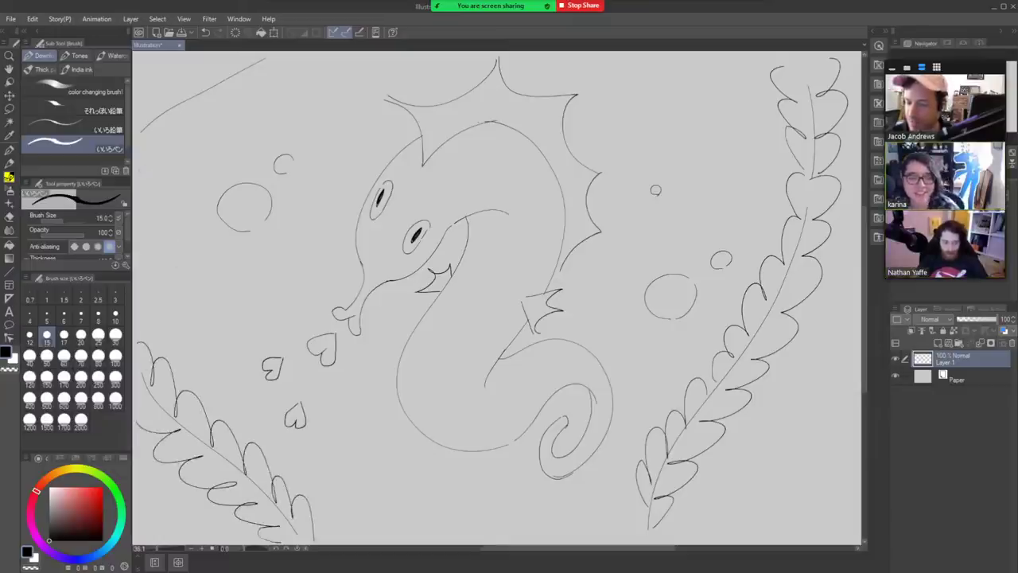
mouse_move(140, 165)
left_mouse_down()
mouse_move(165, 163)
mouse_move(151, 145)
mouse_move(210, 103)
mouse_move(267, 91)
mouse_move(262, 73)
mouse_move(335, 54)
left_mouse_up()
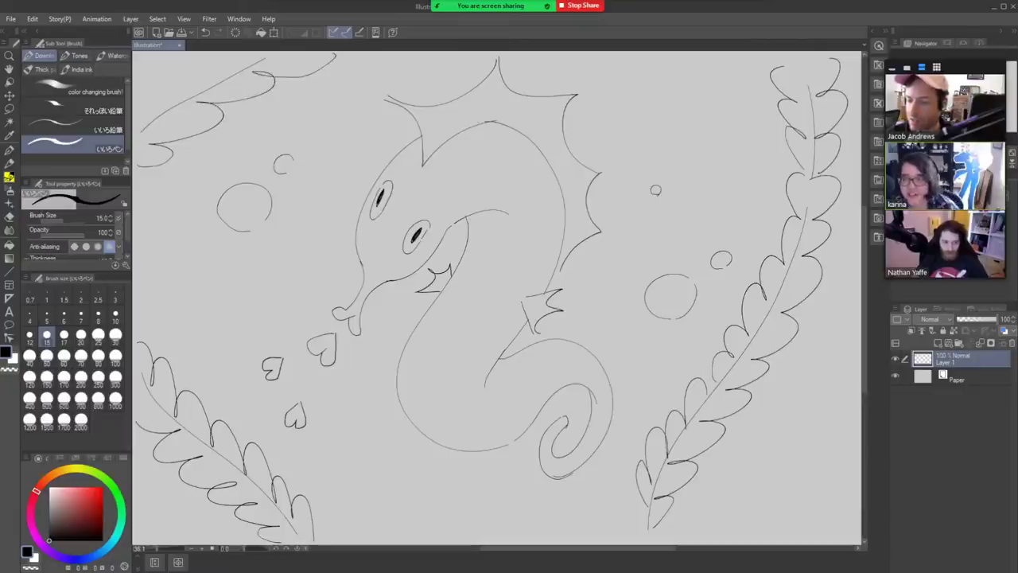
mouse_move(137, 100)
left_mouse_down()
mouse_move(169, 67)
mouse_move(202, 54)
left_mouse_up()
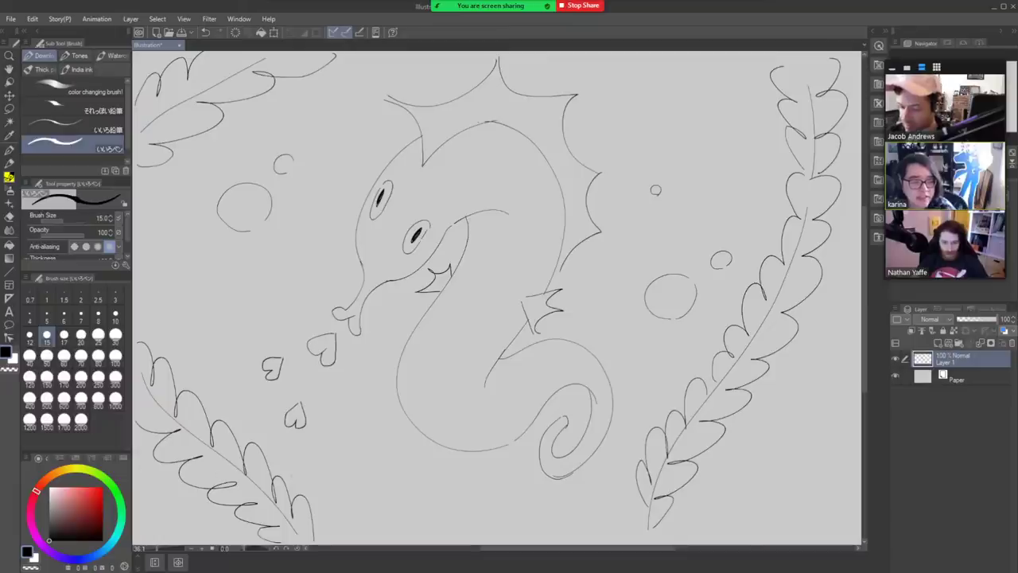
Draw a wavy sandy seabed line behind the seaweed along the bottom of the canvas and add short dashes as sand texture.
mouse_move(132, 475)
left_mouse_down()
mouse_move(177, 458)
mouse_move(112, 448)
mouse_move(183, 503)
left_mouse_up()
mouse_move(285, 484)
left_mouse_down()
mouse_move(353, 480)
mouse_move(483, 502)
mouse_move(562, 490)
mouse_move(626, 499)
mouse_move(615, 503)
mouse_move(623, 509)
mouse_move(728, 481)
mouse_move(855, 492)
left_mouse_up()
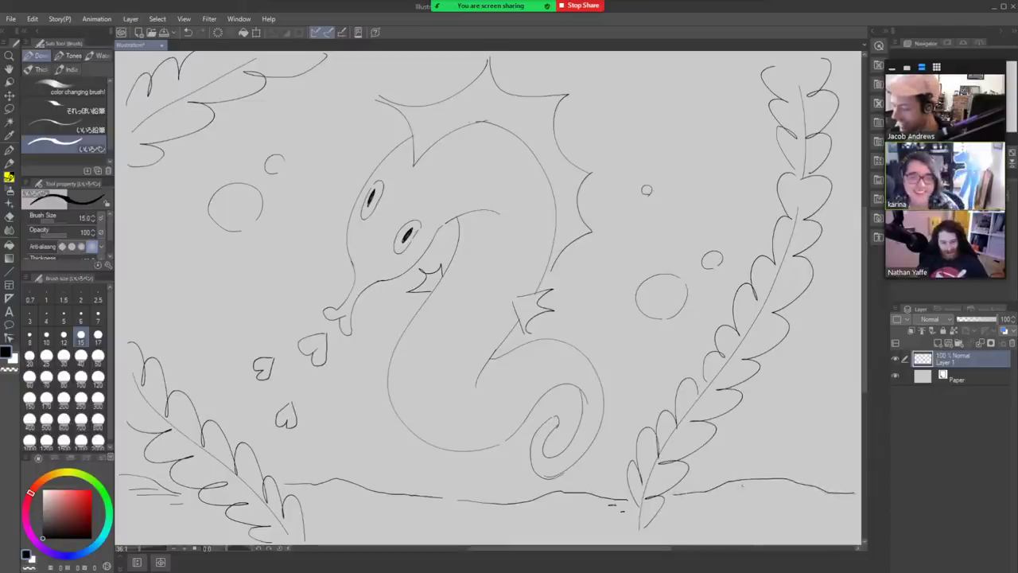
left_click_drag(730, 487, 771, 489)
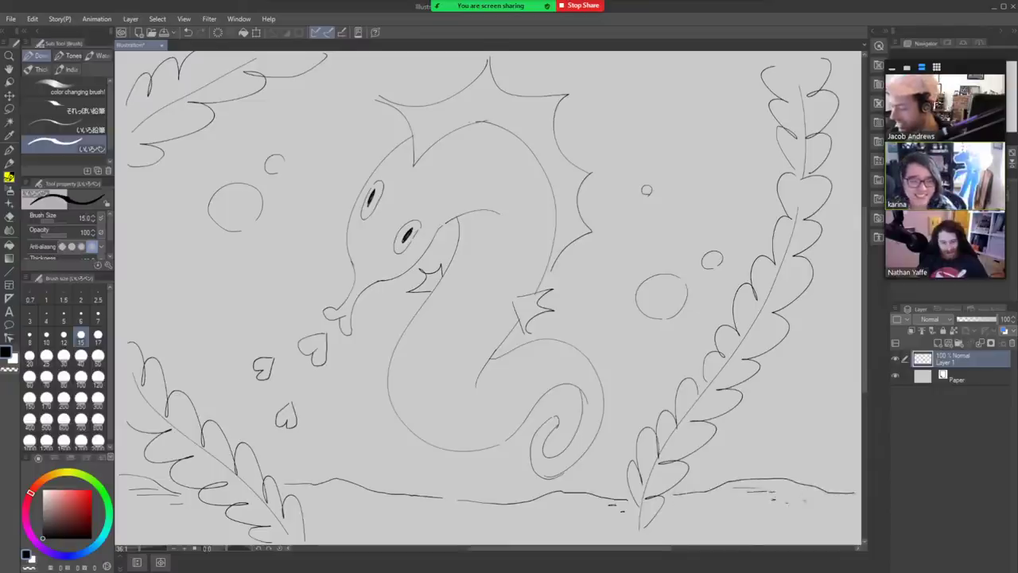
left_click_drag(333, 492, 340, 493)
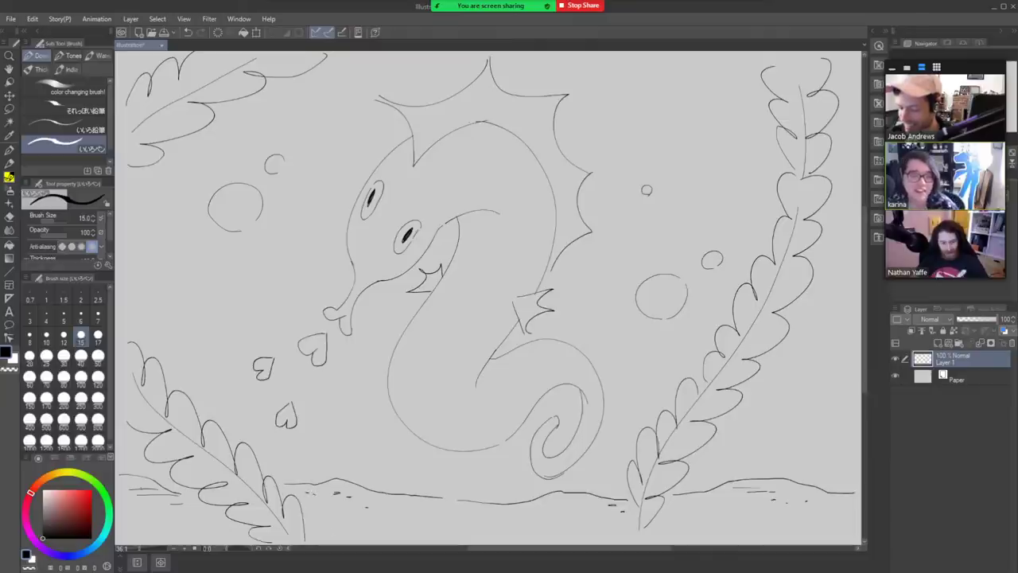
left_click_drag(559, 502, 569, 505)
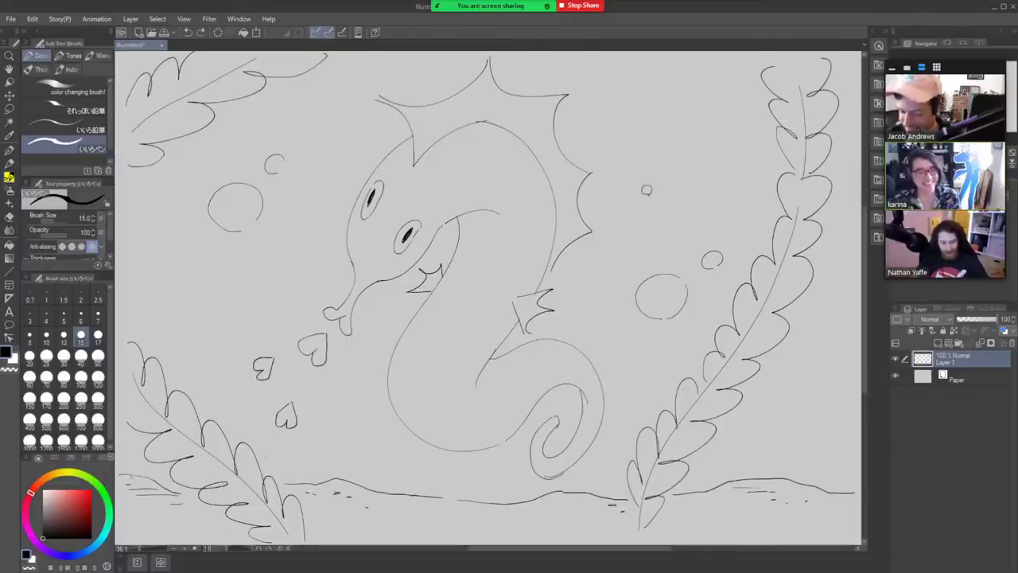
left_click_drag(125, 478, 131, 478)
left_click_drag(554, 502, 559, 502)
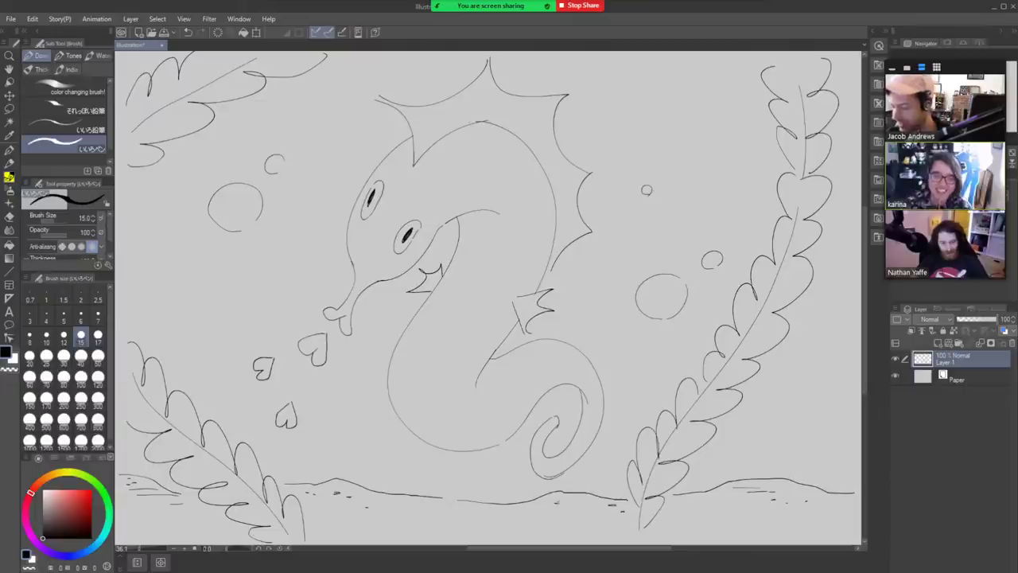
left_click_drag(735, 505, 746, 506)
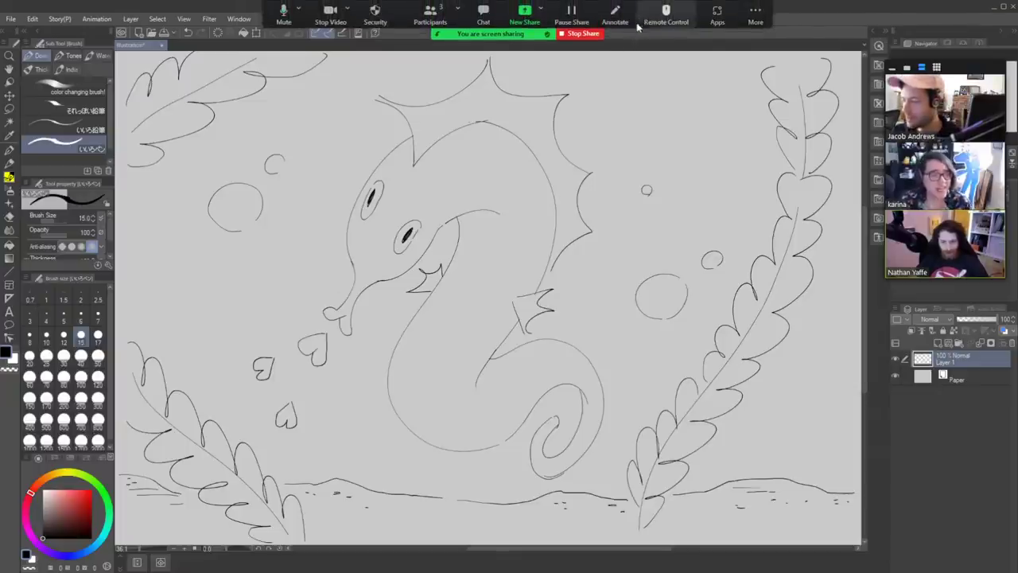
Stop sharing the screen in the Zoom meeting.
left_click(591, 35)
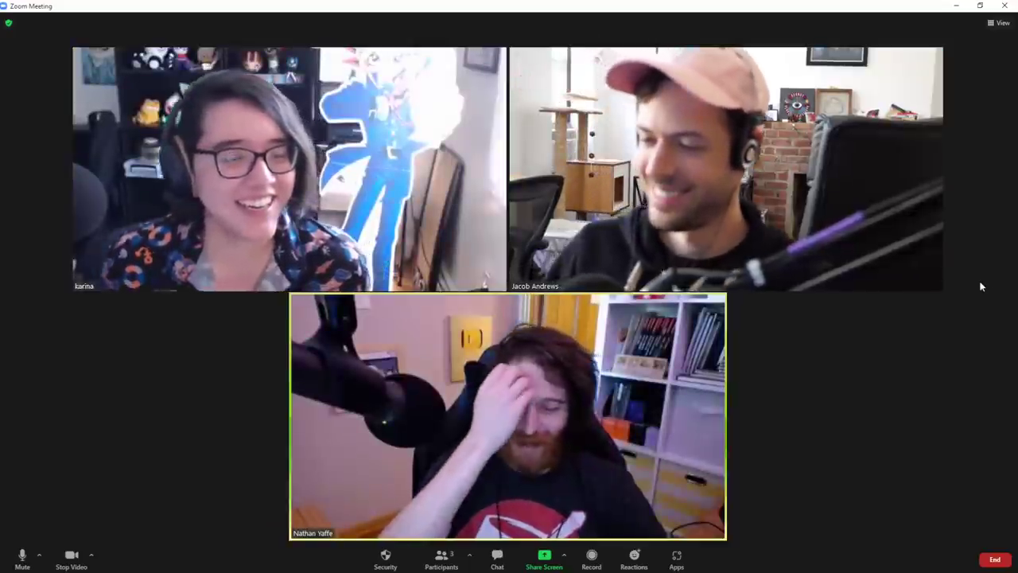
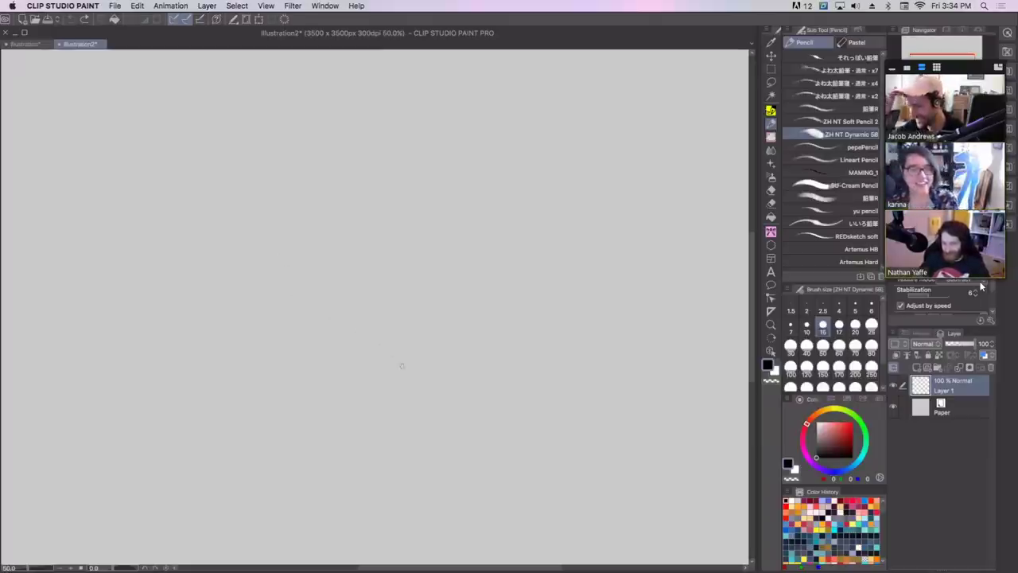
key("bracketleft")
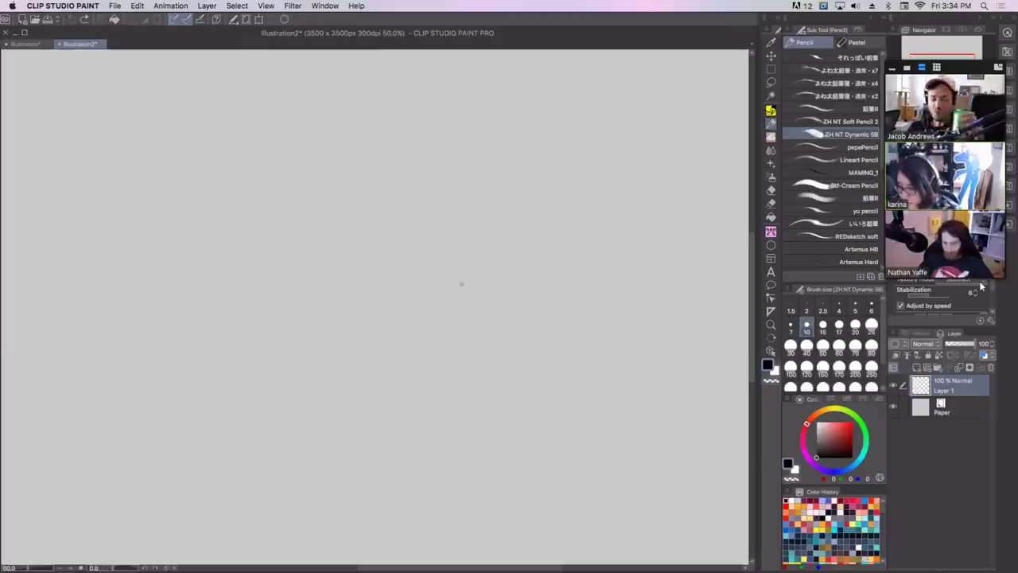
mouse_move(431, 221)
left_mouse_down()
mouse_move(469, 226)
mouse_move(455, 163)
left_mouse_up()
key("ctrl+z")
key("ctrl+z")
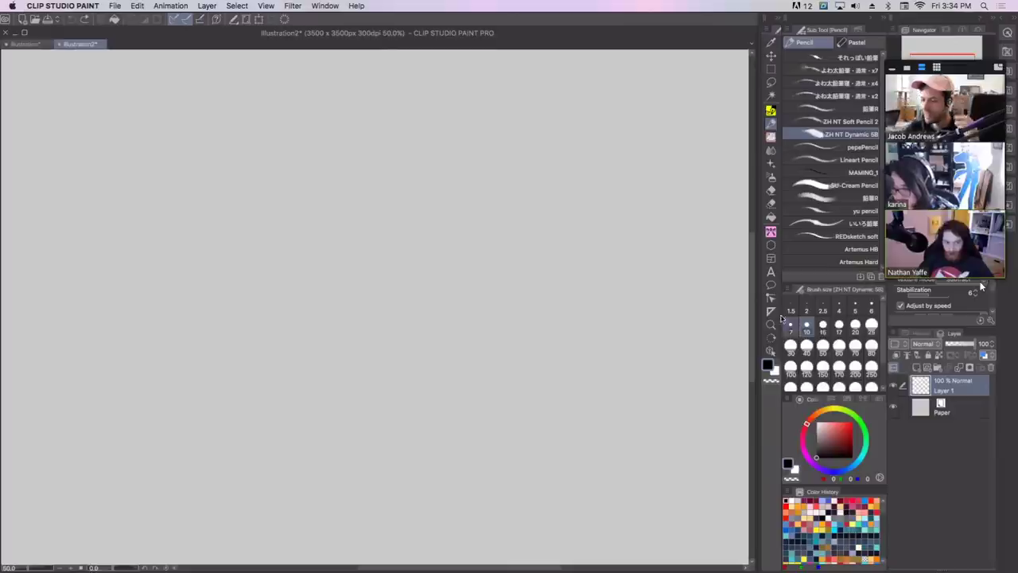
Set the pencil size to 7 and sketch a loose circle for the animal's head slightly above and right of the canvas centre.
left_click(790, 326)
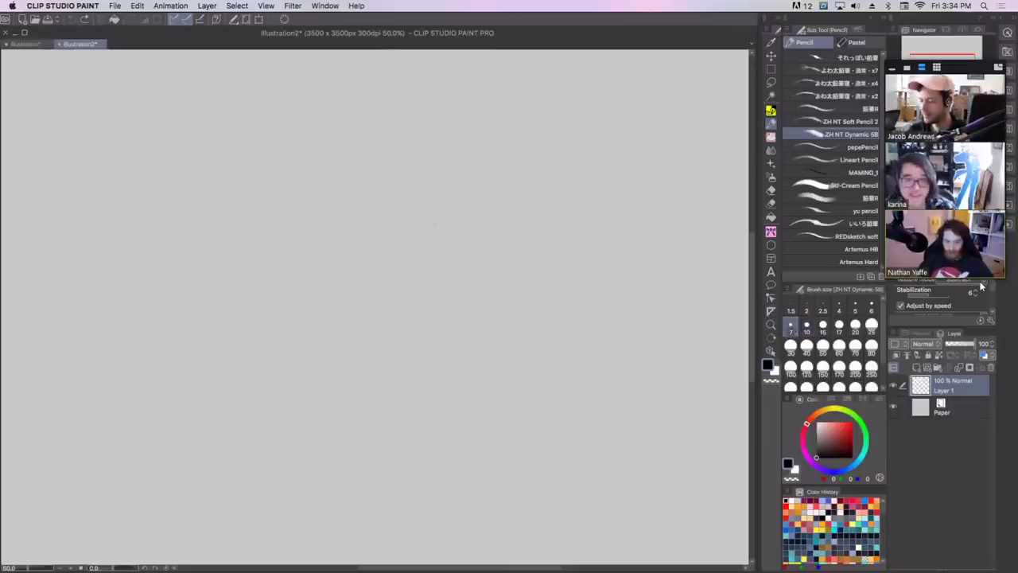
mouse_move(421, 259)
left_mouse_down()
mouse_move(433, 207)
mouse_move(502, 156)
mouse_move(541, 185)
left_mouse_up()
key("ctrl+z")
left_click_drag(435, 213, 431, 237)
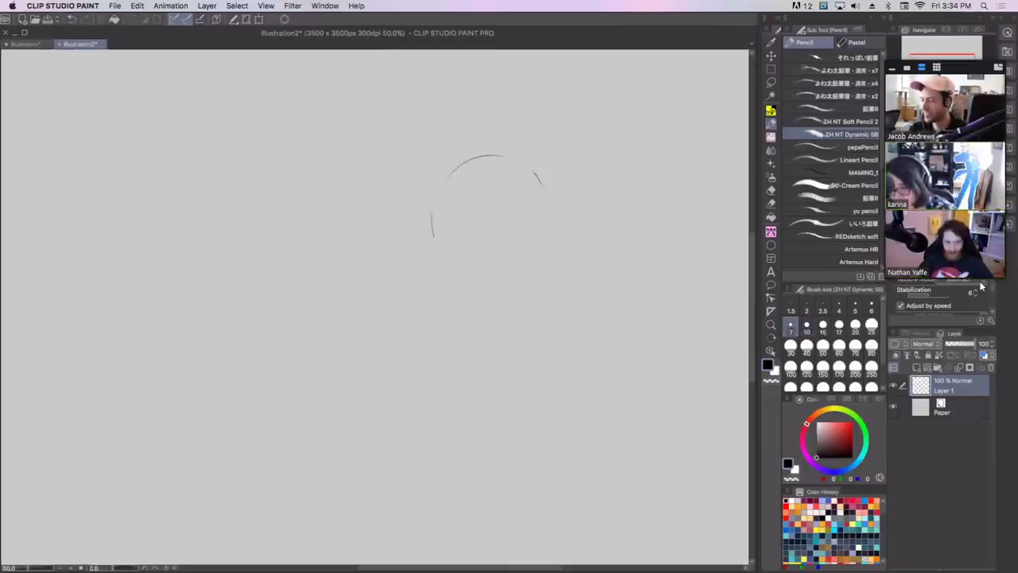
key("ctrl+z")
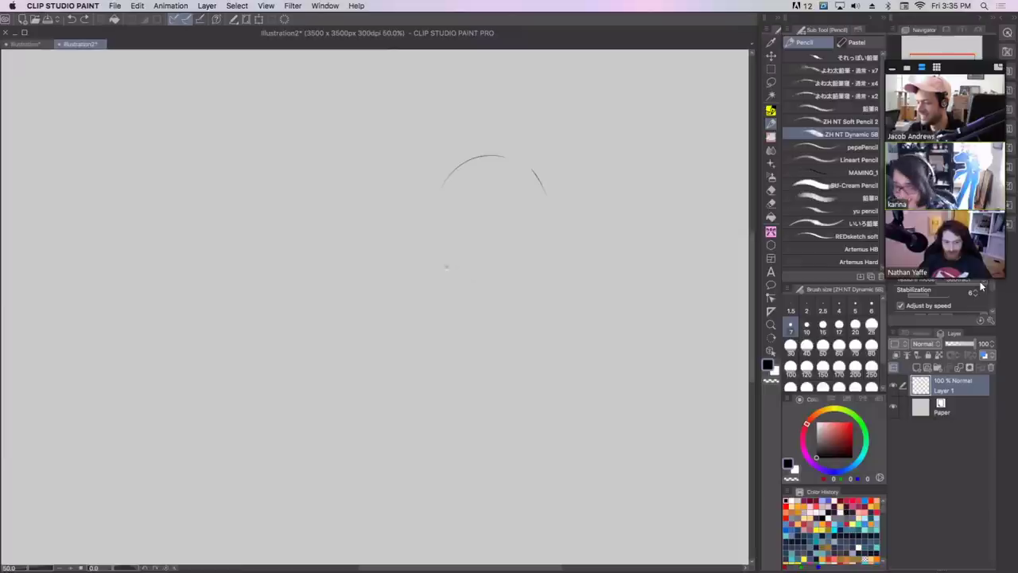
left_click_drag(435, 278, 461, 315)
key("super+z")
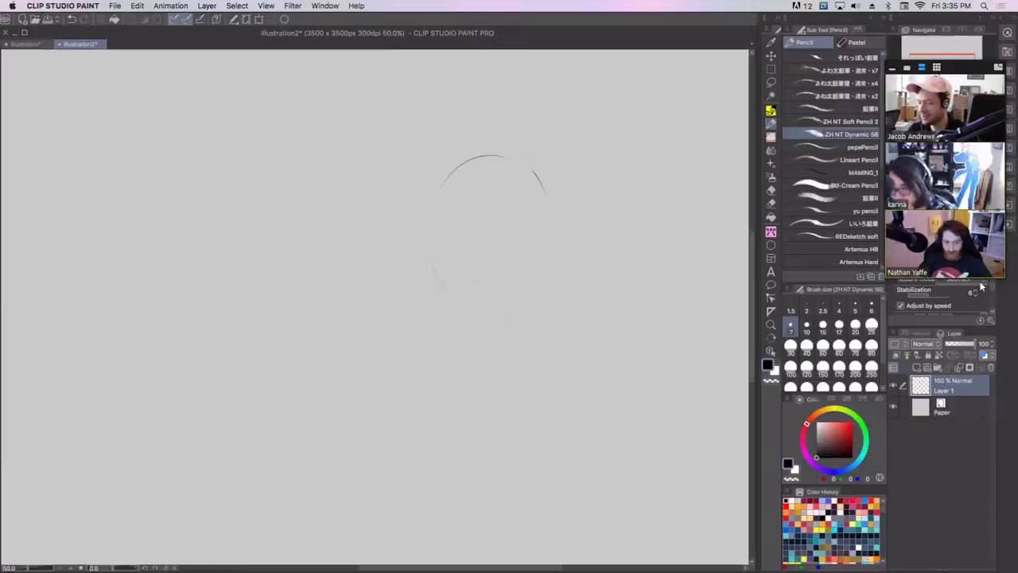
left_click_drag(534, 163, 575, 210)
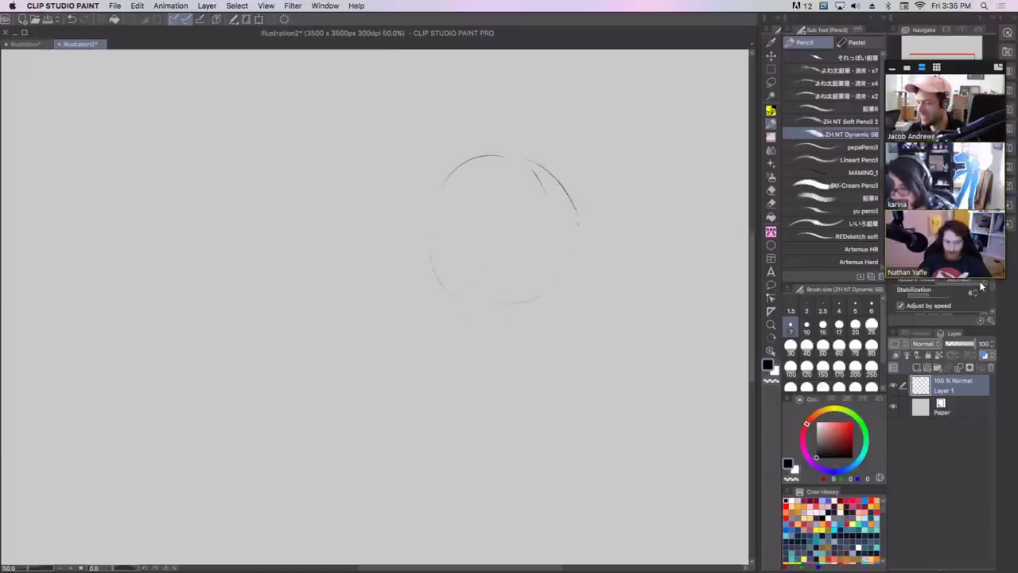
left_click_drag(575, 257, 552, 285)
left_click_drag(532, 169, 550, 202)
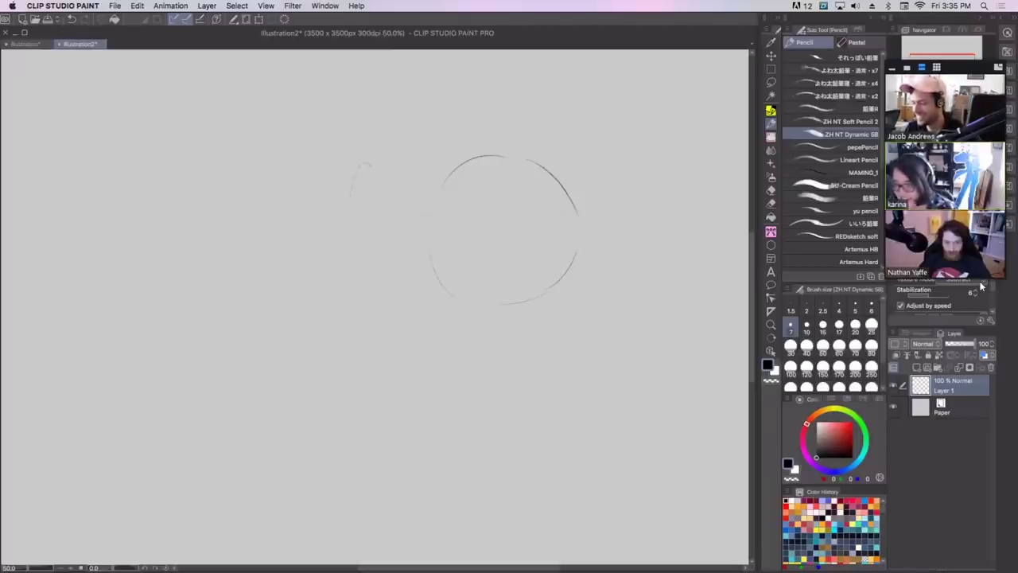
left_click_drag(350, 227, 348, 255)
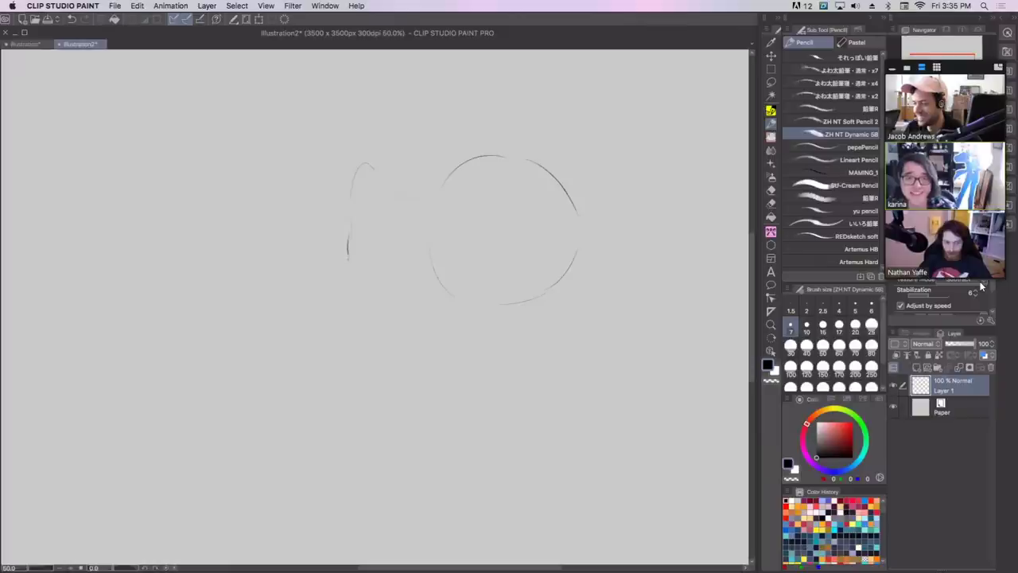
key("super+z")
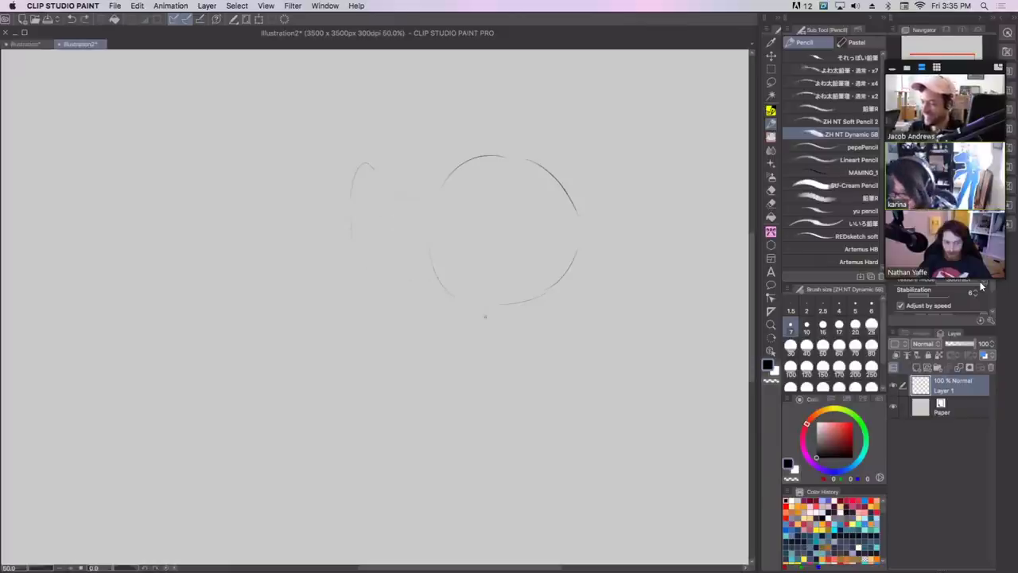
left_click_drag(533, 171, 541, 185)
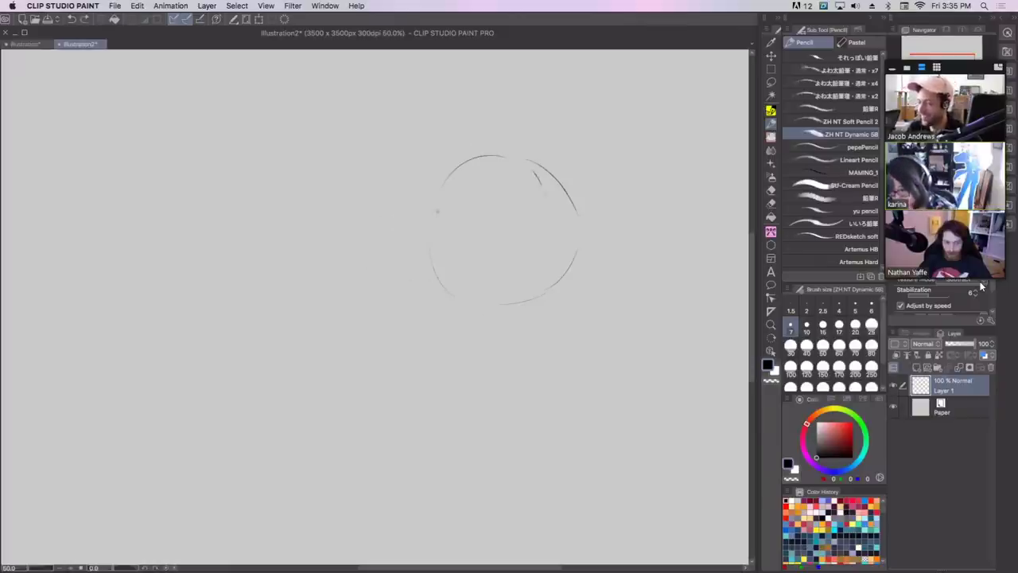
key("super+z")
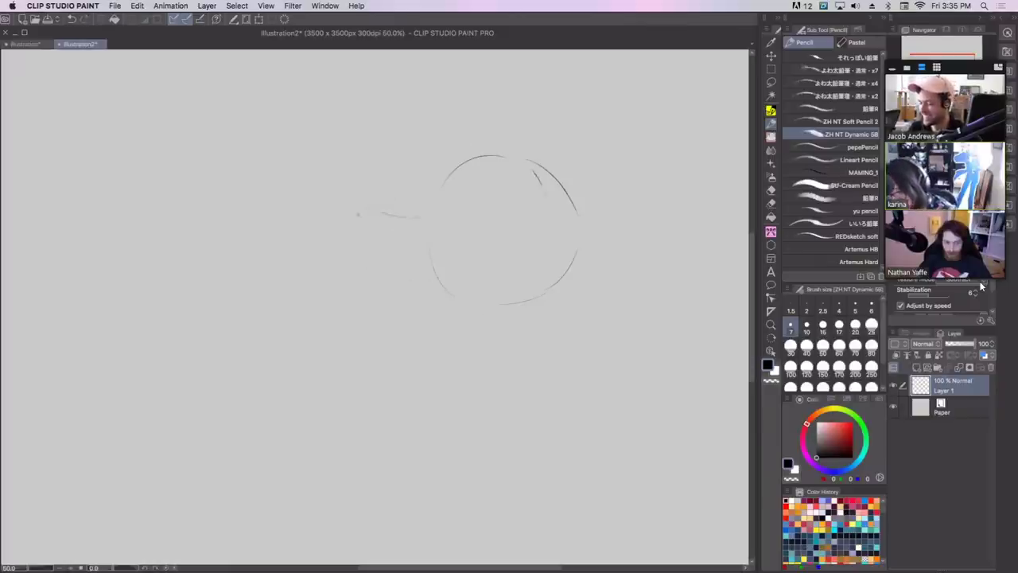
Sketch a boxy muzzle projecting from the left of the head circle, with a slanted front and a lower edge rising toward the tip.
mouse_move(355, 213)
left_mouse_down()
mouse_move(367, 267)
mouse_move(458, 305)
left_mouse_up()
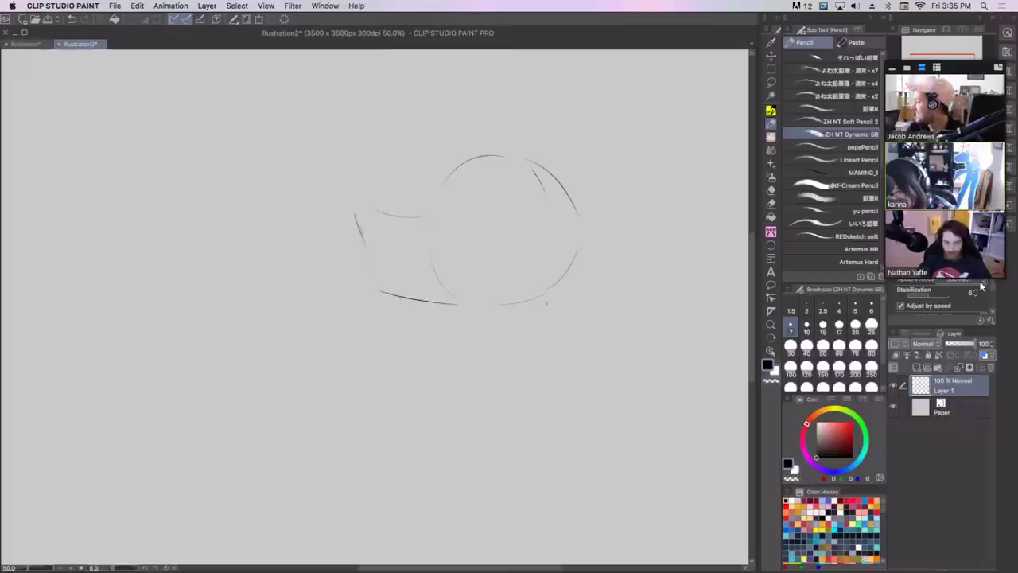
key("super+z")
left_click_drag(382, 284, 442, 295)
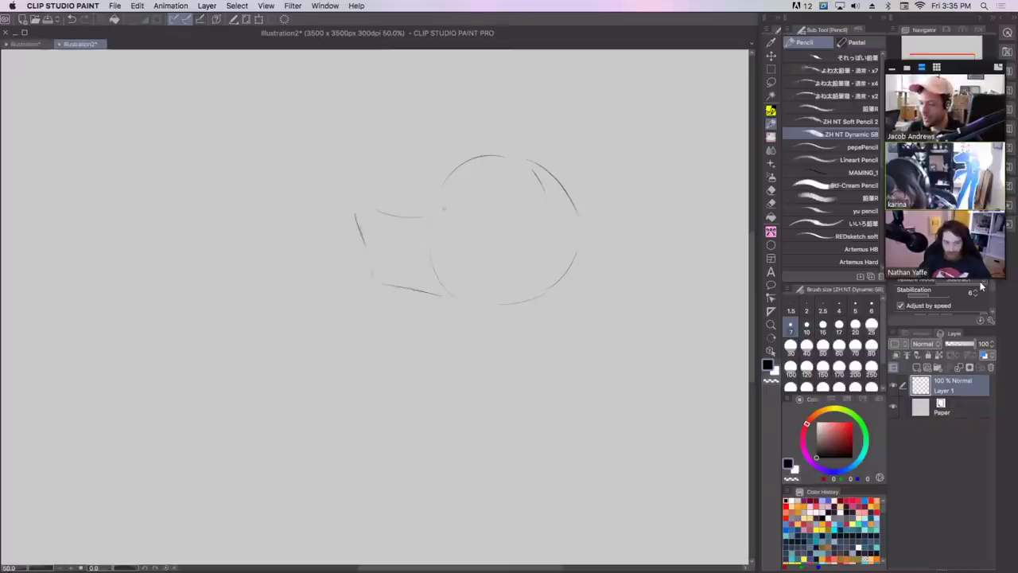
Sketch the brow and eye-socket curves and a slanted cheek line inside the head circle.
mouse_move(446, 205)
left_mouse_down()
mouse_move(499, 183)
mouse_move(497, 238)
left_mouse_up()
left_click_drag(431, 212, 458, 167)
left_click_drag(491, 257, 503, 278)
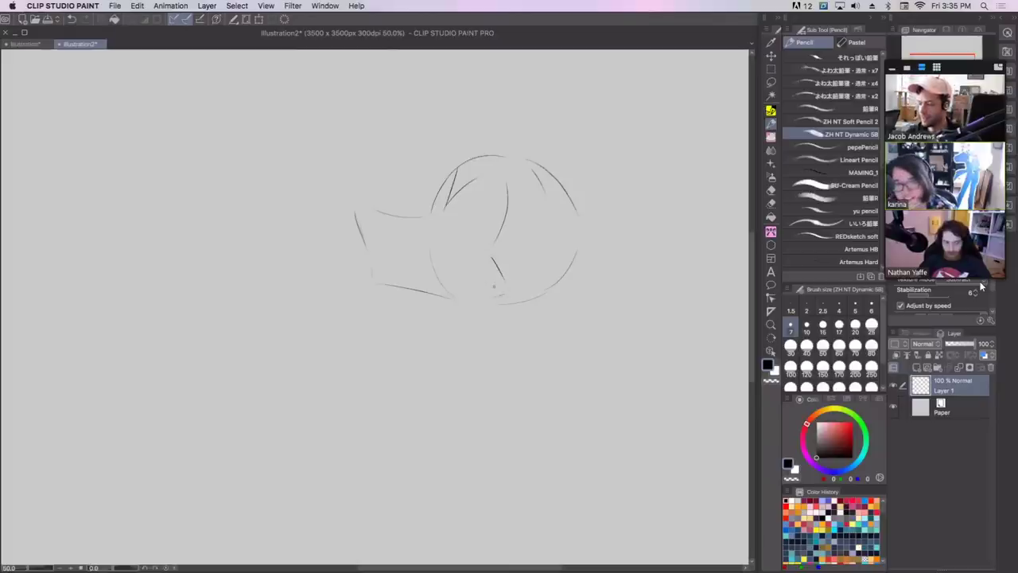
Refine the muzzle with a shorter front and a wavy upper lip, and erase the old construction lines in front of it.
mouse_move(364, 201)
left_mouse_down()
mouse_move(373, 263)
mouse_move(404, 279)
mouse_move(385, 265)
mouse_move(403, 280)
mouse_move(432, 256)
mouse_move(447, 284)
left_mouse_up()
key("super+z")
key("super+z")
key("super+z")
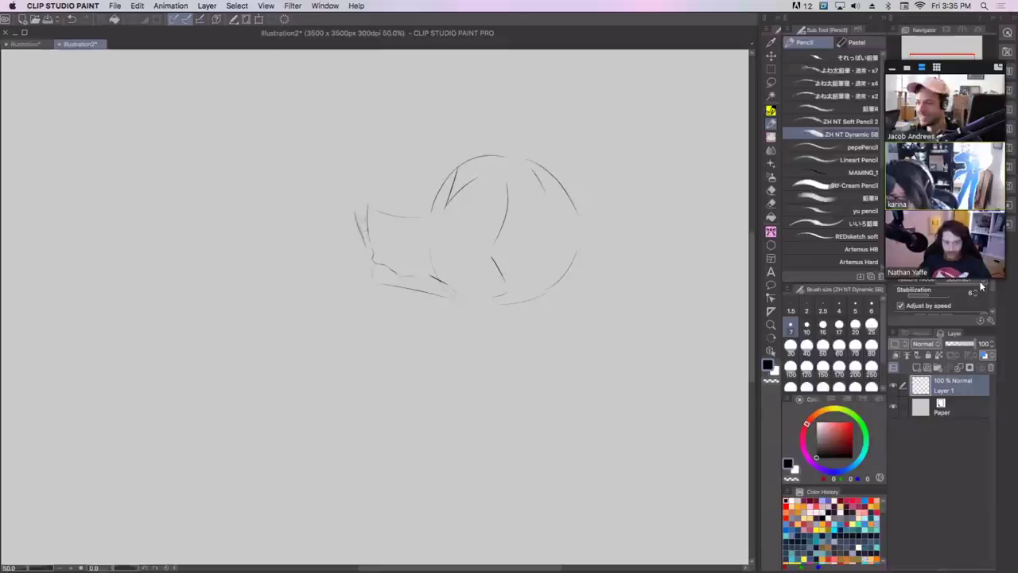
left_click_drag(355, 211, 365, 249)
left_click_drag(383, 284, 400, 287)
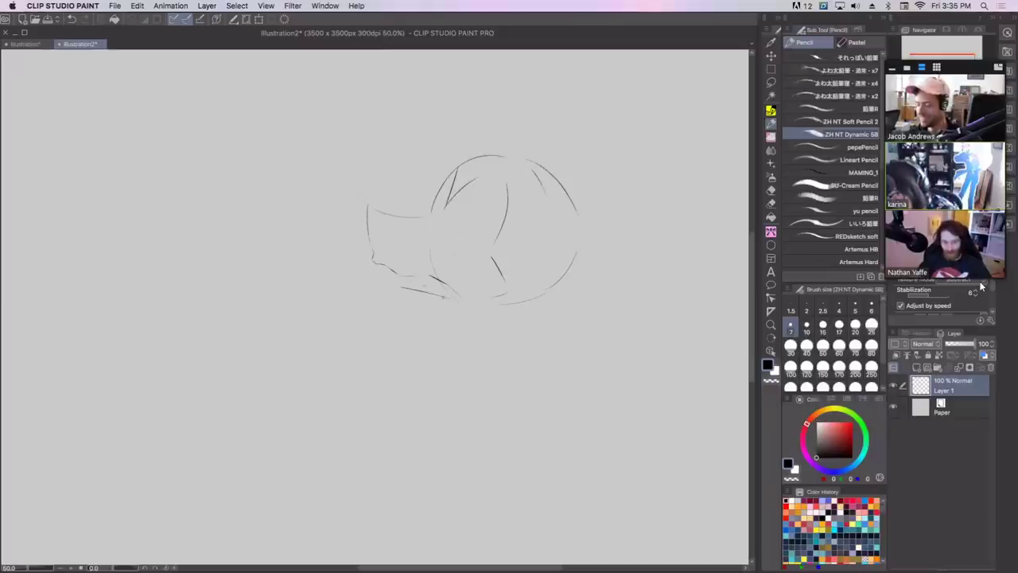
Rough in the eye and draw the back of the head with a pointed fur tuft behind the jaw.
mouse_move(460, 220)
left_mouse_down()
mouse_move(479, 196)
mouse_move(491, 217)
left_mouse_up()
key("super+z")
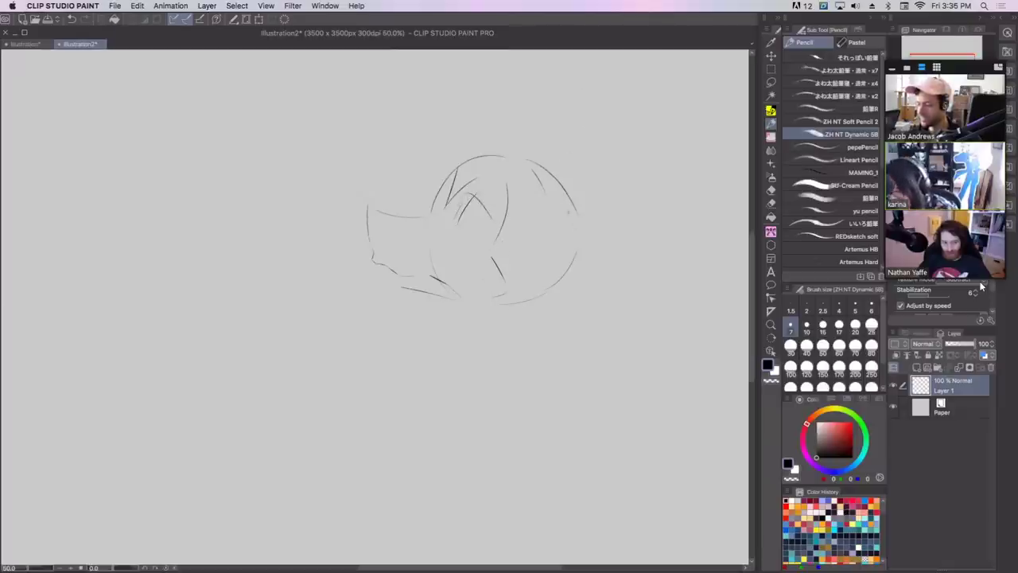
mouse_move(571, 217)
left_mouse_down()
mouse_move(571, 275)
mouse_move(593, 274)
left_mouse_up()
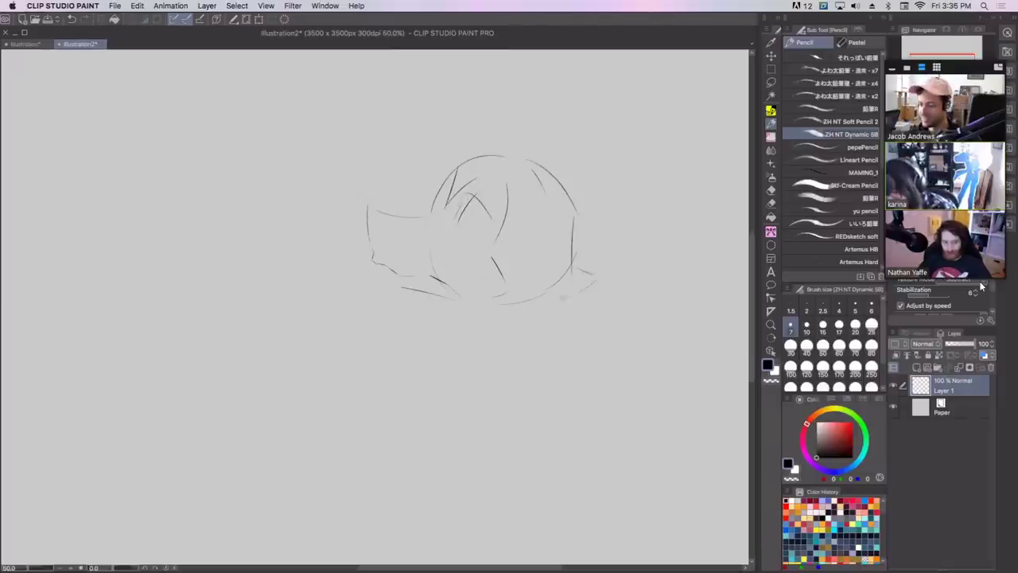
Clear the rough eye and redraw it with a heavy arched upper lid, an inner corner and a curved lower lid.
mouse_move(460, 220)
left_mouse_down()
mouse_move(477, 192)
mouse_move(463, 202)
mouse_move(489, 218)
left_mouse_up()
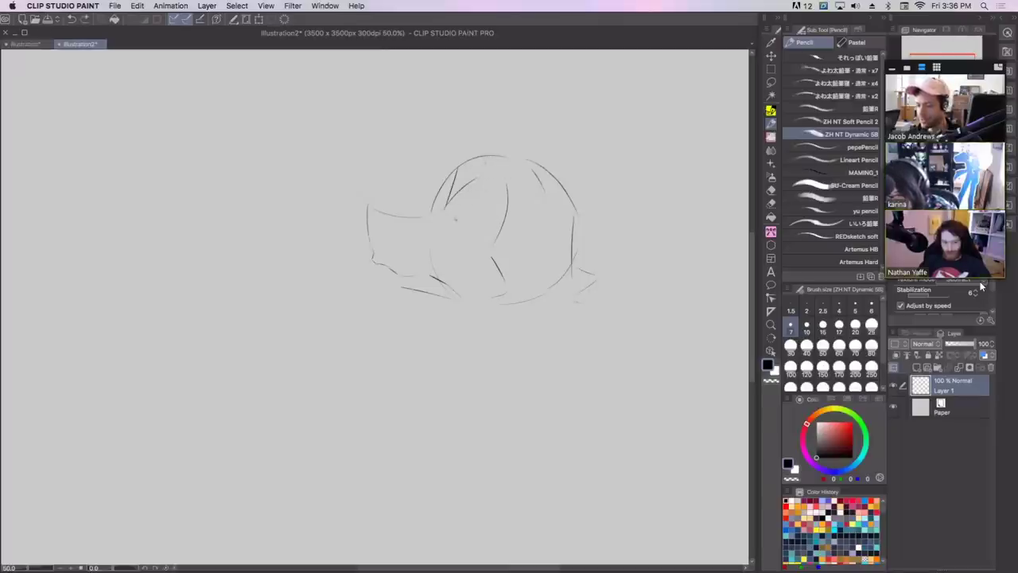
mouse_move(457, 219)
left_mouse_down()
mouse_move(470, 191)
mouse_move(488, 222)
mouse_move(481, 192)
mouse_move(495, 226)
left_mouse_up()
key("super+z")
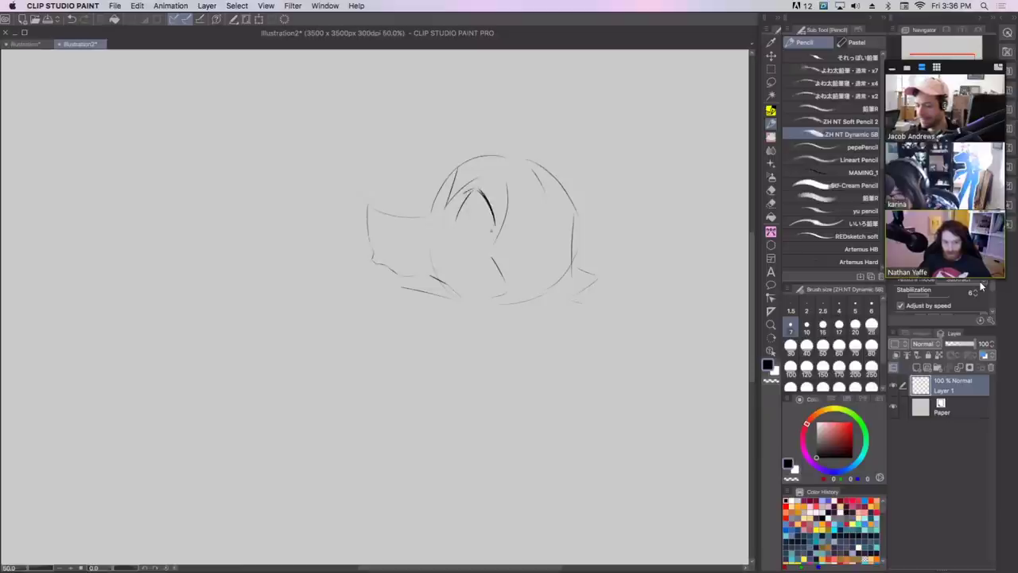
key("ctrl+y")
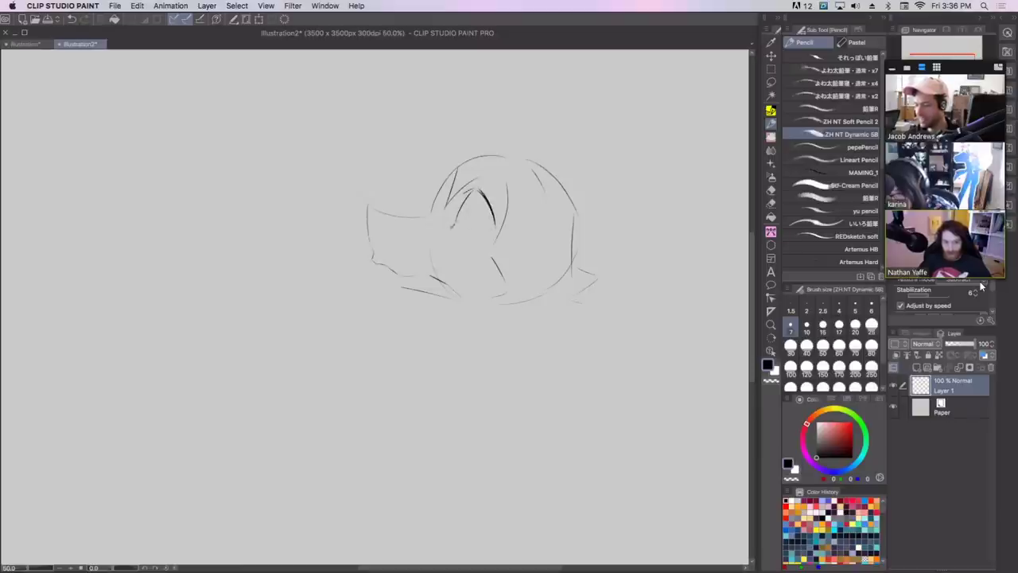
key("ctrl+y")
key("ctrl+y")
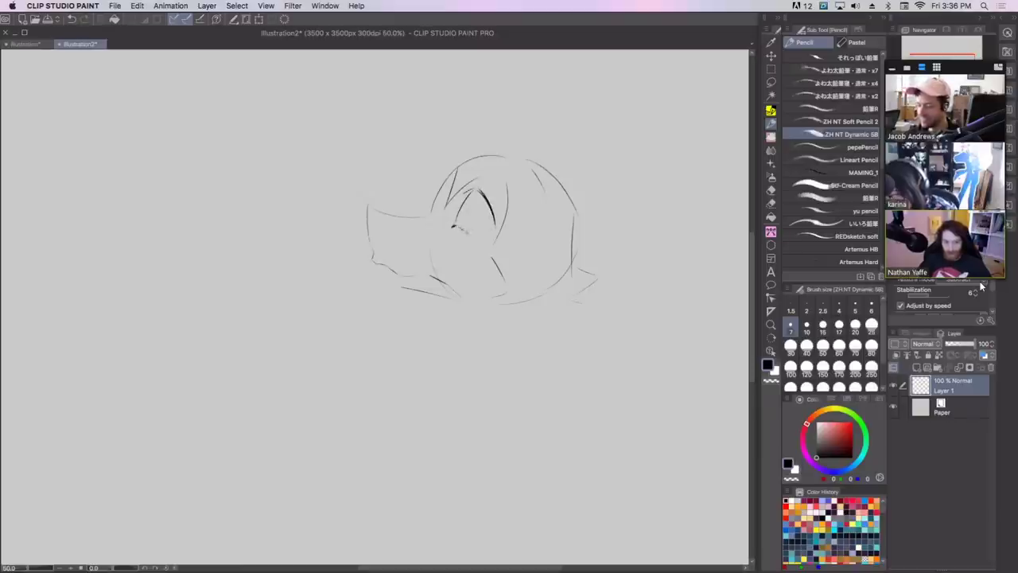
left_click_drag(473, 232, 495, 230)
key("ctrl+z")
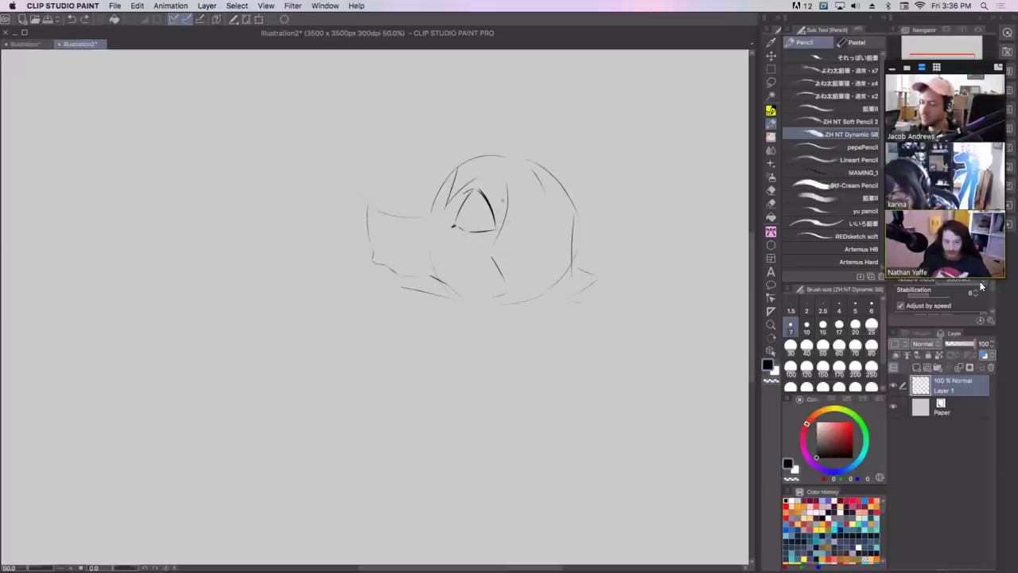
Draw the lower jaw beneath the upper lip as a thin open mouth shape joined at the mouth corner.
left_click_drag(390, 293, 412, 295)
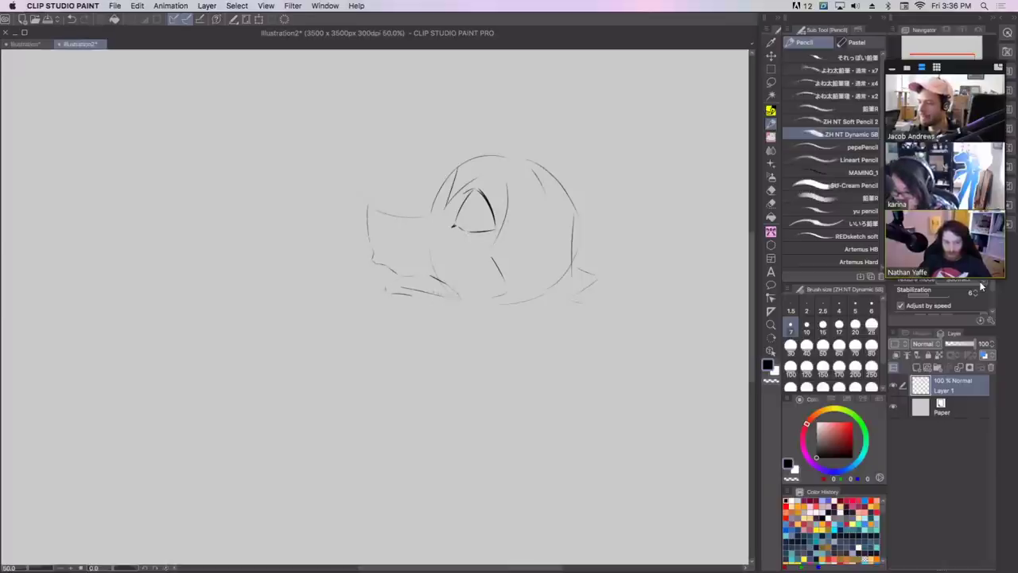
key("ctrl+y")
key("ctrl+y")
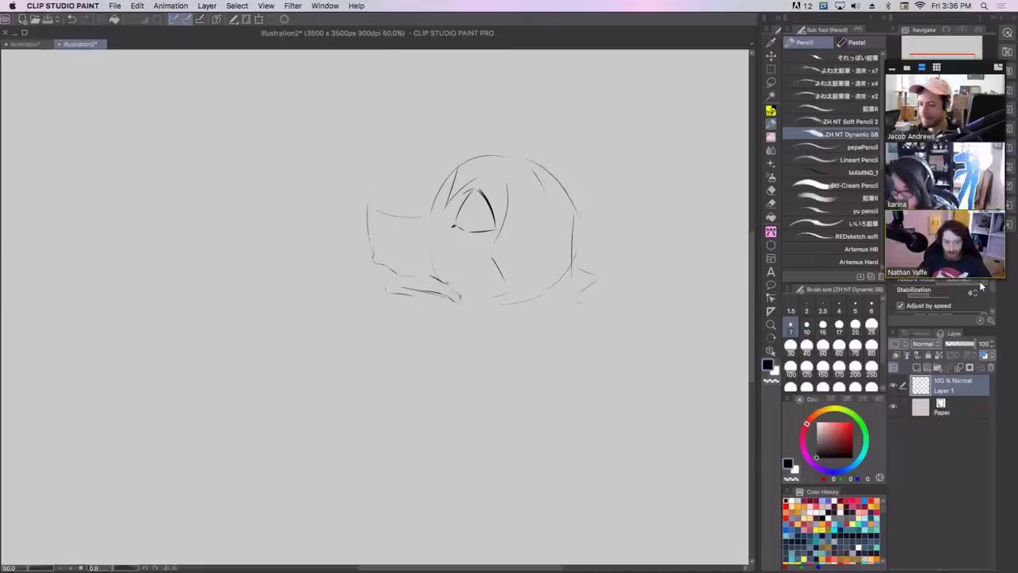
key("ctrl+y")
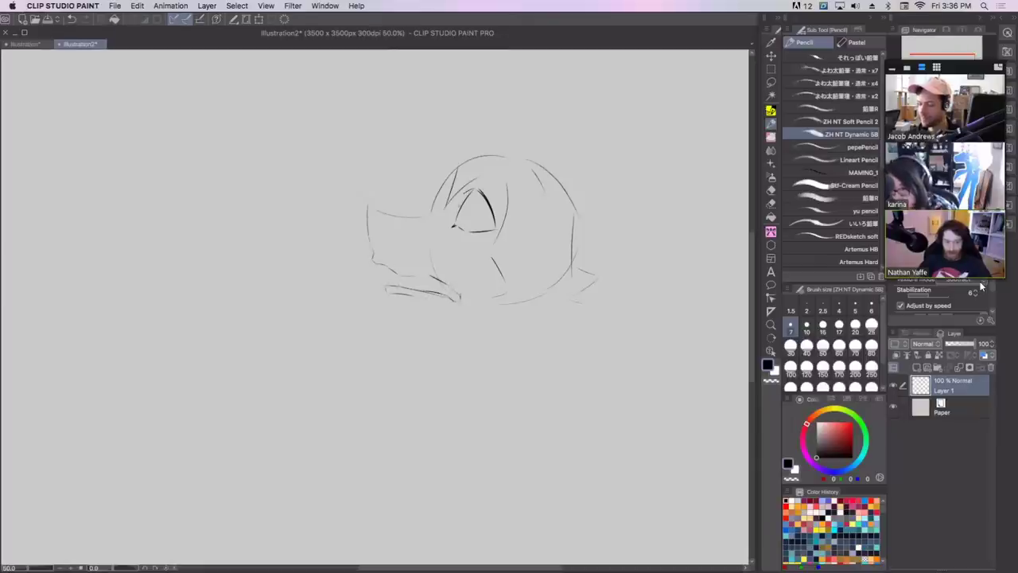
Thicken the inner side of the upper eyelid and draw the brow ridge curving over the eye.
left_click_drag(462, 198, 452, 225)
key("super+z")
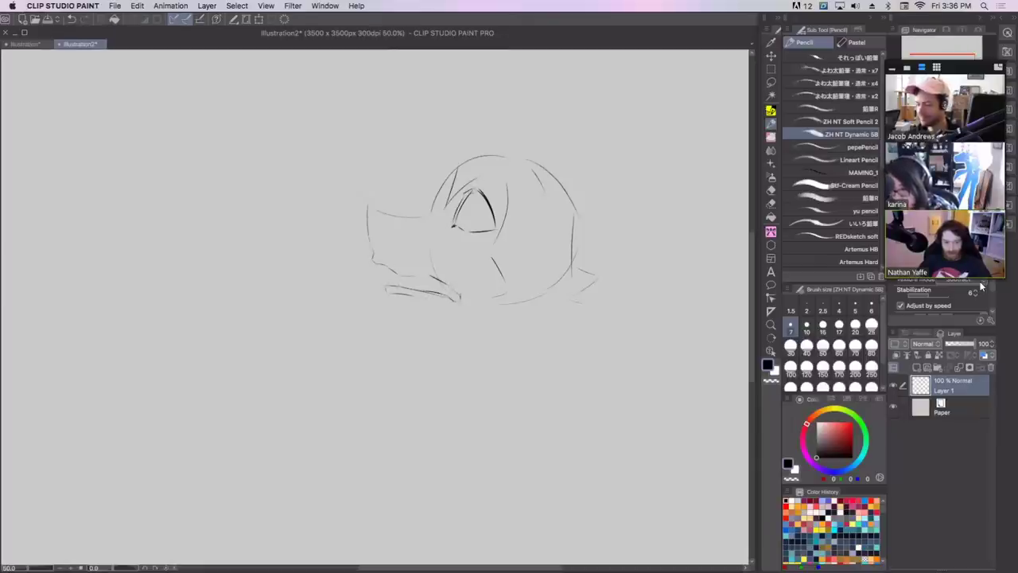
key("ctrl+y")
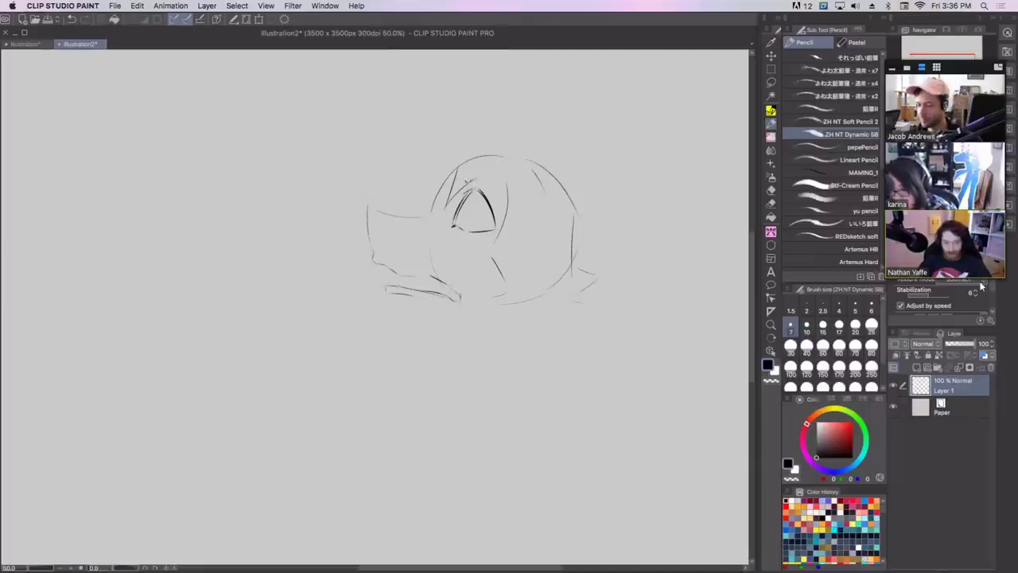
key("ctrl+y")
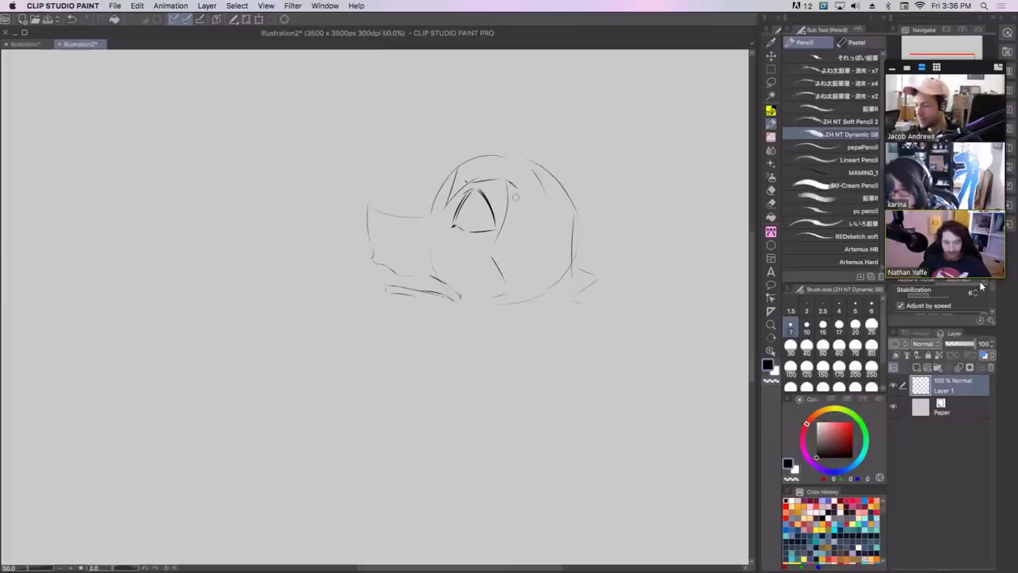
Reshape the forehead into an angular brow above the muzzle and darken the bridge line down to the nose.
left_click_drag(457, 167, 443, 186)
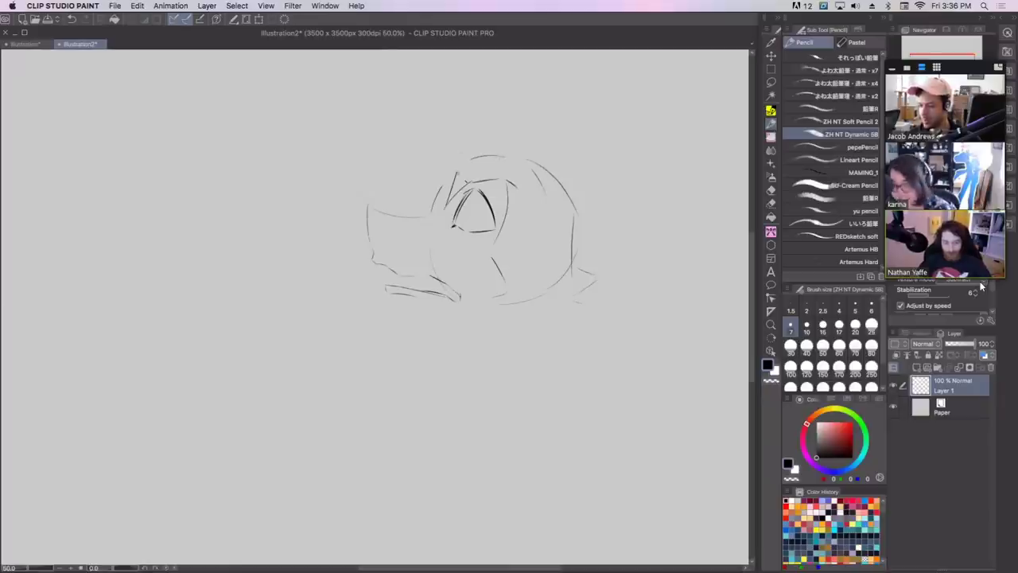
mouse_move(433, 187)
left_mouse_down()
mouse_move(462, 162)
mouse_move(432, 209)
left_mouse_up()
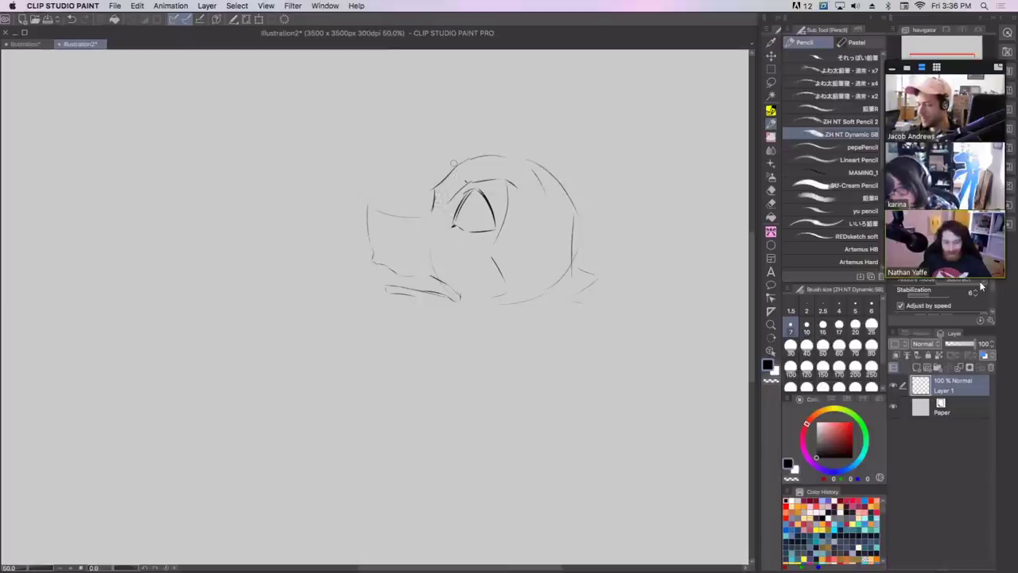
left_click_drag(451, 173, 443, 206)
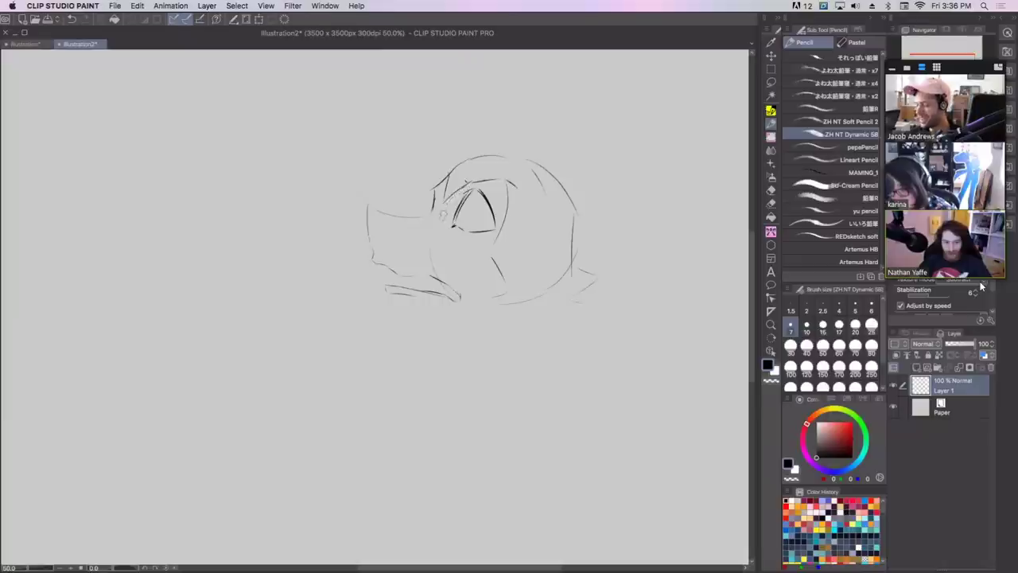
left_click_drag(368, 205, 398, 216)
key("super+z")
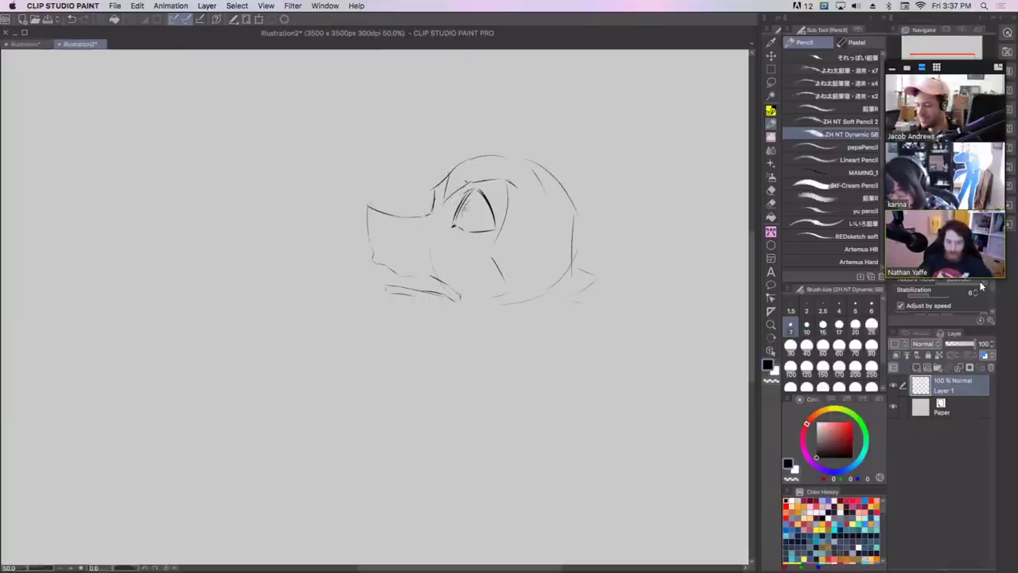
Draw the pupil inside the eye with short marks below it, and outline the nose at the muzzle's tip.
left_click_drag(468, 201, 463, 218)
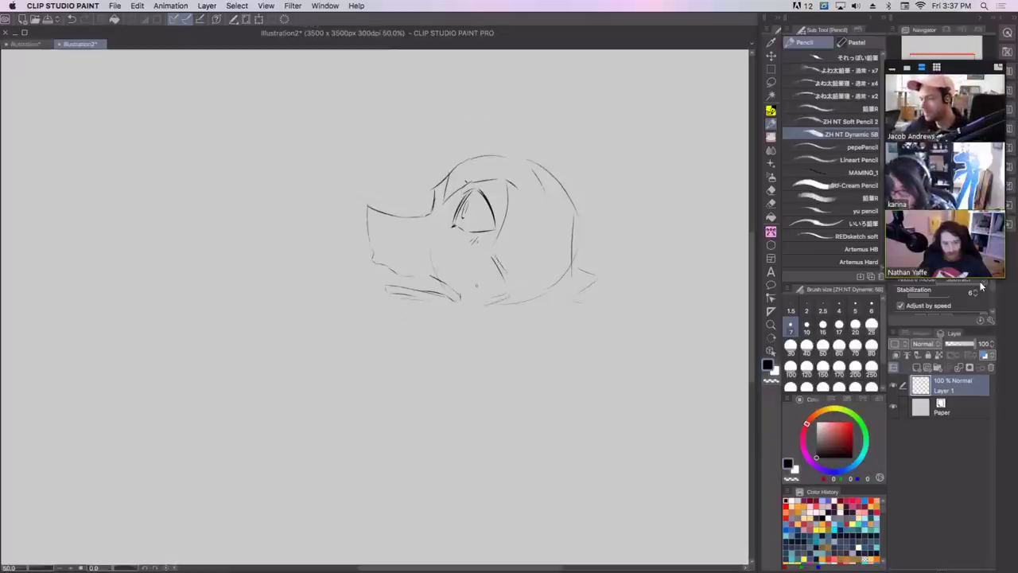
left_click_drag(367, 206, 370, 220)
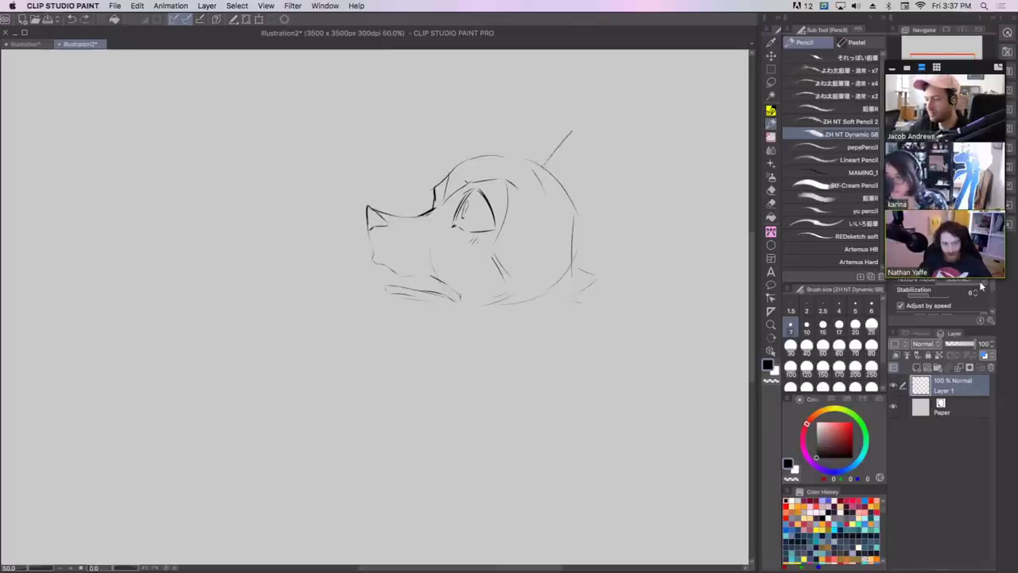
Draw the near ear as a tall pointed shape at the back of the head and flatten the crown line.
key("super+z")
mouse_move(552, 161)
left_mouse_down()
mouse_move(607, 113)
mouse_move(610, 165)
left_mouse_up()
key("super+z")
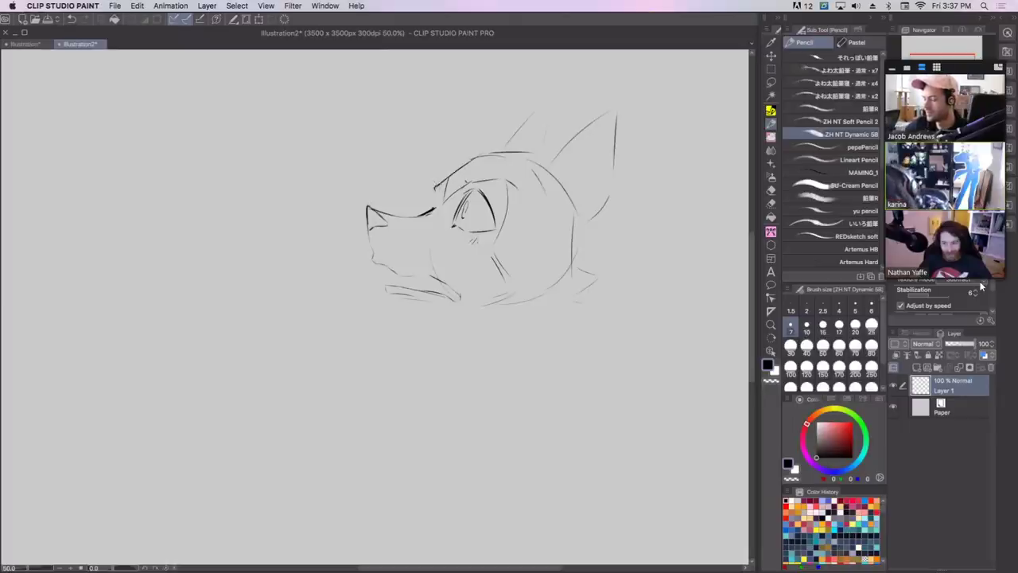
Redraw the front edge of the brow down to the muzzle bridge and darken the line at the mouth corner.
left_click_drag(442, 181, 433, 212)
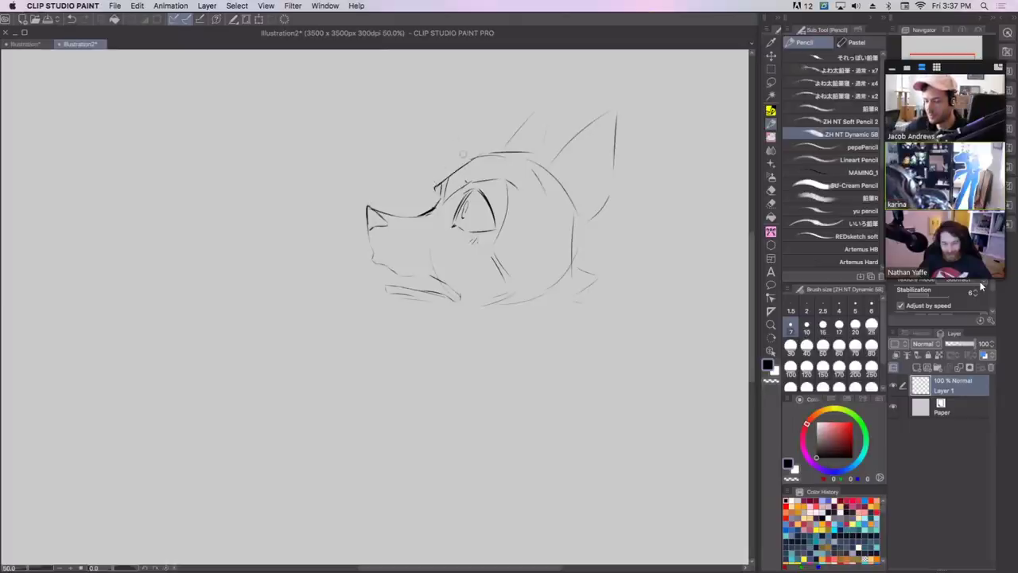
key("ctrl+z")
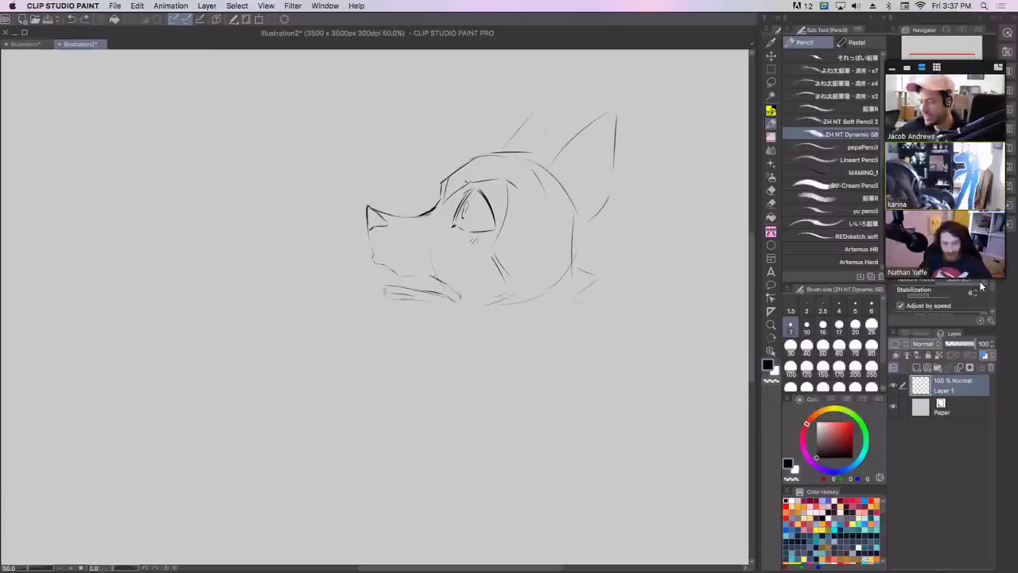
mouse_move(433, 276)
left_mouse_down()
mouse_move(460, 289)
mouse_move(450, 287)
mouse_move(458, 300)
left_mouse_up()
key("ctrl+z")
key("ctrl+z")
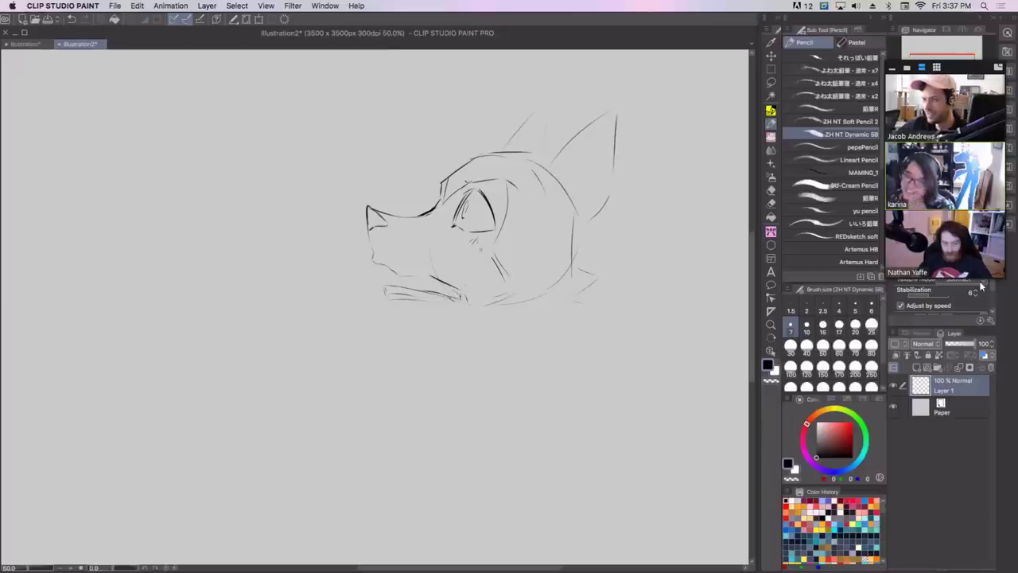
Draw the underside of the lower jaw and add pointed fur tufts behind and below the cheek.
mouse_move(403, 305)
left_mouse_down()
mouse_move(570, 330)
mouse_move(564, 338)
mouse_move(603, 309)
left_mouse_up()
key("super+z")
key("super+z")
key("super+z")
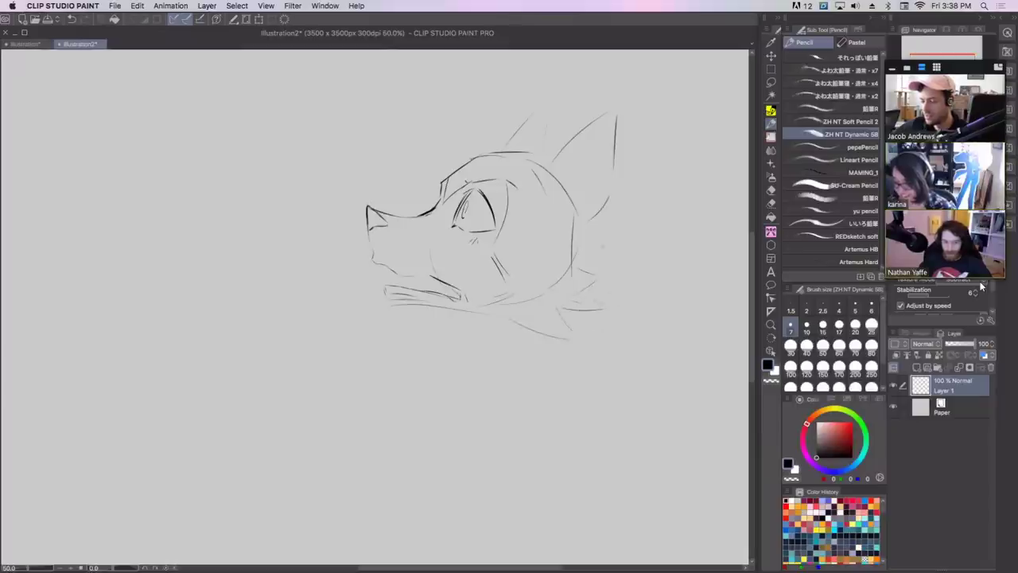
left_click_drag(578, 271, 609, 291)
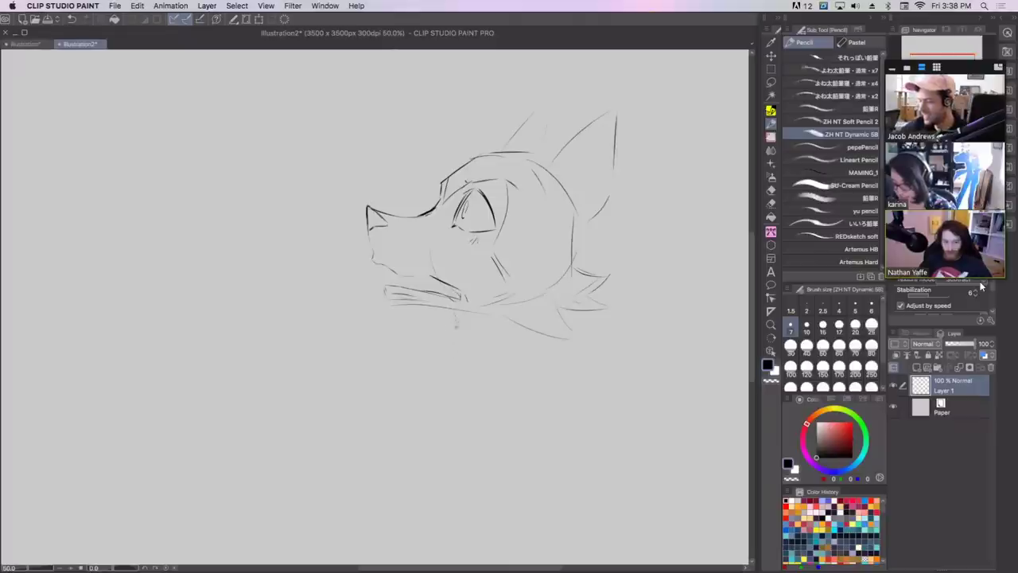
Draw the throat line curving down from beneath the jaw, with a light line behind it for the back of the neck.
left_click_drag(455, 337, 443, 397)
key("ctrl+z")
left_click_drag(457, 314, 450, 357)
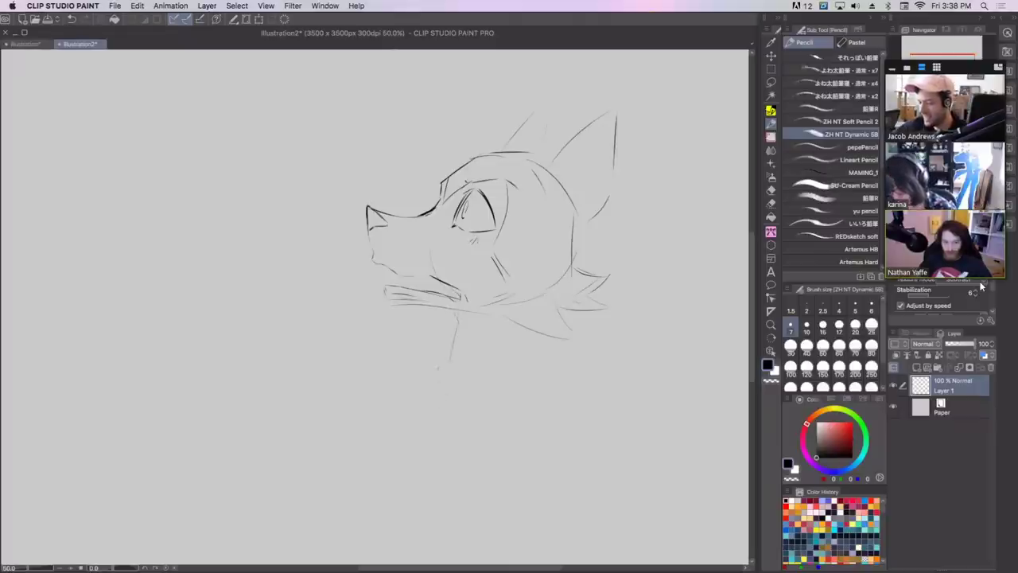
key("ctrl+z")
left_click_drag(457, 314, 444, 405)
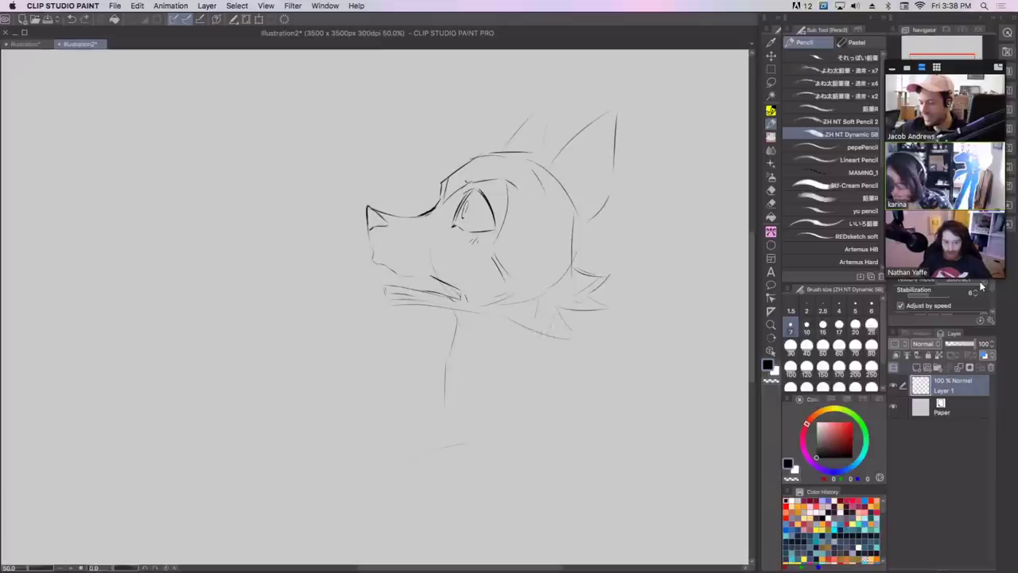
left_click_drag(535, 318, 529, 344)
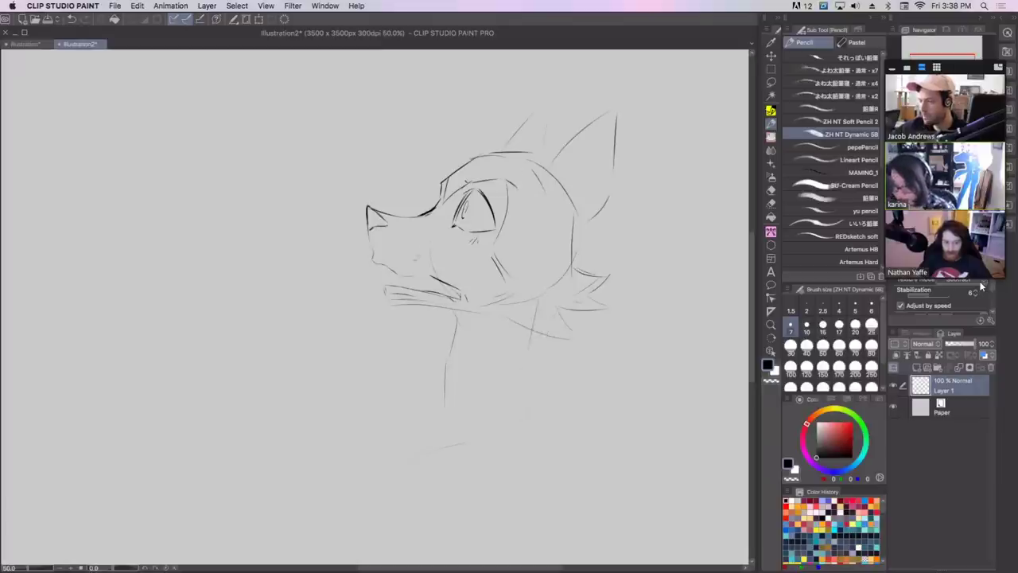
Erase most of the open mouth lines and redraw the brow ridge as a darker arc over the eye.
left_click_drag(385, 288, 465, 298)
left_click_drag(463, 296, 443, 283)
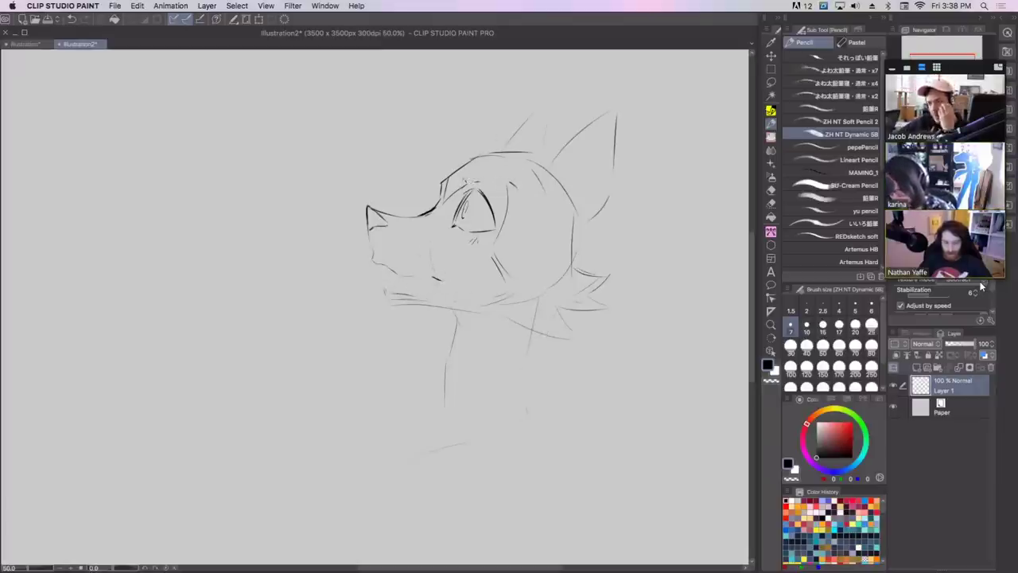
mouse_move(463, 180)
left_mouse_down()
mouse_move(493, 167)
mouse_move(513, 182)
left_mouse_up()
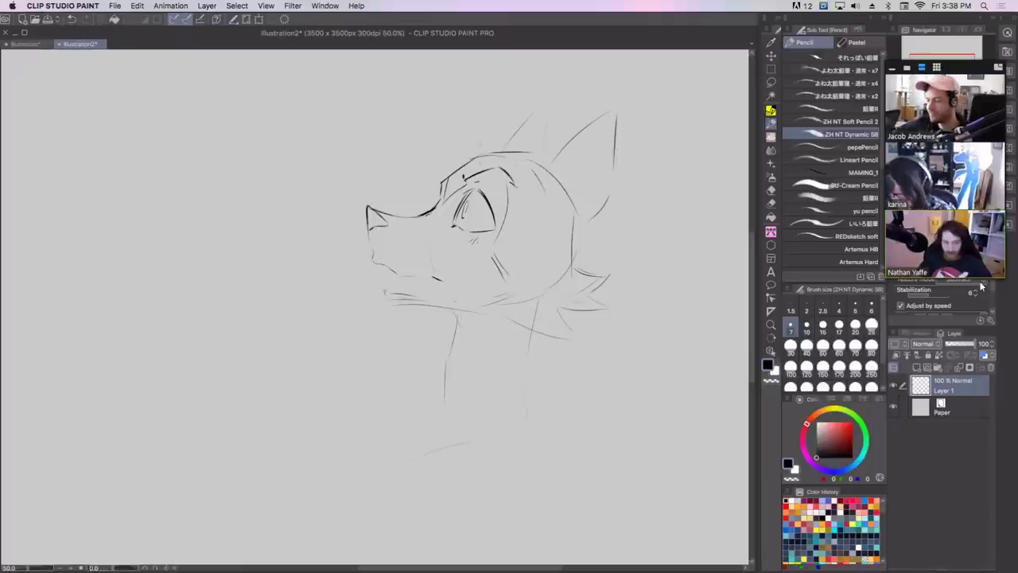
Darken the curve behind the eye into short fur spikes and replace the cheek strokes with a jagged tuft joined to the jaw.
mouse_move(445, 201)
left_mouse_down()
mouse_move(486, 180)
mouse_move(508, 197)
mouse_move(499, 247)
mouse_move(518, 249)
mouse_move(508, 244)
left_mouse_up()
key("super+z")
key("super+z")
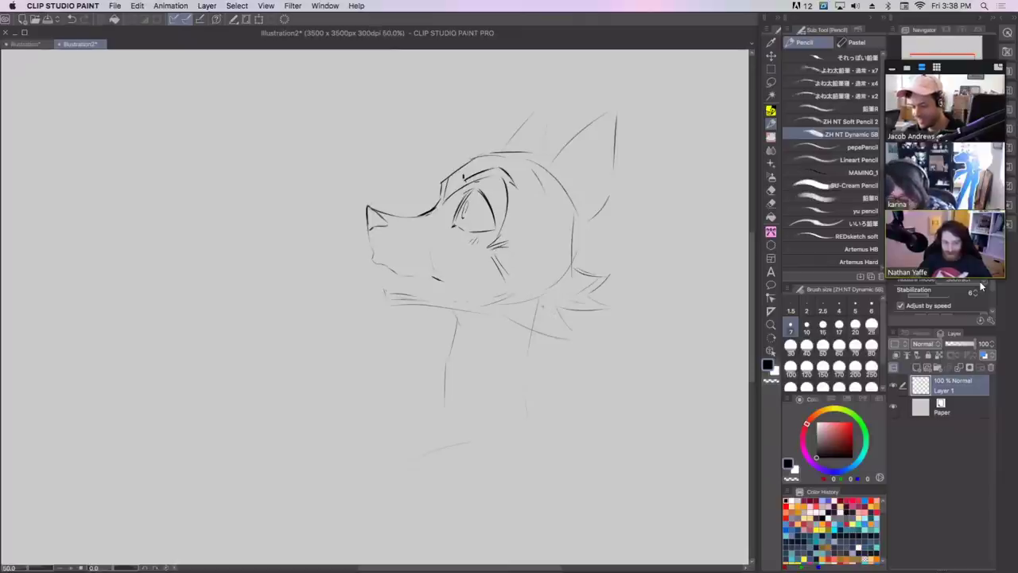
key("ctrl+z")
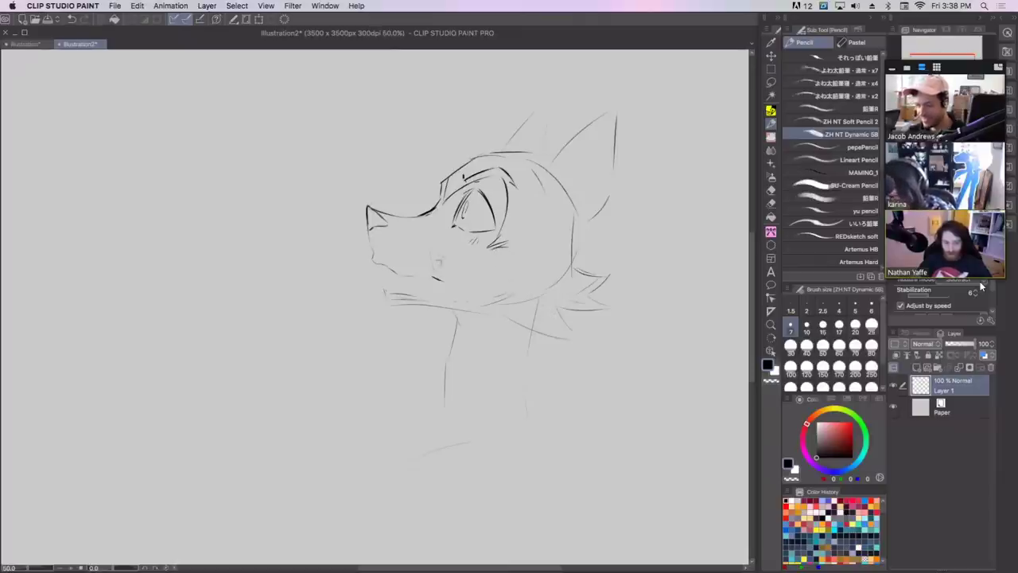
mouse_move(500, 245)
left_mouse_down()
mouse_move(538, 272)
mouse_move(511, 299)
left_mouse_up()
left_click_drag(514, 298, 493, 303)
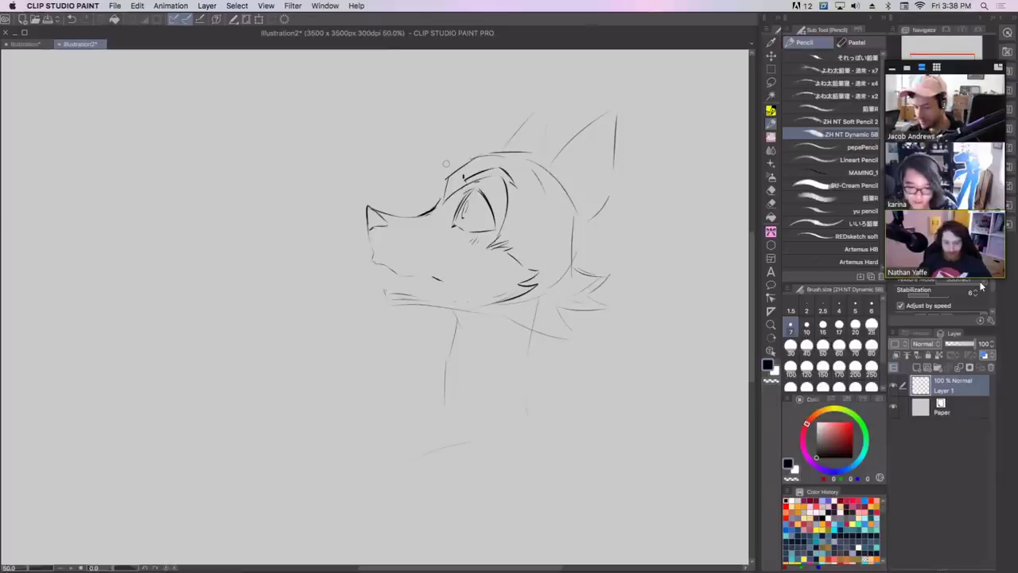
Erase the rounded rear skull line and upper neck tufts, and redraw the back of the head sloping down toward the neck.
mouse_move(588, 209)
left_mouse_down()
mouse_move(571, 280)
mouse_move(572, 219)
left_mouse_up()
mouse_move(579, 268)
left_mouse_down()
mouse_move(607, 287)
mouse_move(562, 275)
left_mouse_up()
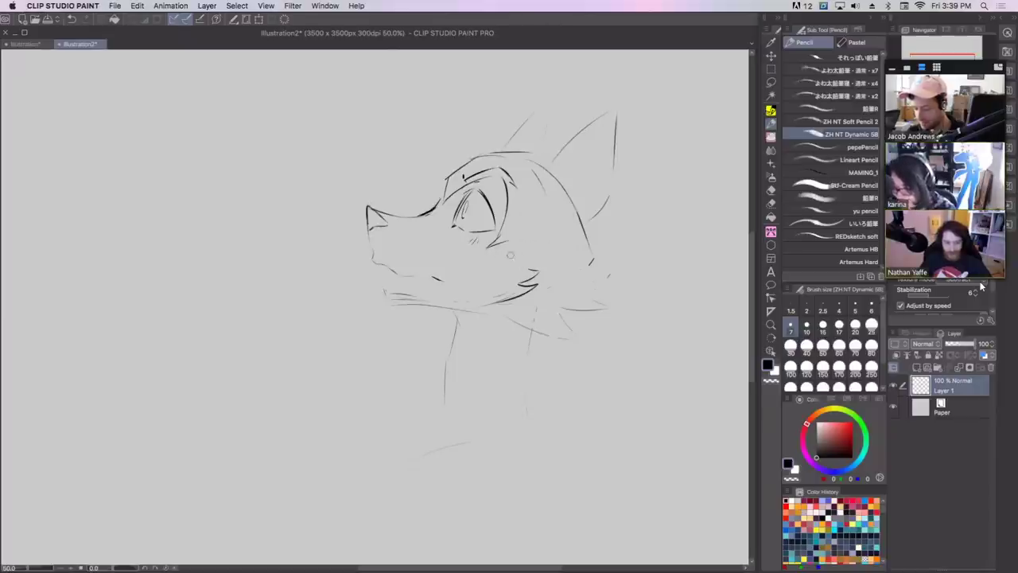
Draw the jagged cheek fur and the muzzle's mouth line and lower jaw with a chin tuft in black pencil.
mouse_move(509, 241)
left_mouse_down()
mouse_move(475, 270)
mouse_move(522, 265)
mouse_move(513, 270)
left_mouse_up()
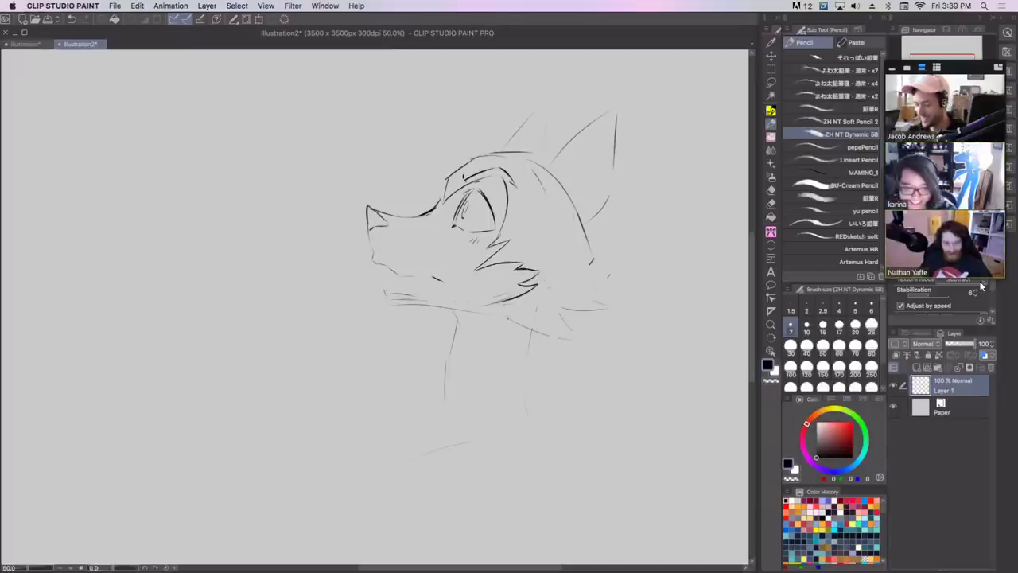
mouse_move(489, 303)
left_mouse_down()
mouse_move(506, 318)
mouse_move(463, 328)
left_mouse_up()
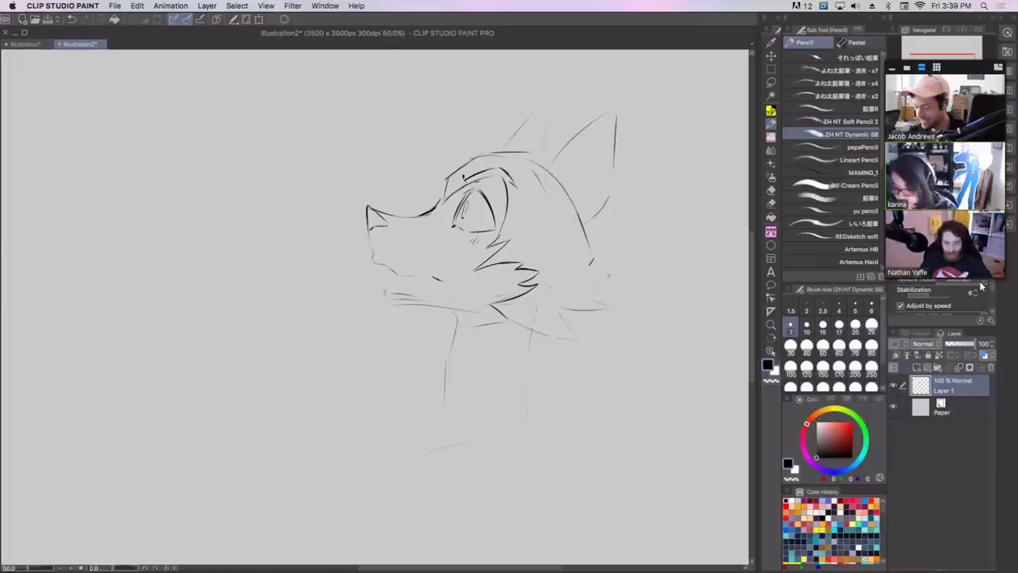
mouse_move(365, 210)
left_mouse_down()
mouse_move(365, 259)
mouse_move(399, 275)
left_mouse_up()
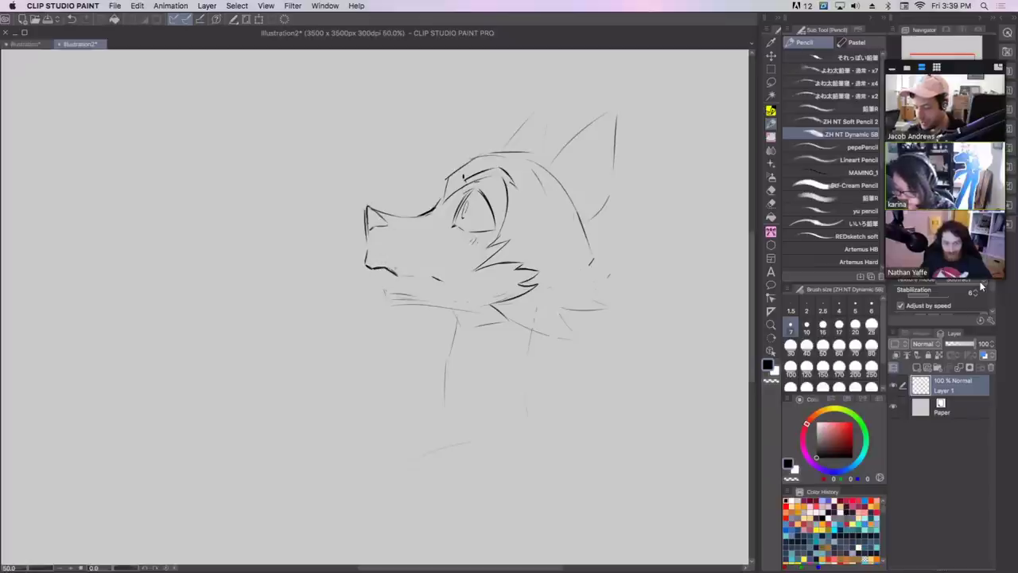
mouse_move(400, 276)
left_mouse_down()
mouse_move(427, 271)
mouse_move(466, 299)
left_mouse_up()
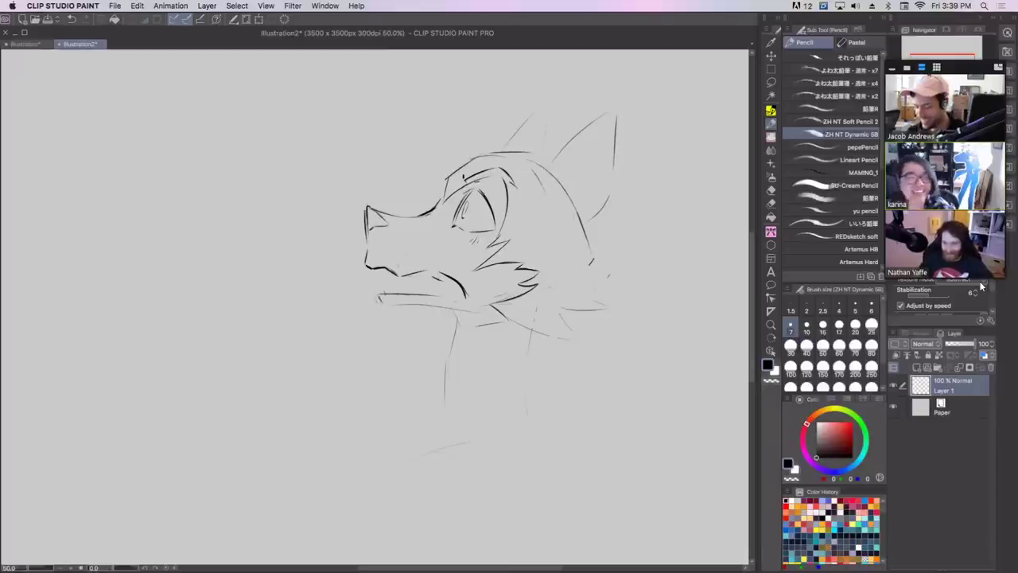
mouse_move(381, 299)
left_mouse_down()
mouse_move(388, 312)
mouse_move(391, 302)
left_mouse_up()
left_click_drag(392, 303, 407, 309)
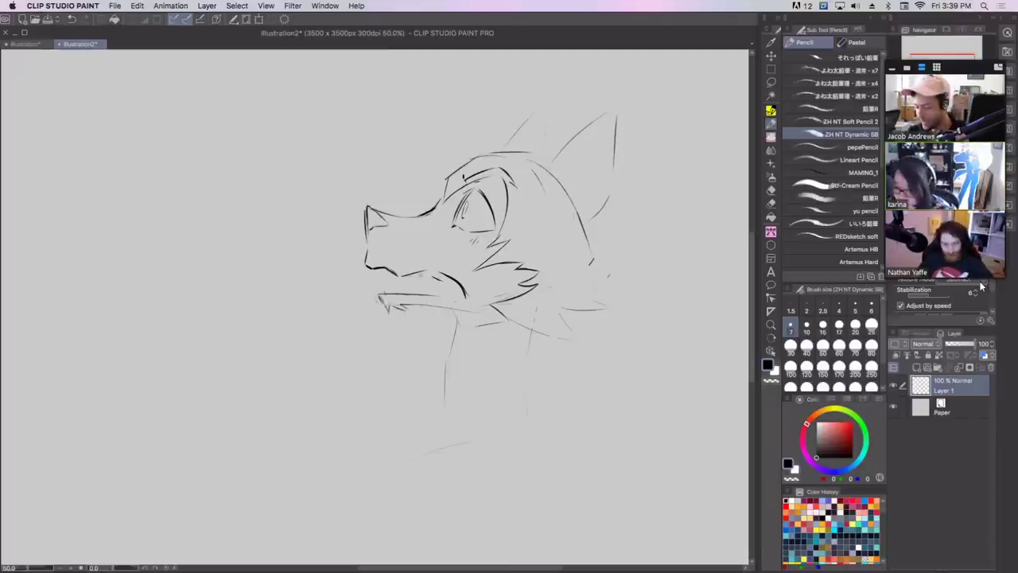
Draw pointed upper teeth along the wolf's lip, redoing the rear ones closer to the mouth corner.
mouse_move(373, 269)
left_mouse_down()
mouse_move(378, 282)
mouse_move(415, 284)
left_mouse_up()
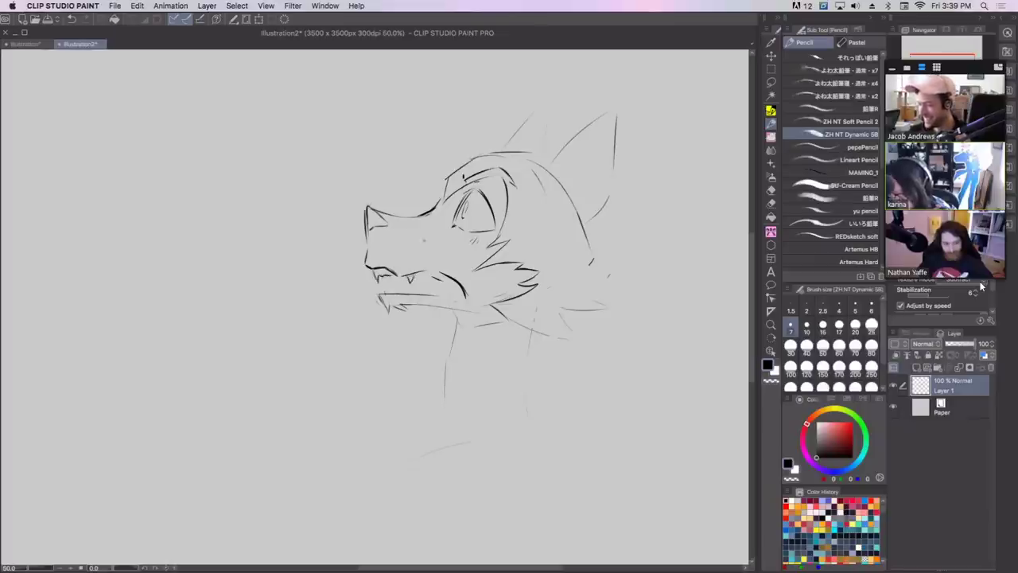
key("super+z")
key("super+z")
key("super+z")
left_click_drag(388, 272, 392, 283)
mouse_move(391, 283)
left_mouse_down()
mouse_move(395, 273)
mouse_move(441, 281)
left_mouse_up()
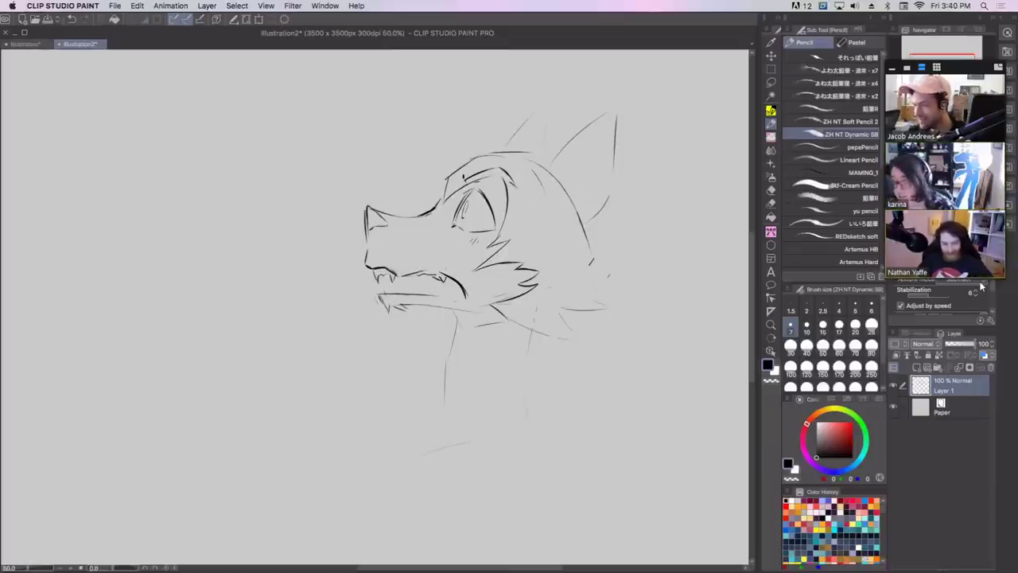
Sketch the rounded chest and shoulder curves below the neck and firm up the back of the neck with a fur tuft.
left_click_drag(465, 407, 372, 518)
mouse_move(548, 408)
left_mouse_down()
mouse_move(546, 479)
mouse_move(536, 433)
mouse_move(449, 467)
mouse_move(560, 422)
mouse_move(578, 481)
left_mouse_up()
key("ctrl+z")
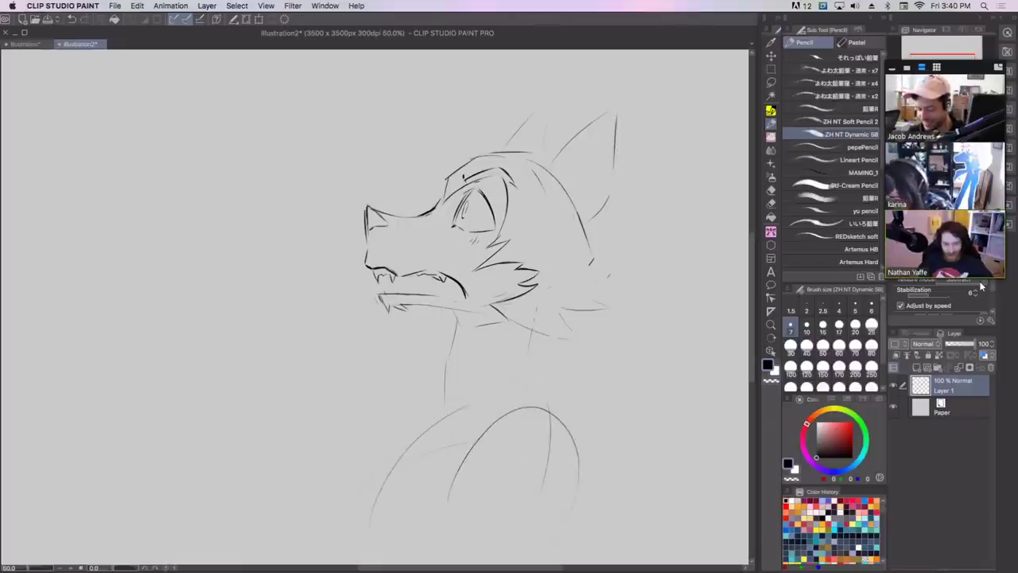
mouse_move(533, 331)
left_mouse_down()
mouse_move(533, 359)
mouse_move(561, 421)
left_mouse_up()
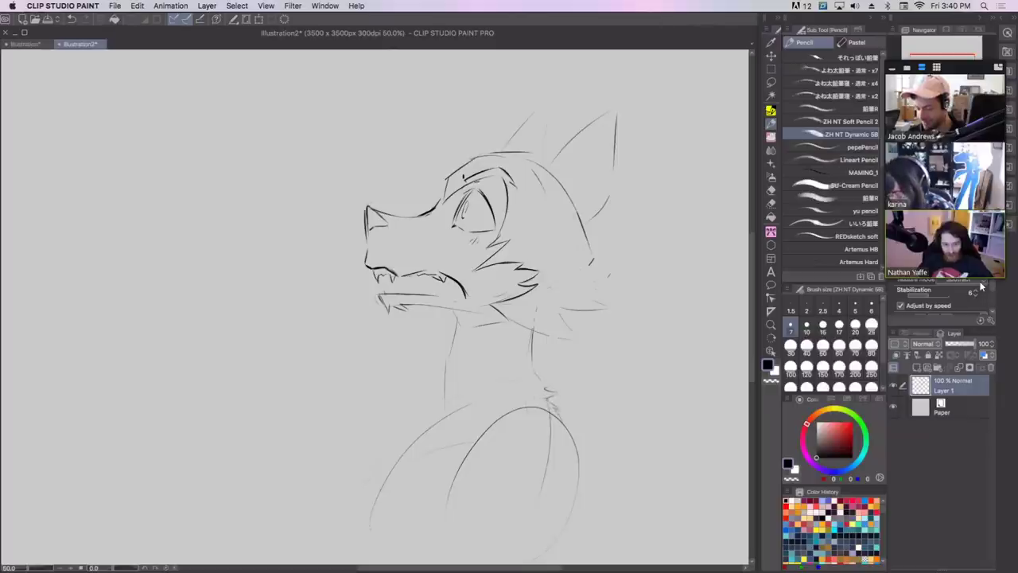
Outline the near ear as a taller point with a jagged fur tuft at its rear base.
mouse_move(548, 158)
left_mouse_down()
mouse_move(613, 118)
mouse_move(616, 168)
left_mouse_up()
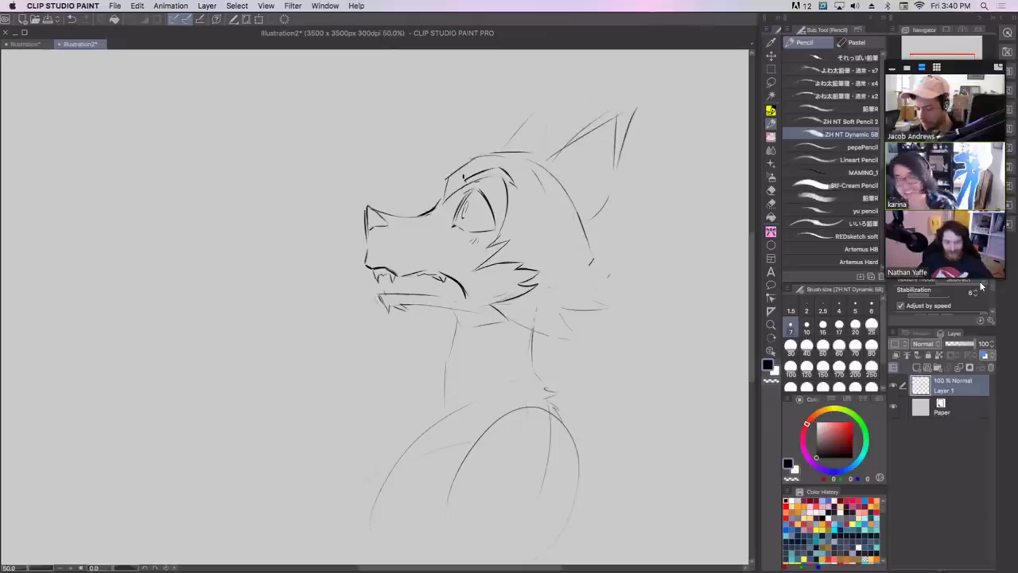
left_click_drag(618, 166, 586, 230)
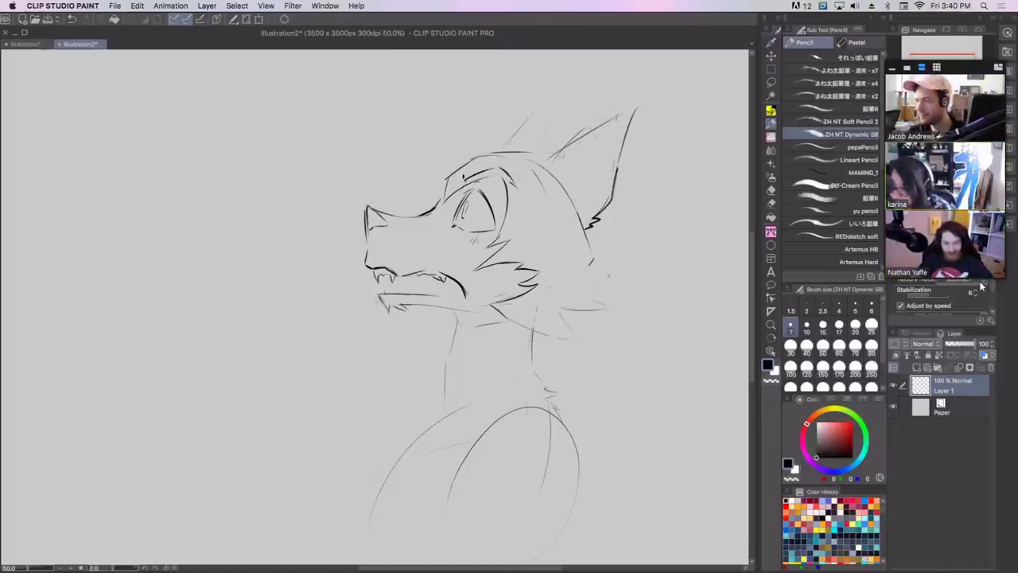
mouse_move(582, 135)
left_mouse_down()
mouse_move(555, 158)
mouse_move(625, 110)
left_mouse_up()
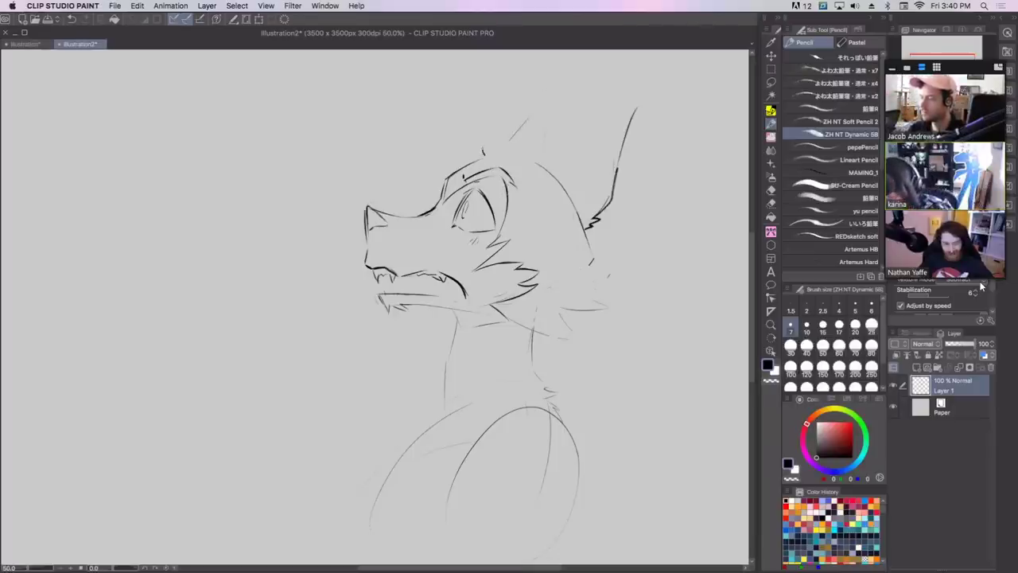
Redraw the top of the head with a small forehead tuft and complete the near ear's upper edge, tip and inner fold.
left_click_drag(483, 149, 542, 169)
key("super+z")
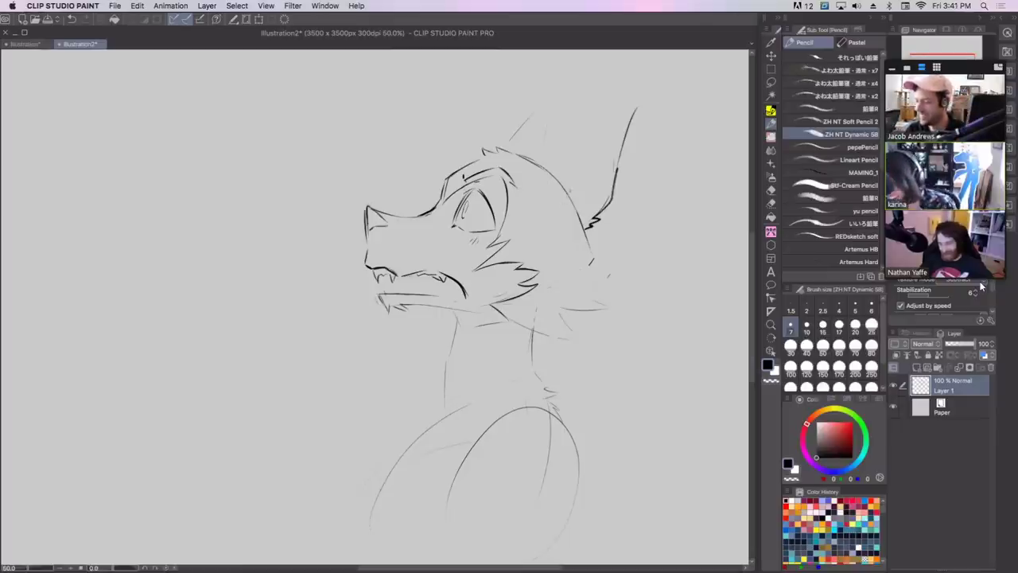
mouse_move(546, 166)
left_mouse_down()
mouse_move(636, 120)
mouse_move(613, 194)
left_mouse_up()
key("ctrl+z")
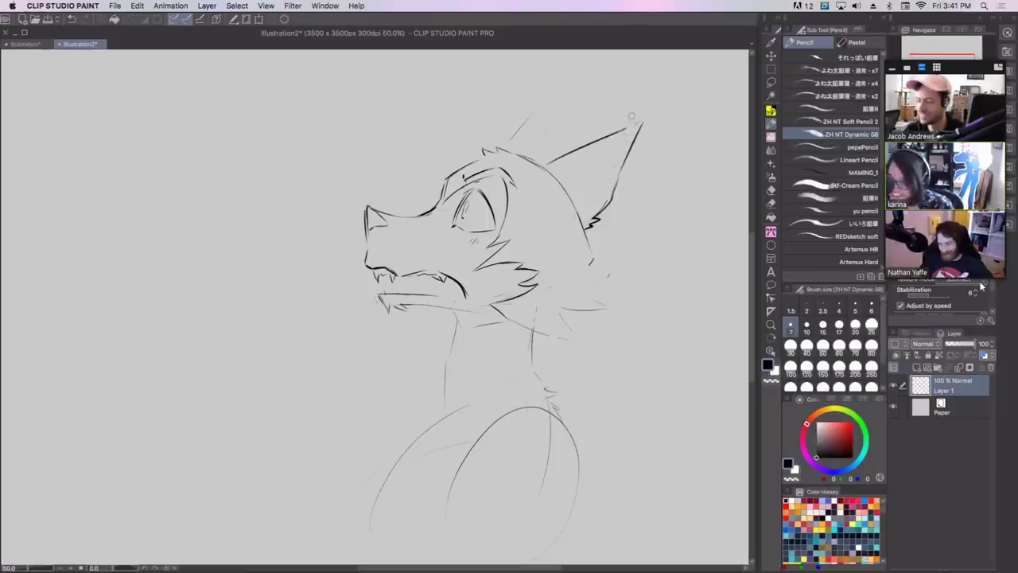
left_click_drag(606, 169, 585, 216)
mouse_move(623, 144)
left_mouse_down()
mouse_move(617, 154)
mouse_move(643, 121)
left_mouse_up()
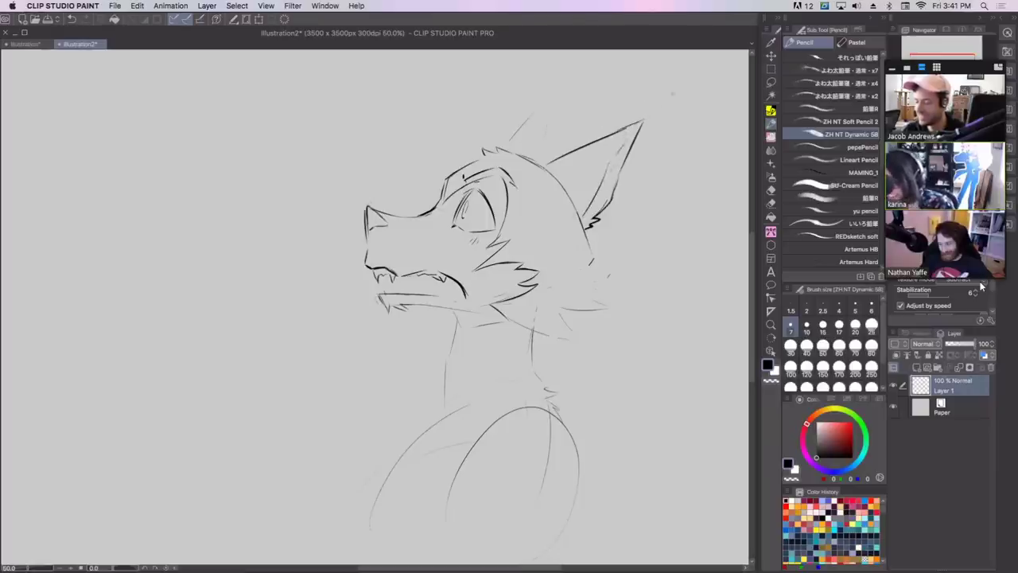
Sketch the far ear above the forehead with short, rough crossing strokes.
left_click_drag(521, 141, 562, 110)
key("super+z")
mouse_move(510, 150)
left_mouse_down()
mouse_move(526, 126)
mouse_move(539, 146)
mouse_move(559, 122)
mouse_move(567, 132)
mouse_move(544, 137)
left_mouse_up()
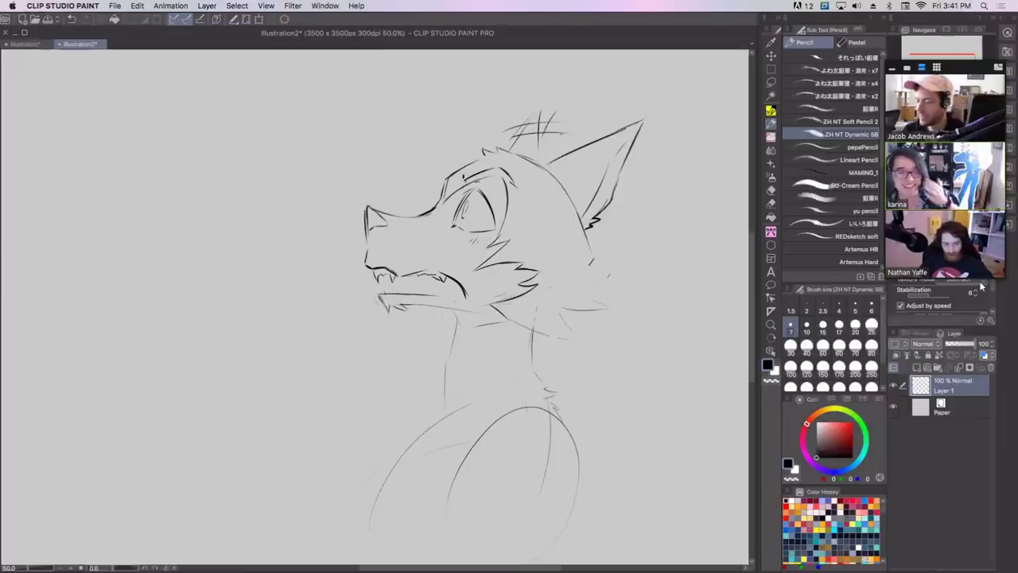
left_click_drag(558, 115, 544, 161)
key("super+z")
key("super+z")
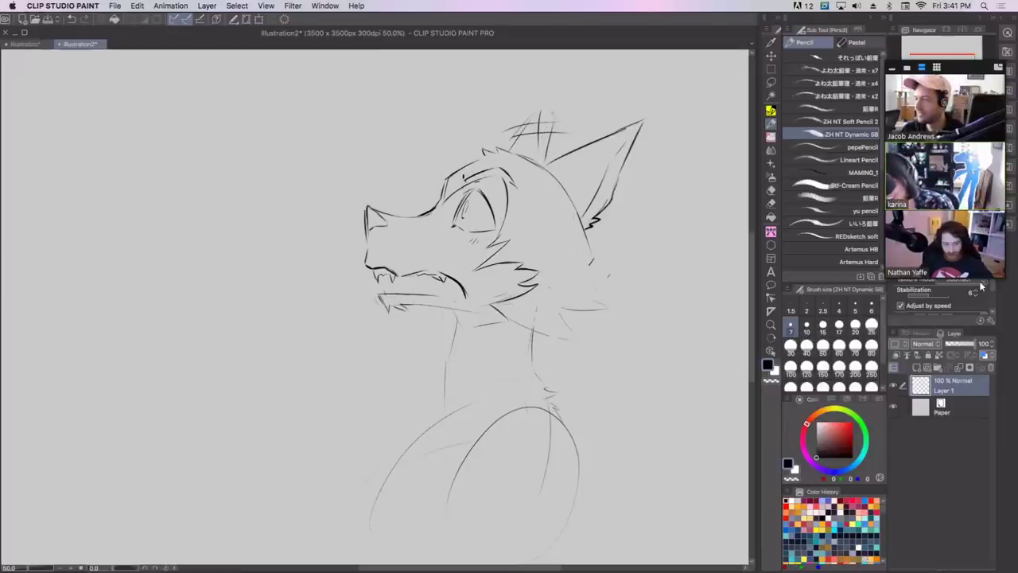
left_click_drag(558, 109, 542, 124)
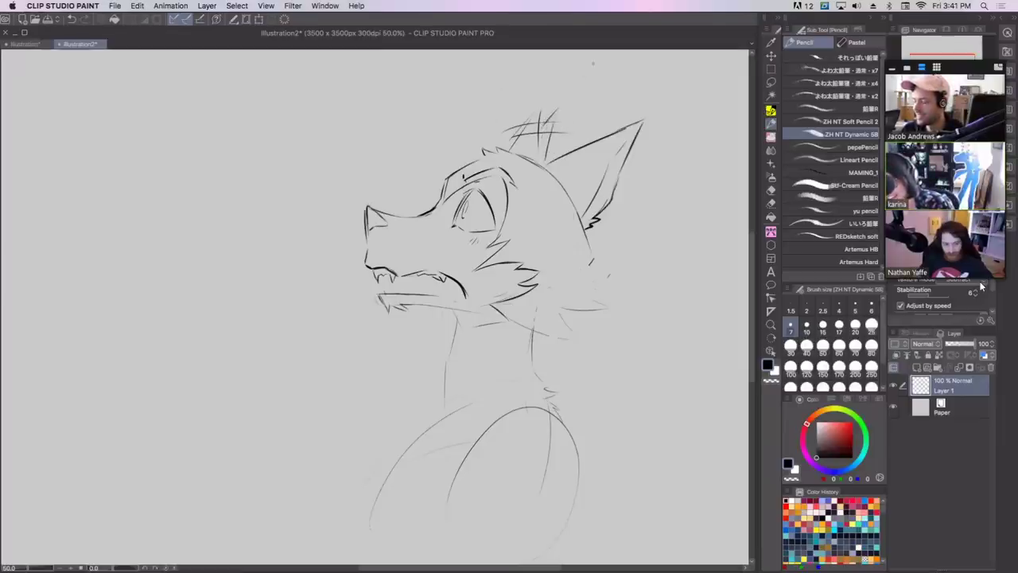
Add lower teeth along the jaw and hatch the inside of the mouth near its corner.
left_click_drag(381, 288, 458, 300)
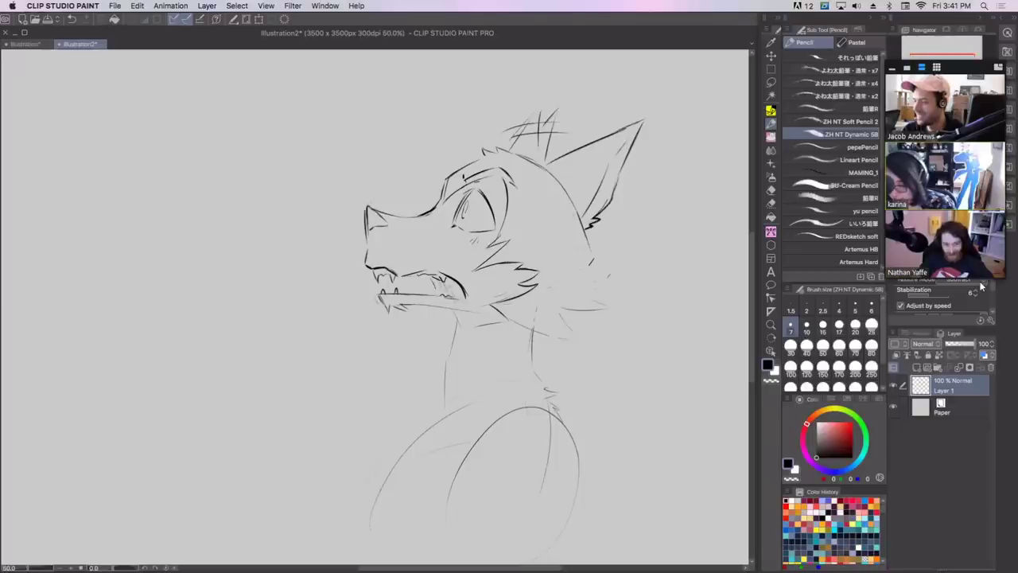
left_click_drag(450, 281, 460, 292)
left_click_drag(458, 284, 464, 295)
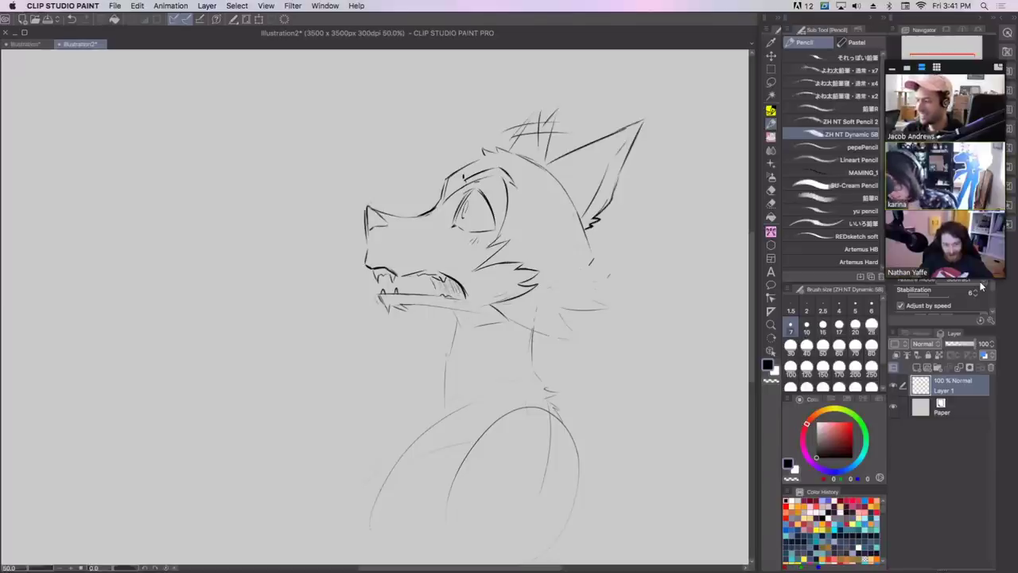
Draw throat fur beneath the jaw and a chest contour sloping down and forward from the base of the neck.
left_click_drag(477, 330, 446, 355)
mouse_move(507, 314)
left_mouse_down()
mouse_move(464, 337)
mouse_move(463, 371)
mouse_move(393, 446)
mouse_move(356, 523)
left_mouse_up()
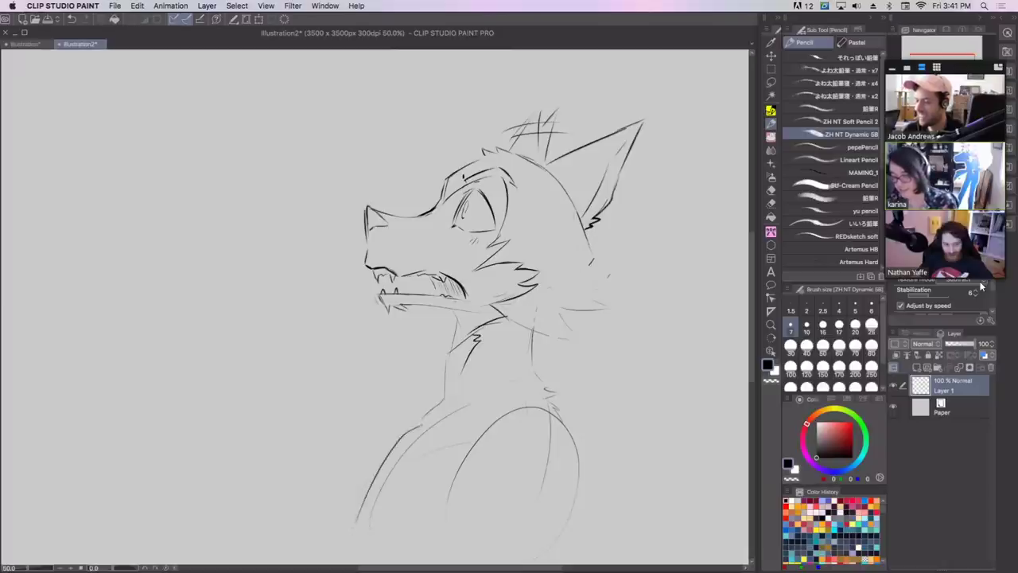
key("super+z")
left_click_drag(406, 434, 392, 443)
left_click_drag(330, 529, 335, 546)
key("super+z")
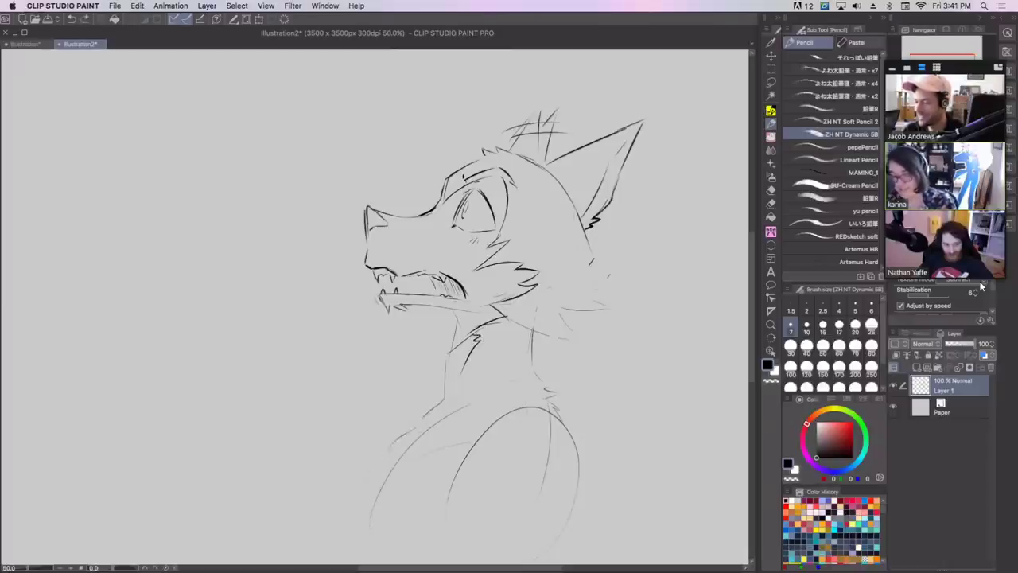
left_click_drag(419, 423, 362, 475)
left_click_drag(339, 523, 344, 549)
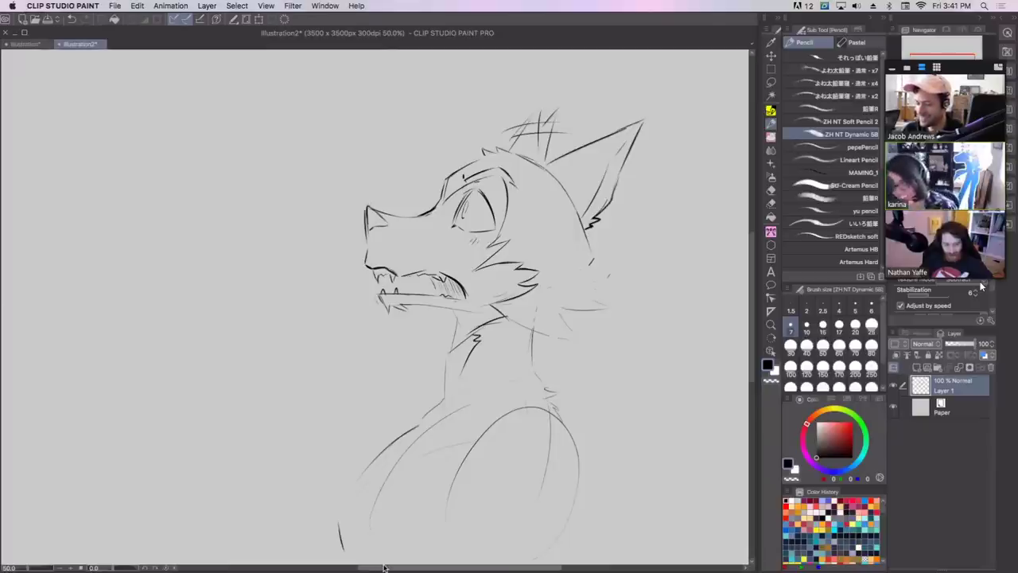
Flip the canvas view horizontally and darken the front contour of the neck below the jaw.
mouse_move(571, 280)
left_mouse_down()
mouse_move(606, 255)
mouse_move(601, 230)
mouse_move(614, 232)
mouse_move(613, 296)
left_mouse_up()
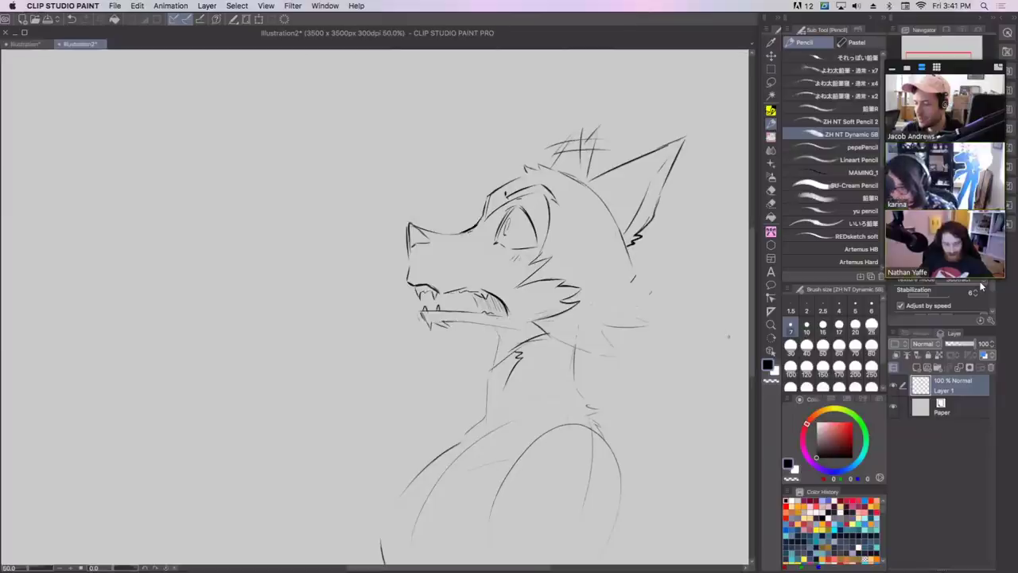
key("h")
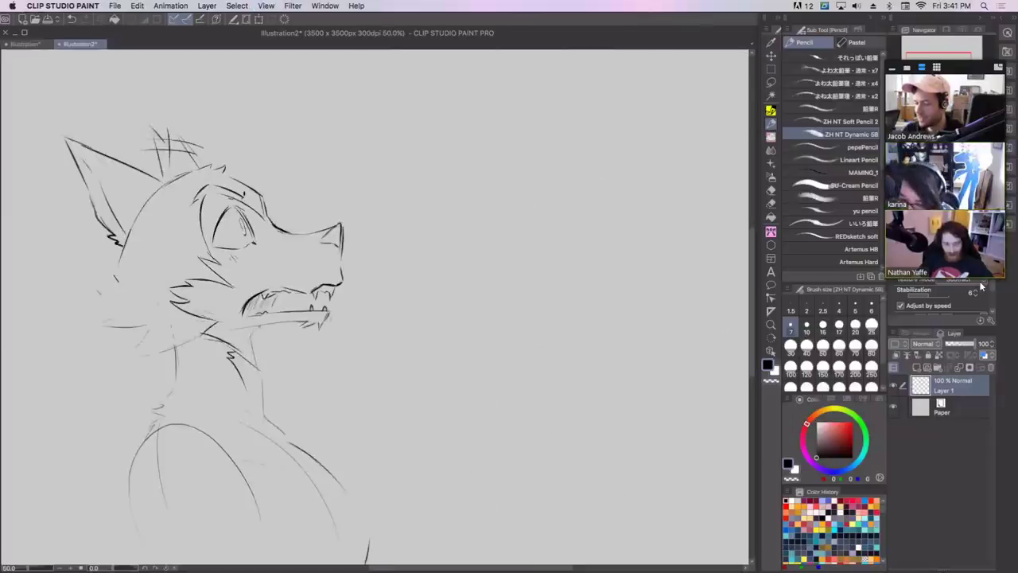
mouse_move(258, 326)
left_mouse_down()
mouse_move(306, 322)
mouse_move(253, 341)
mouse_move(262, 394)
left_mouse_up()
key("super+z")
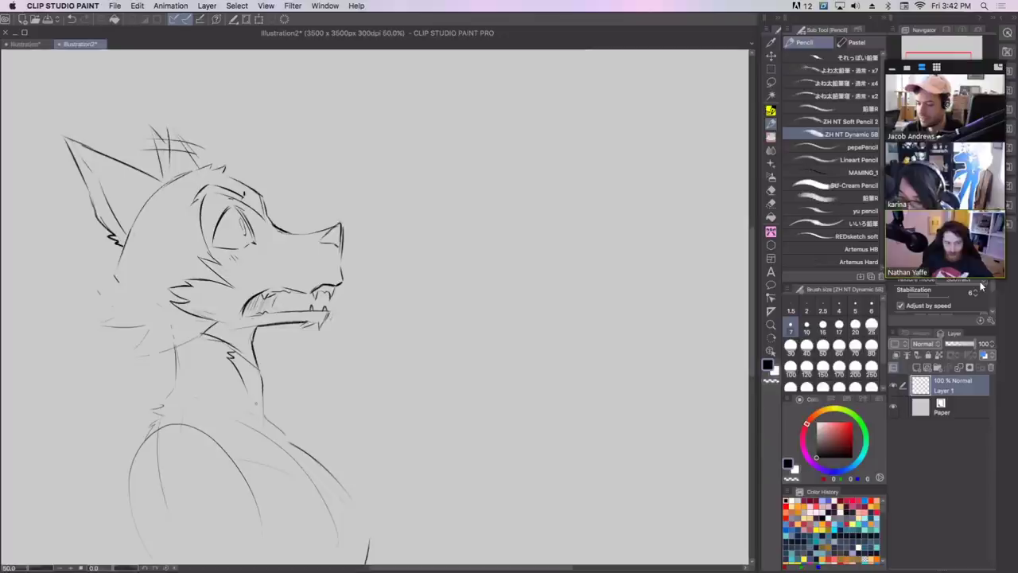
Rough in a rounded cranium for a second head in the empty space facing the first wolf.
left_click_drag(446, 136, 435, 189)
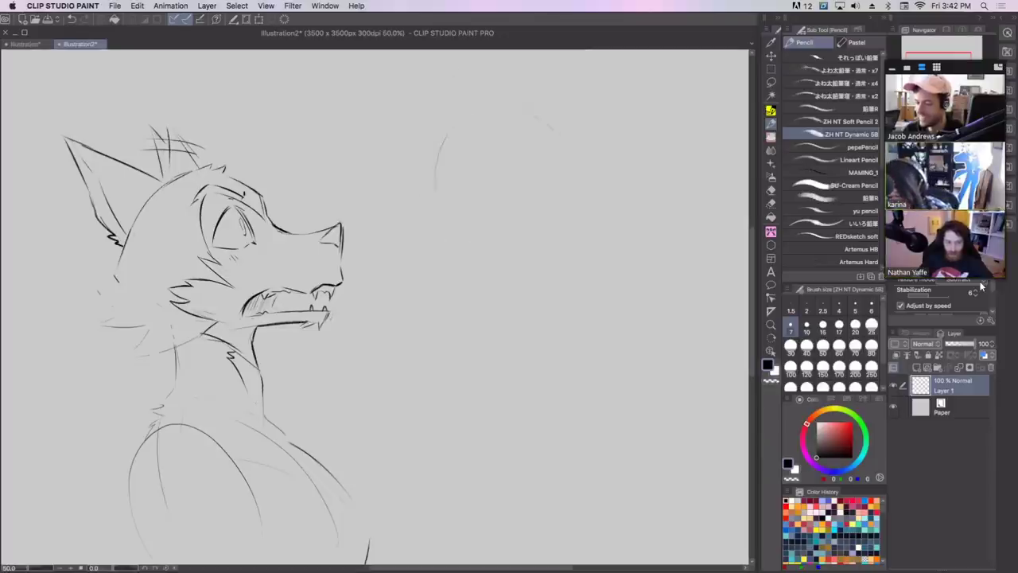
left_click_drag(453, 111, 432, 168)
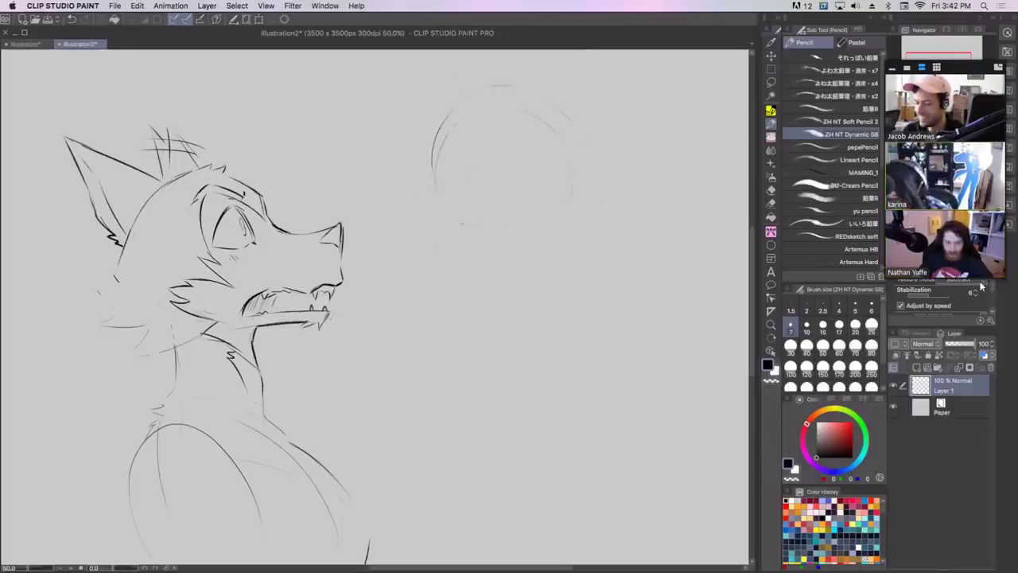
left_click_drag(462, 223, 544, 243)
key("super+z")
left_click_drag(510, 86, 592, 138)
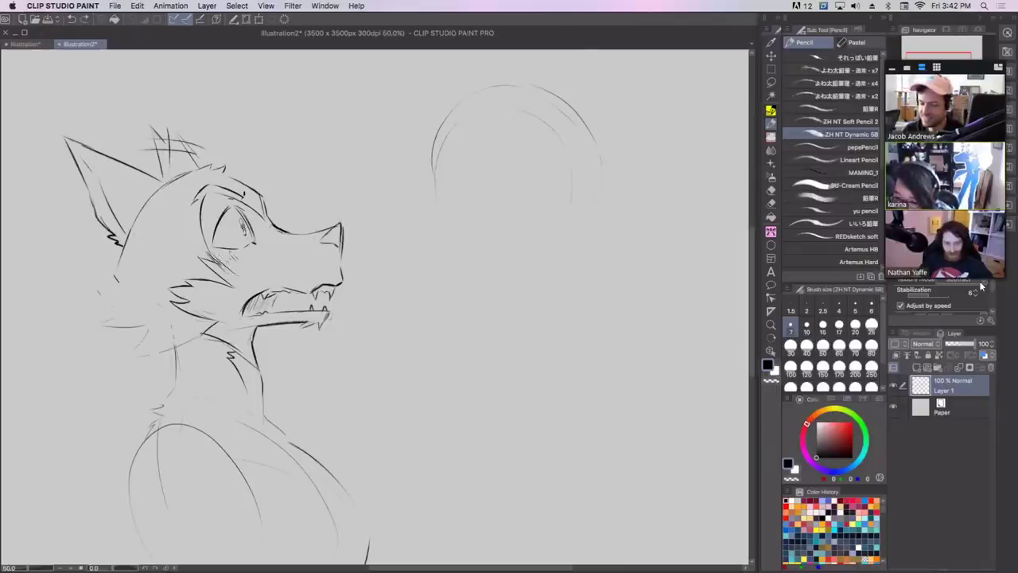
Sketch the second head's muzzle, with the nose bridge, blunt snout front and lower jaw line facing the first wolf.
mouse_move(433, 203)
left_mouse_down()
mouse_move(399, 227)
mouse_move(367, 275)
mouse_move(383, 306)
left_mouse_up()
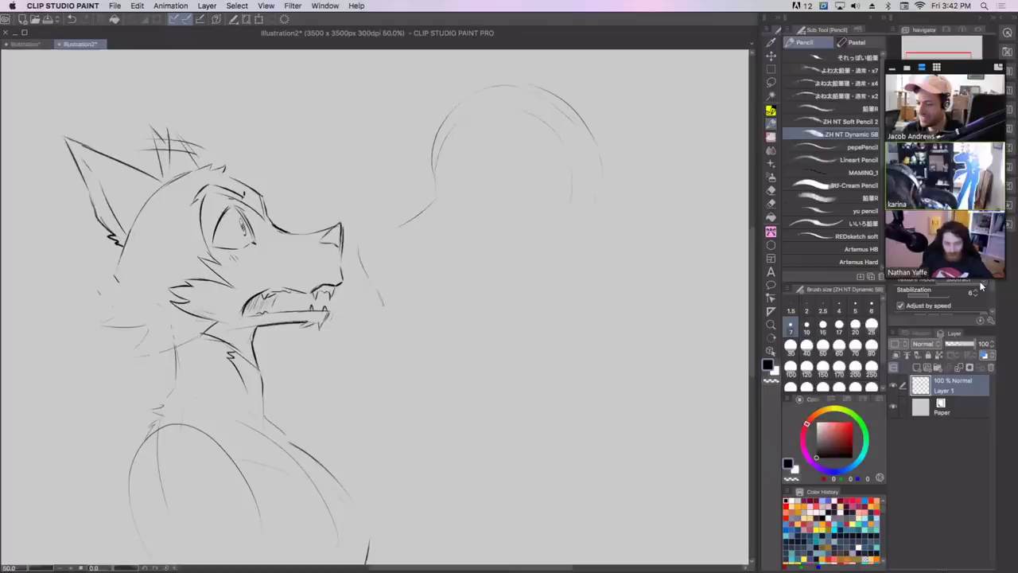
key("super+z")
left_click_drag(435, 189, 376, 232)
left_click_drag(360, 245, 369, 274)
key("super+z")
left_click_drag(360, 237, 387, 286)
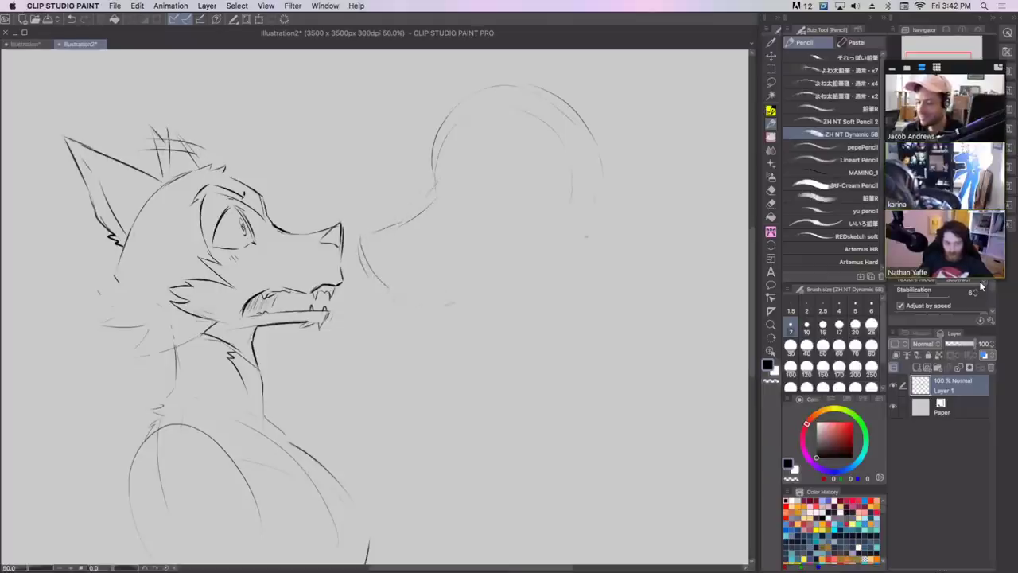
left_click_drag(389, 304, 509, 278)
Refine the second head's forehead and brow notch, and redraw its nose bridge as a firmer line.
mouse_move(437, 113)
left_mouse_down()
mouse_move(418, 186)
mouse_move(429, 177)
mouse_move(437, 194)
mouse_move(393, 226)
left_mouse_up()
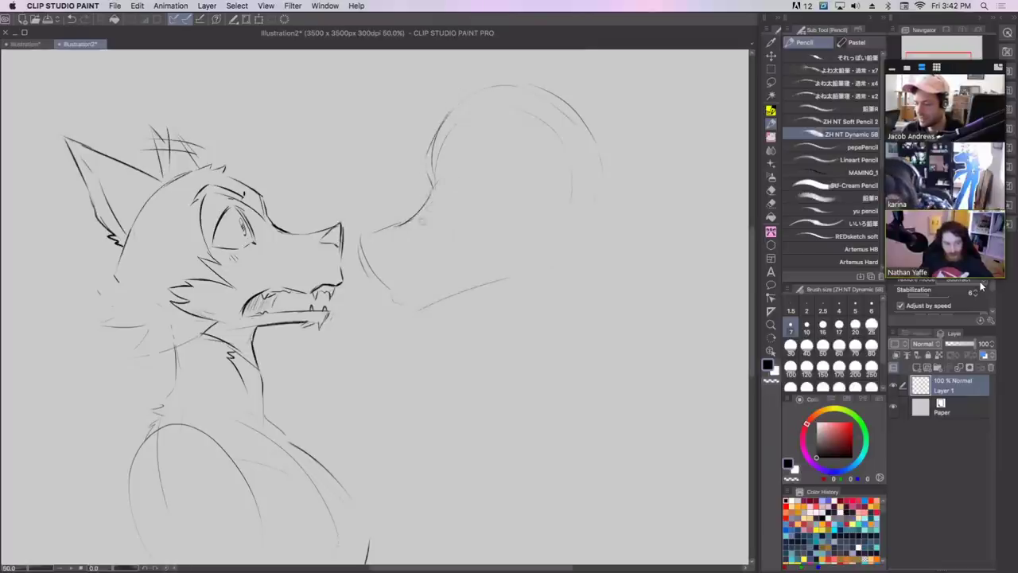
left_click_drag(434, 190, 434, 147)
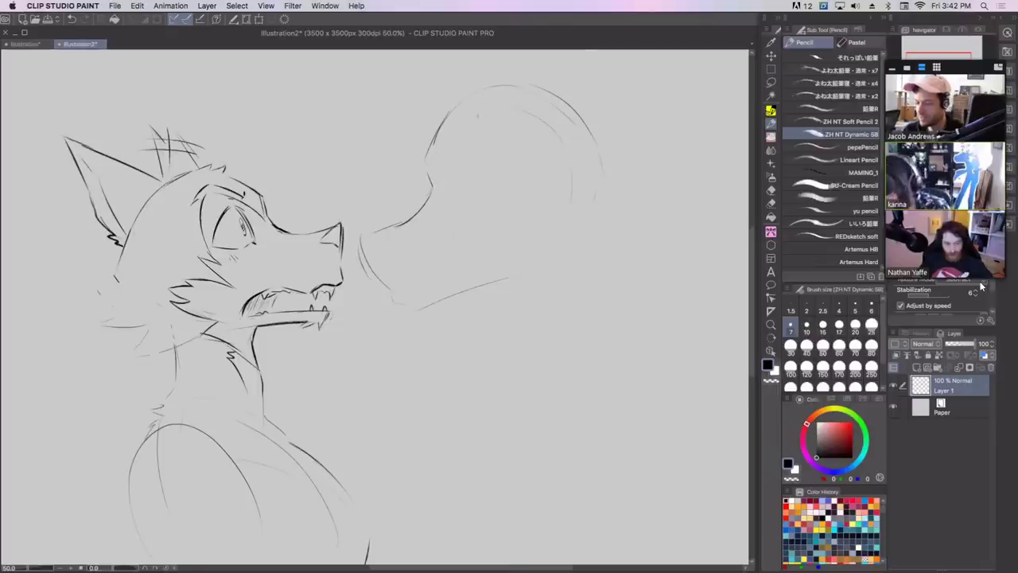
left_click_drag(366, 237, 416, 214)
key("super+z")
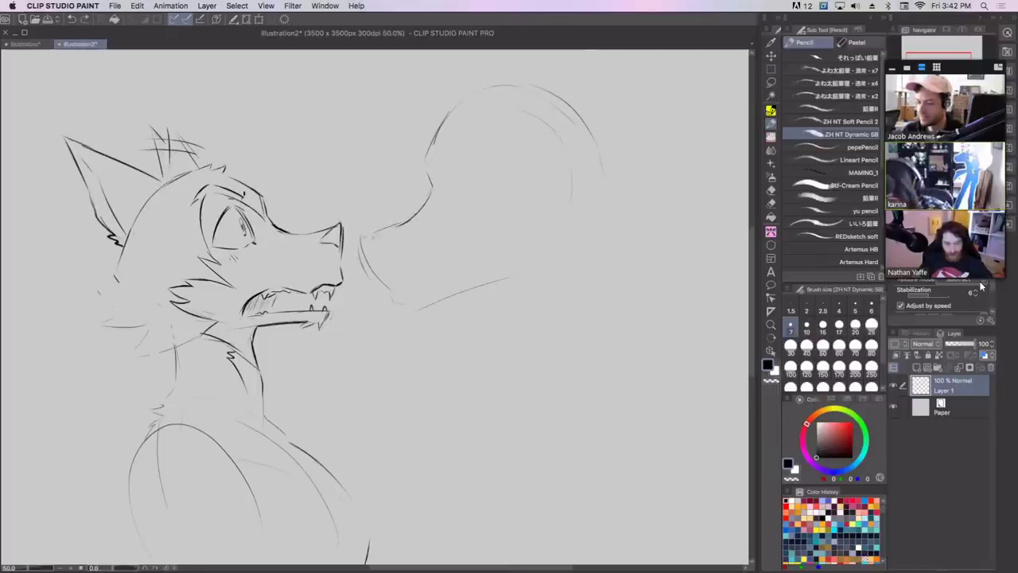
left_click_drag(362, 237, 420, 209)
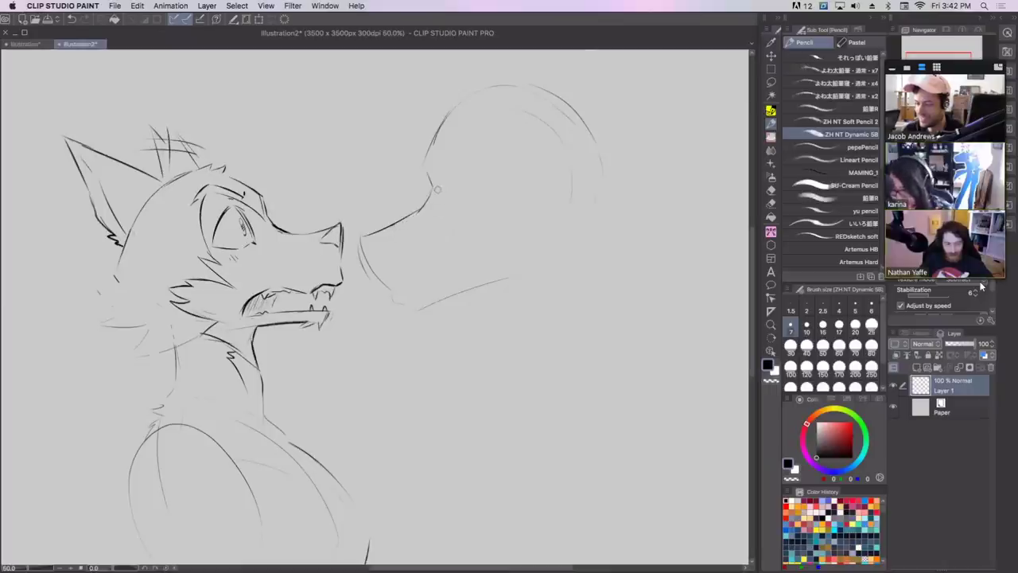
Redraw the front of the second head's snout as a rounded curve flowing into the nose bridge.
left_click_drag(366, 231, 385, 286)
key("super+z")
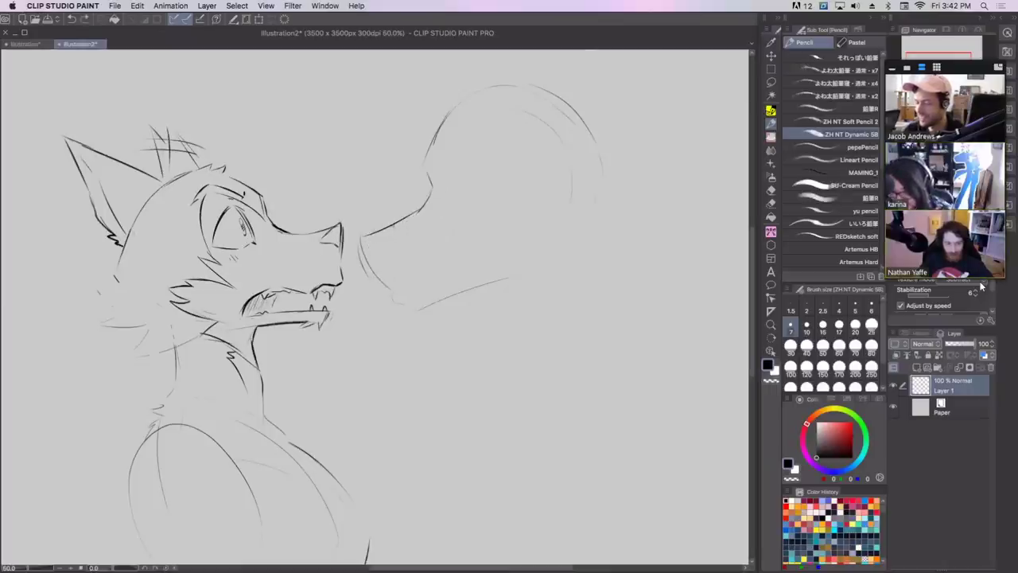
mouse_move(387, 225)
left_mouse_down()
mouse_move(374, 266)
mouse_move(382, 279)
left_mouse_up()
key("super+z")
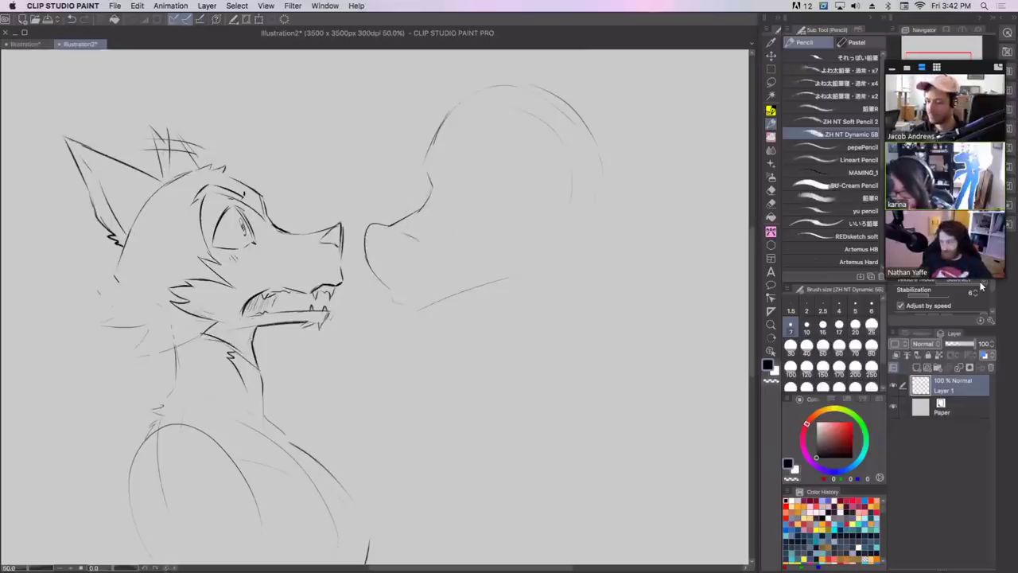
mouse_move(402, 228)
left_mouse_down()
mouse_move(424, 232)
mouse_move(405, 232)
left_mouse_up()
key("super+z")
key("super+z")
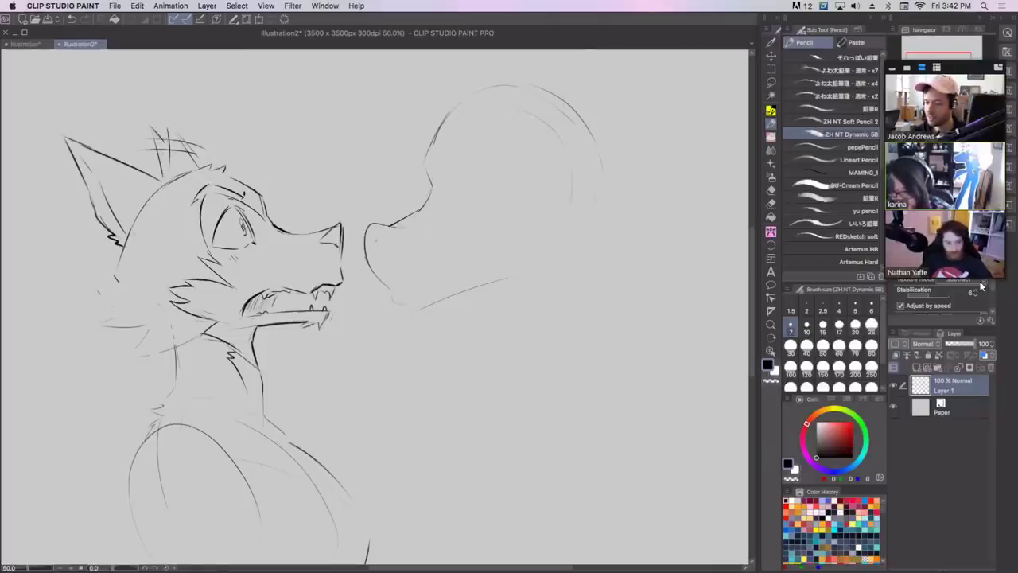
Darken the second head's snout front and continue it into a rounded chin and lower jaw line.
mouse_move(366, 229)
left_mouse_down()
mouse_move(385, 303)
mouse_move(389, 293)
mouse_move(418, 307)
left_mouse_up()
key("super+z")
key("ctrl+z")
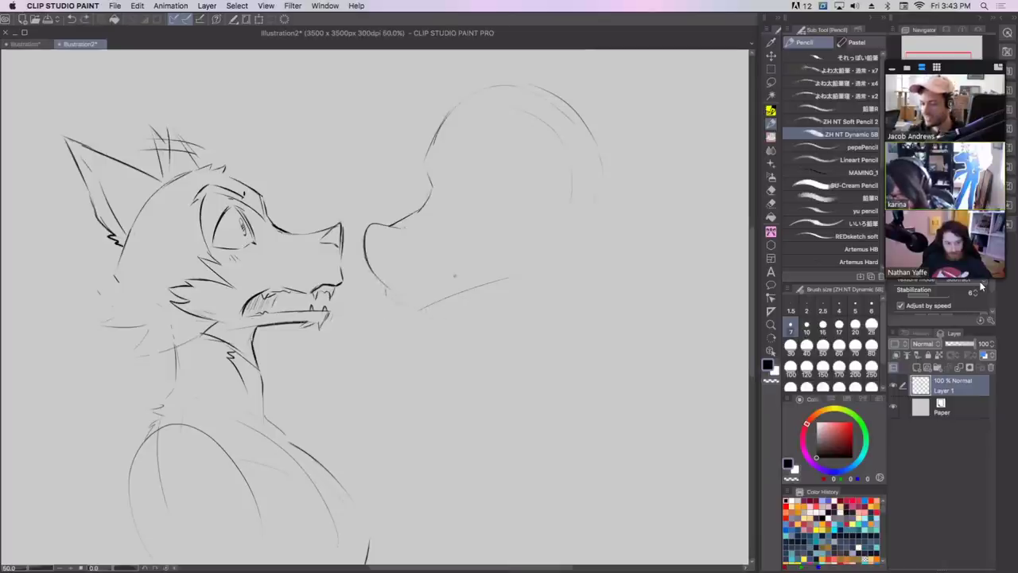
mouse_move(384, 283)
left_mouse_down()
mouse_move(409, 305)
mouse_move(456, 297)
left_mouse_up()
key("super+z")
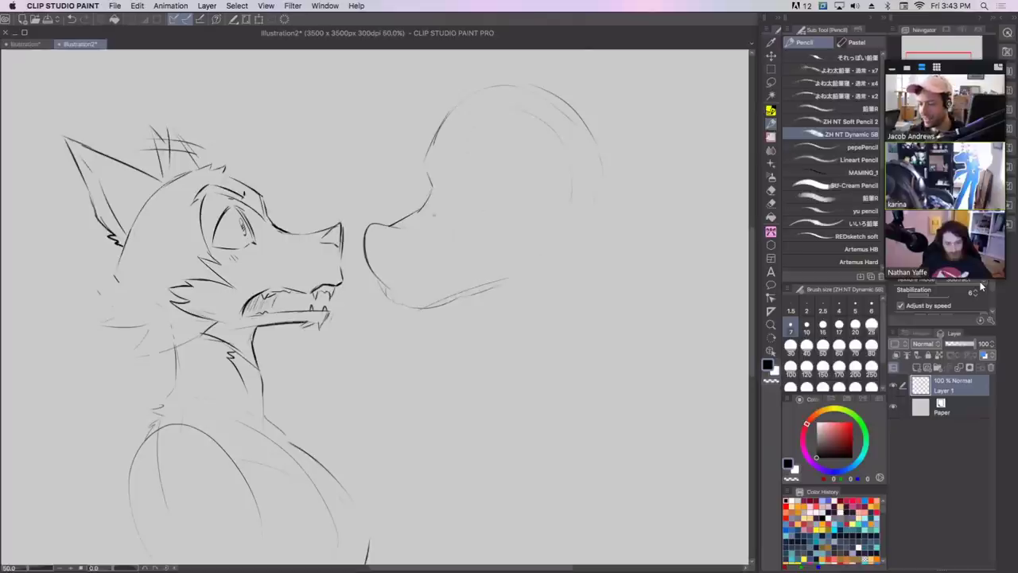
Draw a tilted oval nose at the tip of the second head's snout.
mouse_move(364, 205)
left_mouse_down()
mouse_move(386, 237)
mouse_move(379, 246)
left_mouse_up()
key("super+z")
key("super+z")
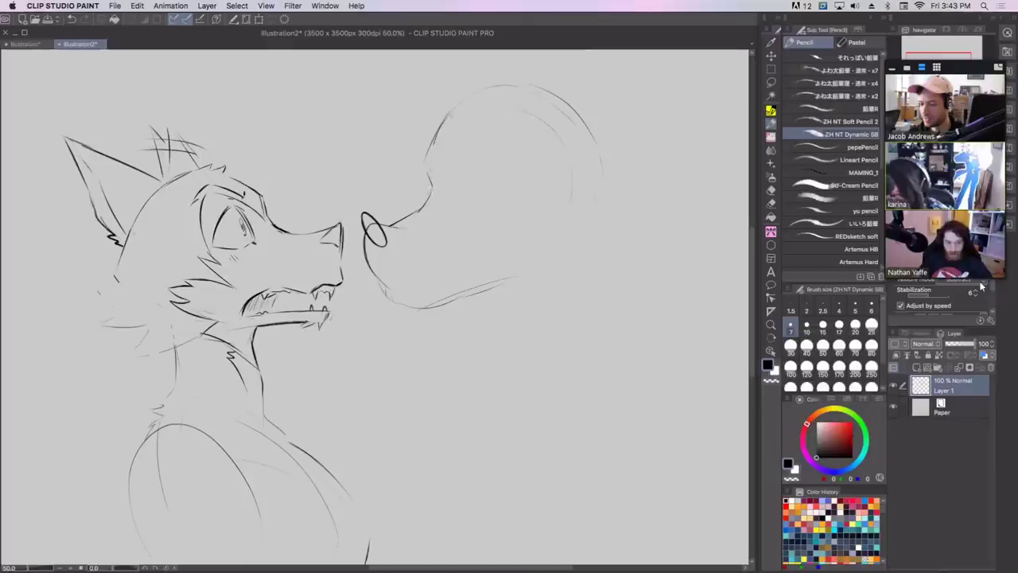
Firm up the second head's forehead contour and draw a curved guide line from the brow notch across the face.
left_click_drag(447, 121, 425, 169)
key("super+z")
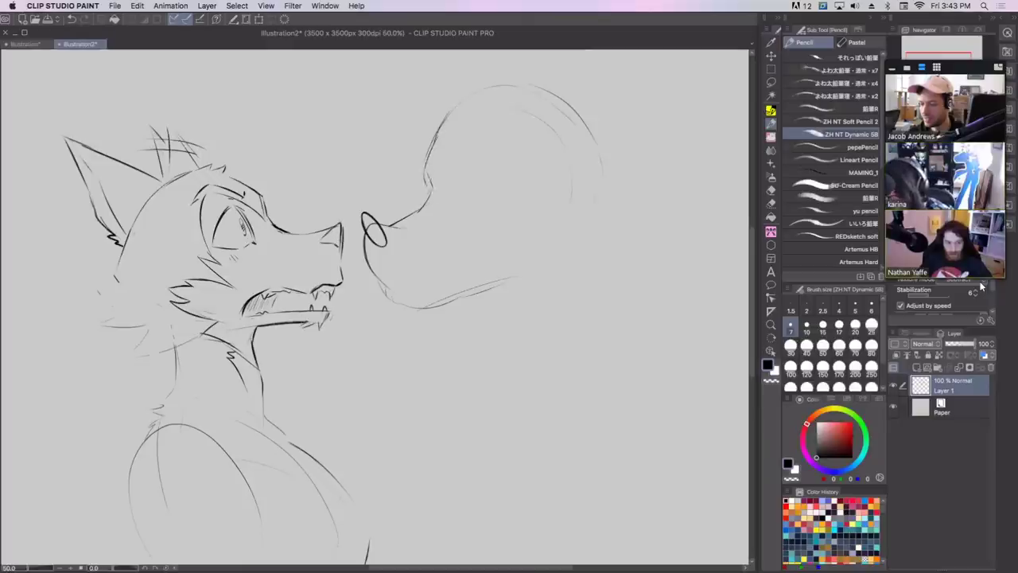
left_click_drag(431, 188, 513, 236)
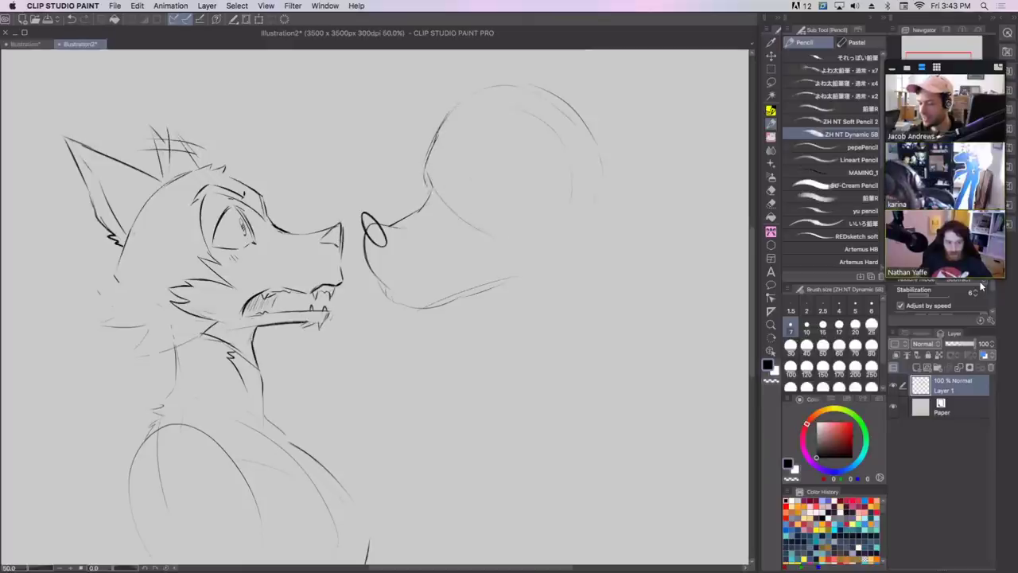
key("super+z")
left_click_drag(431, 178, 493, 214)
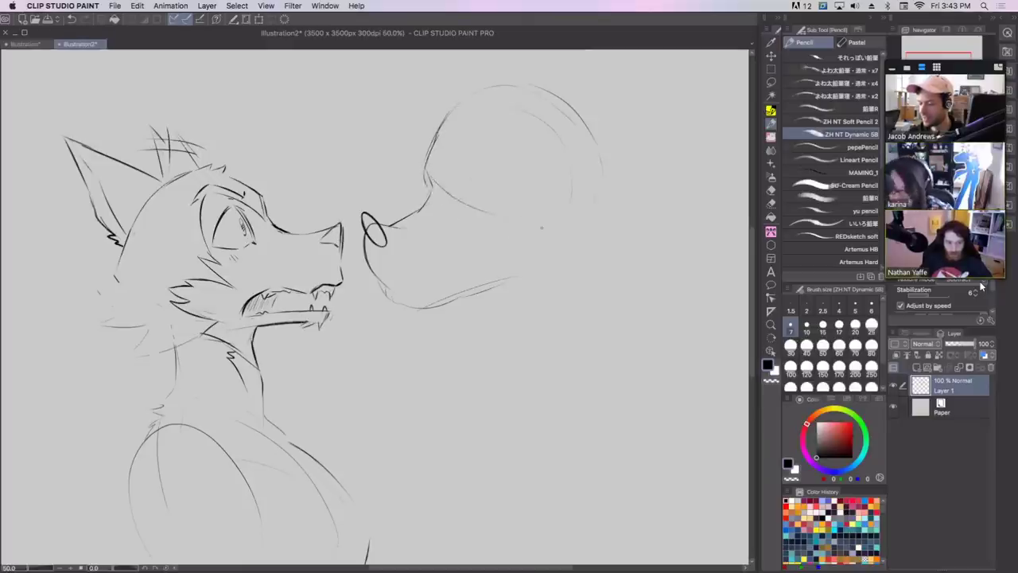
Extend the back of the second head's cranium down to meet the jaw, and shade the oval nose.
left_click_drag(574, 128, 582, 244)
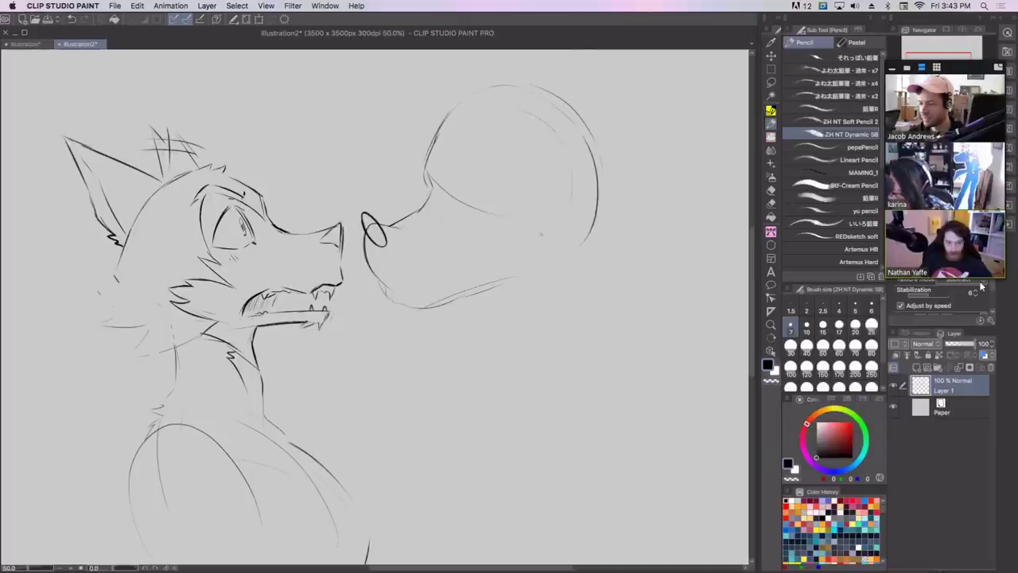
key("super+z")
mouse_move(595, 152)
left_mouse_down()
mouse_move(594, 237)
mouse_move(487, 288)
left_mouse_up()
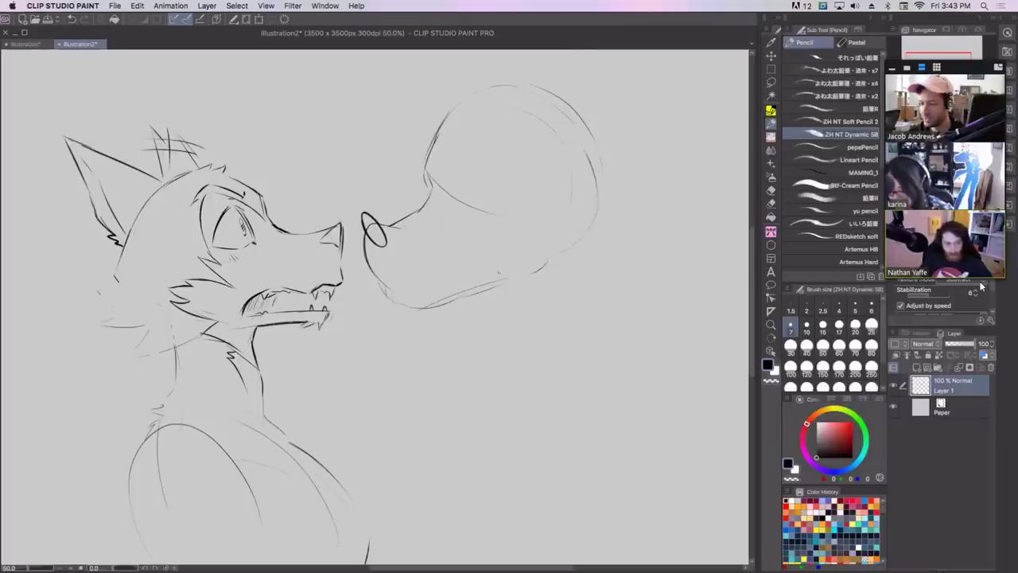
left_click_drag(363, 217, 382, 245)
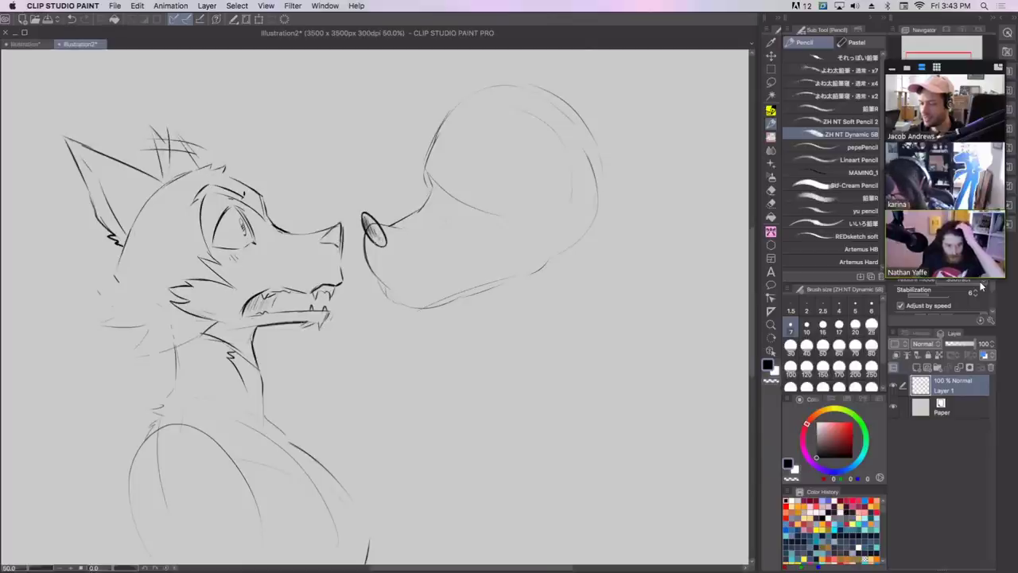
Sketch the second head's eyes, with a narrow far eye at the forehead edge and a large rounded near eye.
left_click_drag(447, 186, 453, 215)
key("super+z")
mouse_move(427, 164)
left_mouse_down()
mouse_move(431, 196)
mouse_move(445, 201)
left_mouse_up()
key("super+z")
left_click_drag(446, 166, 460, 202)
key("super+z")
left_click_drag(484, 163, 496, 213)
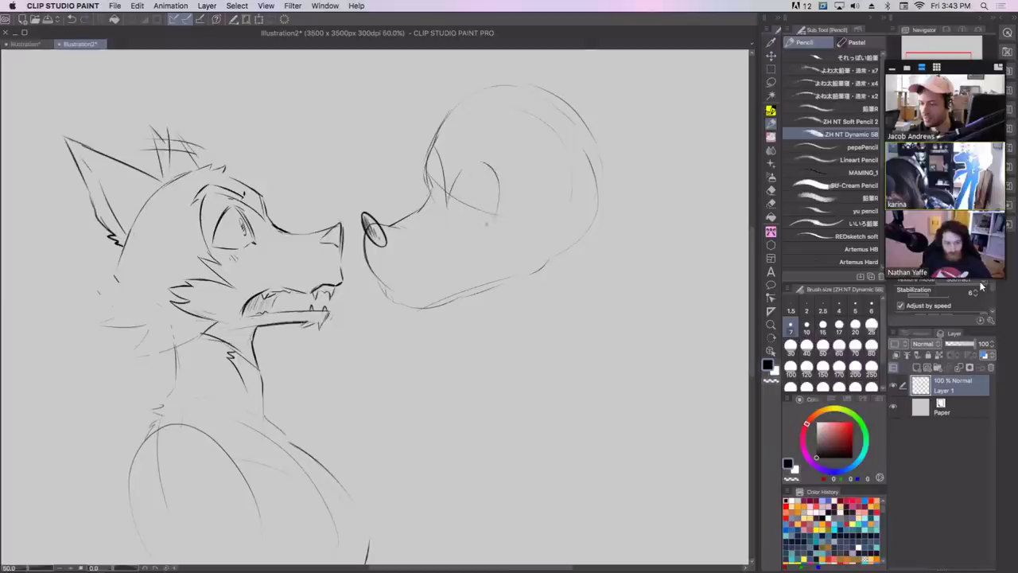
key("super+z")
mouse_move(474, 162)
left_mouse_down()
mouse_move(504, 192)
mouse_move(500, 224)
left_mouse_up()
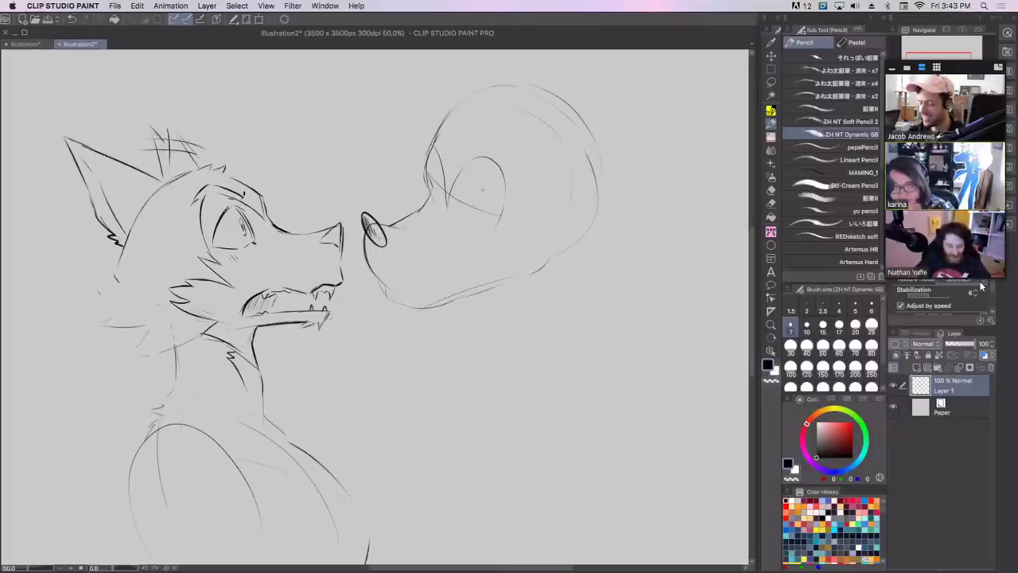
Draw the lower edges of both eyes, a crease at the top of the muzzle and a cheek line on the second head.
mouse_move(424, 165)
left_mouse_down()
mouse_move(435, 187)
mouse_move(503, 209)
left_mouse_up()
left_click_drag(424, 172, 463, 229)
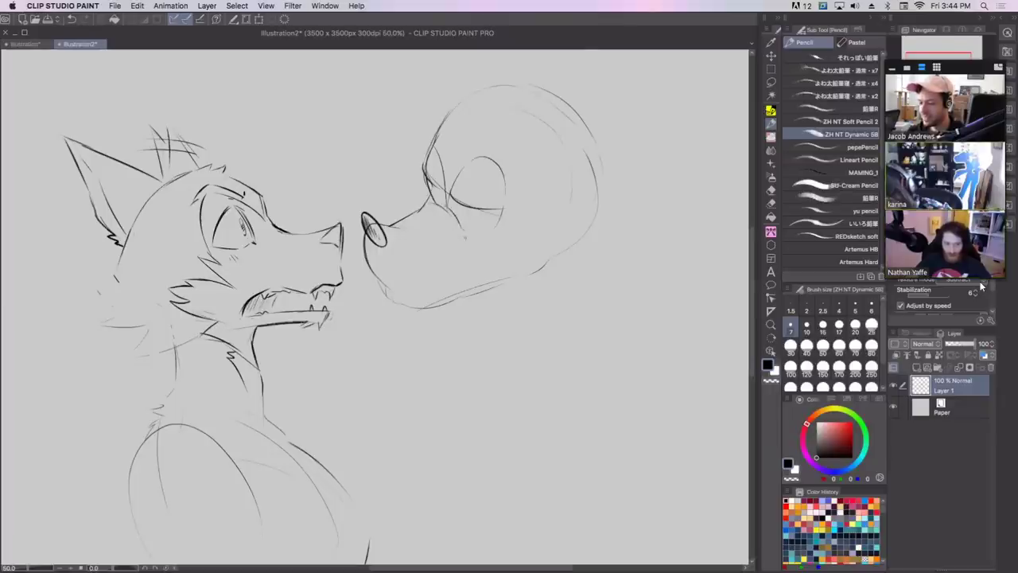
key("super+z")
key("super+z")
mouse_move(434, 199)
left_mouse_down()
mouse_move(486, 227)
mouse_move(513, 226)
left_mouse_up()
key("super+z")
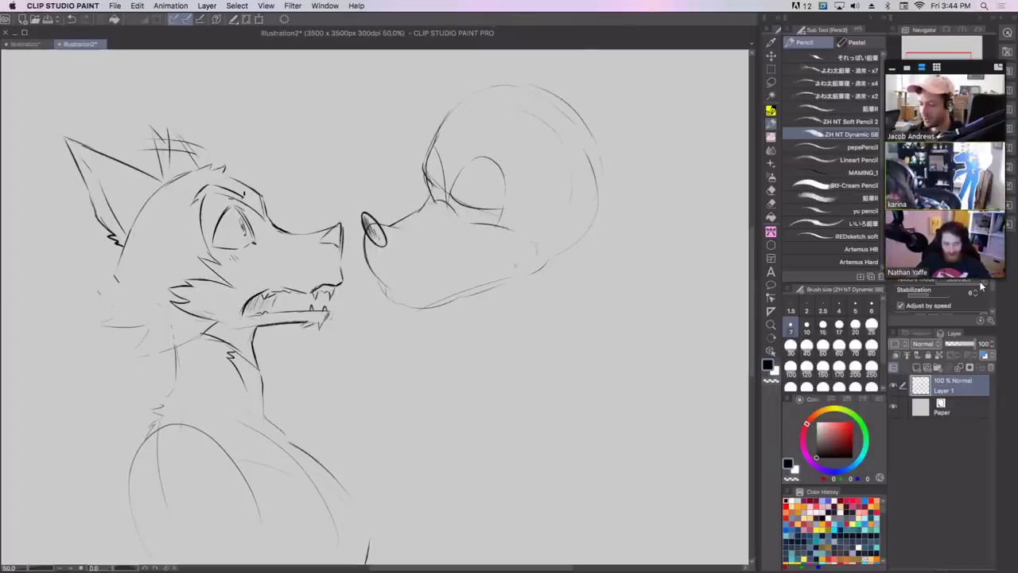
Clean up the second head's eye outlines and redraw the near eye rounder and the far eye's curves firmer.
left_click(477, 190)
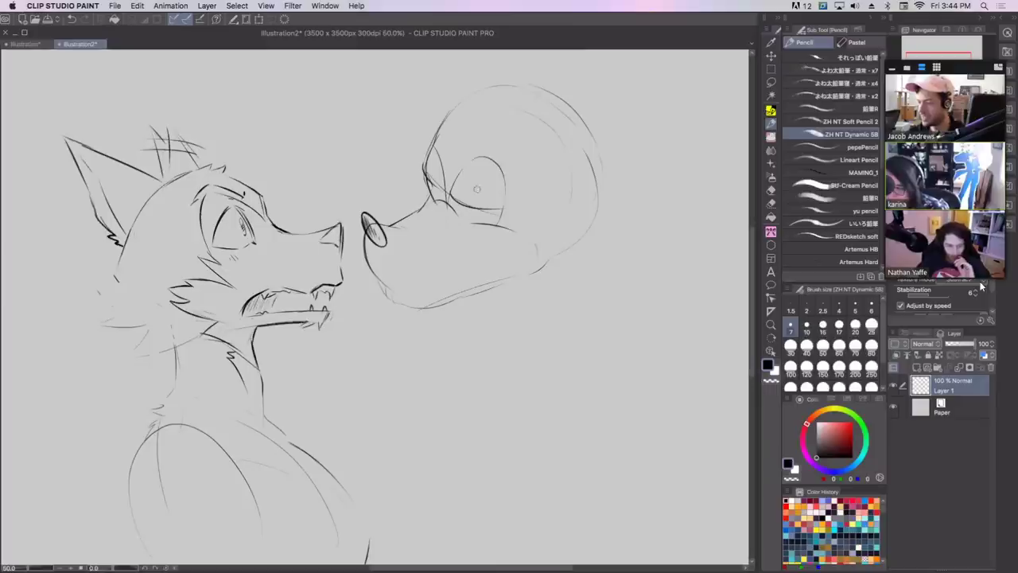
key("super+z")
mouse_move(463, 205)
left_mouse_down()
mouse_move(428, 173)
mouse_move(434, 134)
mouse_move(450, 194)
left_mouse_up()
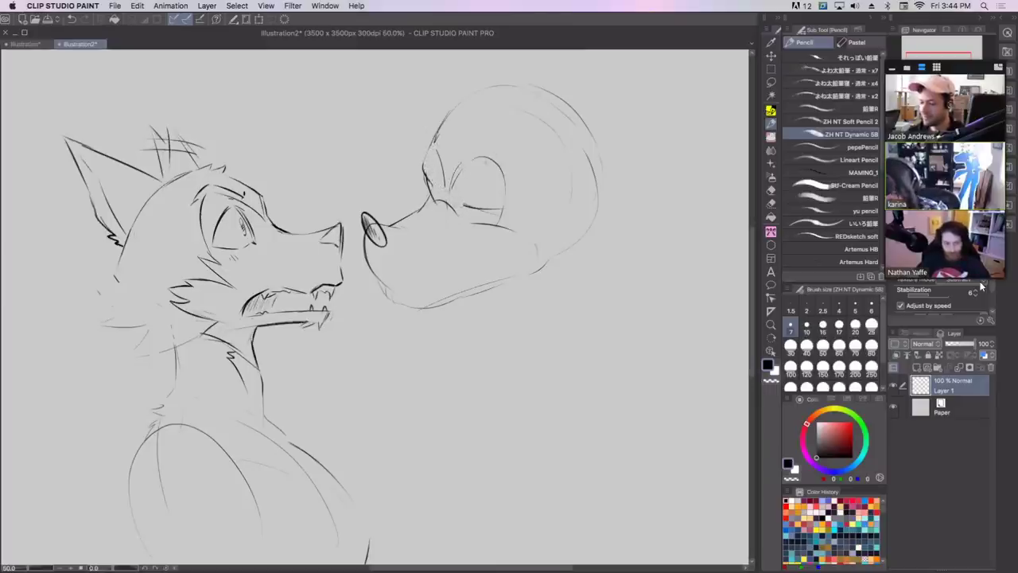
left_click_drag(484, 153, 507, 184)
mouse_move(433, 141)
left_mouse_down()
mouse_move(424, 168)
mouse_move(477, 209)
left_mouse_up()
mouse_move(429, 179)
left_mouse_down()
mouse_move(445, 187)
mouse_move(435, 202)
left_mouse_up()
key("super+z")
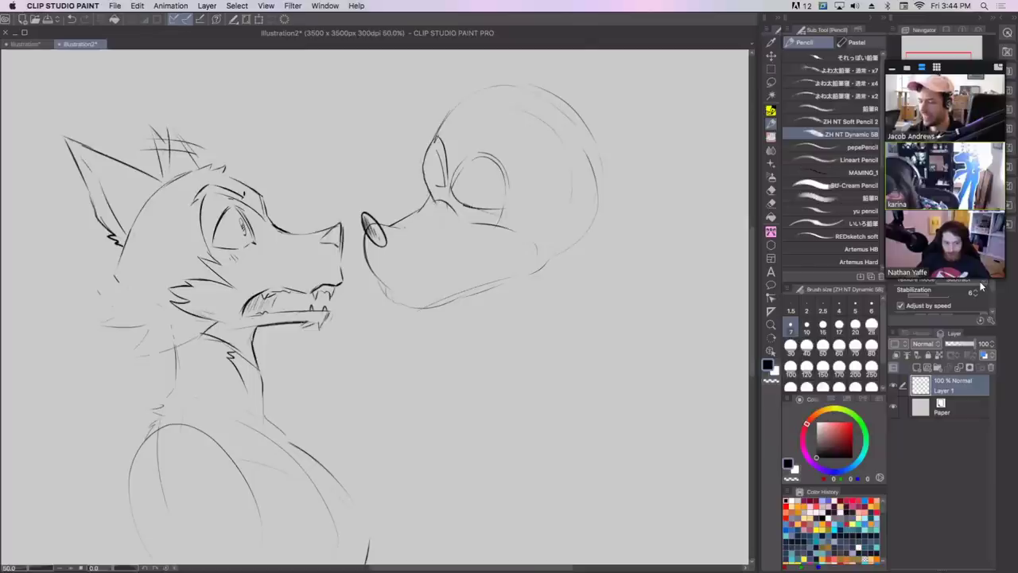
Redraw the second head's far eye as a closed oval and darken the upper edge of the near eye.
mouse_move(423, 167)
left_mouse_down()
mouse_move(466, 205)
mouse_move(449, 204)
left_mouse_up()
key("super+z")
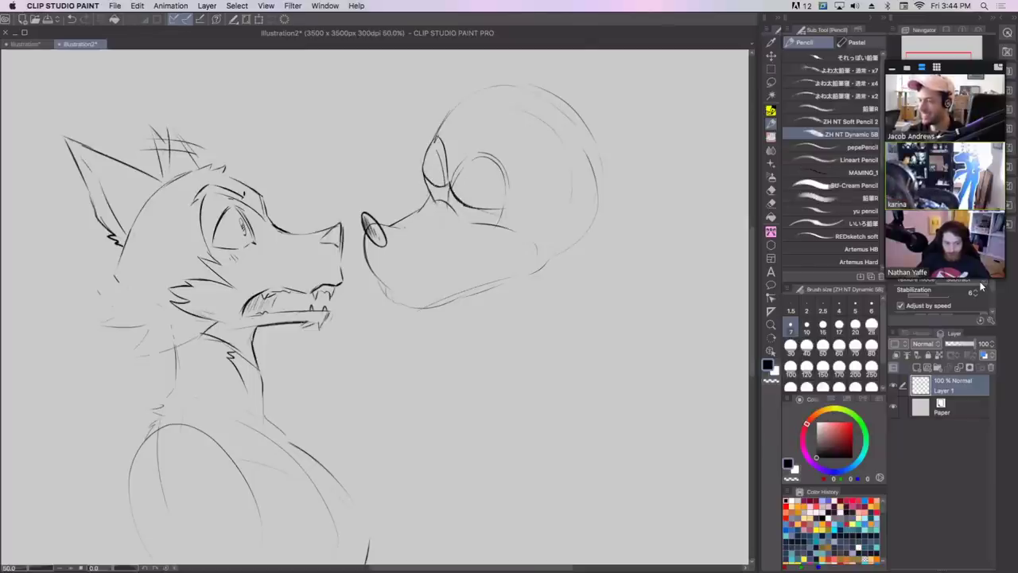
mouse_move(442, 139)
left_mouse_down()
mouse_move(450, 183)
mouse_move(450, 171)
left_mouse_up()
key("super+z")
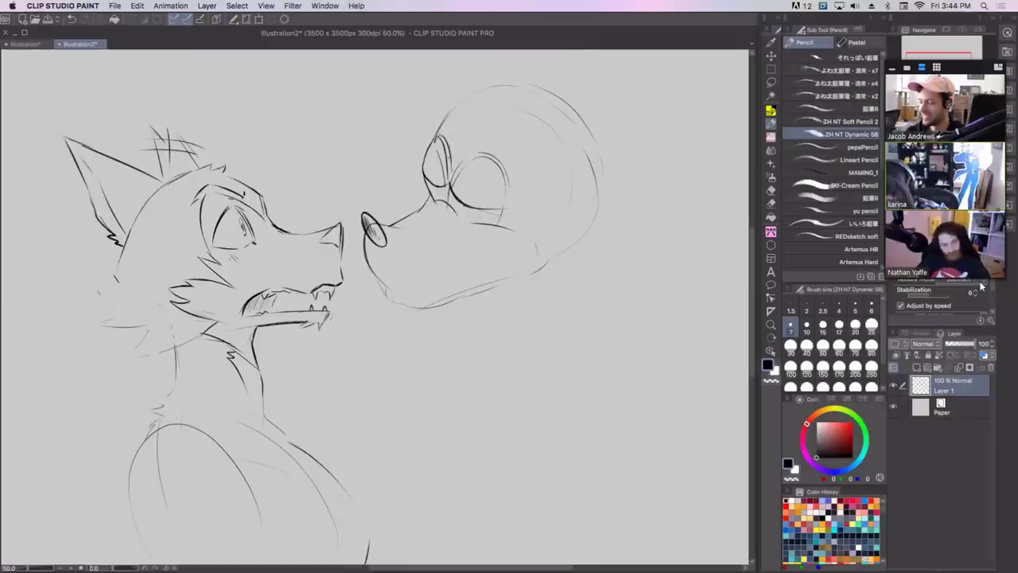
key("super+z")
key("super+z")
key("super+z")
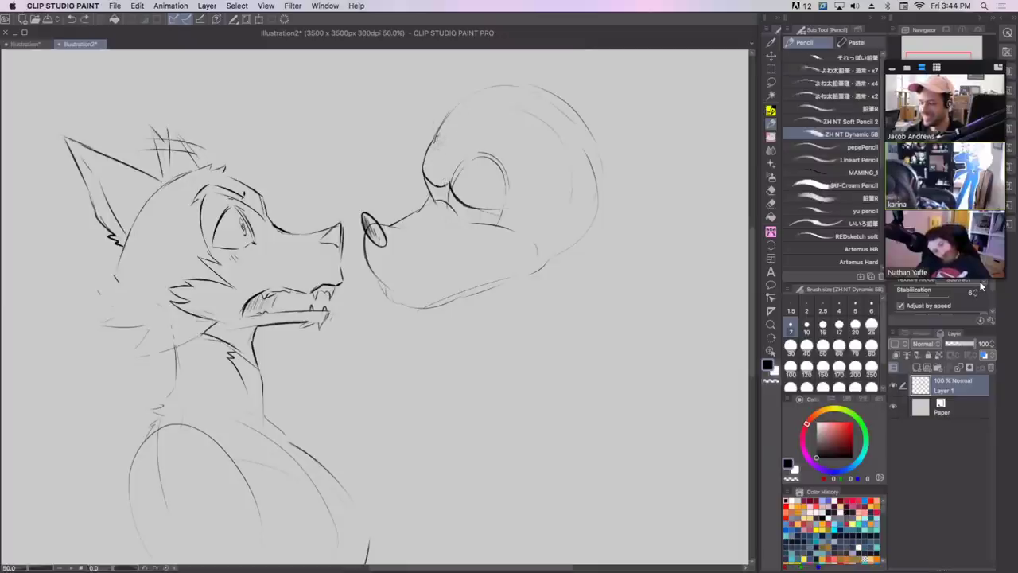
left_click_drag(427, 148, 430, 181)
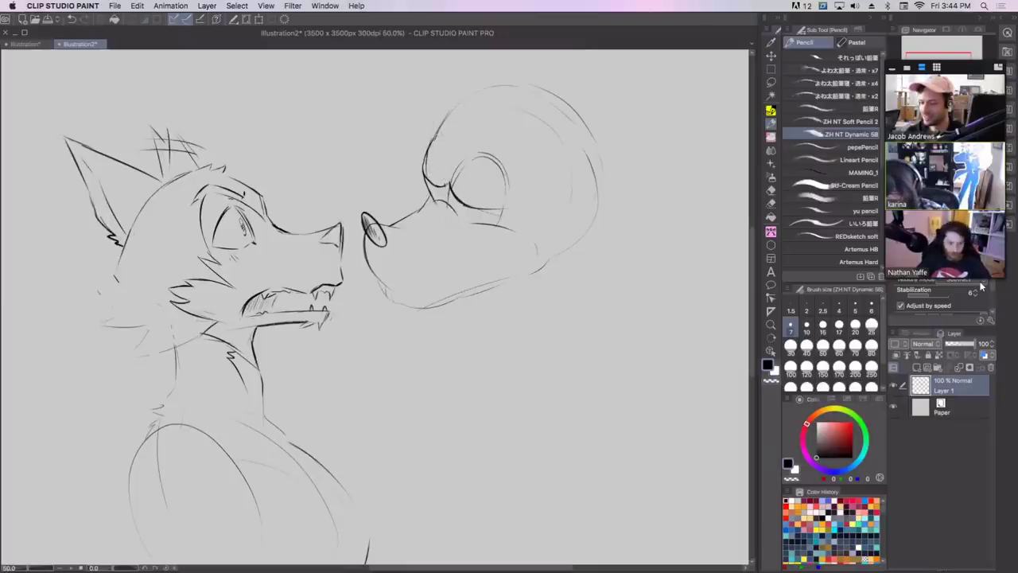
mouse_move(451, 135)
left_mouse_down()
mouse_move(441, 178)
mouse_move(453, 185)
left_mouse_up()
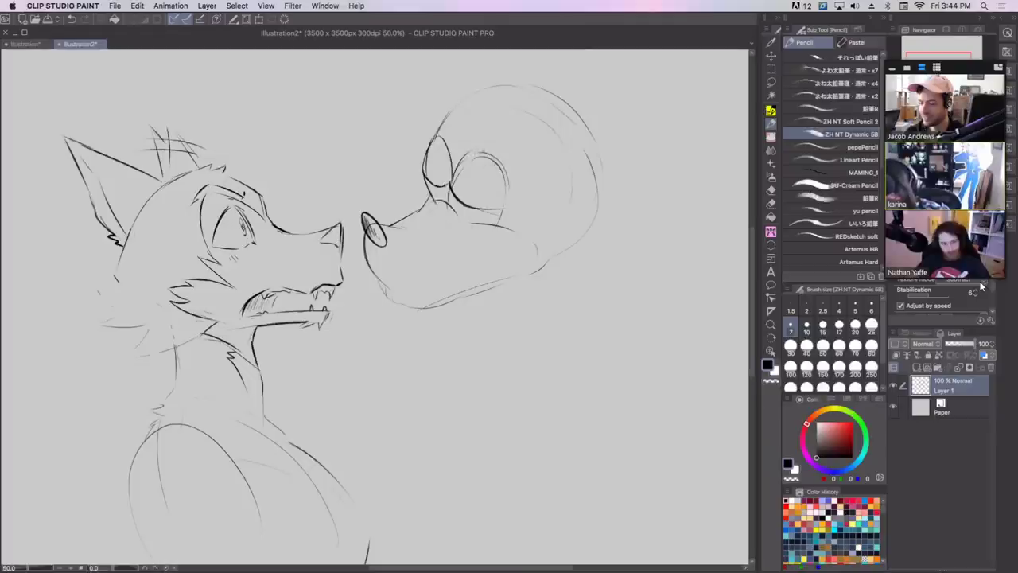
left_click_drag(479, 151, 504, 173)
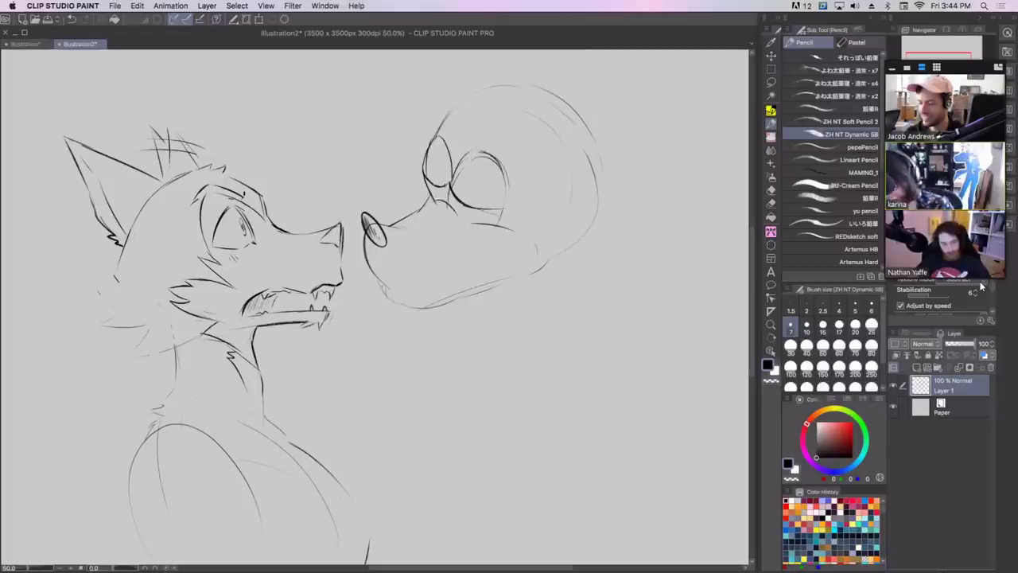
Darken the second head's chin and jaw line, and add a curled mouth corner at the cheek.
mouse_move(381, 284)
left_mouse_down()
mouse_move(395, 304)
mouse_move(469, 289)
left_mouse_up()
key("super+z")
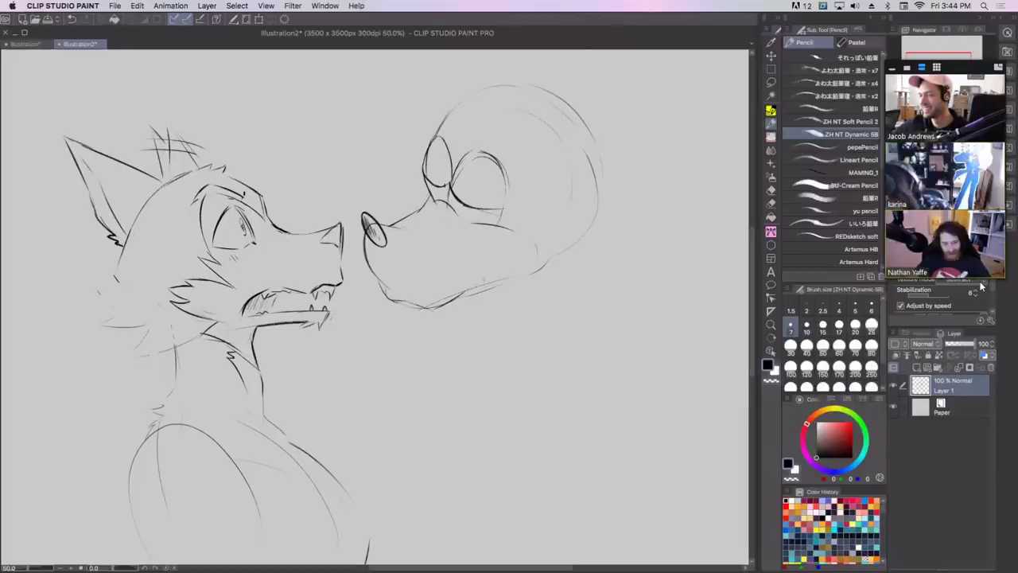
left_click_drag(521, 248, 509, 268)
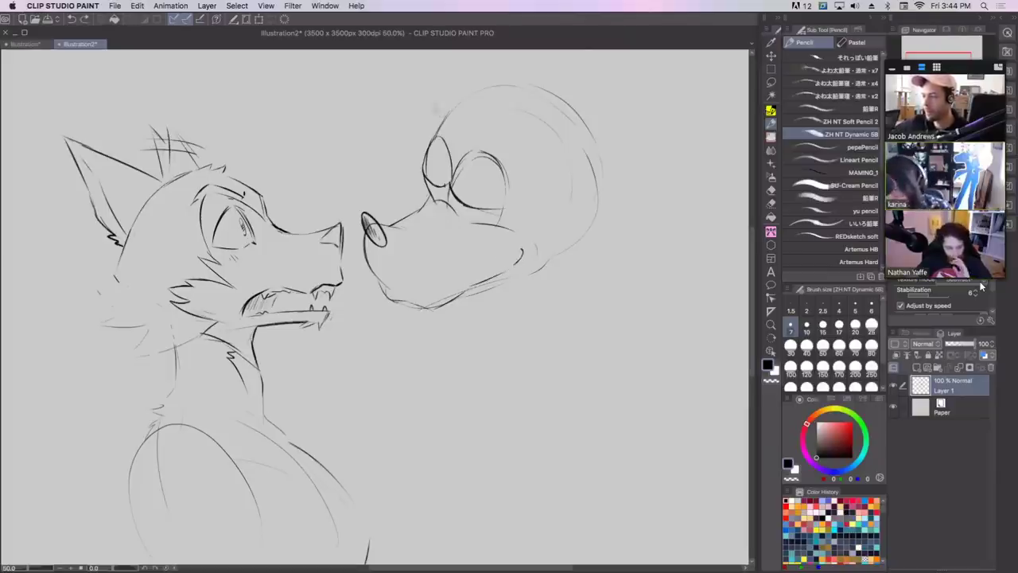
Erase the lower parts of the second head's eyes and redraw both as taller ovals crossed by a lower lid curve.
mouse_move(449, 180)
left_mouse_down()
mouse_move(423, 152)
mouse_move(463, 202)
mouse_move(502, 211)
mouse_move(426, 180)
left_mouse_up()
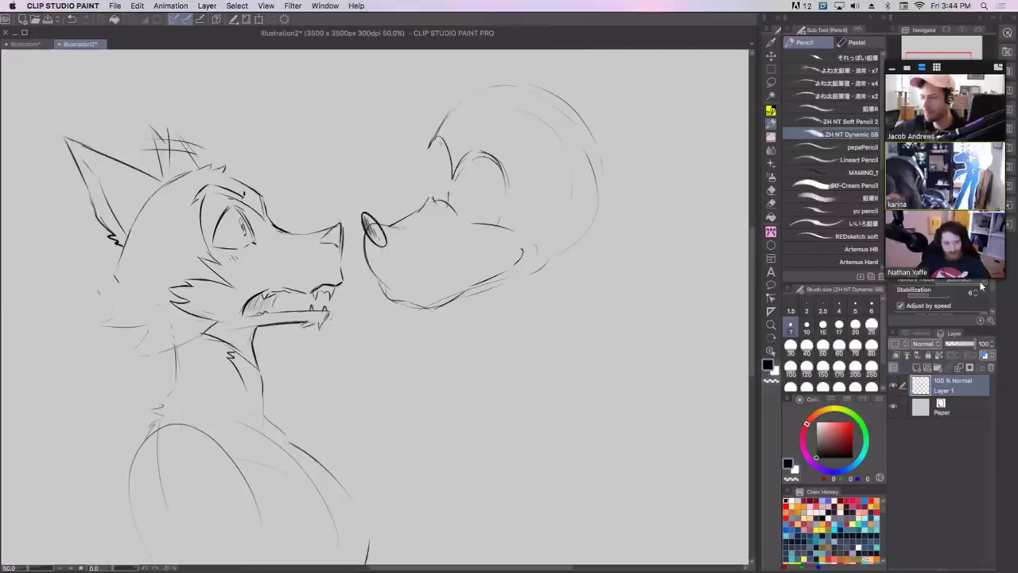
left_click_drag(436, 138, 427, 197)
key("super+z")
mouse_move(426, 160)
left_mouse_down()
mouse_move(428, 196)
mouse_move(425, 182)
mouse_move(450, 204)
left_mouse_up()
mouse_move(459, 165)
left_mouse_down()
mouse_move(481, 149)
mouse_move(504, 205)
mouse_move(499, 223)
left_mouse_up()
left_click_drag(420, 162, 461, 193)
key("super+z")
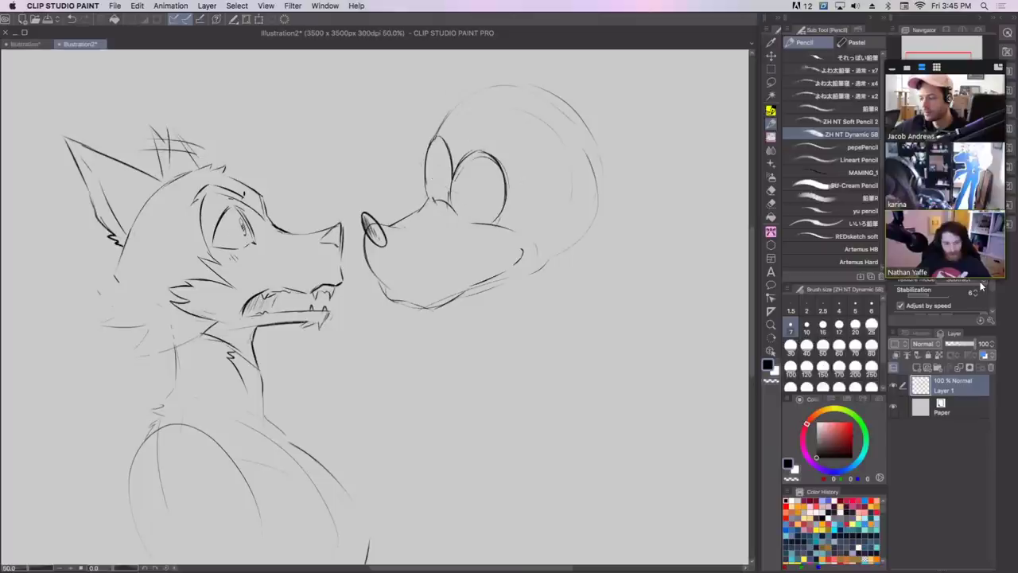
mouse_move(421, 163)
left_mouse_down()
mouse_move(448, 185)
mouse_move(517, 209)
left_mouse_up()
key("ctrl+z")
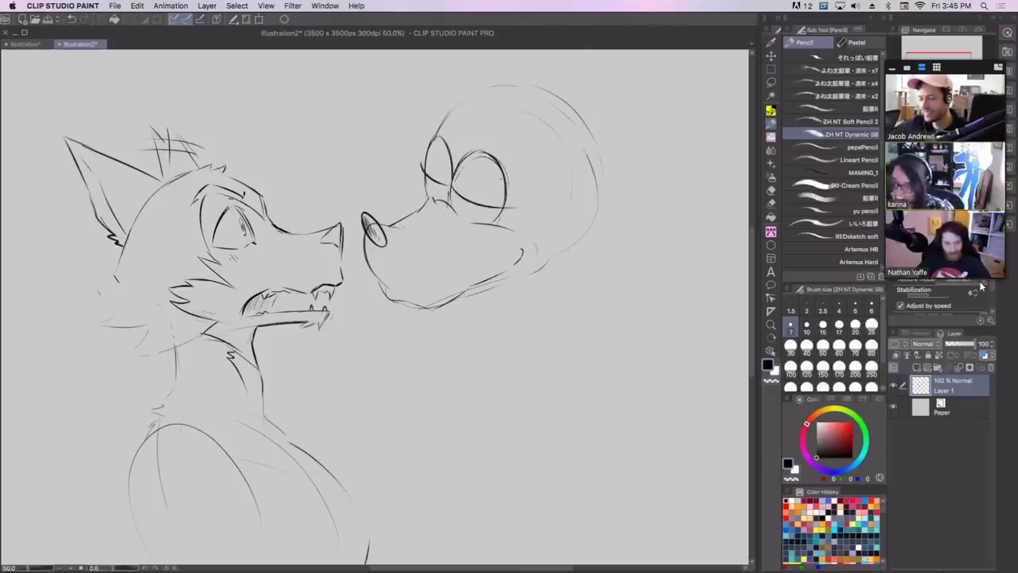
Clear the rough lines around the second head's chin and redraw the lower muzzle edge as a straighter slope to the jaw.
left_click_drag(375, 276, 390, 306)
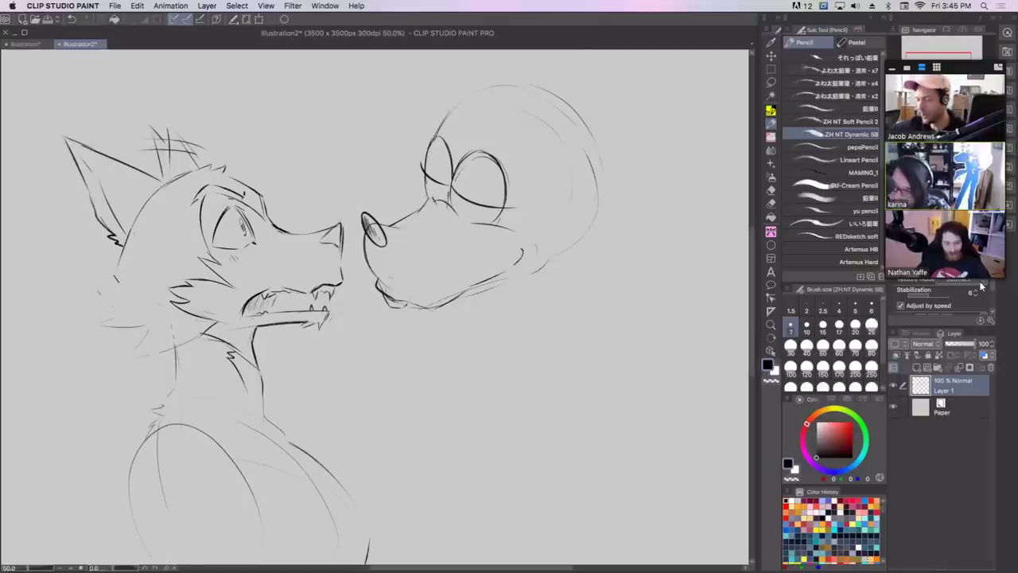
key("ctrl+z")
key("ctrl+z")
key("ctrl+z")
key("ctrl+z")
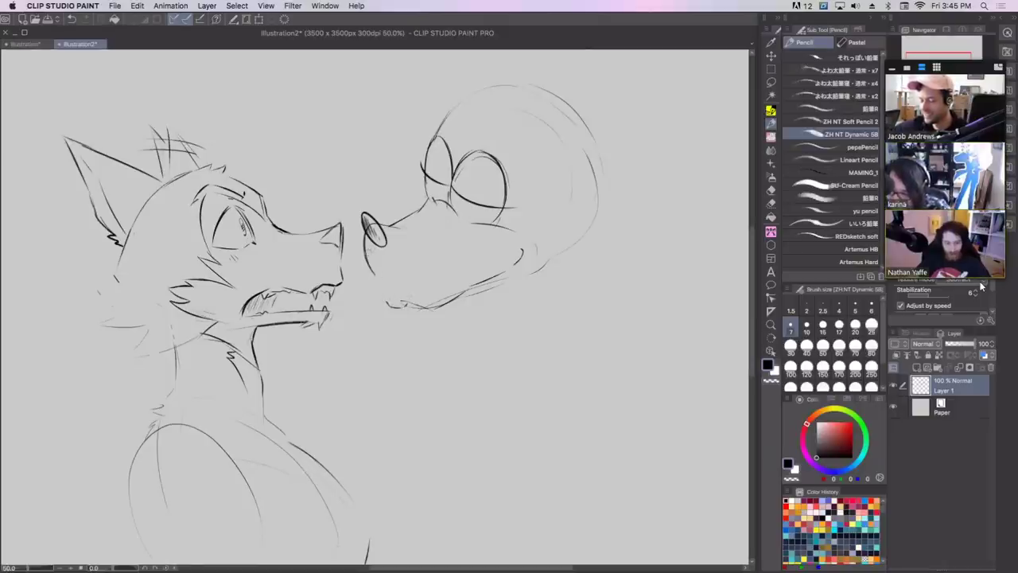
key("ctrl+z")
left_click_drag(374, 274, 423, 306)
key("ctrl+z")
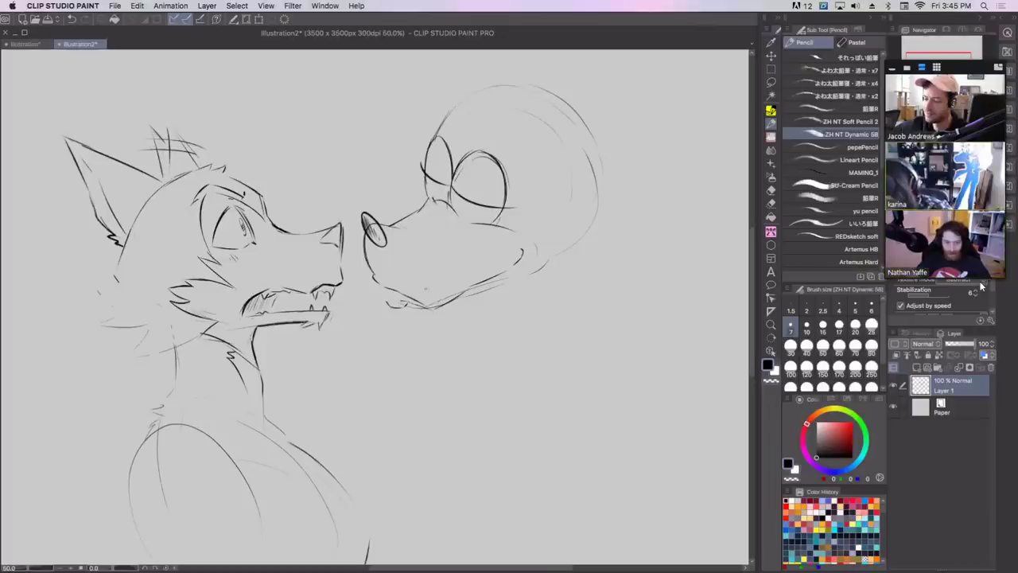
key("ctrl+z")
key("ctrl+z")
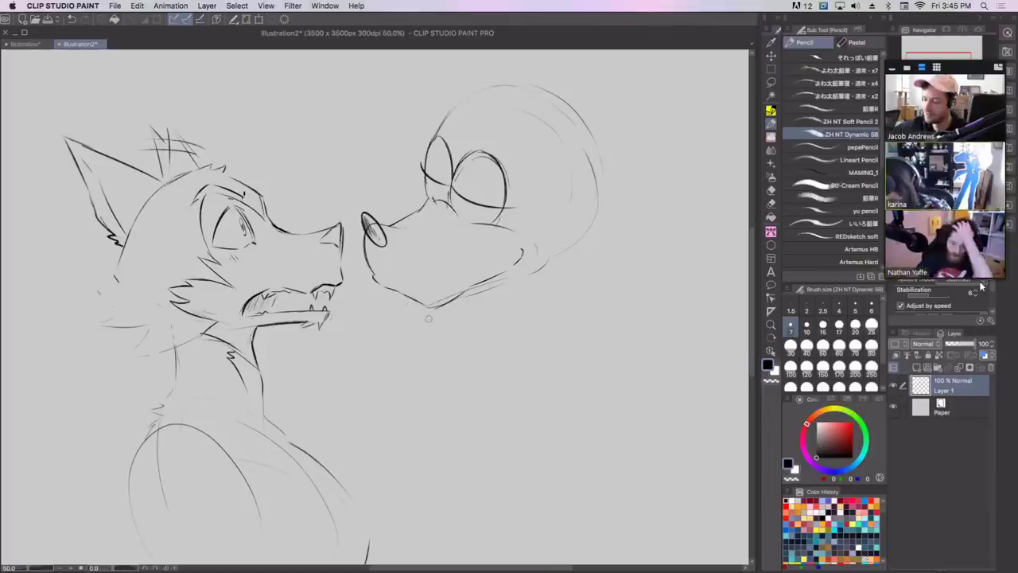
Add a small lip curve beneath the front of the second head's snout.
mouse_move(377, 282)
left_mouse_down()
mouse_move(383, 295)
mouse_move(403, 295)
mouse_move(384, 293)
left_mouse_up()
key("ctrl+z")
key("ctrl+y")
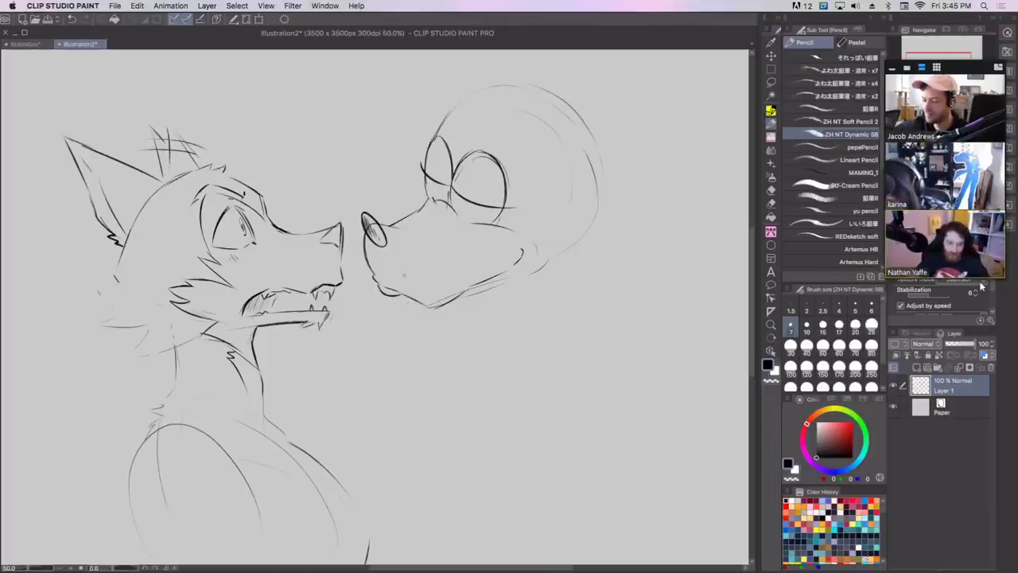
Draw a short, dark rounded lower lip beneath the second head's muzzle, joining the mouth line.
key("ctrl+y")
key("ctrl+y")
key("super+z")
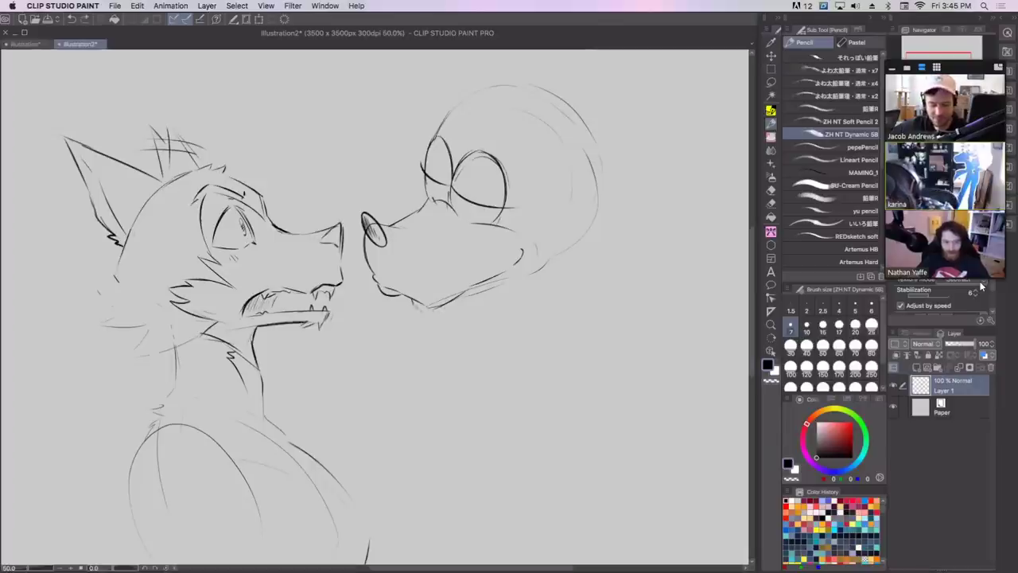
left_click_drag(416, 308, 448, 301)
key("super+z")
key("ctrl+y")
key("super+z")
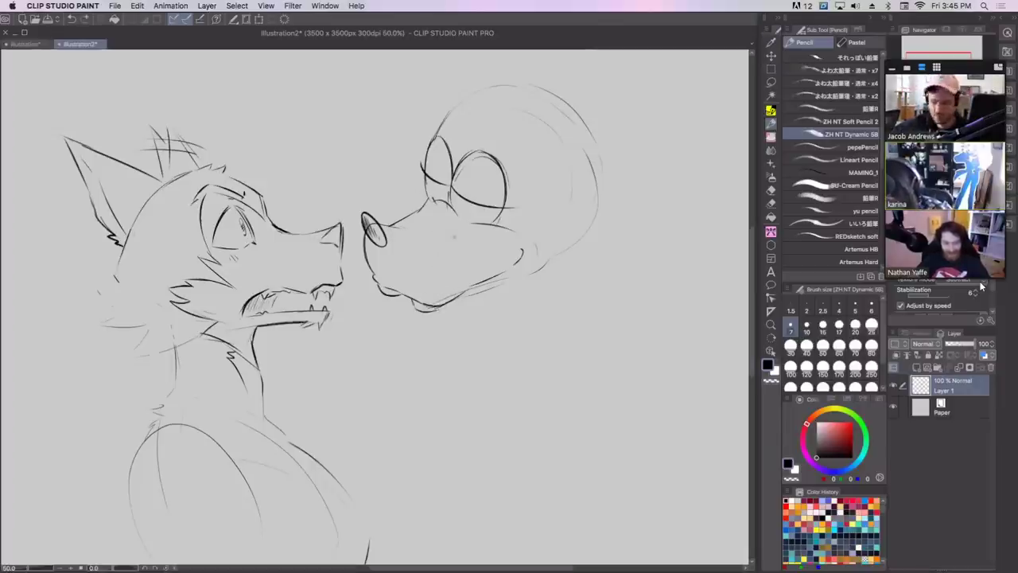
key("super+z")
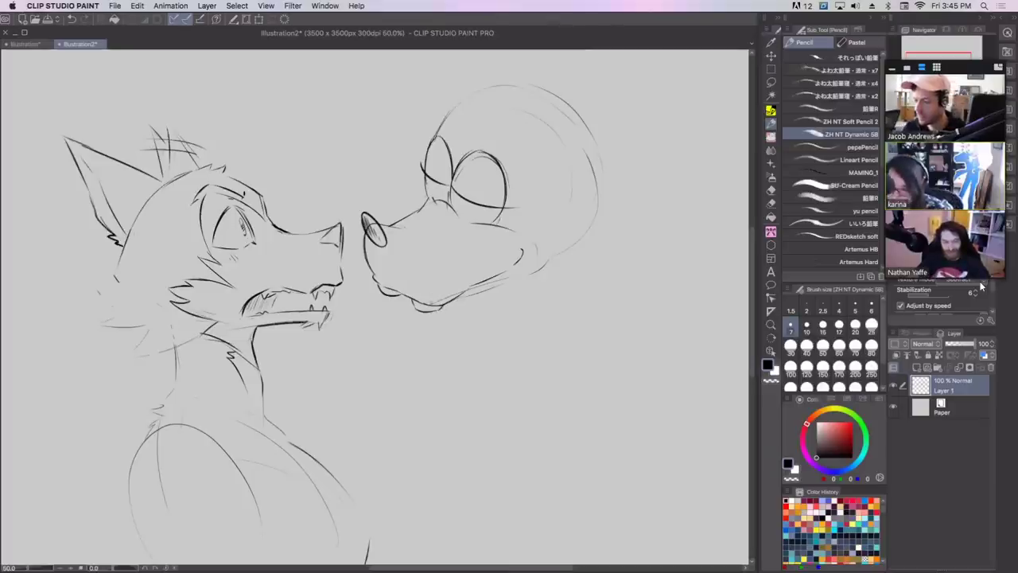
Add short crease lines beneath both of the second head's eyes.
key("ctrl+y")
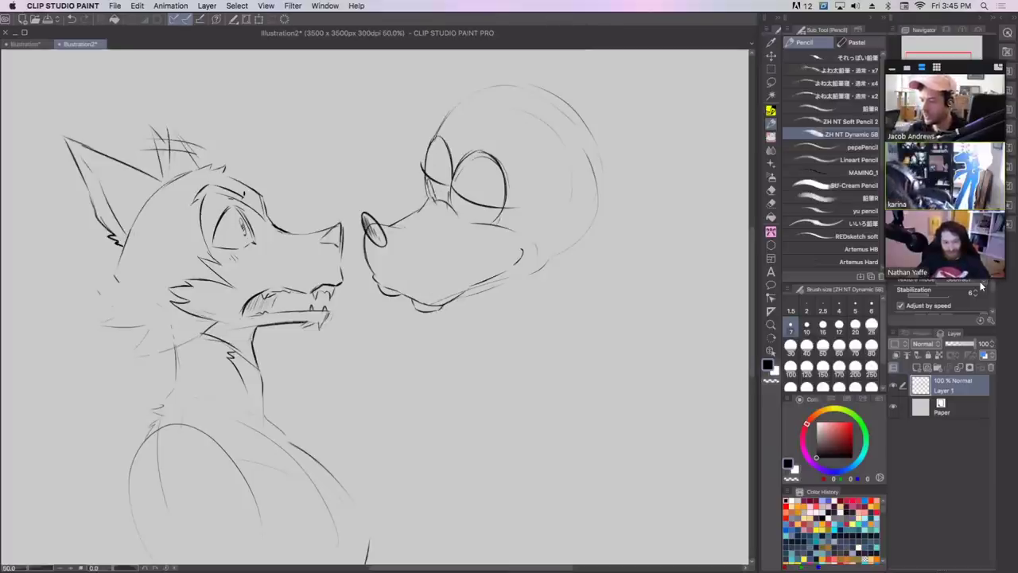
mouse_move(457, 214)
left_mouse_down()
mouse_move(460, 196)
mouse_move(470, 219)
left_mouse_up()
key("super+z")
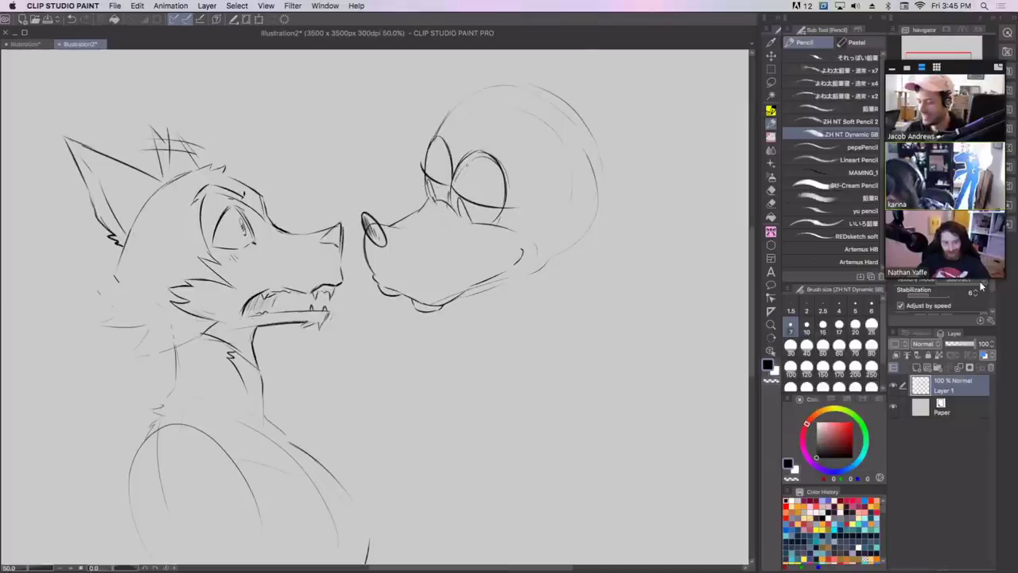
Darken the top and upper back curve of the second head's cranium just inside the rough circle.
key("ctrl+y")
key("ctrl+z")
key("ctrl+y")
key("ctrl+y")
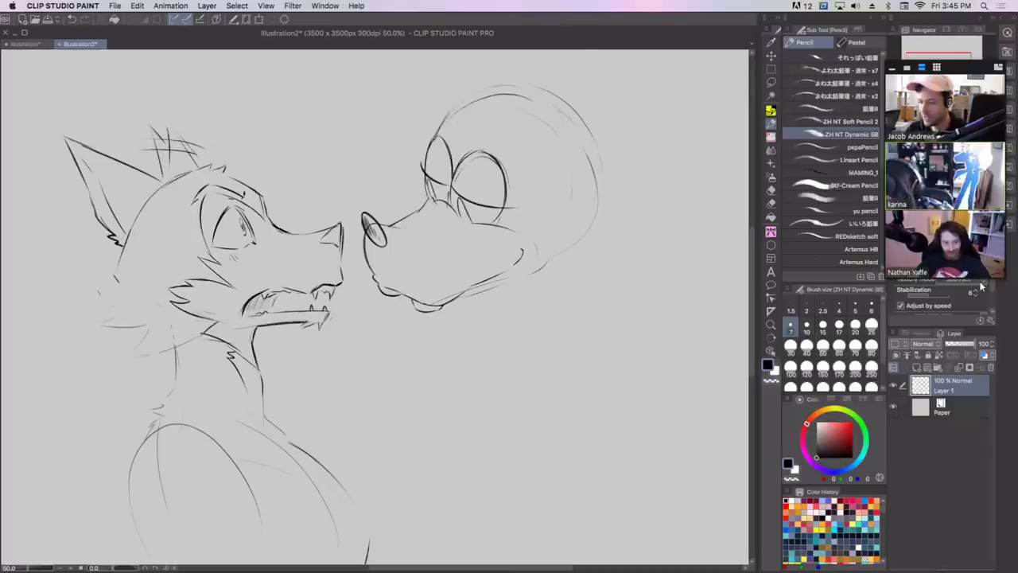
key("ctrl+y")
key("ctrl+y")
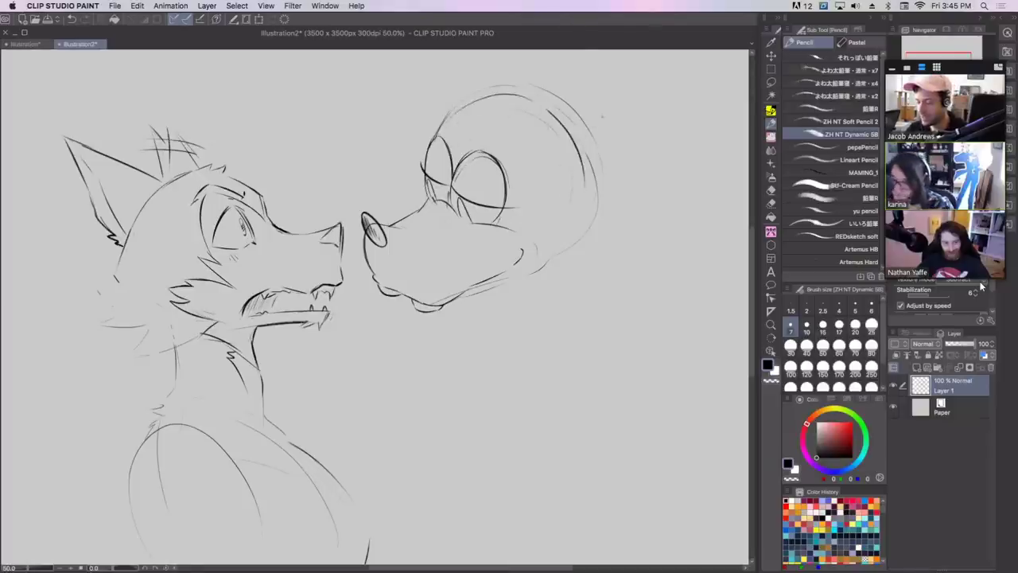
key("ctrl+y")
key("ctrl+z")
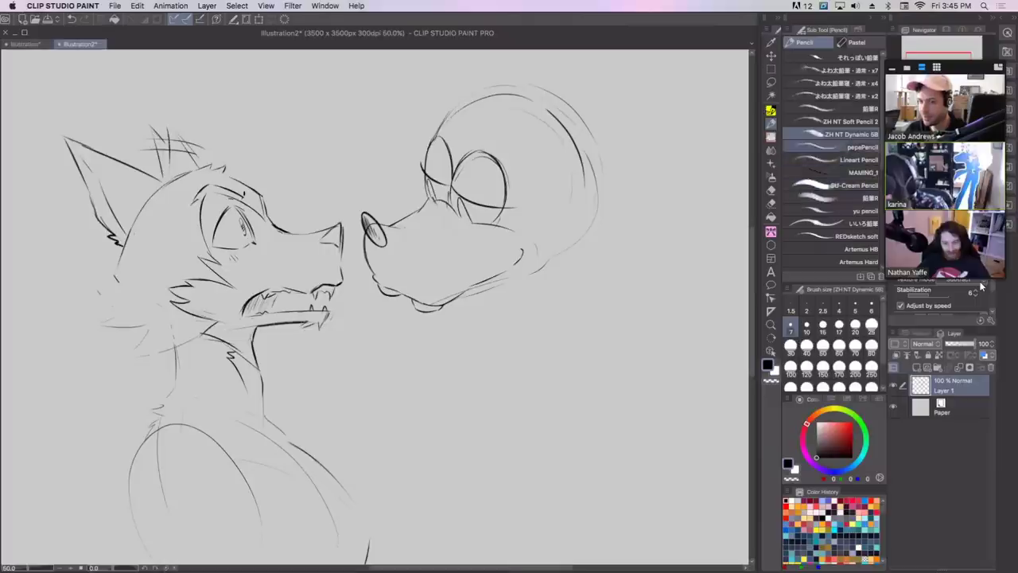
Test the pencil at brush size 20 with a scribble, remove the scribble, and set the size to 10.
left_click_drag(590, 204, 555, 259)
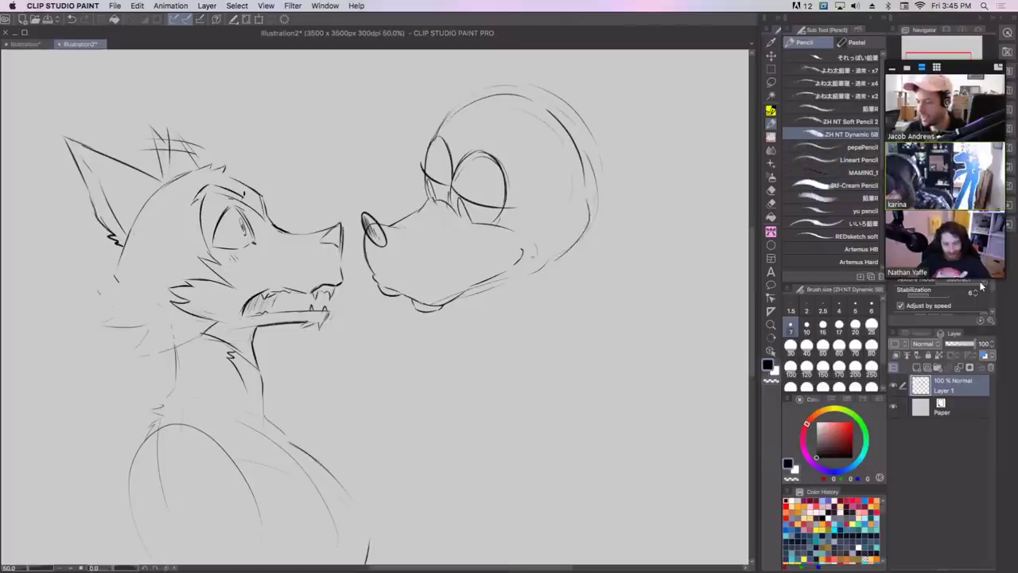
key("ctrl+z")
left_click(855, 324)
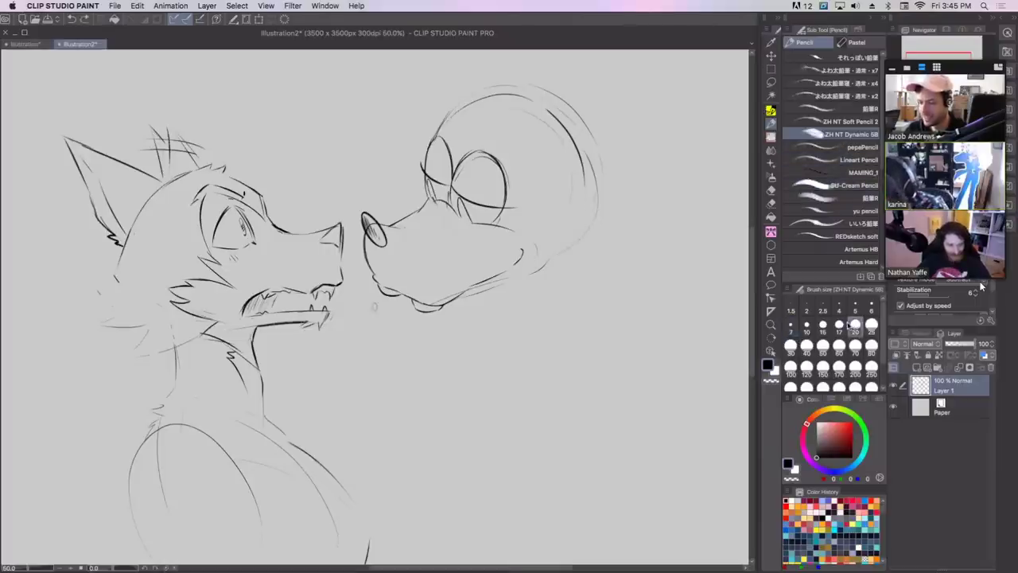
mouse_move(568, 401)
left_mouse_down()
mouse_move(579, 310)
mouse_move(604, 311)
mouse_move(641, 243)
mouse_move(671, 340)
mouse_move(676, 326)
left_mouse_up()
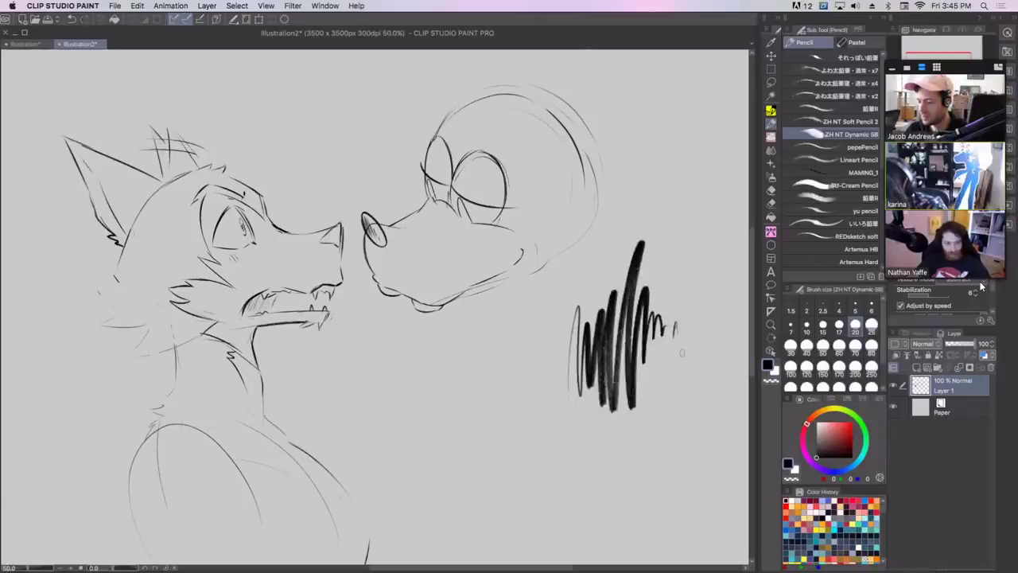
left_click(806, 324)
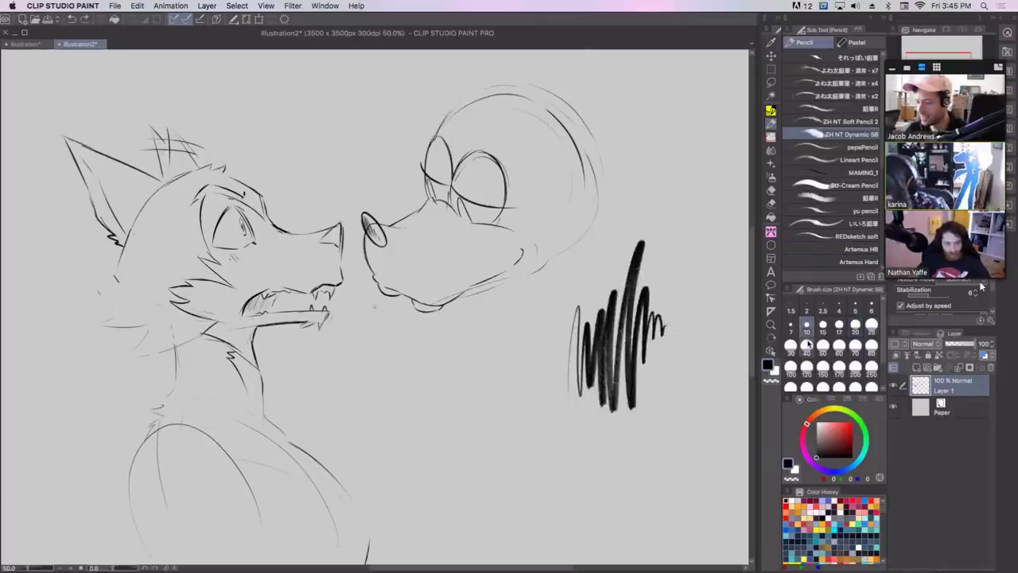
key("super+z")
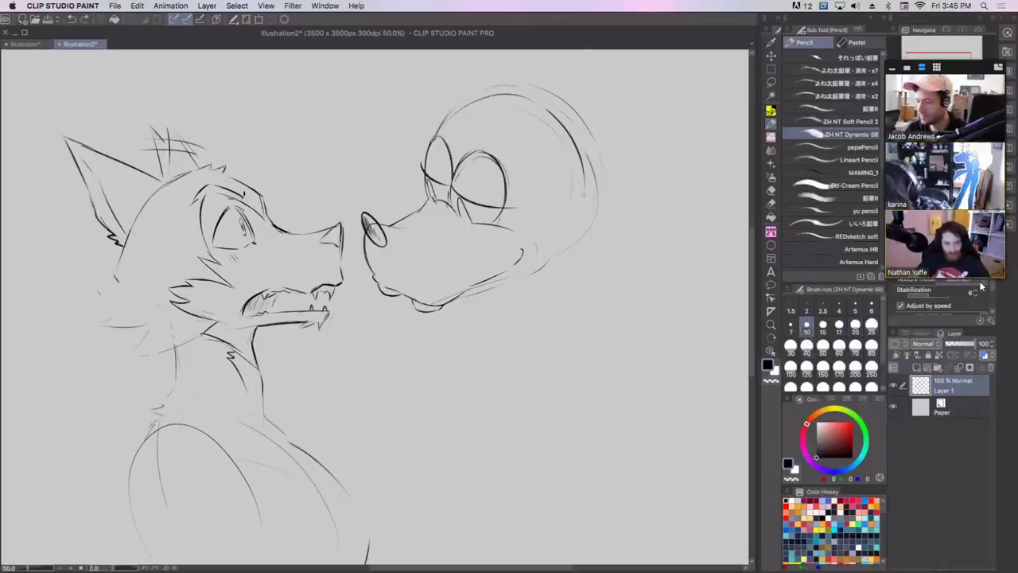
Draw the second head's lower back curve and rough in an open lower jaw beneath the muzzle.
mouse_move(590, 200)
left_mouse_down()
mouse_move(577, 239)
mouse_move(559, 258)
left_mouse_up()
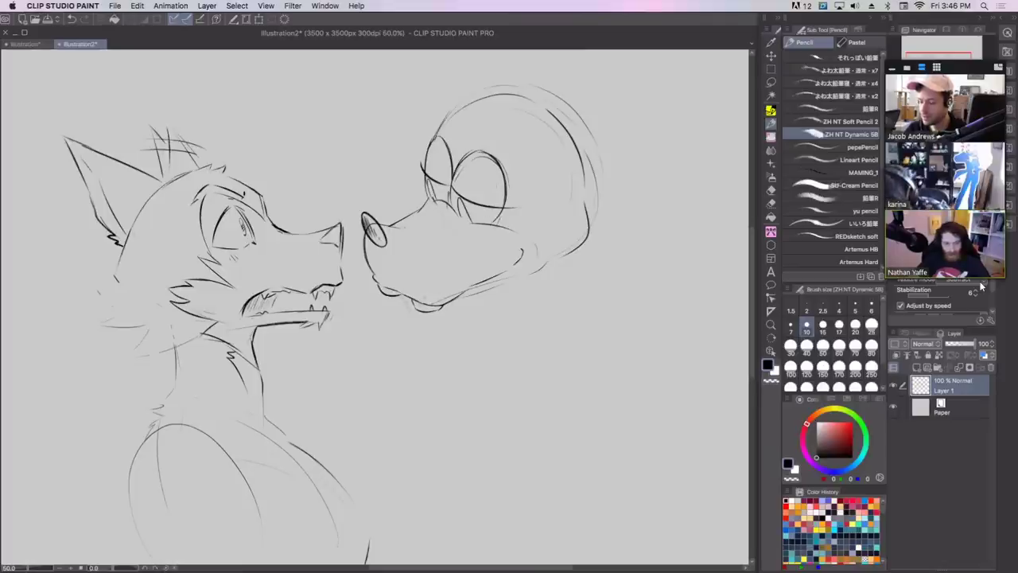
mouse_move(436, 323)
left_mouse_down()
mouse_move(463, 331)
mouse_move(420, 329)
mouse_move(458, 333)
mouse_move(507, 292)
left_mouse_up()
key("super+z")
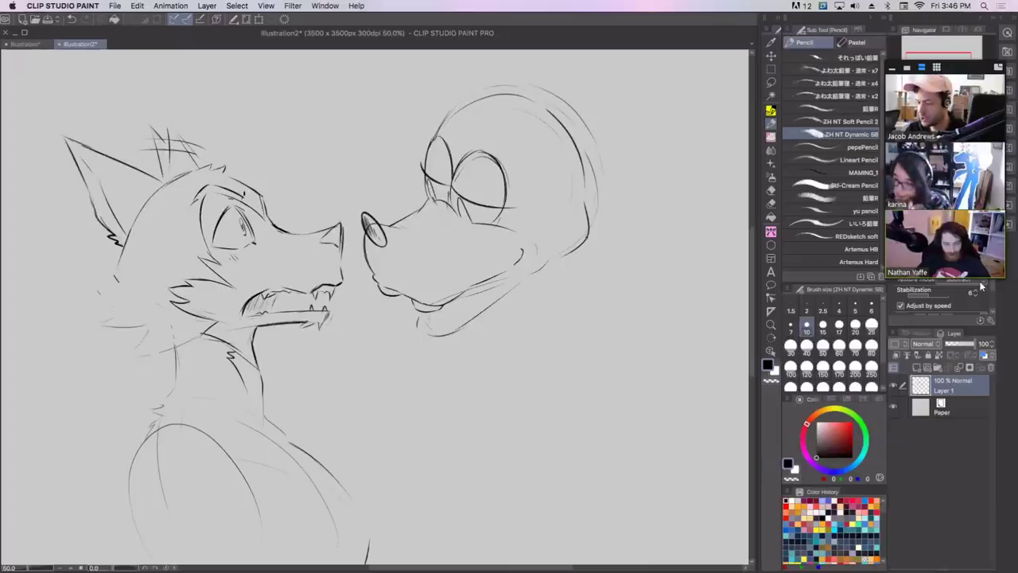
Lasso the whole second head, scale it down slightly, rotate it 12.8 degrees counterclockwise, move it against the wolf's nose, and deselect.
key("m")
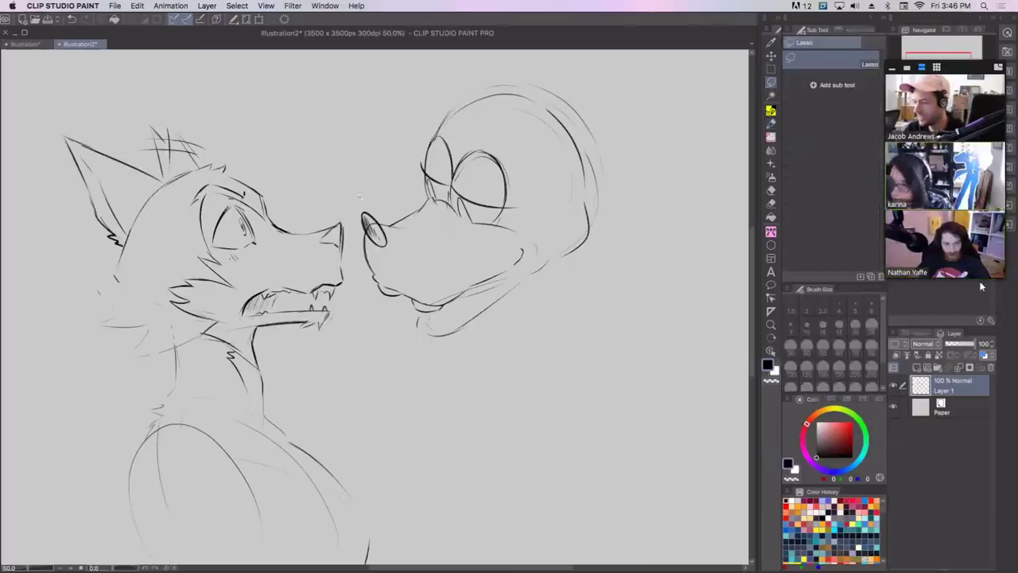
mouse_move(354, 239)
left_mouse_down()
mouse_move(657, 131)
mouse_move(355, 221)
left_mouse_up()
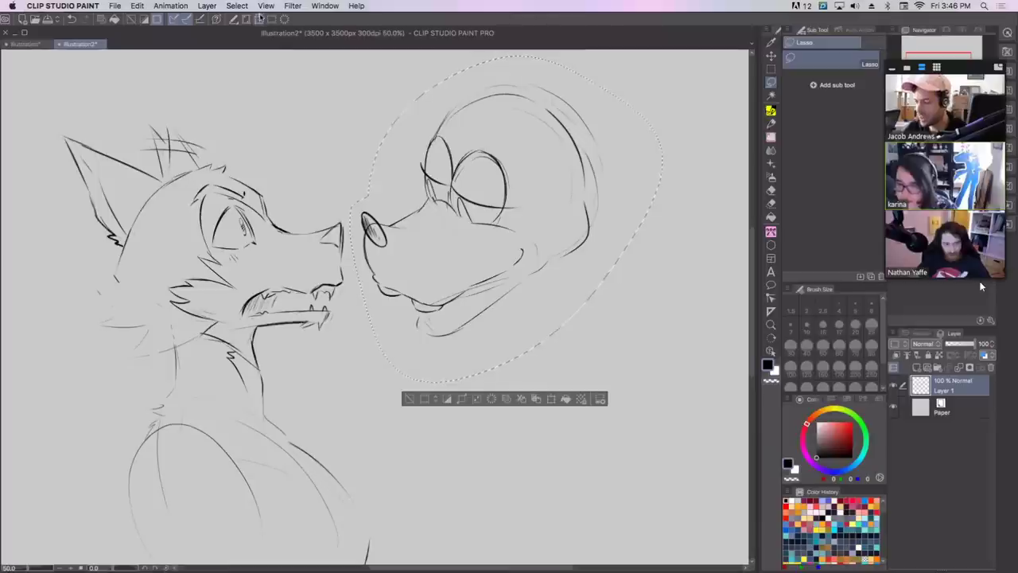
key("super+t")
left_click_drag(663, 382, 640, 357)
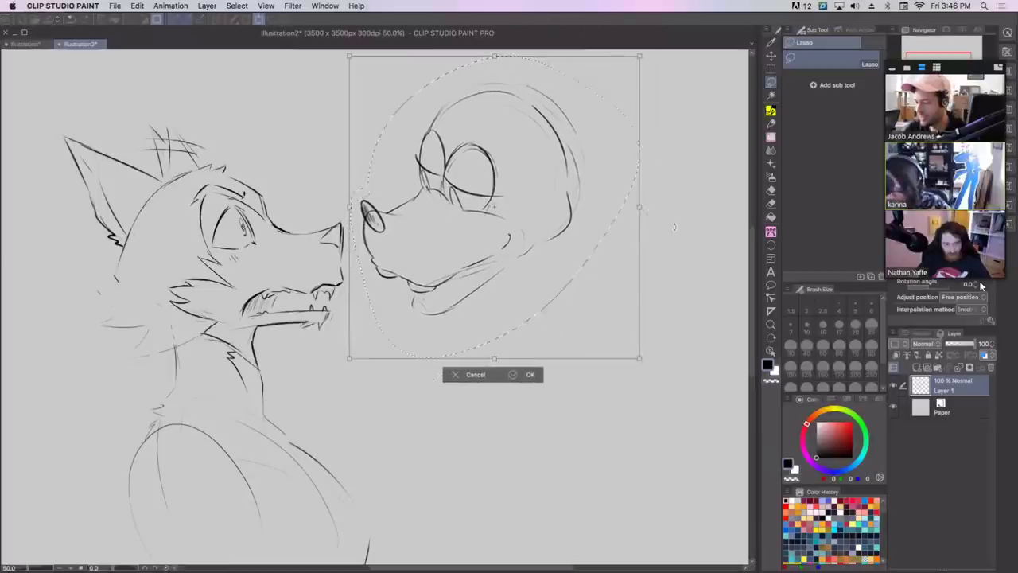
left_click_drag(670, 224, 671, 198)
left_click_drag(571, 196, 557, 182)
left_click_drag(665, 200, 665, 187)
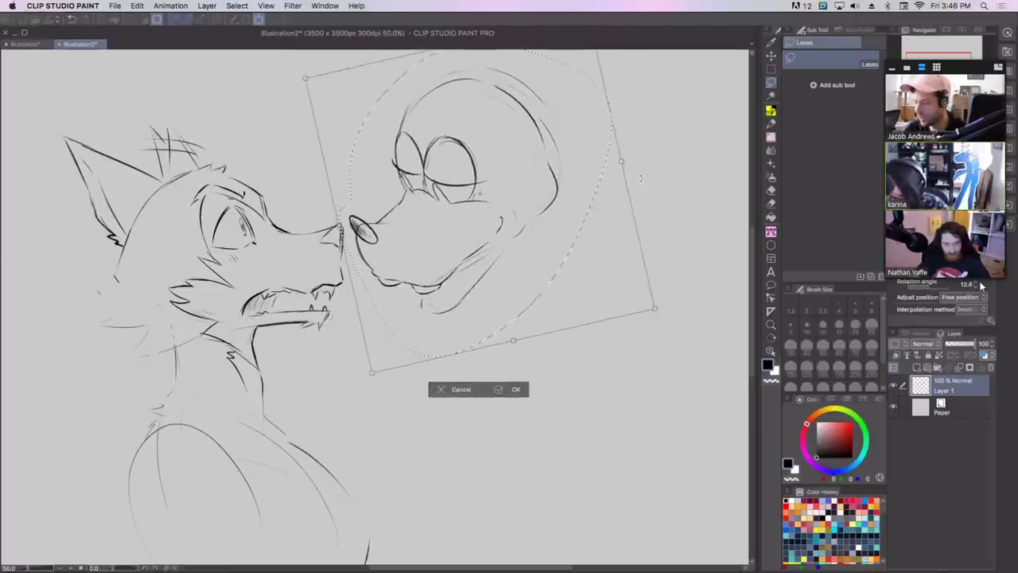
left_click_drag(587, 200, 584, 192)
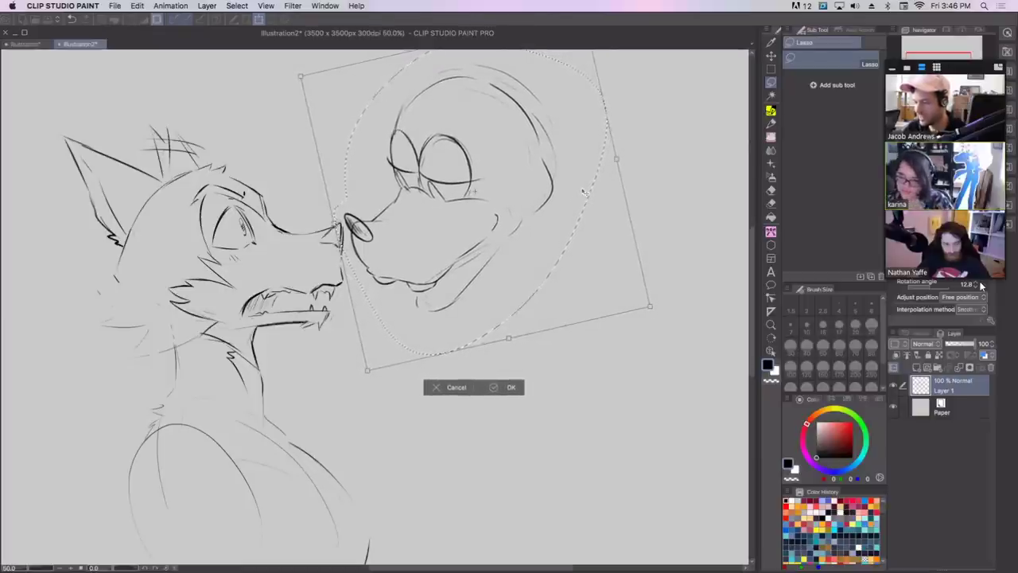
key("Return")
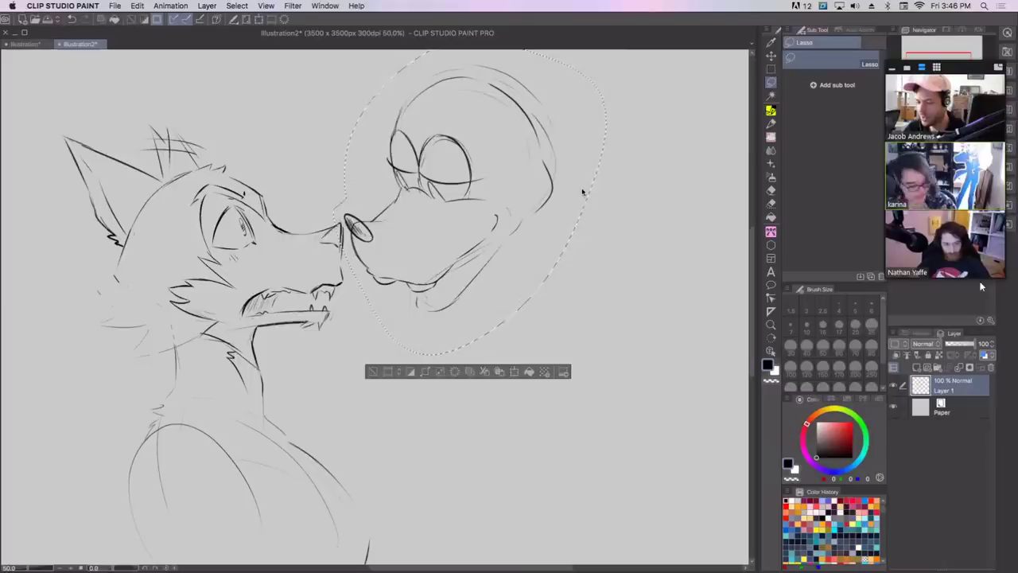
key("ctrl+d")
Darken the second head's open lower jaw with the pencil and draw the inner mouth line down from the cheek corner.
key("p")
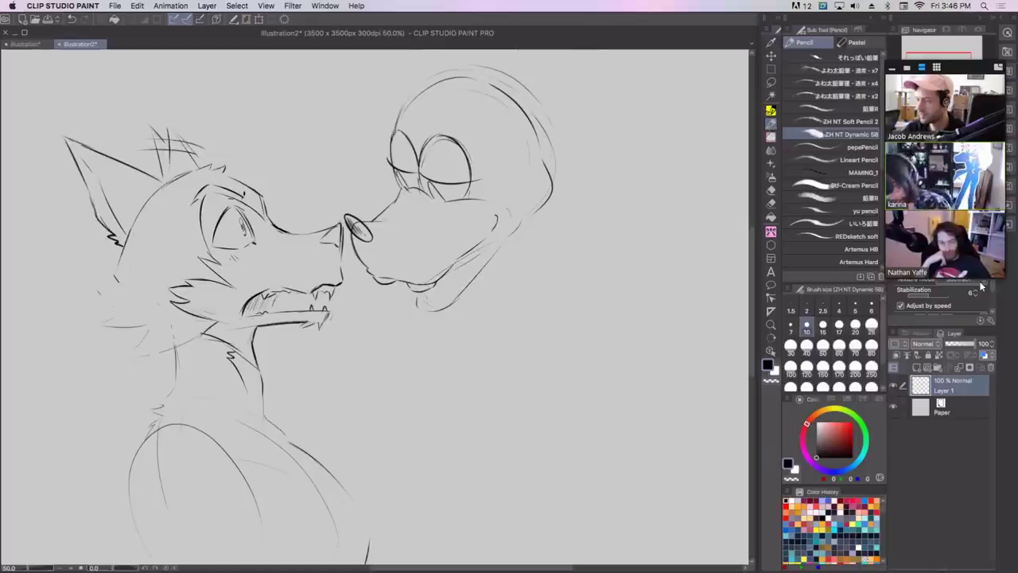
mouse_move(416, 300)
left_mouse_down()
mouse_move(442, 312)
mouse_move(466, 285)
mouse_move(443, 299)
left_mouse_up()
key("ctrl+z")
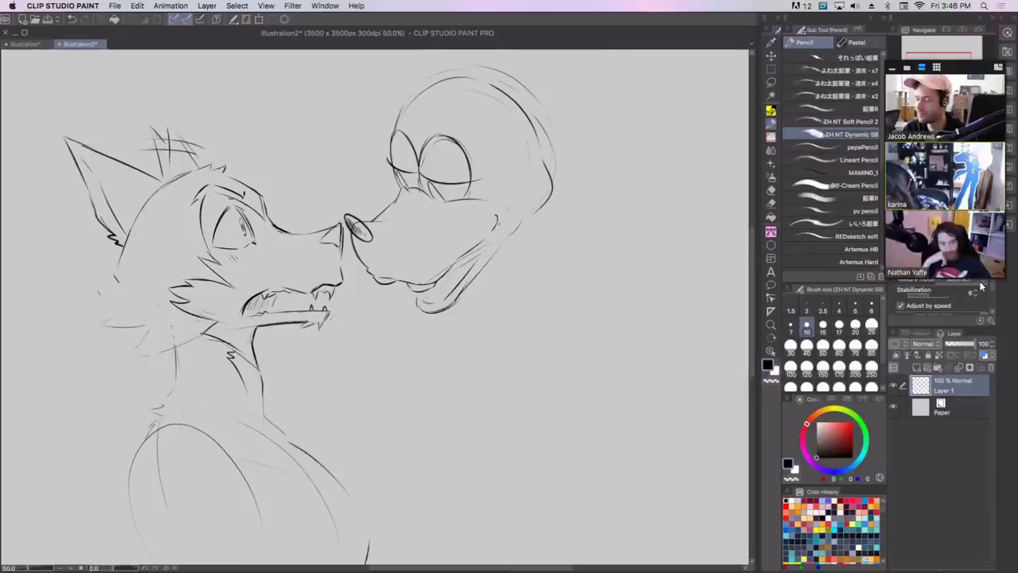
left_click_drag(497, 224, 478, 260)
key("ctrl+z")
key("ctrl+z")
left_click_drag(499, 223, 468, 274)
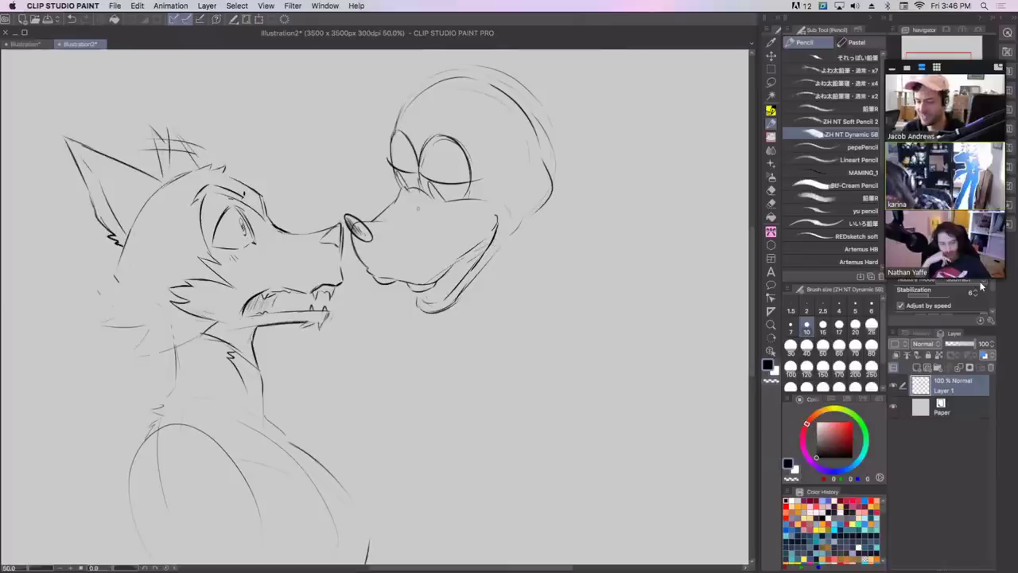
Set the brush size to 7, flatten the near eye with an angry upper lid line, and add a curved brow crease.
left_click_drag(419, 142, 475, 140)
key("bracketleft")
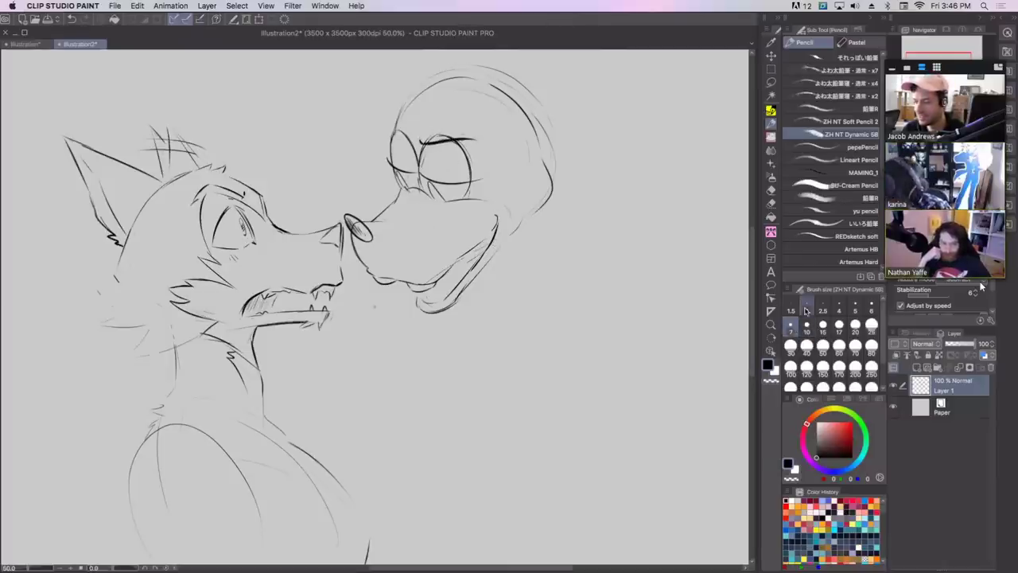
key("super+z")
left_click_drag(420, 144, 472, 140)
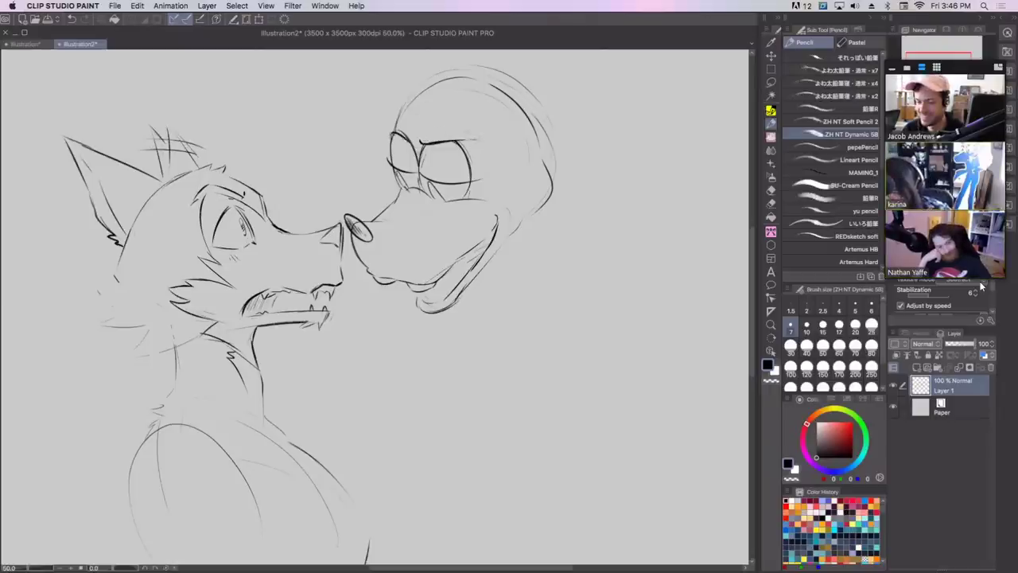
left_click_drag(418, 137, 431, 113)
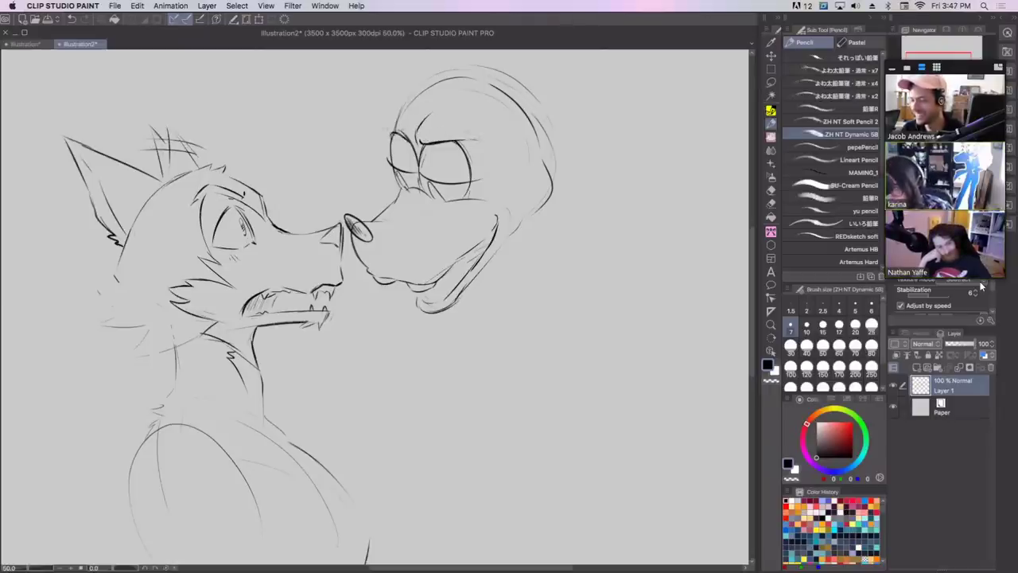
Clear the forehead line above the second head's far eye and redraw it as a brow bulging forward over the eye.
mouse_move(401, 133)
left_mouse_down()
mouse_move(417, 151)
mouse_move(400, 109)
left_mouse_up()
key("super+z")
key("super+shift+z")
key("super+shift+z")
key("super+shift+z")
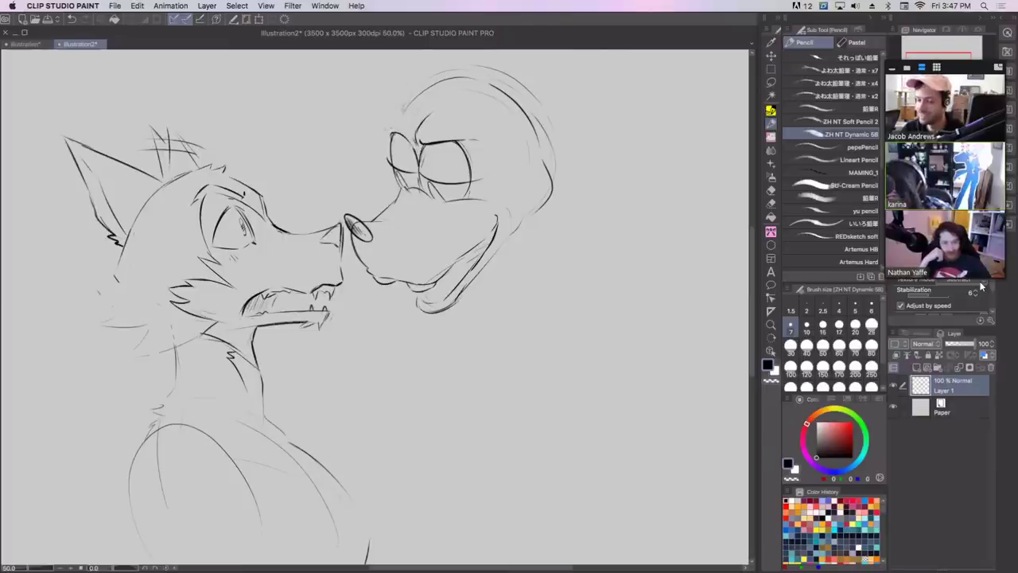
key("super+shift+z")
key("super+z")
left_click_drag(389, 142, 399, 116)
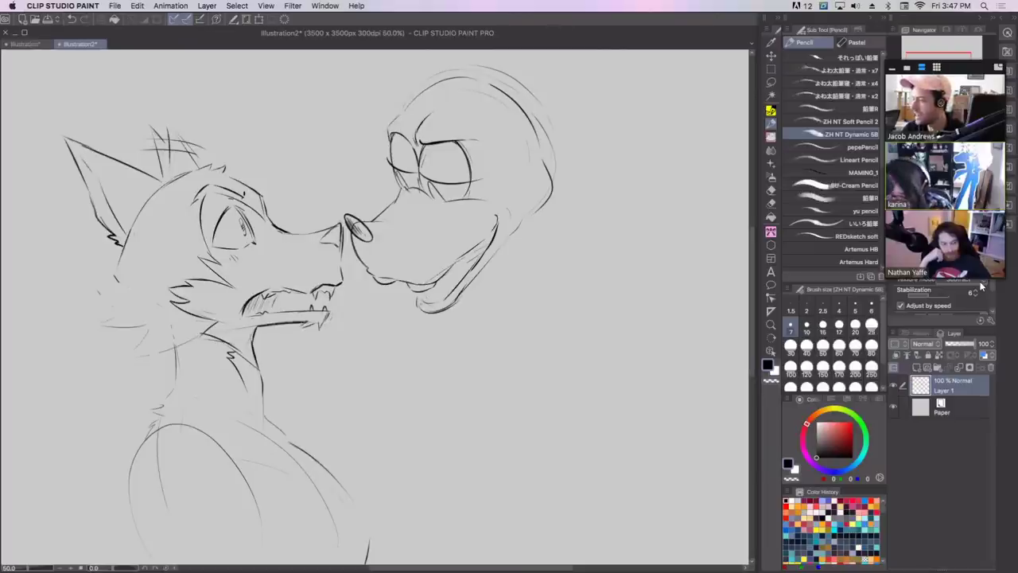
key("super+shift+z")
key("super+shift+z")
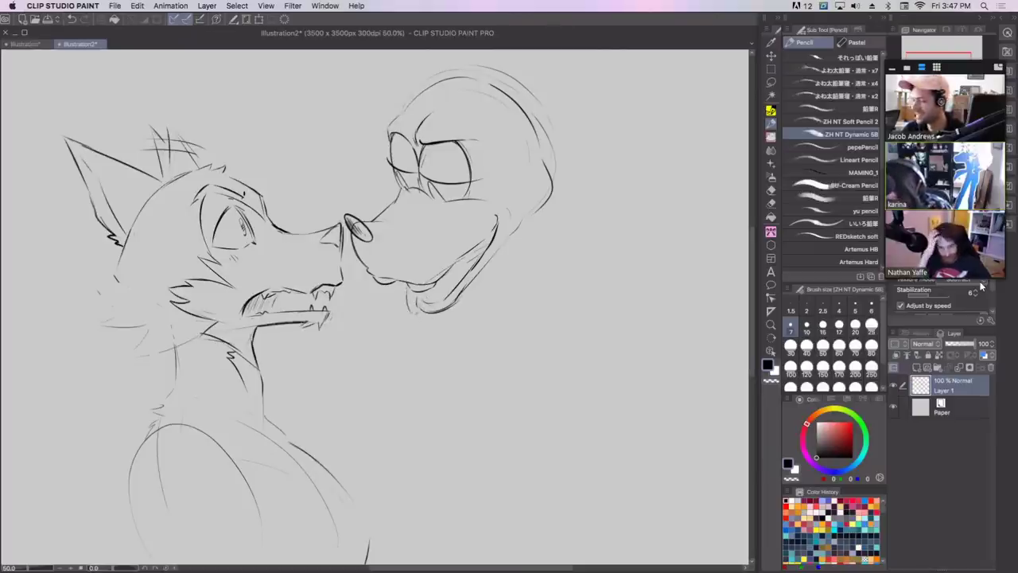
key("super+z")
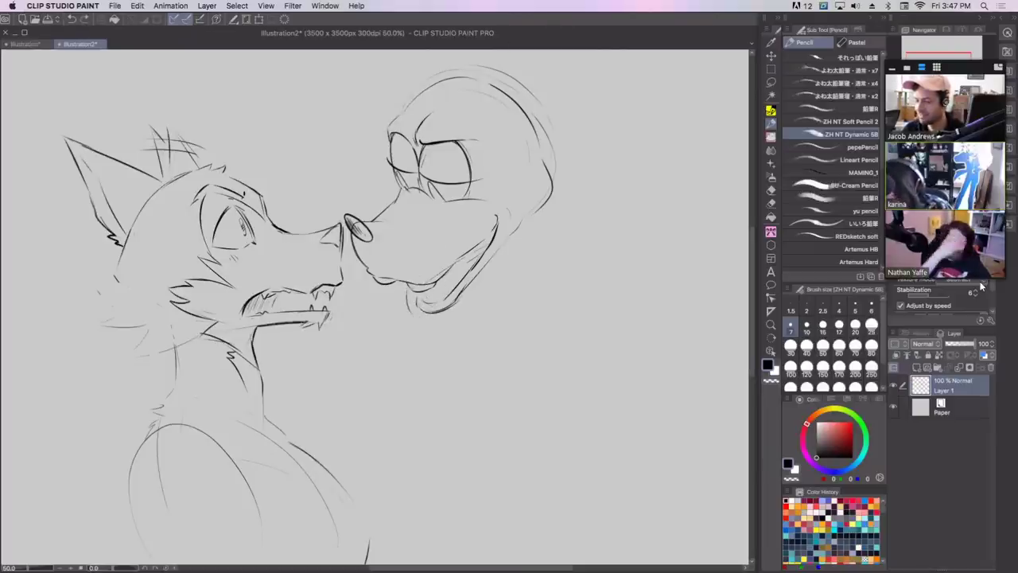
key("super+z")
Draw inner lip and tongue lines inside the second head's open lower jaw.
mouse_move(418, 295)
left_mouse_down()
mouse_move(432, 306)
mouse_move(445, 288)
left_mouse_up()
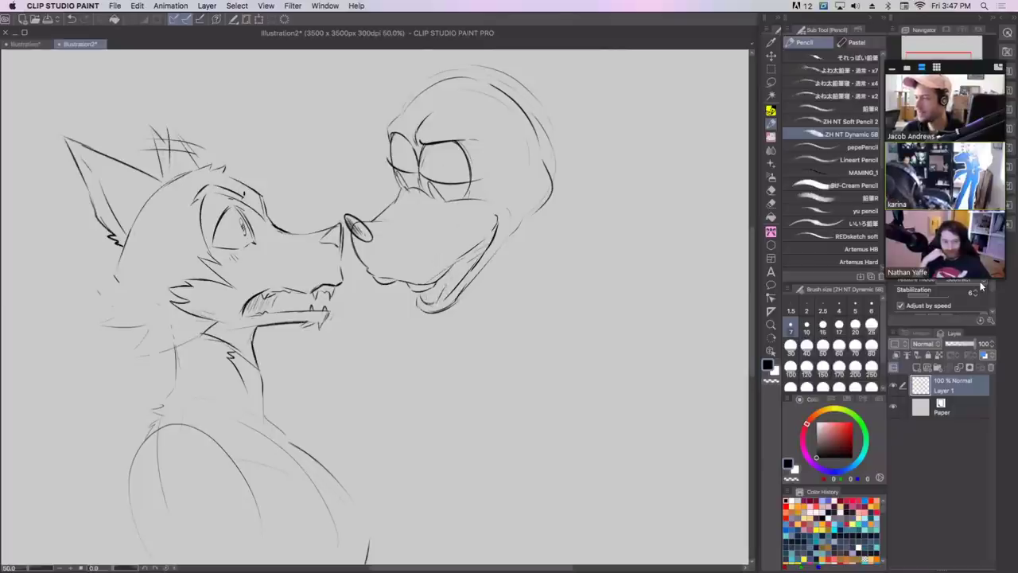
key("super+shift+z")
key("super+shift+z")
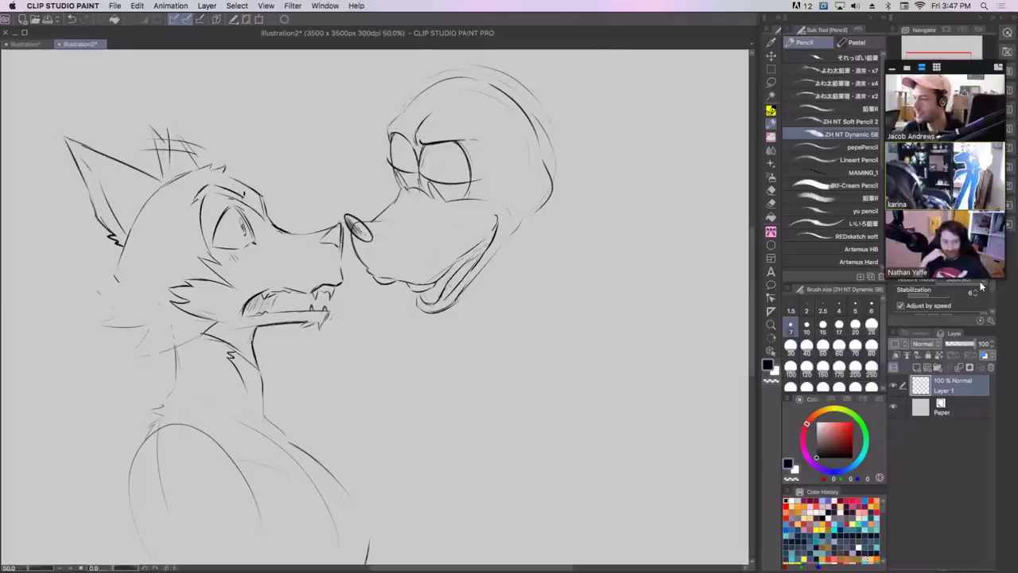
key("super+shift+z")
key("super+shift+z")
key("super+shift+z")
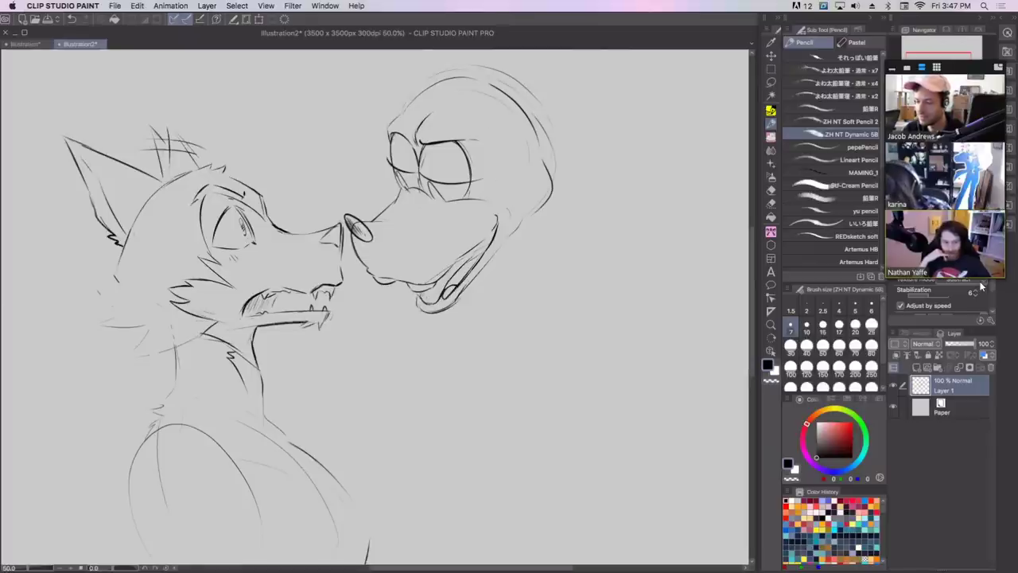
key("super+z")
key("super+shift+z")
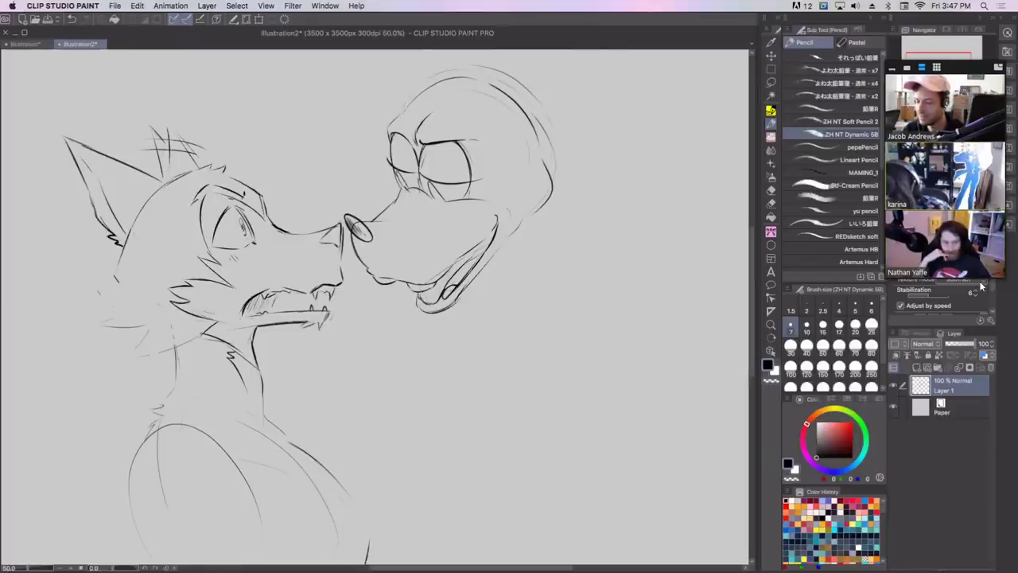
key("super+shift+z")
key("super+shift+z")
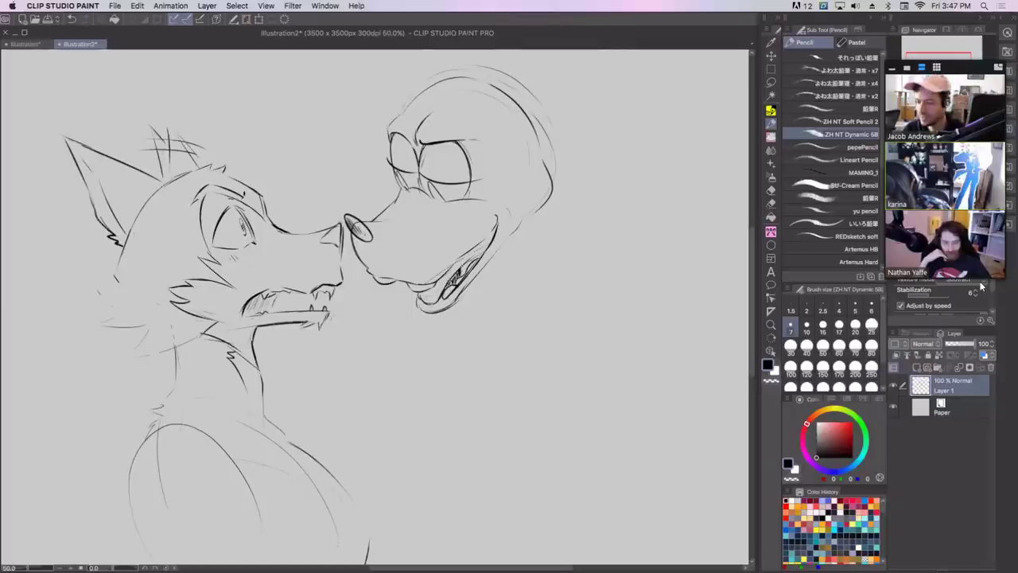
key("super+z")
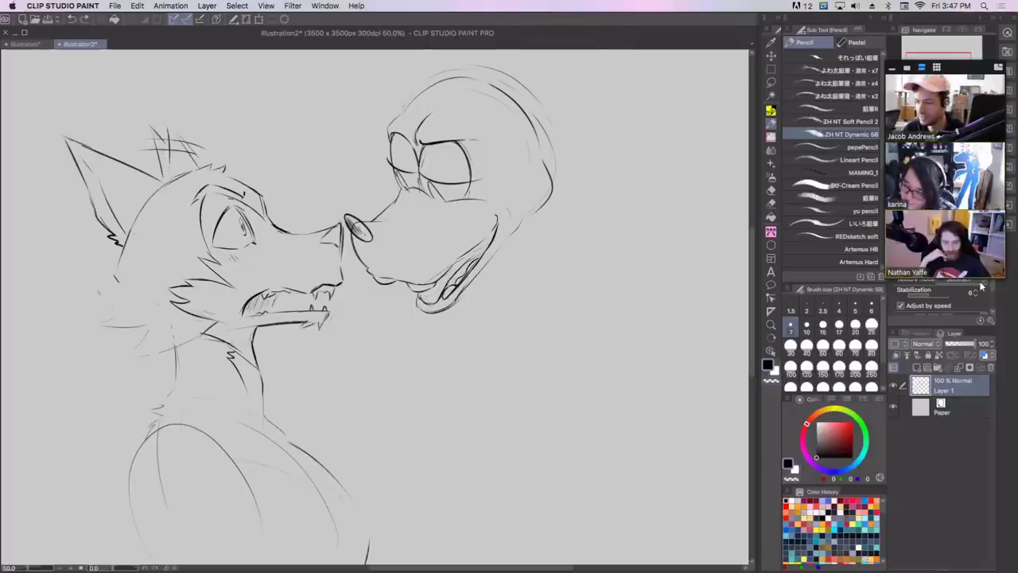
key("super+z")
key("super+z")
key("super+z")
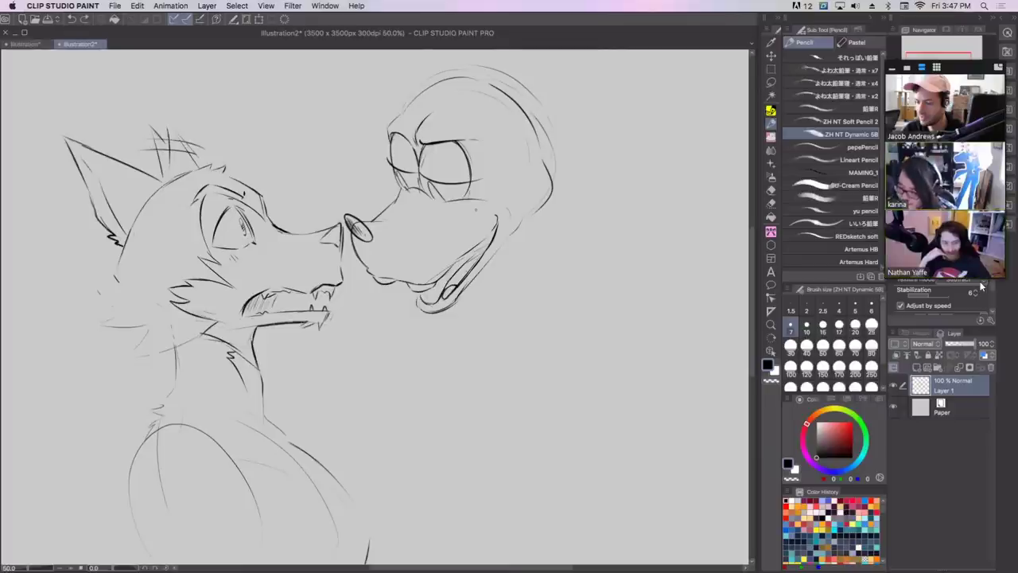
key("super+z")
key("super+z")
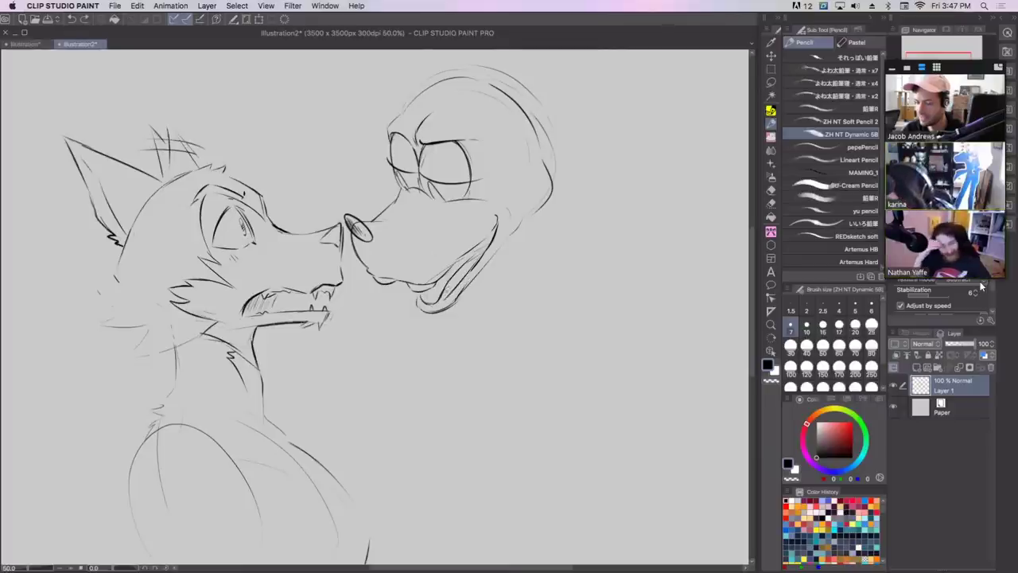
Add small dark detail strokes inside the second head's open lower jaw and darken the jaw line up to the back of the head.
key("super+shift+z")
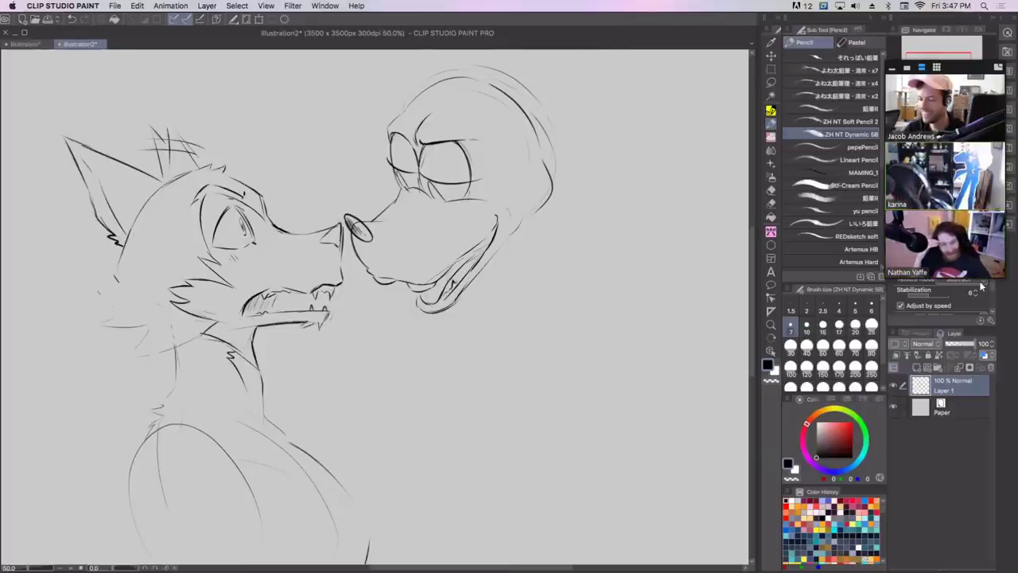
left_click_drag(469, 270, 418, 297)
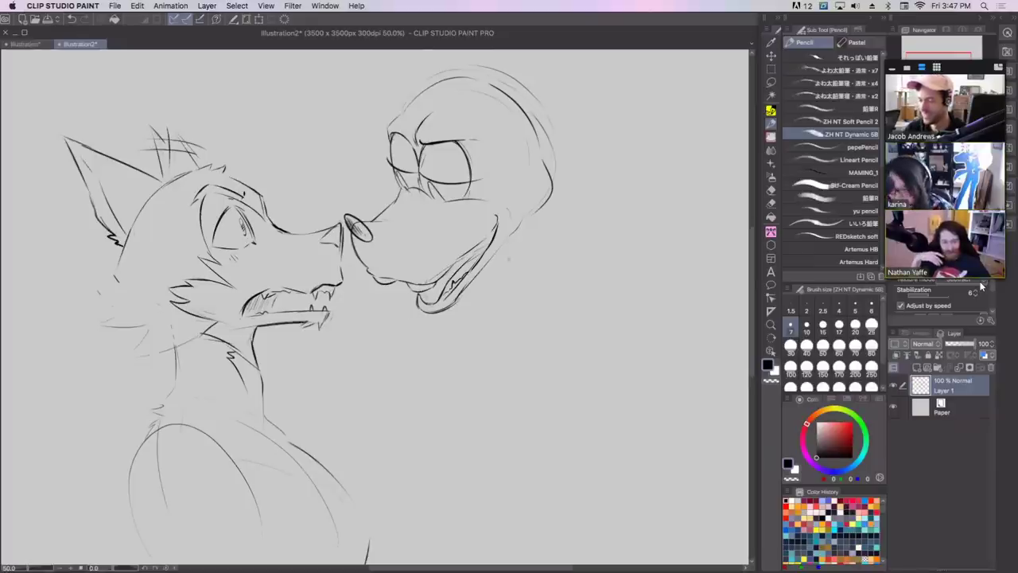
key("super+shift+z")
key("super+shift+z")
key("super+shift+z")
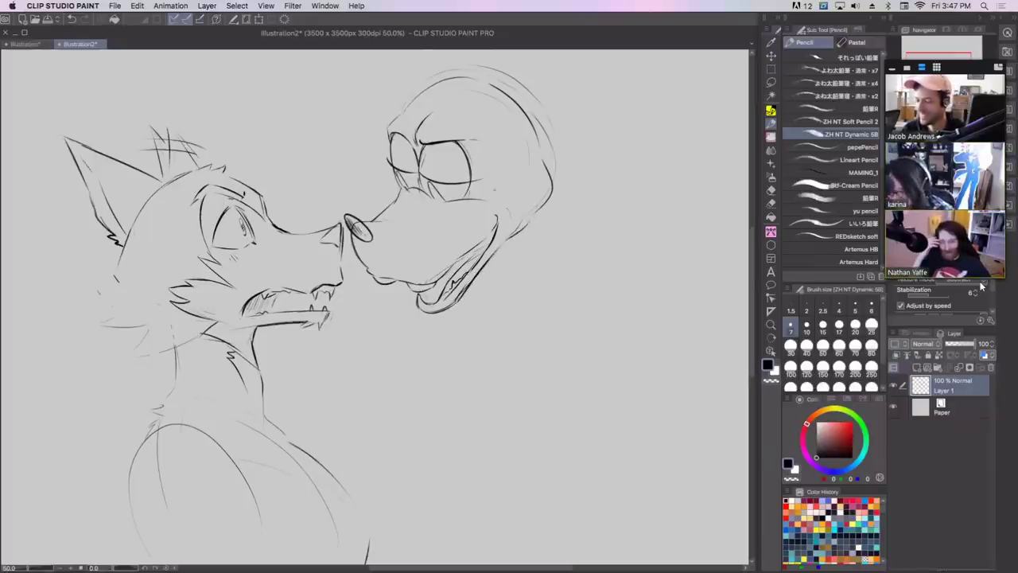
key("super+shift+z")
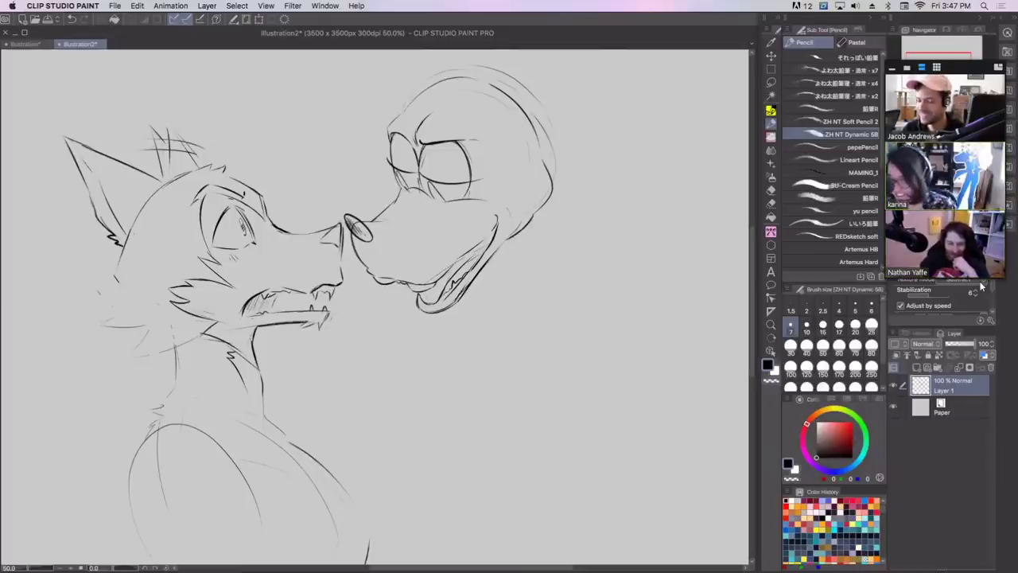
Try a long floppy ear hanging from the second head's crown down behind its jaw.
mouse_move(525, 90)
left_mouse_down()
mouse_move(513, 94)
mouse_move(574, 202)
left_mouse_up()
key("super+shift+z")
key("super+shift+z")
key("super+shift+z")
key("super+z")
left_click_drag(509, 112, 542, 169)
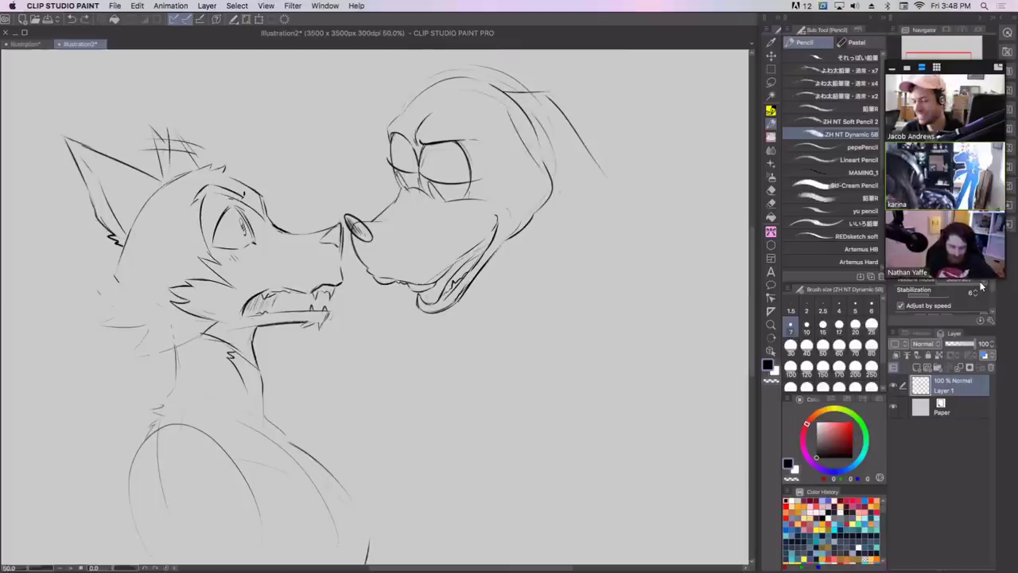
key("super+shift+z")
key("super+shift+z")
key("super+z")
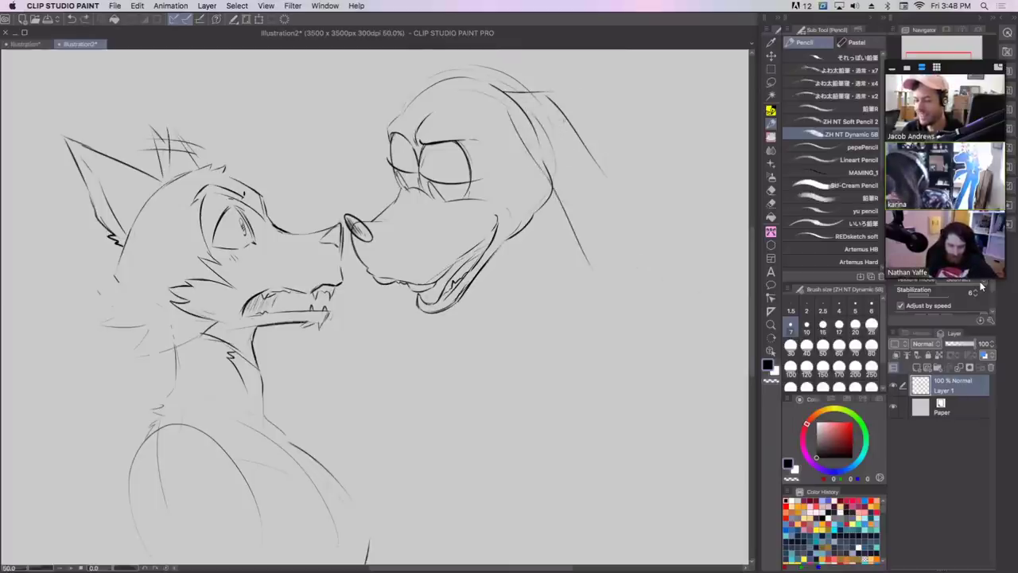
key("super+shift+z")
key("super+shift+z")
key("super+shift+z")
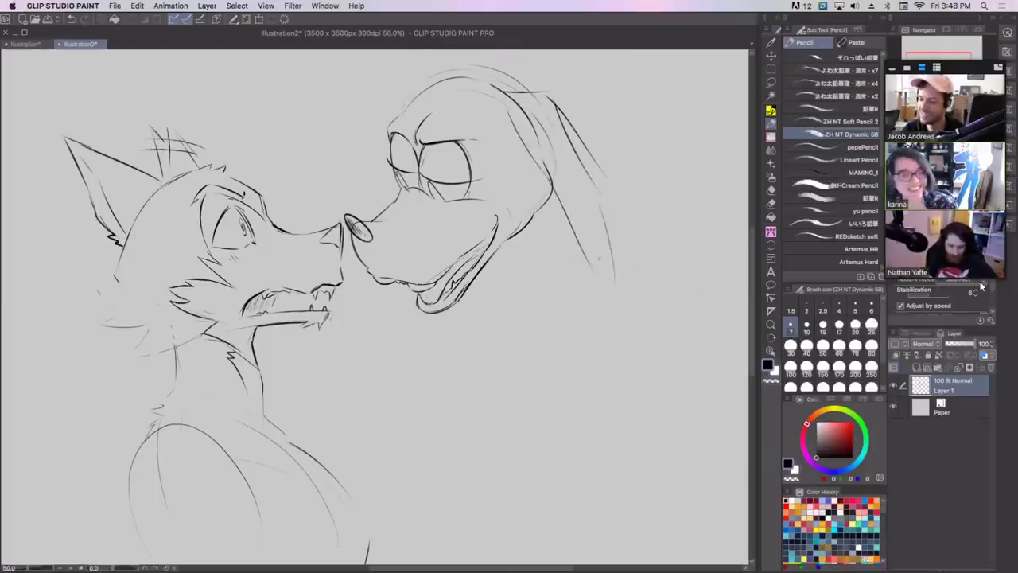
Clear the skull lines running through the floppy ear and across the second head's crown.
key("super+z")
key("super+z")
key("super+z")
key("super+z")
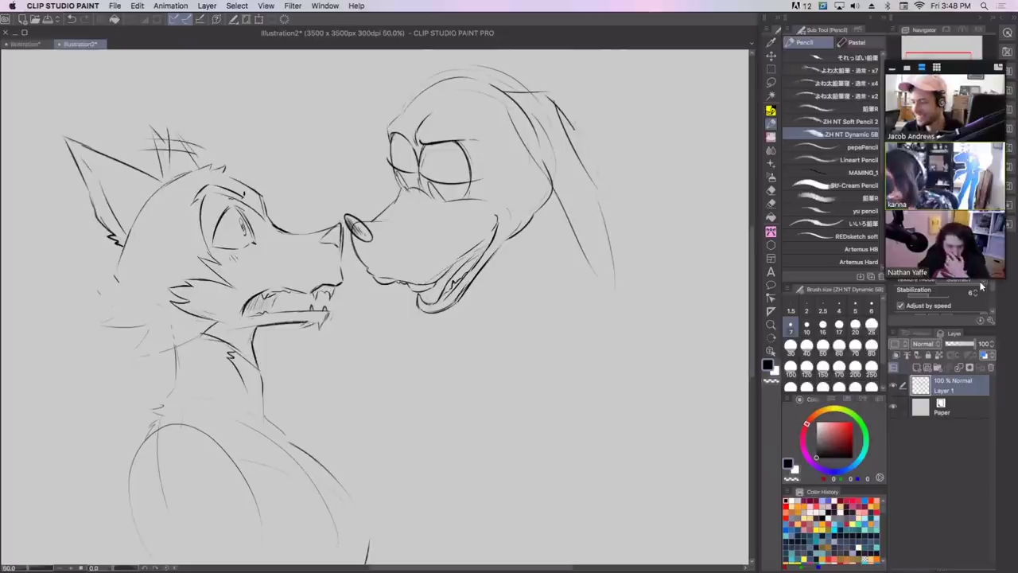
key("super+z")
key("super+shift+z")
key("super+z")
key("super+z")
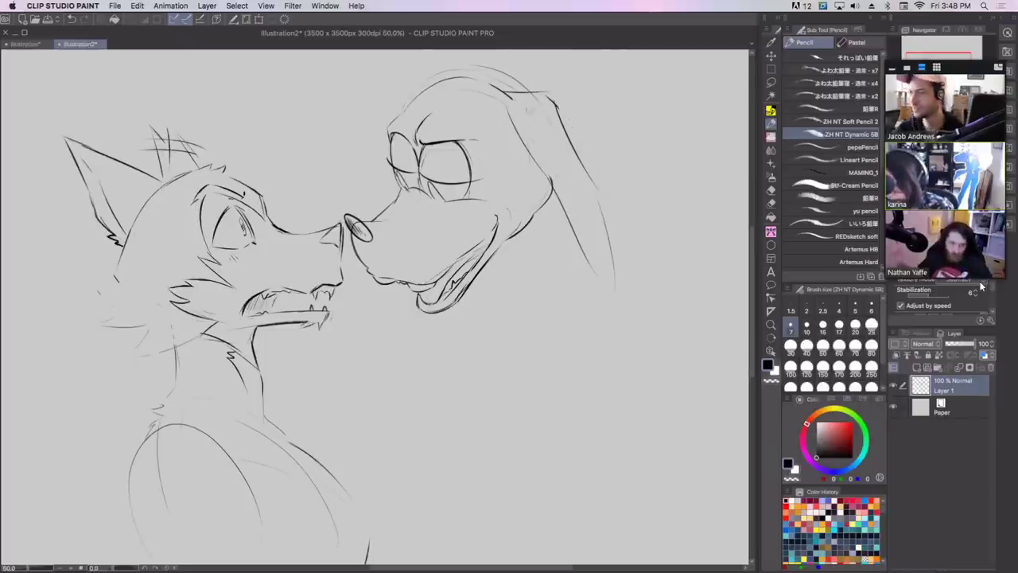
key("super+z")
key("super+z")
key("super+z")
key("super+z")
key("super+z")
key("super+z")
key("super+z")
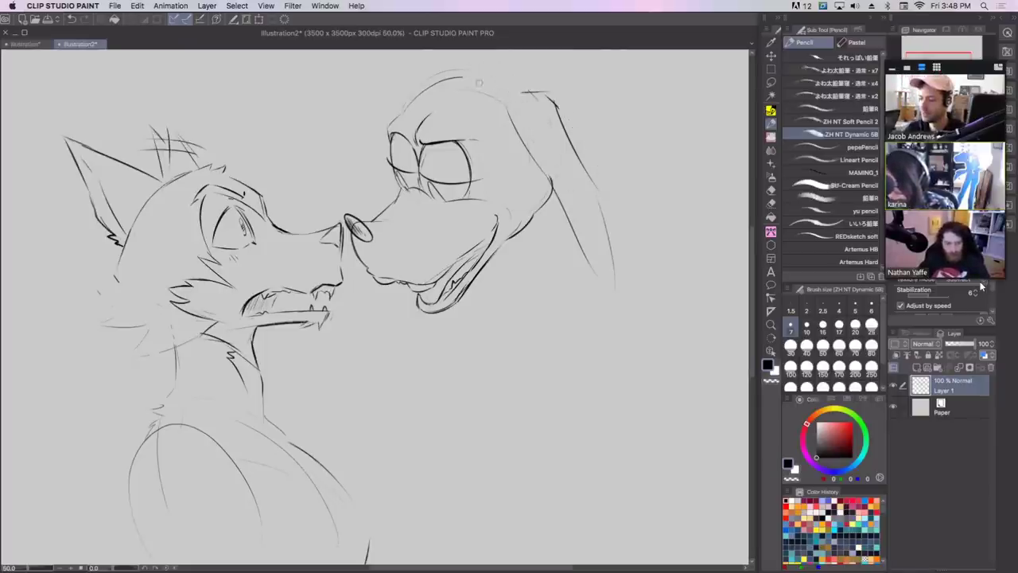
Redraw the top of the second head's skull as a curved line running back toward the ear.
key("super+shift+z")
key("super+z")
key("super+z")
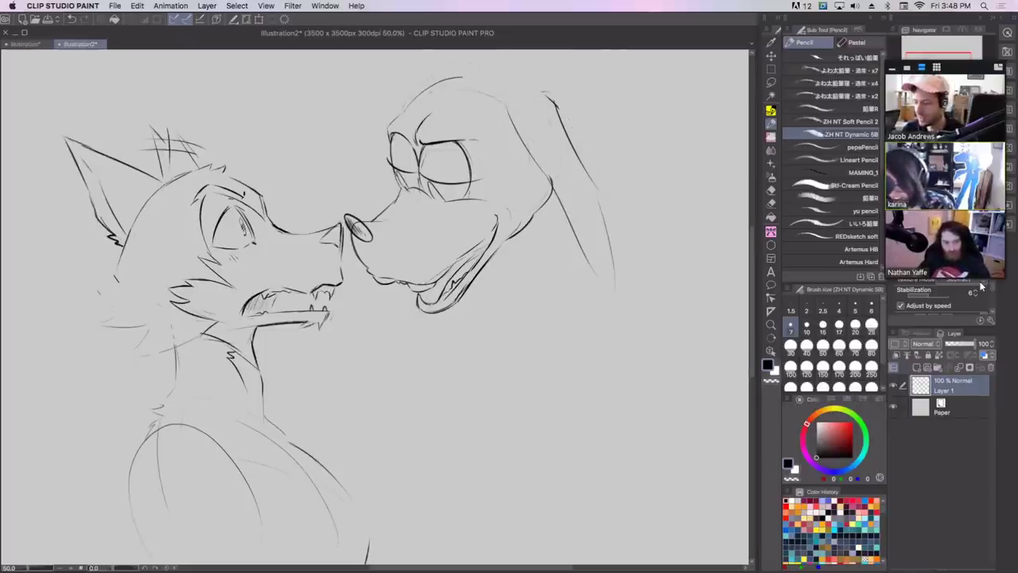
key("super+shift+z")
key("super+z")
key("super+shift+z")
key("super+shift+z")
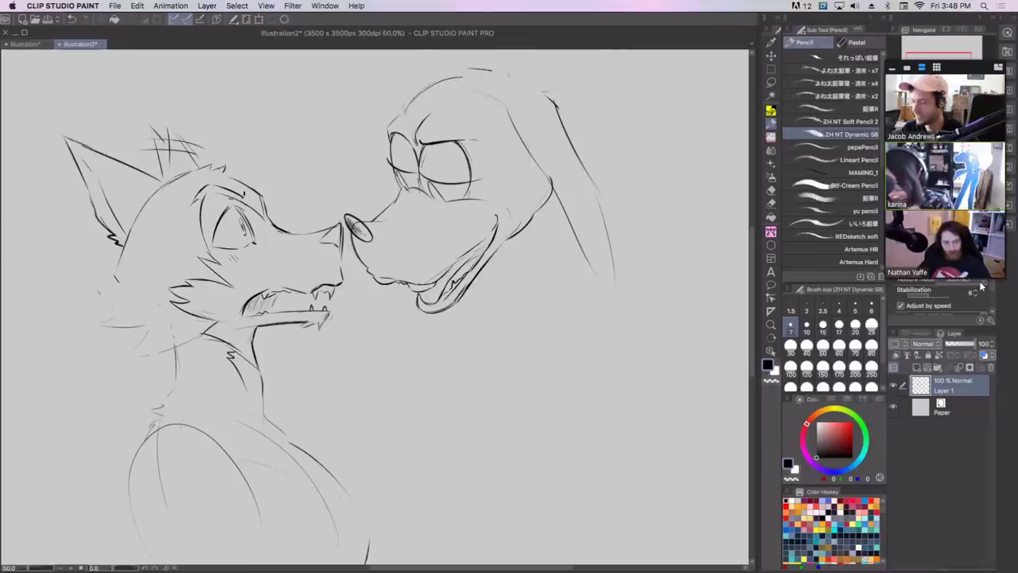
key("super+shift+z")
key("super+shift+z")
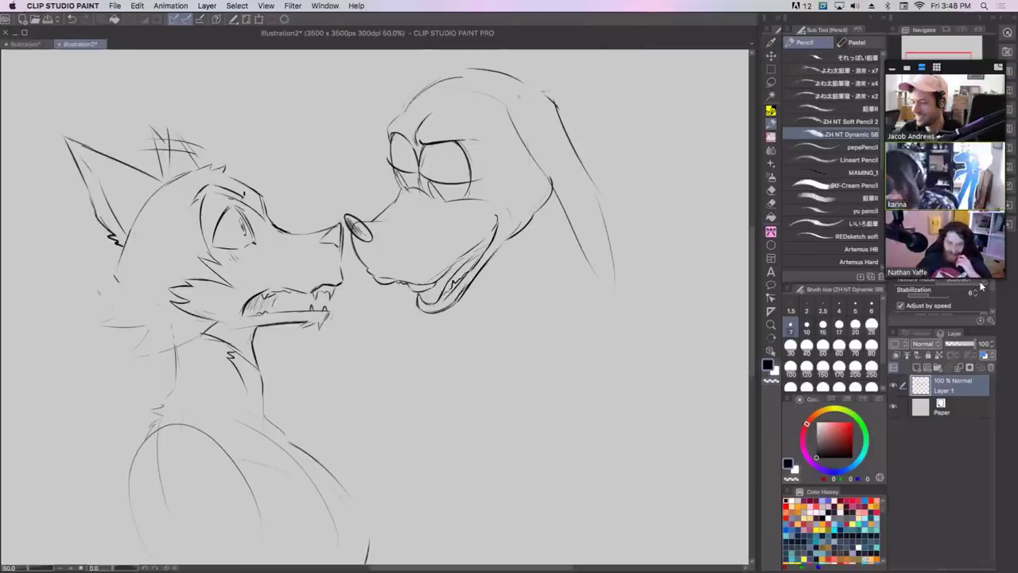
Close the top of the floppy ear with a curved fold and strengthen its front and back edges.
key("super+shift+z")
key("super+shift+z")
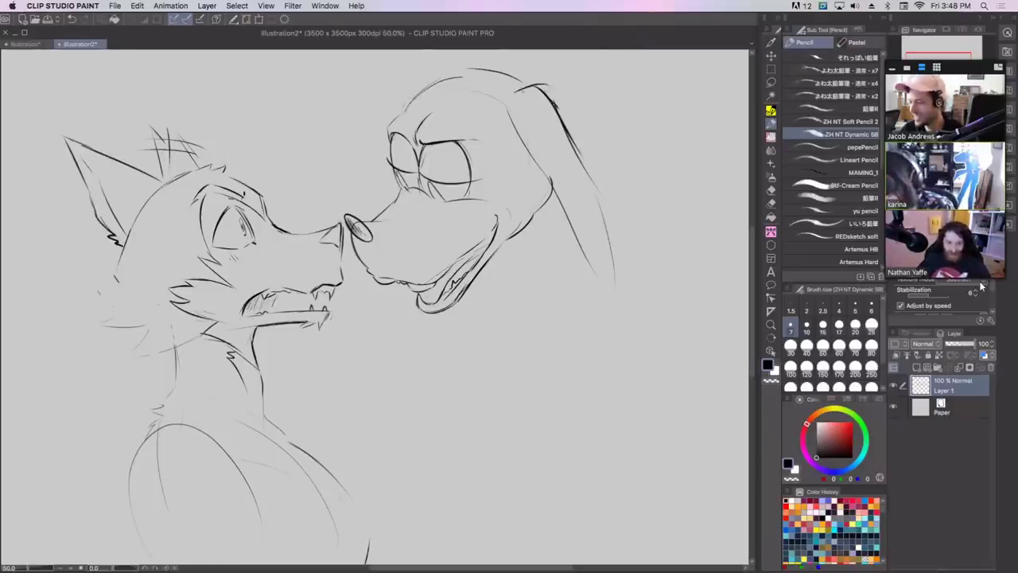
key("super+shift+z")
key("super+shift+z")
key("super+shift+z")
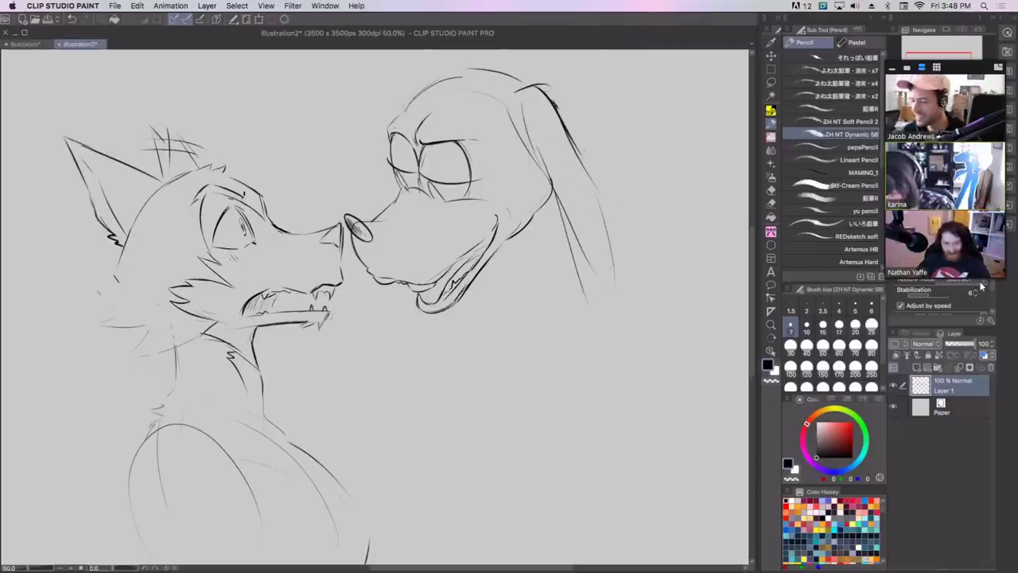
Draw a rounded bump above the second head's far eye and join it to the forehead line.
key("super+shift+z")
key("super+shift+z")
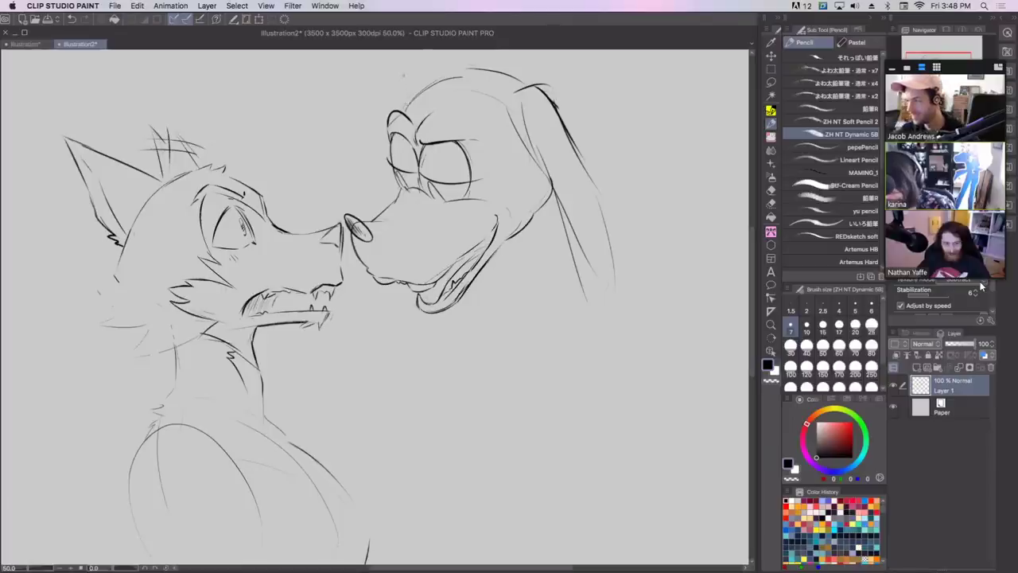
key("super+z")
mouse_move(389, 129)
left_mouse_down()
mouse_move(387, 110)
mouse_move(409, 113)
left_mouse_up()
key("super+shift+z")
key("super+shift+z")
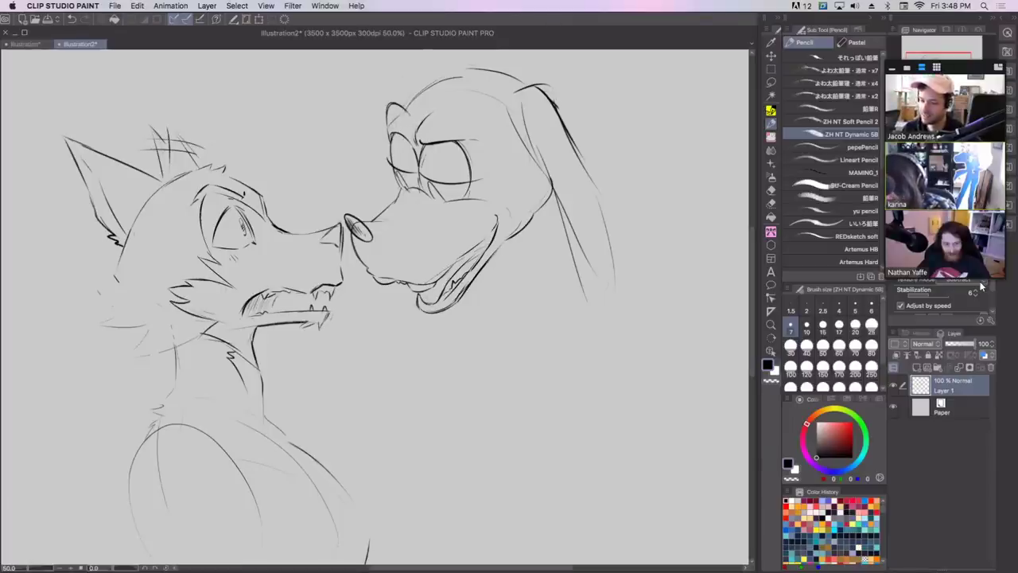
key("super+z")
left_click_drag(397, 105, 419, 139)
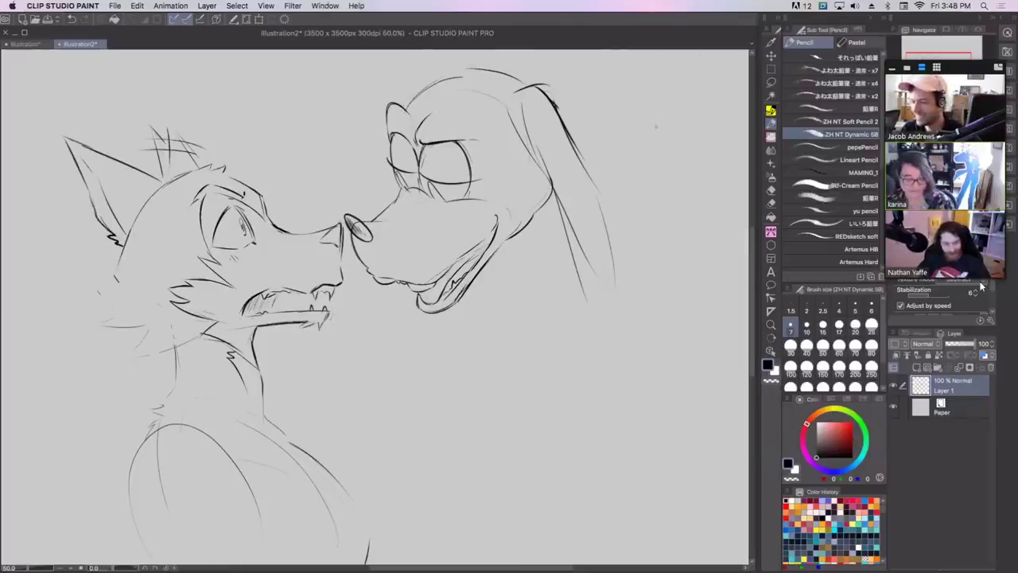
Lasso-erase the long floppy ear and redraw the rounded back of the second head's skull in pencil.
key("e")
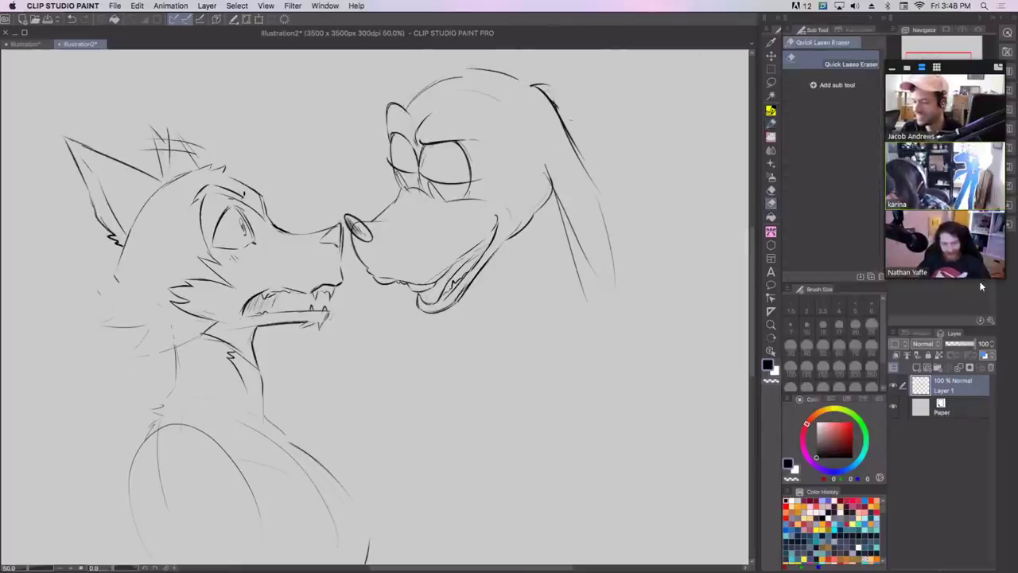
mouse_move(529, 79)
left_mouse_down()
mouse_move(548, 143)
mouse_move(596, 124)
left_mouse_up()
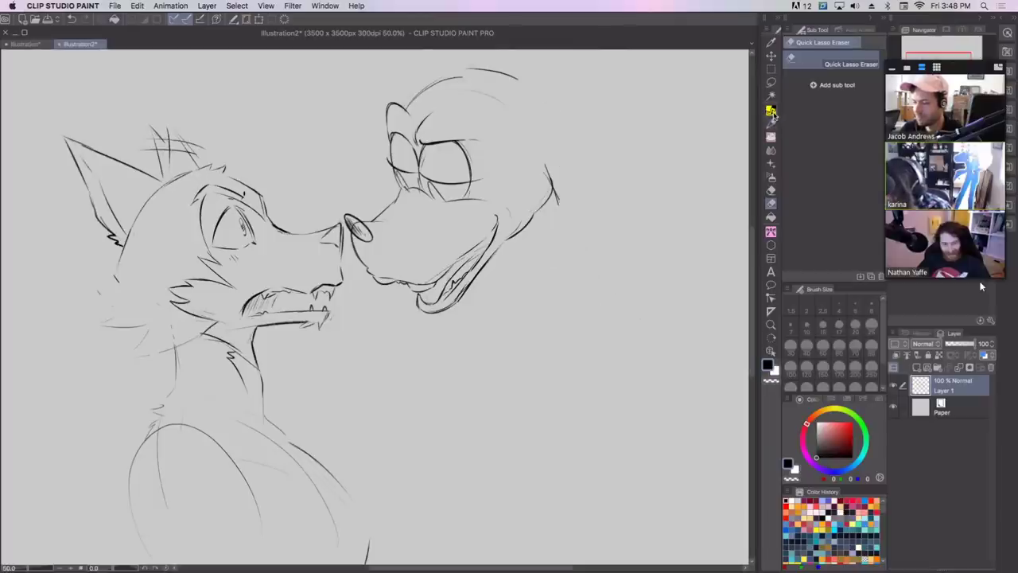
key("p")
left_click_drag(472, 77, 555, 127)
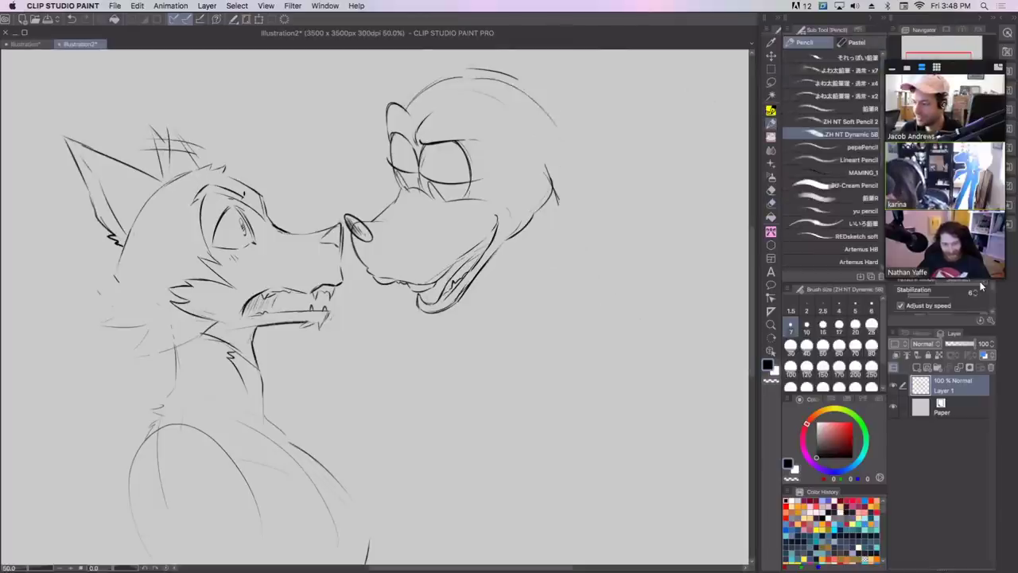
left_click_drag(510, 86, 555, 190)
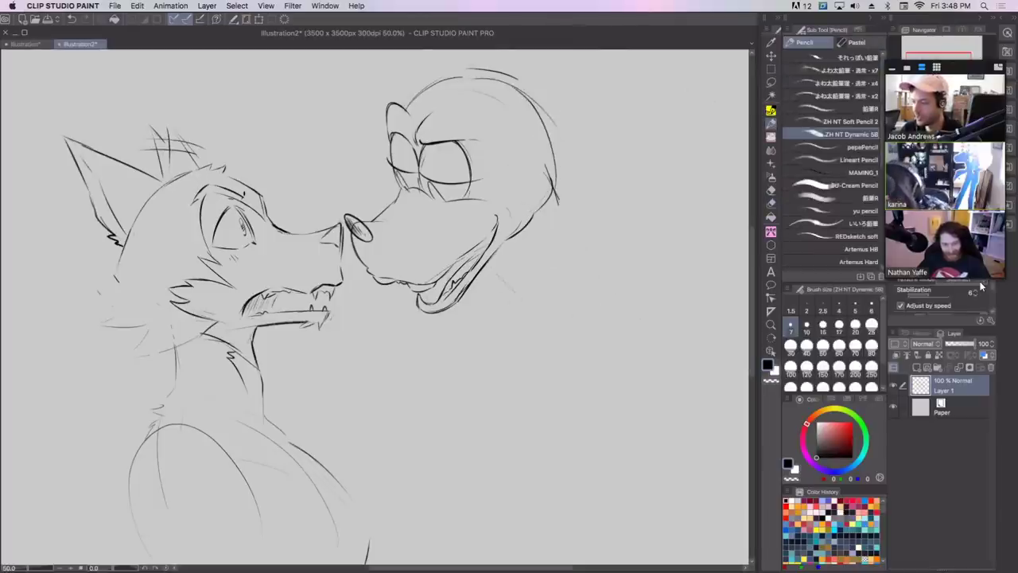
Sketch the second character's neck sloping down from the jaw and the back of the head, with light chest lines below.
key("super+z")
mouse_move(484, 270)
left_mouse_down()
mouse_move(503, 278)
mouse_move(534, 329)
left_mouse_up()
key("super+z")
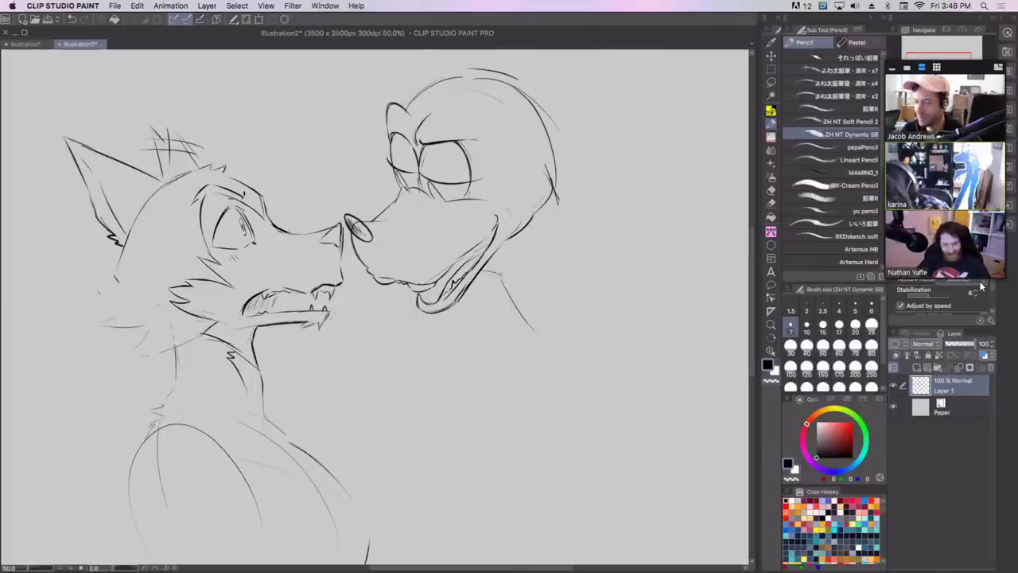
left_click_drag(500, 277, 559, 339)
mouse_move(546, 216)
left_mouse_down()
mouse_move(557, 253)
mouse_move(598, 280)
left_mouse_up()
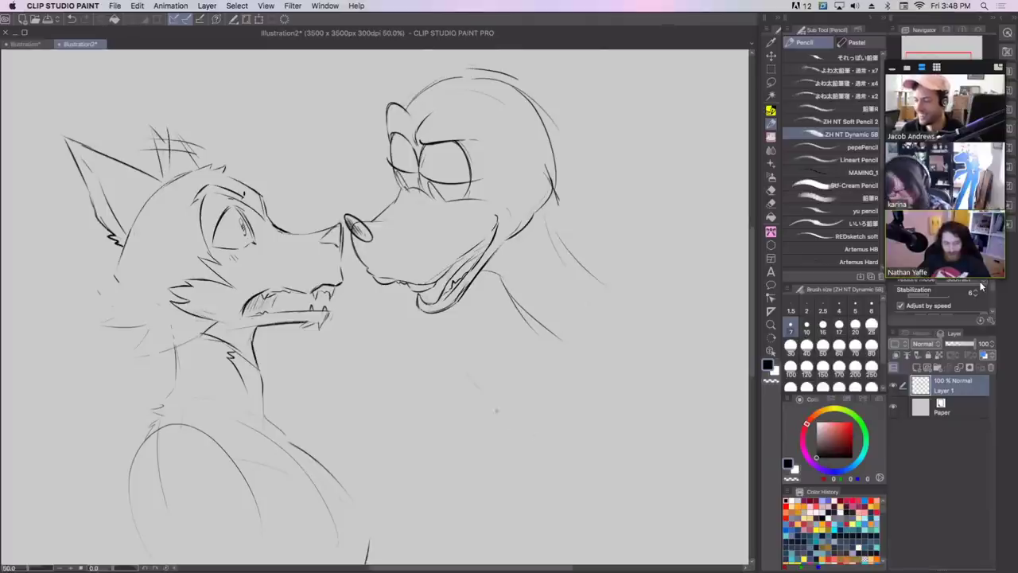
left_click_drag(476, 309, 494, 299)
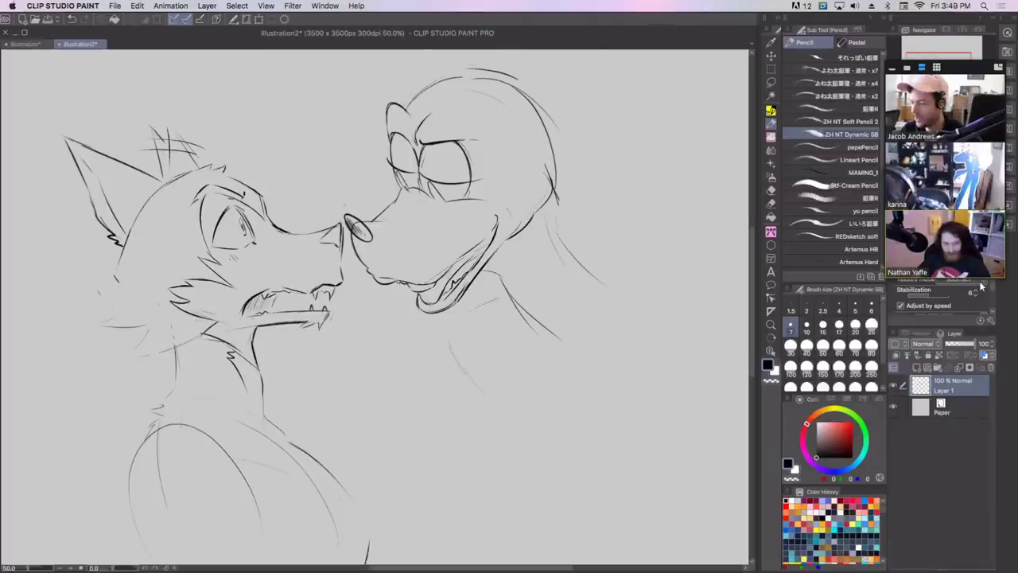
mouse_move(554, 194)
left_mouse_down()
mouse_move(584, 267)
mouse_move(673, 345)
left_mouse_up()
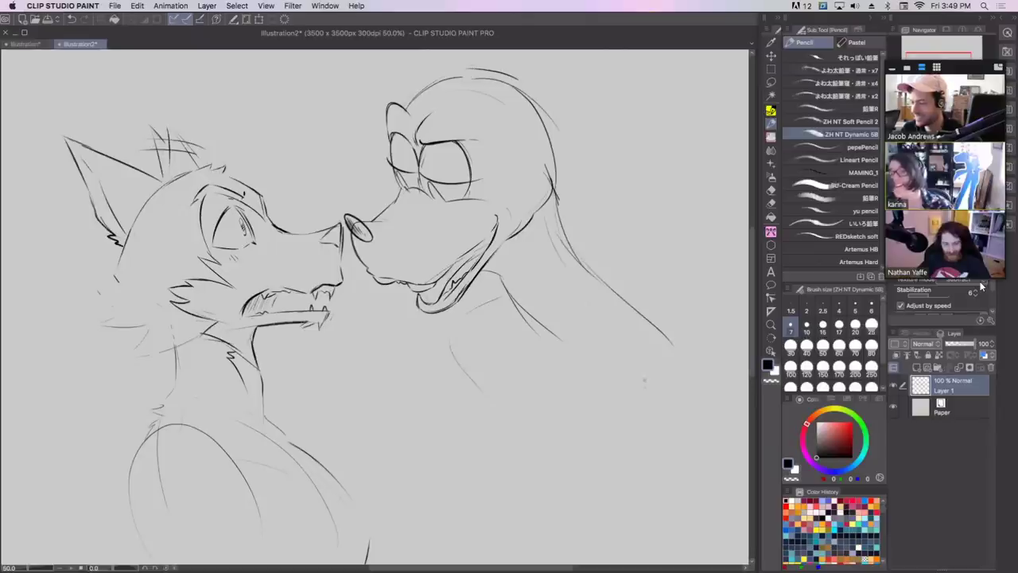
Draw a slimmer floppy ear hanging from the second head's crown over the neck, and curve the cheek around the mouth corner.
mouse_move(520, 83)
left_mouse_down()
mouse_move(546, 85)
mouse_move(596, 261)
left_mouse_up()
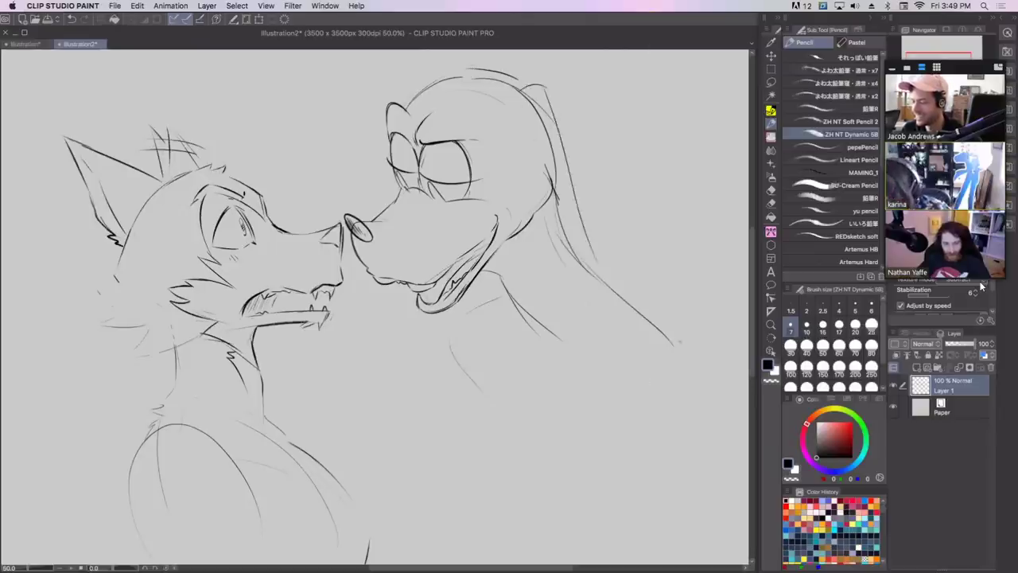
mouse_move(537, 150)
left_mouse_down()
mouse_move(570, 308)
mouse_move(610, 319)
left_mouse_up()
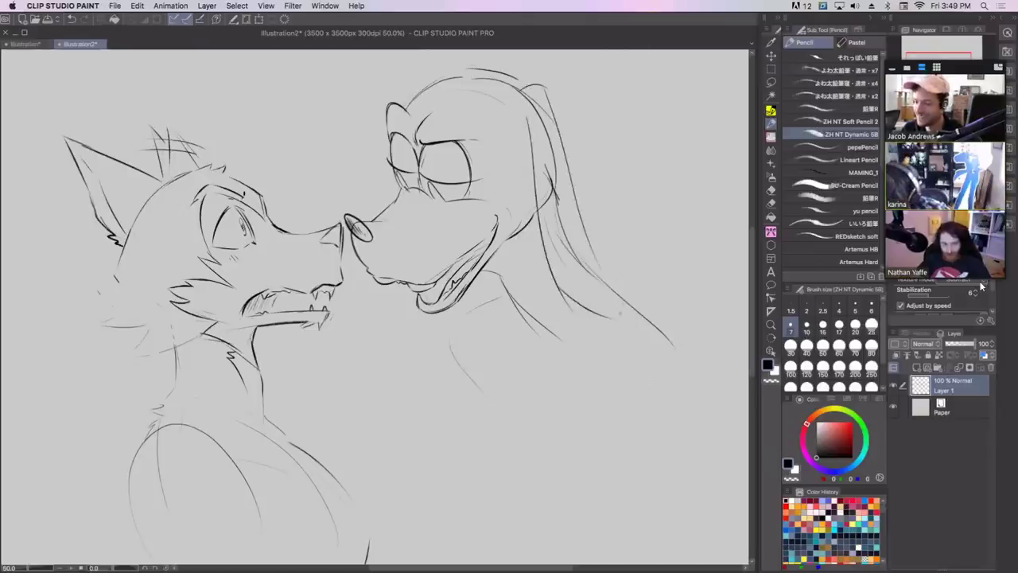
left_click_drag(602, 275, 626, 311)
left_click_drag(574, 204, 605, 279)
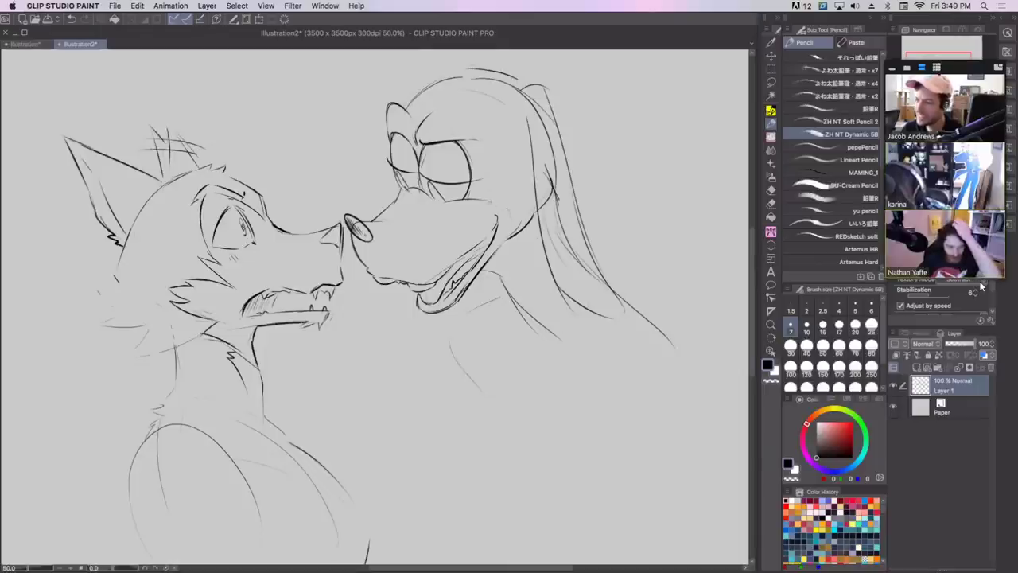
left_click_drag(486, 199, 514, 235)
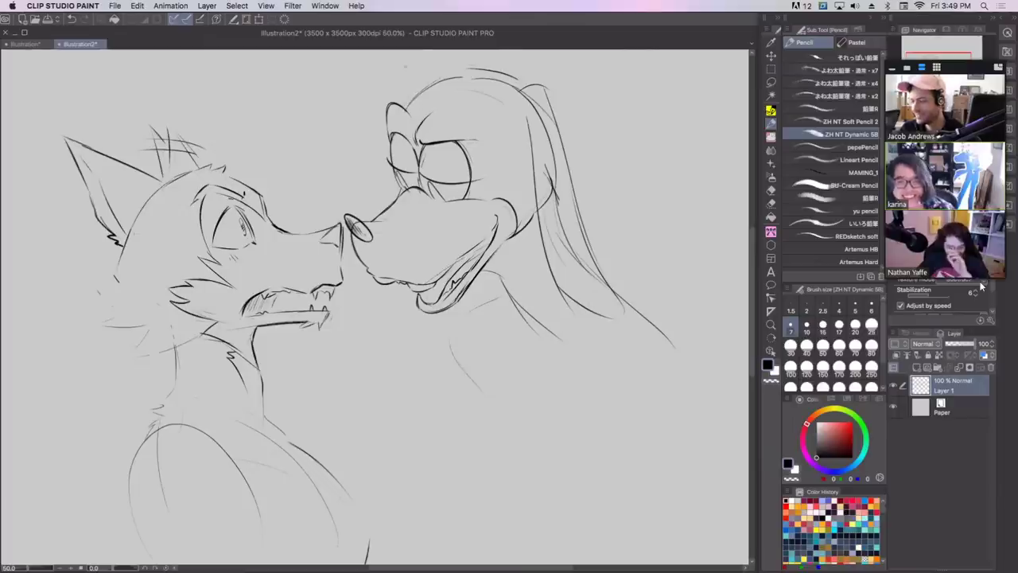
Draw a rounded bump on the second head's crown and extend the back line down into a curved shoulder.
mouse_move(406, 104)
left_mouse_down()
mouse_move(410, 83)
mouse_move(431, 71)
mouse_move(515, 73)
mouse_move(483, 66)
mouse_move(523, 78)
mouse_move(512, 77)
mouse_move(518, 92)
left_mouse_up()
key("super+z")
key("super+z")
key("super+z")
key("super+z")
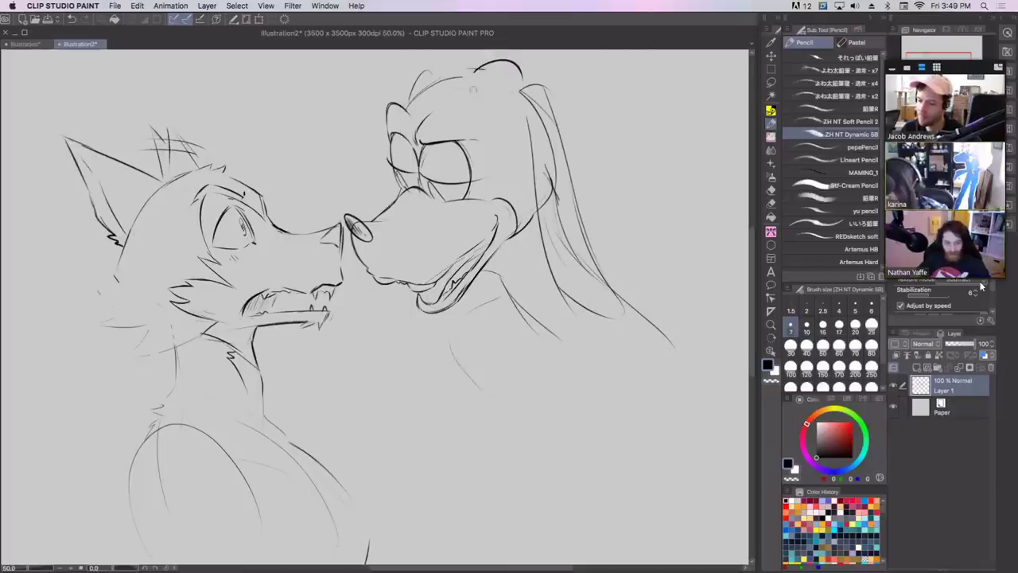
left_click_drag(471, 75, 494, 59)
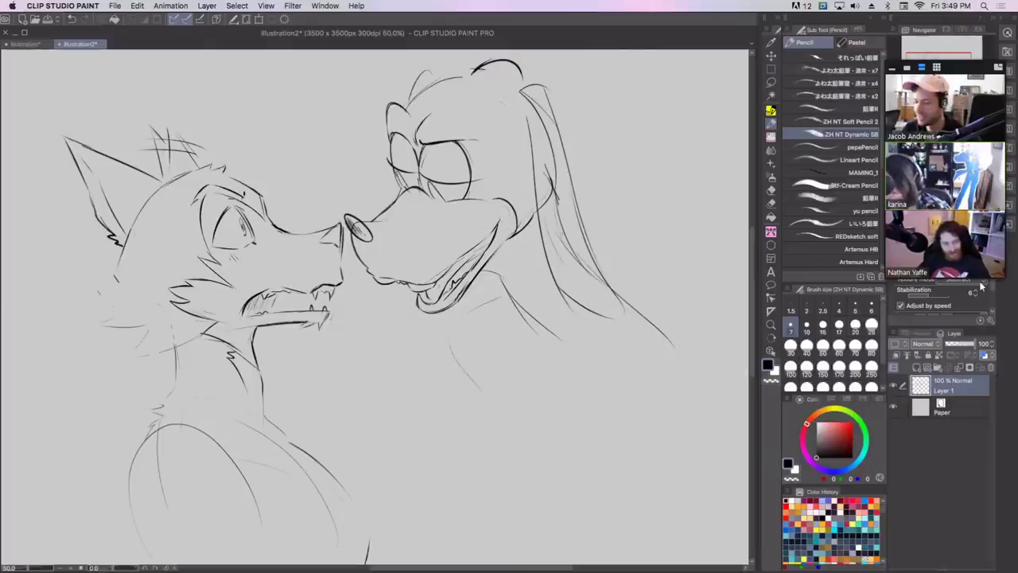
left_click_drag(608, 277, 645, 309)
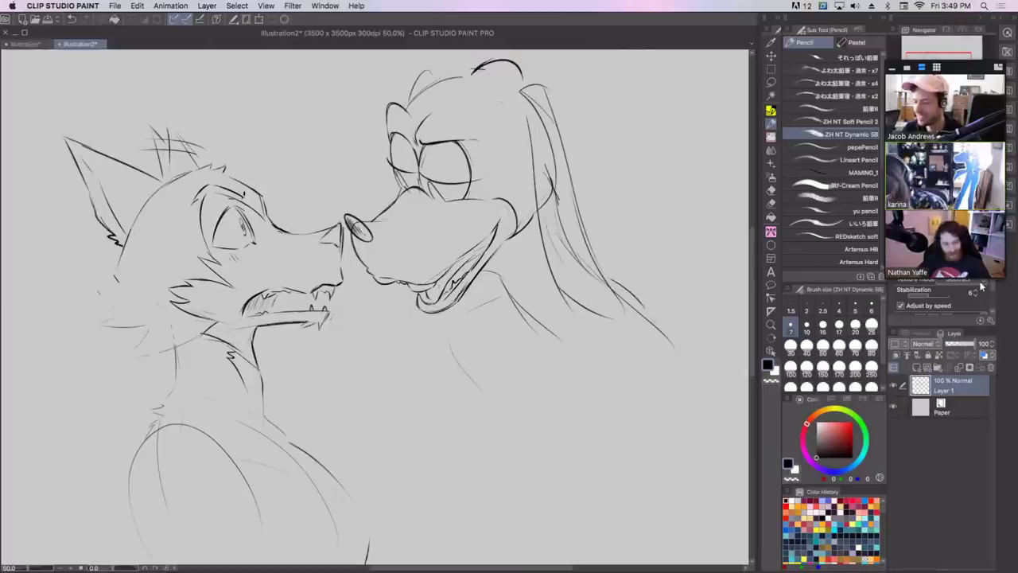
left_click_drag(676, 345, 710, 408)
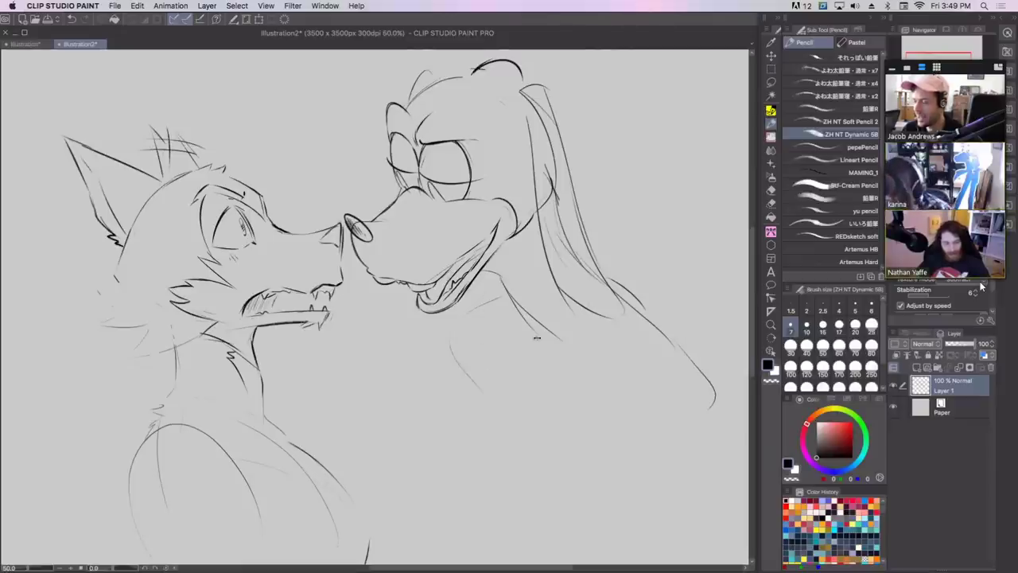
Lasso the whole second character and scale it down slightly, with its nose still against the wolf's nose.
key("m")
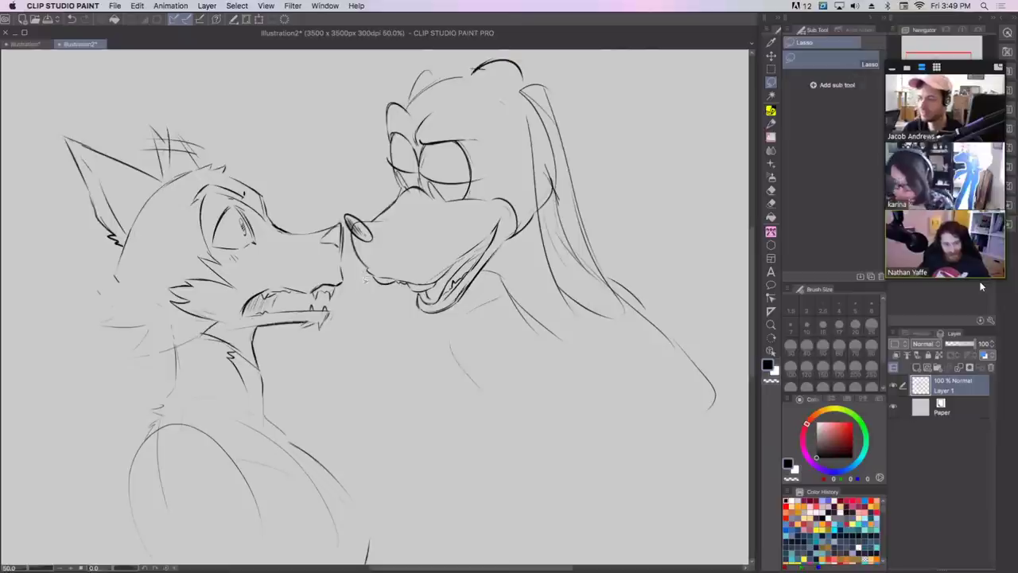
mouse_move(364, 283)
left_mouse_down()
mouse_move(342, 224)
mouse_move(456, 46)
mouse_move(690, 219)
mouse_move(548, 490)
mouse_move(435, 436)
left_mouse_up()
left_click(259, 20)
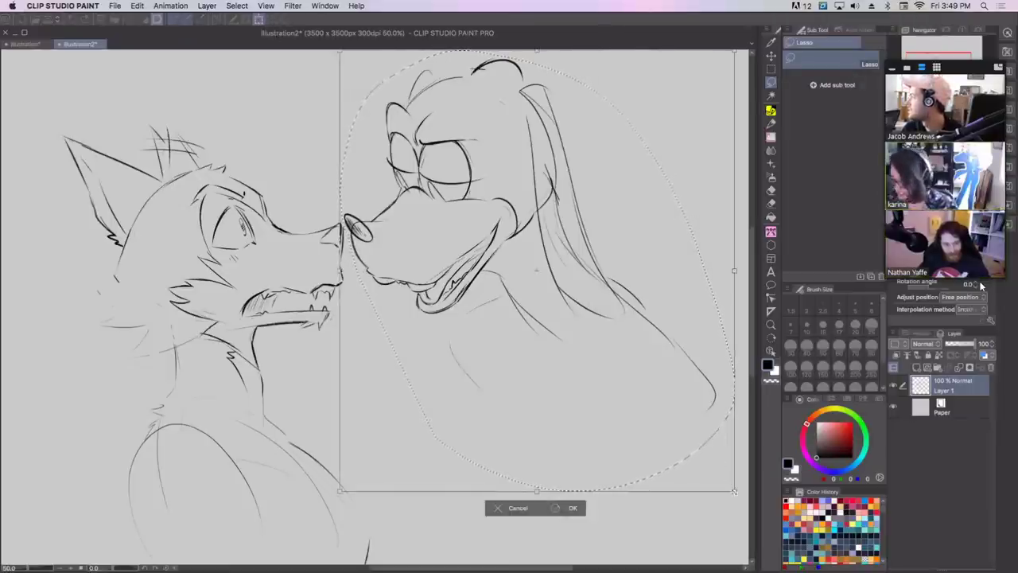
left_click_drag(734, 270, 711, 257)
left_click_drag(729, 203, 680, 194)
key("Return")
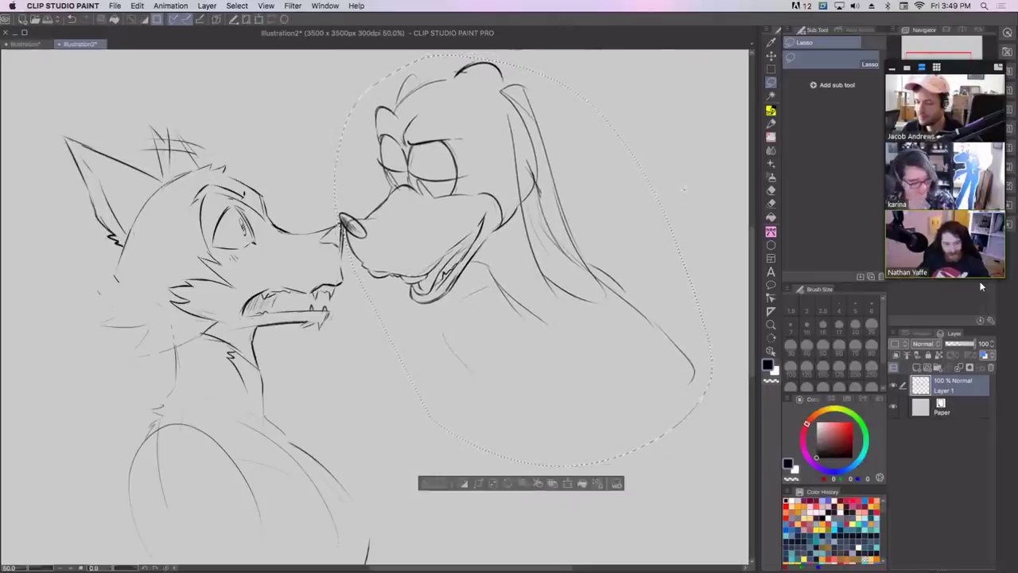
key("ctrl+d")
Shade the wolf's nose in pencil and darken the inside of the second character's open mouth.
key("p")
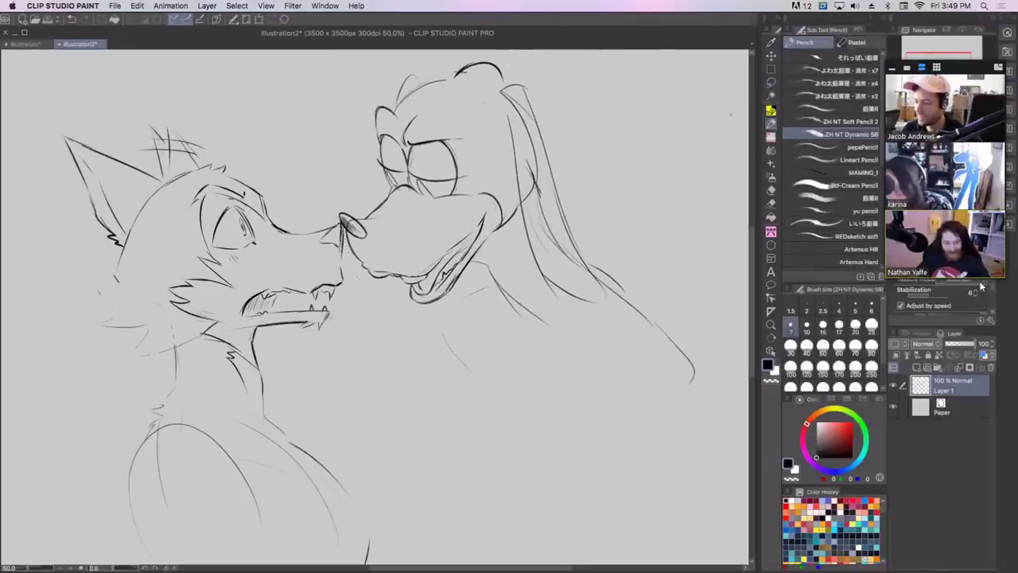
left_click_drag(324, 238, 340, 229)
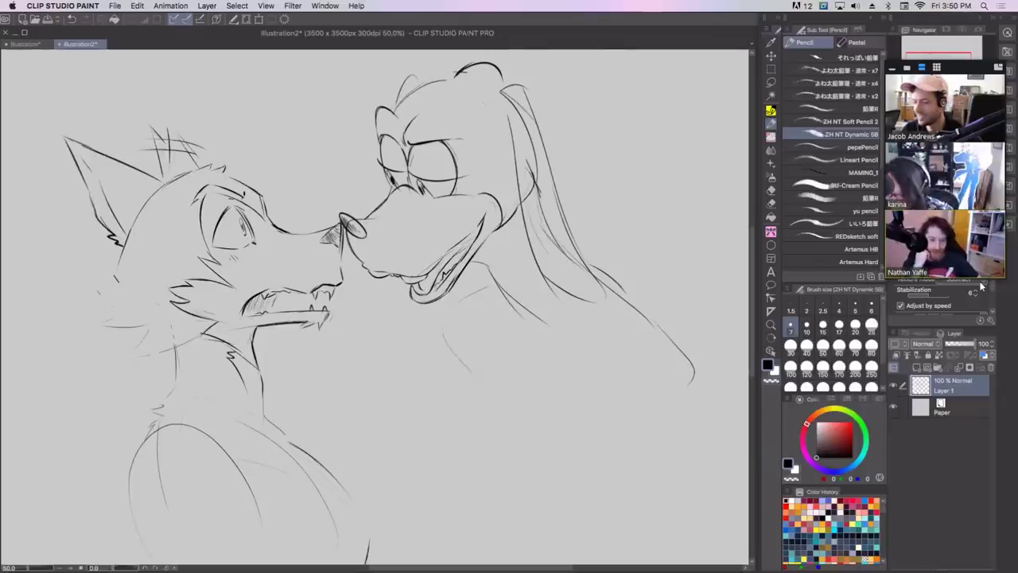
left_click_drag(437, 280, 457, 254)
left_click_drag(456, 267, 460, 254)
Draw a curved neckline from the second character's jaw to the ear and darken the front neck line.
mouse_move(457, 260)
left_mouse_down()
mouse_move(464, 250)
mouse_move(488, 265)
mouse_move(504, 292)
mouse_move(529, 256)
mouse_move(539, 275)
mouse_move(495, 296)
mouse_move(531, 328)
mouse_move(570, 330)
left_mouse_up()
key("ctrl+z")
mouse_move(506, 291)
left_mouse_down()
mouse_move(528, 313)
mouse_move(495, 284)
mouse_move(536, 318)
left_mouse_up()
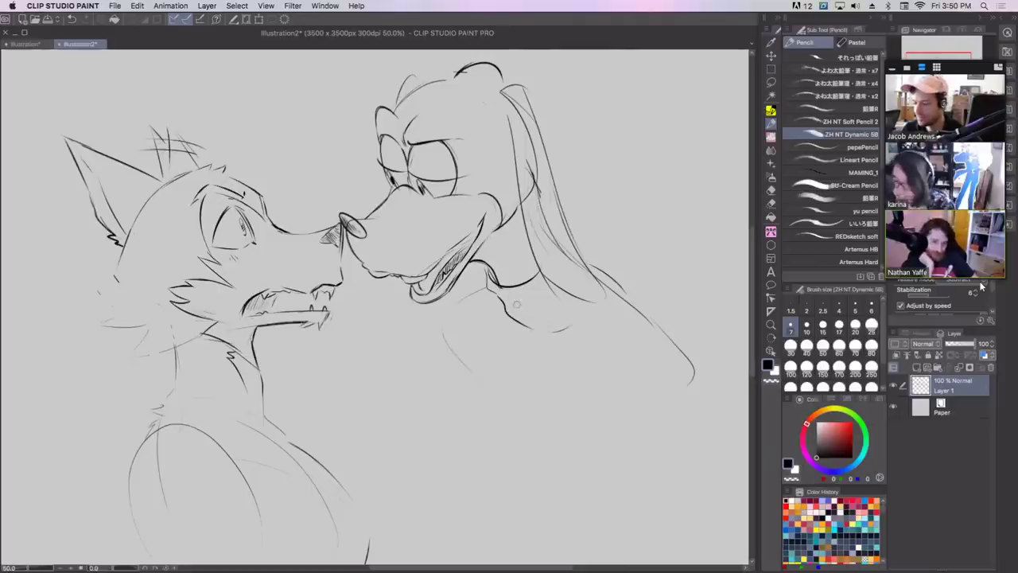
Redraw the second head's forehead contour up to the crown with a darker line.
left_click_drag(444, 72, 490, 79)
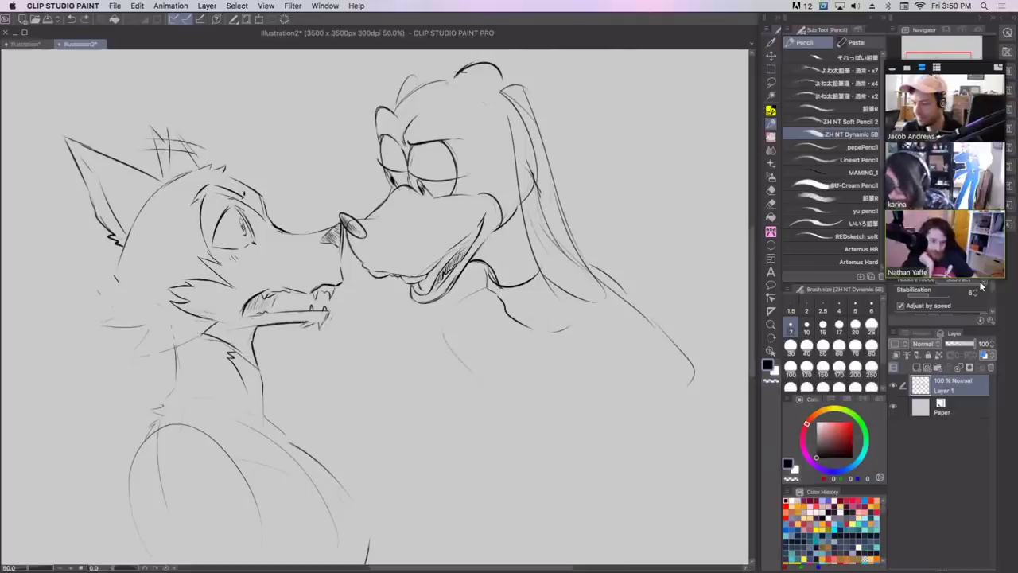
mouse_move(397, 114)
left_mouse_down()
mouse_move(489, 66)
mouse_move(501, 82)
mouse_move(481, 70)
mouse_move(495, 66)
mouse_move(505, 86)
left_mouse_up()
key("super+z")
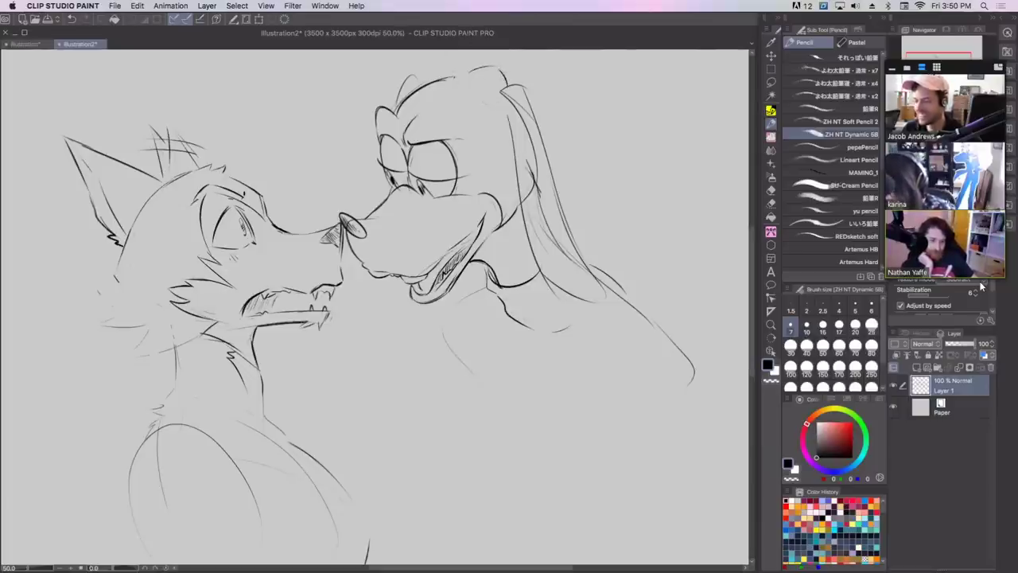
Draw a small cap on the second head's crown, just in front of where the ear attaches.
mouse_move(436, 77)
left_mouse_down()
mouse_move(501, 95)
mouse_move(462, 59)
mouse_move(513, 68)
left_mouse_up()
key("super+z")
left_click_drag(519, 89, 524, 98)
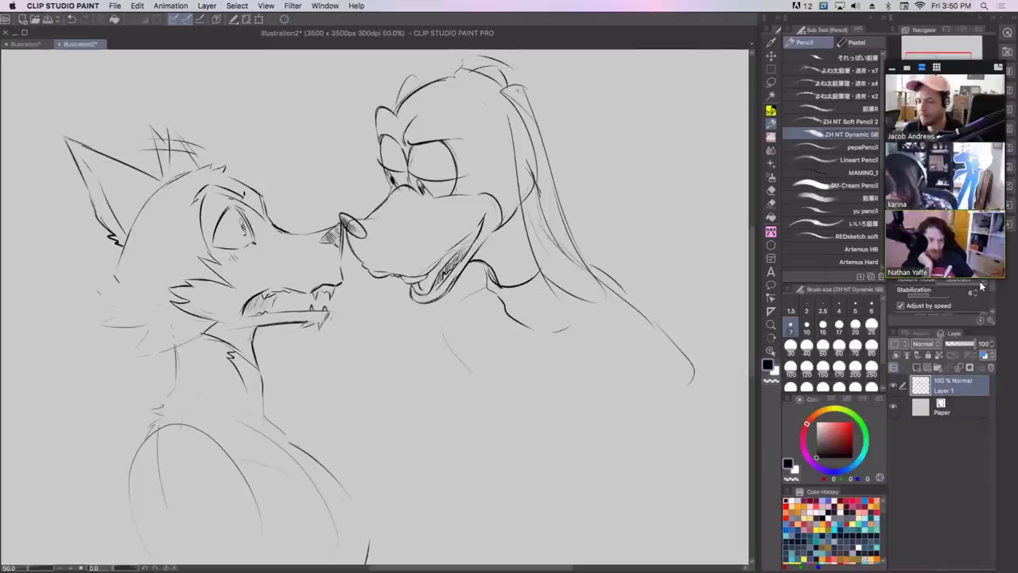
scroll(512, 193, "up", 1)
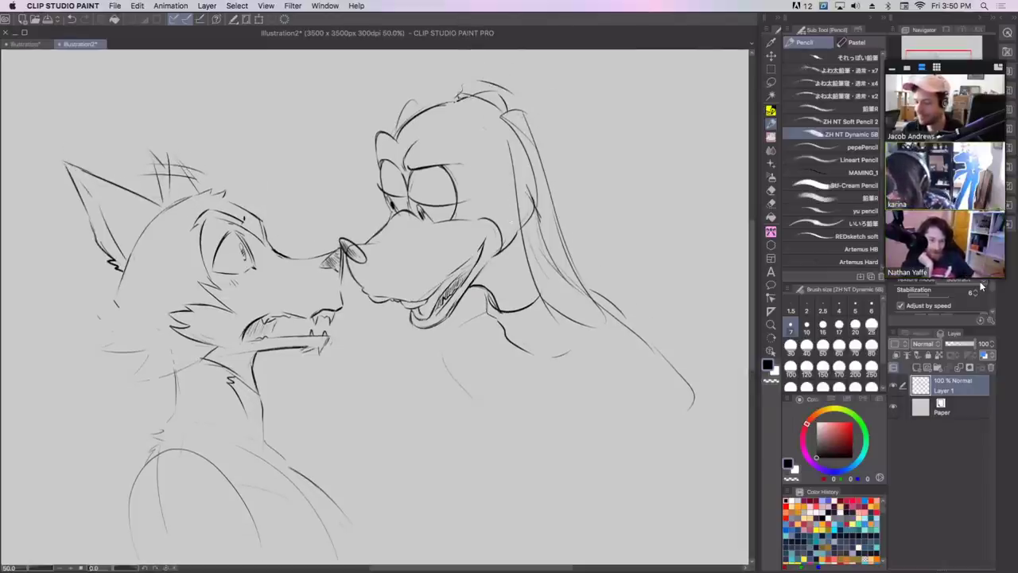
mouse_move(459, 96)
left_mouse_down()
mouse_move(464, 81)
mouse_move(485, 73)
mouse_move(525, 103)
mouse_move(524, 116)
left_mouse_up()
key("super+z")
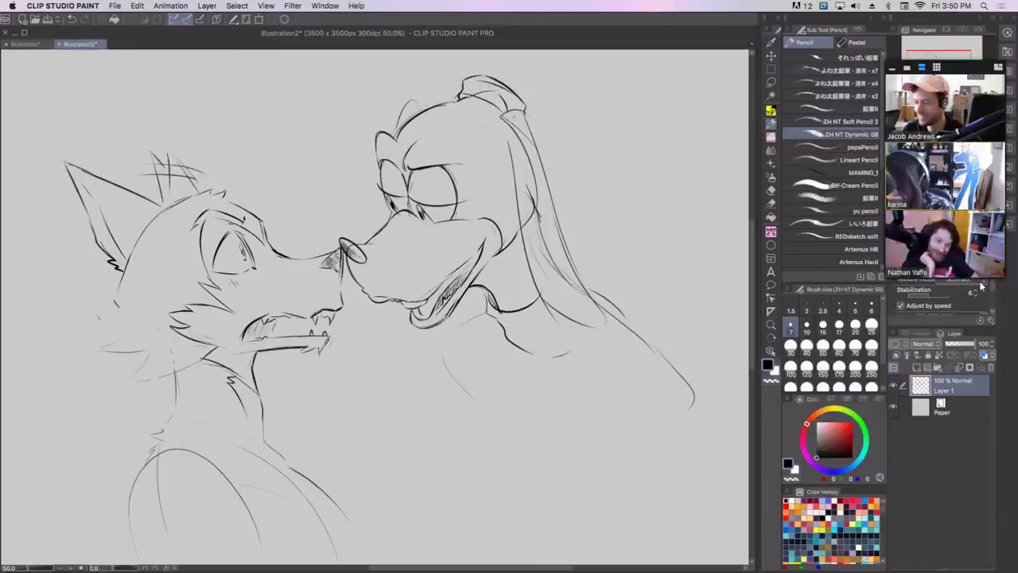
mouse_move(473, 77)
left_mouse_down()
mouse_move(508, 99)
mouse_move(477, 81)
left_mouse_up()
key("ctrl+z")
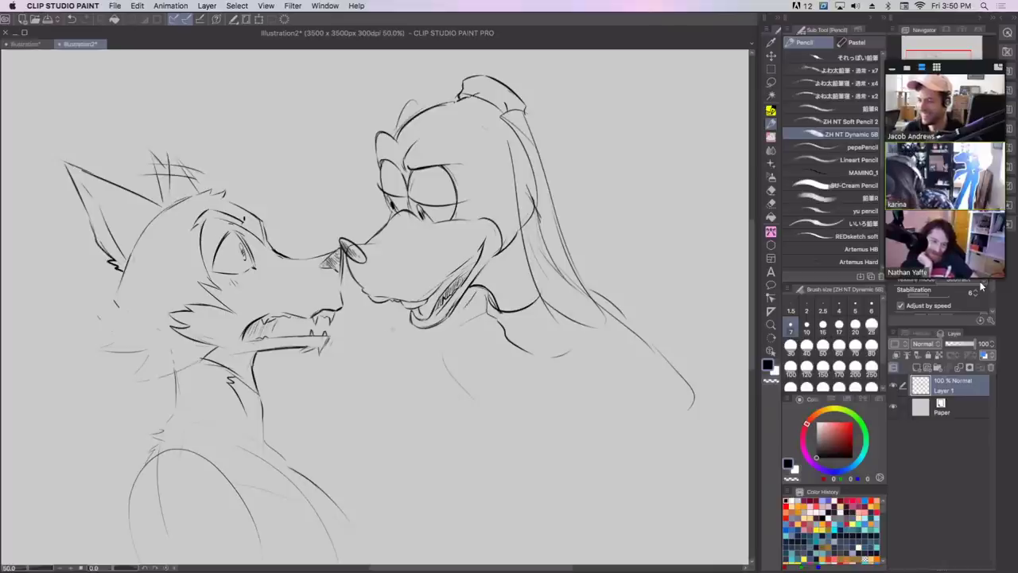
Sketch the second character's long chest line sloping down from the neck and a light far-shoulder curve below the chin.
mouse_move(390, 325)
left_mouse_down()
mouse_move(407, 382)
mouse_move(419, 375)
mouse_move(519, 479)
mouse_move(478, 453)
mouse_move(551, 521)
left_mouse_up()
left_click_drag(391, 326, 367, 362)
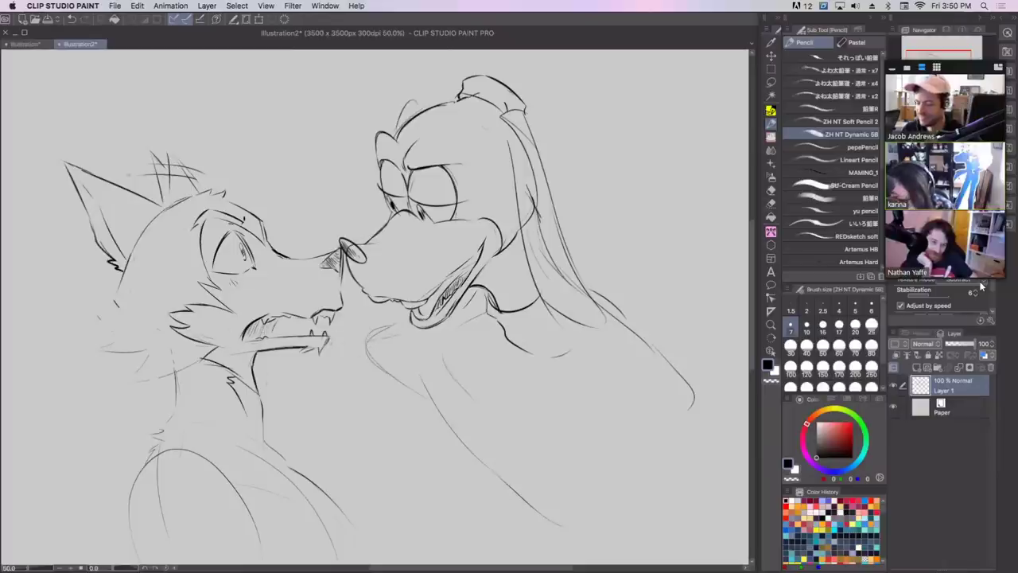
Sketch an upright oval above the wolf's ear with a light curved line beneath it.
left_click_drag(130, 174, 119, 125)
left_click_drag(102, 76, 85, 61)
key("super+z")
key("super+z")
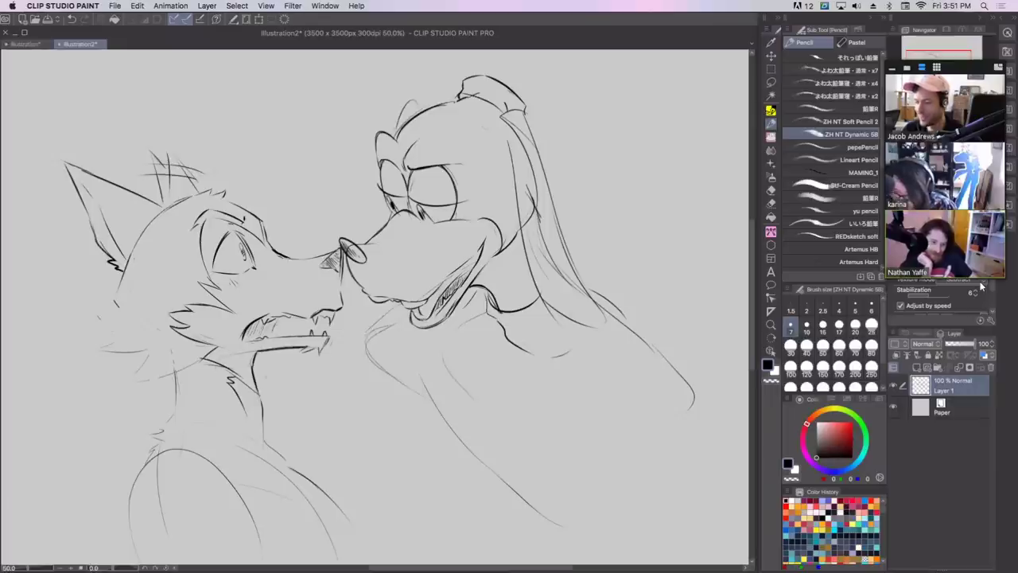
mouse_move(111, 143)
left_mouse_down()
mouse_move(128, 61)
mouse_move(119, 145)
left_mouse_up()
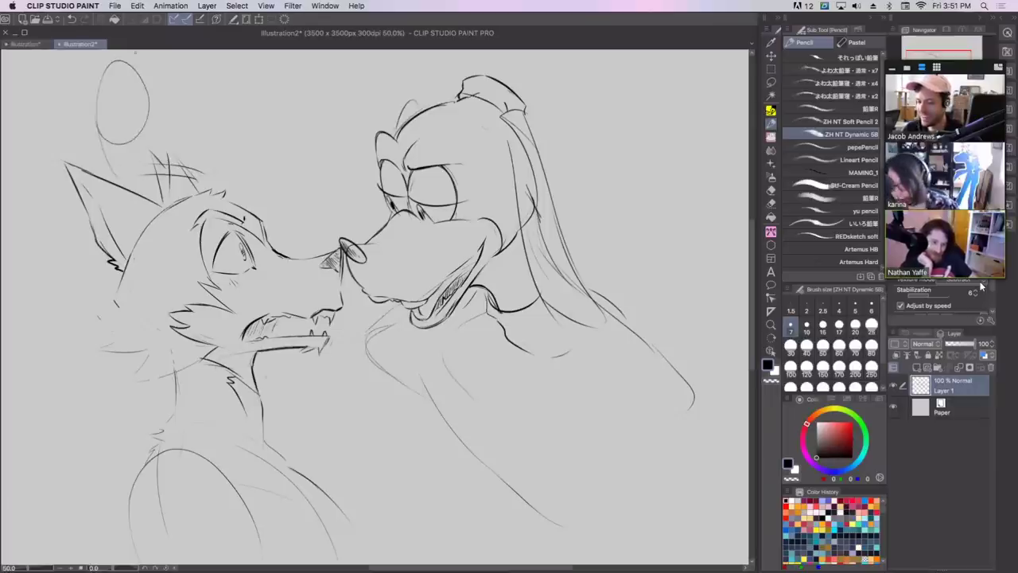
Flip the canvas horizontally and replace the second head's cap with a rounded bump joined to the forehead line.
key("h")
left_click_drag(685, 259, 684, 268)
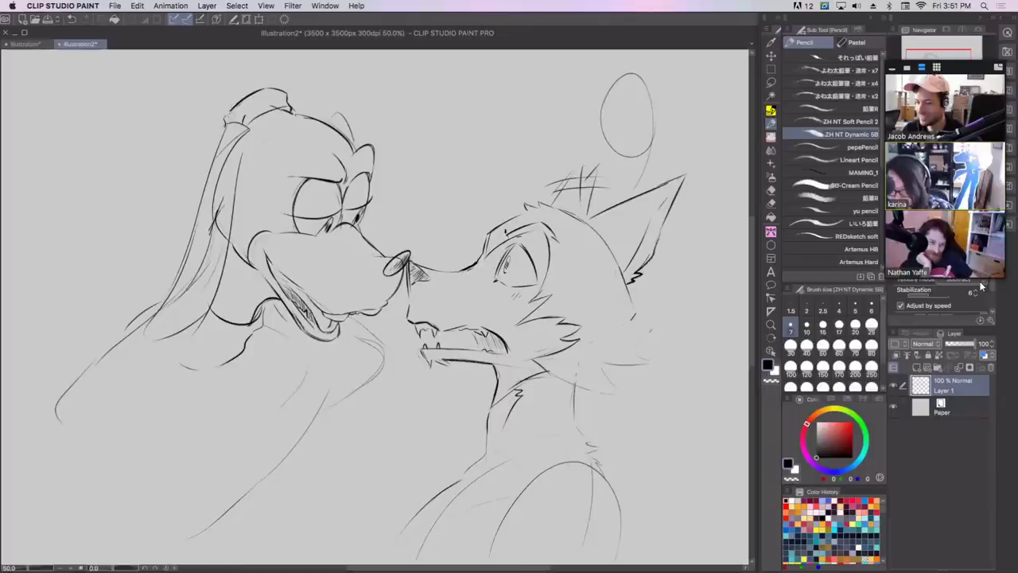
mouse_move(227, 121)
left_mouse_down()
mouse_move(262, 91)
mouse_move(289, 112)
mouse_move(250, 122)
mouse_move(300, 98)
mouse_move(238, 120)
left_mouse_up()
key("ctrl+z")
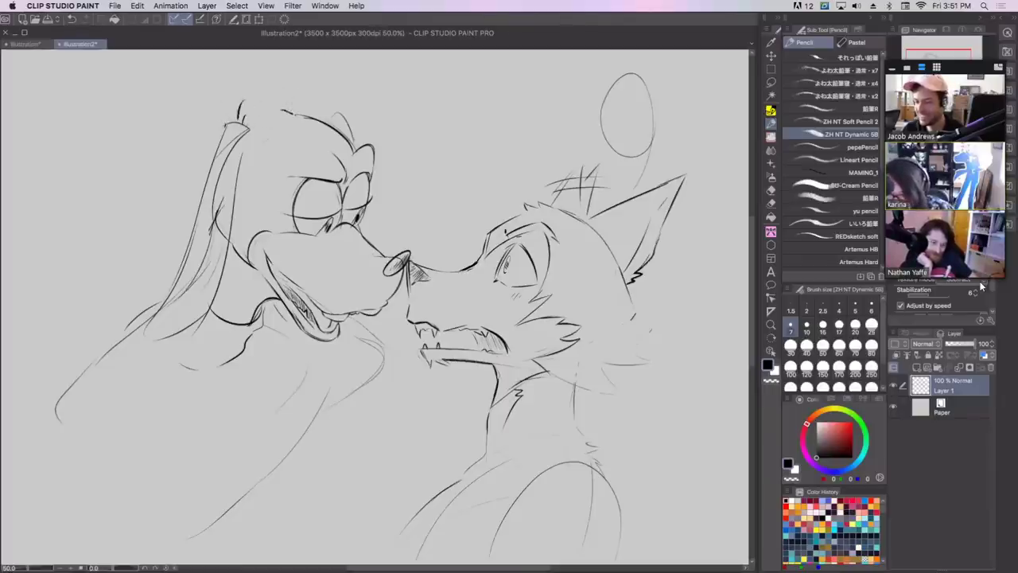
key("ctrl+z")
key("ctrl+y")
key("ctrl+y")
key("ctrl+y")
key("ctrl+y")
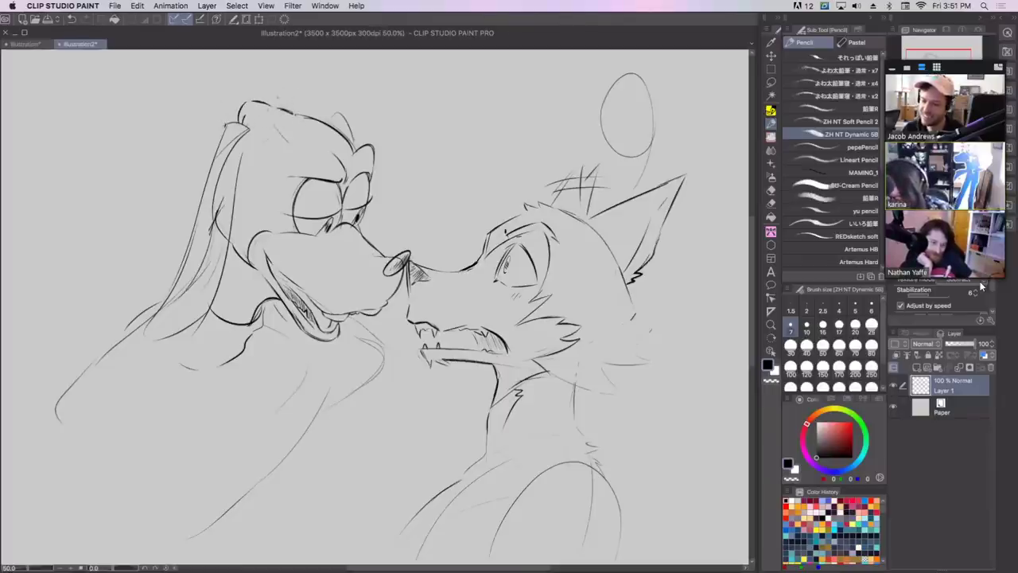
key("ctrl+y")
key("ctrl+z")
key("ctrl+y")
key("ctrl+z")
key("ctrl+y")
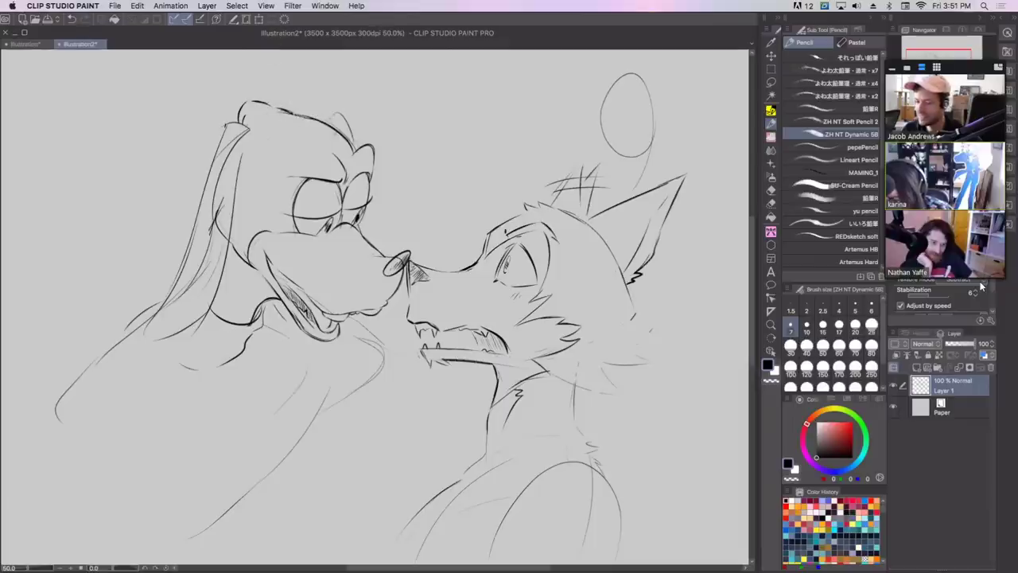
Try a light cap outline above the second head's crown.
key("ctrl+y")
key("ctrl+y")
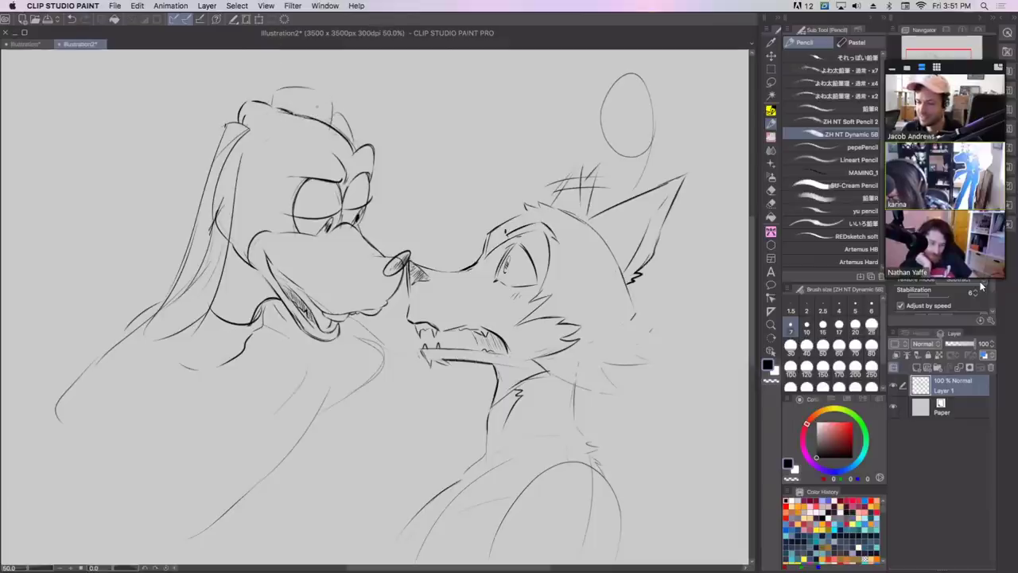
key("ctrl+z")
key("ctrl+z")
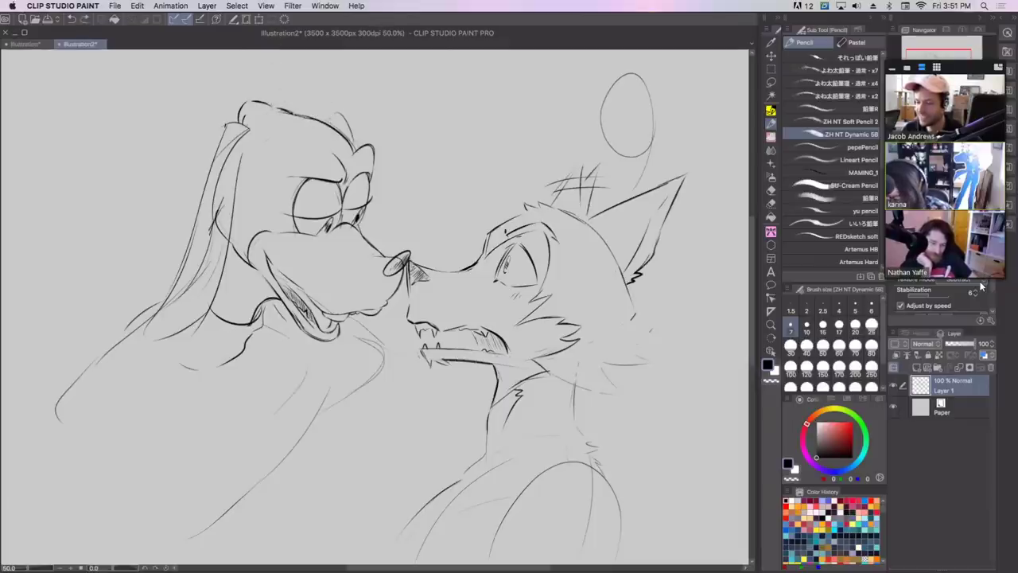
key("ctrl+y")
key("ctrl+y")
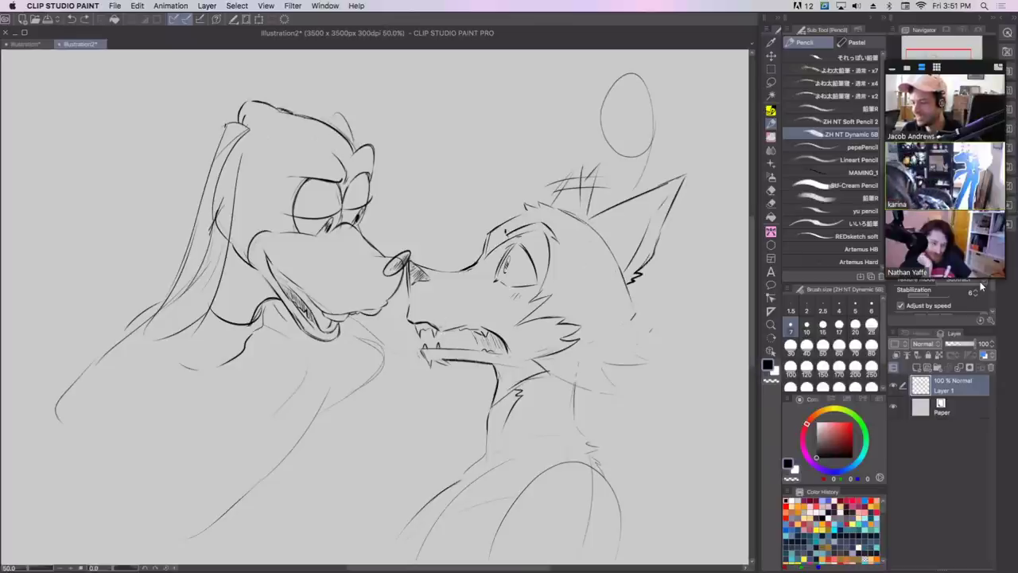
Refine the wolf's upper lip and teeth lines and add shading under its jaw.
key("super+y")
key("super+z")
key("super+y")
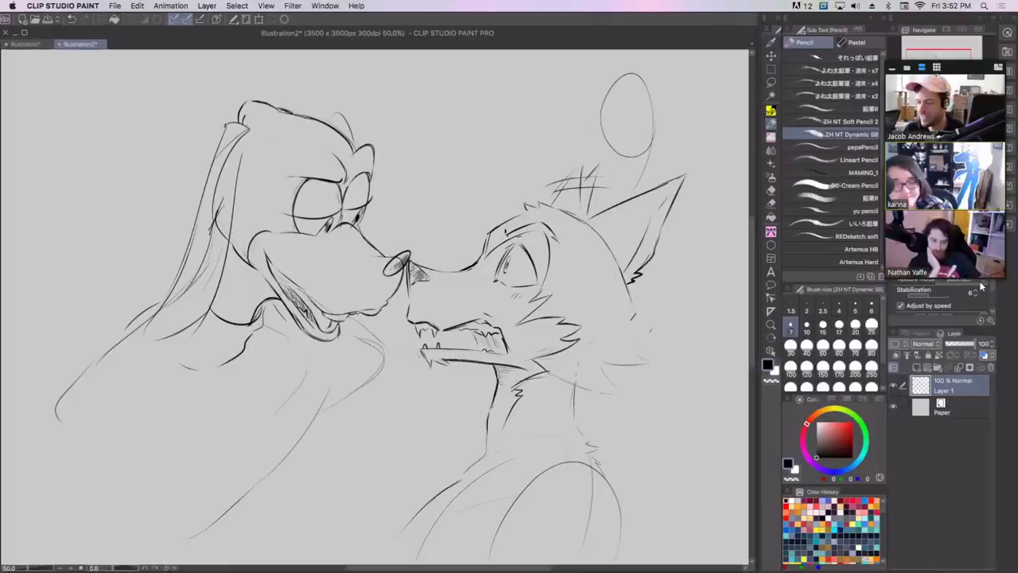
Rework the oval above the wolf's ear into a raised hand with outer palm edges and a thumb curve.
mouse_move(626, 77)
left_mouse_down()
mouse_move(593, 170)
mouse_move(605, 114)
mouse_move(650, 97)
mouse_move(664, 122)
left_mouse_up()
key("ctrl+z")
key("ctrl+z")
key("ctrl+z")
key("ctrl+z")
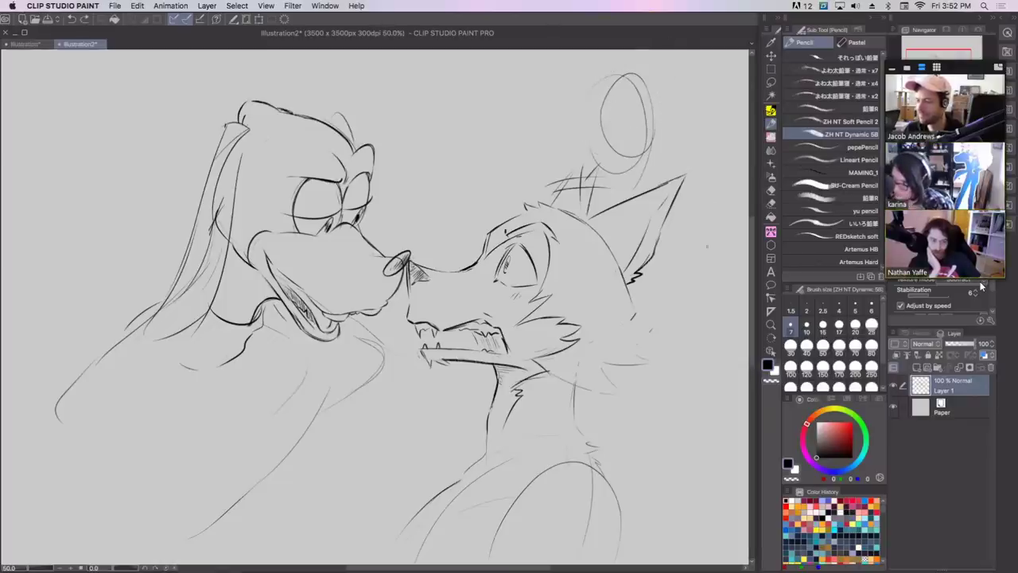
left_click_drag(614, 169, 643, 164)
left_click_drag(666, 119, 656, 163)
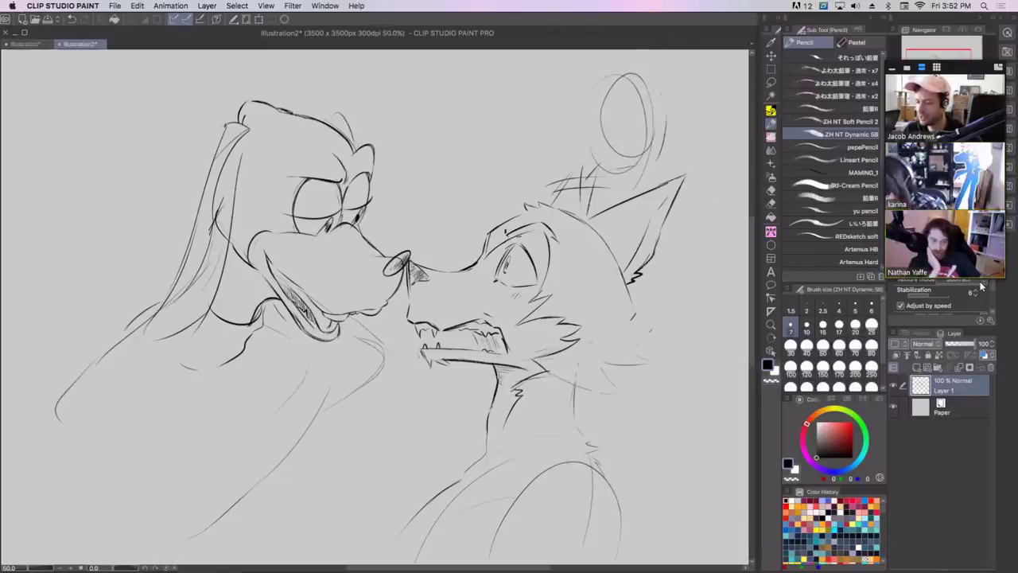
mouse_move(666, 100)
left_mouse_down()
mouse_move(632, 71)
mouse_move(592, 146)
left_mouse_up()
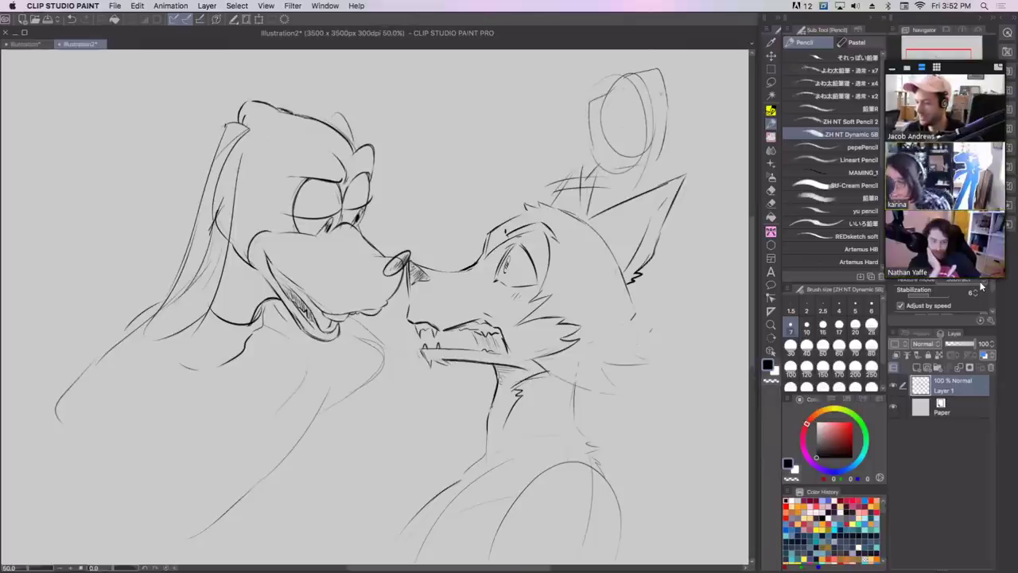
left_click_drag(596, 78, 633, 73)
mouse_move(590, 152)
left_mouse_down()
mouse_move(578, 127)
mouse_move(613, 97)
mouse_move(610, 126)
mouse_move(634, 166)
left_mouse_up()
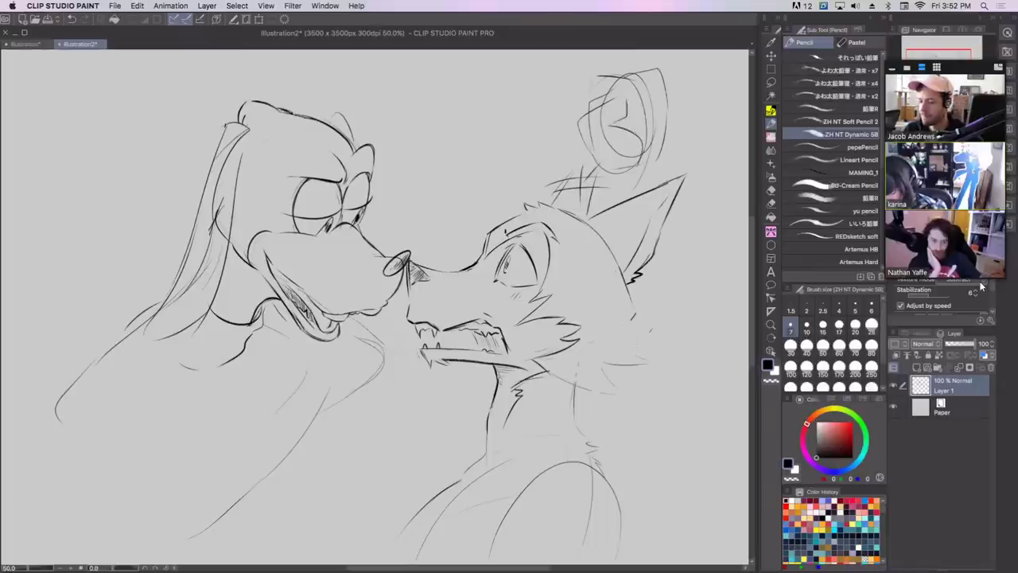
Lasso-erase stray lines on the raised hand and draw its curled fingers, knuckles and wrist in pencil.
key("e")
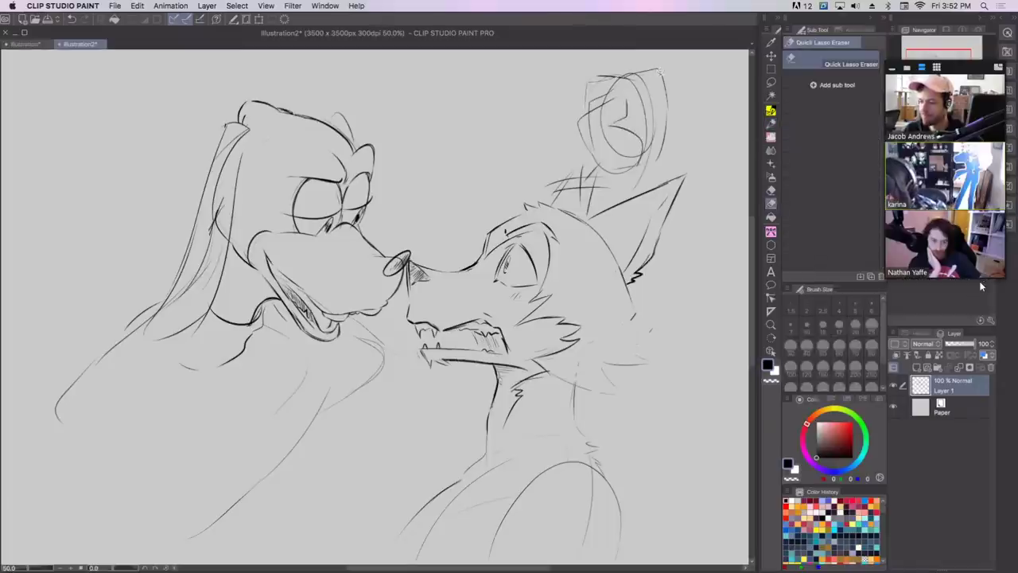
mouse_move(645, 149)
left_mouse_down()
mouse_move(587, 102)
mouse_move(587, 112)
left_mouse_up()
key("p")
left_click_drag(598, 63, 671, 96)
left_click_drag(621, 75, 625, 98)
mouse_move(645, 75)
left_mouse_down()
mouse_move(640, 107)
mouse_move(674, 113)
mouse_move(640, 185)
left_mouse_up()
left_click_drag(588, 130, 577, 164)
left_click_drag(635, 190, 610, 194)
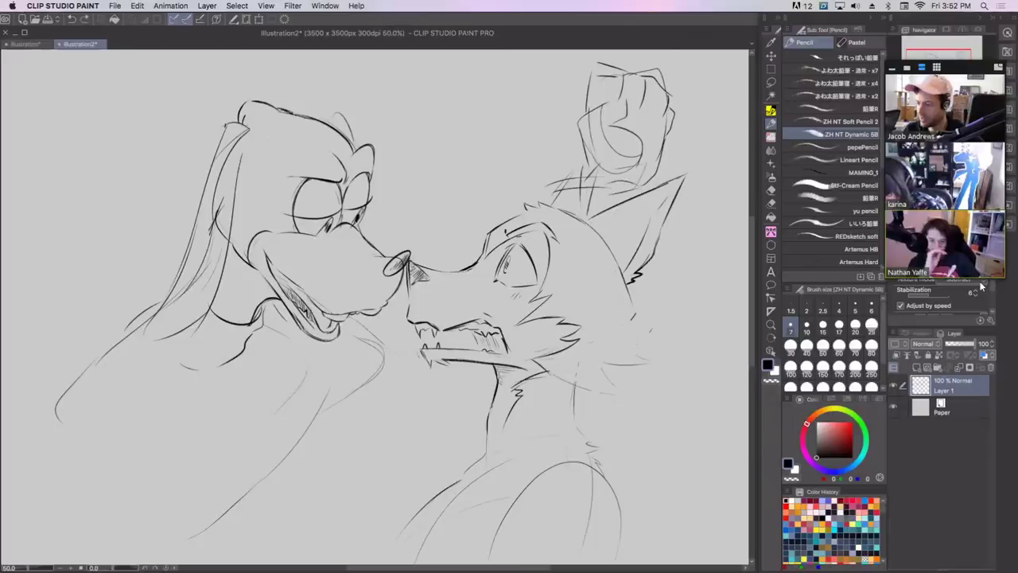
Flip the canvas back and reinforce the upper part of the second character's chest line.
key("h")
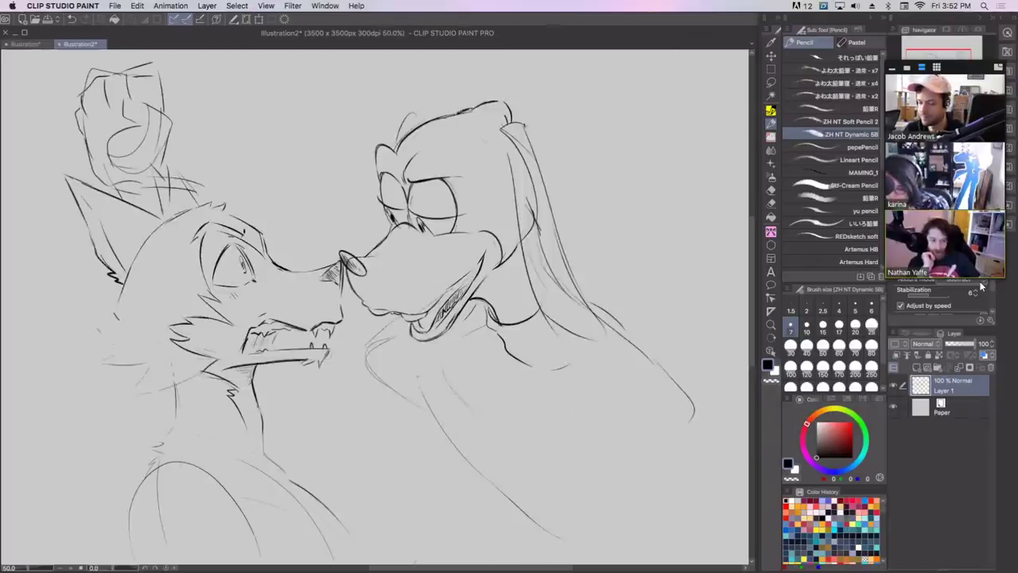
left_click_drag(415, 364, 465, 466)
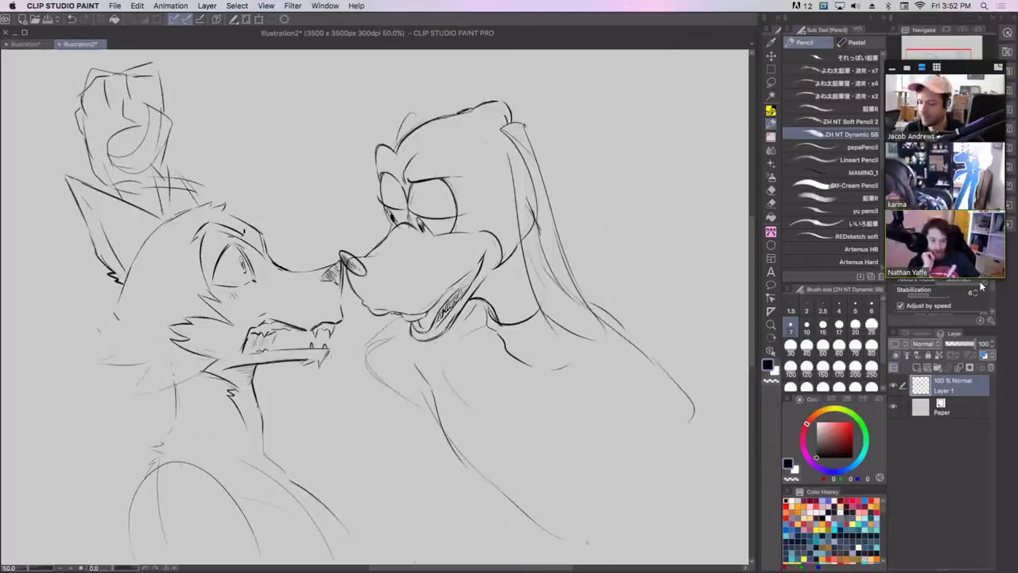
Close the dog's collar curve below its neck and clear the stray construction lines inside its floppy ear.
left_click_drag(527, 364, 574, 344)
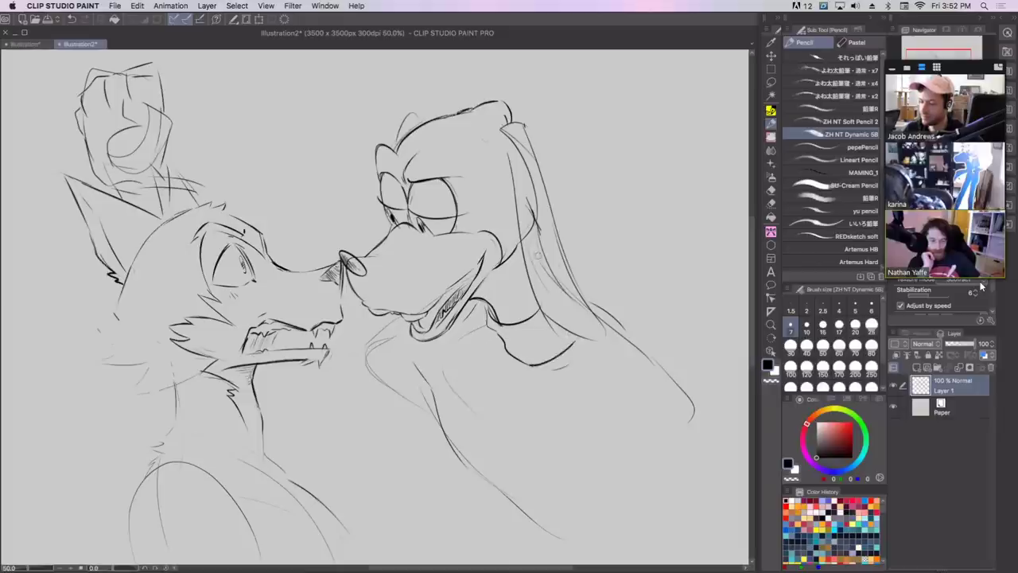
mouse_move(538, 255)
left_mouse_down()
mouse_move(530, 204)
mouse_move(572, 299)
mouse_move(538, 272)
left_mouse_up()
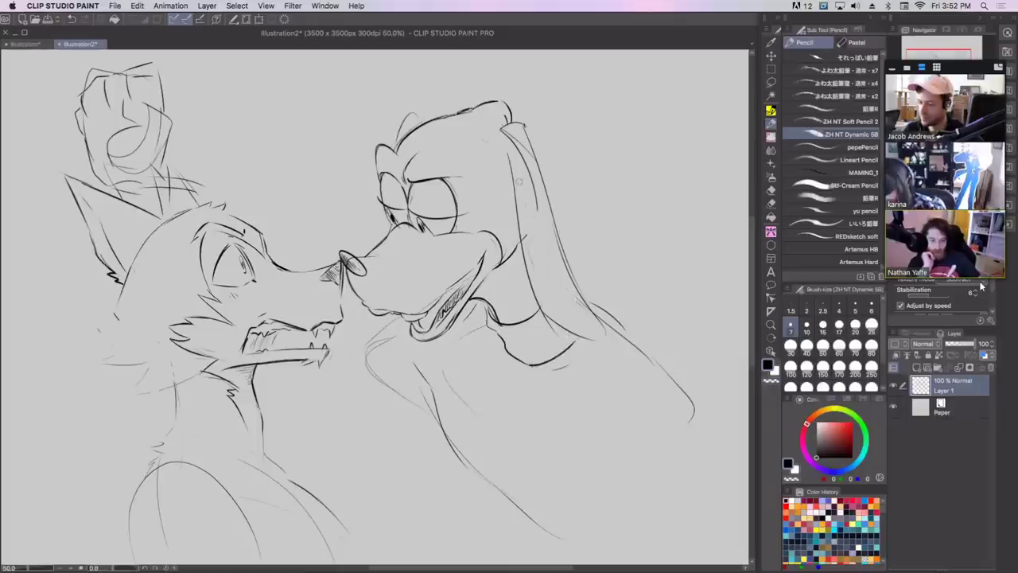
mouse_move(504, 132)
left_mouse_down()
mouse_move(536, 199)
mouse_move(518, 150)
left_mouse_up()
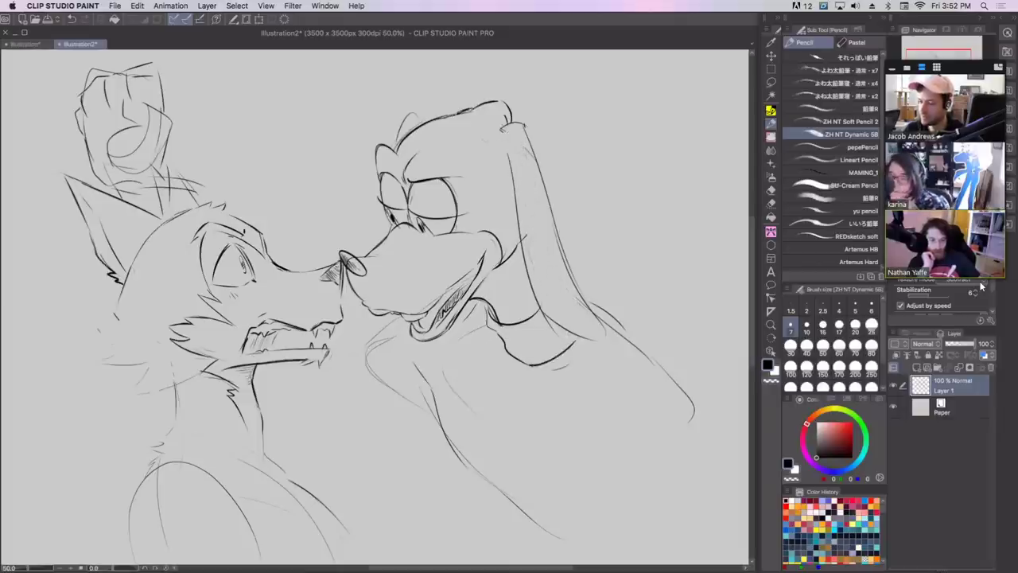
Darken the root of the dog's floppy ear with short bold strokes and reinforce the ear's upper outer edge.
key("super+minus")
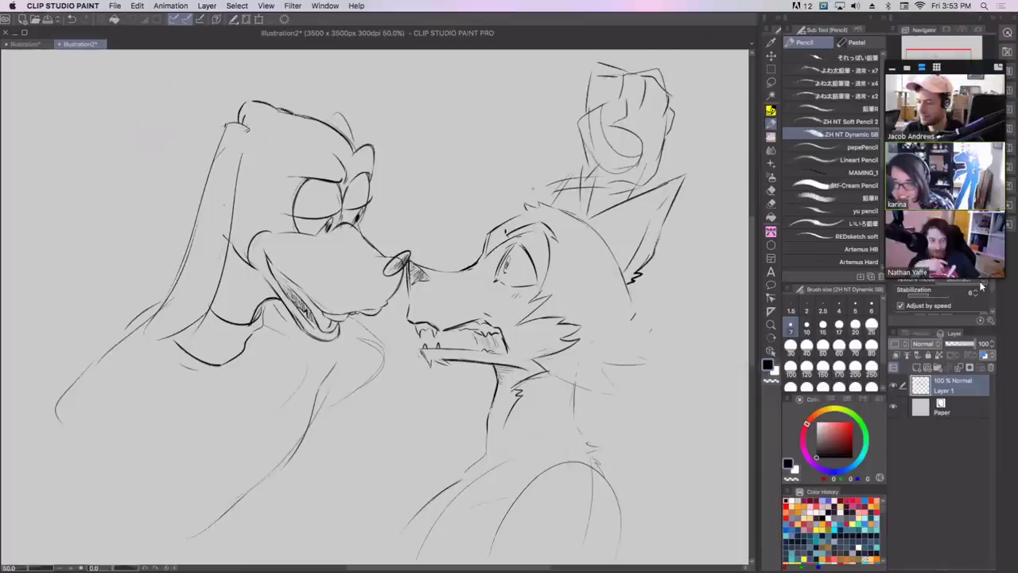
mouse_move(228, 129)
left_mouse_down()
mouse_move(209, 172)
mouse_move(249, 131)
left_mouse_up()
left_click_drag(225, 128, 250, 131)
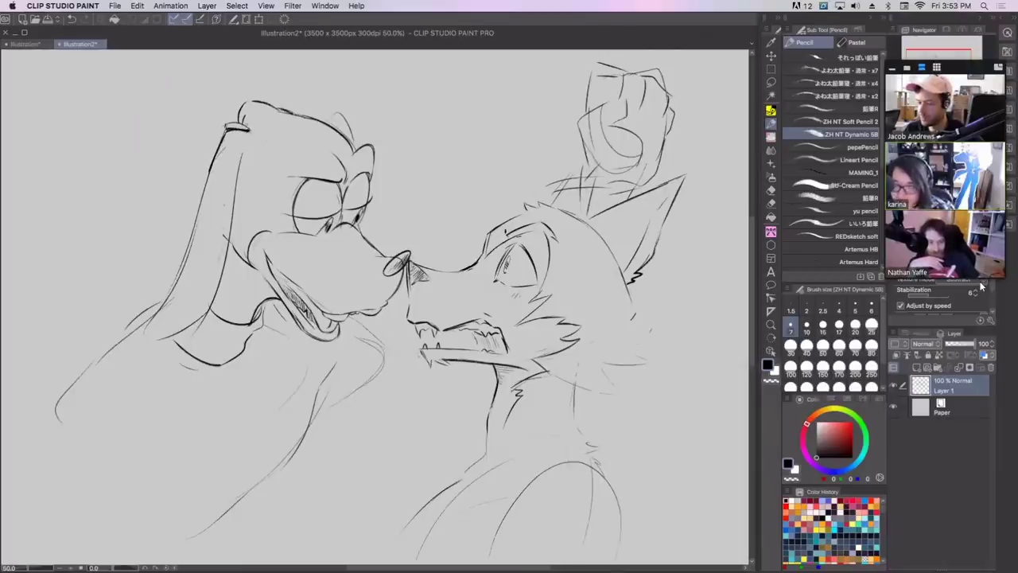
key("h")
key("super+z")
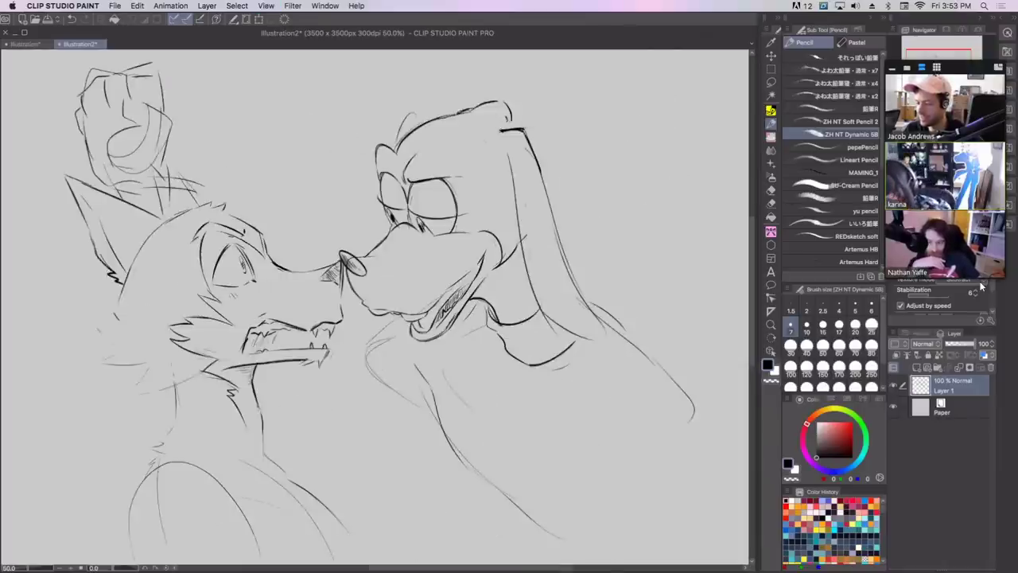
key("super+z")
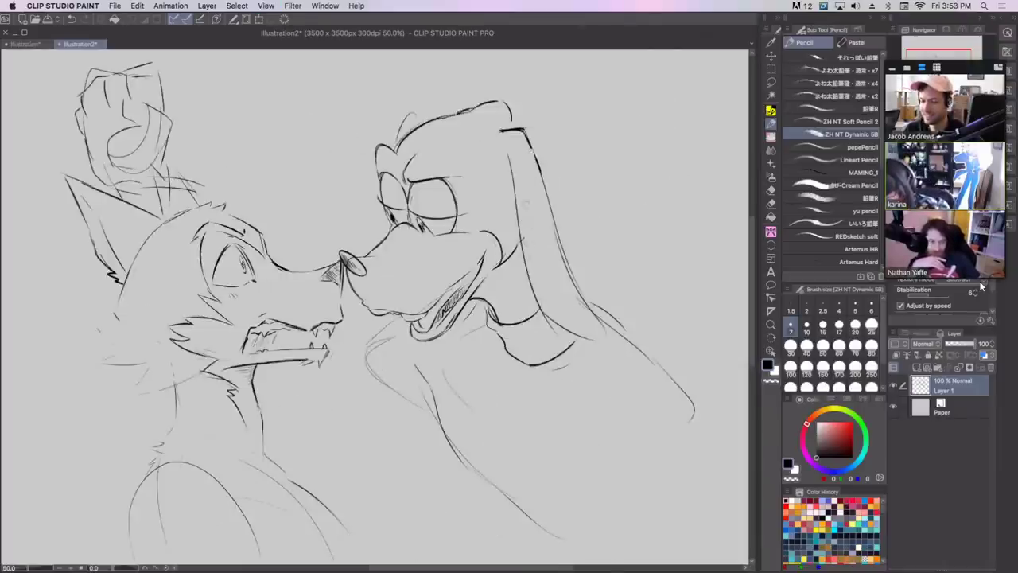
key("super+y")
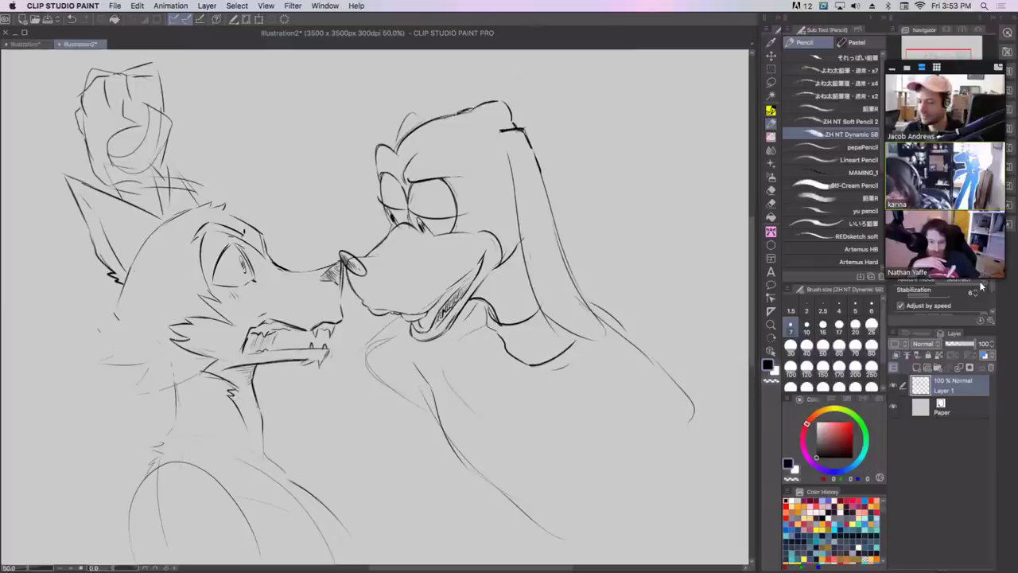
left_click_drag(533, 157, 534, 225)
key("super+z")
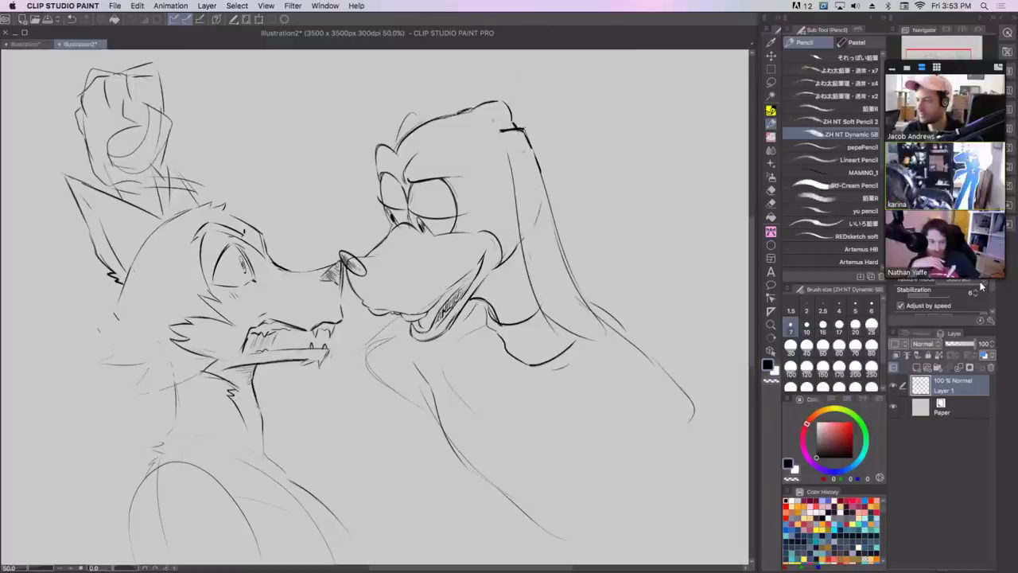
Thicken the line at the corner of the dog's mouth and reinforce the lower outer edge of its floppy ear.
left_click_drag(472, 297, 497, 265)
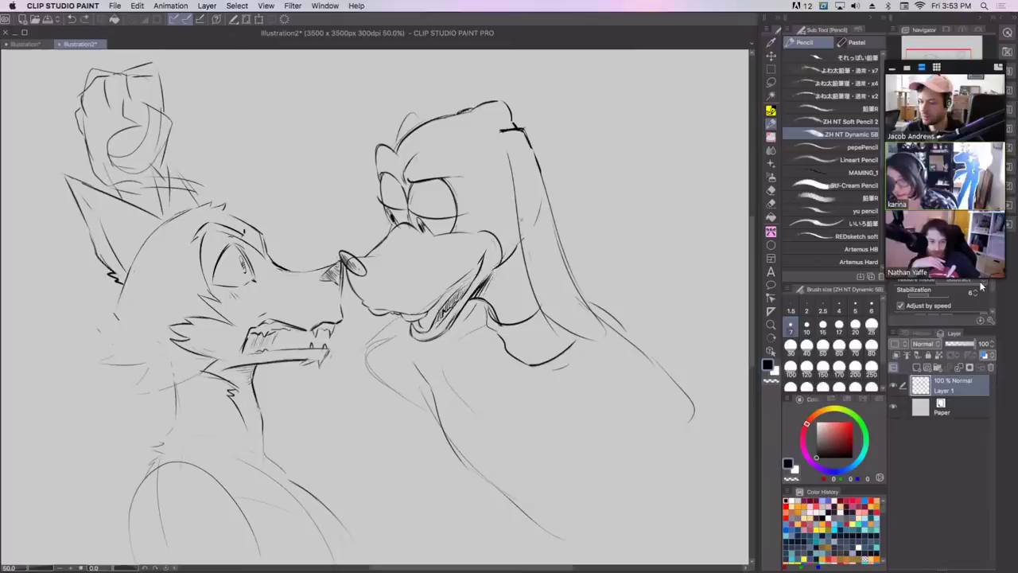
key("h")
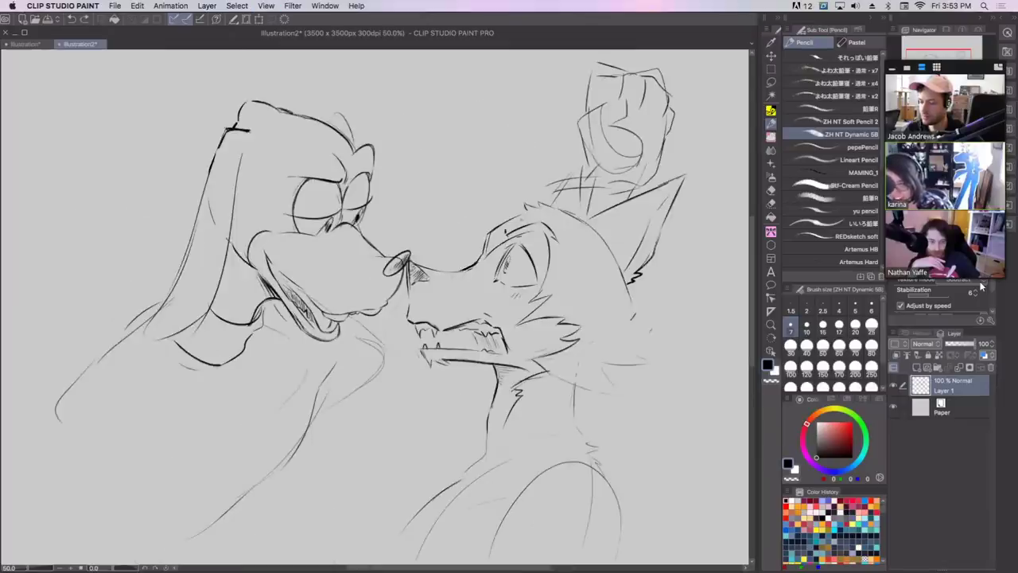
left_click_drag(163, 304, 177, 274)
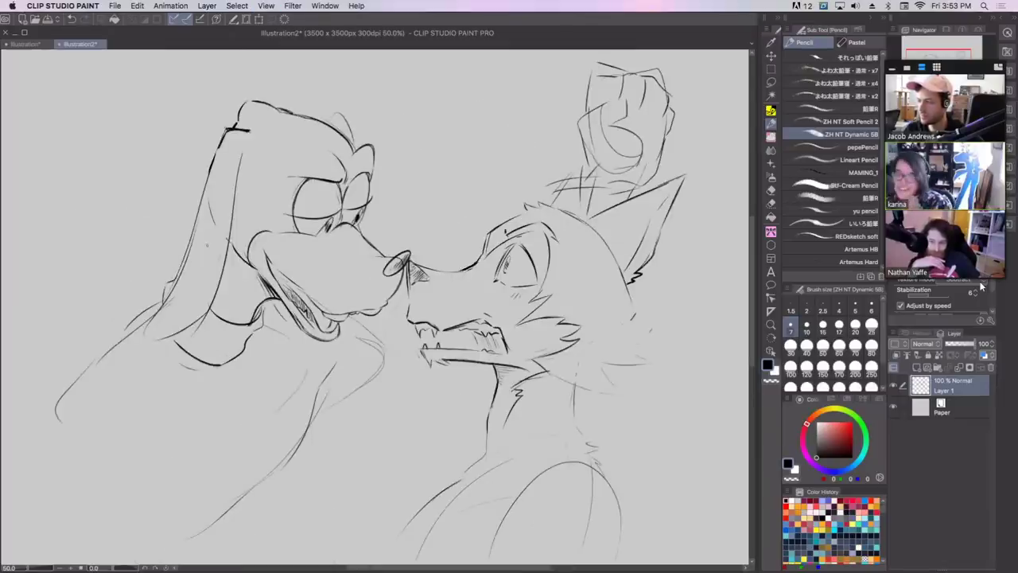
Sketch a faint horizontal guide line between the two characters' chests and short marks between their mouths.
left_click_drag(396, 309, 407, 317)
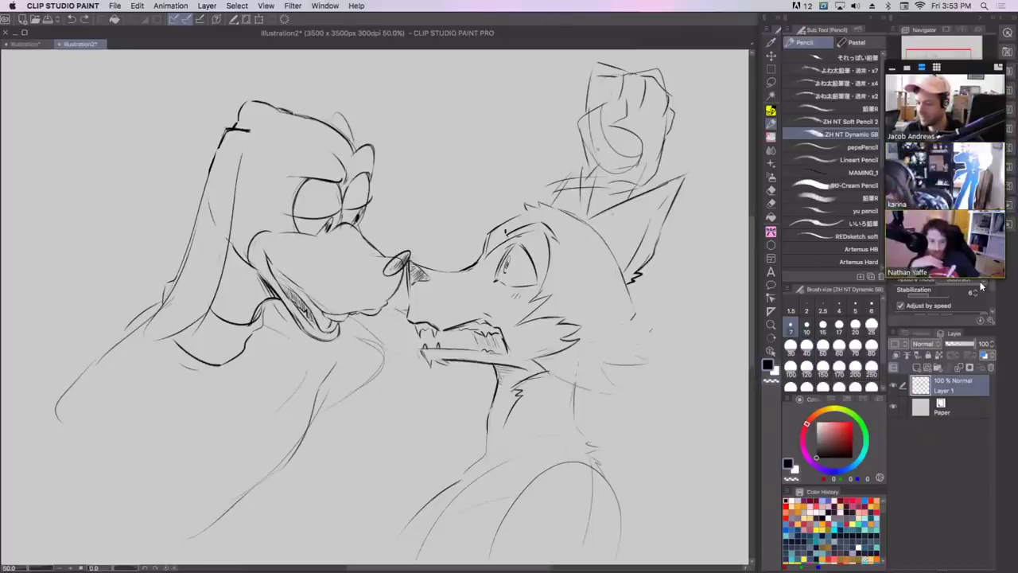
left_click_drag(331, 426, 501, 446)
left_click_drag(381, 325, 399, 332)
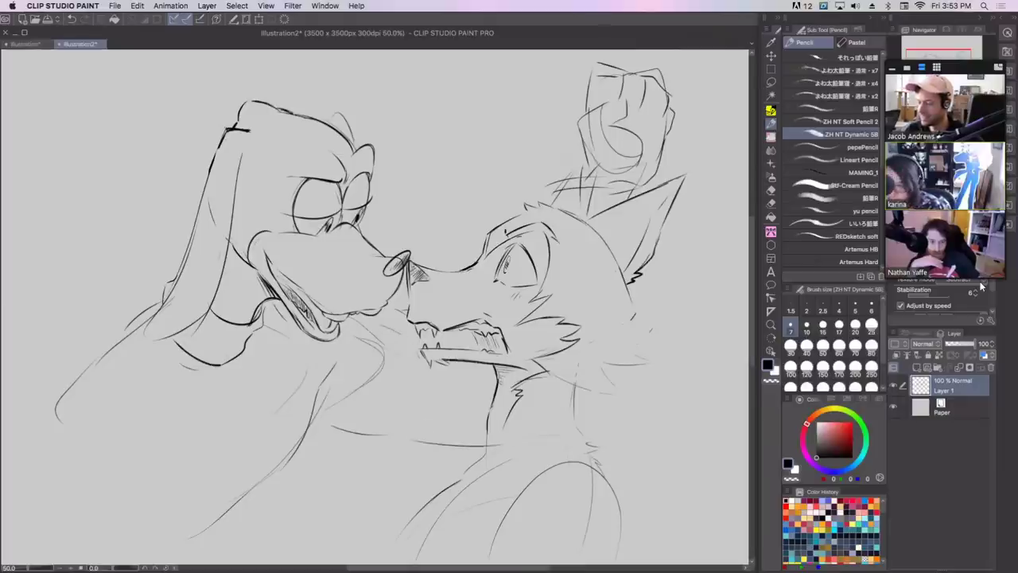
key("super+z")
key("super+z")
left_click_drag(325, 421, 471, 427)
left_click_drag(386, 310, 401, 318)
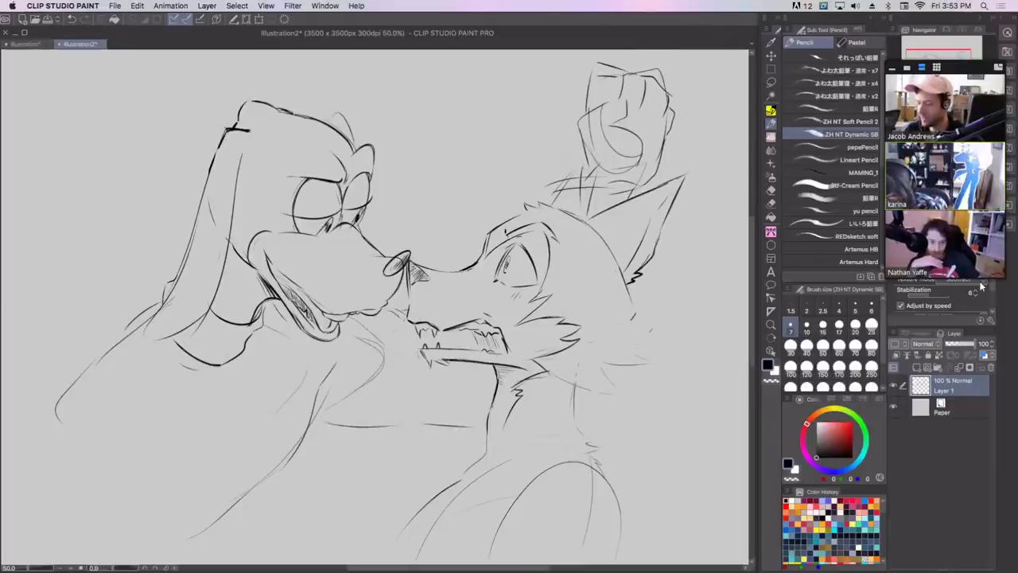
Flip the canvas back and sketch the inner arm curve and a wider outer shoulder curve on the dog.
key("h")
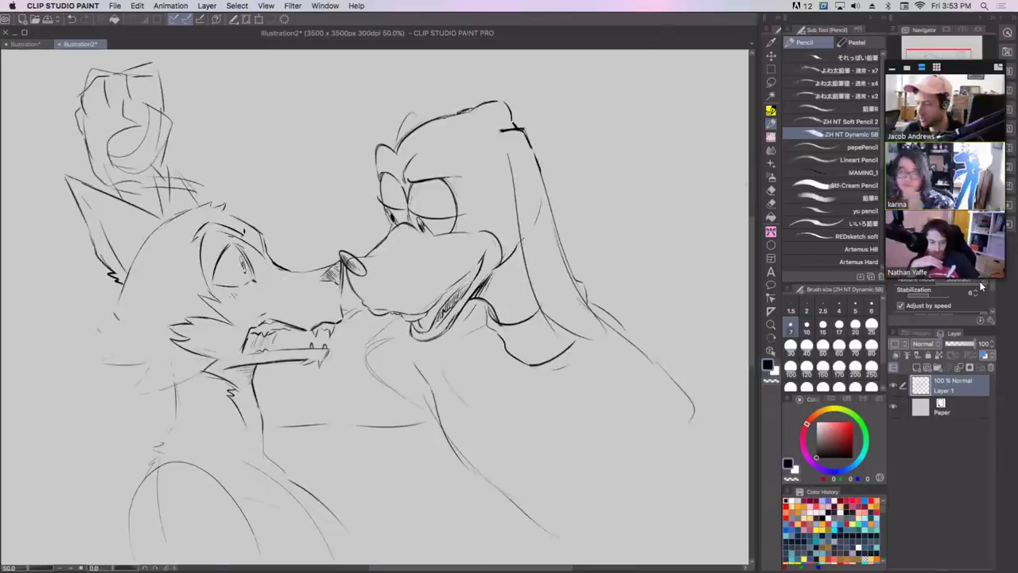
left_click_drag(606, 381, 643, 459)
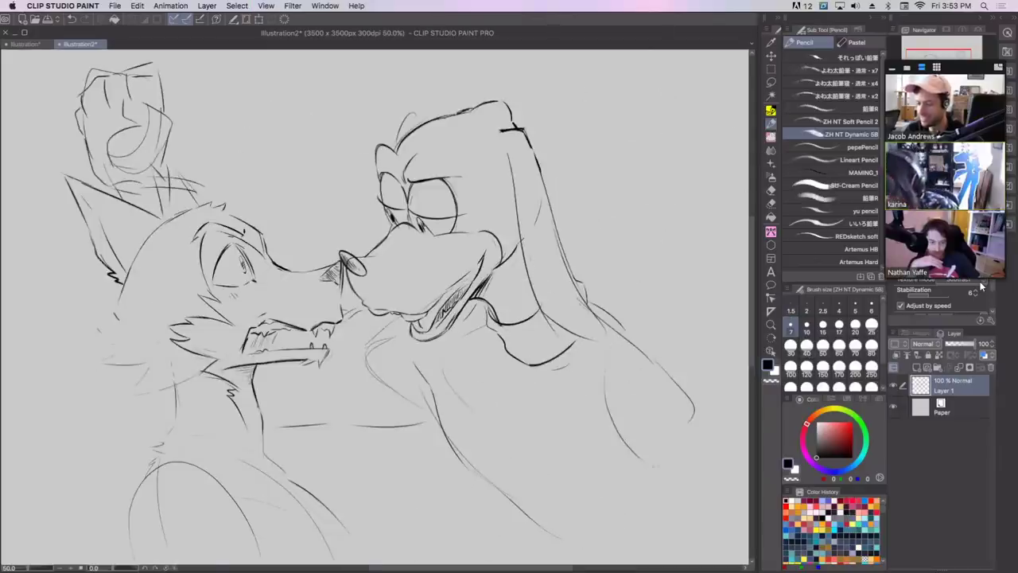
left_click_drag(630, 332, 710, 415)
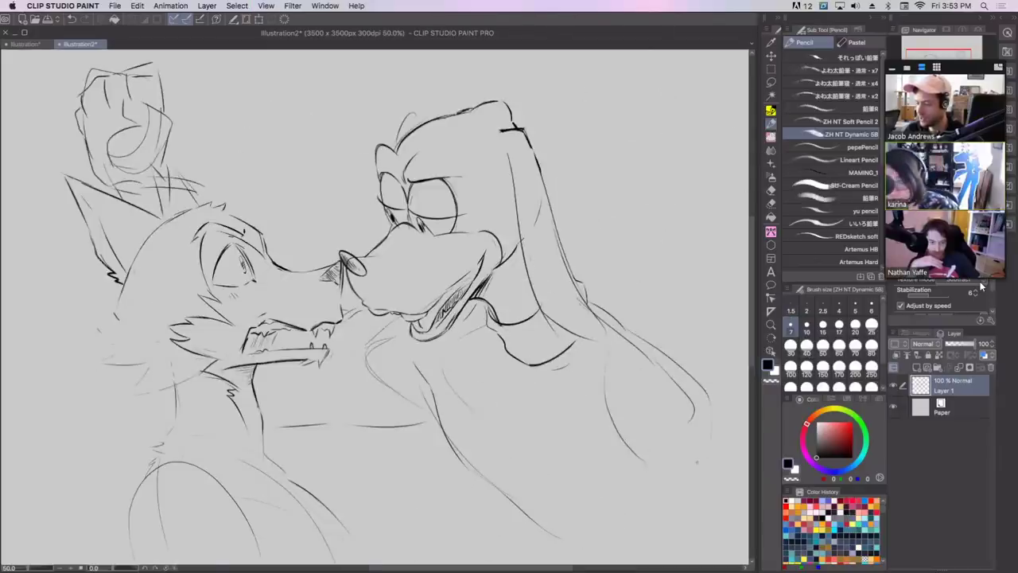
Lasso-erase the raised hand above the wolf's ear and rough in a narrow oval with angled outer lines in pencil.
key("e")
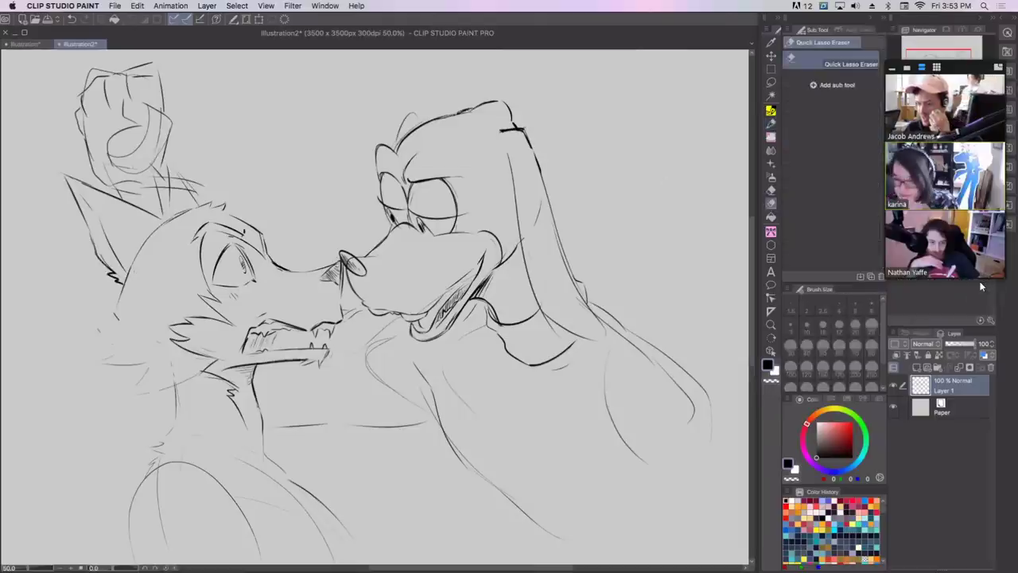
mouse_move(159, 199)
left_mouse_down()
mouse_move(179, 112)
mouse_move(62, 82)
mouse_move(88, 171)
mouse_move(152, 198)
left_mouse_up()
left_click(771, 123)
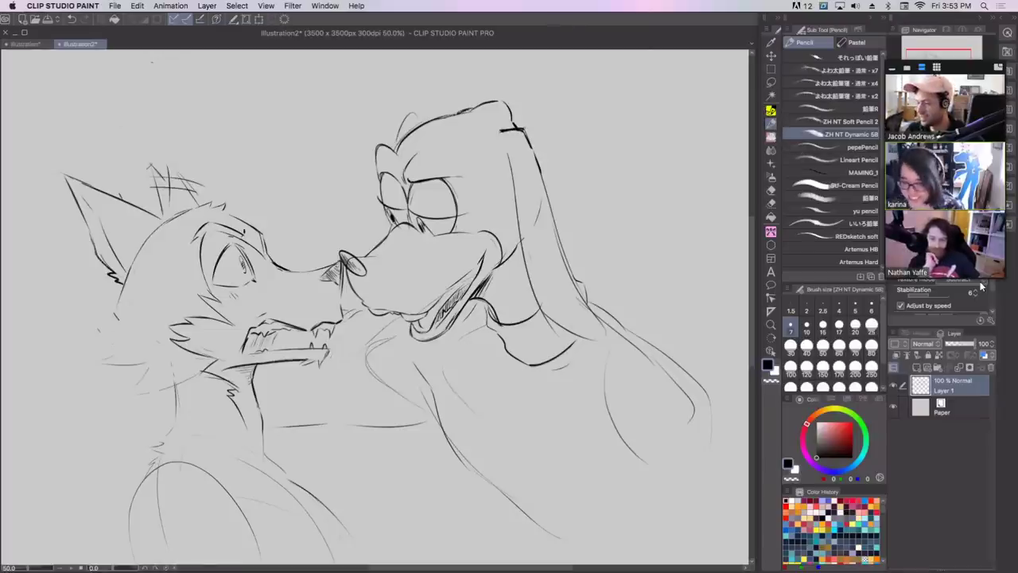
mouse_move(92, 150)
left_mouse_down()
mouse_move(89, 97)
mouse_move(135, 137)
mouse_move(141, 184)
left_mouse_up()
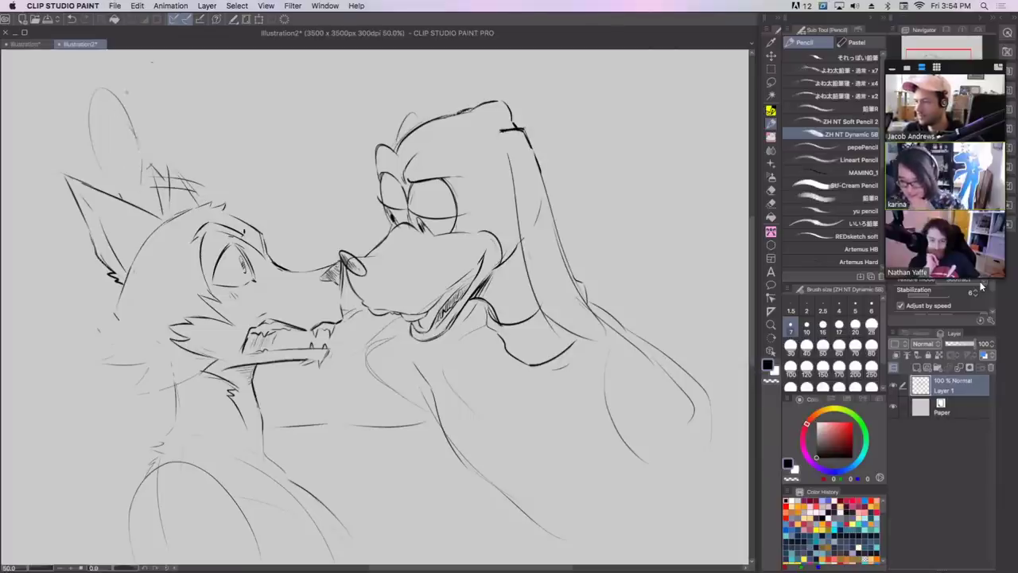
left_click_drag(116, 191, 90, 143)
left_click_drag(69, 109, 89, 133)
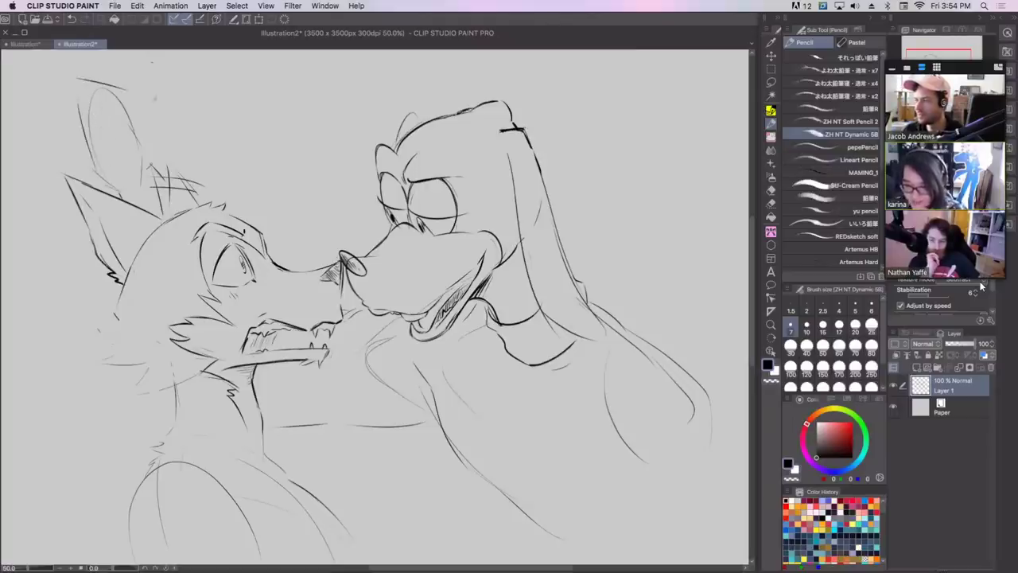
left_click_drag(154, 90, 157, 117)
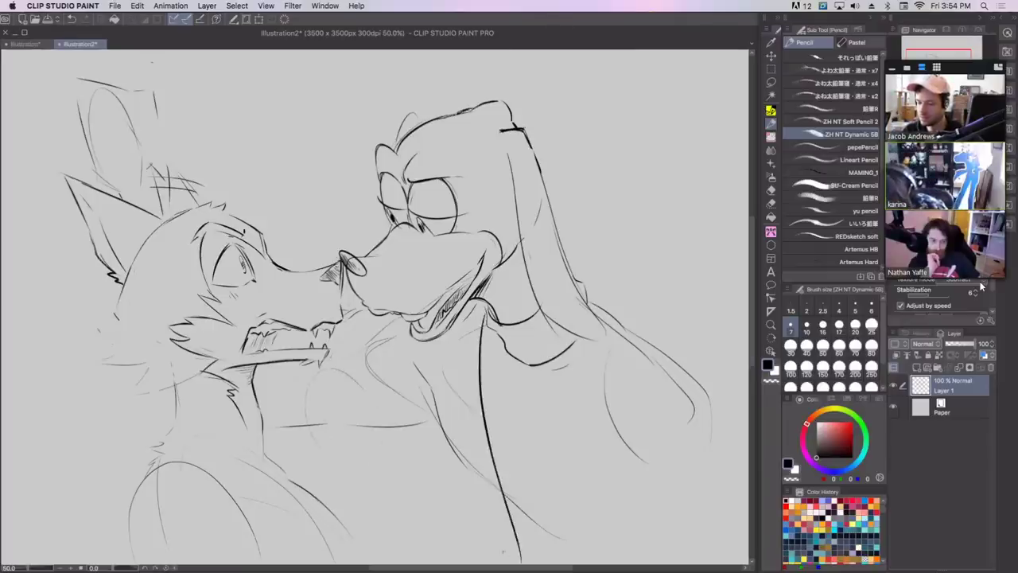
mouse_move(485, 310)
left_mouse_down()
mouse_move(451, 409)
mouse_move(485, 563)
left_mouse_up()
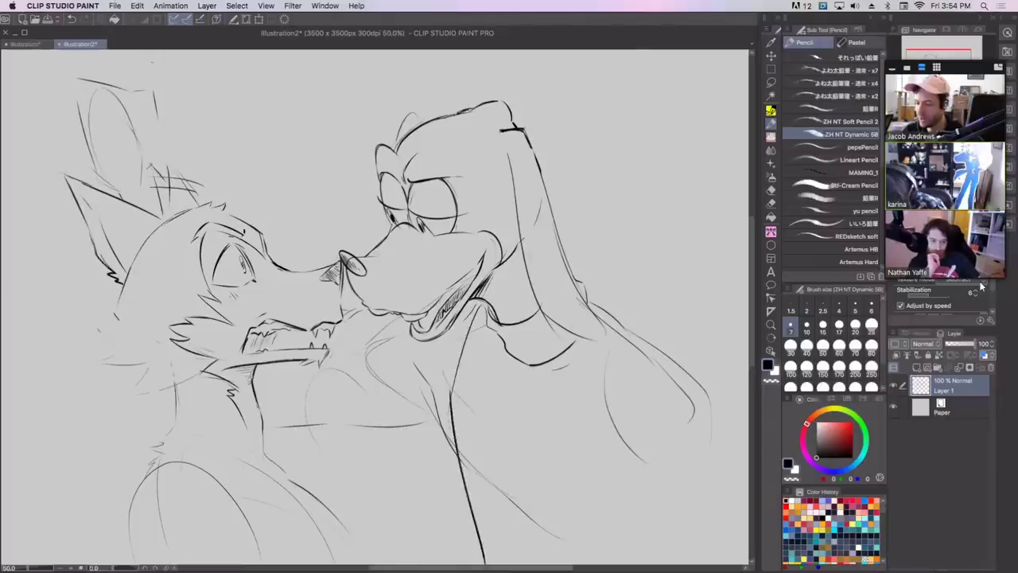
left_click_drag(566, 345, 574, 559)
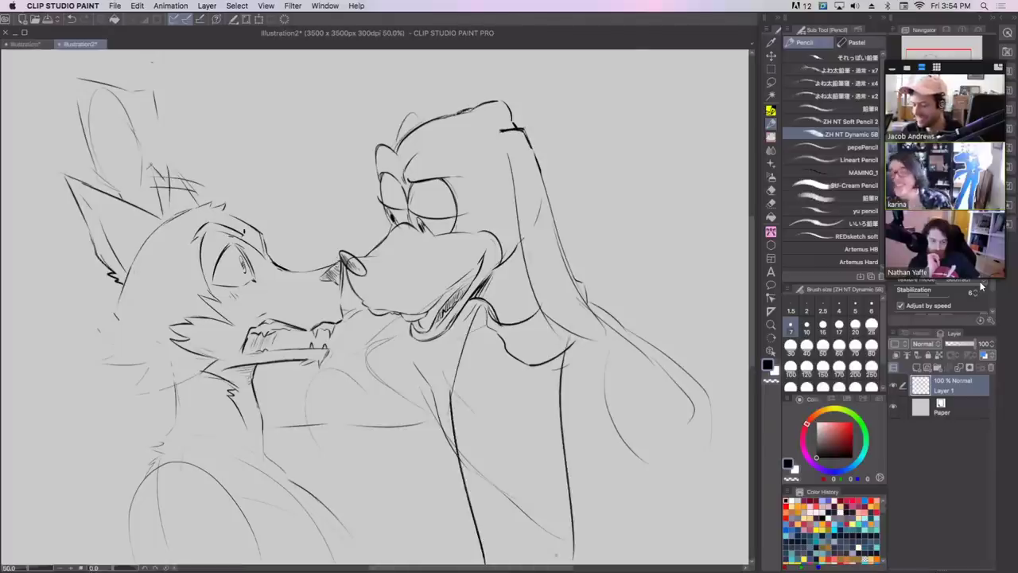
key("ctrl+z")
key("ctrl+z")
key("ctrl+z")
Draw the dog's long torso lines down from its collar and enlarge the rounded bump at the back of its head.
mouse_move(475, 301)
left_mouse_down()
mouse_move(456, 358)
mouse_move(461, 505)
left_mouse_up()
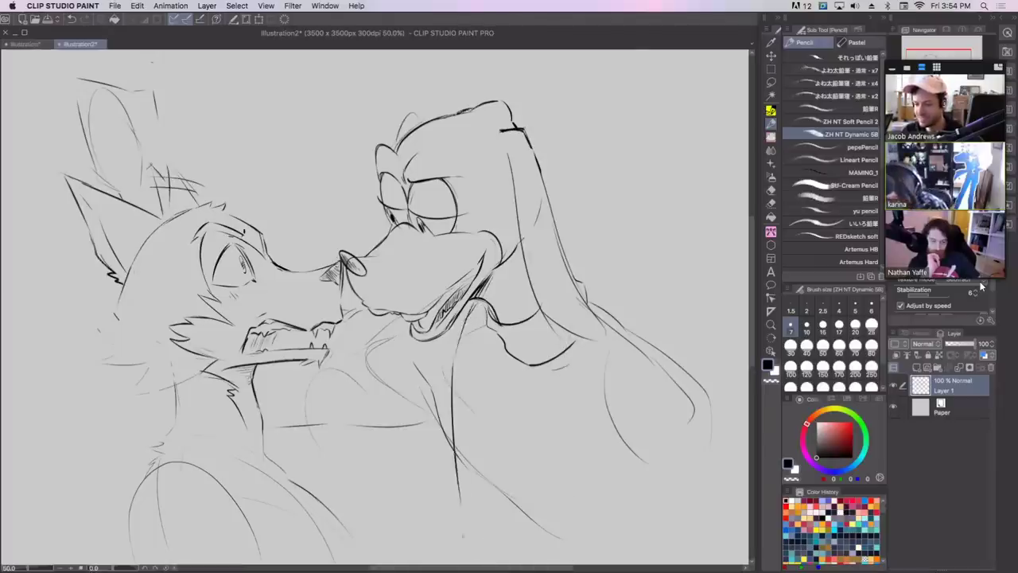
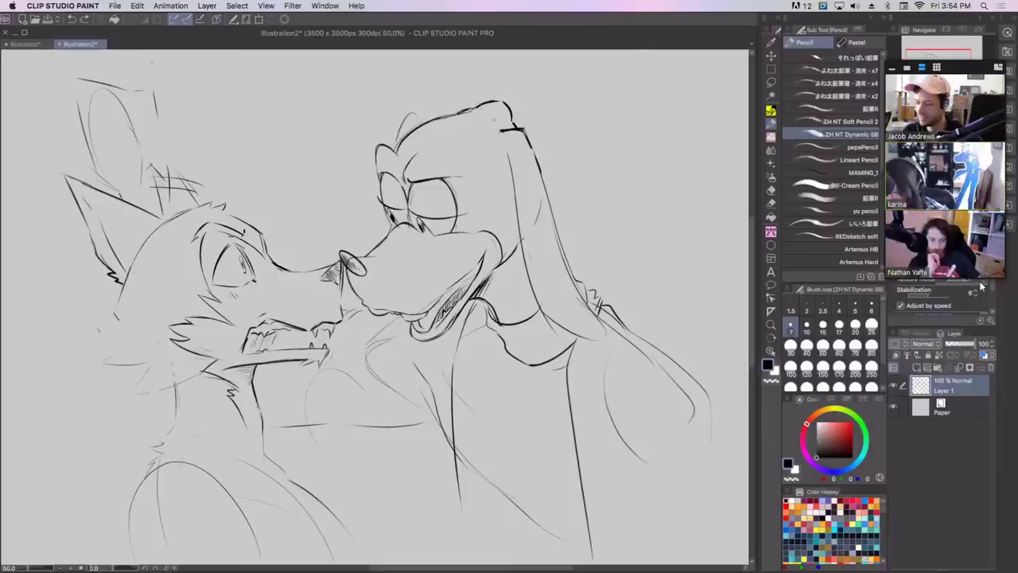
mouse_move(458, 113)
left_mouse_down()
mouse_move(507, 105)
mouse_move(512, 119)
left_mouse_up()
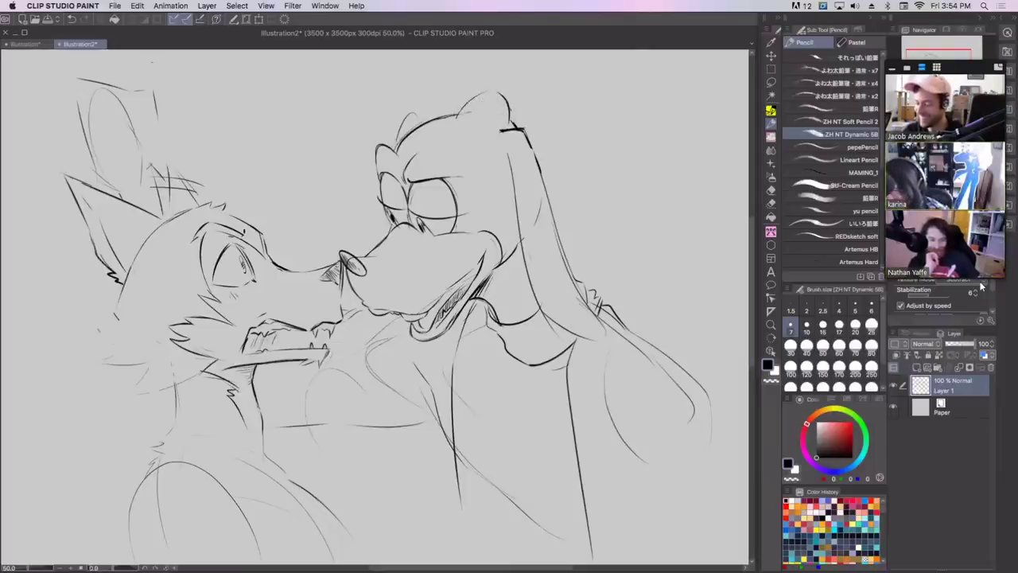
left_click_drag(472, 97, 508, 125)
key("super+z")
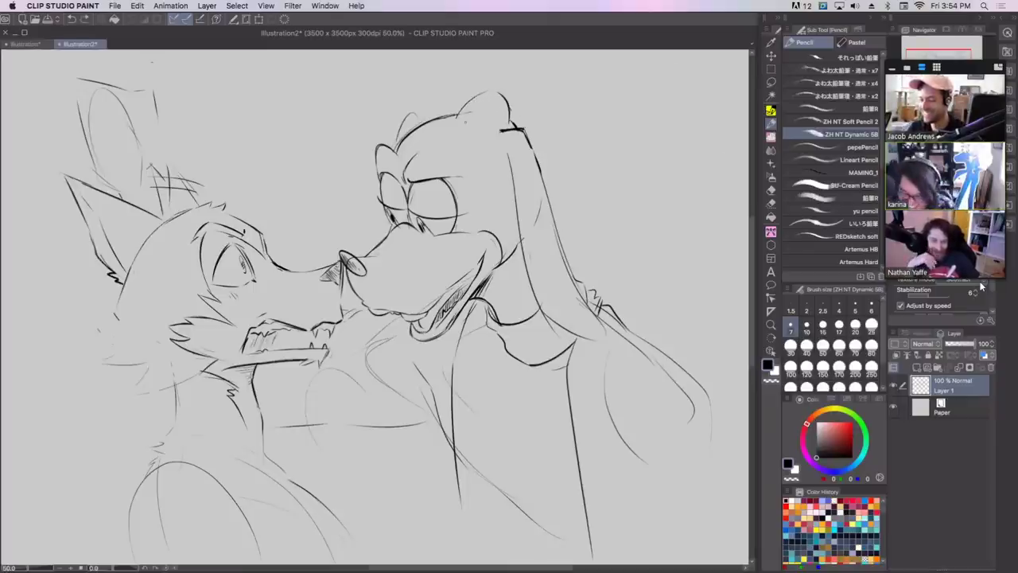
Draw a collar line across the wolf's neck and rough rounded curves between the two characters' chests.
mouse_move(168, 418)
left_mouse_down()
mouse_move(231, 400)
mouse_move(248, 450)
mouse_move(239, 438)
left_mouse_up()
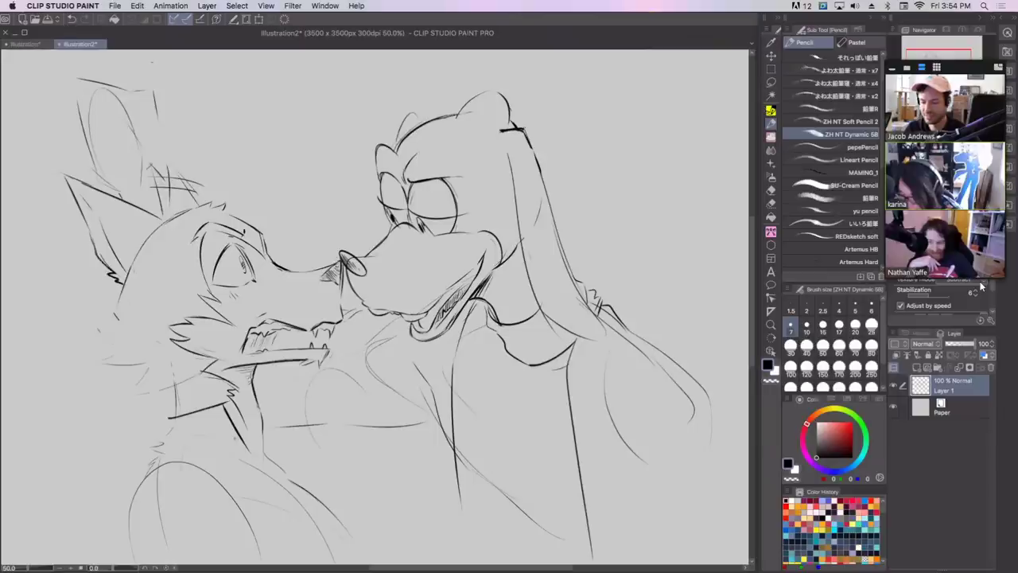
left_click_drag(321, 431, 342, 471)
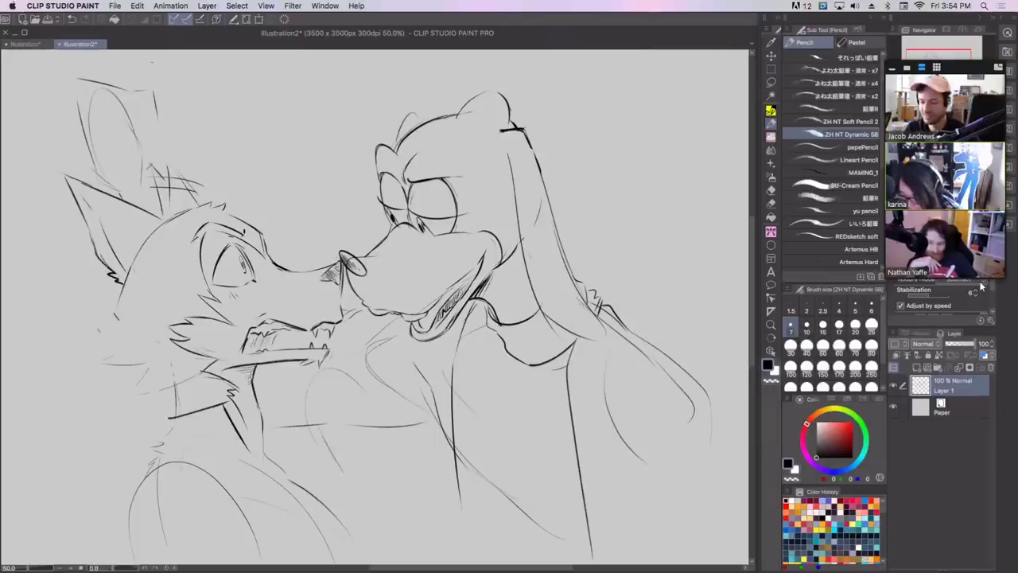
mouse_move(340, 410)
left_mouse_down()
mouse_move(396, 501)
mouse_move(374, 506)
left_mouse_up()
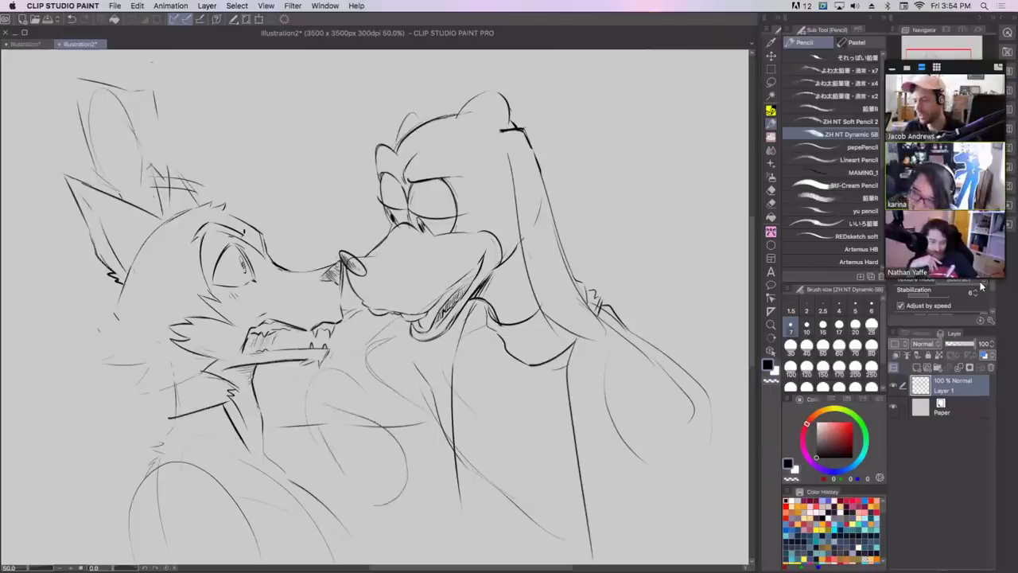
Darken the spiky tuft on top of the wolf's head and try short accent lines around its eye.
mouse_move(152, 160)
left_mouse_down()
mouse_move(161, 216)
mouse_move(166, 164)
mouse_move(172, 203)
left_mouse_up()
mouse_move(167, 161)
left_mouse_down()
mouse_move(190, 193)
mouse_move(204, 192)
left_mouse_up()
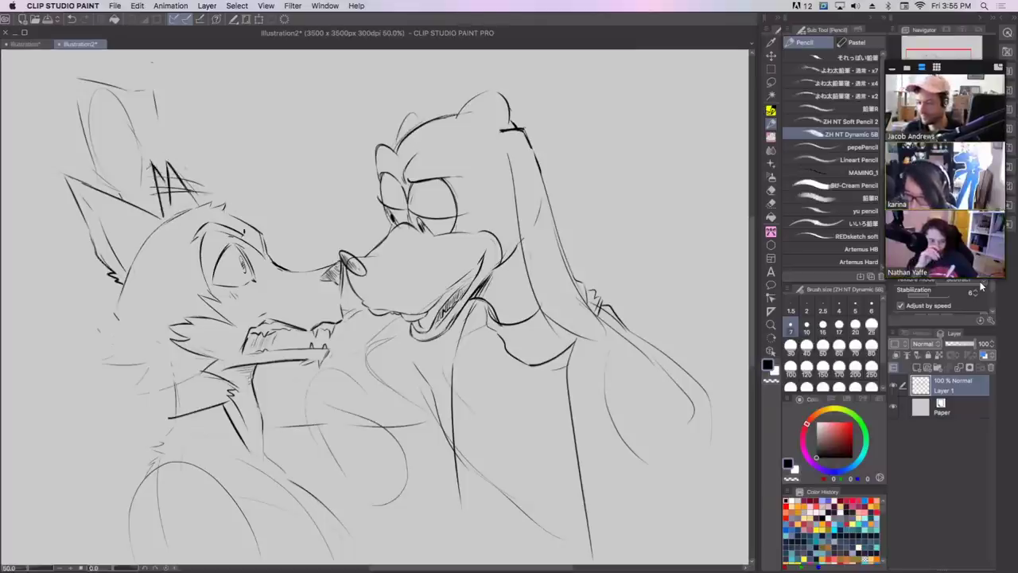
mouse_move(213, 239)
left_mouse_down()
mouse_move(218, 263)
mouse_move(217, 248)
left_mouse_up()
key("ctrl+z")
mouse_move(223, 285)
left_mouse_down()
mouse_move(227, 301)
mouse_move(227, 292)
left_mouse_up()
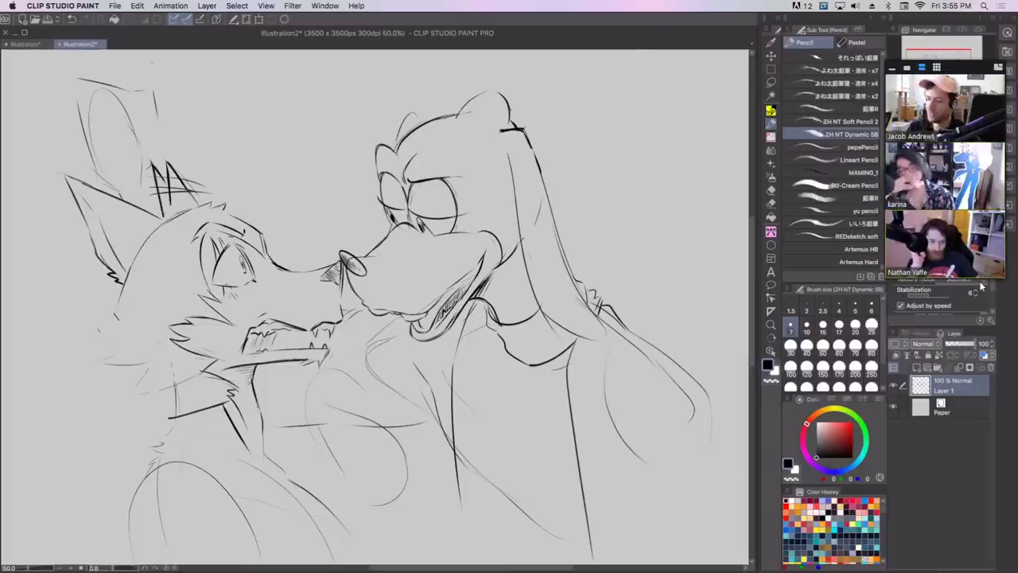
key("h")
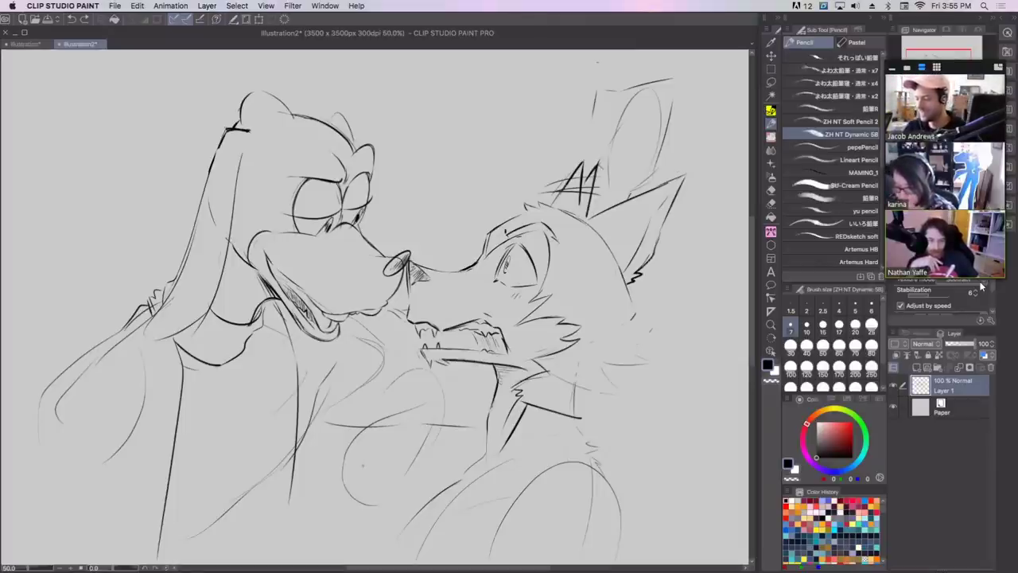
Rough in the curved finger and side lines of a hand between the two characters' chests.
mouse_move(360, 504)
left_mouse_down()
mouse_move(337, 426)
mouse_move(366, 439)
left_mouse_up()
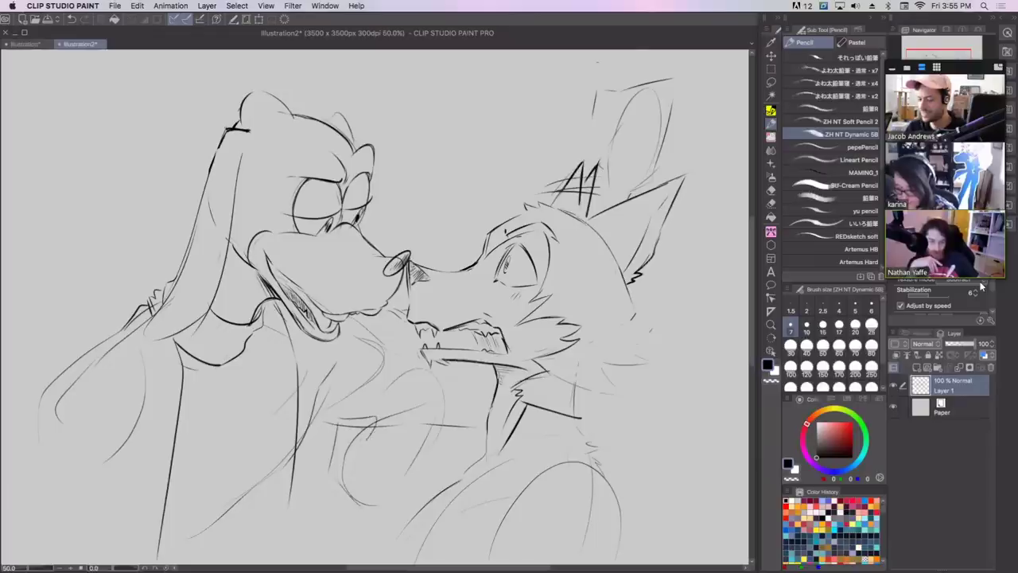
left_click_drag(369, 385, 394, 393)
mouse_move(359, 396)
left_mouse_down()
mouse_move(354, 415)
mouse_move(429, 393)
left_mouse_up()
left_click_drag(434, 425, 421, 457)
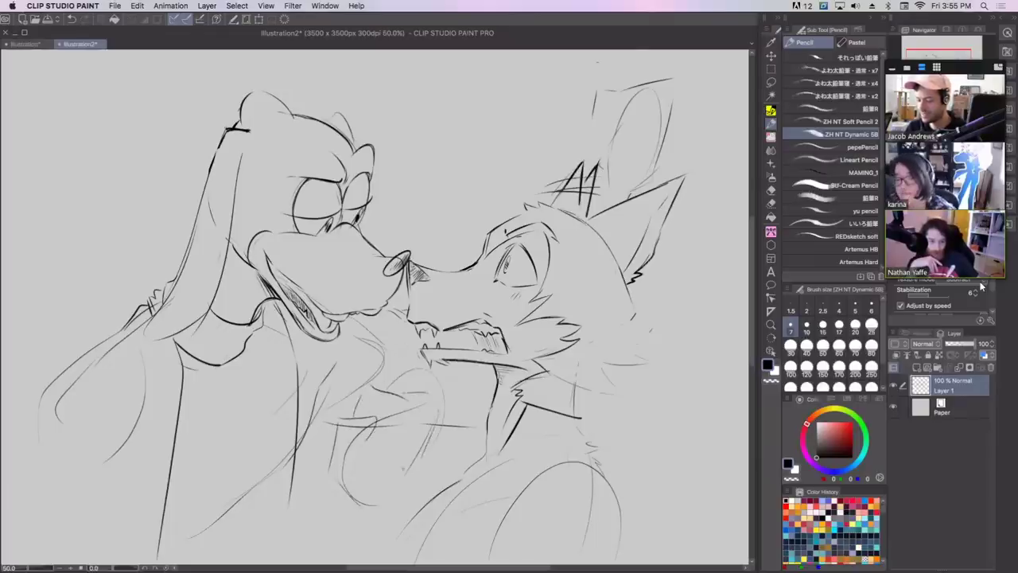
key("h")
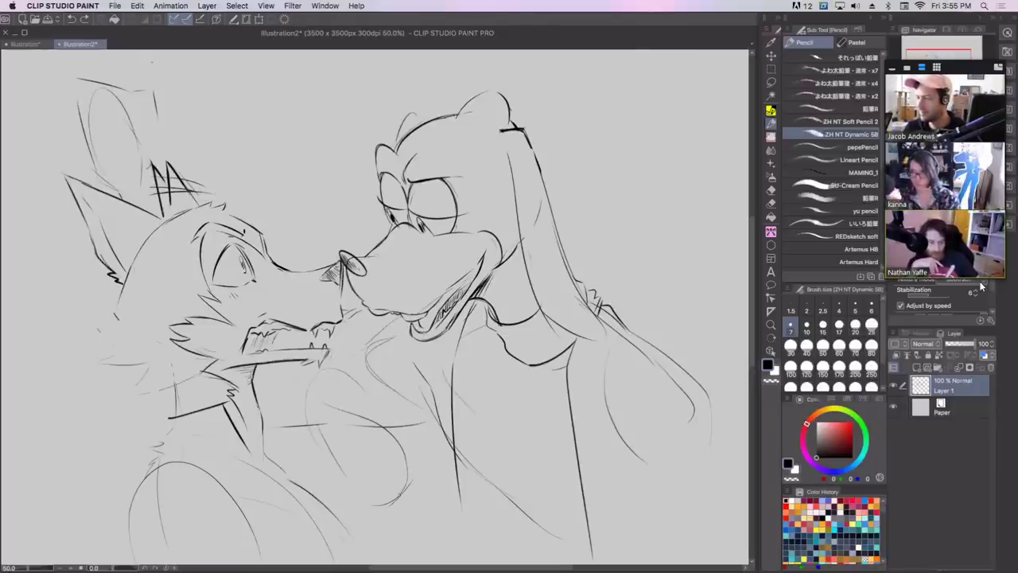
Refine the hand into a rounded fist with knuckle curves, side contours and a firmer long outer edge.
left_click_drag(321, 421, 308, 469)
left_click_drag(314, 407, 395, 447)
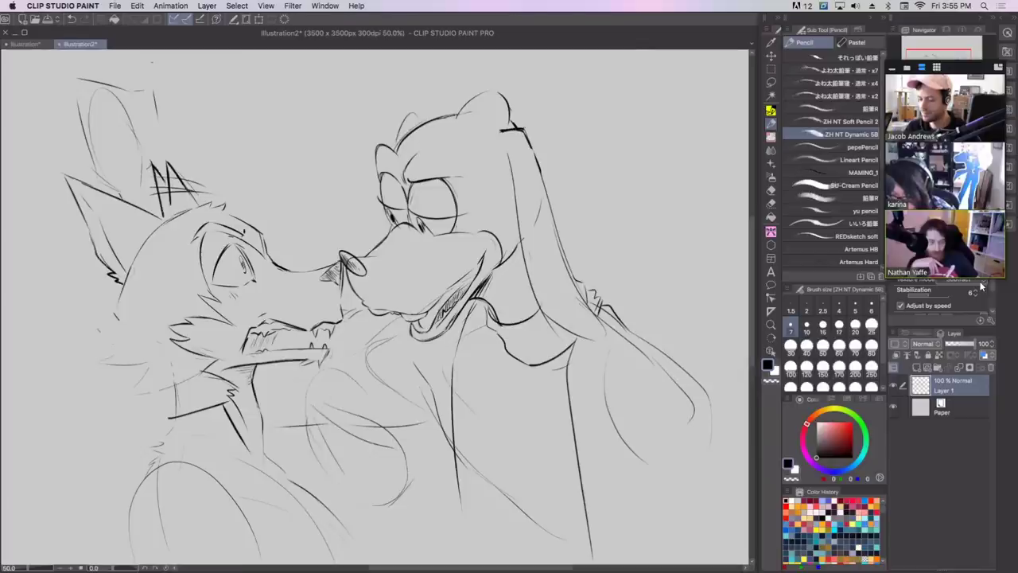
mouse_move(316, 391)
left_mouse_down()
mouse_move(307, 422)
mouse_move(369, 405)
mouse_move(392, 410)
left_mouse_up()
key("ctrl+z")
left_click_drag(406, 433, 399, 464)
left_click_drag(394, 505, 427, 468)
left_click_drag(407, 430, 429, 460)
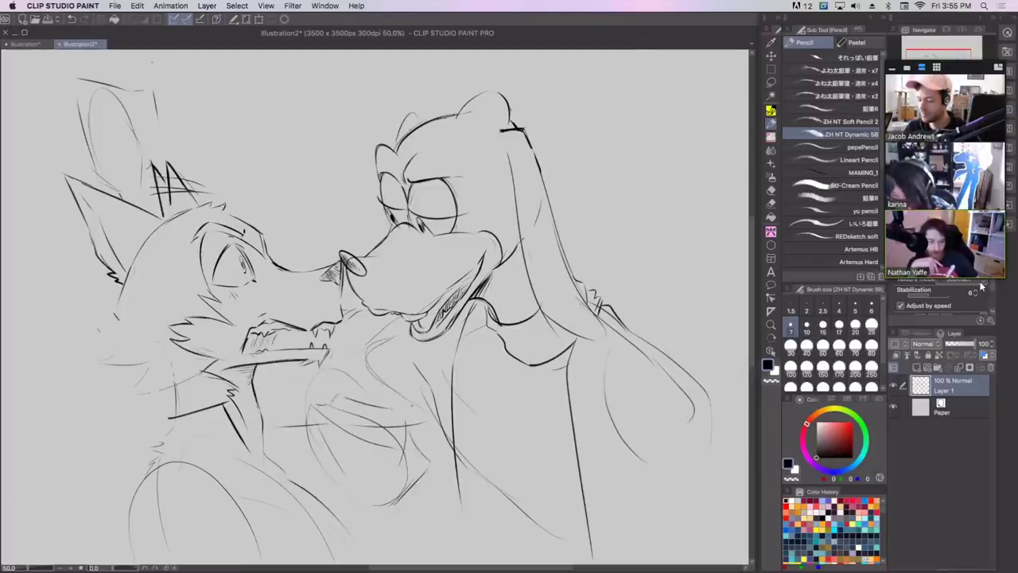
key("h")
left_click_drag(443, 407, 364, 539)
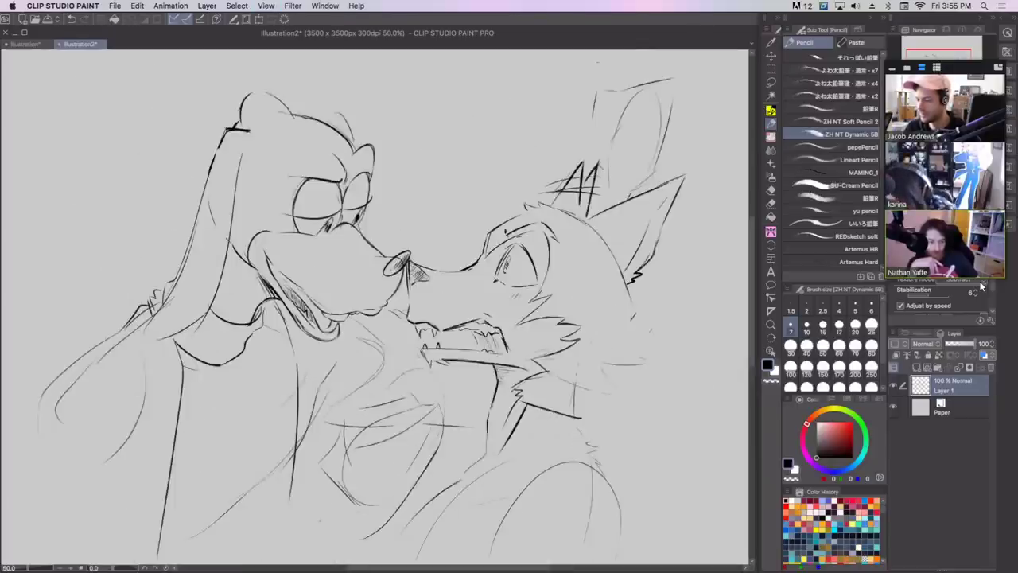
Draw jagged fur at the wrist and a rounded forearm curve beneath the fist.
mouse_move(336, 488)
left_mouse_down()
mouse_move(326, 522)
mouse_move(334, 508)
left_mouse_up()
left_click_drag(321, 499, 318, 522)
mouse_move(311, 517)
left_mouse_down()
mouse_move(310, 530)
mouse_move(371, 558)
left_mouse_up()
left_click_drag(367, 542, 379, 555)
left_click_drag(389, 524, 396, 537)
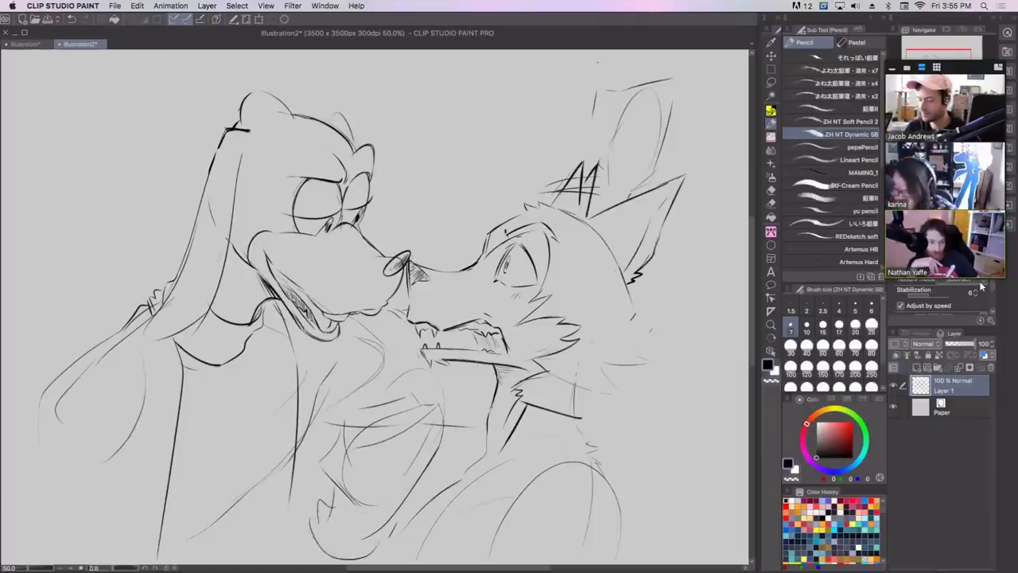
Draw an angular knotted collar piece at the wolf's throat with a small zigzag of chest fur below it.
key("h")
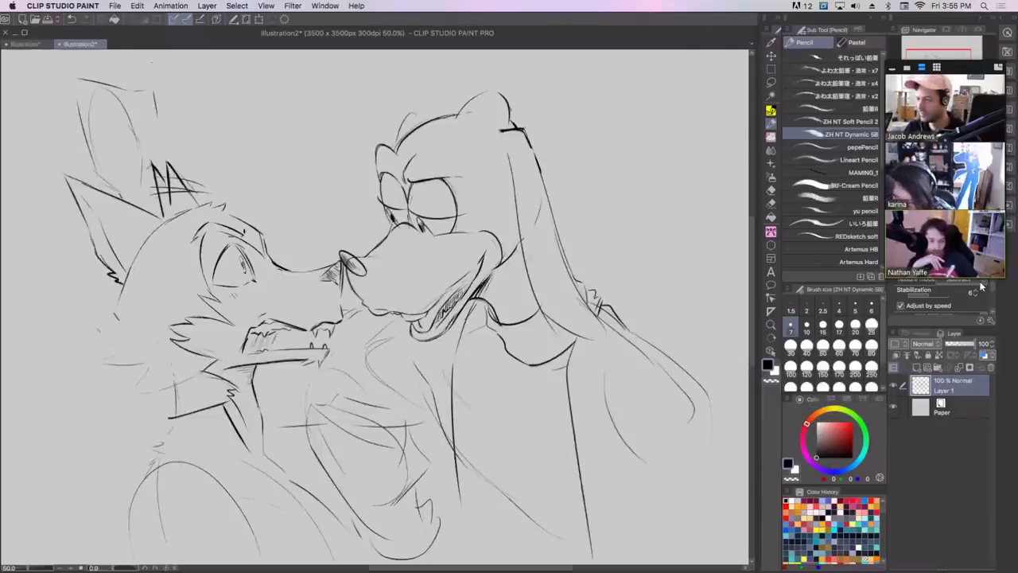
mouse_move(222, 405)
left_mouse_down()
mouse_move(273, 387)
mouse_move(256, 423)
mouse_move(279, 419)
left_mouse_up()
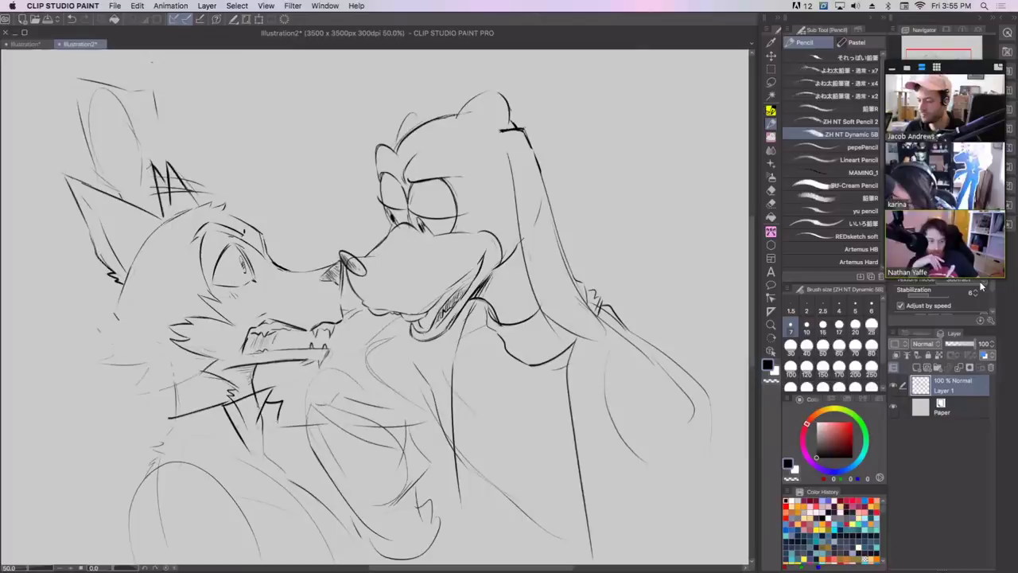
mouse_move(223, 403)
left_mouse_down()
mouse_move(239, 411)
mouse_move(249, 453)
left_mouse_up()
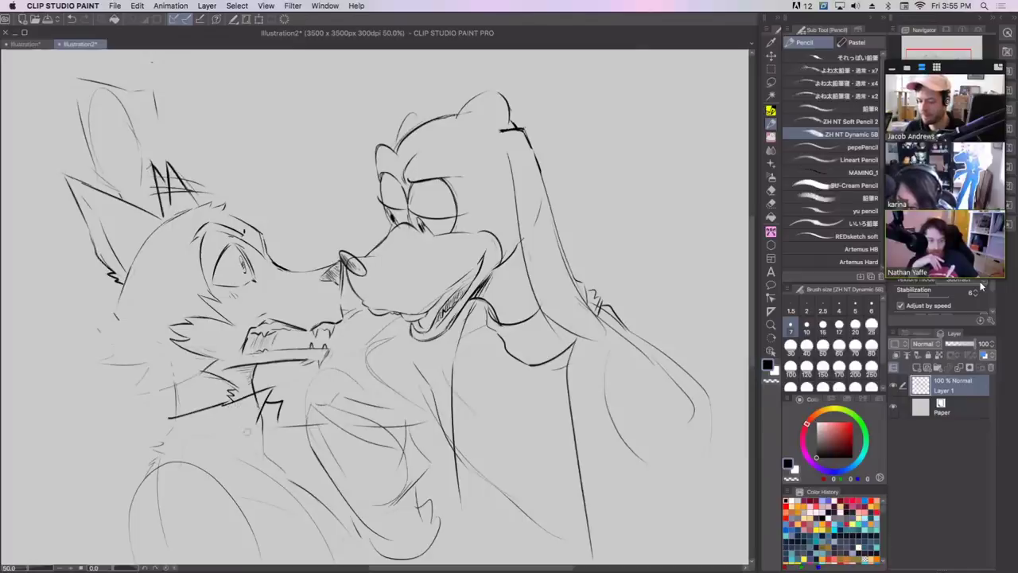
mouse_move(229, 406)
left_mouse_down()
mouse_move(295, 427)
mouse_move(263, 418)
mouse_move(279, 420)
left_mouse_up()
key("super+z")
mouse_move(258, 428)
left_mouse_down()
mouse_move(303, 425)
mouse_move(282, 442)
mouse_move(285, 470)
left_mouse_up()
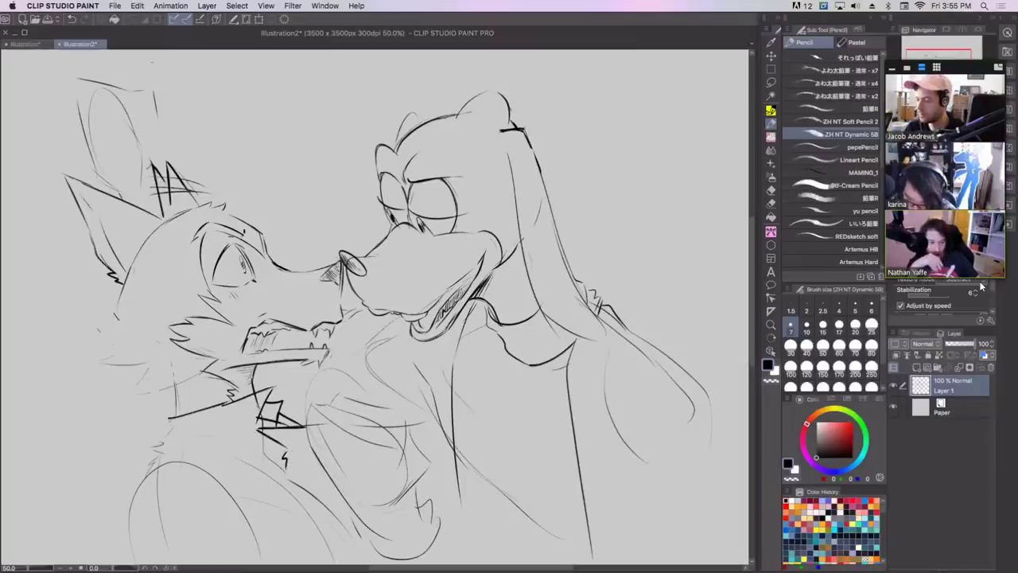
Replace the wolf's collar line with a steeper one slanting from the throat to the base of the neck.
left_click_drag(167, 418, 167, 444)
key("super+z")
left_click_drag(239, 402, 152, 447)
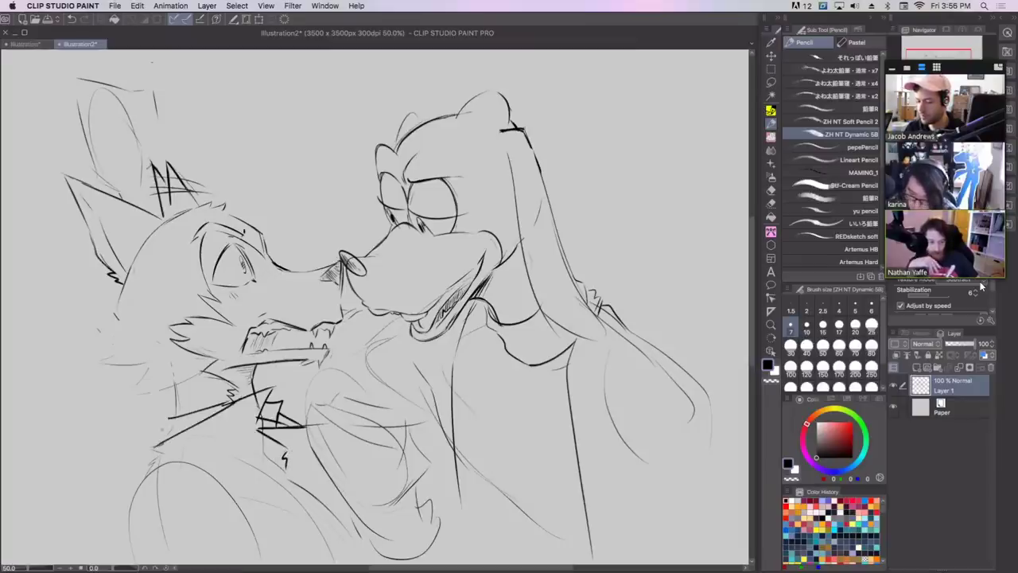
key("super+z")
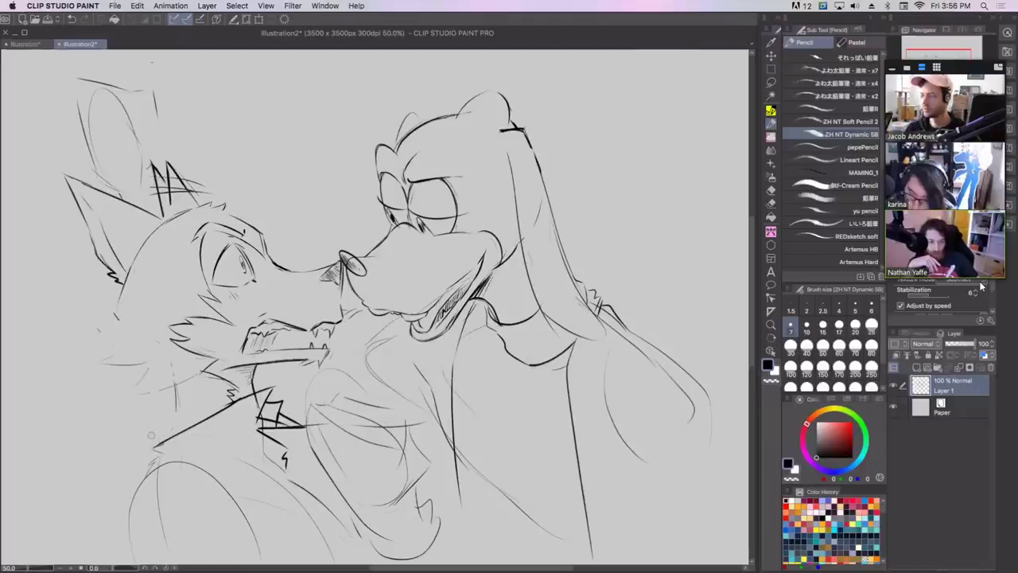
mouse_move(174, 385)
left_mouse_down()
mouse_move(160, 411)
mouse_move(170, 413)
left_mouse_up()
key("super+z")
key("super+z")
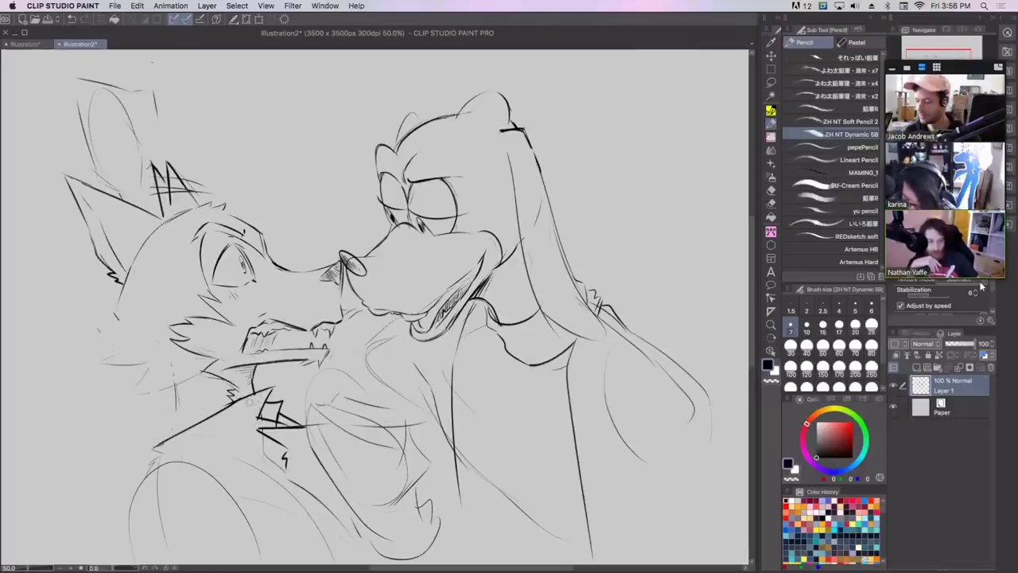
Draw jagged fur down the back of the wolf's neck and the pointed rear corner of the collar.
mouse_move(129, 393)
left_mouse_down()
mouse_move(174, 385)
mouse_move(157, 401)
mouse_move(175, 413)
mouse_move(168, 439)
left_mouse_up()
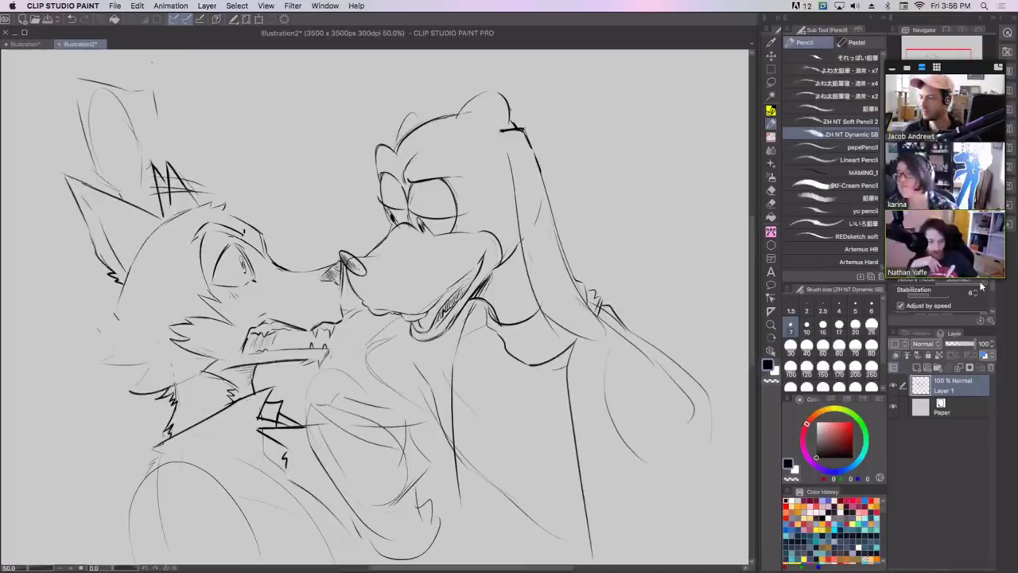
mouse_move(151, 449)
left_mouse_down()
mouse_move(166, 458)
mouse_move(143, 475)
mouse_move(194, 440)
left_mouse_up()
key("super+z")
key("super+z")
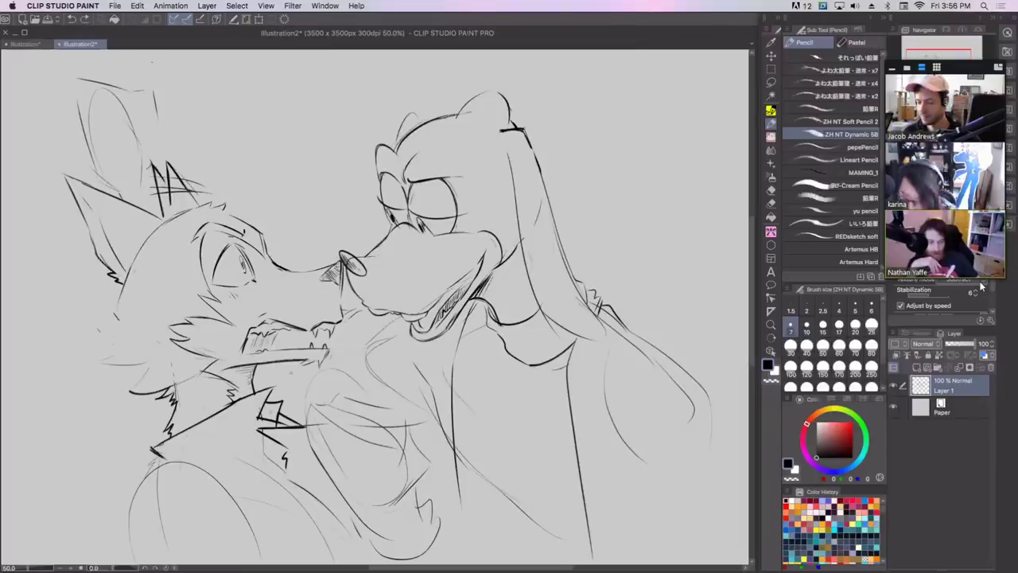
Draw the lower edge of the wolf's collar band and hatch shading into the knot at the throat.
left_click_drag(164, 458, 260, 428)
key("super+z")
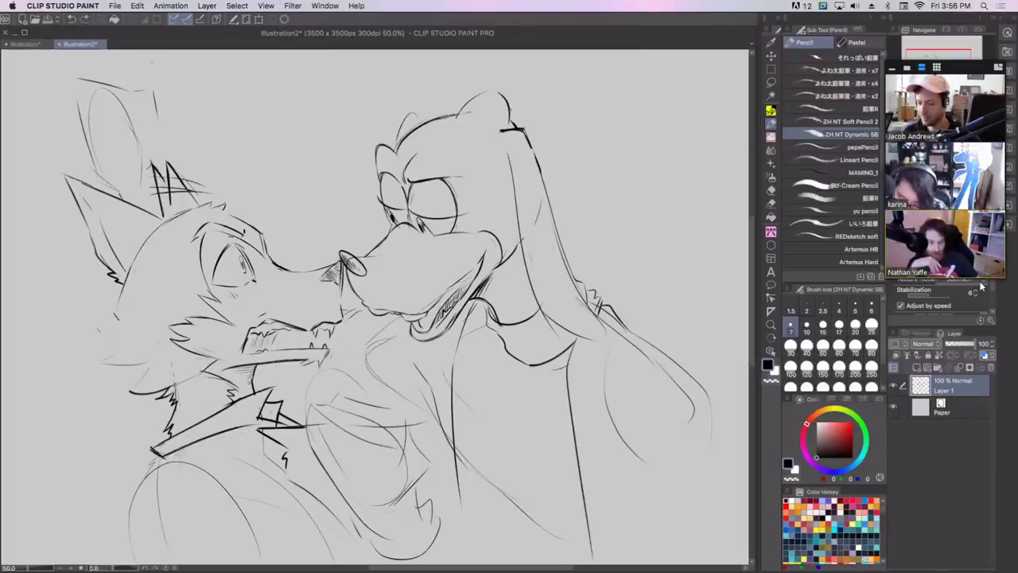
key("super+z")
mouse_move(164, 458)
left_mouse_down()
mouse_move(272, 419)
mouse_move(210, 443)
mouse_move(257, 418)
mouse_move(304, 422)
mouse_move(258, 415)
left_mouse_up()
key("super+z")
key("super+z")
key("super+z")
key("super+z")
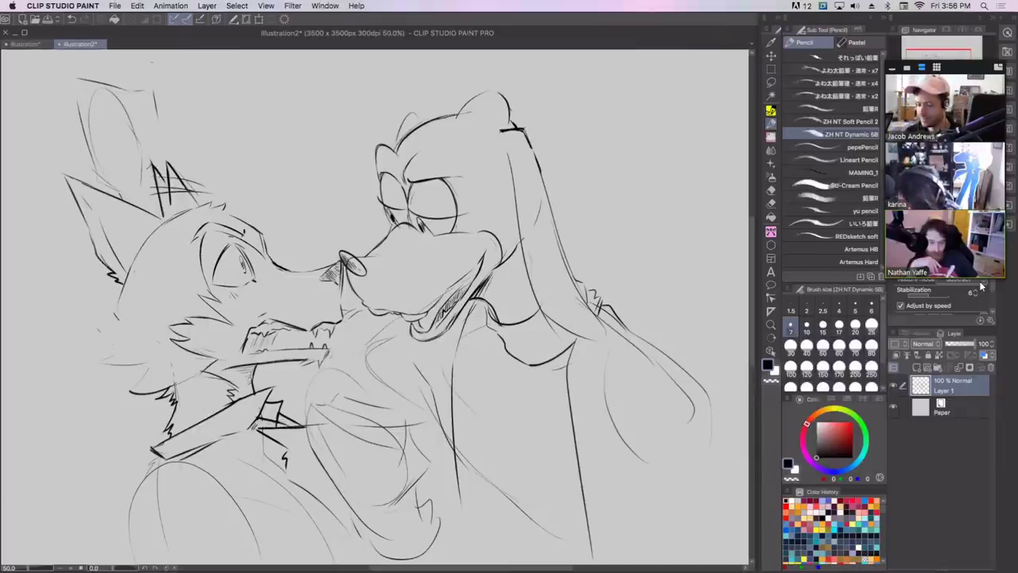
mouse_move(264, 420)
left_mouse_down()
mouse_move(256, 429)
mouse_move(290, 418)
left_mouse_up()
left_click_drag(286, 429, 294, 416)
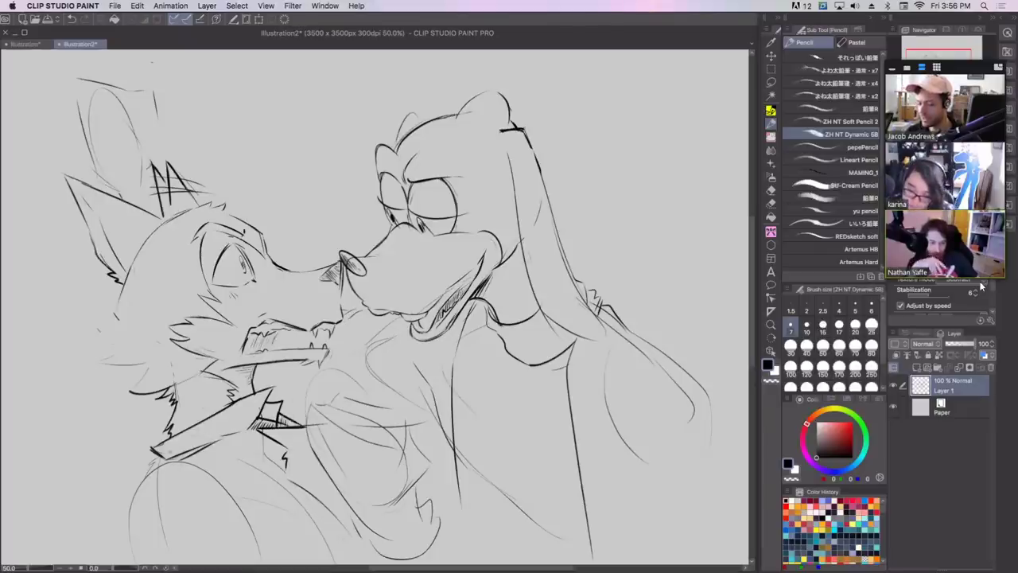
Outline the wolf's shoulder from the collar's rear corner down to a jagged fur tip, and extend the chest line.
left_click_drag(162, 459, 116, 507)
left_click_drag(116, 504, 139, 542)
key("super+z")
key("super+z")
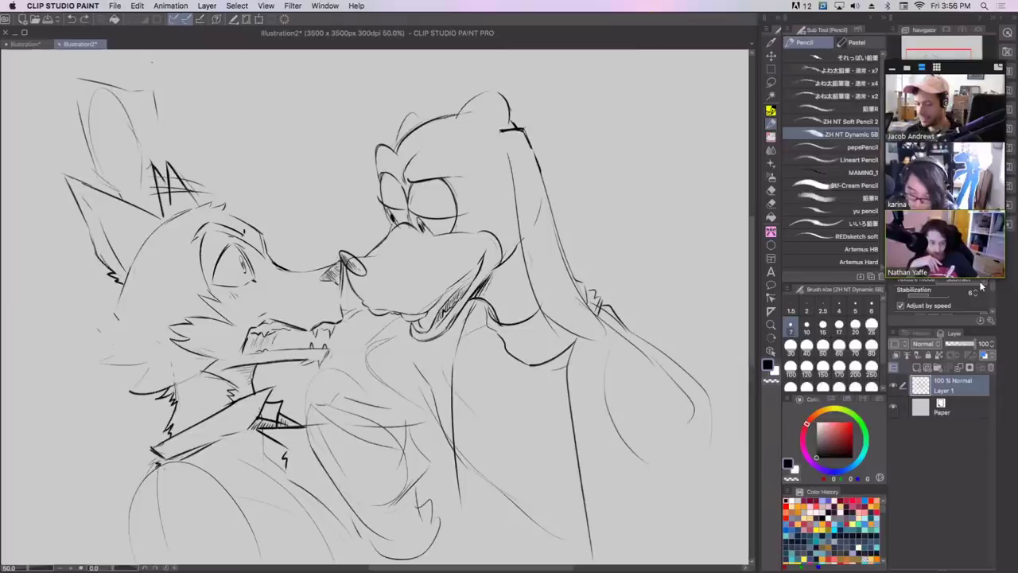
mouse_move(155, 473)
left_mouse_down()
mouse_move(112, 521)
mouse_move(132, 562)
left_mouse_up()
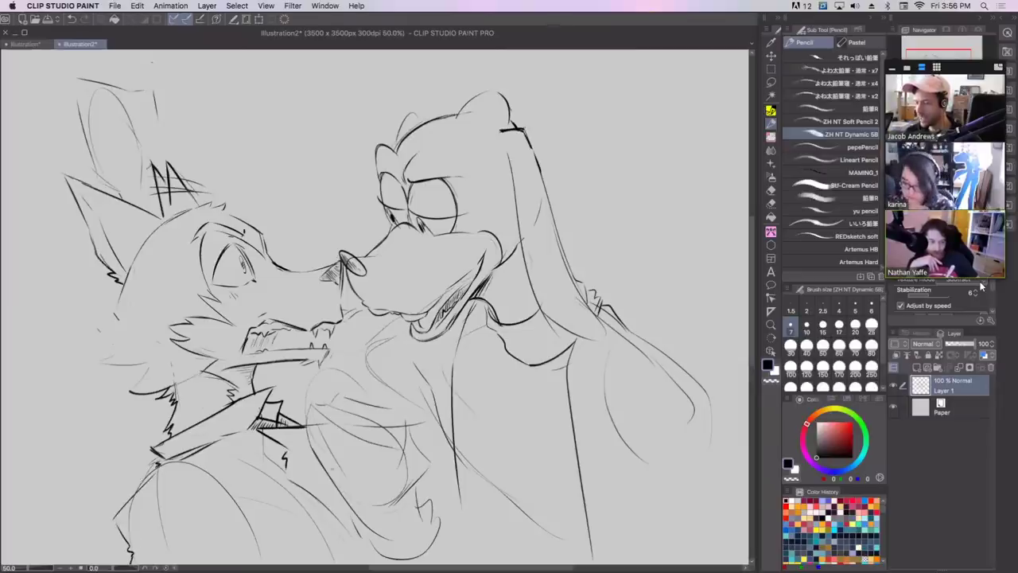
mouse_move(289, 552)
left_mouse_down()
mouse_move(262, 503)
mouse_move(349, 564)
left_mouse_up()
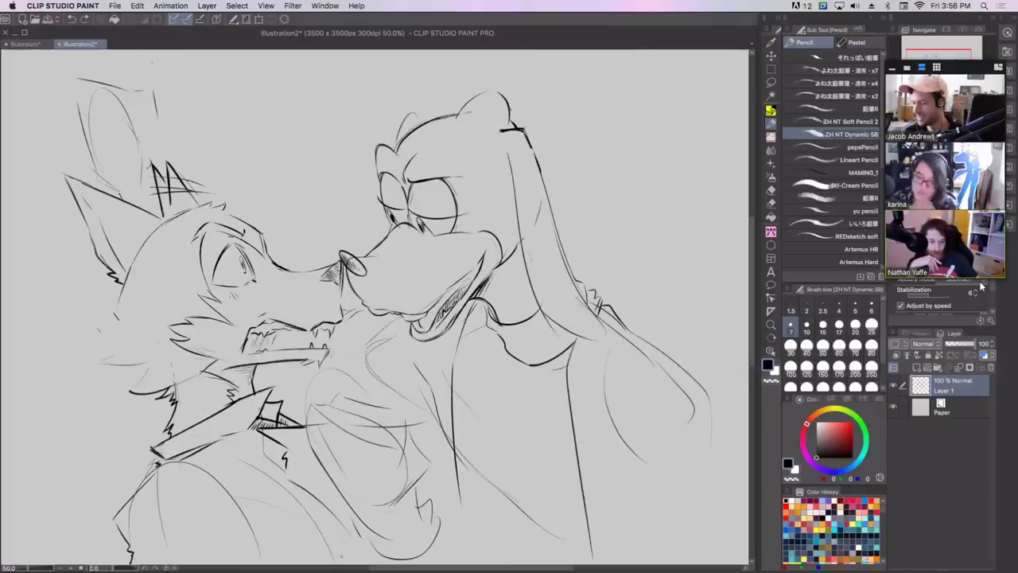
mouse_move(309, 409)
left_mouse_down()
mouse_move(322, 399)
mouse_move(346, 406)
mouse_move(334, 418)
left_mouse_up()
left_click_drag(341, 399, 369, 405)
left_click_drag(369, 405, 362, 427)
mouse_move(372, 400)
left_mouse_down()
mouse_move(389, 409)
mouse_move(390, 431)
left_mouse_up()
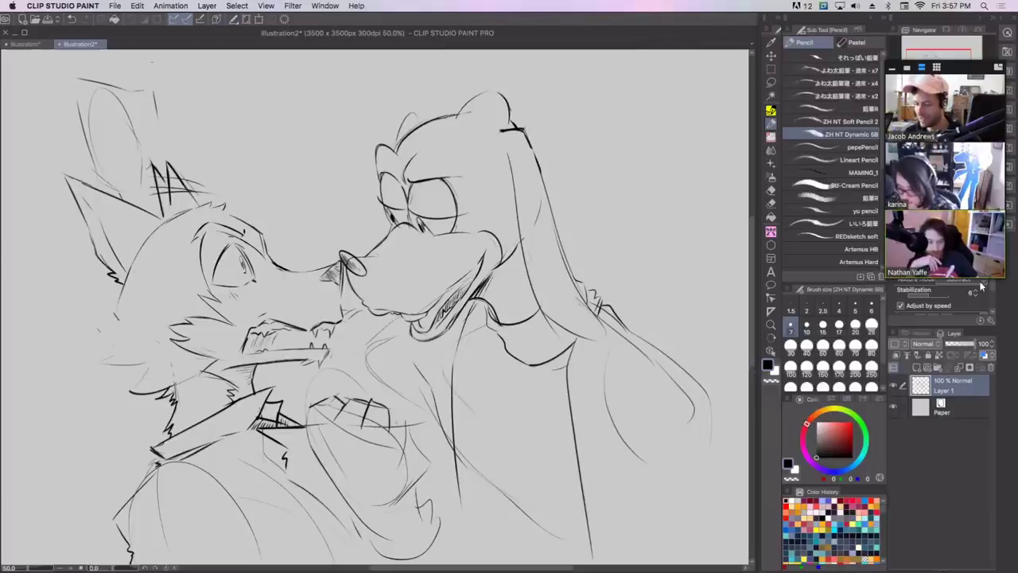
mouse_move(389, 408)
left_mouse_down()
mouse_move(409, 410)
mouse_move(405, 458)
left_mouse_up()
key("h")
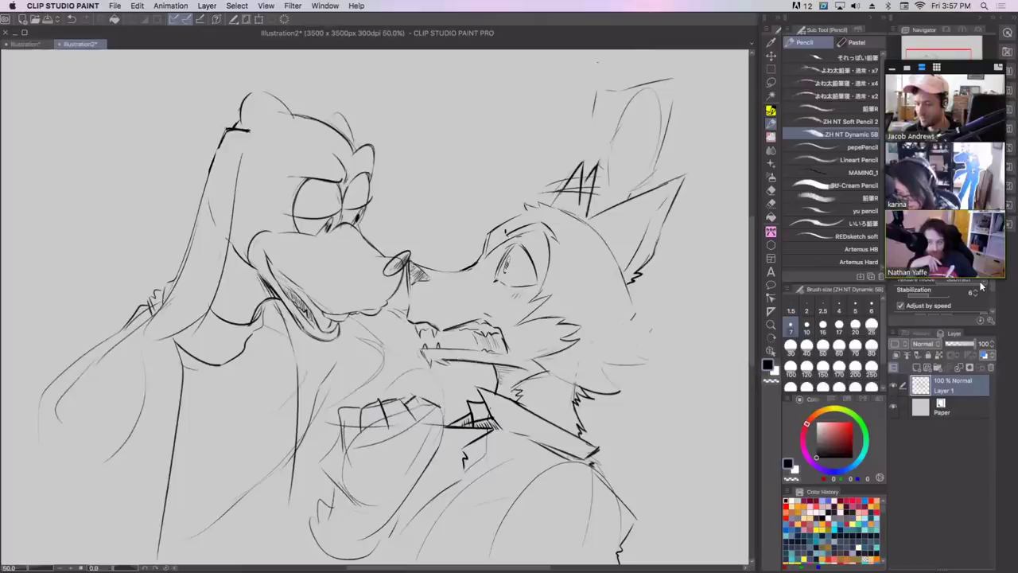
key("super+z")
left_click_drag(349, 466, 344, 410)
mouse_move(345, 409)
left_mouse_down()
mouse_move(368, 400)
mouse_move(364, 419)
left_mouse_up()
mouse_move(373, 399)
left_mouse_down()
mouse_move(371, 428)
mouse_move(368, 399)
mouse_move(359, 435)
mouse_move(394, 401)
mouse_move(447, 423)
mouse_move(442, 394)
left_mouse_up()
key("super+z")
Set the brush size to 15 and draw rounded, curled fingers along the top of the fist.
left_click(822, 324)
key("super+z")
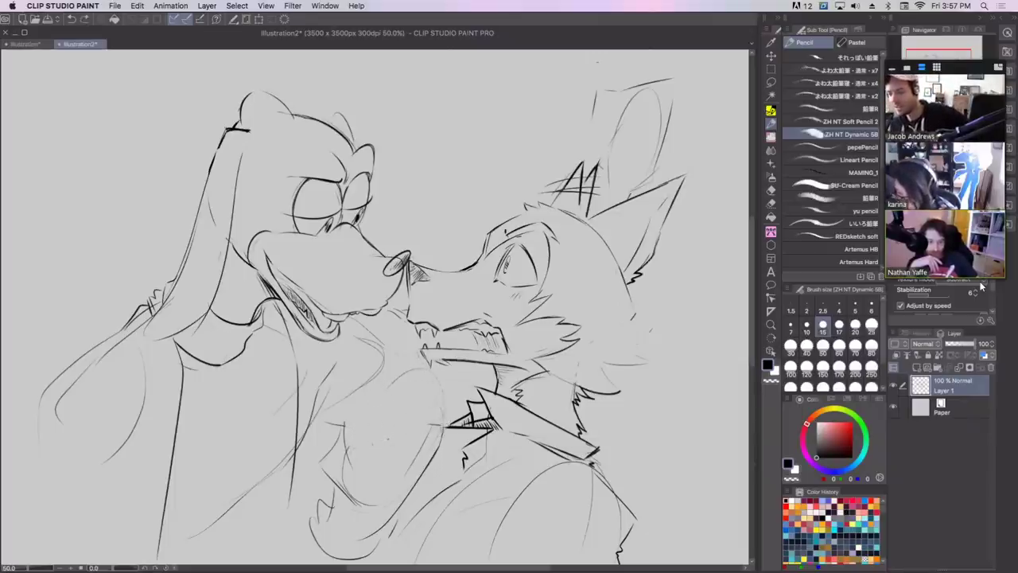
mouse_move(443, 435)
left_mouse_down()
mouse_move(436, 389)
mouse_move(417, 381)
mouse_move(408, 391)
mouse_move(419, 407)
mouse_move(398, 380)
mouse_move(388, 396)
mouse_move(388, 427)
left_mouse_up()
mouse_move(390, 393)
left_mouse_down()
mouse_move(384, 421)
mouse_move(379, 396)
left_mouse_up()
left_click_drag(382, 386, 356, 399)
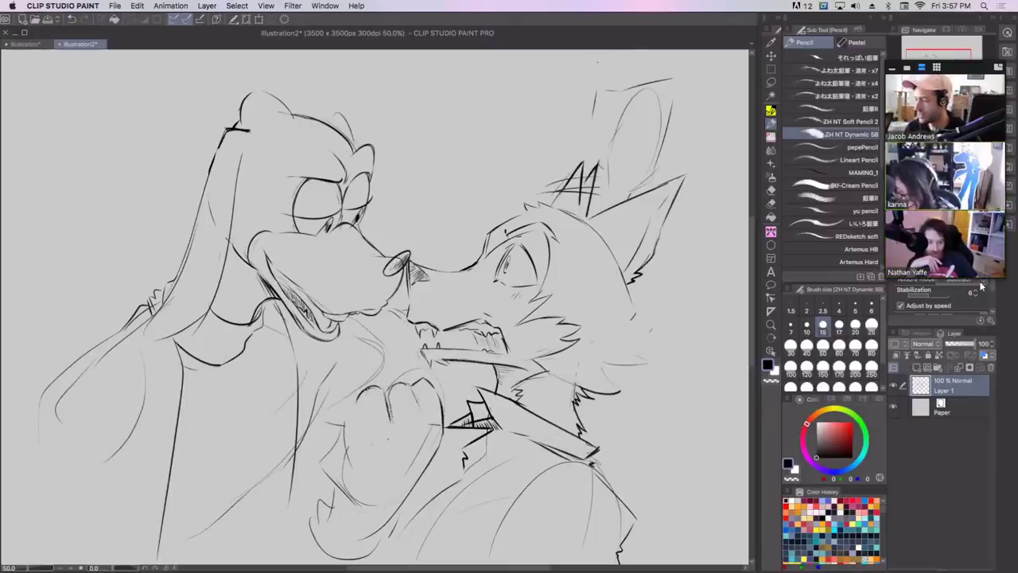
mouse_move(344, 466)
left_mouse_down()
mouse_move(341, 409)
mouse_move(355, 395)
mouse_move(377, 428)
mouse_move(370, 419)
left_mouse_up()
Rework the fist's edge nearest the dog with a short, darker curve over the outermost finger.
key("h")
key("super+z")
key("super+z")
key("super+z")
key("super+z")
key("super+z")
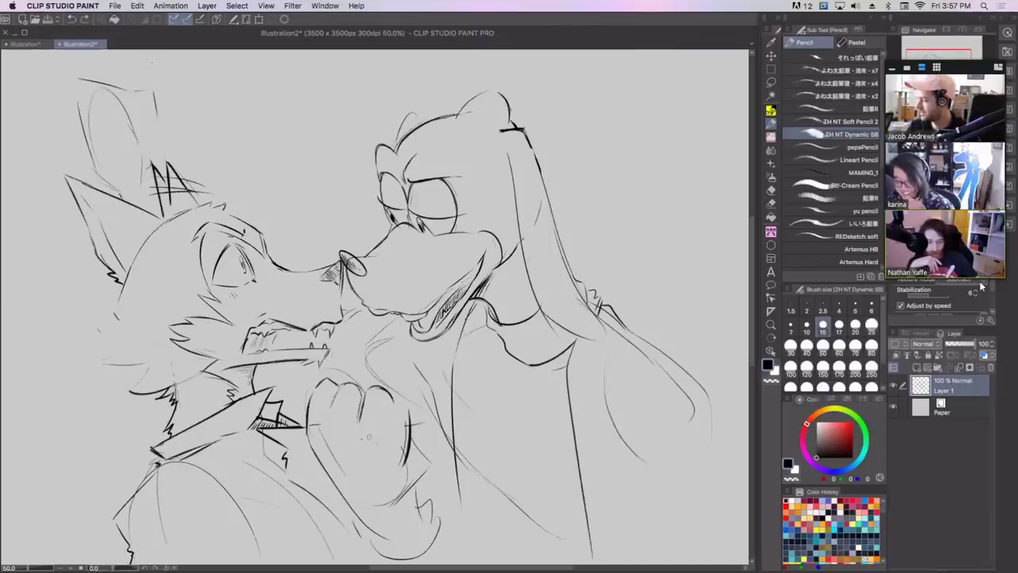
key("super+z")
key("super+z")
mouse_move(359, 404)
left_mouse_down()
mouse_move(351, 418)
mouse_move(377, 385)
mouse_move(410, 431)
left_mouse_up()
key("super+z")
key("super+z")
key("super+z")
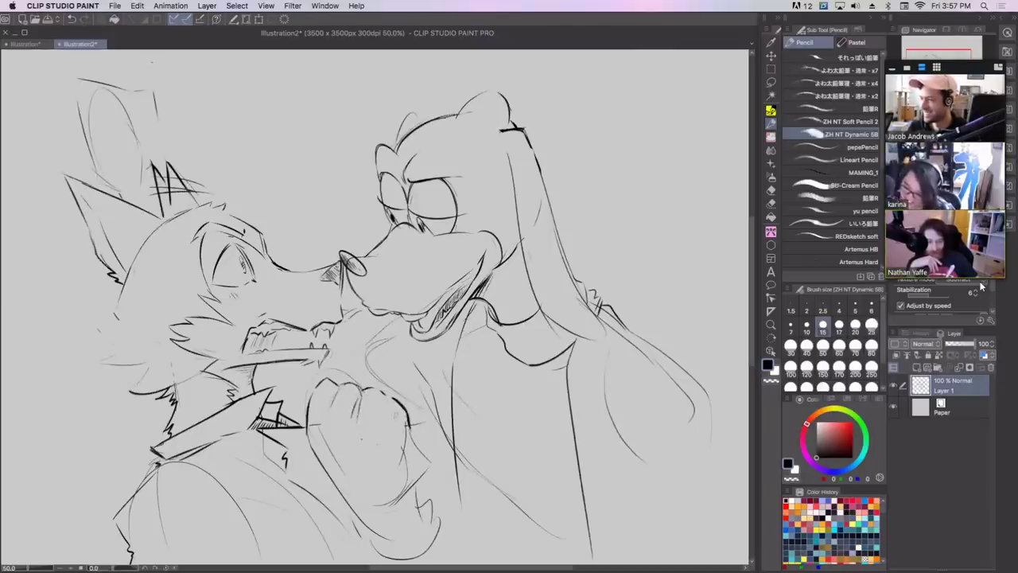
mouse_move(299, 380)
left_mouse_down()
mouse_move(310, 409)
mouse_move(318, 382)
left_mouse_up()
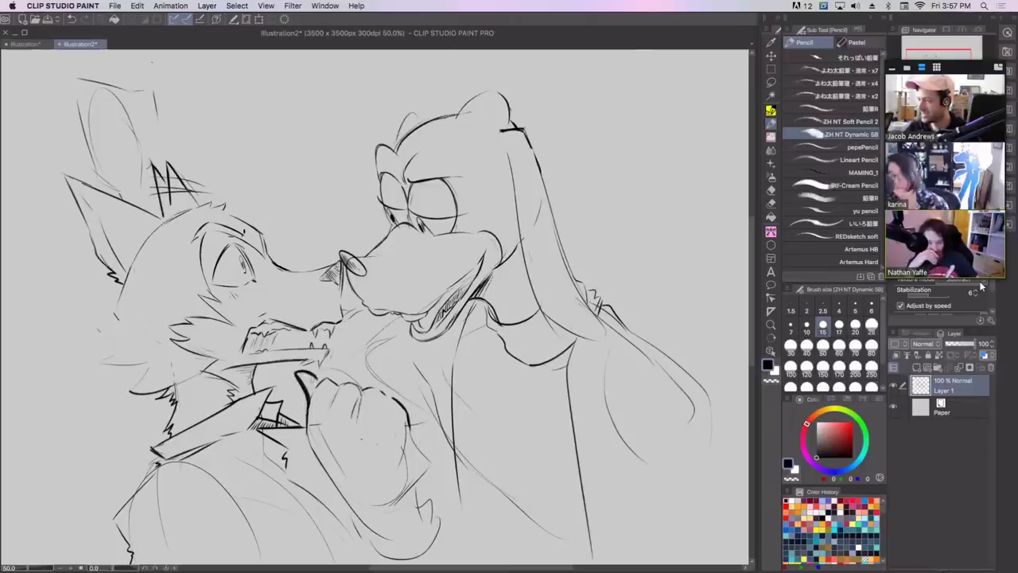
key("super+z")
key("super+z")
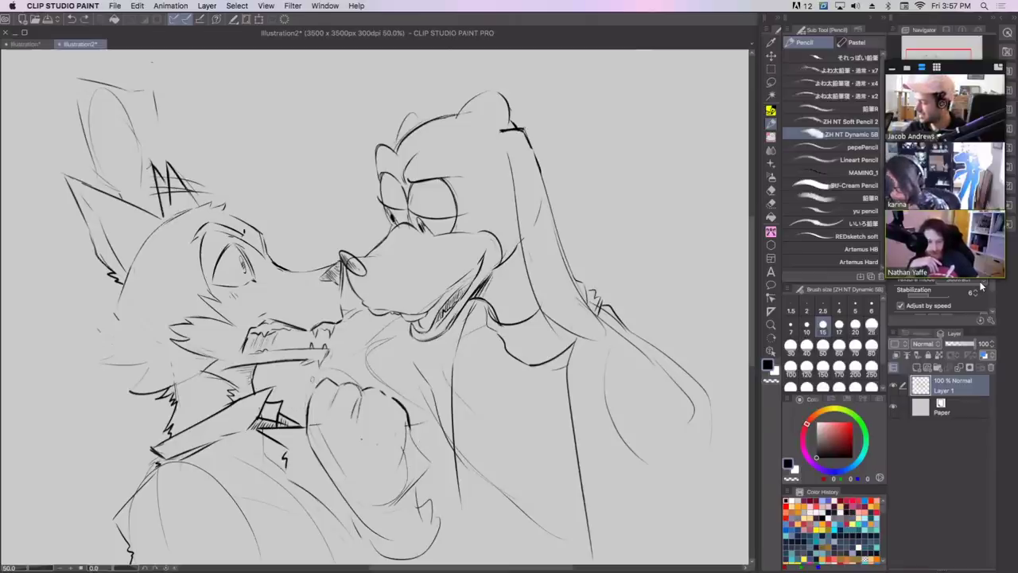
Draw the dog's curved armhole at the shoulder and outline its bent arm down past the torso.
left_click_drag(641, 348, 583, 434)
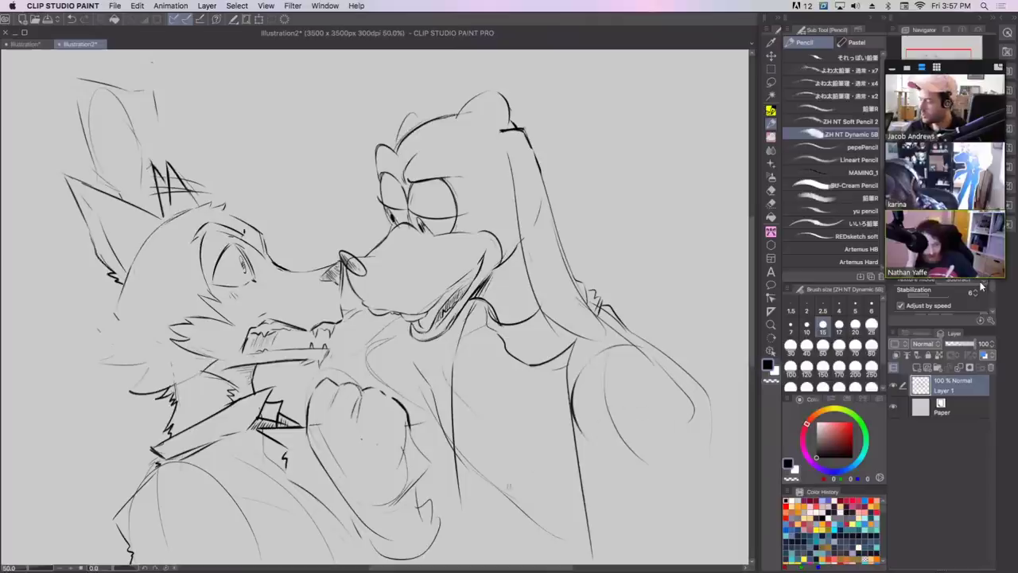
mouse_move(439, 543)
left_mouse_down()
mouse_move(473, 570)
mouse_move(413, 556)
left_mouse_up()
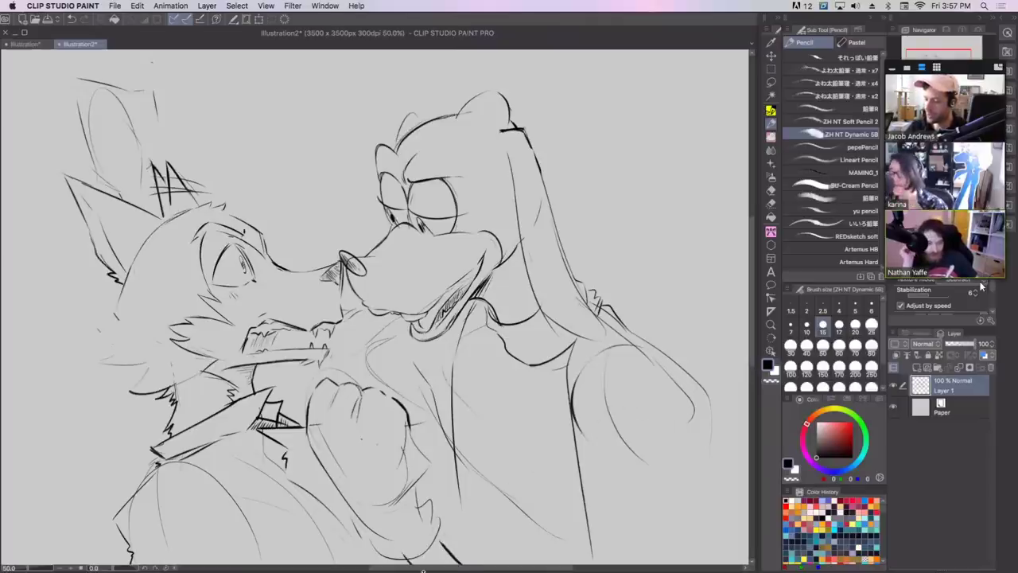
left_click_drag(640, 355, 569, 474)
left_click_drag(547, 527, 514, 563)
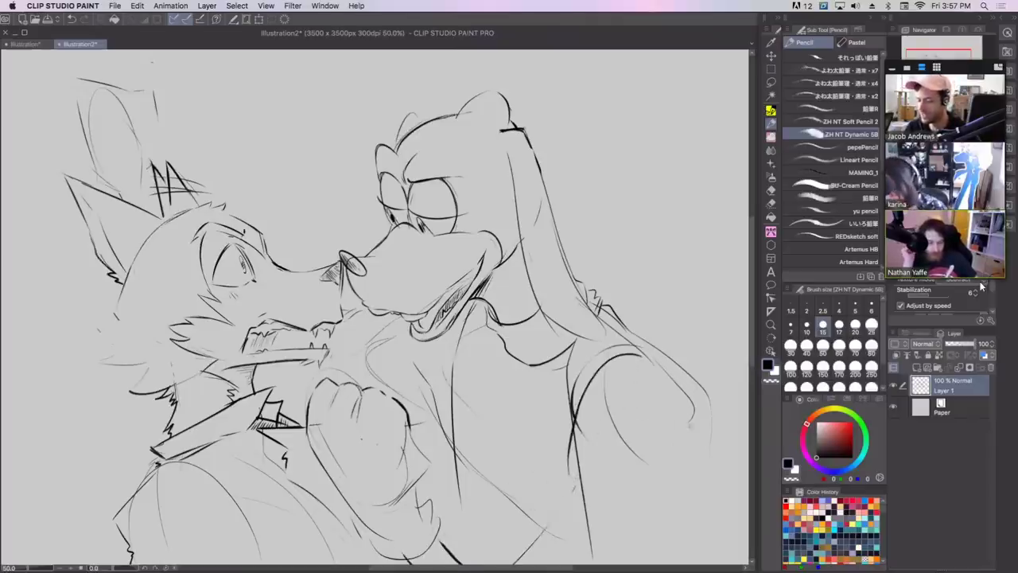
left_click_drag(692, 423, 592, 563)
Draw an angular wedge along the dog-facing side of the fist down to the wrist.
key("h")
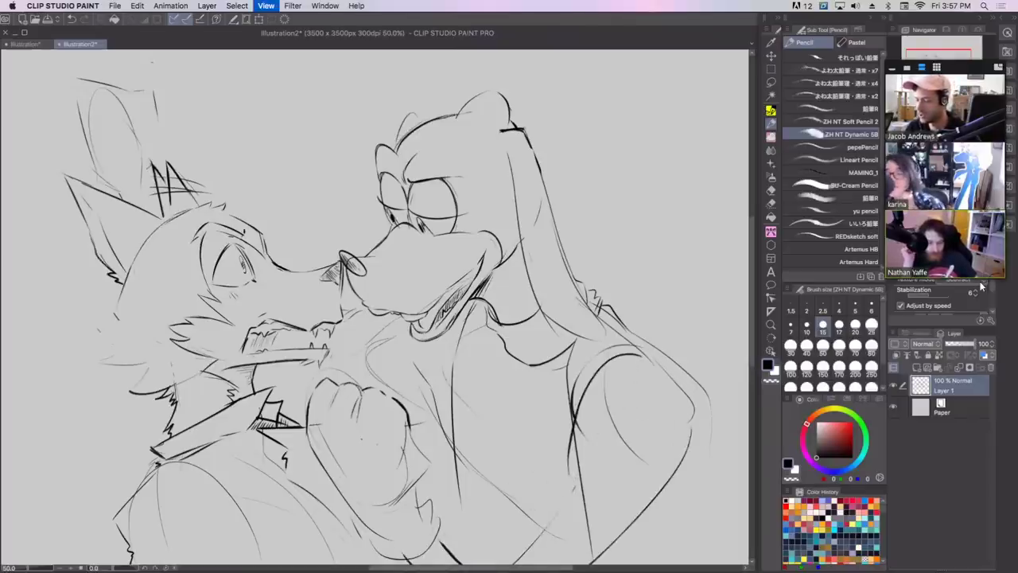
left_click_drag(309, 459, 354, 502)
left_click_drag(305, 420, 334, 465)
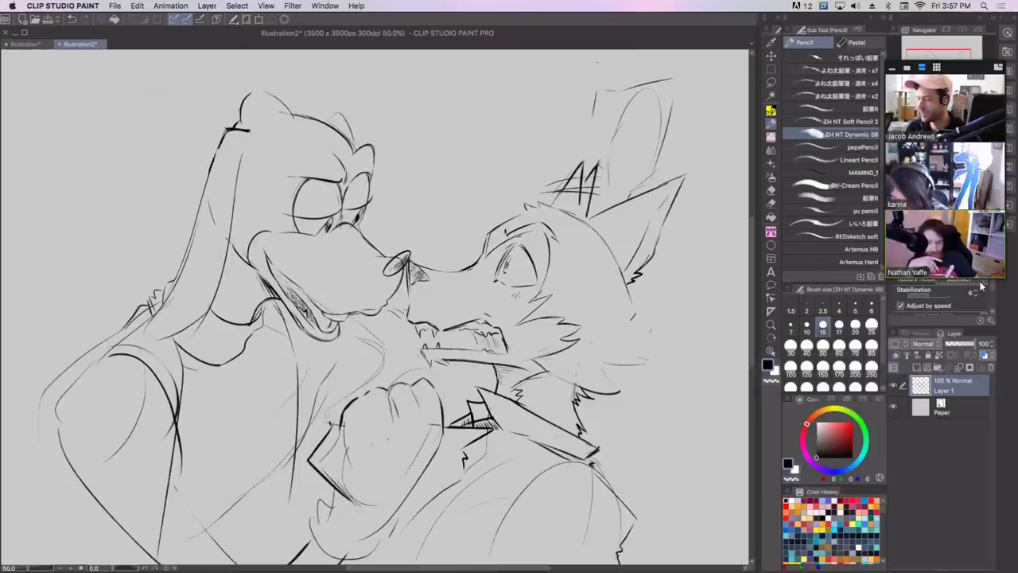
Mirror the canvas and draw angular, stepped knuckles along the top of the fist on the dog-facing side.
left_click_drag(323, 404, 350, 426)
key("ctrl+h")
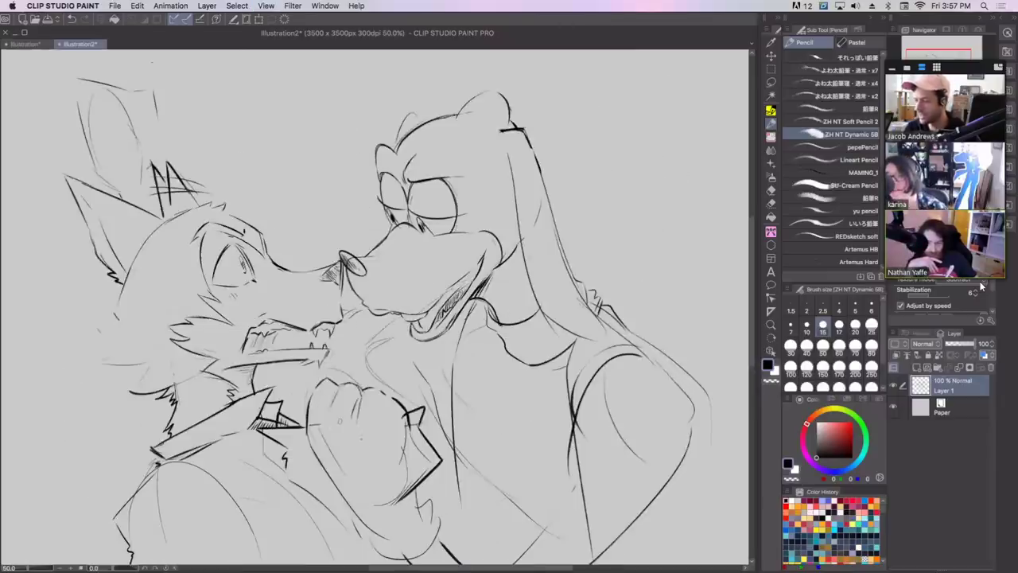
mouse_move(384, 398)
left_mouse_down()
mouse_move(389, 388)
mouse_move(421, 408)
mouse_move(406, 409)
mouse_move(406, 479)
left_mouse_up()
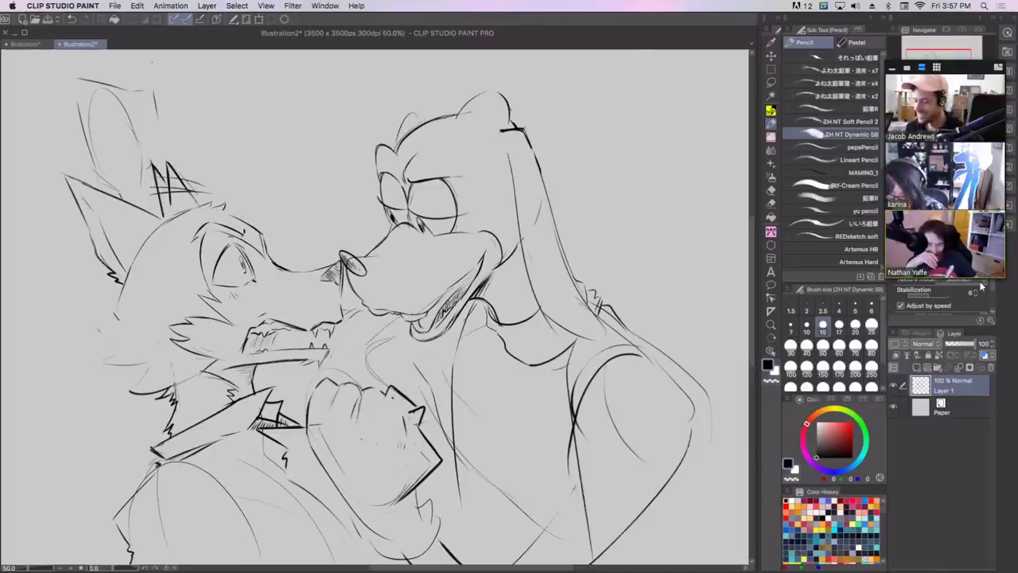
Erase the entire fist between the two chests with the Quick Lasso Eraser and return to the ZH NT Dynamic pencil.
left_click(772, 204)
mouse_move(307, 381)
left_mouse_down()
mouse_move(356, 525)
mouse_move(444, 450)
mouse_move(331, 361)
mouse_move(308, 379)
left_mouse_up()
left_click(769, 124)
left_click(770, 124)
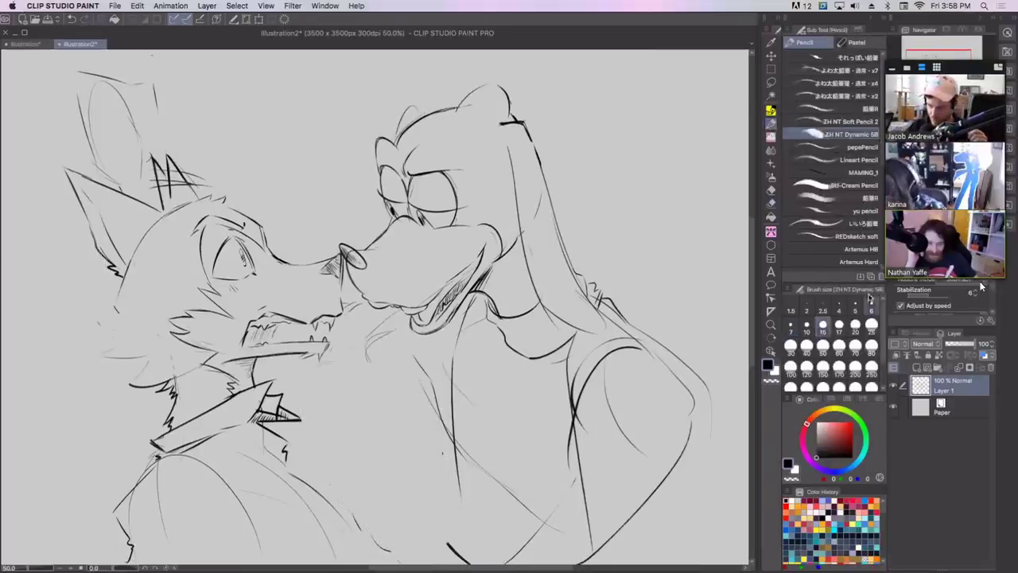
Add a new layer and block in the hand between the chests as a bold, tilted oval.
left_click(916, 368)
left_click_drag(378, 511, 347, 464)
key("super+z")
mouse_move(342, 427)
left_mouse_down()
mouse_move(364, 487)
mouse_move(349, 386)
mouse_move(349, 466)
left_mouse_up()
key("super+z")
mouse_move(380, 513)
left_mouse_down()
mouse_move(409, 504)
mouse_move(439, 462)
mouse_move(397, 357)
left_mouse_up()
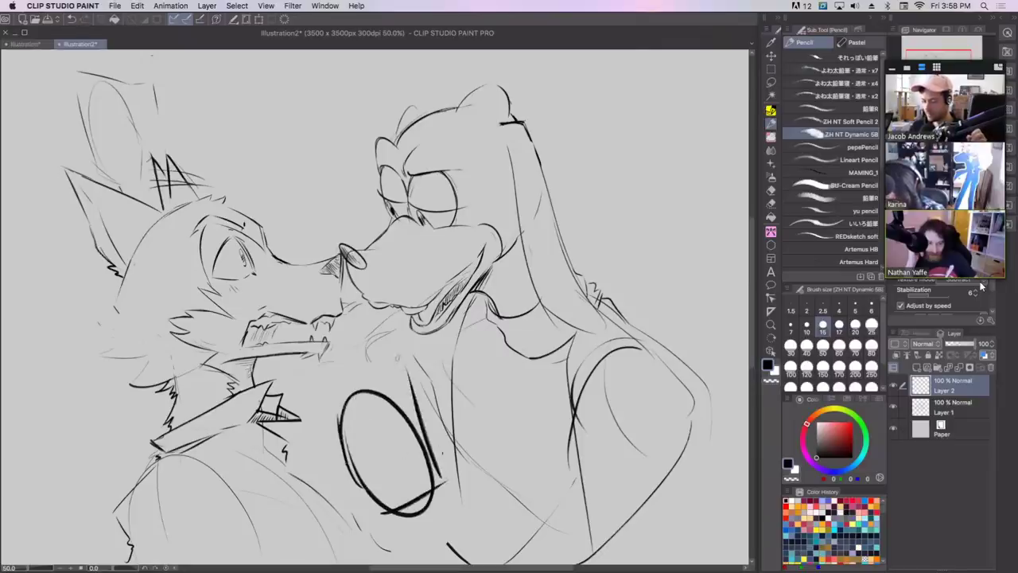
key("super+z")
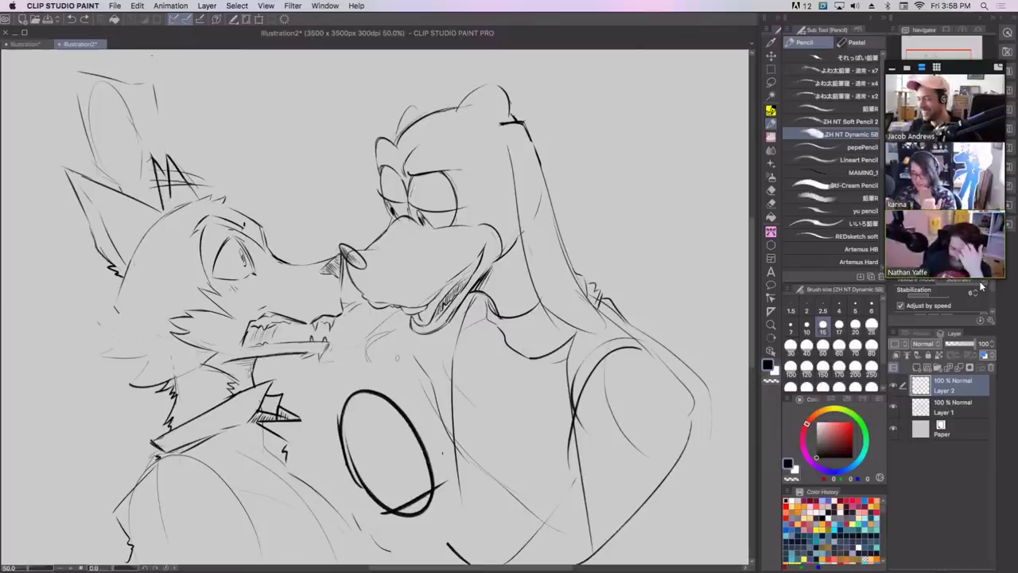
Draw a diagonal knuckle line across the oval, mark the finger divisions and add a boxy wrist edge below.
left_click_drag(338, 407, 413, 455)
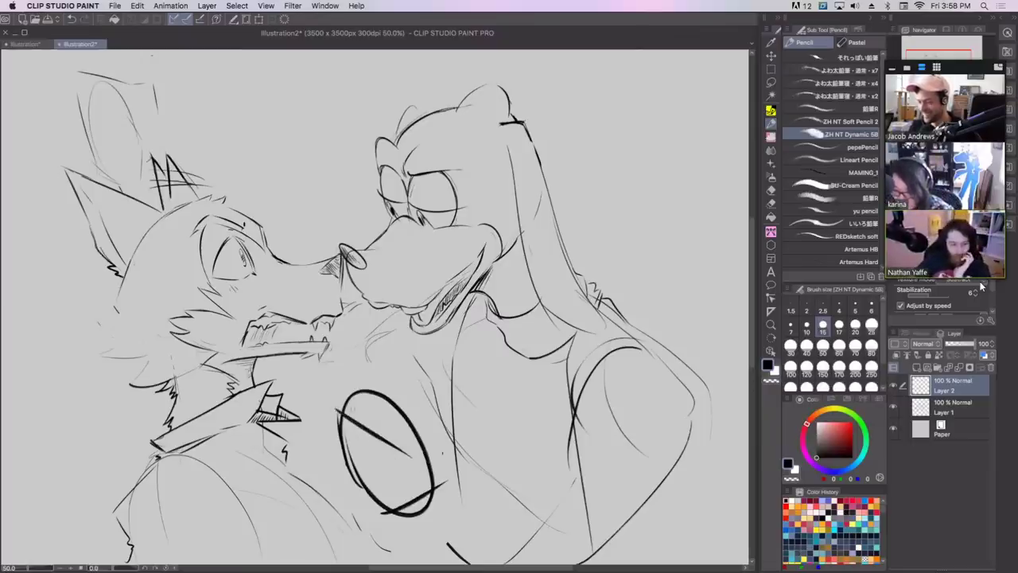
mouse_move(354, 382)
left_mouse_down()
mouse_move(391, 374)
mouse_move(364, 423)
left_mouse_up()
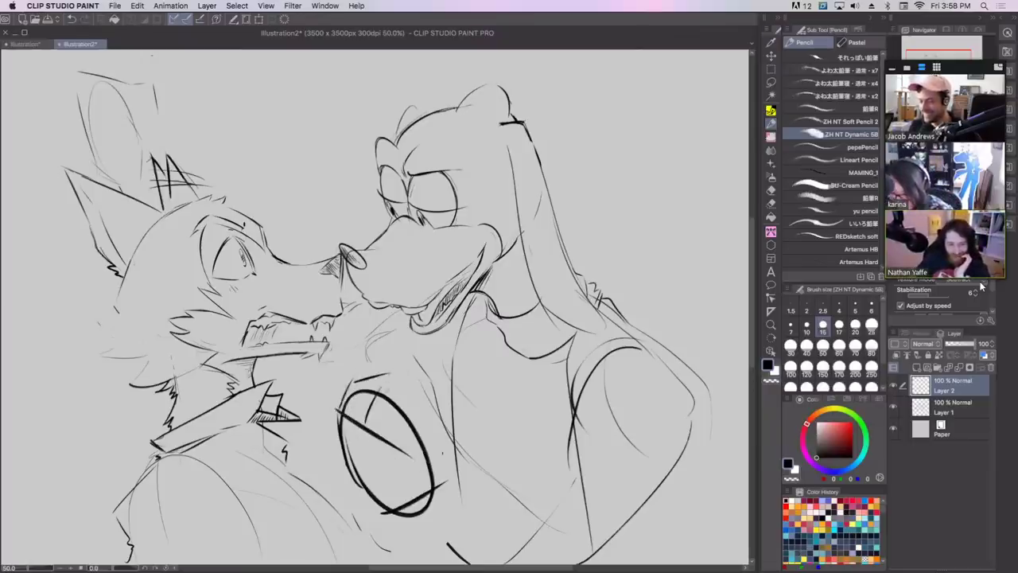
left_click_drag(383, 388, 400, 384)
left_click_drag(405, 421, 387, 437)
left_click_drag(408, 418, 421, 412)
left_click_drag(420, 444, 398, 515)
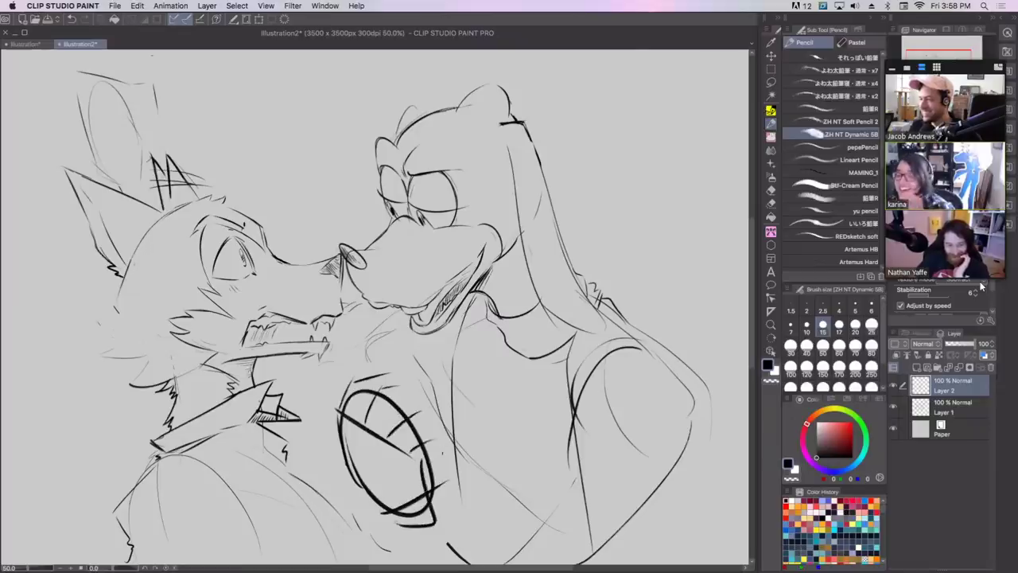
Draw a taut strap from the wolf's collar tip to the hand and extend two forearm lines down from the wrist.
mouse_move(280, 419)
left_mouse_down()
mouse_move(372, 403)
mouse_move(349, 421)
left_mouse_up()
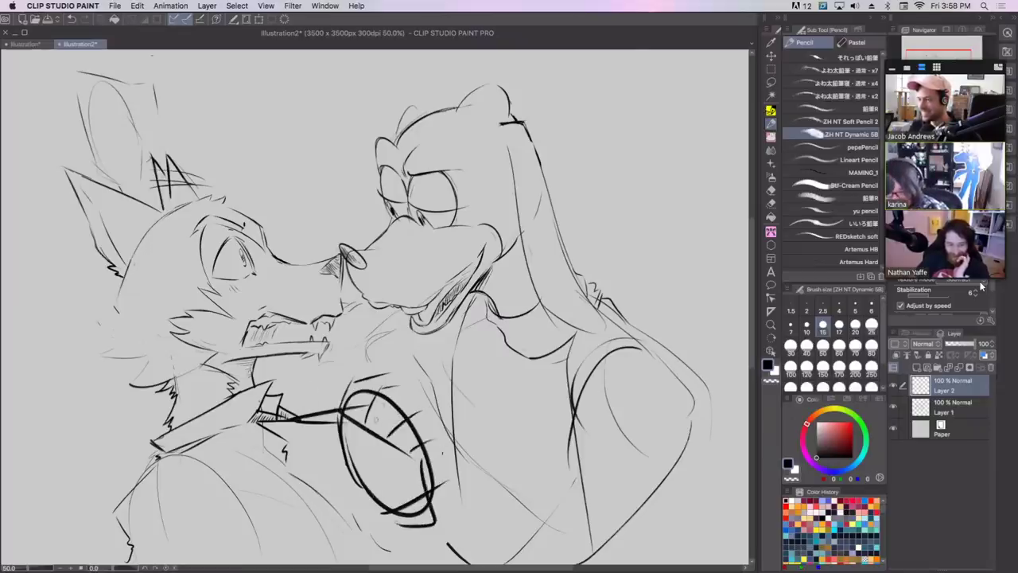
mouse_move(418, 442)
left_mouse_down()
mouse_move(431, 549)
mouse_move(421, 466)
mouse_move(429, 475)
left_mouse_up()
left_click_drag(434, 491, 450, 561)
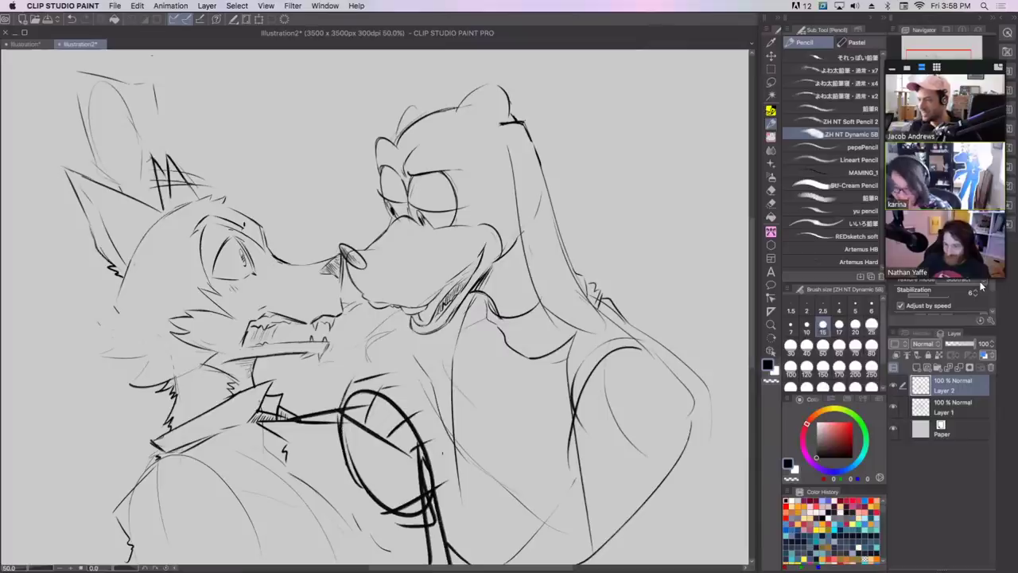
Build up the fist with a pointed top edge, blocky curled fingers and a heavier outline down both sides.
left_click_drag(348, 397, 331, 447)
mouse_move(387, 383)
left_mouse_down()
mouse_move(352, 451)
mouse_move(402, 536)
mouse_move(450, 533)
left_mouse_up()
left_click_drag(355, 380, 329, 438)
mouse_move(364, 368)
left_mouse_down()
mouse_move(352, 380)
mouse_move(380, 393)
mouse_move(353, 421)
left_mouse_up()
left_click_drag(355, 421, 351, 438)
left_click_drag(383, 383, 402, 405)
mouse_move(398, 408)
left_mouse_down()
mouse_move(378, 444)
mouse_move(419, 431)
mouse_move(421, 452)
left_mouse_up()
left_click_drag(415, 421, 422, 466)
left_click_drag(415, 460, 411, 467)
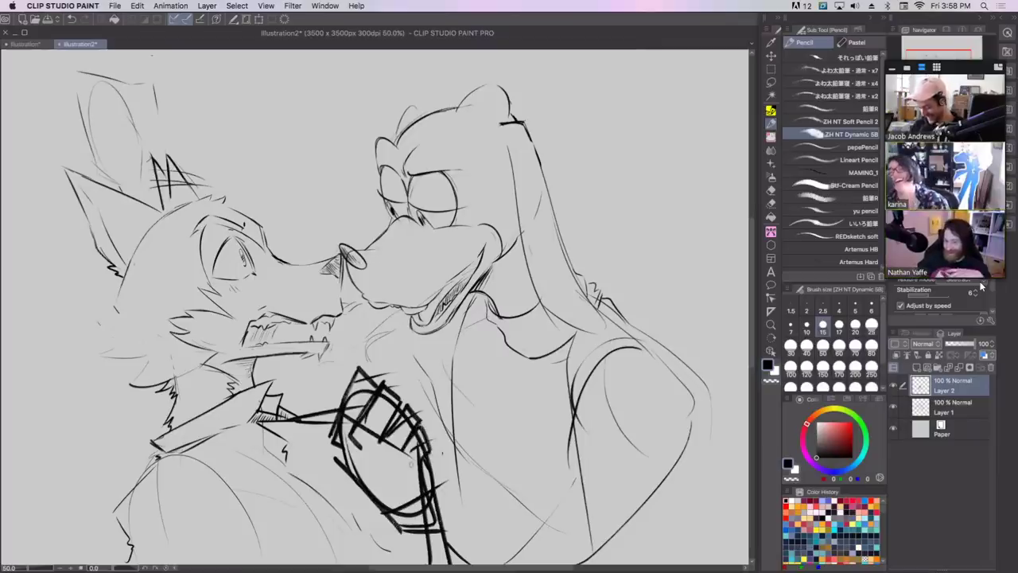
Mirror the canvas, add a raised knuckle on top of the fist and rough in the forearm below the wrist.
key("h")
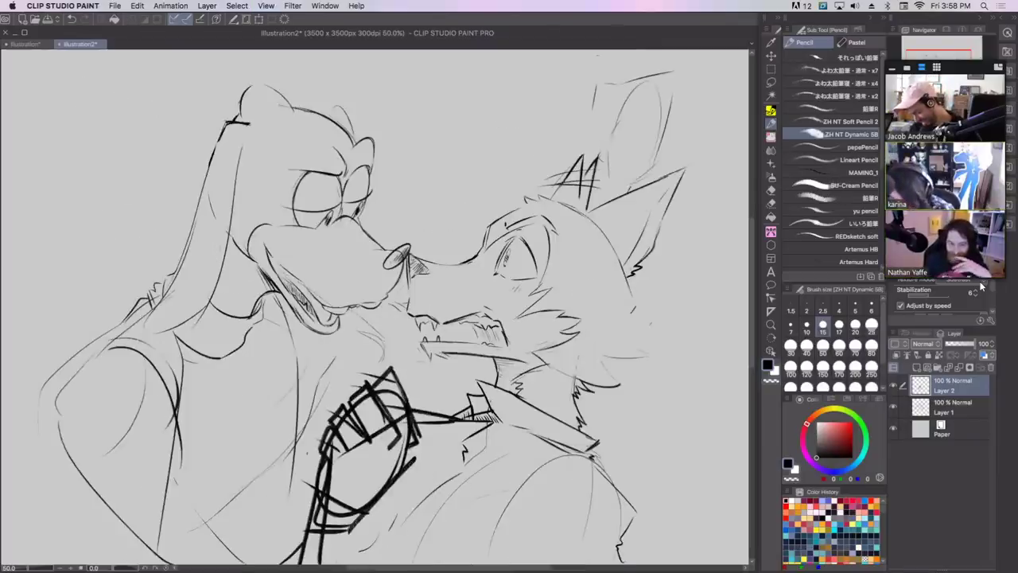
mouse_move(337, 413)
left_mouse_down()
mouse_move(356, 385)
mouse_move(361, 394)
left_mouse_up()
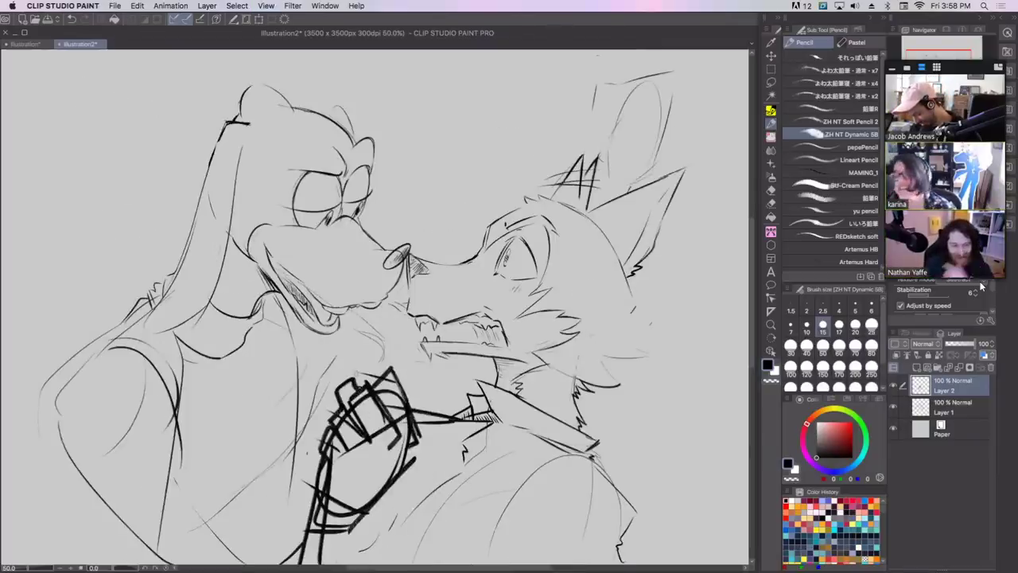
left_click_drag(340, 489, 238, 564)
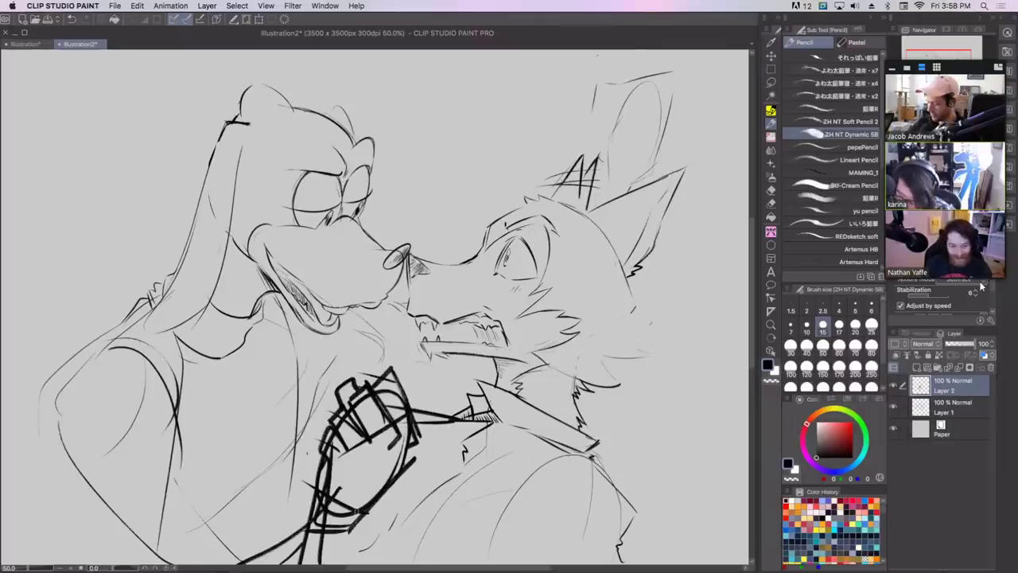
mouse_move(318, 563)
left_mouse_down()
mouse_move(388, 487)
mouse_move(342, 541)
left_mouse_up()
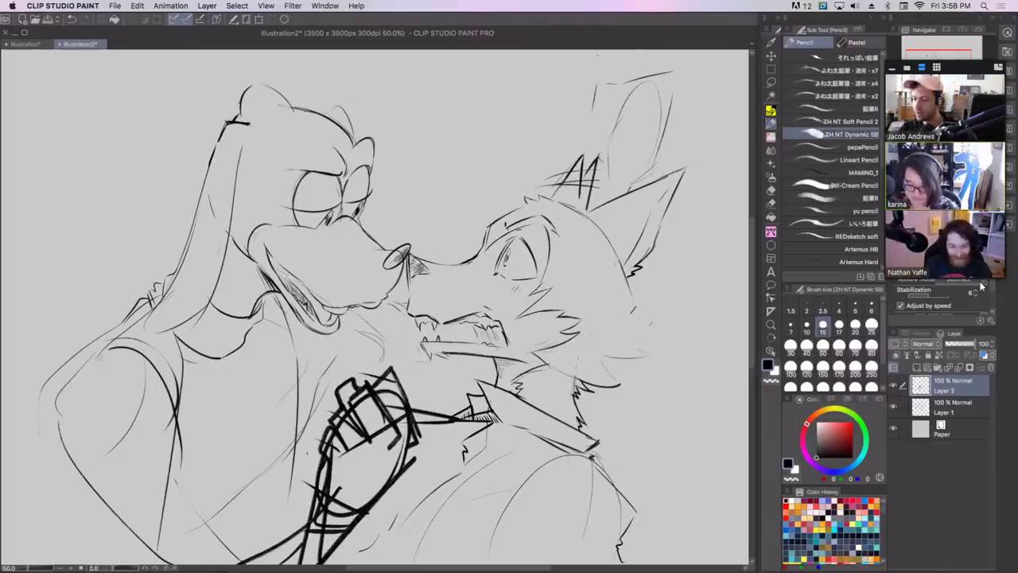
left_click_drag(102, 350, 187, 387)
left_click_drag(186, 383, 196, 458)
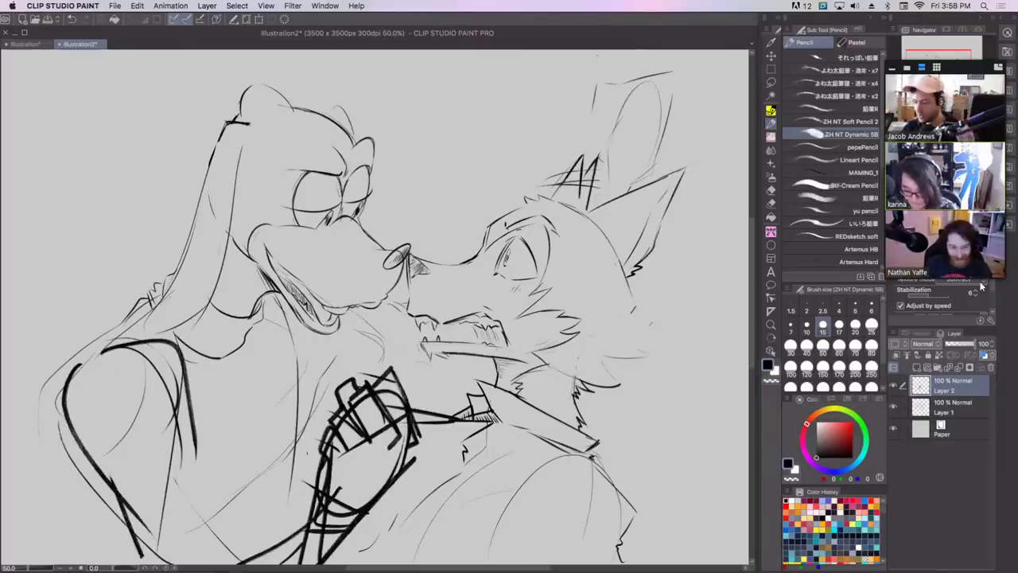
key("ctrl+z")
key("ctrl+z")
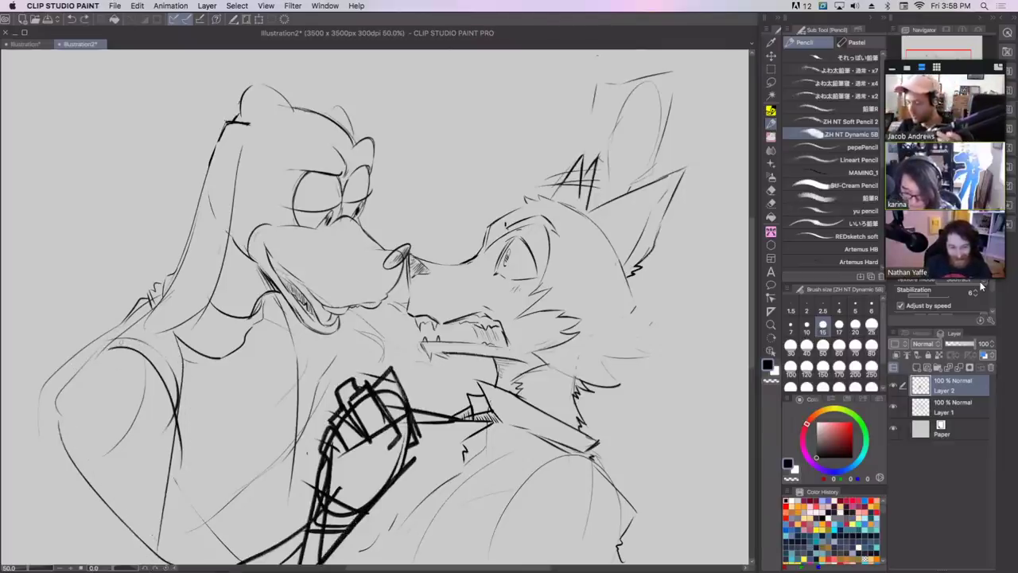
Block in the dog's shoulder, the outer arm down past the elbow and the inner arm line with bold strokes.
mouse_move(101, 348)
left_mouse_down()
mouse_move(176, 420)
mouse_move(208, 558)
left_mouse_up()
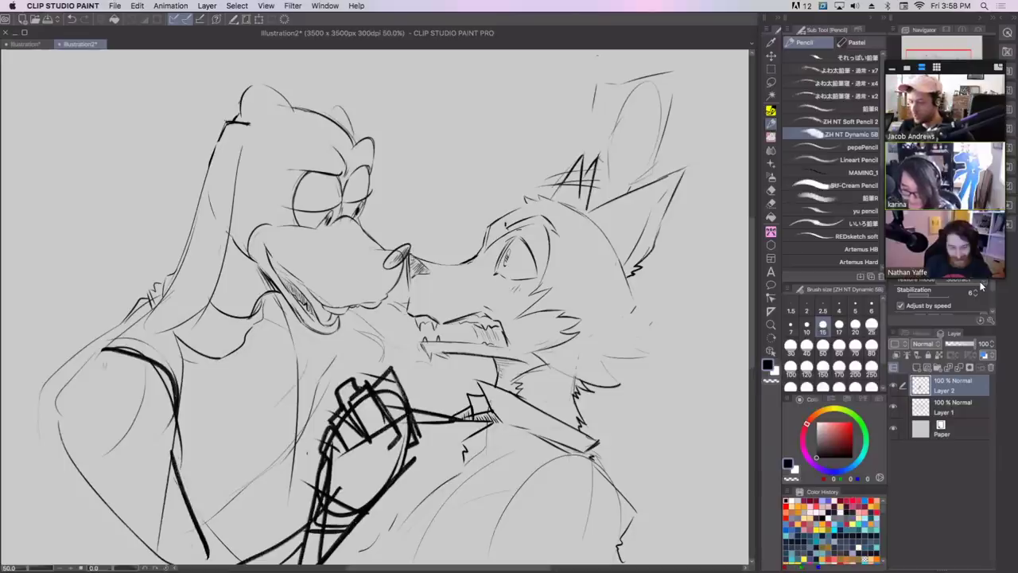
mouse_move(101, 350)
left_mouse_down()
mouse_move(91, 495)
mouse_move(132, 563)
left_mouse_up()
left_click_drag(174, 468, 198, 558)
left_click_drag(185, 570, 185, 562)
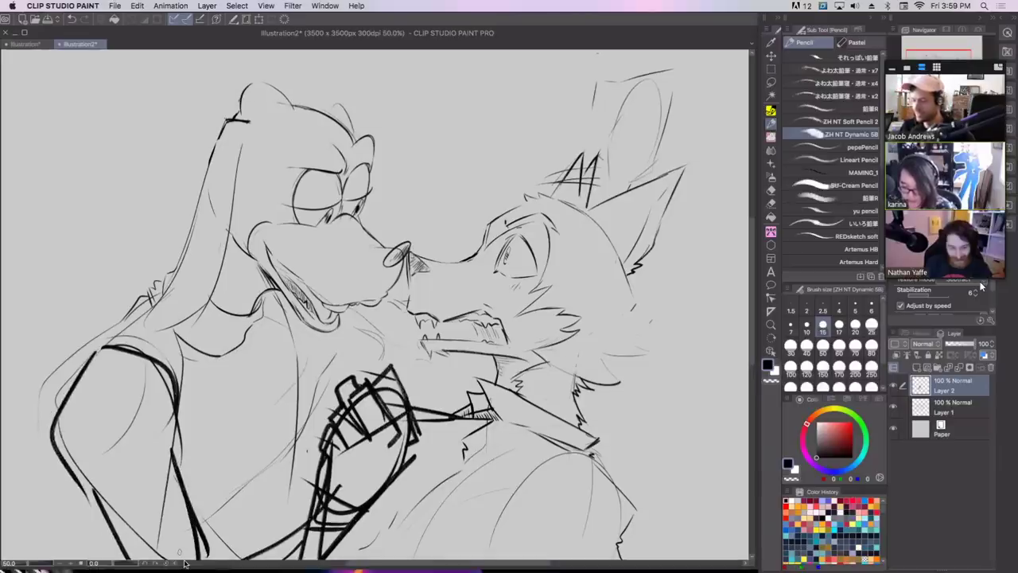
Mirror the canvas and block in a raised hand with a palm, squared fingers and thumb above the wolf's ear.
left_click_drag(463, 223, 462, 241)
key("h")
mouse_move(131, 196)
left_mouse_down()
mouse_move(80, 84)
mouse_move(148, 124)
left_mouse_up()
mouse_move(132, 196)
left_mouse_down()
mouse_move(163, 165)
mouse_move(151, 117)
left_mouse_up()
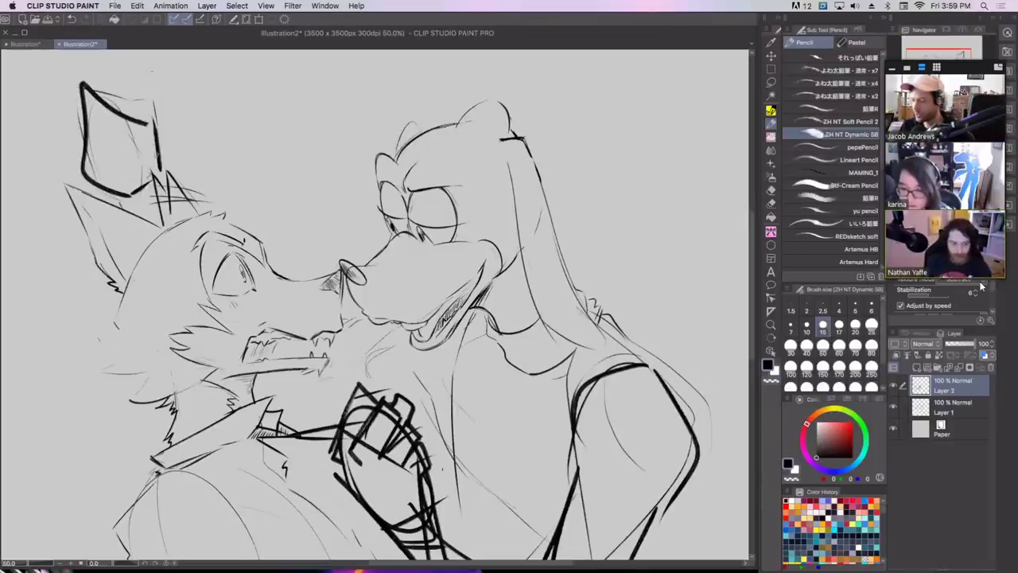
left_click_drag(160, 158, 125, 109)
mouse_move(128, 102)
left_mouse_down()
mouse_move(118, 145)
mouse_move(127, 158)
mouse_move(152, 145)
left_mouse_up()
mouse_move(151, 86)
left_mouse_down()
mouse_move(116, 119)
mouse_move(105, 79)
mouse_move(87, 79)
mouse_move(80, 110)
mouse_move(67, 112)
mouse_move(89, 119)
mouse_move(89, 93)
mouse_move(116, 108)
mouse_move(81, 135)
mouse_move(119, 151)
mouse_move(124, 192)
left_mouse_up()
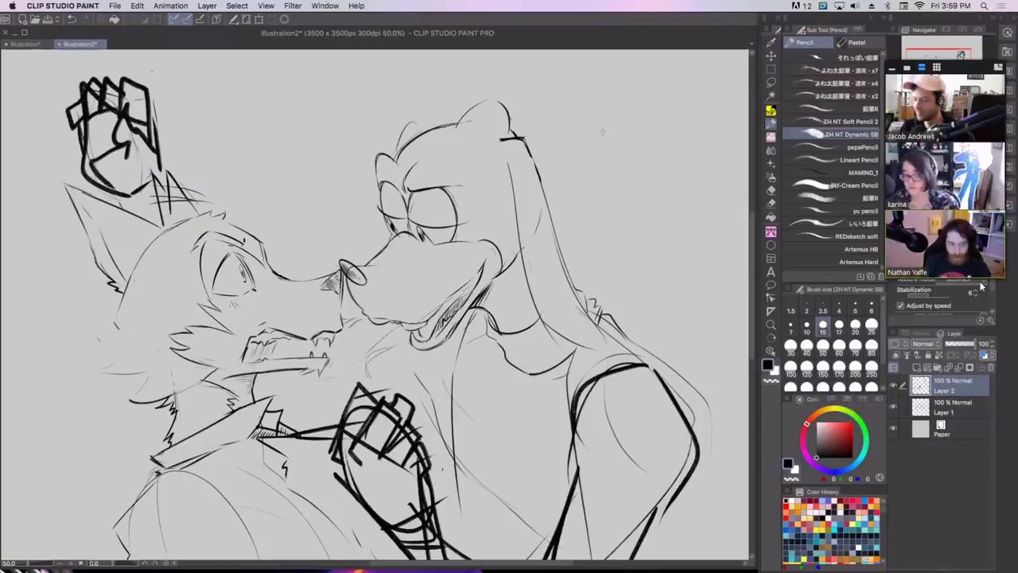
Reshape the raised hand's fingers into a tapered, curled form and add a thick cuff at its wrist.
mouse_move(148, 119)
left_mouse_down()
mouse_move(135, 78)
mouse_move(80, 159)
mouse_move(103, 119)
mouse_move(115, 132)
mouse_move(100, 79)
mouse_move(76, 127)
mouse_move(89, 73)
left_mouse_up()
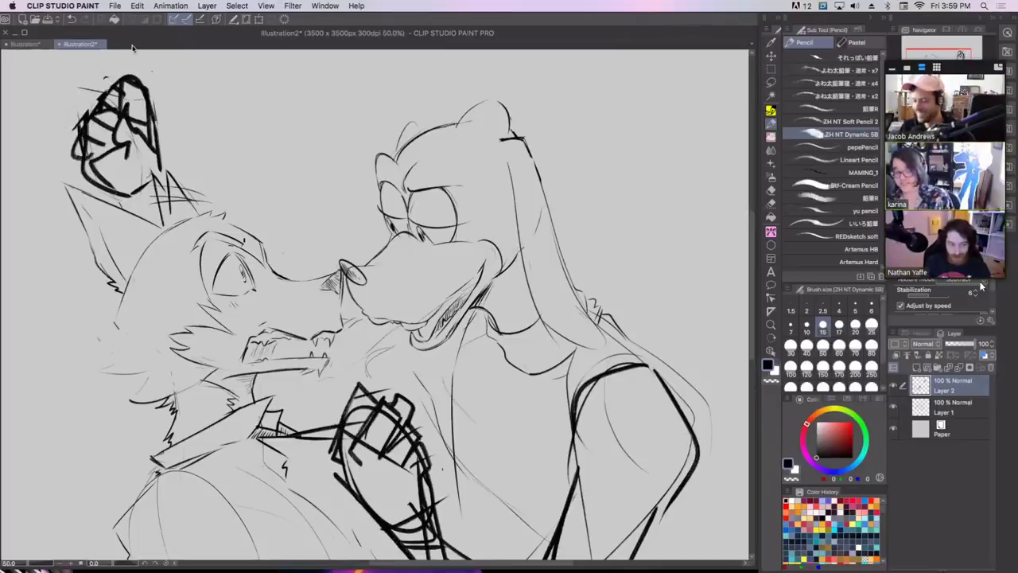
mouse_move(89, 175)
left_mouse_down()
mouse_move(128, 210)
mouse_move(159, 191)
mouse_move(151, 224)
left_mouse_up()
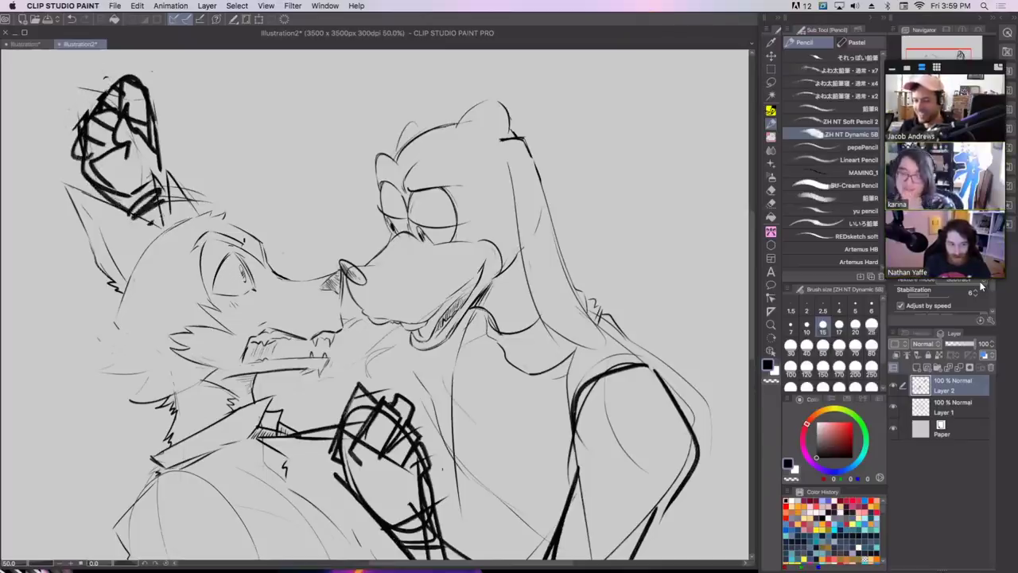
left_click_drag(161, 263, 232, 372)
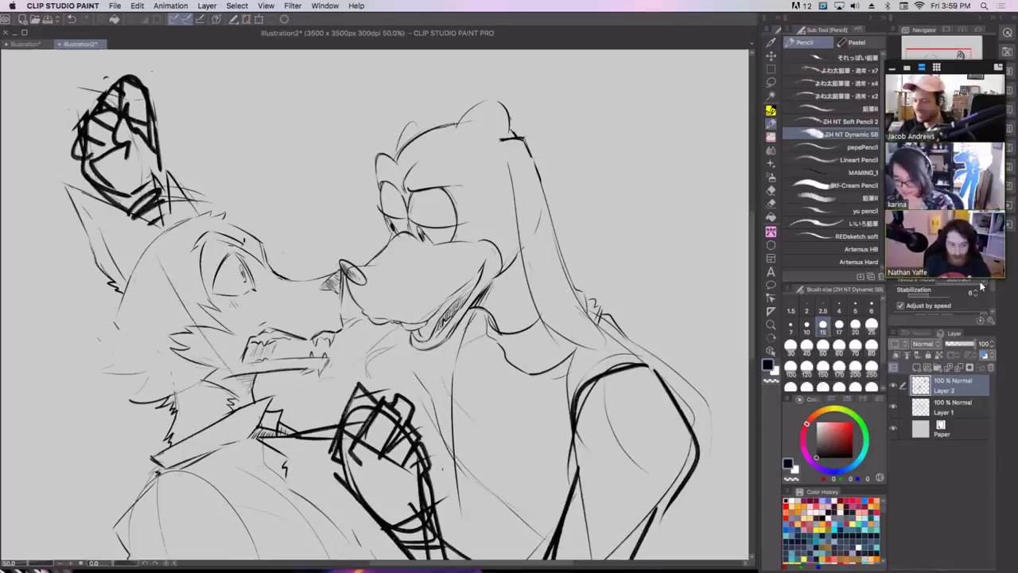
Add a second taut line from the wolf's collar to the fist and rough in the dog's far shoulder and chest edge.
left_click_drag(256, 408, 355, 374)
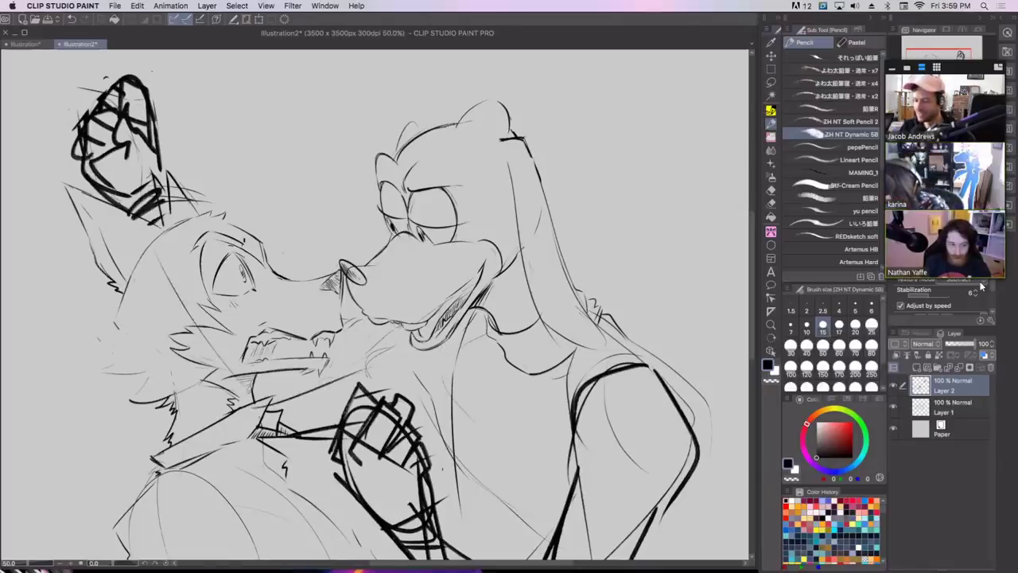
left_click_drag(401, 325, 342, 390)
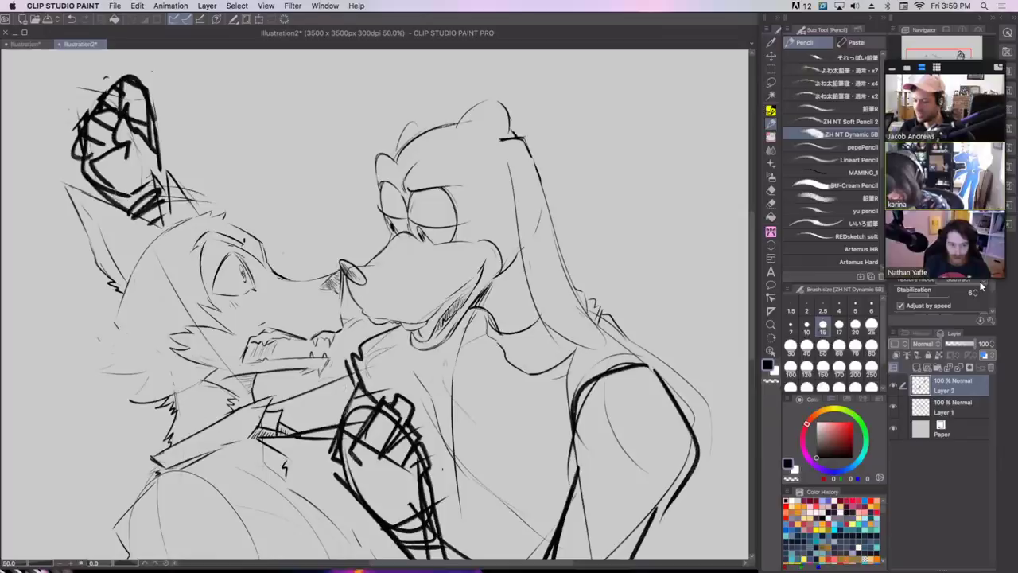
mouse_move(456, 329)
left_mouse_down()
mouse_move(429, 393)
mouse_move(445, 554)
left_mouse_up()
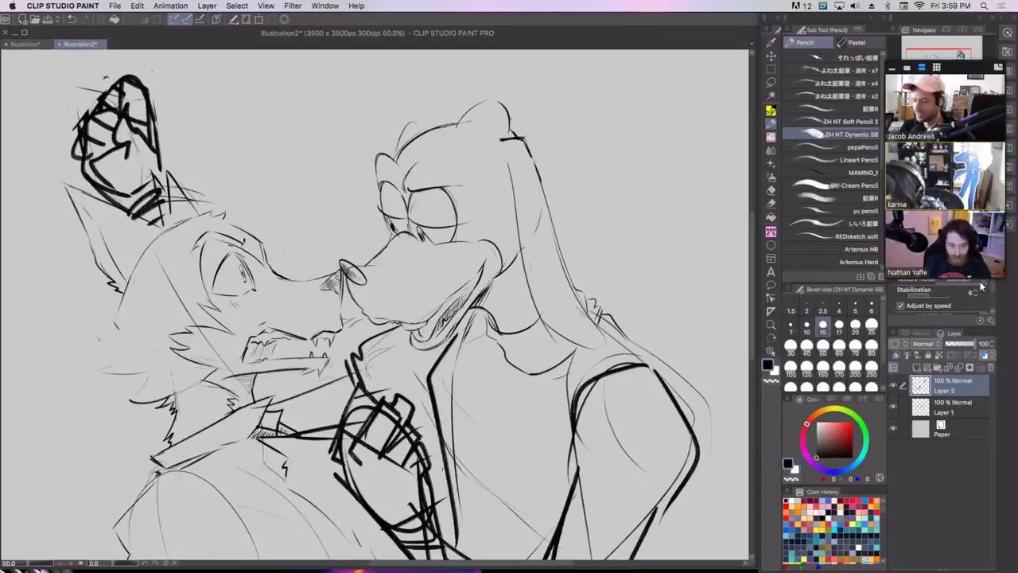
Draw a curved band across the top of the dog's head and a floppy, crumpled hat crown rising behind it.
left_click_drag(442, 122, 518, 149)
key("super+z")
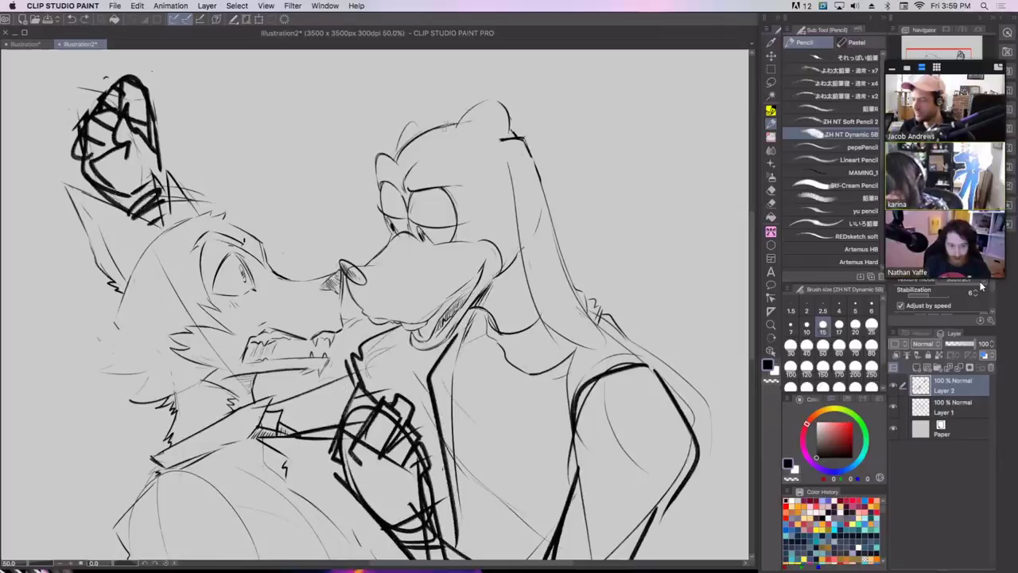
mouse_move(439, 123)
left_mouse_down()
mouse_move(520, 151)
mouse_move(463, 99)
mouse_move(526, 142)
left_mouse_up()
left_click_drag(485, 94, 547, 73)
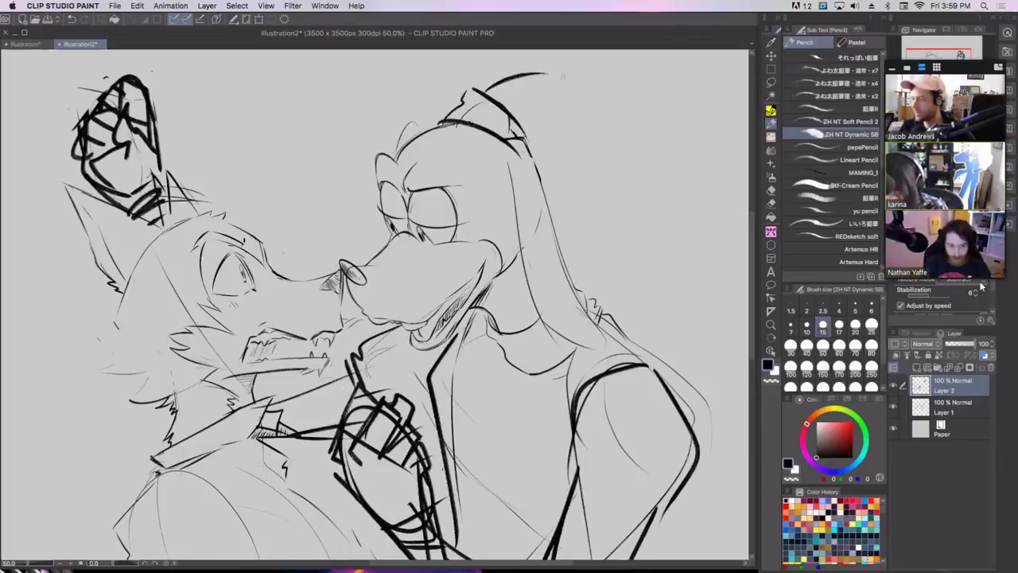
key("ctrl+z")
mouse_move(480, 96)
left_mouse_down()
mouse_move(532, 61)
mouse_move(544, 86)
mouse_move(574, 95)
mouse_move(579, 109)
left_mouse_up()
left_click_drag(587, 121, 549, 143)
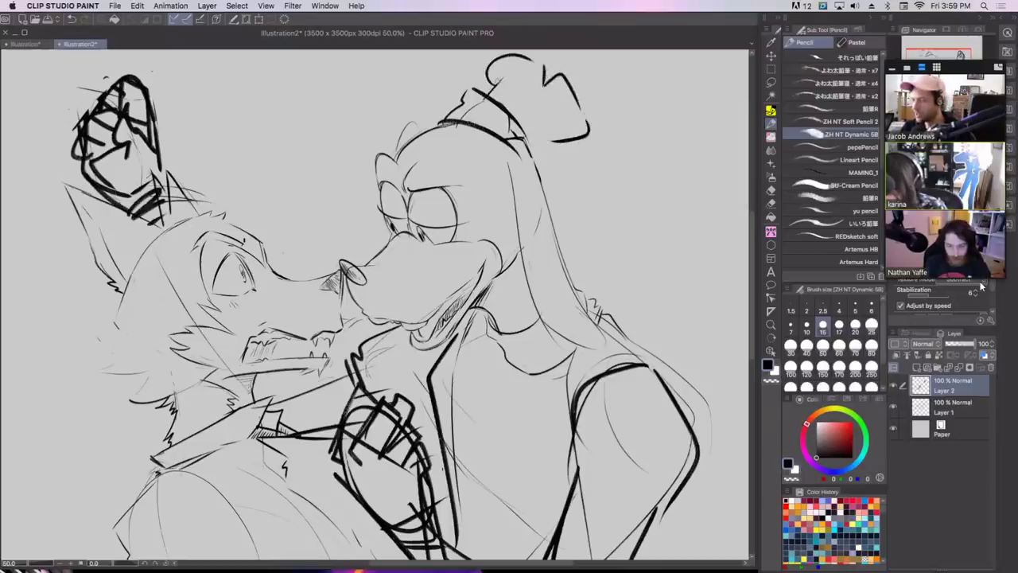
mouse_move(485, 85)
left_mouse_down()
mouse_move(537, 50)
mouse_move(577, 125)
mouse_move(531, 123)
mouse_move(540, 124)
left_mouse_up()
mouse_move(490, 89)
left_mouse_down()
mouse_move(514, 95)
mouse_move(537, 133)
mouse_move(535, 156)
left_mouse_up()
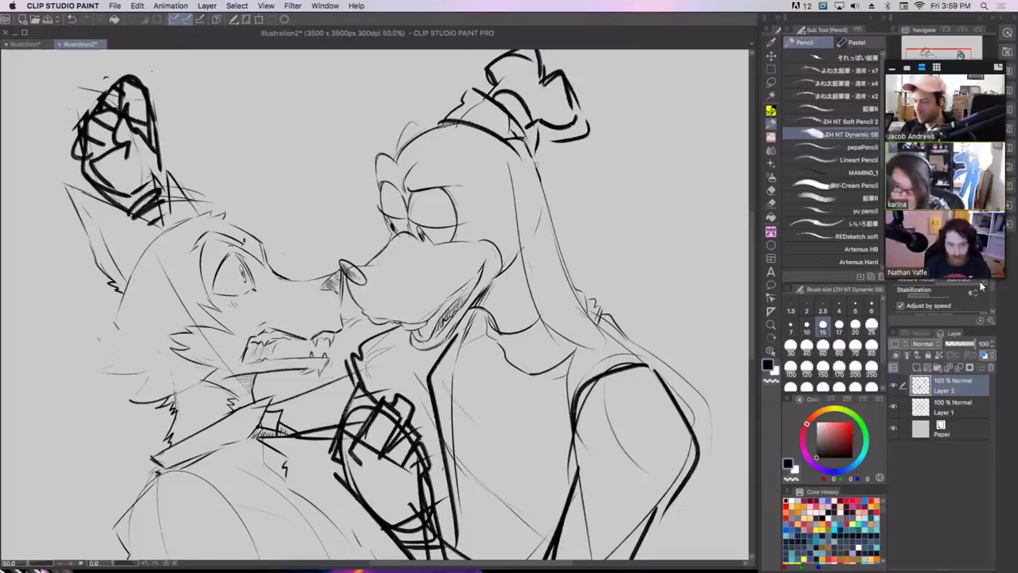
Darken the raised hand's lower edge and hatch jagged fur at the base of the wolf's ear.
left_click_drag(91, 187, 113, 205)
left_click_drag(121, 274, 97, 318)
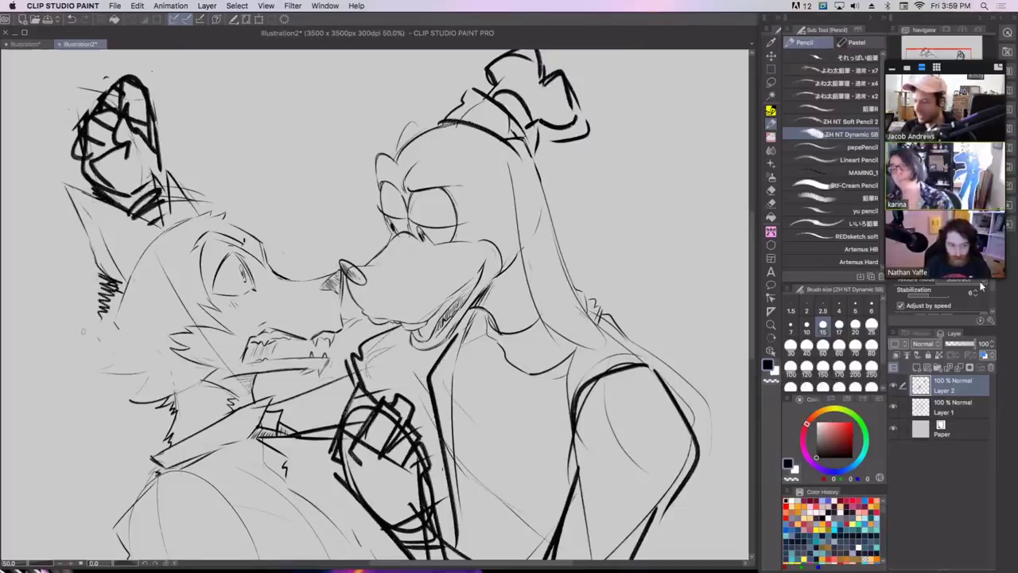
Lower Layer 2's opacity to 11% and make Layer 1 active with the Quick Lasso Eraser.
left_click(945, 346)
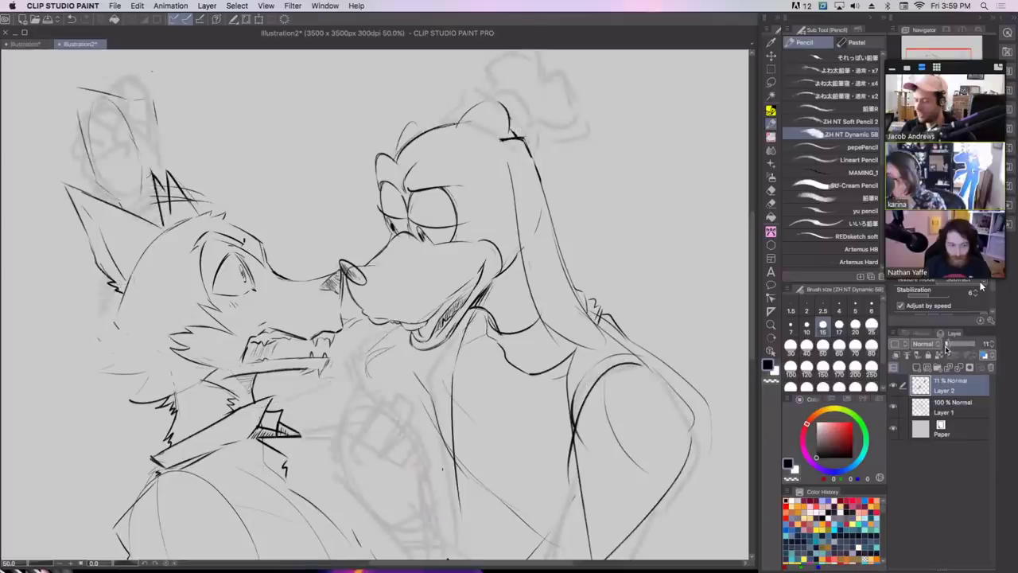
left_click(954, 408)
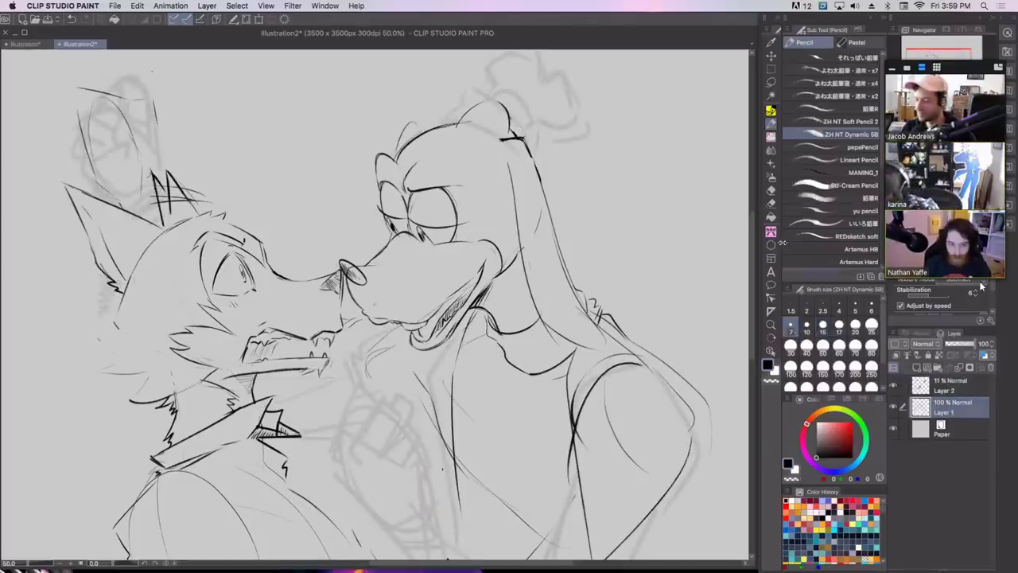
left_click(770, 204)
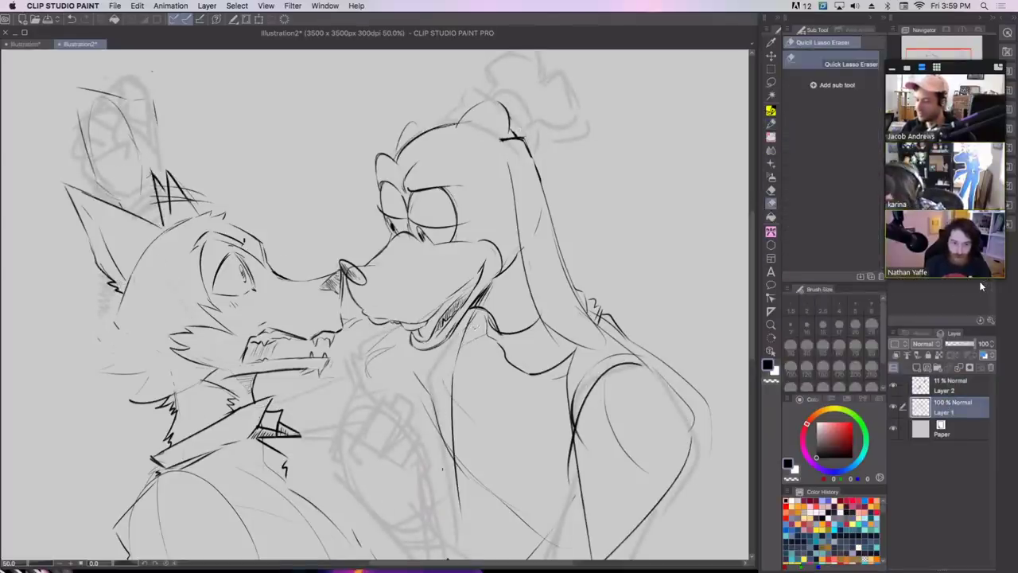
Erase the dog's chest and neck lines that run behind the fist with the Quick Lasso Eraser.
mouse_move(475, 326)
left_mouse_down()
mouse_move(465, 355)
mouse_move(451, 342)
mouse_move(476, 309)
left_mouse_up()
left_click_drag(443, 357, 458, 413)
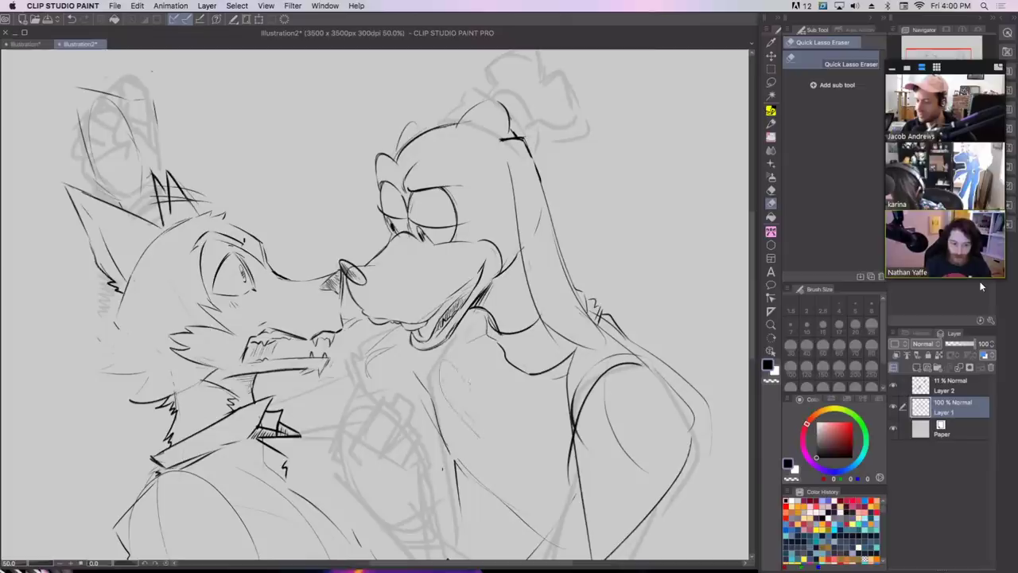
left_click_drag(467, 486, 459, 516)
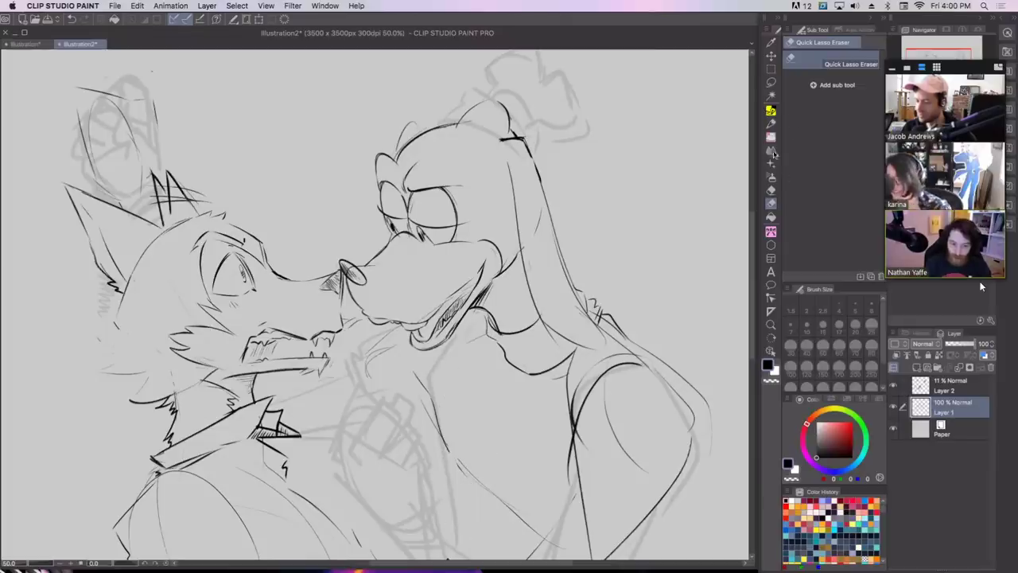
Pencil the fist's wrist and outer edge with the ZH NT Dynamic pencil and add jagged fur down the back of the wolf's cheek.
left_click(770, 123)
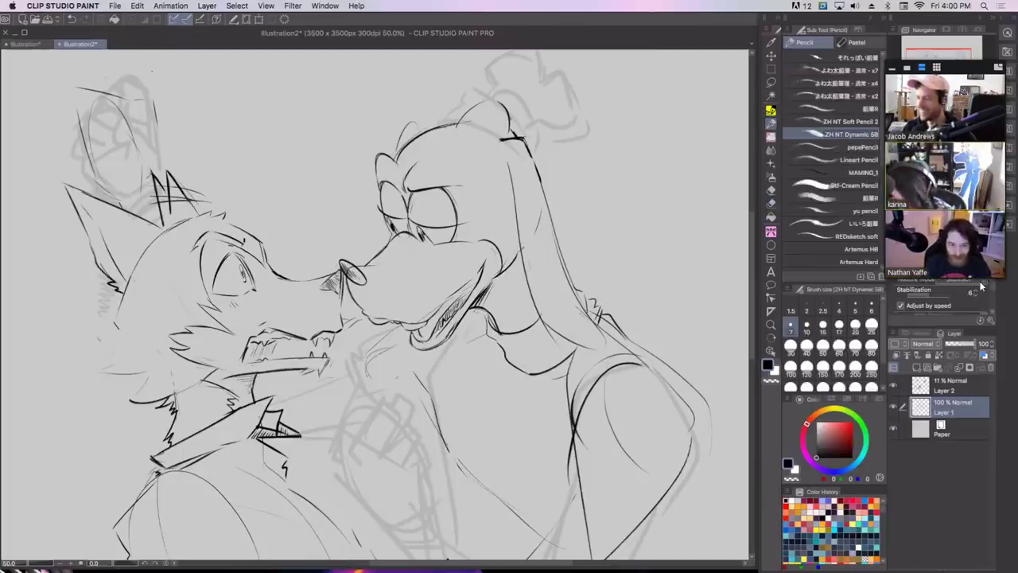
left_click_drag(430, 477, 423, 523)
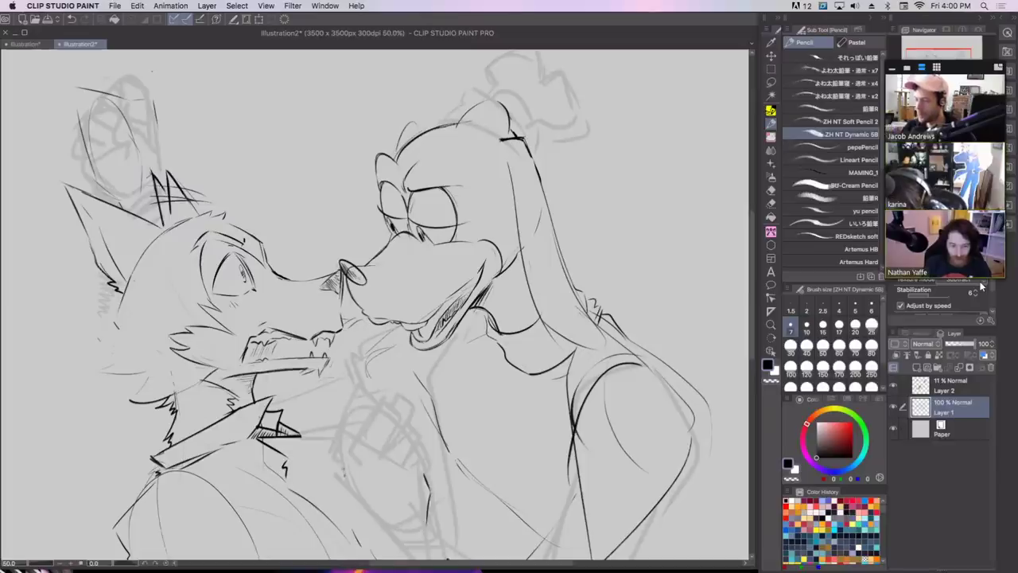
left_click_drag(340, 432, 344, 475)
mouse_move(340, 429)
left_mouse_down()
mouse_move(356, 400)
mouse_move(381, 383)
mouse_move(389, 396)
left_mouse_up()
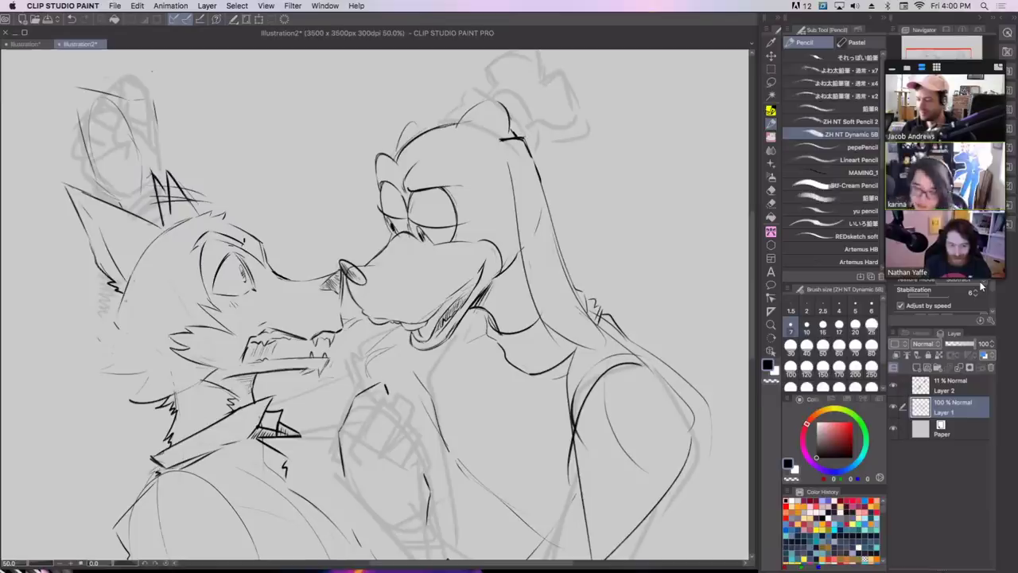
mouse_move(123, 294)
left_mouse_down()
mouse_move(116, 321)
mouse_move(125, 333)
mouse_move(99, 345)
mouse_move(116, 355)
mouse_move(101, 372)
mouse_move(146, 384)
mouse_move(180, 411)
left_mouse_up()
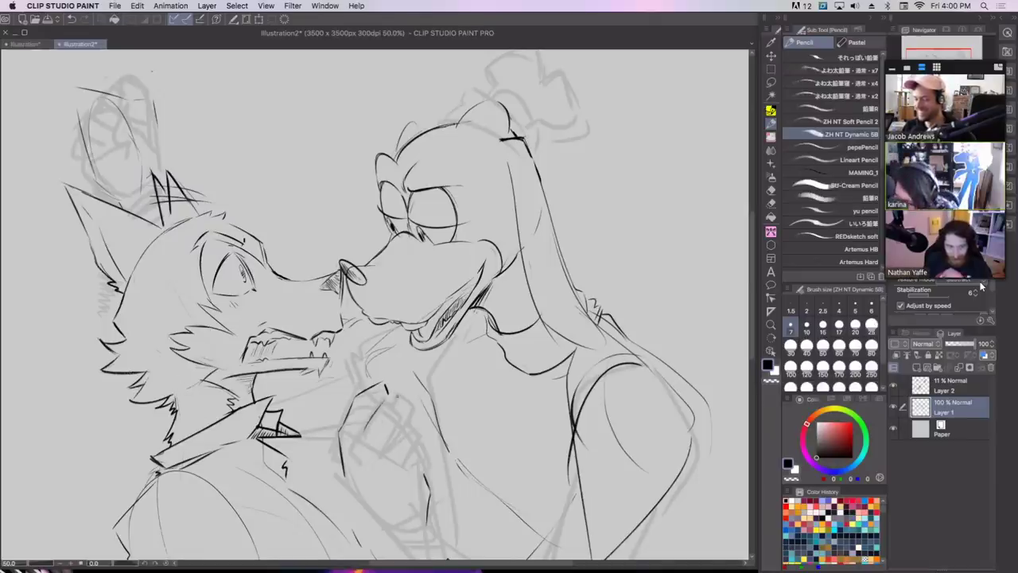
Try finger lines inside the fist, and erase them together with the fist's outer outline.
mouse_move(391, 397)
left_mouse_down()
mouse_move(398, 410)
mouse_move(387, 444)
mouse_move(364, 469)
left_mouse_up()
mouse_move(400, 417)
left_mouse_down()
mouse_move(393, 437)
mouse_move(413, 459)
left_mouse_up()
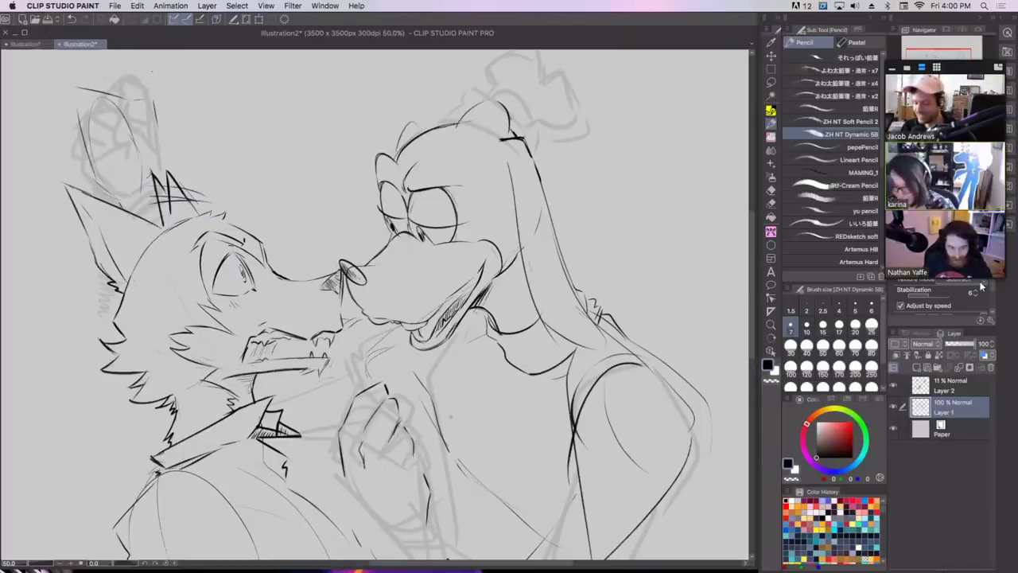
left_click(770, 204)
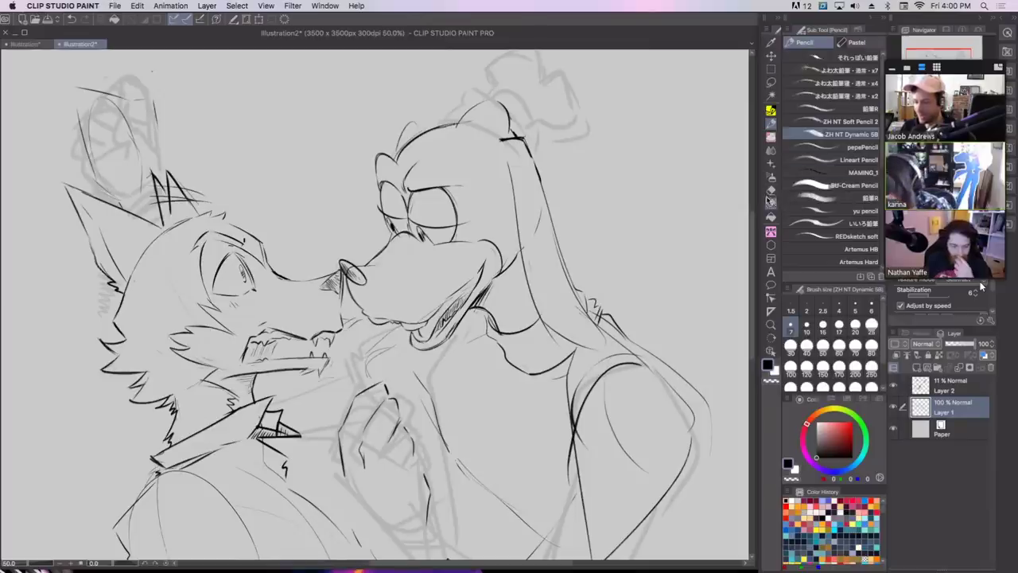
mouse_move(418, 464)
left_mouse_down()
mouse_move(422, 418)
mouse_move(360, 483)
left_mouse_up()
key("p")
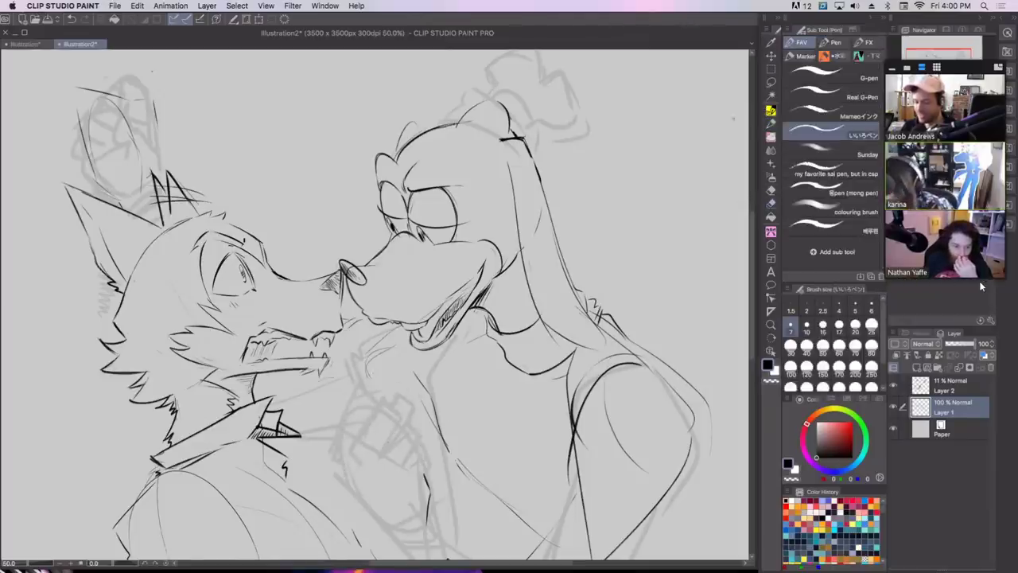
left_click_drag(393, 532, 358, 495)
left_click_drag(355, 408, 340, 467)
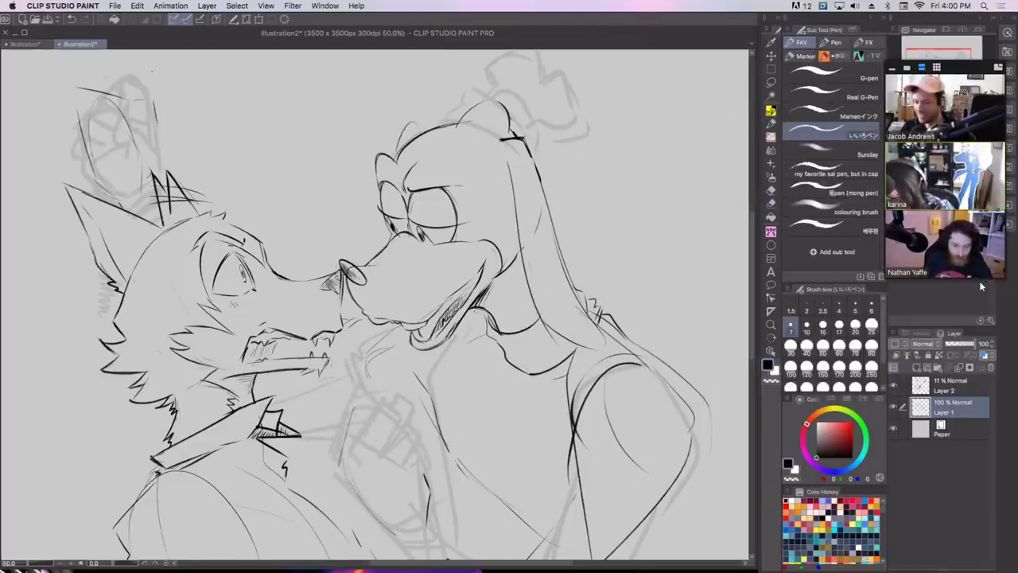
key("p")
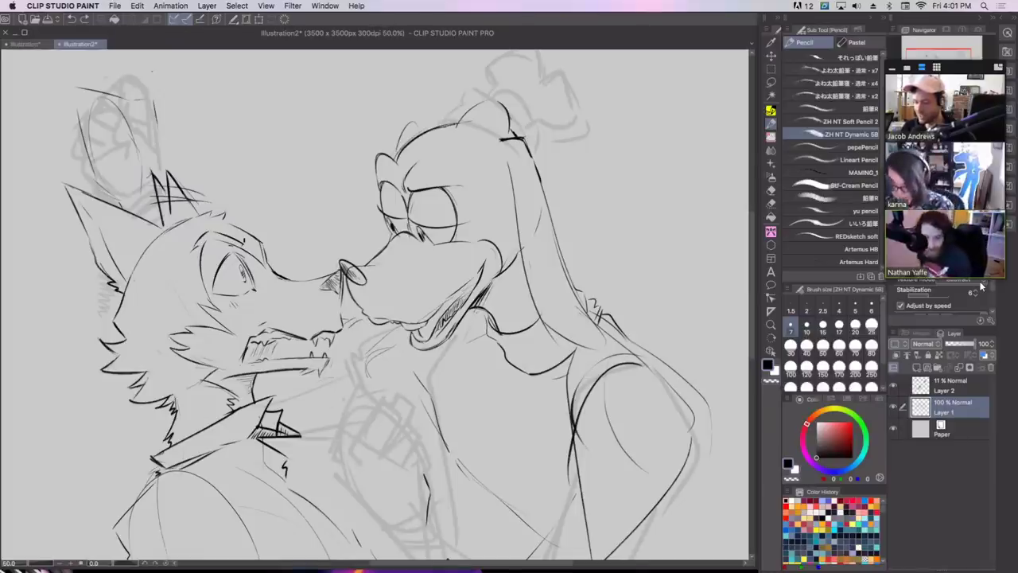
Outline the fist over the guide with its lower forearm edge, angular knuckles and a jagged wrist side.
left_click_drag(438, 498, 430, 522)
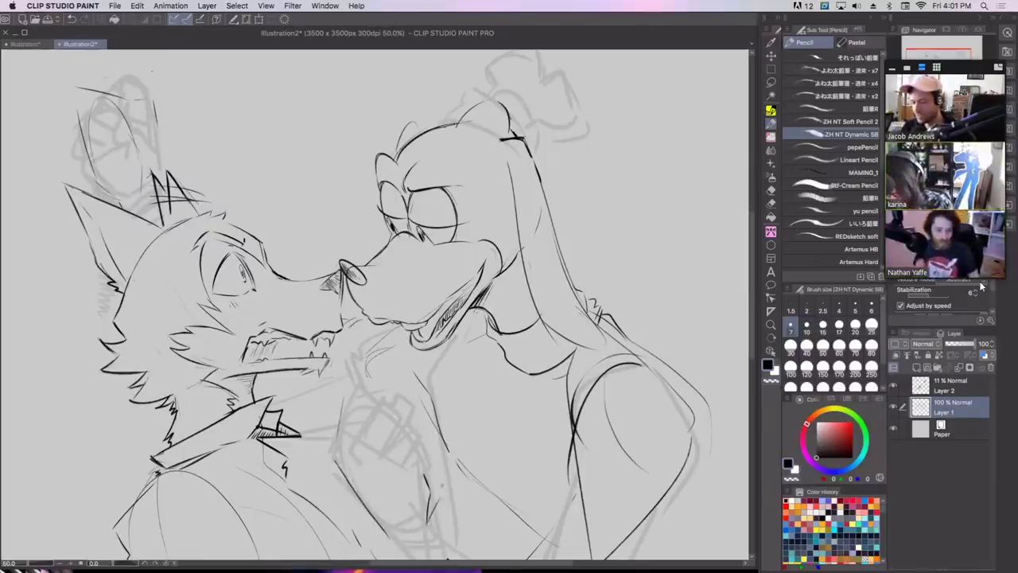
left_click_drag(435, 460, 443, 487)
left_click_drag(421, 418, 429, 448)
mouse_move(419, 421)
left_mouse_down()
mouse_move(407, 448)
mouse_move(420, 475)
mouse_move(402, 441)
left_mouse_up()
left_click_drag(403, 388, 424, 406)
mouse_move(400, 390)
left_mouse_down()
mouse_move(381, 417)
mouse_move(337, 425)
left_mouse_up()
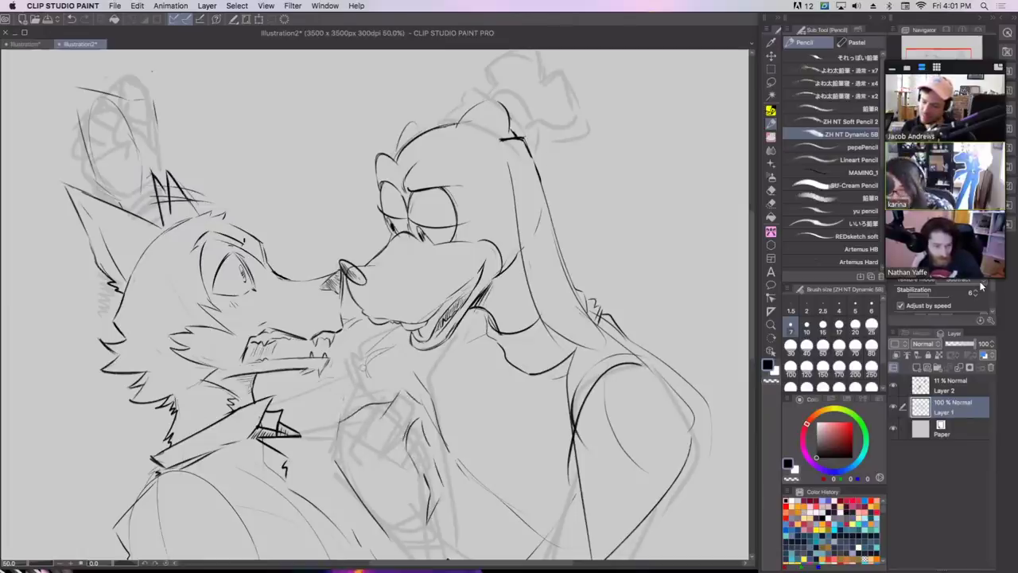
mouse_move(422, 406)
left_mouse_down()
mouse_move(446, 418)
mouse_move(429, 434)
mouse_move(428, 496)
mouse_move(415, 447)
mouse_move(438, 423)
mouse_move(396, 397)
mouse_move(433, 411)
mouse_move(427, 434)
mouse_move(444, 478)
mouse_move(434, 504)
left_mouse_up()
key("super+z")
key("super+z")
key("super+z")
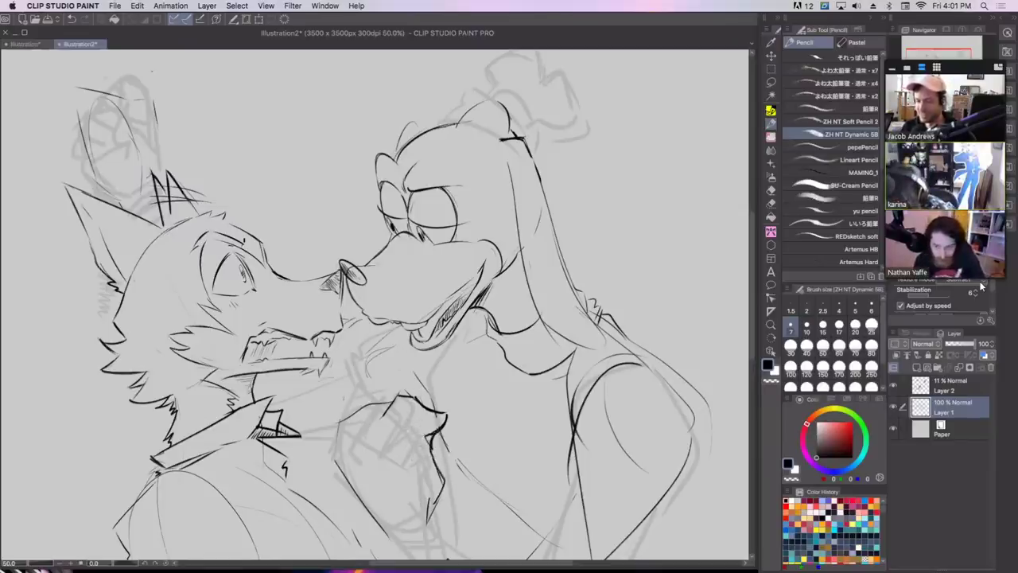
left_click_drag(428, 436, 445, 555)
key("super+z")
mouse_move(427, 436)
left_mouse_down()
mouse_move(440, 528)
mouse_move(466, 551)
mouse_move(439, 448)
mouse_move(467, 545)
left_mouse_up()
left_click(408, 431)
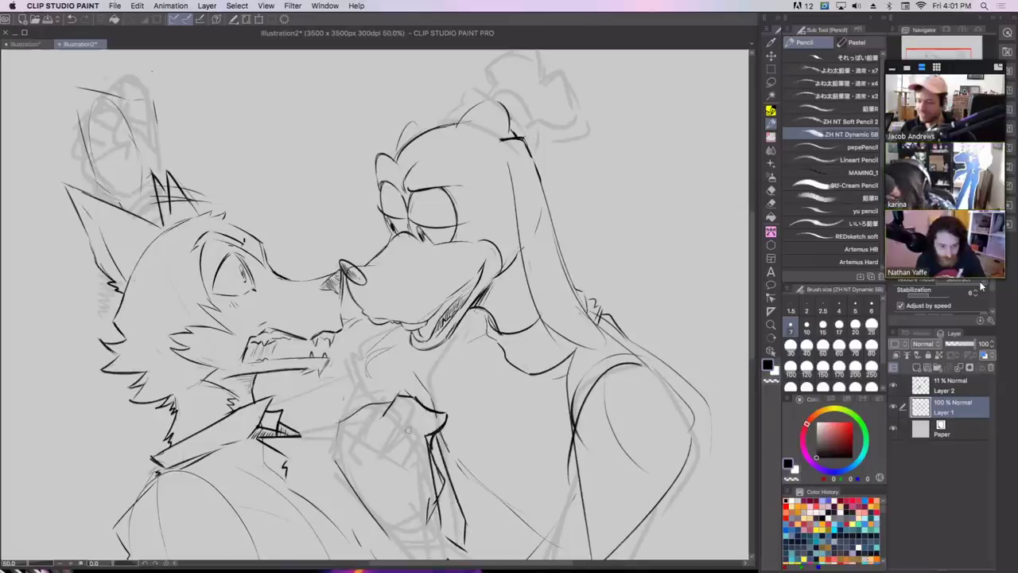
key("ctrl+z")
key("ctrl+z")
key("ctrl+z")
key("ctrl+z")
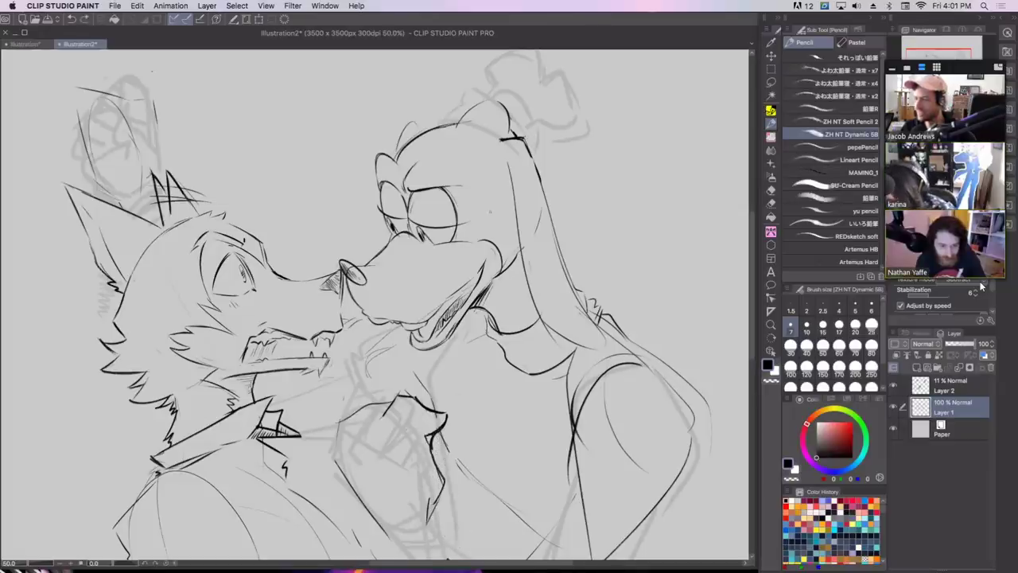
Draw the forearm edge running down from the jagged side of the fist to a pointed end.
key("ctrl+y")
mouse_move(441, 491)
left_mouse_down()
mouse_move(458, 540)
mouse_move(439, 558)
left_mouse_up()
key("ctrl+z")
left_click_drag(431, 512, 446, 559)
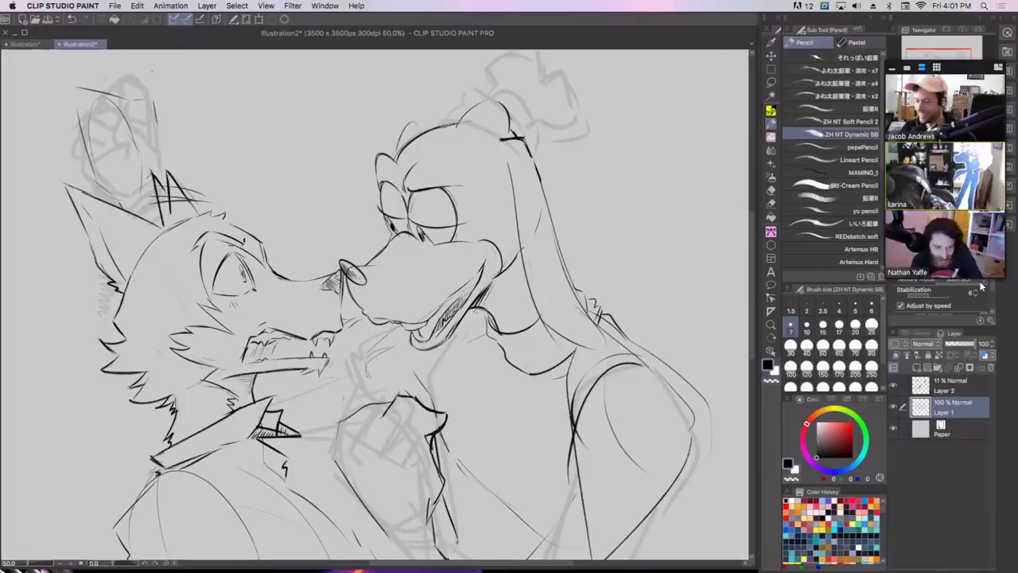
key("ctrl+y")
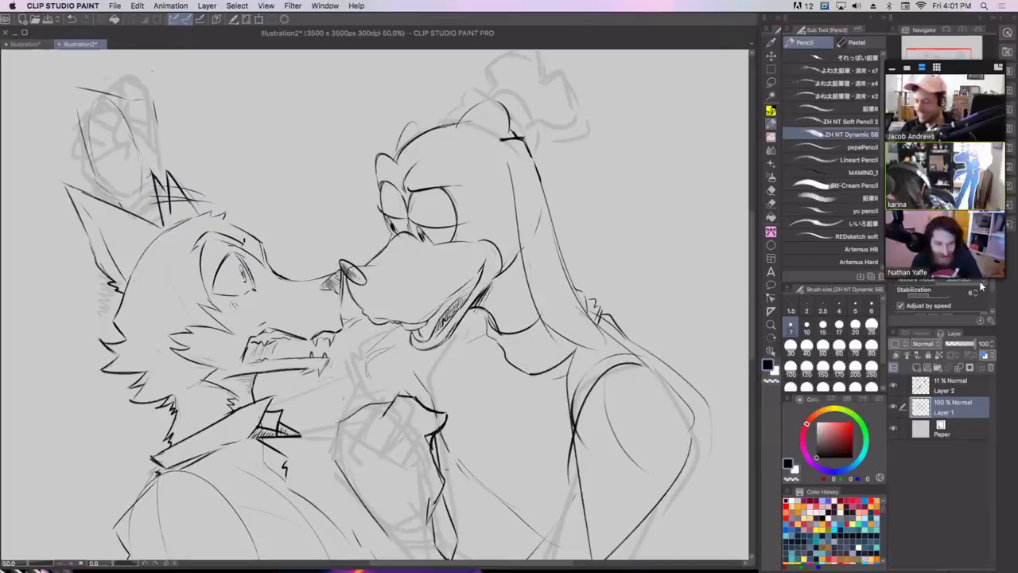
Extend the fist's chest-facing side with jagged fur tufts and clear the stray strokes inside it.
left_click_drag(436, 436, 442, 484)
key("super+z")
key("super+z")
key("super+z")
key("super+z")
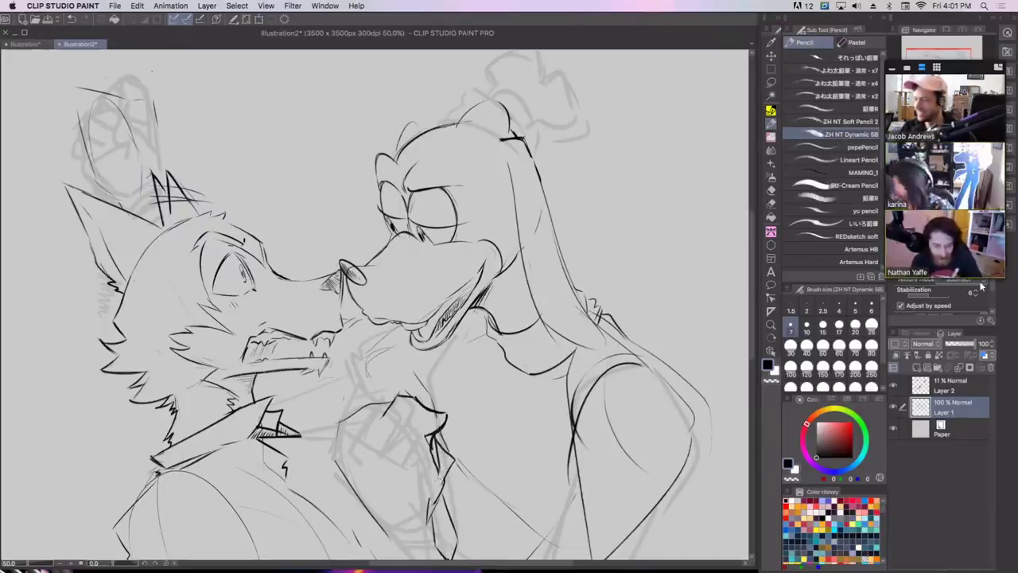
key("ctrl+z")
key("ctrl+z")
key("ctrl+z")
key("ctrl+z")
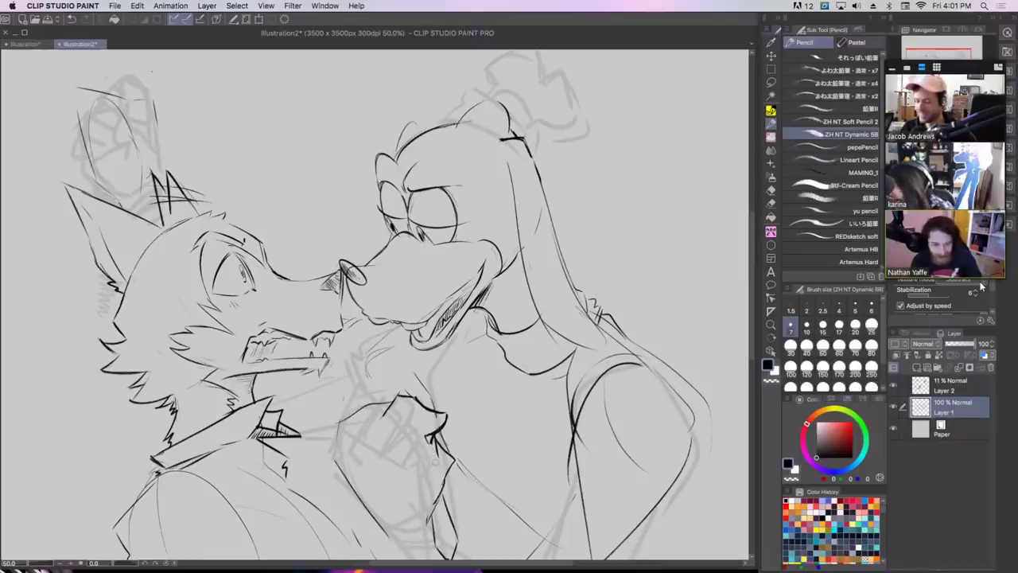
key("ctrl+y")
key("ctrl+y")
key("ctrl+y")
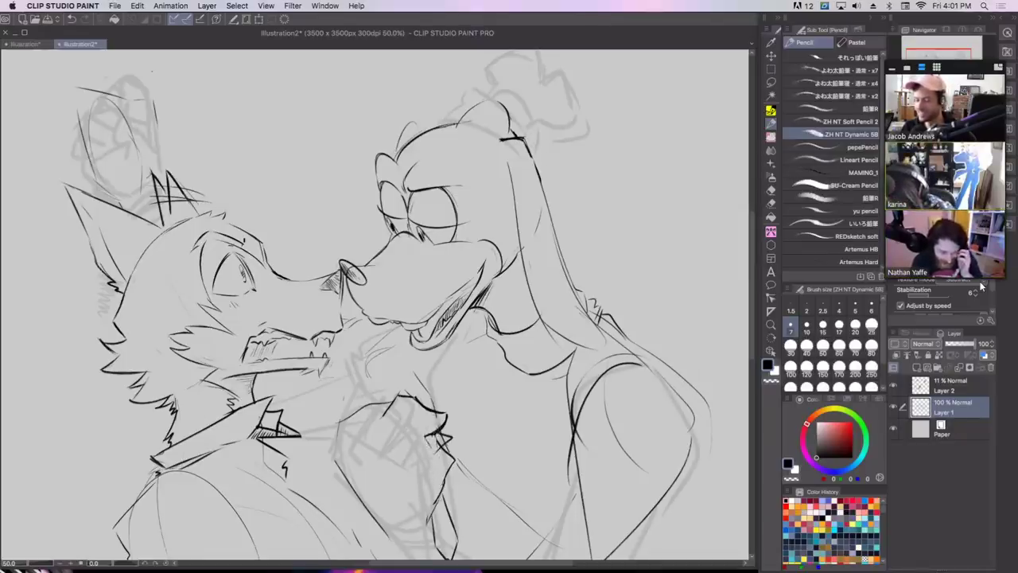
Add short finger lines and darken the contour along the fist's knuckles and outer edge.
mouse_move(428, 421)
left_mouse_down()
mouse_move(414, 436)
mouse_move(421, 431)
left_mouse_up()
key("super+z")
key("ctrl+y")
key("ctrl+y")
key("ctrl+y")
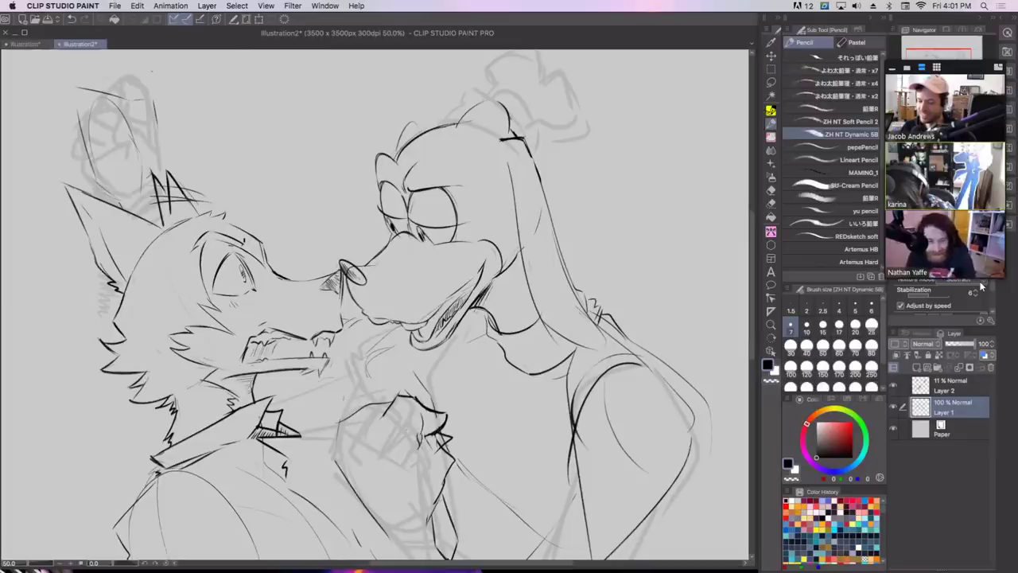
key("ctrl+y")
key("ctrl+y")
key("ctrl+y")
key("ctrl+y")
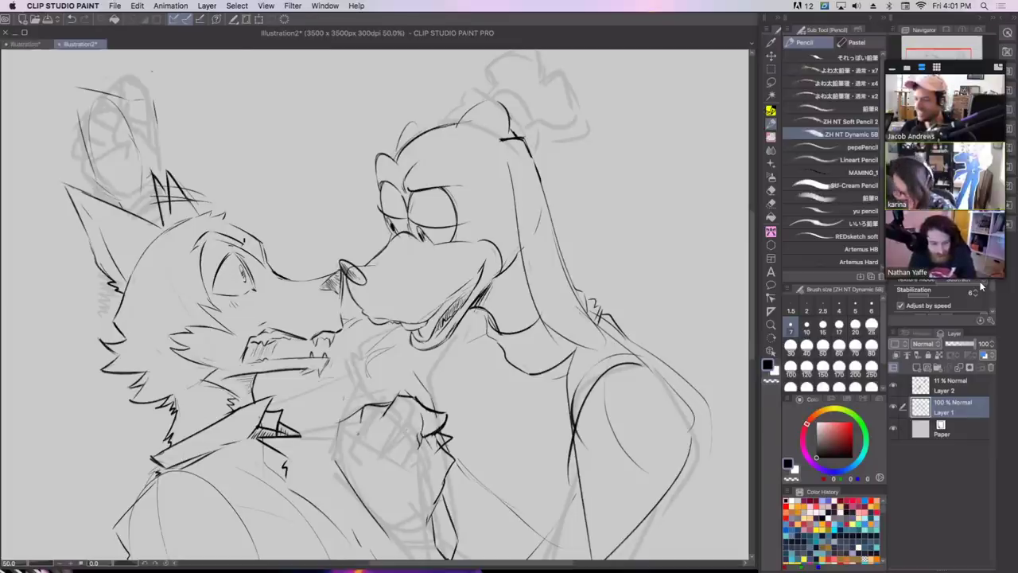
key("ctrl+y")
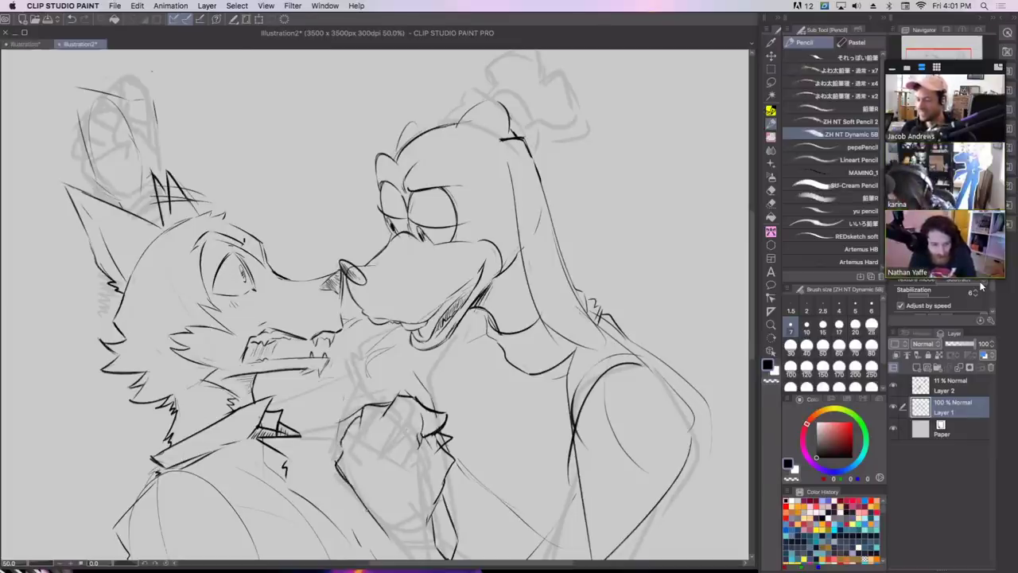
key("ctrl+y")
key("ctrl+y")
key("ctrl+y")
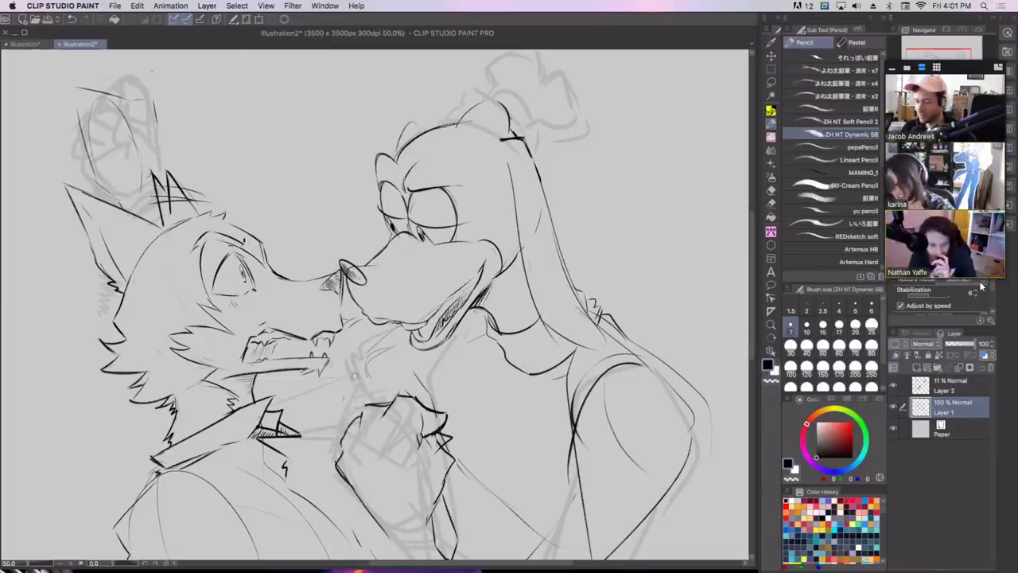
Lasso the fist, move it onto its own layer above Layer 1 and lower that layer's opacity to 18%.
key("h")
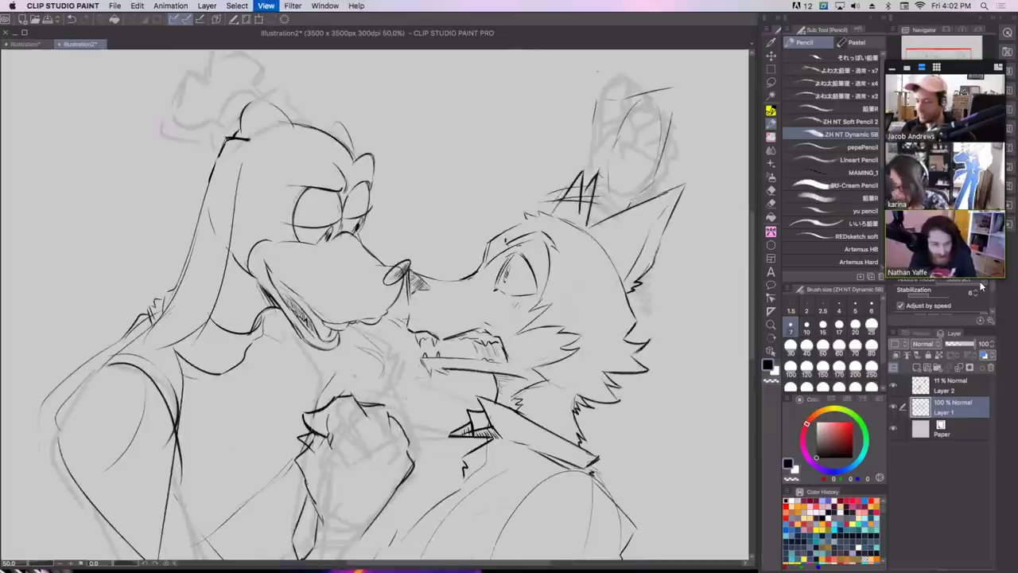
key("h")
left_click(774, 83)
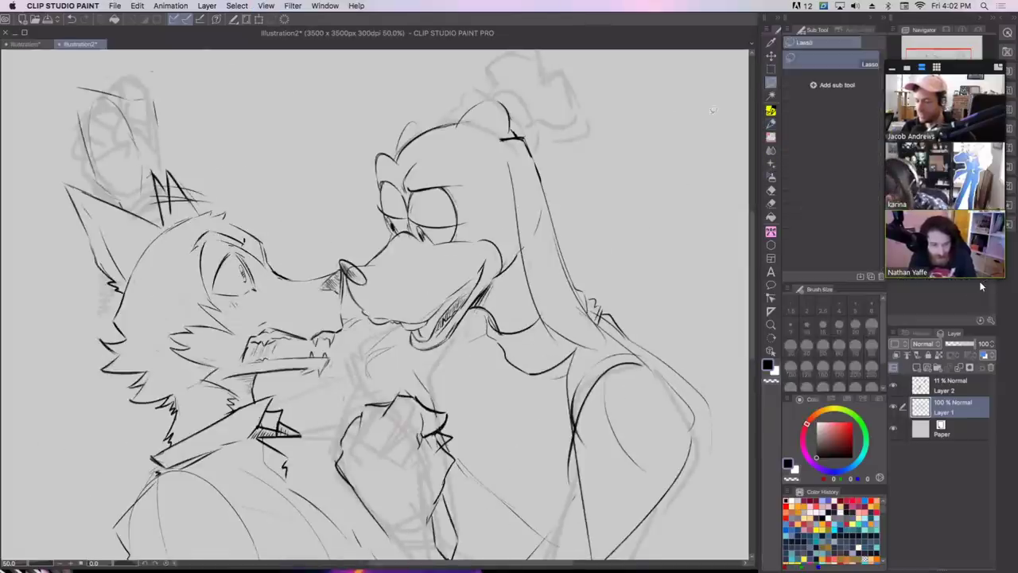
mouse_move(459, 512)
left_mouse_down()
mouse_move(416, 554)
mouse_move(334, 461)
mouse_move(445, 359)
mouse_move(470, 517)
left_mouse_up()
left_click(413, 550)
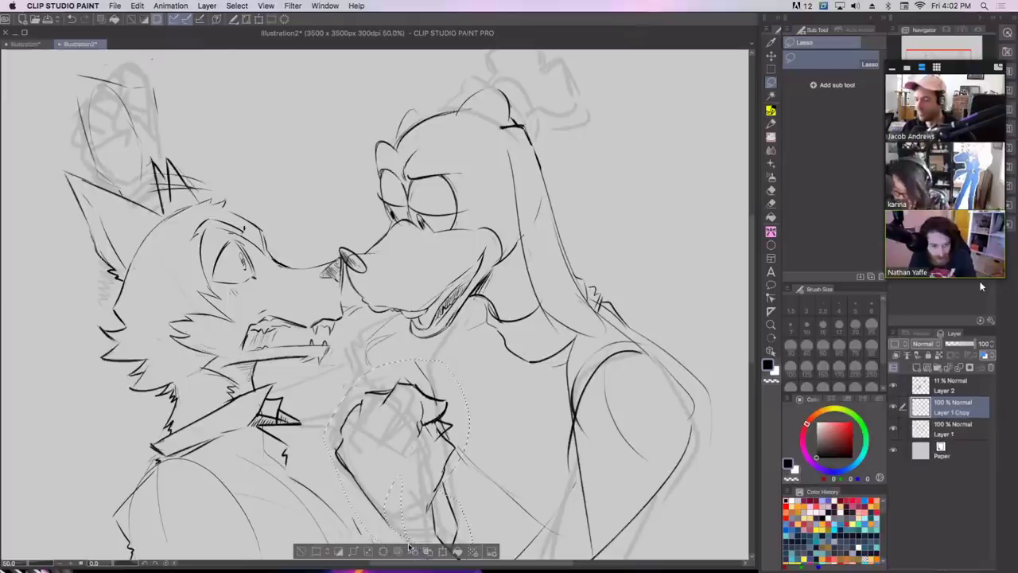
left_click(951, 344)
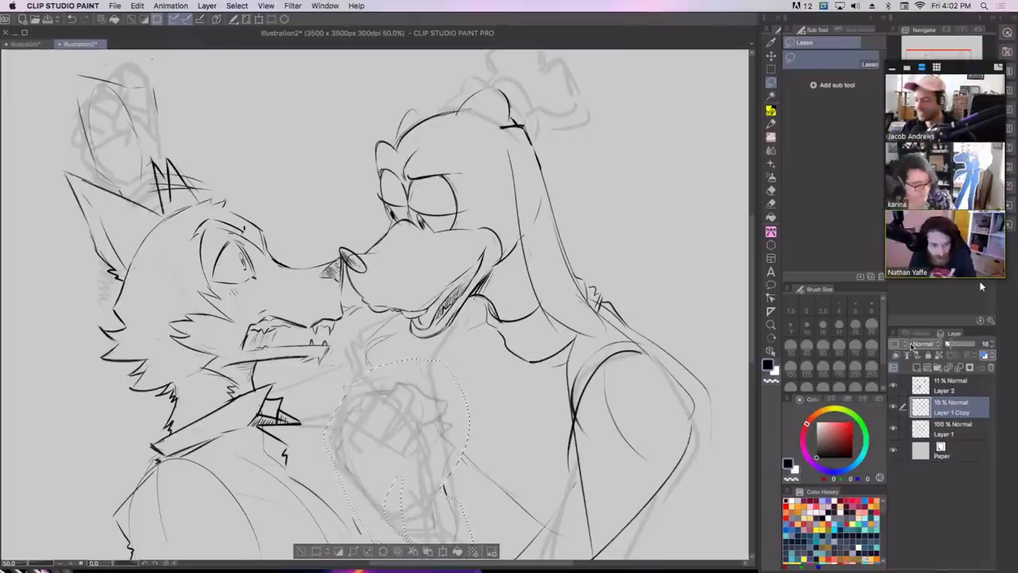
key("ctrl+d")
Make Layer 1 active for drawing with the pencil and mark it with a yellow palette color.
left_click(770, 125)
left_click(771, 125)
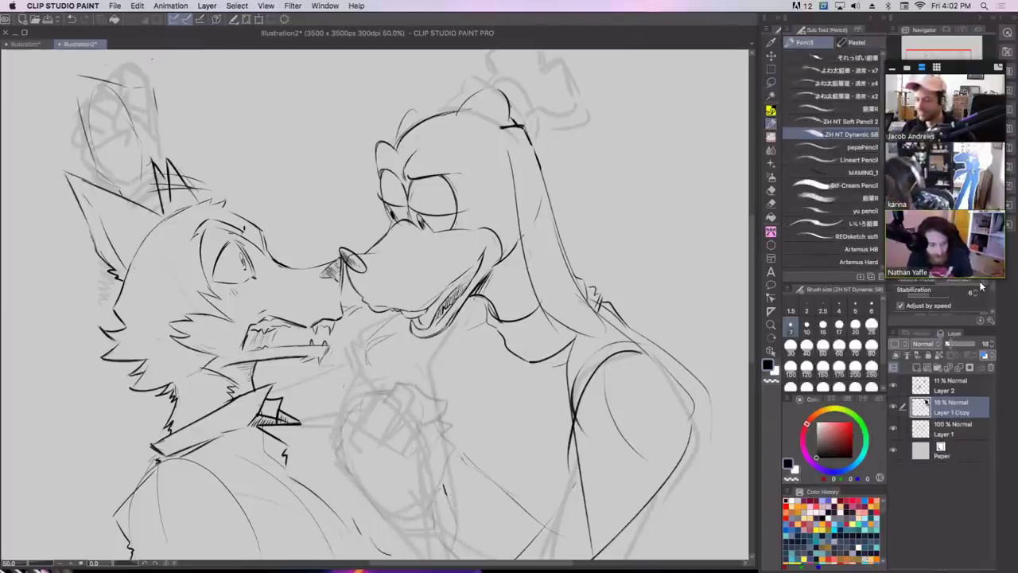
left_click(945, 430)
left_click(894, 427)
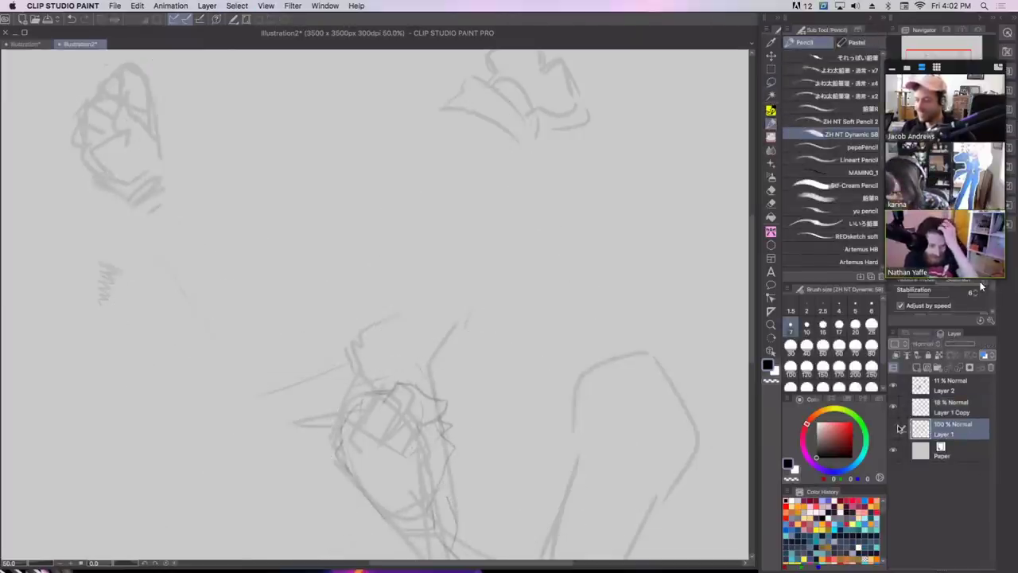
left_click(894, 429)
left_click(898, 344)
left_click(908, 391)
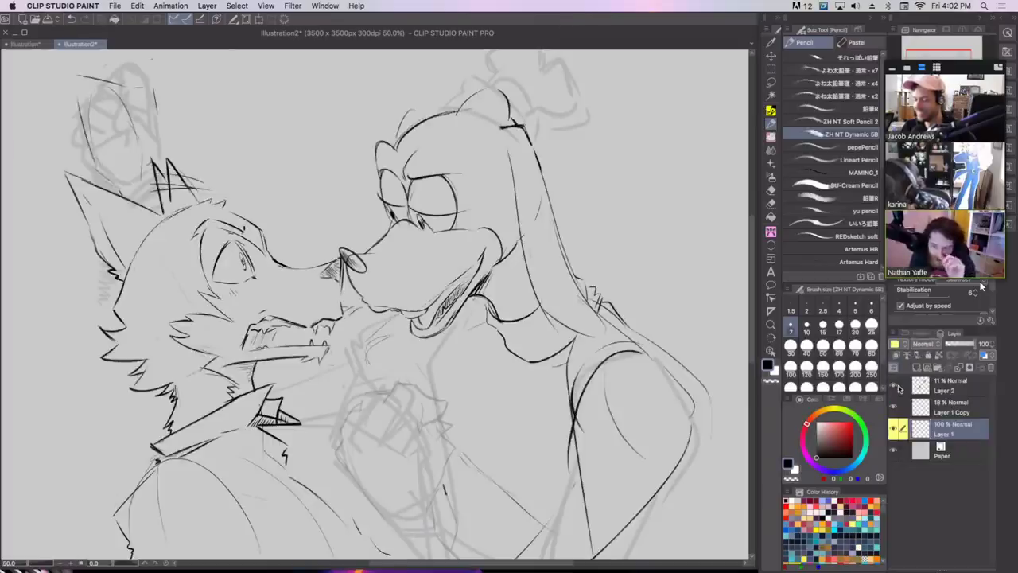
Redraw the clenched fist's knuckles, curled fingers and lower forearm edge over the faded guide.
mouse_move(397, 385)
left_mouse_down()
mouse_move(421, 391)
mouse_move(447, 419)
mouse_move(439, 399)
mouse_move(400, 420)
mouse_move(423, 416)
mouse_move(376, 396)
mouse_move(357, 424)
mouse_move(363, 452)
mouse_move(375, 449)
mouse_move(350, 468)
mouse_move(396, 525)
left_mouse_up()
left_click_drag(358, 478, 398, 526)
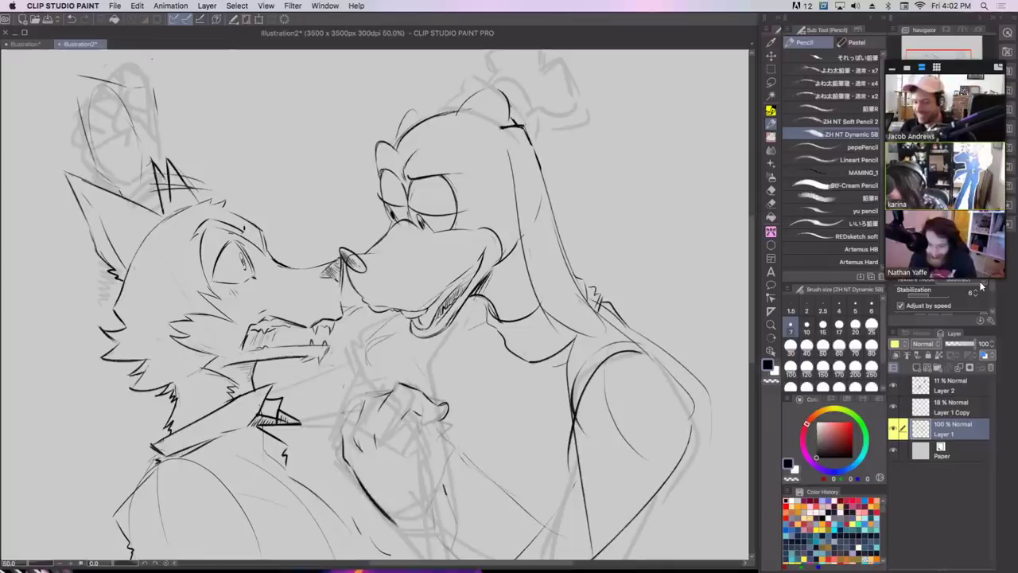
mouse_move(349, 407)
left_mouse_down()
mouse_move(342, 452)
mouse_move(341, 426)
mouse_move(363, 400)
mouse_move(337, 429)
mouse_move(340, 448)
mouse_move(367, 390)
mouse_move(419, 389)
mouse_move(440, 415)
mouse_move(445, 406)
mouse_move(408, 387)
mouse_move(439, 423)
left_mouse_up()
key("super+z")
key("super+z")
key("super+z")
Draw the fist's wrist-side edge, the folded little finger and the knuckle bumps along its upper edge over the faded guide.
left_click_drag(426, 509, 444, 478)
mouse_move(440, 430)
left_mouse_down()
mouse_move(453, 461)
mouse_move(428, 386)
mouse_move(383, 405)
mouse_move(411, 385)
mouse_move(427, 474)
left_mouse_up()
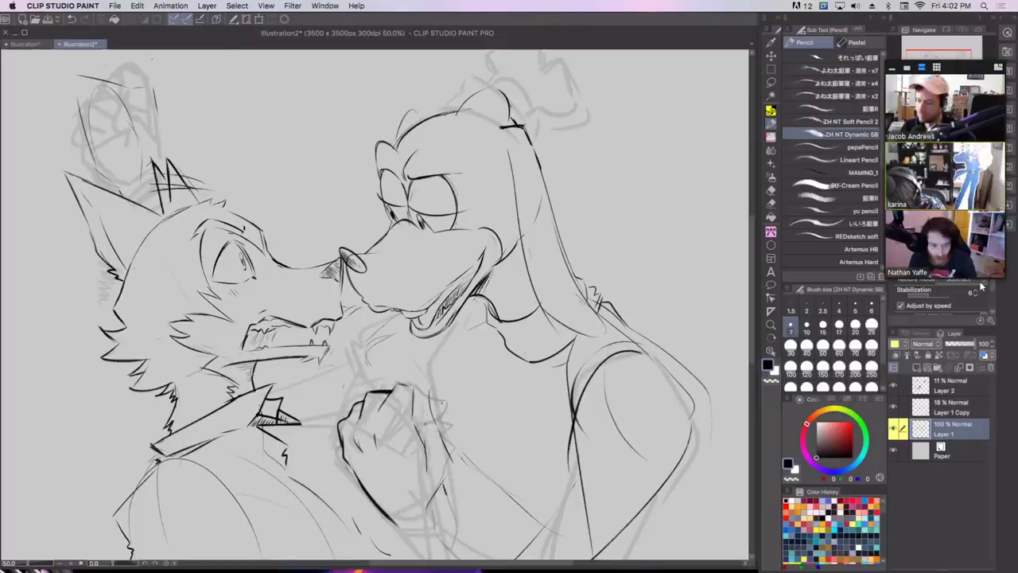
left_click_drag(415, 418, 431, 402)
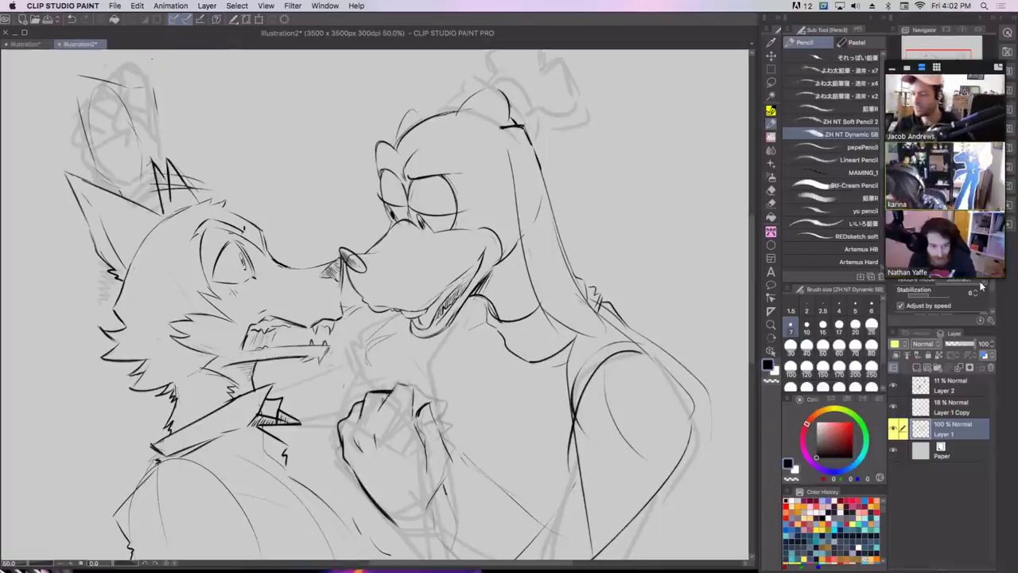
mouse_move(378, 410)
left_mouse_down()
mouse_move(393, 378)
mouse_move(438, 402)
left_mouse_up()
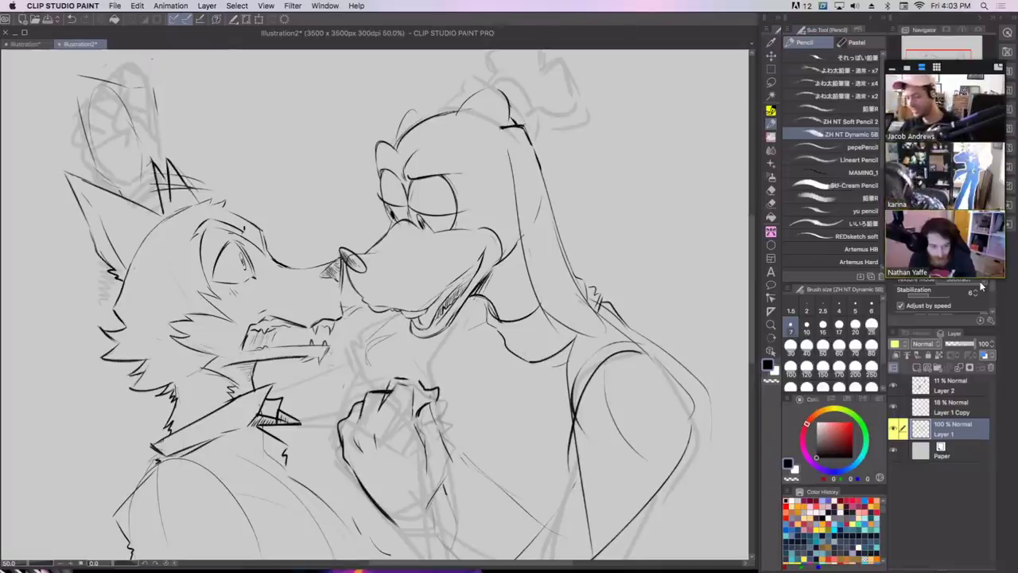
mouse_move(389, 389)
left_mouse_down()
mouse_move(381, 413)
mouse_move(414, 414)
left_mouse_up()
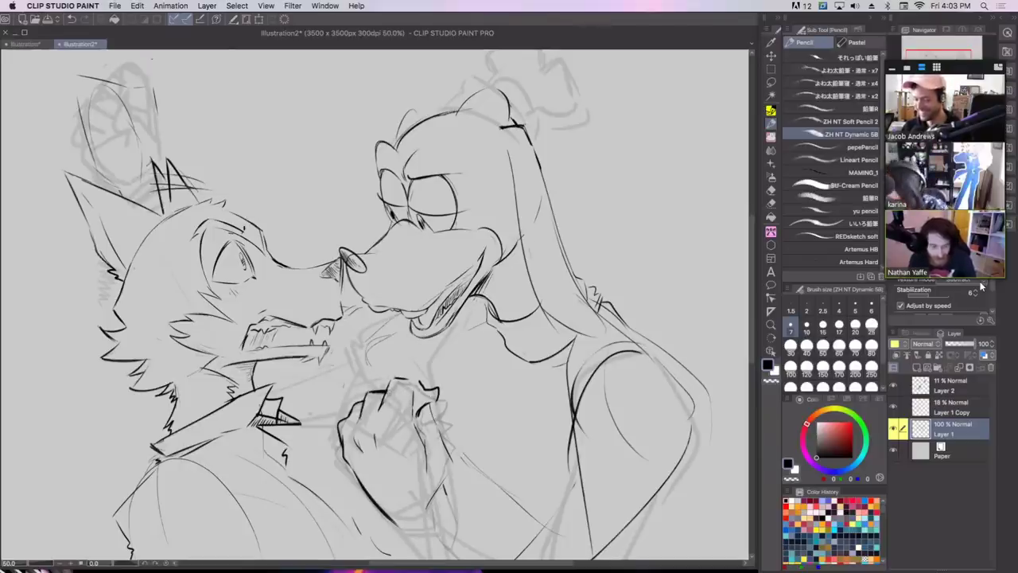
Extend the hatched tie from the knot at the wolf's collar to the fist and outline it across the curled fingers.
mouse_move(296, 426)
left_mouse_down()
mouse_move(340, 436)
mouse_move(350, 423)
mouse_move(309, 425)
mouse_move(317, 429)
left_mouse_up()
left_click_drag(313, 422, 331, 432)
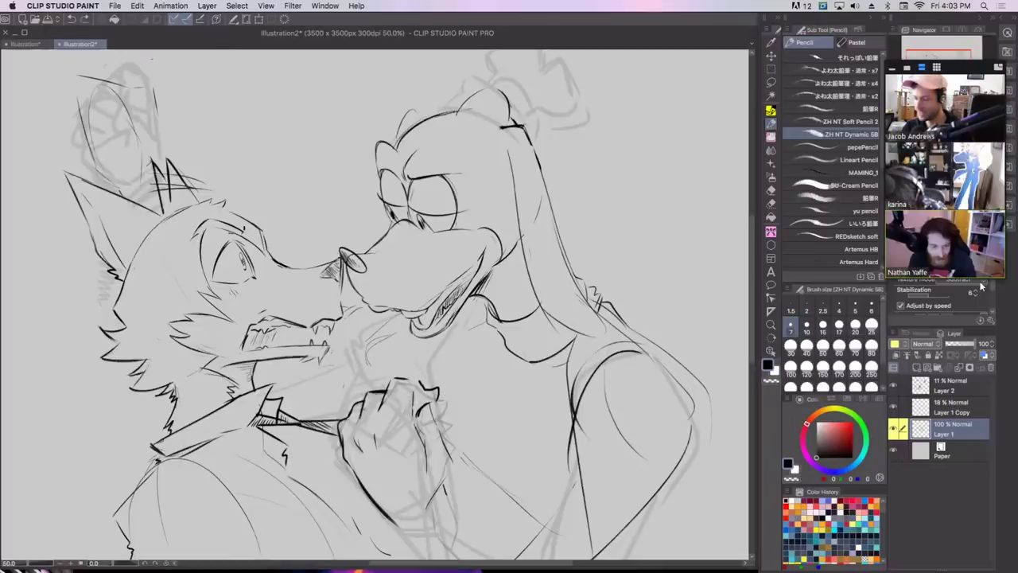
left_click_drag(349, 410, 414, 404)
key("super+z")
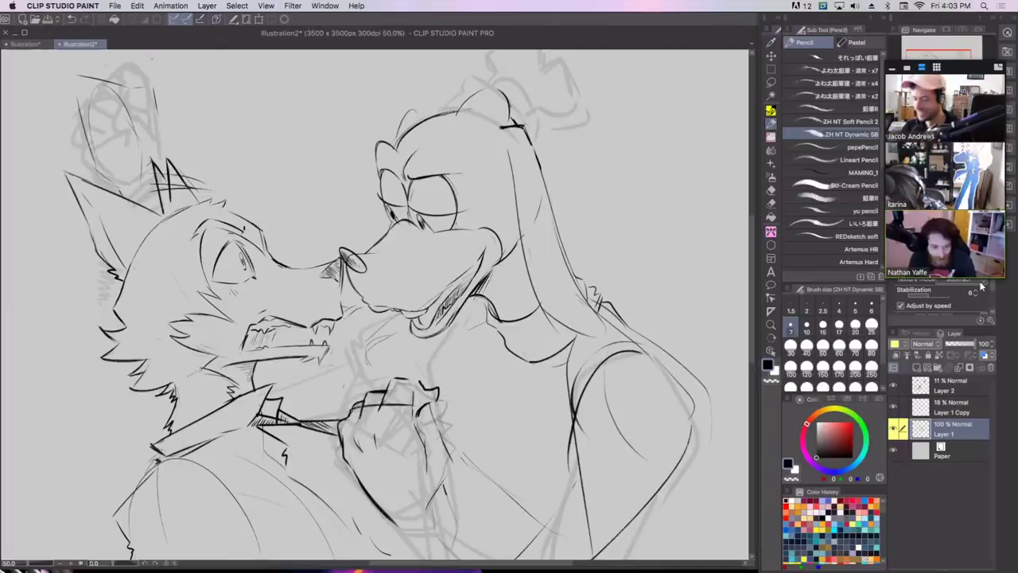
left_click_drag(349, 417, 420, 404)
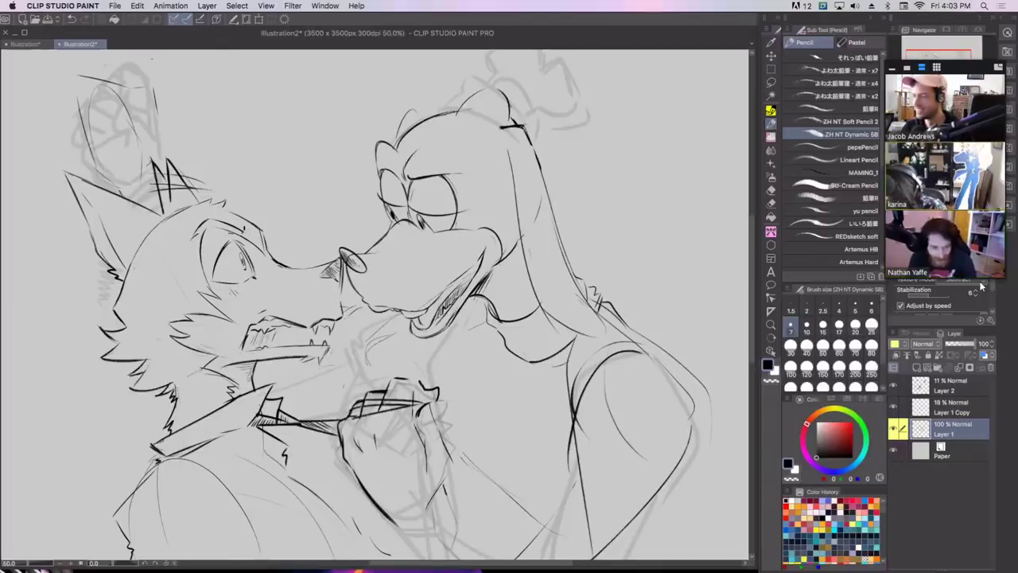
Outline the tie's loose end hanging diagonally behind the fist to a sharp point beside the forearm.
left_click_drag(437, 426, 433, 502)
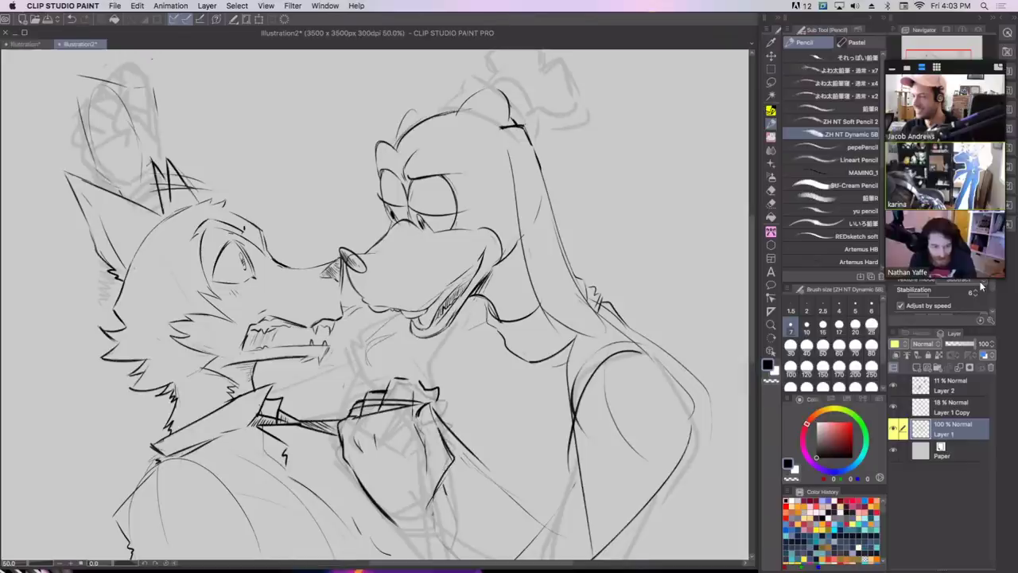
left_click_drag(449, 467, 479, 523)
left_click_drag(473, 452, 479, 484)
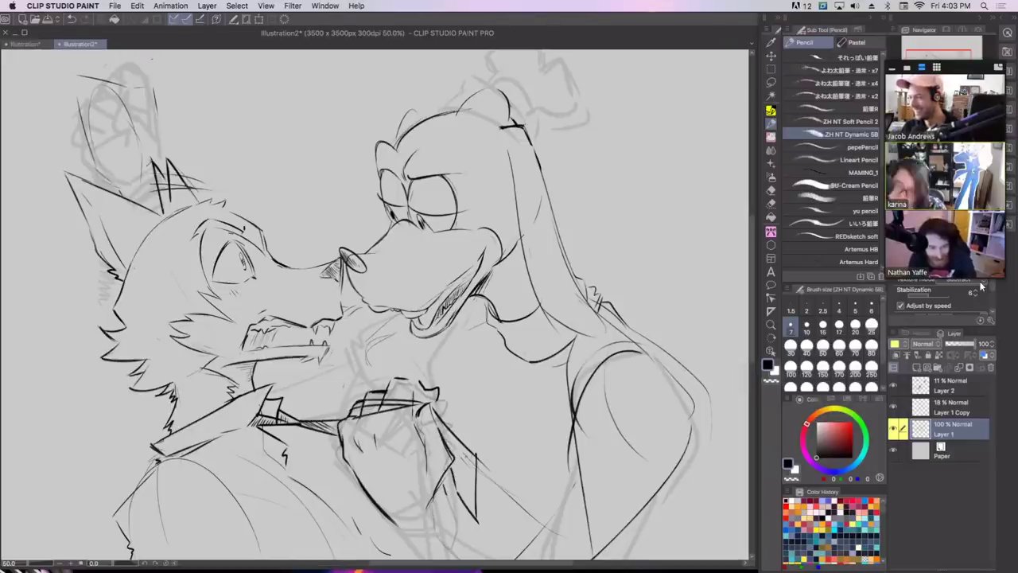
Shade the tie with hatching where it crosses the fingers and along its hanging end.
left_click_drag(376, 404, 360, 411)
left_click_drag(386, 399, 377, 410)
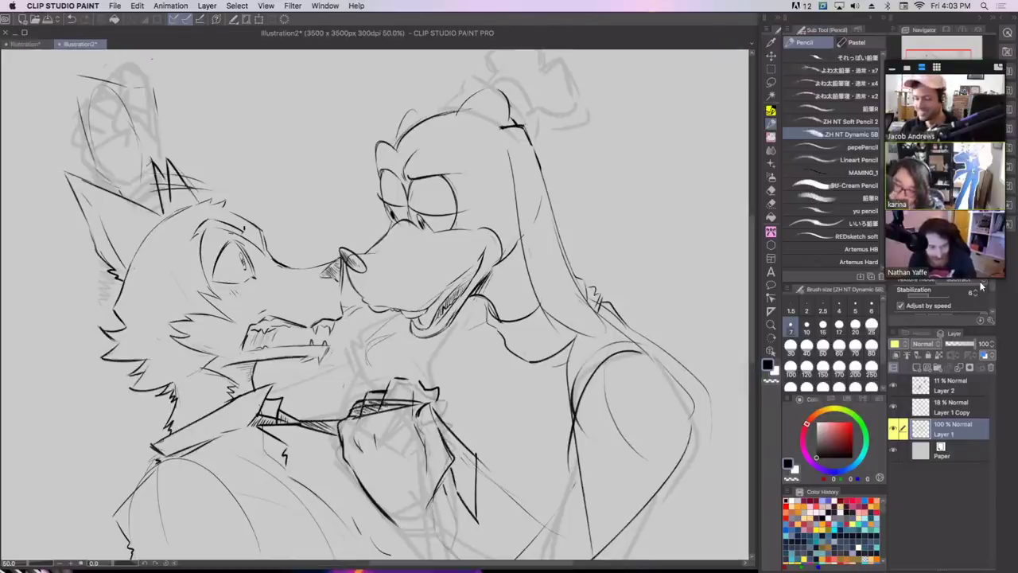
mouse_move(471, 477)
left_mouse_down()
mouse_move(478, 513)
mouse_move(476, 505)
left_mouse_up()
mouse_move(459, 458)
left_mouse_down()
mouse_move(470, 493)
mouse_move(464, 479)
left_mouse_up()
left_click_drag(443, 431, 457, 462)
left_click_drag(440, 427, 448, 438)
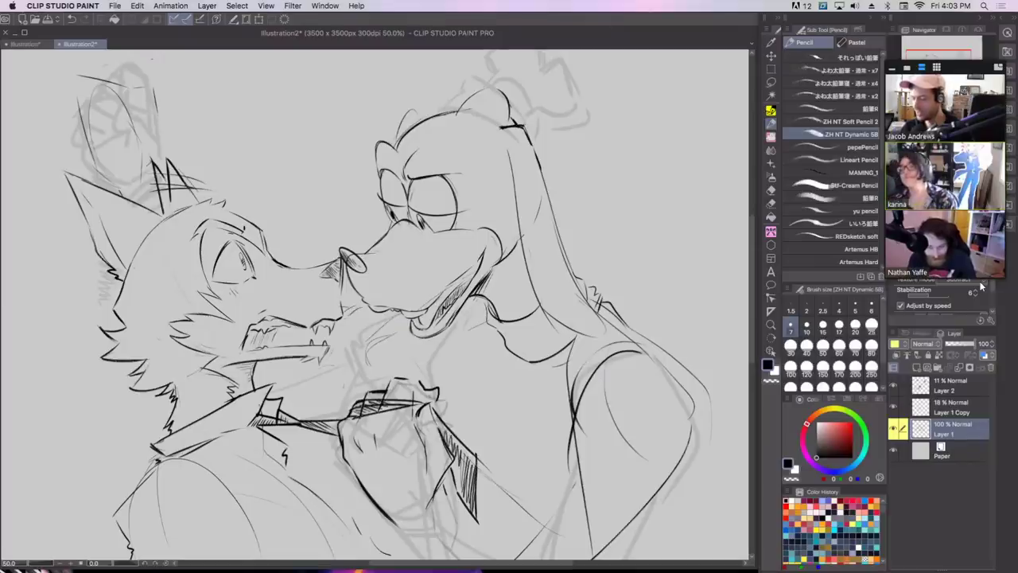
Sketch the knuckles and finger outlines along the upper edge of the fist between the two characters.
left_click_drag(383, 397, 405, 378)
key("super+z")
mouse_move(404, 378)
left_mouse_down()
mouse_move(413, 396)
mouse_move(398, 377)
mouse_move(419, 377)
mouse_move(396, 376)
mouse_move(409, 393)
mouse_move(418, 383)
mouse_move(401, 383)
mouse_move(434, 396)
mouse_move(437, 431)
mouse_move(425, 437)
mouse_move(431, 407)
left_mouse_up()
key("ctrl+z")
key("ctrl+z")
key("super+z")
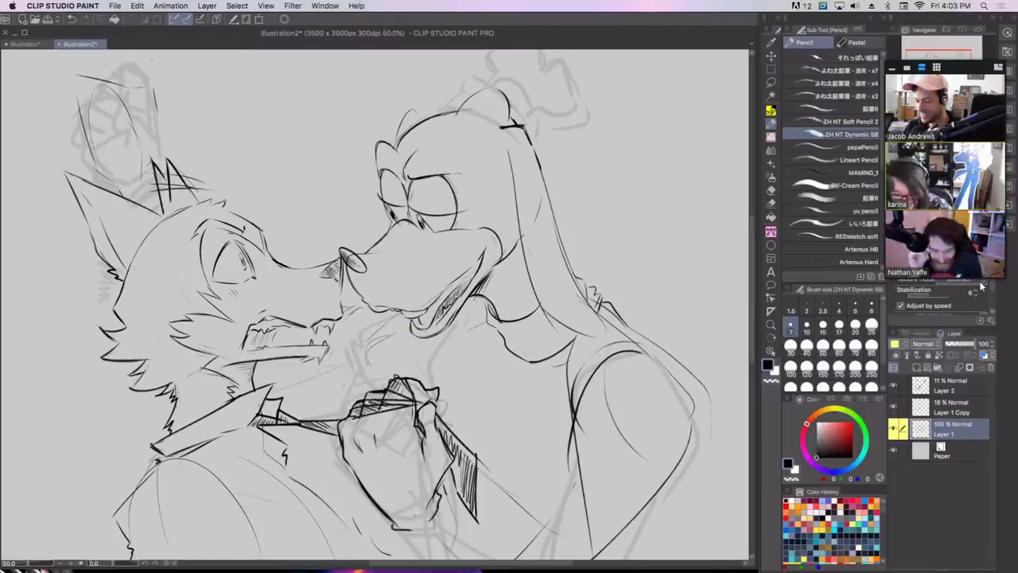
Draw a rolled glove cuff around the wrist below the fist between the characters.
mouse_move(394, 527)
left_mouse_down()
mouse_move(405, 547)
mouse_move(442, 544)
left_mouse_up()
mouse_move(443, 497)
left_mouse_down()
mouse_move(452, 511)
mouse_move(429, 545)
mouse_move(417, 543)
left_mouse_up()
left_click_drag(444, 514, 427, 538)
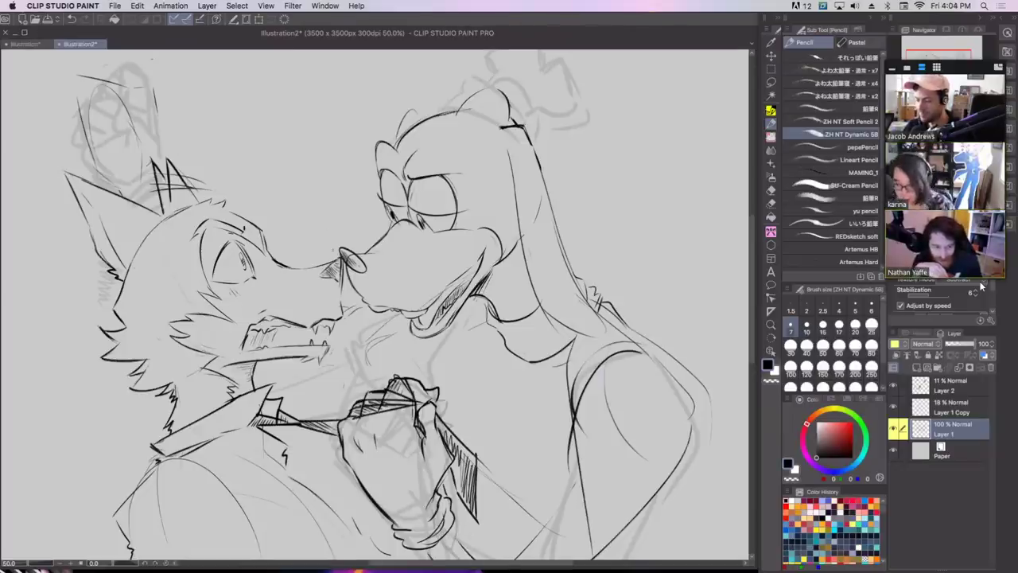
Outline the raised hand above the wolf's ear, adding its finger lines, palm edge and wrist marks.
mouse_move(159, 162)
left_mouse_down()
mouse_move(169, 131)
mouse_move(145, 100)
mouse_move(125, 151)
left_mouse_up()
mouse_move(137, 77)
left_mouse_down()
mouse_move(155, 106)
mouse_move(119, 106)
mouse_move(92, 153)
mouse_move(109, 143)
left_mouse_up()
left_click_drag(94, 104, 115, 125)
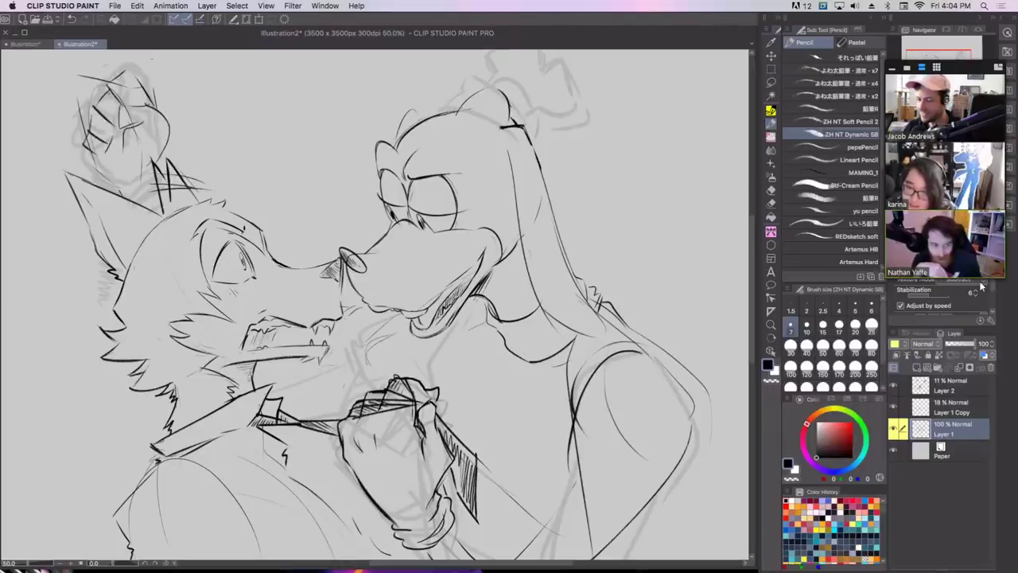
mouse_move(104, 82)
left_mouse_down()
mouse_move(85, 74)
mouse_move(83, 127)
mouse_move(112, 178)
mouse_move(143, 202)
left_mouse_up()
left_click_drag(150, 182, 143, 202)
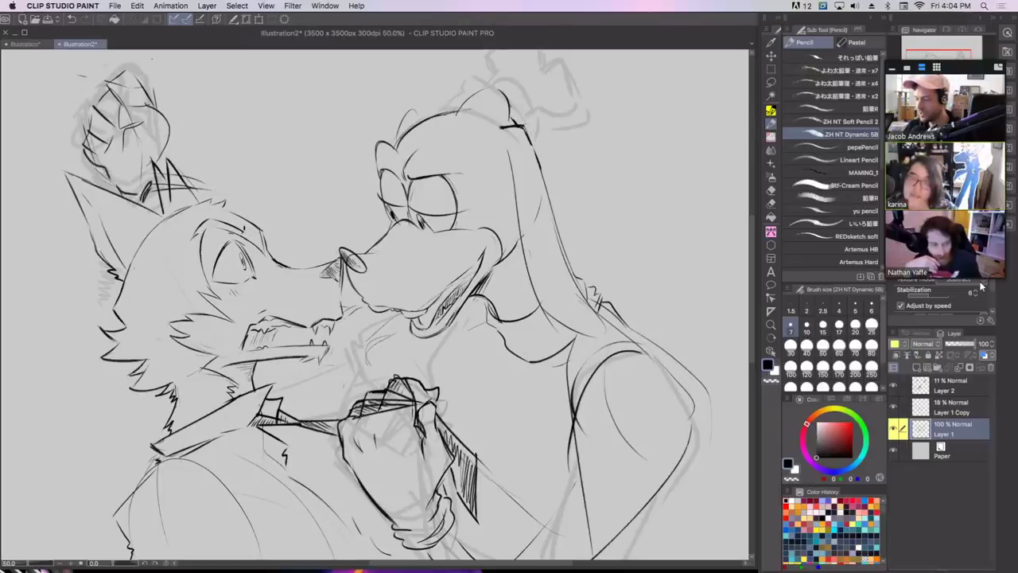
mouse_move(121, 104)
left_mouse_down()
mouse_move(135, 122)
mouse_move(158, 101)
left_mouse_up()
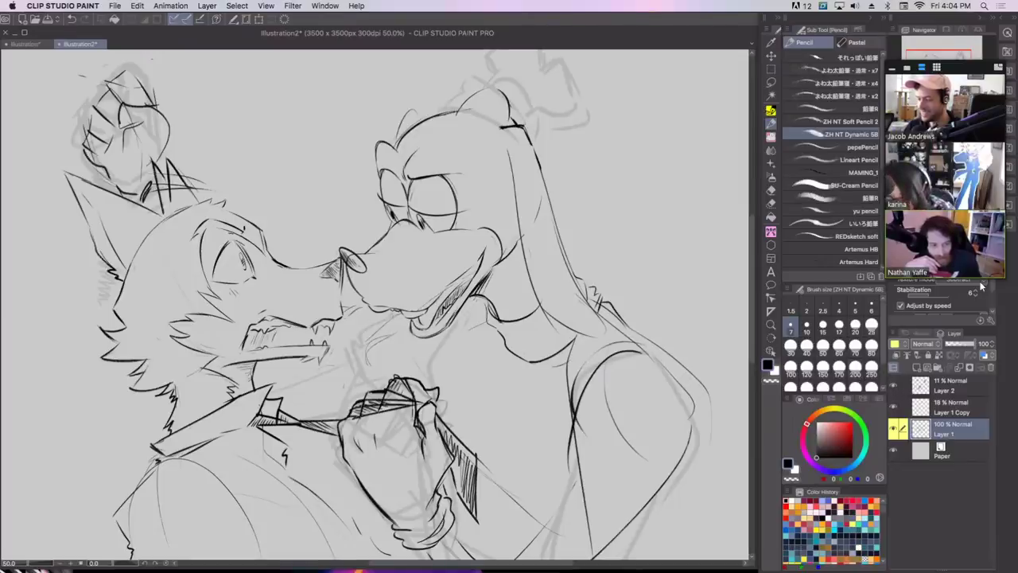
Draw the curved far-shoulder contour beneath the long-eared dog's jaw, undoing and redrawing the first strokes.
left_click_drag(394, 315, 351, 373)
left_click_drag(357, 332, 385, 361)
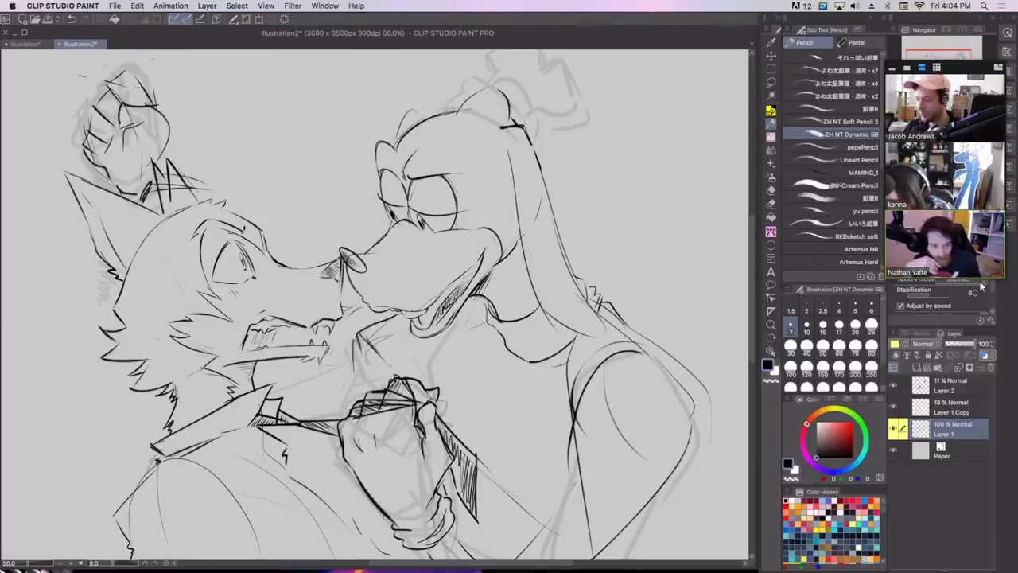
key("super+z")
key("super+z")
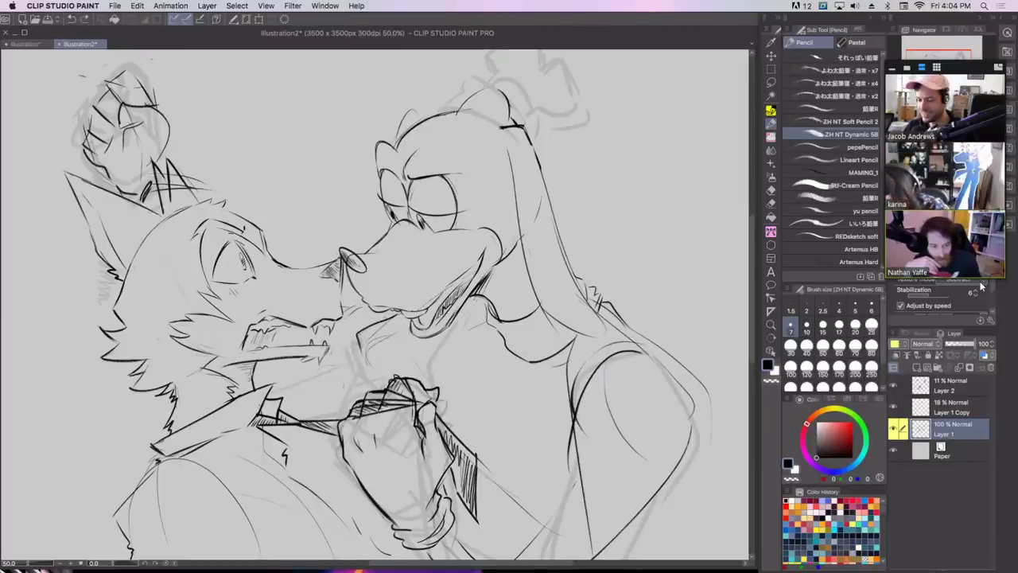
key("super+z")
mouse_move(399, 314)
left_mouse_down()
mouse_move(374, 334)
mouse_move(362, 369)
left_mouse_up()
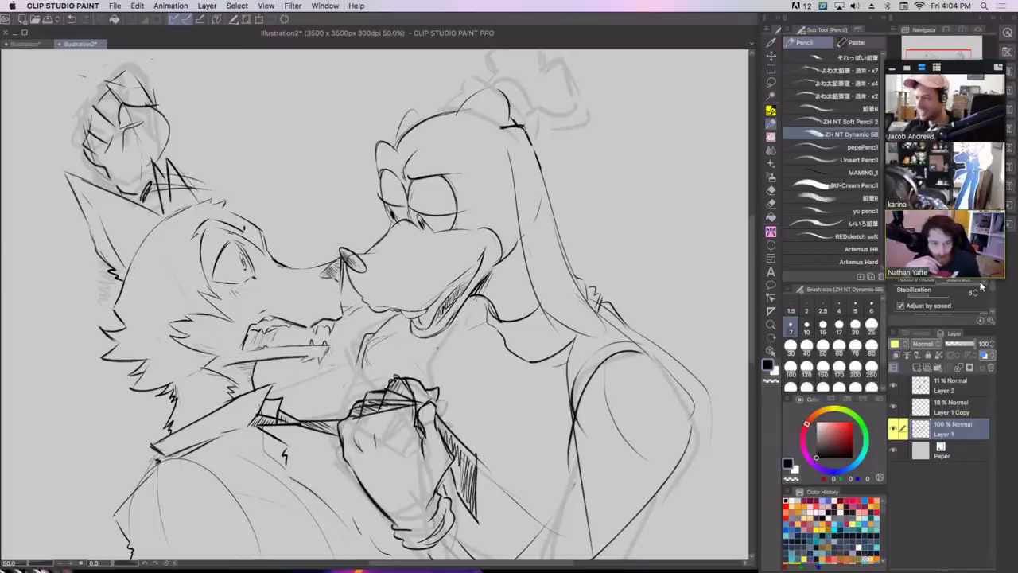
Draw the dog's chest line down from the neck and add short contour lines beside the shoulder and the wolf's collar.
left_click_drag(435, 337, 447, 405)
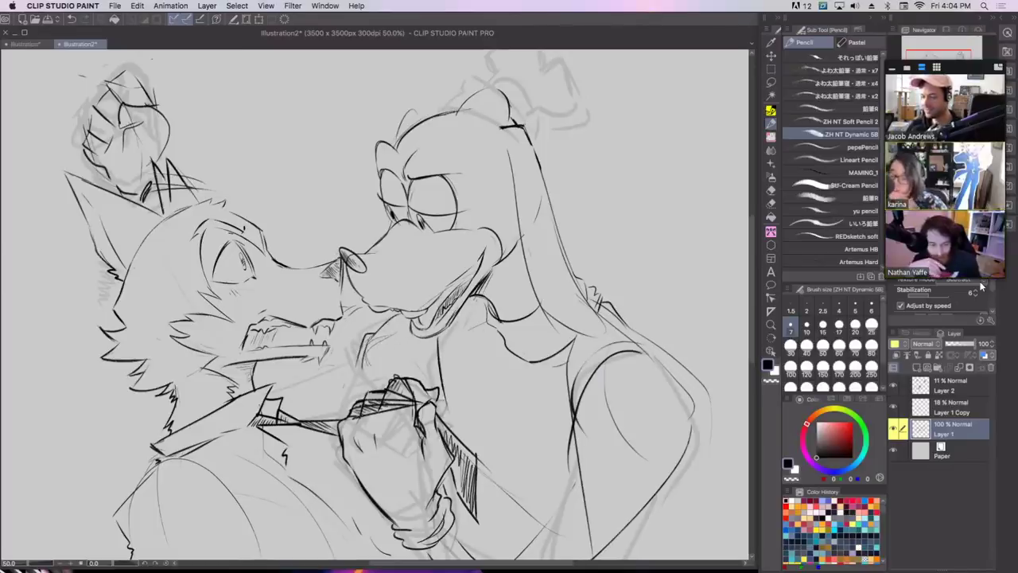
key("super+z")
mouse_move(481, 296)
left_mouse_down()
mouse_move(457, 378)
mouse_move(459, 422)
left_mouse_up()
mouse_move(464, 314)
left_mouse_down()
mouse_move(502, 348)
mouse_move(497, 369)
left_mouse_up()
key("super+z")
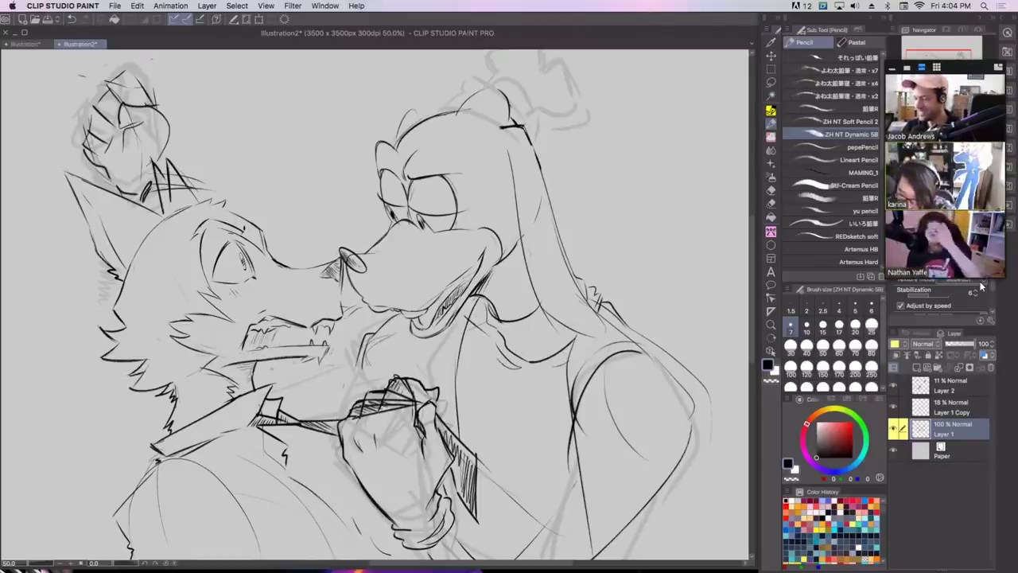
left_click_drag(340, 343, 363, 339)
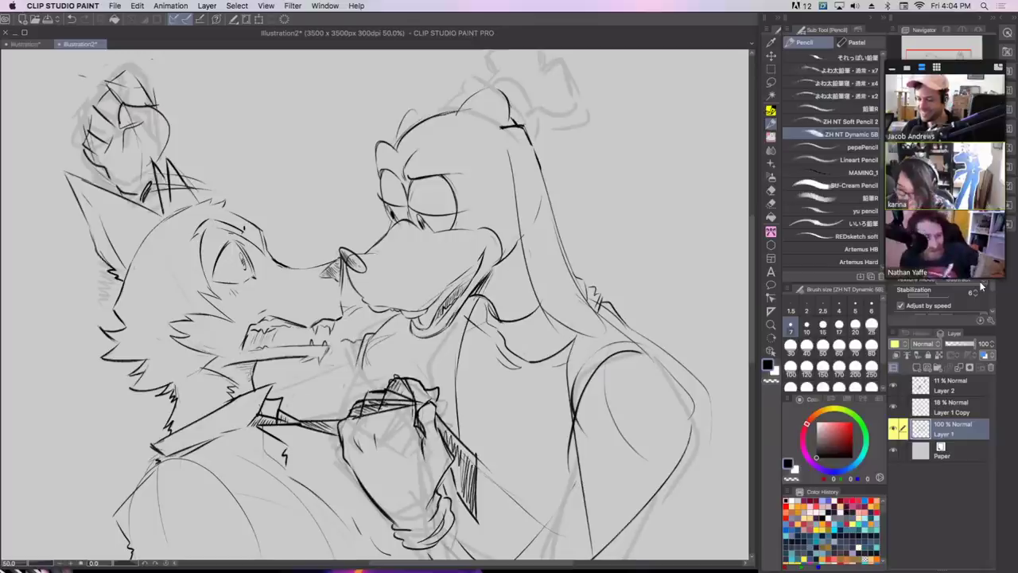
left_click_drag(293, 405, 340, 406)
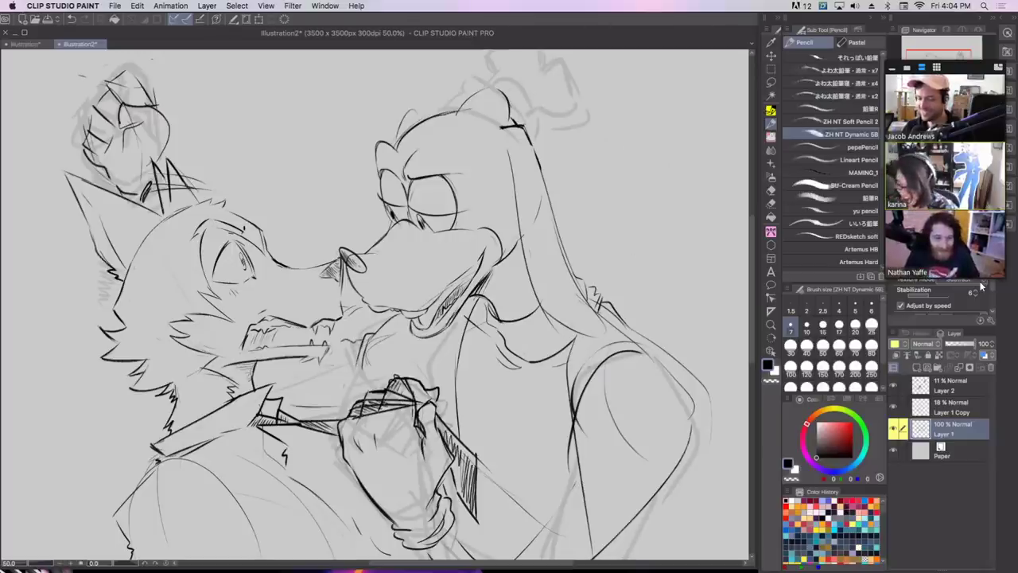
Rework the dog's near arm with a new armhole edge, torso side line, upper-arm outline and elbow lines.
mouse_move(614, 365)
left_mouse_down()
mouse_move(587, 391)
mouse_move(525, 558)
left_mouse_up()
left_click(652, 321)
mouse_move(573, 418)
left_mouse_down()
mouse_move(567, 458)
mouse_move(593, 552)
left_mouse_up()
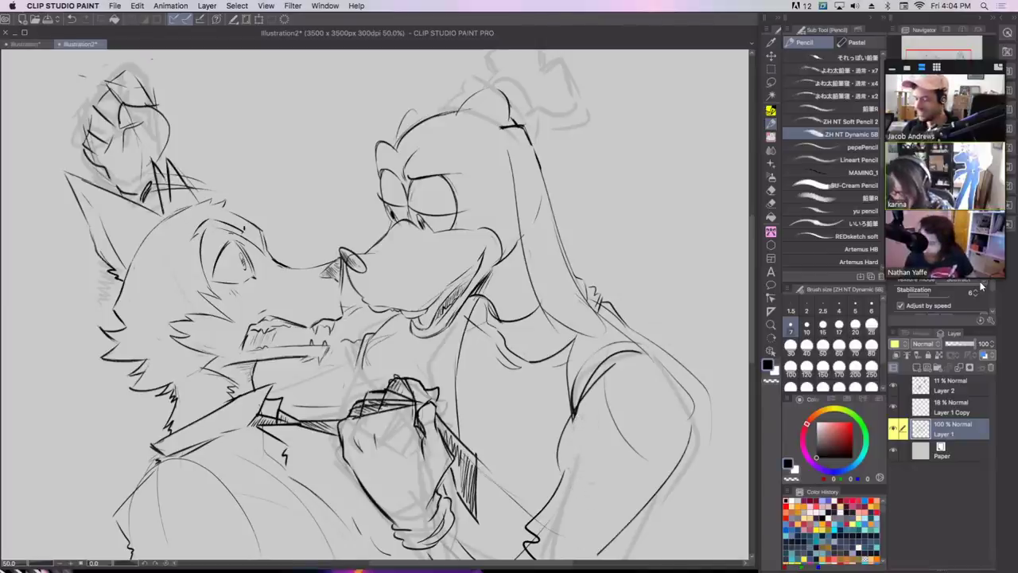
left_click_drag(689, 380, 649, 558)
left_click_drag(562, 551, 639, 510)
left_click_drag(582, 499, 562, 547)
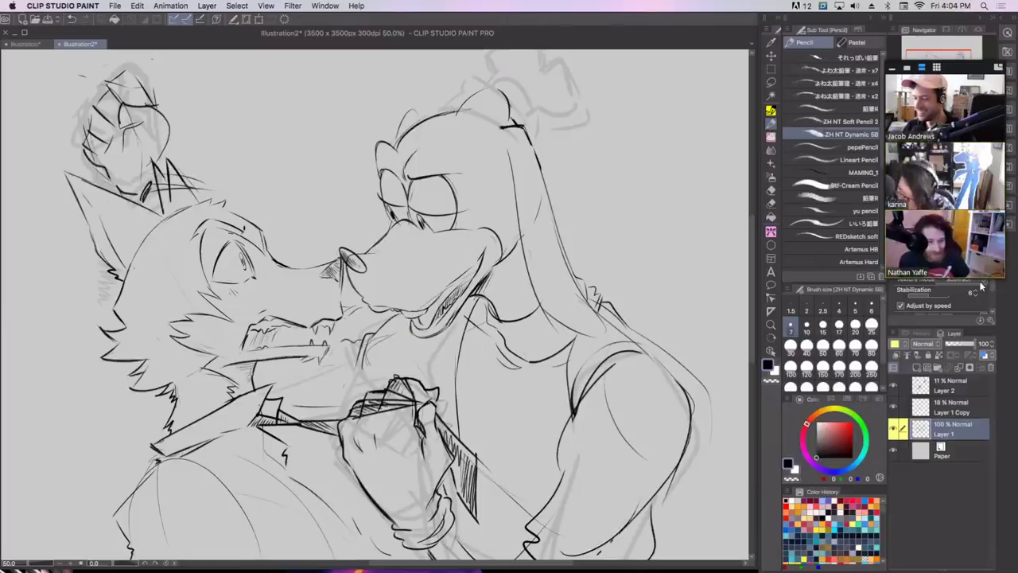
left_click_drag(434, 540, 439, 559)
mouse_move(436, 540)
left_mouse_down()
mouse_move(436, 558)
mouse_move(460, 555)
left_mouse_up()
key("super+z")
key("super+z")
left_click(855, 326)
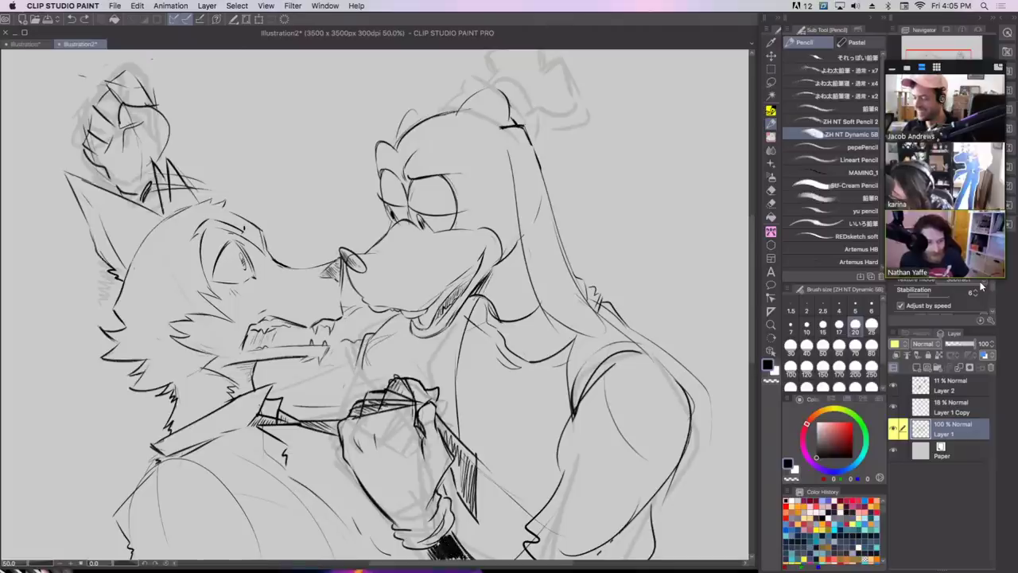
Shade the forearm below the glove cuff with the よわ太鉛筆・通常・x7 pencil at size 20.
left_click(843, 70)
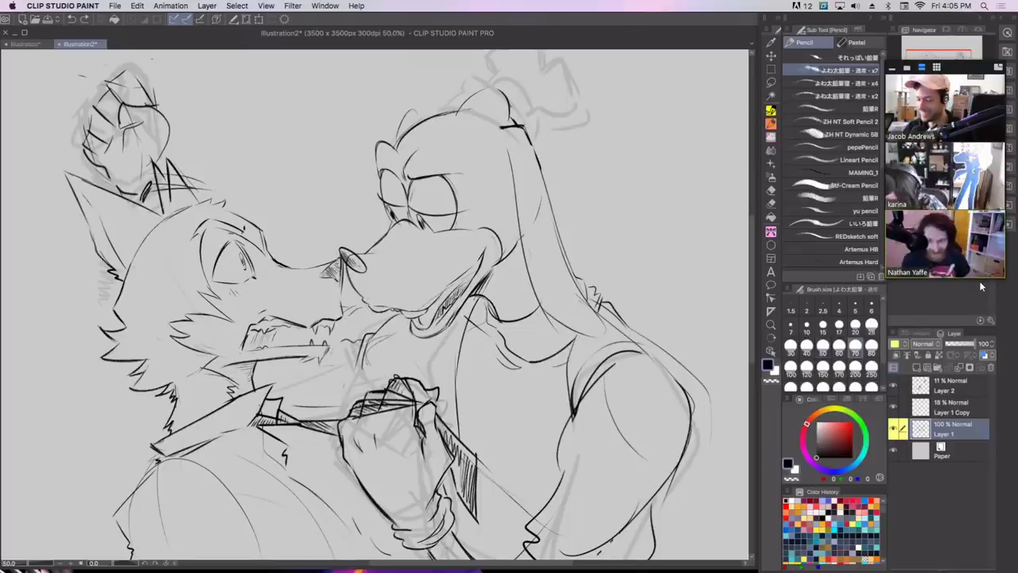
left_click(852, 325)
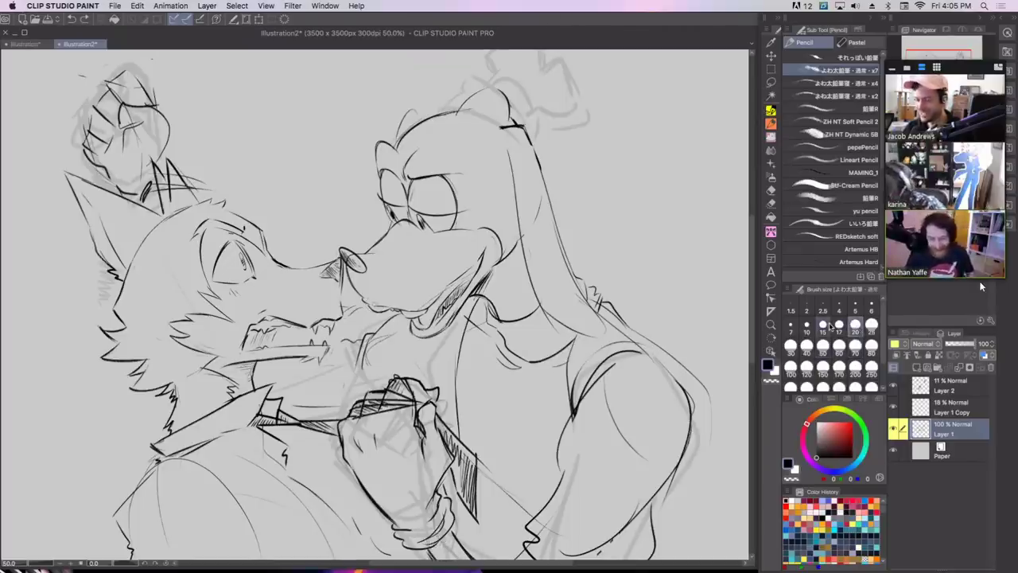
mouse_move(428, 539)
left_mouse_down()
mouse_move(441, 559)
mouse_move(468, 557)
left_mouse_up()
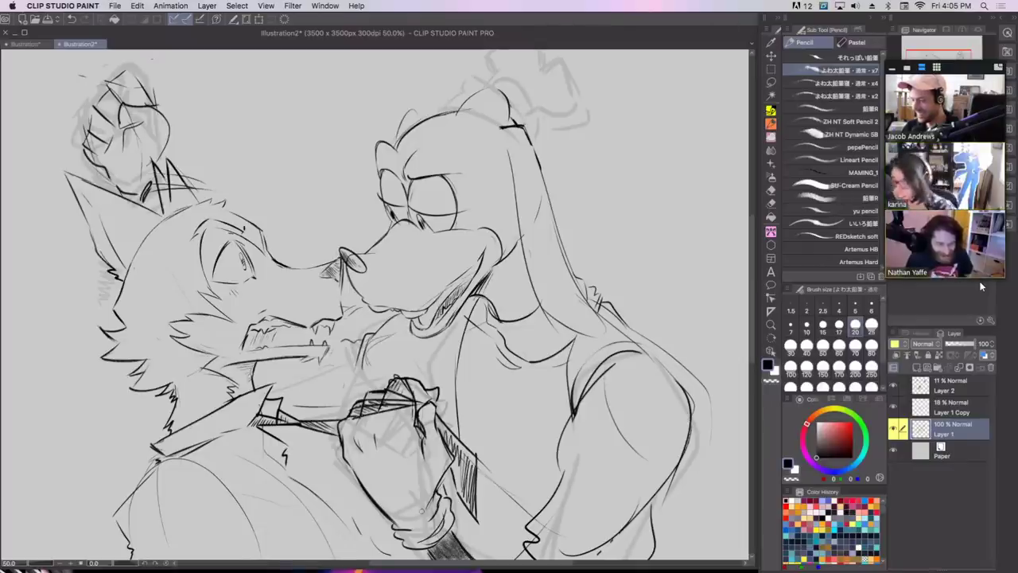
mouse_move(477, 295)
left_mouse_down()
mouse_move(510, 258)
mouse_move(514, 314)
mouse_move(484, 289)
mouse_move(523, 248)
left_mouse_up()
key("super+z")
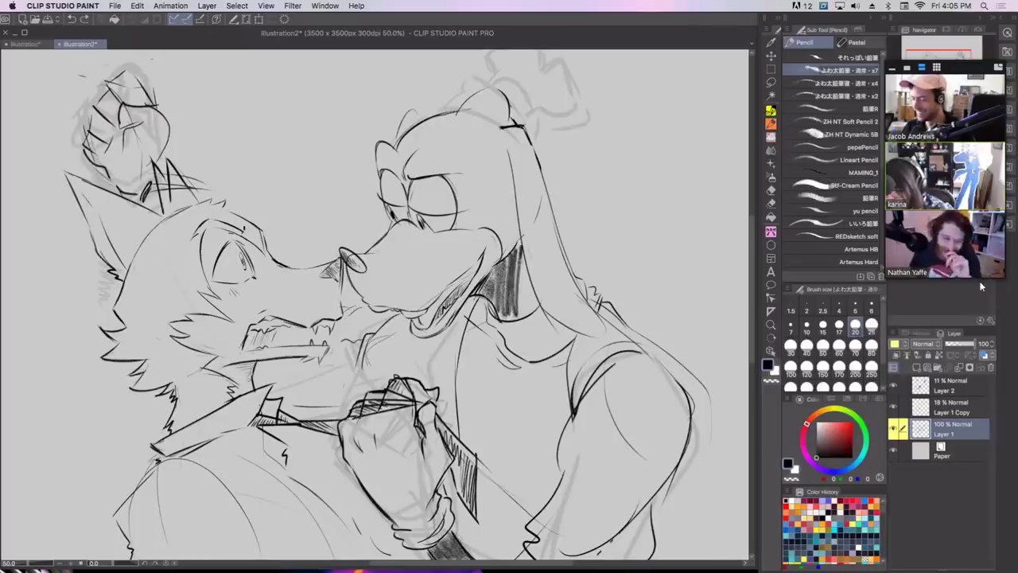
key("super+z")
mouse_move(477, 293)
left_mouse_down()
mouse_move(514, 249)
mouse_move(503, 309)
mouse_move(514, 282)
left_mouse_up()
key("super+z")
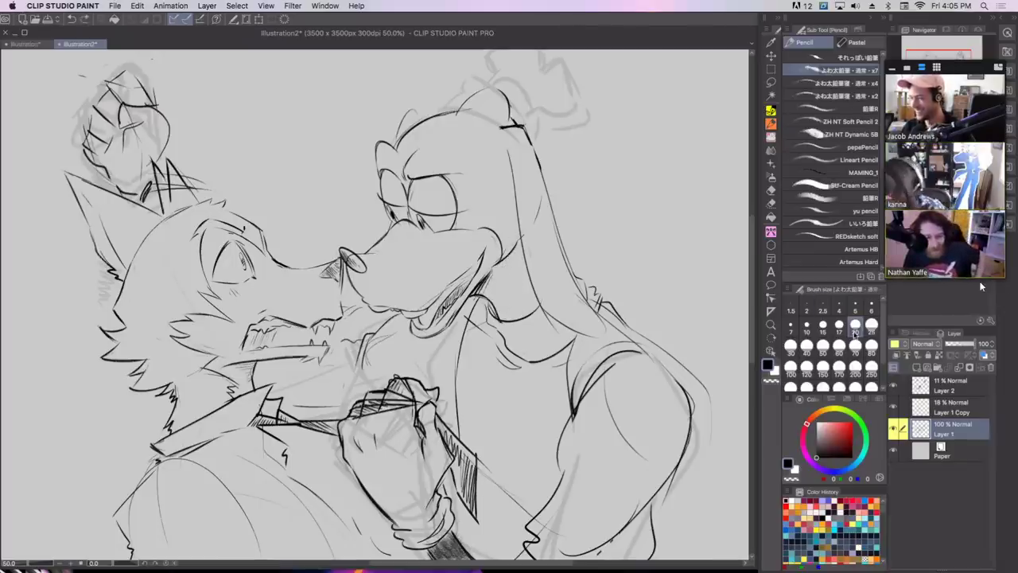
left_click(872, 324)
mouse_move(496, 318)
left_mouse_down()
mouse_move(531, 286)
mouse_move(522, 248)
left_mouse_up()
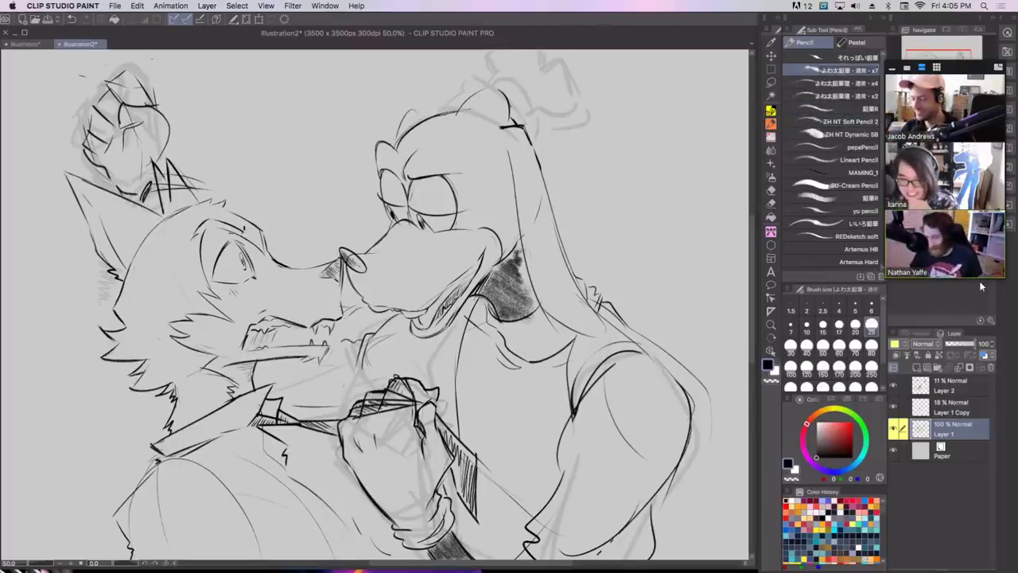
key("ctrl+z")
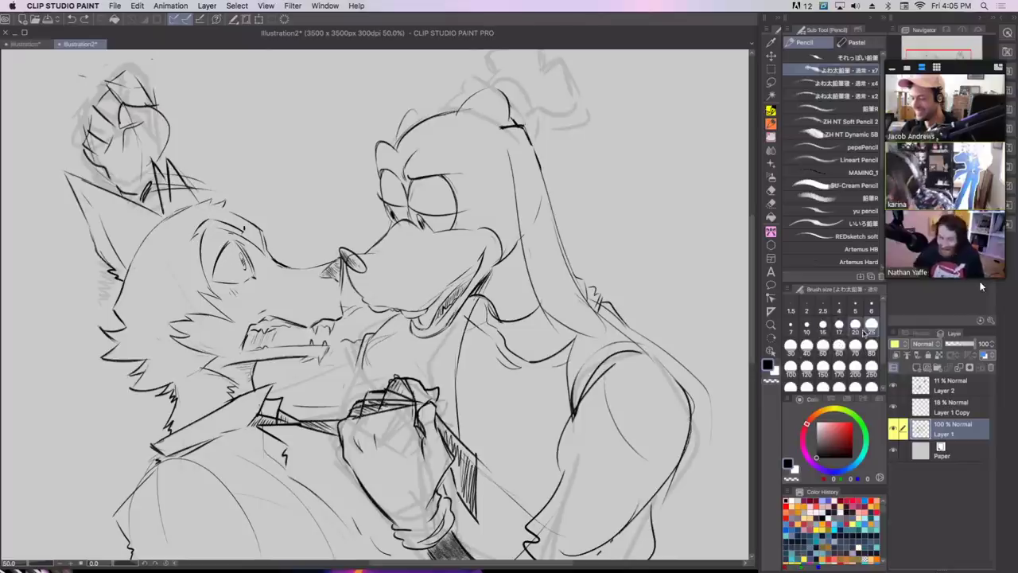
Shade the dog's neck, forehead and side of the head with soft grainy pencil tone at size 20.
left_click(863, 330)
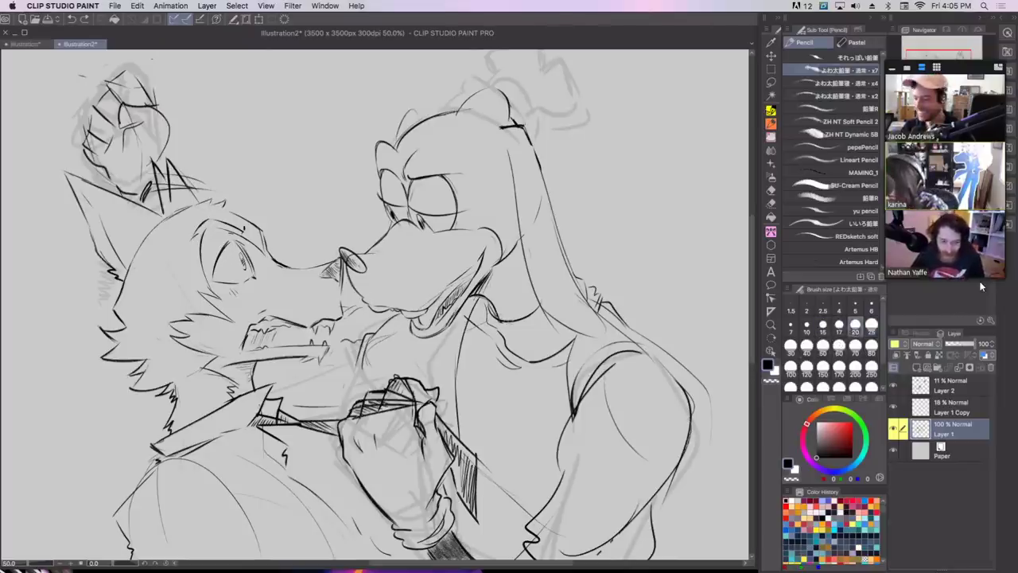
mouse_move(506, 319)
left_mouse_down()
mouse_move(498, 287)
mouse_move(513, 285)
mouse_move(514, 251)
left_mouse_up()
mouse_move(385, 151)
left_mouse_down()
mouse_move(383, 167)
mouse_move(493, 115)
left_mouse_up()
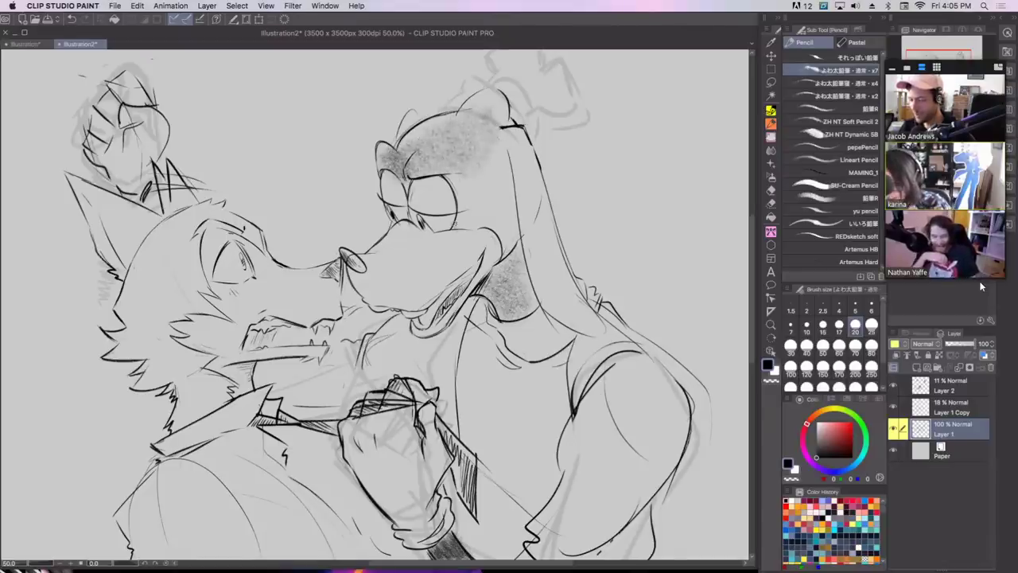
mouse_move(455, 227)
left_mouse_down()
mouse_move(509, 159)
mouse_move(498, 137)
left_mouse_up()
mouse_move(550, 302)
left_mouse_down()
mouse_move(577, 327)
mouse_move(536, 258)
mouse_move(517, 155)
left_mouse_up()
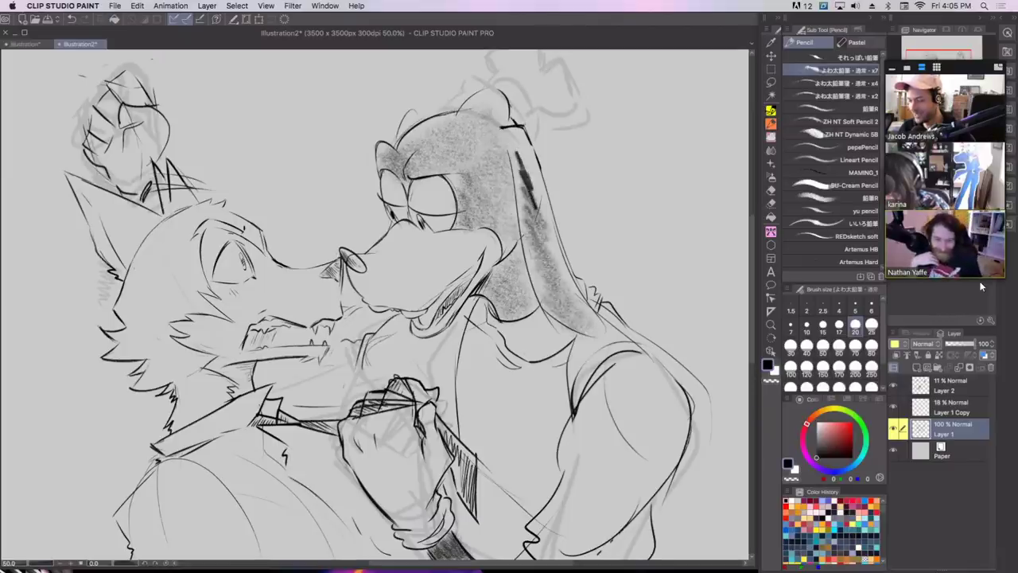
key("ctrl+z")
mouse_move(548, 290)
left_mouse_down()
mouse_move(584, 326)
mouse_move(532, 270)
mouse_move(548, 294)
mouse_move(524, 230)
mouse_move(515, 163)
mouse_move(525, 147)
mouse_move(525, 183)
left_mouse_up()
key("ctrl+z")
key("super+z")
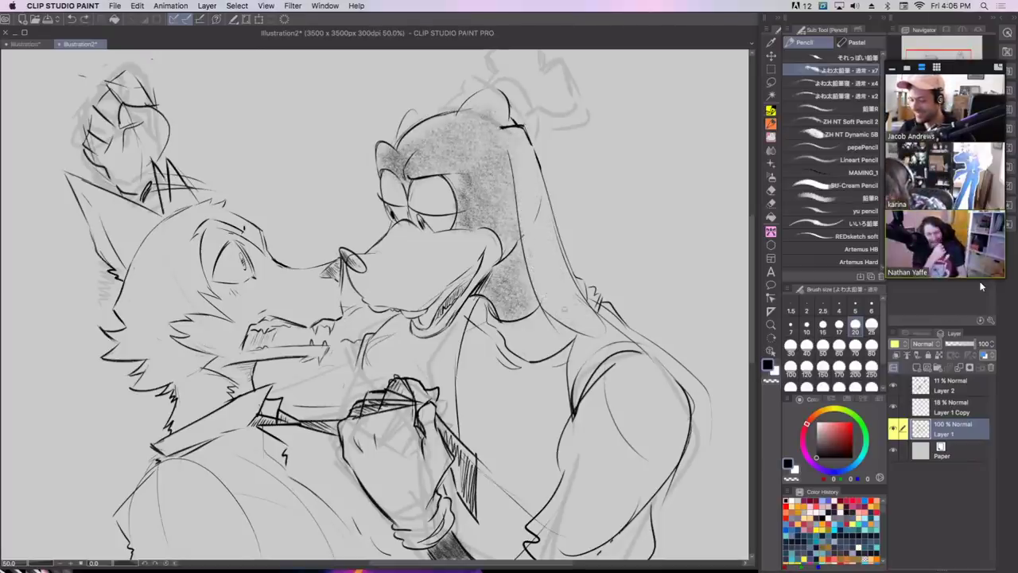
mouse_move(585, 328)
left_mouse_down()
mouse_move(548, 299)
mouse_move(525, 244)
mouse_move(521, 146)
left_mouse_up()
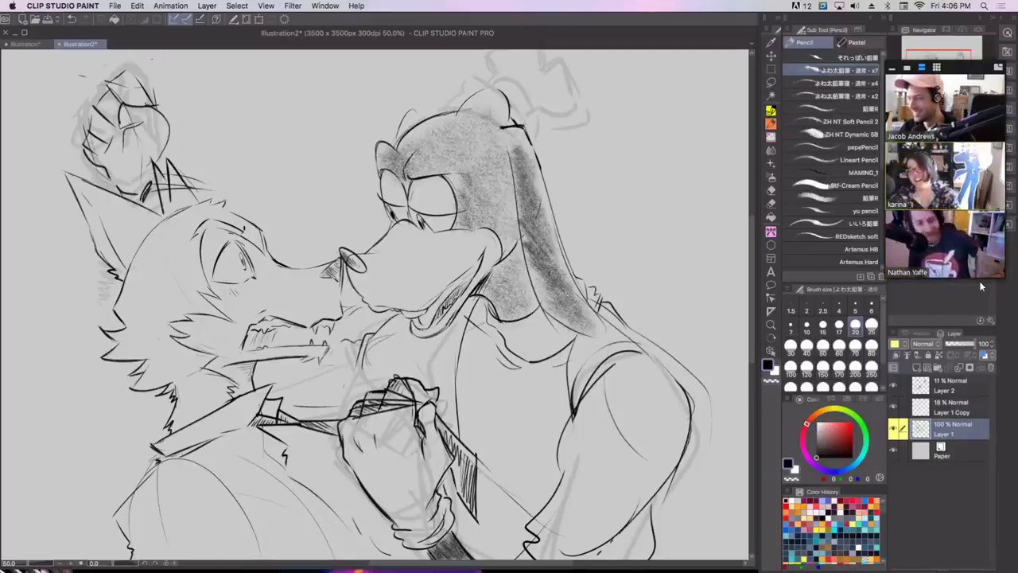
key("super+z")
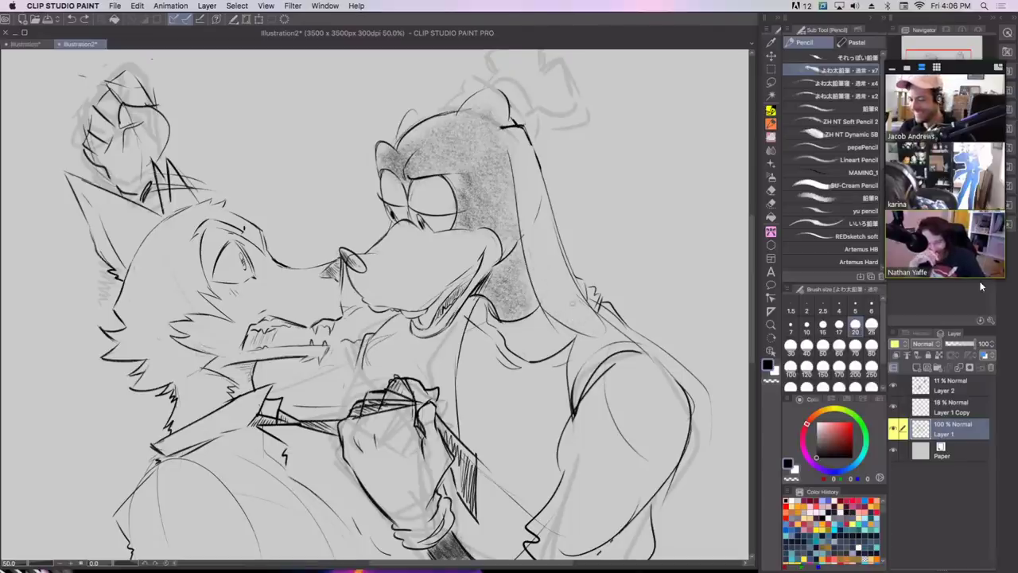
left_click_drag(540, 269, 528, 192)
key("super+z")
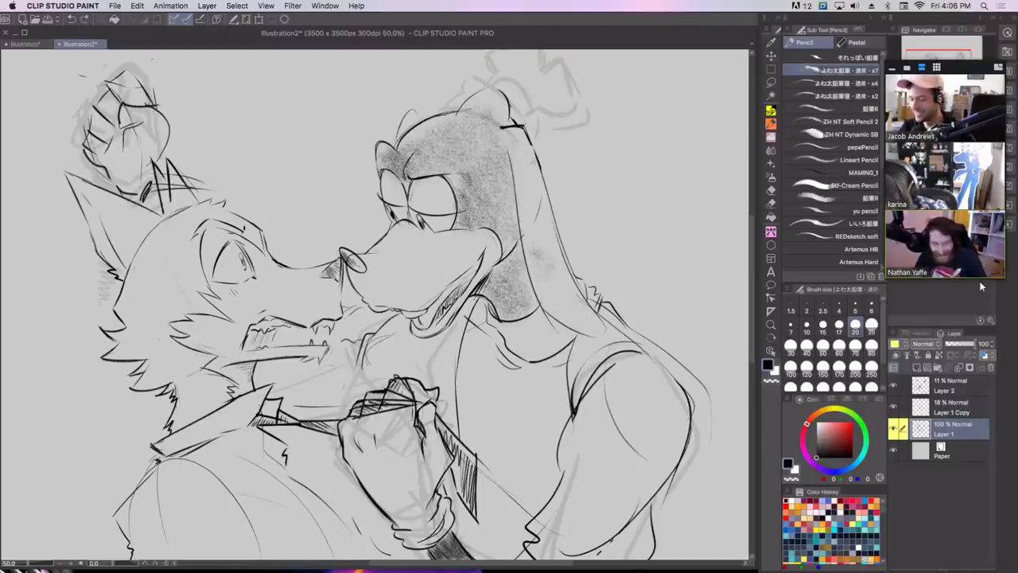
mouse_move(513, 135)
left_mouse_down()
mouse_move(548, 280)
mouse_move(534, 222)
left_mouse_up()
key("super+z")
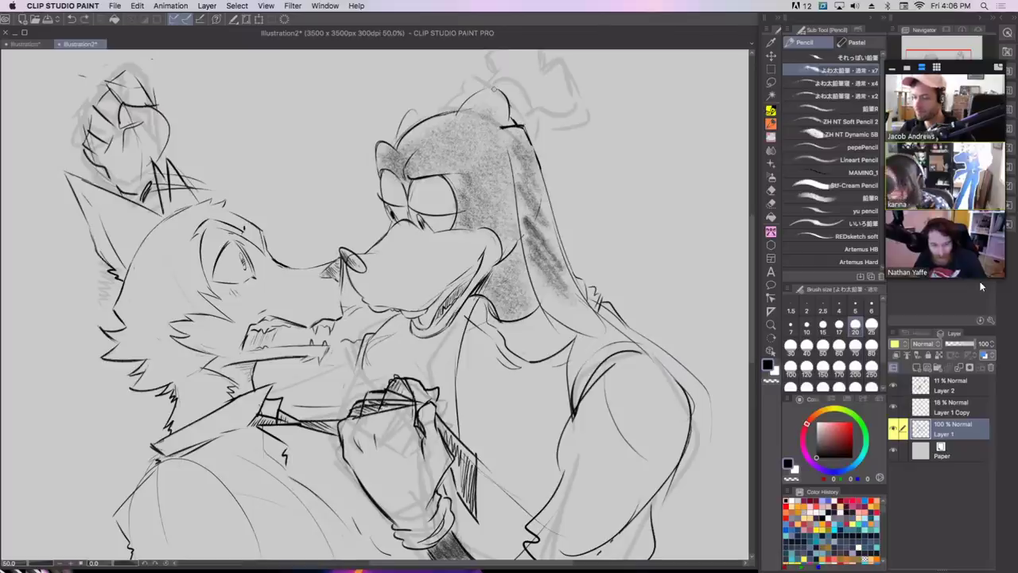
key("super+z")
key("super+z")
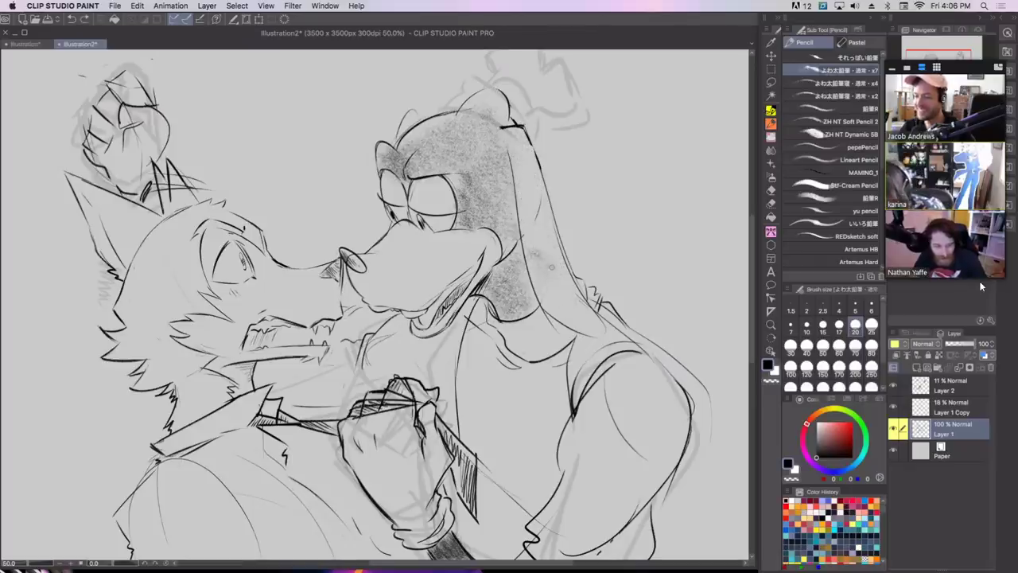
left_click_drag(550, 302, 582, 325)
key("super+z")
key("super+z")
left_click(847, 95)
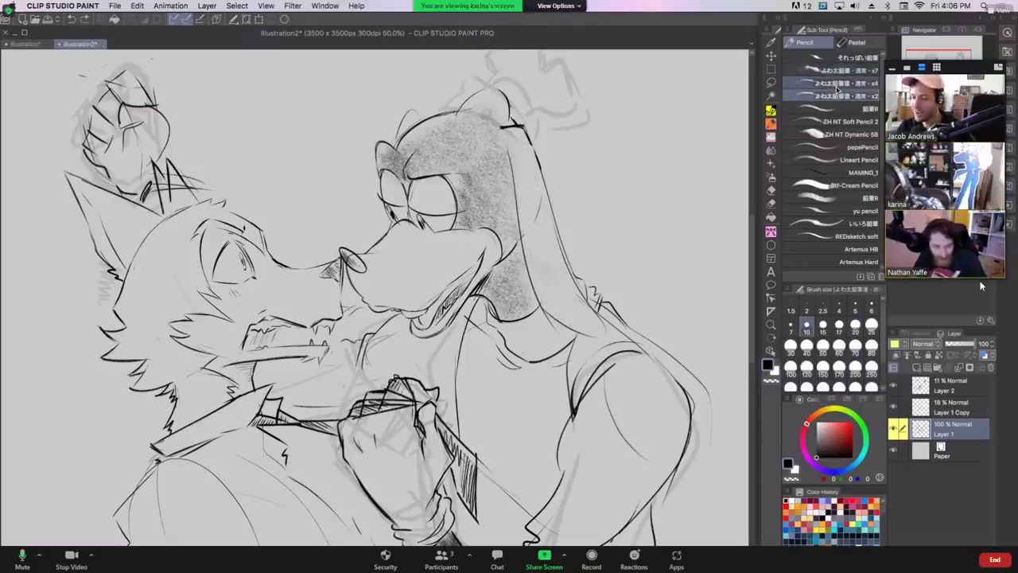
left_click(855, 347)
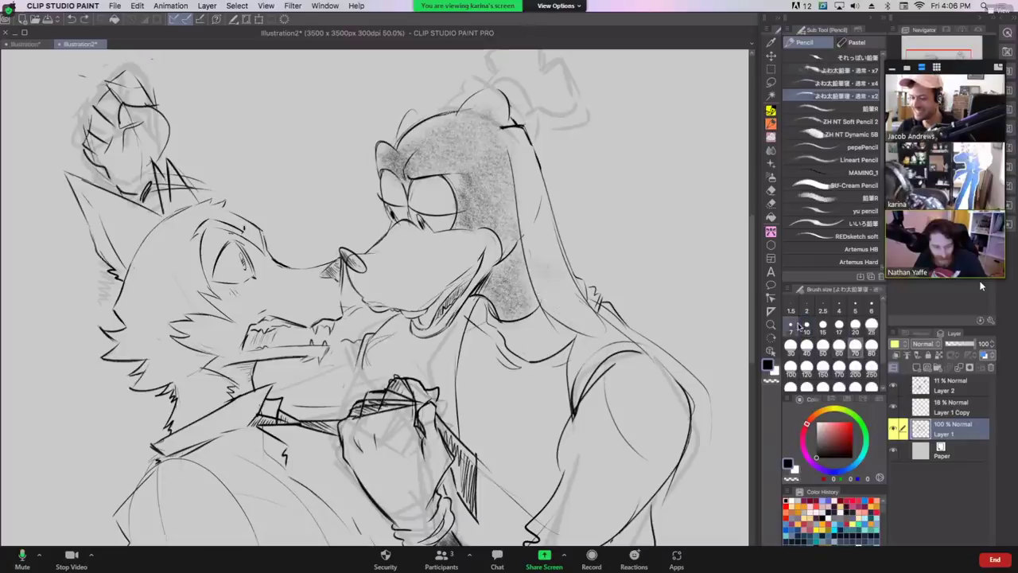
left_click_drag(541, 298, 597, 332)
key("super+z")
Shade the dog's long hanging ear with grainy tone using the よわ太鉛筆・通常・x7 pencil at size 30.
left_click(839, 72)
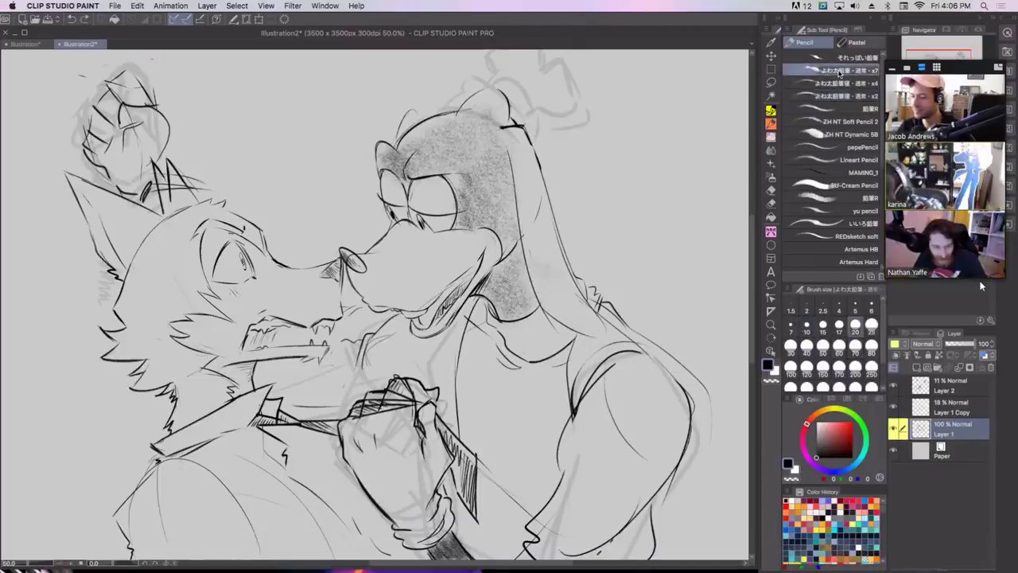
left_click(819, 344)
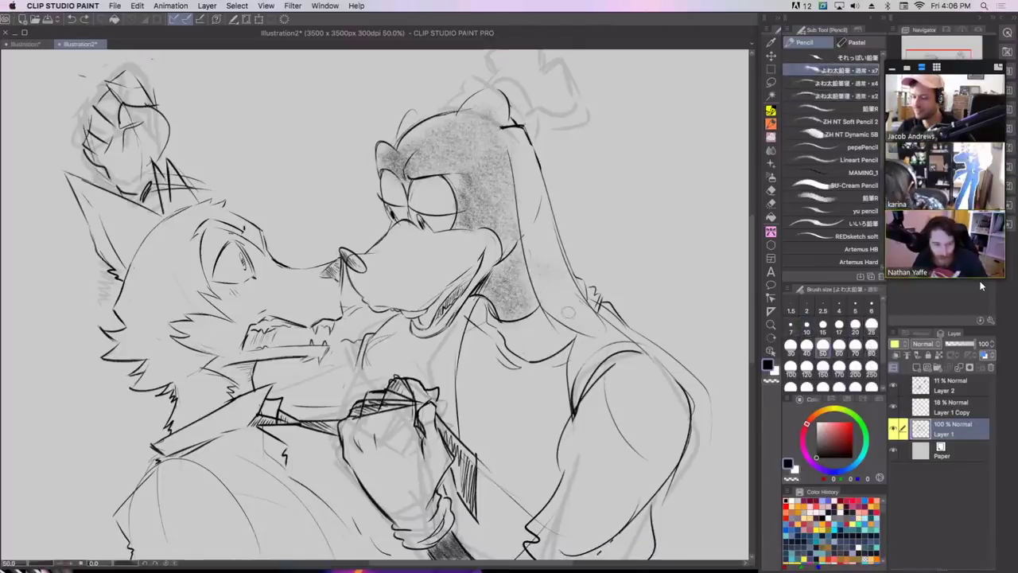
mouse_move(547, 305)
left_mouse_down()
mouse_move(592, 316)
mouse_move(543, 261)
left_mouse_up()
key("super+z")
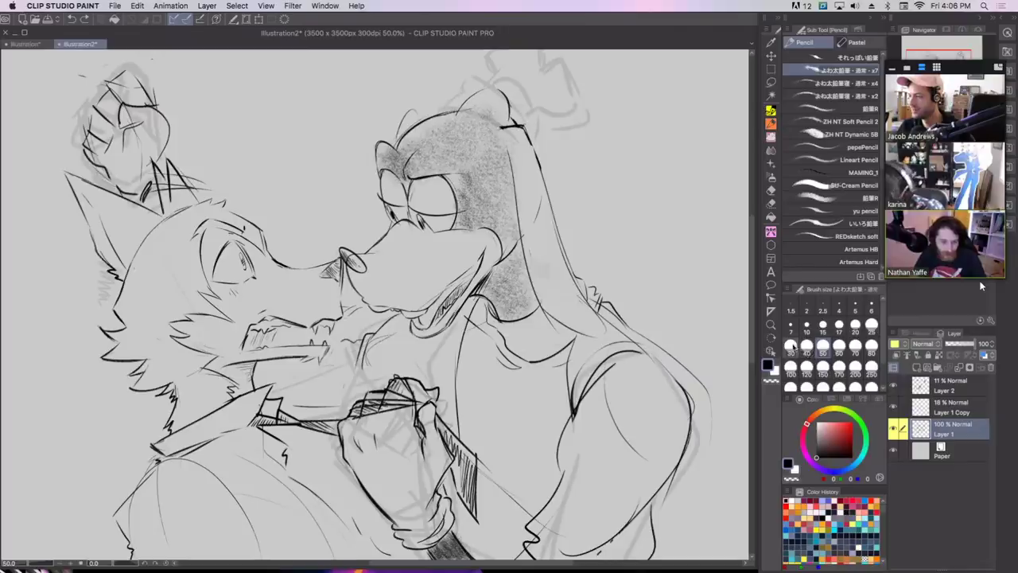
left_click(790, 343)
left_click_drag(557, 299, 519, 143)
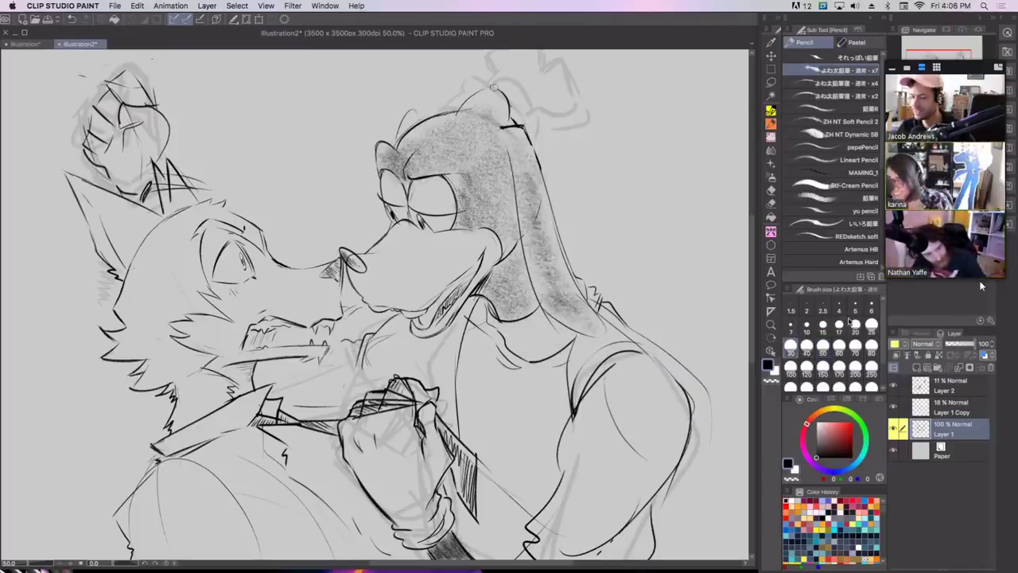
Add a short contour line on the dog's chest and darken the raised hand's lower edge with ZH NT Dynamic 5B.
left_click(839, 325)
left_click_drag(474, 418, 522, 460)
key("super+z")
left_click(849, 134)
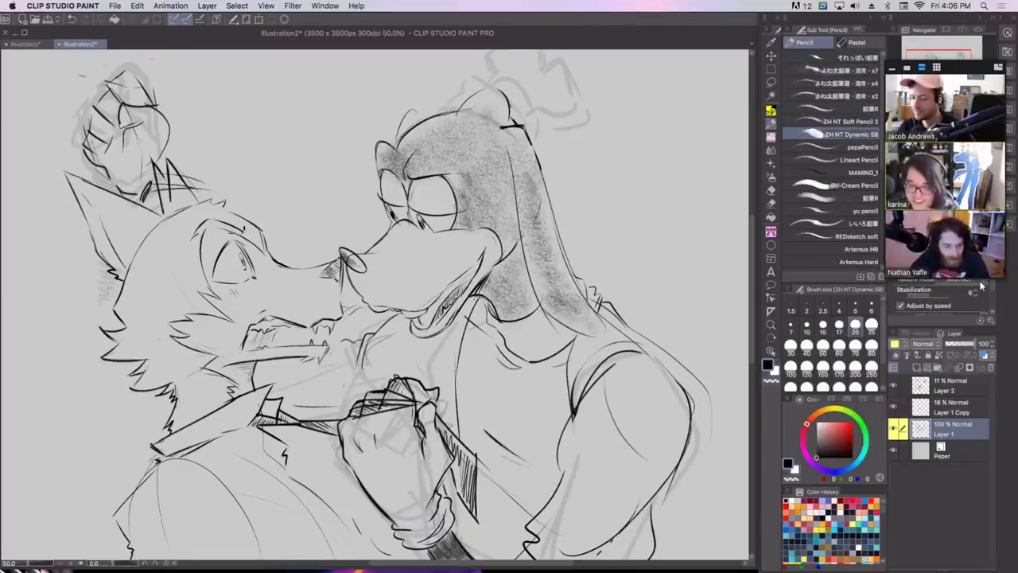
left_click_drag(96, 164, 117, 191)
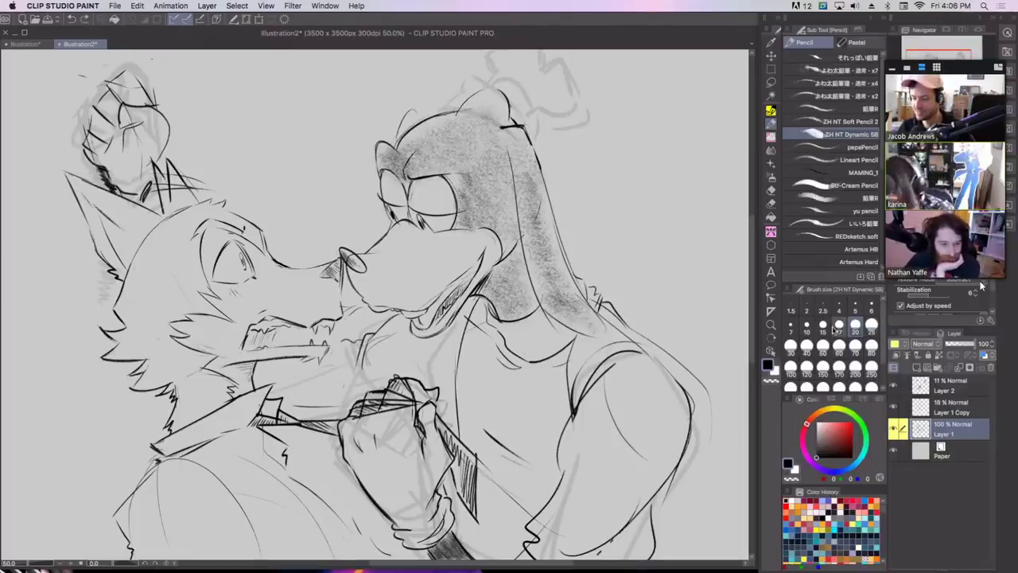
Ink the dog's hat with ZH NT Dynamic 5B at size 15, outlining the brim and crown and filling in the dark band.
left_click(822, 324)
mouse_move(452, 105)
left_mouse_down()
mouse_move(507, 104)
mouse_move(469, 89)
mouse_move(476, 77)
mouse_move(534, 121)
left_mouse_up()
key("super+z")
left_click_drag(481, 77, 541, 137)
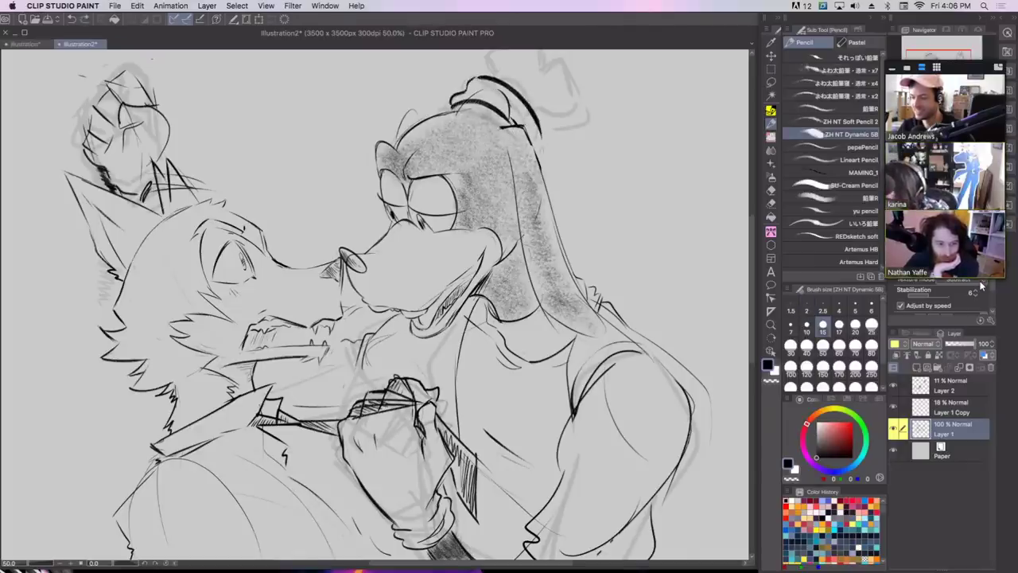
left_click_drag(502, 79, 501, 51)
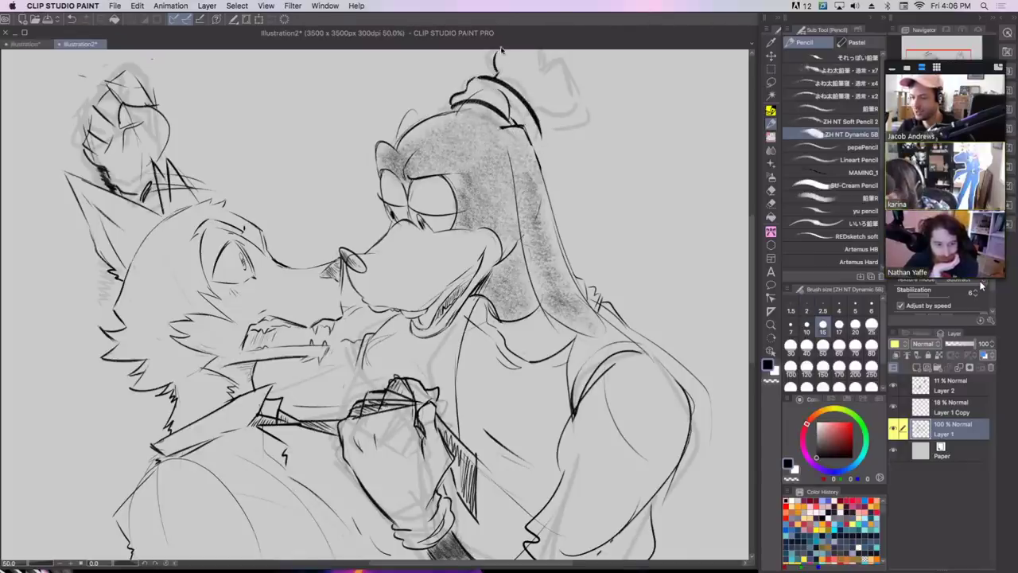
mouse_move(535, 97)
left_mouse_down()
mouse_move(546, 103)
mouse_move(518, 50)
mouse_move(554, 50)
mouse_move(579, 71)
mouse_move(590, 105)
mouse_move(580, 124)
mouse_move(552, 119)
left_mouse_up()
key("super+z")
mouse_move(508, 86)
left_mouse_down()
mouse_move(553, 116)
mouse_move(513, 87)
mouse_move(554, 117)
mouse_move(548, 160)
left_mouse_up()
Draw the vest edge running down beside the dog's glove cuff with the pencil at size 10.
left_click_drag(494, 498, 509, 558)
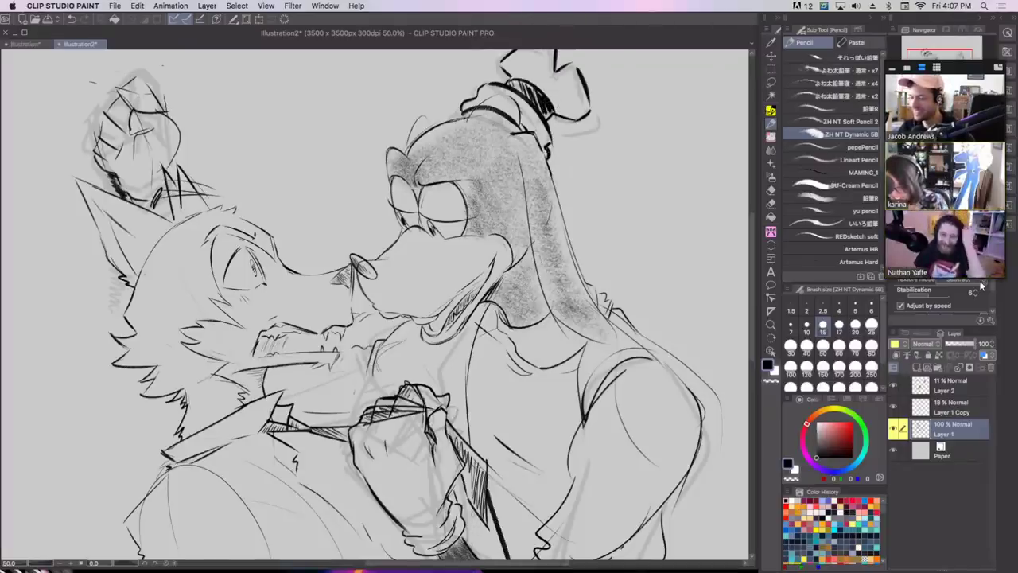
left_click_drag(472, 512, 482, 559)
key("super+z")
left_click(807, 332)
key("super+z")
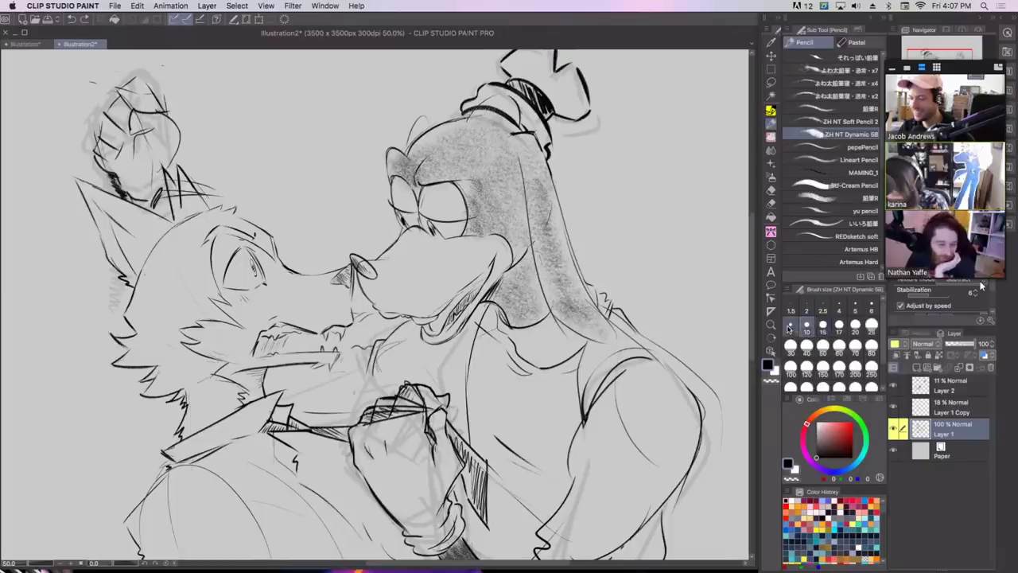
mouse_move(487, 500)
left_mouse_down()
mouse_move(506, 558)
mouse_move(510, 542)
mouse_move(477, 520)
mouse_move(483, 558)
left_mouse_up()
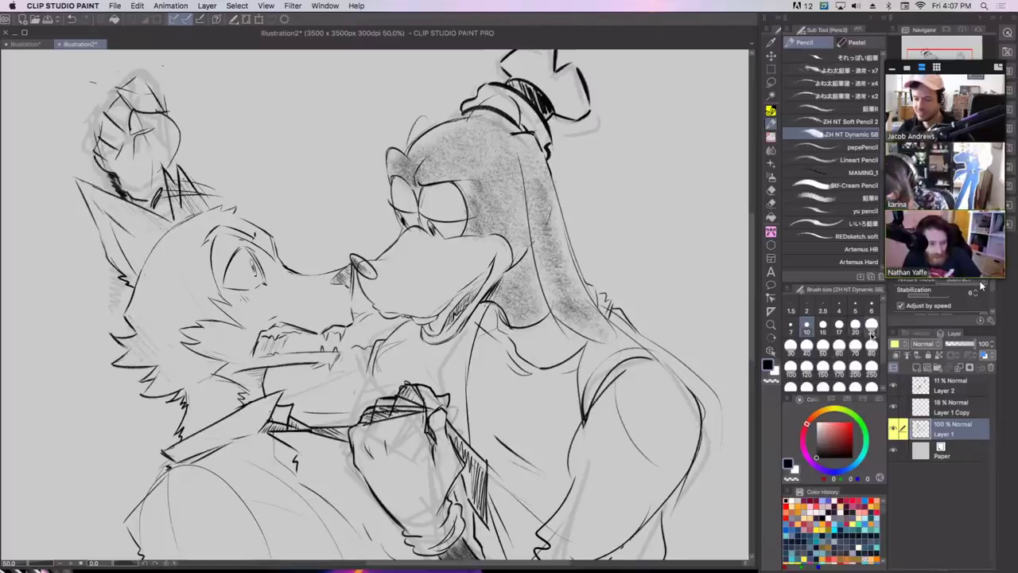
left_click(872, 324)
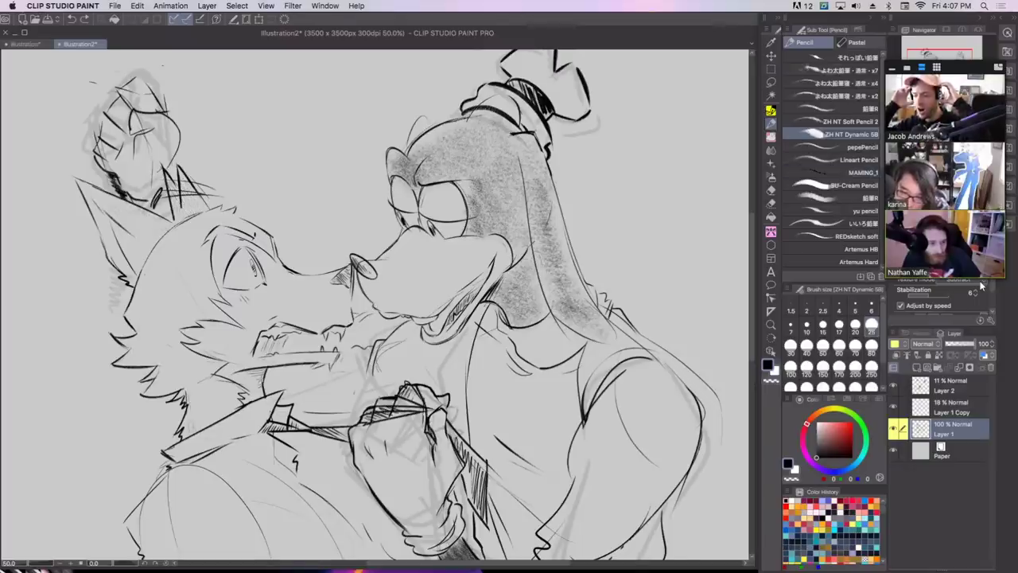
mouse_move(189, 421)
left_mouse_down()
mouse_move(223, 398)
mouse_move(202, 387)
left_mouse_up()
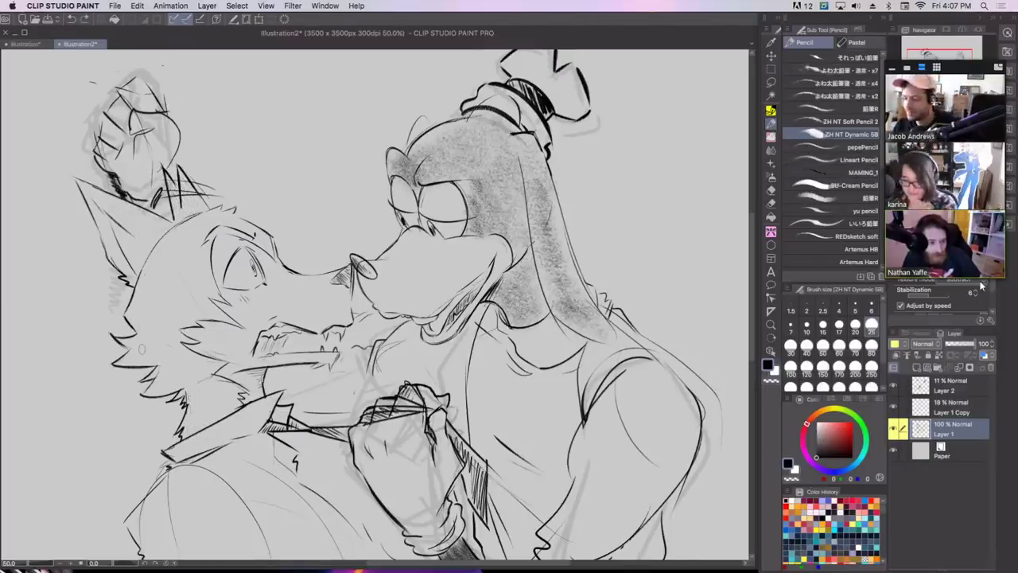
key("[")
key("[")
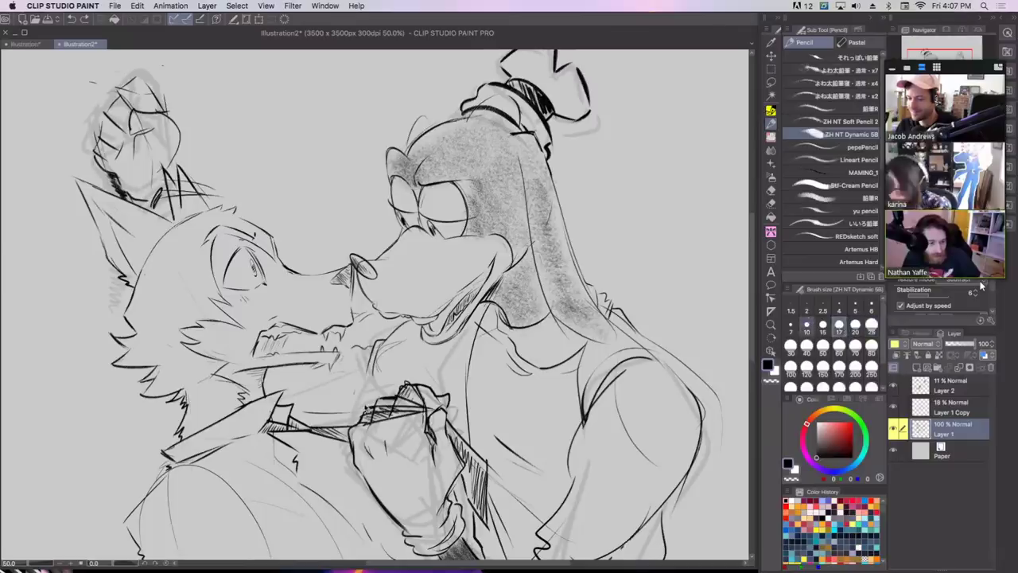
left_click_drag(269, 432, 340, 442)
left_click(806, 324)
key("super+z")
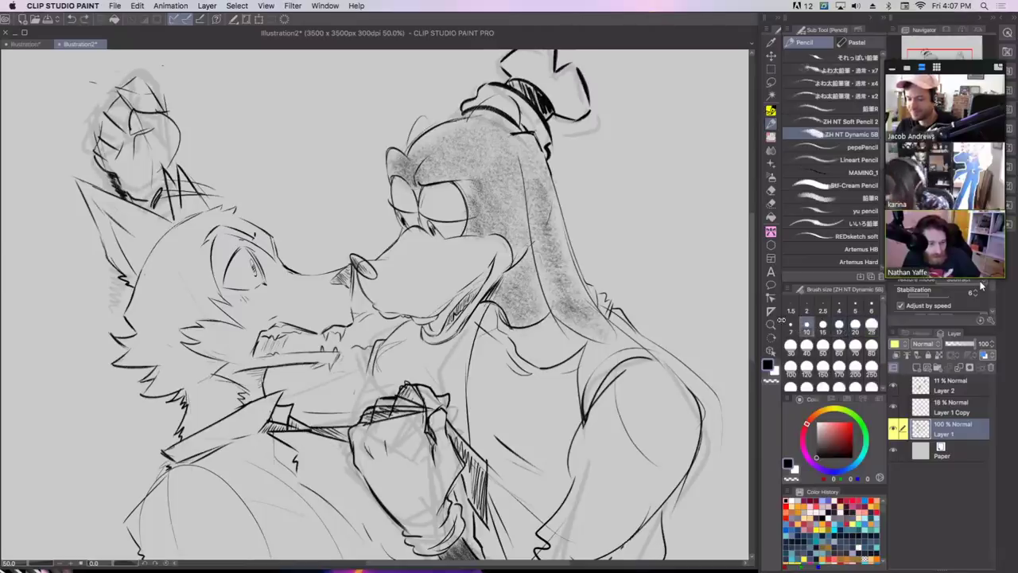
Draw bold pulled-fabric lines from the wolf's collar to the gripping fist and a short line behind the wolf's cheek at size 10.
mouse_move(267, 433)
left_mouse_down()
mouse_move(338, 444)
mouse_move(387, 508)
left_mouse_up()
left_click_drag(279, 469, 385, 512)
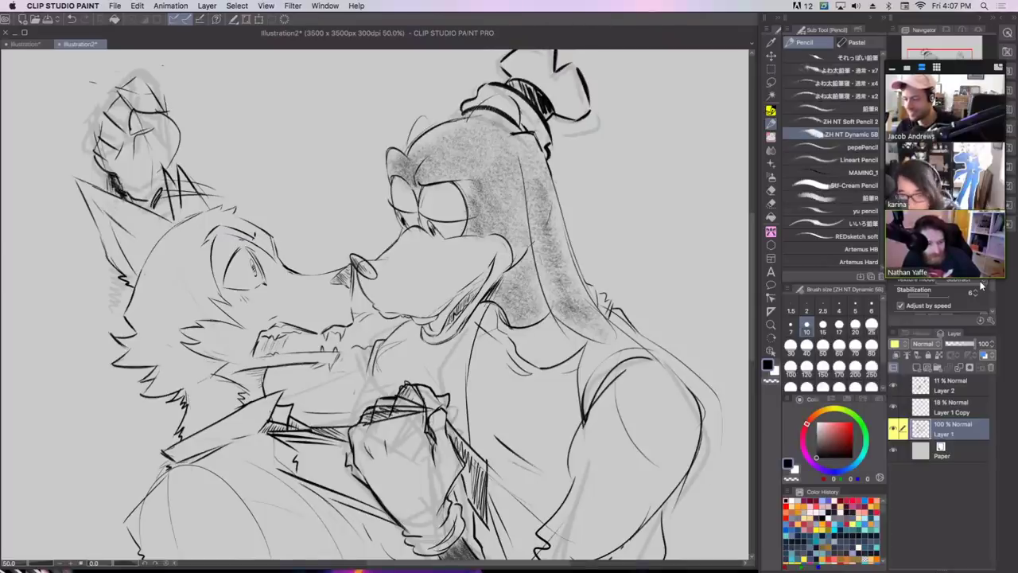
left_click_drag(115, 269, 124, 331)
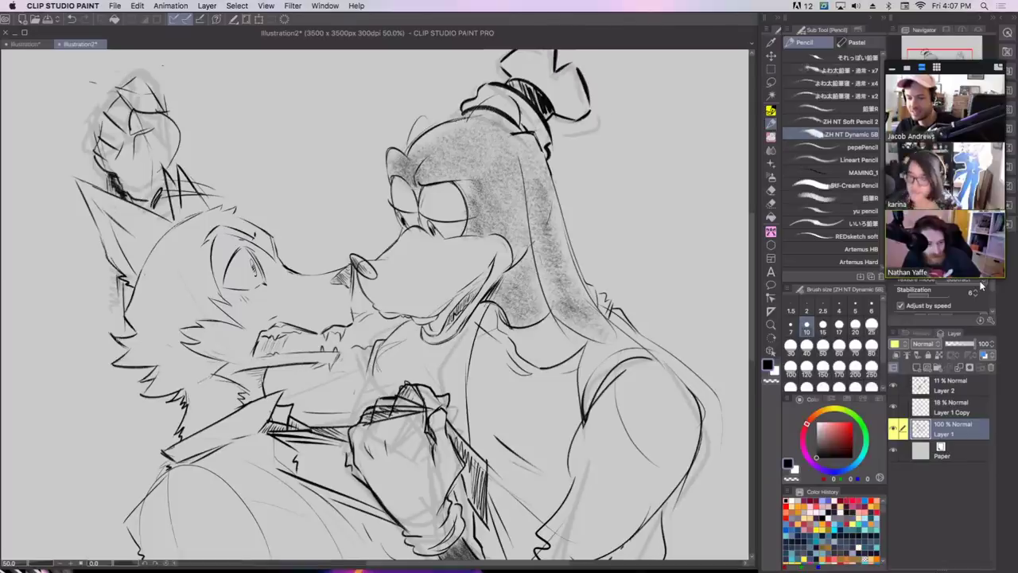
Hide the Layer 1 Copy and Layer 2 rough sketches and darken the base of the wolf's neck above the collar.
left_click(893, 385)
left_click(893, 387)
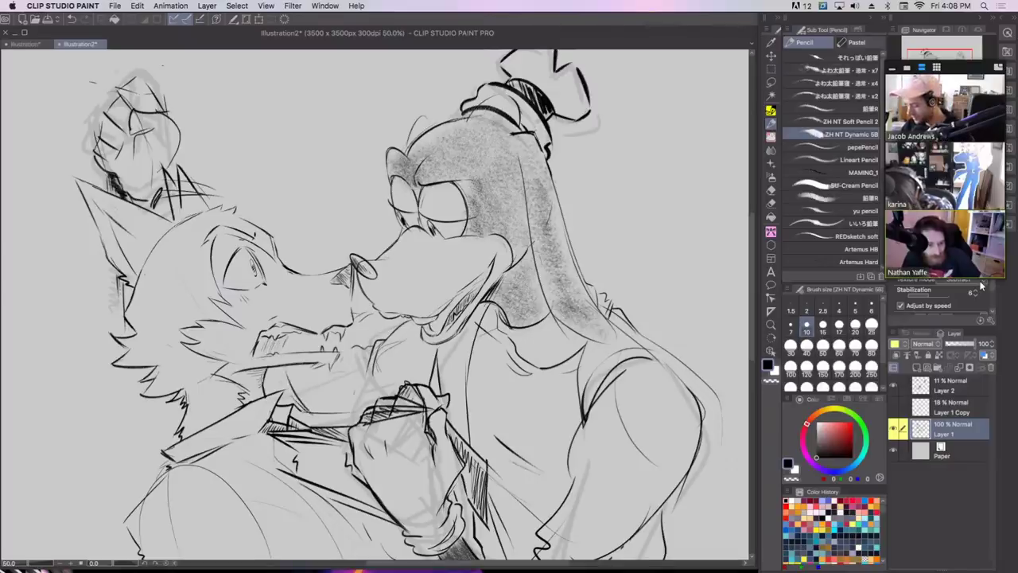
left_click_drag(321, 413, 363, 413)
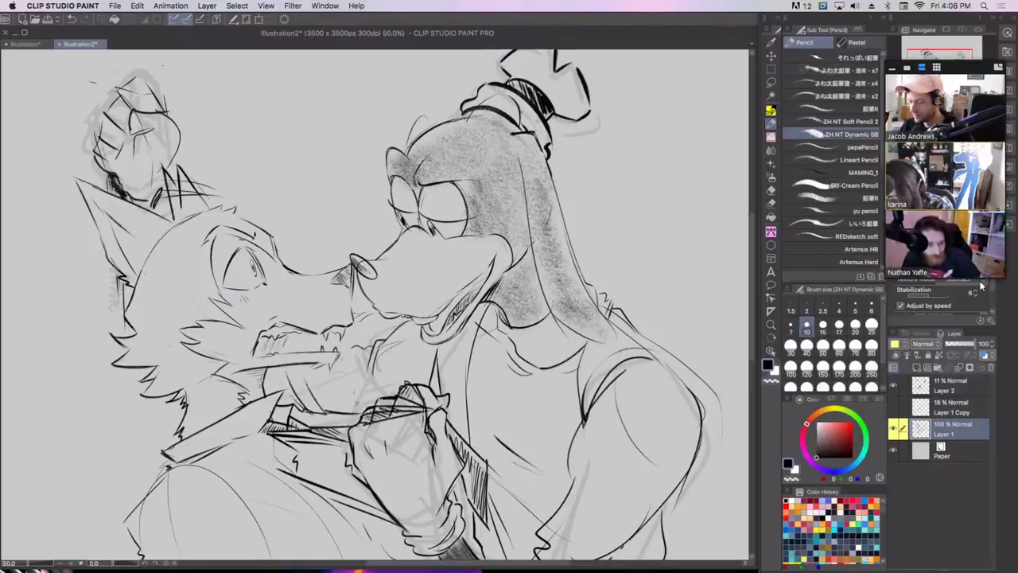
left_click(891, 384)
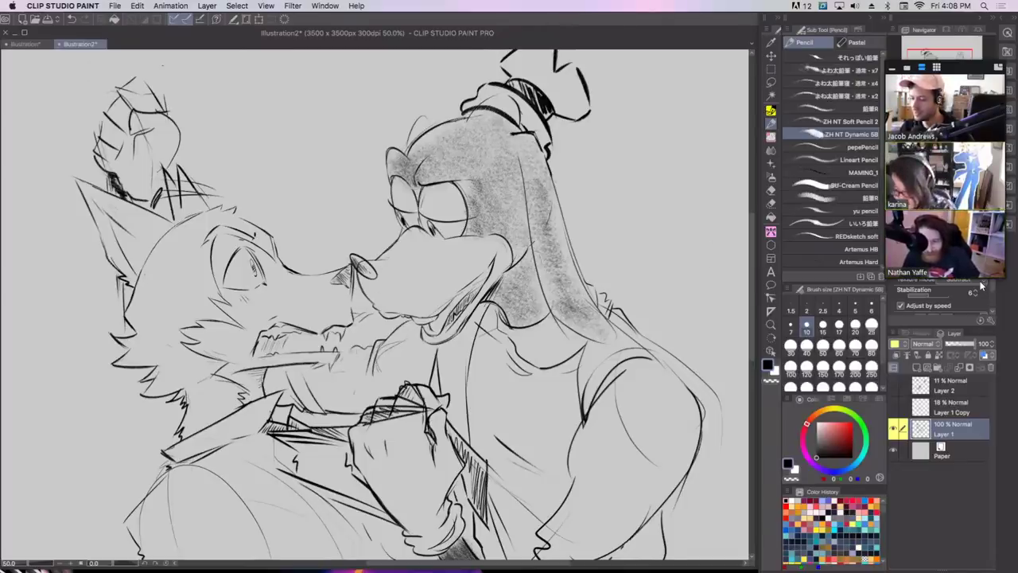
Add a new layer above Layer 2 and set the drawing colour to white.
left_click(950, 387)
left_click(916, 368)
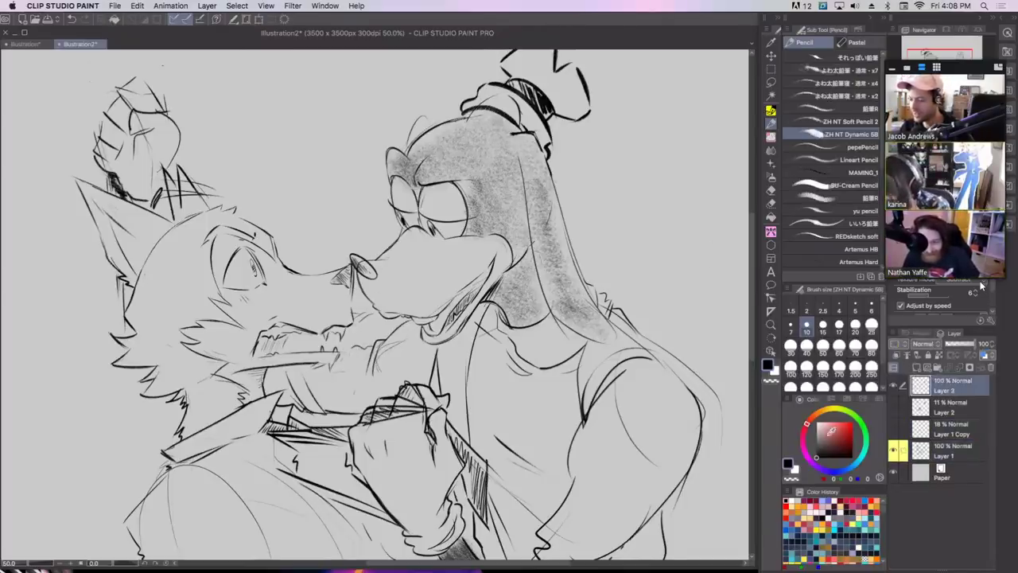
left_click(817, 423)
Draw a thin white strand between the two characters' mouths at size 6 and a small highlight in the wolf's eye.
left_click_drag(336, 349, 420, 348)
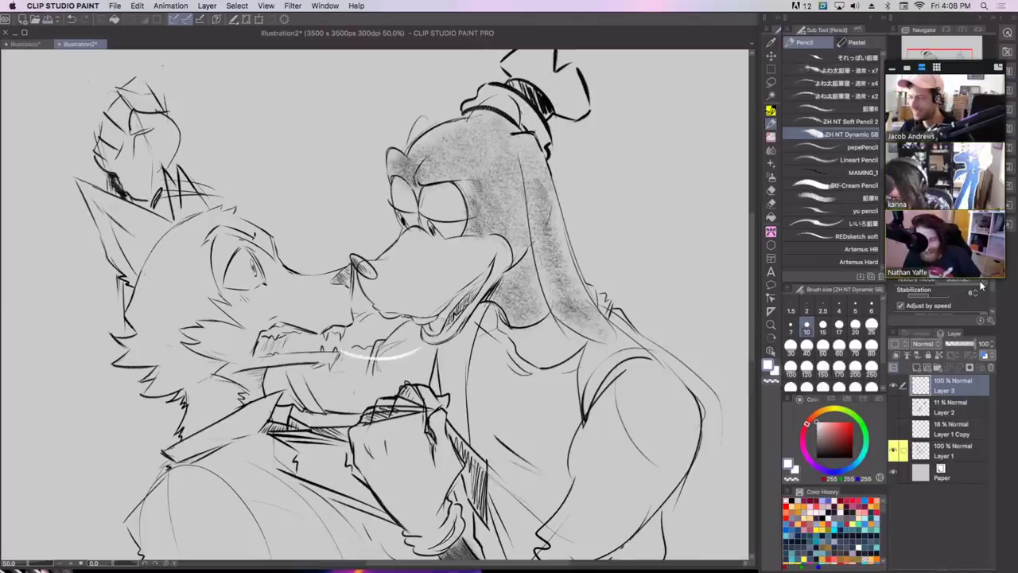
left_click(871, 306)
key("super+z")
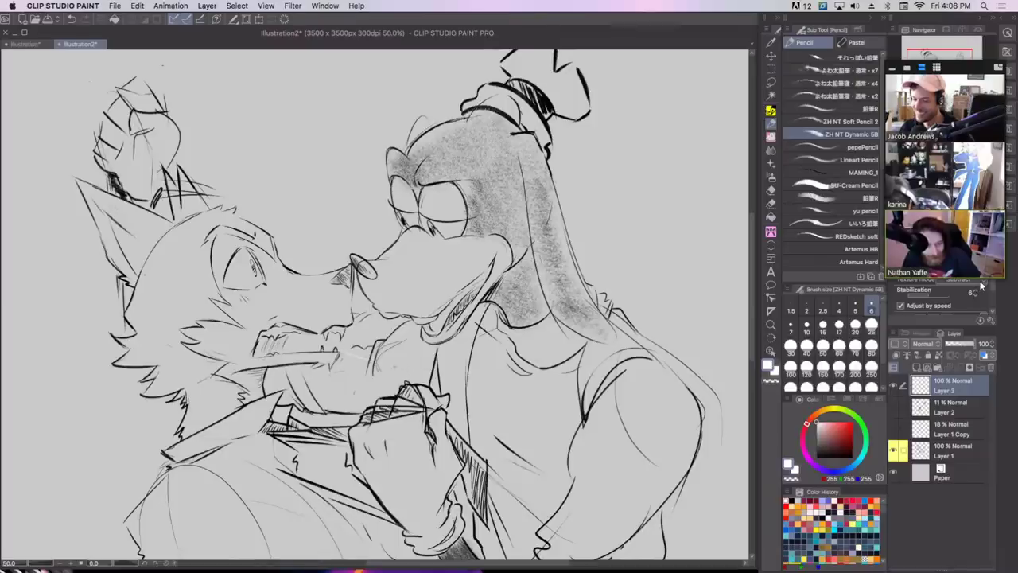
key("super+shift+z")
key("super+z")
key("super+shift+z")
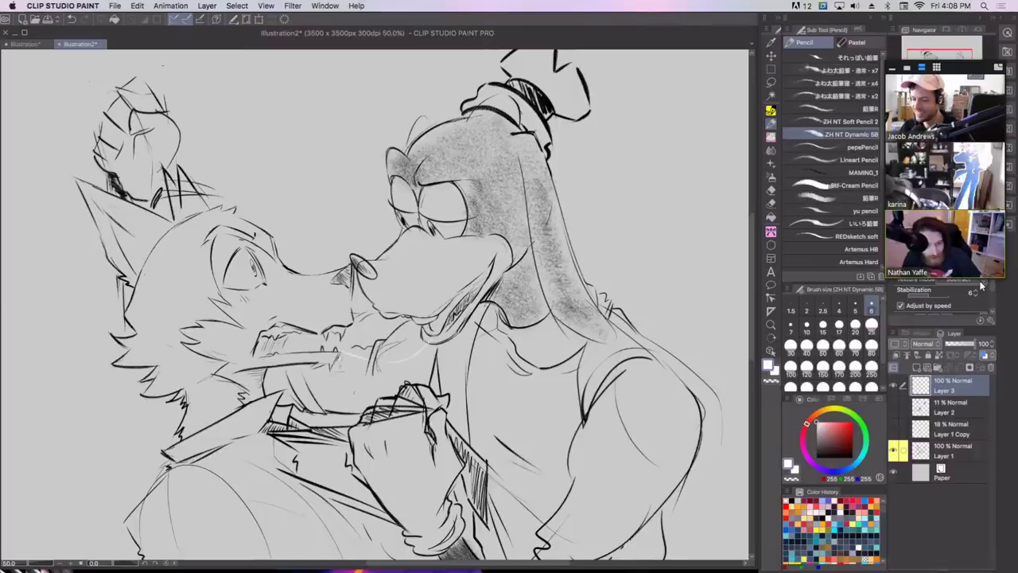
key("super+z")
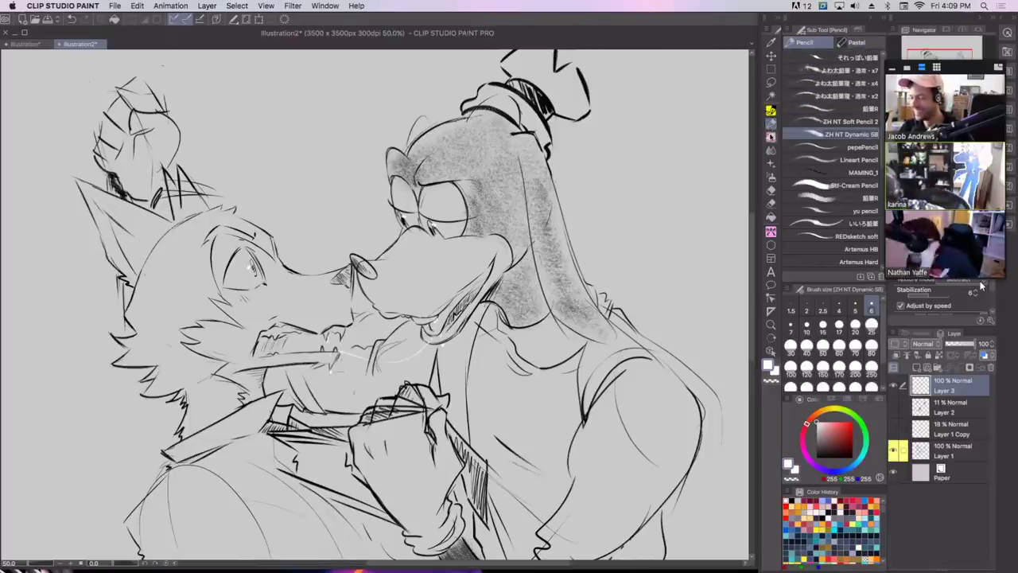
Add black blush marks to the dog's cheek and below the wolf's eye with the 赤面ライン FX pen at size 120.
left_click(770, 137)
left_click(771, 111)
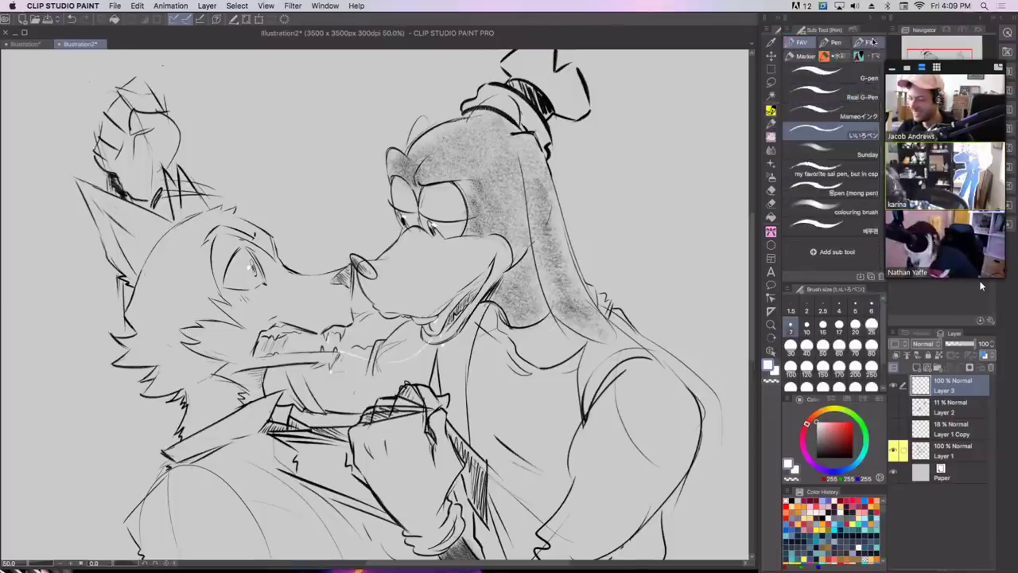
left_click(872, 41)
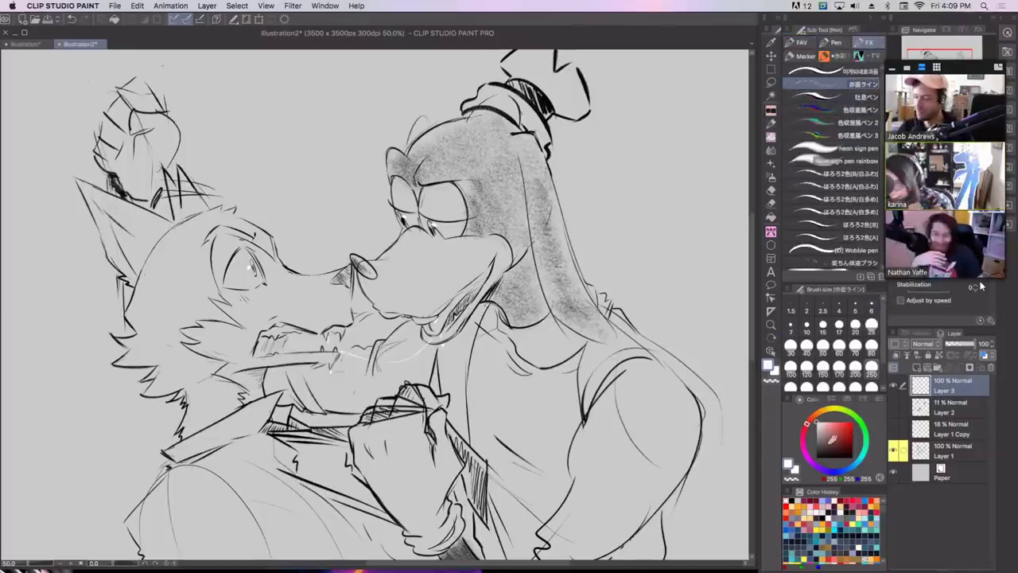
left_click(816, 456)
left_click_drag(470, 241, 505, 238)
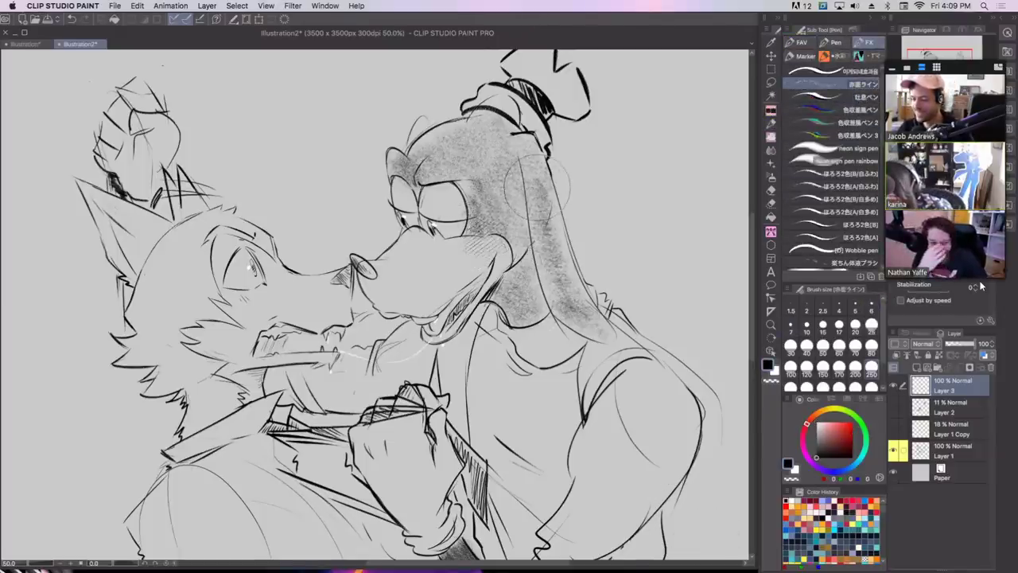
key("super+z")
left_click(839, 347)
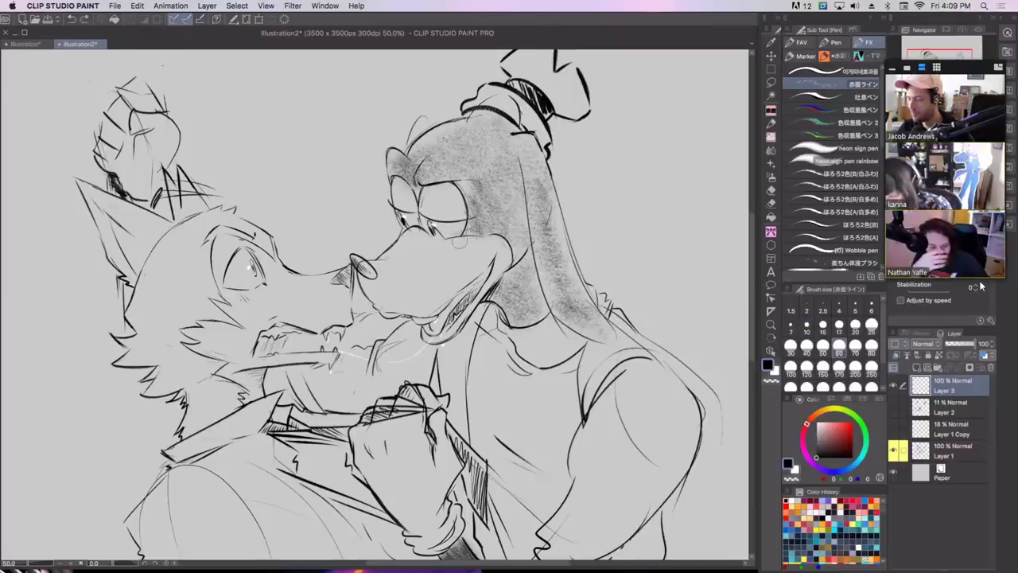
left_click(791, 347)
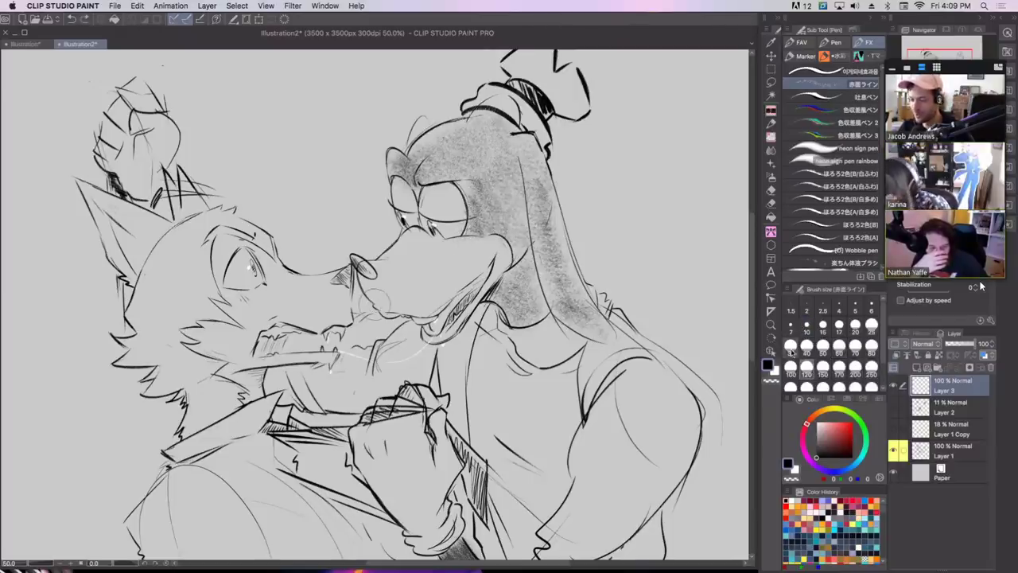
left_click_drag(466, 250, 491, 237)
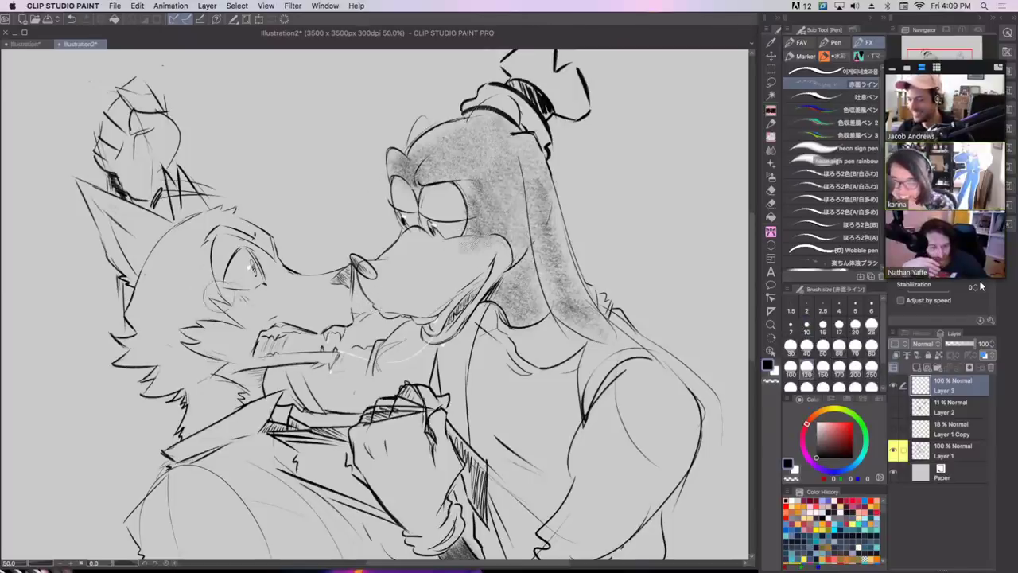
left_click_drag(217, 296, 264, 293)
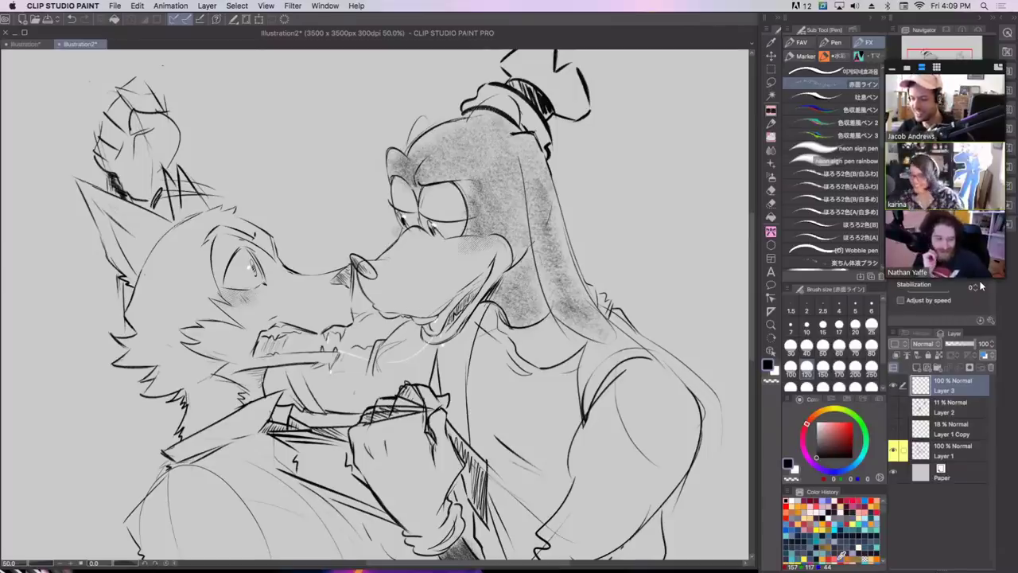
key("p")
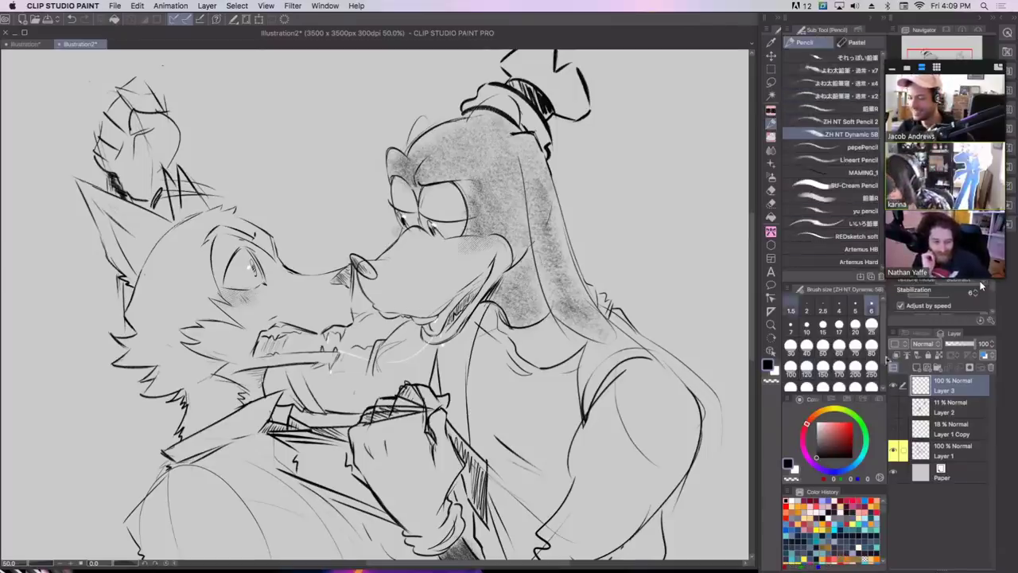
left_click(925, 443)
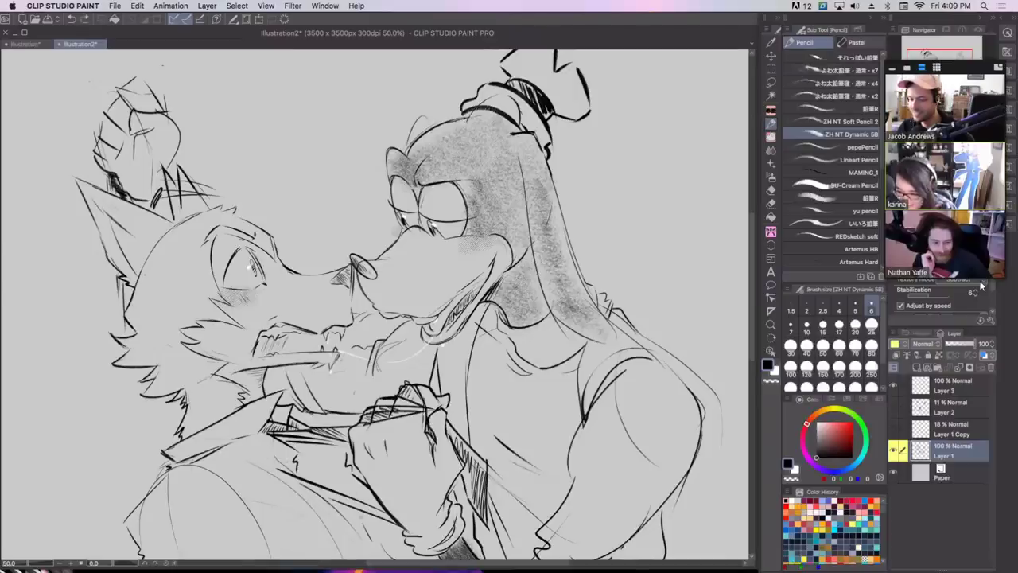
left_click_drag(375, 453, 420, 527)
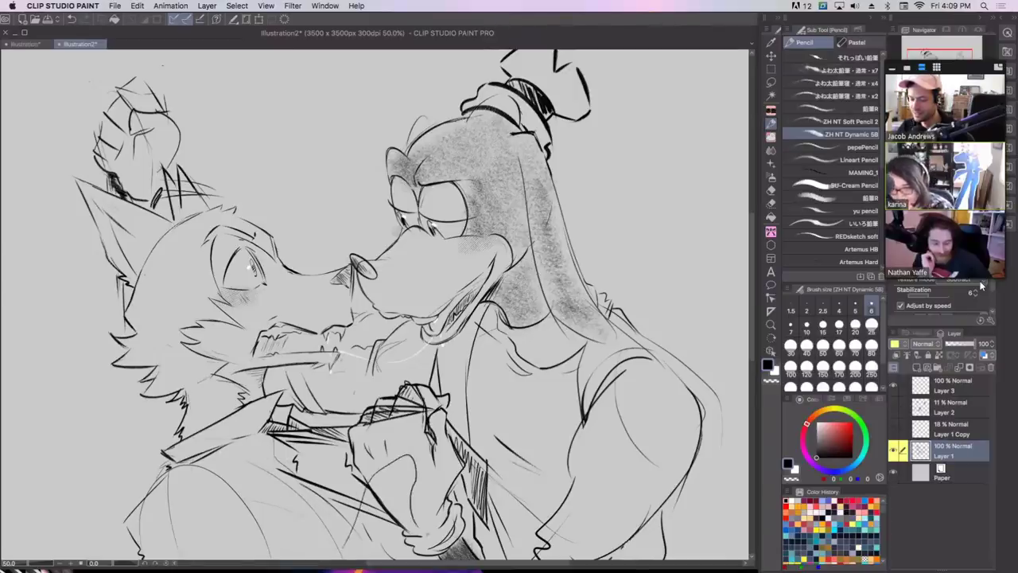
key("super+z")
key("super+z")
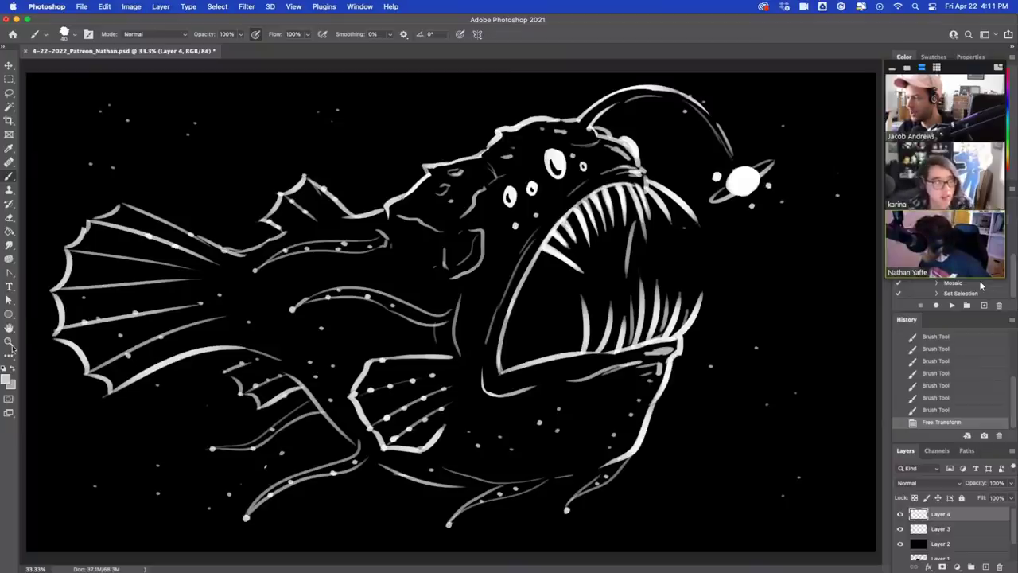
In Photoshop, hide Layers 2, 3 and 4 of the anglerfish drawing and select Layer 4.
left_click(900, 528)
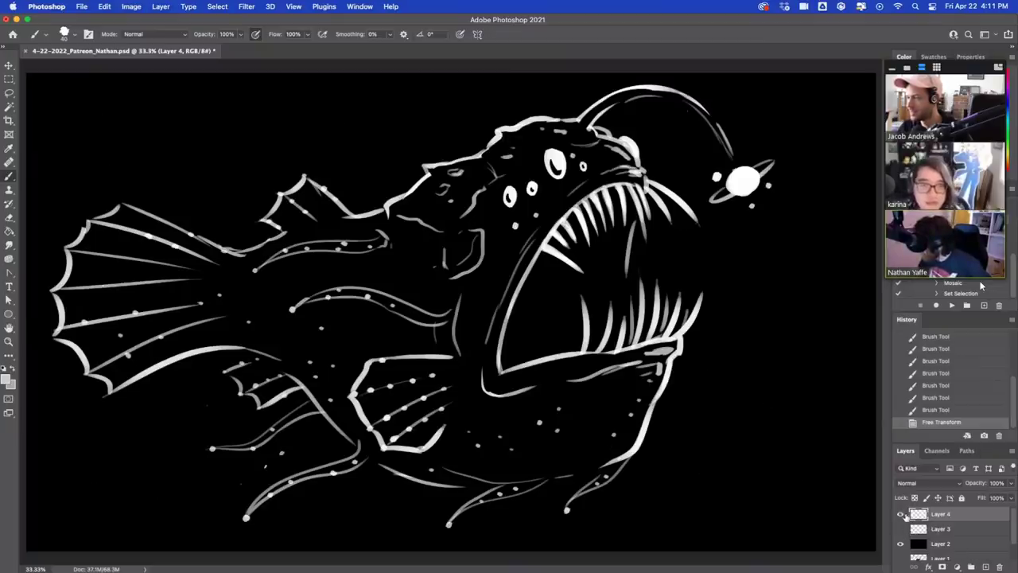
left_click(900, 514)
left_click(900, 543)
scroll(972, 551, "down", 1)
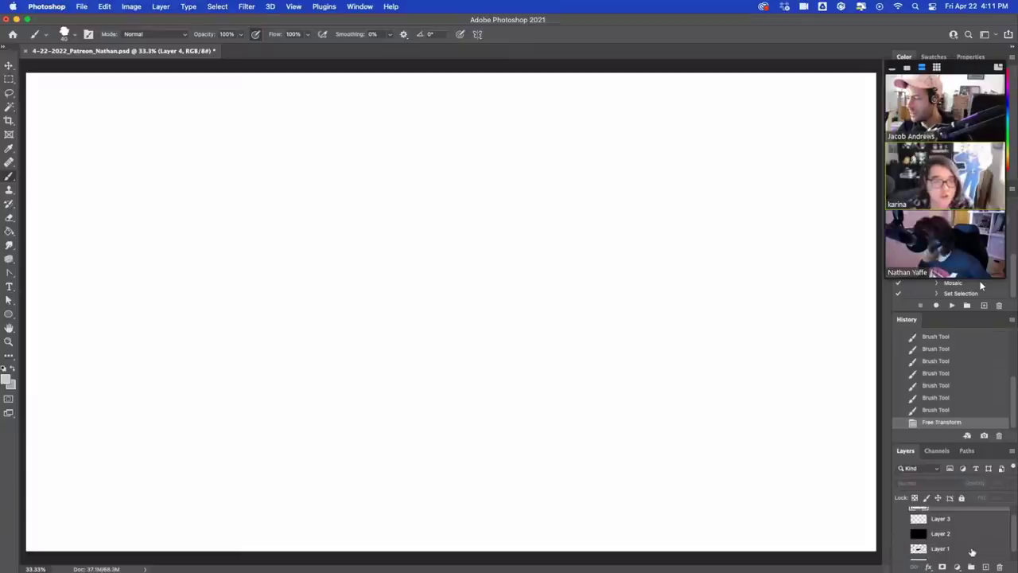
left_click(971, 549)
scroll(966, 545, "up", 1)
left_click(952, 516)
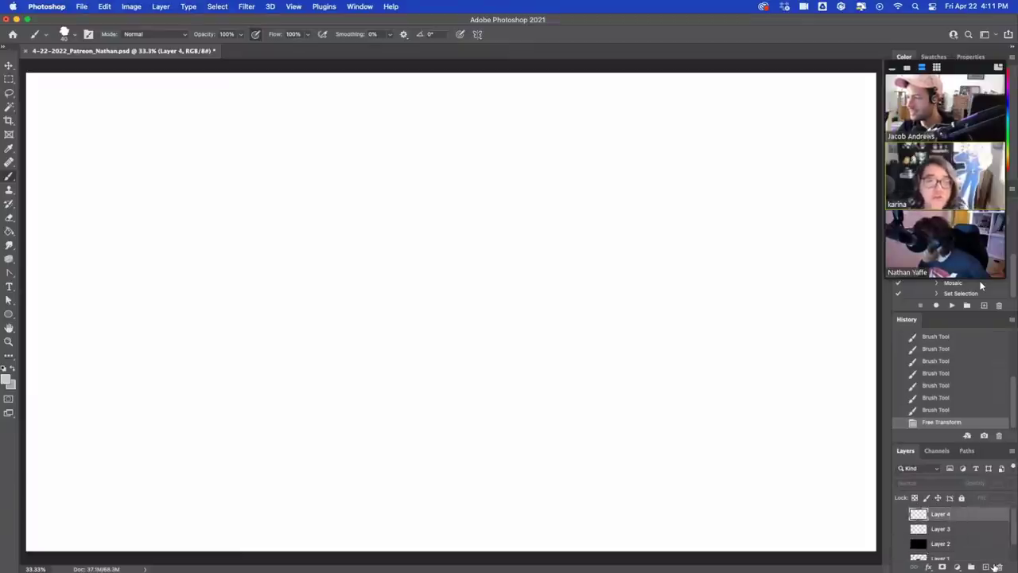
Add a layer filled with light grey above Layer 4, add an empty layer over it, and set up a black brush.
left_click(986, 567)
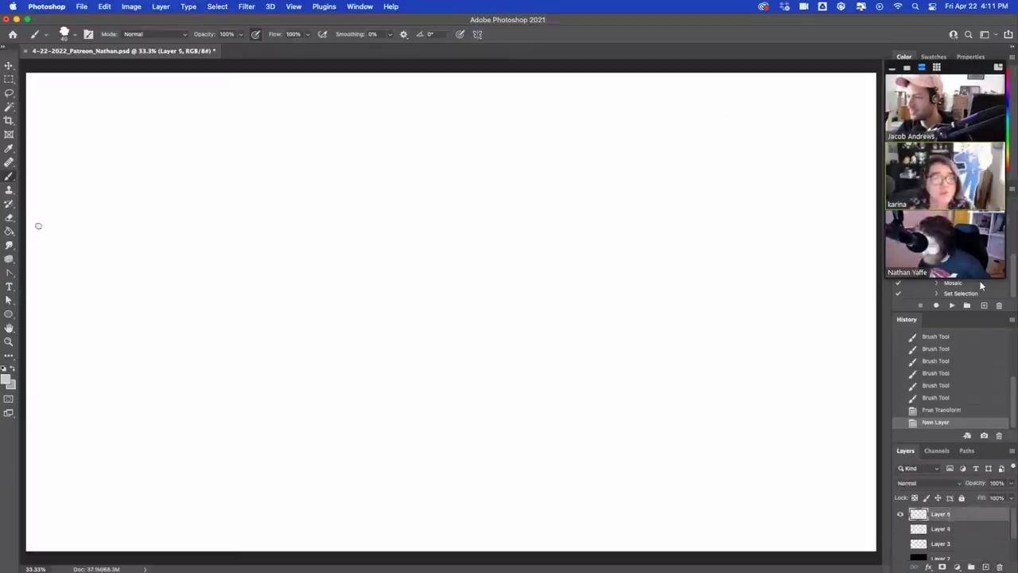
left_click(9, 230)
left_click(301, 253)
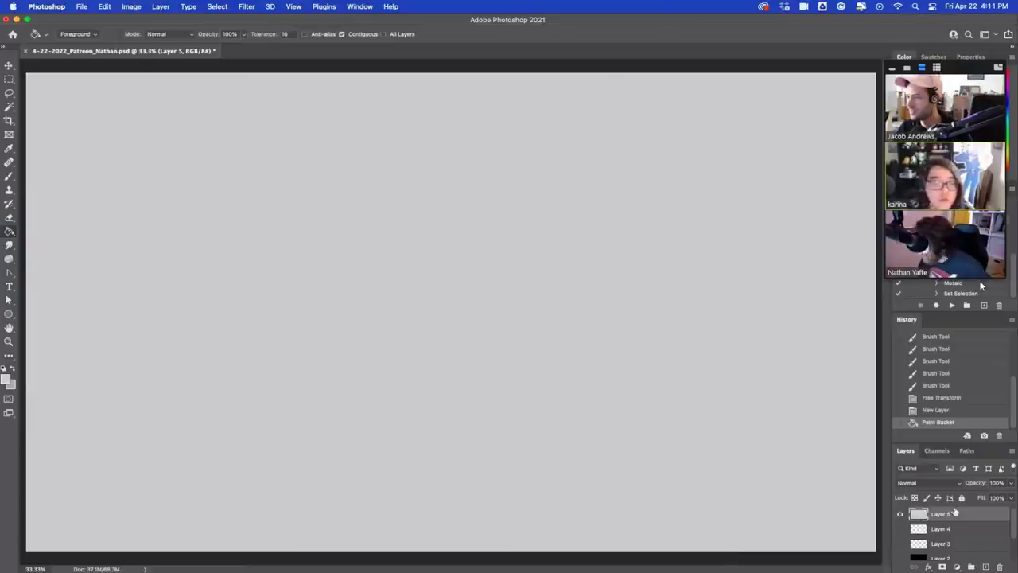
left_click(986, 566)
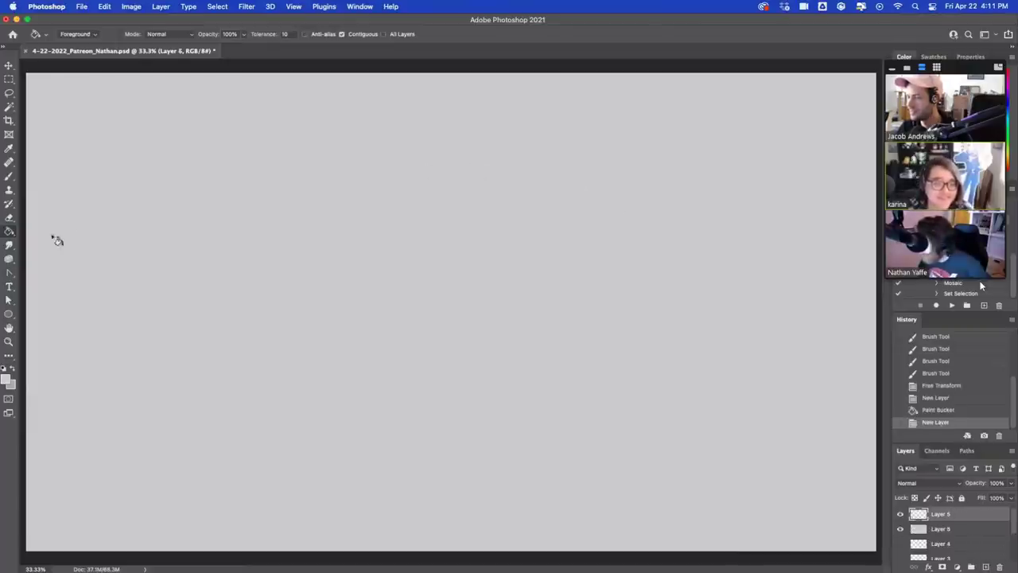
key("d")
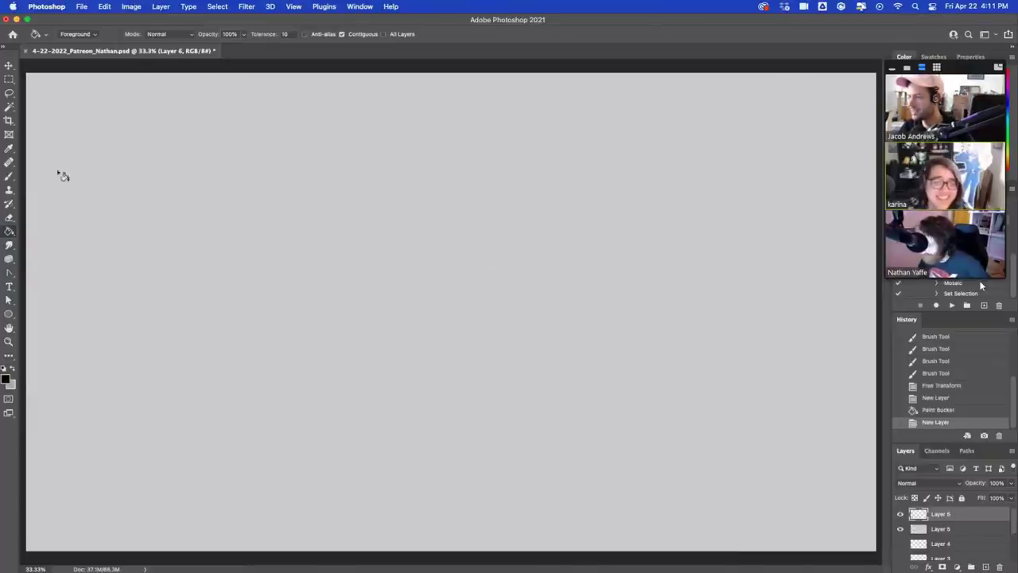
left_click(9, 175)
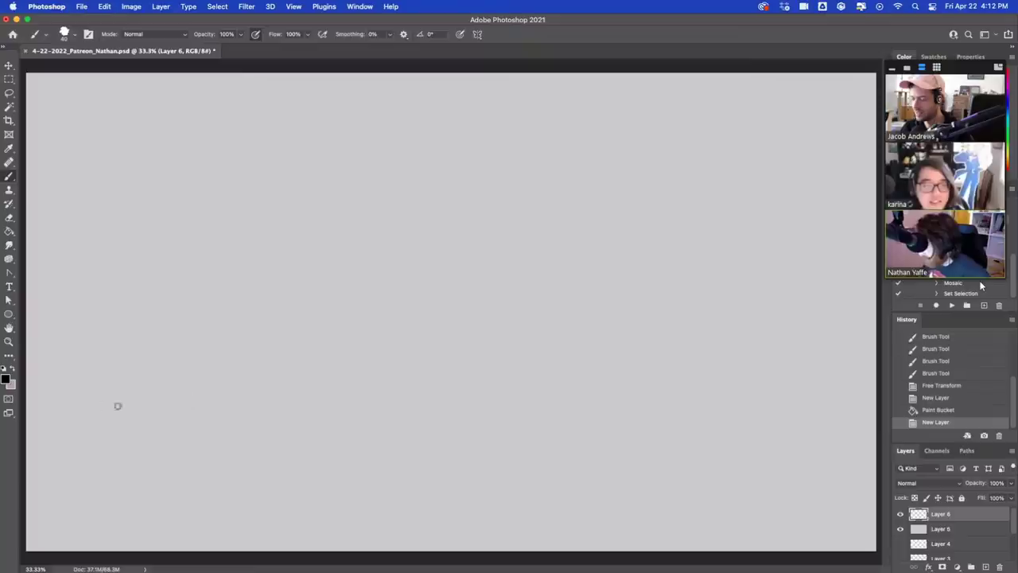
Sketch the far shoreline, the winding foreground bank rising to the right, and the hill slope descending above it.
mouse_move(117, 406)
left_mouse_down()
mouse_move(346, 396)
mouse_move(345, 377)
mouse_move(555, 359)
left_mouse_up()
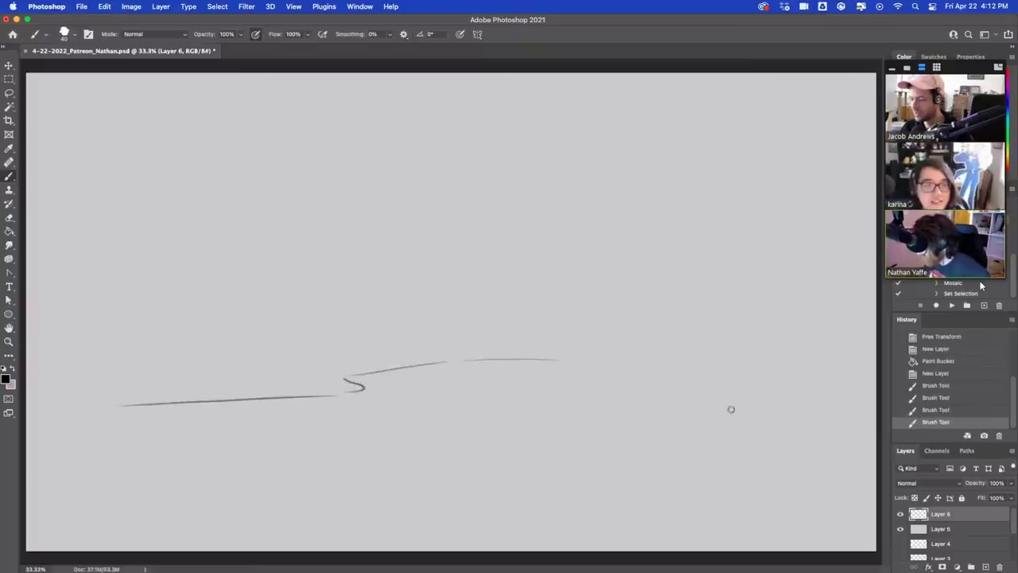
mouse_move(780, 379)
left_mouse_down()
mouse_move(654, 394)
mouse_move(622, 421)
mouse_move(454, 486)
mouse_move(340, 502)
mouse_move(274, 541)
left_mouse_up()
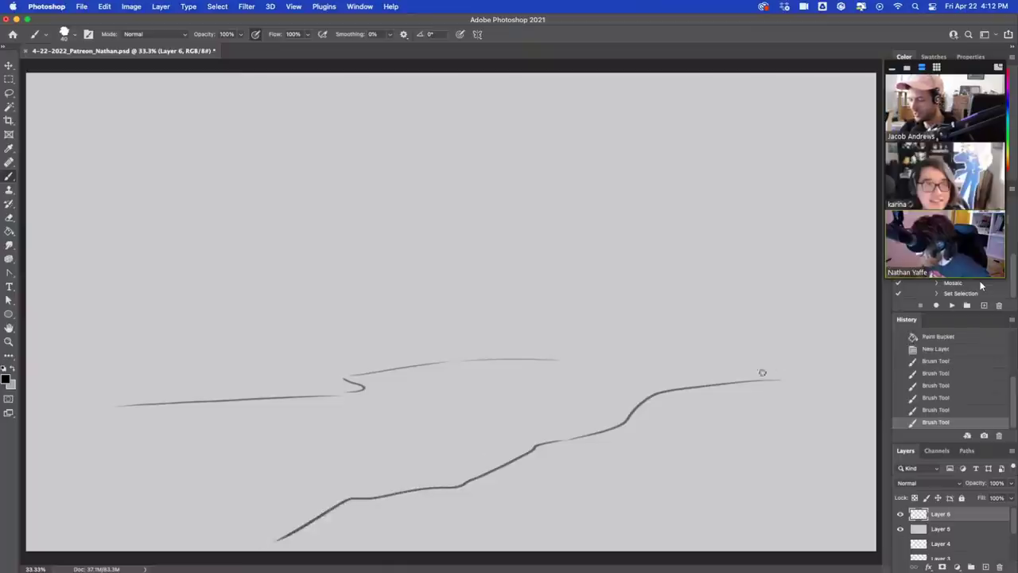
left_click_drag(749, 380, 868, 334)
left_click_drag(583, 357, 751, 357)
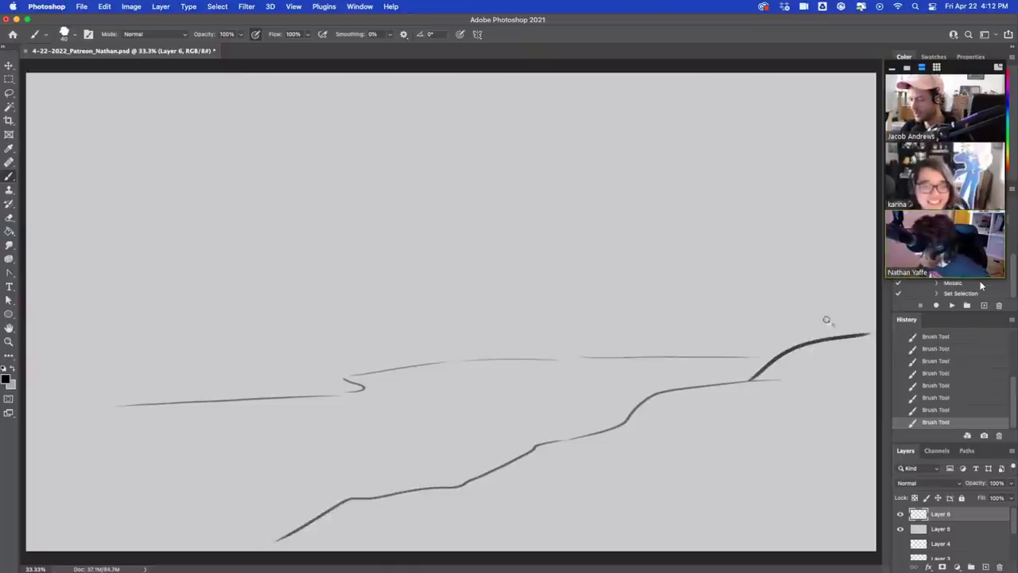
mouse_move(829, 322)
left_mouse_down()
mouse_move(795, 298)
mouse_move(715, 286)
mouse_move(701, 272)
mouse_move(677, 284)
mouse_move(581, 222)
mouse_move(390, 190)
mouse_move(516, 211)
left_mouse_up()
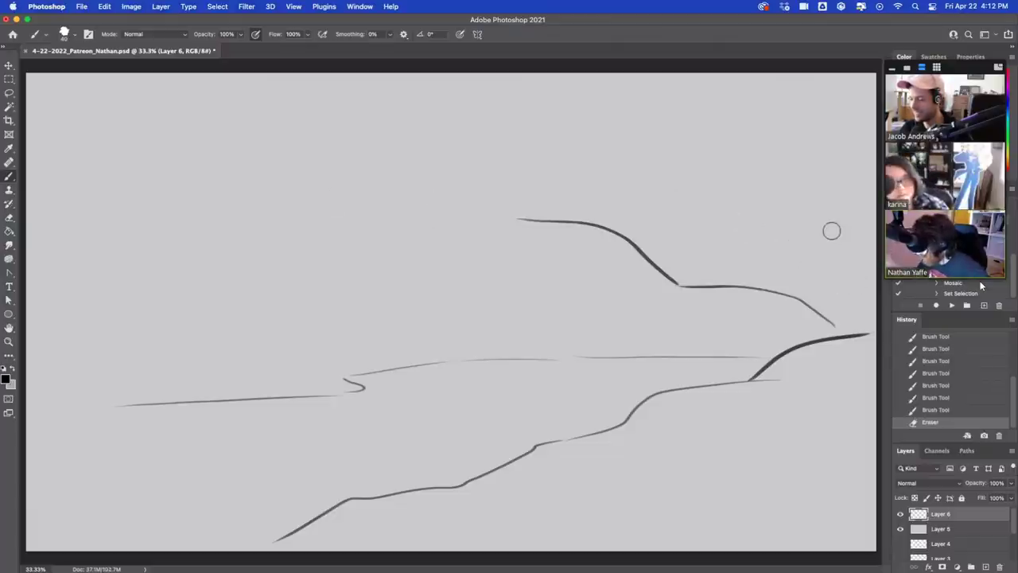
Extend the left shoreline to the canvas edge and rework its join with the hooked bend using brush and eraser.
left_click_drag(111, 406, 12, 415)
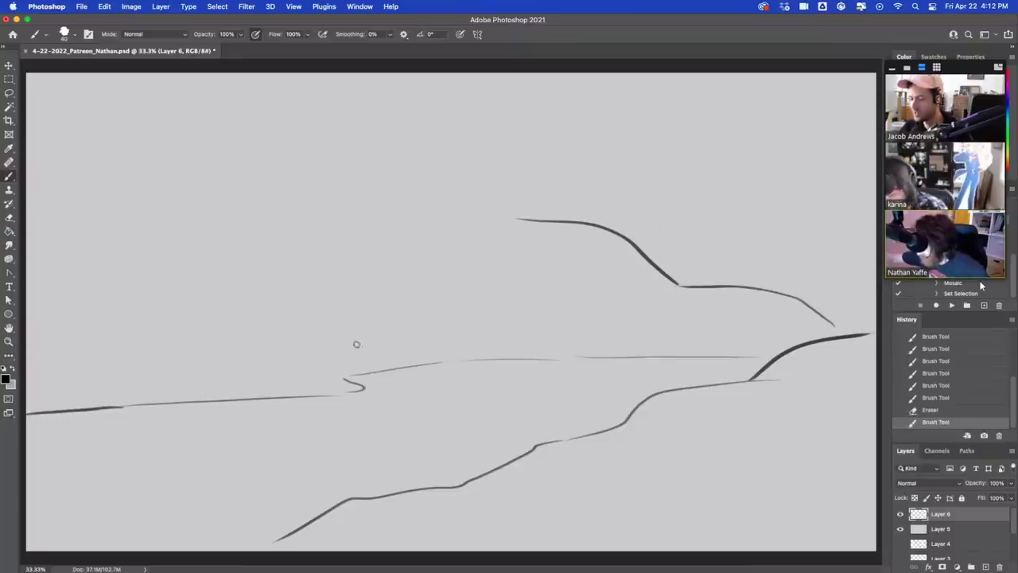
mouse_move(310, 393)
left_mouse_down()
mouse_move(353, 391)
mouse_move(348, 360)
mouse_move(438, 258)
mouse_move(411, 346)
mouse_move(356, 383)
mouse_move(332, 356)
mouse_move(323, 387)
left_mouse_up()
key("bracketright")
key("bracketright")
key("bracketright")
key("bracketright")
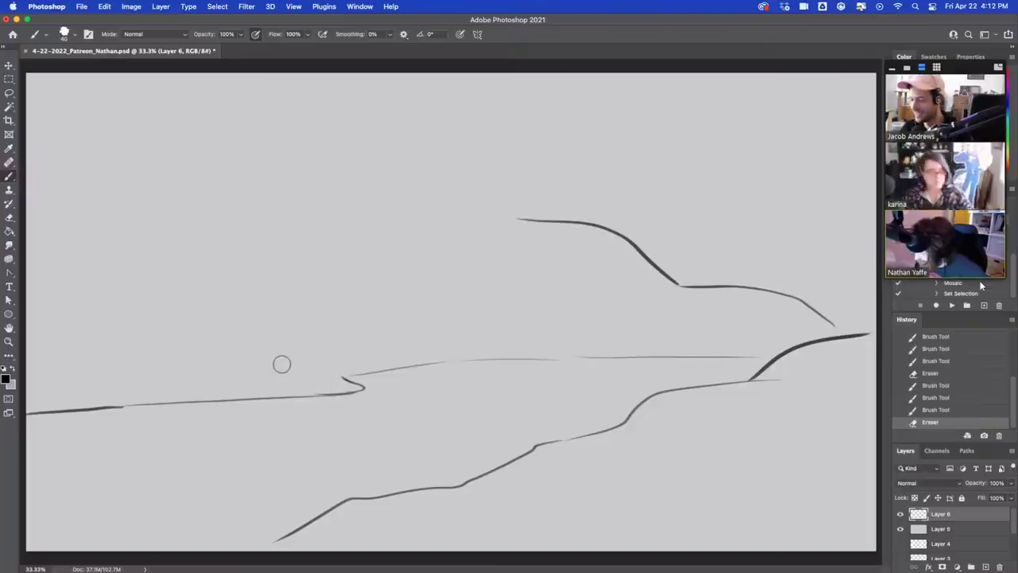
key("bracketleft")
key("bracketleft")
key("bracketleft")
key("bracketleft")
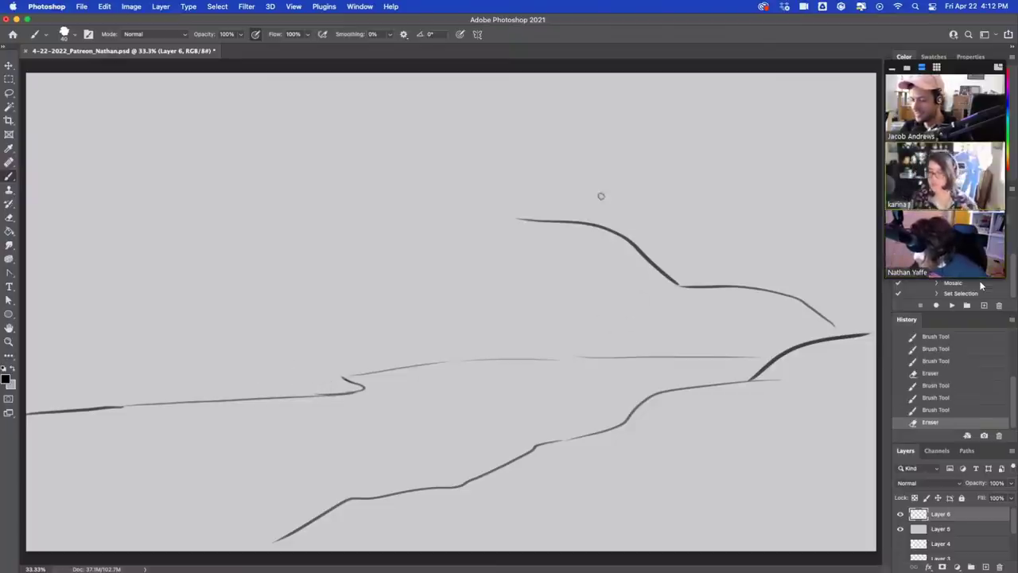
Draw tall grass blades on the right bank and a cluster of broad, veined leaves at the foot of the hill.
mouse_move(848, 337)
left_mouse_down()
mouse_move(840, 249)
mouse_move(846, 331)
mouse_move(865, 267)
mouse_move(859, 325)
mouse_move(740, 307)
mouse_move(775, 342)
left_mouse_up()
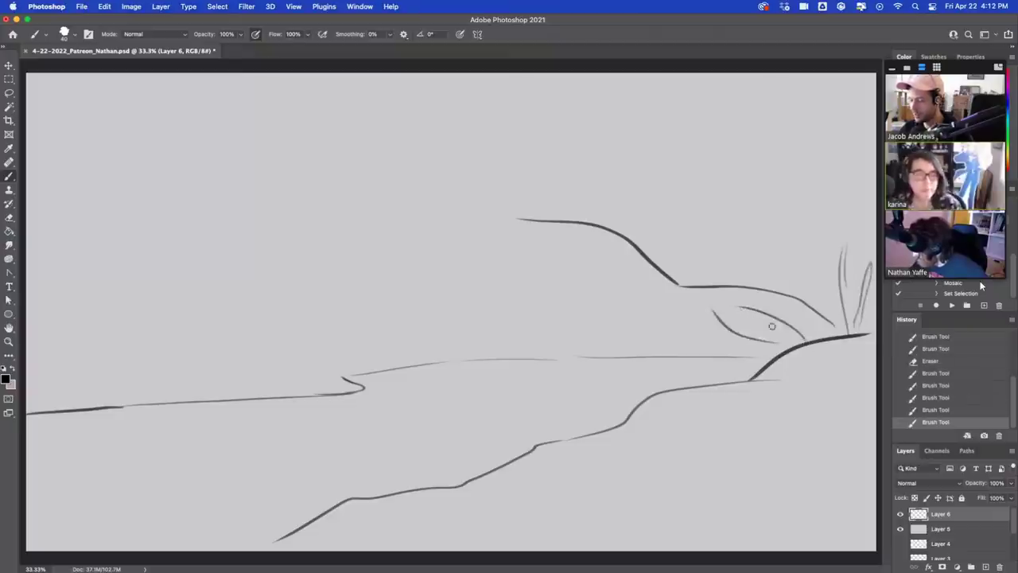
left_click_drag(714, 299, 806, 332)
mouse_move(767, 306)
left_mouse_down()
mouse_move(788, 318)
mouse_move(736, 305)
mouse_move(724, 320)
mouse_move(753, 334)
mouse_move(725, 342)
mouse_move(748, 368)
left_mouse_up()
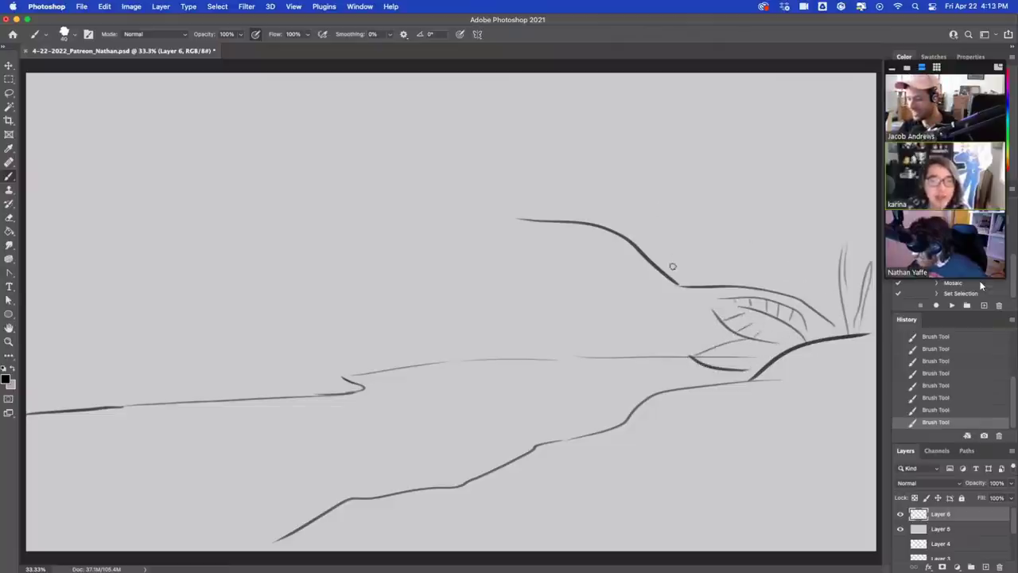
Add small grass tufts along the hill slope and a short blade beside the leaves near its foot.
mouse_move(676, 276)
left_mouse_down()
mouse_move(689, 238)
mouse_move(689, 283)
left_mouse_up()
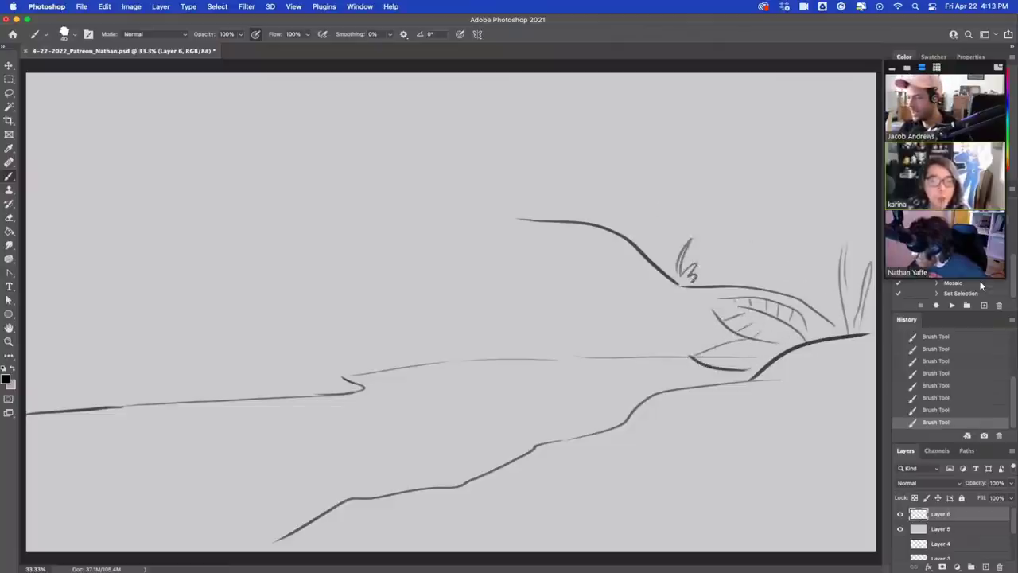
left_click_drag(641, 237, 648, 249)
left_click_drag(650, 232, 659, 249)
left_click_drag(818, 291, 831, 311)
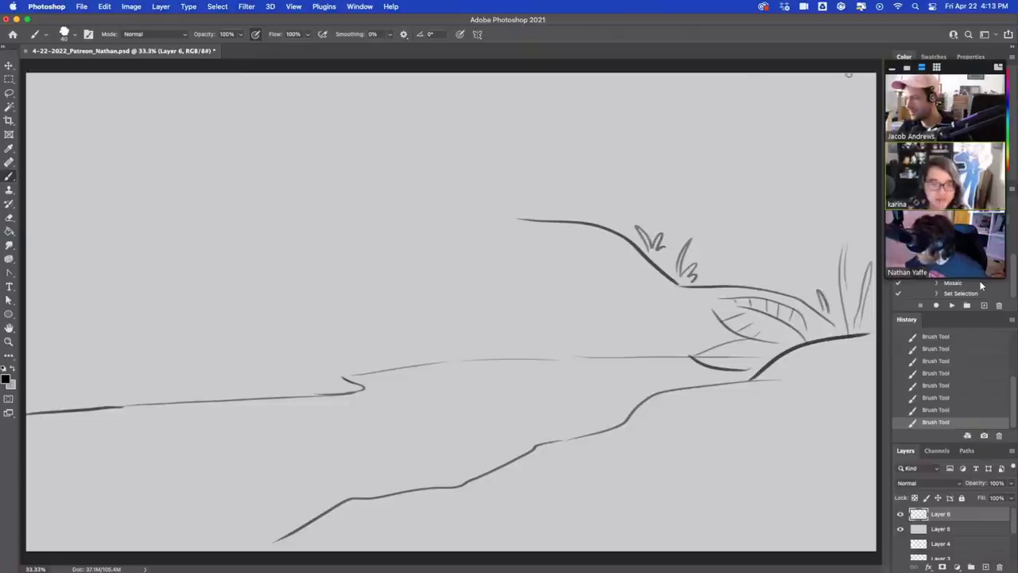
Draw a jagged palm frond hanging in from the upper right and a looping, dripping vine along the upper canvas edge.
mouse_move(848, 75)
left_mouse_down()
mouse_move(786, 130)
mouse_move(748, 192)
mouse_move(853, 95)
left_mouse_up()
mouse_move(766, 137)
left_mouse_down()
mouse_move(795, 87)
mouse_move(819, 73)
left_mouse_up()
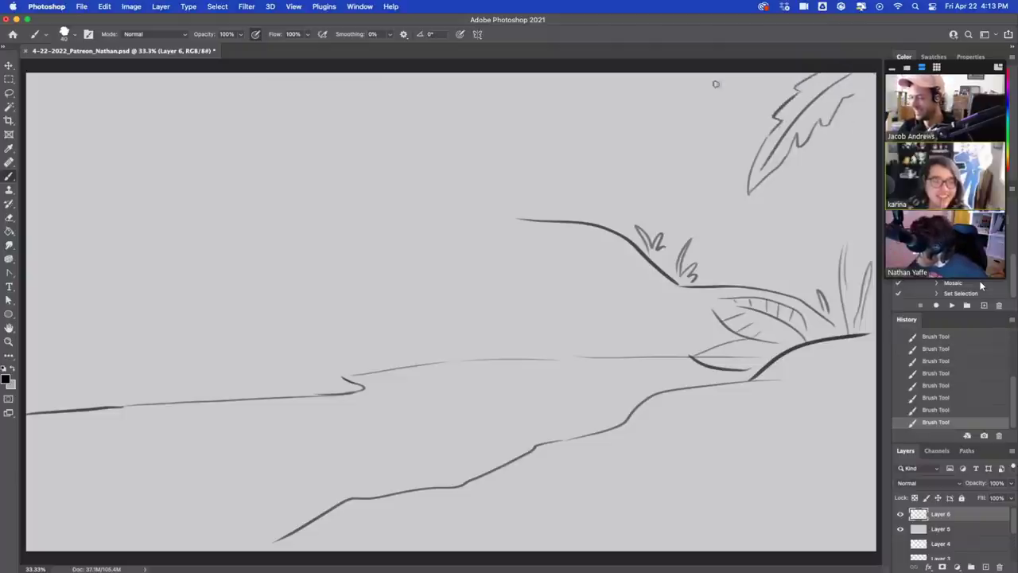
mouse_move(617, 74)
left_mouse_down()
mouse_move(654, 123)
mouse_move(659, 105)
mouse_move(725, 74)
left_mouse_up()
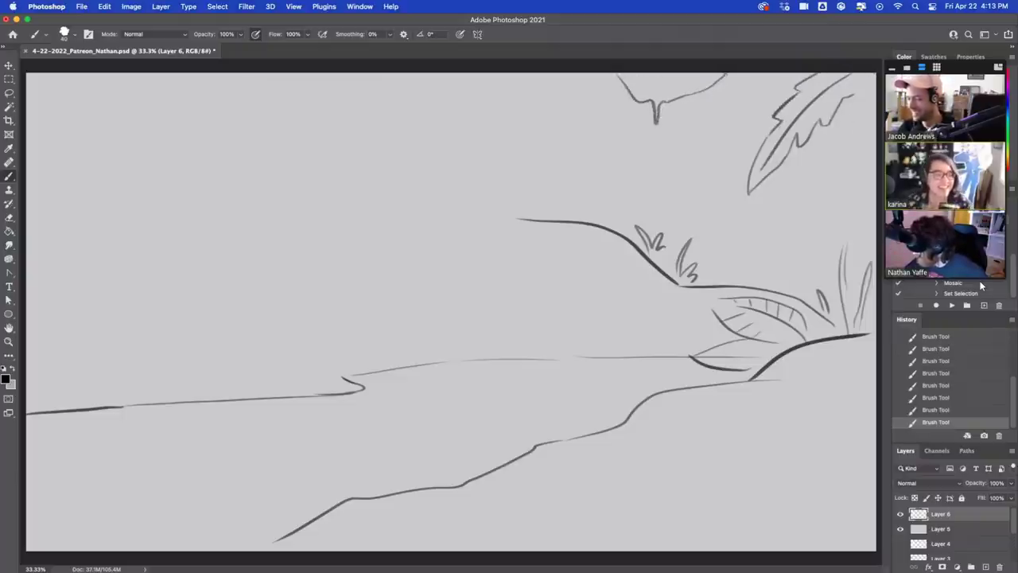
mouse_move(633, 74)
left_mouse_down()
mouse_move(689, 88)
mouse_move(774, 71)
left_mouse_up()
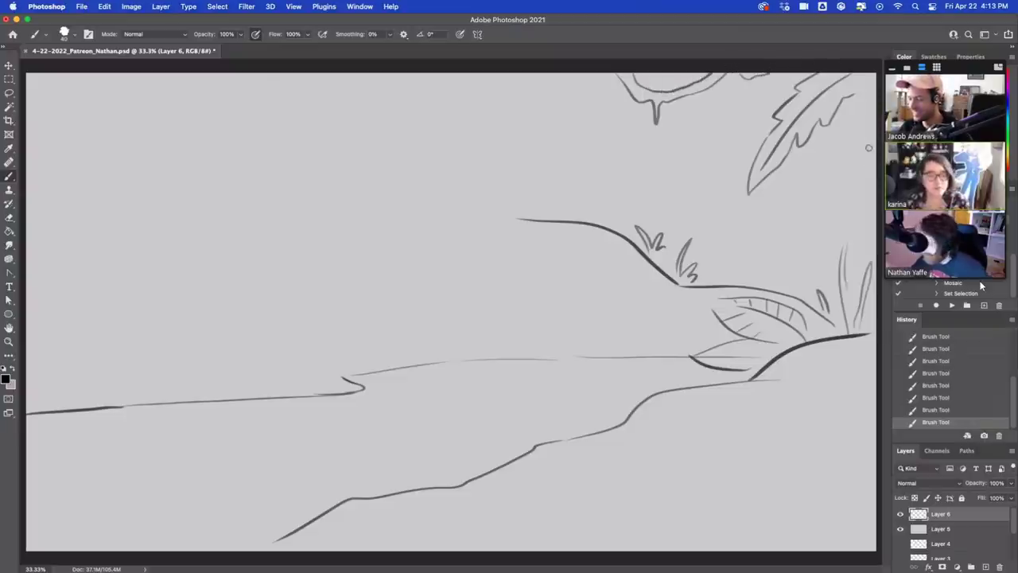
Draw a large pointed-leaf plant in the lower right foreground and a ragged fern leaf at the right canvas edge.
mouse_move(678, 549)
left_mouse_down()
mouse_move(762, 443)
mouse_move(739, 550)
left_mouse_up()
left_click_drag(734, 486, 709, 550)
mouse_move(685, 514)
left_mouse_down()
mouse_move(669, 486)
mouse_move(605, 451)
mouse_move(609, 550)
left_mouse_up()
left_click_drag(630, 480, 670, 548)
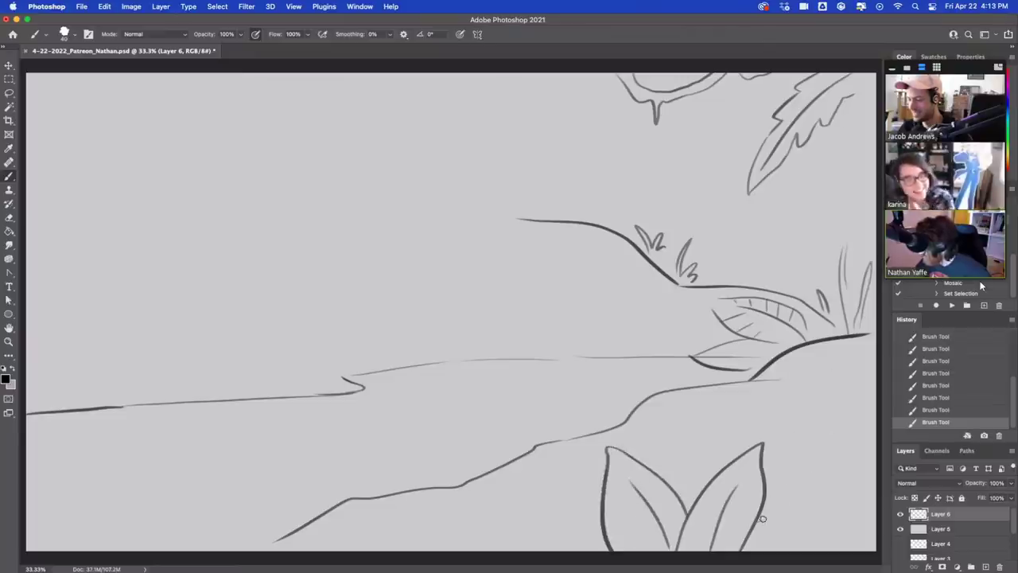
left_click_drag(759, 521, 783, 548)
mouse_move(872, 380)
left_mouse_down()
mouse_move(791, 411)
mouse_move(826, 412)
mouse_move(809, 421)
mouse_move(828, 449)
mouse_move(847, 433)
mouse_move(851, 448)
mouse_move(875, 403)
left_mouse_up()
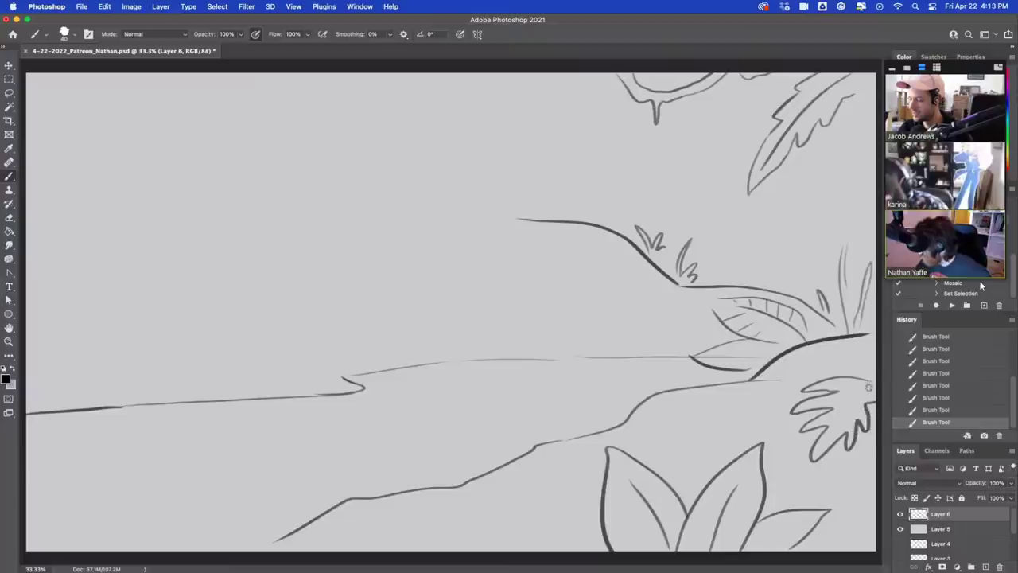
Refine the leaf cluster below the hill by extending the upper leaf's tip, redrawing the lower leaf and adding small stems.
left_click_drag(704, 302, 723, 299)
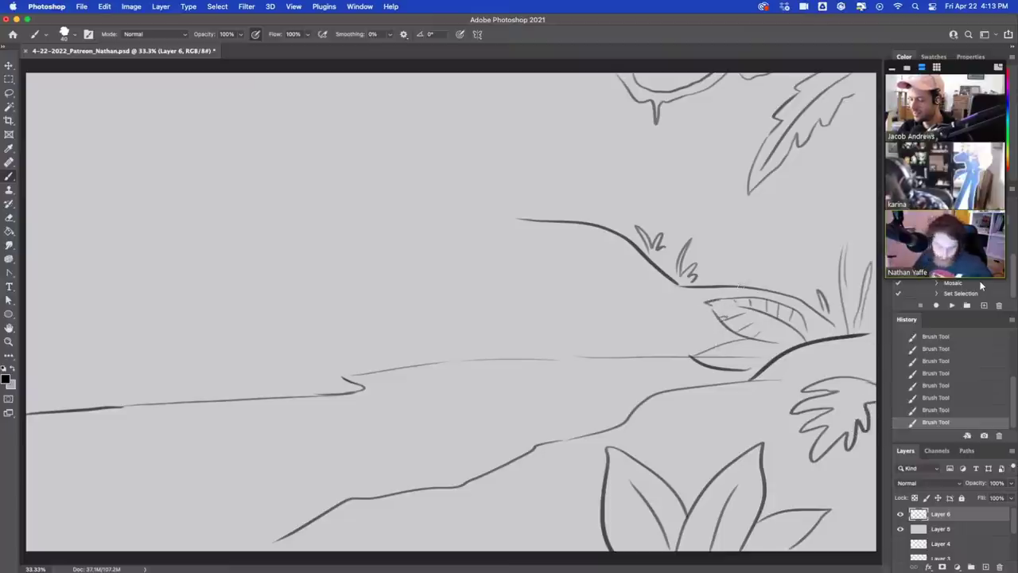
key("super+z")
mouse_move(705, 357)
left_mouse_down()
mouse_move(750, 352)
mouse_move(692, 364)
mouse_move(758, 369)
left_mouse_up()
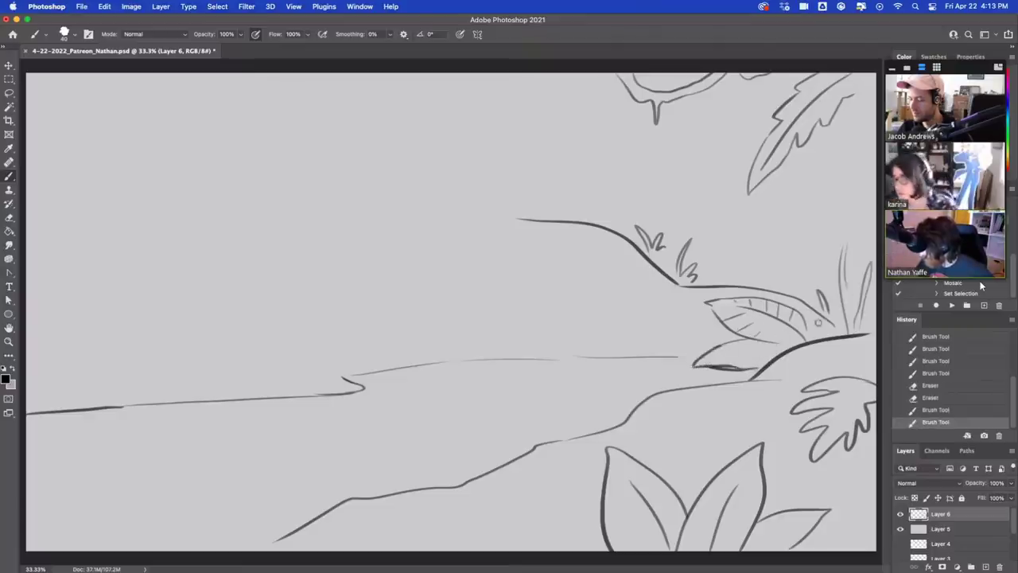
mouse_move(807, 327)
left_mouse_down()
mouse_move(808, 339)
mouse_move(822, 340)
left_mouse_up()
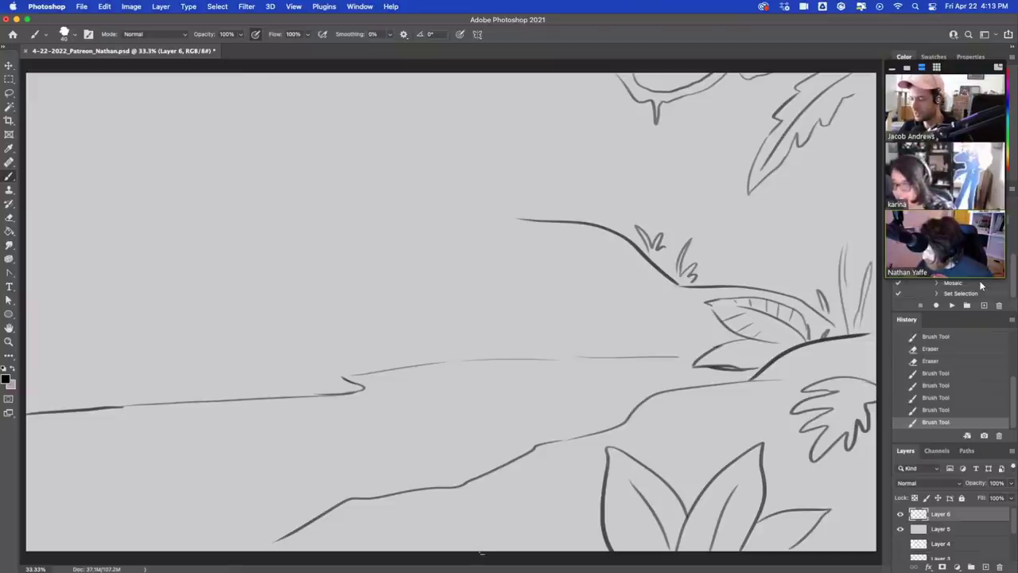
Draw two small grass tufts on the far shoreline and erase the hooked bend on its left part.
left_click_drag(483, 551, 505, 509)
key("super+z")
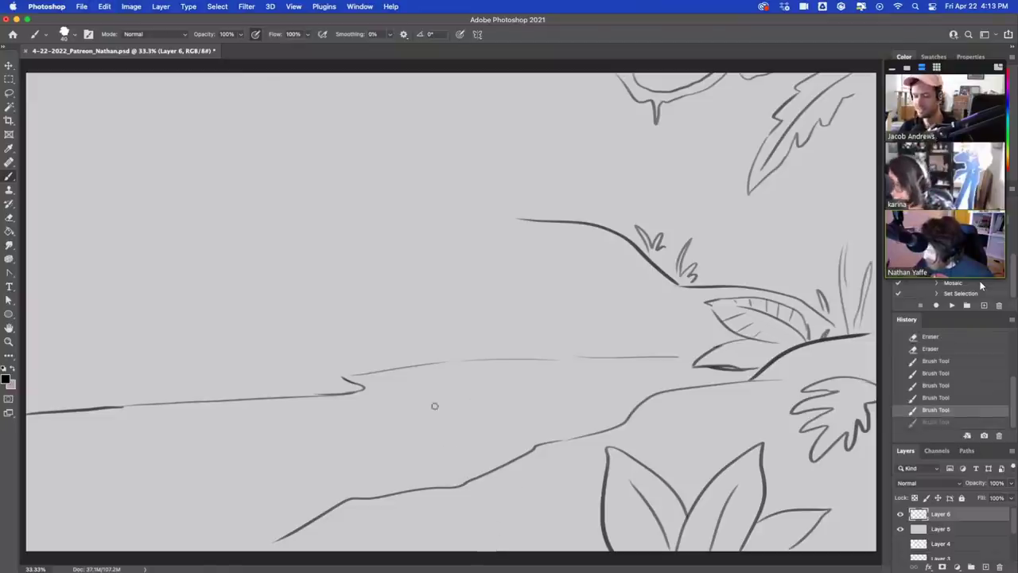
mouse_move(437, 359)
left_mouse_down()
mouse_move(432, 332)
mouse_move(444, 356)
mouse_move(453, 334)
mouse_move(456, 359)
left_mouse_up()
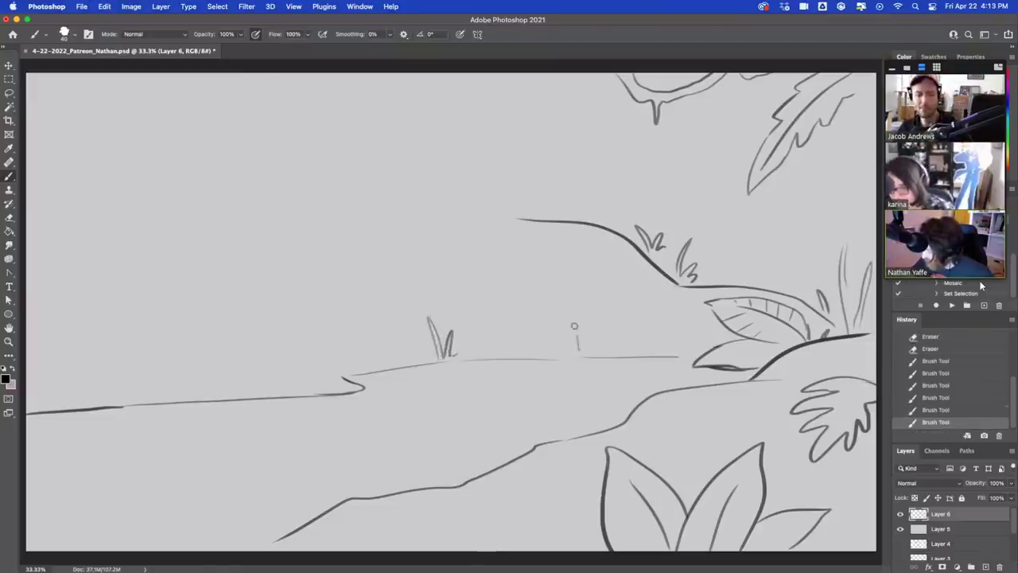
left_click_drag(575, 325, 610, 347)
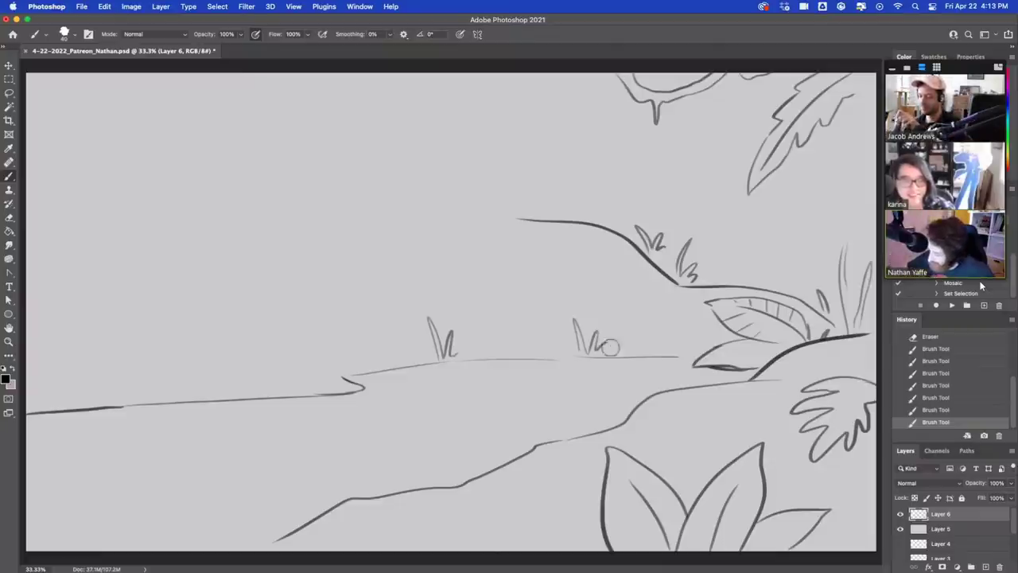
left_click_drag(239, 399, 357, 382)
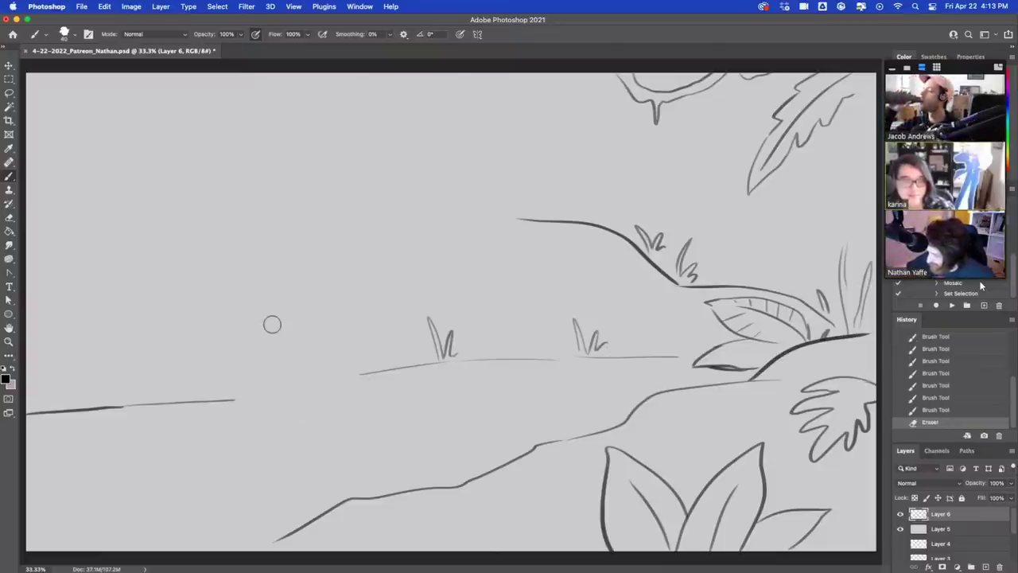
left_click_drag(246, 418, 233, 376)
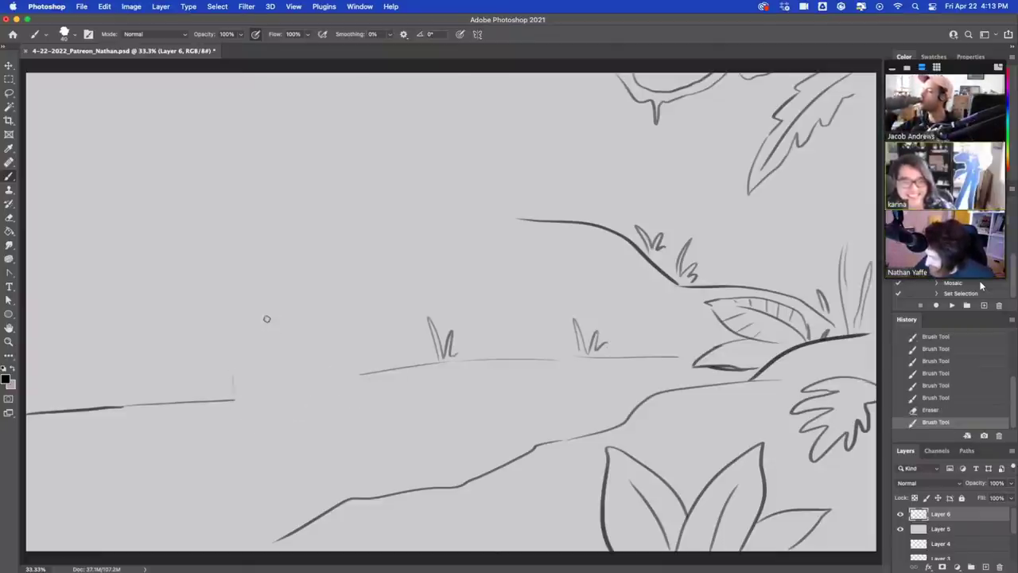
key("super+z")
left_click_drag(239, 428, 246, 381)
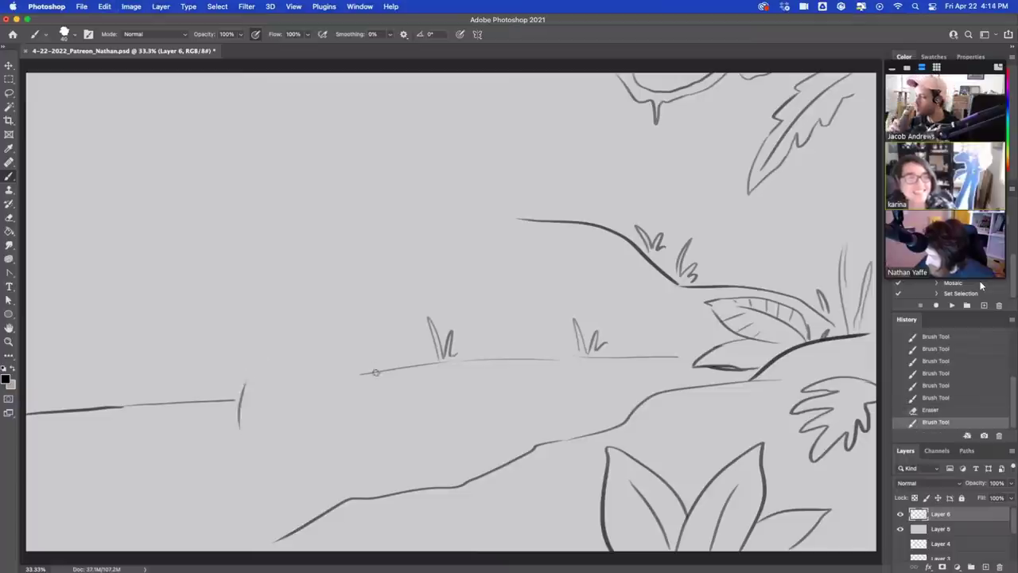
left_click_drag(346, 349, 398, 395)
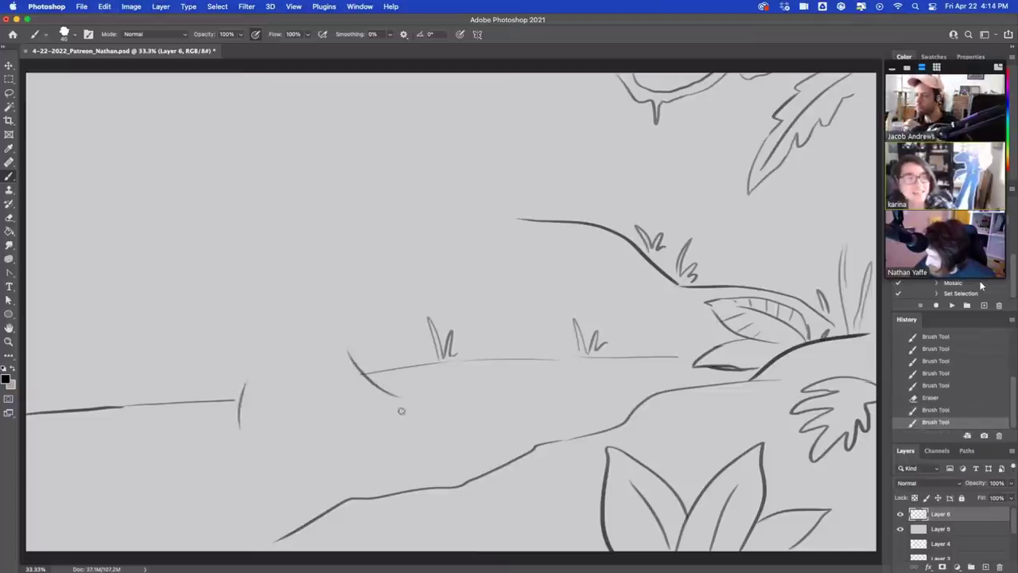
key("super+z")
mouse_move(250, 375)
left_mouse_down()
mouse_move(273, 307)
mouse_move(266, 331)
mouse_move(341, 302)
mouse_move(401, 375)
left_mouse_up()
key("super+z")
key("super+z")
Draw a rounded walrus head with a sloping back and a chest line beside the far shoreline, erasing the stray line ends.
left_click_drag(332, 299, 404, 379)
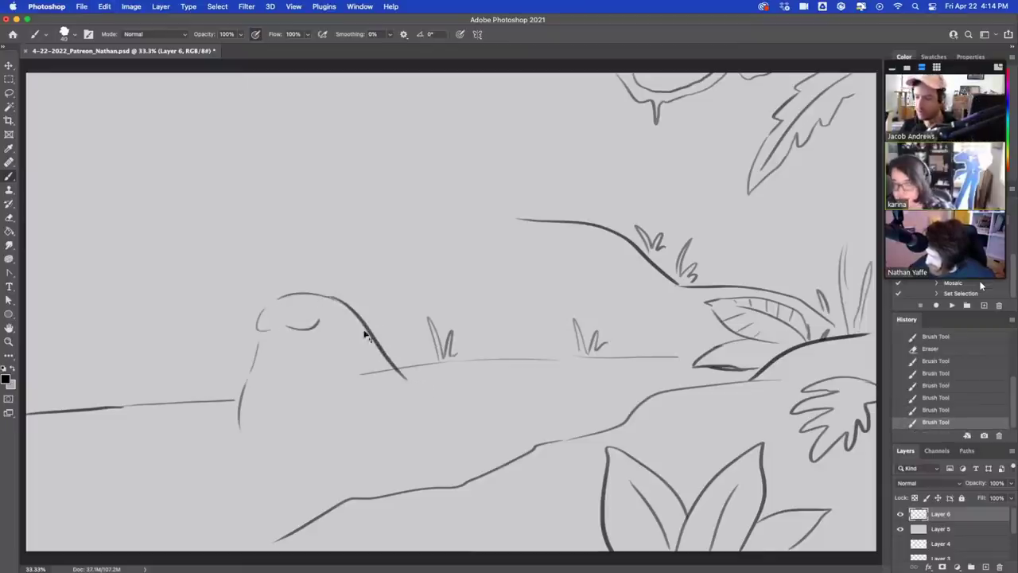
key("super+z")
left_click_drag(333, 300, 408, 388)
left_click_drag(261, 334, 272, 421)
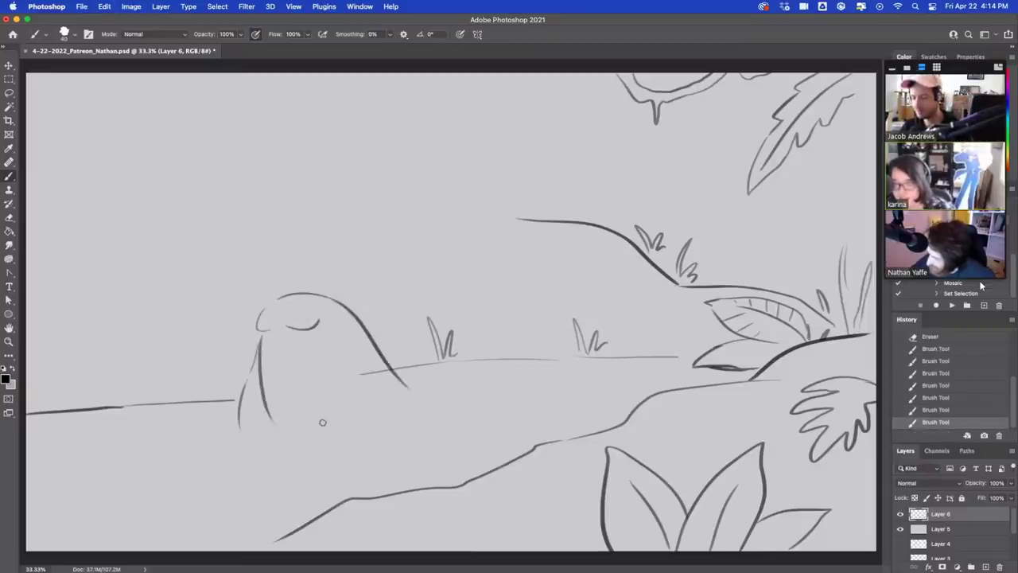
key("e")
mouse_move(245, 357)
left_mouse_down()
mouse_move(244, 440)
mouse_move(251, 346)
mouse_move(252, 404)
left_mouse_up()
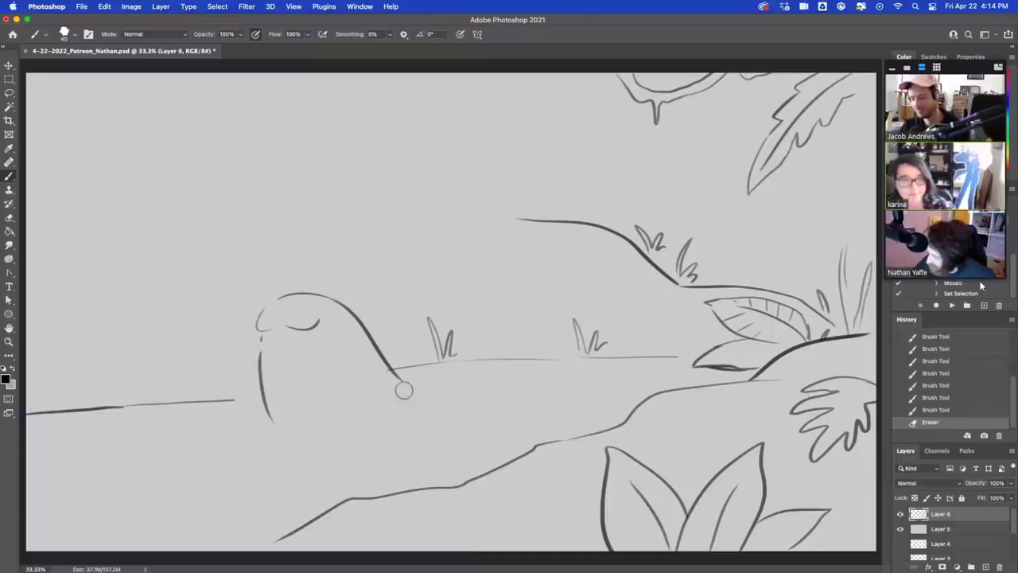
left_click_drag(402, 387, 402, 382)
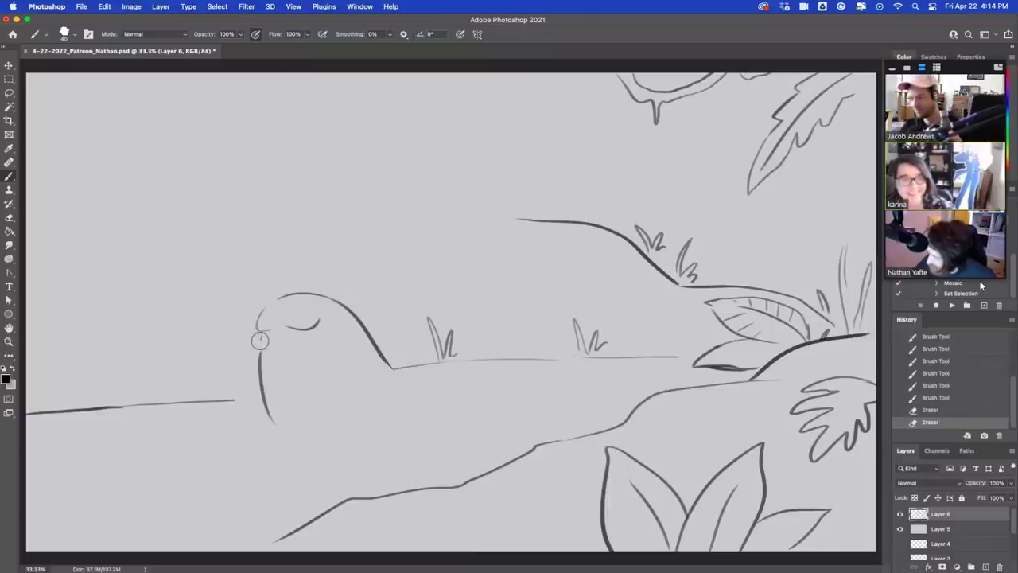
Draw the walrus's long pointed tusks hanging from the muzzle and add its mouth and small eyes.
mouse_move(270, 341)
left_mouse_down()
mouse_move(256, 333)
mouse_move(249, 385)
mouse_move(266, 339)
mouse_move(295, 402)
mouse_move(309, 325)
left_mouse_up()
key("super+z")
left_click_drag(296, 403, 308, 330)
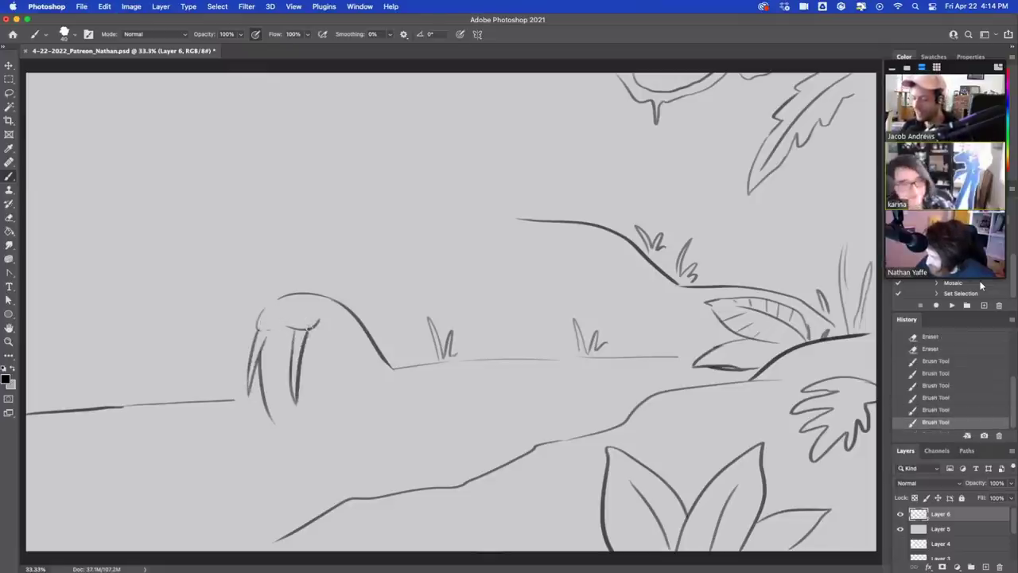
key("super+z")
mouse_move(296, 404)
left_mouse_down()
mouse_move(305, 330)
mouse_move(287, 349)
mouse_move(288, 325)
mouse_move(307, 339)
left_mouse_up()
key("super+z")
key("ctrl+z")
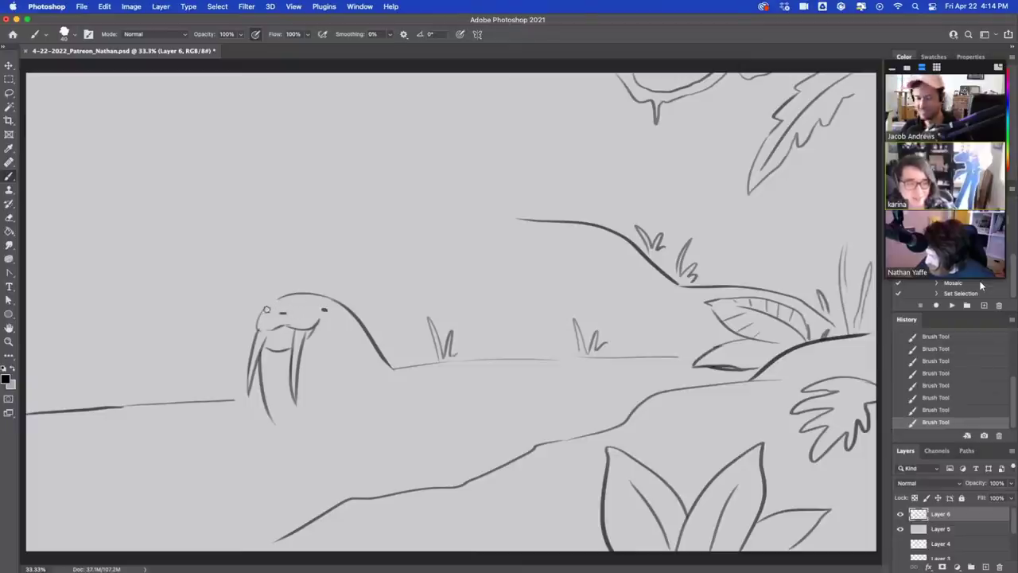
Add curved fold strokes down the back of the walrus's neck and short whiskers on both sides of the muzzle.
mouse_move(314, 311)
left_mouse_down()
mouse_move(343, 351)
mouse_move(357, 320)
left_mouse_up()
key("super+z")
key("super+z")
key("super+z")
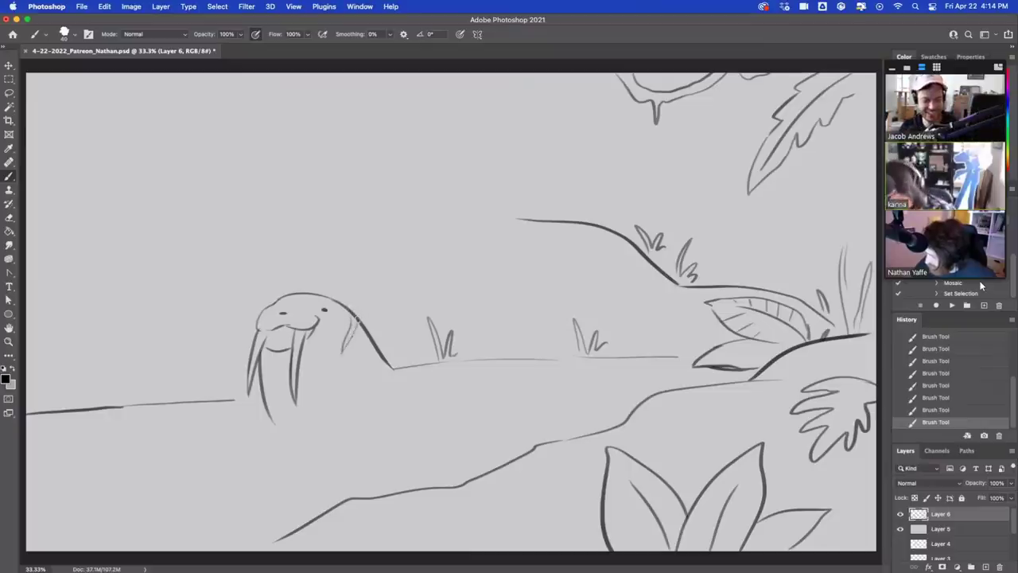
left_click_drag(347, 371, 365, 351)
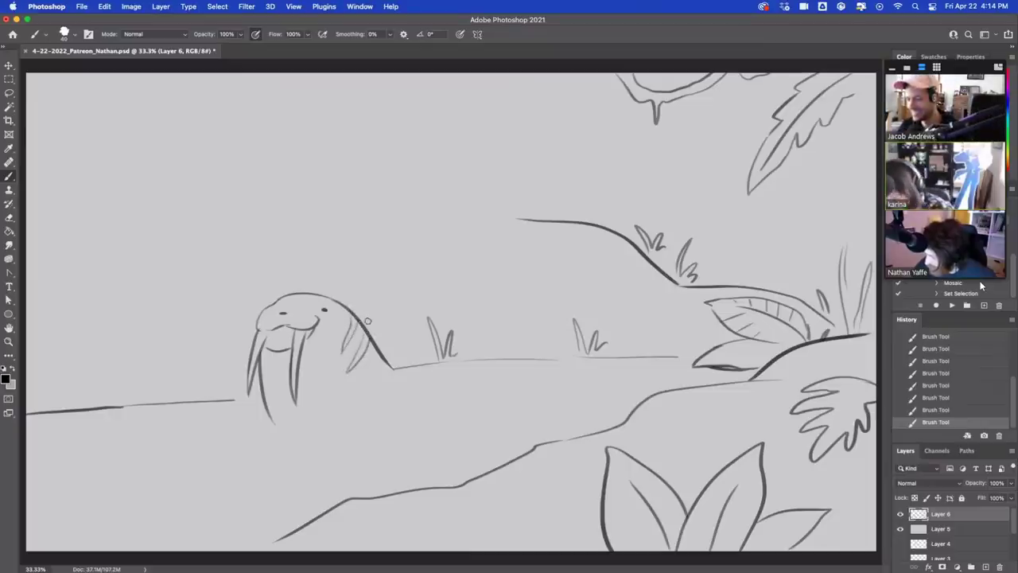
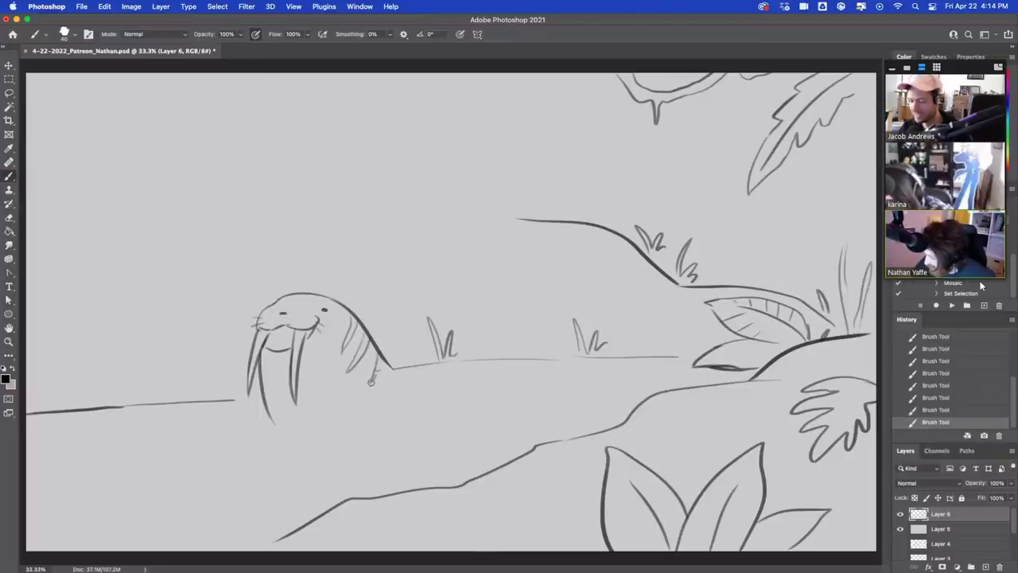
key("super+z")
Add a lower neck fold, then extend the walrus's chest line downward and its back line out along the water.
mouse_move(359, 400)
left_mouse_down()
mouse_move(385, 367)
mouse_move(418, 384)
left_mouse_up()
key("super+z")
left_click_drag(266, 402, 296, 445)
key("super+z")
key("super+shift+z")
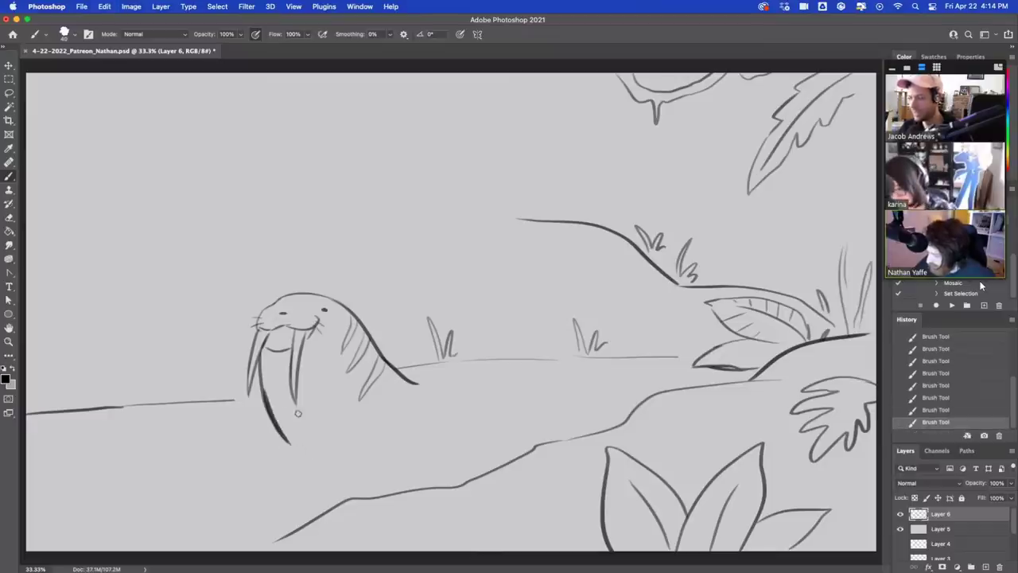
key("super+z")
key("super+shift+z")
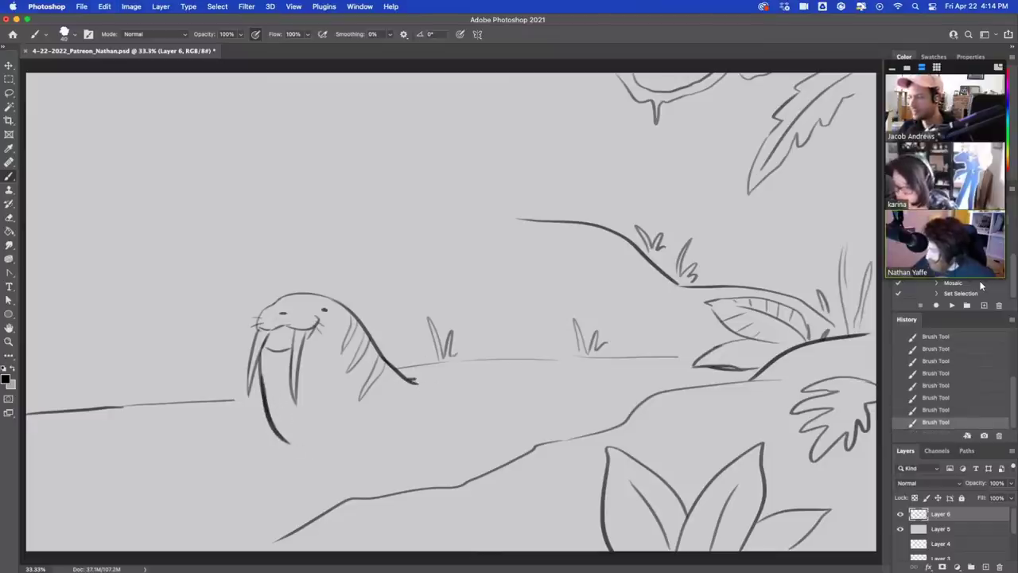
left_click_drag(412, 381, 495, 374)
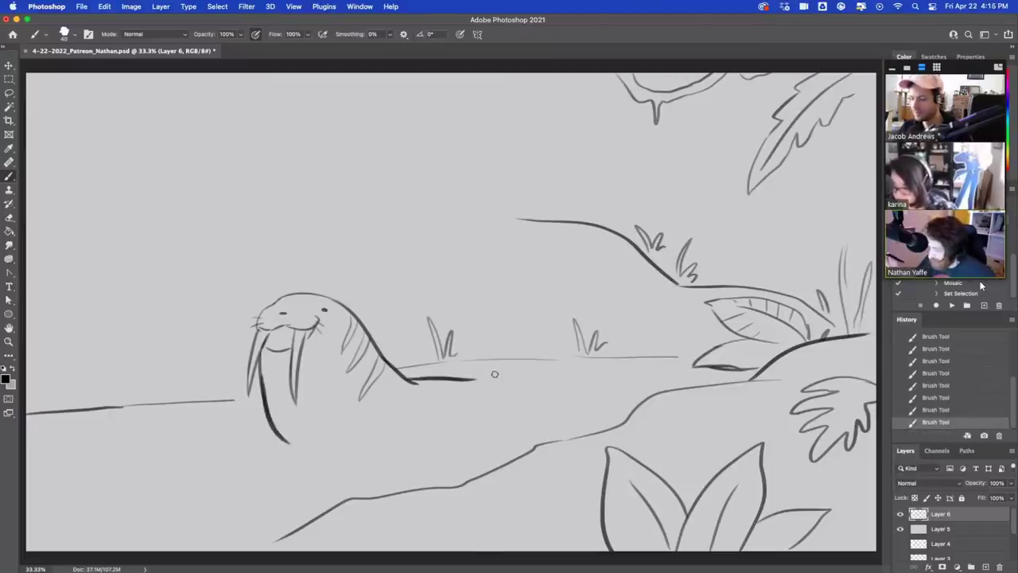
Erase the jaw line between the walrus's tusks and redraw the lower lip closer to the muzzle.
key("e")
mouse_move(271, 346)
left_mouse_down()
mouse_move(296, 332)
mouse_move(311, 343)
mouse_move(315, 322)
mouse_move(294, 334)
left_mouse_up()
key("super+z")
key("super+z")
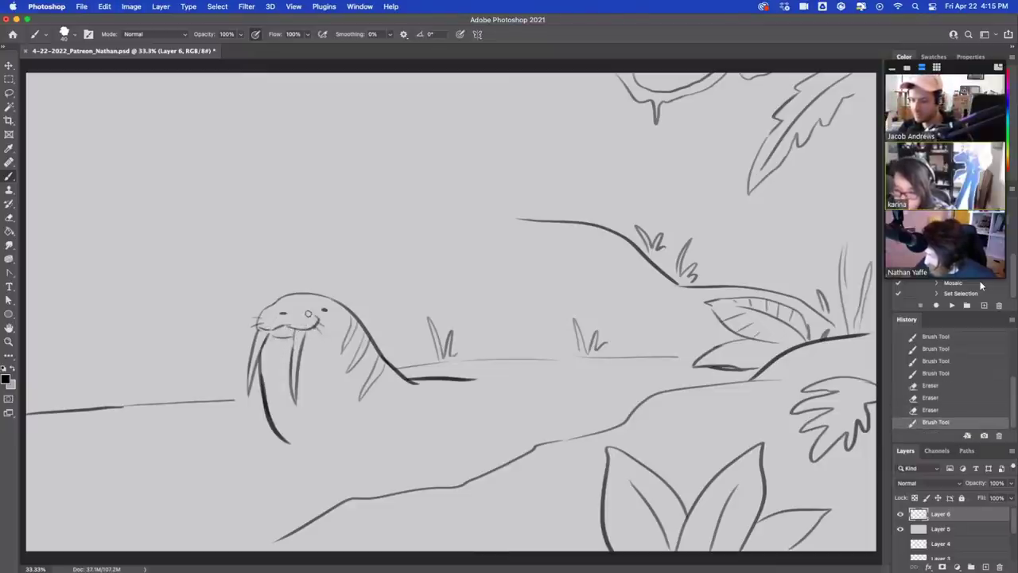
Draw the walrus's lower body edge from the chest and close the rear body in a tapered point.
left_click_drag(286, 451, 431, 414)
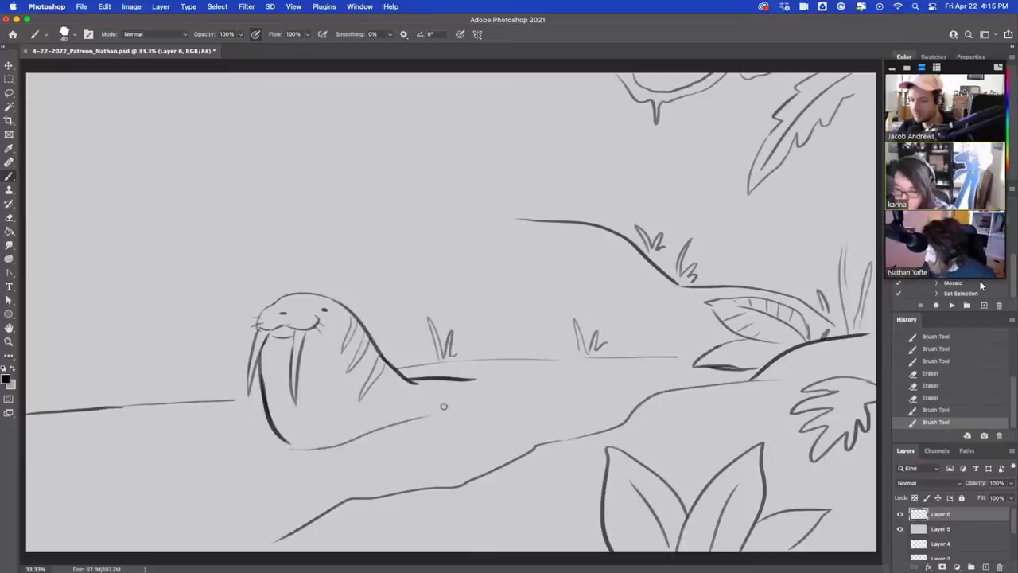
key("ctrl+z")
left_click_drag(285, 445, 463, 414)
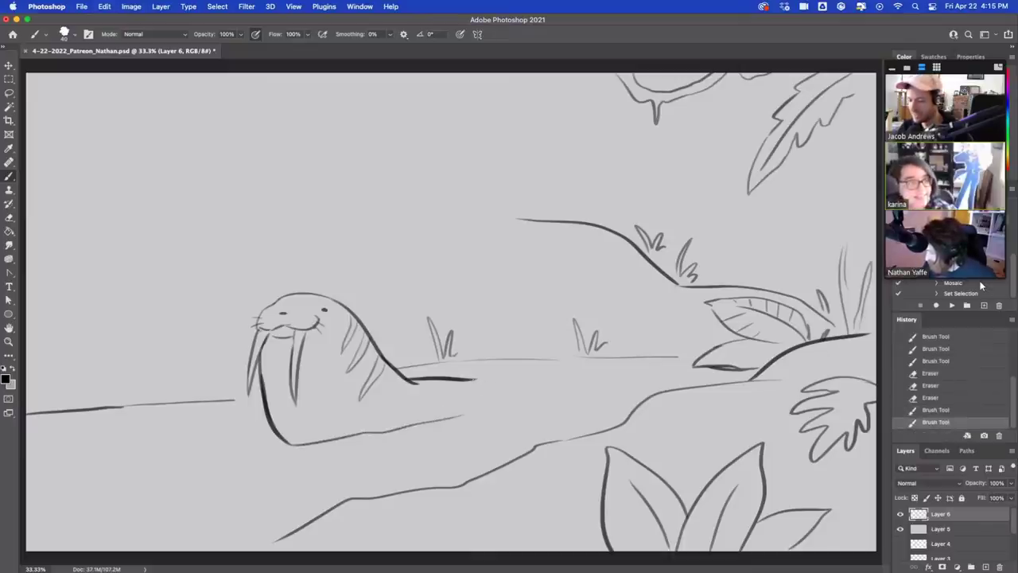
left_click_drag(475, 379, 525, 381)
left_click_drag(463, 411, 549, 381)
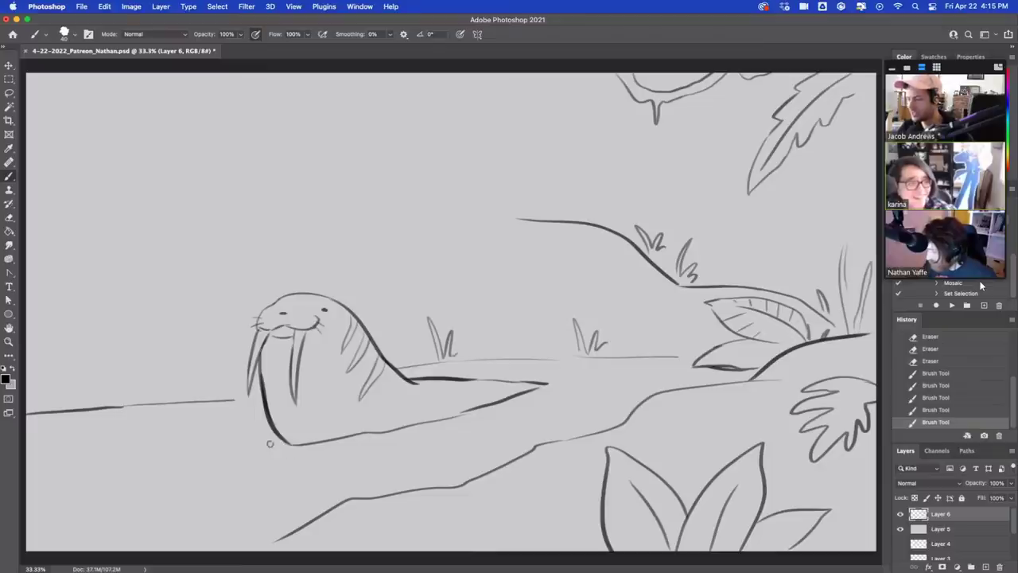
Draw water ripples around the walrus's base and redraw its lower body edge as a wavy waterline.
mouse_move(270, 444)
left_mouse_down()
mouse_move(326, 453)
mouse_move(407, 439)
left_mouse_up()
left_click_drag(294, 459, 351, 478)
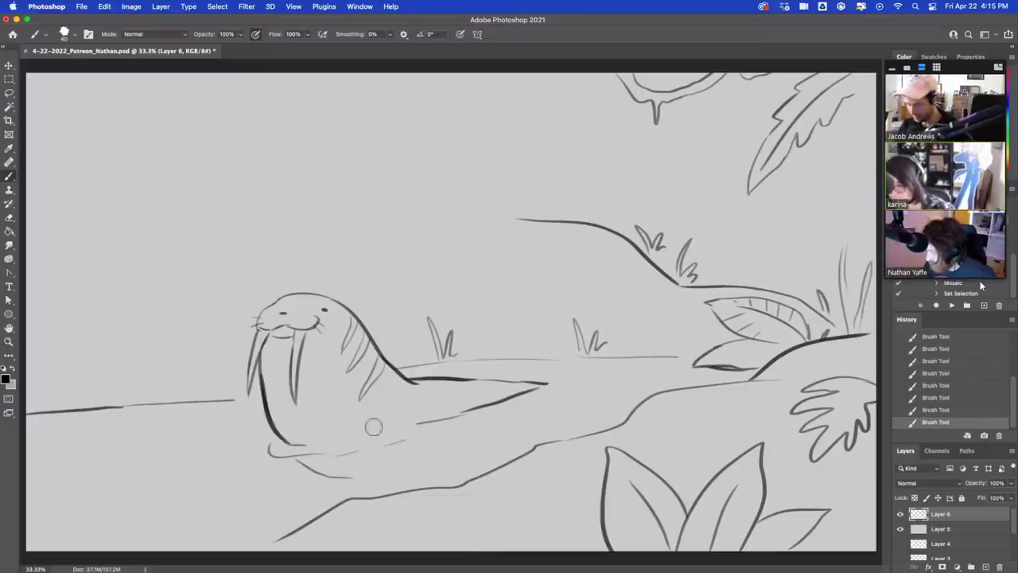
mouse_move(416, 424)
left_mouse_down()
mouse_move(294, 456)
mouse_move(397, 443)
mouse_move(482, 408)
left_mouse_up()
key("super+z")
left_click_drag(477, 410, 509, 397)
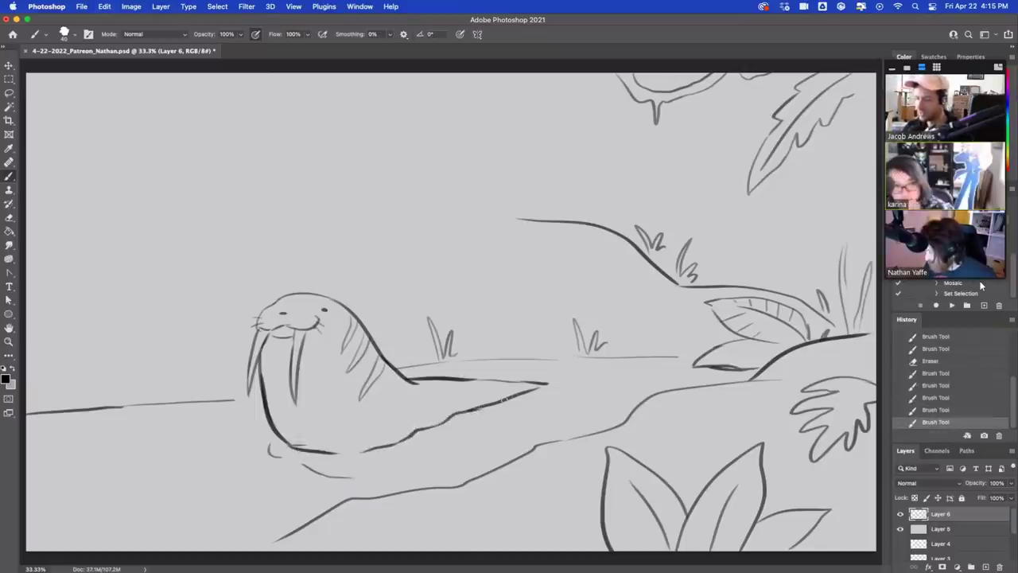
left_click_drag(347, 461, 405, 447)
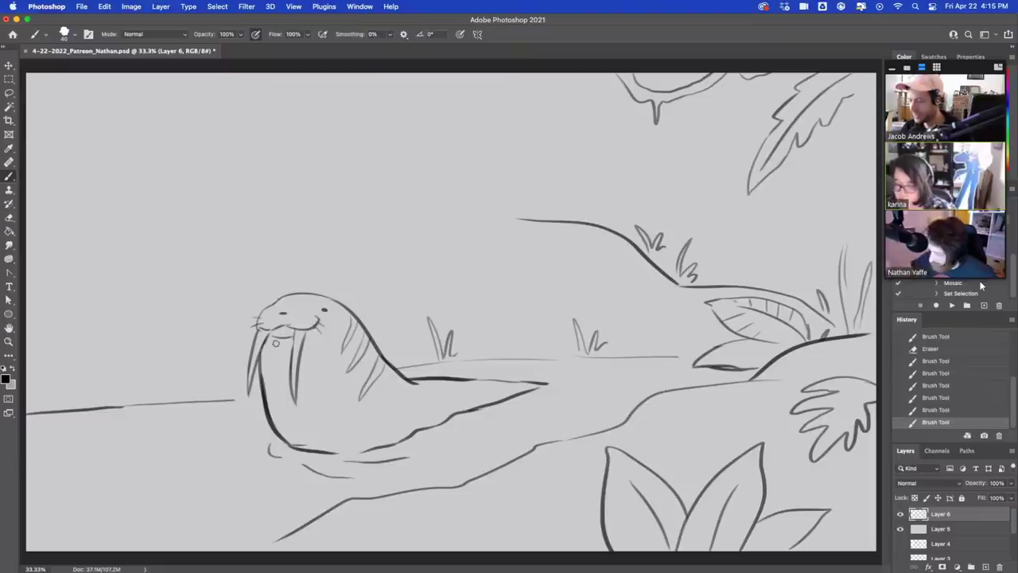
Erase the rough line at the base of the walrus's chest and redraw it as one smooth curve.
key("e")
left_click_drag(291, 447, 342, 453)
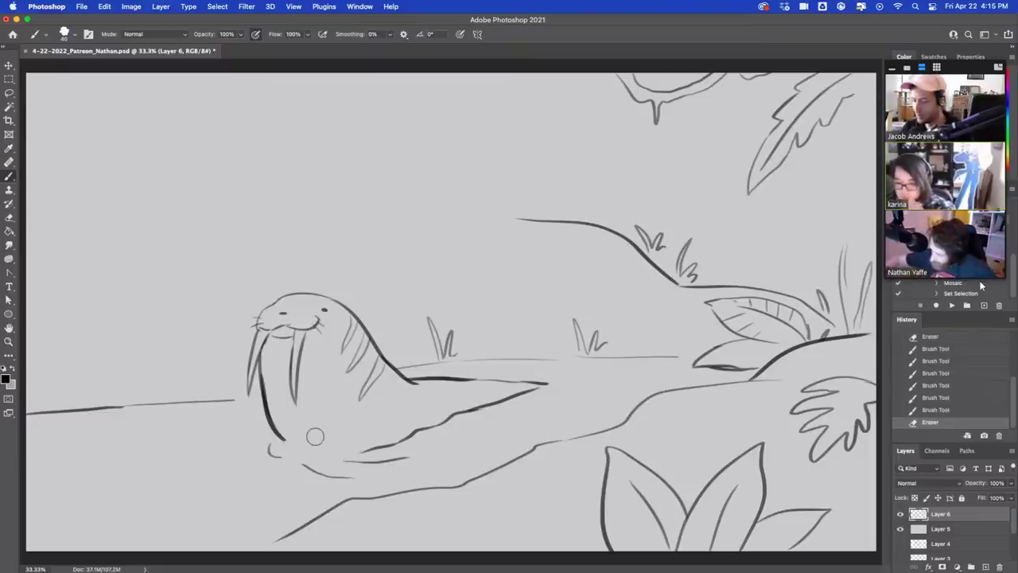
left_click(314, 435)
key("b")
left_click_drag(280, 440, 359, 451)
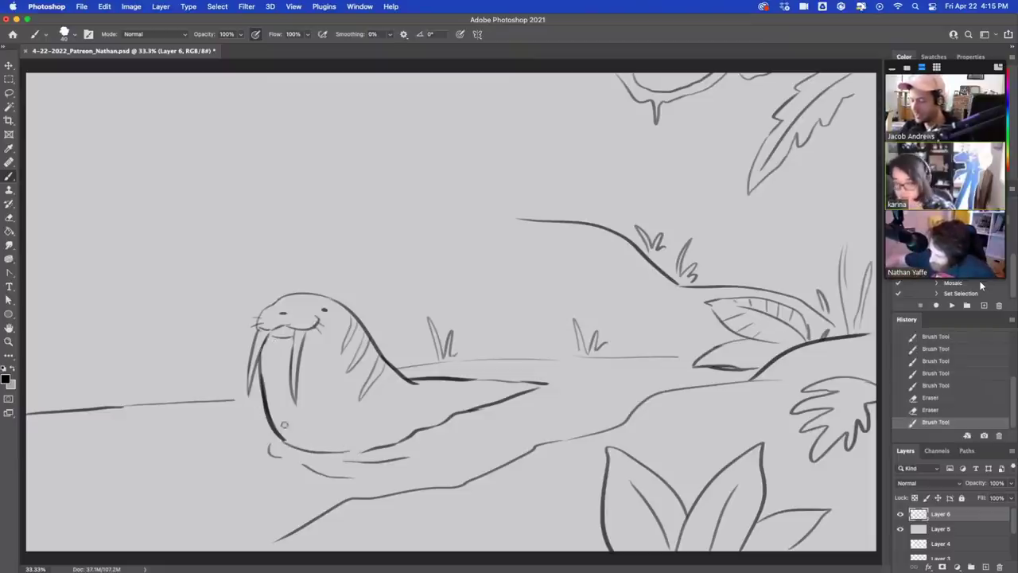
Redraw the ripple curving around the walrus's chest and darken the upper edge of its tapered rear body.
mouse_move(282, 444)
left_mouse_down()
mouse_move(295, 438)
mouse_move(283, 458)
mouse_move(293, 453)
left_mouse_up()
key("e")
key("b")
key("ctrl+z")
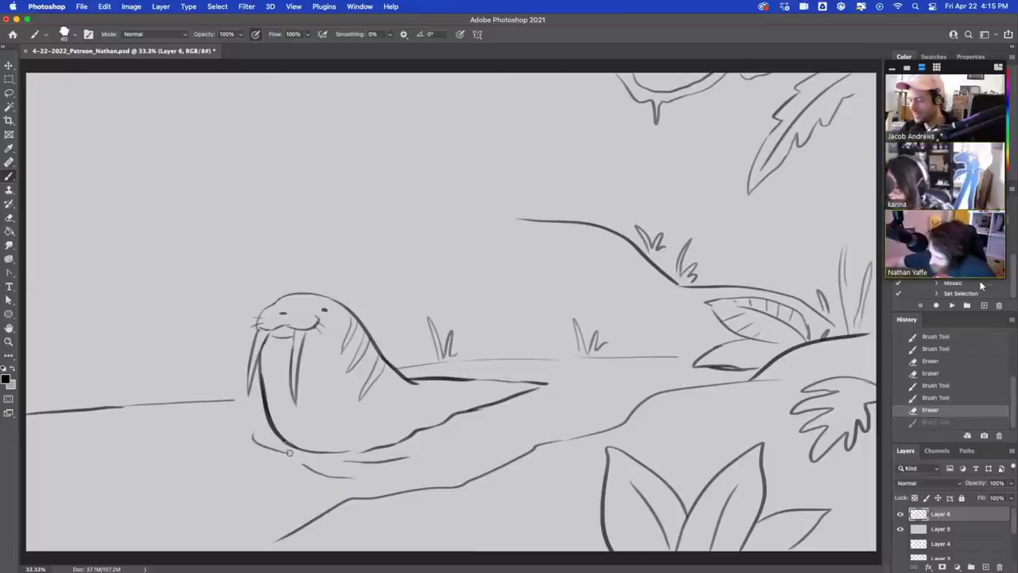
left_click_drag(475, 378, 551, 384)
key("super+z")
key("e")
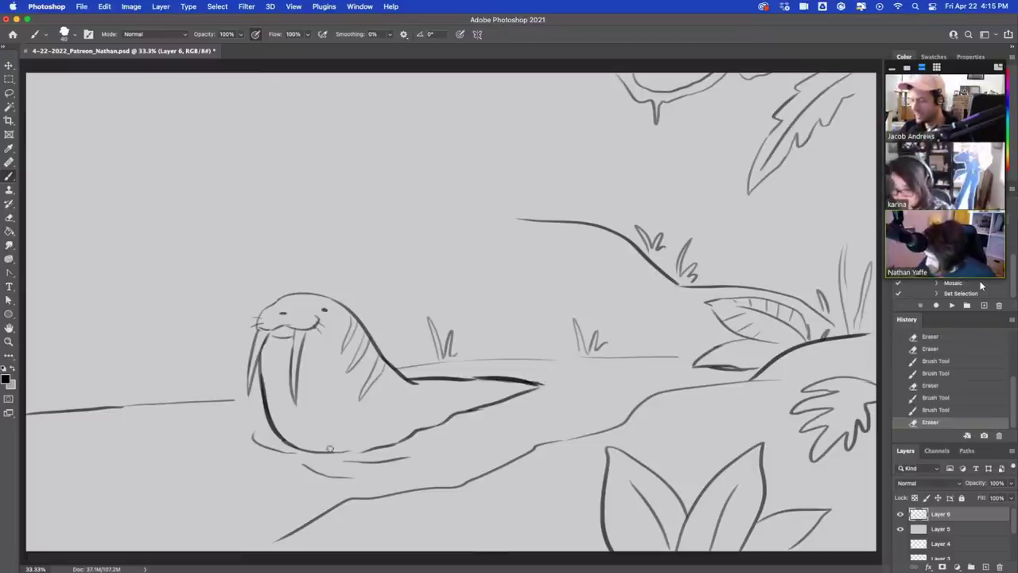
Draw curved skin-fold strokes across the walrus's side, from the shoulder down to the waterline.
mouse_move(331, 447)
left_mouse_down()
mouse_move(383, 395)
mouse_move(367, 437)
left_mouse_up()
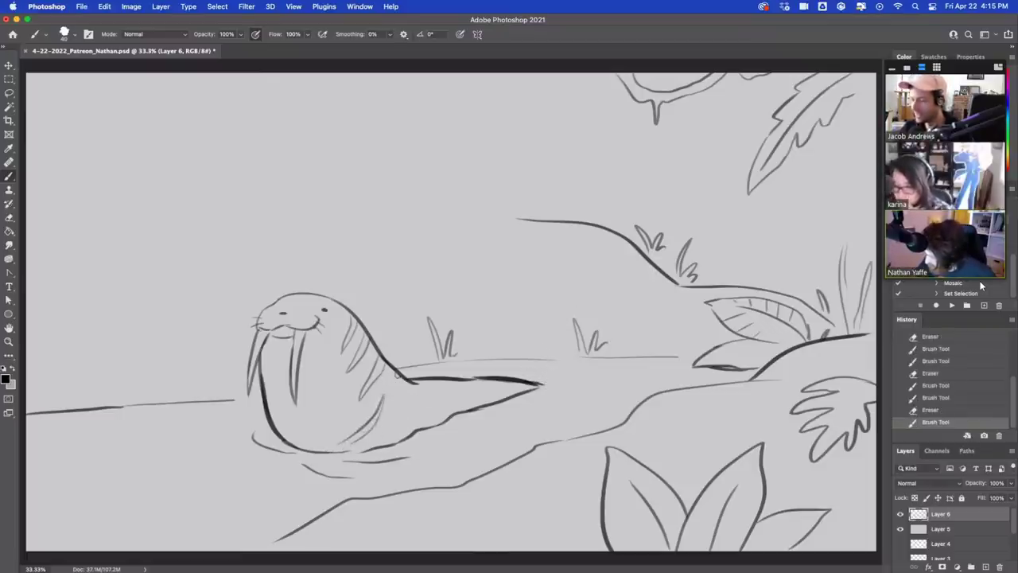
mouse_move(397, 373)
left_mouse_down()
mouse_move(381, 431)
mouse_move(393, 417)
left_mouse_up()
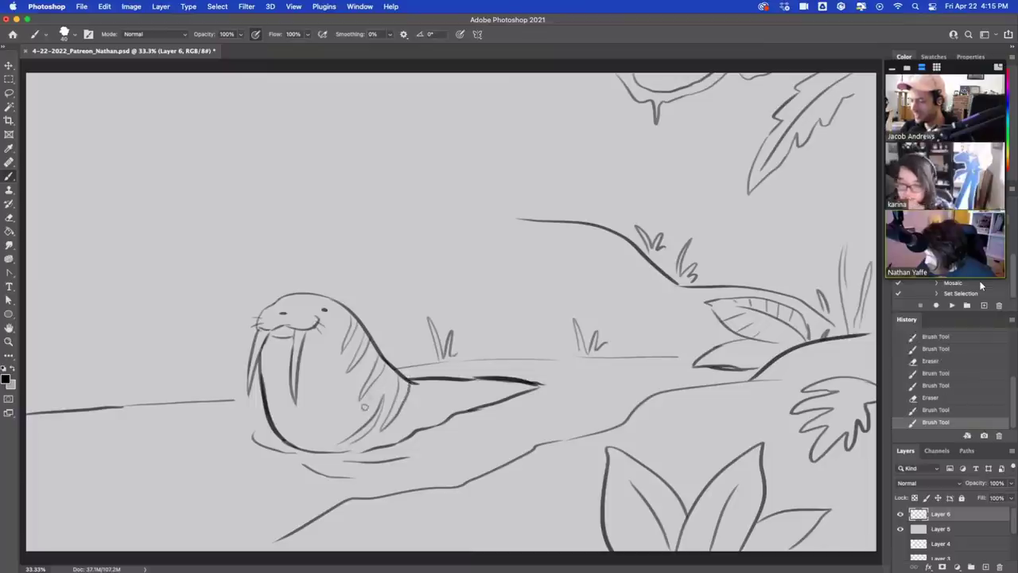
mouse_move(388, 377)
left_mouse_down()
mouse_move(364, 407)
mouse_move(377, 390)
mouse_move(322, 419)
mouse_move(349, 382)
mouse_move(316, 415)
left_mouse_up()
key("super+z")
key("super+z")
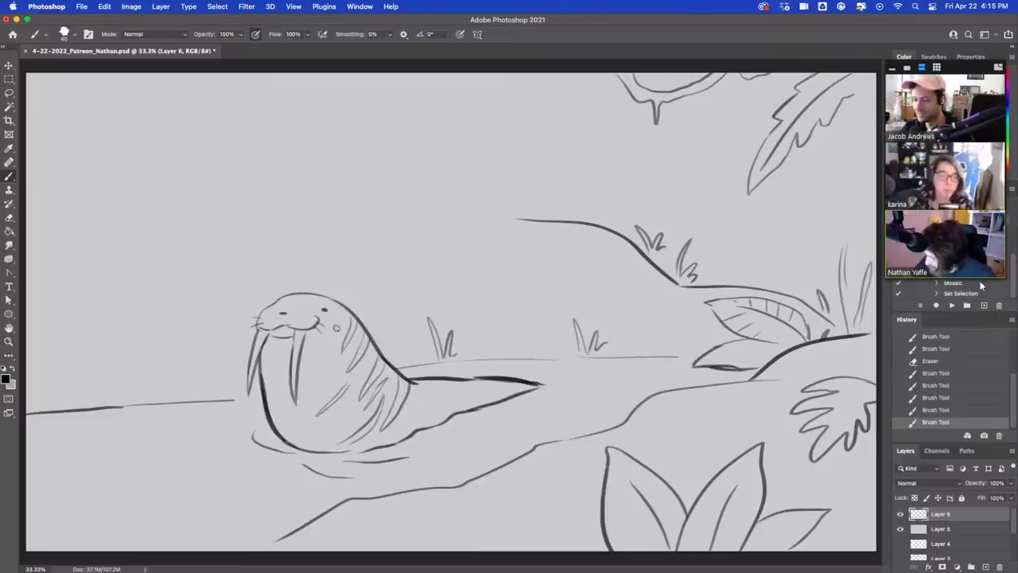
Add small brow marks above the walrus's eyes and draw dark wrinkles beside the right eye and along the cheek.
left_click_drag(318, 303, 326, 298)
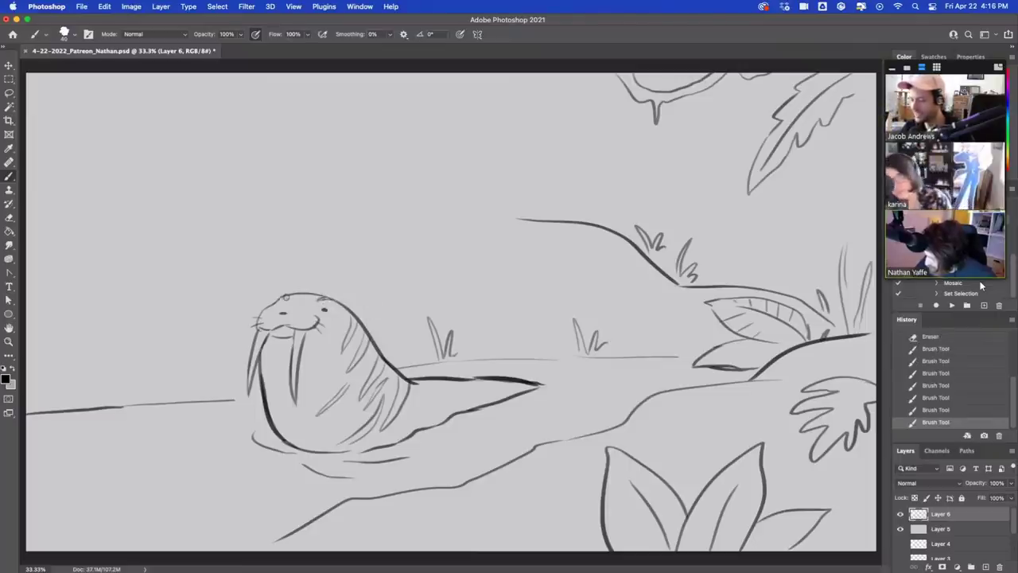
left_click(284, 299)
left_click(282, 299)
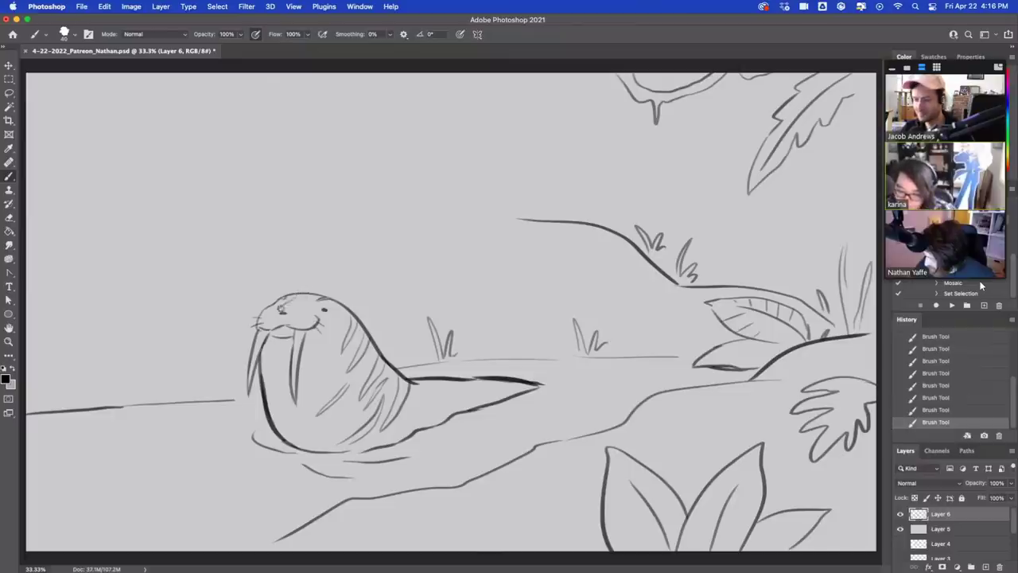
left_click_drag(280, 307, 296, 297)
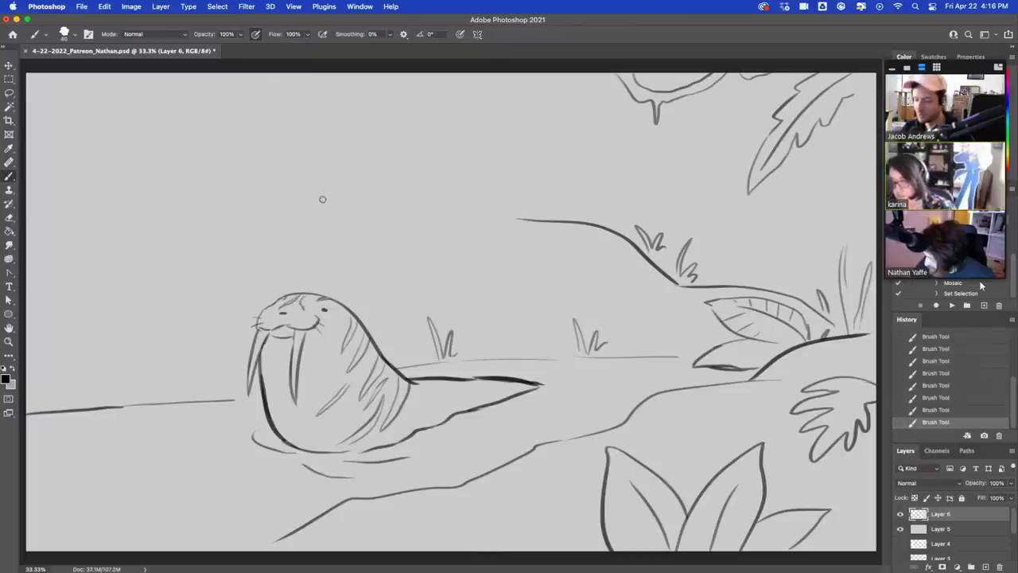
key("super+z")
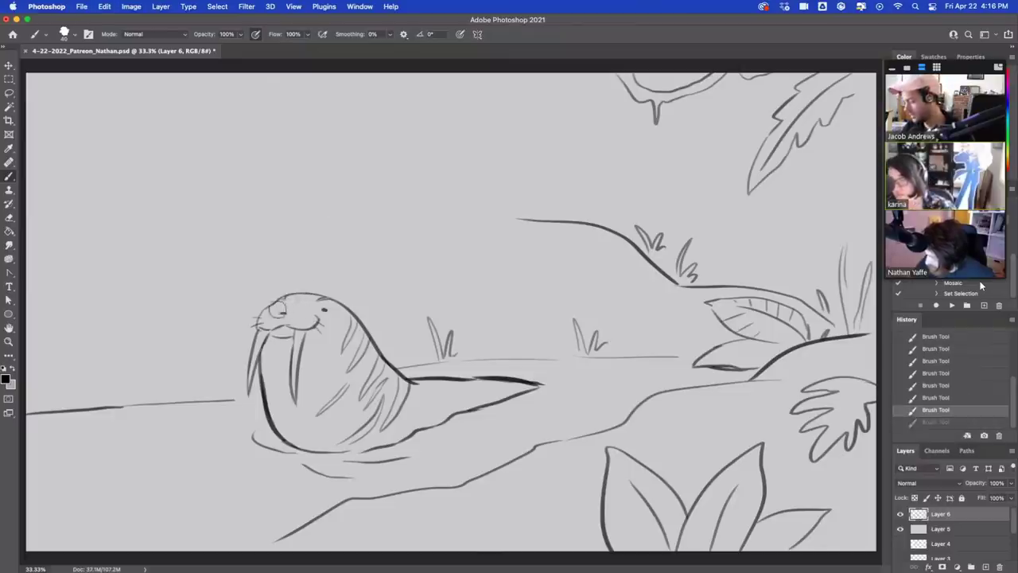
mouse_move(276, 309)
left_mouse_down()
mouse_move(324, 279)
mouse_move(338, 330)
mouse_move(316, 352)
left_mouse_up()
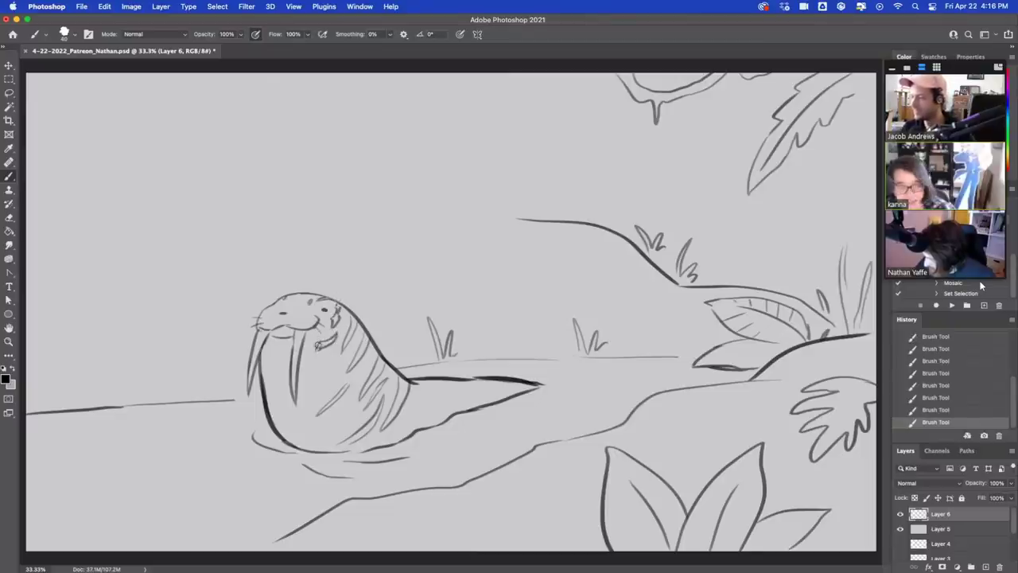
mouse_move(329, 311)
left_mouse_down()
mouse_move(337, 321)
mouse_move(331, 295)
left_mouse_up()
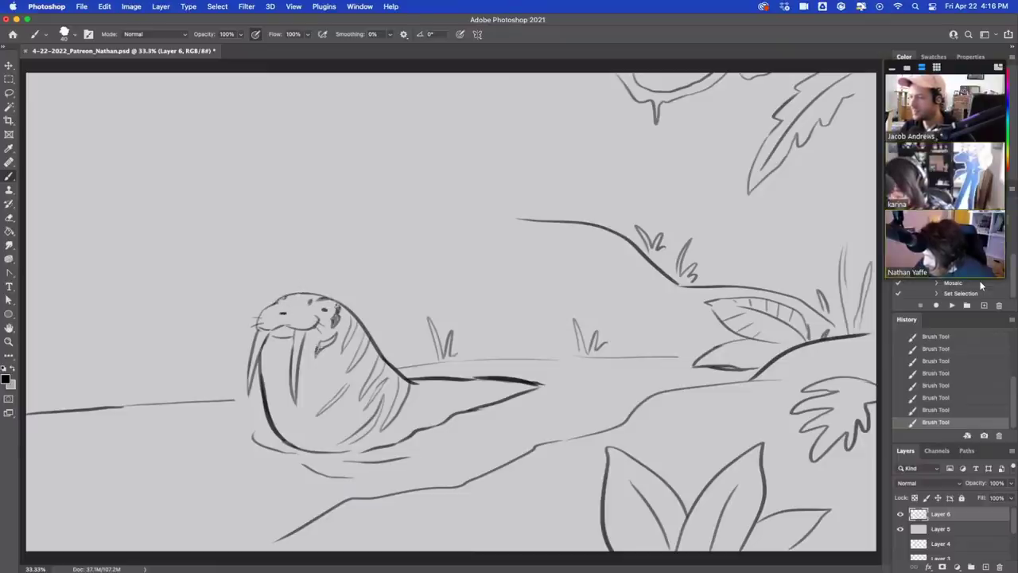
Fill the curved skin-fold strokes on the walrus's side into thick dark stripes, from the shoulder down to the waterline.
mouse_move(320, 350)
left_mouse_down()
mouse_move(336, 337)
mouse_move(343, 351)
mouse_move(354, 323)
mouse_move(366, 337)
mouse_move(361, 396)
left_mouse_up()
mouse_move(380, 358)
left_mouse_down()
mouse_move(369, 384)
mouse_move(376, 378)
left_mouse_up()
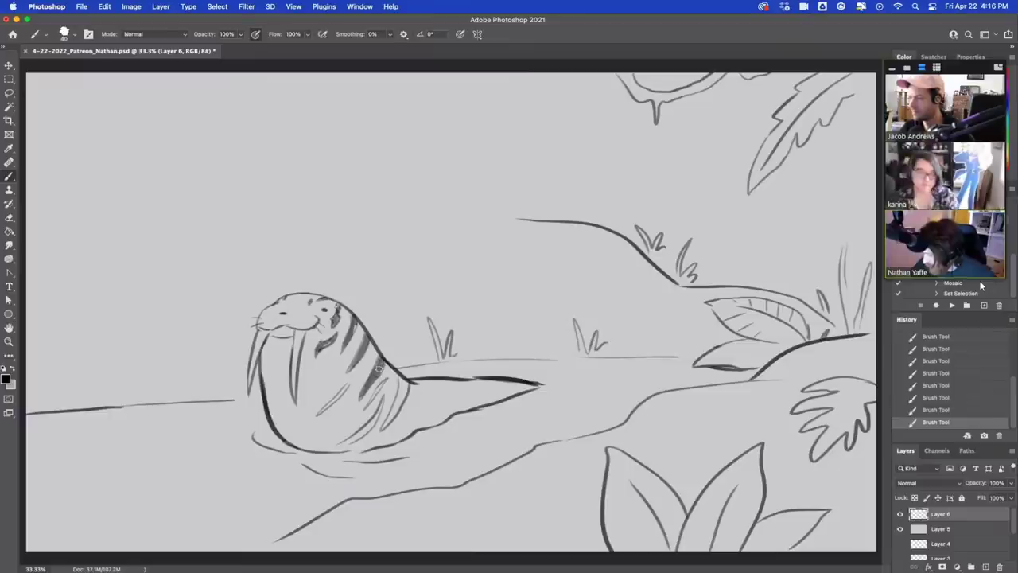
left_click_drag(318, 414, 345, 389)
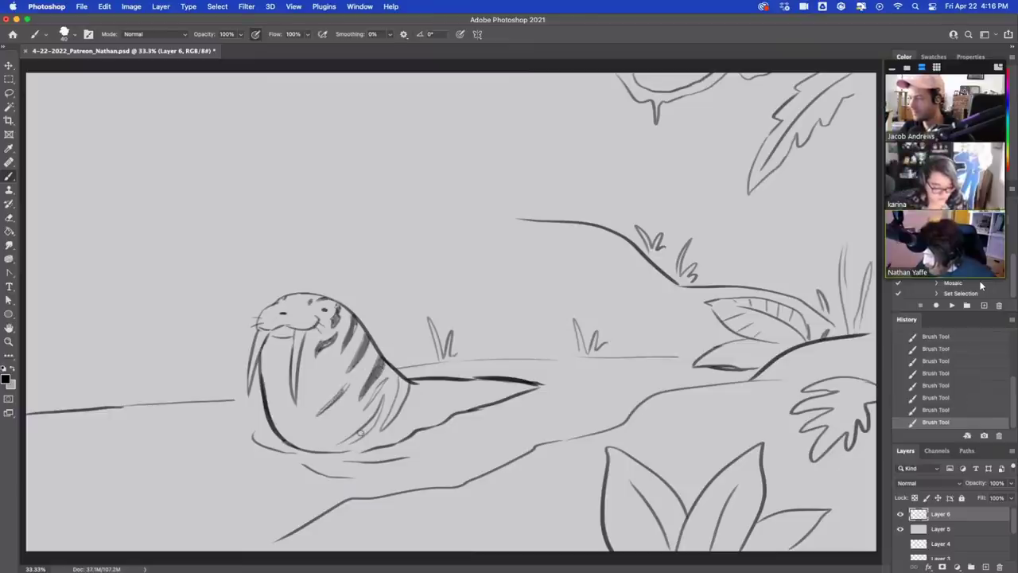
mouse_move(363, 429)
left_mouse_down()
mouse_move(327, 455)
mouse_move(358, 437)
left_mouse_up()
mouse_move(387, 391)
left_mouse_down()
mouse_move(366, 429)
mouse_move(364, 408)
left_mouse_up()
mouse_move(387, 378)
left_mouse_down()
mouse_move(366, 406)
mouse_move(385, 429)
mouse_move(398, 396)
mouse_move(385, 426)
mouse_move(396, 413)
left_mouse_up()
mouse_move(408, 370)
left_mouse_down()
mouse_move(403, 383)
mouse_move(337, 398)
mouse_move(350, 384)
left_mouse_up()
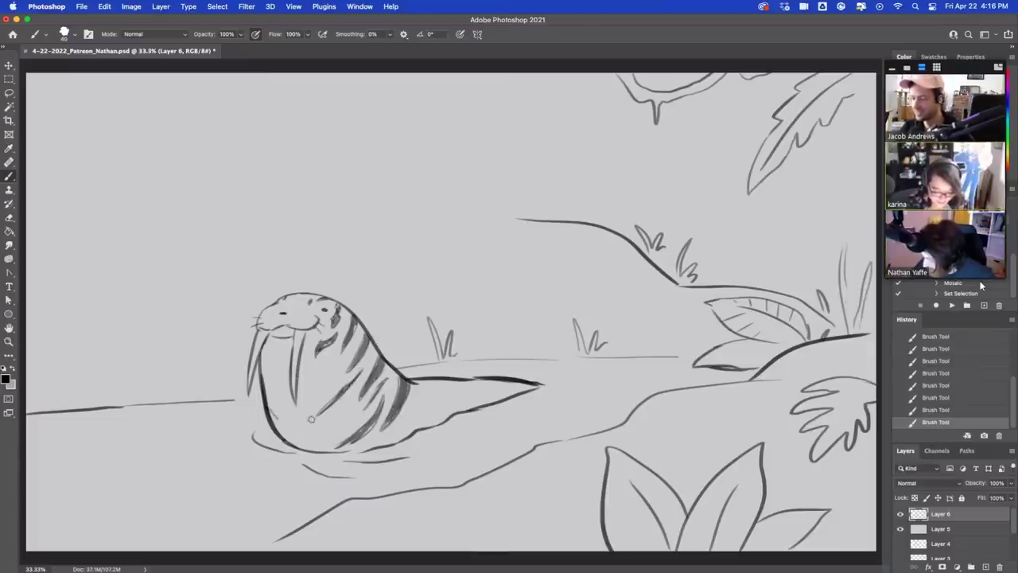
Add more dark stripes between the existing ones on the walrus's side and across the start of its rear body.
left_click_drag(338, 396, 311, 420)
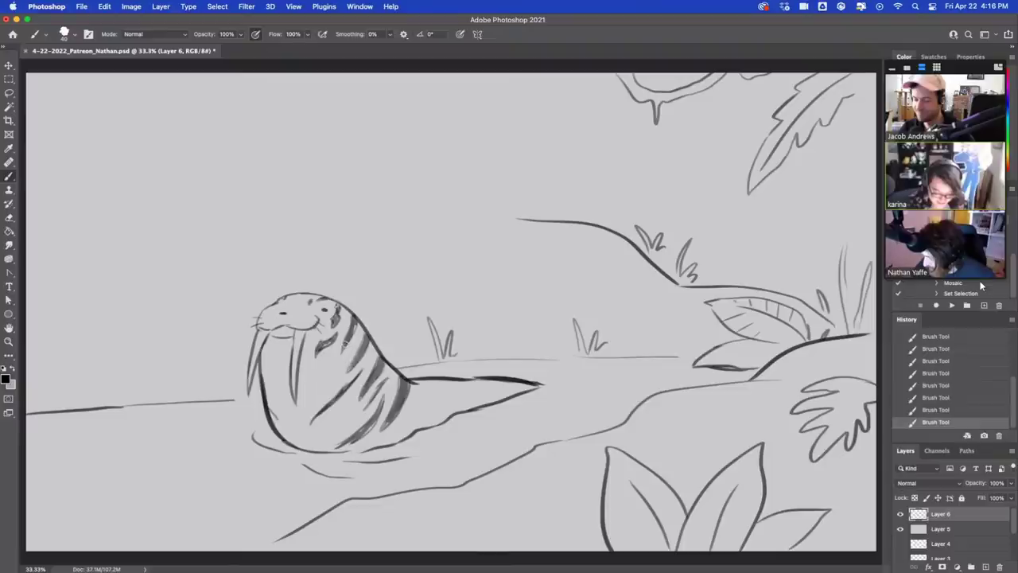
left_click_drag(349, 342, 333, 371)
mouse_move(354, 335)
left_mouse_down()
mouse_move(333, 383)
mouse_move(357, 337)
mouse_move(350, 369)
mouse_move(373, 348)
left_mouse_up()
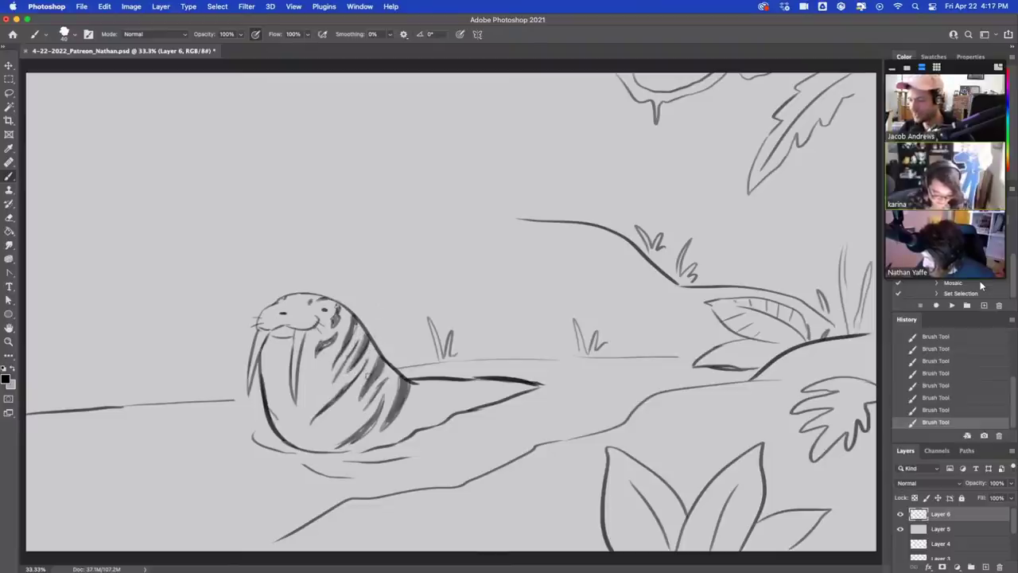
left_click_drag(348, 418, 373, 372)
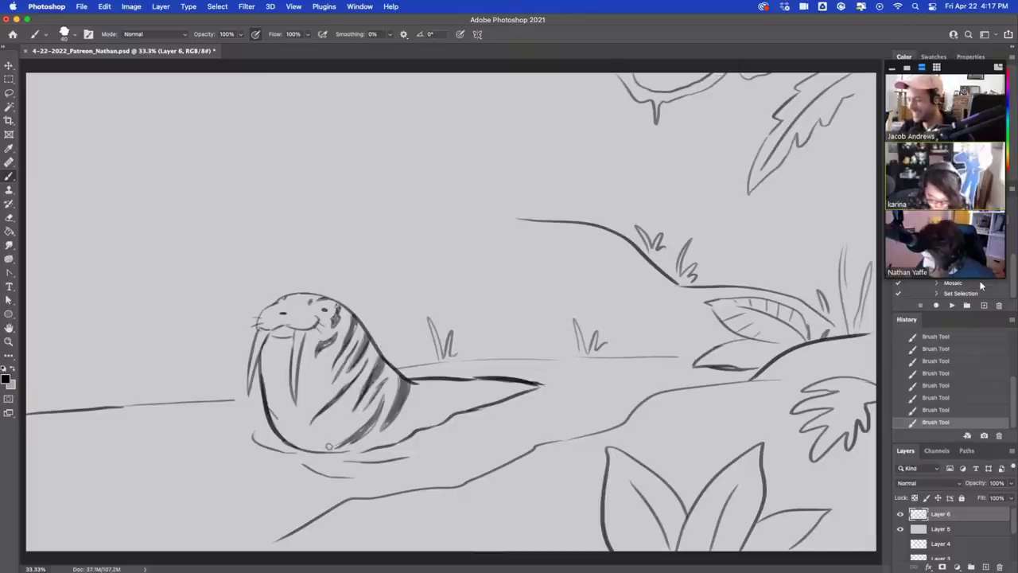
left_click_drag(324, 450, 332, 427)
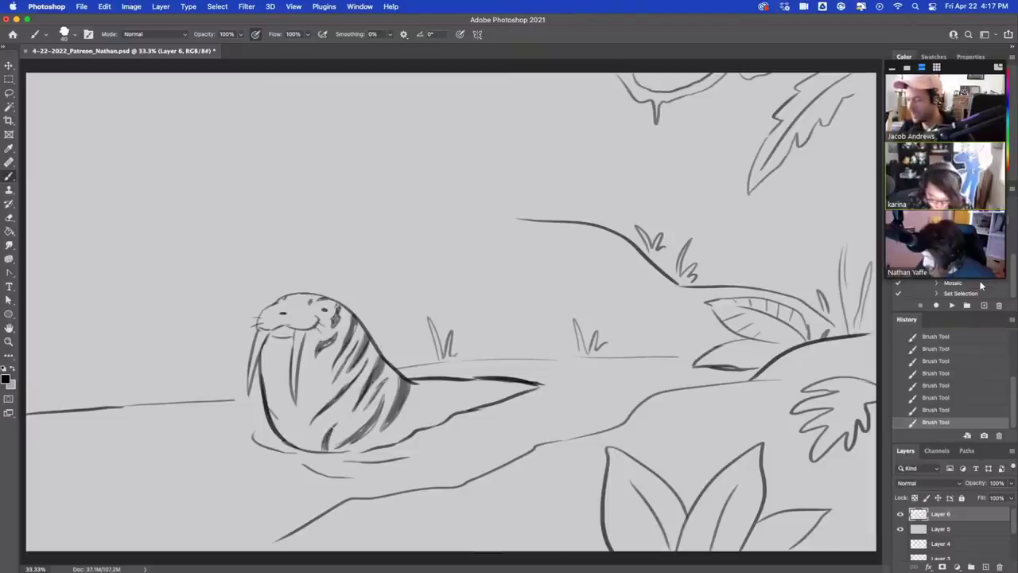
mouse_move(400, 440)
left_mouse_down()
mouse_move(424, 383)
mouse_move(413, 382)
mouse_move(431, 391)
mouse_move(417, 381)
mouse_move(460, 379)
left_mouse_up()
left_click_drag(464, 385, 471, 377)
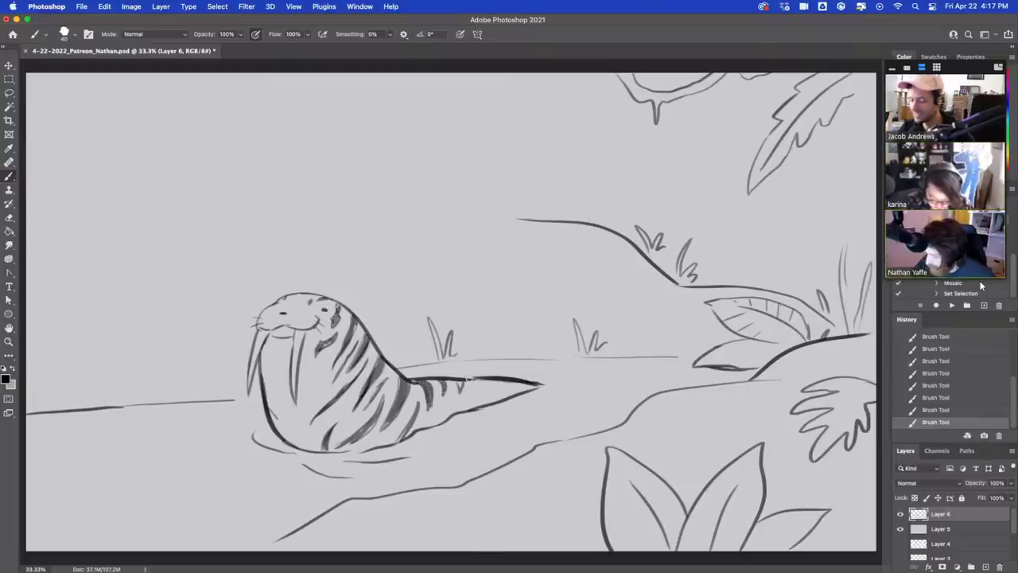
Clean up the walrus's mouth line and both tusks and redraw them with thicker, darker strokes.
key("e")
mouse_move(285, 326)
left_mouse_down()
mouse_move(315, 318)
mouse_move(280, 324)
mouse_move(310, 323)
mouse_move(305, 336)
mouse_move(272, 305)
mouse_move(322, 322)
mouse_move(291, 369)
mouse_move(295, 402)
mouse_move(302, 342)
mouse_move(251, 385)
left_mouse_up()
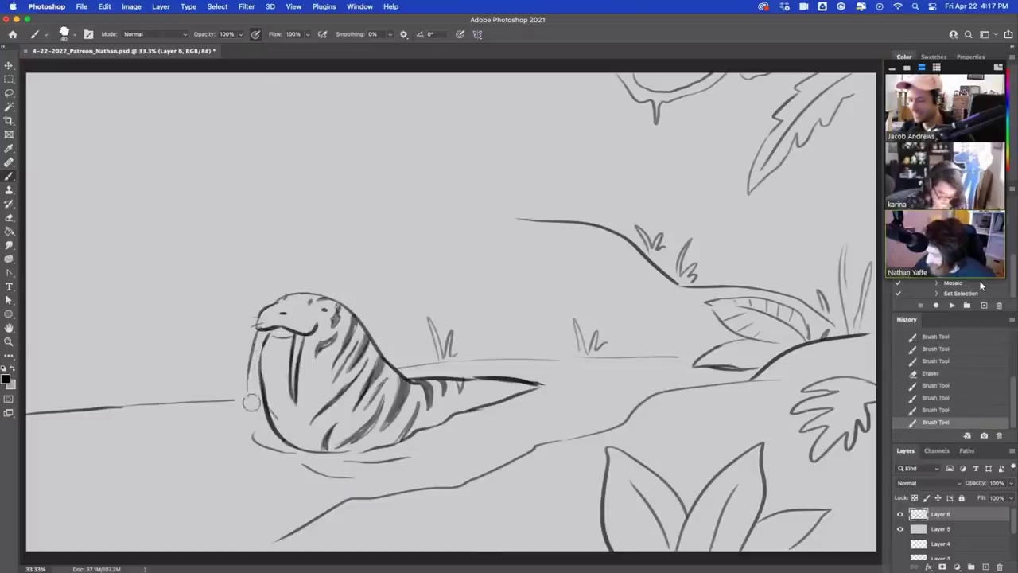
key("e")
left_click_drag(253, 342, 252, 372)
mouse_move(257, 332)
left_mouse_down()
mouse_move(251, 407)
mouse_move(266, 336)
left_mouse_up()
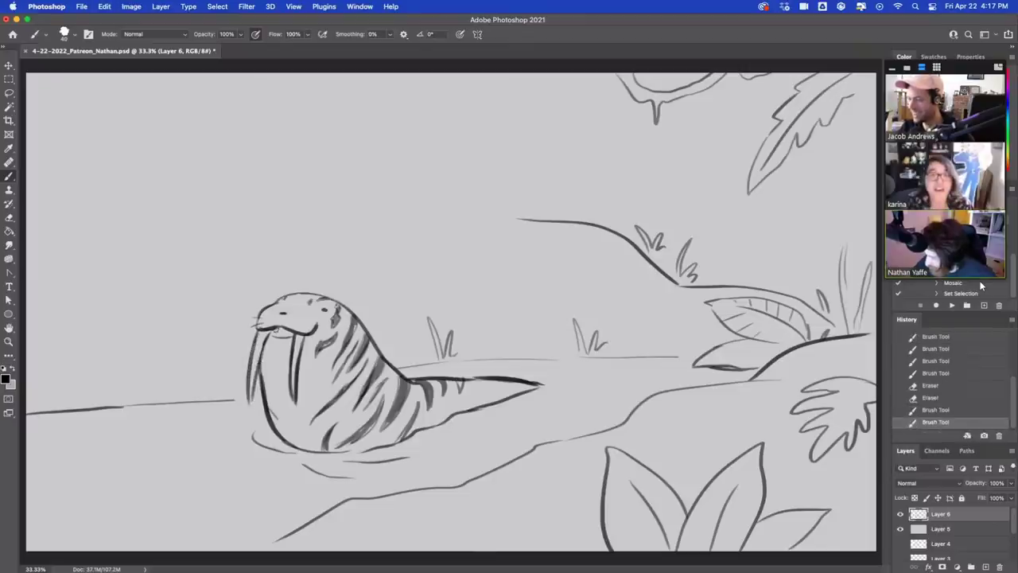
key("super+z")
left_click_drag(250, 406, 269, 332)
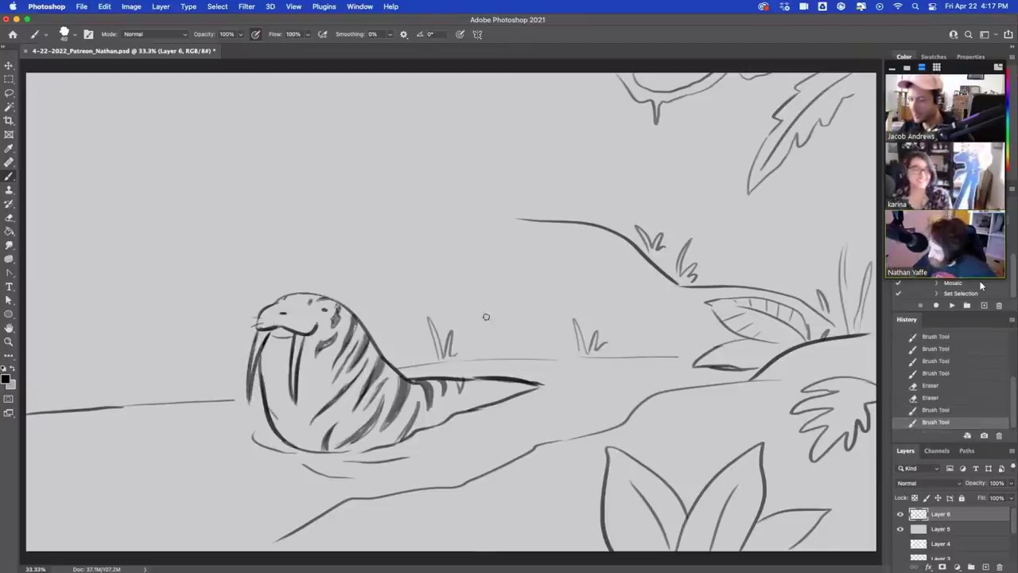
mouse_move(460, 380)
left_mouse_down()
mouse_move(480, 377)
mouse_move(457, 388)
left_mouse_up()
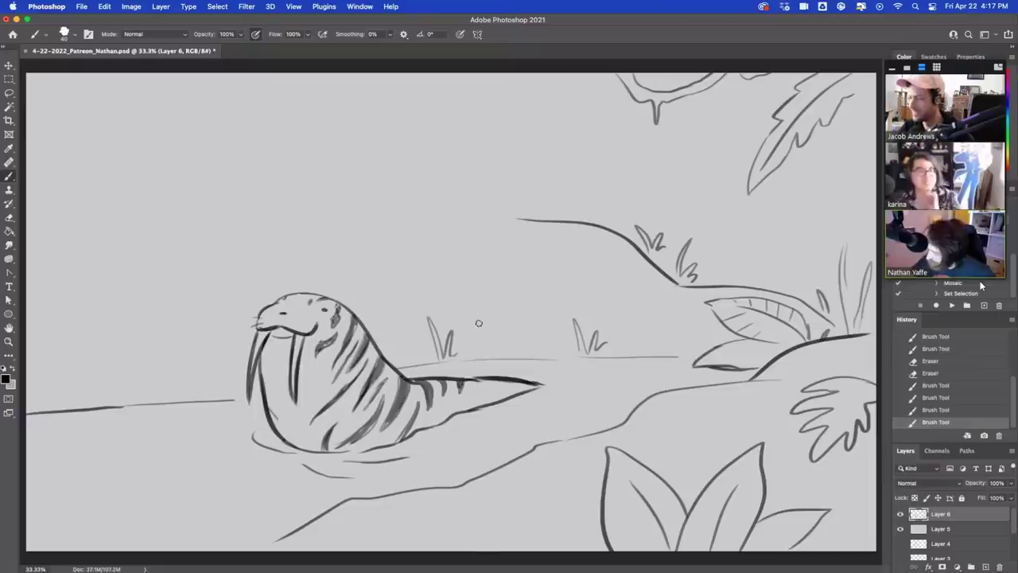
Draw a spiky mane from the top of the walrus's head down the back of its neck.
mouse_move(316, 293)
left_mouse_down()
mouse_move(349, 266)
mouse_move(328, 288)
mouse_move(375, 287)
mouse_move(351, 292)
mouse_move(385, 322)
mouse_move(371, 309)
mouse_move(379, 335)
left_mouse_up()
key("super+z")
left_click_drag(307, 292, 332, 268)
key("super+z")
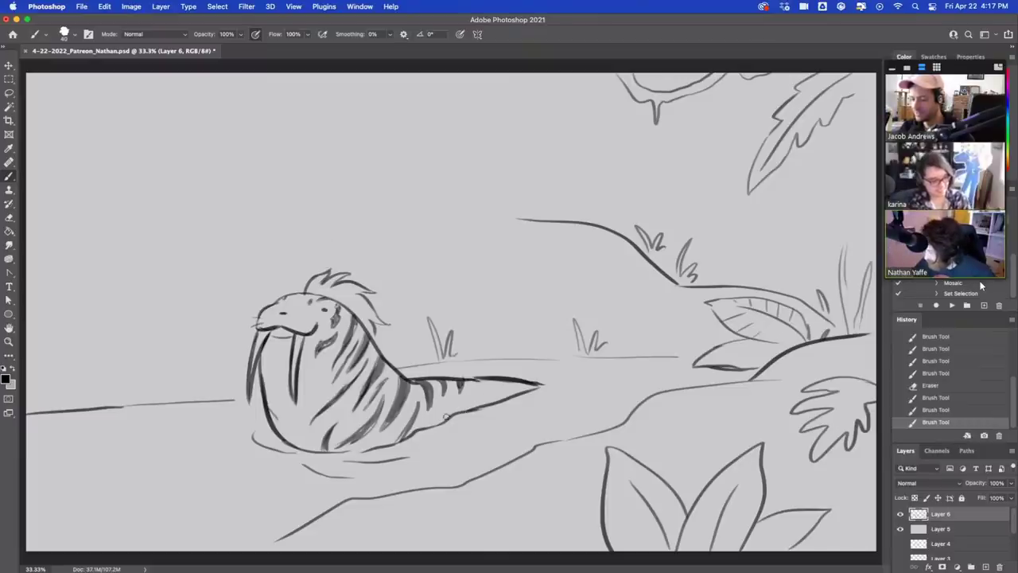
Add ripple lines beside the walrus's body and draw a small rippled mound in the water in front of it.
left_click_drag(469, 429, 541, 405)
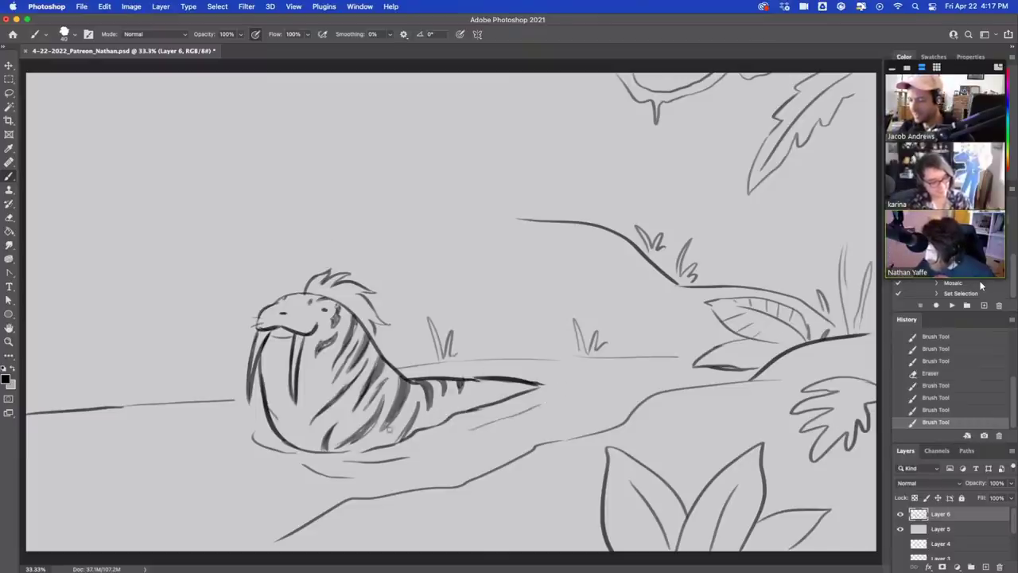
left_click_drag(285, 452, 305, 430)
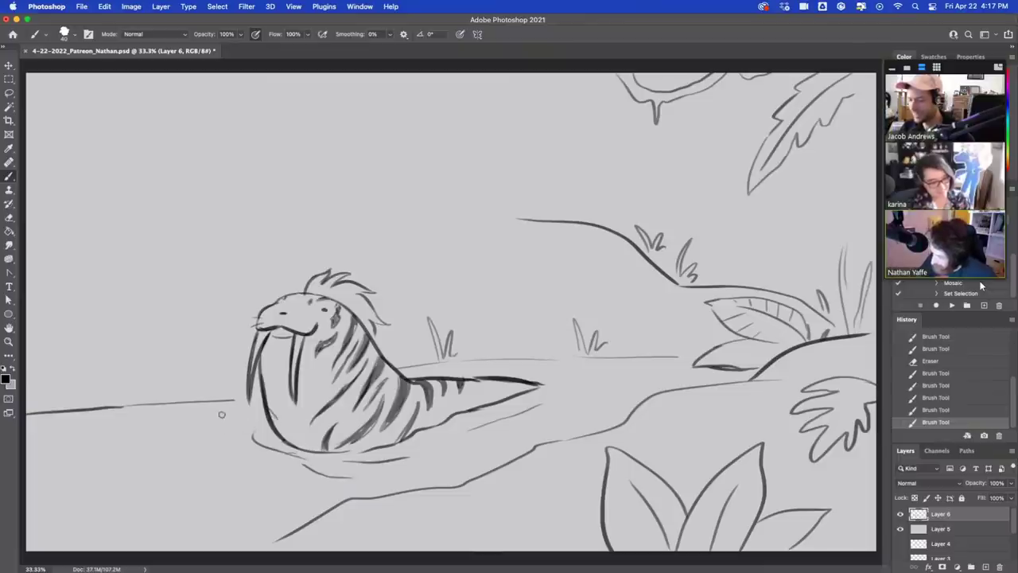
mouse_move(224, 410)
left_mouse_down()
mouse_move(178, 427)
mouse_move(212, 428)
mouse_move(225, 415)
mouse_move(234, 425)
mouse_move(245, 413)
mouse_move(174, 425)
mouse_move(226, 428)
mouse_move(204, 436)
mouse_move(232, 442)
left_mouse_up()
key("super+z")
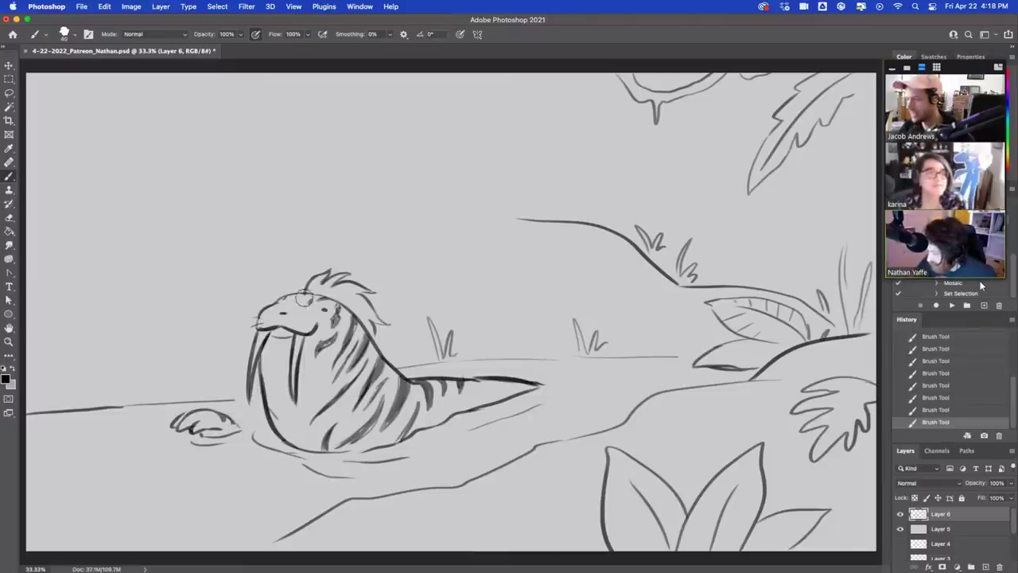
Clean up the head outline at the front of the mane and add dark stripes along the tapered rear body.
left_click_drag(303, 298, 321, 278)
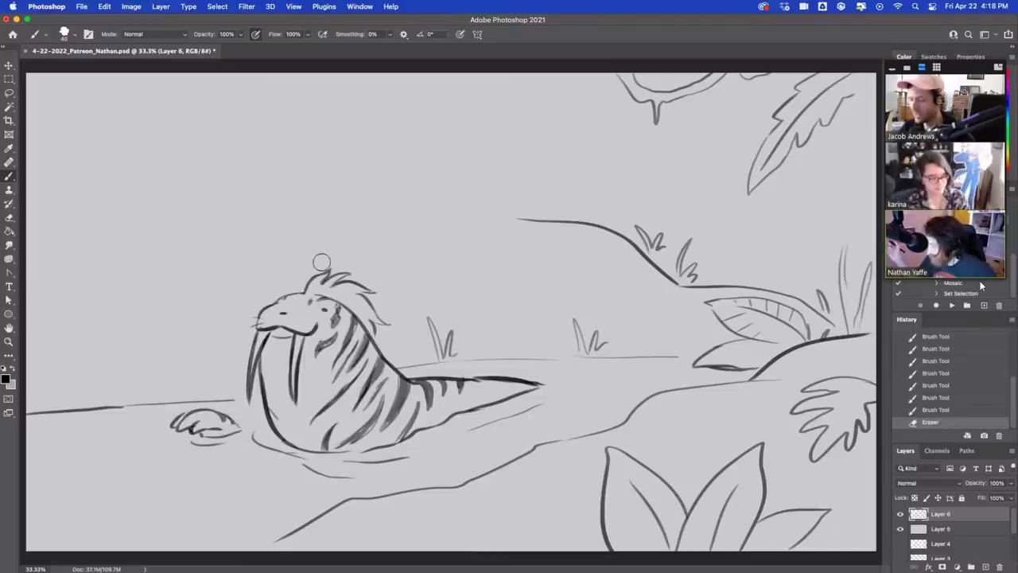
key("b")
mouse_move(528, 383)
left_mouse_down()
mouse_move(481, 397)
mouse_move(473, 381)
left_mouse_up()
key("super+z")
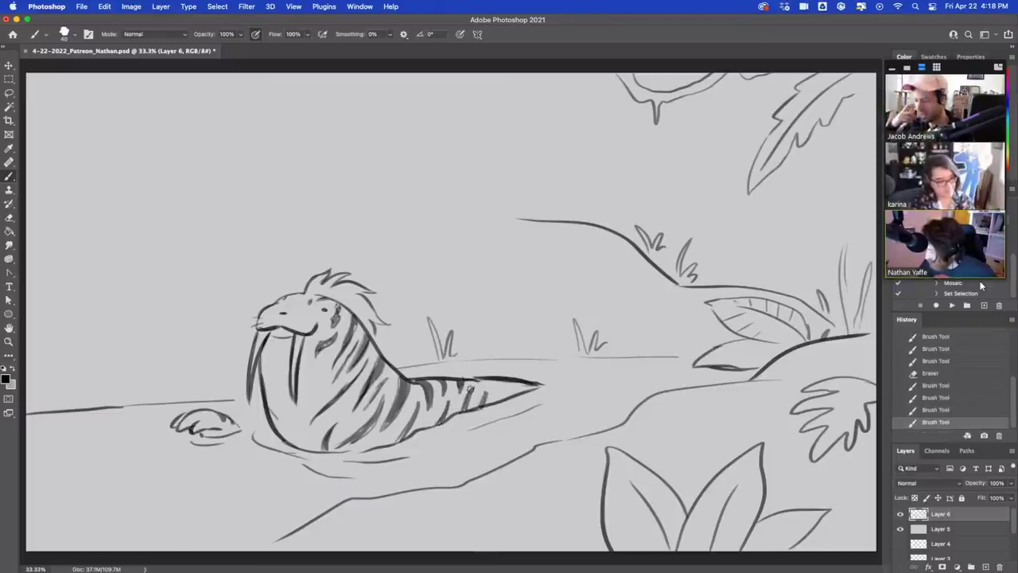
Add a short mark on the far waterline and a few reed strokes in the water beside the near bank.
left_click_drag(484, 358, 473, 357)
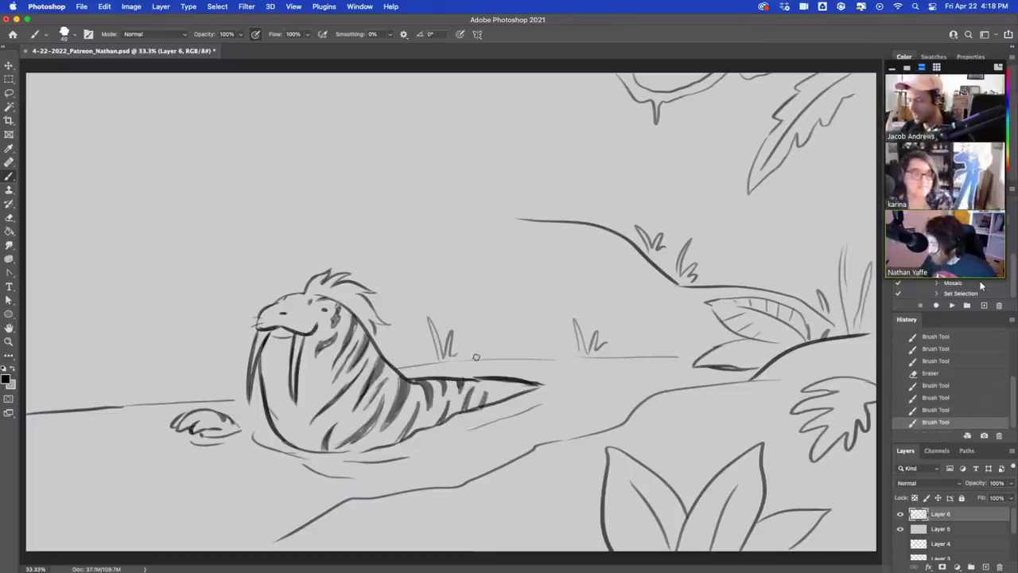
mouse_move(609, 411)
left_mouse_down()
mouse_move(613, 375)
mouse_move(624, 398)
left_mouse_up()
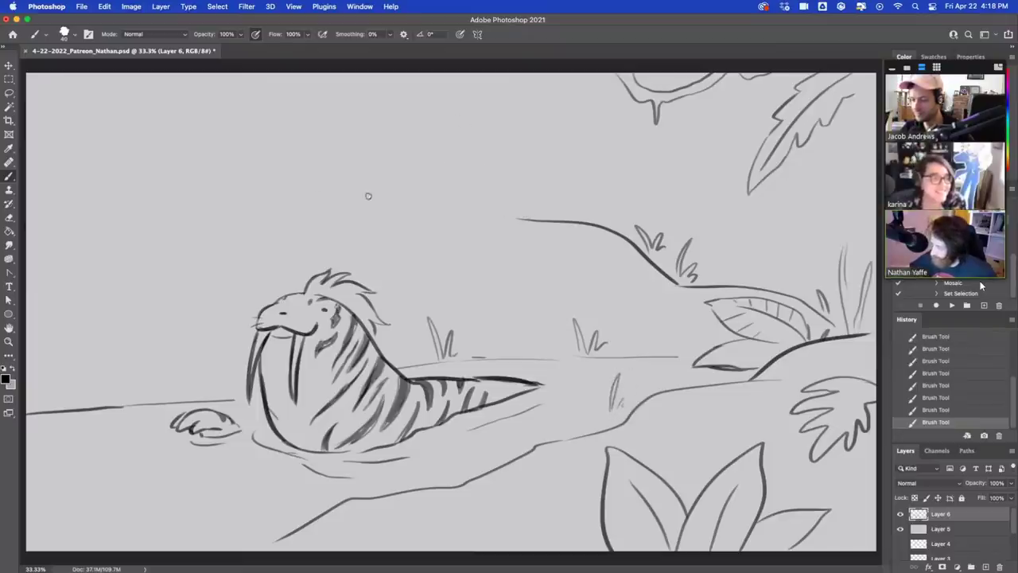
Draw a thick curved tree branch with hanging drips across the upper corner of the scene behind the walrus.
mouse_move(50, 301)
left_mouse_down()
mouse_move(244, 181)
mouse_move(57, 300)
mouse_move(73, 333)
mouse_move(107, 260)
mouse_move(118, 260)
mouse_move(125, 295)
mouse_move(159, 235)
left_mouse_up()
key("ctrl+z")
mouse_move(38, 268)
left_mouse_down()
mouse_move(129, 220)
mouse_move(246, 91)
left_mouse_up()
mouse_move(156, 241)
left_mouse_down()
mouse_move(219, 183)
mouse_move(245, 187)
mouse_move(288, 89)
left_mouse_up()
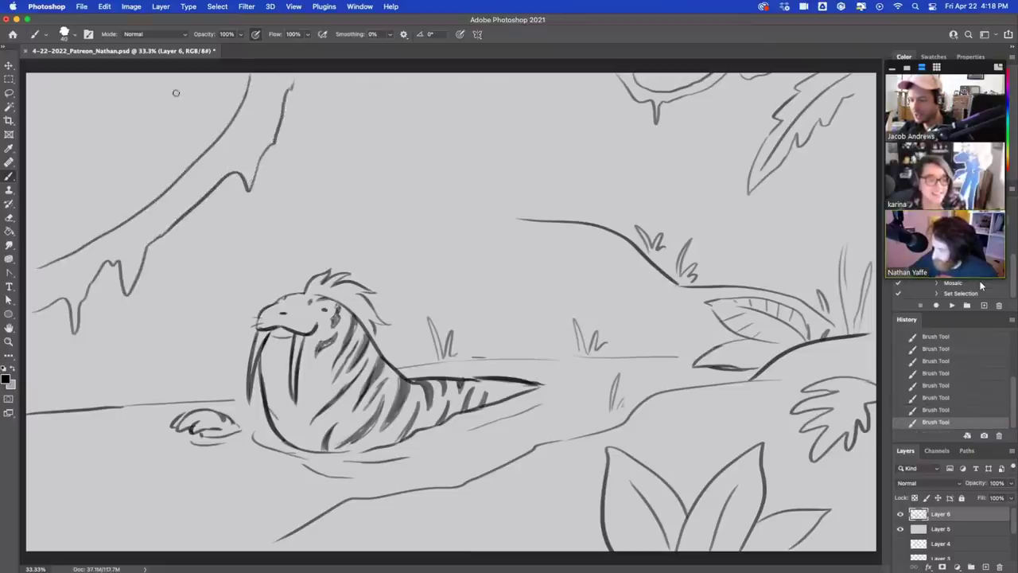
Draw a second limb crossing behind the thick branch and a thinner mossy branch extending from its other side.
left_click_drag(152, 79, 186, 162)
left_click_drag(185, 76, 209, 131)
key("super+z")
key("super+z")
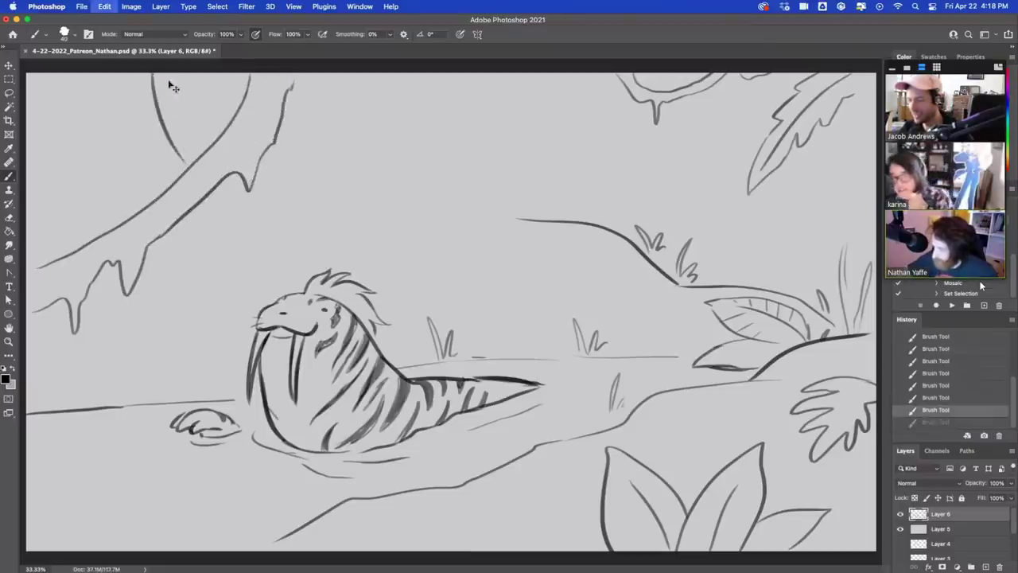
left_click_drag(156, 77, 206, 133)
mouse_move(196, 76)
left_mouse_down()
mouse_move(231, 107)
mouse_move(347, 108)
mouse_move(399, 77)
left_mouse_up()
key("super+z")
mouse_move(289, 123)
left_mouse_down()
mouse_move(400, 76)
mouse_move(318, 134)
mouse_move(346, 125)
mouse_move(449, 76)
left_mouse_up()
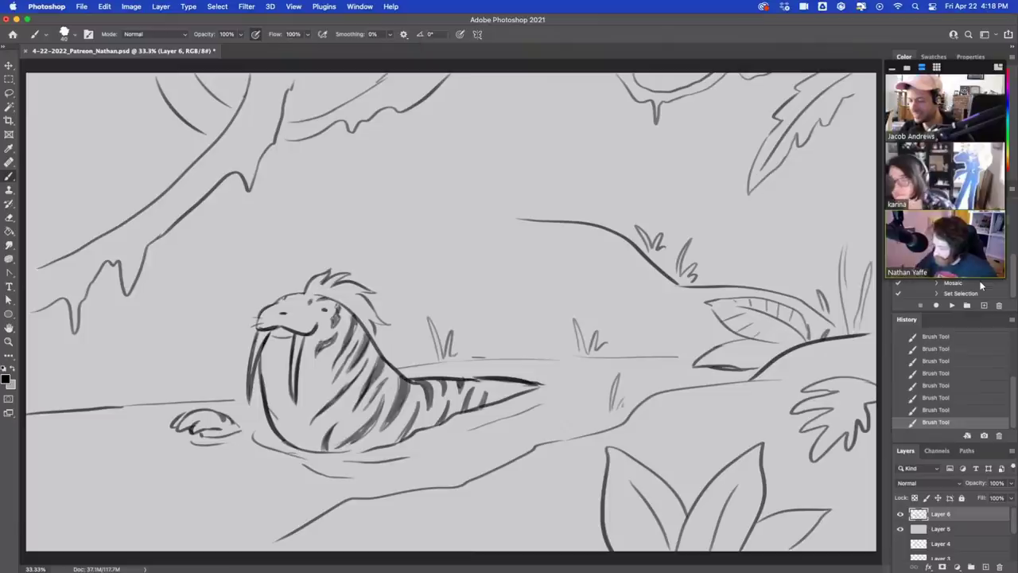
Draw a spiky plant and small leaves on the foreground bank, and a jagged grass tuft on the hill.
mouse_move(283, 545)
left_mouse_down()
mouse_move(253, 503)
mouse_move(182, 542)
left_mouse_up()
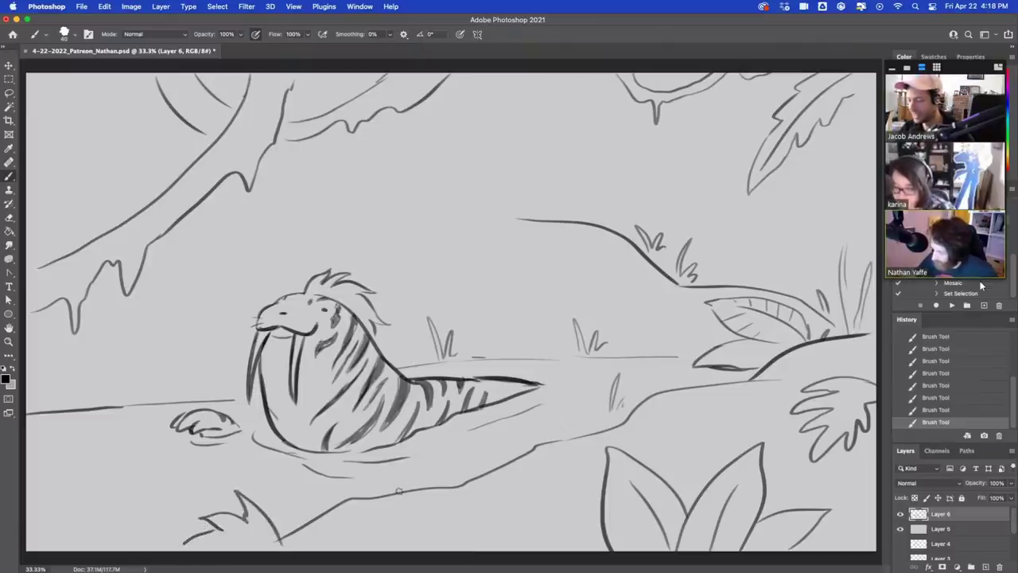
left_click_drag(387, 531, 440, 526)
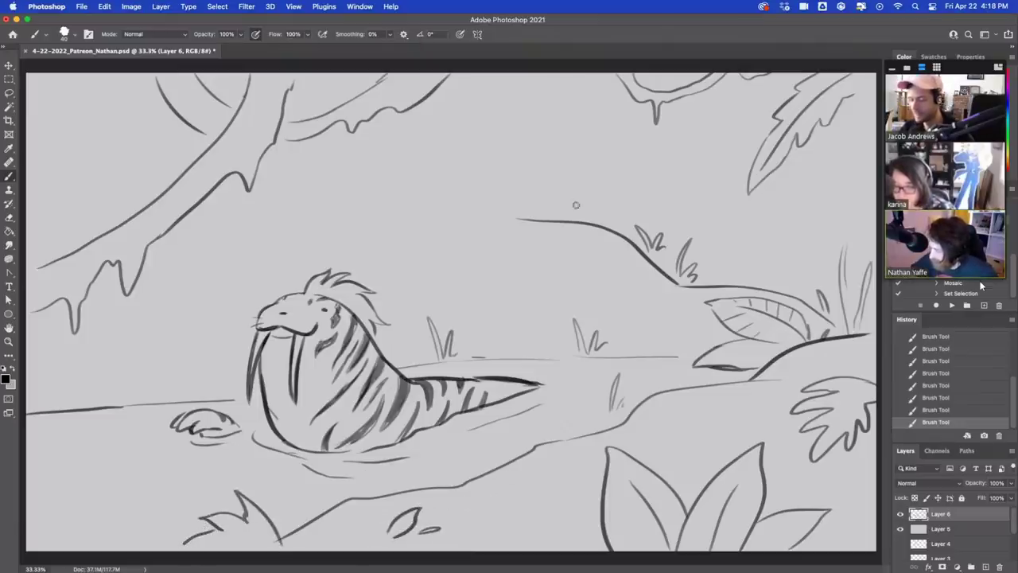
mouse_move(719, 280)
left_mouse_down()
mouse_move(724, 269)
mouse_move(793, 282)
left_mouse_up()
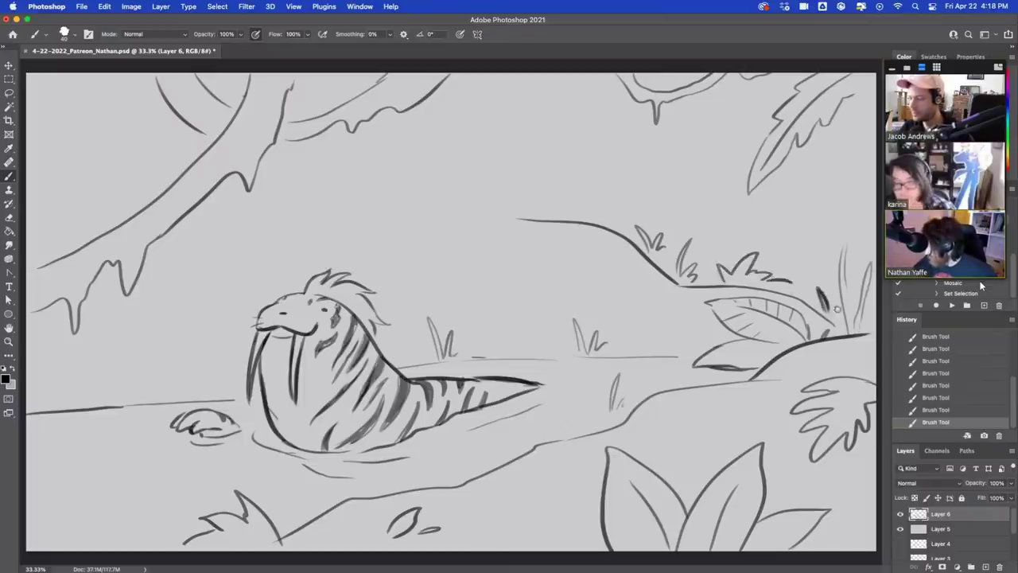
Undo the last dark stroke and erase the small leaf and thin grass blades at the hill's lower end.
key("super+z")
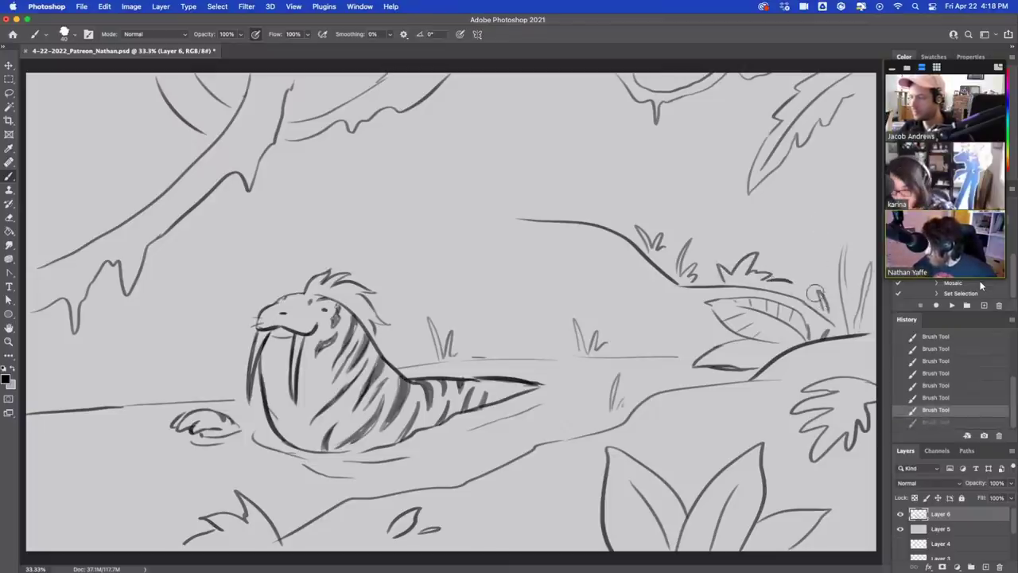
key("e")
left_click_drag(840, 311, 846, 250)
key("b")
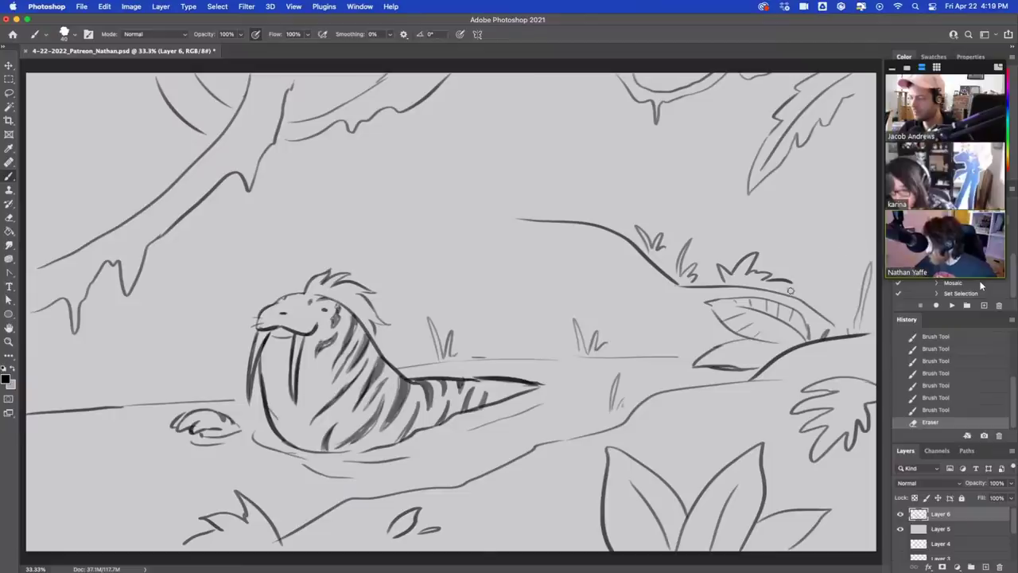
Extend the grass tuft on the hill and draw bold grass blades with a pointed upright leaf at its lower end.
left_click_drag(787, 281, 809, 301)
mouse_move(840, 333)
left_mouse_down()
mouse_move(827, 291)
mouse_move(843, 248)
mouse_move(873, 236)
left_mouse_up()
mouse_move(864, 318)
left_mouse_down()
mouse_move(865, 260)
mouse_move(858, 326)
mouse_move(872, 330)
mouse_move(816, 331)
mouse_move(803, 280)
left_mouse_up()
key("e")
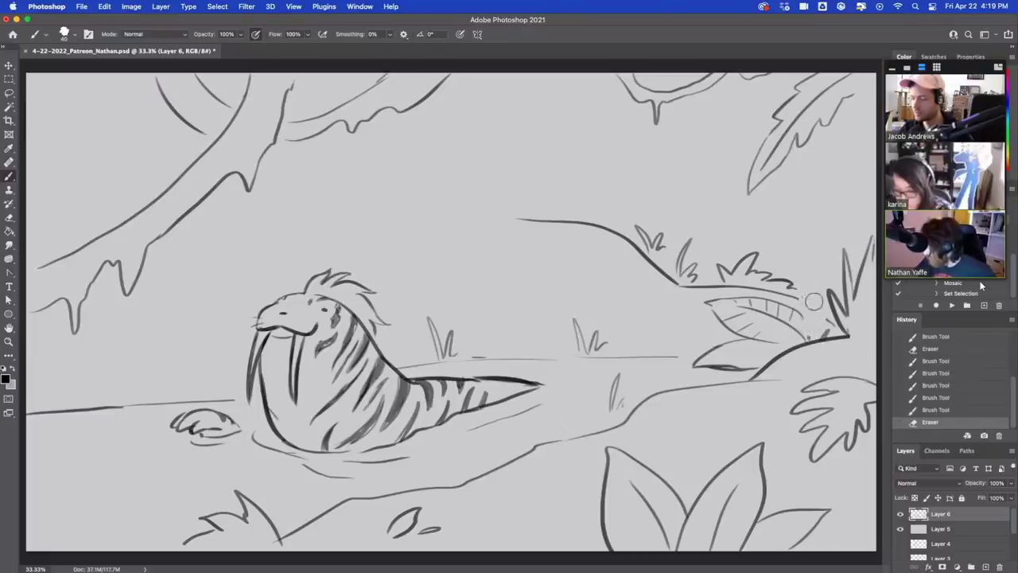
mouse_move(823, 325)
left_mouse_down()
mouse_move(812, 329)
mouse_move(805, 312)
mouse_move(827, 256)
mouse_move(842, 291)
left_mouse_up()
key("ctrl+z")
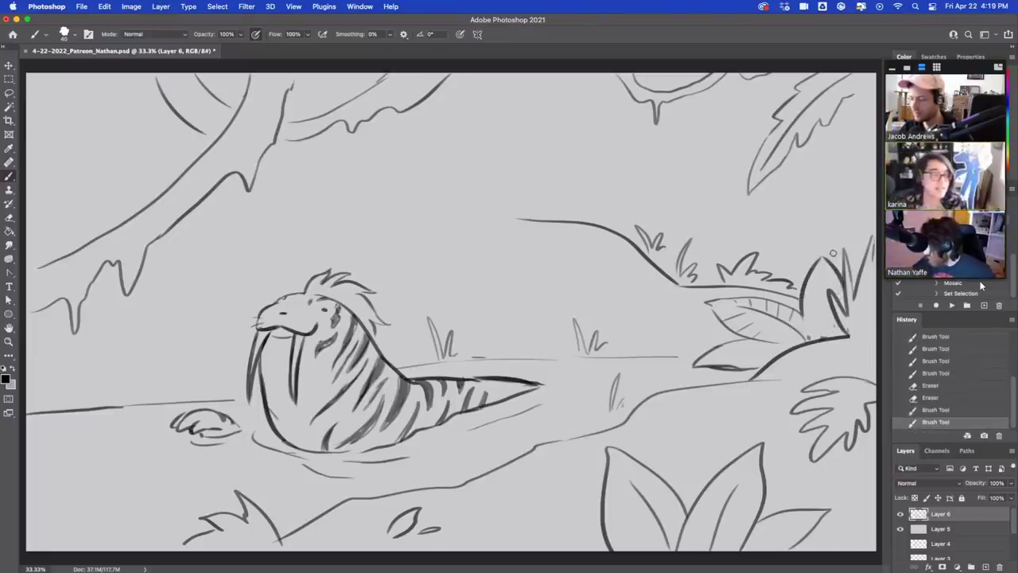
Erase the veins from the broad leaf below the hill, strengthen its outline and add a small grass tuft on the bank.
mouse_move(773, 303)
left_mouse_down()
mouse_move(779, 316)
mouse_move(743, 304)
mouse_move(760, 332)
mouse_move(827, 326)
left_mouse_up()
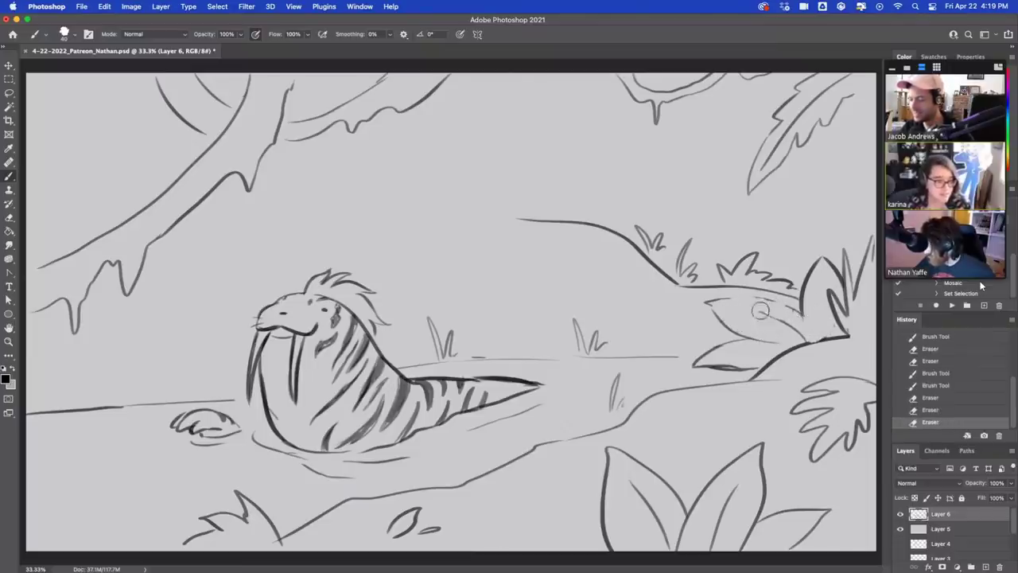
mouse_move(762, 311)
left_mouse_down()
mouse_move(807, 335)
mouse_move(837, 334)
left_mouse_up()
mouse_move(660, 389)
left_mouse_down()
mouse_move(682, 375)
mouse_move(695, 386)
left_mouse_up()
mouse_move(720, 299)
left_mouse_down()
mouse_move(778, 296)
mouse_move(799, 313)
left_mouse_up()
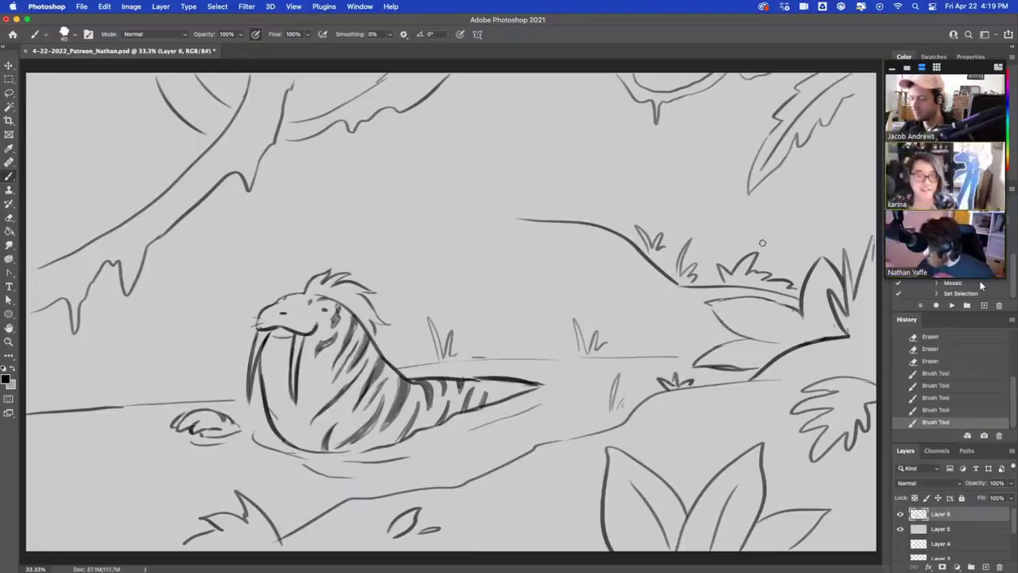
Erase the jagged leaf on the near bank and draw a large rounded form with stubby segments along its front edge.
mouse_move(809, 396)
left_mouse_down()
mouse_move(811, 404)
mouse_move(818, 390)
mouse_move(864, 391)
mouse_move(831, 444)
mouse_move(809, 427)
mouse_move(853, 415)
left_mouse_up()
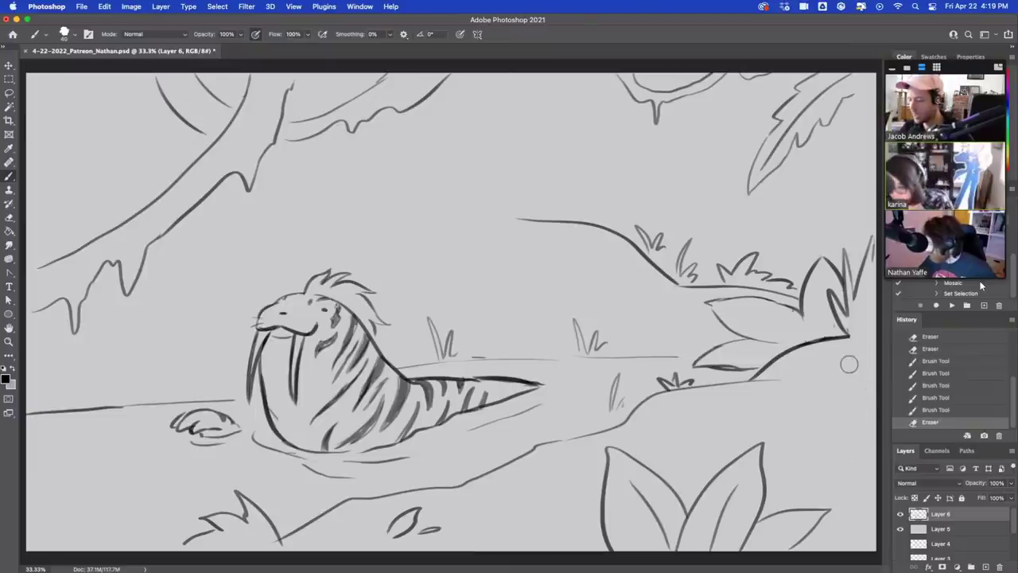
key("b")
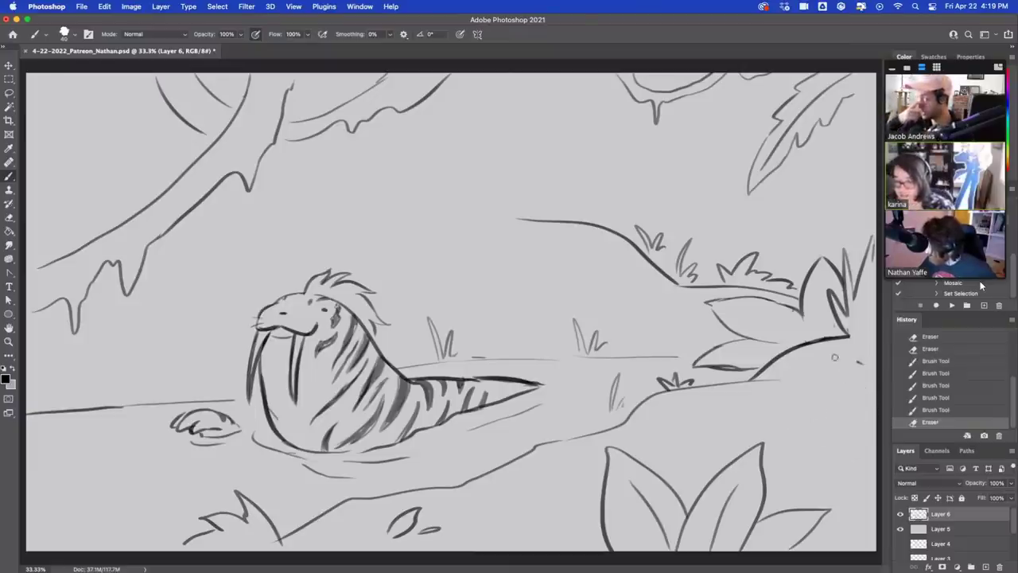
mouse_move(864, 362)
left_mouse_down()
mouse_move(781, 406)
mouse_move(785, 441)
mouse_move(792, 452)
mouse_move(878, 425)
left_mouse_up()
mouse_move(784, 429)
left_mouse_down()
mouse_move(795, 417)
mouse_move(780, 395)
mouse_move(790, 368)
left_mouse_up()
key("super+z")
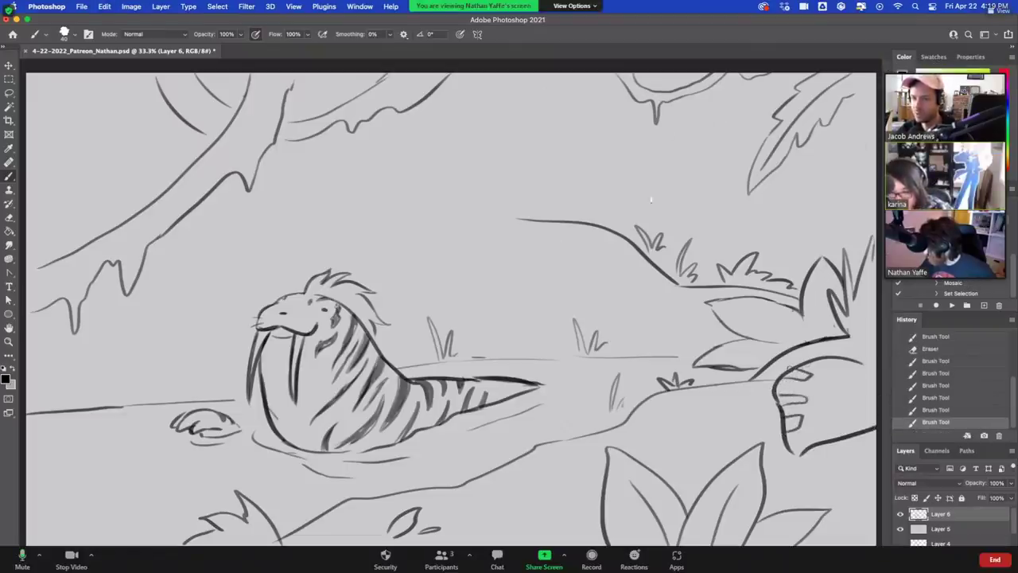
Draw stubby notches around the rounded form's edges and erase the outline across their openings to shape a lobed leaf.
mouse_move(817, 442)
left_mouse_down()
mouse_move(829, 425)
mouse_move(851, 435)
mouse_move(877, 407)
left_mouse_up()
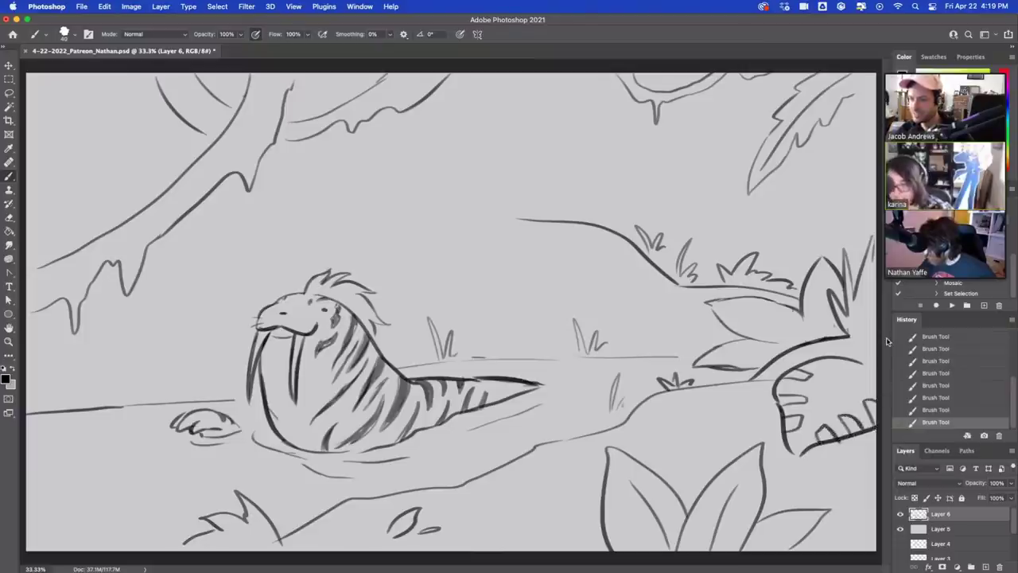
left_click_drag(824, 447, 874, 417)
mouse_move(785, 418)
left_mouse_down()
mouse_move(785, 432)
mouse_move(788, 374)
mouse_move(852, 364)
left_mouse_up()
key("b")
left_click_drag(862, 379, 875, 374)
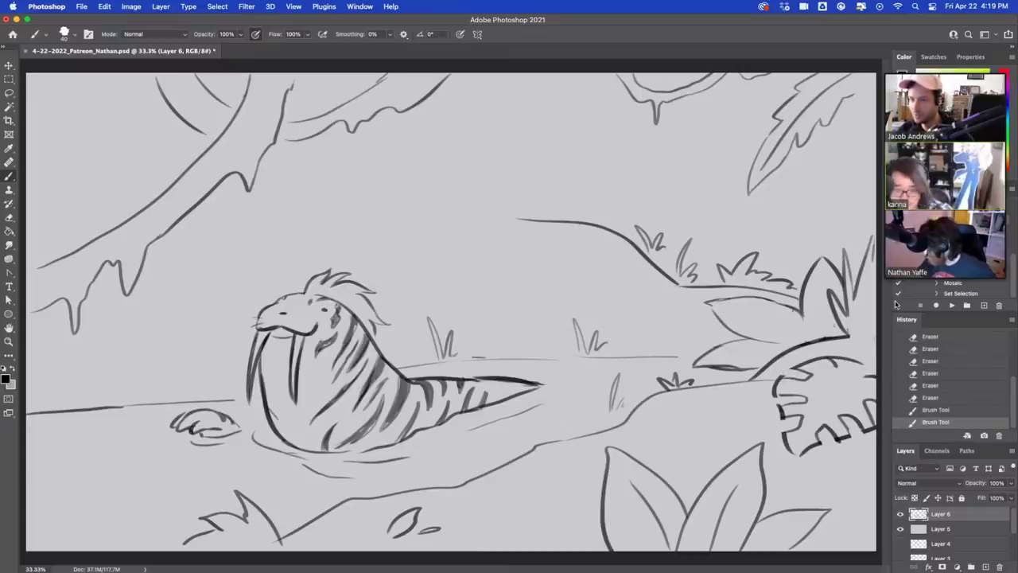
left_click(841, 350)
left_click(868, 312)
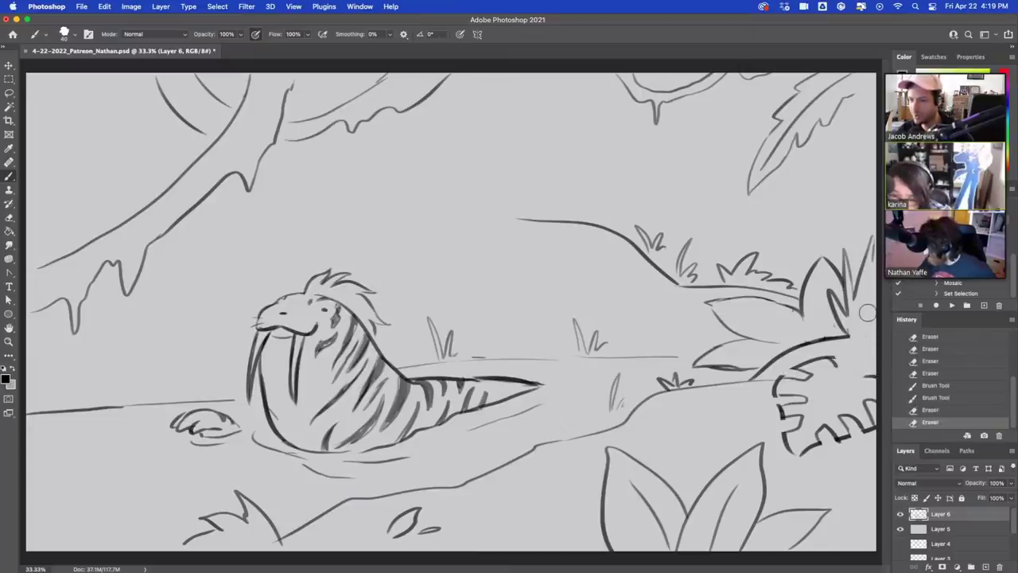
Finish the lobed leaf's upper edge and sketch a short central vein inside it.
left_click_drag(835, 372, 872, 360)
key("super+z")
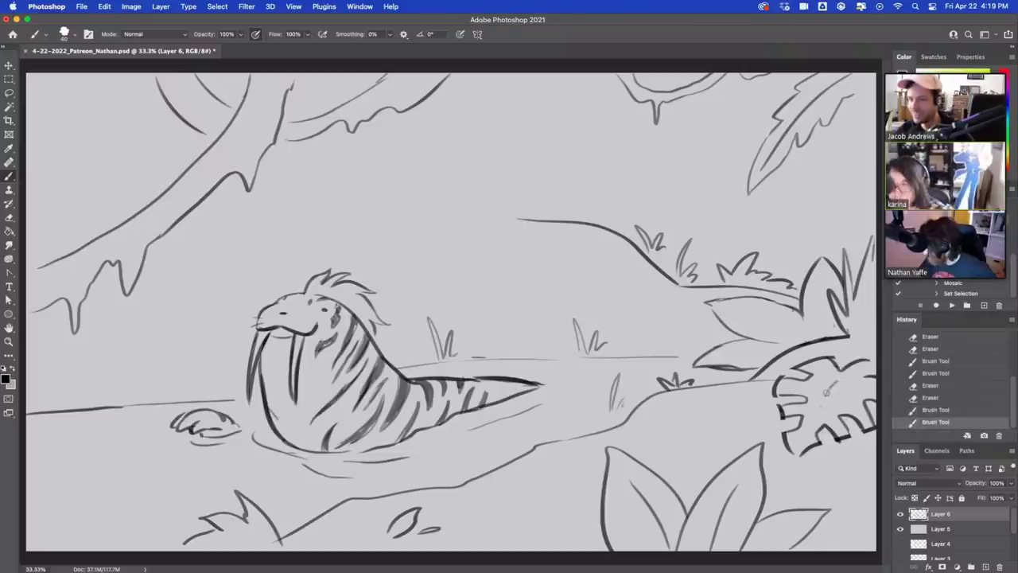
left_click_drag(827, 392, 823, 404)
mouse_move(852, 373)
left_mouse_down()
mouse_move(877, 376)
mouse_move(874, 365)
left_mouse_up()
key("super+z")
key("ctrl+z")
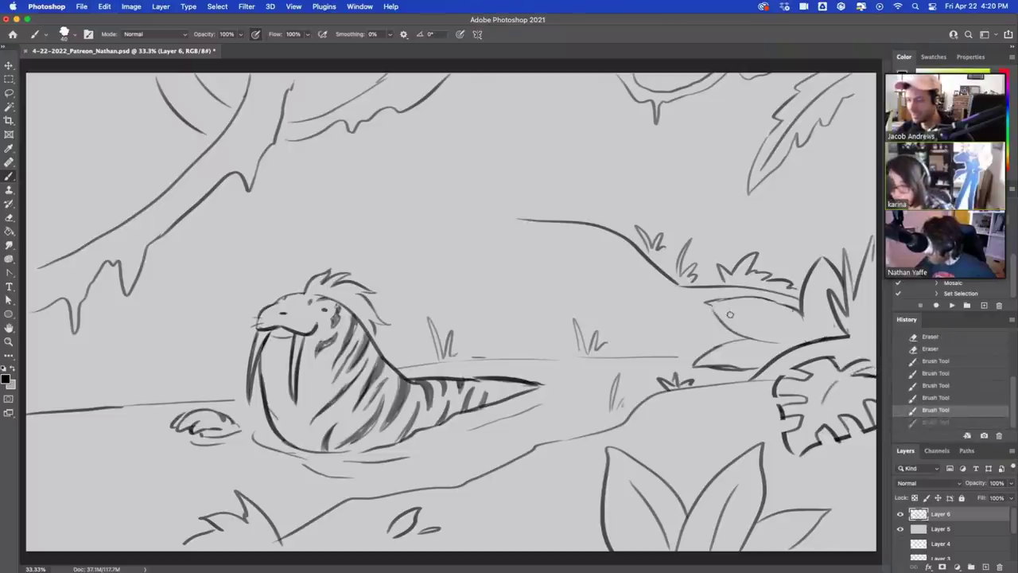
Replace the broad leaves below the hill with a curled drooping leaf, a small pointed leaf and a larger upright leaf.
mouse_move(696, 343)
left_mouse_down()
mouse_move(716, 366)
mouse_move(756, 369)
left_mouse_up()
mouse_move(740, 325)
left_mouse_down()
mouse_move(702, 365)
mouse_move(740, 357)
mouse_move(761, 338)
mouse_move(786, 347)
mouse_move(725, 305)
mouse_move(809, 319)
mouse_move(824, 243)
left_mouse_up()
key("ctrl+z")
key("ctrl+z")
key("ctrl+z")
key("ctrl+z")
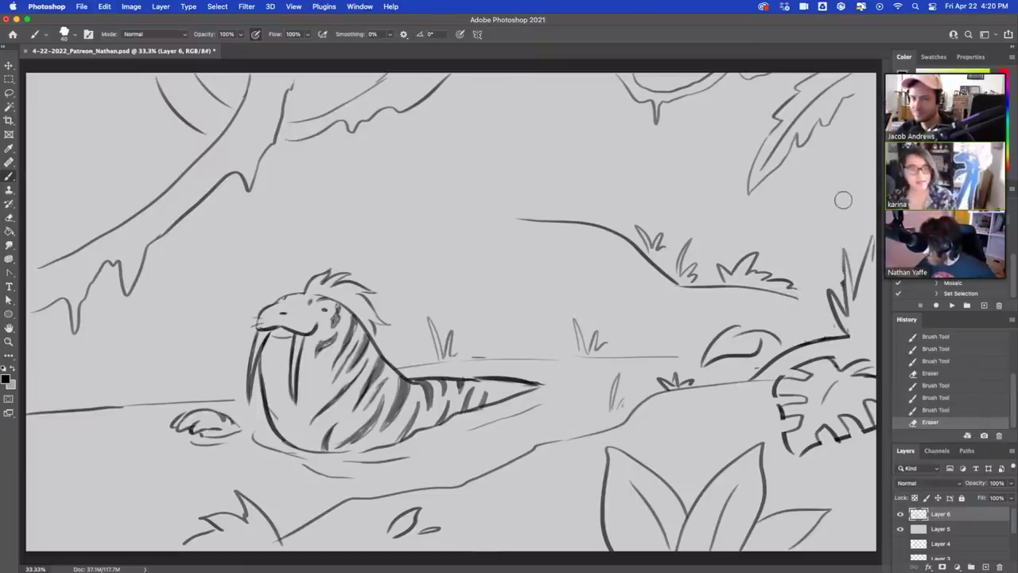
mouse_move(738, 328)
left_mouse_down()
mouse_move(752, 321)
mouse_move(778, 339)
left_mouse_up()
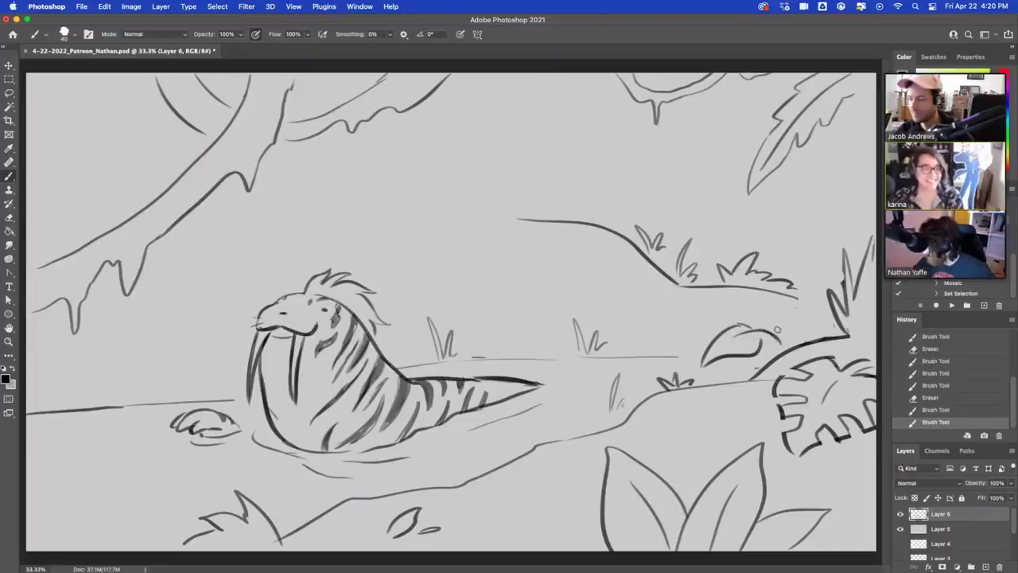
mouse_move(750, 300)
left_mouse_down()
mouse_move(799, 316)
mouse_move(793, 328)
mouse_move(816, 283)
mouse_move(838, 284)
left_mouse_up()
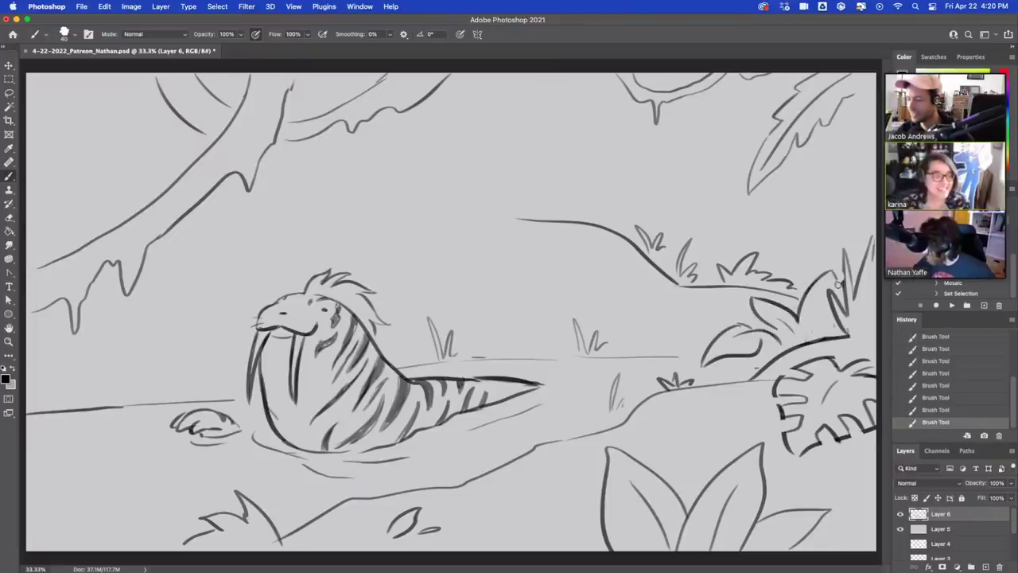
Draw a small cluster of pointed leaves on the crest of the hill.
mouse_move(540, 215)
left_mouse_down()
mouse_move(498, 176)
mouse_move(561, 208)
mouse_move(564, 194)
mouse_move(569, 218)
mouse_move(606, 210)
left_mouse_up()
key("super+z")
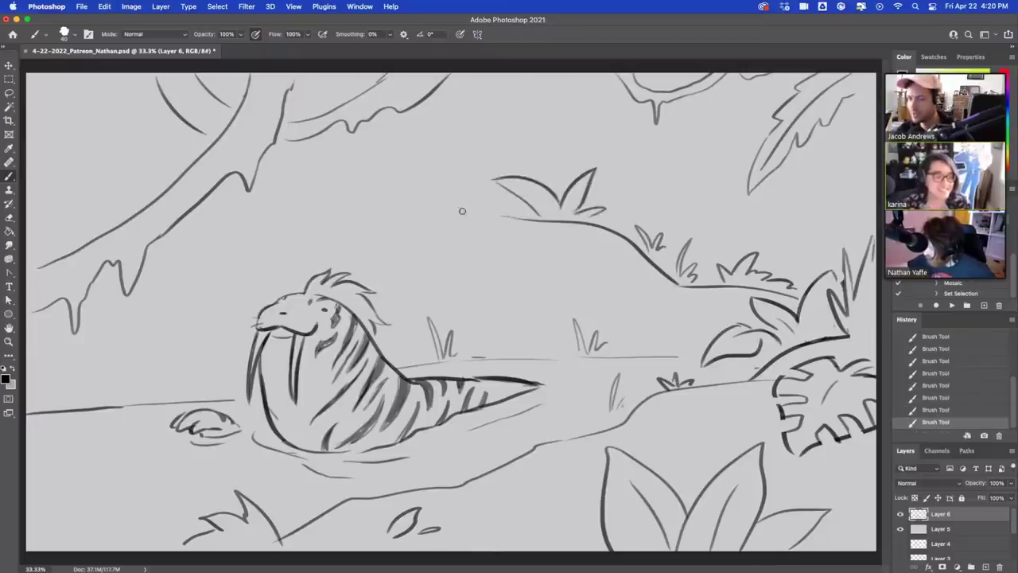
key("ctrl+z")
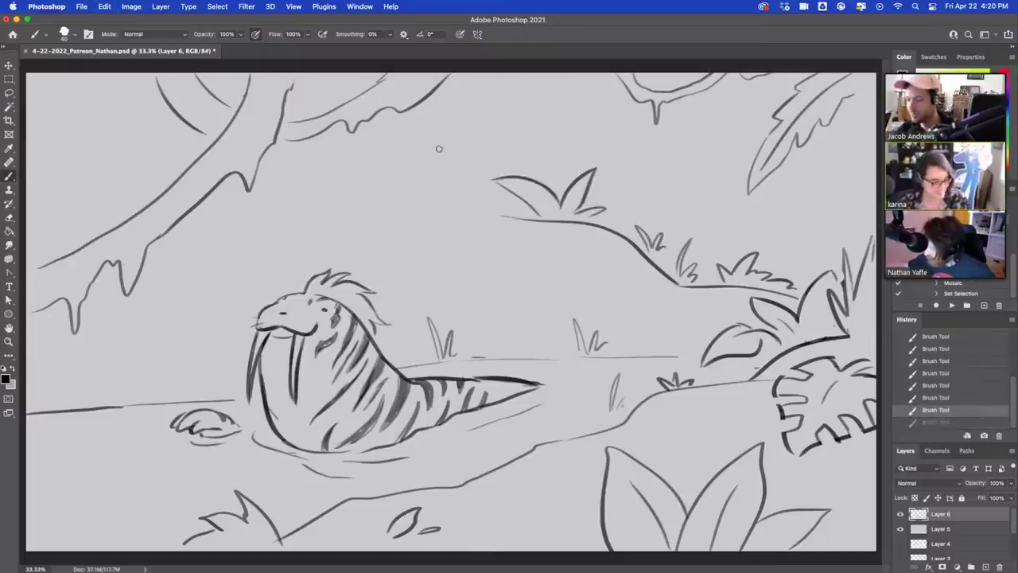
Draw a tree trunk edge descending from the upper branch, with bark ridges and arching roots reaching the water behind the walrus.
mouse_move(553, 366)
left_mouse_down()
mouse_move(499, 270)
mouse_move(452, 250)
left_mouse_up()
left_click_drag(481, 288, 502, 360)
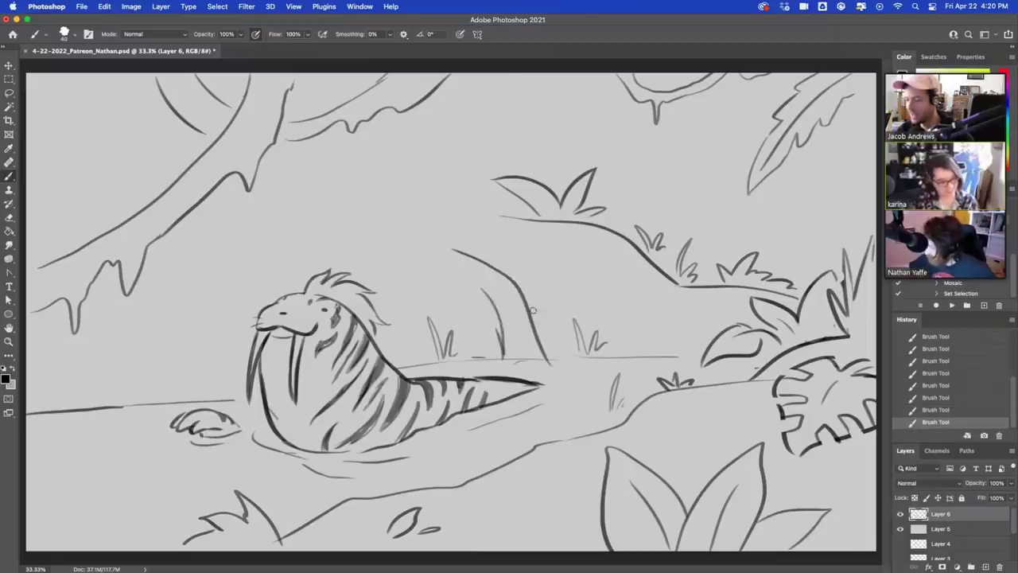
mouse_move(481, 288)
left_mouse_down()
mouse_move(427, 278)
mouse_move(474, 343)
left_mouse_up()
mouse_move(471, 253)
left_mouse_down()
mouse_move(394, 206)
mouse_move(387, 145)
mouse_move(389, 105)
mouse_move(476, 73)
left_mouse_up()
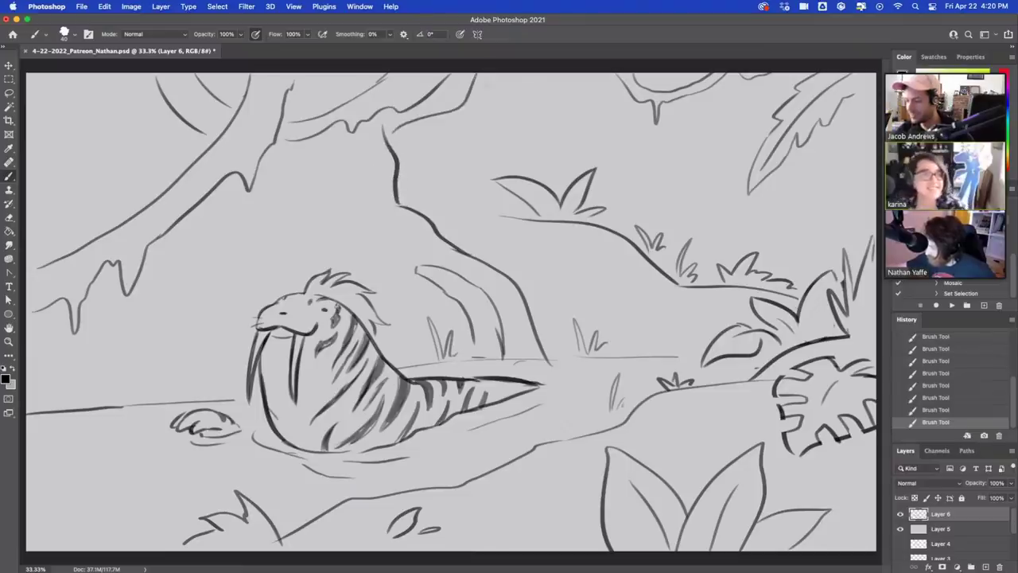
left_click_drag(468, 253, 521, 300)
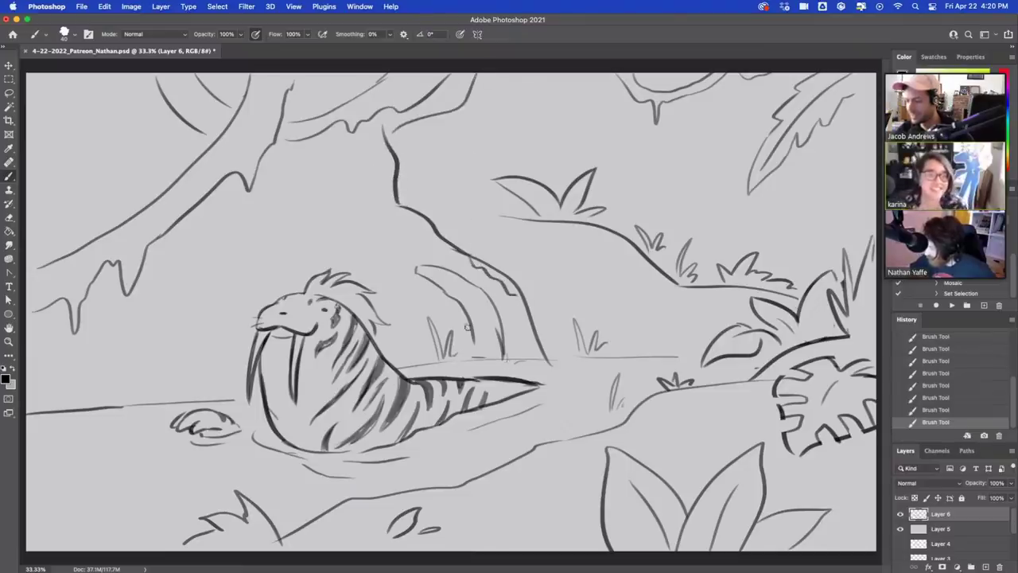
left_click_drag(468, 326, 477, 356)
mouse_move(391, 289)
left_mouse_down()
mouse_move(407, 307)
mouse_move(413, 364)
left_mouse_up()
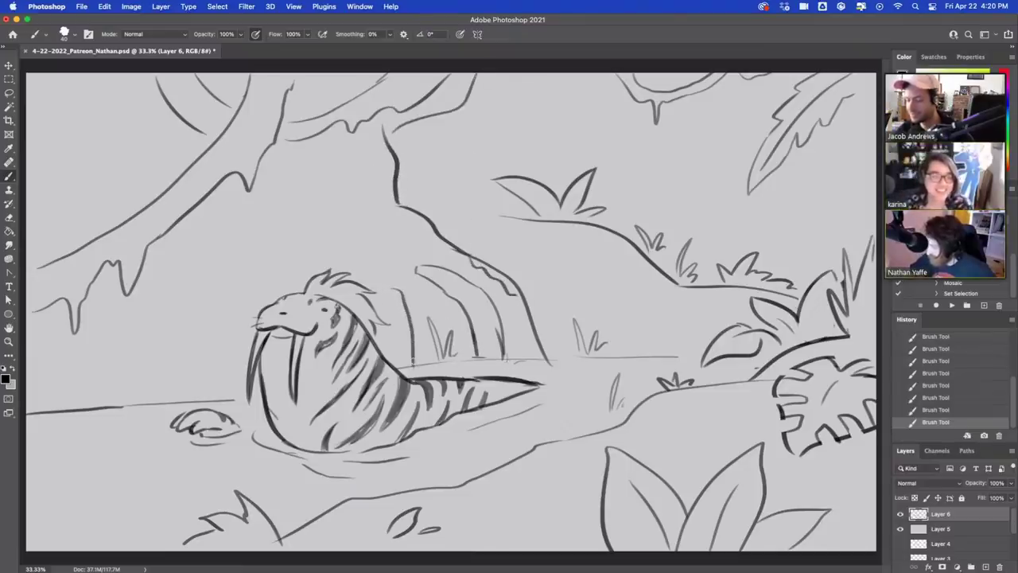
Erase the grass tuft between the arching roots and draw a matching curved root on the walrus's other side.
key("e")
mouse_move(433, 327)
left_mouse_down()
mouse_move(458, 355)
mouse_move(444, 330)
mouse_move(436, 251)
mouse_move(549, 359)
left_mouse_up()
key("b")
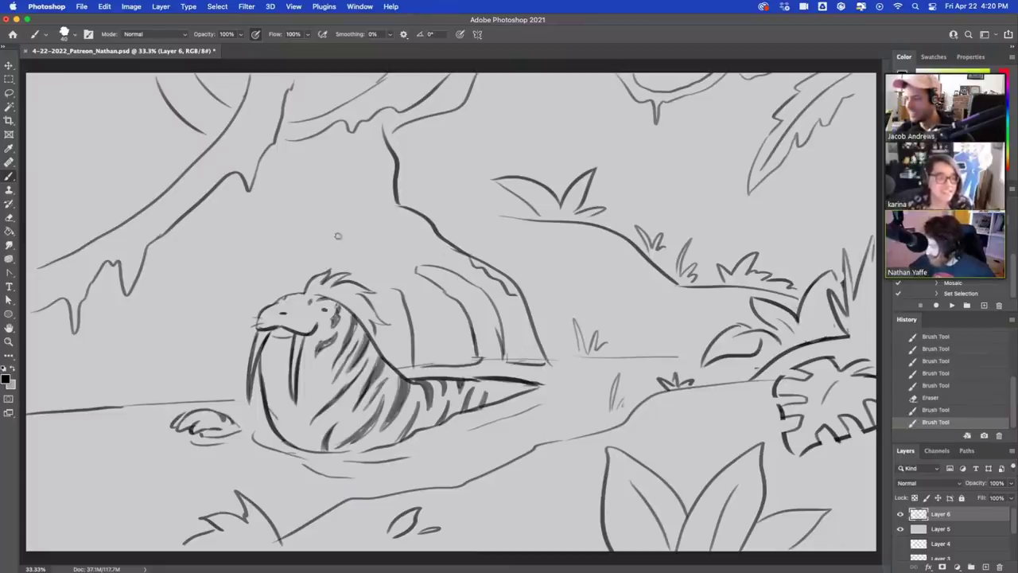
mouse_move(195, 269)
left_mouse_down()
mouse_move(170, 288)
mouse_move(111, 409)
mouse_move(151, 414)
mouse_move(189, 321)
mouse_move(242, 283)
left_mouse_up()
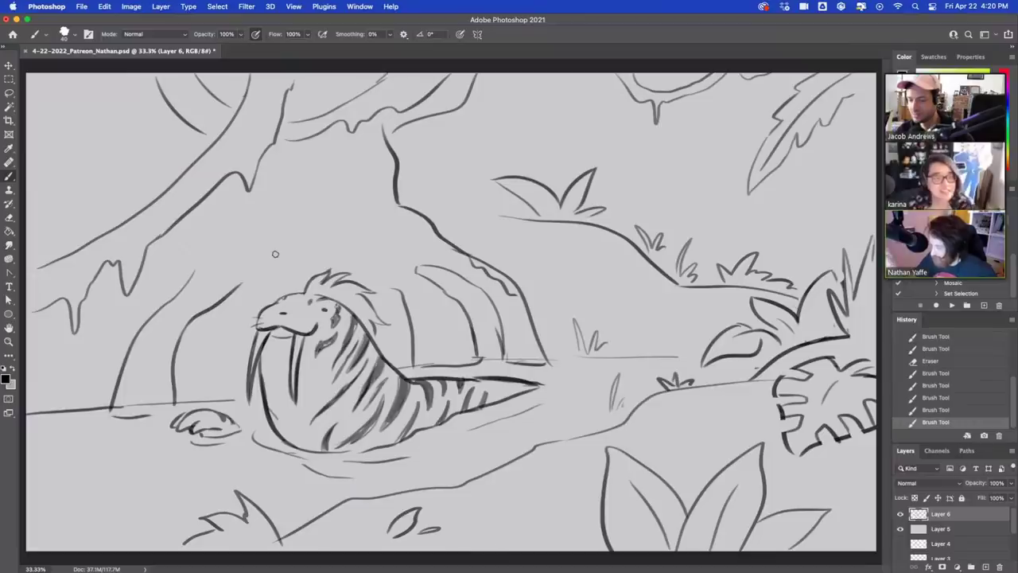
Erase the old waterline beside the front-left root and redraw it farther back, on both sides of the root.
key("e")
mouse_move(124, 405)
left_mouse_down()
mouse_move(222, 396)
mouse_move(48, 409)
left_mouse_up()
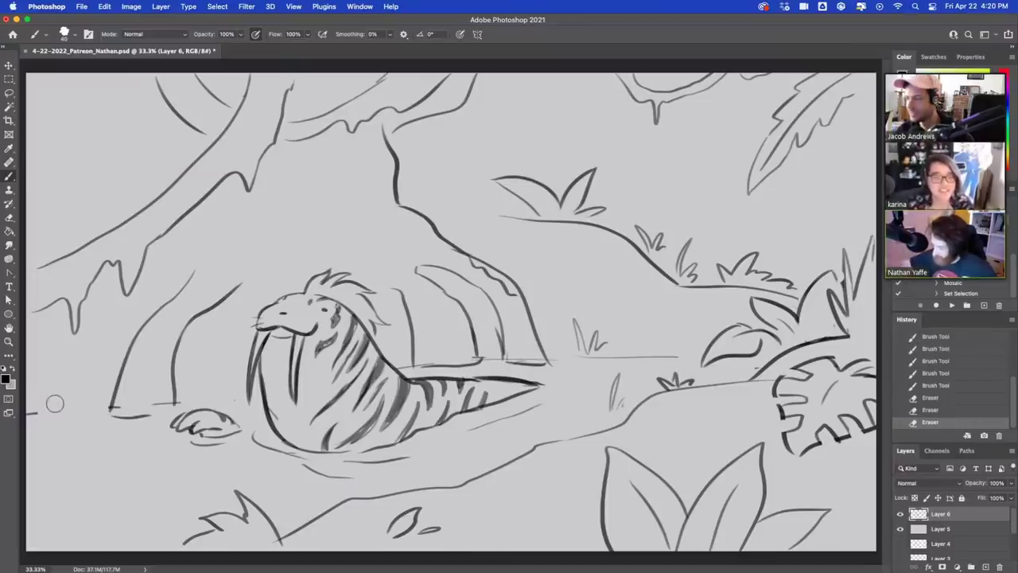
left_click_drag(176, 362, 242, 361)
key("super+z")
left_click_drag(176, 363, 242, 362)
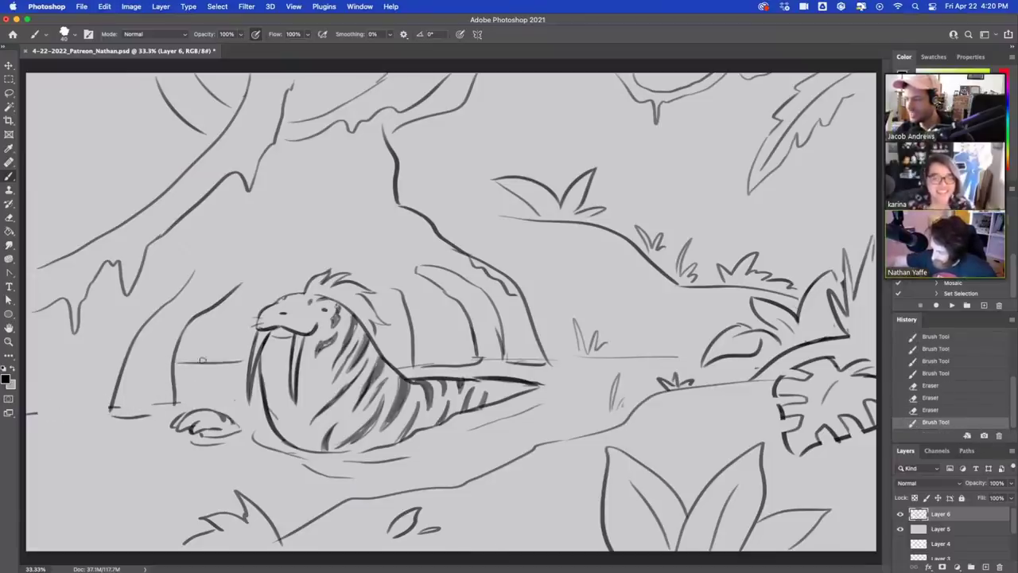
left_click_drag(119, 363, 28, 365)
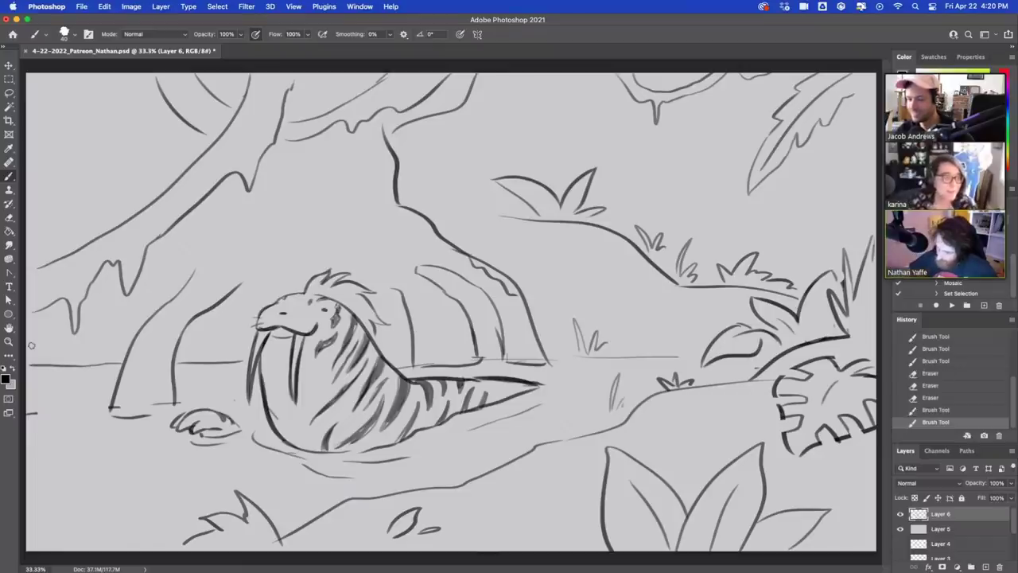
left_click_drag(37, 412, 26, 412)
Draw tall grass blades in the lower-left foreground and a small grass tuft on the waterline behind the root.
mouse_move(72, 537)
left_mouse_down()
mouse_move(68, 452)
mouse_move(91, 542)
mouse_move(97, 523)
left_mouse_up()
left_click_drag(97, 546, 119, 471)
mouse_move(118, 472)
left_mouse_down()
mouse_move(113, 546)
mouse_move(125, 526)
left_mouse_up()
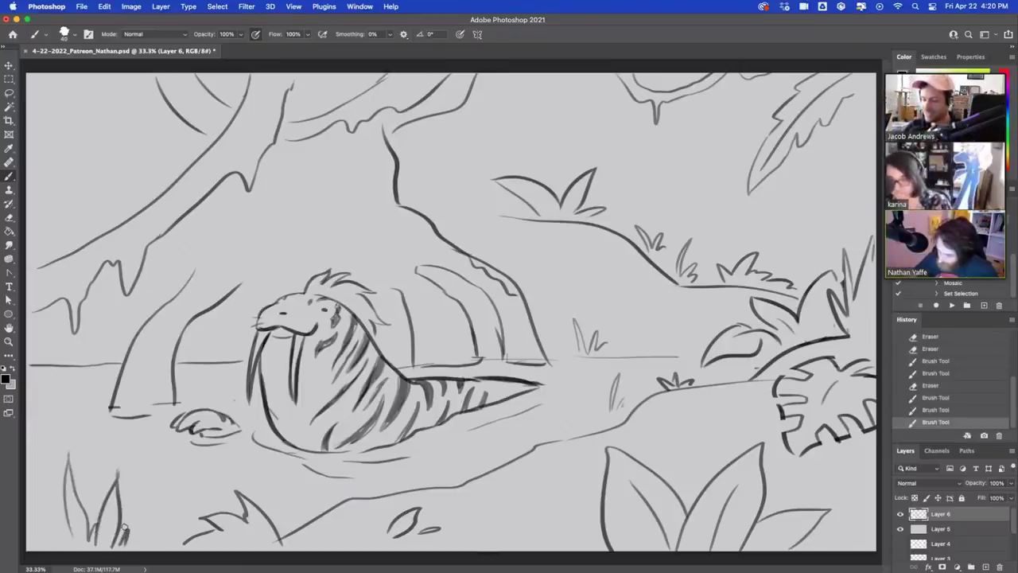
mouse_move(92, 363)
left_mouse_down()
mouse_move(88, 341)
mouse_move(121, 333)
left_mouse_up()
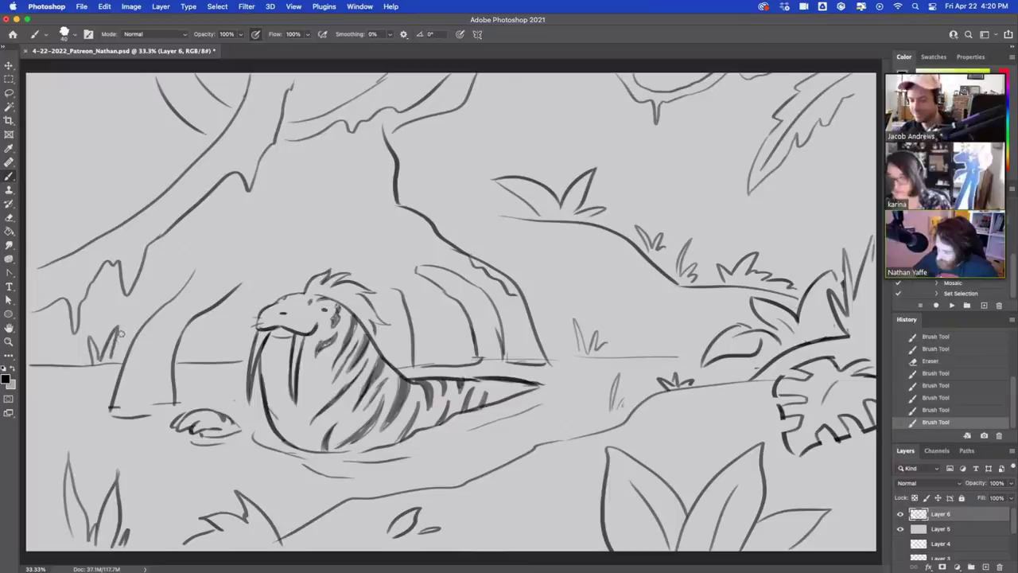
Connect the root arches behind the walrus's head and extend the left root's outer edge up to the branch.
mouse_move(243, 284)
left_mouse_down()
mouse_move(277, 264)
mouse_move(308, 273)
left_mouse_up()
mouse_move(374, 303)
left_mouse_down()
mouse_move(412, 329)
mouse_move(400, 289)
left_mouse_up()
key("e")
left_click_drag(404, 300, 398, 293)
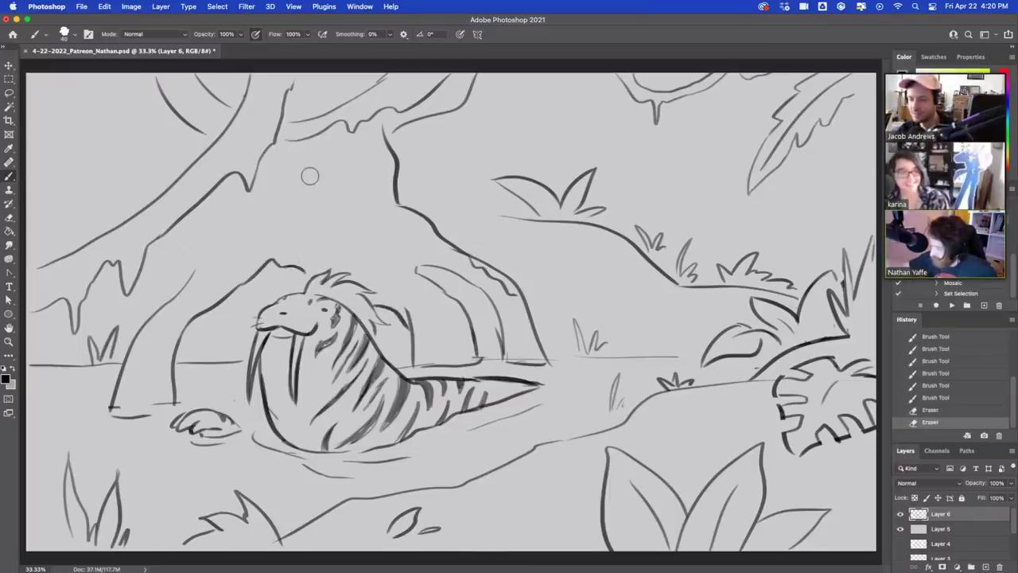
key("b")
mouse_move(189, 274)
left_mouse_down()
mouse_move(223, 217)
mouse_move(224, 176)
left_mouse_up()
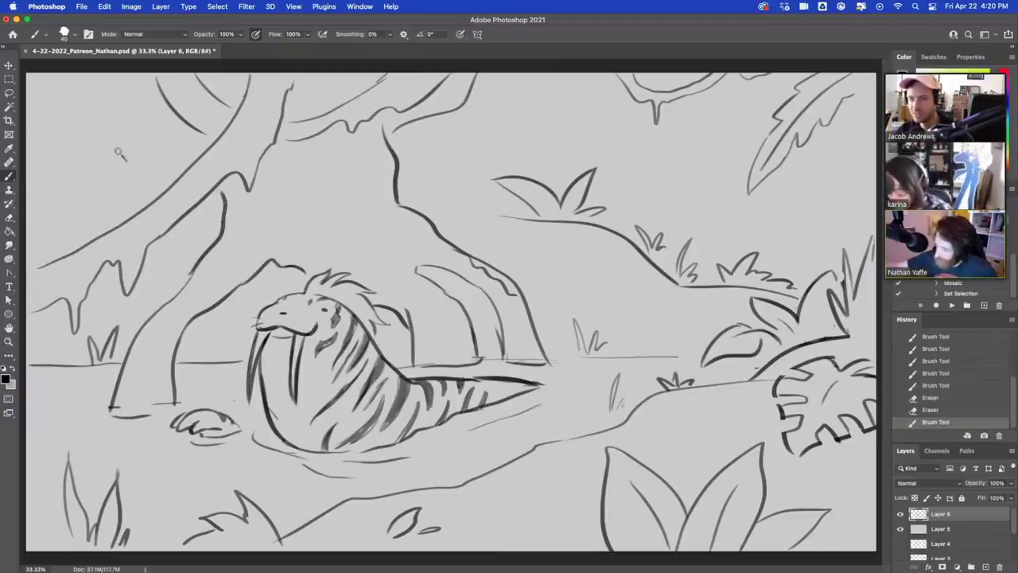
Draw a leafy grass tuft in the background above the long left branch.
mouse_move(119, 156)
left_mouse_down()
mouse_move(77, 152)
mouse_move(140, 159)
mouse_move(167, 153)
left_mouse_up()
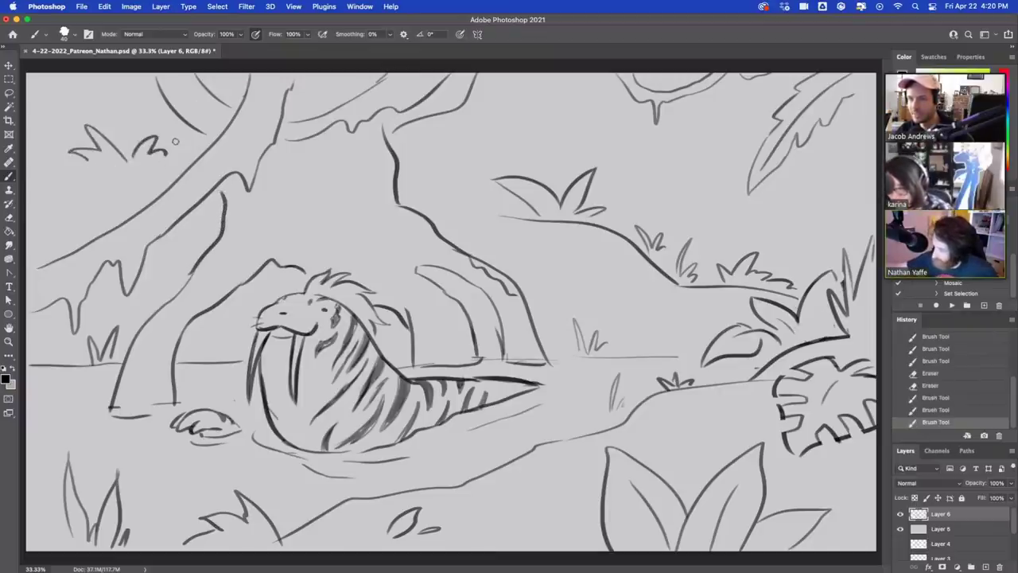
left_click_drag(598, 217, 619, 223)
key("super+z")
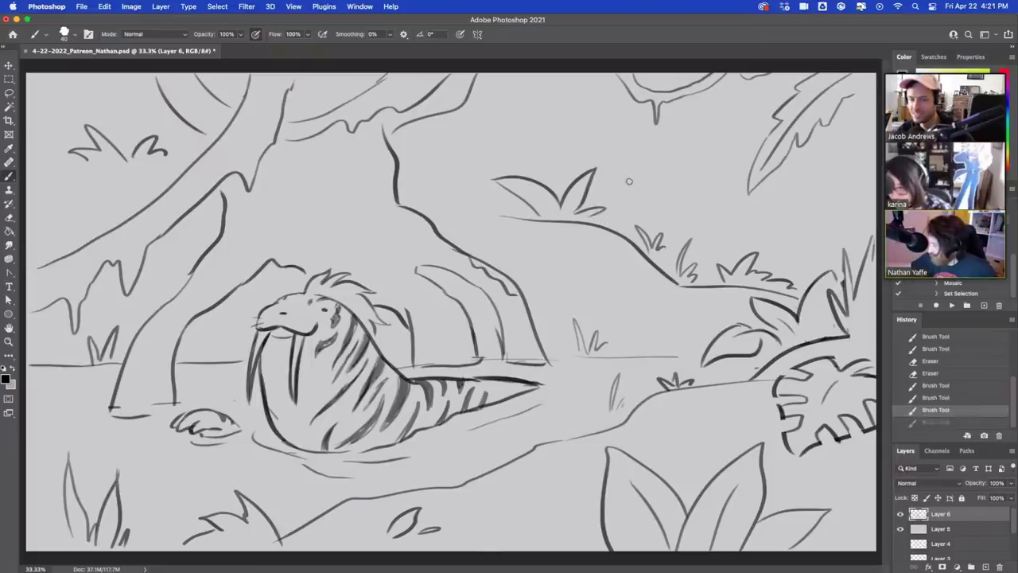
Erase the hill outline between its grass tufts and add ragged bark ridges along the trunk and left root edges.
key("e")
mouse_move(650, 265)
left_mouse_down()
mouse_move(675, 288)
mouse_move(663, 259)
left_mouse_up()
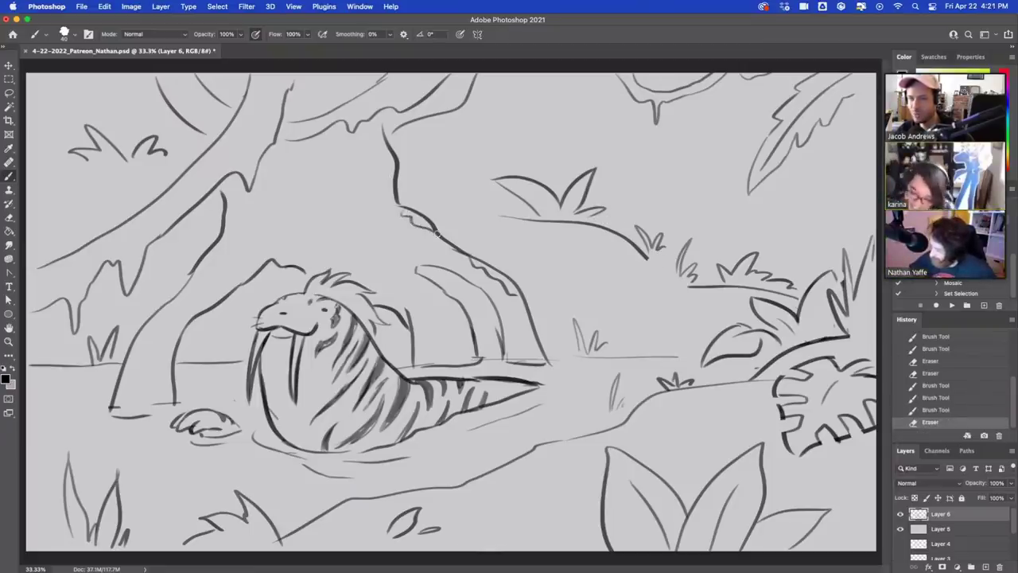
left_click_drag(436, 234, 438, 235)
left_click_drag(199, 270, 225, 243)
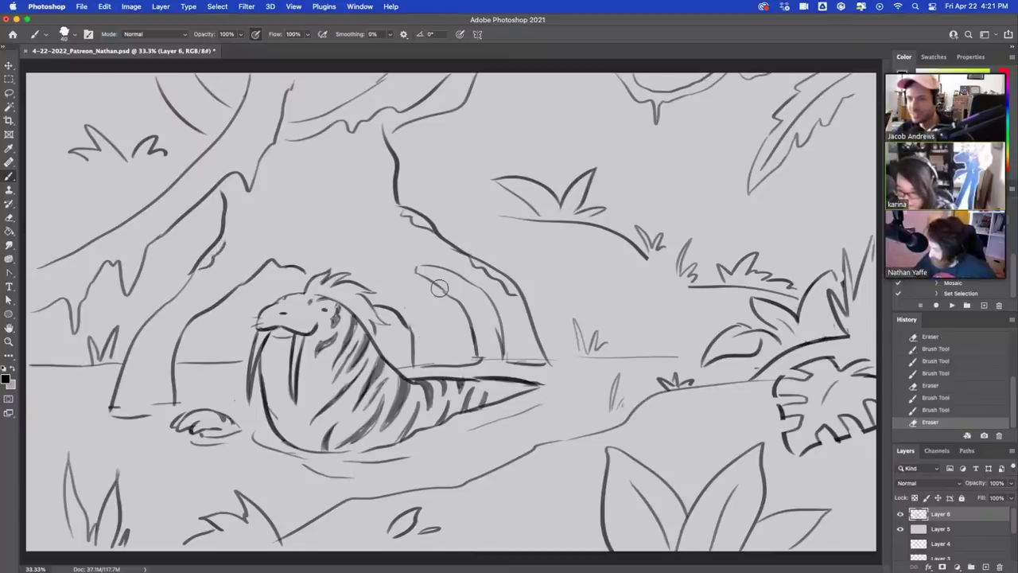
Erase the waterline and grass beside the right-hand roots, shorten the farther root's ends and clean up the nearer root's base.
mouse_move(499, 362)
left_mouse_down()
mouse_move(528, 344)
mouse_move(546, 353)
mouse_move(501, 359)
mouse_move(537, 334)
mouse_move(676, 359)
left_mouse_up()
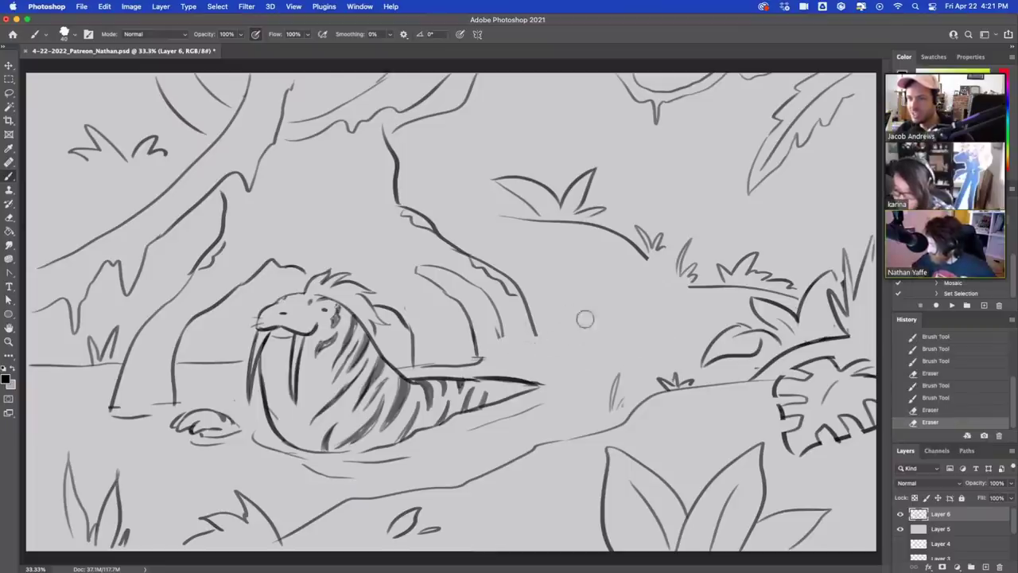
left_click_drag(495, 325, 500, 336)
mouse_move(408, 367)
left_mouse_down()
mouse_move(413, 354)
mouse_move(482, 361)
left_mouse_up()
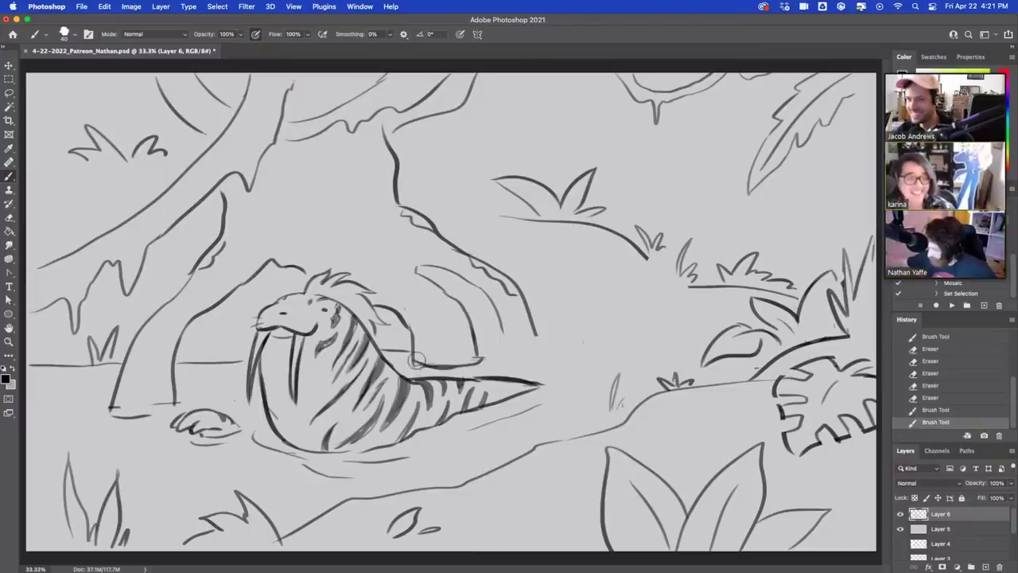
left_click_drag(417, 369, 427, 368)
mouse_move(488, 355)
left_mouse_down()
mouse_move(456, 357)
mouse_move(477, 360)
left_mouse_up()
Close the left root's base with a clean line, erase the stray line beneath it and add water ripples around it.
key("b")
left_click_drag(119, 405, 174, 404)
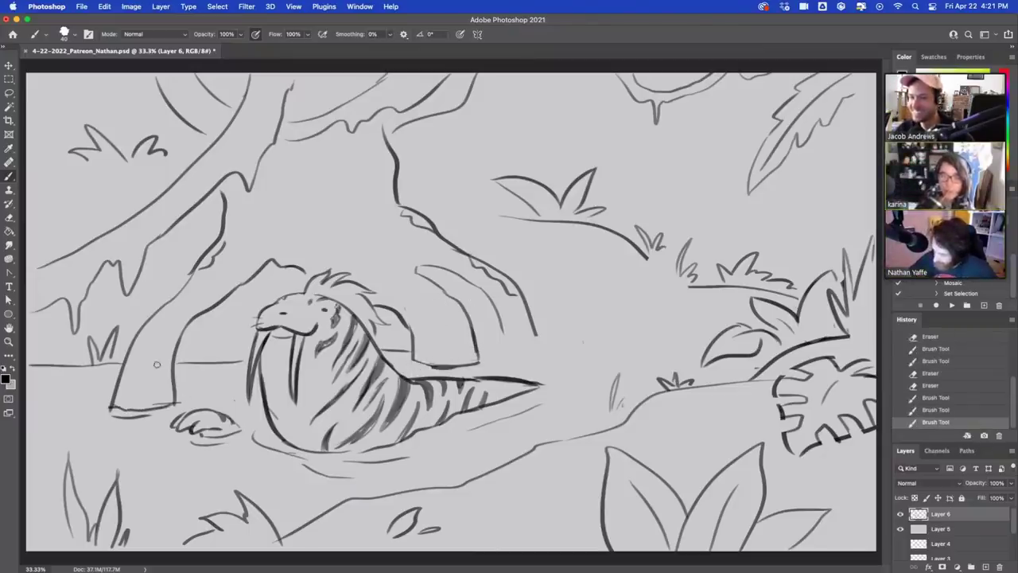
key("e")
mouse_move(110, 414)
left_mouse_down()
mouse_move(147, 421)
mouse_move(187, 398)
mouse_move(107, 387)
mouse_move(151, 412)
mouse_move(179, 409)
left_mouse_up()
key("b")
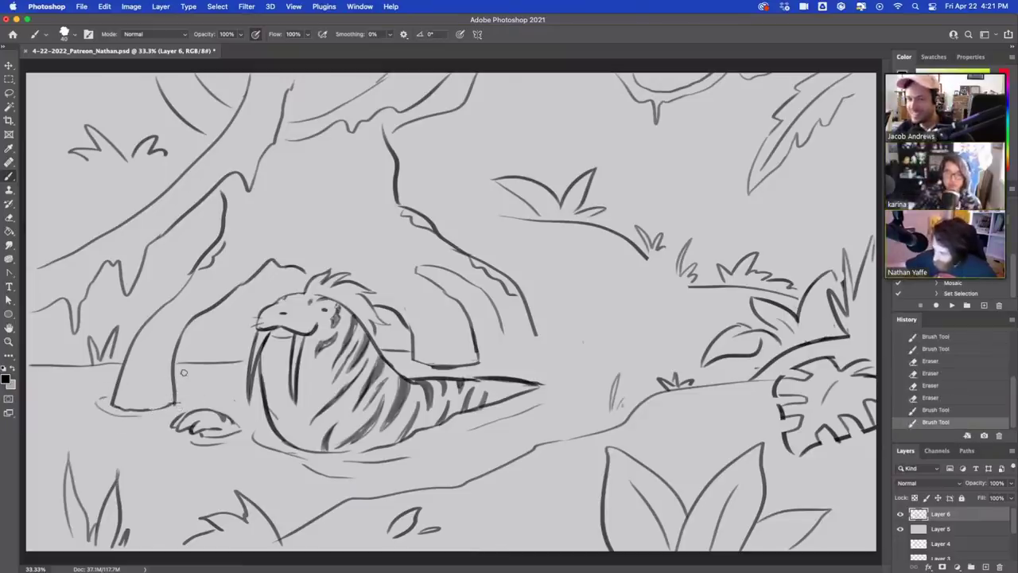
Close the farther right root's base, add ripples by the nearer one and draw the far shoreline toward the right-hand plants.
mouse_move(482, 366)
left_mouse_down()
mouse_move(536, 339)
mouse_move(505, 333)
mouse_move(495, 335)
mouse_move(740, 307)
left_mouse_up()
key("super+z")
key("super+z")
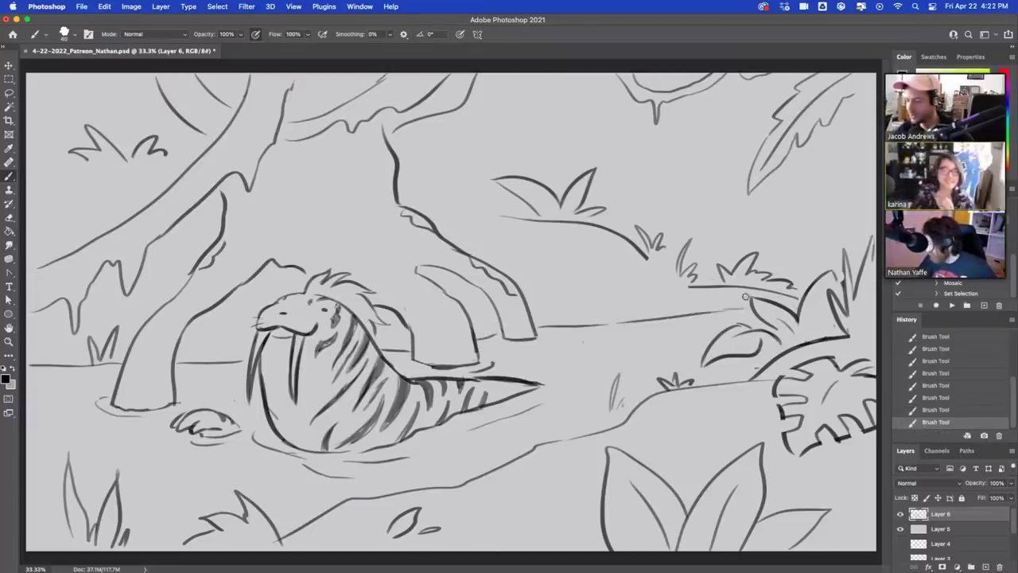
Add small grass blades on the hill's slope and crest and extend the hill outline back to the tree trunk.
left_click_drag(666, 245, 657, 263)
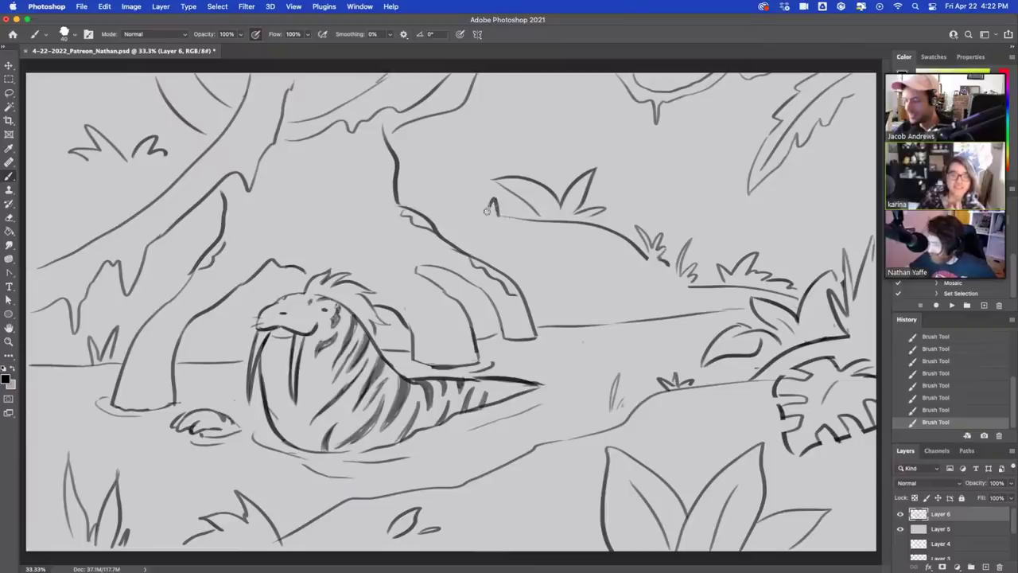
key("ctrl+z")
mouse_move(474, 206)
left_mouse_down()
mouse_move(494, 207)
mouse_move(452, 208)
mouse_move(410, 190)
left_mouse_up()
key("super+z")
Draw a rounded rock on the far shoreline, a small rippled rock in the water and grass blades beside the shoreline rock.
mouse_move(600, 324)
left_mouse_down()
mouse_move(632, 323)
mouse_move(682, 344)
left_mouse_up()
key("super+z")
key("super+z")
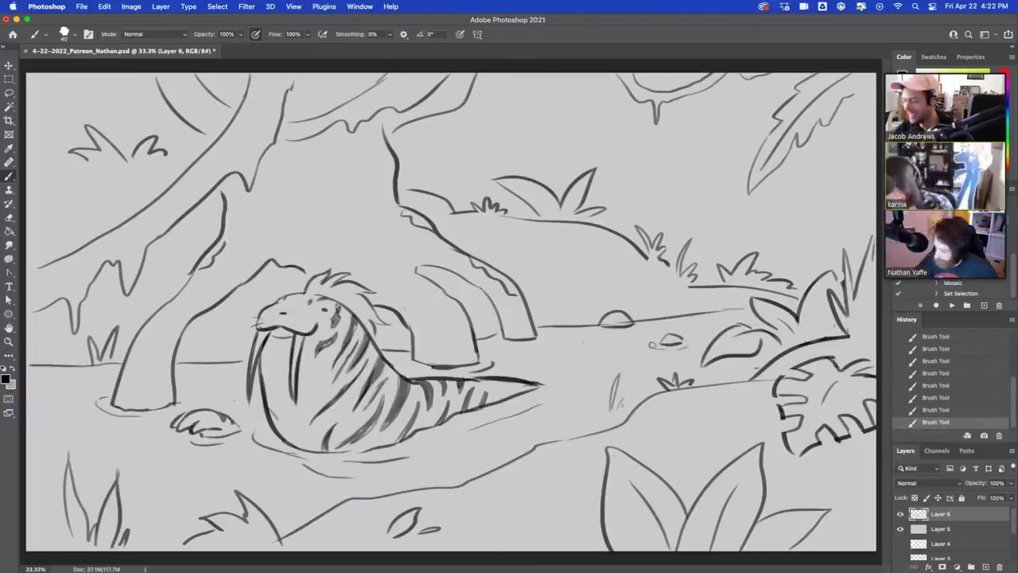
mouse_move(639, 318)
left_mouse_down()
mouse_move(646, 282)
mouse_move(654, 306)
left_mouse_up()
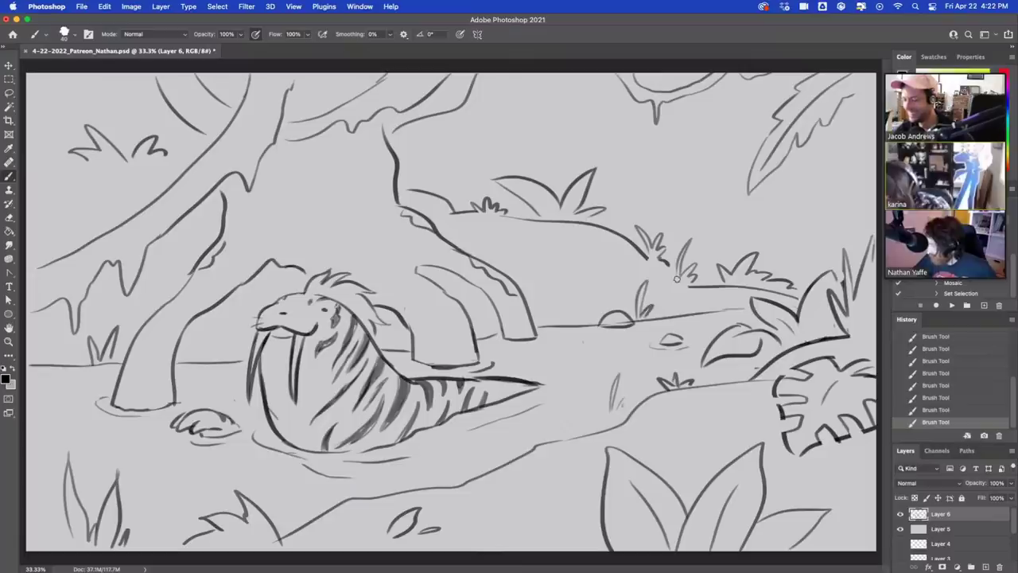
Draw a distant ridge line with grass tufts behind the hill and a short bumpy stretch beyond the palm frond.
mouse_move(613, 186)
left_mouse_down()
mouse_move(730, 141)
mouse_move(751, 120)
mouse_move(744, 135)
left_mouse_up()
key("super+z")
left_click_drag(826, 145, 852, 148)
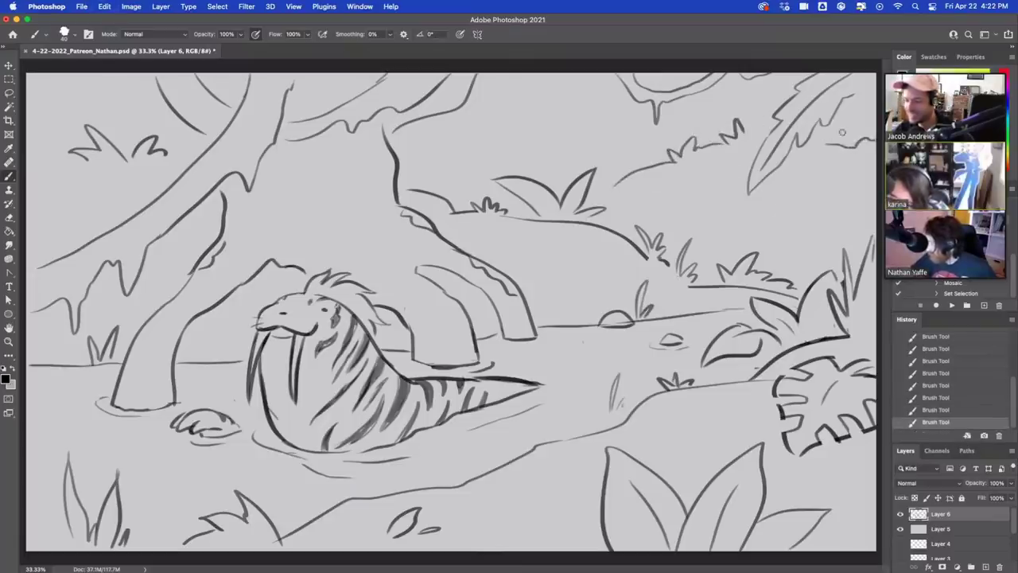
Draw both sides of a distant tree trunk behind the hill, flaring at its base and meeting the ridge with grass blades.
left_click_drag(539, 172, 559, 72)
key("super+z")
mouse_move(535, 172)
left_mouse_down()
mouse_move(557, 117)
mouse_move(559, 64)
mouse_move(636, 169)
left_mouse_up()
key("super+z")
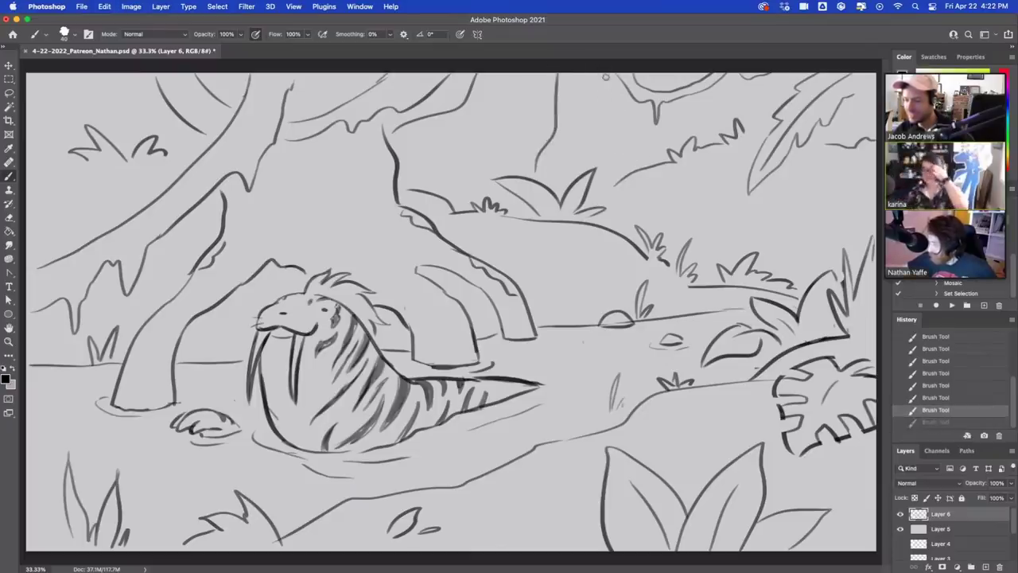
mouse_move(604, 75)
left_mouse_down()
mouse_move(633, 169)
mouse_move(642, 148)
left_mouse_up()
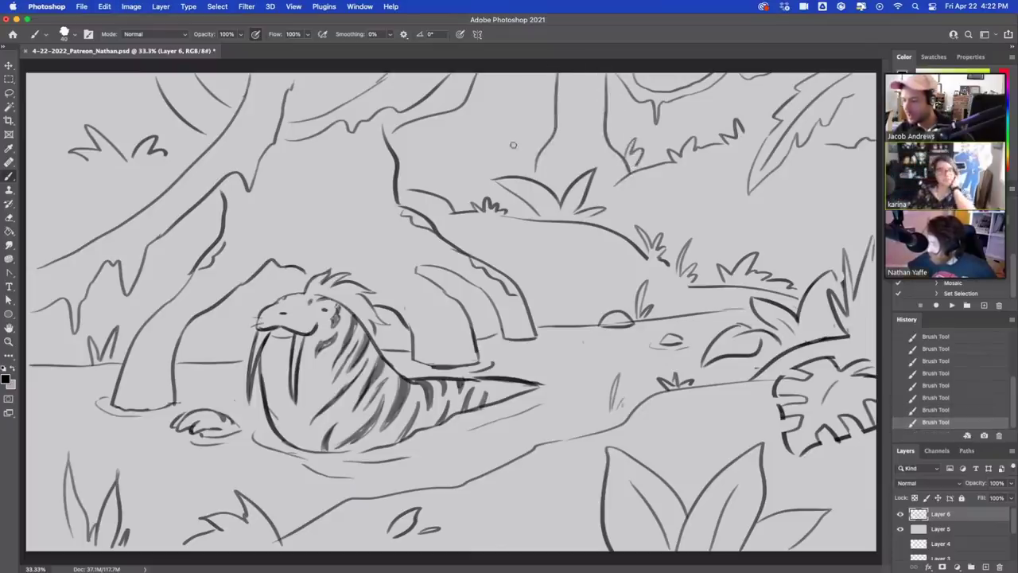
Draw leafy foliage behind both sides of the large tree and small grass blades on the shoreline between its roots.
mouse_move(531, 140)
left_mouse_down()
mouse_move(493, 119)
mouse_move(528, 120)
left_mouse_up()
key("super+z")
mouse_move(408, 163)
left_mouse_down()
mouse_move(461, 151)
mouse_move(433, 169)
mouse_move(438, 176)
left_mouse_up()
mouse_move(93, 164)
left_mouse_down()
mouse_move(54, 191)
mouse_move(89, 181)
left_mouse_up()
key("super+z")
left_click_drag(172, 157, 187, 153)
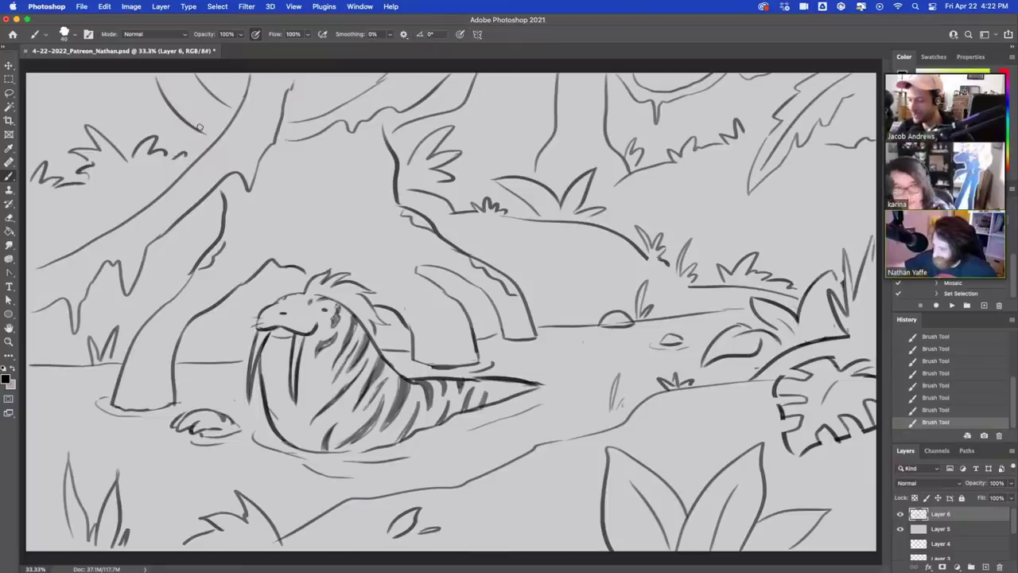
left_click_drag(210, 335, 226, 358)
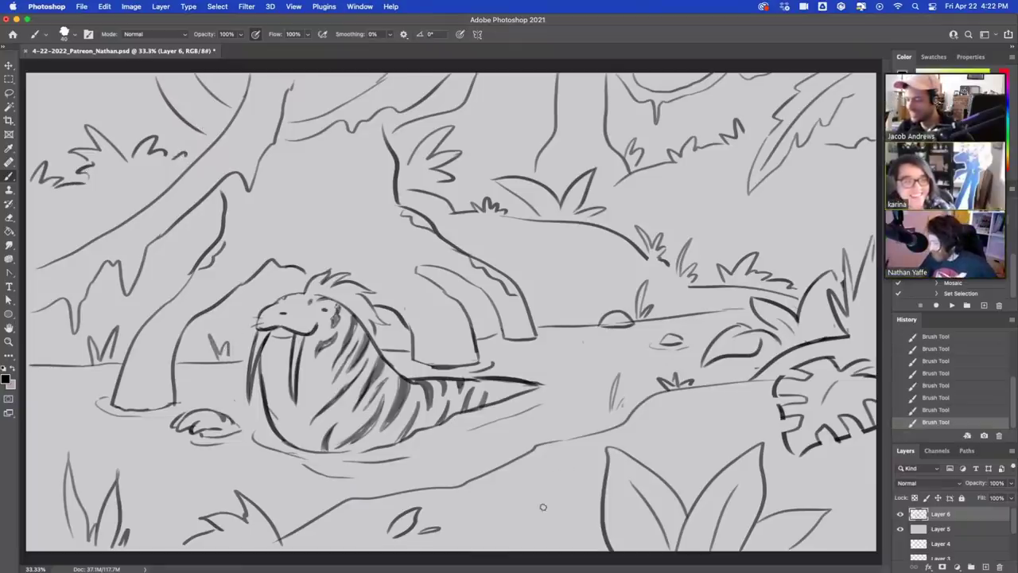
Draw two small grass tufts on the near bank around the large foreground leaves.
left_click_drag(527, 489, 549, 502)
mouse_move(548, 501)
left_mouse_down()
mouse_move(557, 469)
mouse_move(565, 480)
left_mouse_up()
left_click_drag(567, 501, 588, 475)
left_click_drag(681, 443, 724, 428)
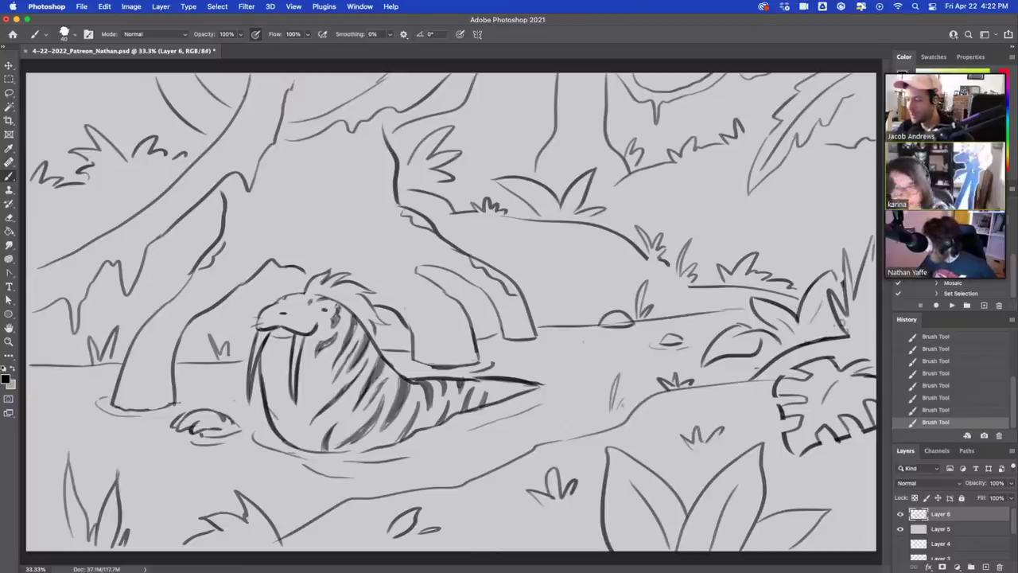
Rework the blade strokes in the tall plant above the notched tropical leaf.
key("super+z")
left_click_drag(821, 325, 833, 315)
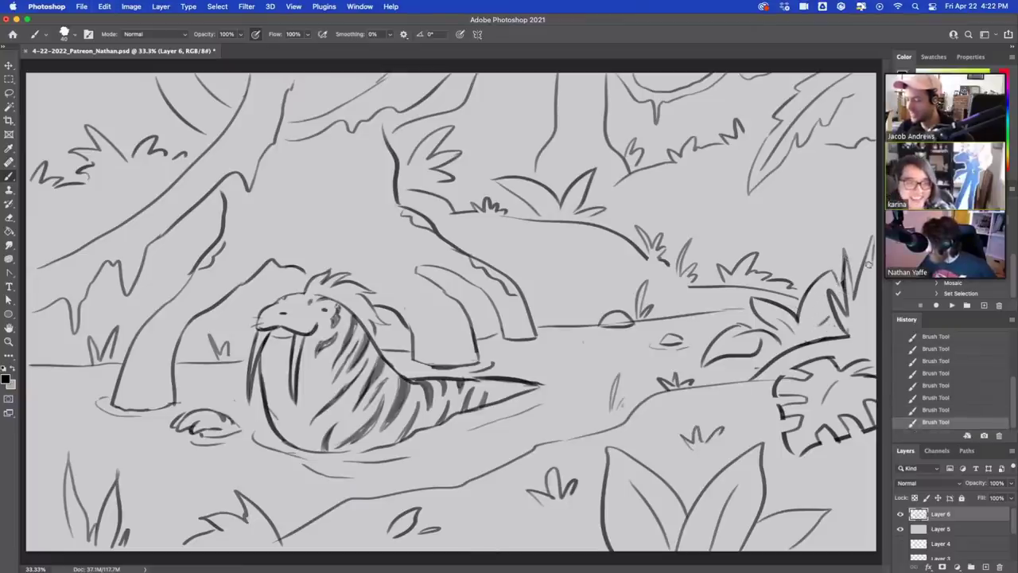
key("super+z")
key("super+shift+z")
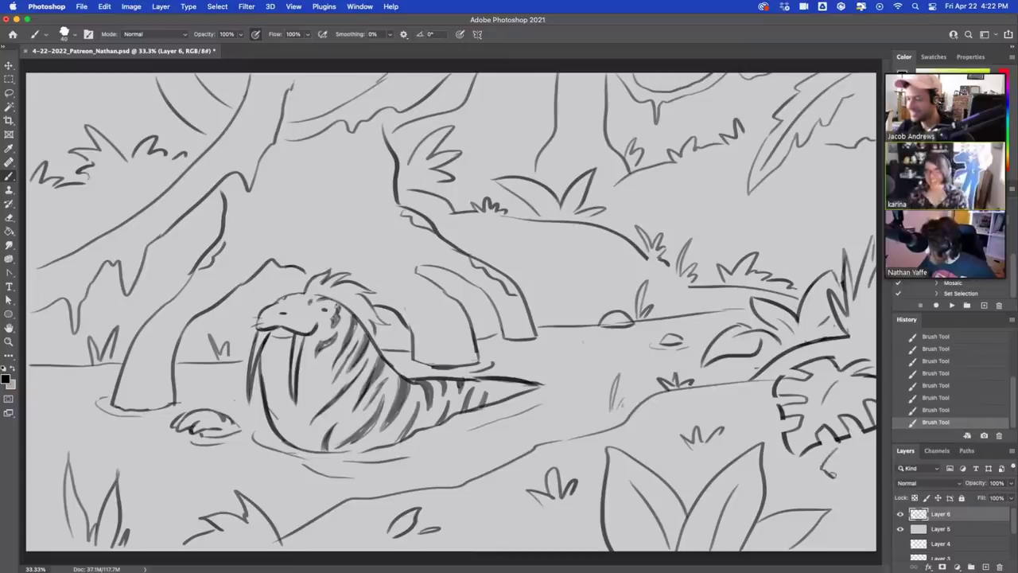
Draw a second notched tropical leaf beneath the first, clearing its rough early strokes and redrawing the outline in bolder lines.
left_click_drag(831, 464, 859, 501)
key("super+z")
key("super+z")
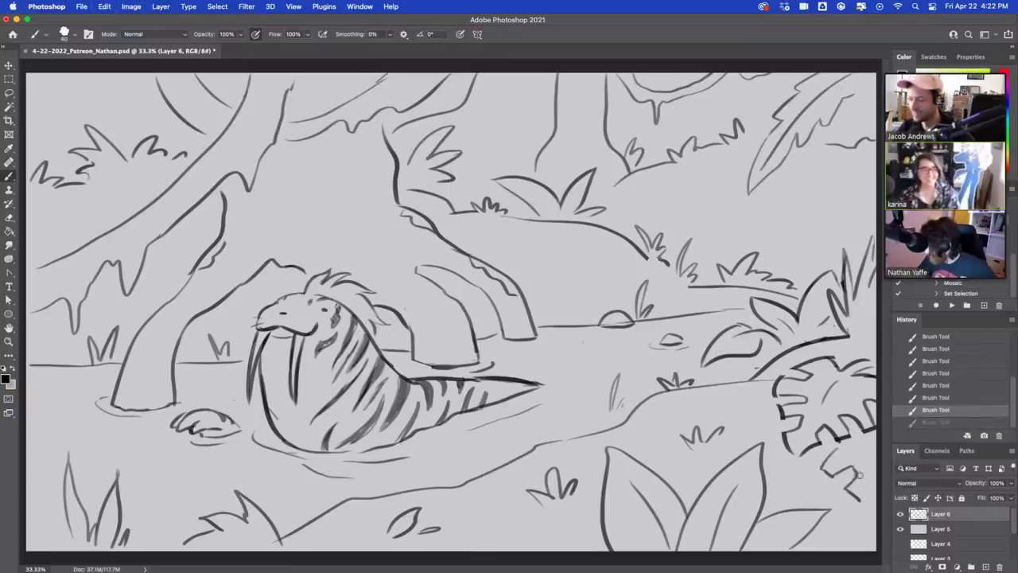
mouse_move(827, 469)
left_mouse_down()
mouse_move(830, 480)
mouse_move(849, 456)
mouse_move(851, 489)
mouse_move(873, 482)
left_mouse_up()
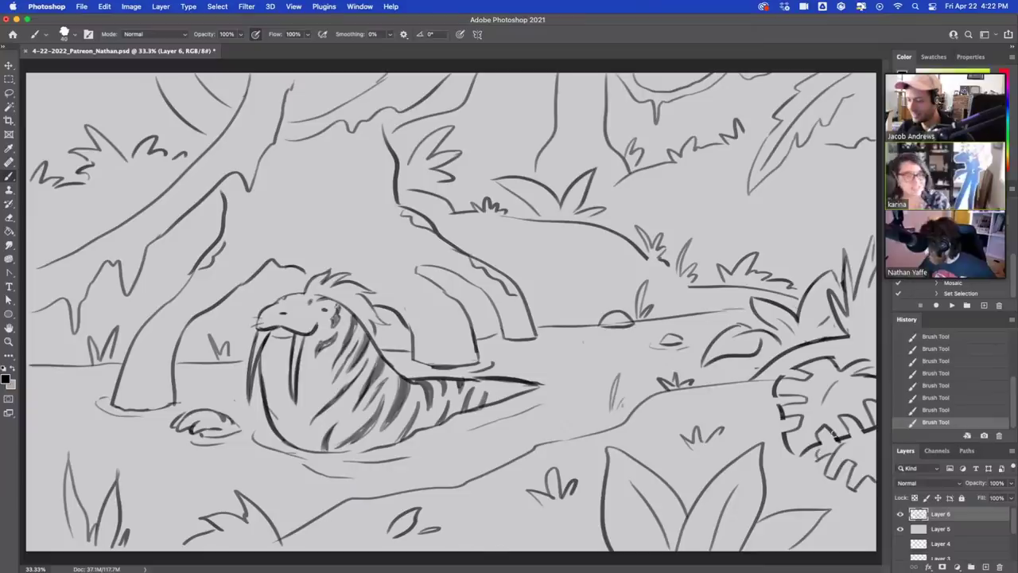
mouse_move(835, 452)
left_mouse_down()
mouse_move(820, 457)
mouse_move(854, 483)
mouse_move(871, 479)
mouse_move(869, 445)
mouse_move(822, 458)
mouse_move(839, 469)
mouse_move(835, 486)
mouse_move(849, 487)
mouse_move(851, 506)
mouse_move(844, 468)
mouse_move(831, 465)
left_mouse_up()
left_click_drag(832, 466, 841, 459)
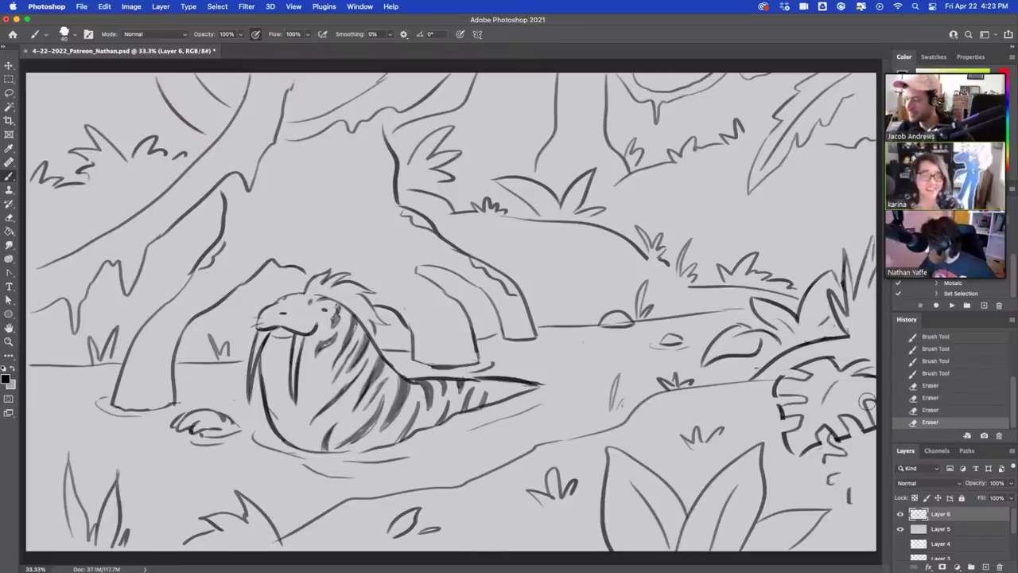
mouse_move(848, 465)
left_mouse_down()
mouse_move(829, 493)
mouse_move(849, 490)
mouse_move(851, 505)
mouse_move(867, 476)
mouse_move(873, 482)
left_mouse_up()
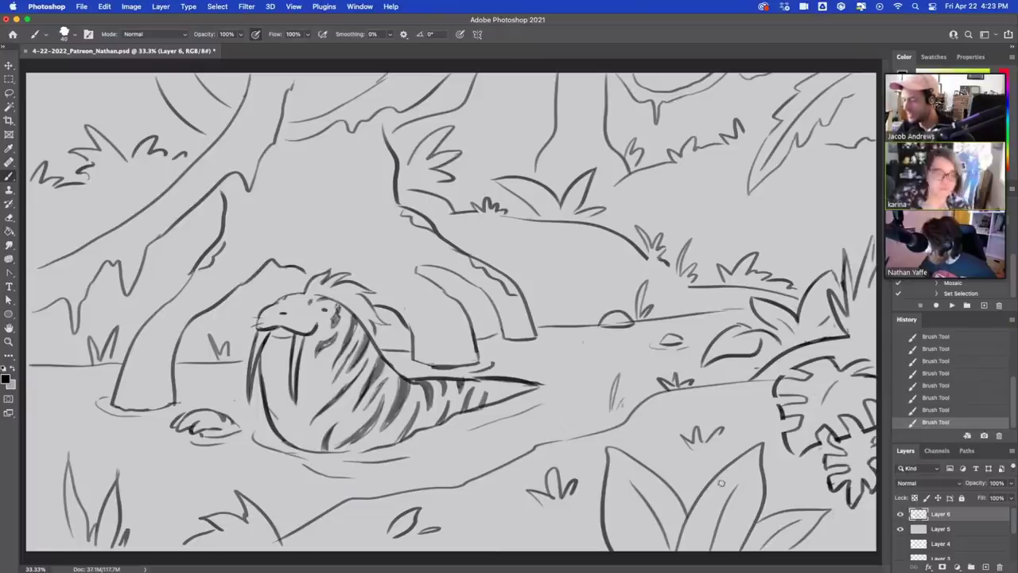
Draw a spiky grass clump along the canvas's lower edge beside the large foreground leaves.
left_click_drag(495, 547, 509, 523)
left_click_drag(516, 547, 549, 517)
left_click_drag(557, 547, 577, 520)
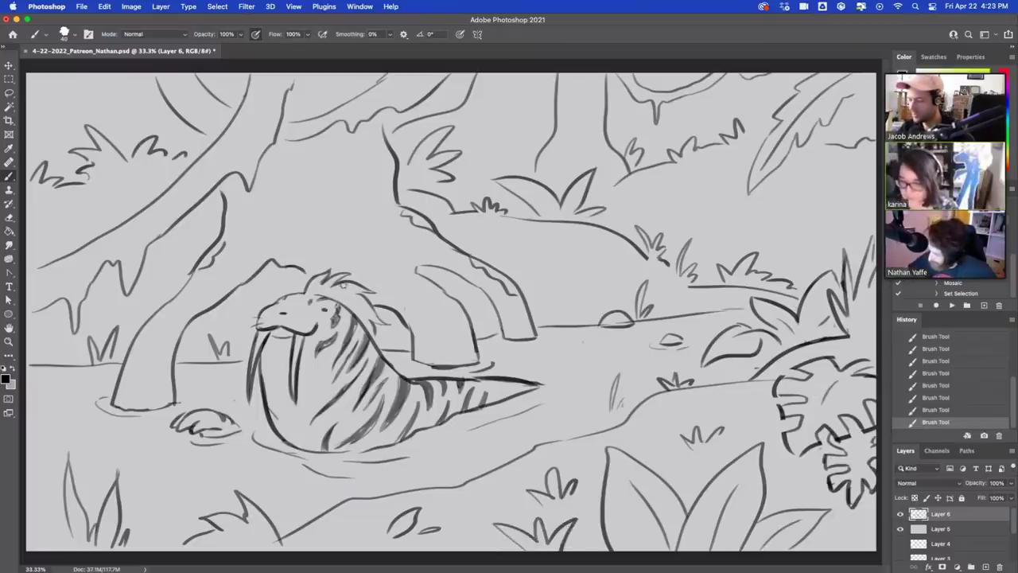
Add darker hair strokes to the walrus's mane on top of its head and down its neck.
key("super+z")
left_click_drag(347, 284, 371, 291)
key("super+z")
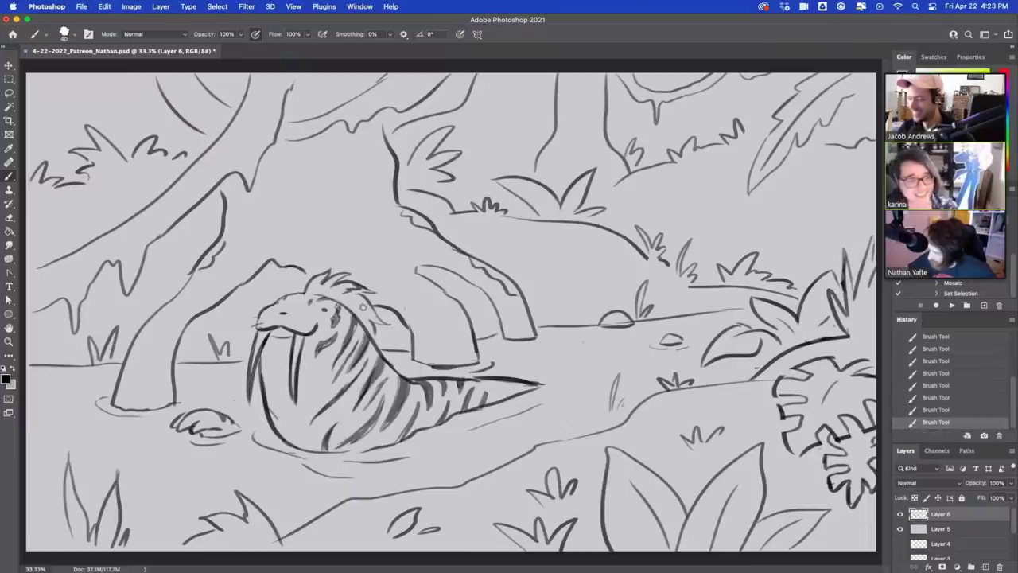
key("super+z")
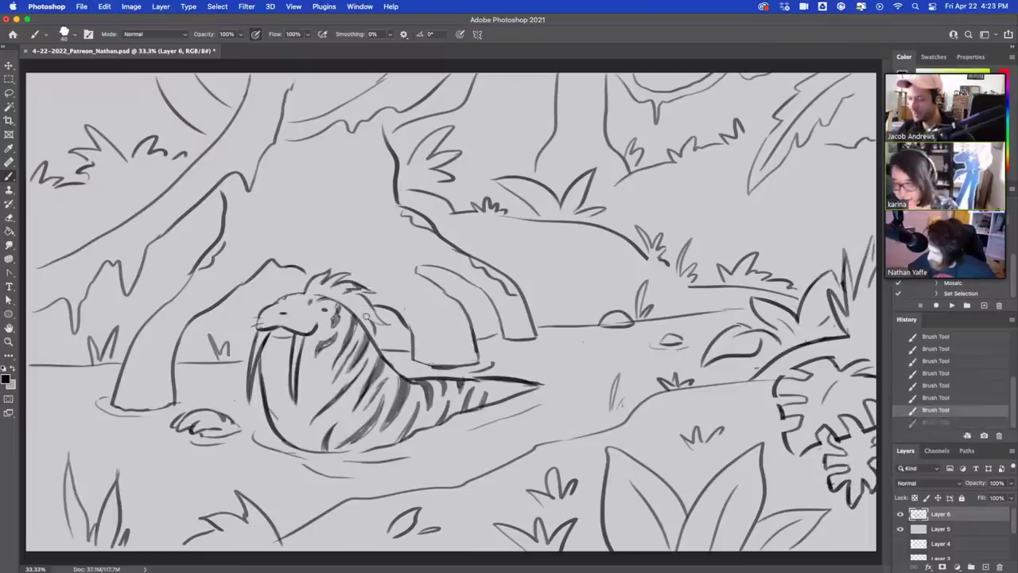
left_click_drag(367, 316, 380, 322)
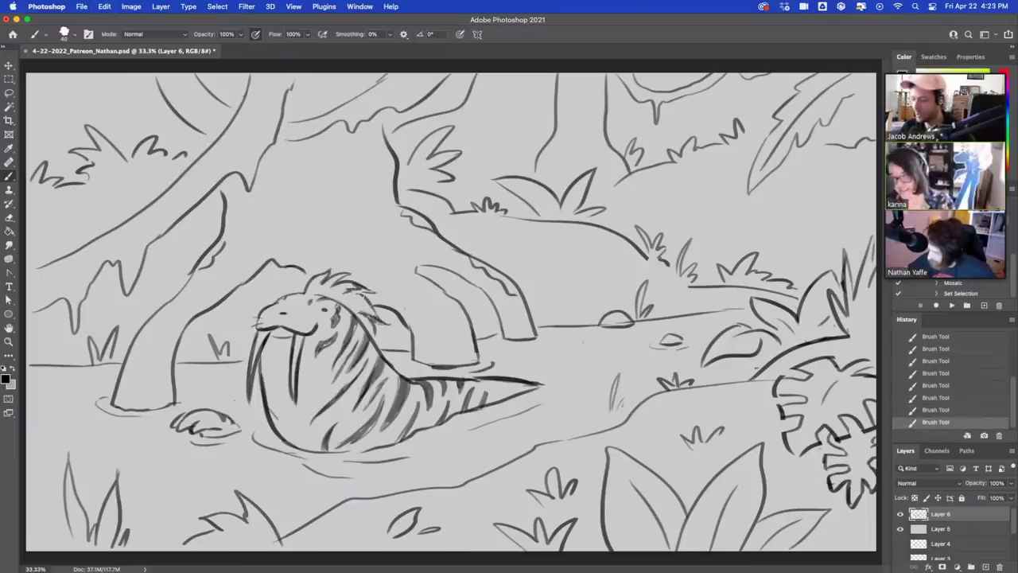
mouse_move(351, 288)
left_mouse_down()
mouse_move(368, 291)
mouse_move(318, 276)
left_mouse_up()
key("super+z")
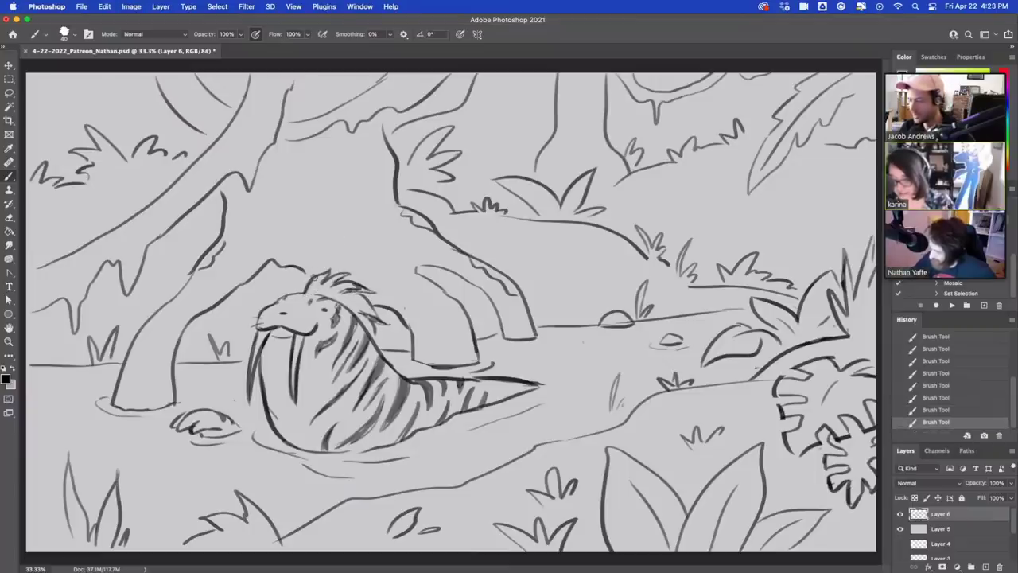
Reinforce the walrus's muzzle and chest lines and add more stripes on its neck and body.
mouse_move(264, 322)
left_mouse_down()
mouse_move(255, 327)
mouse_move(317, 342)
left_mouse_up()
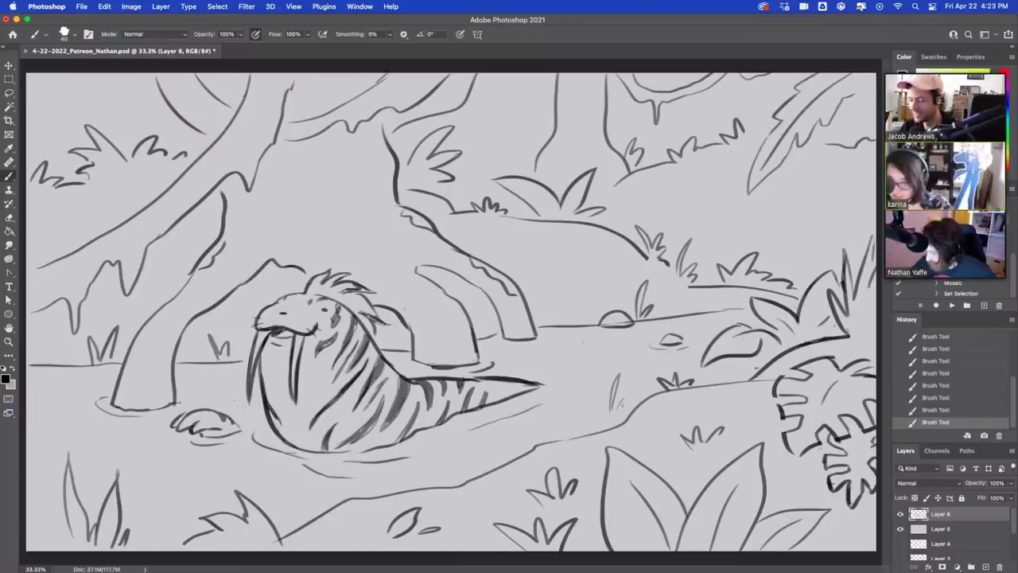
mouse_move(346, 379)
left_mouse_down()
mouse_move(371, 328)
mouse_move(308, 293)
mouse_move(334, 283)
left_mouse_up()
key("e")
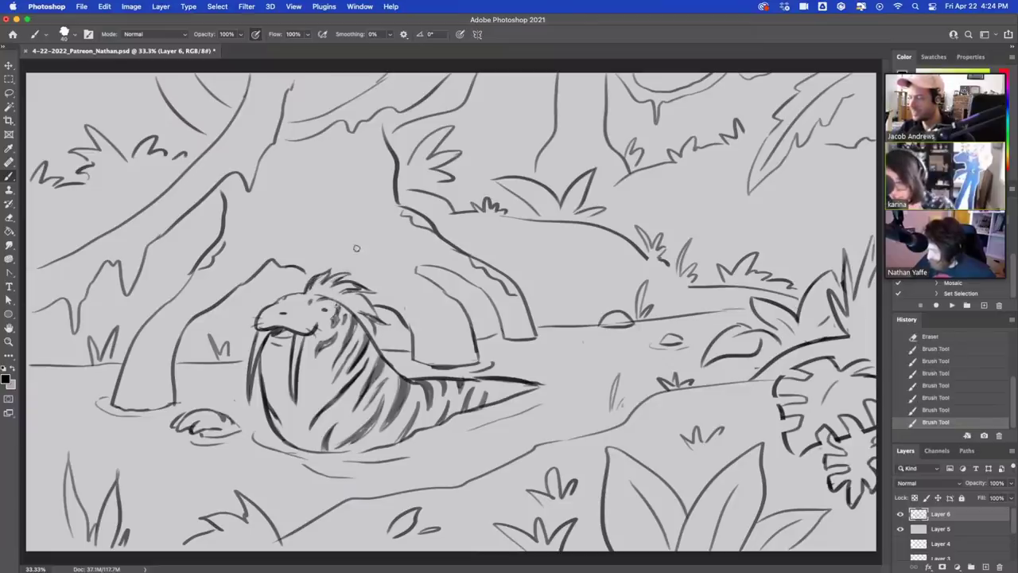
Add light contour lines to the large tree trunk and draw hanging foliage in the canopy's upper-left corner.
left_click_drag(351, 175, 379, 219)
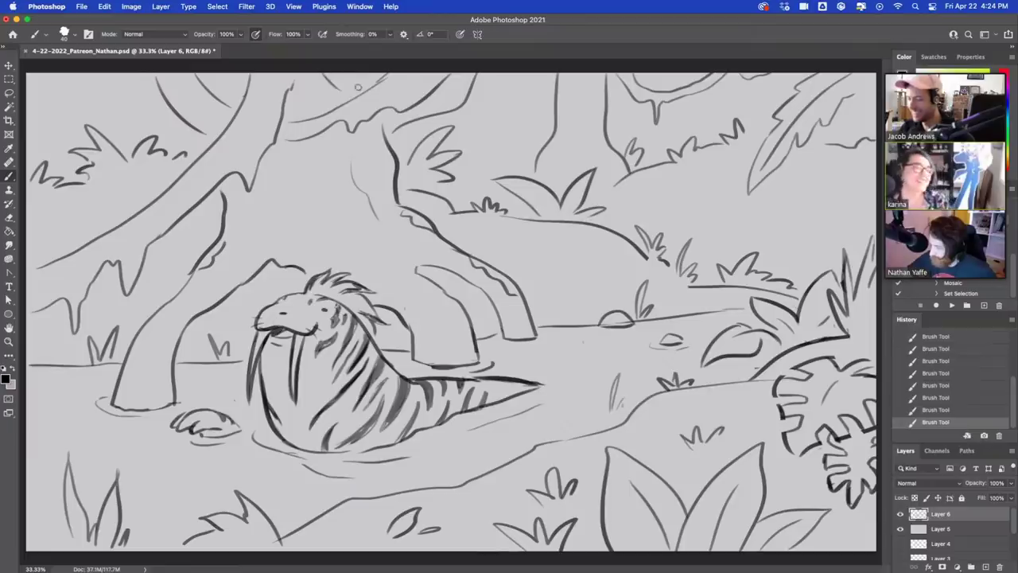
mouse_move(27, 94)
left_mouse_down()
mouse_move(64, 105)
mouse_move(92, 77)
mouse_move(66, 77)
left_mouse_up()
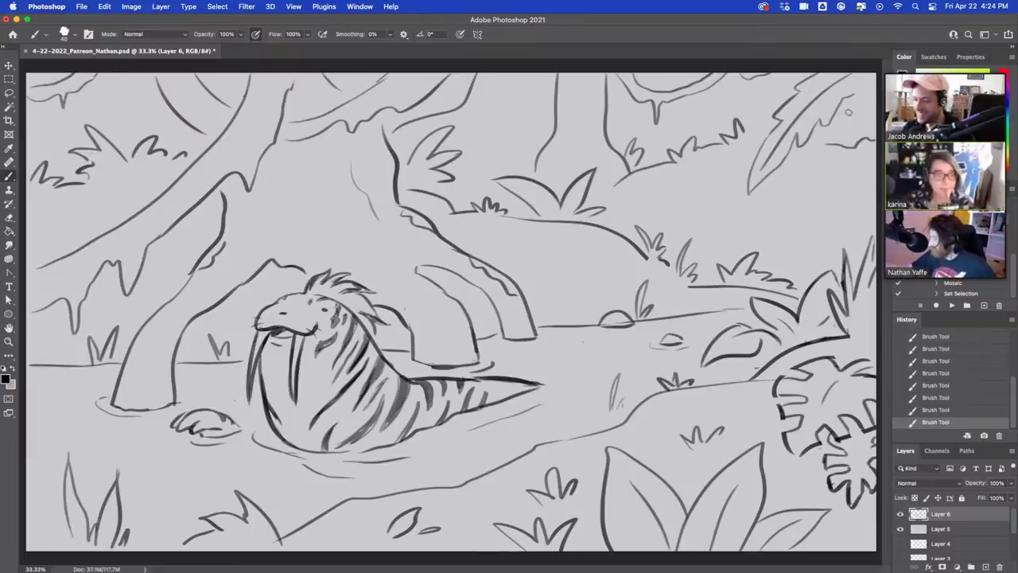
Draw a second jagged palm frond beside the existing one and clean up the lines it overlaps.
left_click_drag(863, 90, 833, 171)
mouse_move(865, 126)
left_mouse_down()
mouse_move(847, 152)
mouse_move(858, 144)
left_mouse_up()
mouse_move(862, 135)
left_mouse_down()
mouse_move(854, 159)
mouse_move(851, 142)
mouse_move(830, 146)
mouse_move(864, 96)
left_mouse_up()
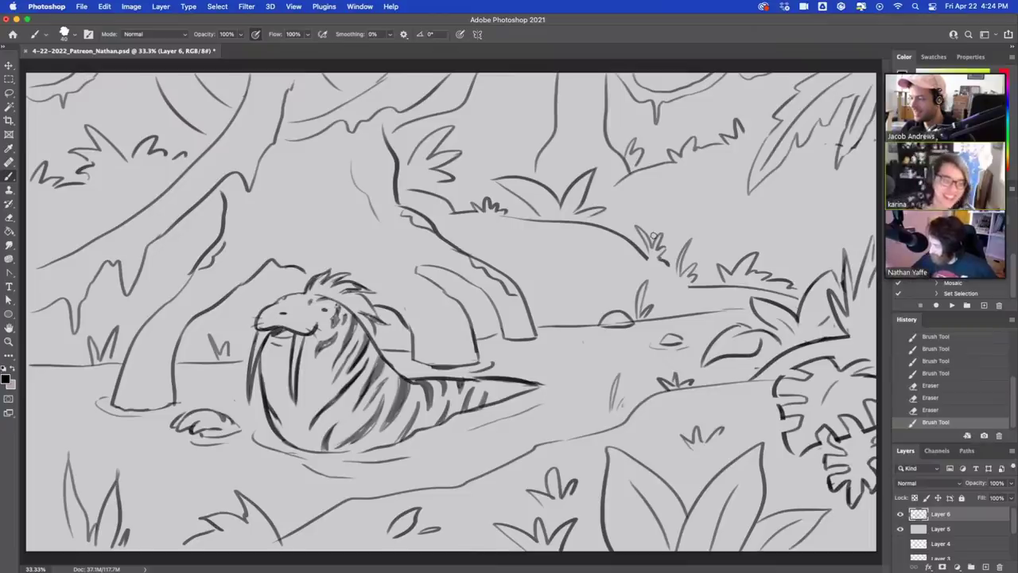
Add veins to the broad leaf on the hill and grass blades beside the distant trunk's base.
mouse_move(521, 187)
left_mouse_down()
mouse_move(551, 217)
mouse_move(533, 192)
left_mouse_up()
mouse_move(540, 189)
left_mouse_down()
mouse_move(543, 202)
mouse_move(582, 181)
mouse_move(567, 202)
left_mouse_up()
mouse_move(532, 161)
left_mouse_down()
mouse_move(511, 134)
mouse_move(488, 160)
left_mouse_up()
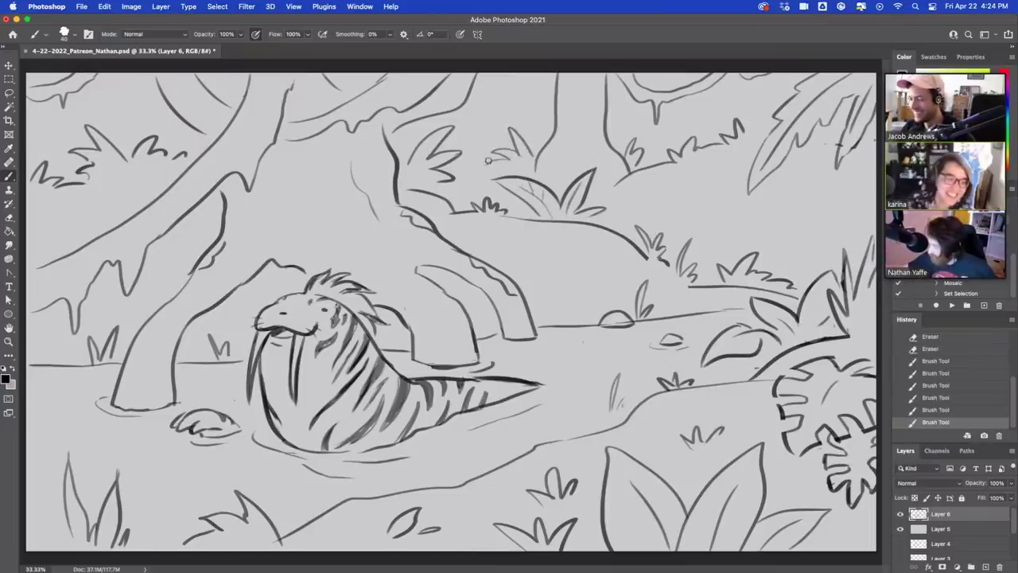
Draw ridge foliage beneath the palm fronds and erase the lines that overlap the fronds.
left_click_drag(811, 143, 875, 169)
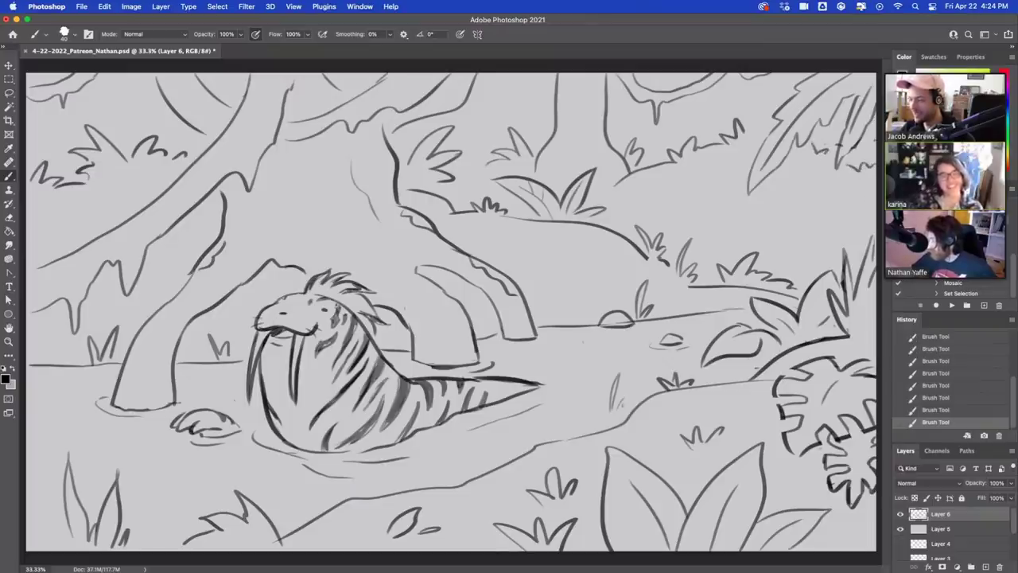
key("e")
mouse_move(841, 127)
left_mouse_down()
mouse_move(856, 145)
mouse_move(845, 155)
mouse_move(869, 142)
left_mouse_up()
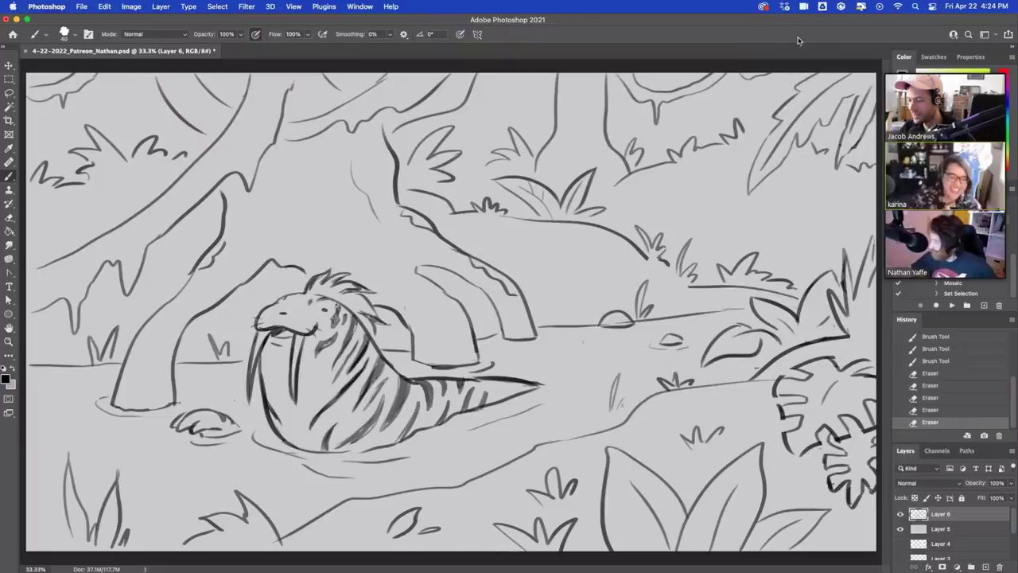
Draw a jagged leaf edge behind the palm fronds and undo the trial foliage strokes beside the distant trunk.
left_click_drag(765, 95, 794, 89)
key("super+z")
left_click_drag(514, 91, 554, 64)
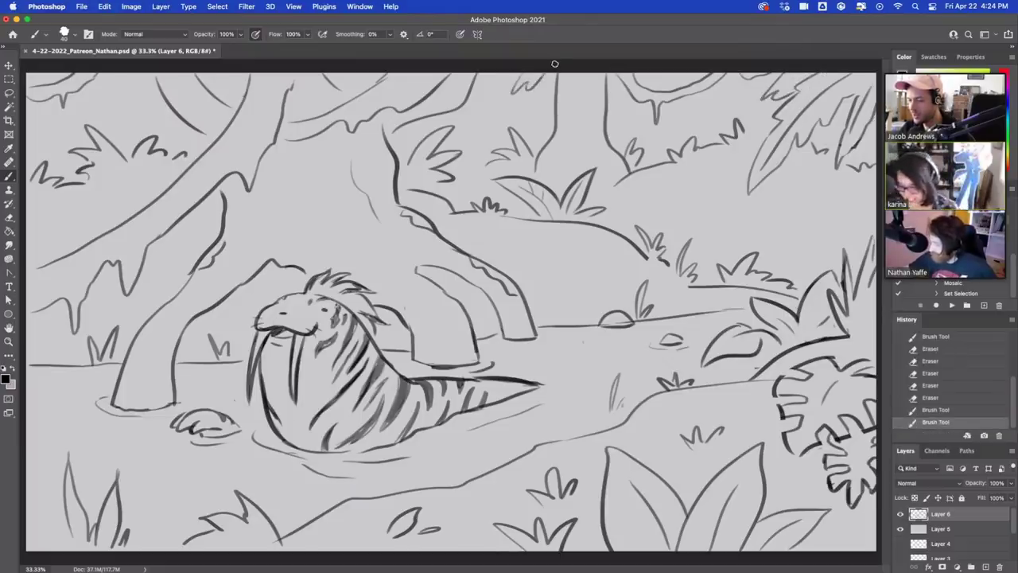
key("super+z")
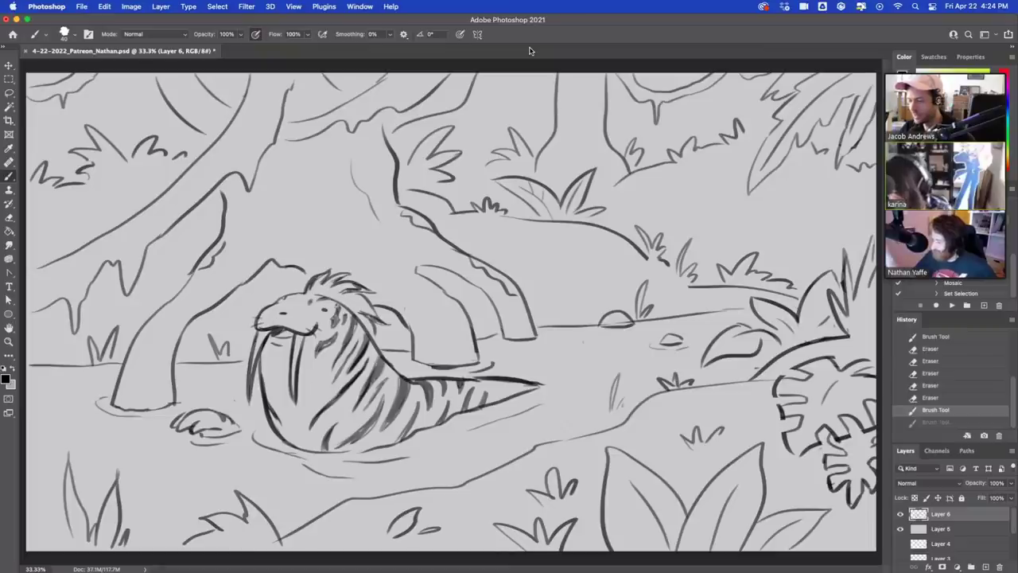
Erase the large tree's smooth branch contours and redraw them as rough, mossy edges on both sides of the trunk.
left_click_drag(397, 126, 478, 75)
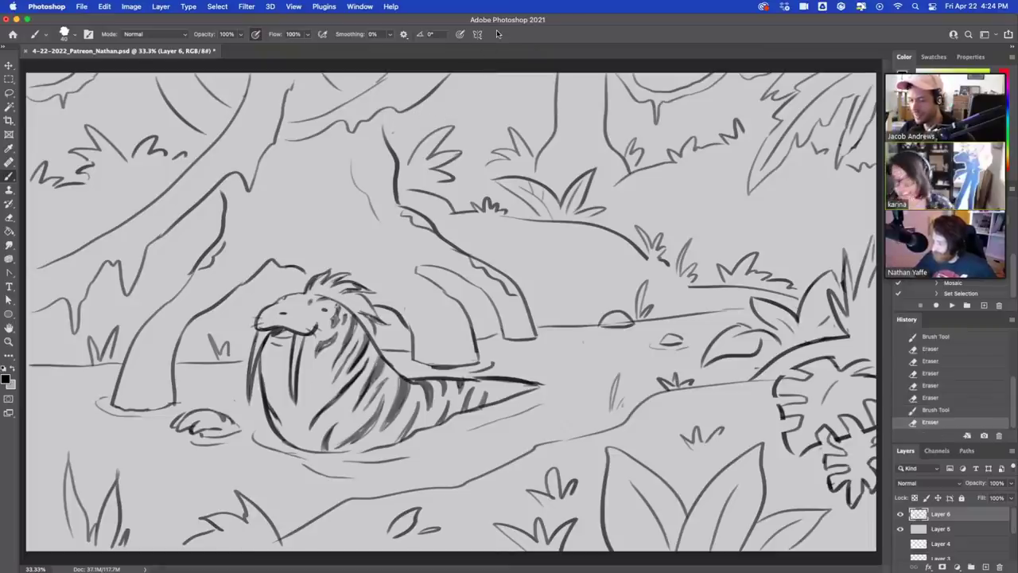
mouse_move(390, 127)
left_mouse_down()
mouse_move(390, 102)
mouse_move(446, 73)
mouse_move(423, 104)
left_mouse_up()
mouse_move(188, 125)
left_mouse_down()
mouse_move(157, 67)
mouse_move(156, 78)
mouse_move(203, 116)
mouse_move(226, 121)
left_mouse_up()
left_click(233, 114)
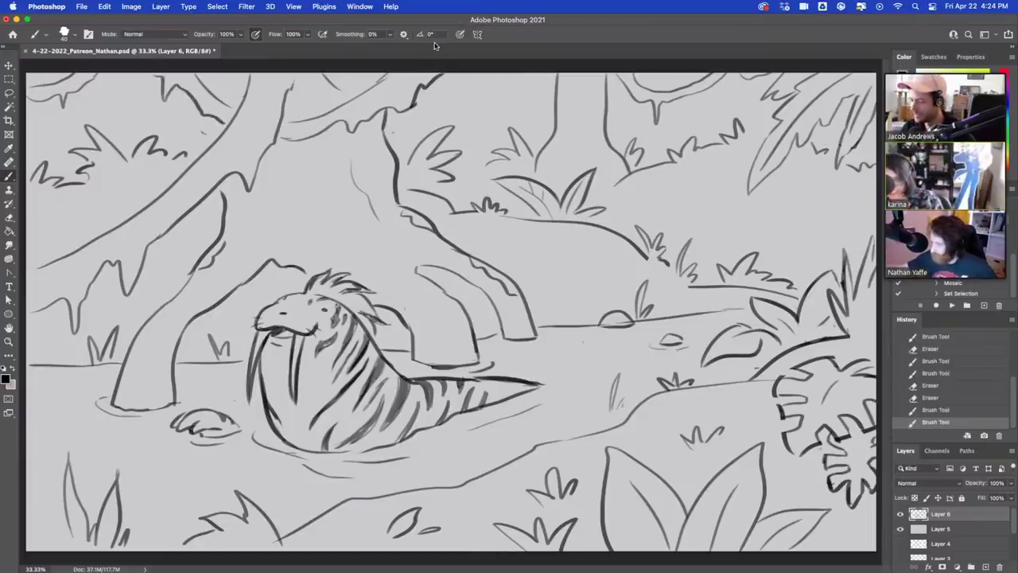
Draw dripping, moss-edged canopy foliage hanging between the large tree's branch and the distant trunk.
left_click_drag(489, 72, 538, 73)
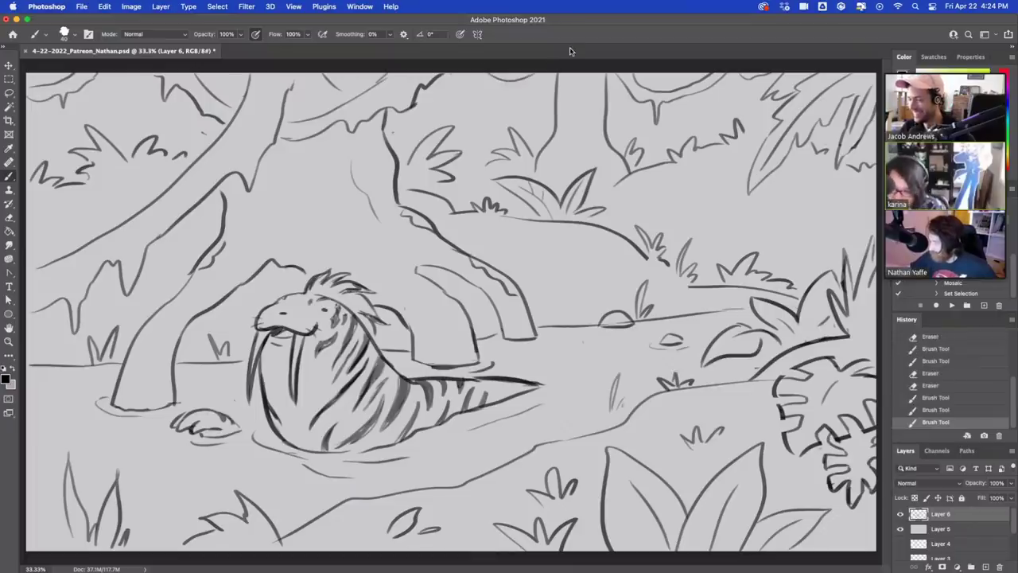
key("super+z")
left_click_drag(438, 82, 533, 70)
key("super+z")
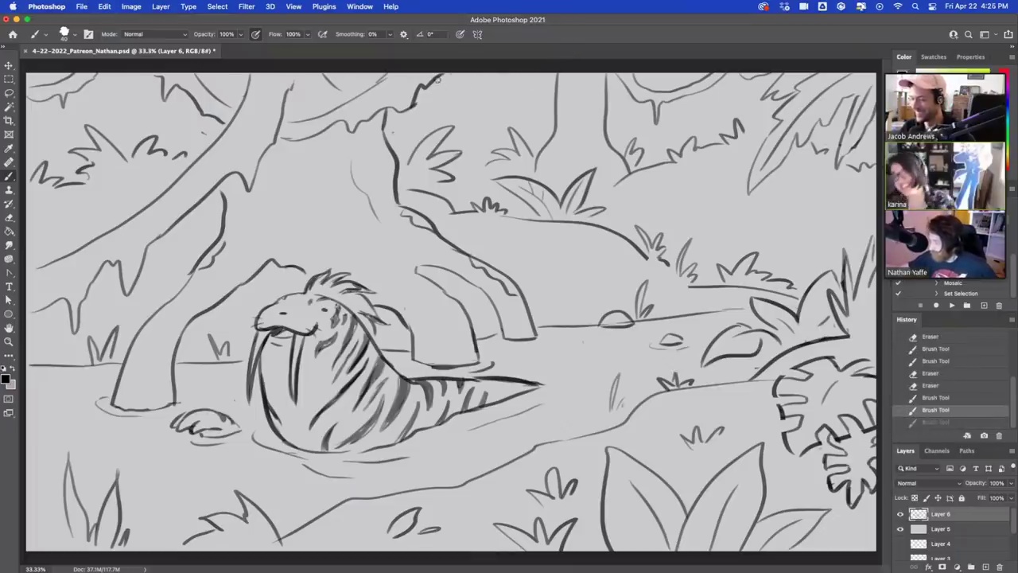
mouse_move(436, 76)
left_mouse_down()
mouse_move(484, 104)
mouse_move(531, 77)
mouse_move(466, 88)
mouse_move(533, 73)
left_mouse_up()
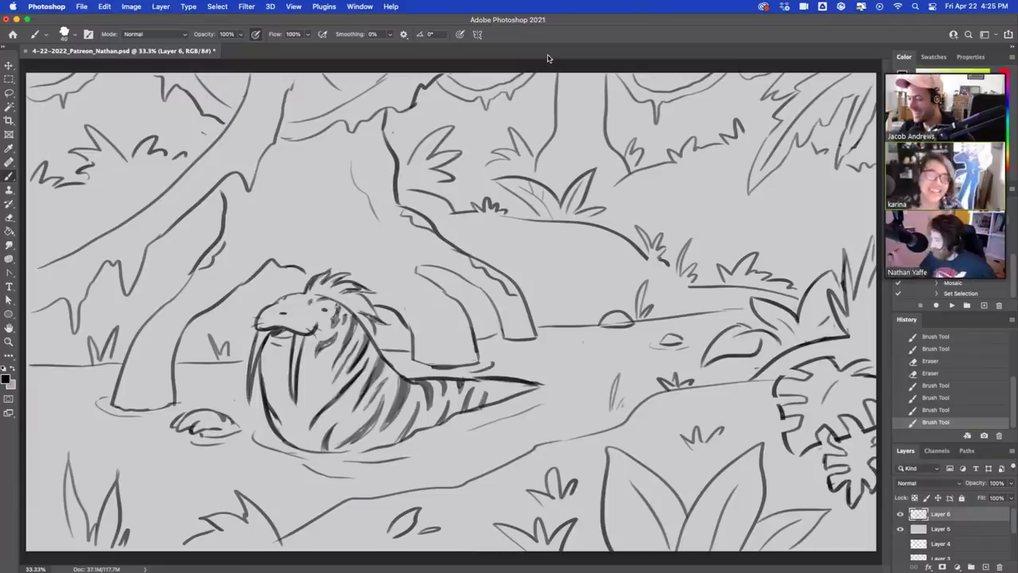
Clean up the shoreline rock's lower edge and draw a small rippled rock in the water near it.
left_click_drag(543, 291, 572, 291)
mouse_move(570, 295)
left_mouse_down()
mouse_move(576, 284)
mouse_move(585, 294)
mouse_move(537, 288)
left_mouse_up()
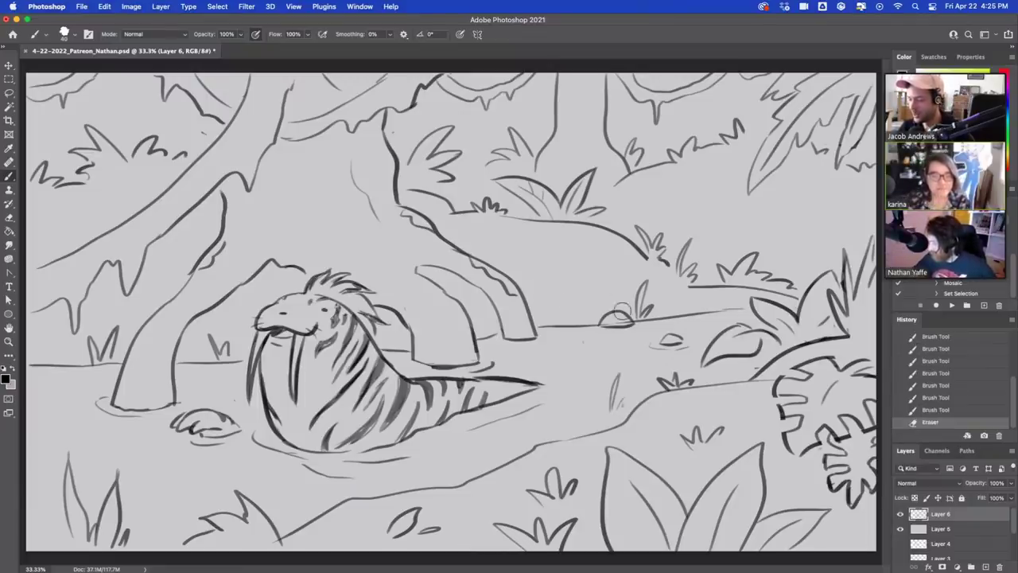
left_click_drag(619, 317, 601, 337)
mouse_move(596, 338)
left_mouse_down()
mouse_move(609, 341)
mouse_move(599, 347)
left_mouse_up()
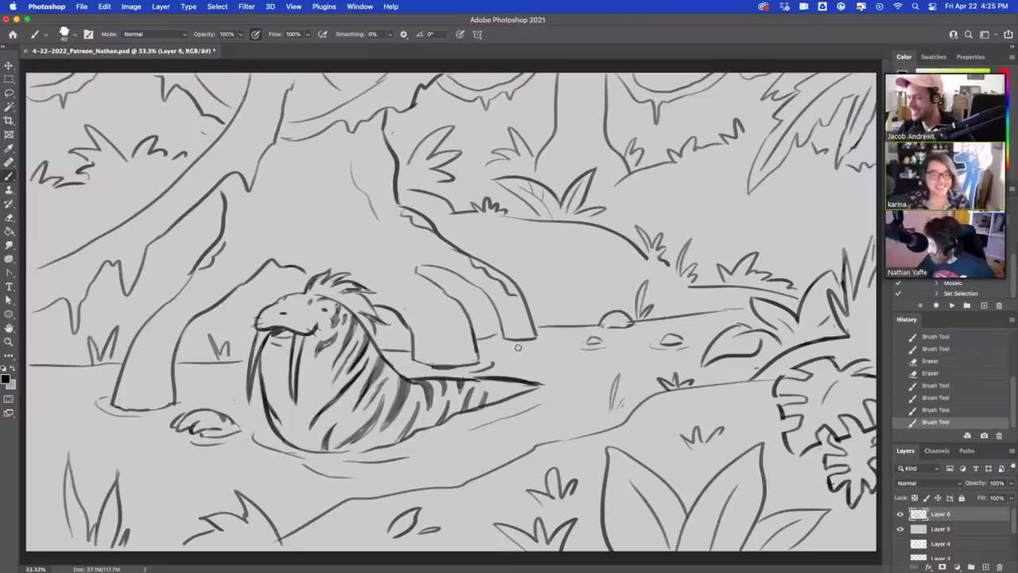
Add water ripples around the bases of the farther right root and the left root.
left_click_drag(518, 347, 548, 339)
mouse_move(79, 400)
left_mouse_down()
mouse_move(87, 418)
mouse_move(109, 415)
left_mouse_up()
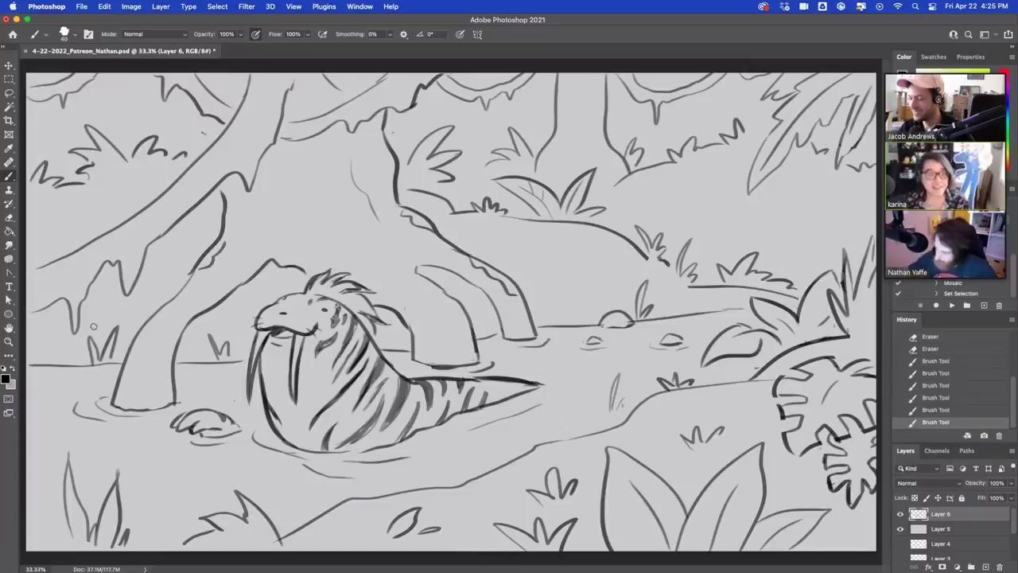
Add a grass tuft to the near shoreline and rough bark lines to the large tree's trunk and right-hand roots.
left_click_drag(536, 443, 628, 403)
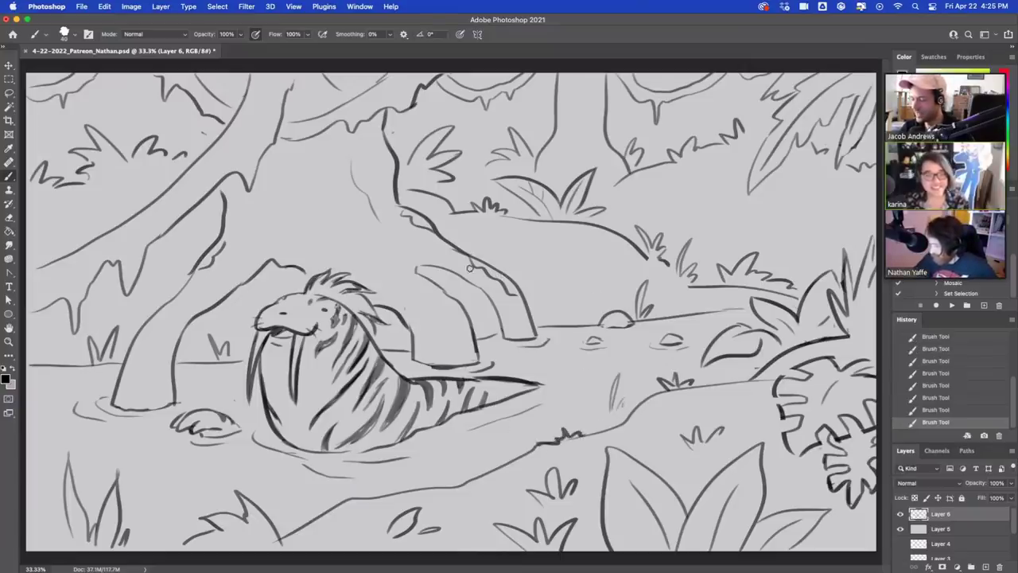
left_click_drag(406, 278, 429, 294)
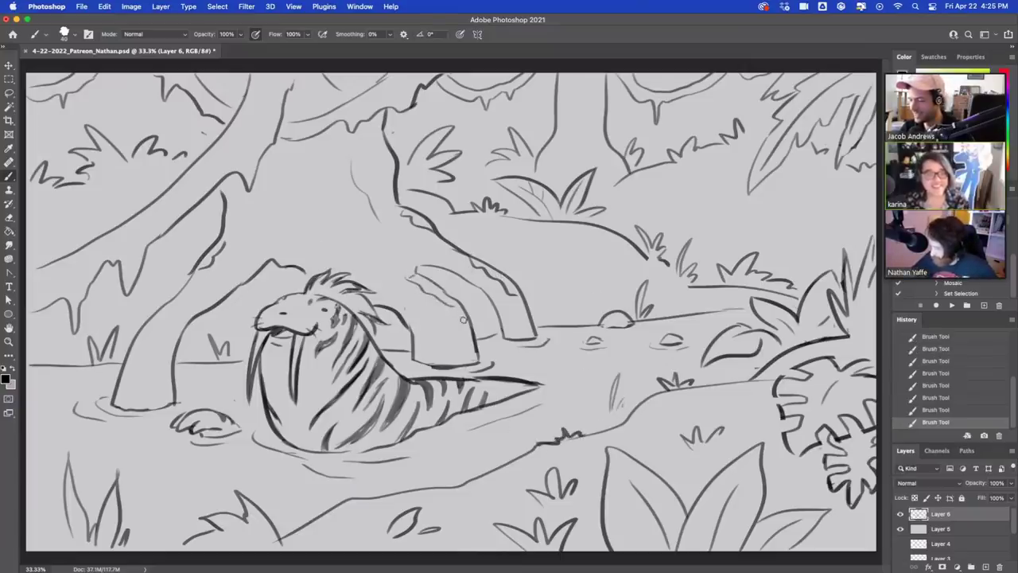
mouse_move(376, 144)
left_mouse_down()
mouse_move(380, 165)
mouse_move(377, 141)
mouse_move(333, 174)
mouse_move(382, 241)
left_mouse_up()
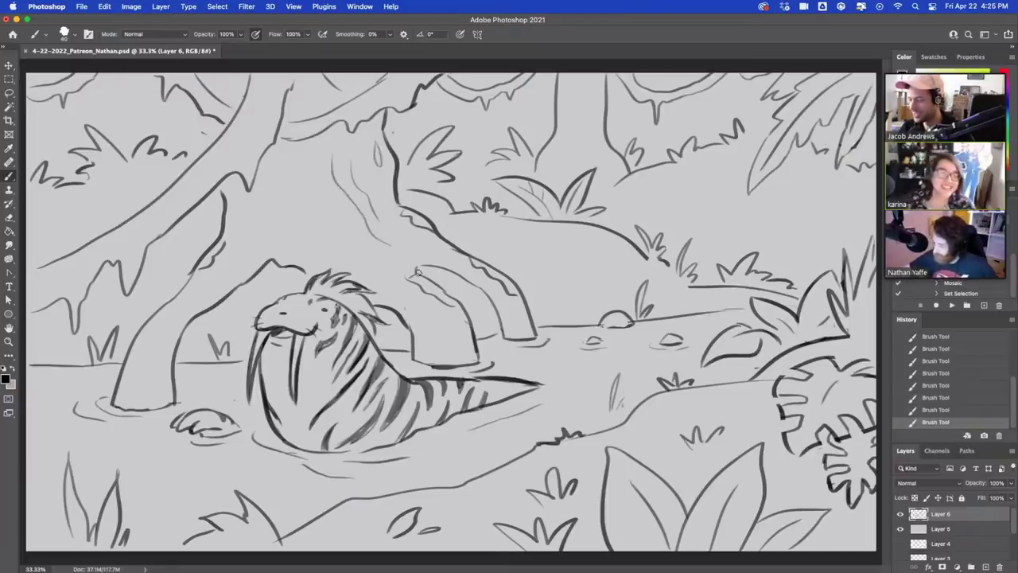
mouse_move(420, 274)
left_mouse_down()
mouse_move(374, 231)
mouse_move(424, 276)
mouse_move(442, 269)
left_mouse_up()
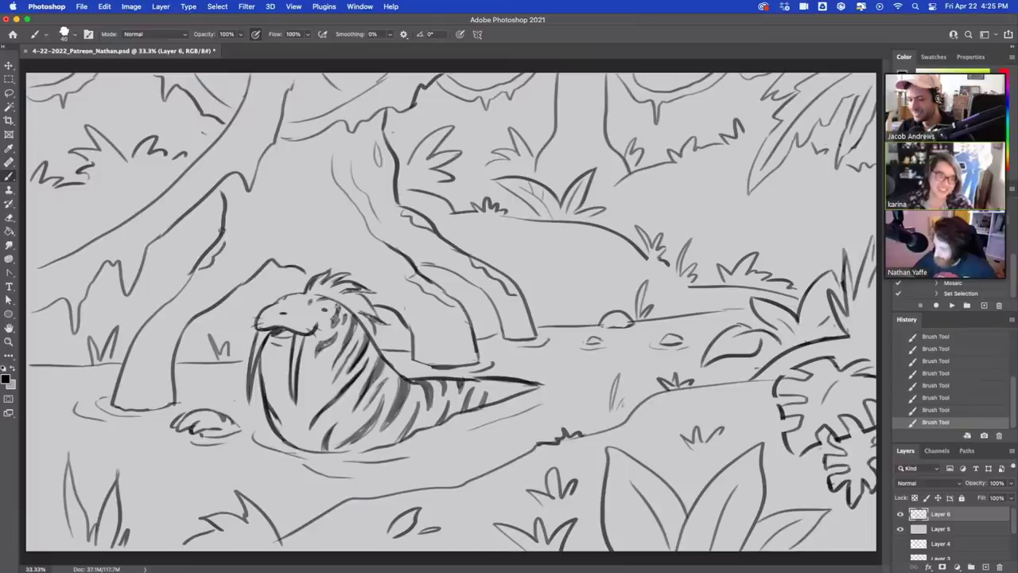
Add inner contour and shading strokes to the left root and the root fork, plus a small leaf shape below the distant trunk.
left_click_drag(215, 225, 143, 319)
mouse_move(250, 281)
left_mouse_down()
mouse_move(263, 268)
mouse_move(291, 271)
left_mouse_up()
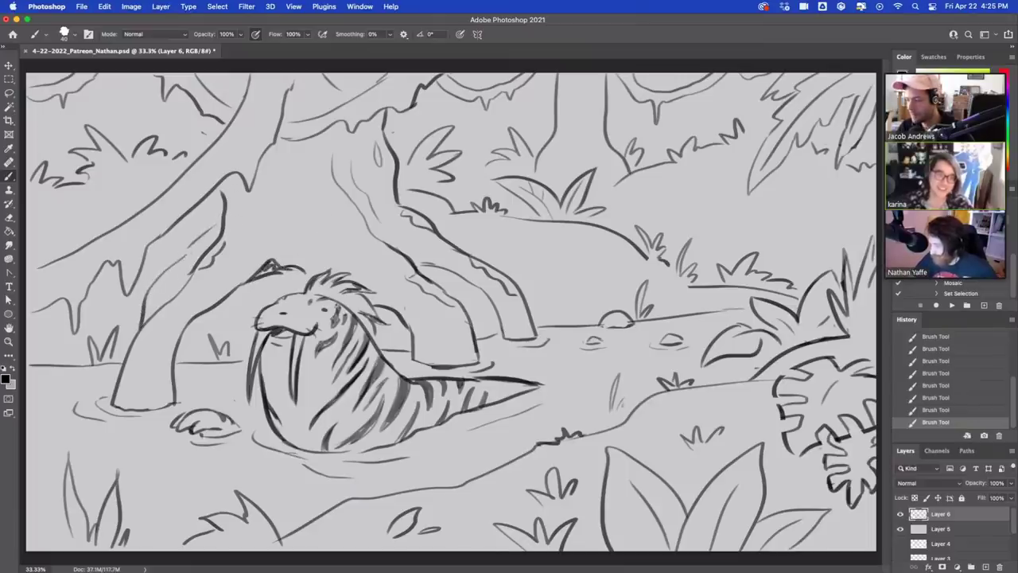
mouse_move(401, 248)
left_mouse_down()
mouse_move(423, 261)
mouse_move(454, 255)
left_mouse_up()
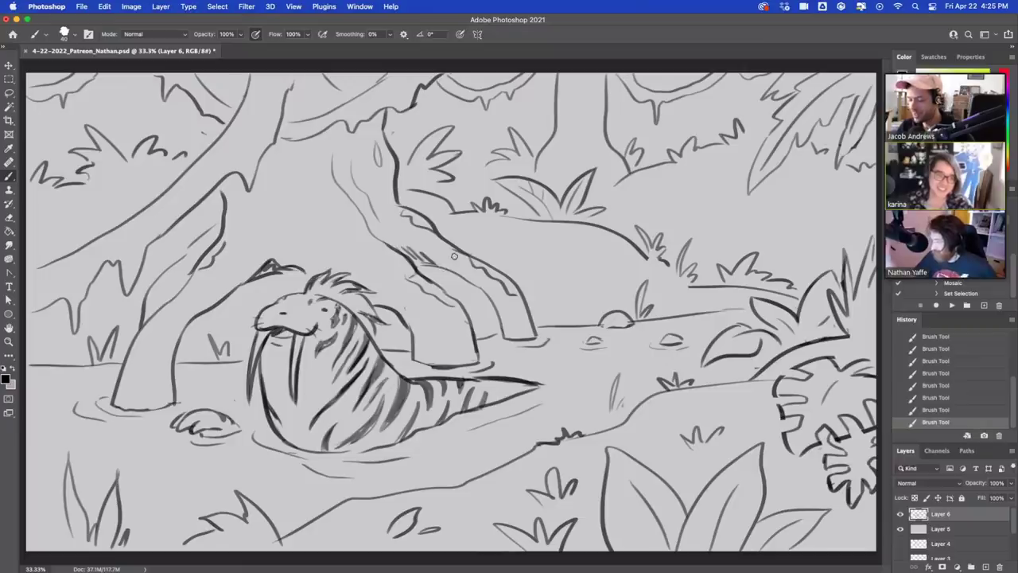
left_click_drag(557, 180, 567, 166)
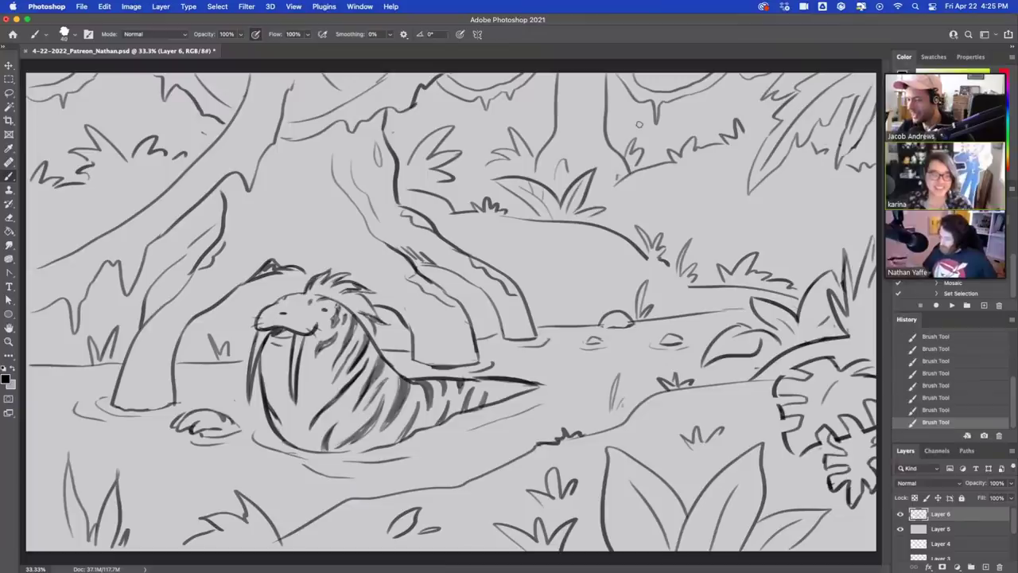
left_click_drag(300, 543, 326, 542)
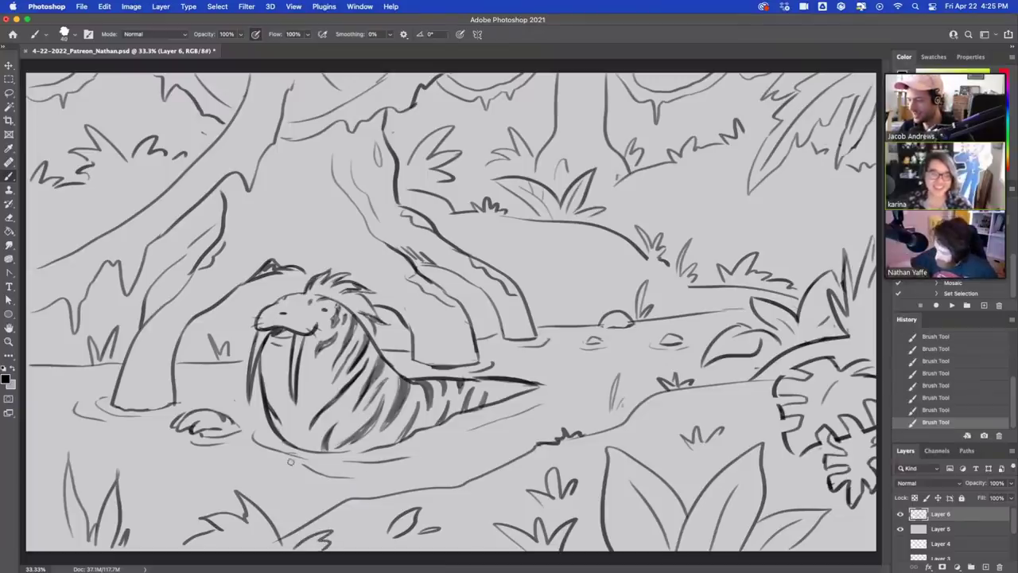
Brush dark ripple and reflection strokes into the water beneath the walrus's body and the small rock.
mouse_move(306, 464)
left_mouse_down()
mouse_move(382, 470)
mouse_move(385, 482)
mouse_move(463, 427)
mouse_move(395, 466)
mouse_move(540, 412)
left_mouse_up()
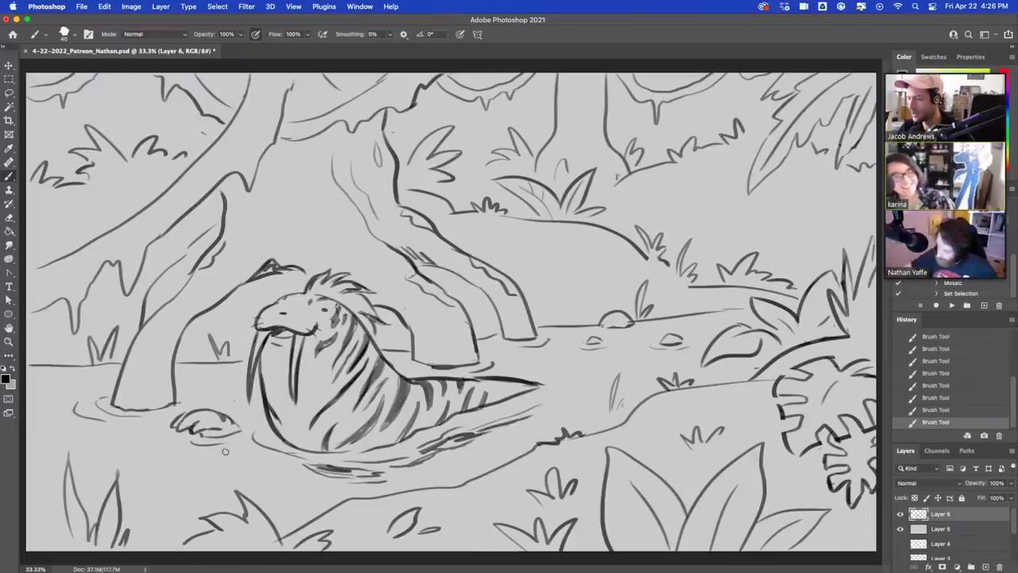
mouse_move(225, 451)
left_mouse_down()
mouse_move(267, 463)
mouse_move(253, 448)
left_mouse_up()
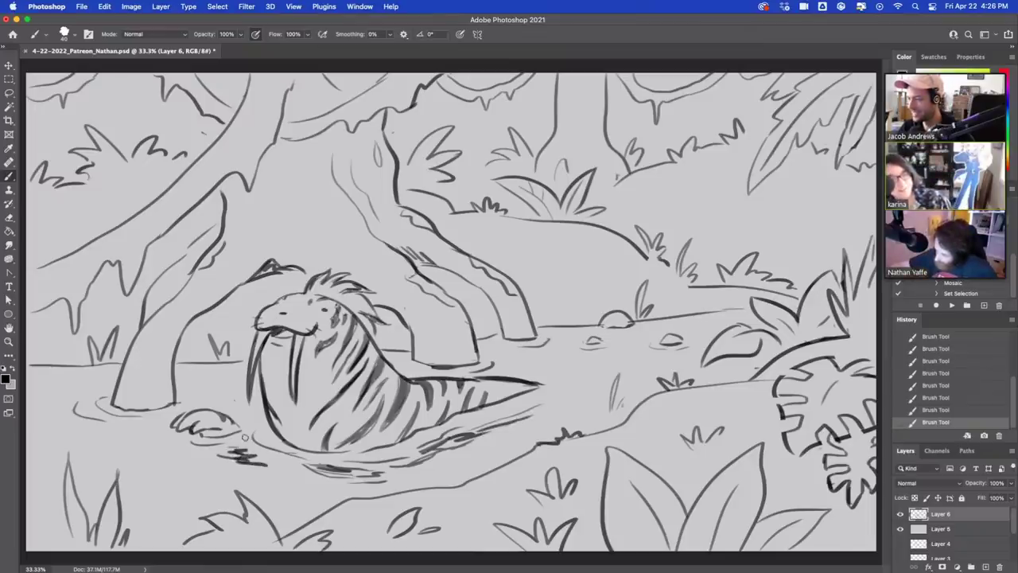
mouse_move(562, 386)
left_mouse_down()
mouse_move(608, 362)
mouse_move(557, 390)
left_mouse_up()
key("e")
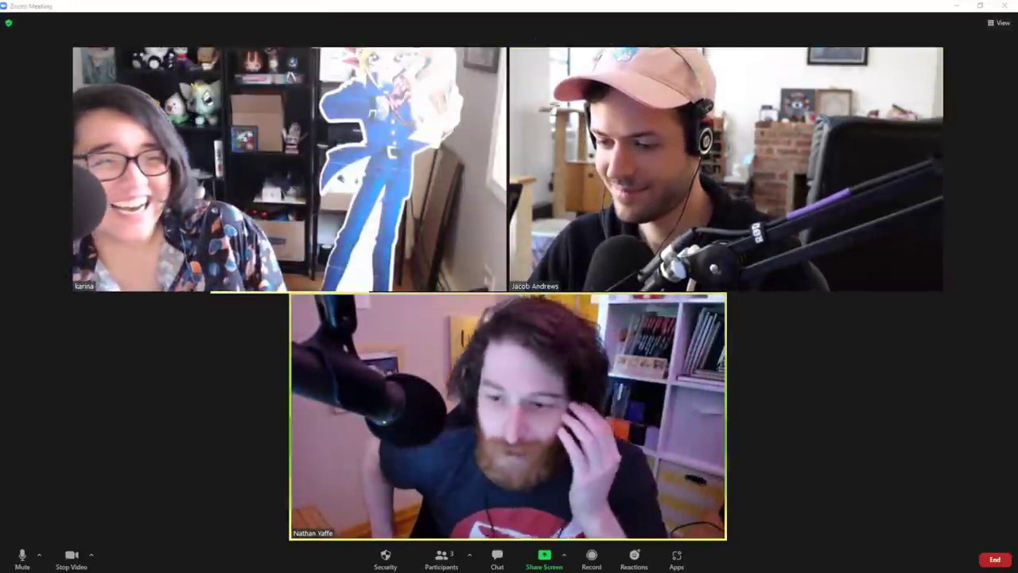
Switch to the Zoom meeting and share the CLIP STUDIO PAINT window.
left_click(541, 559)
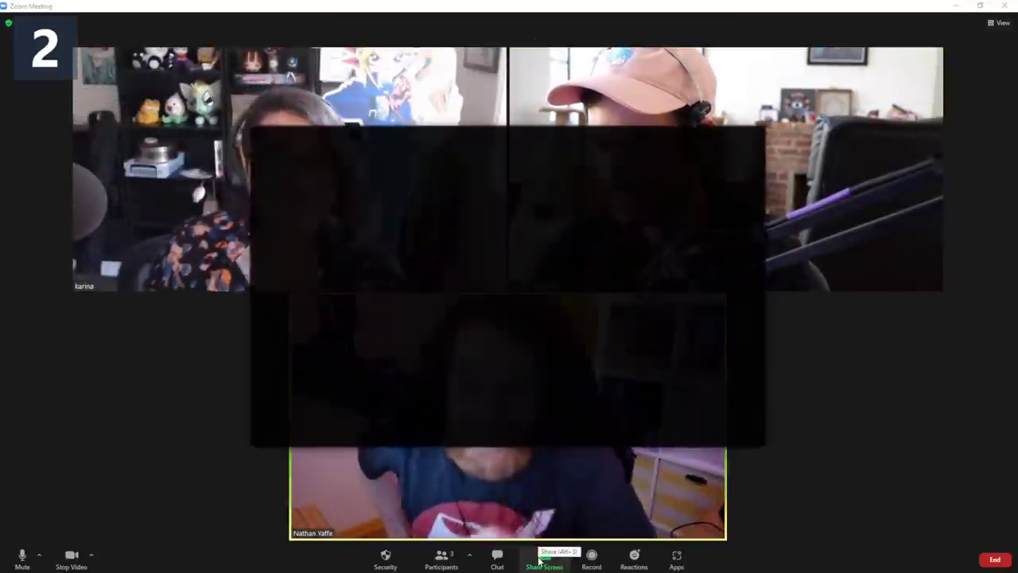
left_click(442, 287)
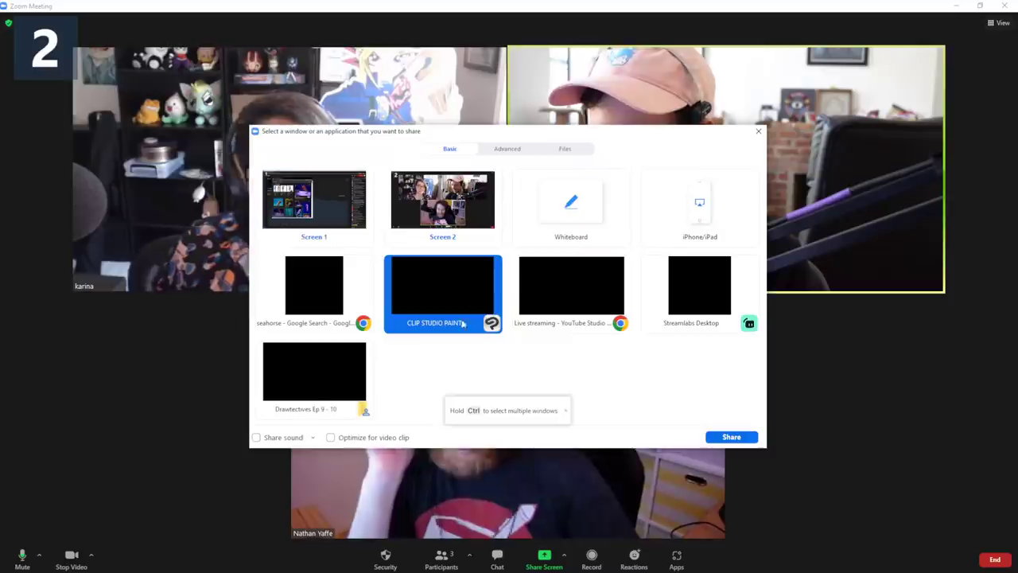
left_click(729, 437)
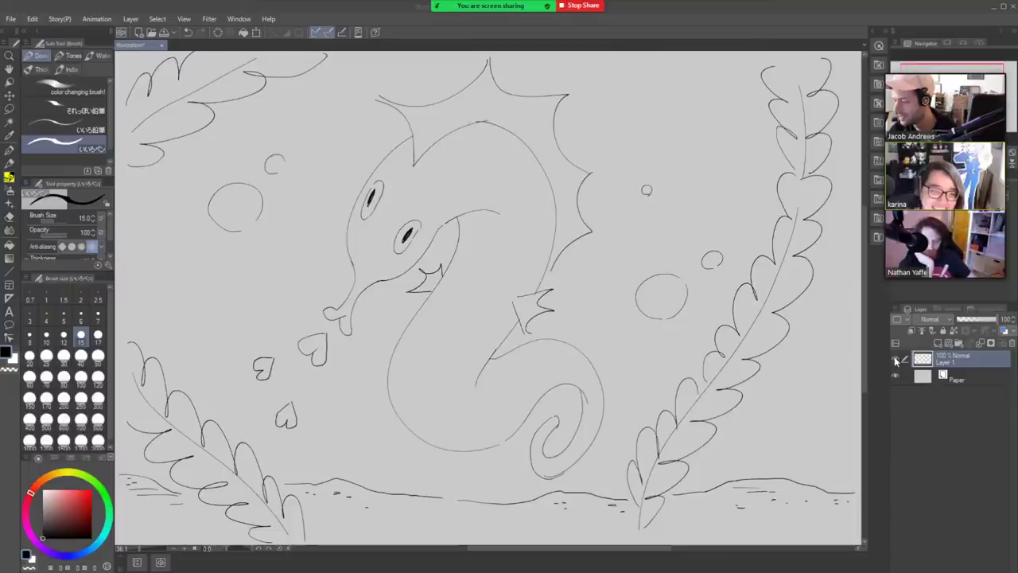
Hide the seahorse sketch layer in Clip Studio Paint and add a new blank layer above it.
left_click(897, 357)
left_click(937, 342)
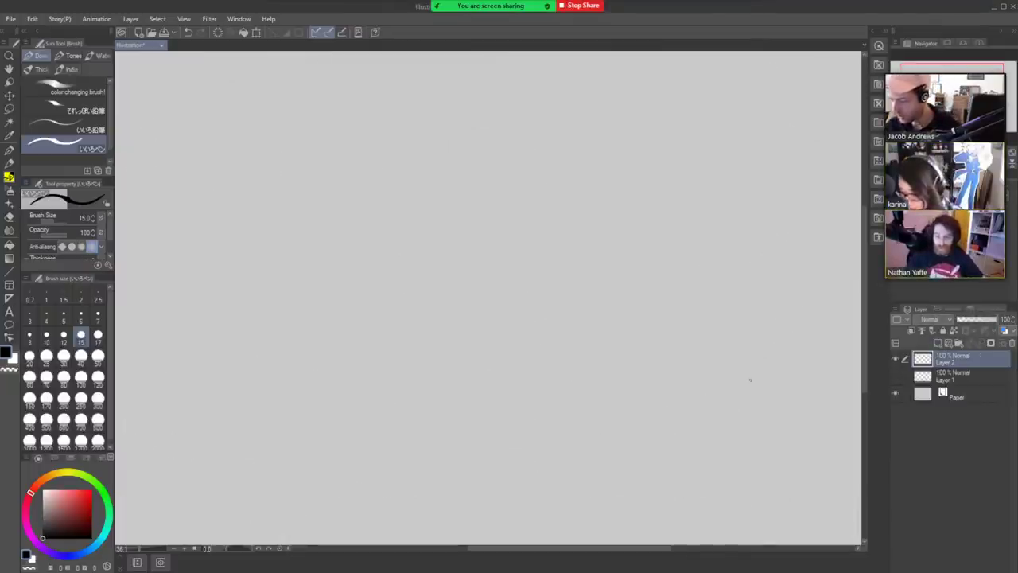
Sketch a thin oval for the character's cranium in the upper middle of the canvas, undoing unsatisfactory attempts.
mouse_move(413, 292)
left_mouse_down()
mouse_move(474, 270)
mouse_move(520, 309)
mouse_move(505, 382)
left_mouse_up()
key("ctrl+z")
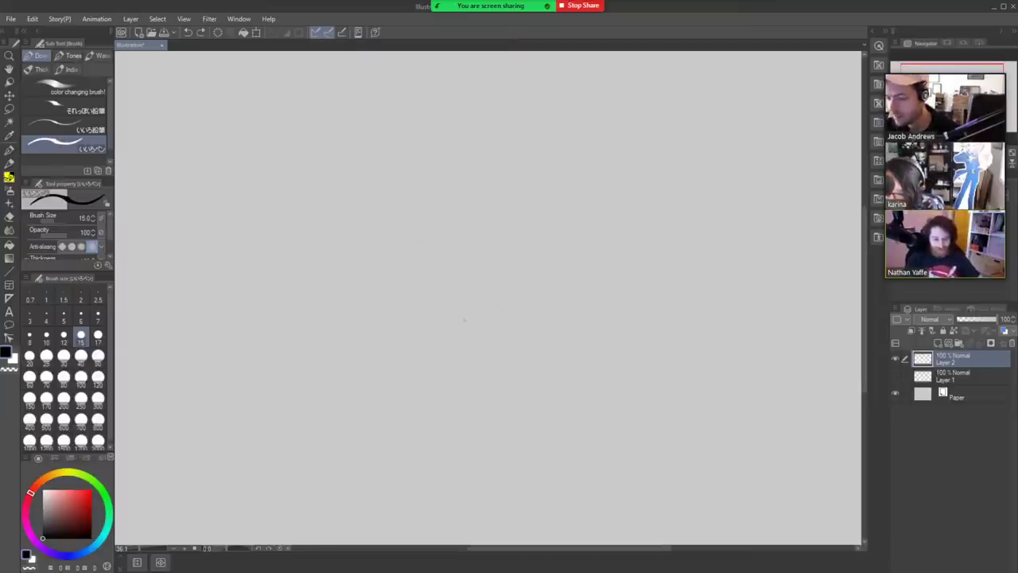
left_click_drag(464, 320, 409, 194)
key("ctrl+z")
mouse_move(499, 313)
left_mouse_down()
mouse_move(429, 167)
mouse_move(561, 279)
mouse_move(524, 307)
mouse_move(484, 313)
mouse_move(567, 227)
mouse_move(485, 313)
left_mouse_up()
key("ctrl+z")
key("ctrl+z")
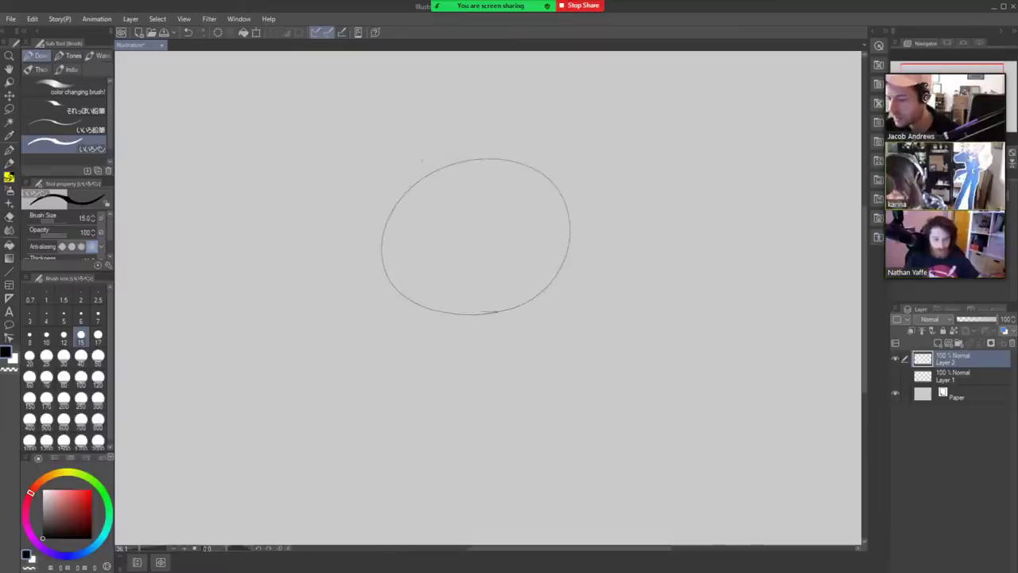
Draw a curved vertical centre line and an arched horizontal eye line across the head oval, redoing the eye line until it fits.
left_click_drag(436, 151, 455, 355)
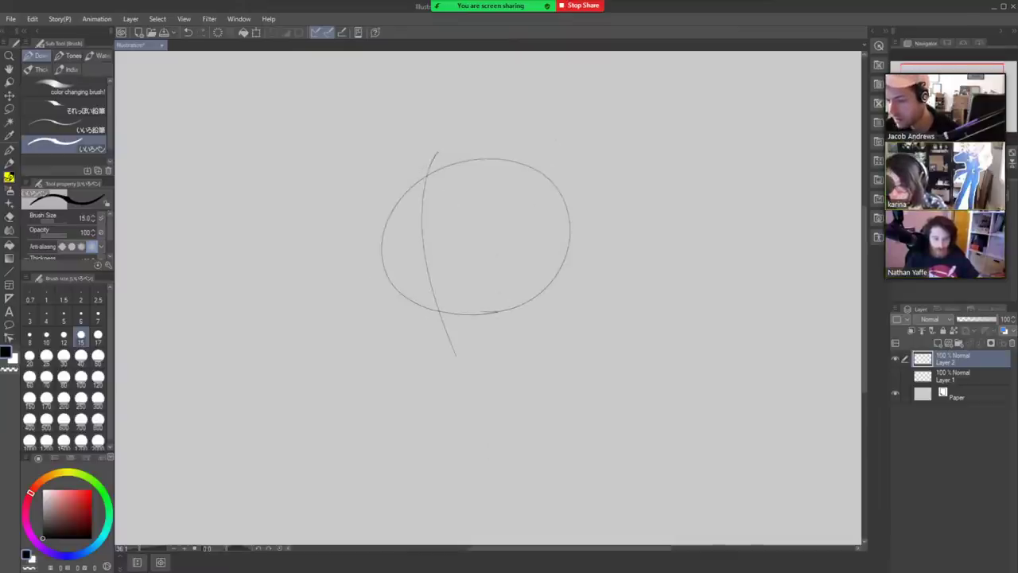
left_click_drag(359, 290, 651, 276)
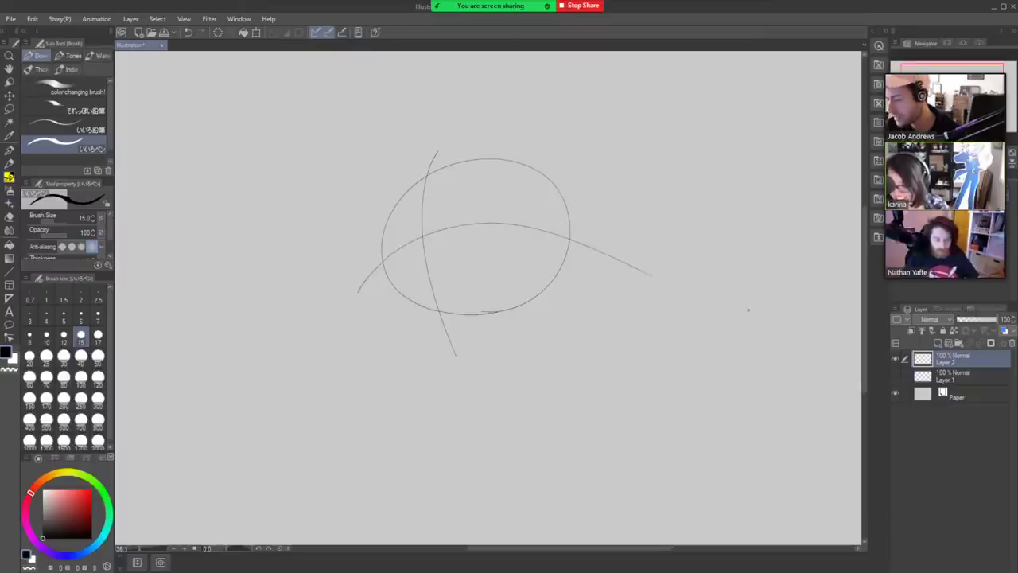
key("ctrl+z")
mouse_move(363, 284)
left_mouse_down()
mouse_move(566, 266)
mouse_move(566, 240)
left_mouse_up()
key("ctrl+z")
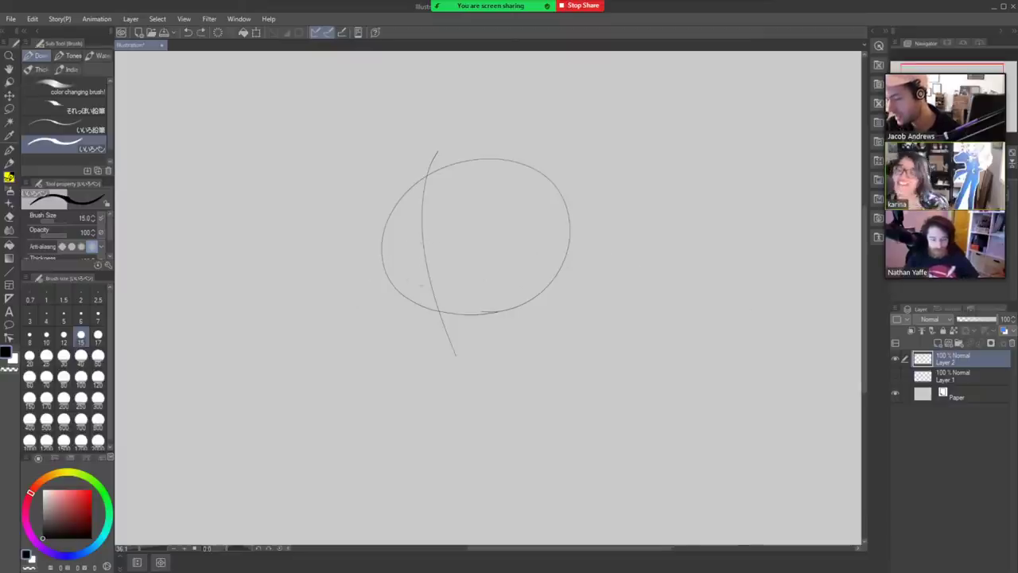
mouse_move(366, 288)
left_mouse_down()
mouse_move(396, 259)
mouse_move(592, 253)
left_mouse_up()
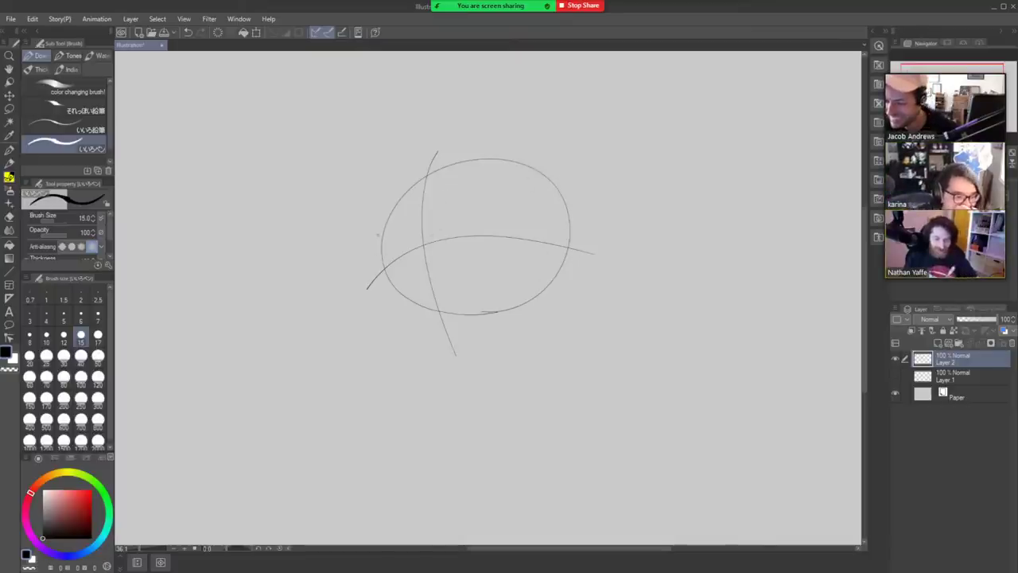
Sketch both sides of the jaw curving down from the head oval towards the chin, retrying the left side.
mouse_move(382, 256)
left_mouse_down()
mouse_move(390, 317)
mouse_move(468, 384)
left_mouse_up()
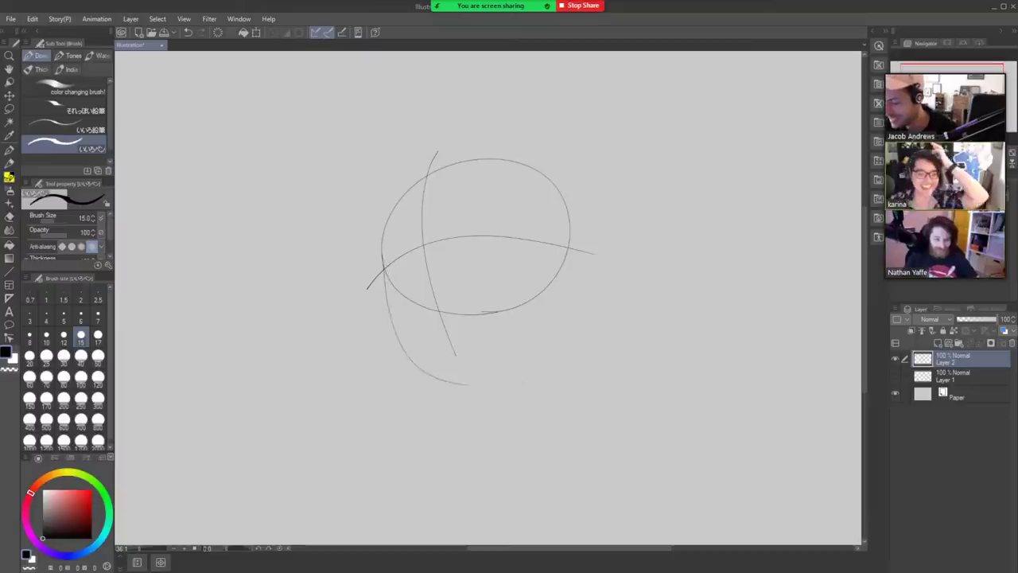
key("ctrl+z")
mouse_move(380, 248)
left_mouse_down()
mouse_move(462, 377)
mouse_move(503, 377)
mouse_move(566, 268)
left_mouse_up()
key("ctrl+z")
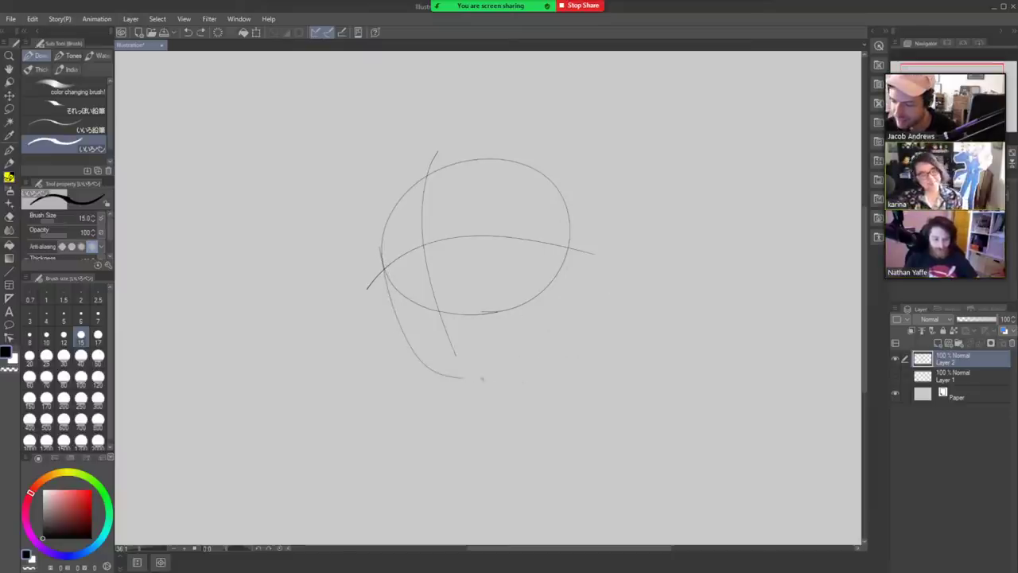
left_click_drag(483, 377, 573, 251)
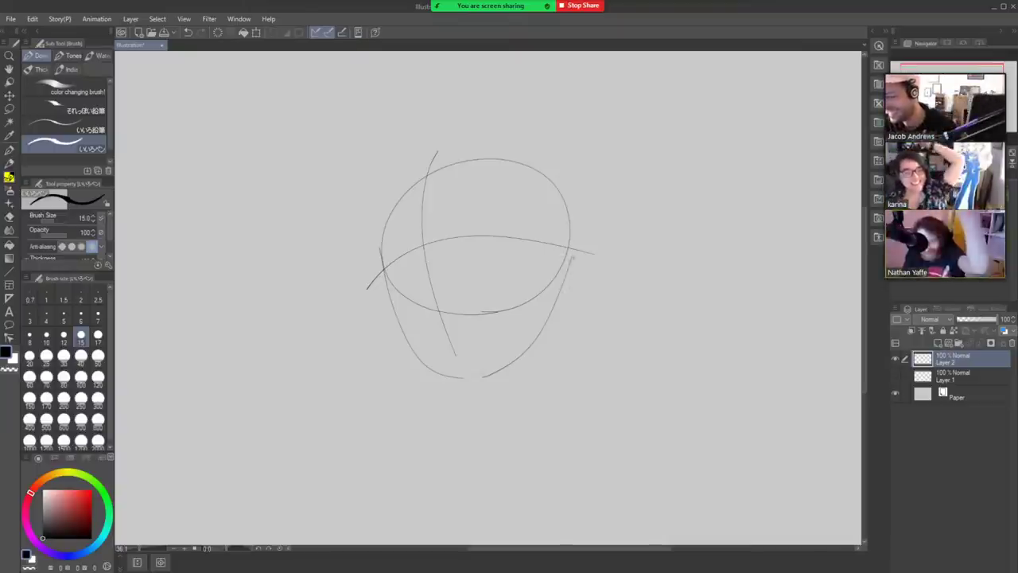
Draw a large rounded ear on the right side of the head where the eye line meets the oval.
mouse_move(571, 248)
left_mouse_down()
mouse_move(627, 253)
mouse_move(614, 277)
mouse_move(568, 284)
mouse_move(626, 220)
left_mouse_up()
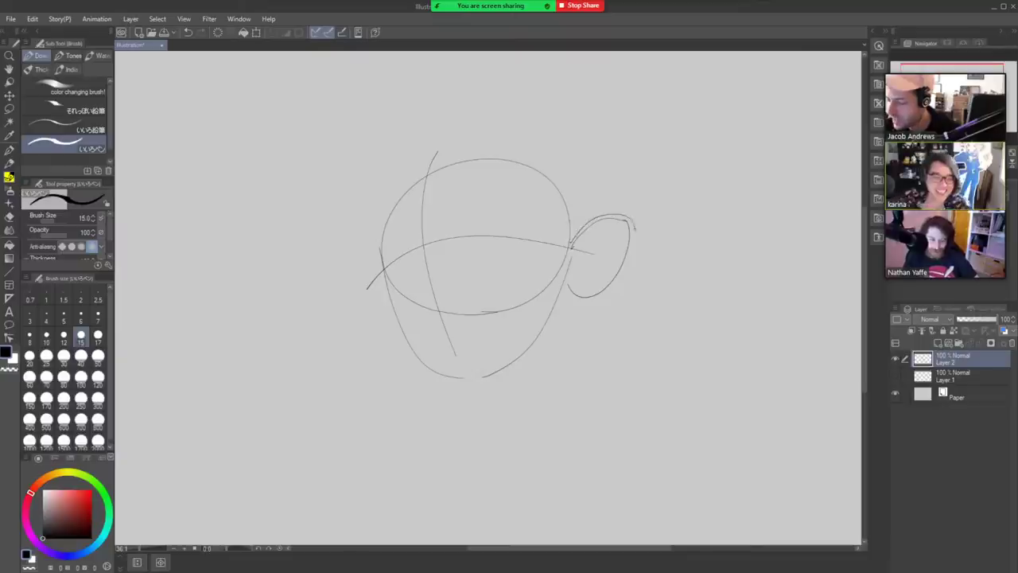
key("ctrl+z")
left_click_drag(574, 246, 625, 218)
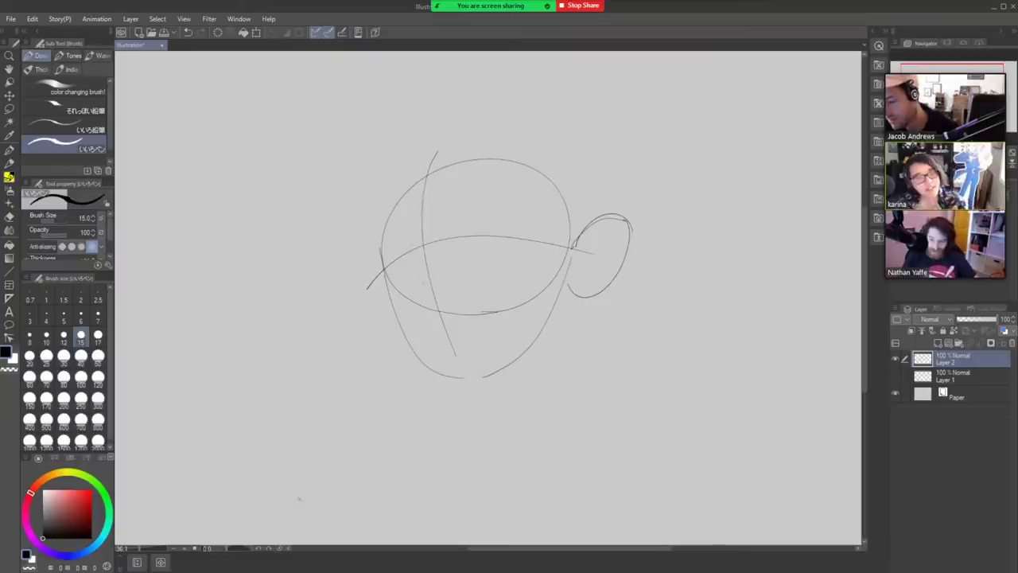
Sketch the brow, nose bridge, nose tip and nostril around the face's vertical centre line.
mouse_move(401, 220)
left_mouse_down()
mouse_move(417, 224)
mouse_move(418, 264)
left_mouse_up()
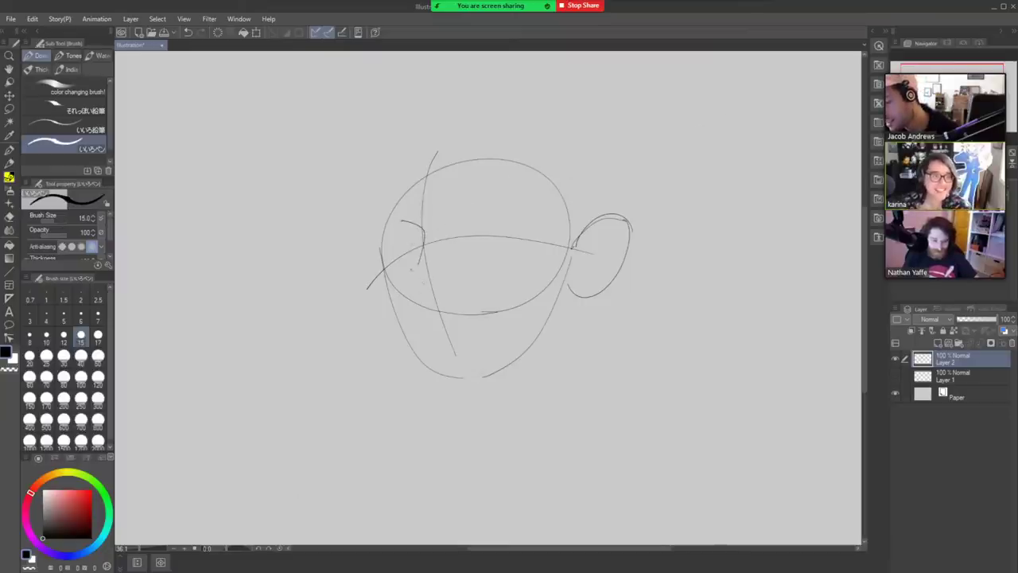
mouse_move(414, 272)
left_mouse_down()
mouse_move(421, 303)
mouse_move(421, 217)
mouse_move(398, 218)
left_mouse_up()
key("ctrl+z")
key("ctrl+z")
left_click_drag(449, 285, 440, 299)
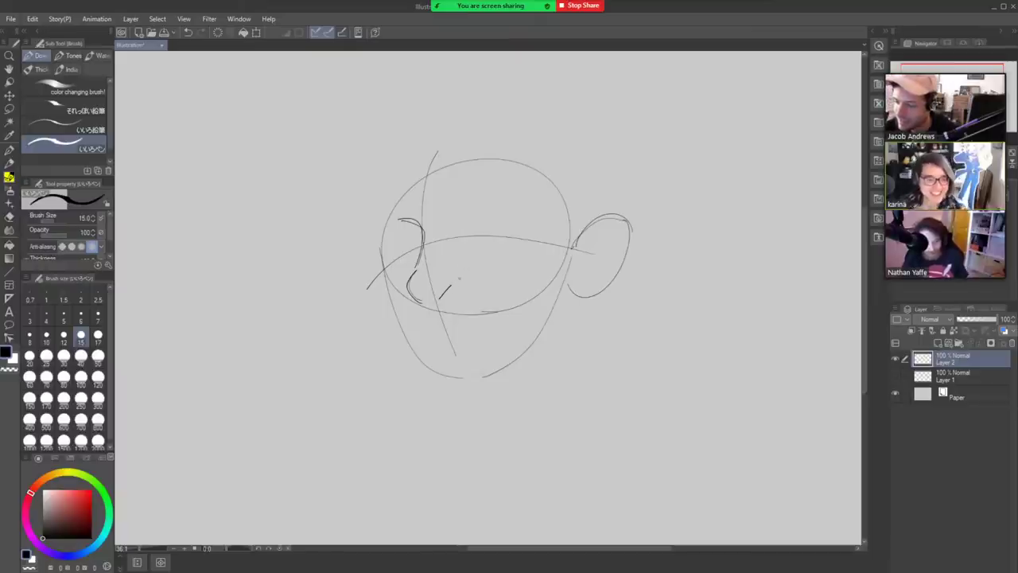
left_click_drag(420, 226, 449, 259)
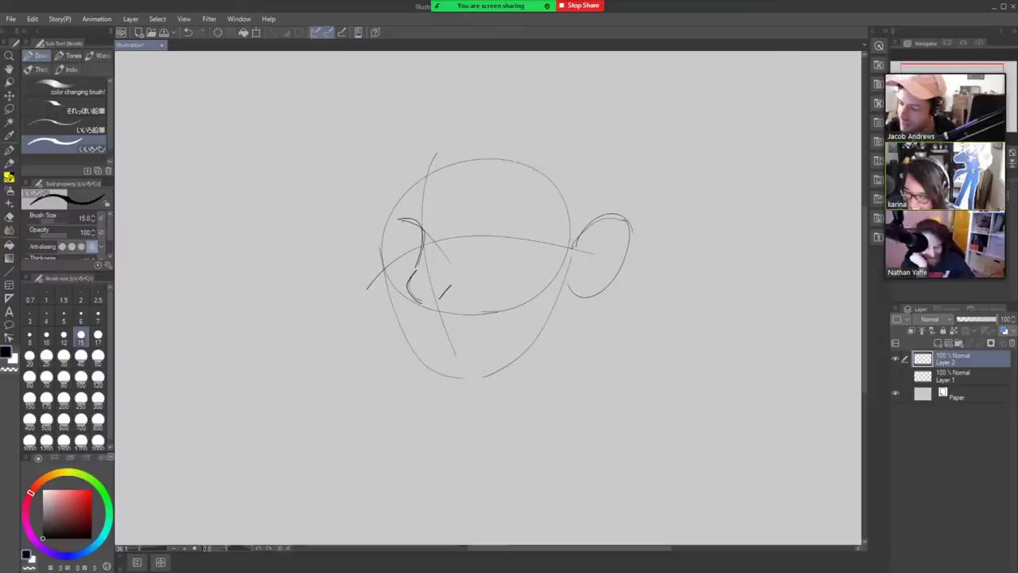
Draw a long, rounded lock of hair running from the top of the head down past the jaw in front of the ear.
mouse_move(530, 156)
left_mouse_down()
mouse_move(547, 223)
mouse_move(524, 329)
left_mouse_up()
key("ctrl+z")
mouse_move(542, 198)
left_mouse_down()
mouse_move(548, 239)
mouse_move(516, 322)
left_mouse_up()
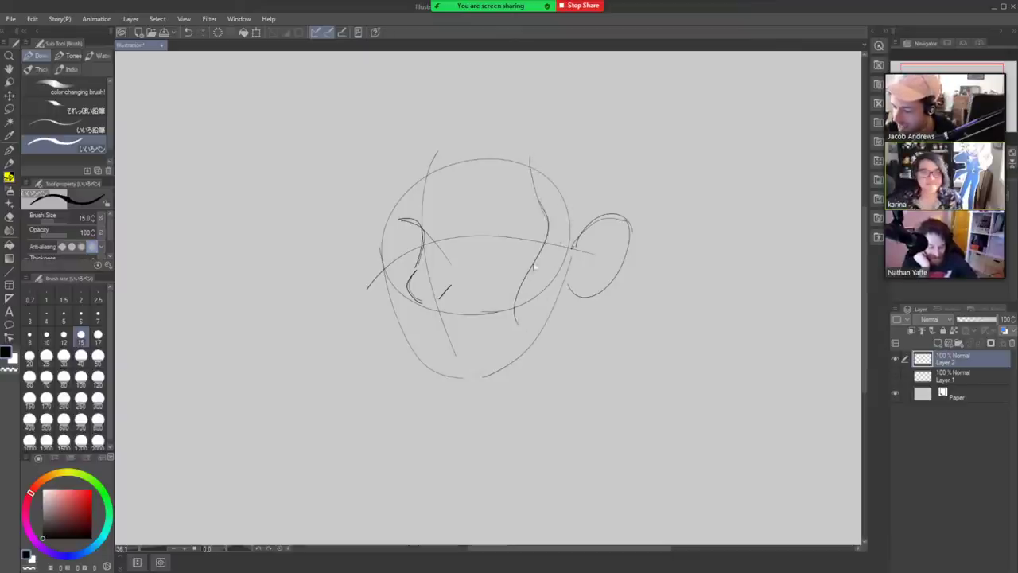
key("ctrl+z")
mouse_move(538, 203)
left_mouse_down()
mouse_move(531, 290)
mouse_move(544, 404)
left_mouse_up()
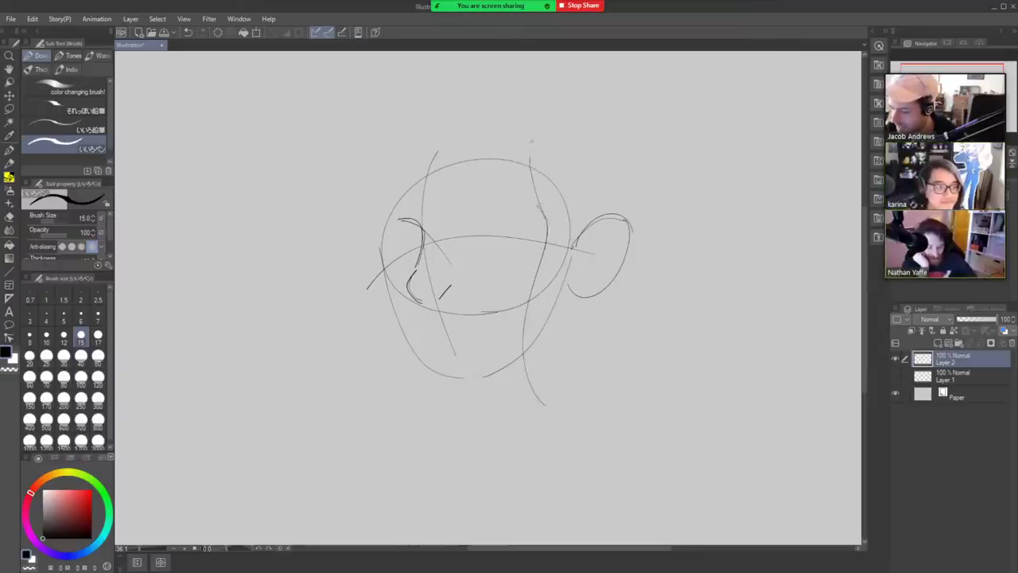
mouse_move(531, 141)
left_mouse_down()
mouse_move(545, 221)
mouse_move(528, 318)
mouse_move(551, 401)
left_mouse_up()
left_click_drag(572, 239, 547, 398)
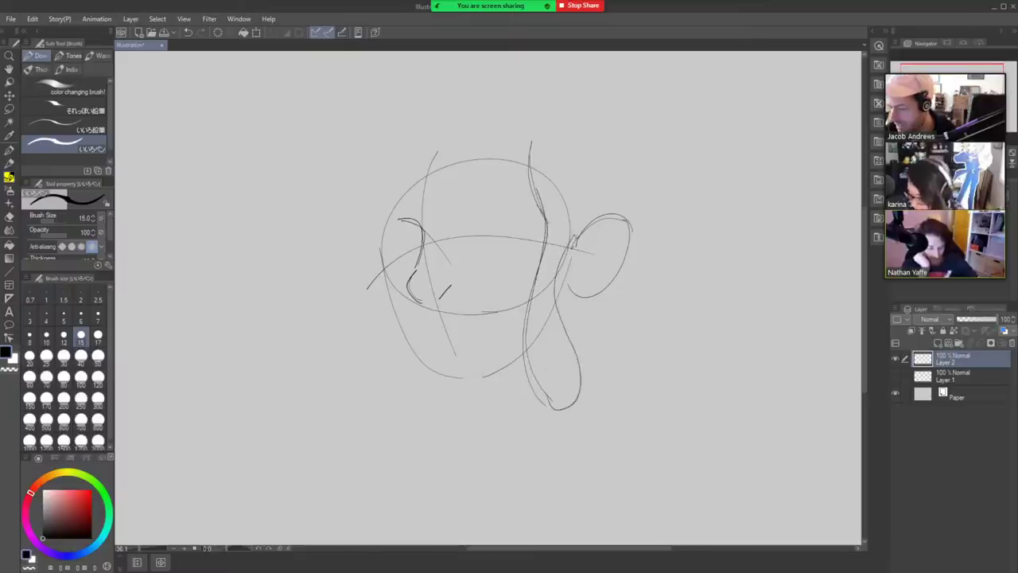
left_click_drag(572, 237, 556, 302)
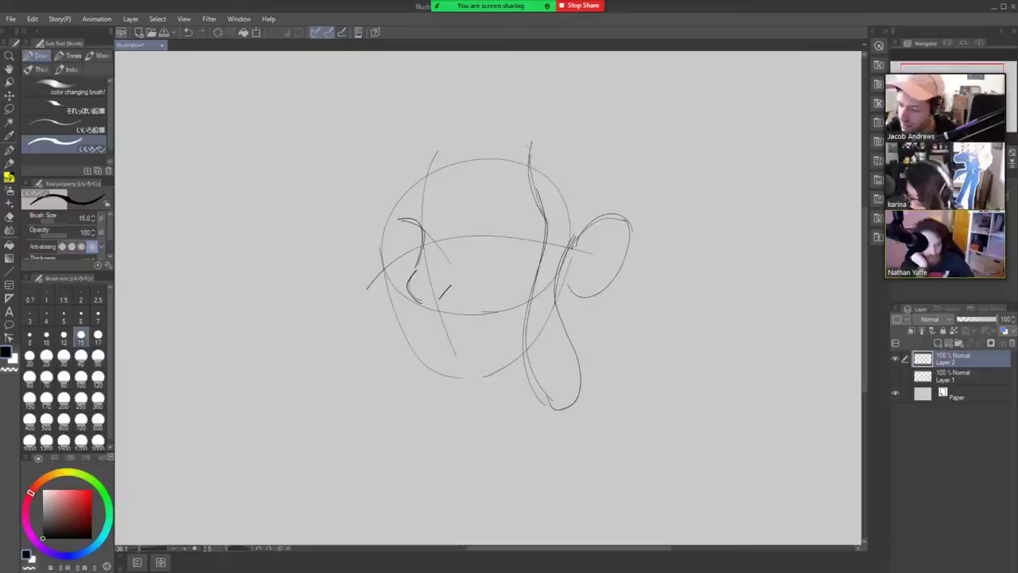
Draw a U-shaped lock hanging over the forehead and a hairline arc from it around the left side of the head, retrying the arc.
mouse_move(527, 148)
left_mouse_down()
mouse_move(515, 199)
mouse_move(489, 148)
left_mouse_up()
key("ctrl+z")
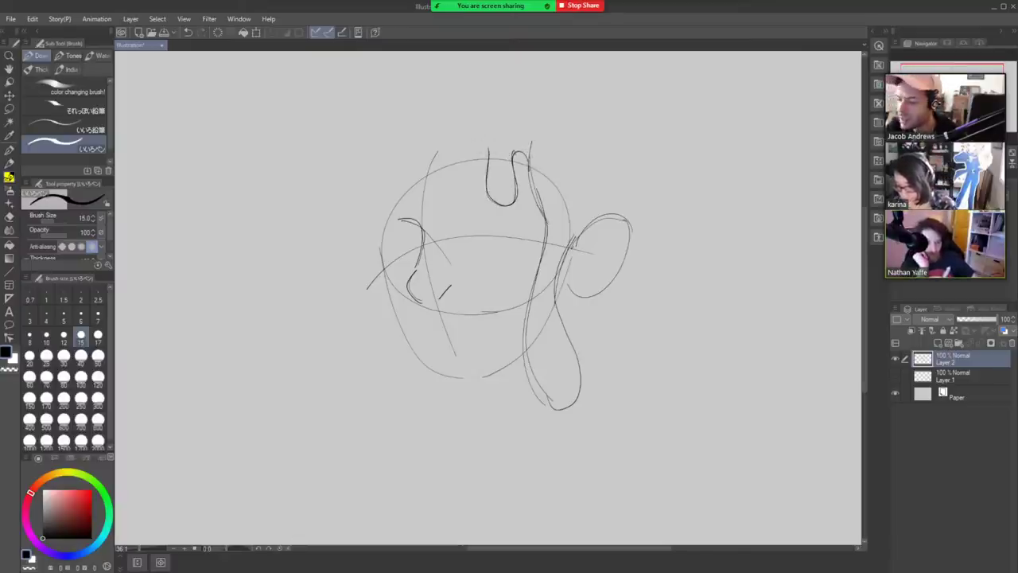
left_click_drag(487, 151, 425, 156)
key("ctrl+z")
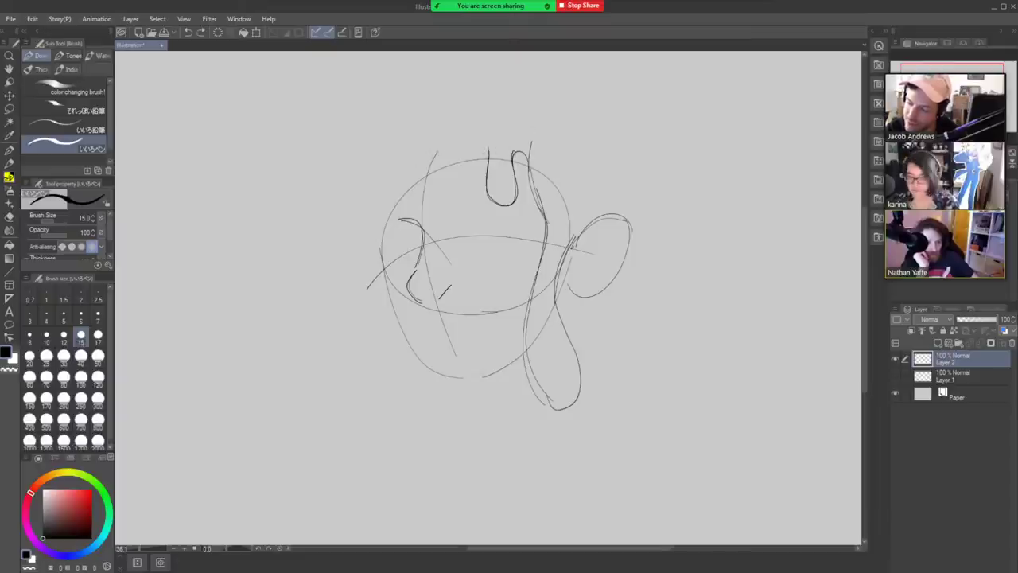
mouse_move(488, 154)
left_mouse_down()
mouse_move(460, 143)
mouse_move(411, 178)
left_mouse_up()
key("ctrl+z")
left_click_drag(378, 230, 379, 240)
left_click_drag(448, 158, 377, 238)
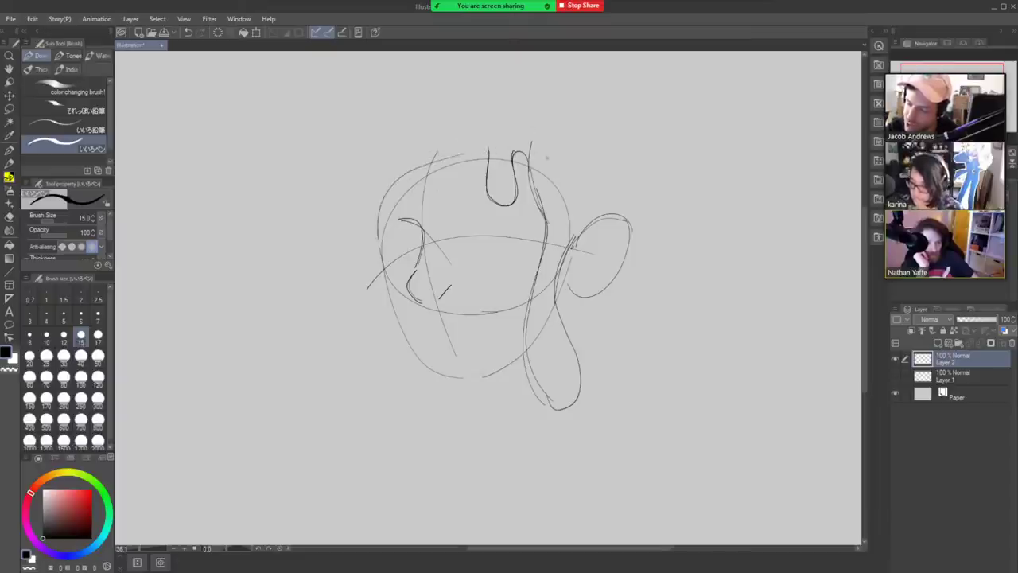
key("ctrl+z")
left_click_drag(465, 148, 375, 238)
key("ctrl+z")
mouse_move(485, 144)
left_mouse_down()
mouse_move(457, 146)
mouse_move(374, 251)
left_mouse_up()
left_click_drag(388, 190, 377, 250)
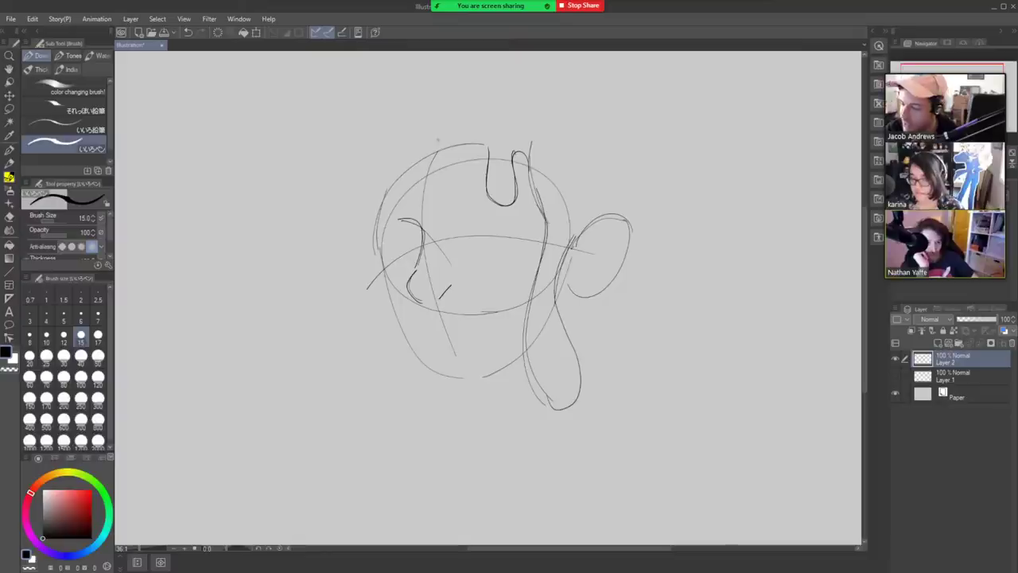
Add the inner ear folds and a dangling earring hanging from the earlobe.
mouse_move(575, 261)
left_mouse_down()
mouse_move(630, 229)
mouse_move(600, 255)
mouse_move(594, 291)
mouse_move(581, 281)
mouse_move(601, 334)
mouse_move(599, 315)
left_mouse_up()
key("ctrl+z")
left_click(612, 252)
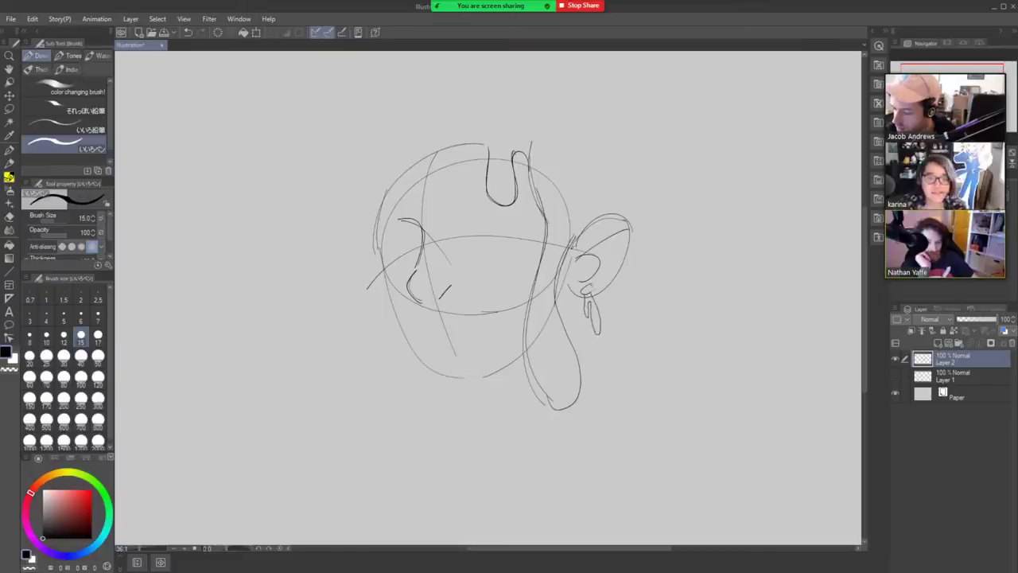
key("e")
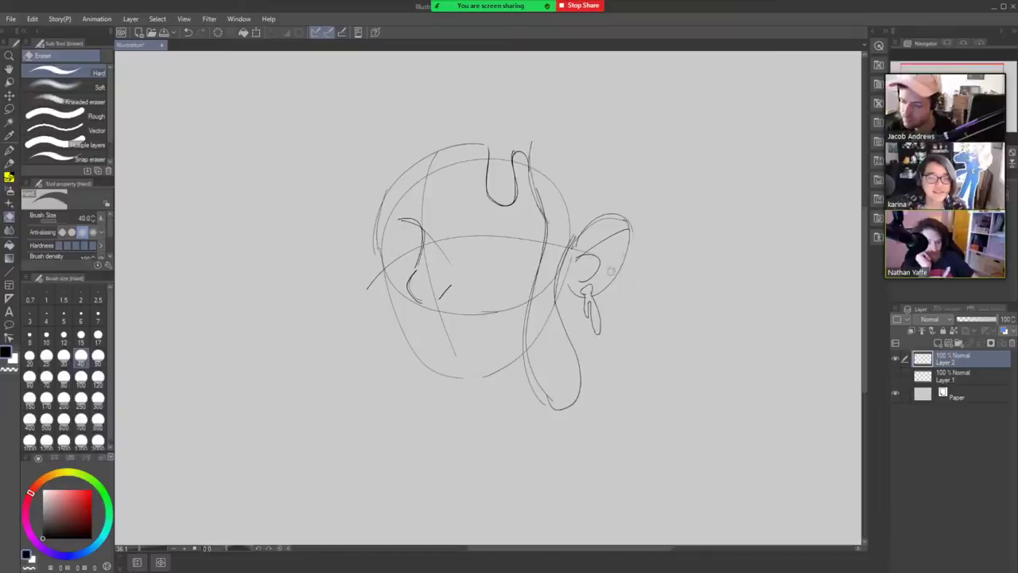
Draw the half-closed left eye beside the nose bridge with a heavy upper lid, pupil and lower lid line.
key("b")
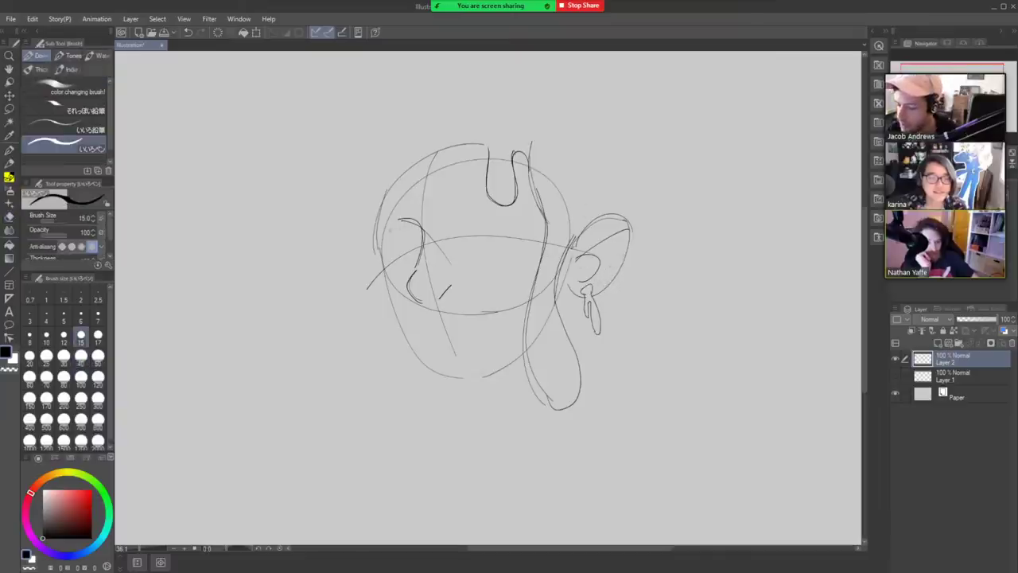
mouse_move(388, 257)
left_mouse_down()
mouse_move(424, 231)
mouse_move(406, 255)
left_mouse_up()
key("ctrl+z")
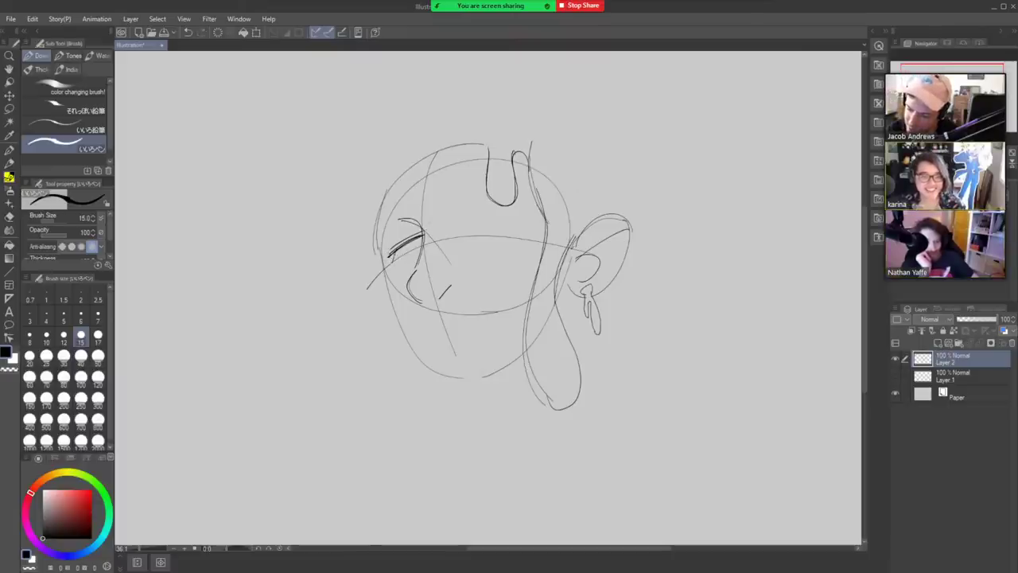
left_click_drag(391, 256, 409, 260)
key("ctrl+z")
left_click_drag(410, 241, 412, 251)
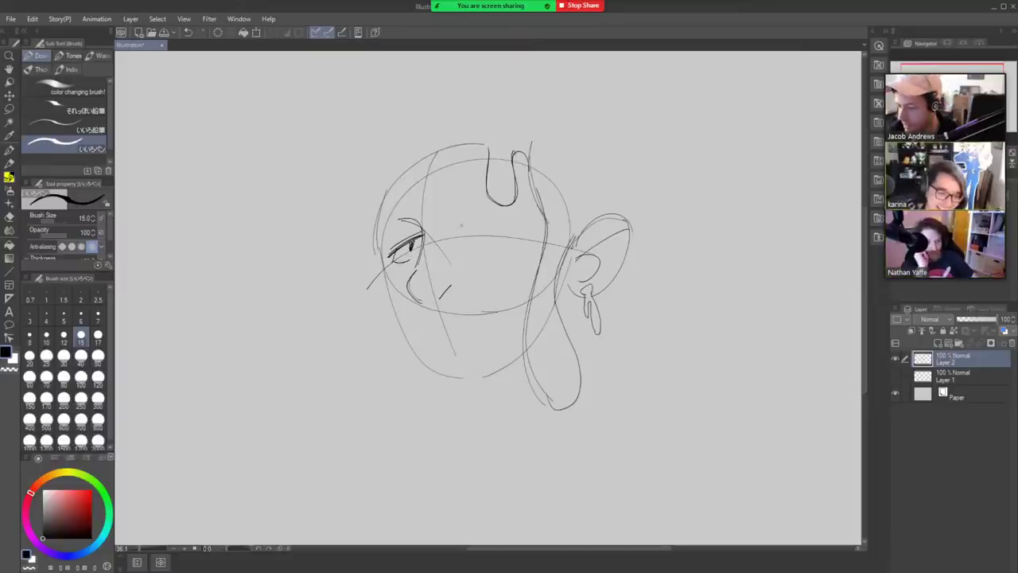
Draw the half-closed right eye with a flat upper lid, curved lower lid and small pupil, retrying strokes.
left_click_drag(456, 225, 532, 227)
key("ctrl+z")
mouse_move(461, 225)
left_mouse_down()
mouse_move(475, 209)
mouse_move(457, 243)
mouse_move(523, 236)
left_mouse_up()
key("ctrl+z")
key("ctrl+z")
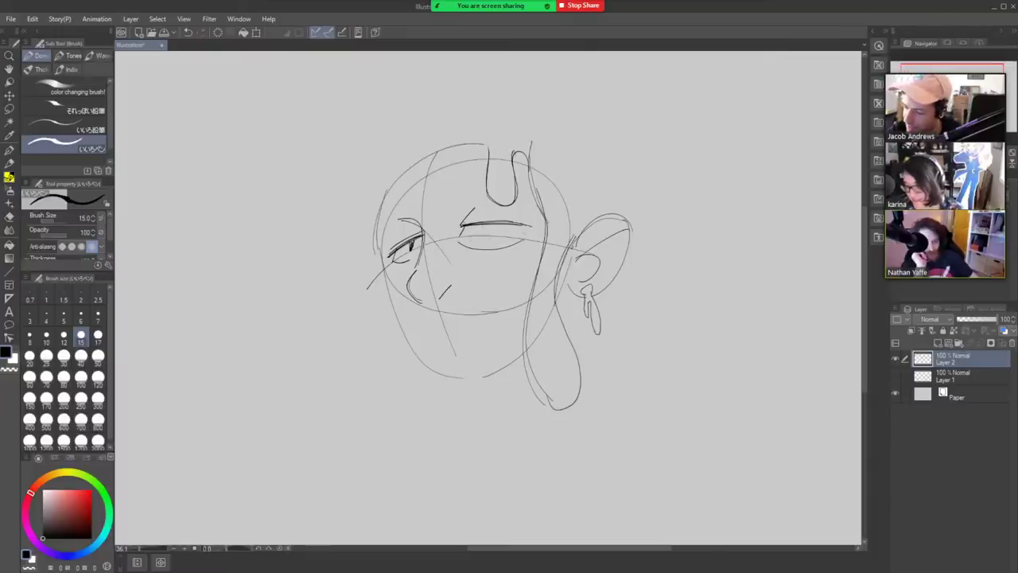
key("ctrl+z")
mouse_move(458, 239)
left_mouse_down()
mouse_move(499, 250)
mouse_move(524, 229)
mouse_move(496, 235)
mouse_move(499, 224)
left_mouse_up()
key("ctrl+z")
key("ctrl+z")
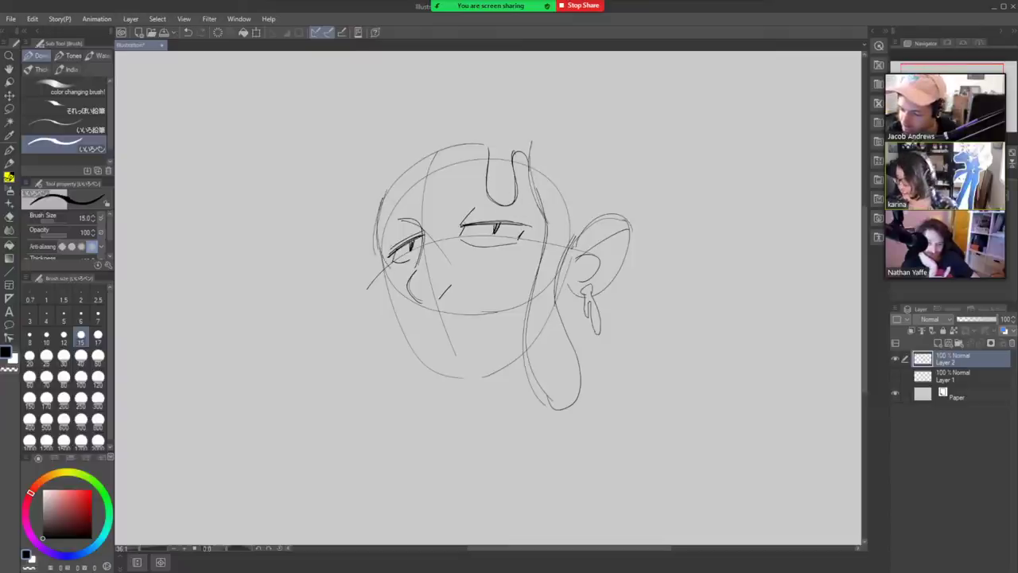
key("ctrl+z")
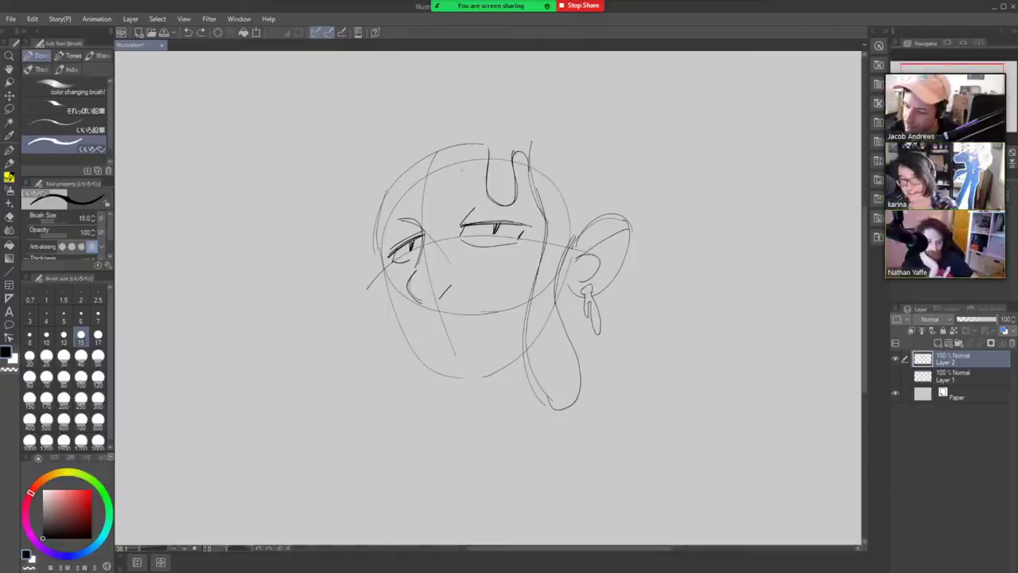
Sketch a drip-shaped eyebrow above the right eye, passing behind the U-shaped forehead lock.
mouse_move(458, 176)
left_mouse_down()
mouse_move(492, 163)
mouse_move(470, 202)
mouse_move(451, 188)
mouse_move(470, 182)
mouse_move(470, 199)
mouse_move(482, 178)
mouse_move(479, 193)
mouse_move(482, 179)
mouse_move(519, 187)
left_mouse_up()
key("ctrl+z")
key("ctrl+z")
key("ctrl+z")
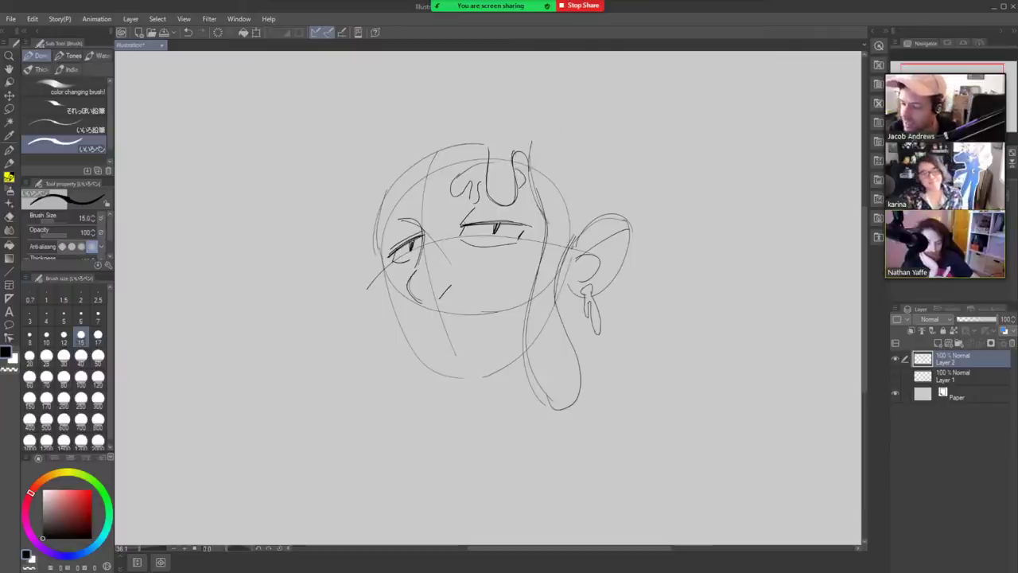
key("ctrl+z")
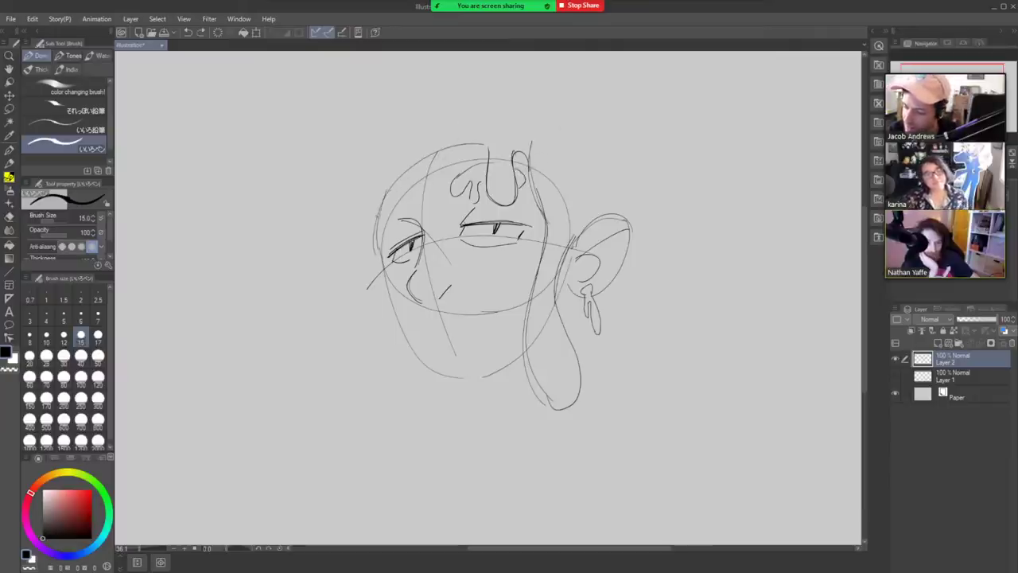
Sketch a matching drip-shaped eyebrow above the left eye and erase the guidelines crossing inside both eyebrows.
mouse_move(377, 212)
left_mouse_down()
mouse_move(397, 188)
mouse_move(379, 221)
mouse_move(390, 241)
left_mouse_up()
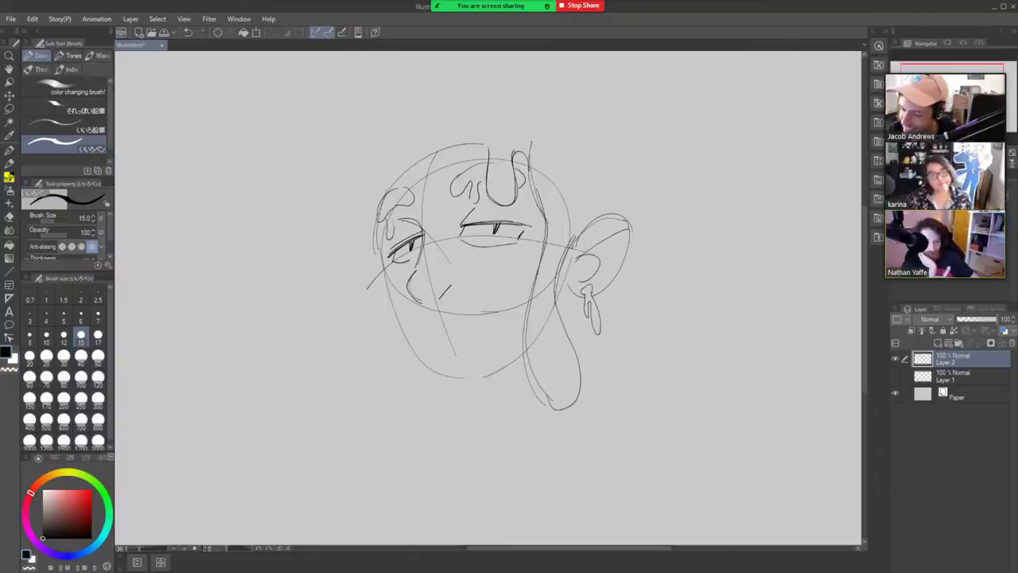
key("e")
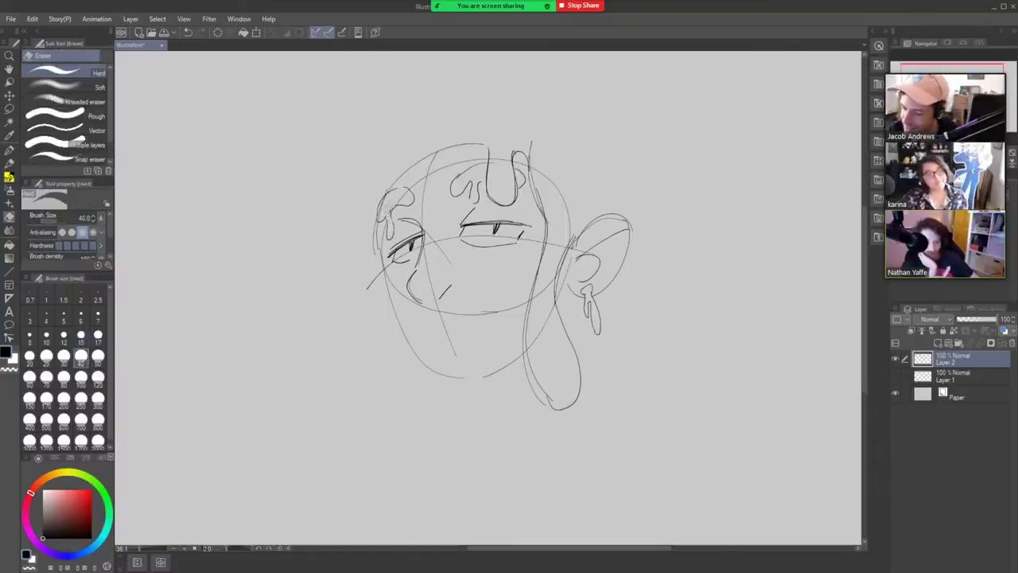
left_click_drag(405, 196, 384, 204)
left_click_drag(468, 179, 462, 184)
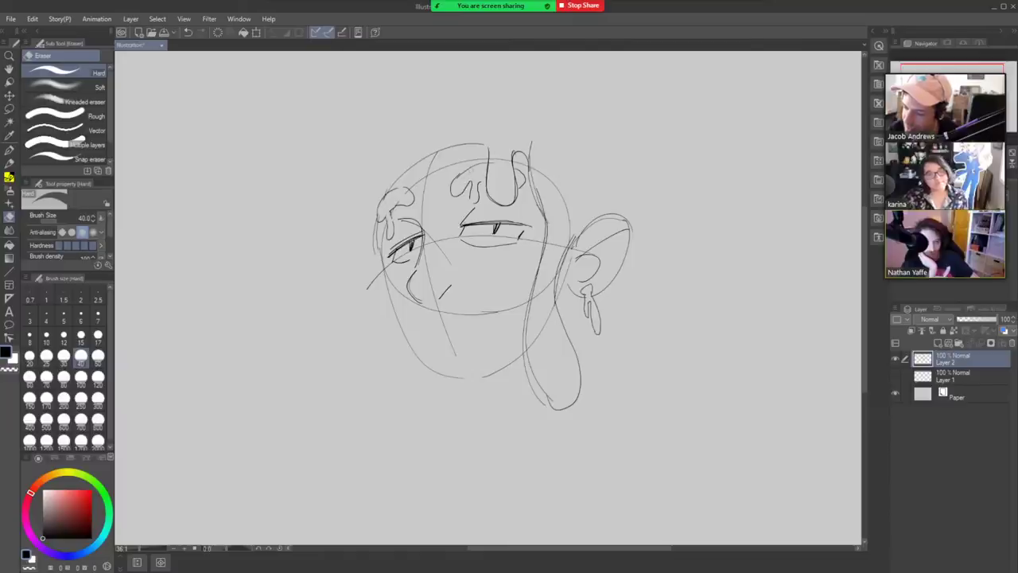
Redraw the cheek, jaw and chin contour over the rough guide from the left eye around to the hair lock.
key("p")
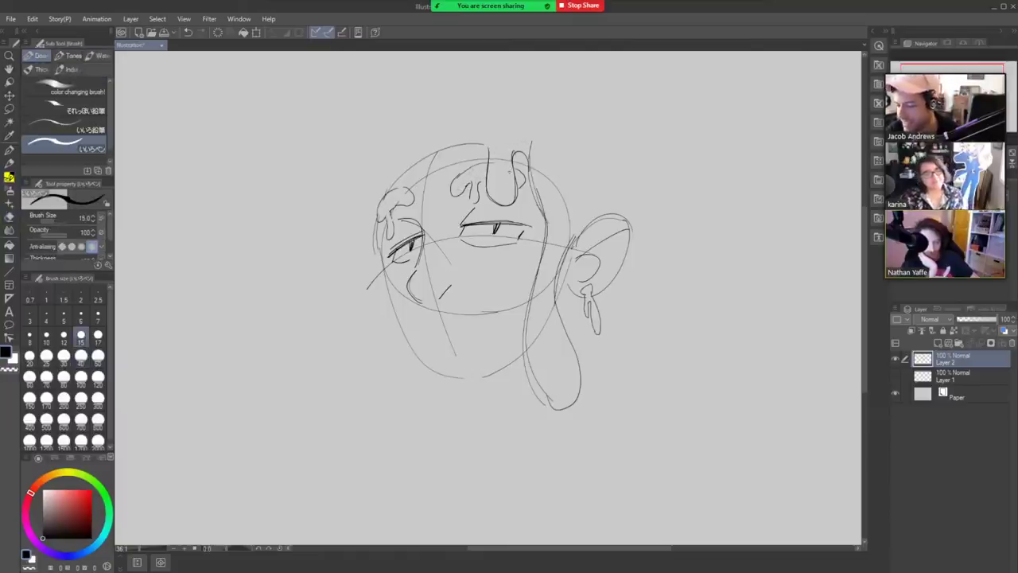
mouse_move(381, 273)
left_mouse_down()
mouse_move(433, 382)
mouse_move(515, 355)
left_mouse_up()
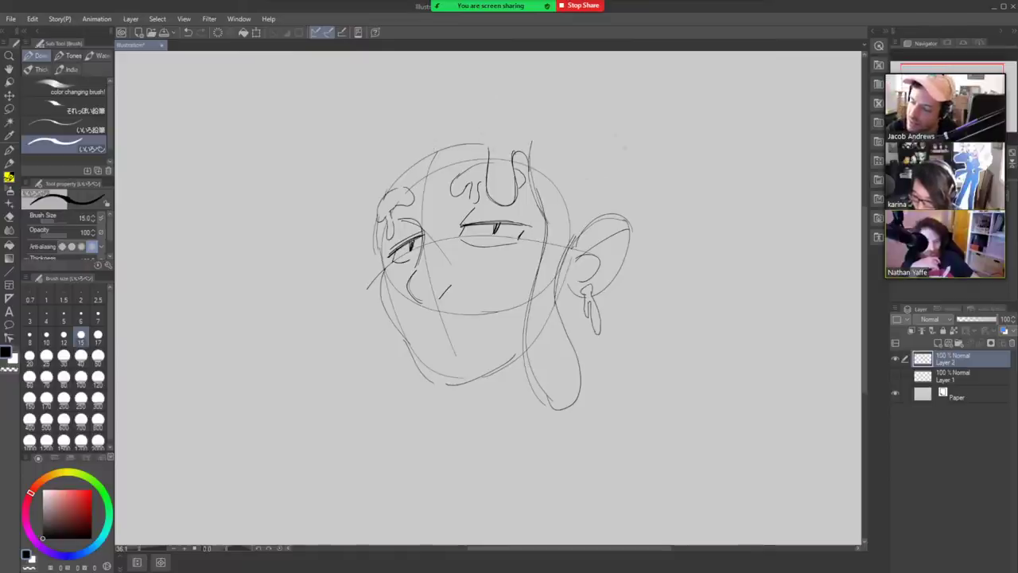
Draw a rounded hair curve rising from the top of the ear, with a round curl above it and a small bubble beside it.
mouse_move(590, 119)
left_mouse_down()
mouse_move(620, 134)
mouse_move(626, 217)
left_mouse_up()
key("ctrl+z")
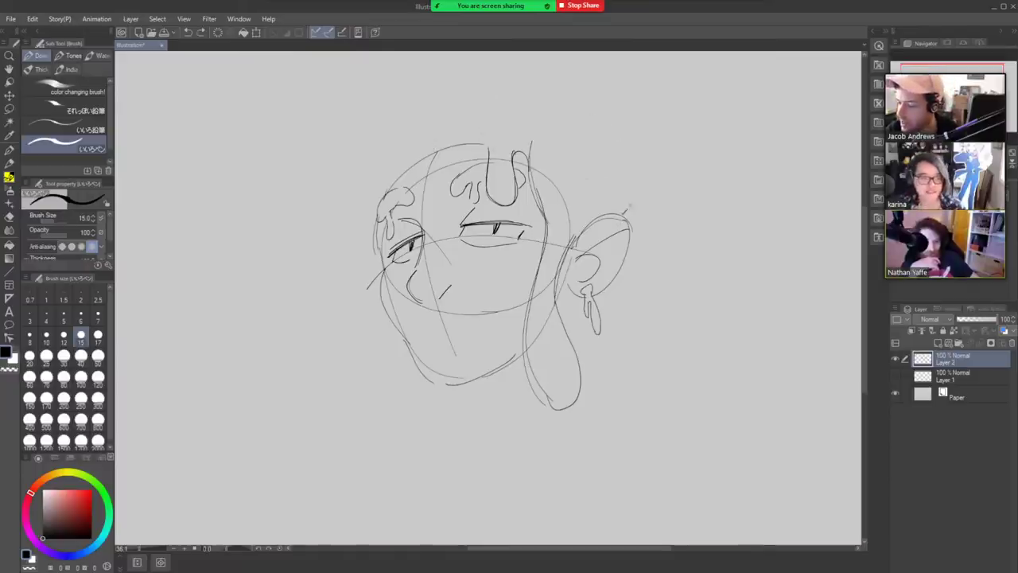
left_click_drag(609, 118, 628, 208)
mouse_move(593, 113)
left_mouse_down()
mouse_move(644, 159)
mouse_move(620, 210)
left_mouse_up()
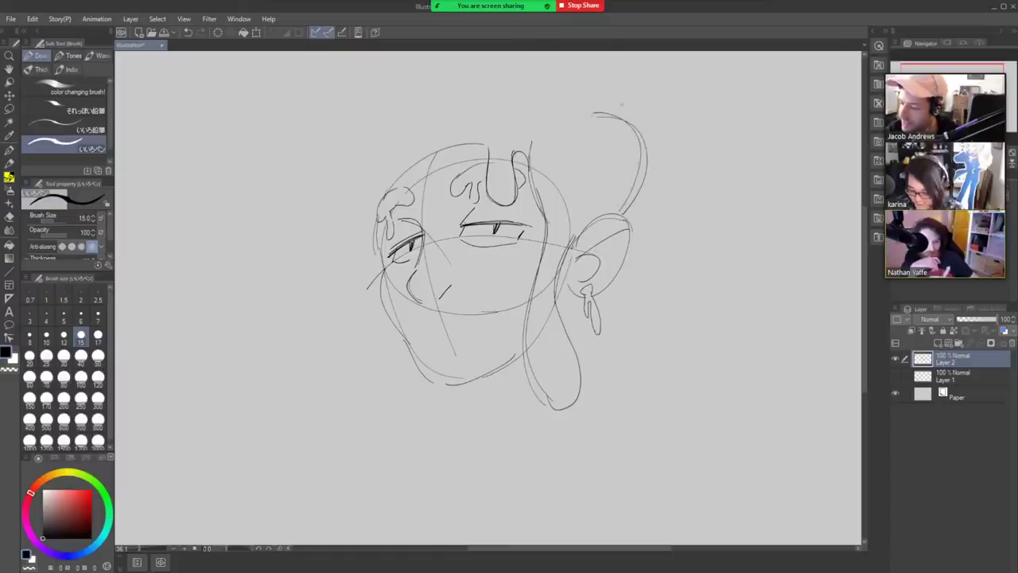
mouse_move(593, 114)
left_mouse_down()
mouse_move(605, 74)
mouse_move(574, 100)
mouse_move(567, 73)
mouse_move(593, 112)
left_mouse_up()
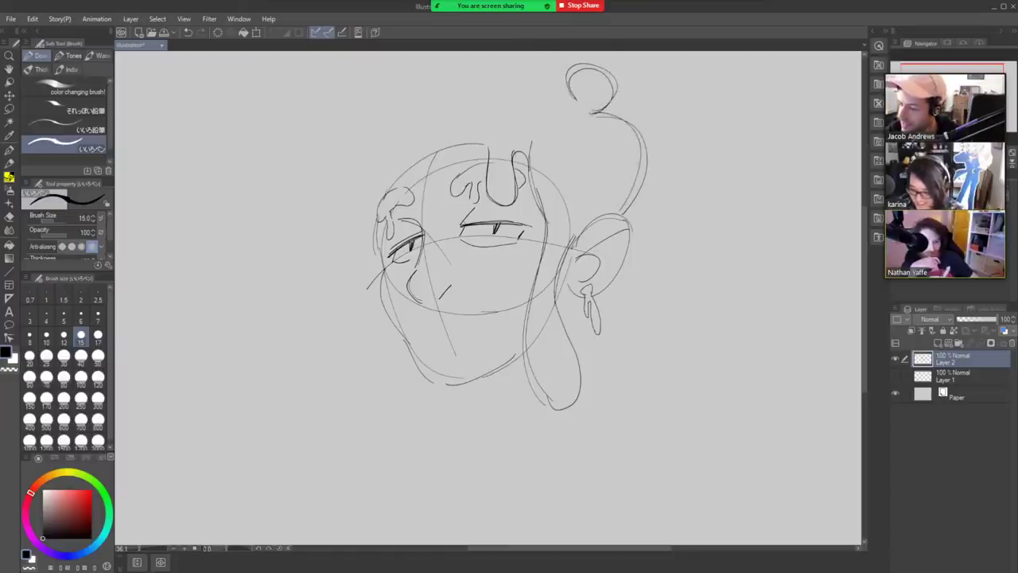
left_click_drag(634, 78, 636, 77)
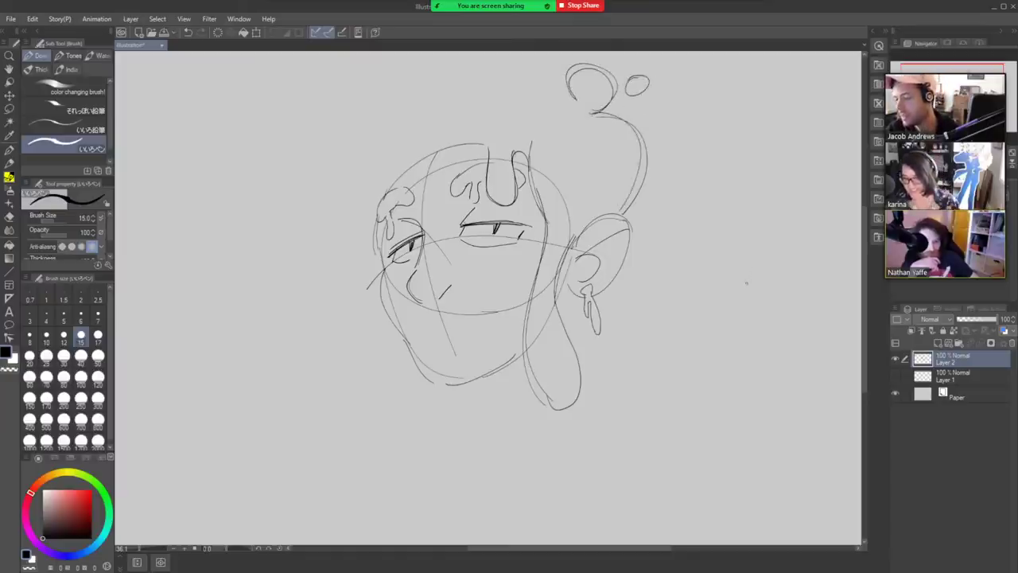
Shift the sketch down and outline the voluminous hair over the crown and down the left side, with two small bubbles above it.
key("k")
left_click_drag(557, 286, 554, 335)
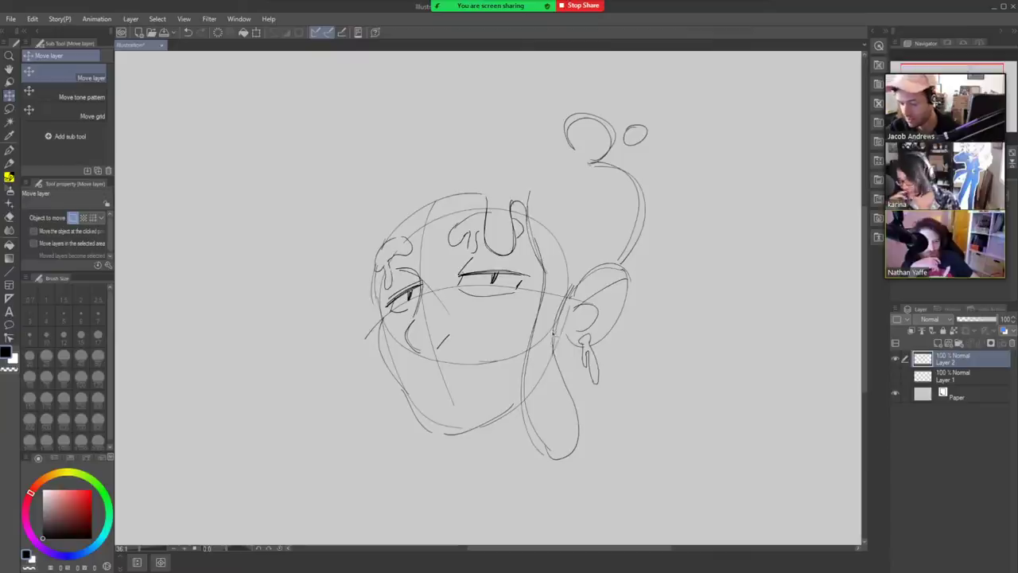
key("b")
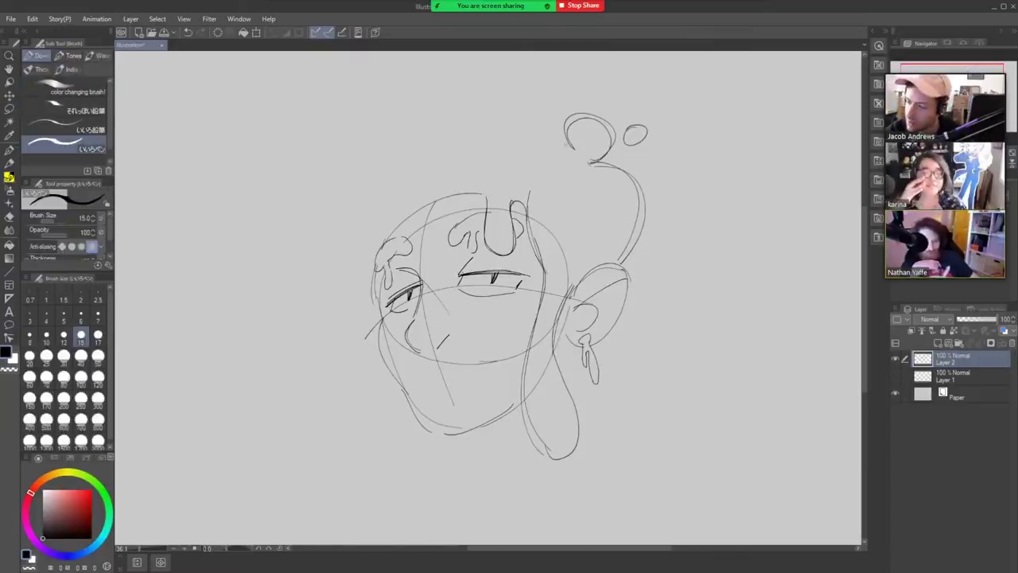
mouse_move(569, 147)
left_mouse_down()
mouse_move(548, 125)
mouse_move(418, 162)
left_mouse_up()
mouse_move(574, 149)
left_mouse_down()
mouse_move(425, 160)
mouse_move(335, 330)
left_mouse_up()
mouse_move(299, 267)
left_mouse_down()
mouse_move(337, 334)
mouse_move(339, 452)
left_mouse_up()
mouse_move(296, 402)
left_mouse_down()
mouse_move(367, 428)
mouse_move(346, 361)
mouse_move(364, 382)
mouse_move(358, 370)
mouse_move(381, 348)
left_mouse_up()
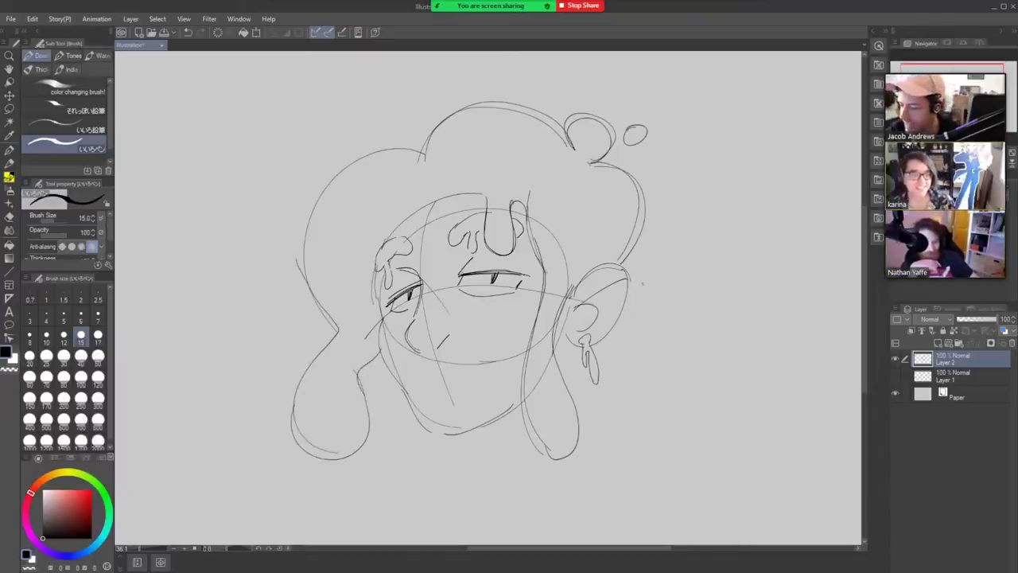
mouse_move(411, 109)
left_mouse_down()
mouse_move(390, 127)
mouse_move(420, 106)
mouse_move(431, 78)
left_mouse_up()
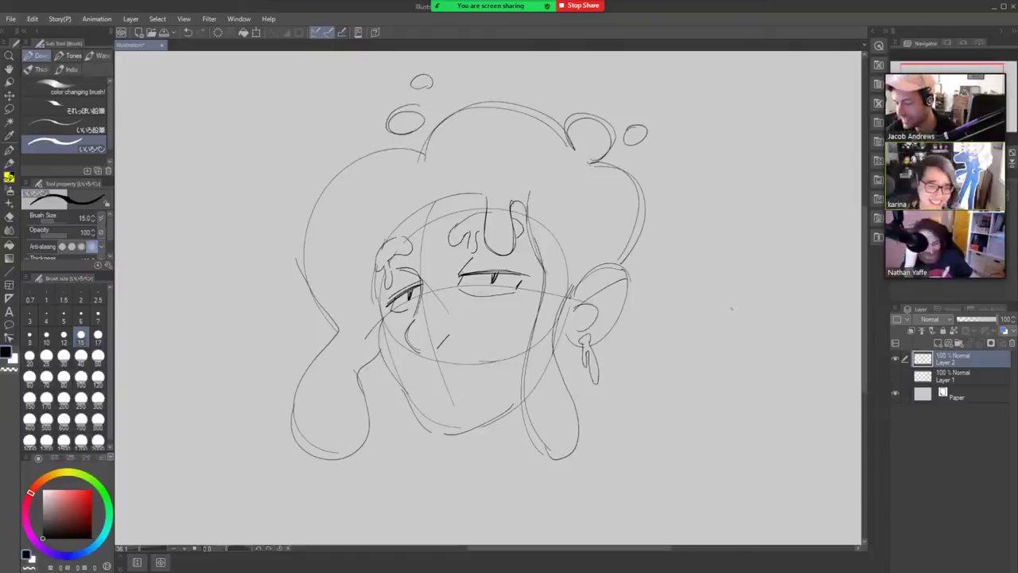
Add a crease below the right eye's inner corner, draw a second rounded forehead lock on the left, and erase the lines crossing it.
left_click_drag(458, 285, 481, 318)
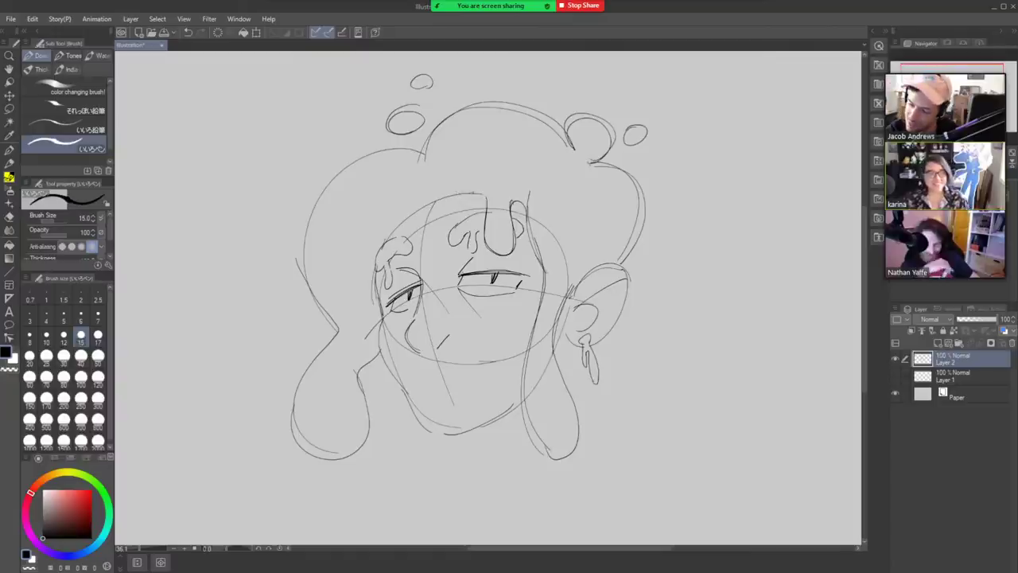
mouse_move(469, 193)
left_mouse_down()
mouse_move(439, 243)
mouse_move(404, 242)
mouse_move(419, 209)
left_mouse_up()
key("ctrl+z")
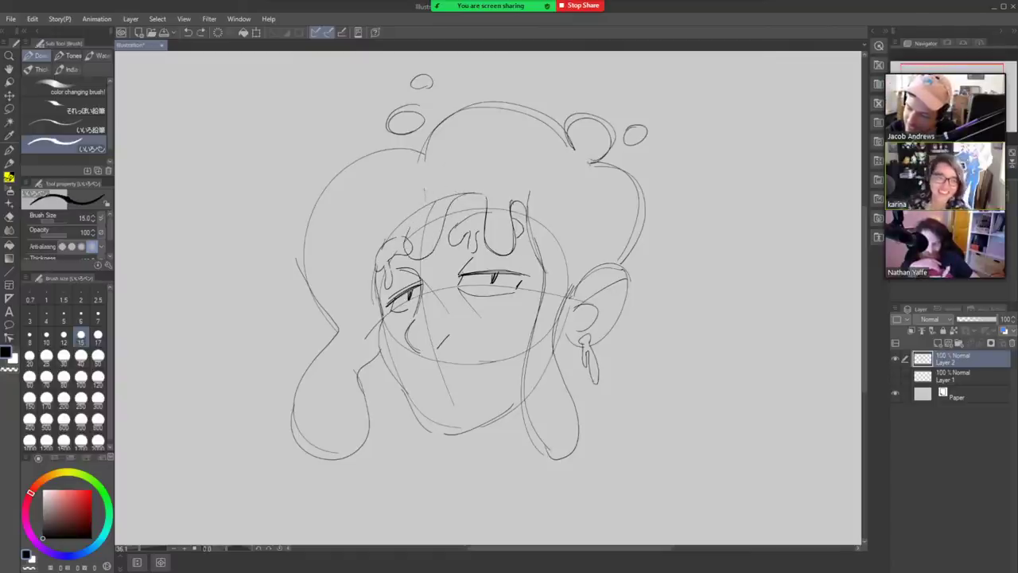
left_click_drag(403, 242, 426, 193)
key("e")
mouse_move(419, 250)
left_mouse_down()
mouse_move(409, 241)
mouse_move(435, 206)
left_mouse_up()
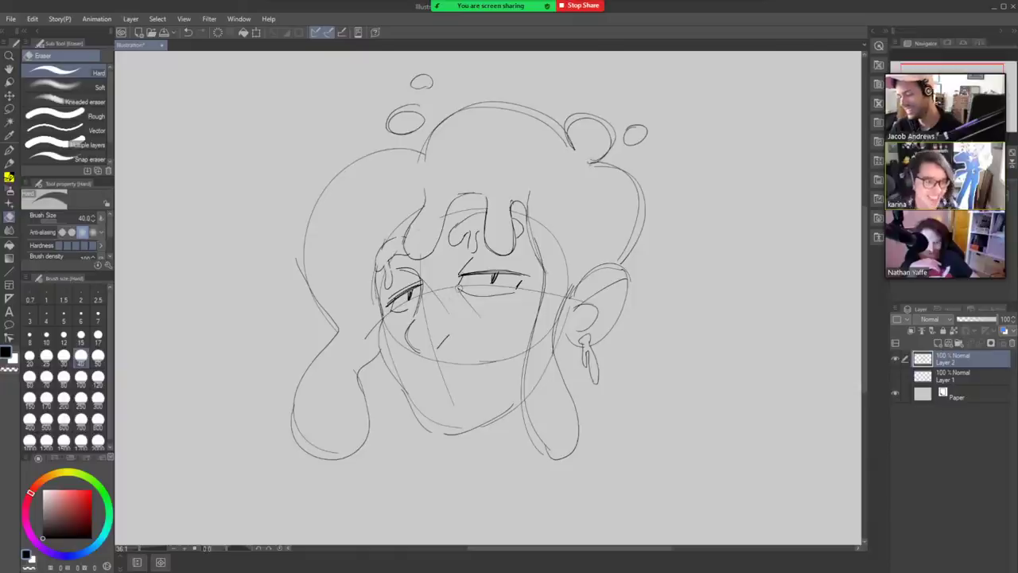
Add eyelid crease lines above the right and left eyes.
key("b")
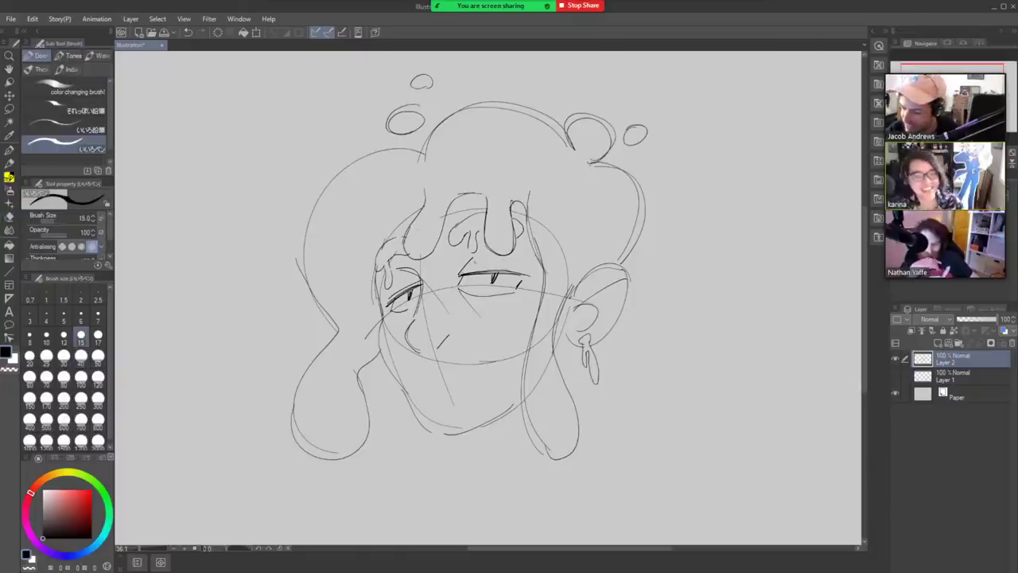
left_click_drag(458, 267, 512, 264)
left_click_drag(388, 288, 420, 275)
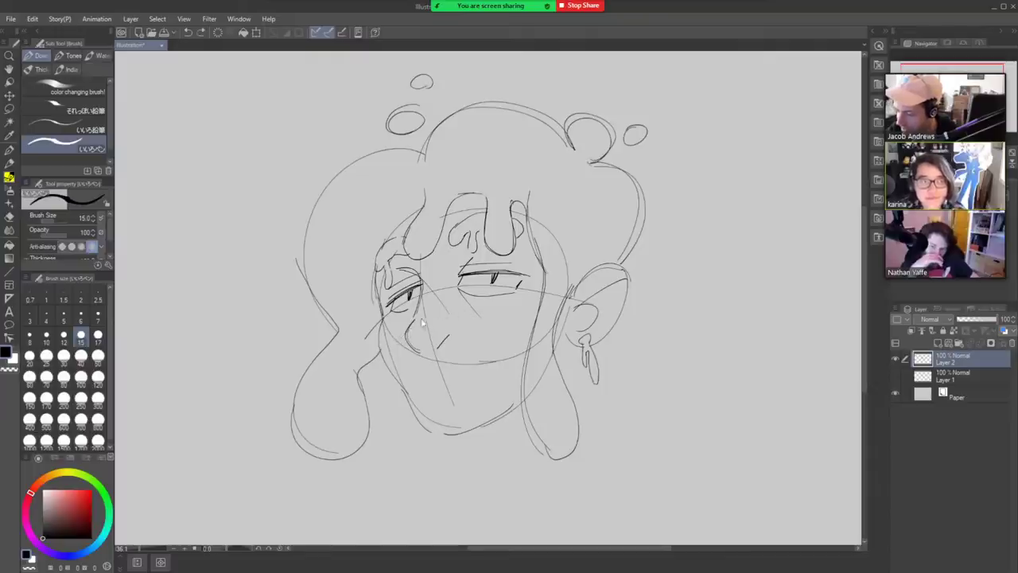
Add a curve across the nose and a short cheek line, and erase the head oval's lower arc across the face.
mouse_move(408, 329)
left_mouse_down()
mouse_move(440, 324)
mouse_move(410, 354)
mouse_move(496, 364)
mouse_move(521, 349)
left_mouse_up()
key("e")
Draw a slanted mouth line across the lower face from the left jaw edge, with a short tick at its right corner.
key("b")
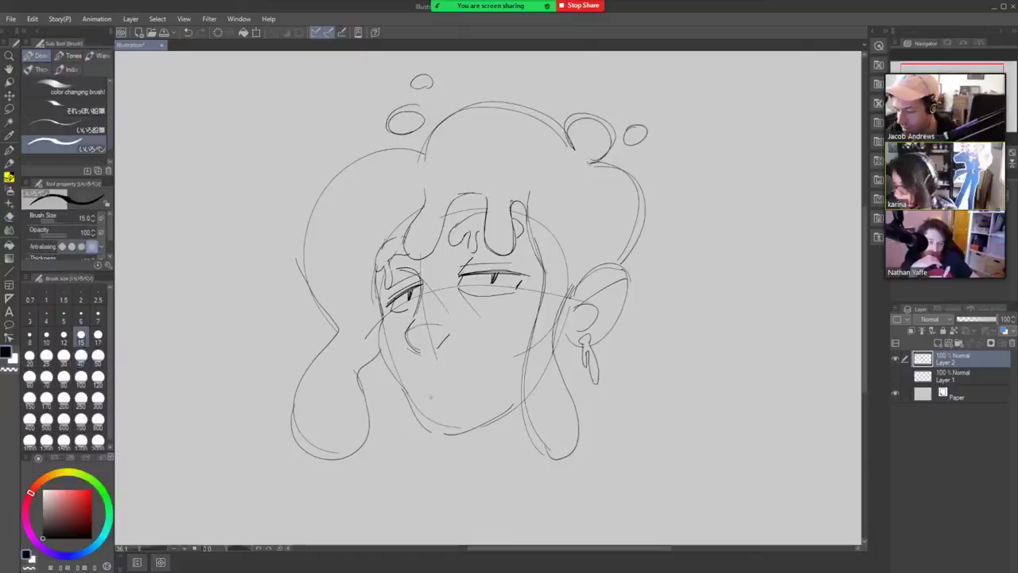
left_click_drag(410, 410, 482, 388)
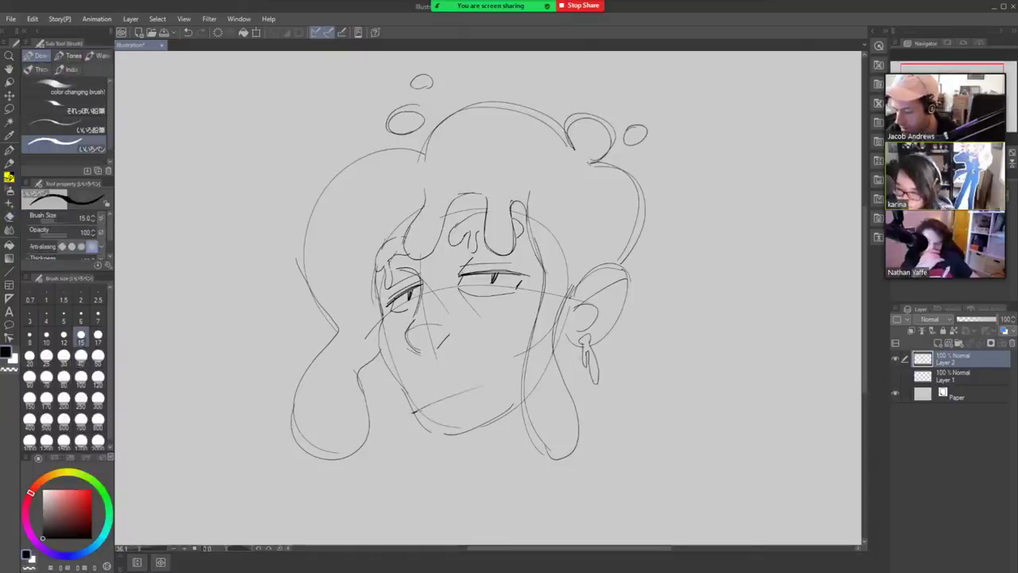
left_click_drag(412, 412, 491, 390)
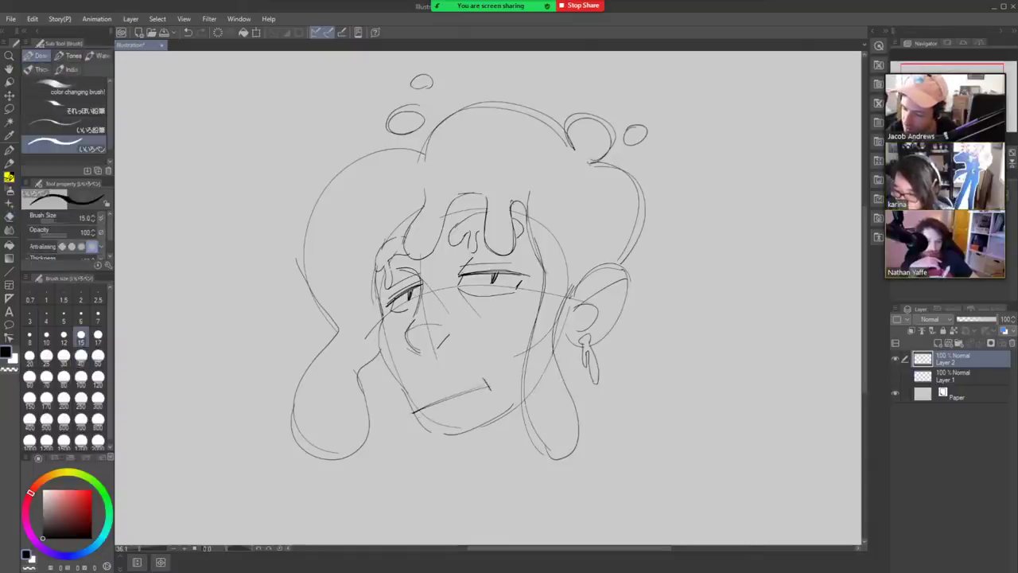
Retrace the left cheek line down toward the mouth and add a rounded hair curl between the left hair lock and the jaw.
left_click_drag(383, 321, 411, 392)
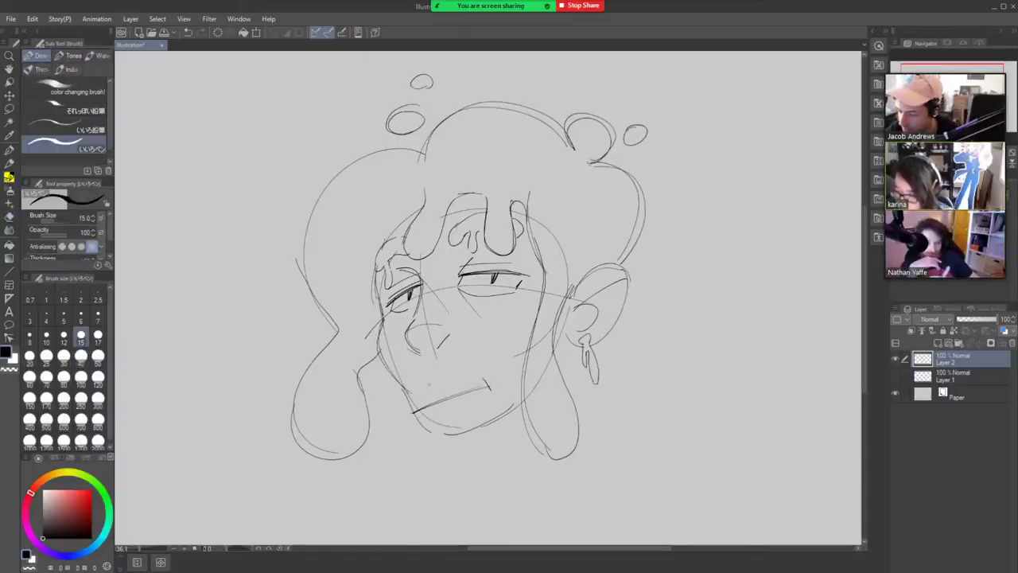
key("ctrl+z")
key("ctrl+y")
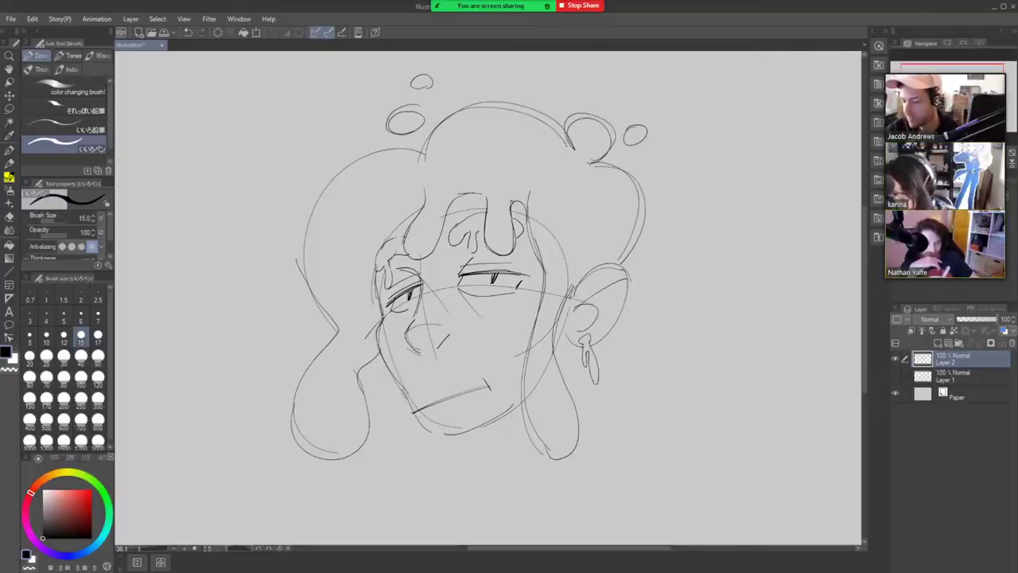
left_click_drag(371, 366, 400, 401)
key("ctrl+z")
left_click_drag(372, 361, 408, 397)
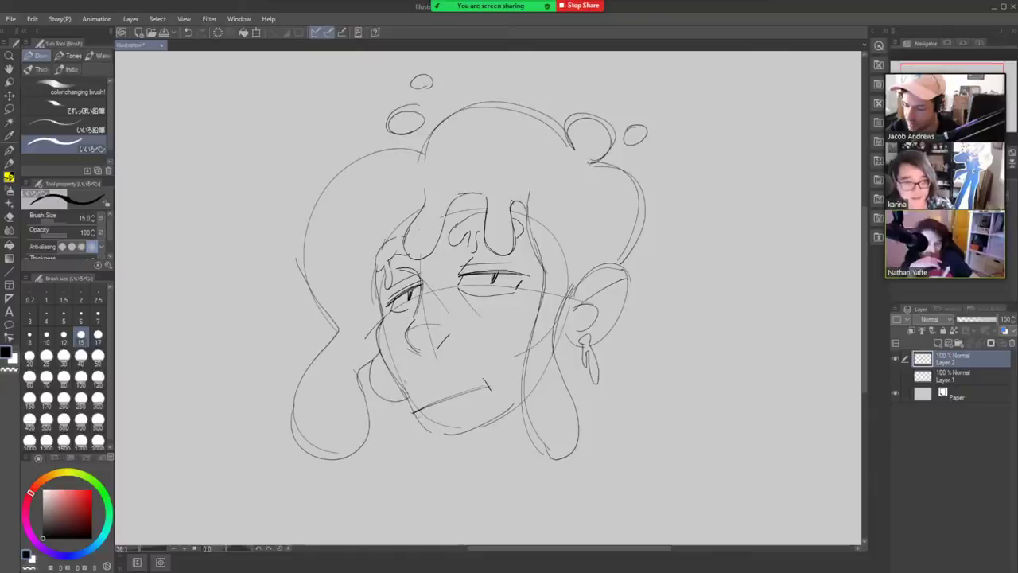
key("e")
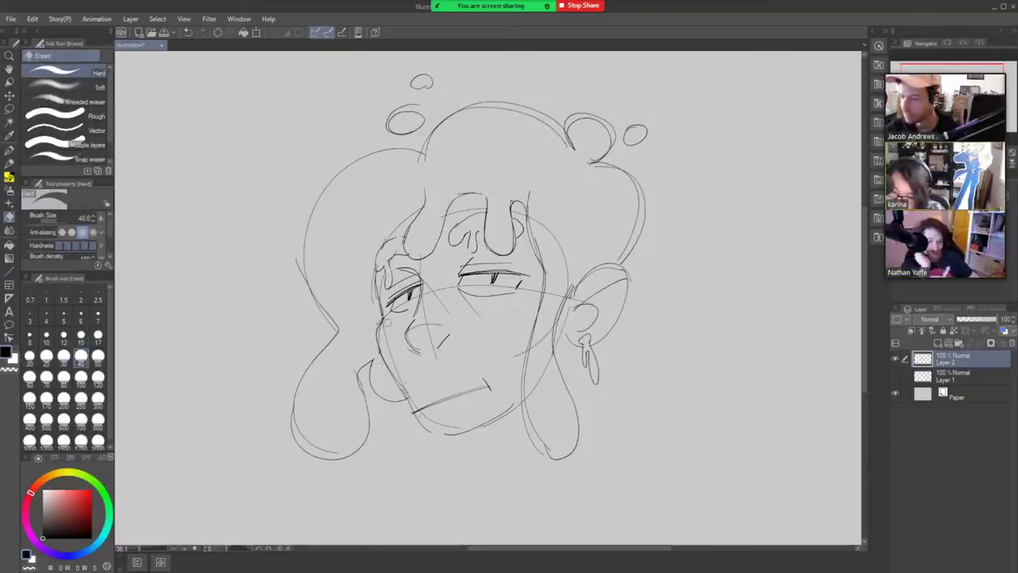
Draw two bubbly hair lobes below the right ear and a short line beside the earring.
key("b")
mouse_move(612, 332)
left_mouse_down()
mouse_move(618, 380)
mouse_move(641, 396)
mouse_move(595, 428)
left_mouse_up()
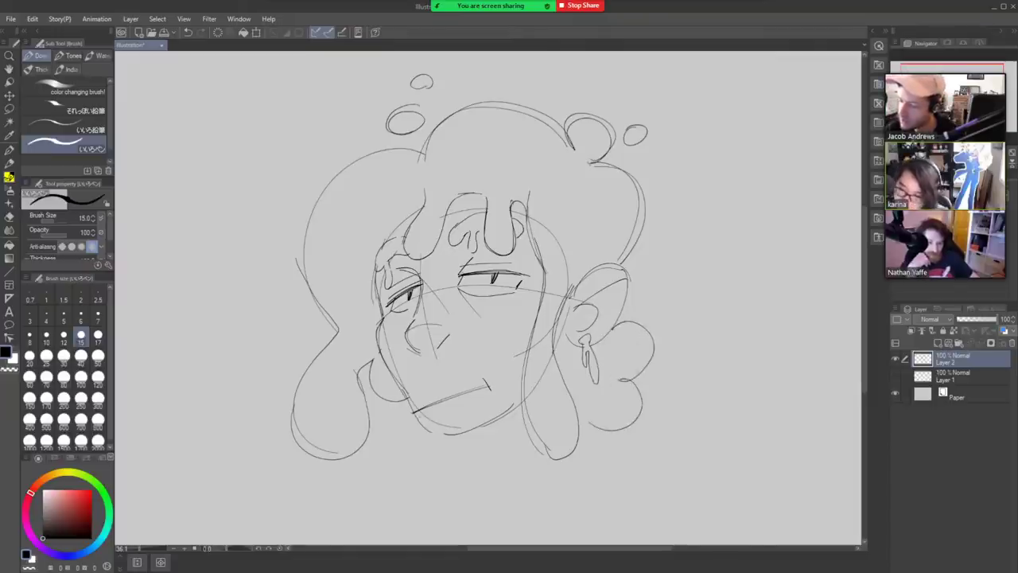
left_click_drag(567, 332, 576, 372)
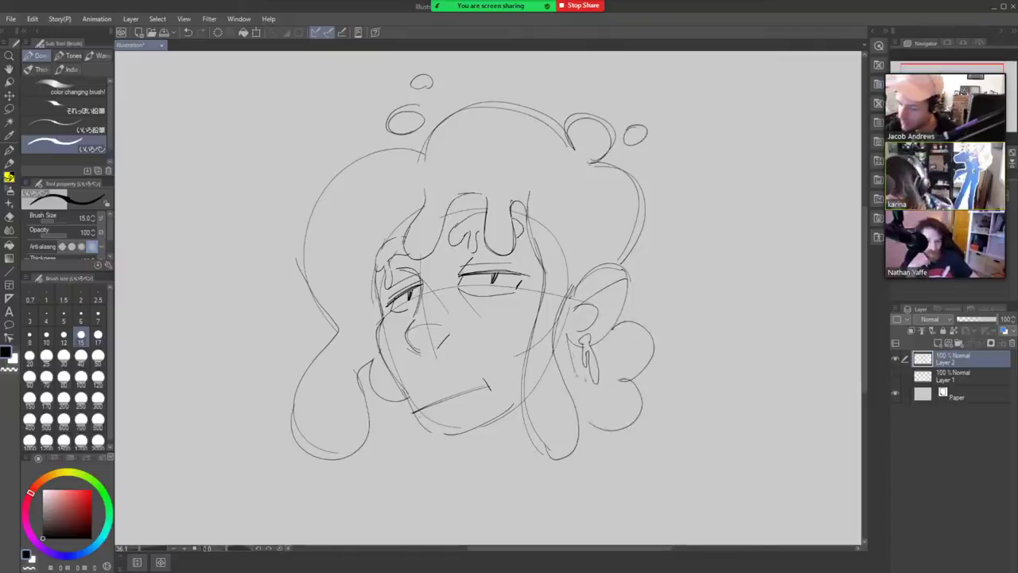
Draw a neck line slanting down from the chin and add short stubble ticks around the mouth and along the jaw.
left_click_drag(480, 430, 541, 491)
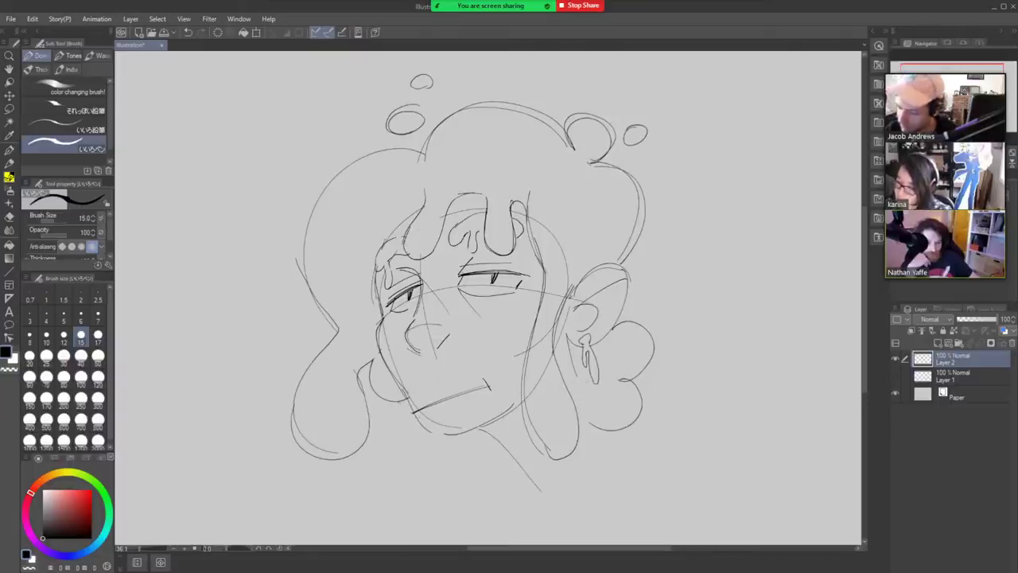
mouse_move(407, 384)
left_mouse_down()
mouse_move(399, 407)
mouse_move(410, 403)
left_mouse_up()
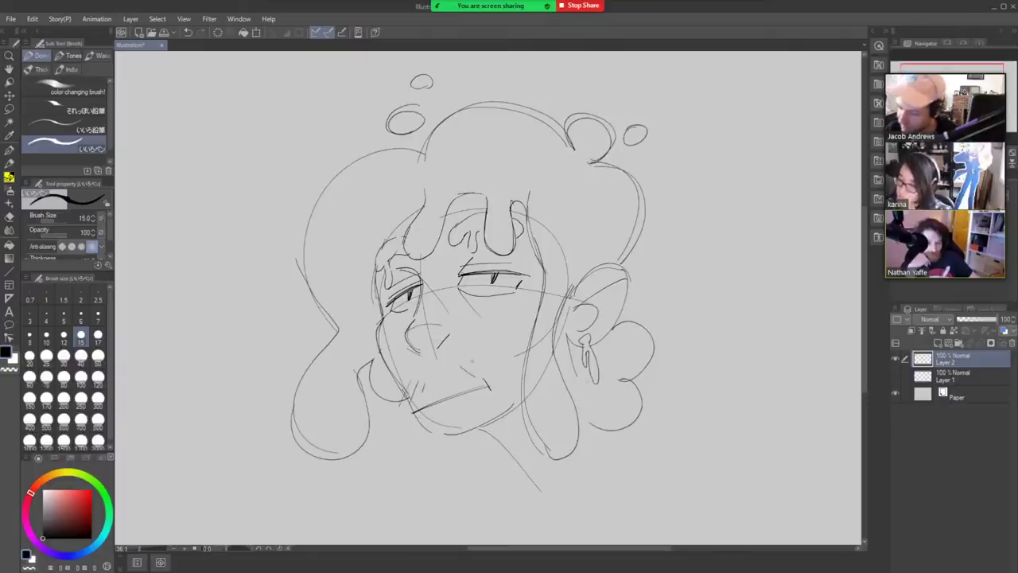
left_click_drag(472, 362, 486, 372)
mouse_move(433, 424)
left_mouse_down()
mouse_move(433, 445)
mouse_move(445, 447)
left_mouse_up()
mouse_move(508, 408)
left_mouse_down()
mouse_move(498, 419)
mouse_move(521, 404)
left_mouse_up()
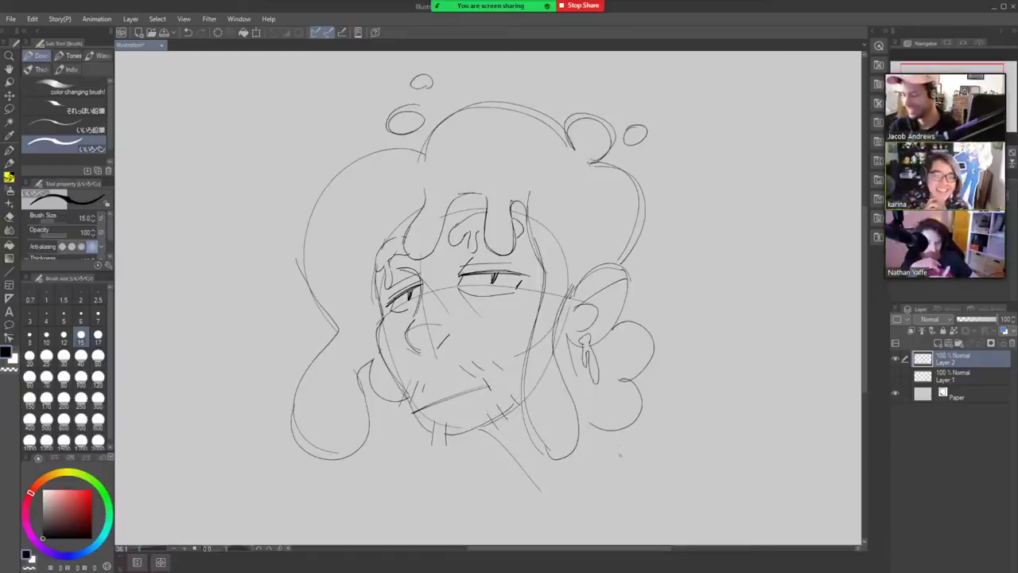
Darken the upper eyelid lines of the eyes and undo the last stroke.
left_click_drag(458, 274, 532, 278)
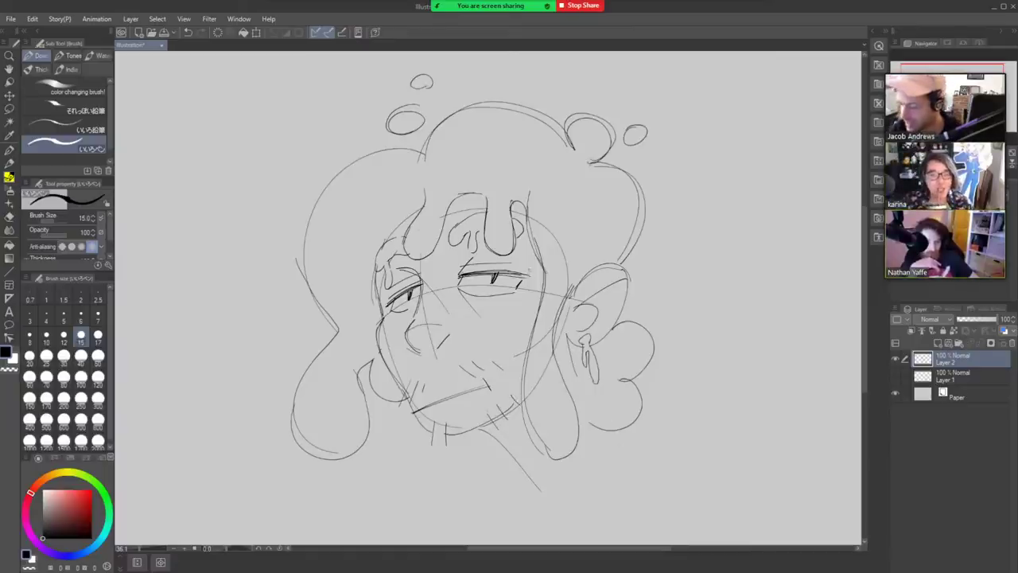
left_click_drag(389, 302, 427, 285)
key("ctrl+z")
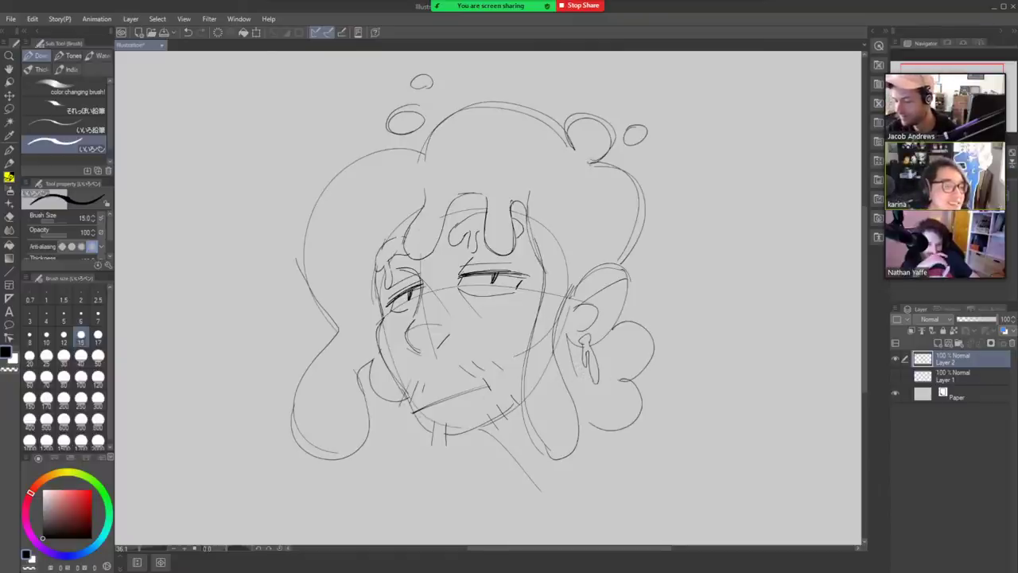
Draw the left shoulder curving down from below the chin and the right shoulder sloping down from beneath the hair lobes.
left_click_drag(413, 435, 388, 533)
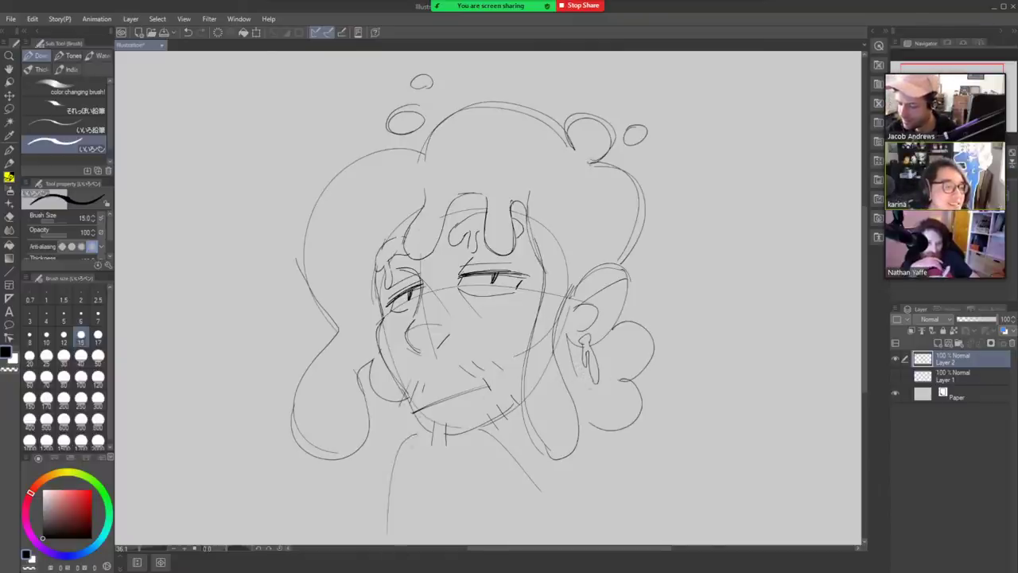
left_click_drag(423, 427, 385, 544)
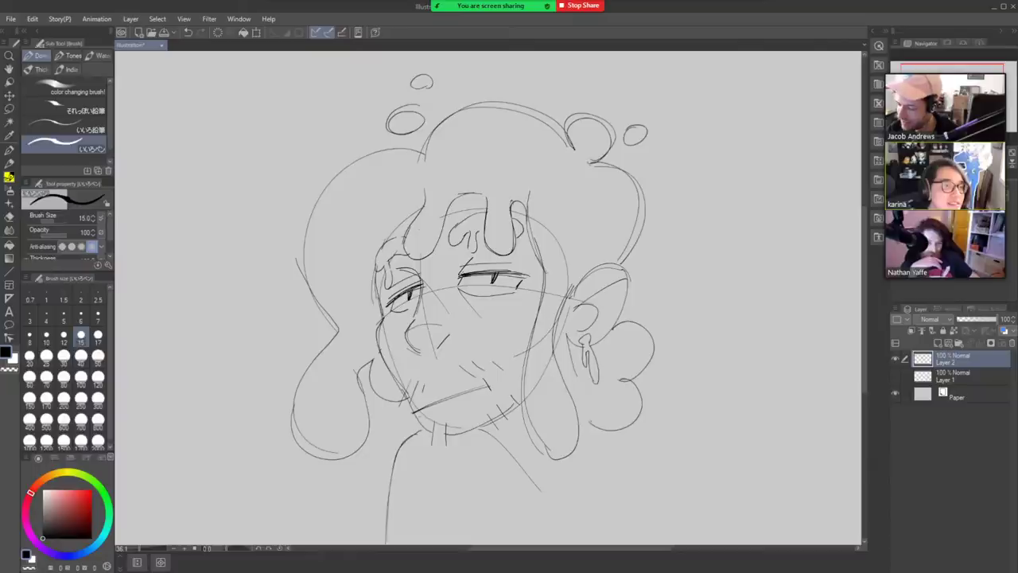
left_click_drag(609, 430, 685, 464)
key("ctrl+z")
left_click_drag(597, 428, 667, 478)
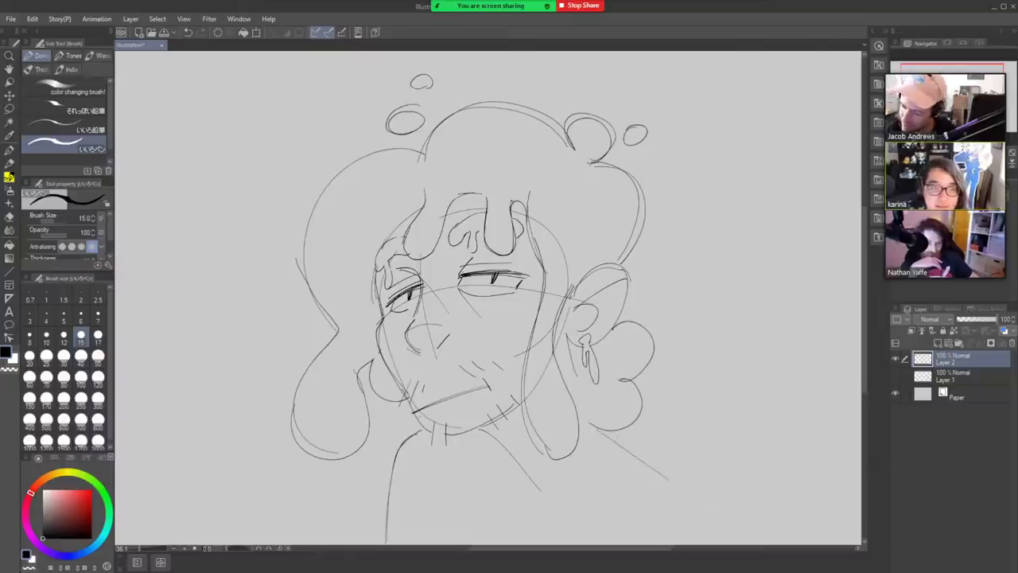
left_click_drag(589, 424, 725, 539)
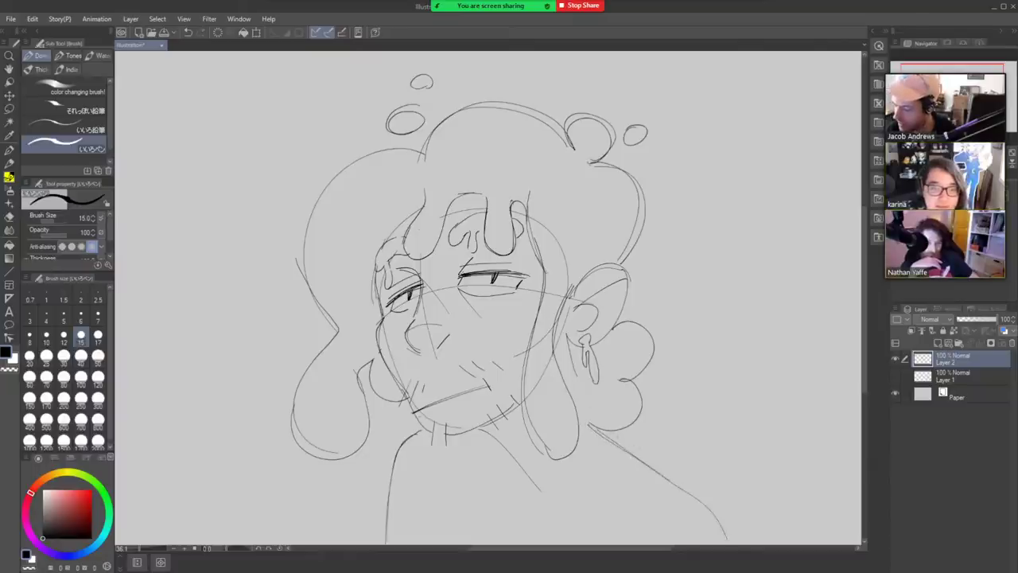
Redraw the shoulder line under the chin's left side further inward and erase the old outer line.
left_click_drag(424, 434, 406, 537)
key("e")
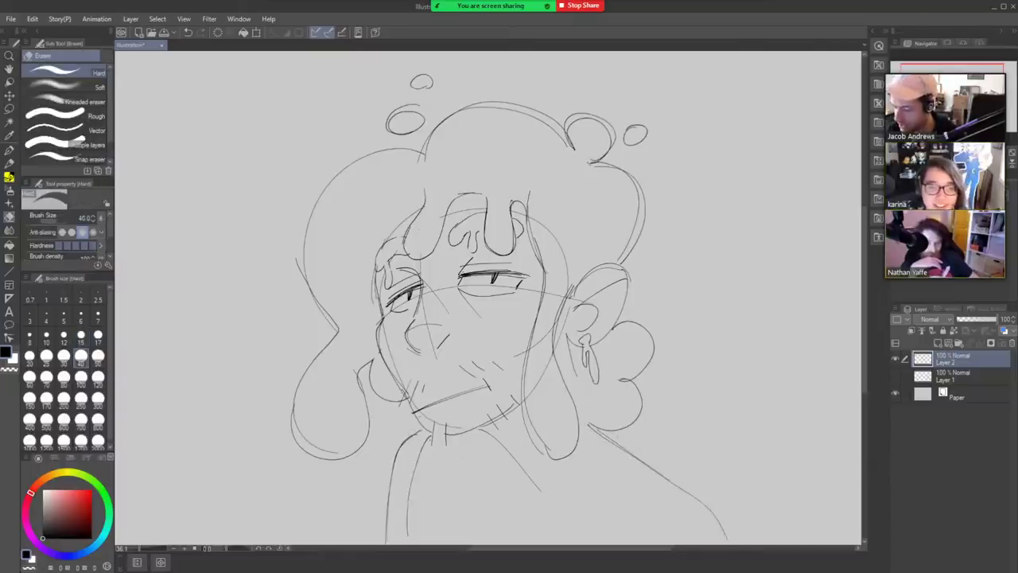
mouse_move(418, 432)
left_mouse_down()
mouse_move(389, 511)
mouse_move(395, 464)
left_mouse_up()
left_click_drag(388, 543, 385, 531)
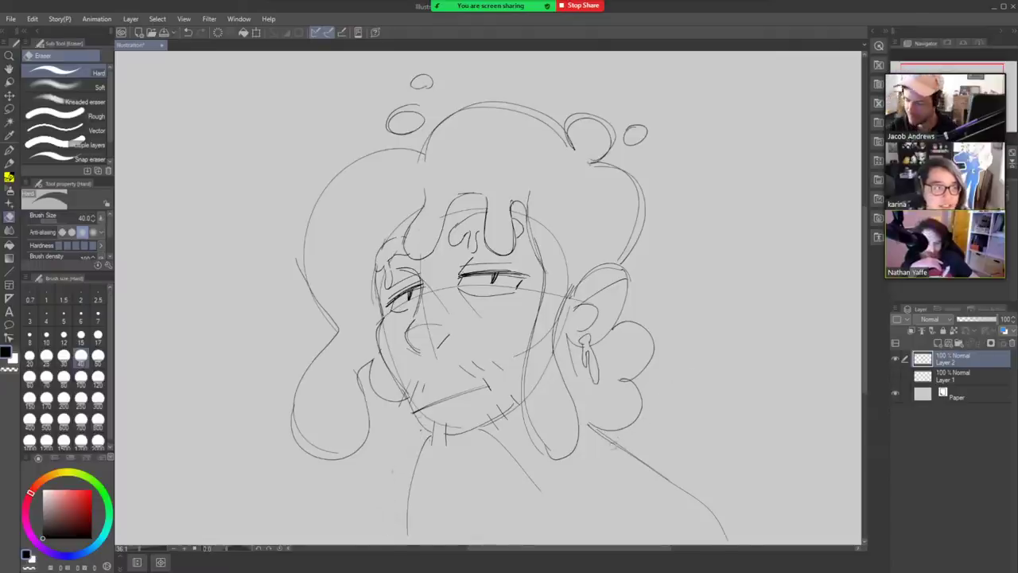
Sketch the shirt opening below the neck, with a V-shaped front and a small pointed collar tip under the chin.
key("b")
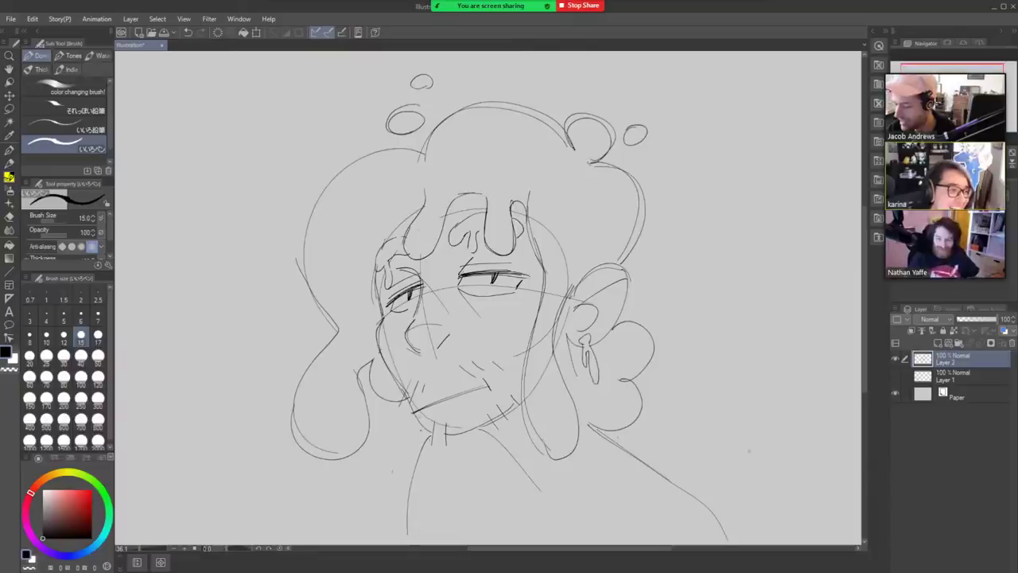
left_click_drag(428, 434, 427, 544)
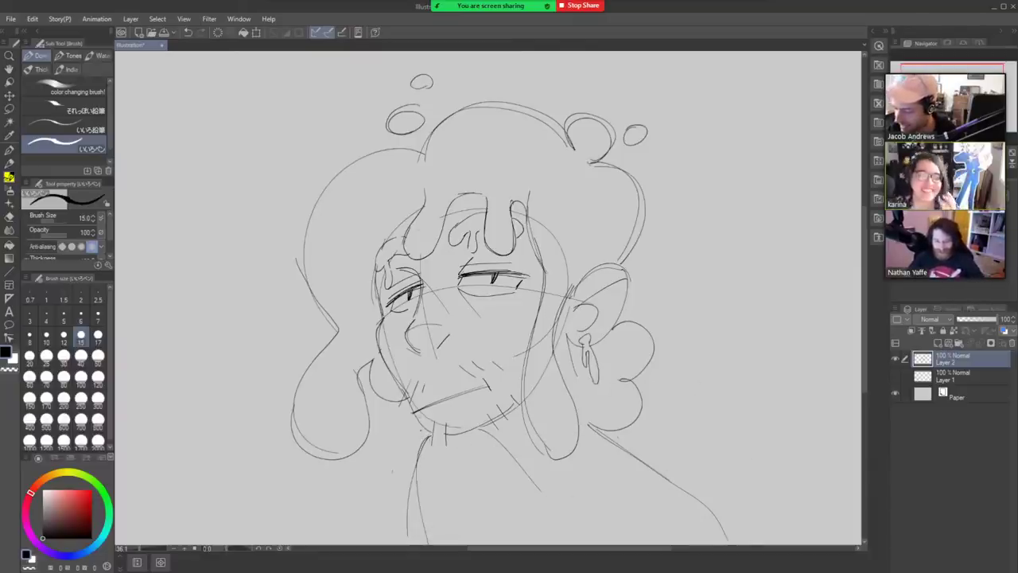
left_click_drag(488, 459, 527, 534)
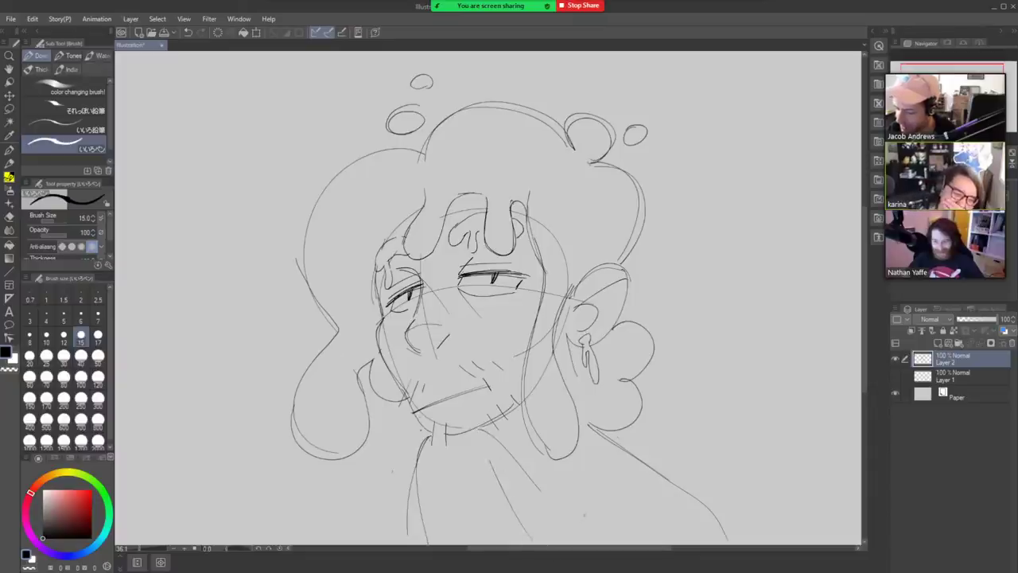
left_click_drag(589, 495, 550, 544)
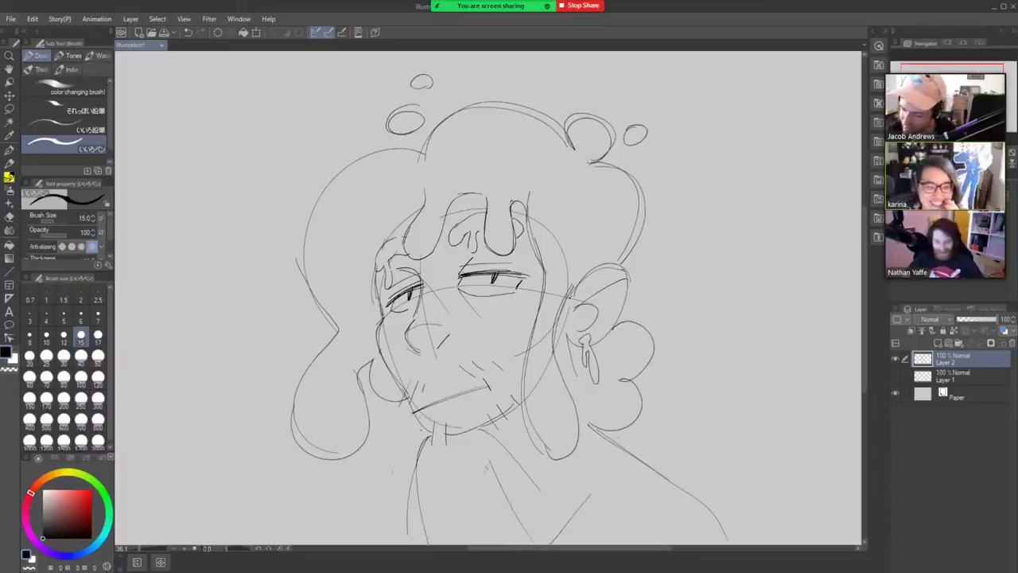
left_click_drag(497, 434, 476, 507)
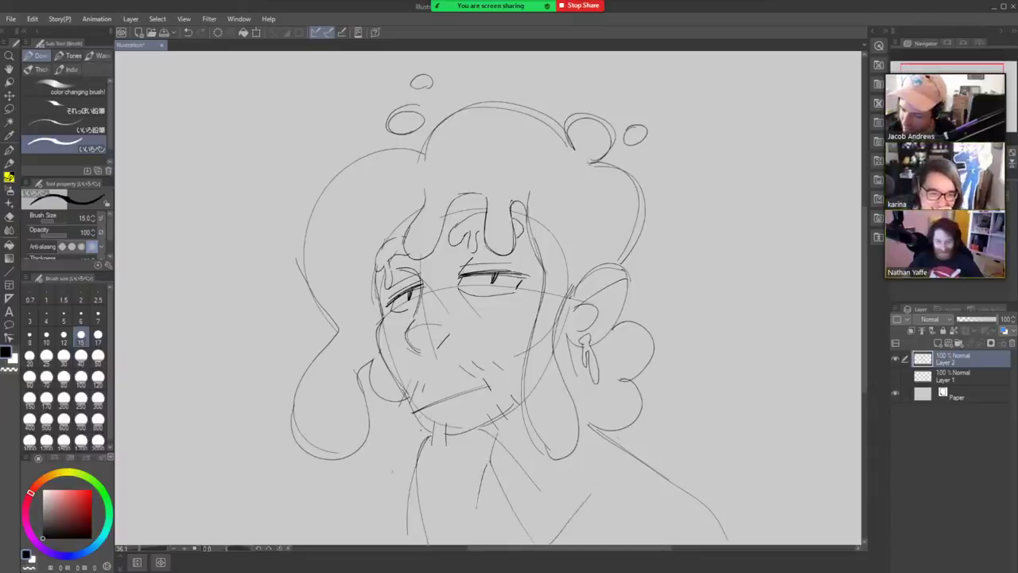
left_click_drag(467, 434, 475, 509)
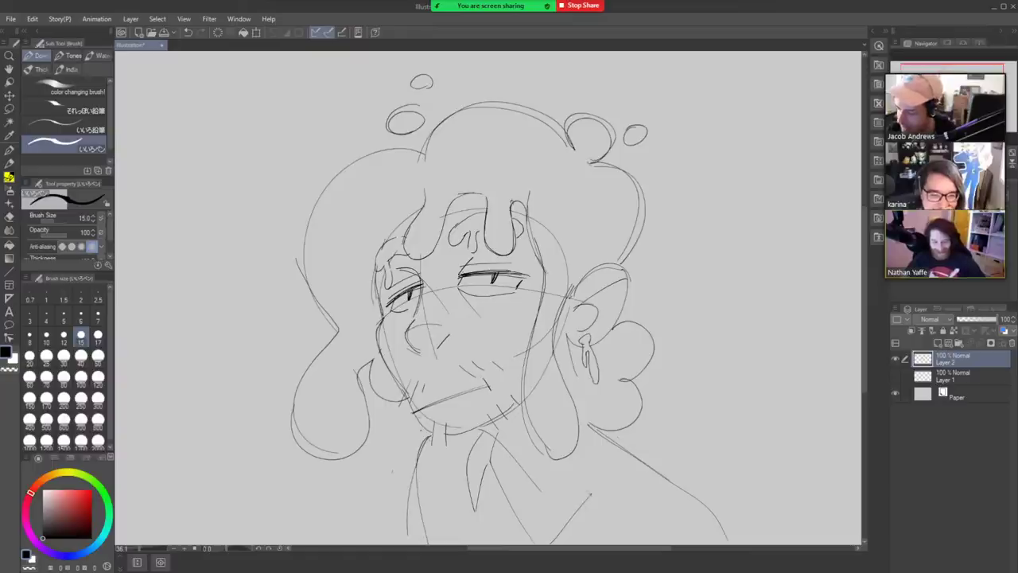
Sketch the collar flap on the right side of the neck and connect its outer edge to the shoulder.
left_click_drag(591, 496, 598, 543)
left_click_drag(589, 440, 600, 503)
left_click_drag(606, 548, 616, 548)
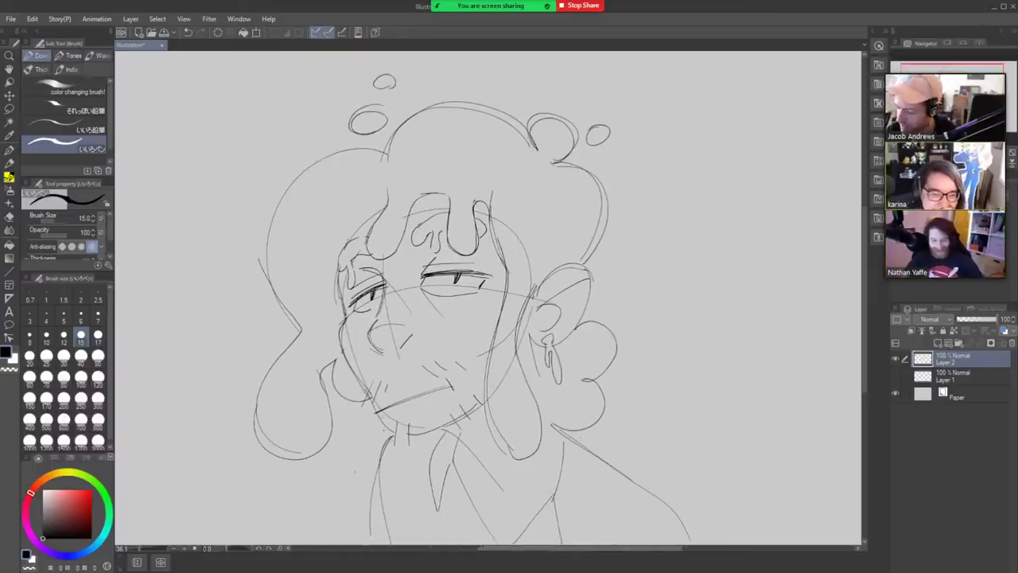
left_click_drag(585, 447, 592, 539)
left_click_drag(566, 430, 587, 454)
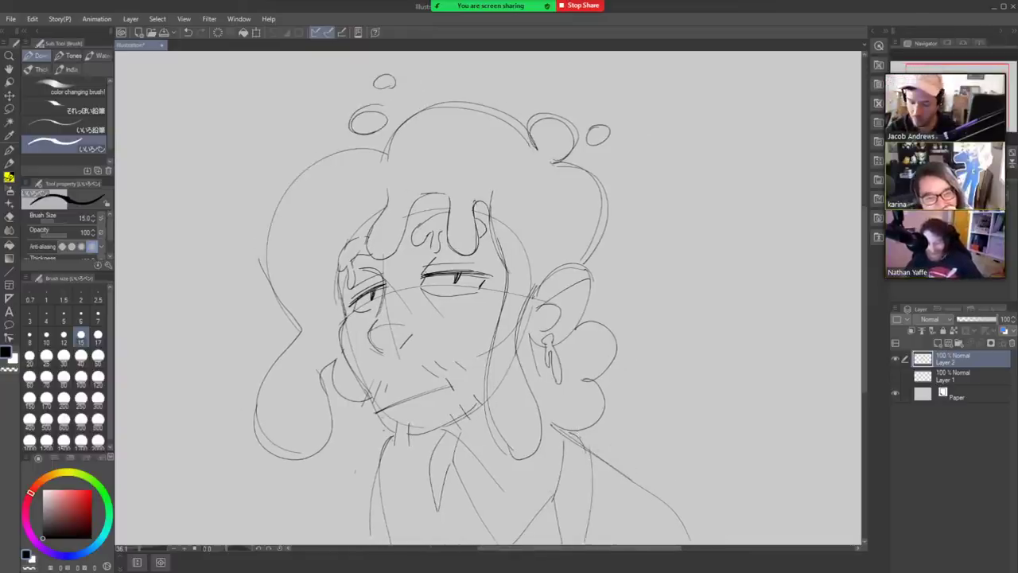
Lasso the head and hair, scale them down slightly, and set them back onto the neck.
key("m")
mouse_move(476, 428)
left_mouse_down()
mouse_move(444, 428)
mouse_move(293, 490)
mouse_move(238, 155)
mouse_move(685, 254)
mouse_move(589, 443)
mouse_move(544, 434)
mouse_move(513, 475)
mouse_move(451, 431)
left_mouse_up()
key("ctrl+t")
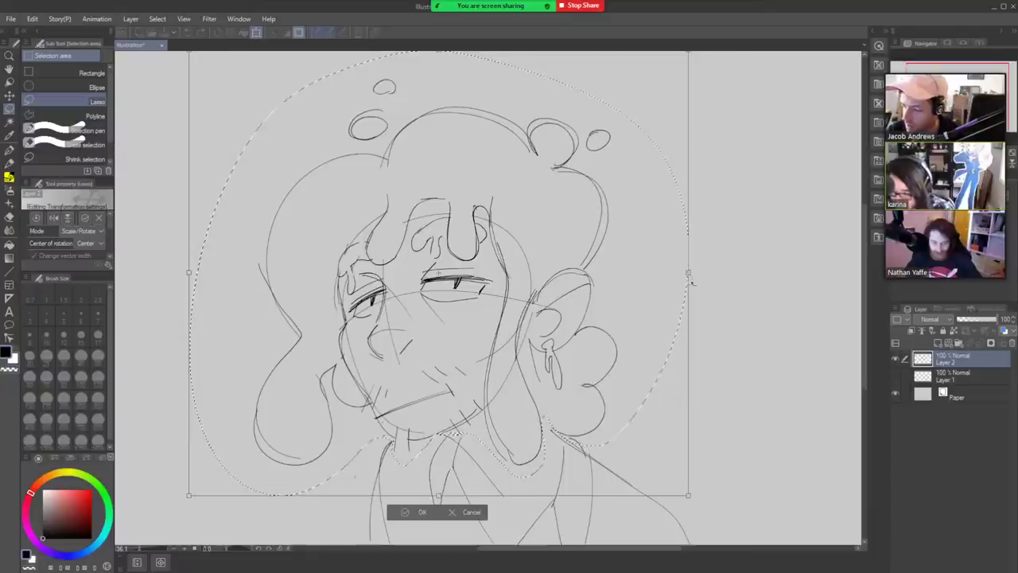
left_click_drag(682, 273, 617, 278)
mouse_move(548, 293)
left_mouse_down()
mouse_move(597, 308)
mouse_move(597, 321)
left_mouse_up()
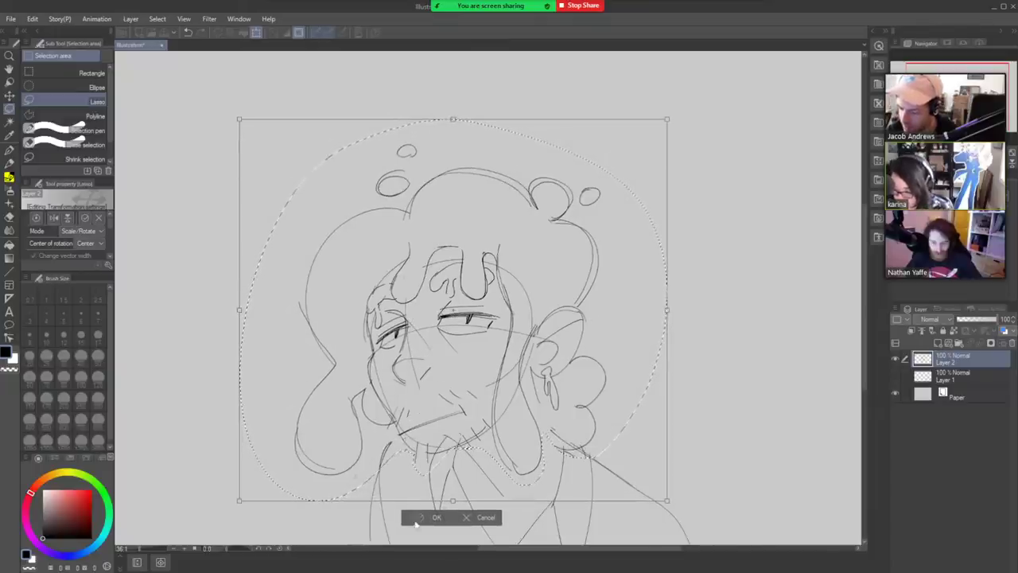
left_click(418, 518)
key("ctrl+d")
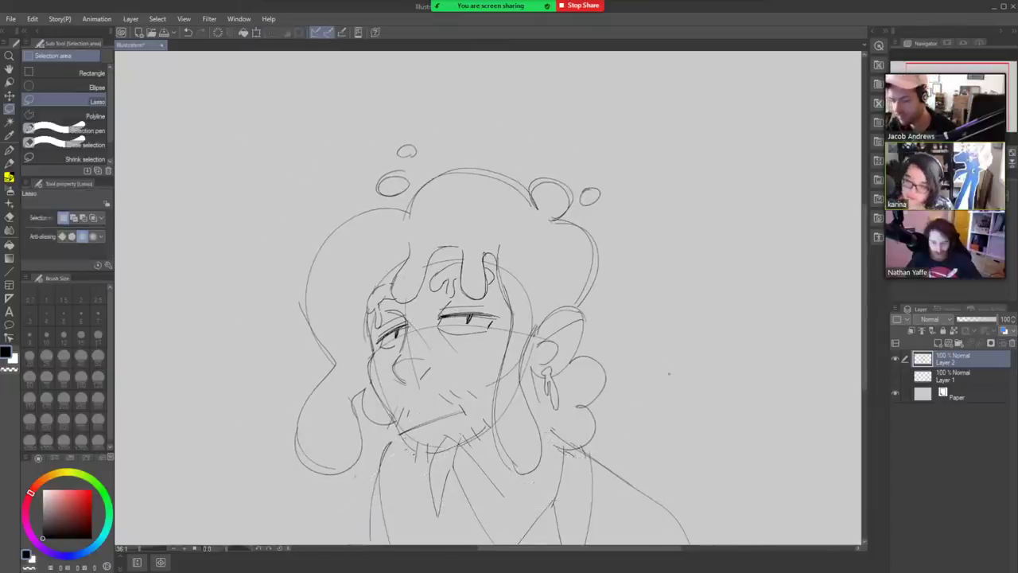
Move the whole sketch layer up and to the left to make room for the torso.
key("k")
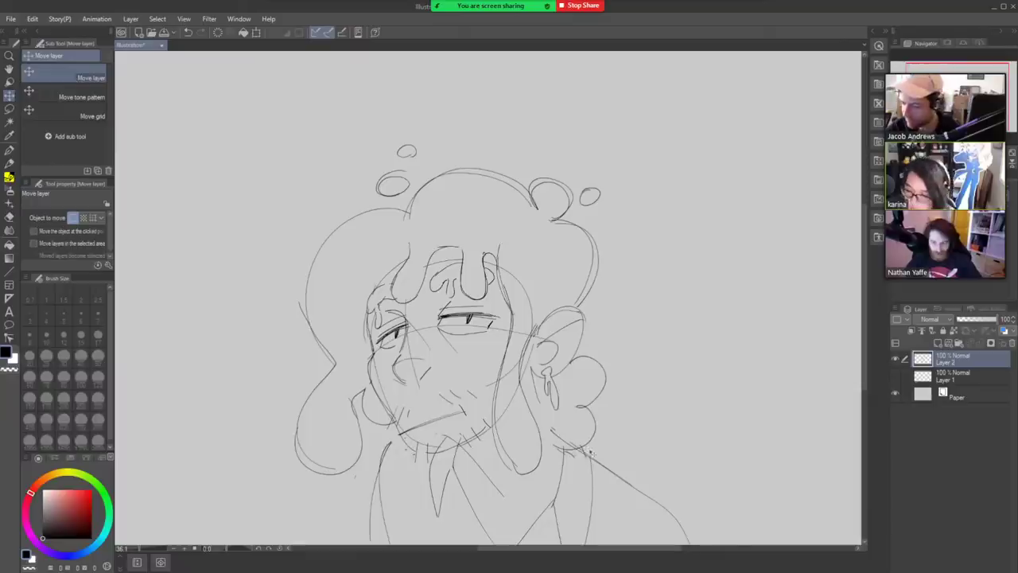
mouse_move(590, 452)
left_mouse_down()
mouse_move(571, 390)
mouse_move(552, 379)
mouse_move(492, 434)
mouse_move(467, 487)
left_mouse_up()
key("b")
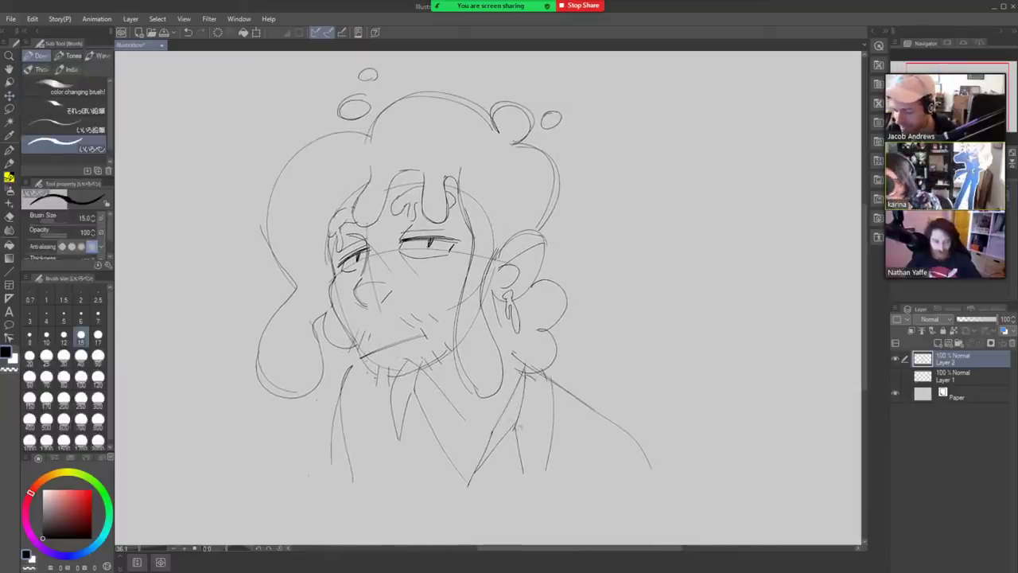
Erase the old right collar edges and redraw them as a pointed flap hanging from the shoulder.
key("e")
mouse_move(519, 454)
left_mouse_down()
mouse_move(525, 386)
mouse_move(539, 485)
mouse_move(545, 434)
mouse_move(502, 494)
left_mouse_up()
key("b")
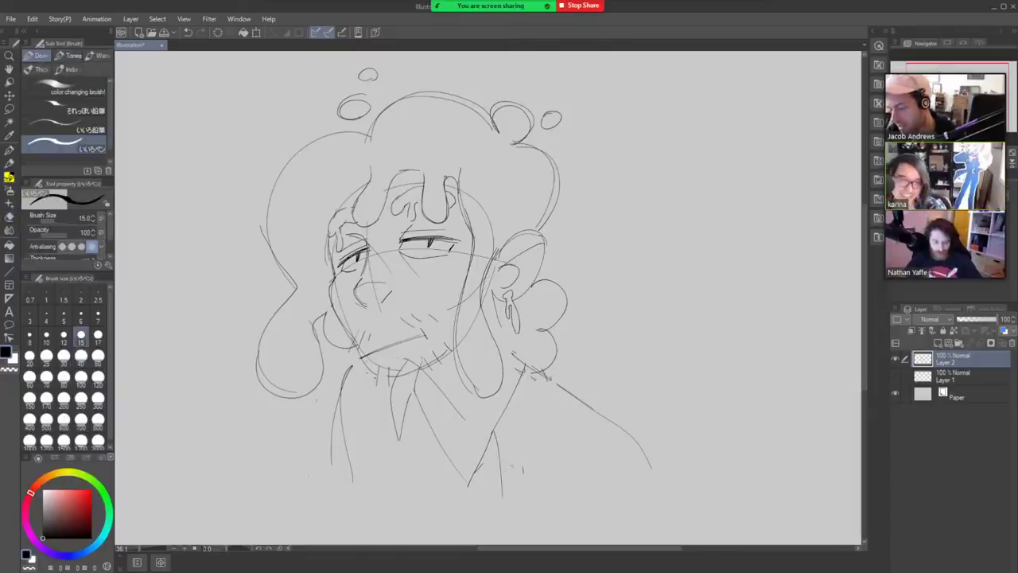
key("ctrl+z")
mouse_move(498, 432)
left_mouse_down()
mouse_move(514, 484)
mouse_move(545, 369)
left_mouse_up()
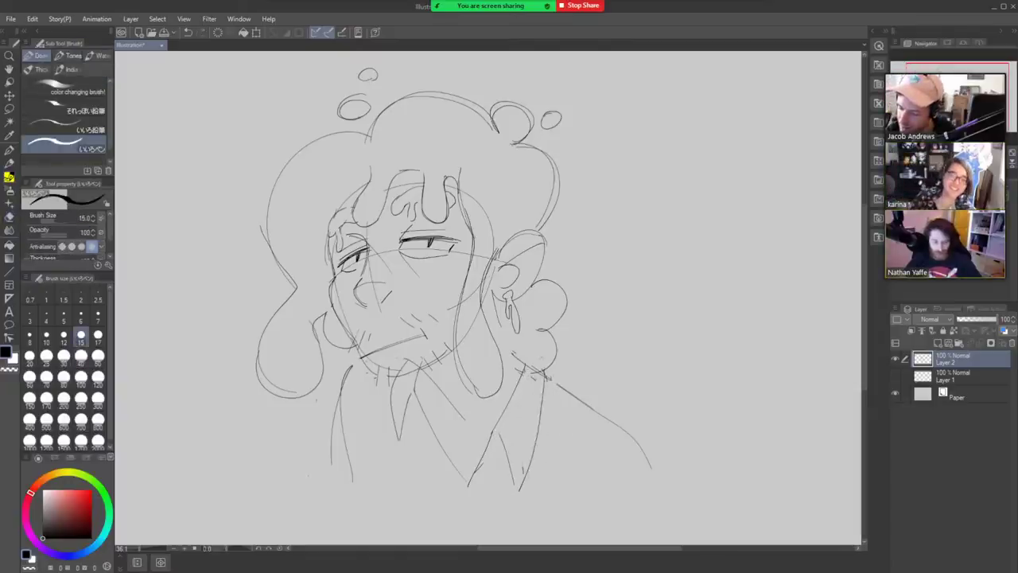
Sketch the shirt front closing below the collar, then add the sleeve seam and outer arm line at the right shoulder.
mouse_move(491, 432)
left_mouse_down()
mouse_move(447, 506)
mouse_move(459, 530)
left_mouse_up()
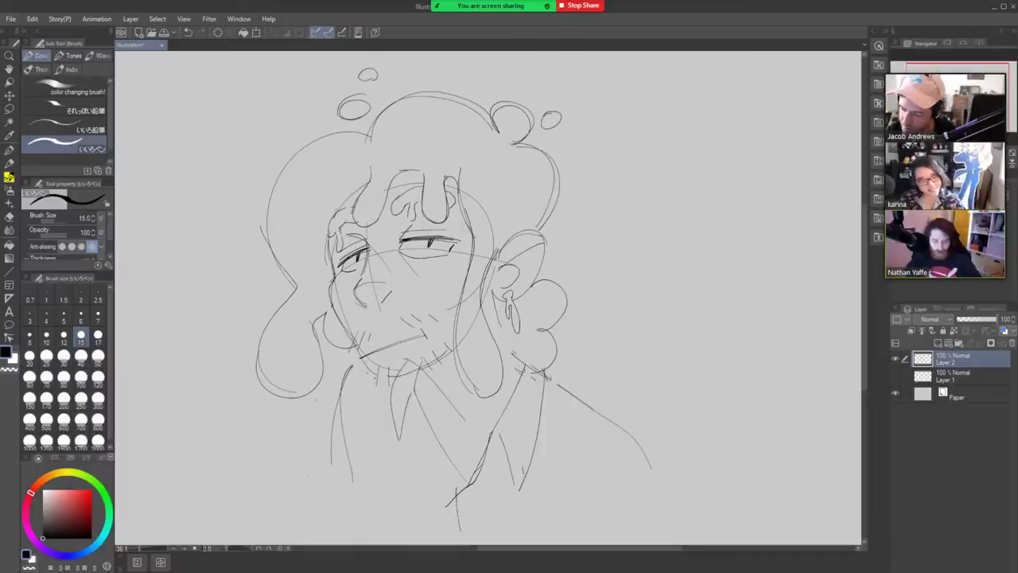
left_click_drag(420, 404, 478, 461)
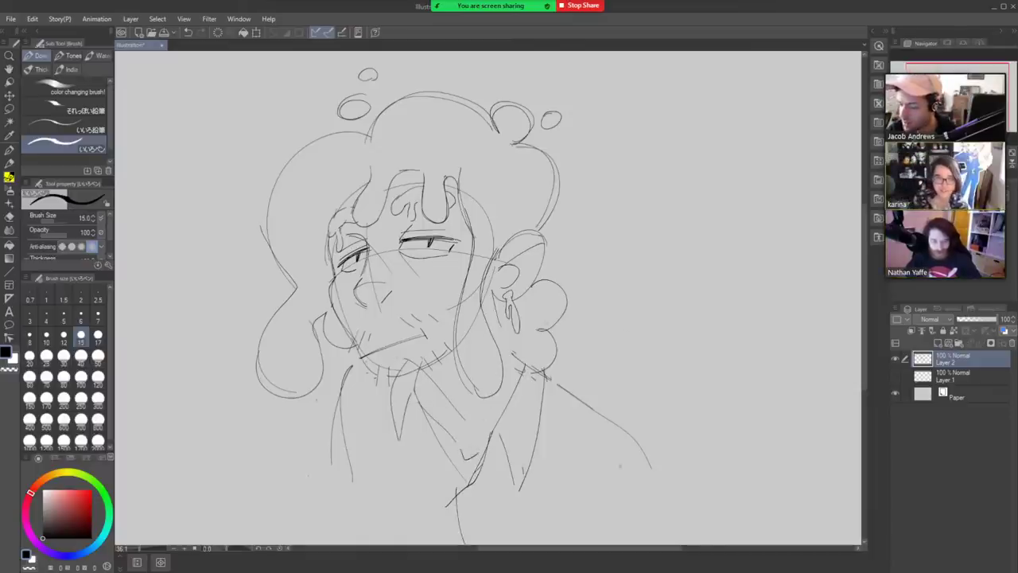
left_click_drag(632, 437, 569, 541)
left_click_drag(633, 435, 668, 514)
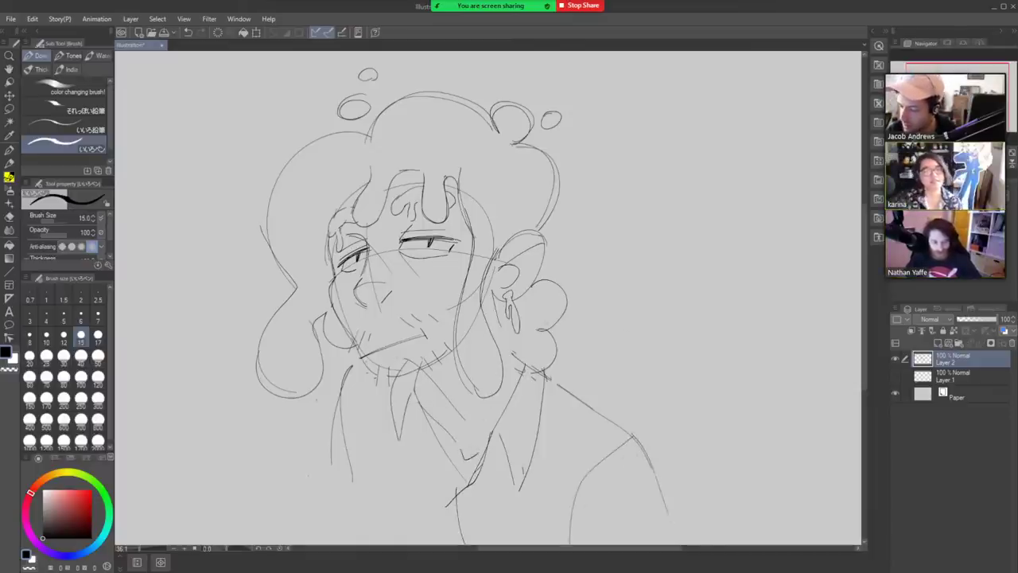
left_click_drag(359, 370, 350, 537)
key("ctrl+z")
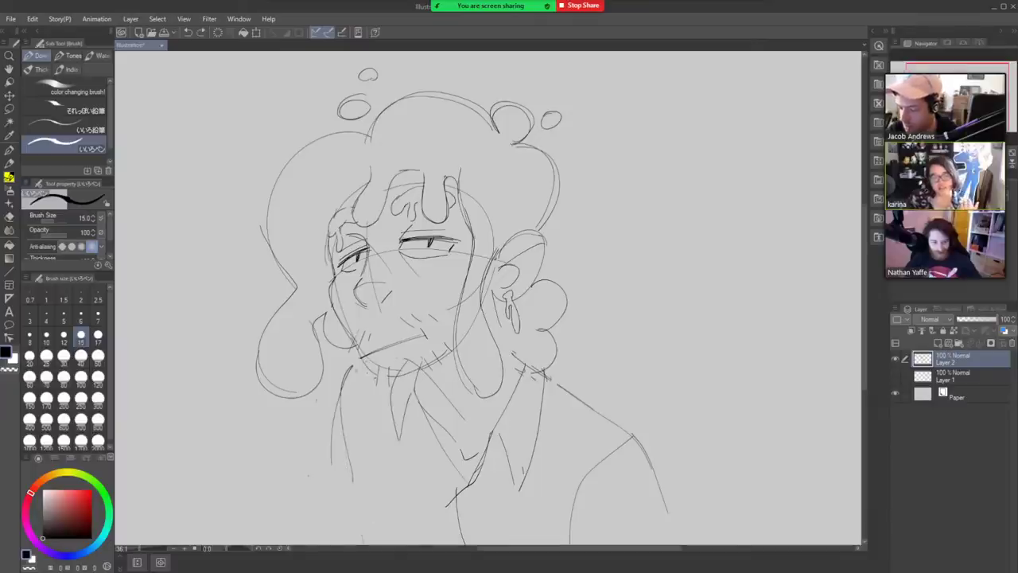
left_click_drag(359, 357, 354, 504)
key("ctrl+z")
left_click_drag(361, 356, 366, 535)
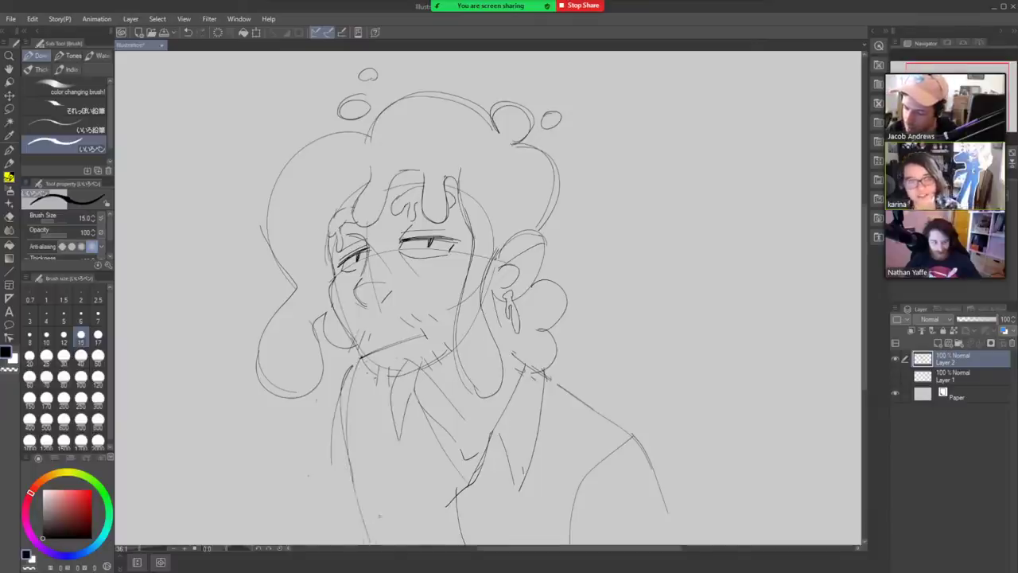
key("ctrl+z")
Erase the lower inner line on the left shoulder, draw a long curved front edge from the neck, and extend the outer shoulder line.
key("e")
left_click_drag(345, 434, 352, 481)
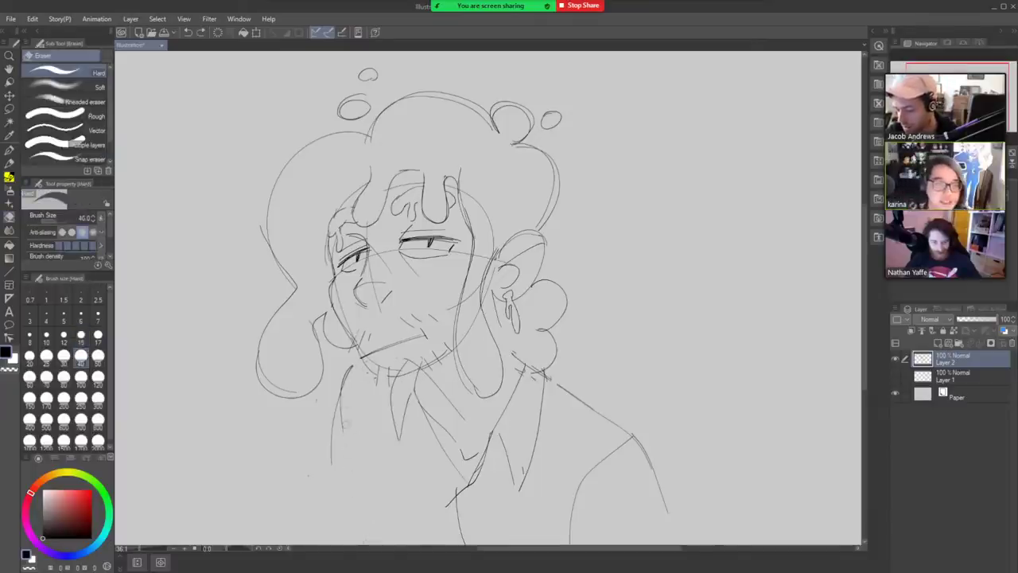
key("b")
left_click_drag(356, 363, 365, 535)
key("ctrl+z")
left_click_drag(355, 360, 402, 539)
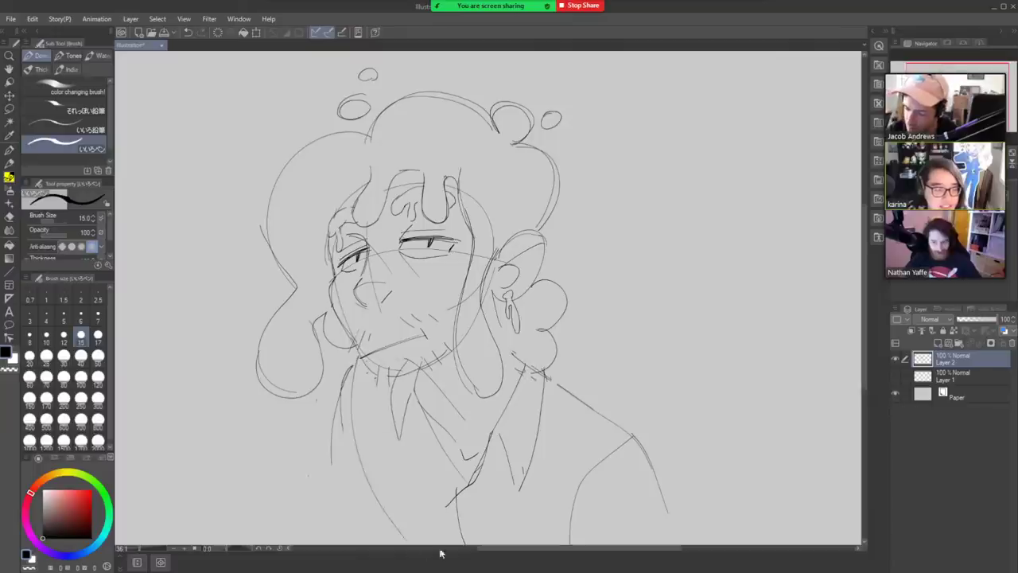
left_click_drag(356, 361, 334, 540)
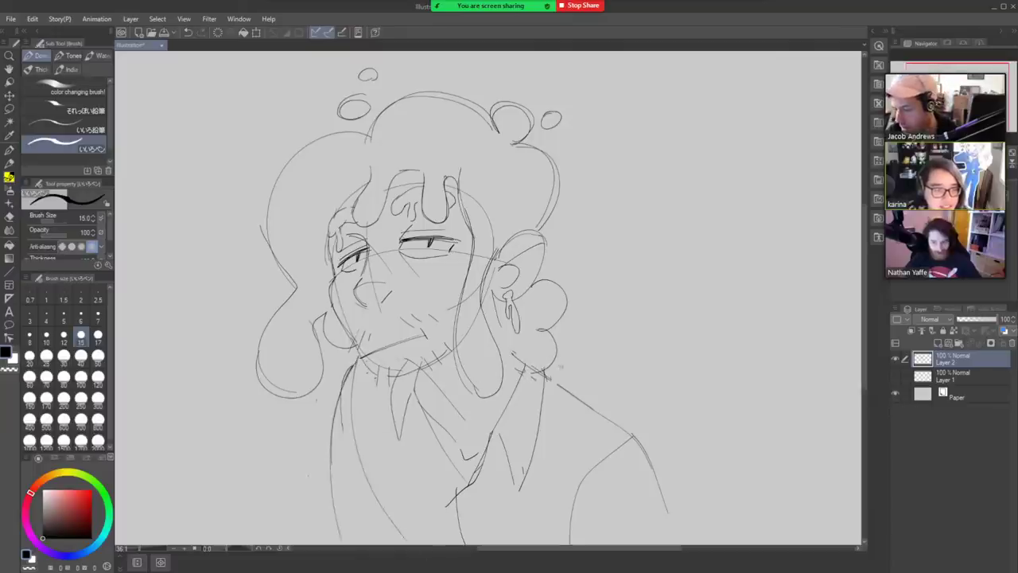
key("ctrl+z")
left_click_drag(344, 385, 318, 501)
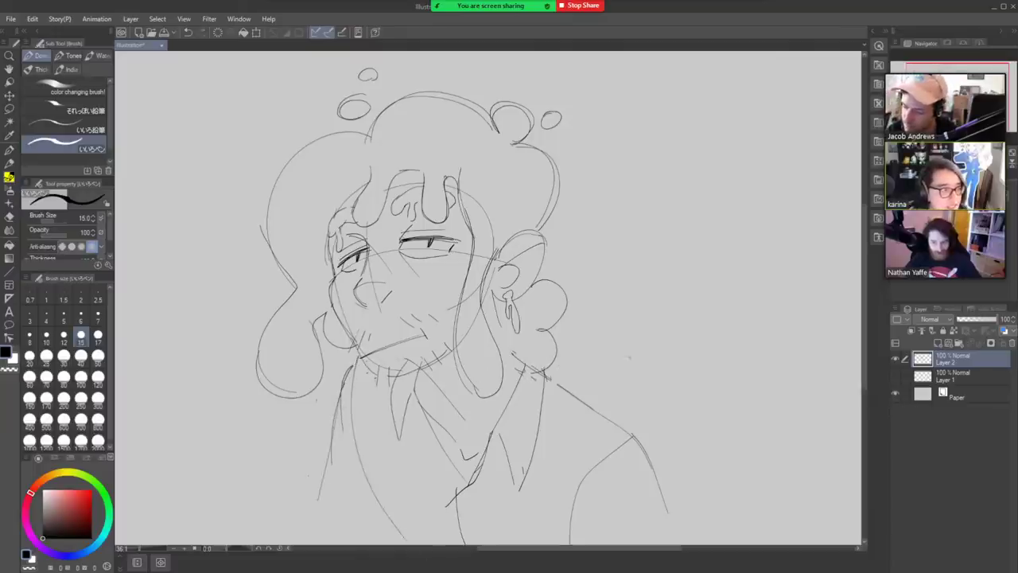
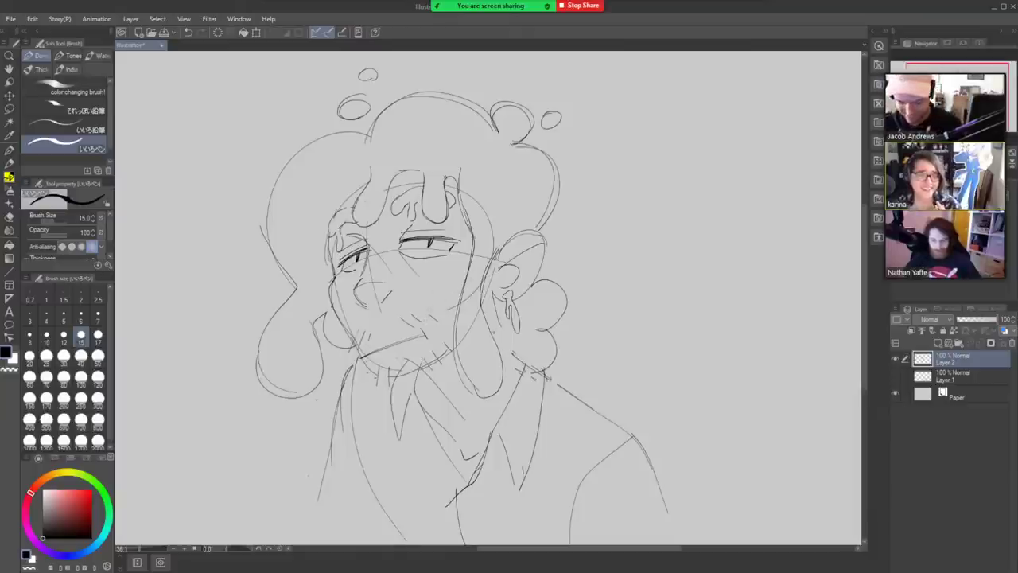
Move the whole sketch layer to the right to free space beside the figure.
key("k")
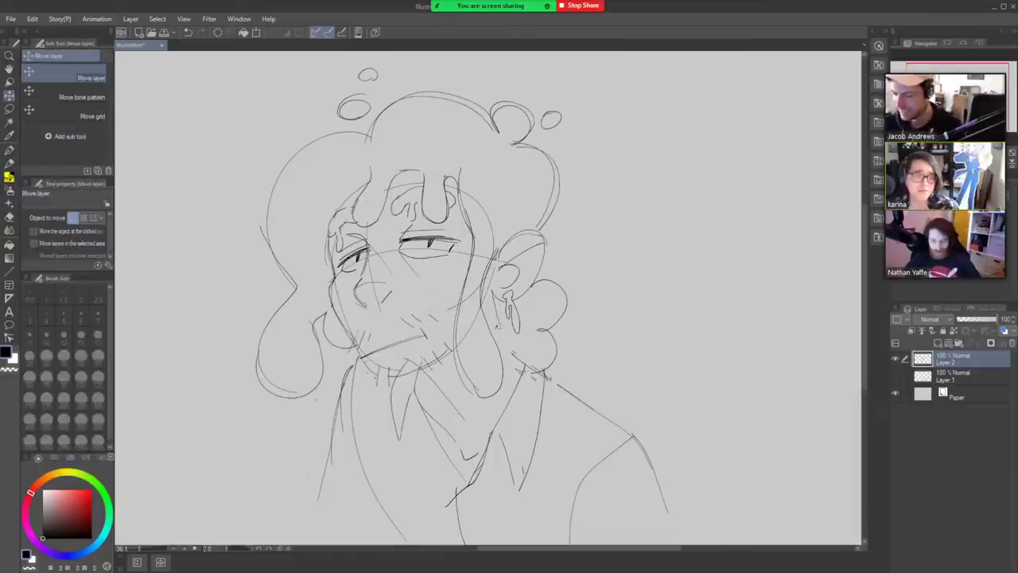
left_click_drag(495, 334, 574, 333)
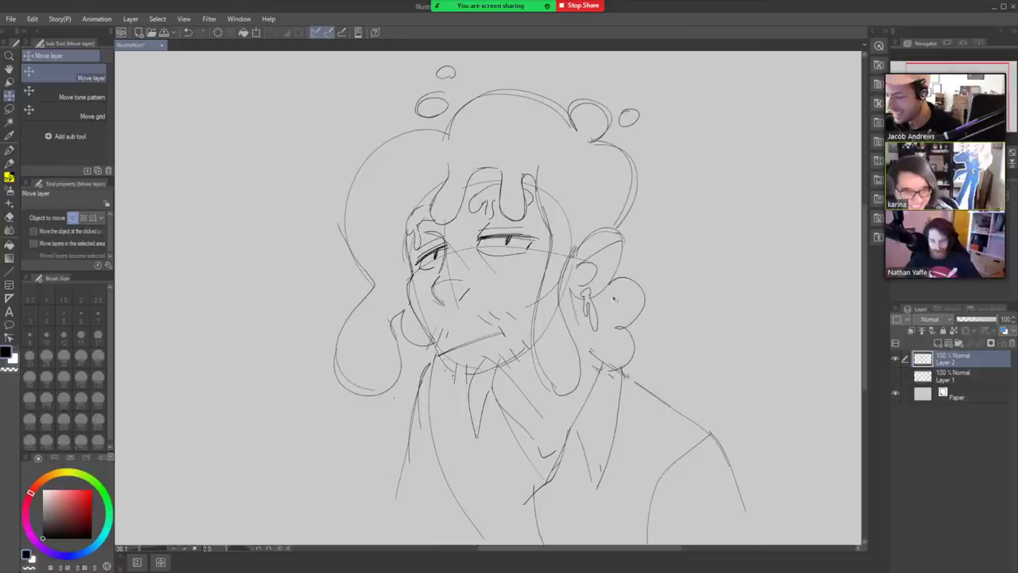
left_click_drag(551, 388, 589, 387)
key("b")
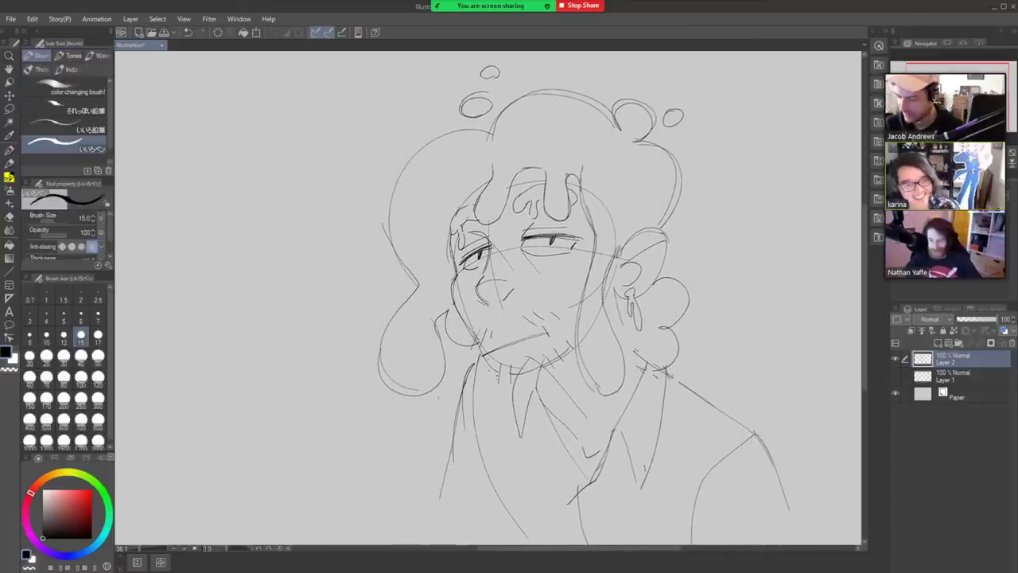
Sketch the left shoulder's slanted edge, a curved line across the chest below it, and a short side line underneath.
mouse_move(466, 371)
left_mouse_down()
mouse_move(431, 475)
mouse_move(516, 521)
left_mouse_up()
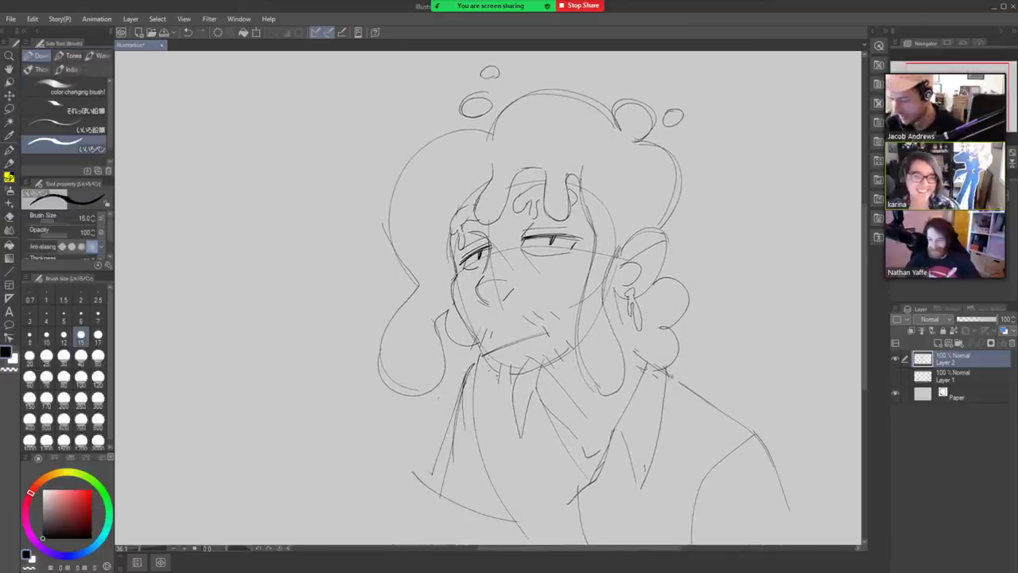
left_click_drag(448, 501, 436, 536)
Sketch the two sides of a raised forearm in the free space left of the figure.
left_click_drag(309, 466, 330, 540)
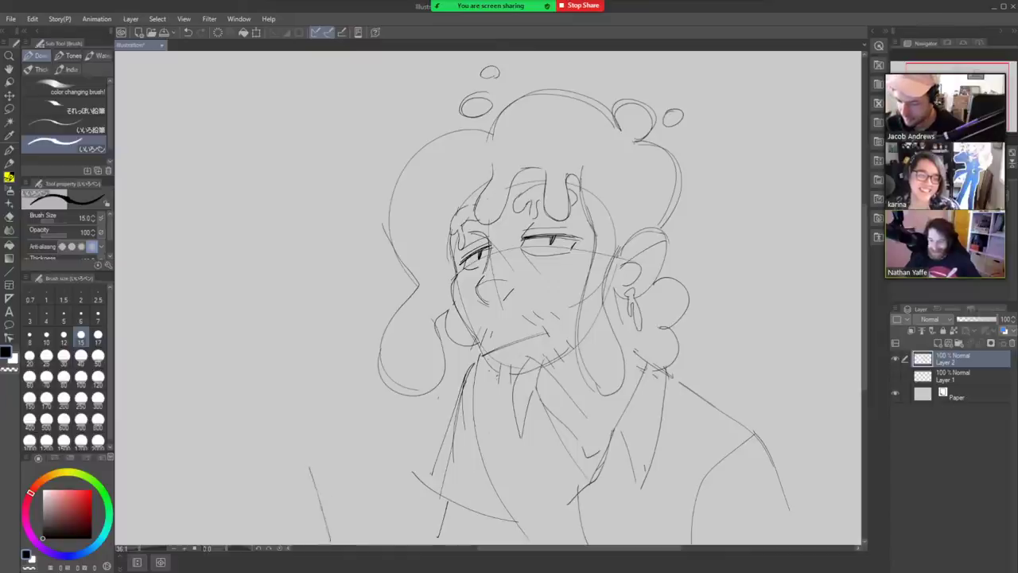
key("ctrl+z")
left_click_drag(330, 477, 355, 539)
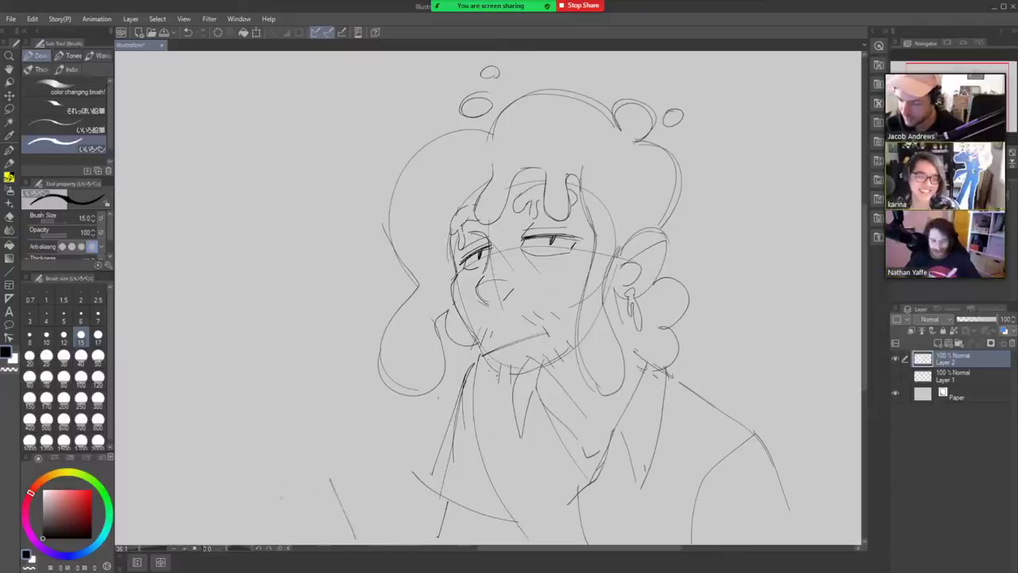
left_click_drag(281, 485, 289, 542)
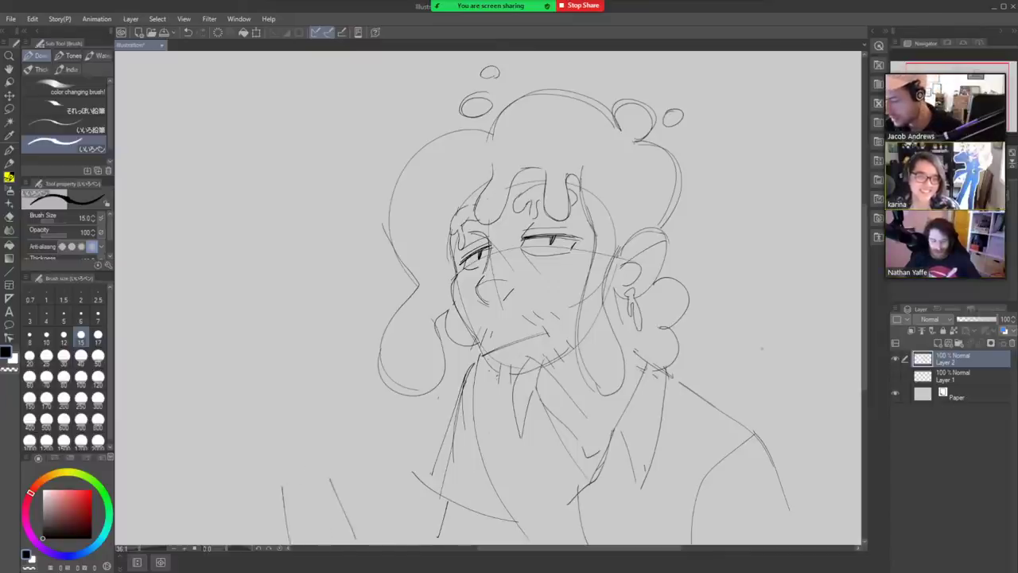
Sketch a curved line for the thumb side of the wrist and a slanted line for the hand's underside.
mouse_move(331, 486)
left_mouse_down()
mouse_move(329, 453)
mouse_move(282, 422)
left_mouse_up()
left_click_drag(278, 486, 213, 469)
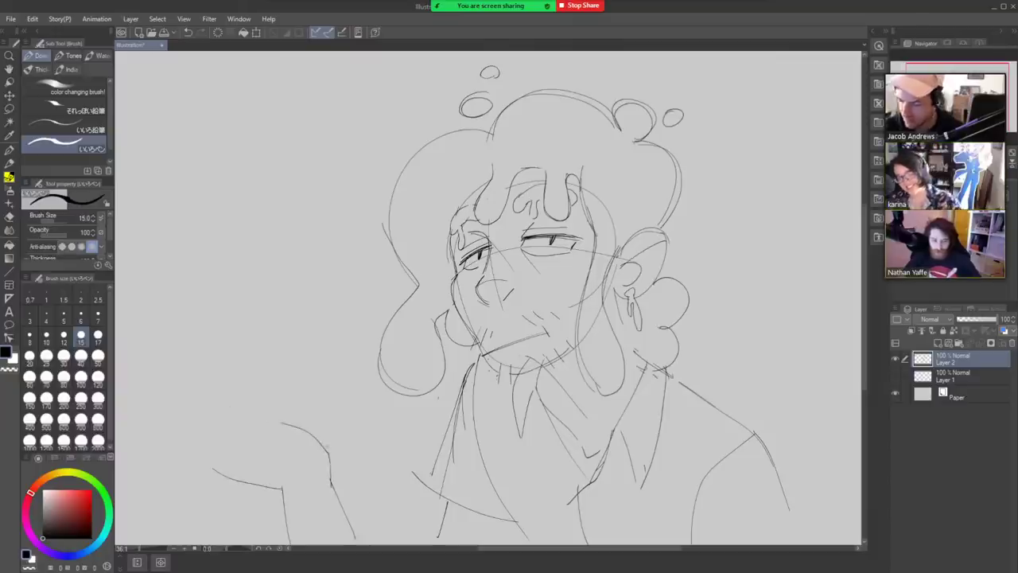
key("ctrl+z")
left_click_drag(329, 458, 332, 486)
left_click_drag(270, 427, 329, 459)
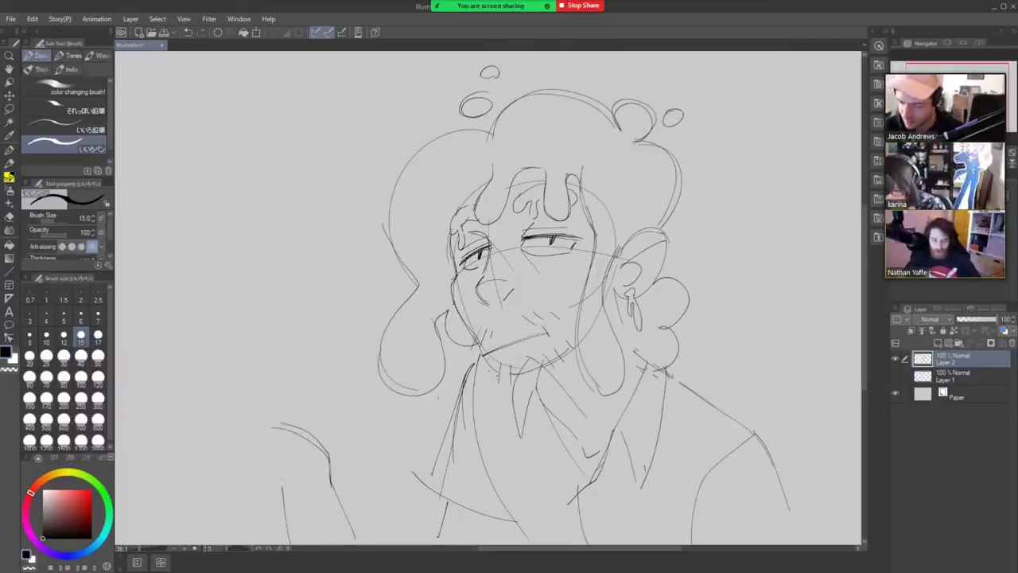
left_click_drag(283, 485, 204, 468)
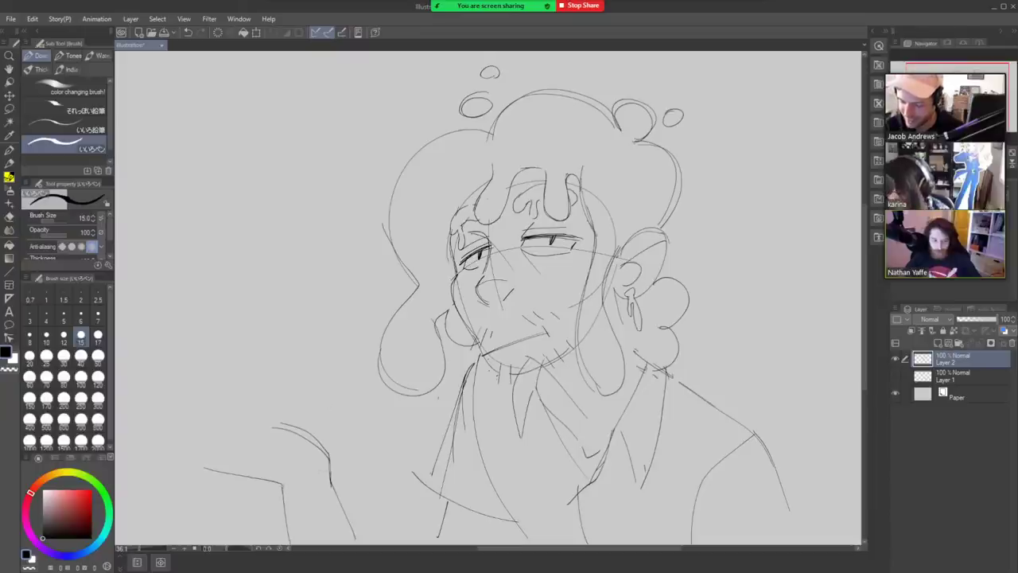
Reinforce both forearm lines and close the palm with a rounded outline.
left_click_drag(282, 484, 289, 543)
left_click_drag(331, 483, 358, 543)
left_click_drag(278, 427, 306, 437)
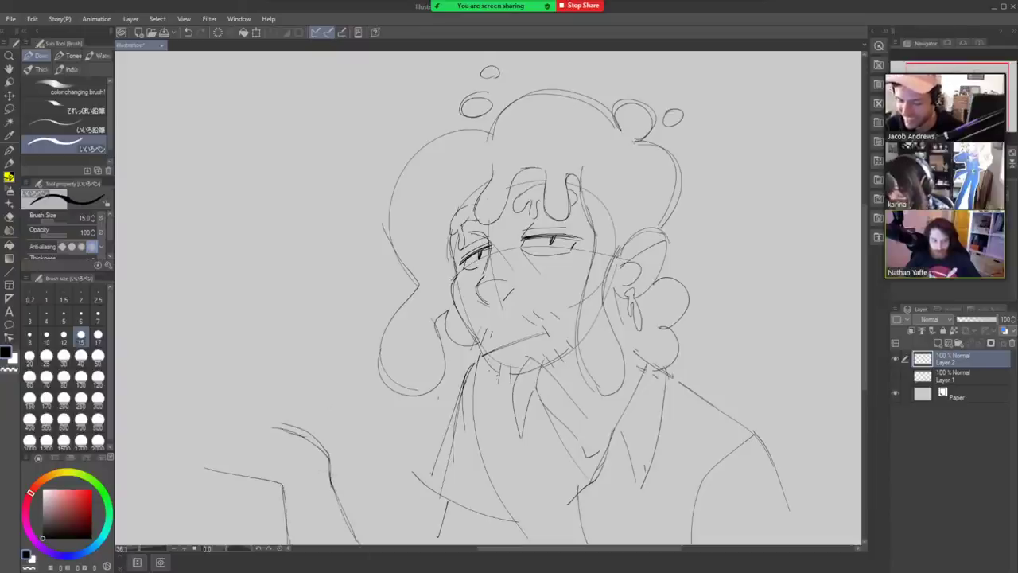
left_click_drag(203, 465, 256, 427)
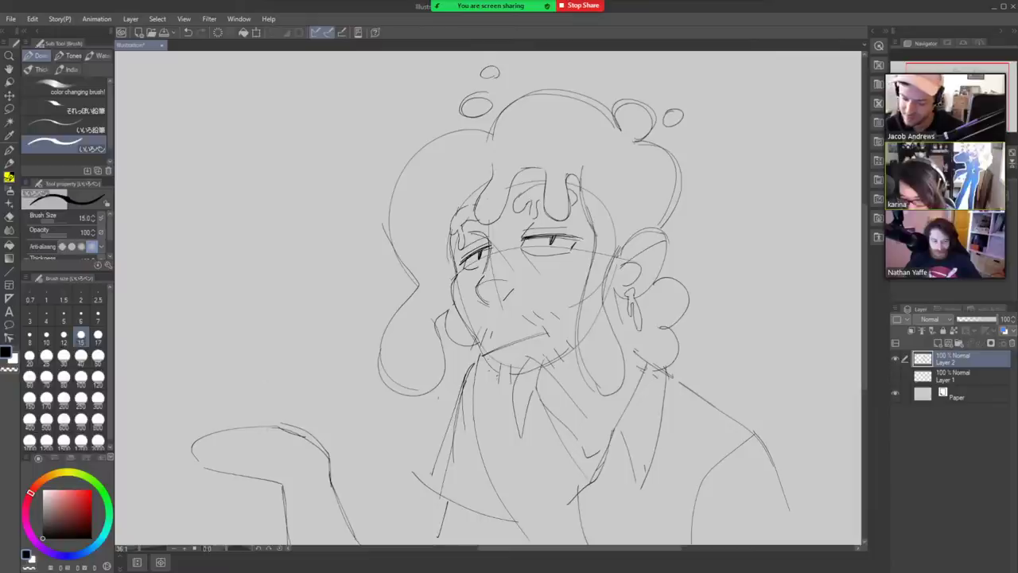
Sketch two upright curled fingers rising from the palm.
mouse_move(244, 447)
left_mouse_down()
mouse_move(276, 447)
mouse_move(219, 398)
mouse_move(230, 359)
mouse_move(245, 353)
mouse_move(253, 402)
mouse_move(276, 430)
mouse_move(202, 396)
left_mouse_up()
key("ctrl+z")
mouse_move(227, 431)
left_mouse_down()
mouse_move(199, 404)
mouse_move(192, 357)
mouse_move(179, 406)
left_mouse_up()
key("ctrl+z")
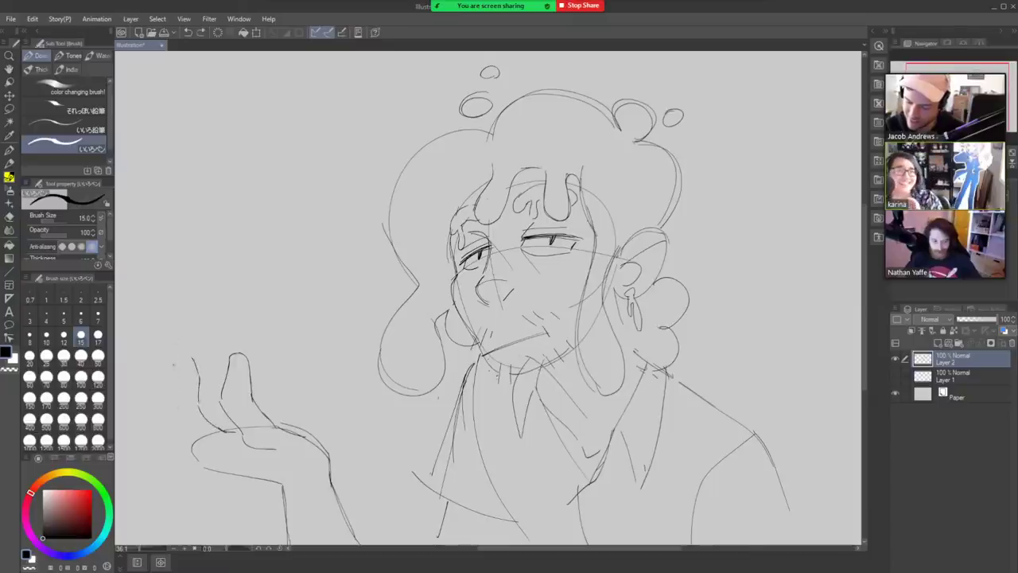
mouse_move(176, 360)
left_mouse_down()
mouse_move(173, 405)
mouse_move(219, 457)
mouse_move(271, 470)
left_mouse_up()
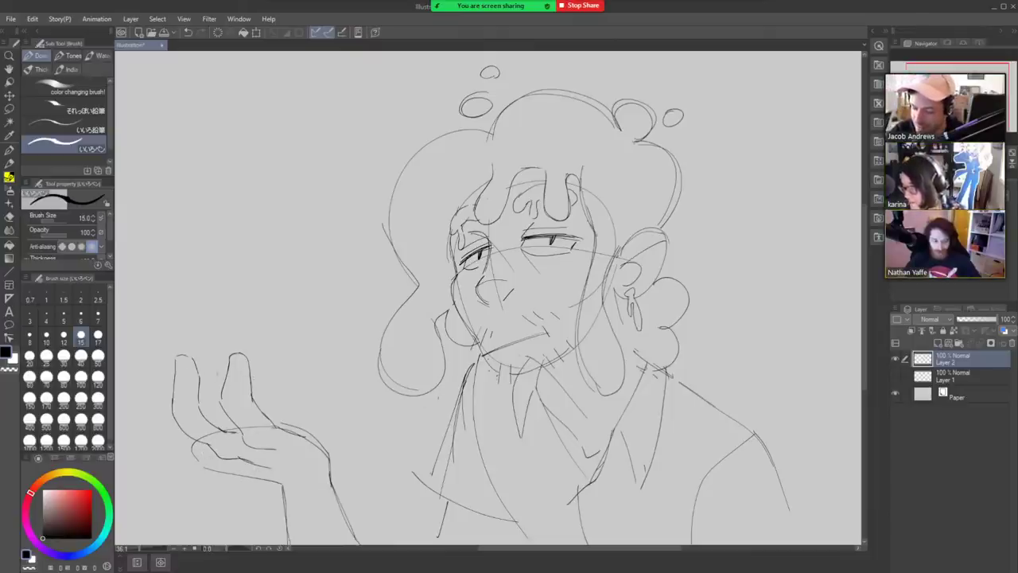
Sketch the outermost finger on the far side of the hand and firm up the hand's lower edge.
mouse_move(191, 457)
left_mouse_down()
mouse_move(143, 455)
mouse_move(140, 385)
mouse_move(162, 371)
mouse_move(164, 415)
mouse_move(189, 439)
left_mouse_up()
mouse_move(138, 411)
left_mouse_down()
mouse_move(149, 442)
mouse_move(183, 459)
left_mouse_up()
key("ctrl+z")
left_click_drag(136, 430, 237, 473)
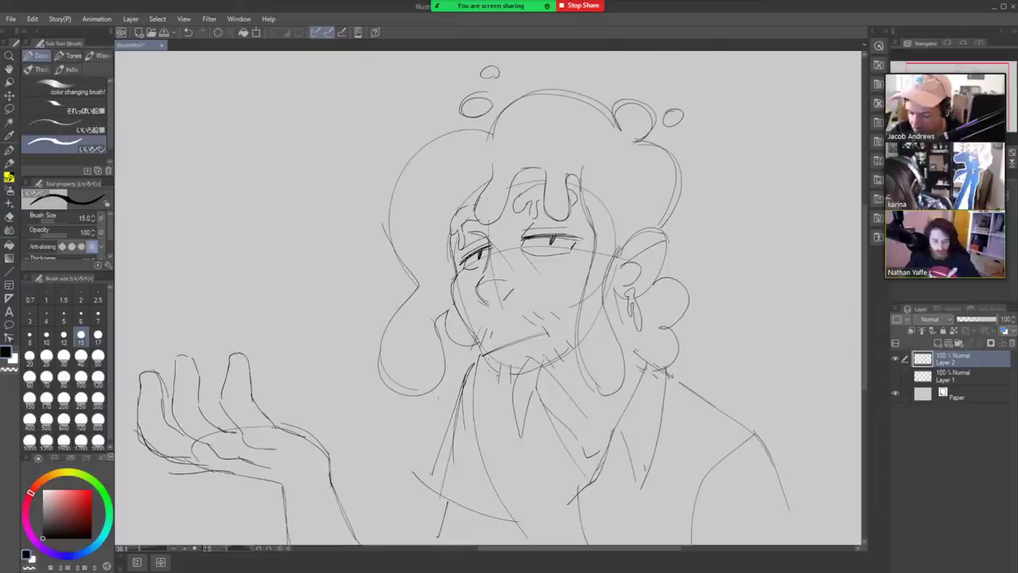
left_click_drag(162, 469, 200, 474)
left_click_drag(147, 445, 166, 472)
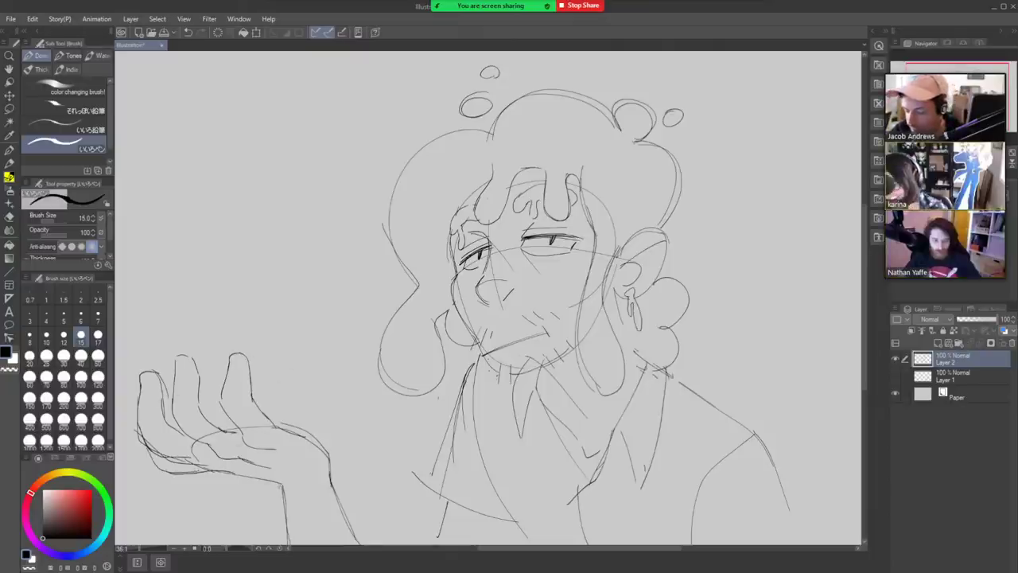
Sketch a puffy foam mass behind the fingers with small bubbles above it and a drip running over the wrist.
mouse_move(157, 387)
left_mouse_down()
mouse_move(216, 344)
mouse_move(282, 359)
left_mouse_up()
left_click_drag(195, 310, 197, 311)
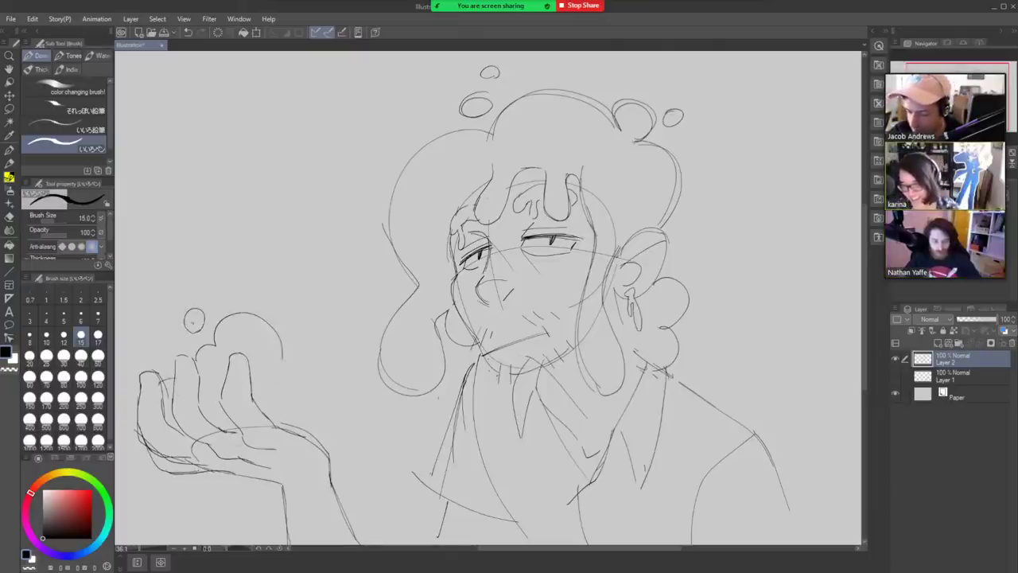
mouse_move(297, 329)
left_mouse_down()
mouse_move(329, 380)
mouse_move(334, 422)
left_mouse_up()
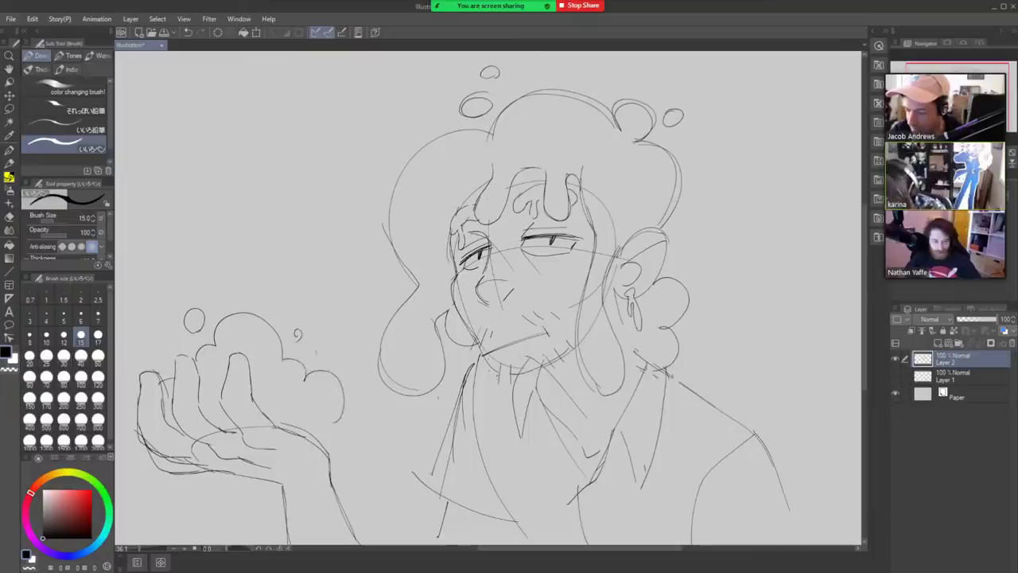
left_click_drag(315, 350, 314, 351)
mouse_move(333, 424)
left_mouse_down()
mouse_move(343, 461)
mouse_move(303, 471)
mouse_move(329, 475)
left_mouse_up()
key("e")
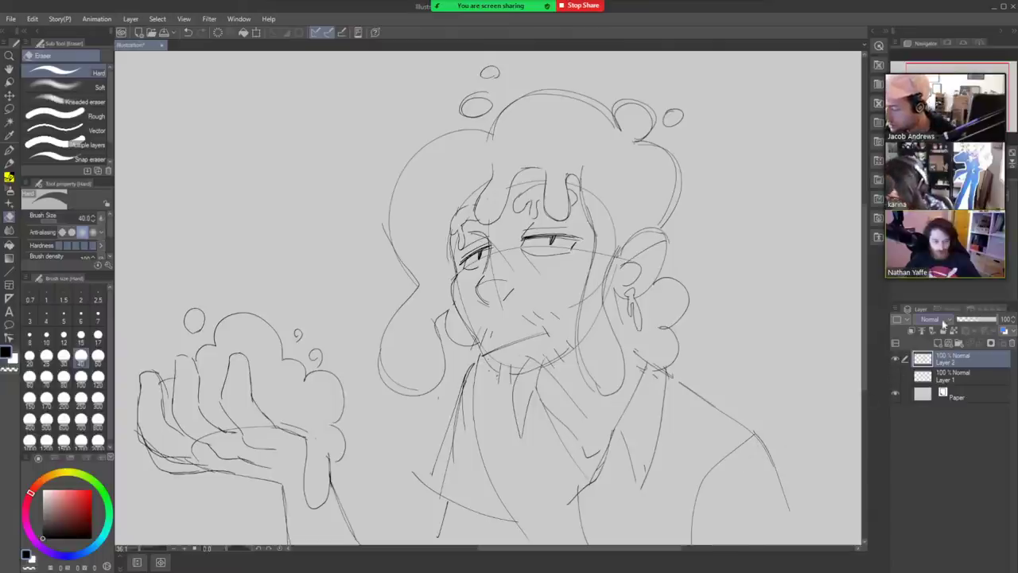
Lower the sketch layer's opacity to 47% and add a new layer above it.
left_click_drag(959, 324, 976, 320)
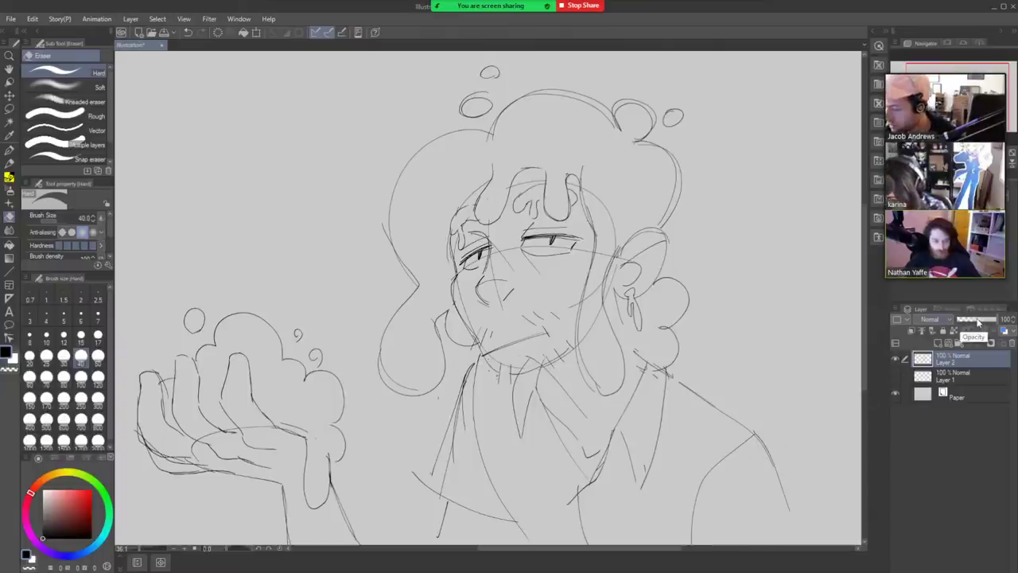
left_click(940, 345)
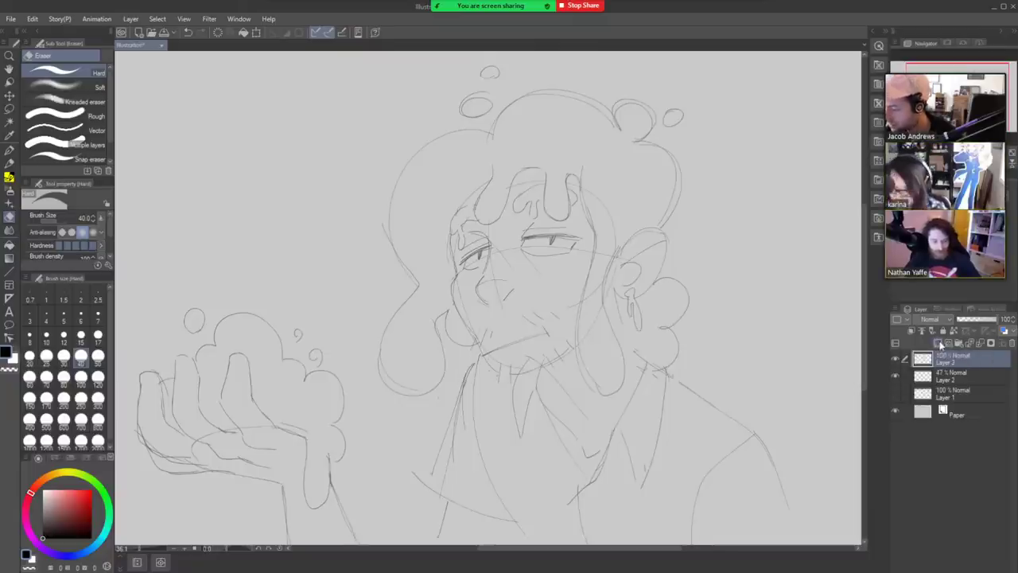
Set the pen size to 17 and test it with a scribble on the cheek, then undo the scribble.
key("b")
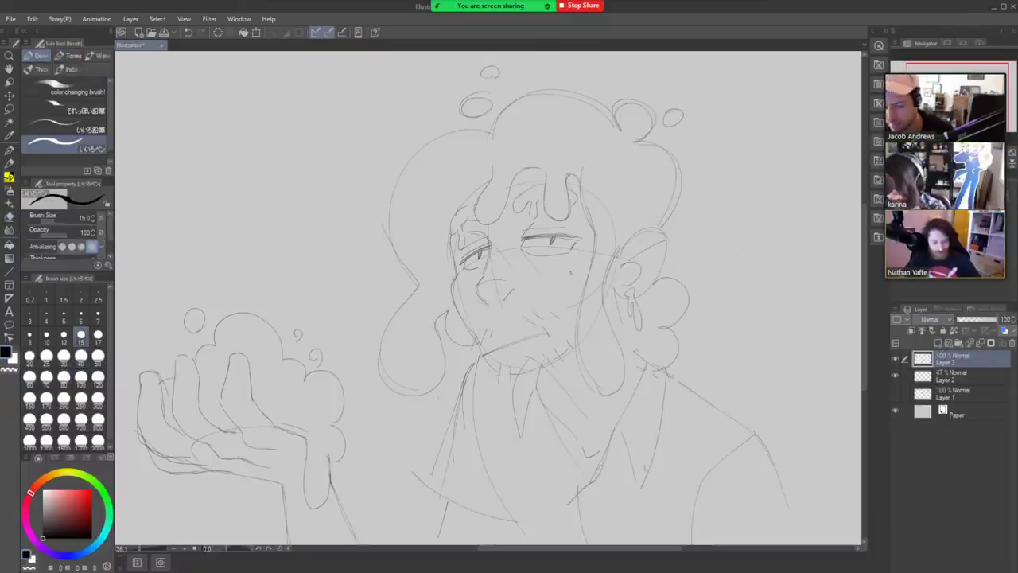
key("]")
left_click_drag(563, 295, 595, 321)
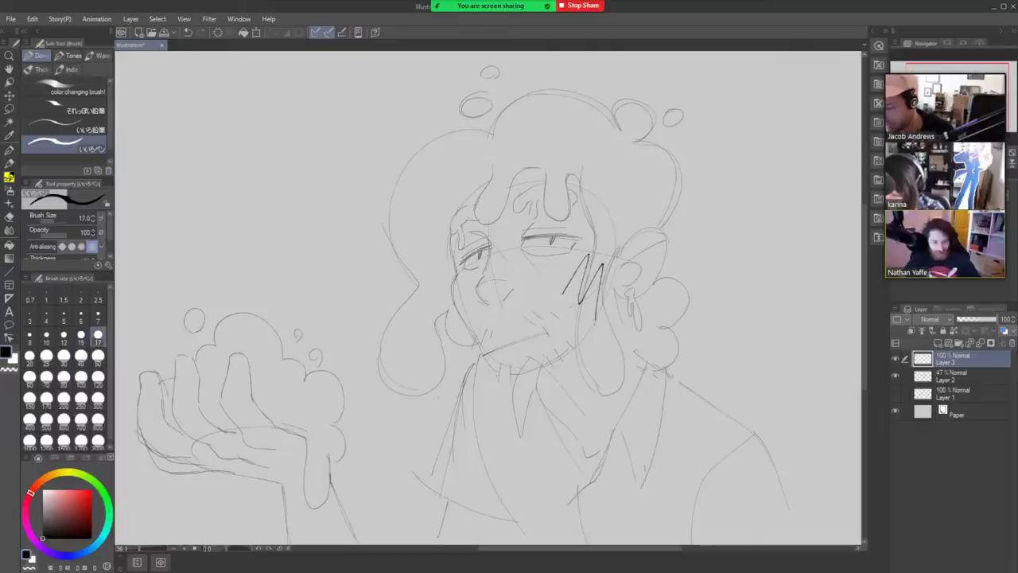
key("ctrl+z")
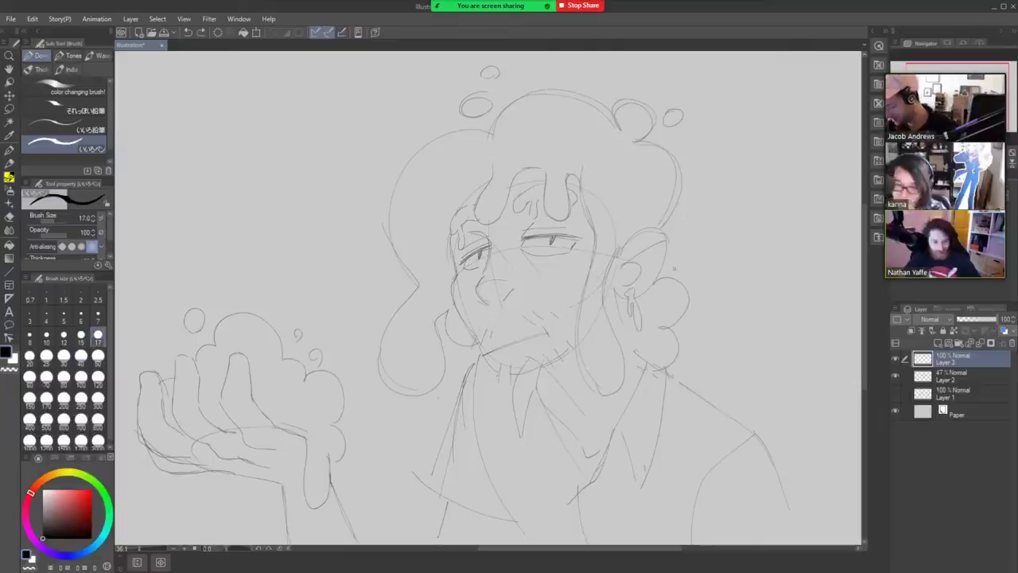
Try to ink the ear's outer contour over the sketch.
key("ctrl+space")
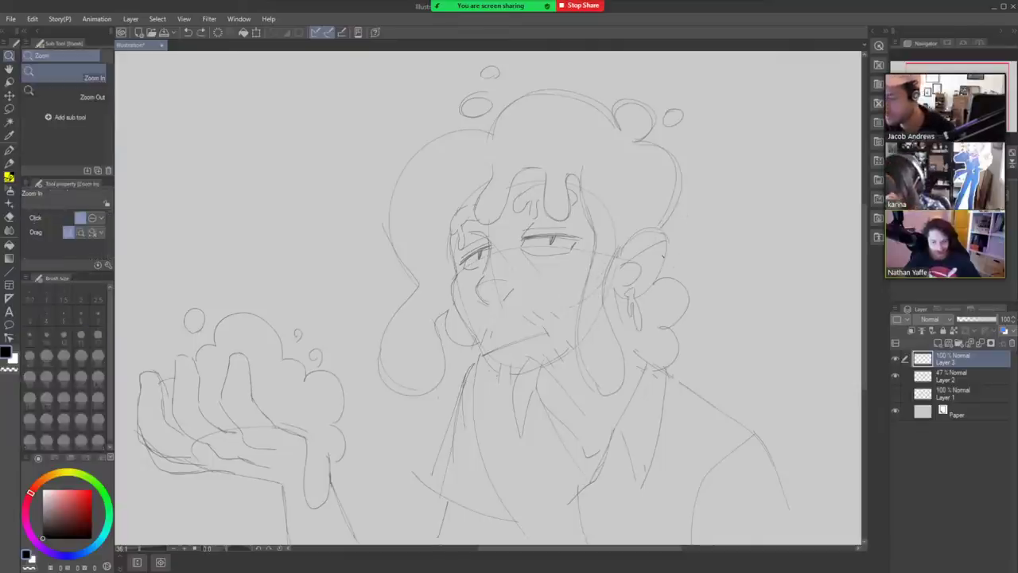
left_click_drag(648, 229, 708, 224)
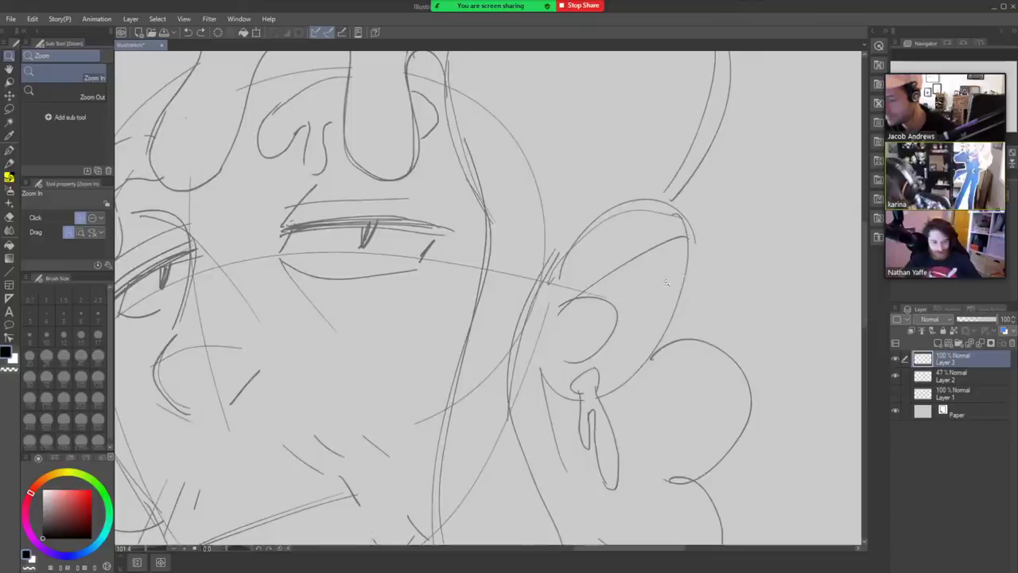
mouse_move(562, 251)
left_mouse_down()
mouse_move(688, 248)
mouse_move(550, 374)
left_mouse_up()
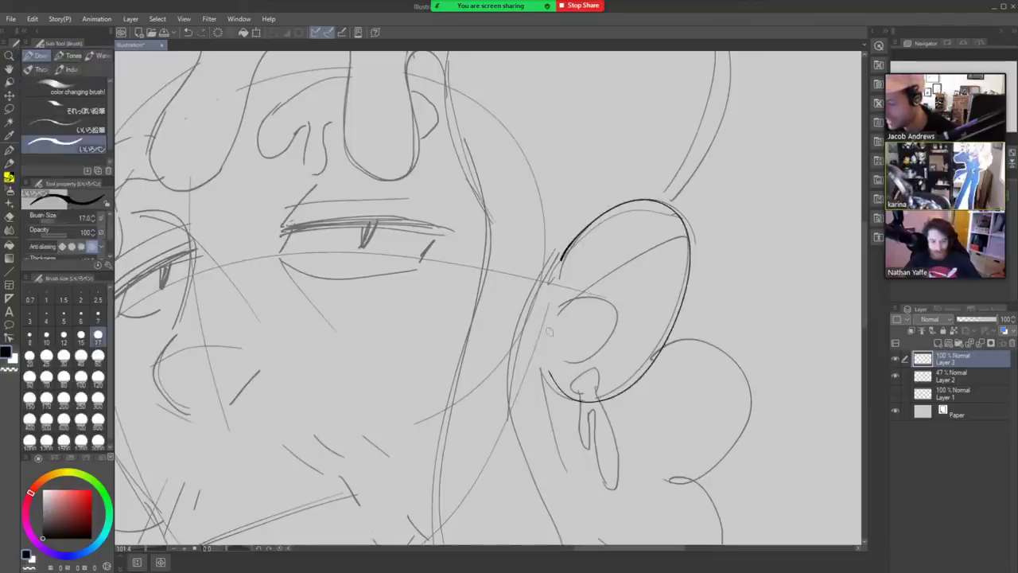
key("ctrl+z")
Lower the sketch layer's opacity to 12% and make Layer 3 active again for inking with the pen.
left_click(965, 376)
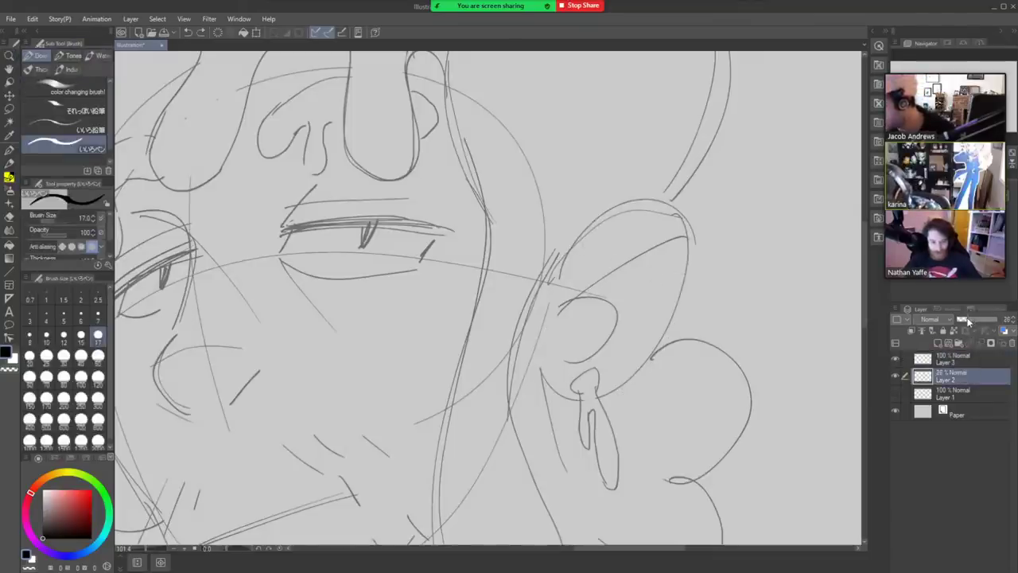
left_click_drag(976, 319, 961, 319)
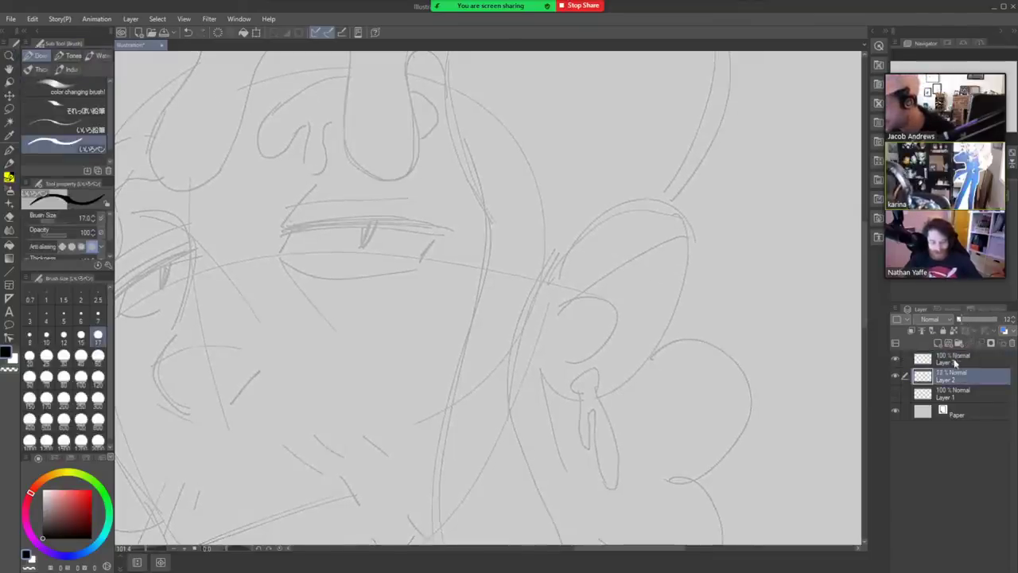
left_click(955, 359)
key("b")
key("b")
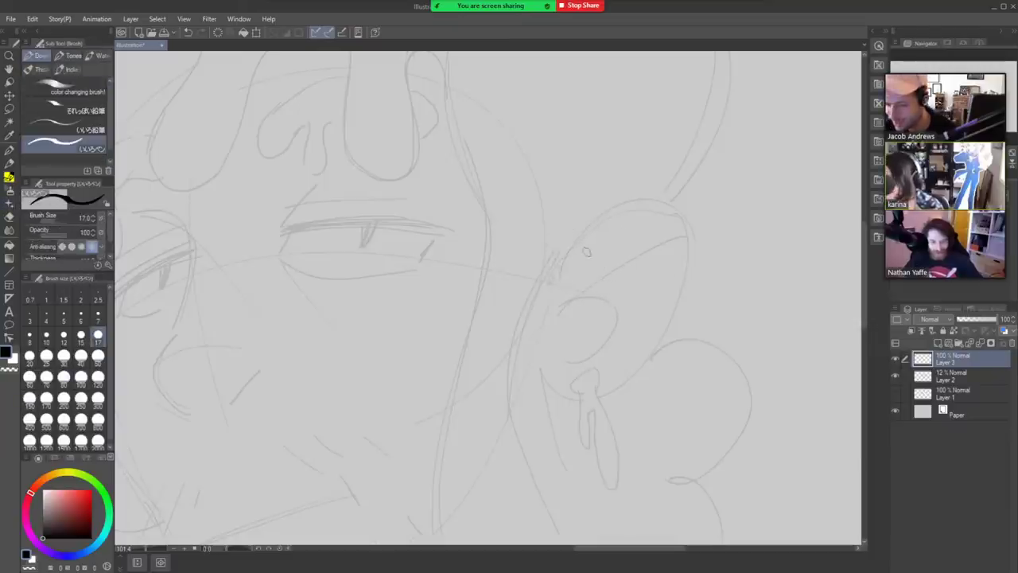
Ink the ear's rounded outer contour from its upper front edge around to the lobe.
left_click_drag(566, 251, 648, 342)
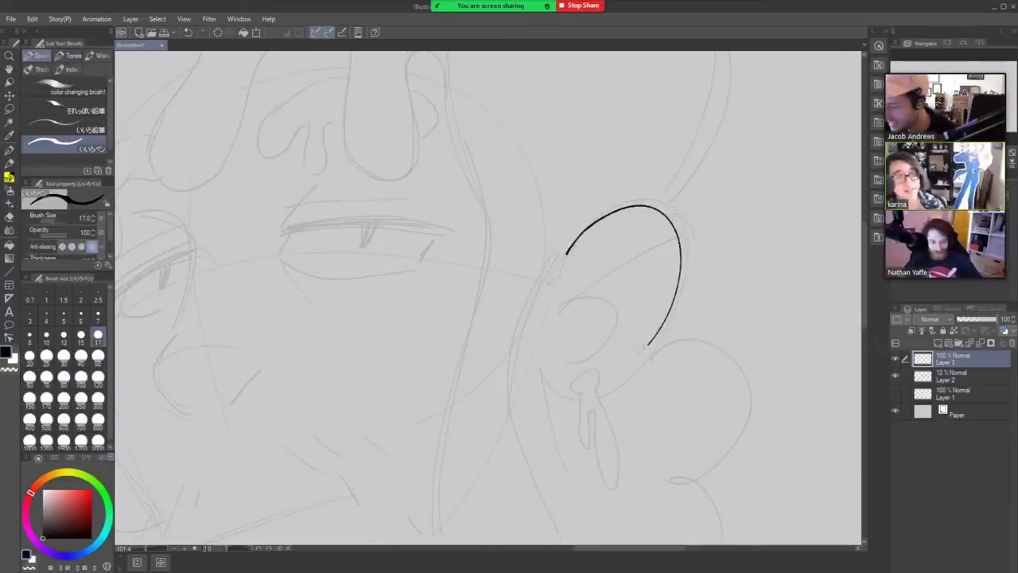
key("ctrl+z")
mouse_move(567, 251)
left_mouse_down()
mouse_move(682, 231)
mouse_move(561, 389)
mouse_move(531, 358)
left_mouse_up()
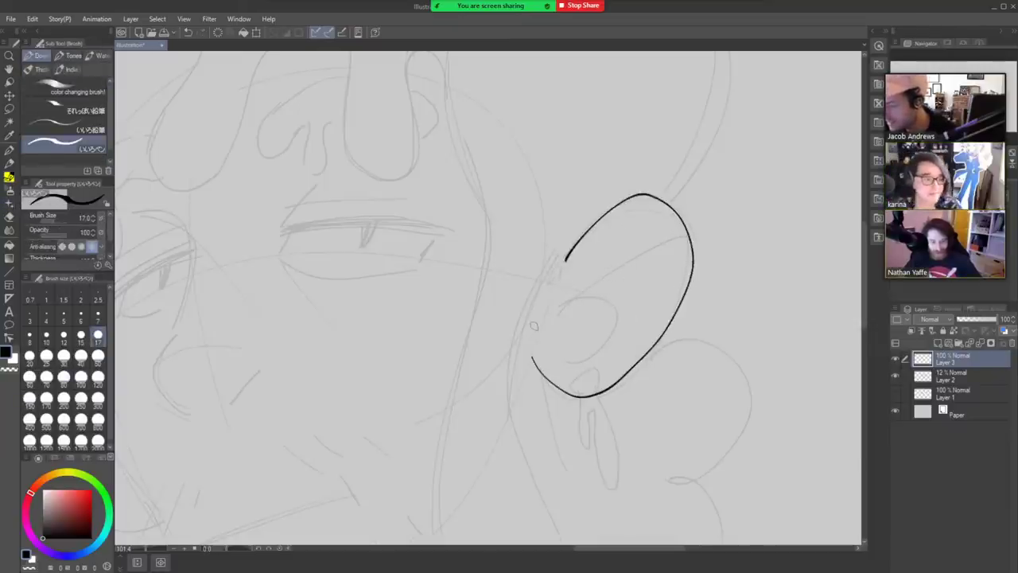
Ink the ear's inner folds and the two-pronged drip hanging from the lobe, erasing the lobe line that overlaps it.
mouse_move(690, 237)
left_mouse_down()
mouse_move(672, 230)
mouse_move(561, 309)
mouse_move(603, 297)
mouse_move(555, 369)
mouse_move(593, 367)
mouse_move(598, 387)
mouse_move(576, 450)
mouse_move(592, 410)
mouse_move(598, 461)
left_mouse_up()
left_click_drag(595, 383, 616, 492)
key("e")
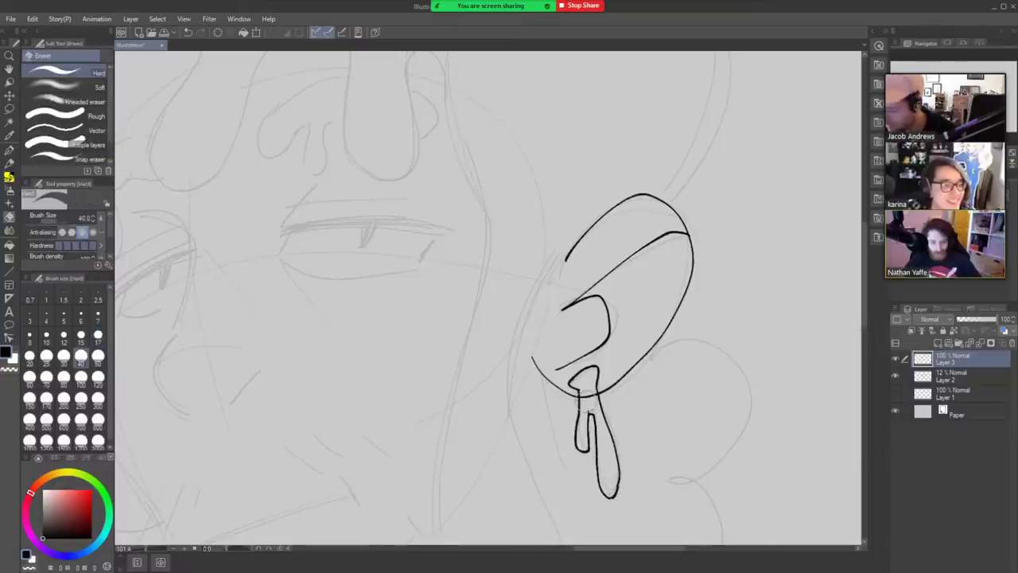
mouse_move(577, 399)
left_mouse_down()
mouse_move(596, 396)
mouse_move(606, 317)
mouse_move(574, 235)
left_mouse_up()
Ink both sides of the long, drooping hair lock that falls in front of the ear.
key("ctrl+space")
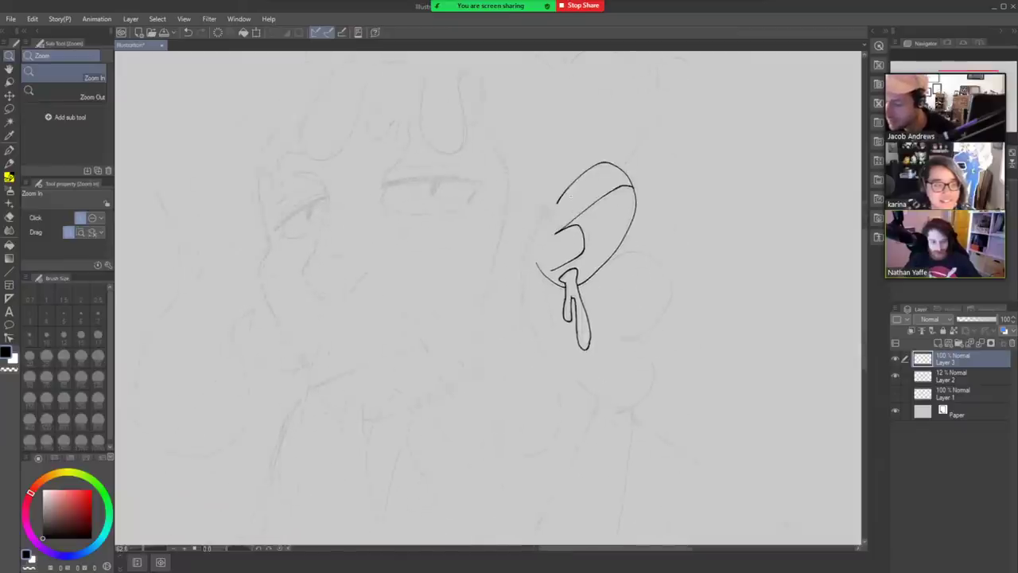
key("b")
mouse_move(560, 196)
left_mouse_down()
mouse_move(526, 253)
mouse_move(552, 366)
mouse_move(548, 433)
mouse_move(505, 427)
mouse_move(490, 304)
mouse_move(509, 193)
mouse_move(500, 151)
left_mouse_up()
left_click_drag(556, 302, 577, 430)
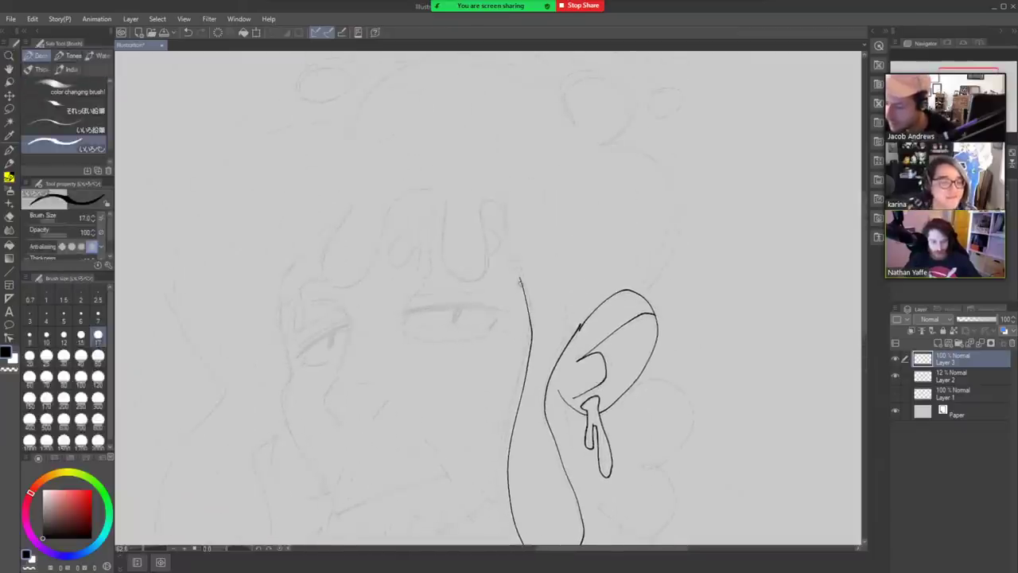
Ink the wavy, dripping fringe across the forehead and clean up the line overlap at the ear's upper edge.
mouse_move(520, 280)
left_mouse_down()
mouse_move(502, 194)
mouse_move(502, 210)
mouse_move(477, 204)
mouse_move(484, 250)
mouse_move(465, 271)
mouse_move(438, 183)
mouse_move(397, 209)
mouse_move(368, 276)
mouse_move(327, 279)
mouse_move(348, 214)
mouse_move(344, 172)
left_mouse_up()
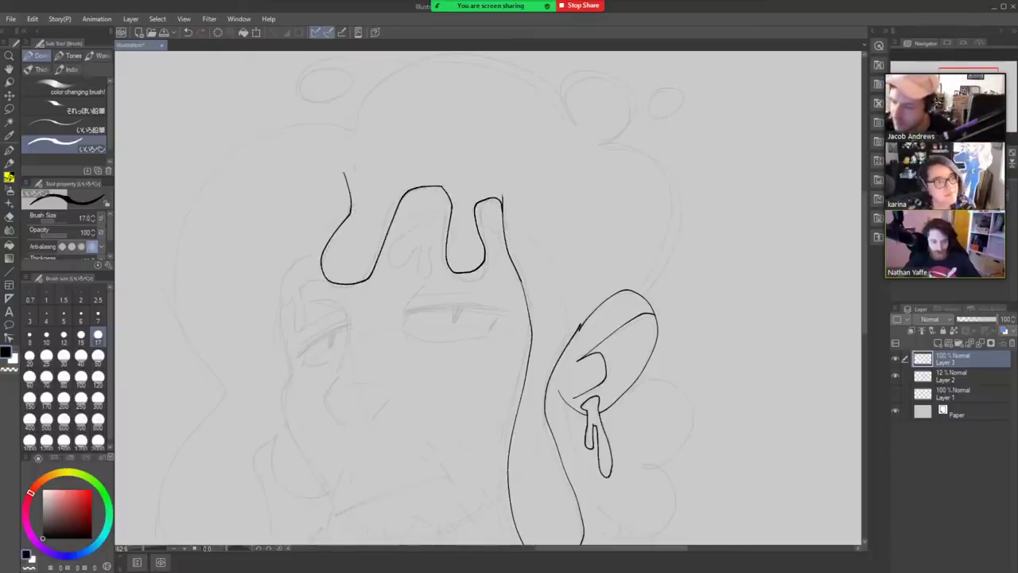
key("e")
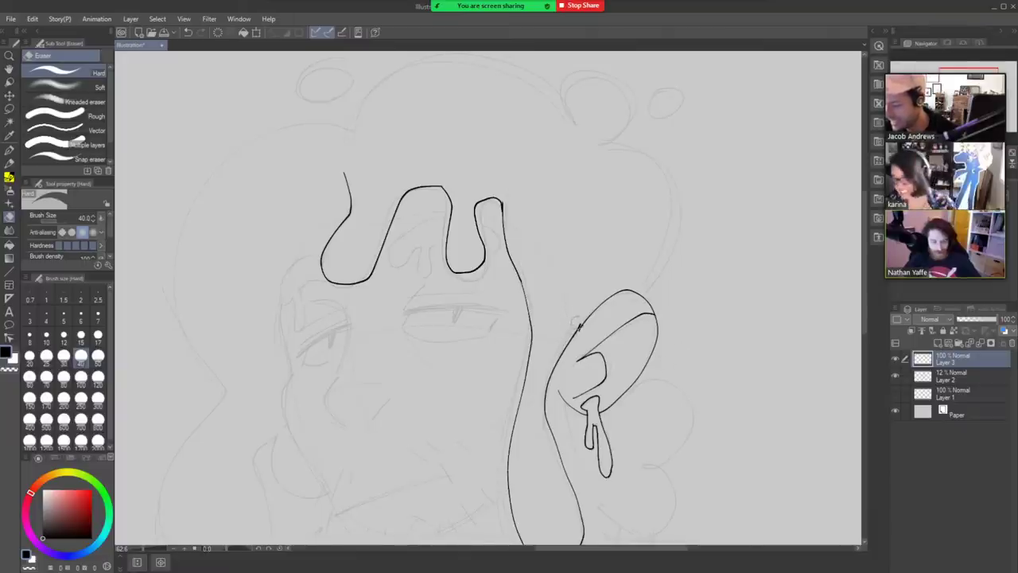
mouse_move(604, 398)
left_mouse_down()
mouse_move(649, 367)
mouse_move(682, 373)
left_mouse_up()
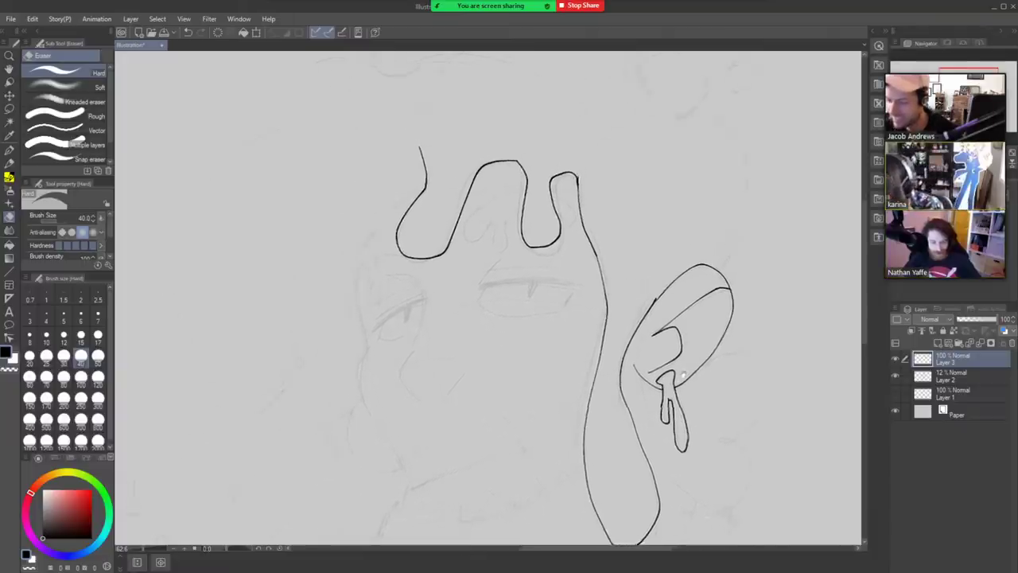
Ink the far side of the face from the fringe down past the eye socket and along the cheek.
key("b")
left_click_drag(423, 181, 366, 240)
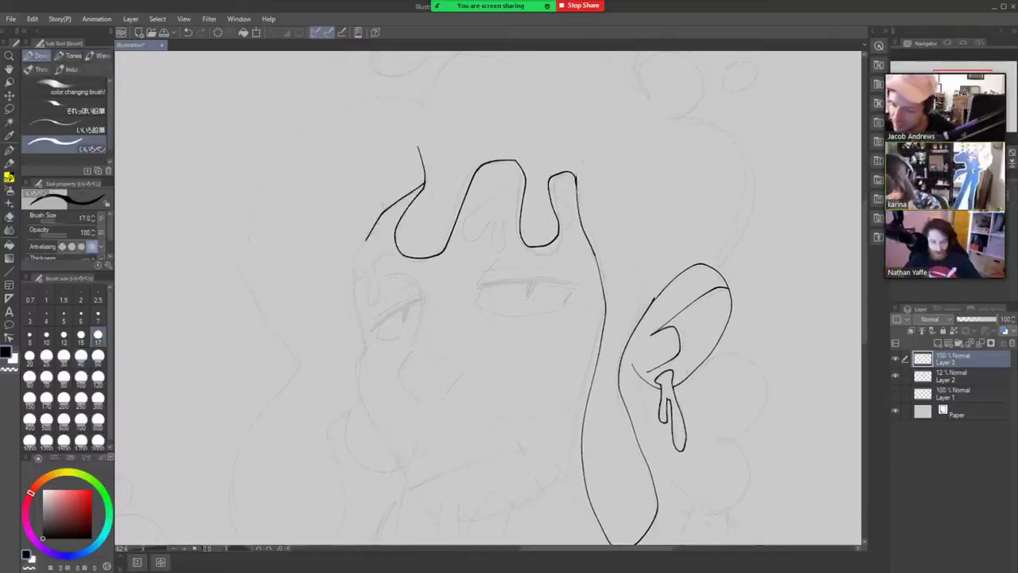
mouse_move(356, 280)
left_mouse_down()
mouse_move(370, 345)
mouse_move(371, 325)
mouse_move(354, 375)
mouse_move(402, 469)
left_mouse_up()
key("ctrl+z")
left_click_drag(367, 342, 382, 444)
key("ctrl+z")
left_click_drag(369, 344, 398, 452)
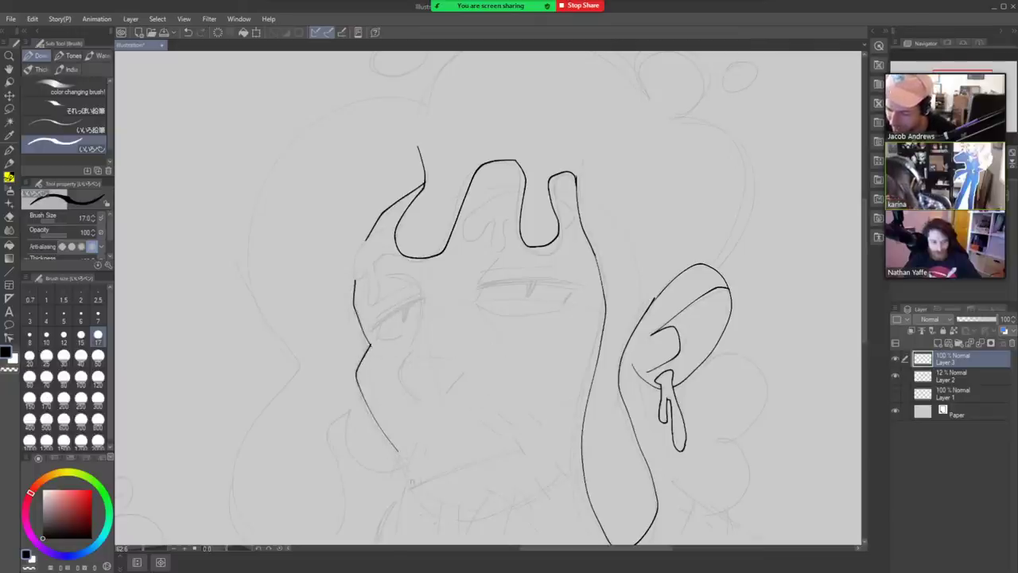
Ink the jaw from the far cheek around the chin and back up to the drooping hair lock.
left_click_drag(533, 423, 491, 314)
left_click_drag(356, 342, 436, 416)
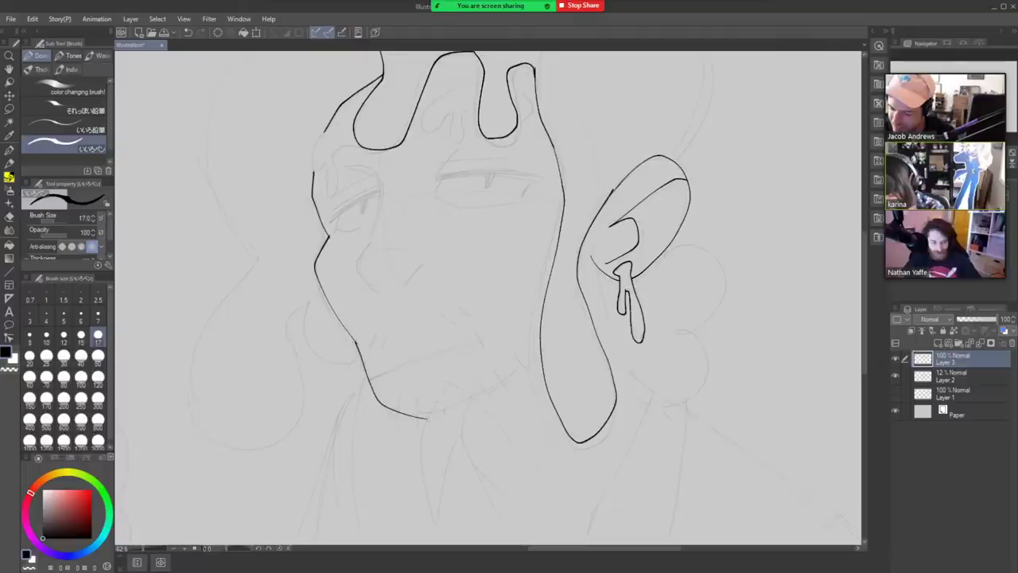
mouse_move(542, 351)
left_mouse_down()
mouse_move(490, 394)
mouse_move(437, 415)
left_mouse_up()
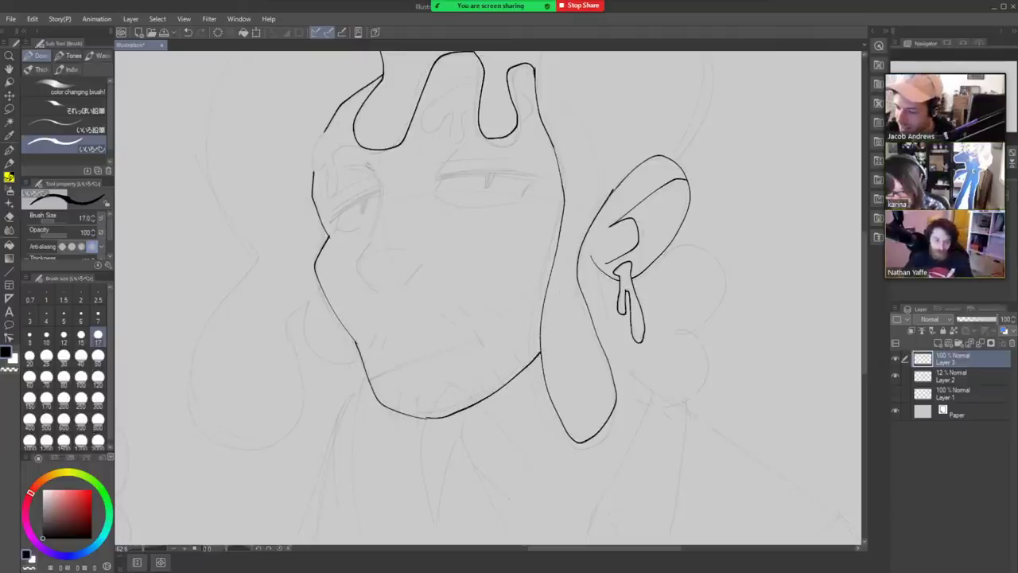
Ink the nose with its bridge and nostrils, and add short stubble strokes on both cheeks.
mouse_move(366, 164)
left_mouse_down()
mouse_move(387, 208)
mouse_move(359, 253)
mouse_move(380, 291)
mouse_move(388, 251)
mouse_move(408, 251)
mouse_move(431, 271)
mouse_move(408, 213)
left_mouse_up()
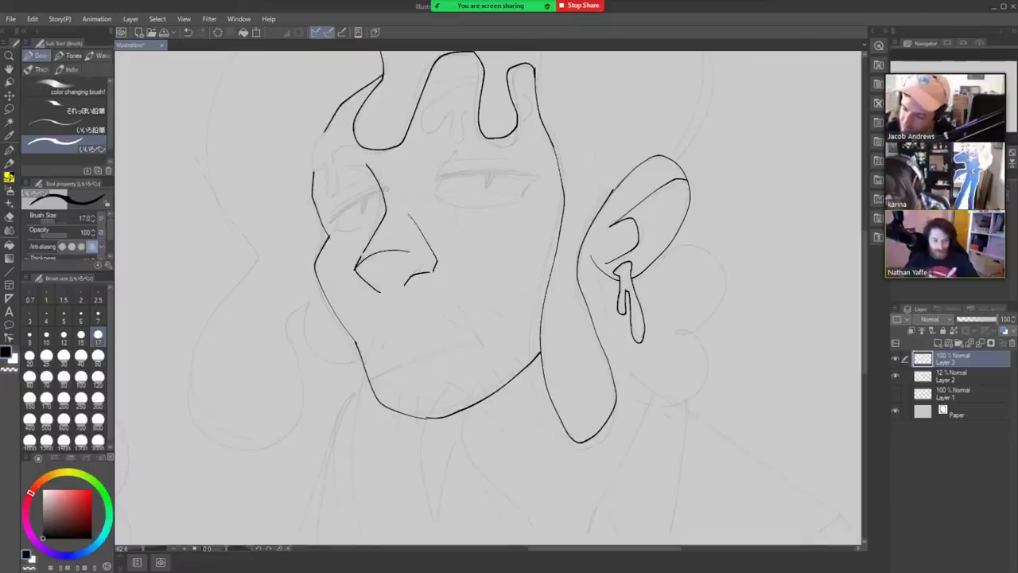
mouse_move(369, 329)
left_mouse_down()
mouse_move(350, 368)
mouse_move(385, 349)
left_mouse_up()
mouse_move(445, 317)
left_mouse_down()
mouse_move(464, 330)
mouse_move(517, 311)
left_mouse_up()
key("ctrl+z")
key("ctrl+z")
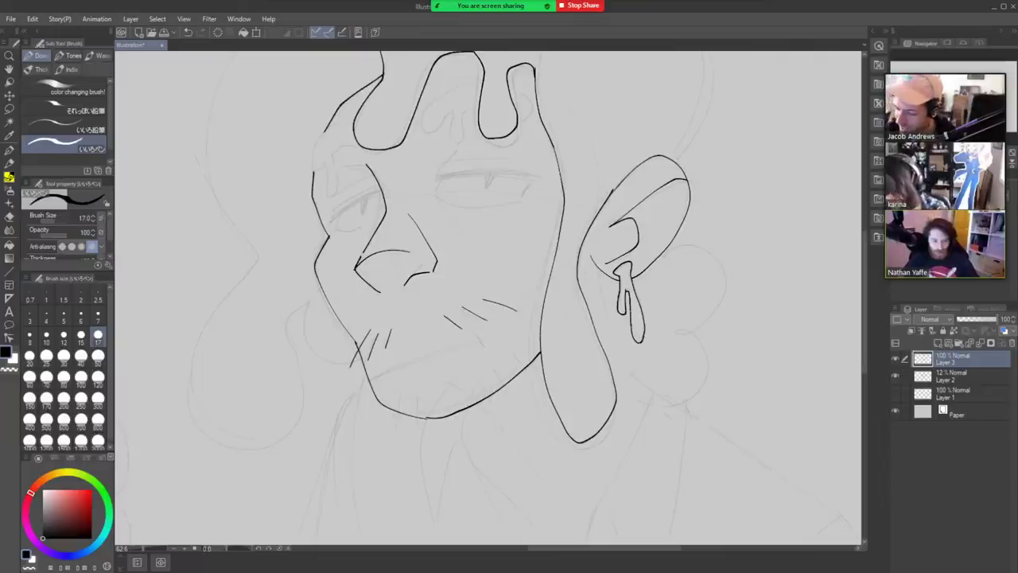
Ink the slanted mouth line with its corner tick and short stubble strokes across the chin and jaw edge.
mouse_move(369, 383)
left_mouse_down()
mouse_move(485, 342)
mouse_move(375, 378)
mouse_move(480, 350)
left_mouse_up()
key("ctrl+z")
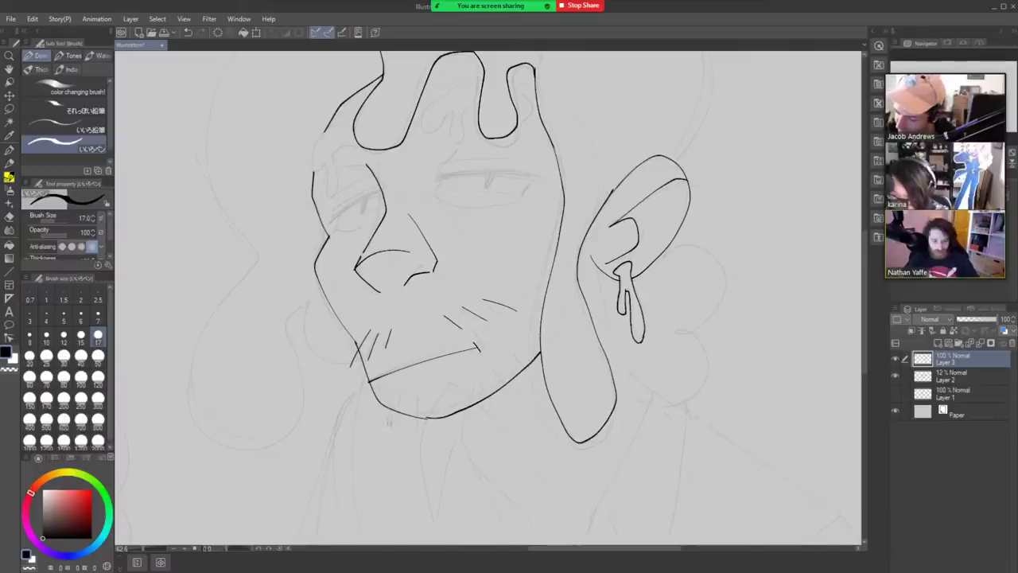
left_click_drag(395, 393, 390, 425)
left_click_drag(413, 431, 416, 394)
mouse_move(487, 383)
left_mouse_down()
mouse_move(501, 405)
mouse_move(507, 398)
left_mouse_up()
mouse_move(506, 374)
left_mouse_down()
mouse_move(513, 393)
mouse_move(534, 378)
left_mouse_up()
Ink the far eye with a thickened upper lid, narrow pupil and curved lower lid.
left_click_drag(580, 376, 595, 490)
left_click_drag(344, 336, 397, 301)
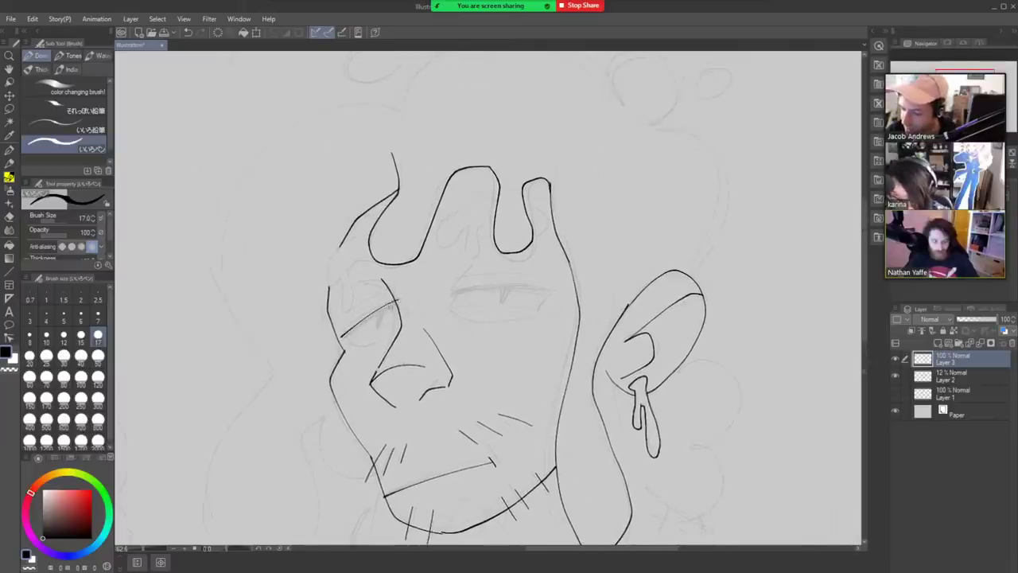
key("ctrl+z")
left_click_drag(345, 334, 399, 307)
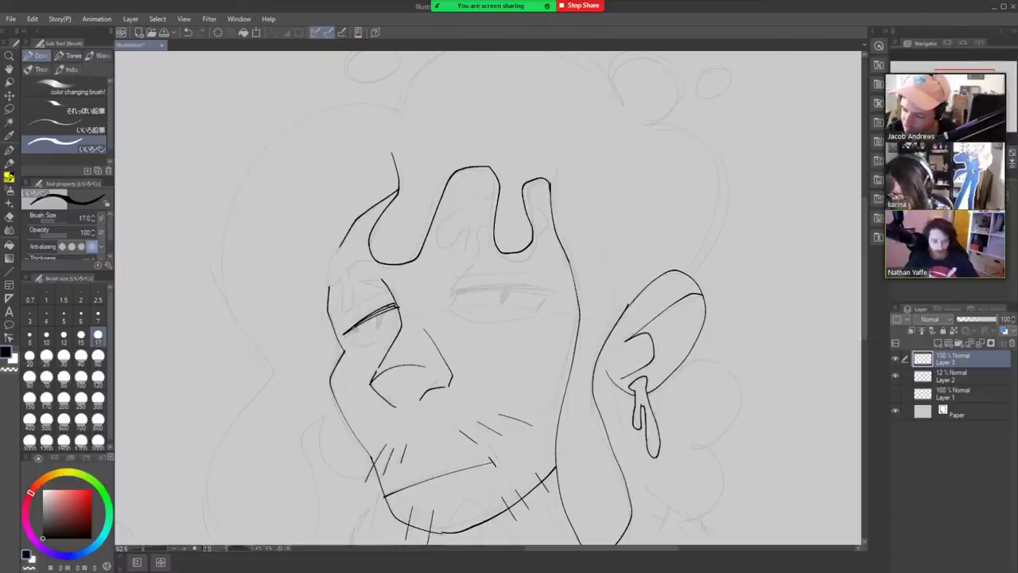
mouse_move(350, 341)
left_mouse_down()
mouse_move(386, 342)
mouse_move(385, 312)
mouse_move(380, 330)
left_mouse_up()
key("ctrl+z")
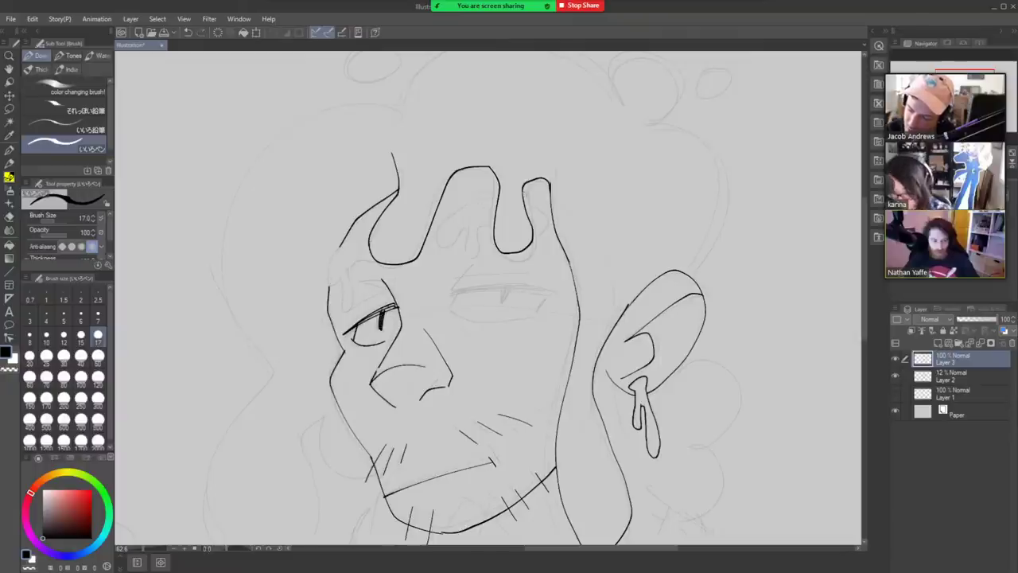
Ink the near eye with a heavy upper lid, narrow pupil and rounded lower lid, plus the diagonal crease beneath it.
left_click_drag(449, 291, 547, 290)
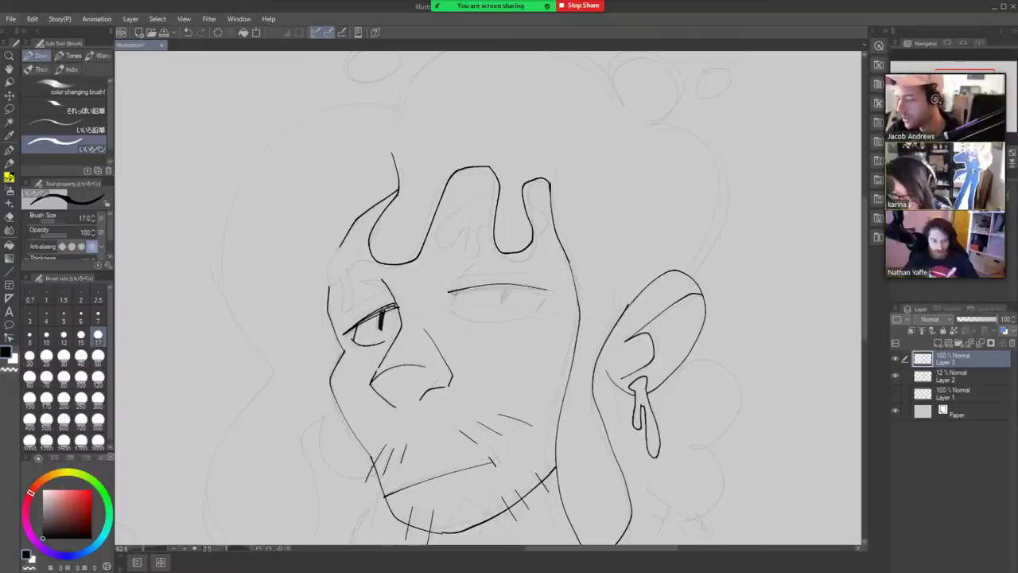
left_click_drag(449, 293, 547, 290)
key("ctrl+z")
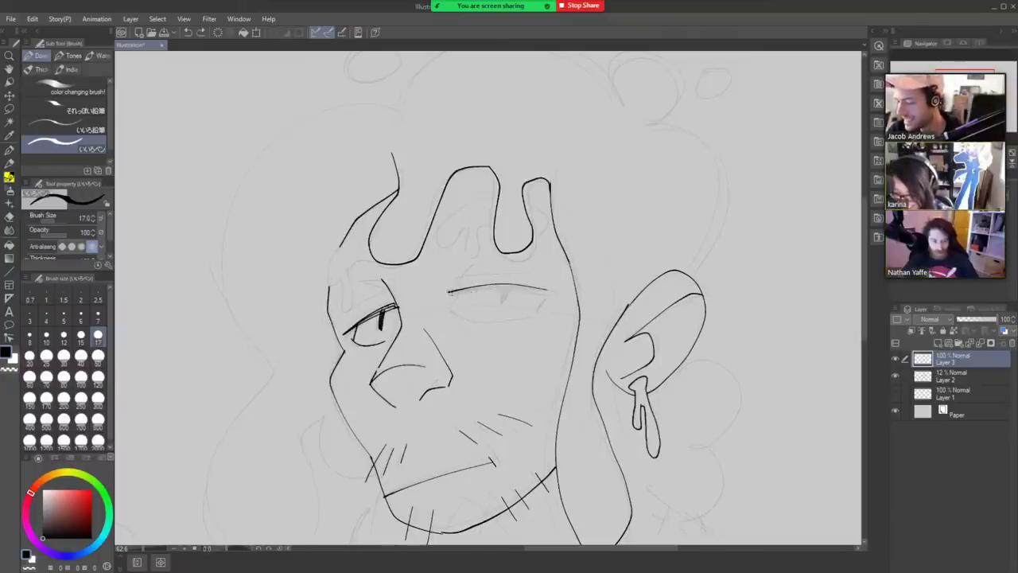
left_click_drag(447, 294, 547, 289)
left_click_drag(483, 286, 544, 287)
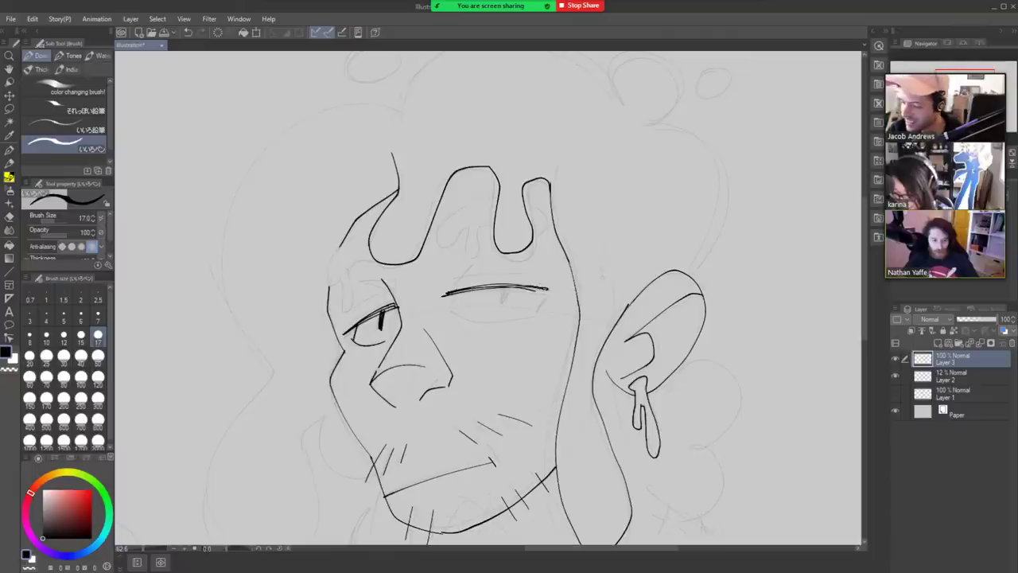
mouse_move(452, 292)
left_mouse_down()
mouse_move(460, 322)
mouse_move(550, 294)
left_mouse_up()
key("ctrl+z")
key("ctrl+z")
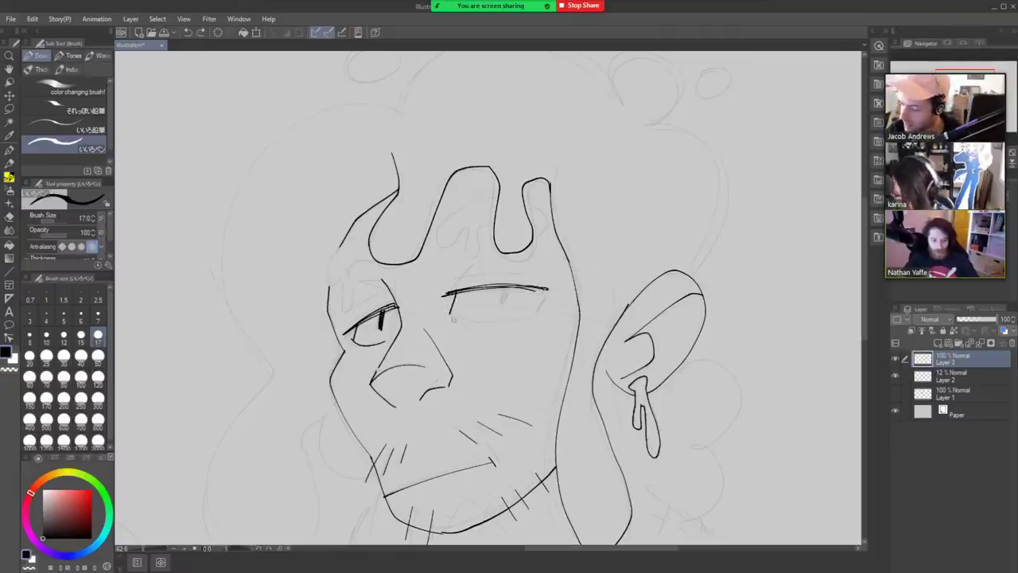
mouse_move(452, 313)
left_mouse_down()
mouse_move(539, 303)
mouse_move(558, 288)
mouse_move(503, 309)
mouse_move(494, 368)
left_mouse_up()
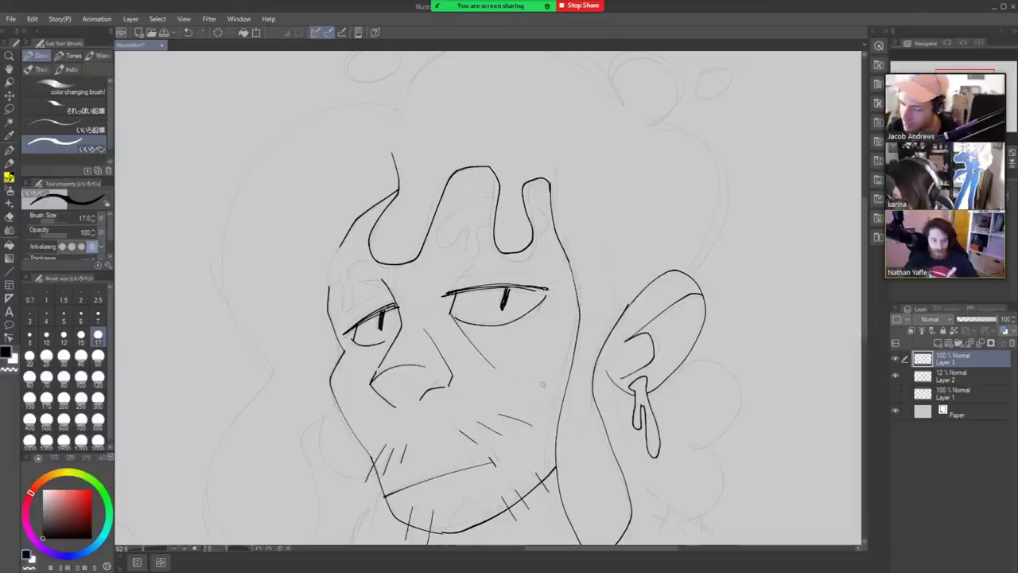
Ink the eyelid creases above both eyes and the short brow line beside the near eye.
mouse_move(453, 296)
left_mouse_down()
mouse_move(468, 263)
mouse_move(549, 286)
left_mouse_up()
mouse_move(339, 315)
left_mouse_down()
mouse_move(391, 291)
mouse_move(356, 323)
left_mouse_up()
key("ctrl+z")
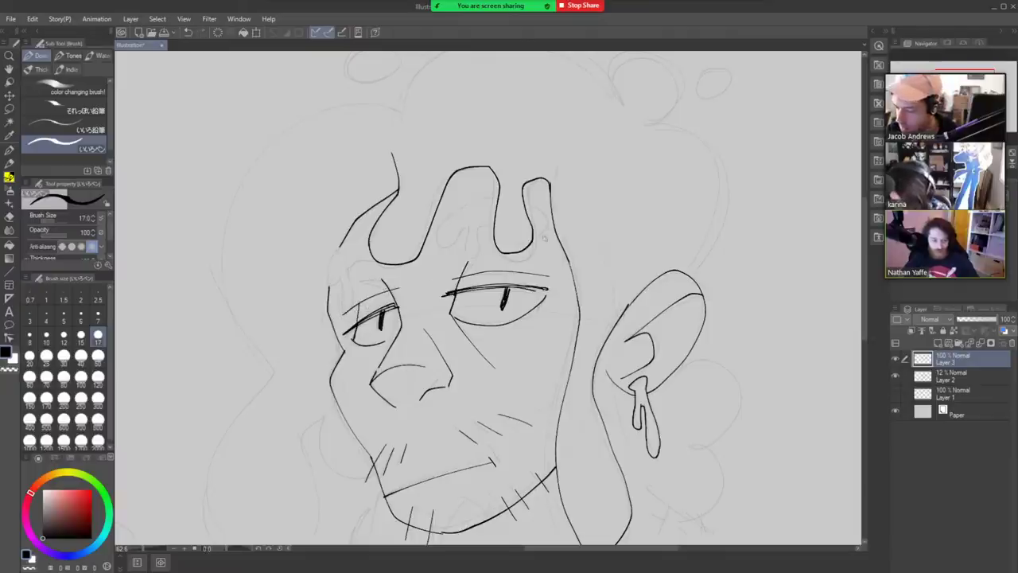
Ink the dripping eyebrows beneath the fringe and the short line where the earlobe meets the hair lock.
mouse_move(370, 234)
left_mouse_down()
mouse_move(326, 270)
mouse_move(345, 310)
mouse_move(350, 263)
mouse_move(374, 256)
left_mouse_up()
mouse_move(474, 233)
left_mouse_down()
mouse_move(445, 244)
mouse_move(479, 200)
mouse_move(464, 253)
mouse_move(473, 259)
mouse_move(503, 188)
mouse_move(494, 201)
mouse_move(460, 203)
mouse_move(440, 238)
mouse_move(469, 227)
mouse_move(467, 252)
mouse_move(529, 205)
mouse_move(533, 232)
left_mouse_up()
key("ctrl+z")
key("ctrl+z")
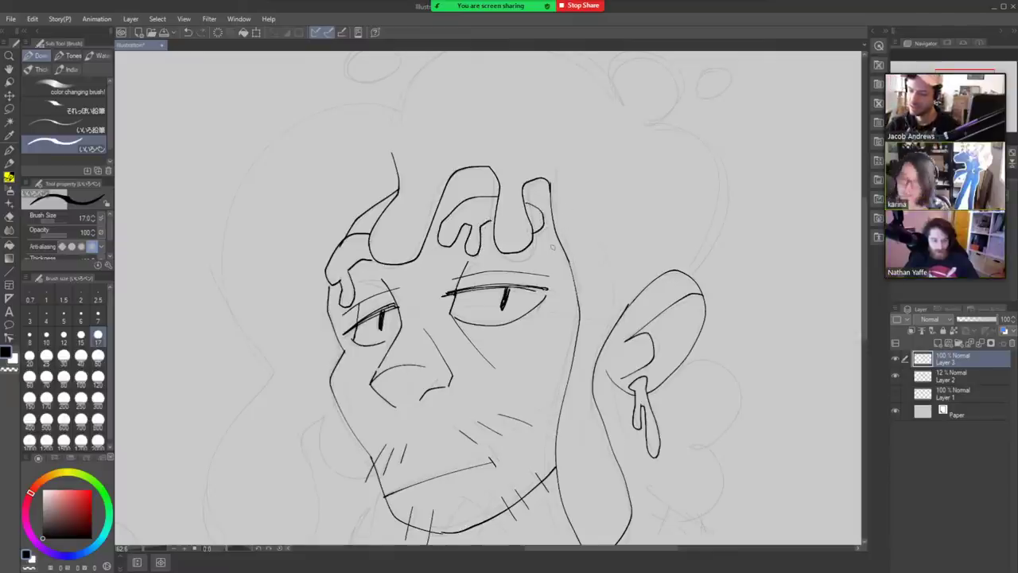
left_click_drag(606, 370, 597, 405)
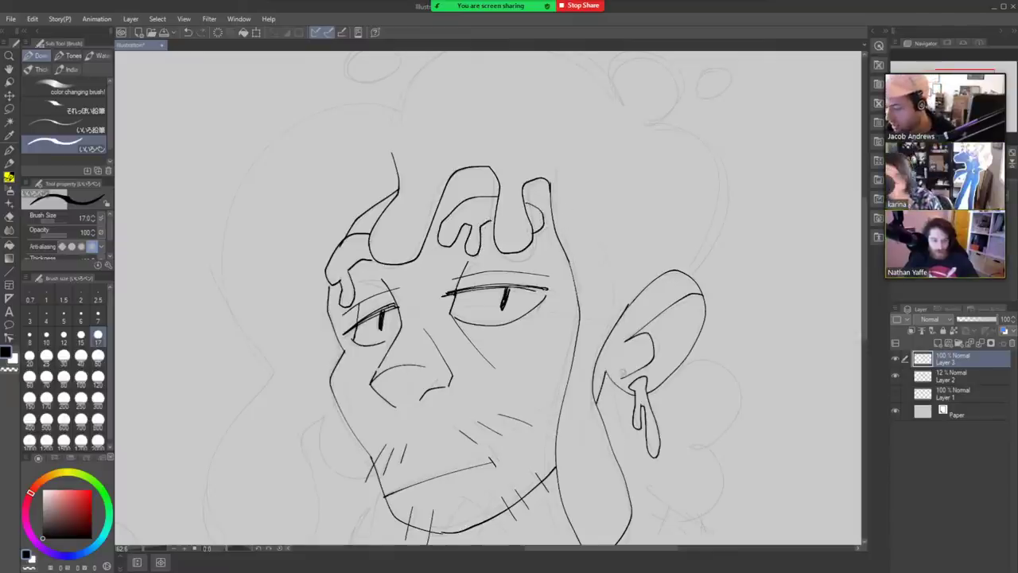
left_click_drag(654, 376, 606, 373)
Ink the hair's billowing outer contour over the head and the small bubbles floating around it.
left_click_drag(672, 288, 702, 292)
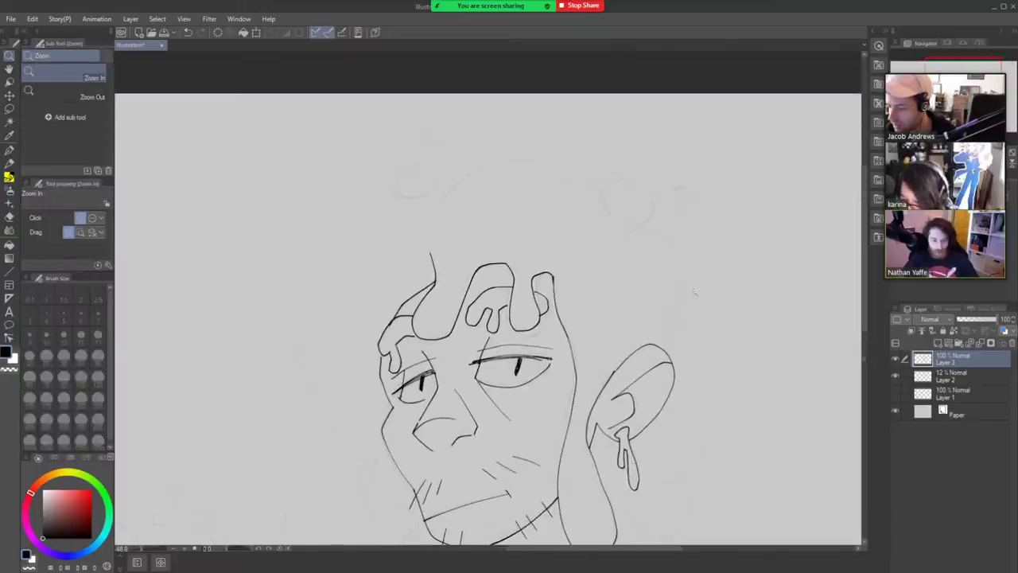
mouse_move(666, 345)
left_mouse_down()
mouse_move(697, 272)
mouse_move(628, 235)
mouse_move(660, 208)
mouse_move(604, 213)
mouse_move(506, 155)
mouse_move(437, 226)
mouse_move(296, 320)
mouse_move(337, 423)
left_mouse_up()
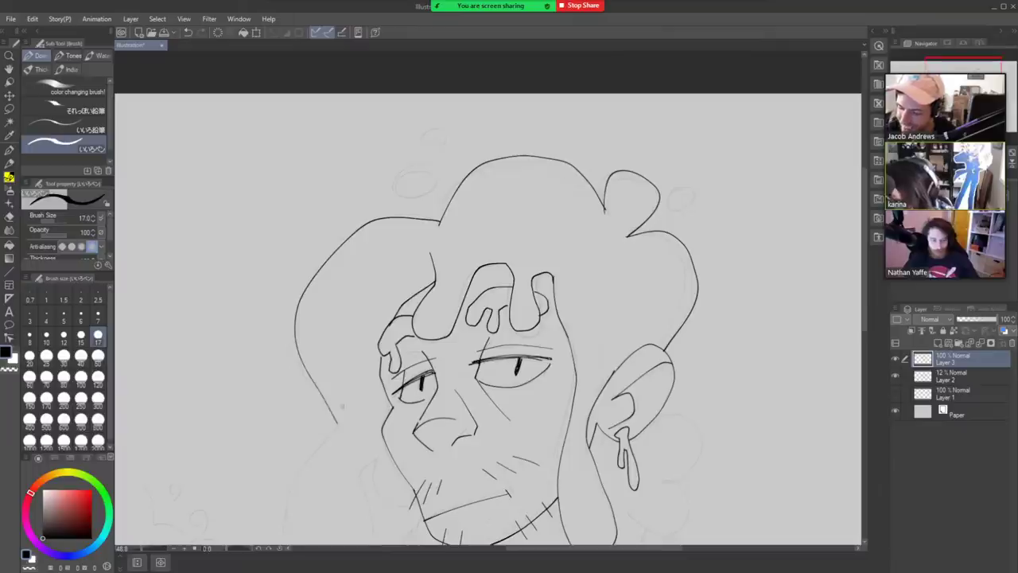
mouse_move(431, 198)
left_mouse_down()
mouse_move(392, 178)
mouse_move(437, 195)
left_mouse_up()
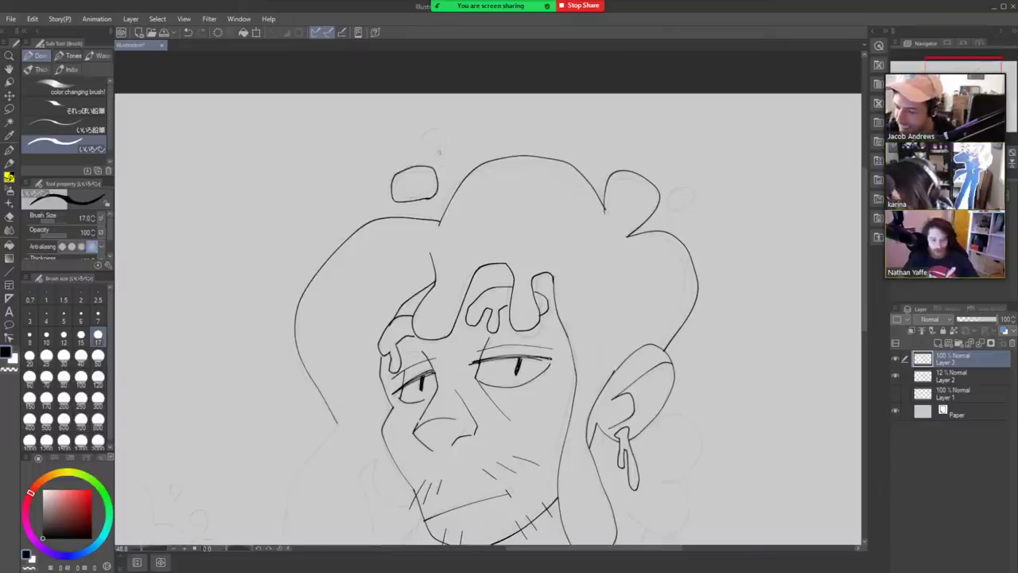
mouse_move(438, 151)
left_mouse_down()
mouse_move(441, 135)
mouse_move(439, 151)
left_mouse_up()
mouse_move(692, 205)
left_mouse_down()
mouse_move(693, 184)
mouse_move(688, 212)
left_mouse_up()
Ink the drooping hair mass on the far side of the face and the rounded curls behind the ear.
left_click_drag(645, 356, 682, 215)
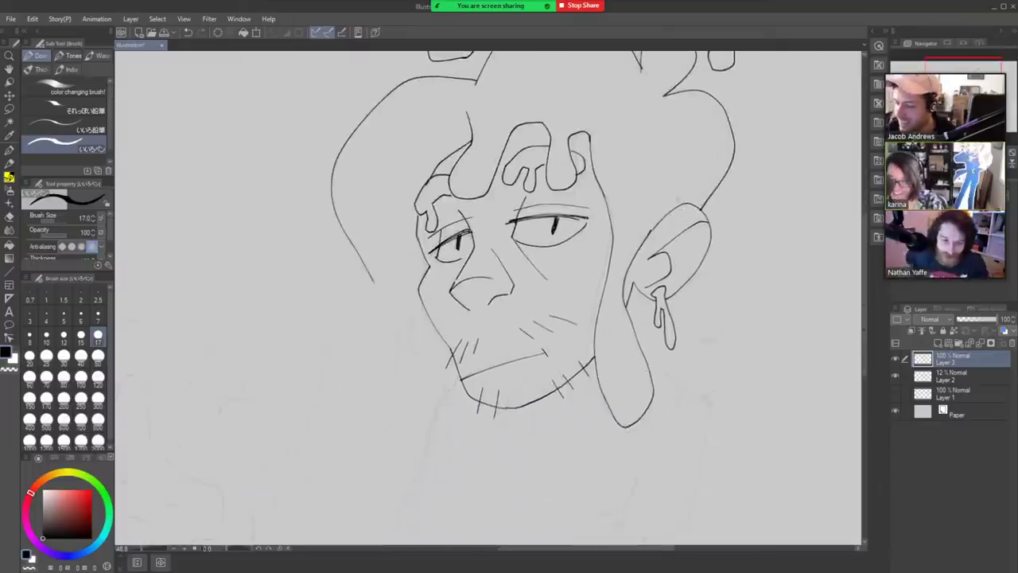
mouse_move(374, 282)
left_mouse_down()
mouse_move(351, 311)
mouse_move(361, 419)
mouse_move(400, 328)
mouse_move(418, 312)
mouse_move(439, 367)
left_mouse_up()
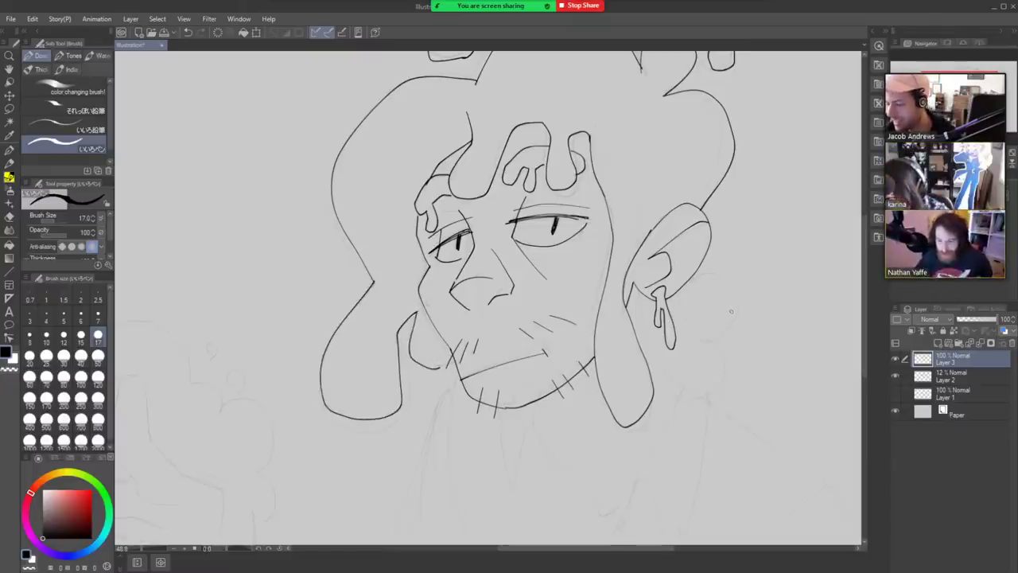
mouse_move(700, 274)
left_mouse_down()
mouse_move(689, 340)
mouse_move(712, 400)
mouse_move(750, 385)
left_mouse_up()
Ink the neck line below the chin and the far collar flap, with its doubled inner edge and the garment lines beneath.
key("ctrl+space")
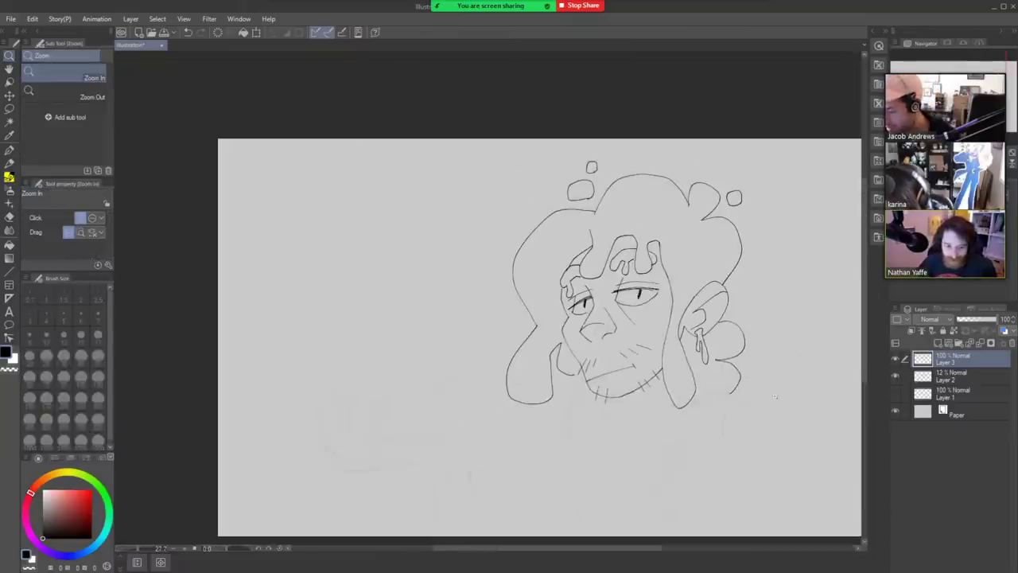
left_click_drag(754, 440, 615, 381)
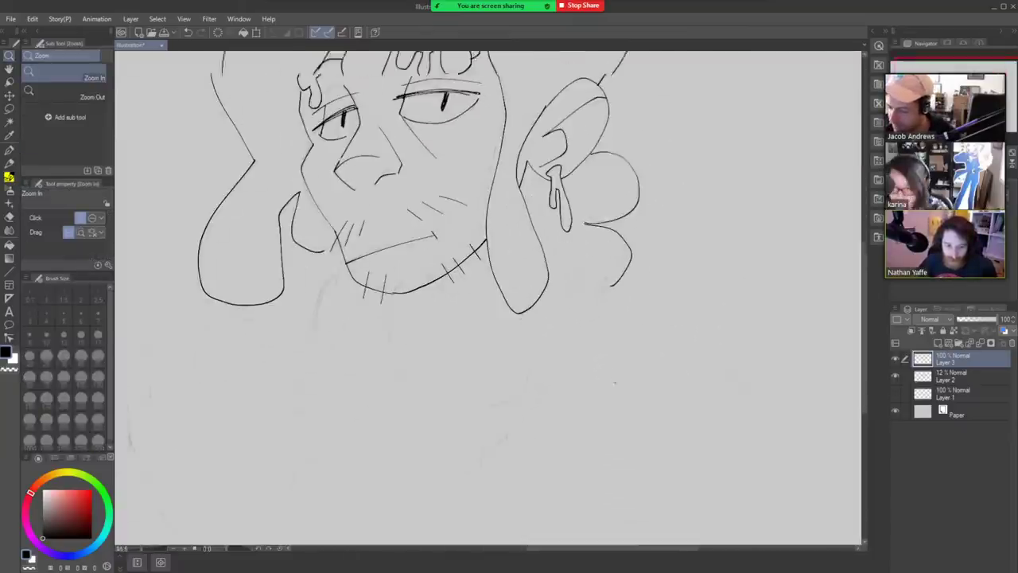
left_click_drag(434, 278, 493, 347)
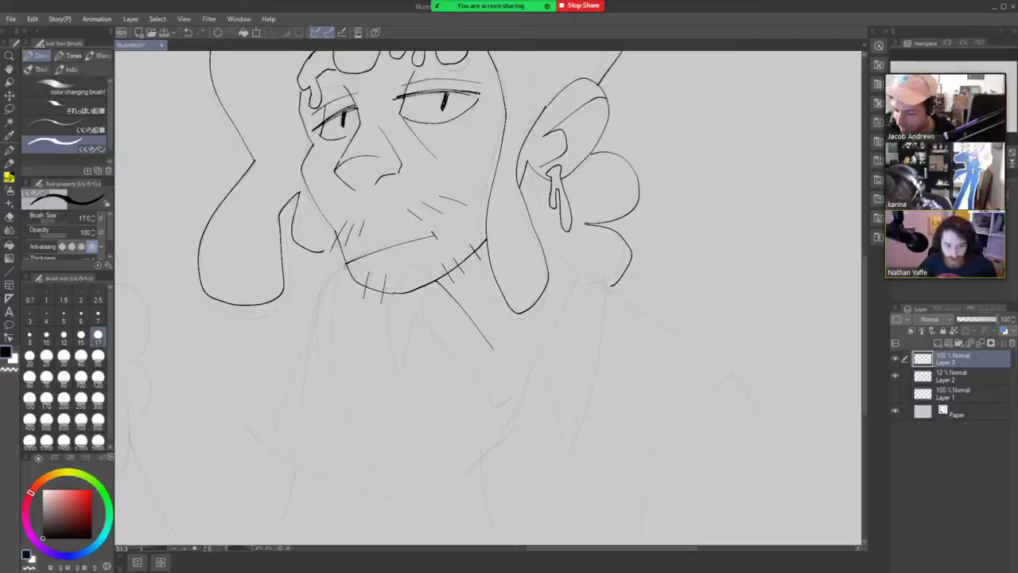
mouse_move(343, 267)
left_mouse_down()
mouse_move(284, 455)
mouse_move(393, 498)
left_mouse_up()
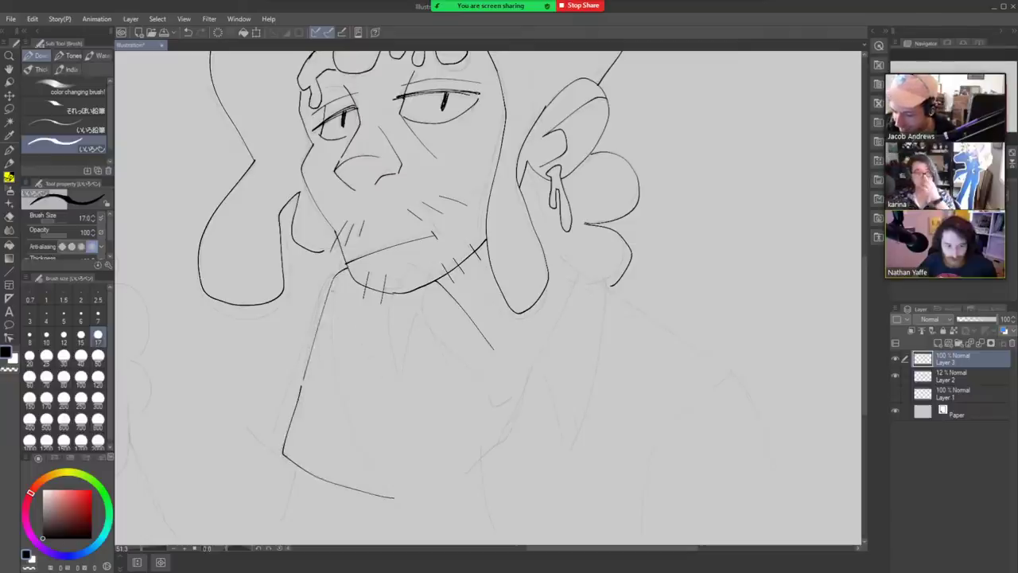
mouse_move(338, 274)
left_mouse_down()
mouse_move(390, 493)
mouse_move(421, 544)
left_mouse_up()
left_click_drag(337, 286, 405, 525)
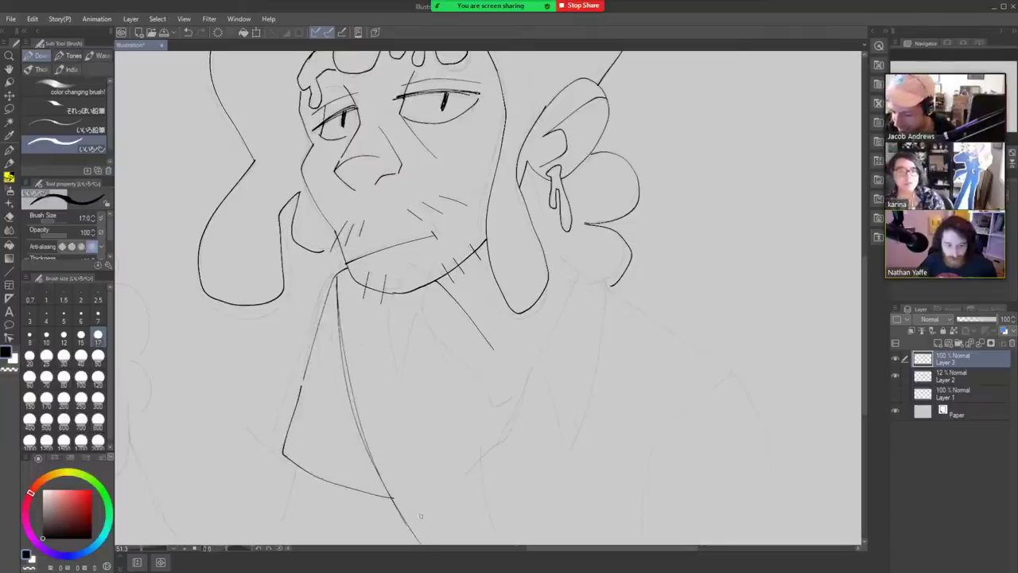
mouse_move(347, 471)
left_mouse_down()
mouse_move(482, 392)
mouse_move(415, 471)
left_mouse_up()
left_click_drag(531, 428, 519, 472)
Ink the near inner collar edge and the narrow pointed shape hanging beneath the chin.
left_click_drag(541, 358, 354, 427)
left_click_drag(368, 279, 442, 433)
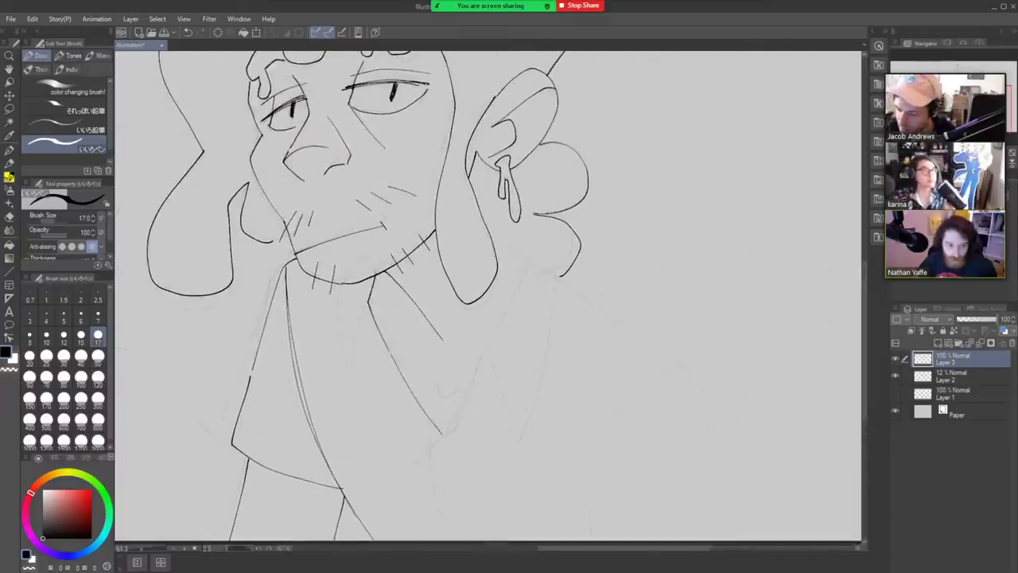
mouse_move(368, 301)
left_mouse_down()
mouse_move(350, 383)
mouse_move(340, 287)
left_mouse_up()
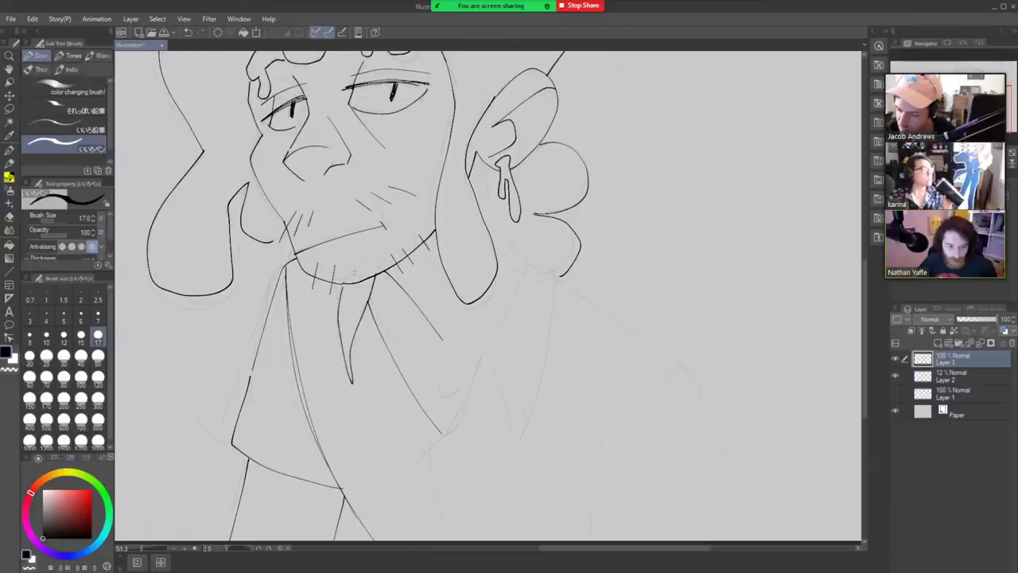
Ink the near collar's long curved edge from its front corner up toward the curls behind the ear.
left_click_drag(427, 454, 525, 267)
key("ctrl+z")
left_click_drag(482, 358, 532, 246)
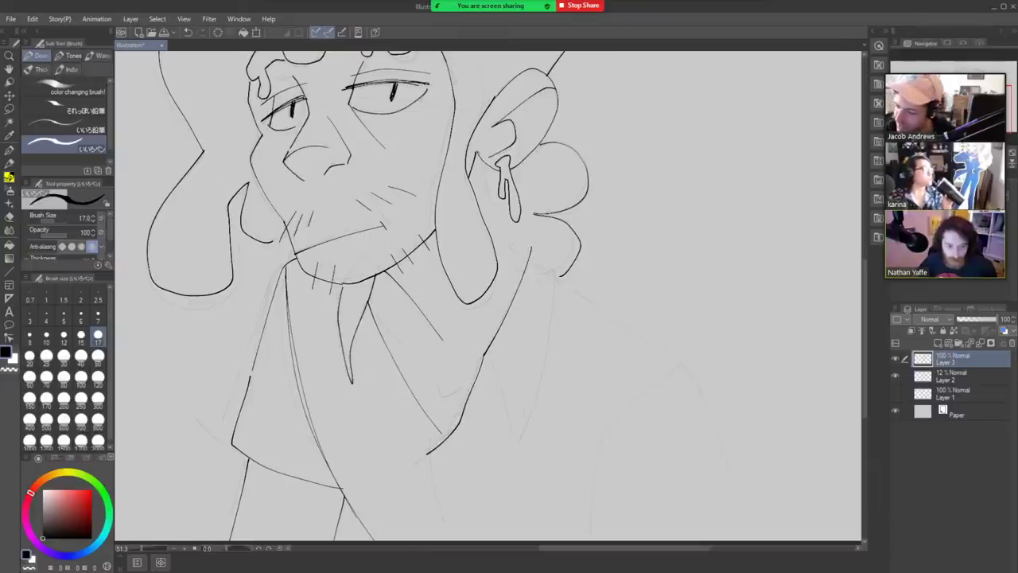
Ink the neck line descending from the earlobe and the outer contour of the near collar's pointed flap.
left_click_drag(477, 152, 522, 261)
left_click_drag(502, 221, 561, 278)
key("ctrl+z")
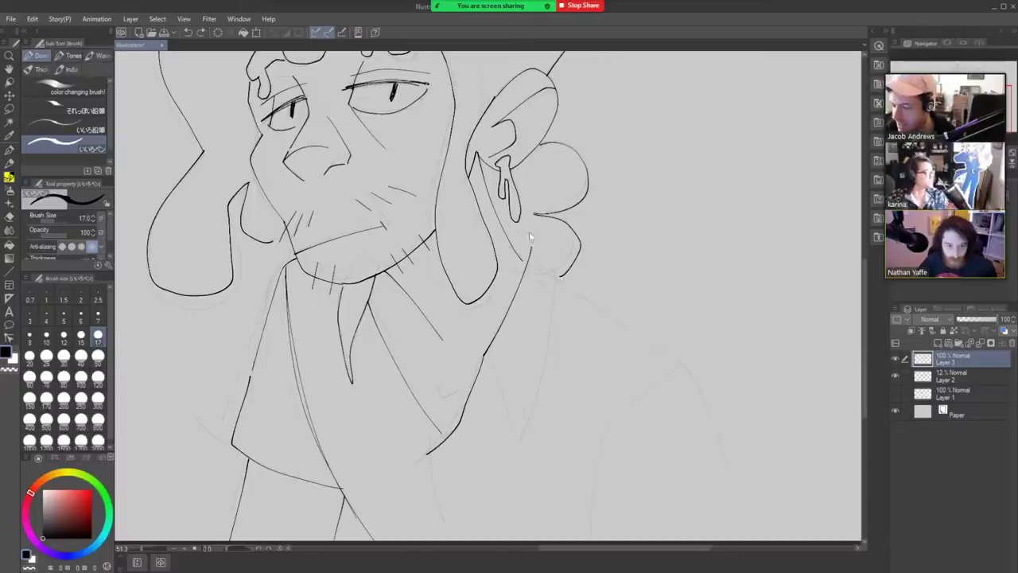
mouse_move(521, 215)
left_mouse_down()
mouse_move(555, 299)
mouse_move(548, 354)
mouse_move(513, 444)
left_mouse_up()
left_click_drag(484, 354, 513, 443)
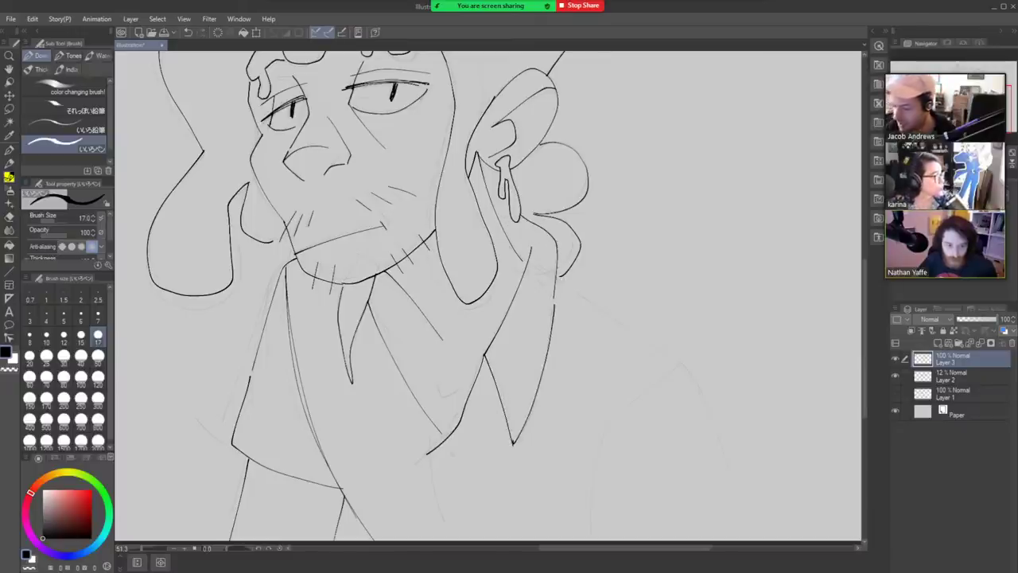
Ink the garment's front line running down from the near collar's front corner, undoing the extra parallel line.
left_click_drag(425, 454, 451, 537)
left_click_drag(451, 454, 482, 538)
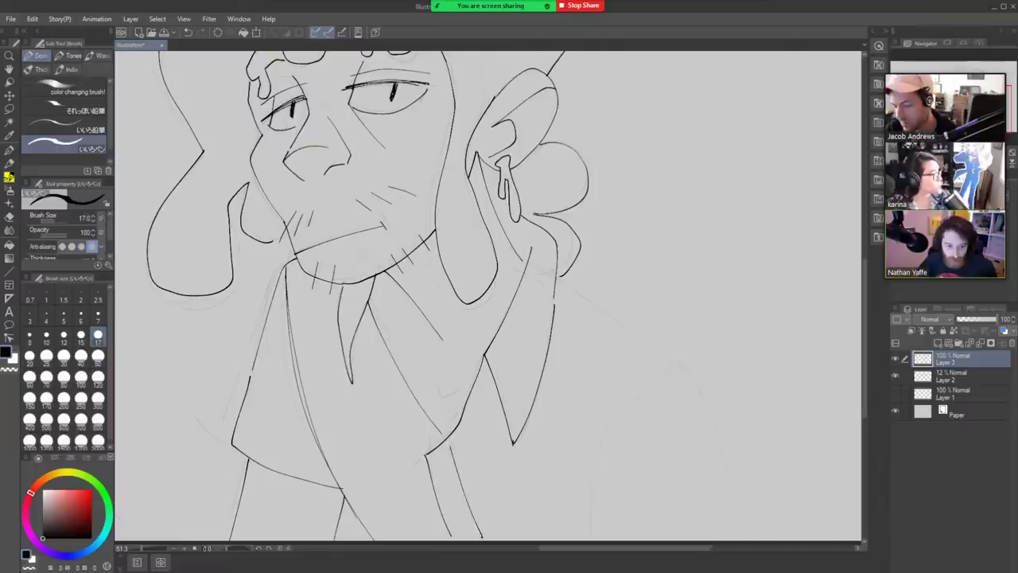
key("ctrl+z")
left_click_drag(684, 435, 652, 424)
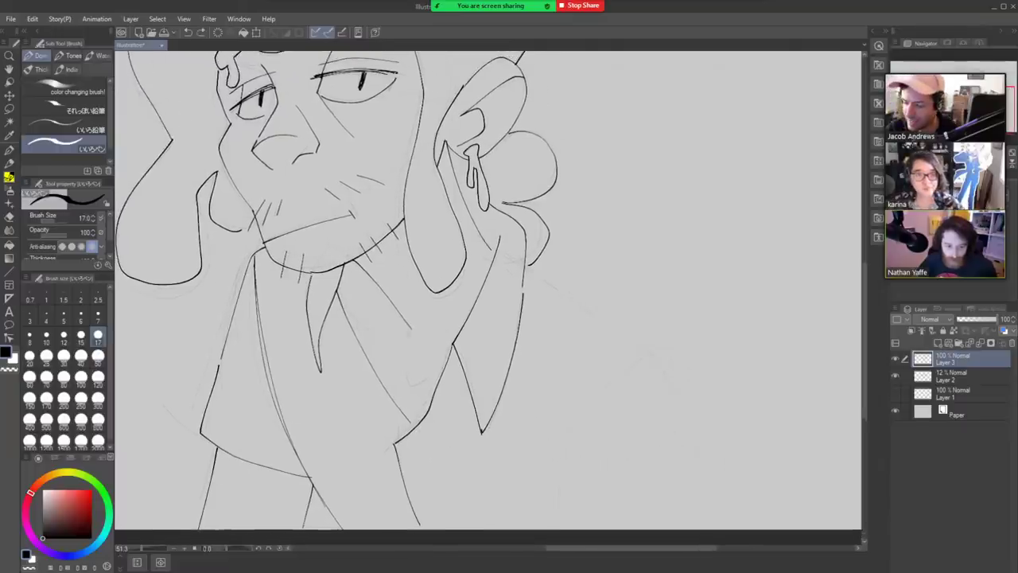
Ink the neck line running from beneath the chin down to a small hooked end inside the open collar.
mouse_move(341, 305)
left_mouse_down()
mouse_move(425, 381)
mouse_move(414, 388)
mouse_move(427, 374)
mouse_move(426, 388)
mouse_move(413, 386)
mouse_move(421, 379)
left_mouse_up()
key("ctrl+z")
key("ctrl+z")
key("ctrl+z")
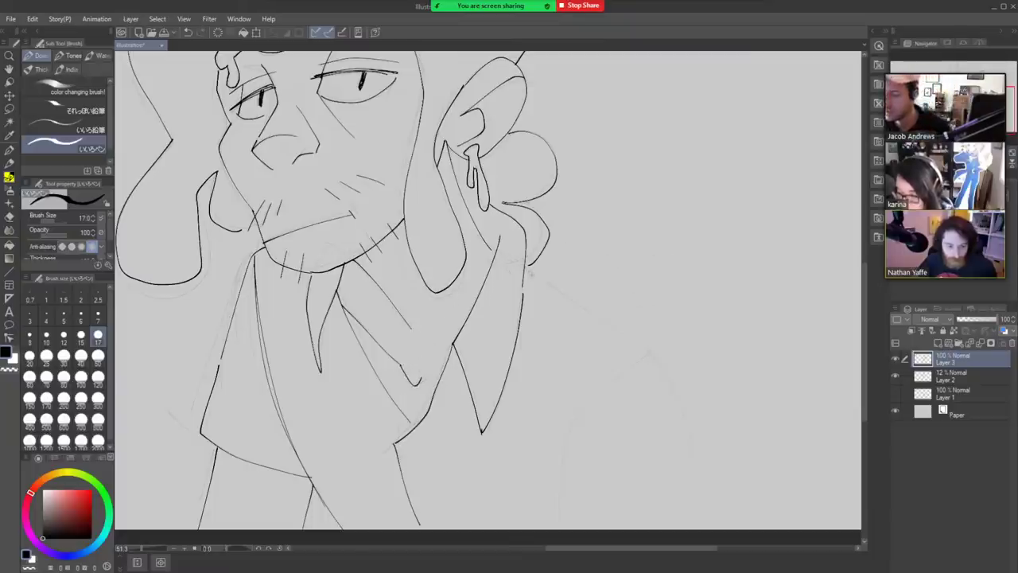
Ink the near shoulder slope from the curls outward, the outer sleeve line and the curved armhole seam.
mouse_move(524, 270)
left_mouse_down()
mouse_move(584, 314)
mouse_move(710, 525)
left_mouse_up()
mouse_move(667, 363)
left_mouse_down()
mouse_move(593, 418)
mouse_move(561, 528)
left_mouse_up()
key("ctrl+space")
mouse_move(704, 356)
left_mouse_down()
mouse_move(662, 357)
mouse_move(593, 511)
left_mouse_up()
key("ctrl+z")
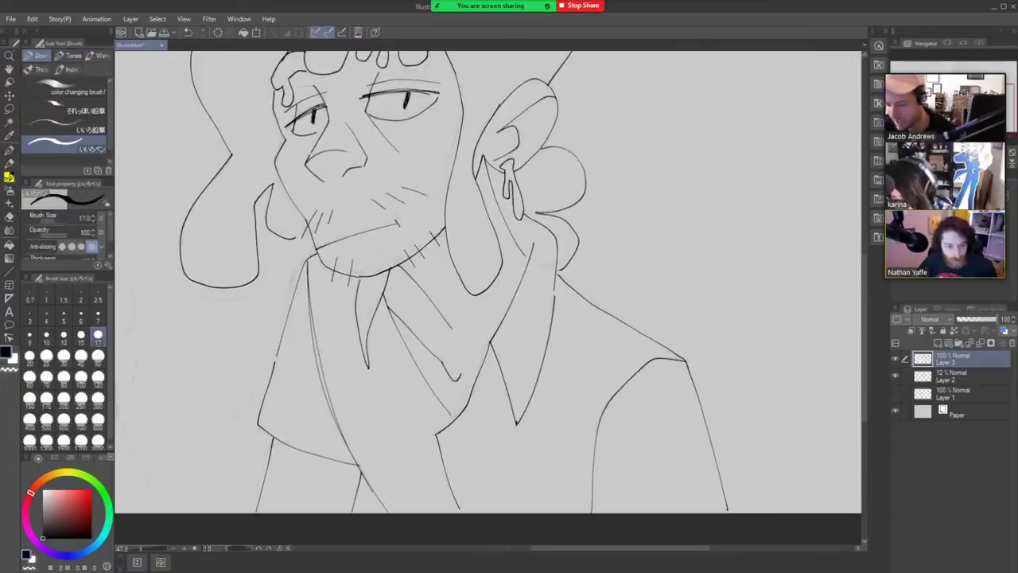
Erase the doubled front edge of the far collar and re-ink it as a single curve down from the chin.
key("e")
mouse_move(307, 256)
left_mouse_down()
mouse_move(340, 430)
mouse_move(315, 292)
left_mouse_up()
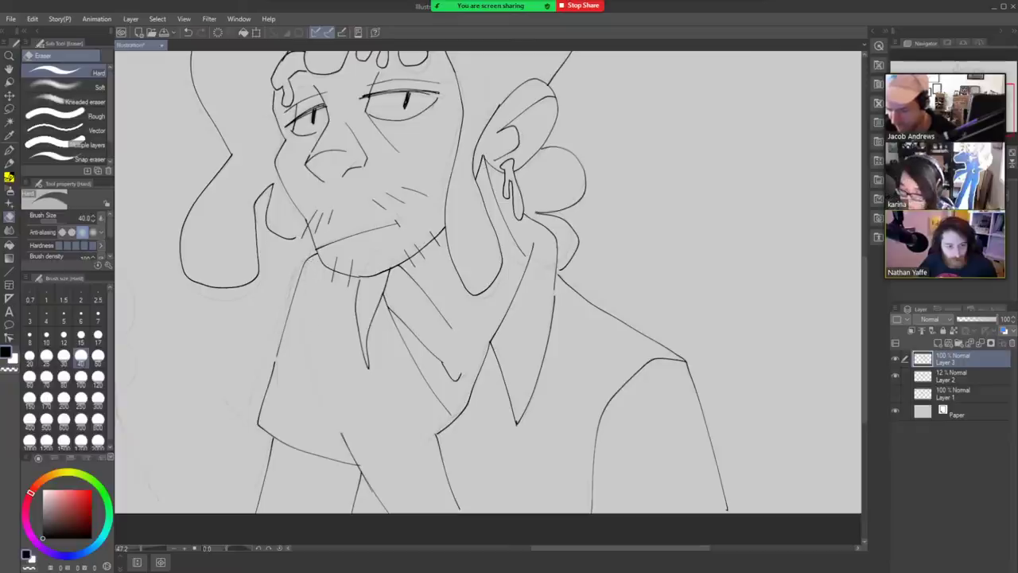
key("b")
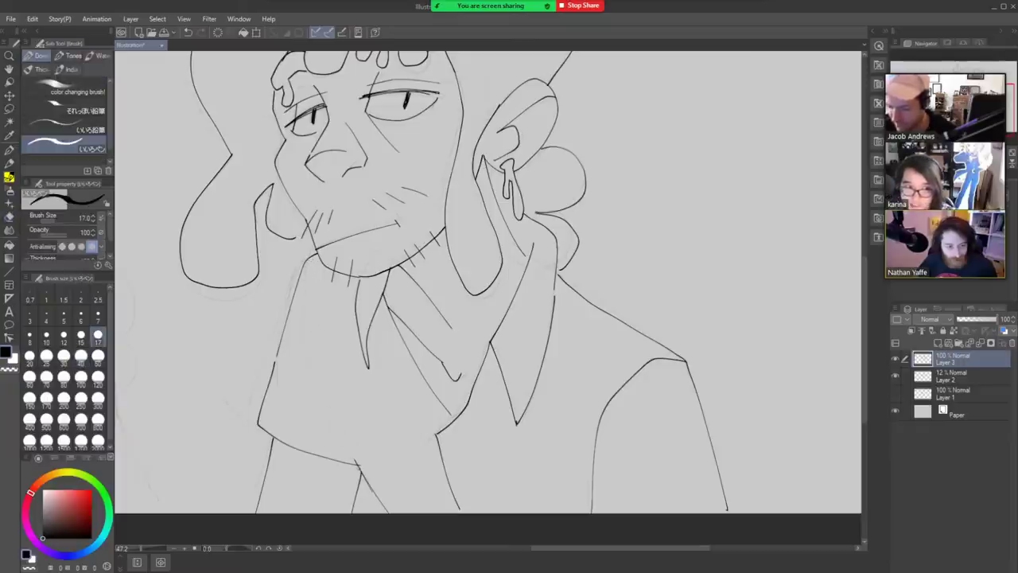
mouse_move(353, 462)
left_mouse_down()
mouse_move(325, 281)
mouse_move(358, 464)
left_mouse_up()
key("ctrl+z")
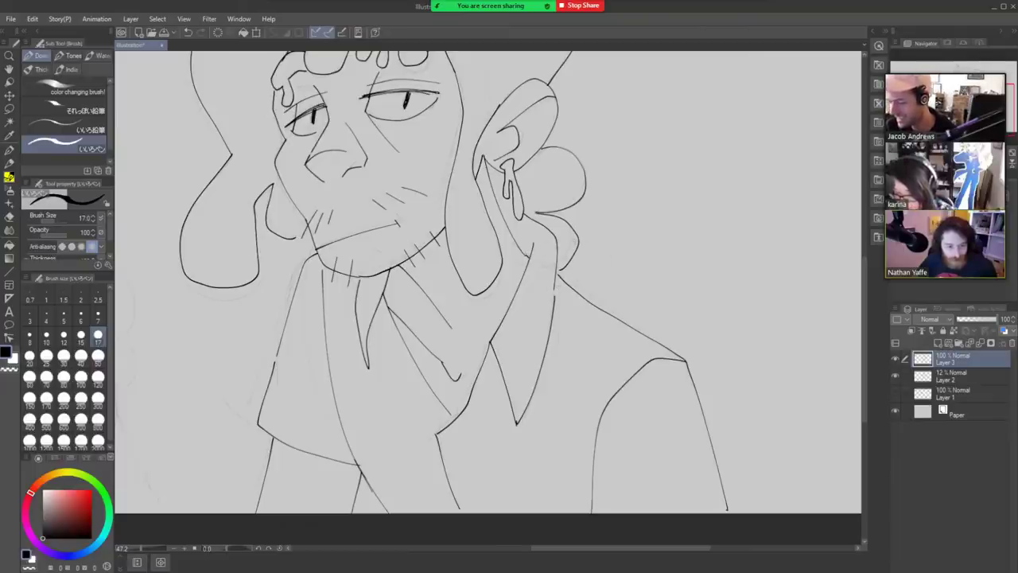
Ink the two forearm lines running from the raised hand's wrist down to the canvas edge.
key("ctrl+space")
scroll(596, 267, "down", 3)
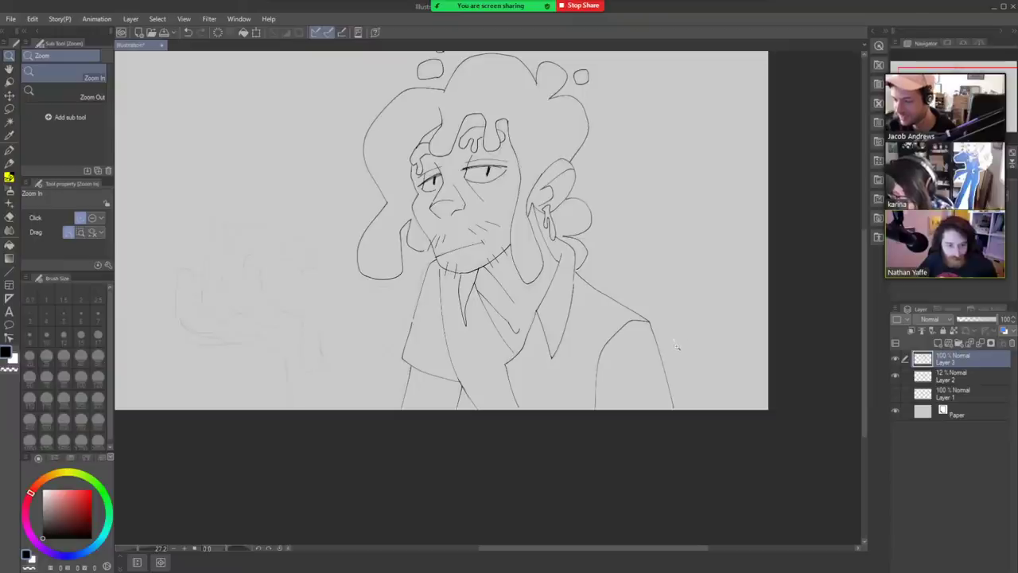
left_click_drag(540, 430, 613, 441)
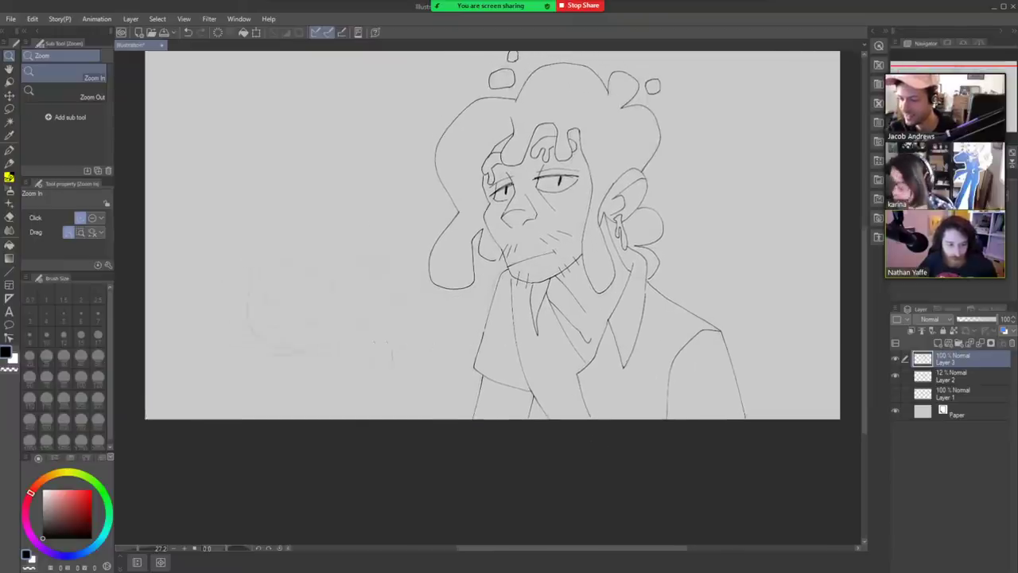
left_click_drag(375, 341, 415, 342)
left_click_drag(411, 380, 456, 483)
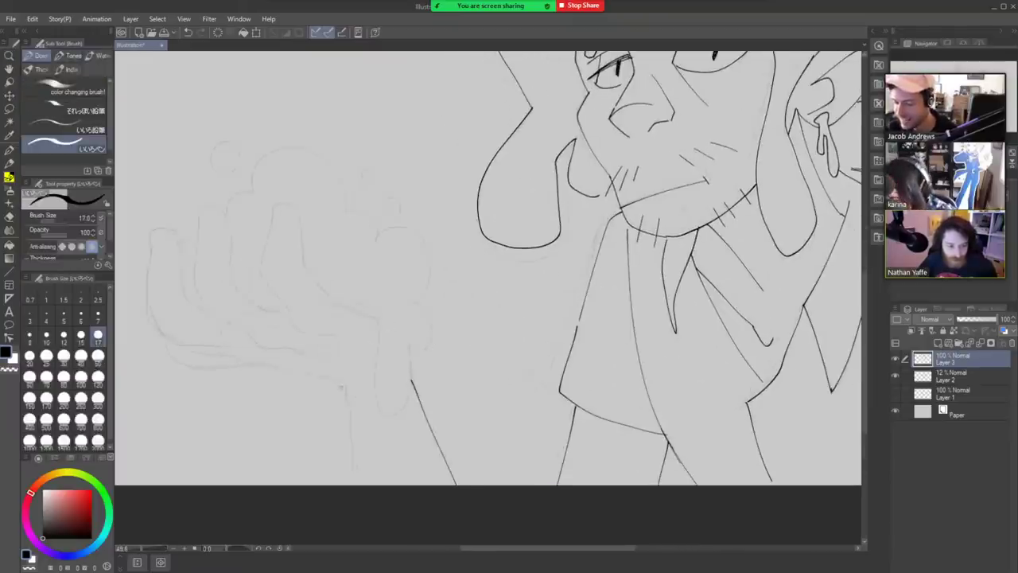
left_click_drag(345, 385, 358, 483)
Ink the long drip at the wrist, the lumpy foam outline held in the raised hand and two floating bubbles.
mouse_move(373, 319)
left_mouse_down()
mouse_move(374, 408)
mouse_move(404, 419)
mouse_move(406, 345)
mouse_move(376, 329)
mouse_move(375, 410)
mouse_move(405, 419)
mouse_move(406, 344)
left_mouse_up()
key("ctrl+z")
left_click_drag(475, 389, 500, 480)
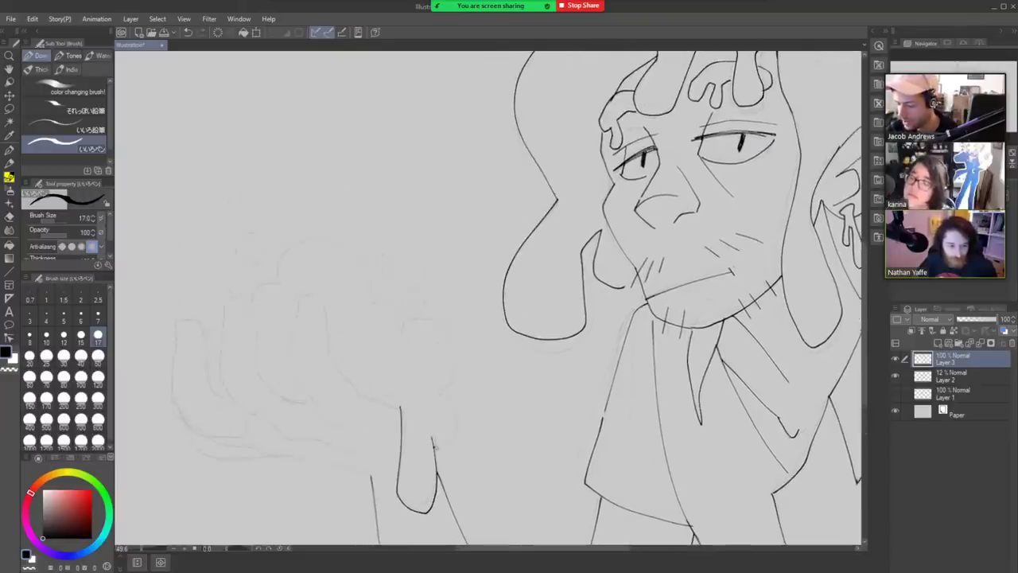
mouse_move(433, 447)
left_mouse_down()
mouse_move(456, 415)
mouse_move(435, 379)
mouse_move(434, 392)
mouse_move(450, 370)
mouse_move(444, 320)
mouse_move(401, 338)
mouse_move(367, 301)
mouse_move(369, 280)
mouse_move(345, 249)
mouse_move(290, 247)
mouse_move(287, 275)
mouse_move(252, 300)
mouse_move(259, 268)
mouse_move(250, 234)
left_mouse_up()
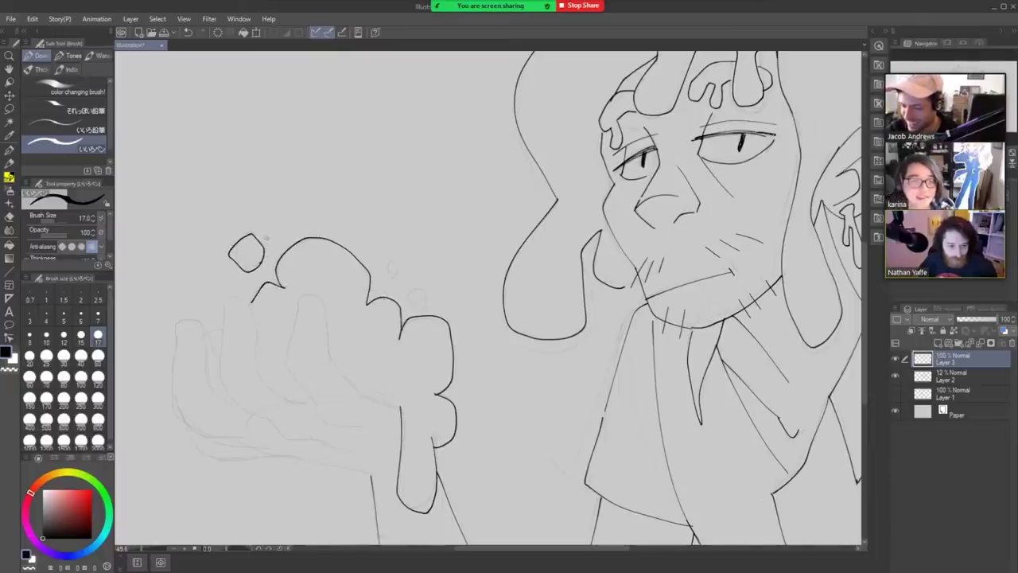
mouse_move(385, 267)
left_mouse_down()
mouse_move(383, 283)
mouse_move(387, 268)
left_mouse_up()
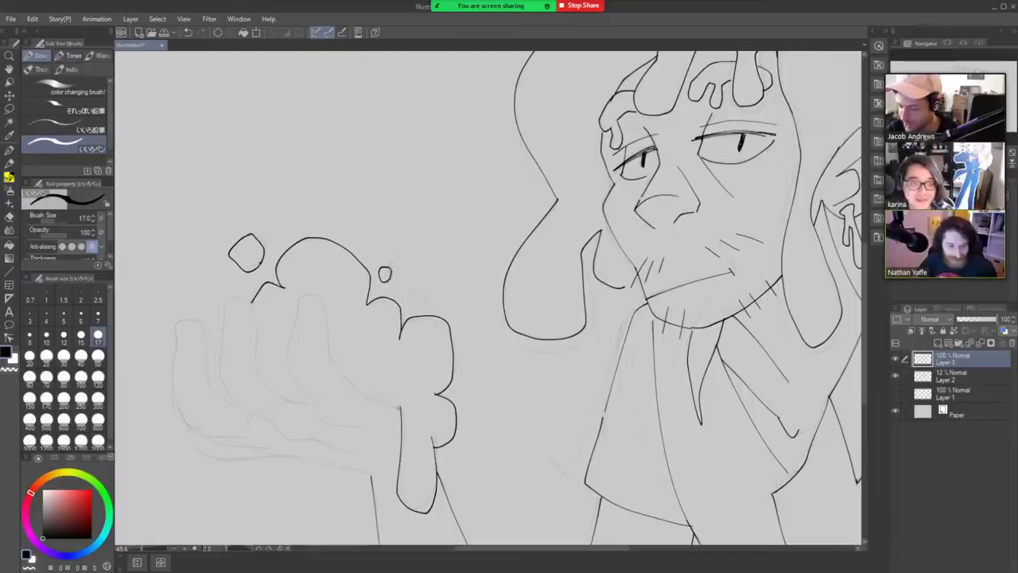
Ink the palm edge, the two fingers nearest the foam and the creases at their bases.
left_click_drag(357, 390, 326, 350)
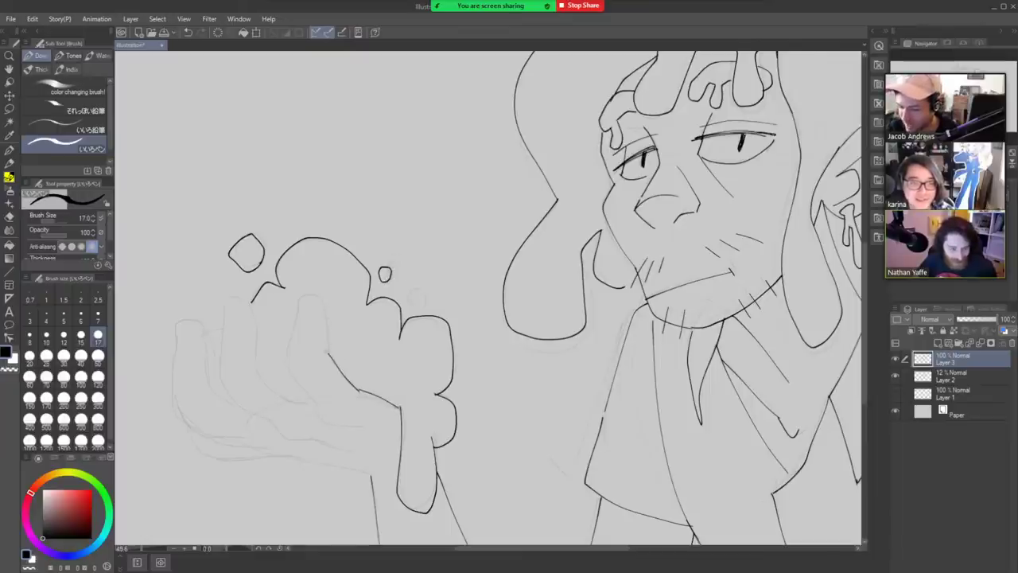
mouse_move(317, 406)
left_mouse_down()
mouse_move(293, 371)
mouse_move(303, 294)
mouse_move(326, 343)
left_mouse_up()
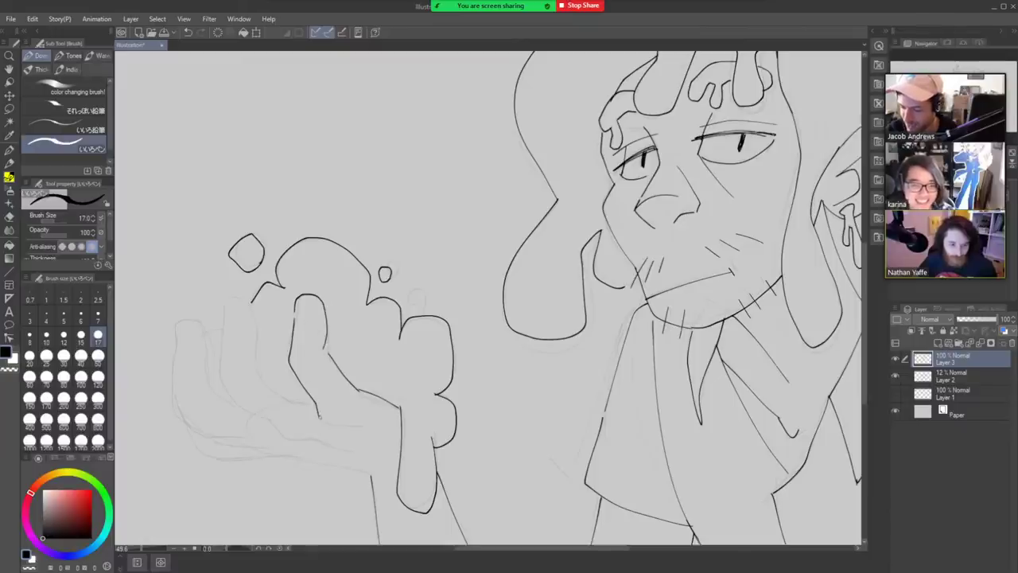
mouse_move(318, 417)
left_mouse_down()
mouse_move(286, 401)
mouse_move(258, 375)
mouse_move(240, 292)
mouse_move(224, 301)
mouse_move(235, 402)
left_mouse_up()
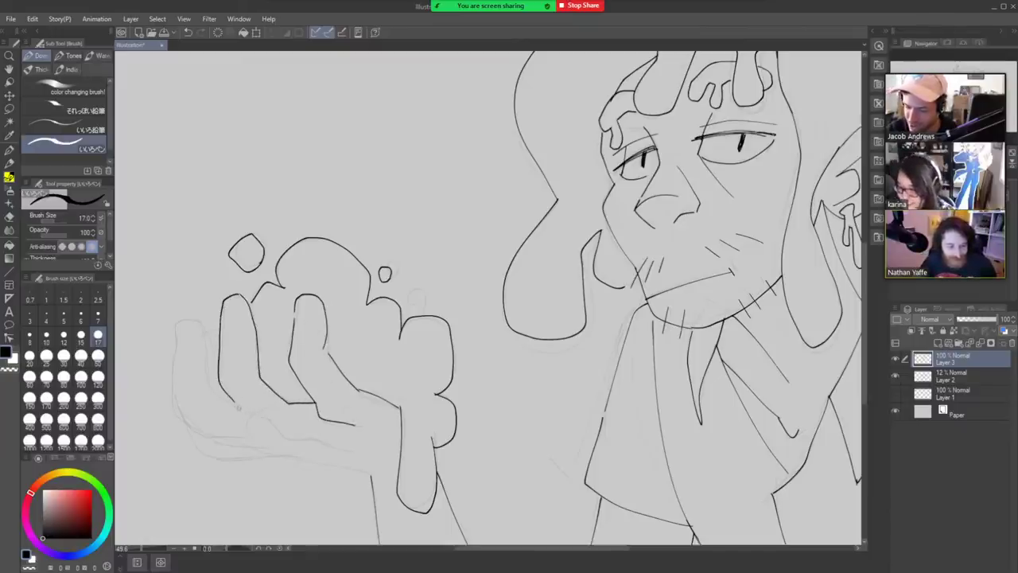
left_click_drag(307, 440, 333, 447)
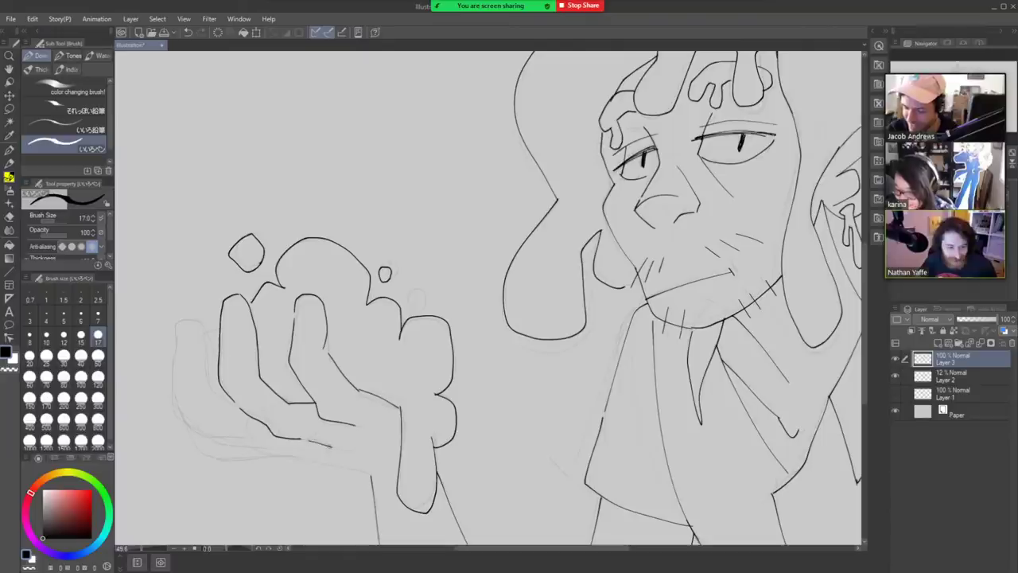
Ink the outermost finger, redoing its outer edge, and the underside of the hand back to the wrist.
mouse_move(241, 414)
left_mouse_down()
mouse_move(217, 403)
mouse_move(192, 319)
left_mouse_up()
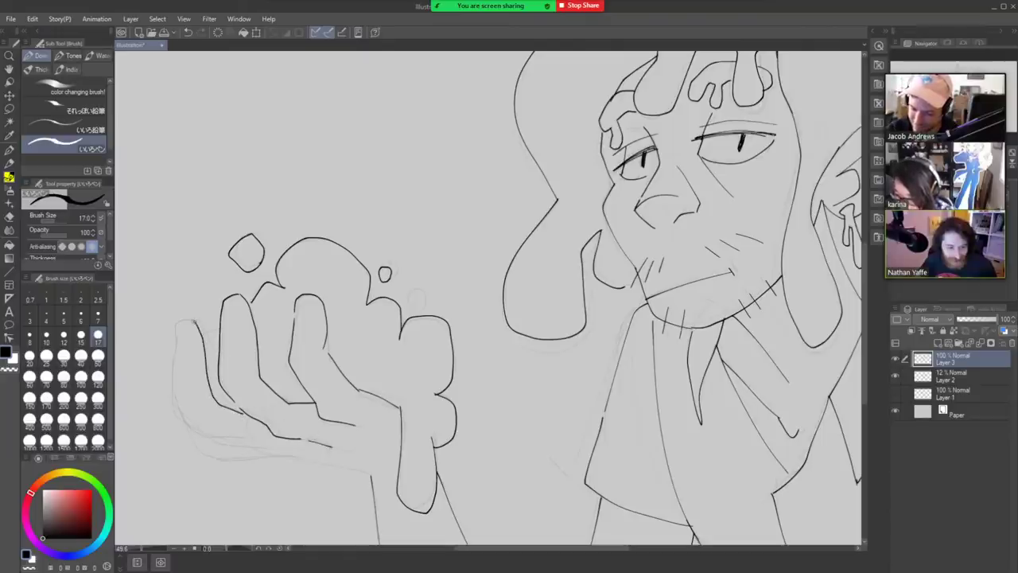
left_click_drag(177, 356, 189, 424)
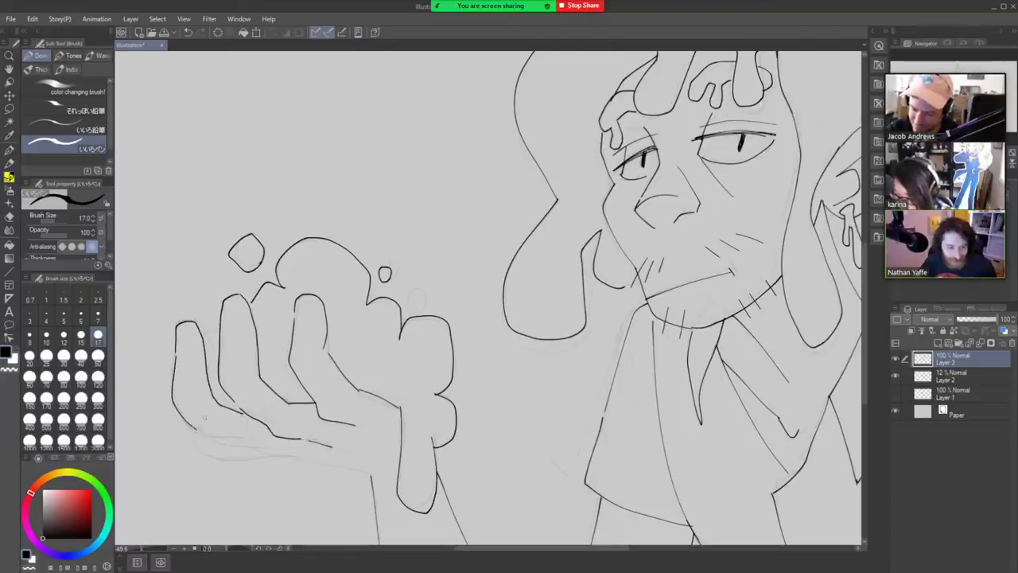
key("ctrl+z")
left_click_drag(175, 357, 189, 427)
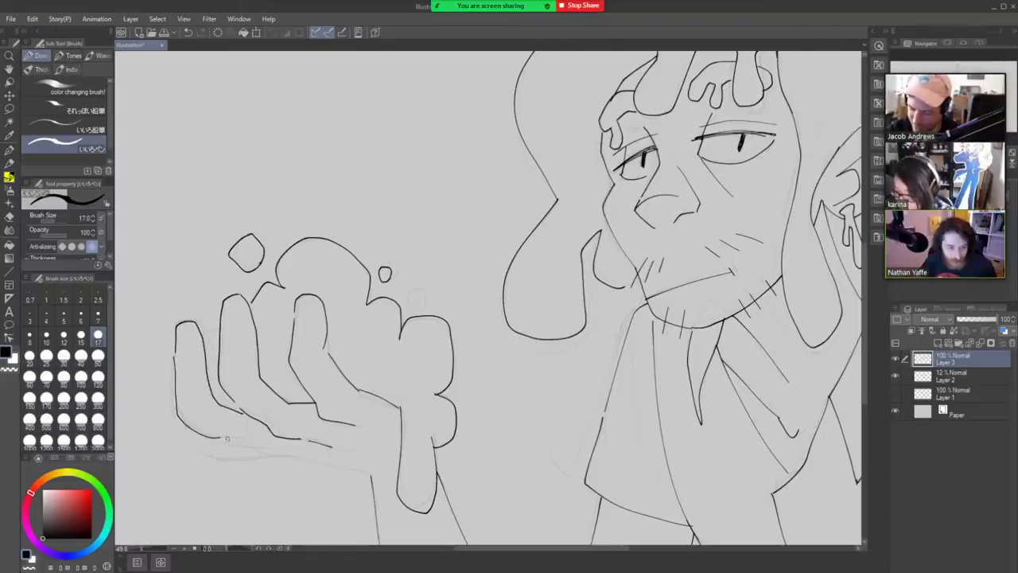
left_click_drag(190, 432, 372, 475)
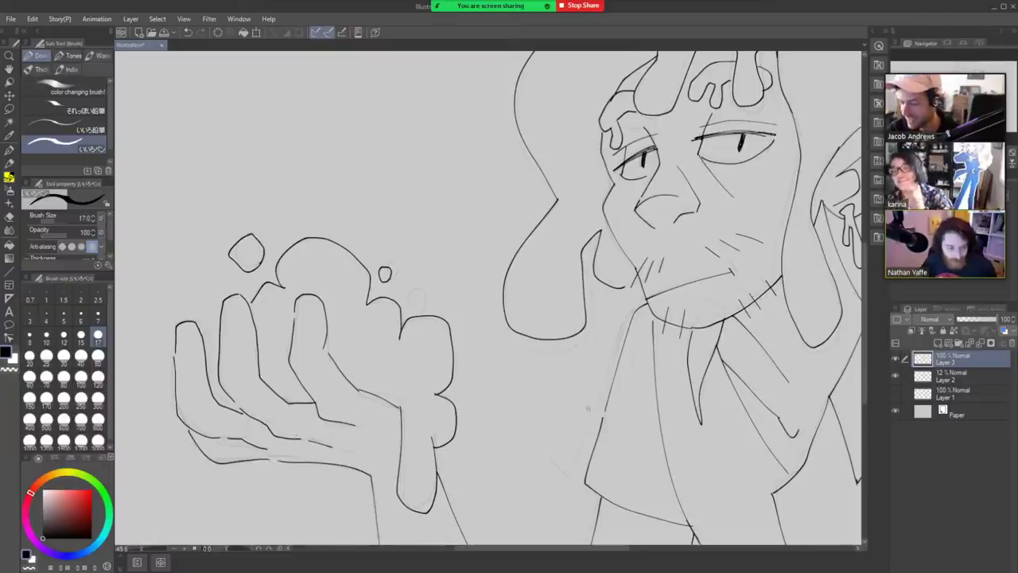
Hide the faded sketch on Layer 2 and add a new layer between it and the line art.
key("ctrl+space")
left_click_drag(593, 405, 443, 396)
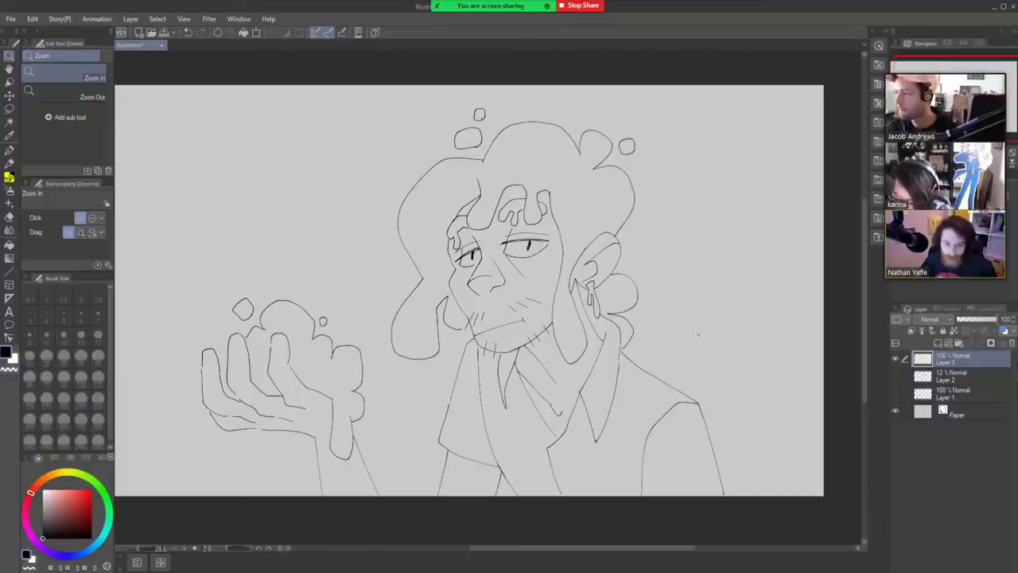
left_click(965, 372)
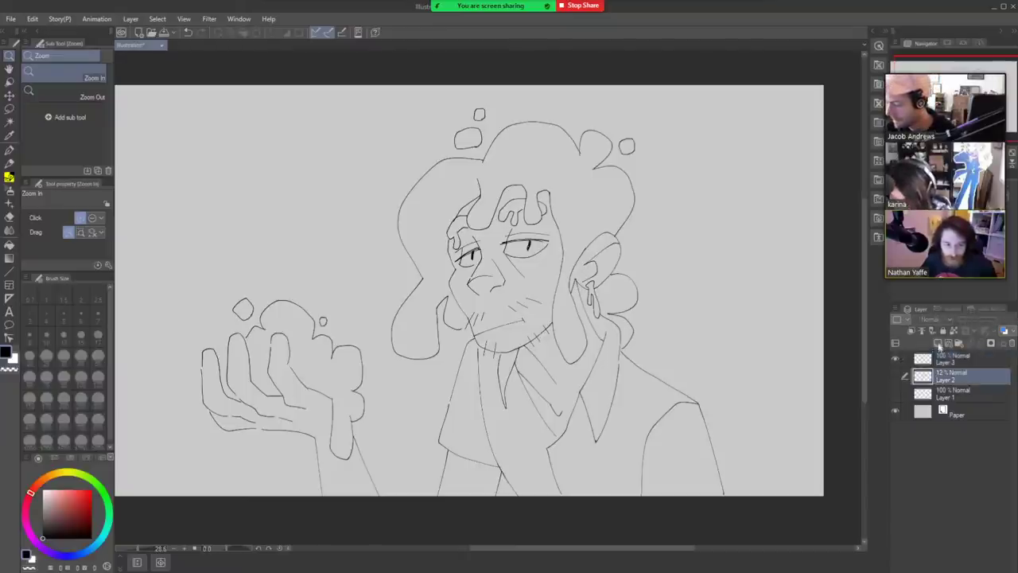
left_click(938, 343)
key("b")
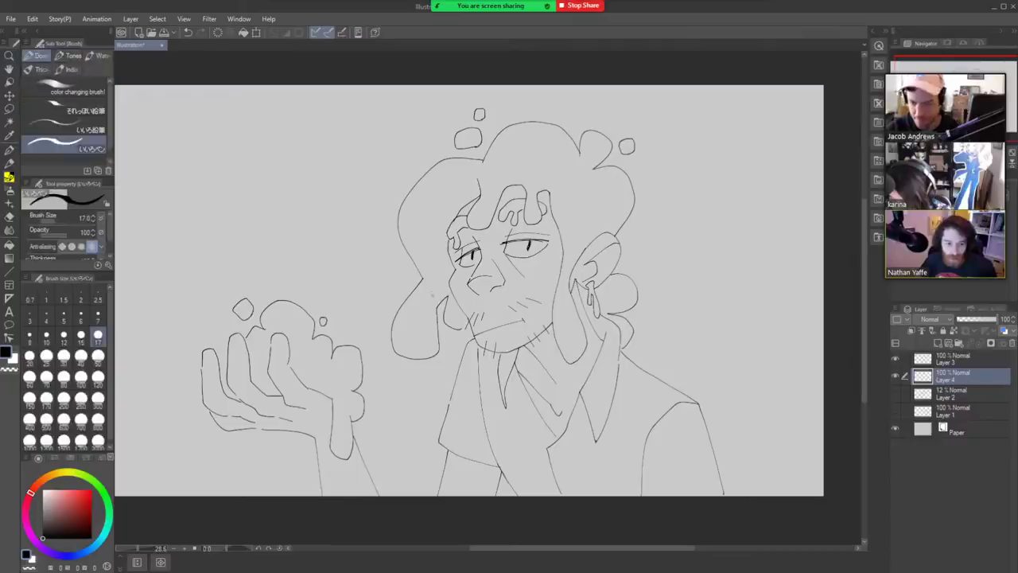
Choose the Tone - dot grid brush and try one stroke on the far side of the hair, undoing it.
left_click(73, 57)
scroll(106, 95, "up", 3)
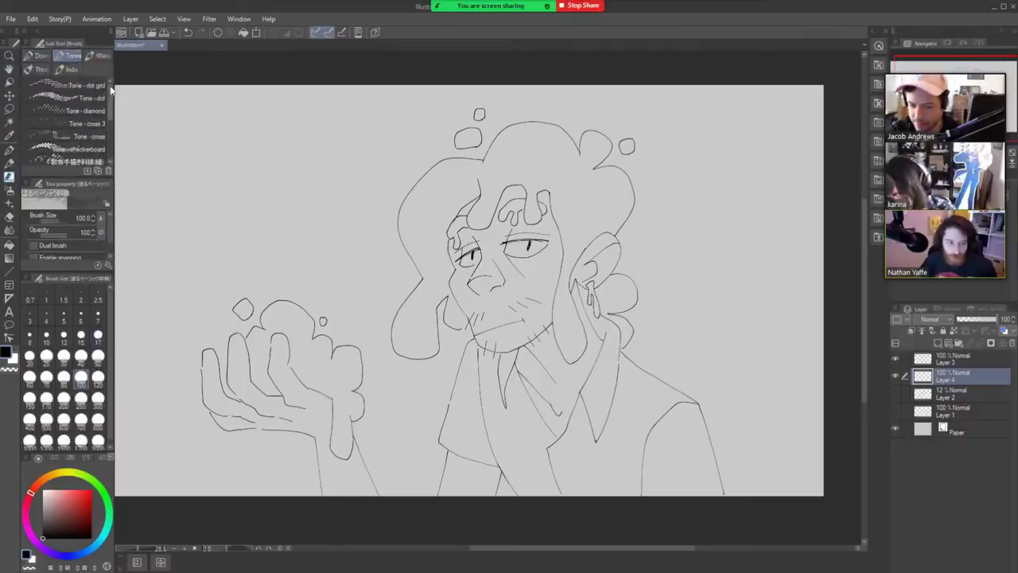
left_click(80, 84)
left_click_drag(423, 205, 424, 256)
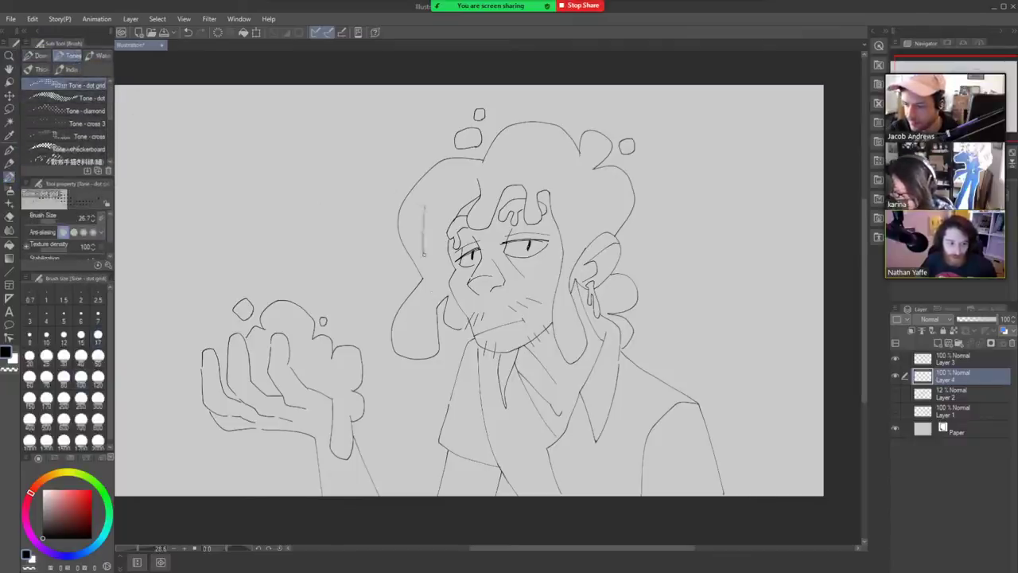
key("ctrl+z")
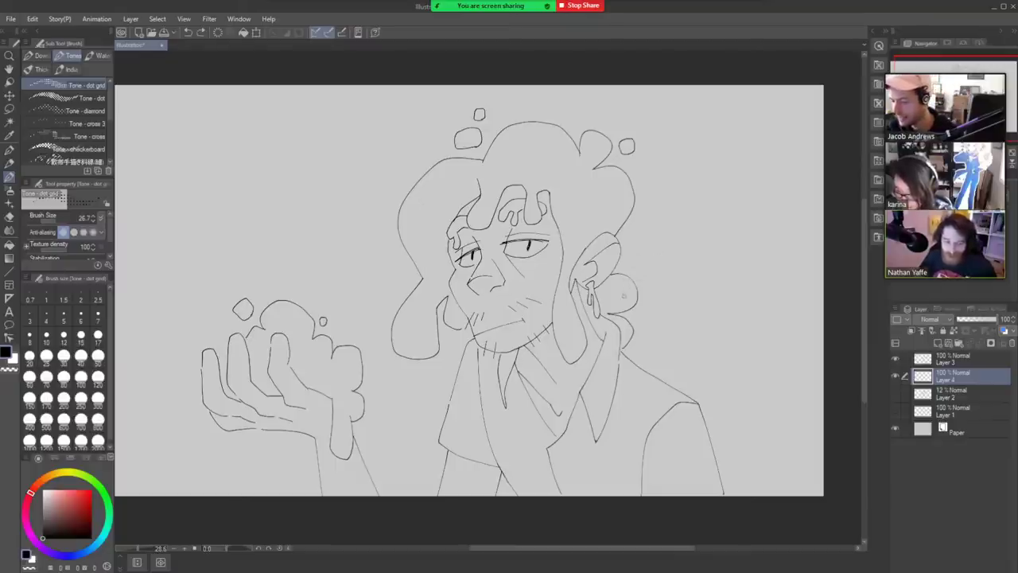
Set the tone brush size to 50 and fill the drips under the fringe on the forehead with dot-grid tone.
key("ctrl+space")
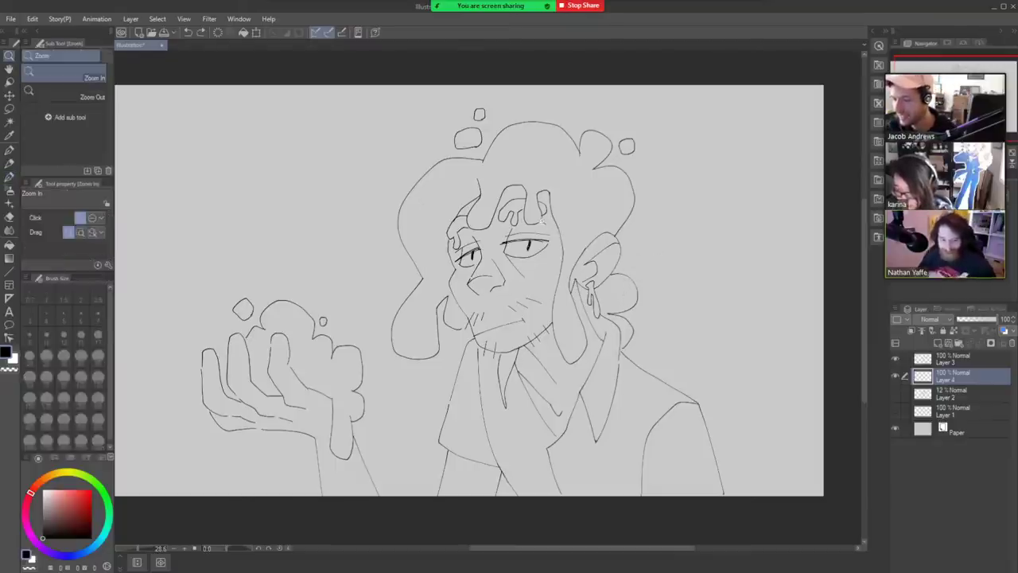
left_click_drag(542, 221, 638, 245)
key("b")
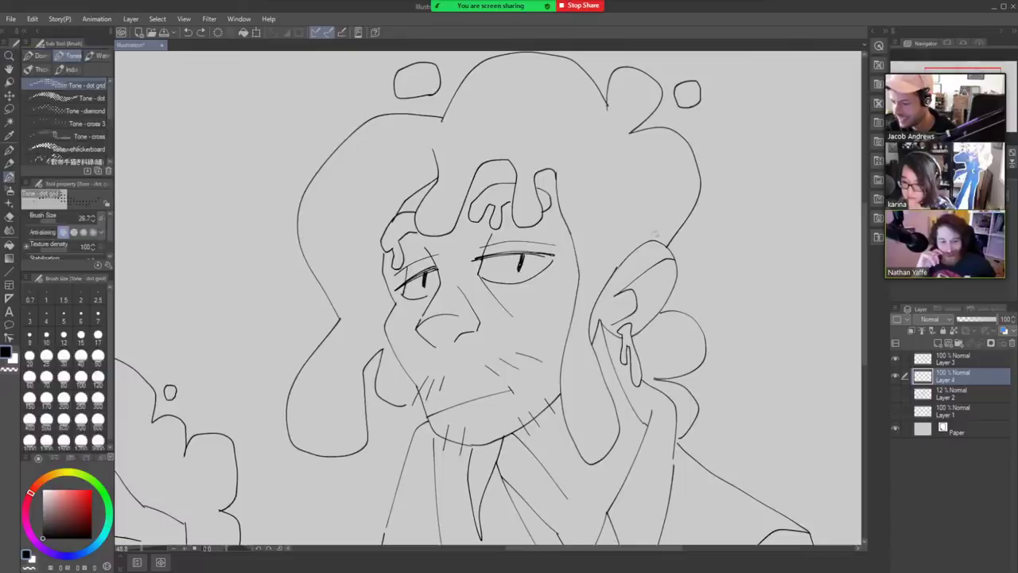
key("bracketright")
key("bracketright")
key("bracketright")
key("bracketright")
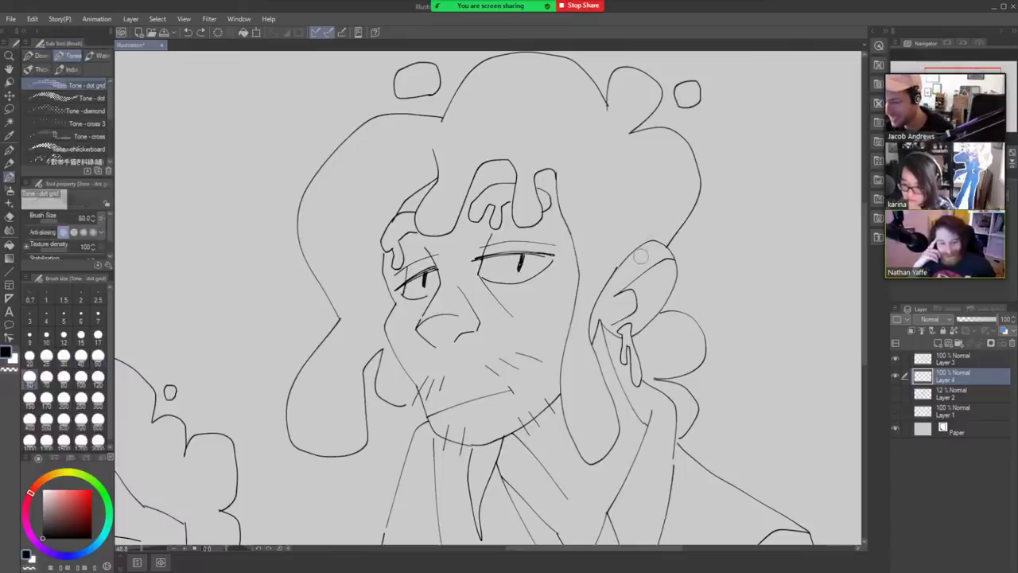
key("bracketleft")
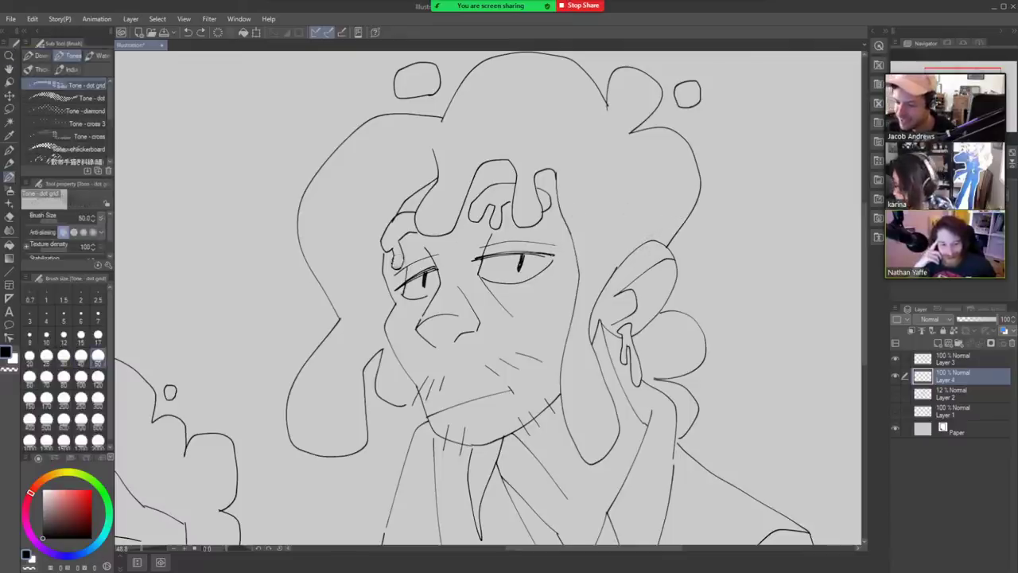
mouse_move(398, 258)
left_mouse_down()
mouse_move(383, 231)
mouse_move(409, 215)
mouse_move(401, 230)
left_mouse_up()
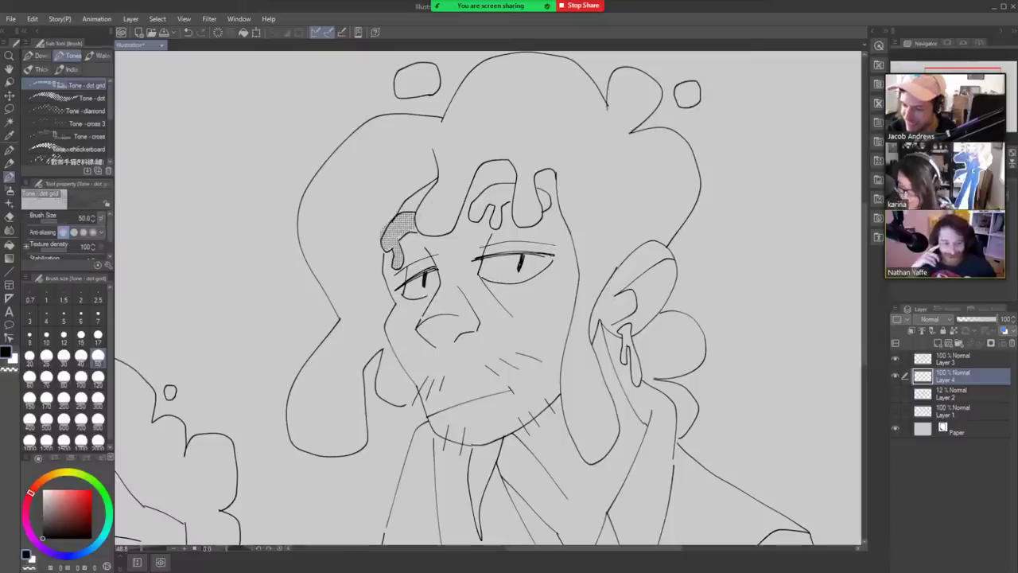
mouse_move(478, 208)
left_mouse_down()
mouse_move(477, 197)
mouse_move(480, 215)
mouse_move(509, 190)
mouse_move(497, 225)
mouse_move(512, 191)
mouse_move(540, 202)
mouse_move(543, 189)
left_mouse_up()
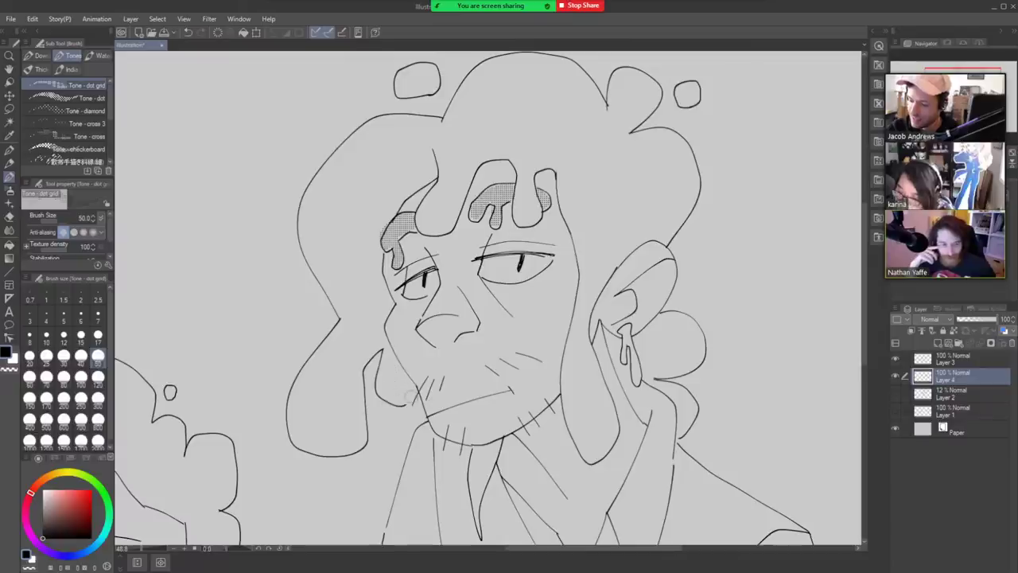
Fill the hair on the far side of the face with dot-grid tone, from the cheek curl and hanging lock up to the crown.
mouse_move(412, 398)
left_mouse_down()
mouse_move(402, 402)
mouse_move(382, 373)
mouse_move(391, 358)
mouse_move(412, 390)
left_mouse_up()
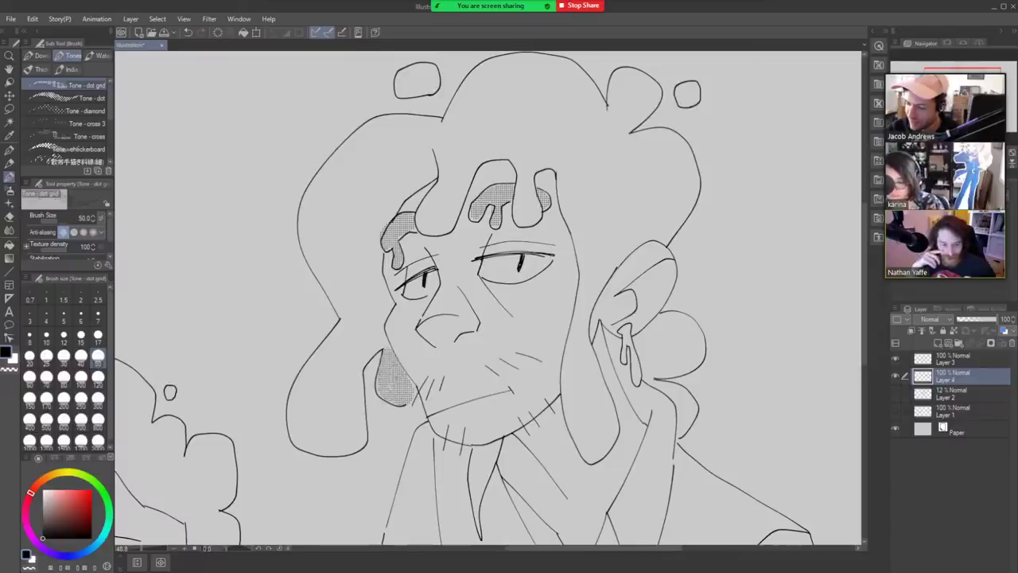
mouse_move(382, 342)
left_mouse_down()
mouse_move(355, 360)
mouse_move(359, 441)
mouse_move(309, 442)
mouse_move(293, 423)
mouse_move(295, 393)
mouse_move(340, 328)
mouse_move(351, 336)
mouse_move(340, 427)
mouse_move(311, 427)
mouse_move(326, 358)
left_mouse_up()
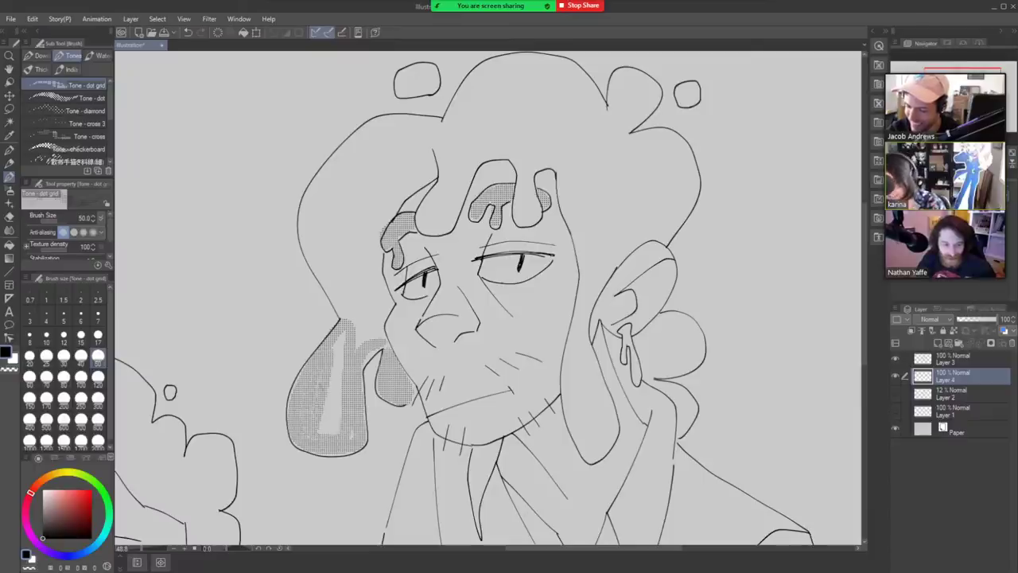
mouse_move(321, 434)
left_mouse_down()
mouse_move(332, 400)
mouse_move(340, 434)
mouse_move(339, 334)
mouse_move(370, 357)
mouse_move(388, 300)
mouse_move(384, 328)
mouse_move(327, 278)
mouse_move(350, 274)
mouse_move(370, 290)
mouse_move(380, 278)
mouse_move(385, 294)
mouse_move(377, 231)
left_mouse_up()
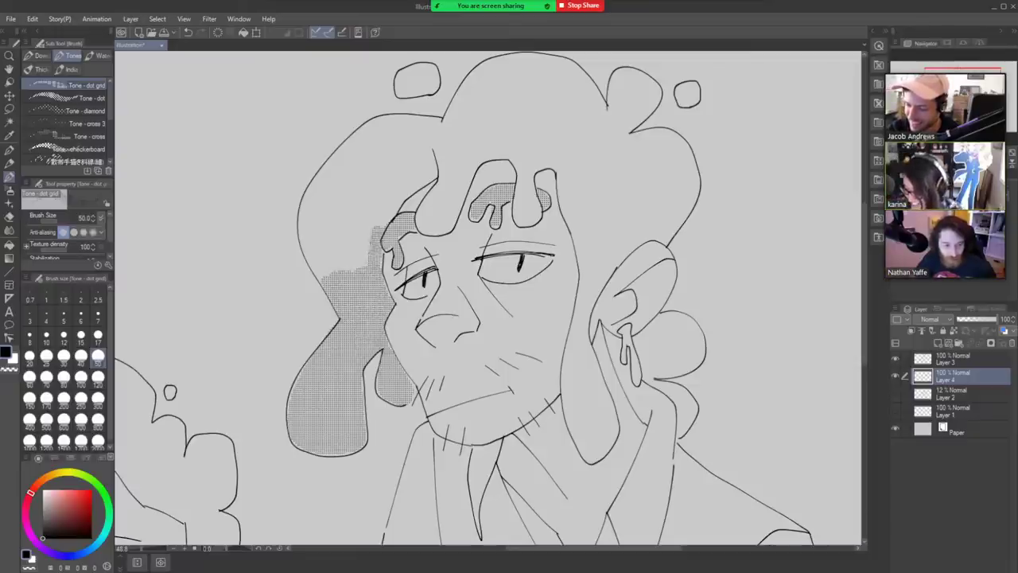
mouse_move(322, 278)
left_mouse_down()
mouse_move(302, 223)
mouse_move(324, 247)
mouse_move(373, 231)
mouse_move(401, 184)
mouse_move(402, 205)
mouse_move(385, 168)
mouse_move(362, 187)
mouse_move(304, 199)
mouse_move(345, 167)
mouse_move(334, 155)
mouse_move(370, 128)
mouse_move(377, 144)
mouse_move(430, 155)
mouse_move(422, 183)
mouse_move(439, 170)
mouse_move(410, 116)
mouse_move(429, 124)
left_mouse_up()
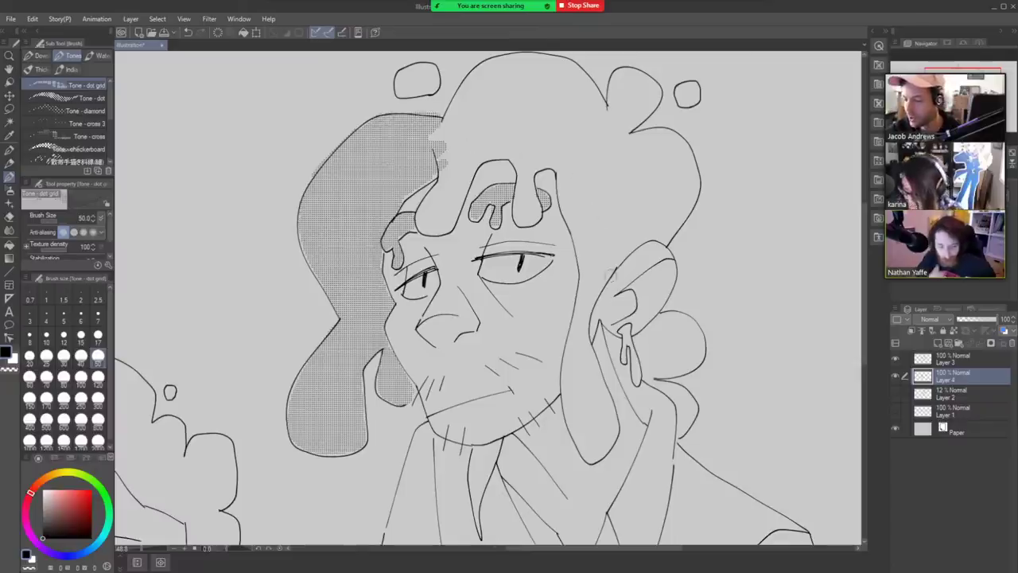
Fill the fringe drips over the forehead and the lower front of the crown with dot-grid tone.
left_click_drag(577, 424, 486, 493)
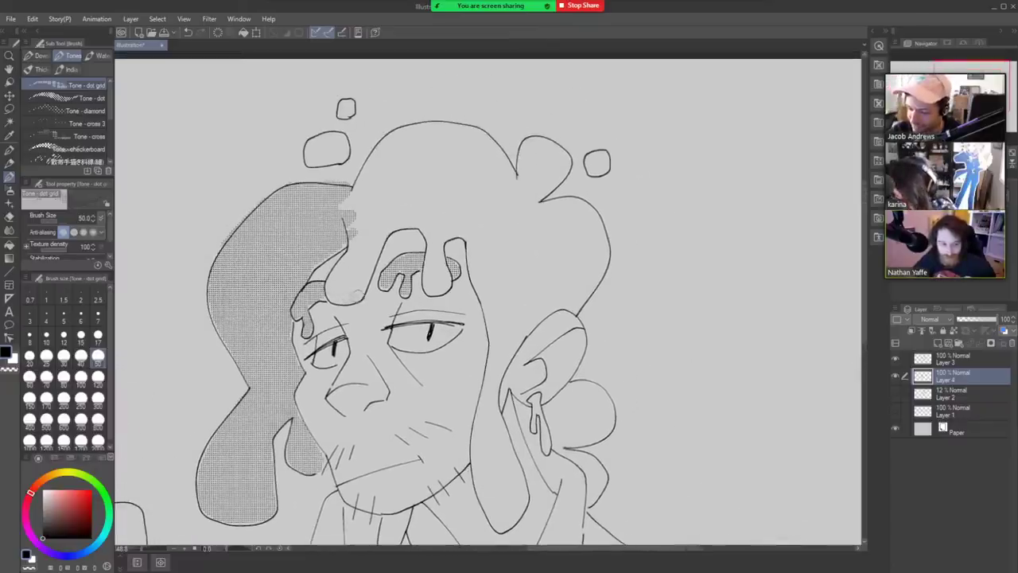
mouse_move(359, 301)
left_mouse_down()
mouse_move(329, 297)
mouse_move(353, 237)
mouse_move(350, 279)
mouse_move(361, 294)
mouse_move(375, 233)
mouse_move(367, 238)
left_mouse_up()
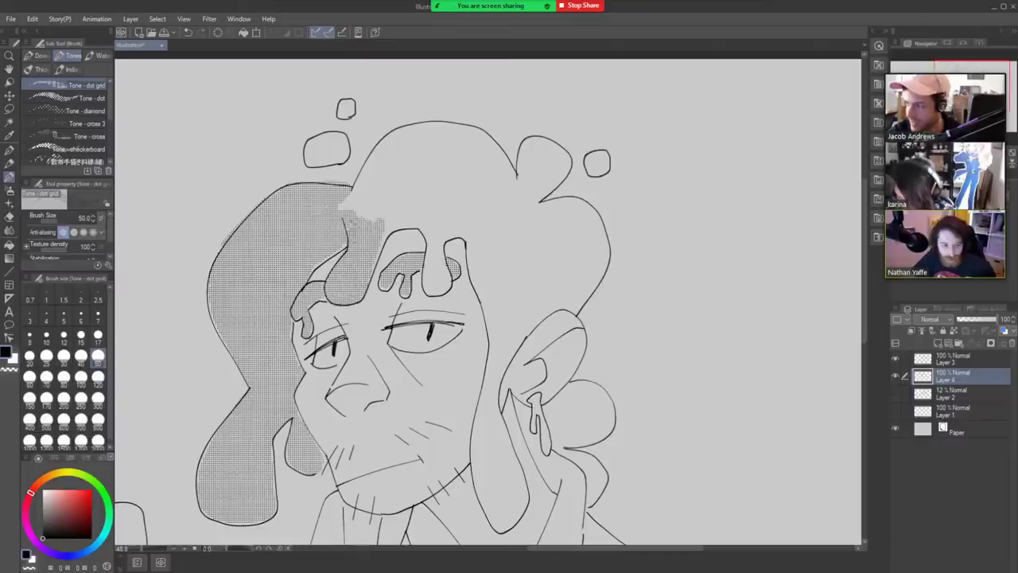
mouse_move(342, 202)
left_mouse_down()
mouse_move(374, 155)
mouse_move(382, 206)
mouse_move(393, 191)
mouse_move(377, 260)
mouse_move(402, 223)
mouse_move(429, 223)
mouse_move(429, 288)
mouse_move(443, 264)
mouse_move(436, 270)
mouse_move(449, 285)
left_mouse_up()
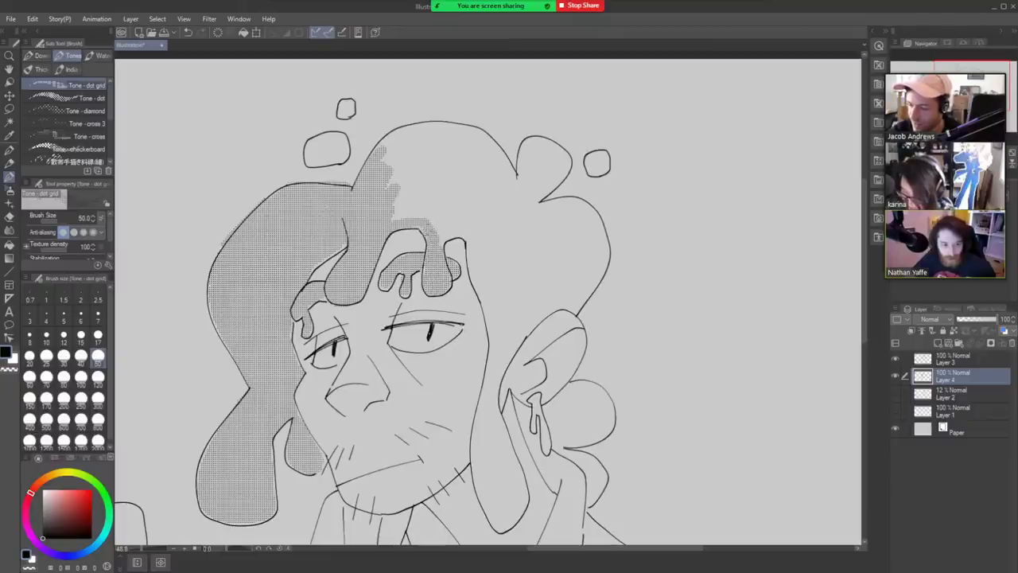
mouse_move(424, 234)
left_mouse_down()
mouse_move(450, 223)
mouse_move(462, 231)
left_mouse_up()
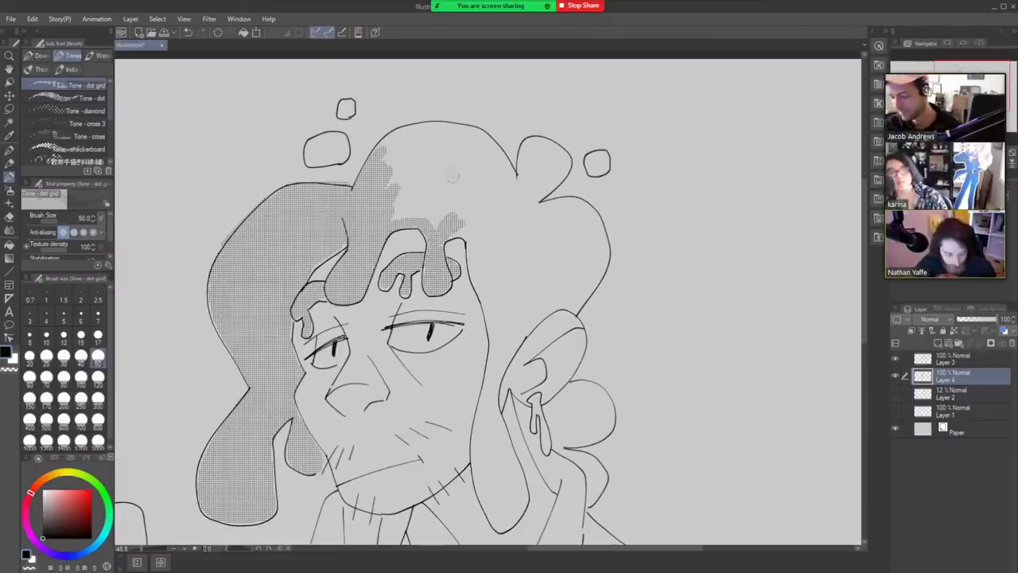
Set the tone brush size to 100 and fill the crown, the near-side hair and the long lock beside the ear with dot-grid tone.
key("bracketright")
key("bracketright")
key("bracketright")
key("bracketright")
mouse_move(440, 201)
left_mouse_down()
mouse_move(419, 196)
mouse_move(382, 143)
mouse_move(429, 131)
mouse_move(513, 175)
left_mouse_up()
mouse_move(469, 130)
left_mouse_down()
mouse_move(414, 163)
mouse_move(430, 159)
mouse_move(444, 183)
mouse_move(471, 167)
mouse_move(501, 194)
mouse_move(529, 195)
mouse_move(535, 147)
mouse_move(539, 163)
mouse_move(564, 155)
mouse_move(481, 271)
mouse_move(478, 294)
mouse_move(469, 226)
mouse_move(493, 239)
mouse_move(501, 218)
mouse_move(534, 254)
mouse_move(565, 208)
mouse_move(582, 203)
mouse_move(596, 265)
mouse_move(568, 306)
mouse_move(509, 334)
mouse_move(489, 294)
mouse_move(556, 238)
mouse_move(580, 254)
mouse_move(589, 283)
left_mouse_up()
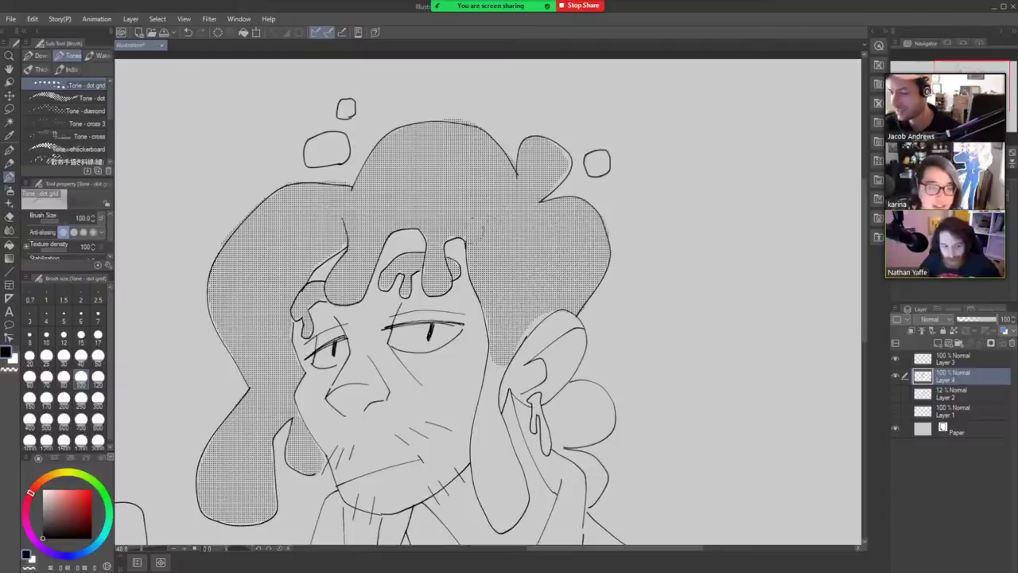
mouse_move(504, 356)
left_mouse_down()
mouse_move(524, 334)
mouse_move(513, 341)
left_mouse_up()
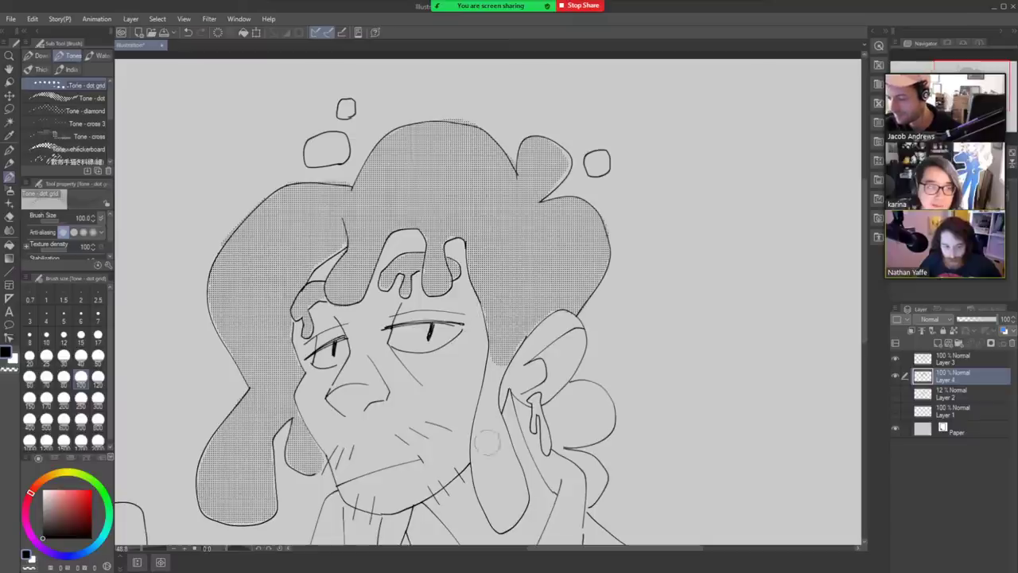
mouse_move(486, 473)
left_mouse_down()
mouse_move(493, 358)
mouse_move(482, 485)
mouse_move(501, 520)
mouse_move(517, 509)
mouse_move(505, 430)
mouse_move(501, 485)
mouse_move(494, 457)
mouse_move(474, 493)
left_mouse_up()
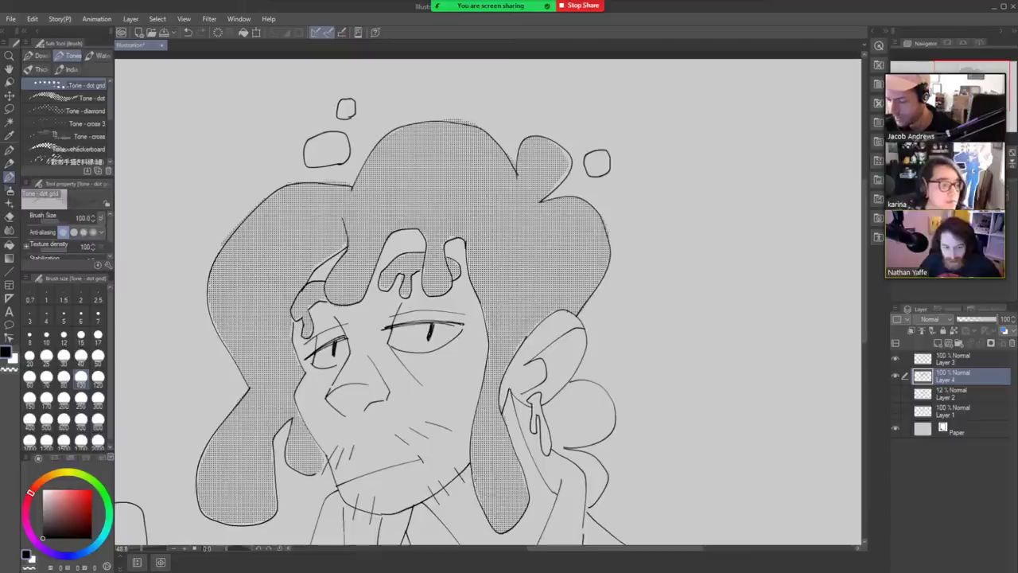
Fill the floating bubbles around the head and the curls behind the ear with dot-grid tone.
mouse_move(326, 149)
left_mouse_down()
mouse_move(338, 159)
mouse_move(310, 163)
mouse_move(334, 136)
mouse_move(333, 158)
left_mouse_up()
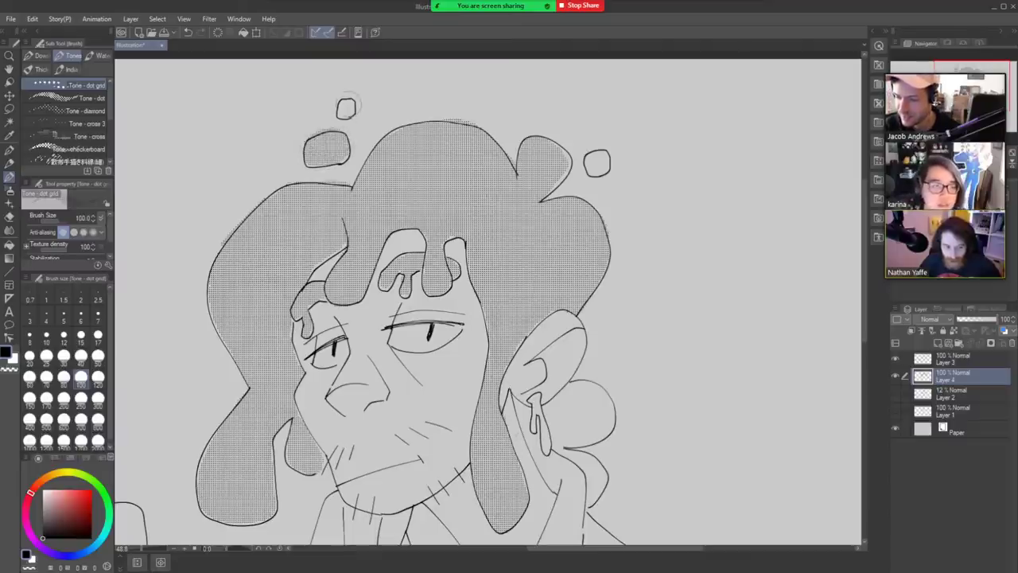
mouse_move(350, 103)
left_mouse_down()
mouse_move(343, 118)
mouse_move(358, 105)
left_mouse_up()
mouse_move(603, 159)
left_mouse_down()
mouse_move(600, 168)
mouse_move(593, 159)
left_mouse_up()
mouse_move(549, 195)
left_mouse_down()
mouse_move(561, 175)
mouse_move(554, 154)
left_mouse_up()
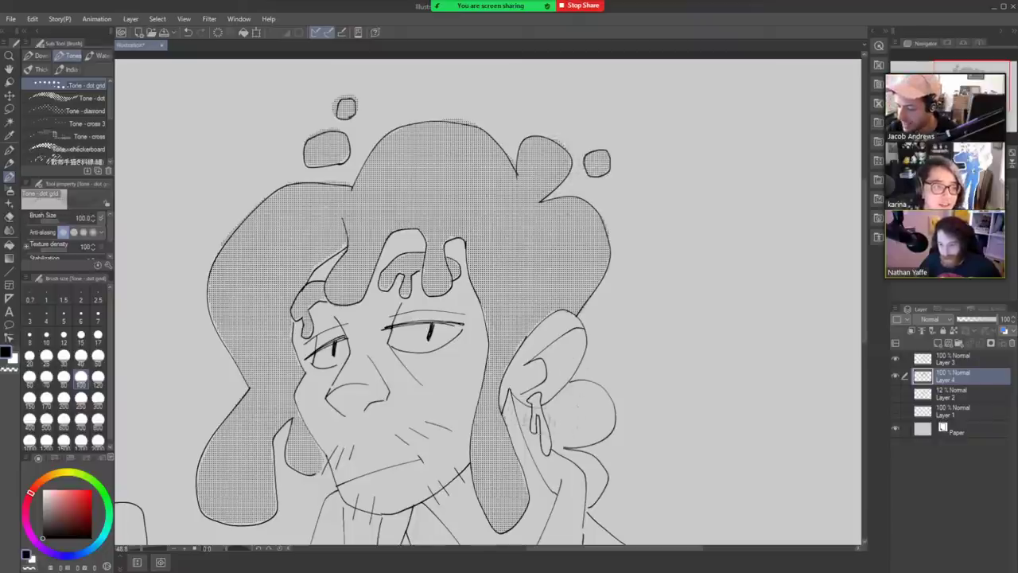
mouse_move(533, 442)
left_mouse_down()
mouse_move(534, 393)
mouse_move(549, 445)
mouse_move(523, 434)
mouse_move(548, 450)
mouse_move(522, 405)
mouse_move(601, 391)
mouse_move(601, 436)
mouse_move(573, 423)
left_mouse_up()
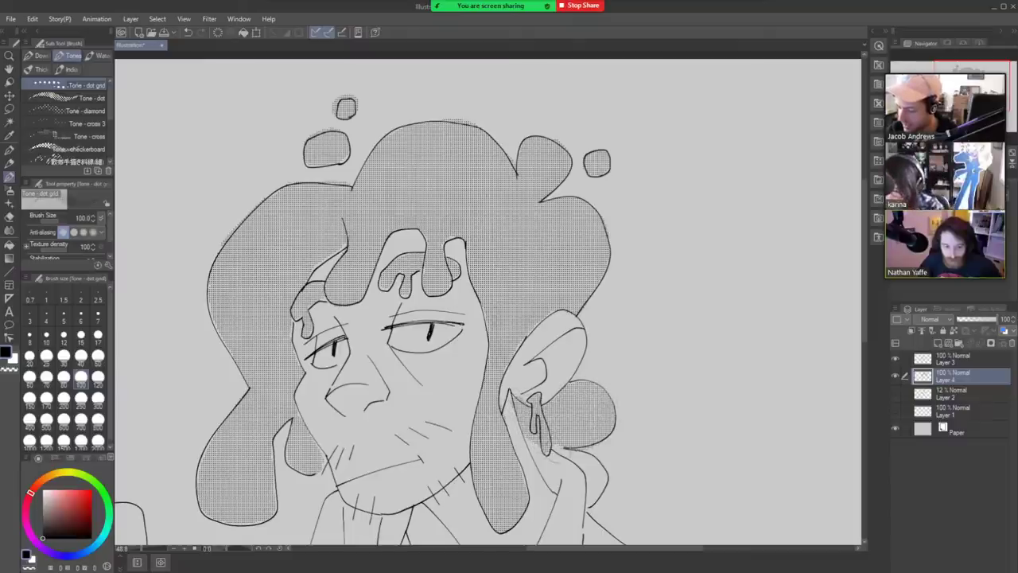
mouse_move(558, 458)
left_mouse_down()
mouse_move(591, 471)
mouse_move(593, 501)
mouse_move(606, 339)
mouse_move(670, 273)
mouse_move(692, 289)
left_mouse_up()
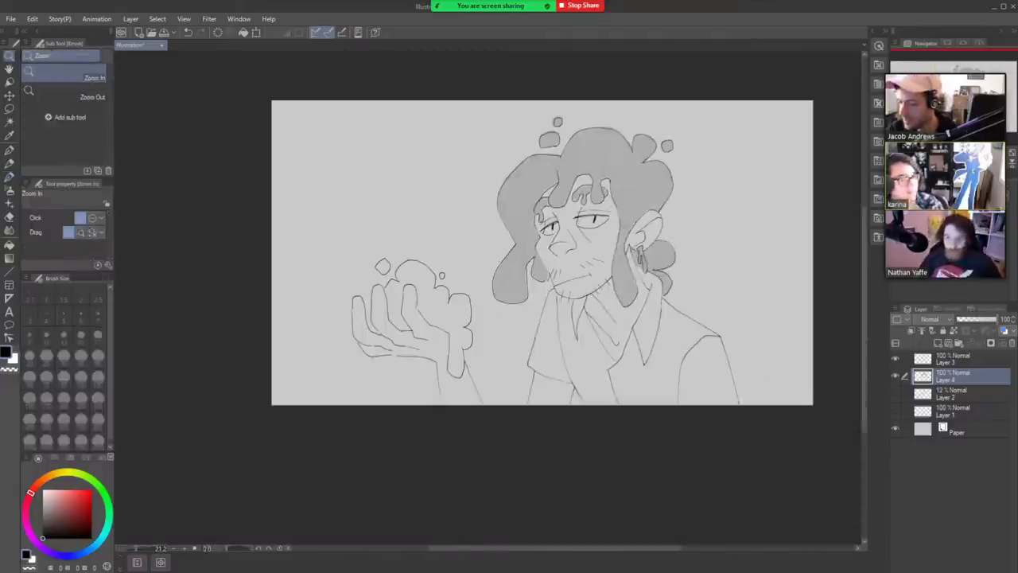
left_click_drag(600, 176, 618, 165)
left_click_drag(493, 212, 514, 195)
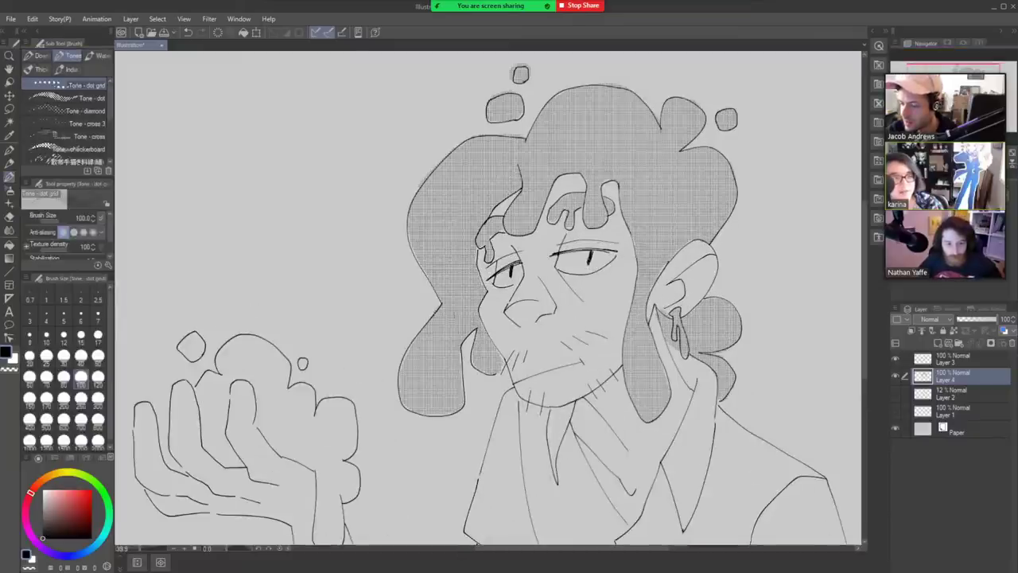
mouse_move(408, 387)
left_mouse_down()
mouse_move(410, 367)
mouse_move(452, 370)
mouse_move(511, 309)
left_mouse_up()
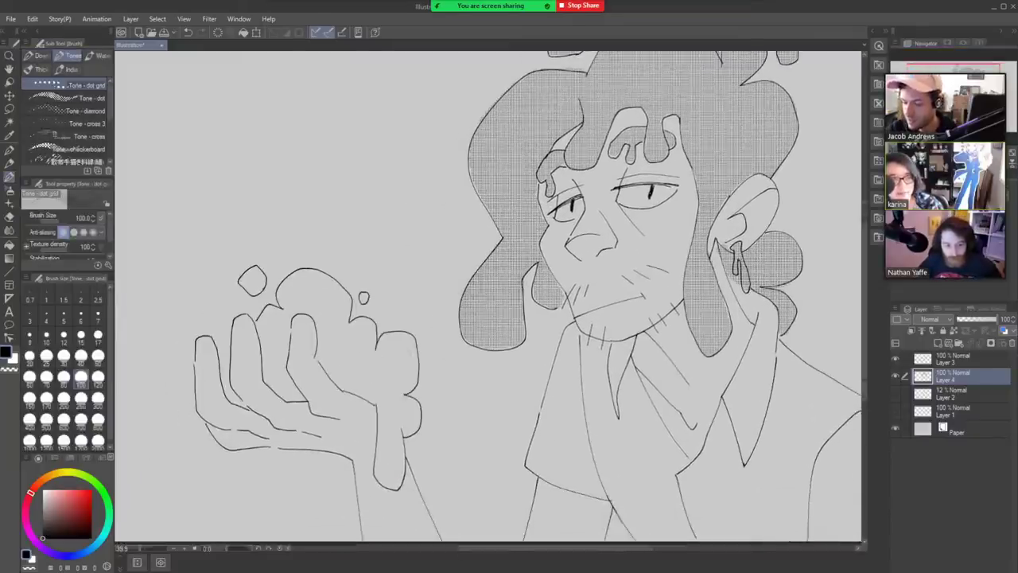
key("b")
left_click_drag(389, 475, 387, 464)
key("ctrl+z")
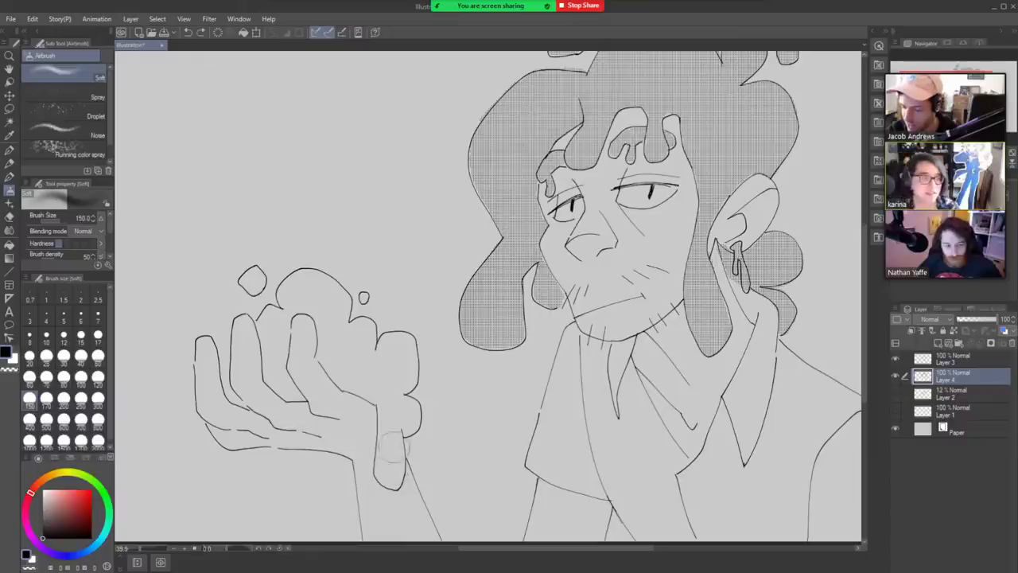
key("b")
key("b")
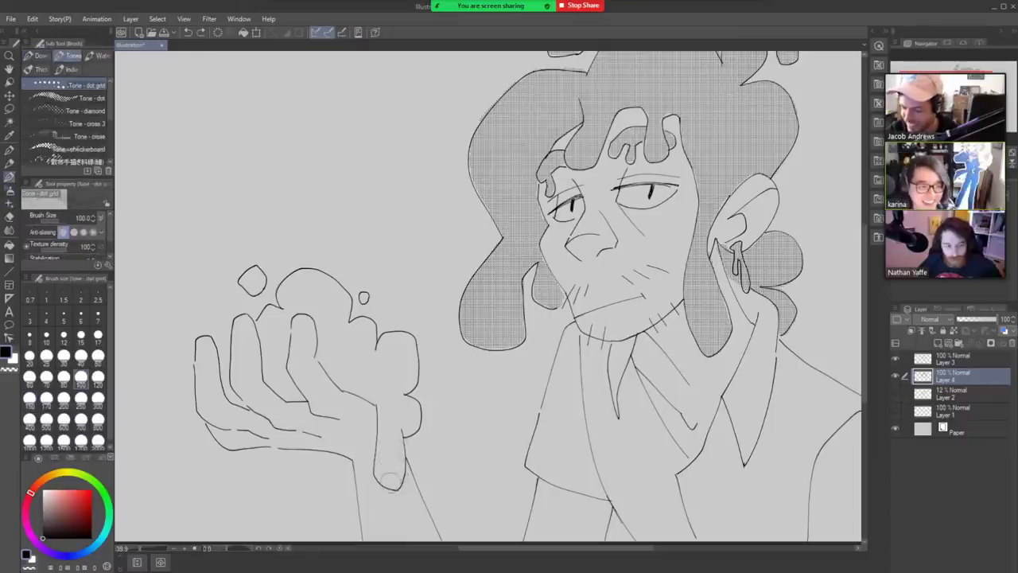
Fill the foam in the raised hand, its hanging drip, the small bubbles and the gaps between the fingers with dot-grid tone.
mouse_move(389, 479)
left_mouse_down()
mouse_move(380, 394)
mouse_move(396, 461)
mouse_move(407, 397)
mouse_move(397, 394)
mouse_move(420, 427)
left_mouse_up()
mouse_move(374, 398)
left_mouse_down()
mouse_move(327, 358)
mouse_move(334, 326)
mouse_move(373, 349)
mouse_move(372, 382)
mouse_move(398, 350)
mouse_move(418, 386)
left_mouse_up()
left_click_drag(398, 344, 394, 339)
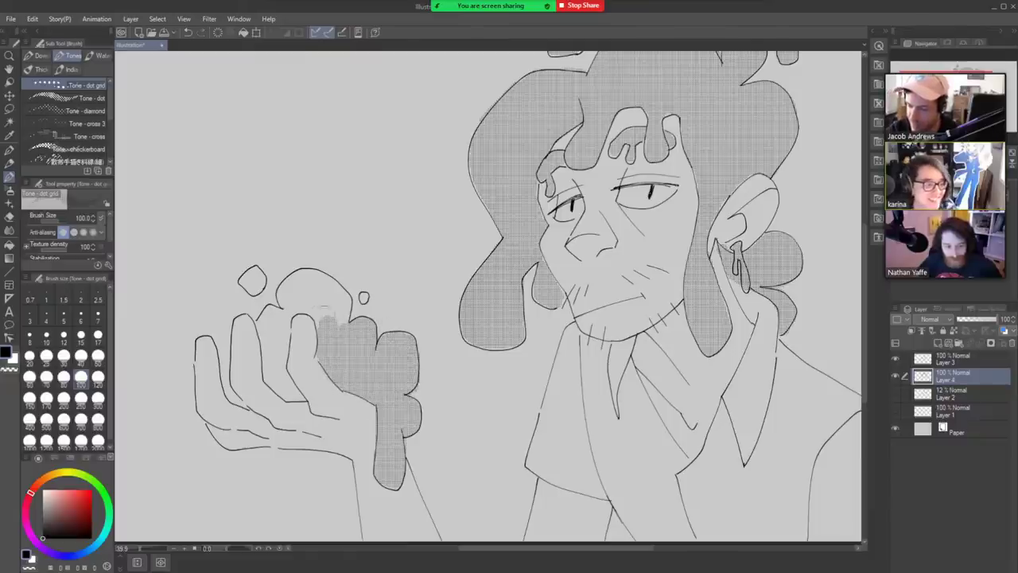
mouse_move(330, 327)
left_mouse_down()
mouse_move(300, 306)
mouse_move(303, 282)
mouse_move(349, 317)
mouse_move(314, 318)
left_mouse_up()
mouse_move(298, 397)
left_mouse_down()
mouse_move(270, 362)
mouse_move(267, 314)
mouse_move(273, 309)
mouse_move(284, 380)
mouse_move(291, 293)
mouse_move(308, 318)
left_mouse_up()
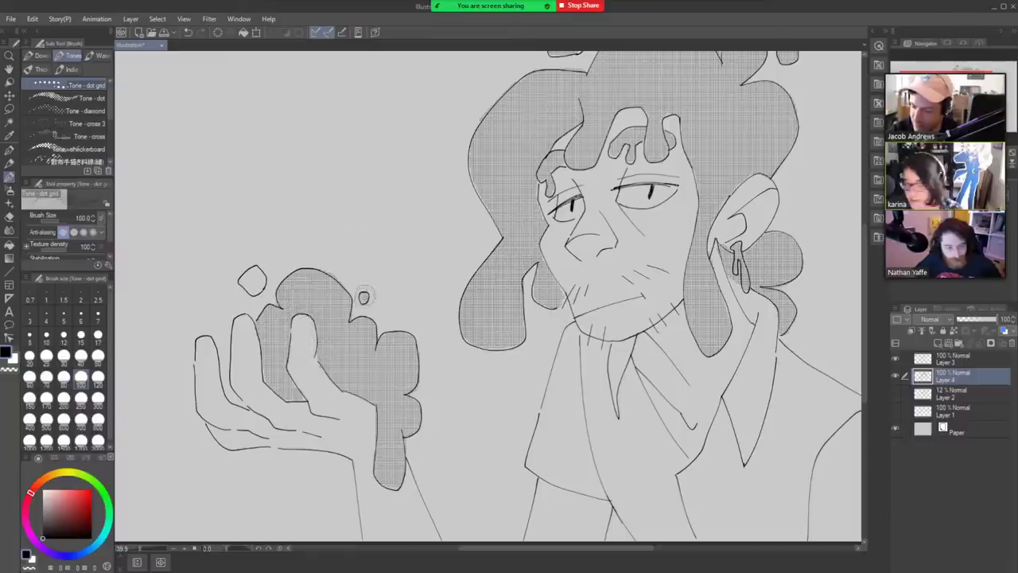
left_click_drag(253, 288, 259, 267)
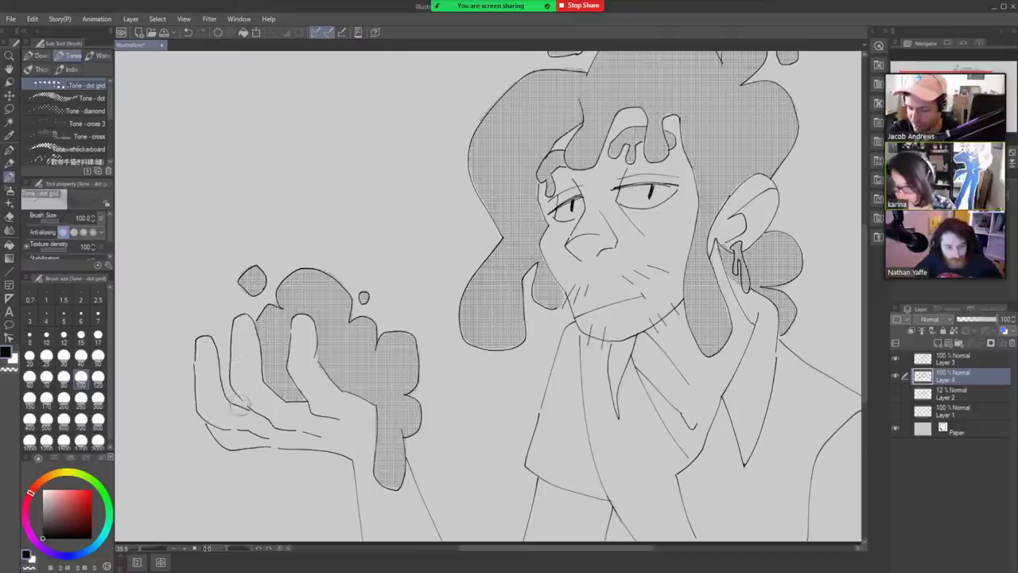
mouse_move(238, 406)
left_mouse_down()
mouse_move(228, 366)
mouse_move(242, 335)
left_mouse_up()
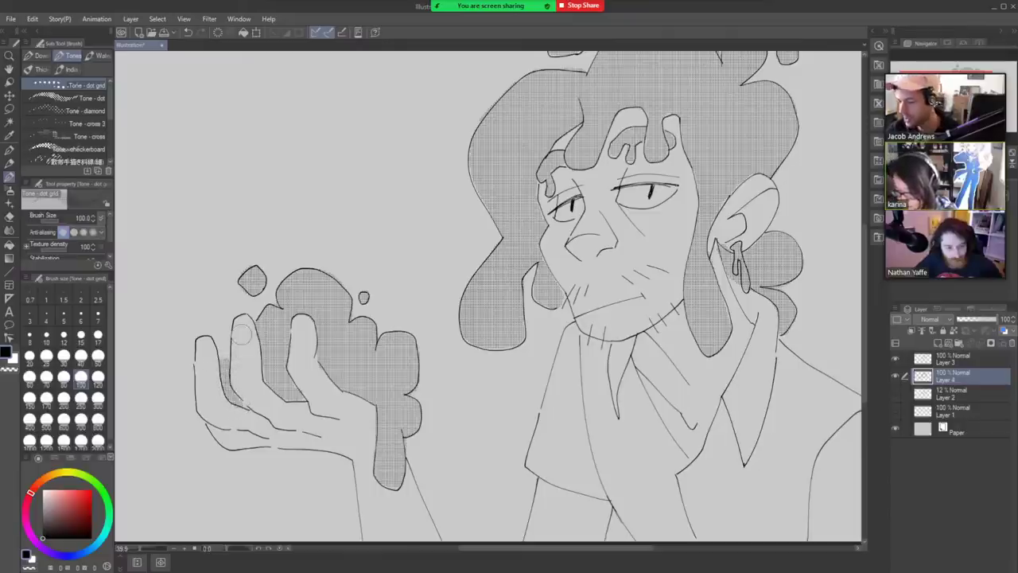
key("e")
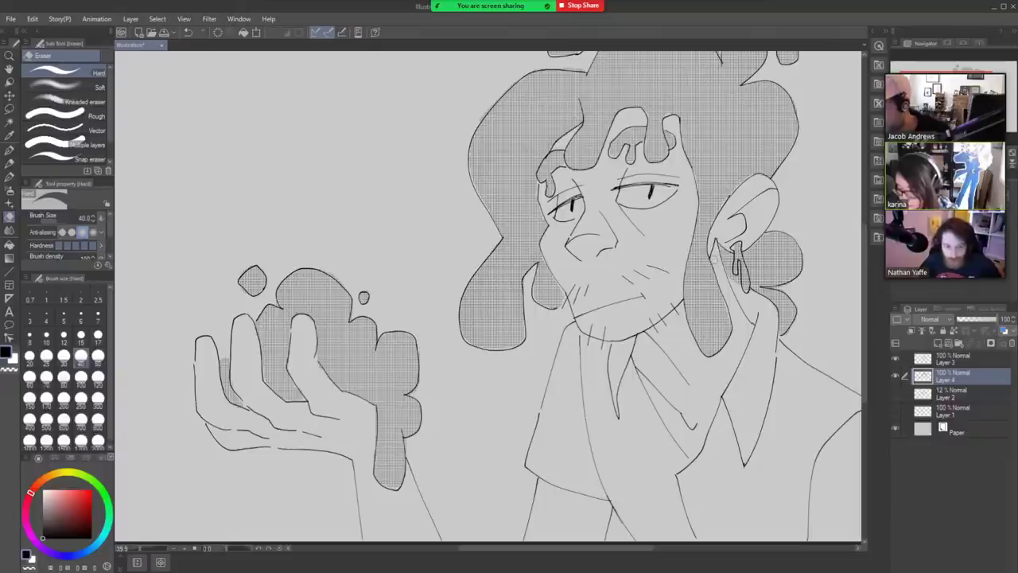
Try two of the hand-drawn hatching tone brushes with a stroke each on the shirt front, undoing both.
key("ctrl+space")
left_click_drag(714, 258, 672, 264)
mouse_move(757, 268)
left_mouse_down()
mouse_move(662, 317)
mouse_move(665, 329)
left_mouse_up()
key("b")
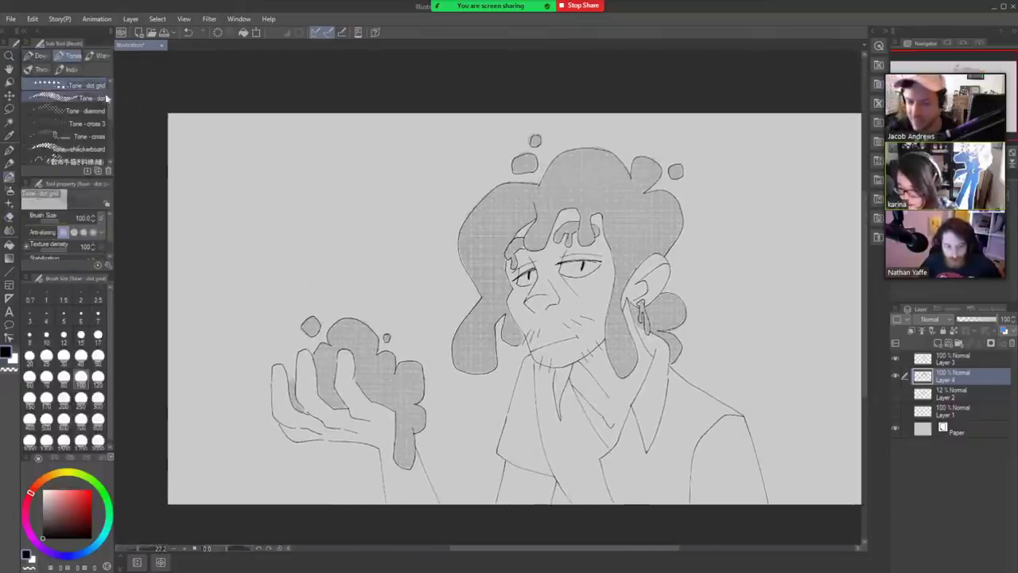
left_click_drag(110, 105, 111, 116)
scroll(110, 116, "down", 3)
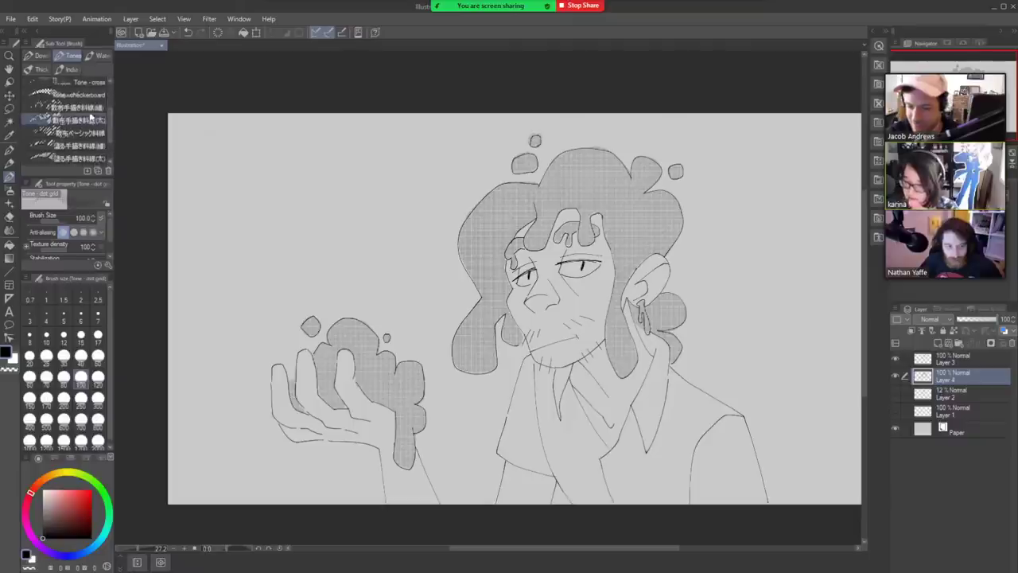
left_click(77, 107)
left_click_drag(557, 438, 579, 458)
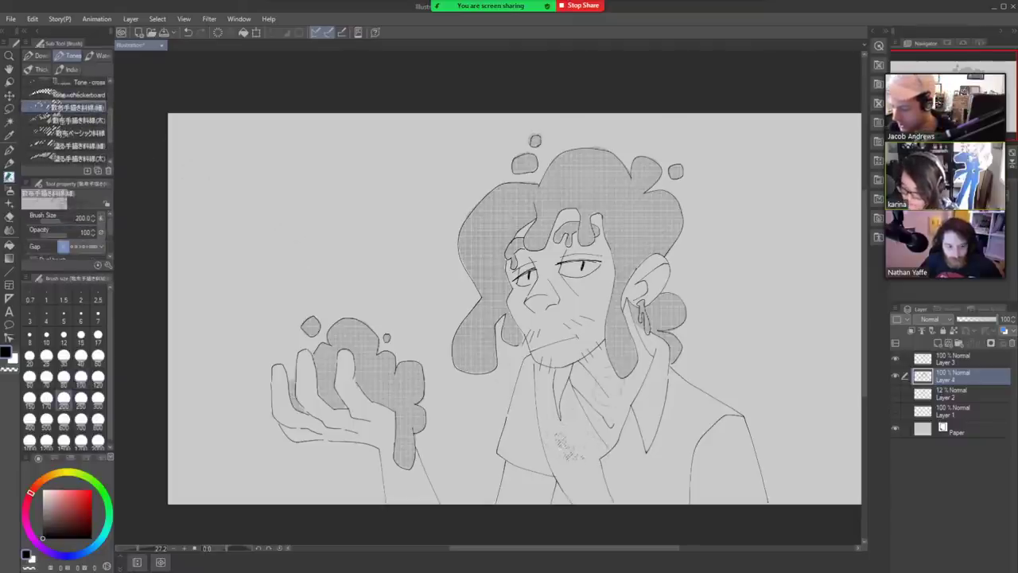
key("ctrl+z")
left_click(77, 158)
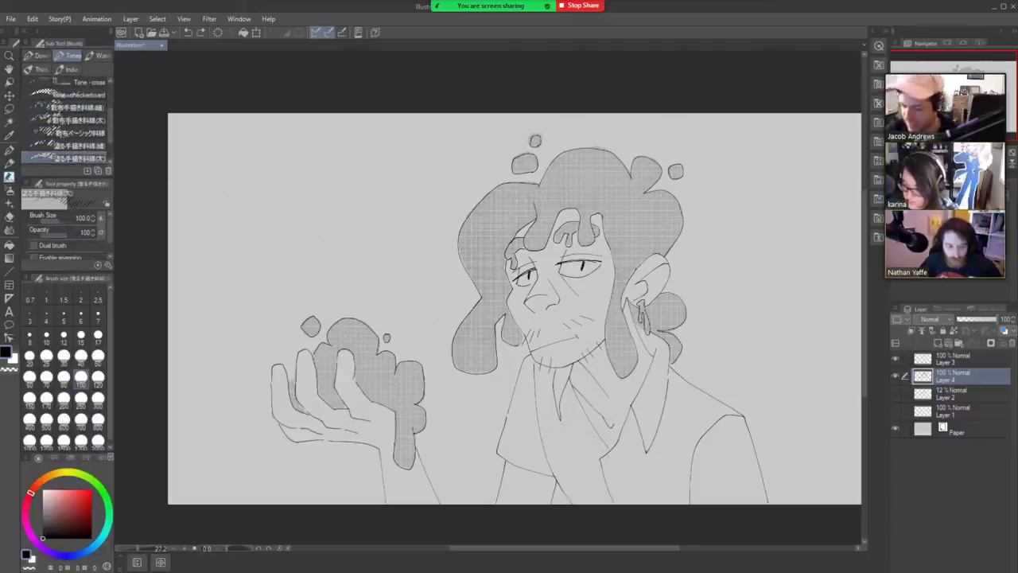
left_click_drag(558, 445, 587, 480)
key("ctrl+z")
Try more strokes of the thick hand-drawn hatching brush across the figure's clothing and undo them.
left_click_drag(599, 341, 463, 314)
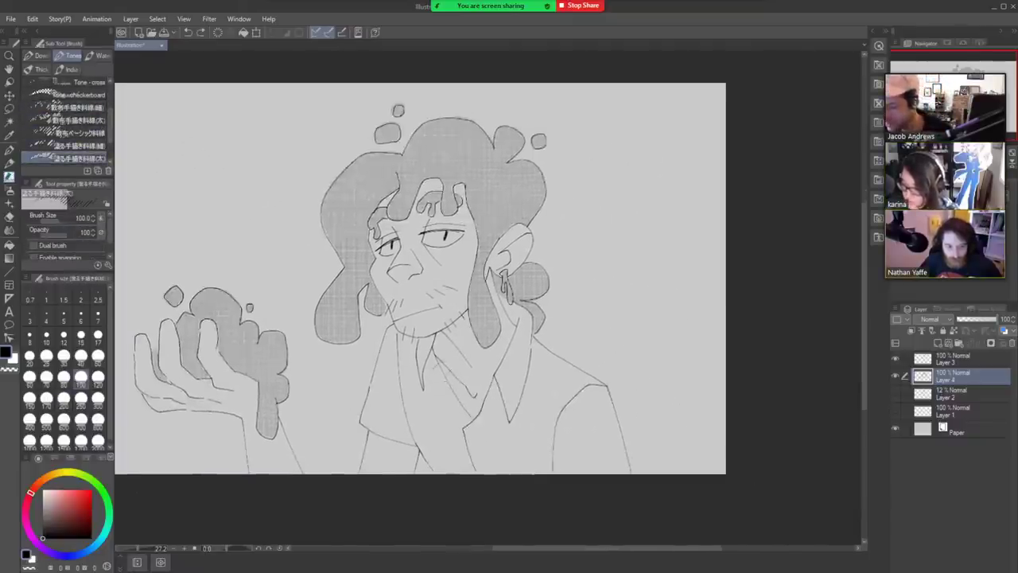
left_click_drag(518, 386, 574, 386)
mouse_move(299, 439)
left_mouse_down()
mouse_move(358, 467)
mouse_move(353, 458)
left_mouse_up()
mouse_move(295, 421)
left_mouse_down()
mouse_move(355, 457)
mouse_move(299, 407)
mouse_move(350, 421)
mouse_move(305, 371)
mouse_move(331, 306)
mouse_move(349, 303)
mouse_move(361, 453)
left_mouse_up()
left_click_drag(354, 346, 375, 466)
key("ctrl+space")
left_click_drag(479, 348, 406, 349)
key("ctrl+z")
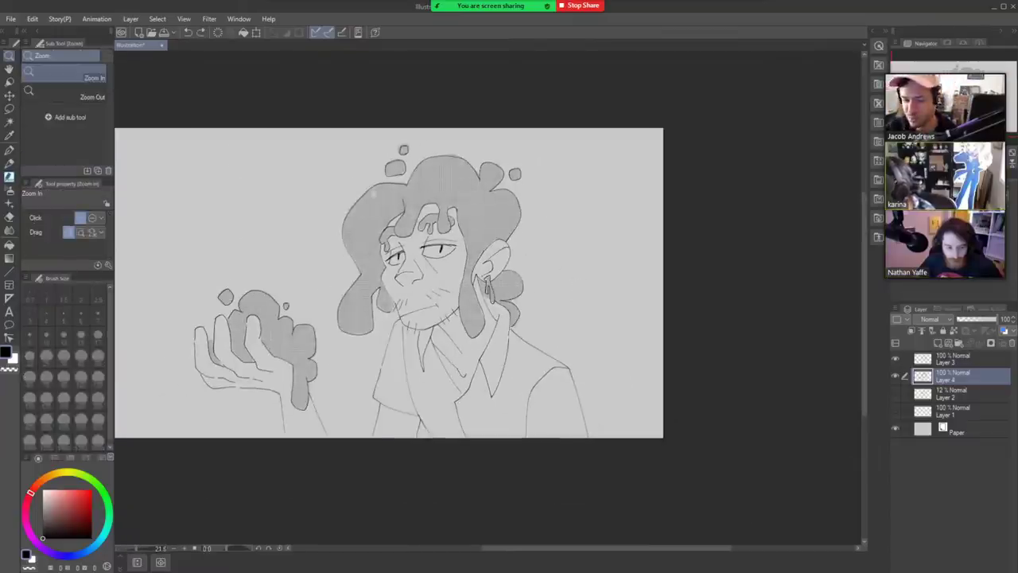
Fill the neck scarf and far collar with the Tone - cross 3 brush at size 150.
left_click_drag(110, 126, 110, 147)
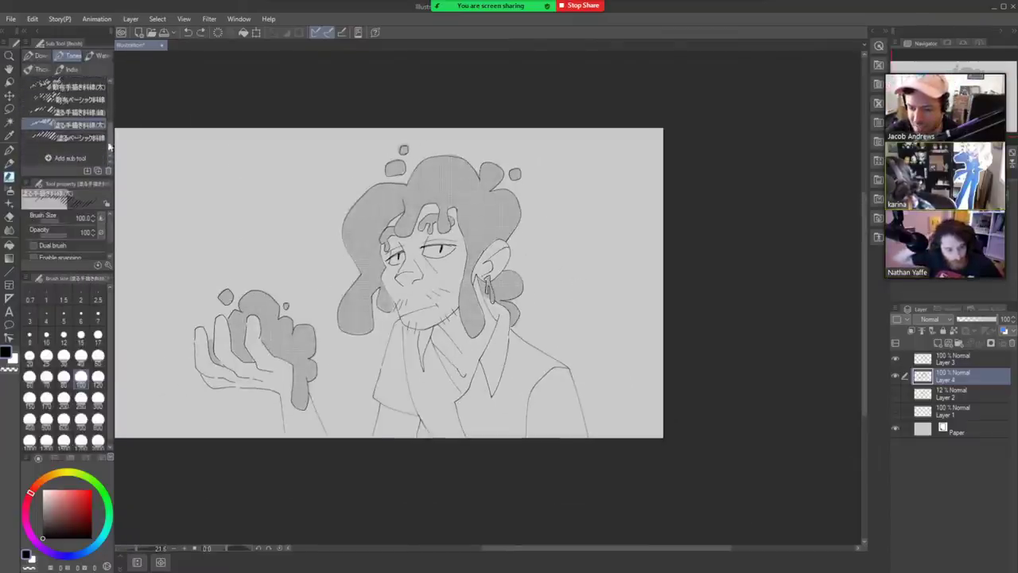
scroll(109, 119, "up", 3)
left_click(80, 123)
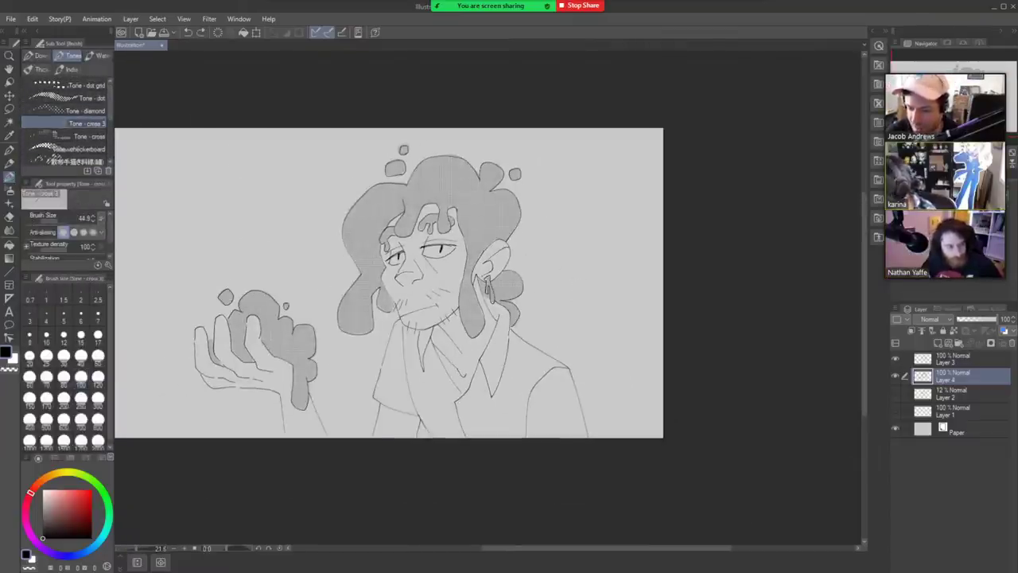
key("ctrl+space")
left_click_drag(546, 412, 556, 412)
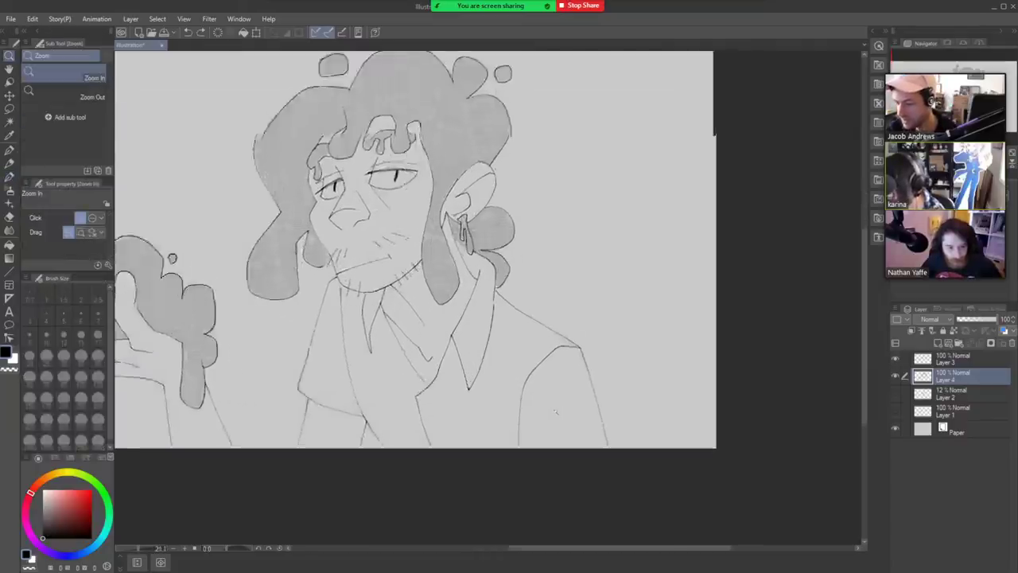
left_click(555, 411, "ctrl")
key("bracketright")
key("bracketright")
key("bracketright")
key("bracketright")
key("bracketright")
key("bracketright")
key("bracketright")
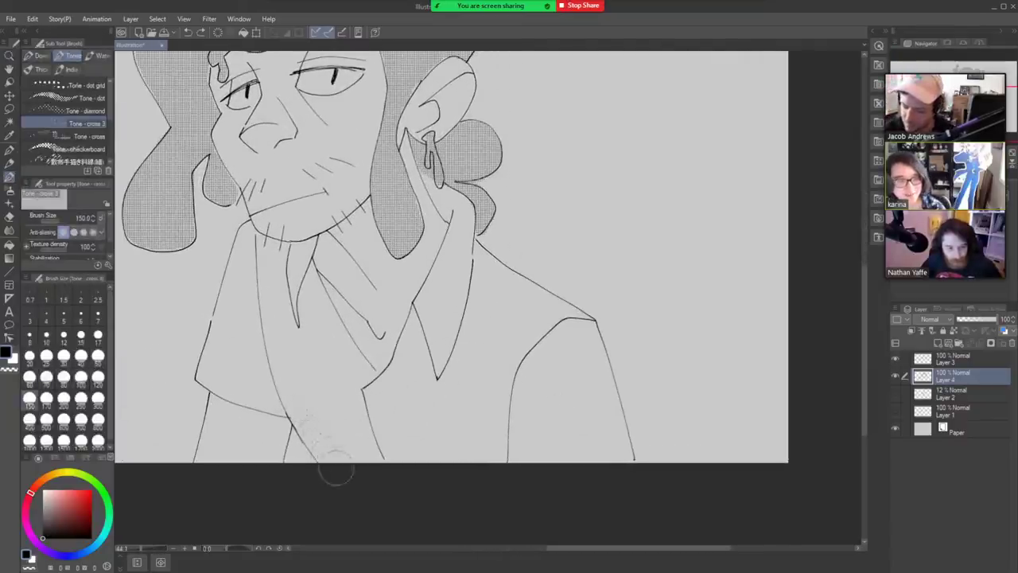
mouse_move(334, 466)
left_mouse_down()
mouse_move(300, 390)
mouse_move(296, 397)
mouse_move(212, 373)
mouse_move(235, 287)
mouse_move(259, 378)
mouse_move(246, 237)
left_mouse_up()
mouse_move(305, 396)
left_mouse_down()
mouse_move(280, 322)
mouse_move(296, 310)
mouse_move(272, 250)
mouse_move(307, 259)
mouse_move(303, 251)
mouse_move(326, 334)
left_mouse_up()
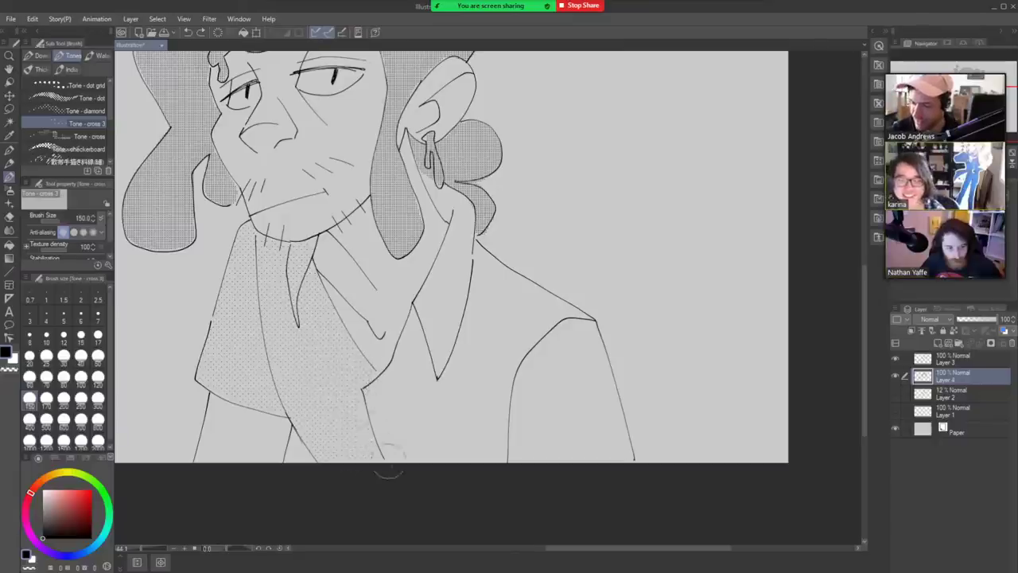
Fill the shirt front, near sleeve, shoulder and pointed collar with Tone - cross 3 at size 150, and reduce the brush to size 80.
mouse_move(388, 471)
left_mouse_down()
mouse_move(418, 380)
mouse_move(407, 319)
mouse_move(419, 312)
left_mouse_up()
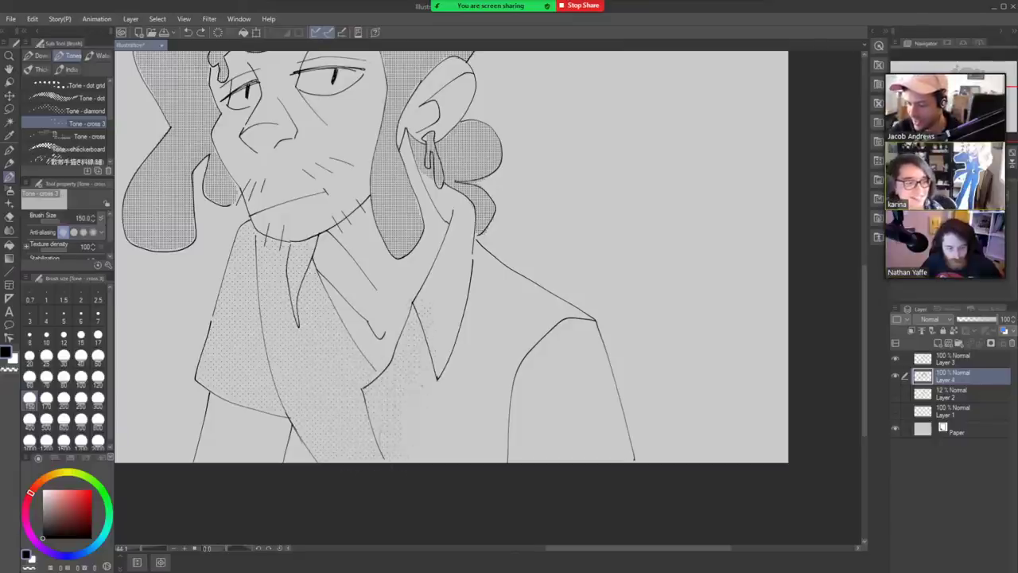
mouse_move(449, 398)
left_mouse_down()
mouse_move(452, 473)
mouse_move(549, 386)
left_mouse_up()
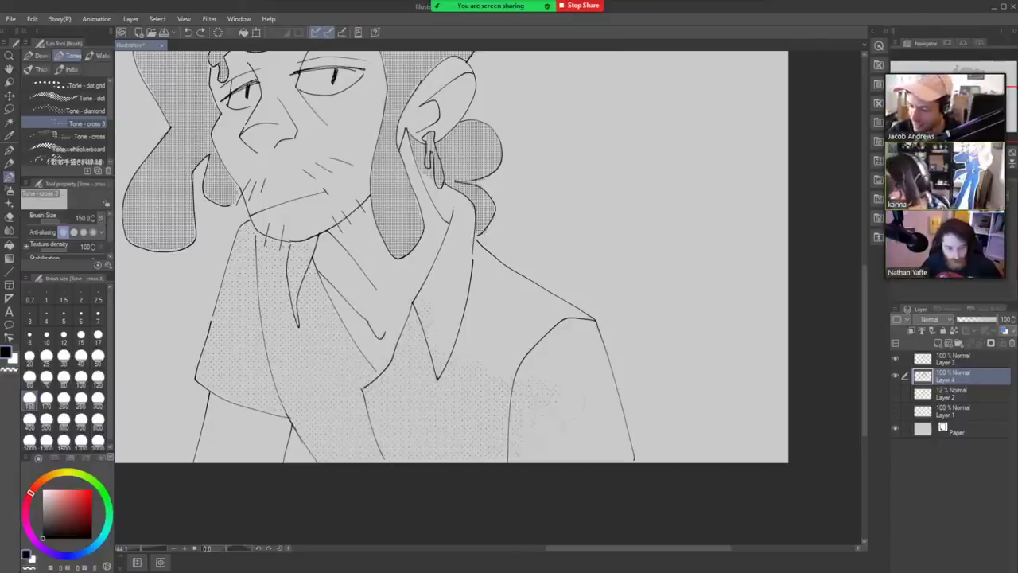
left_click_drag(599, 426, 613, 434)
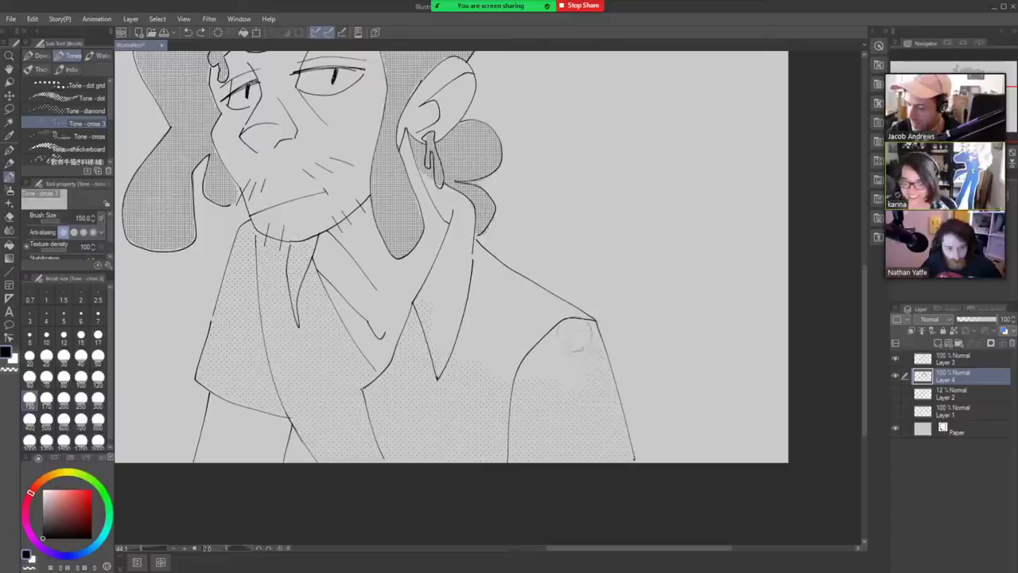
mouse_move(435, 342)
left_mouse_down()
mouse_move(435, 315)
mouse_move(450, 290)
left_mouse_up()
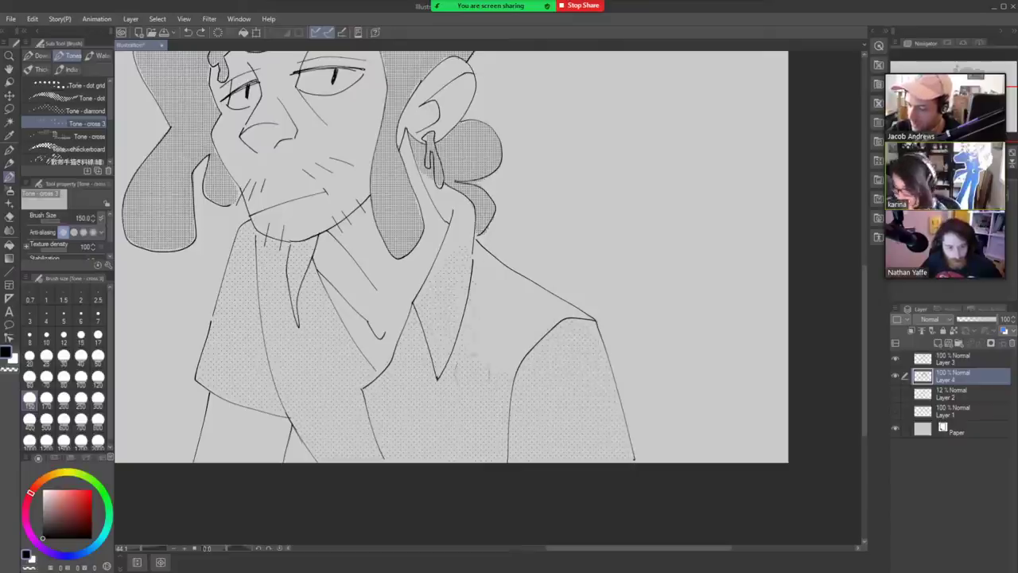
left_click_drag(481, 321, 495, 284)
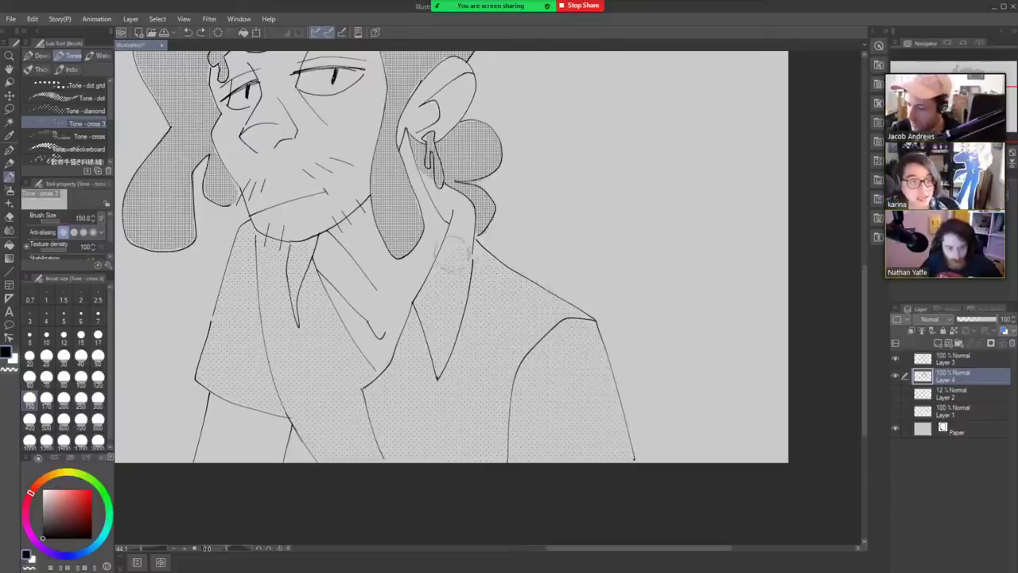
mouse_move(480, 265)
left_mouse_down()
mouse_move(485, 191)
mouse_move(451, 207)
left_mouse_up()
key("bracketleft")
key("bracketleft")
key("bracketleft")
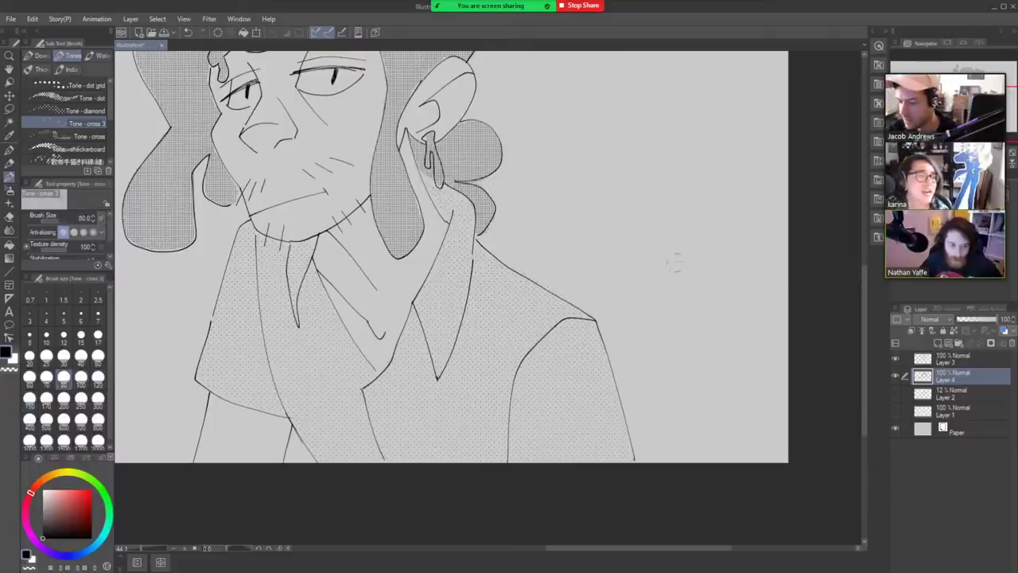
Examine the toned portrait and raised hand at several magnifications to check how the tone patterns look.
key("ctrl+space")
left_click_drag(664, 297, 637, 321)
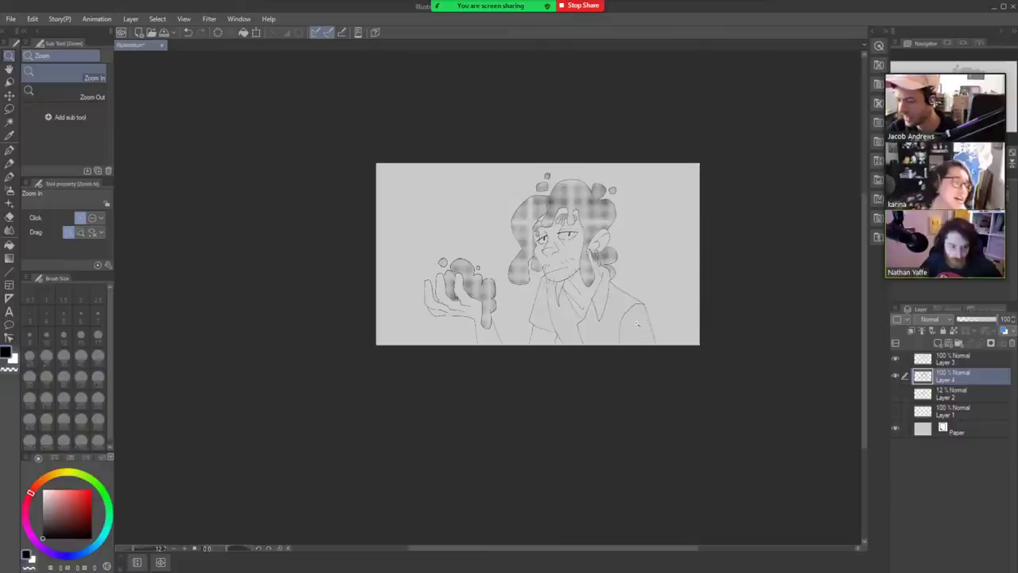
left_click(669, 244)
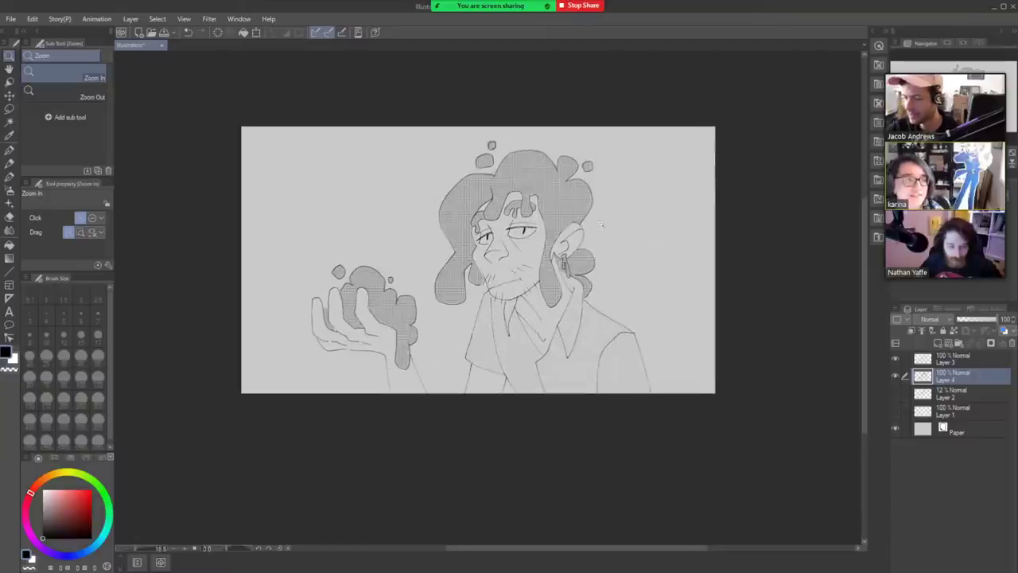
scroll(625, 232, "down", 4)
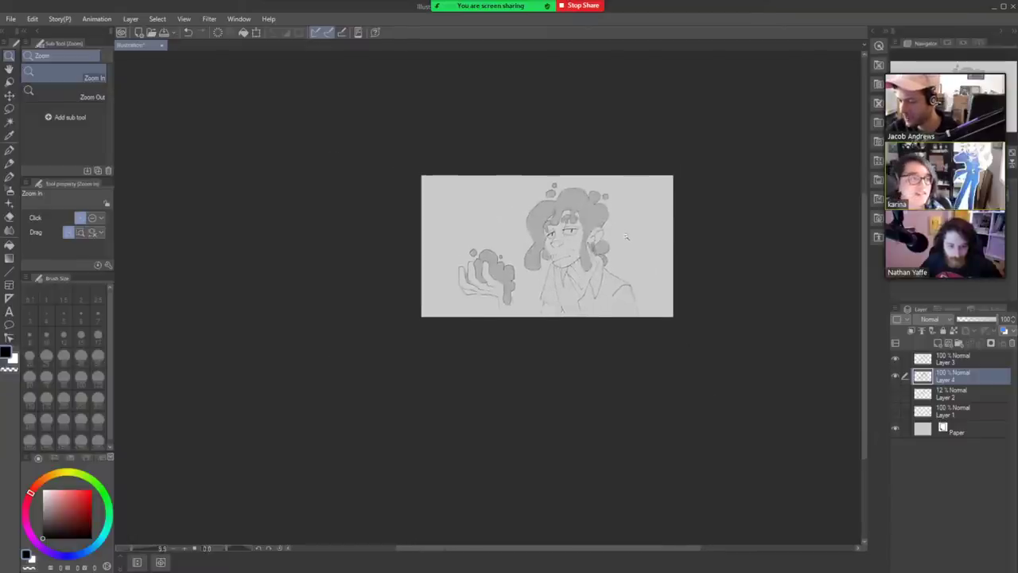
scroll(625, 237, "down", 1)
scroll(632, 234, "up", 2)
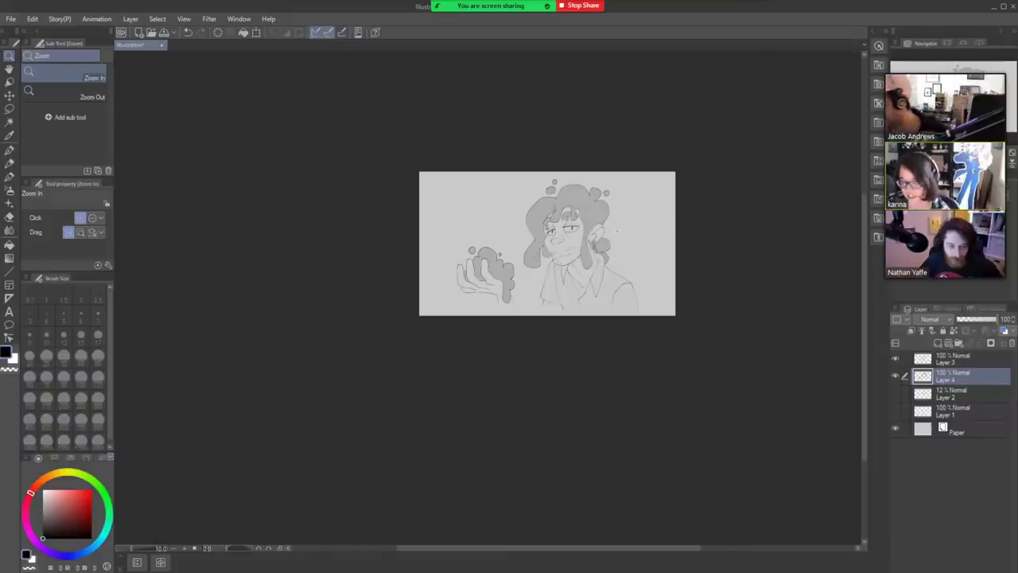
scroll(616, 232, "up", 8)
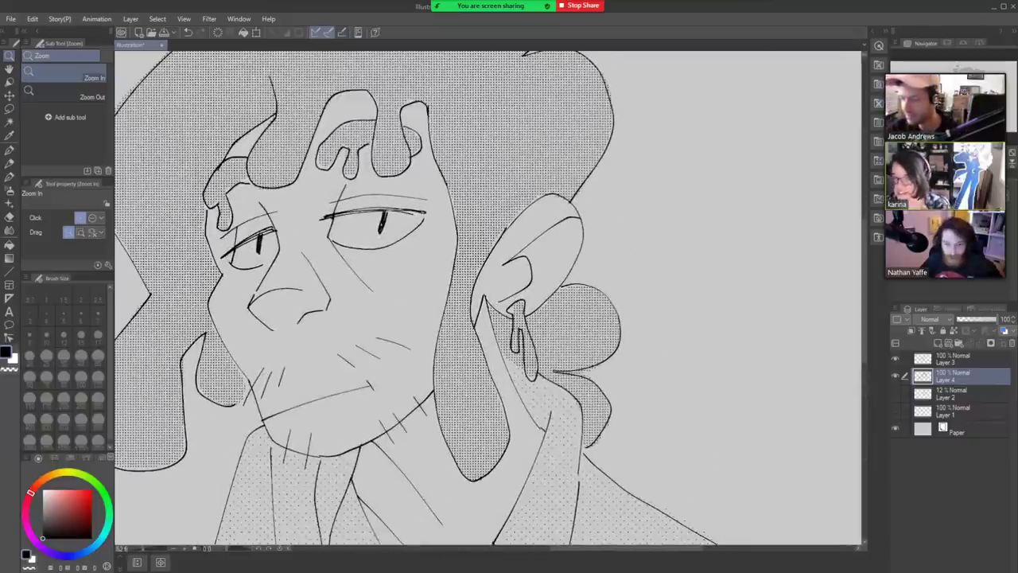
scroll(611, 264, "down", 6)
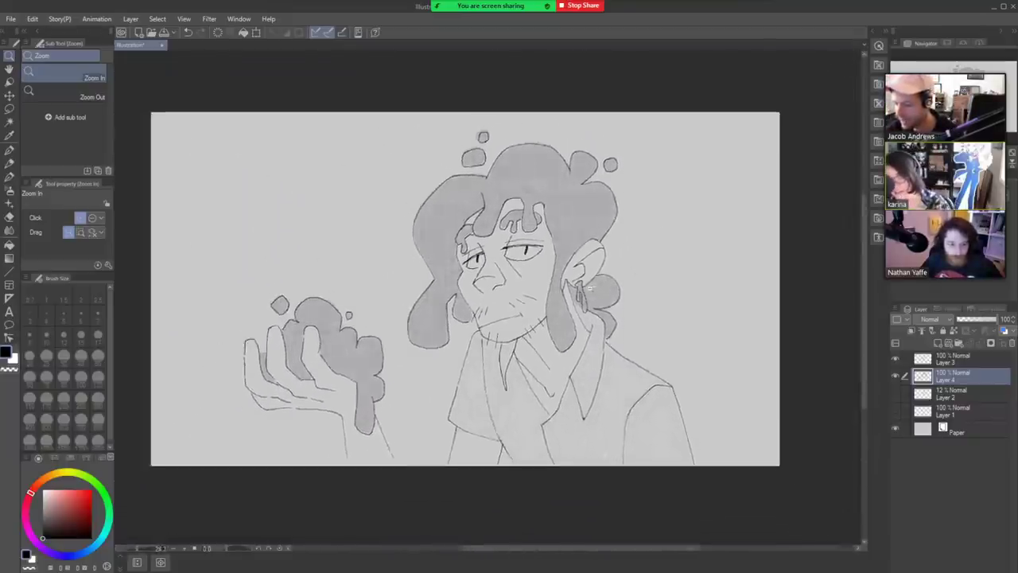
scroll(588, 291, "down", 1)
scroll(596, 291, "up", 4)
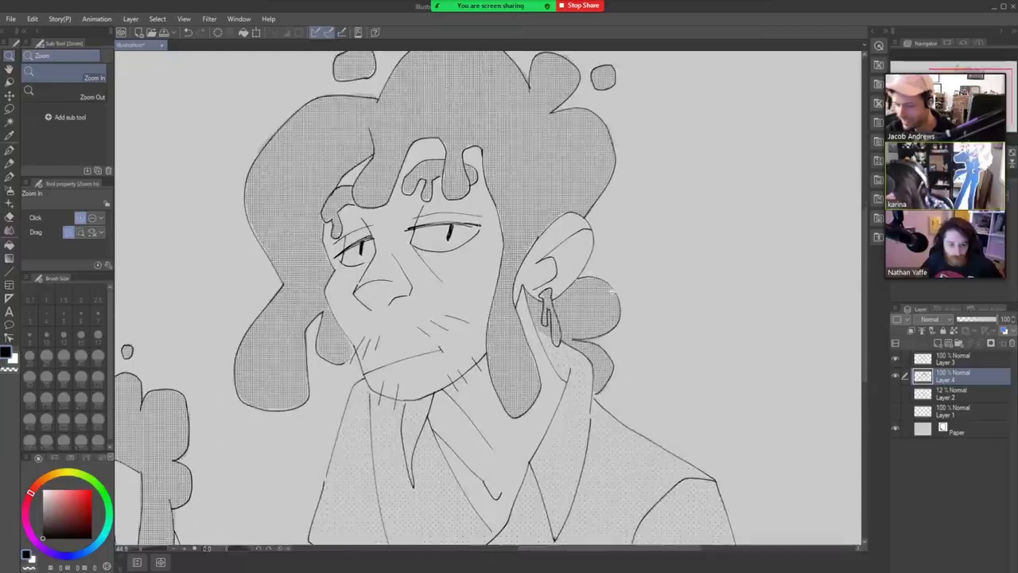
scroll(610, 264, "down", 2)
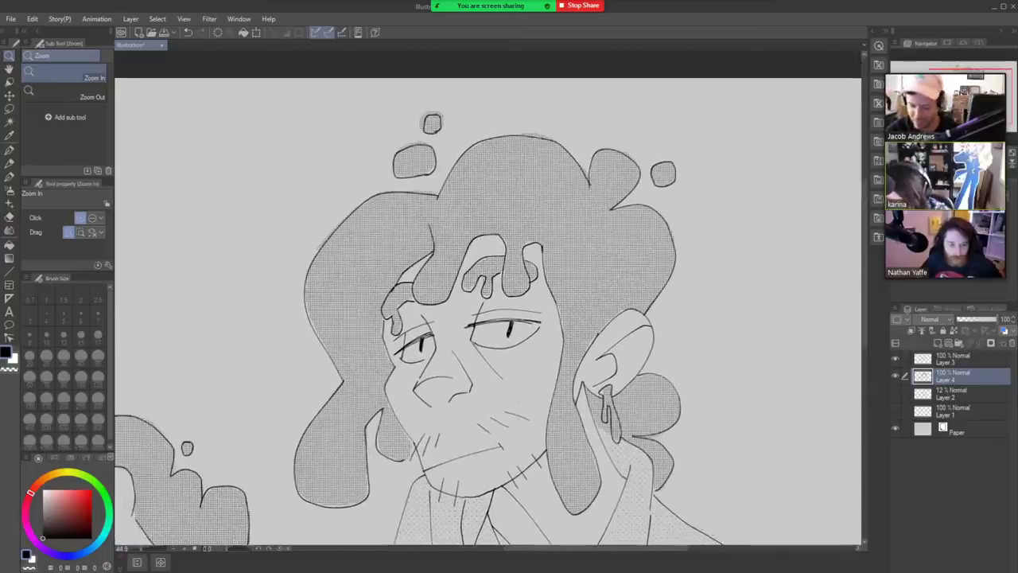
Erase highlight bands from the tone along the outer hair lobe, its hanging tip and the small curl with the Hard eraser at size 100.
key("e")
key("bracketright")
key("bracketright")
key("bracketright")
key("bracketright")
key("bracketright")
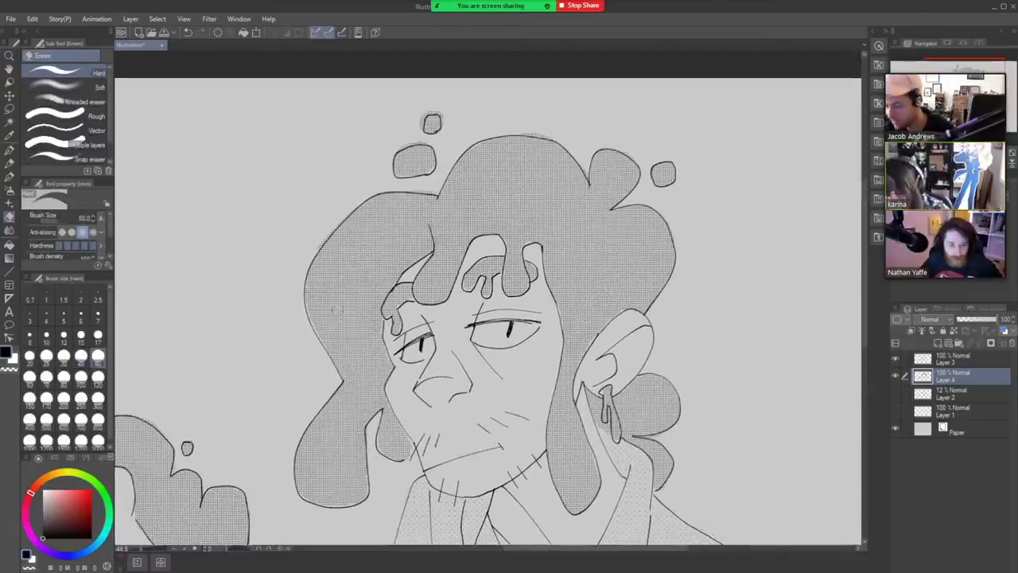
mouse_move(331, 378)
left_mouse_down()
mouse_move(313, 301)
mouse_move(317, 267)
mouse_move(373, 204)
mouse_move(419, 189)
left_mouse_up()
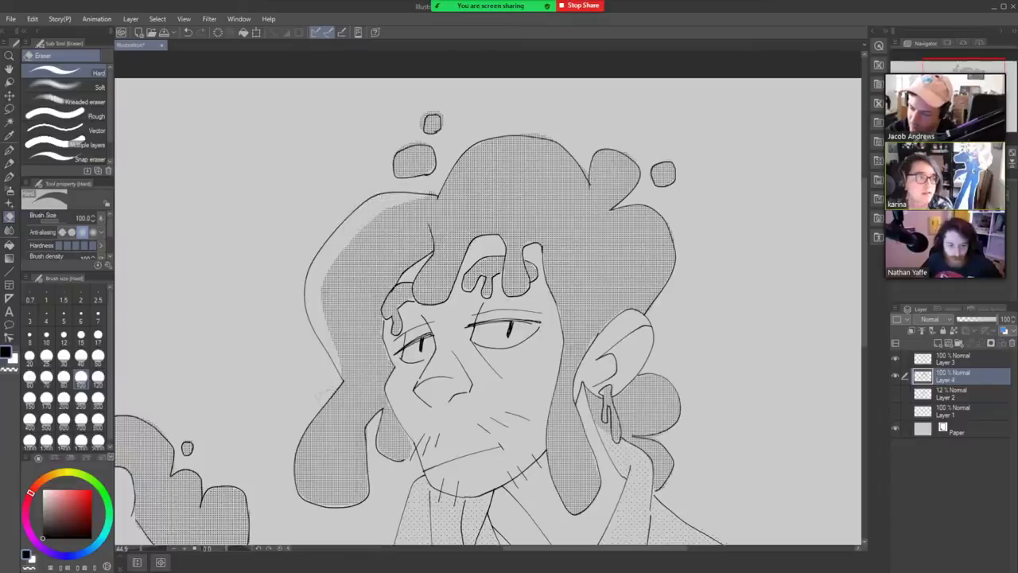
mouse_move(322, 402)
left_mouse_down()
mouse_move(299, 447)
mouse_move(313, 505)
mouse_move(310, 413)
left_mouse_up()
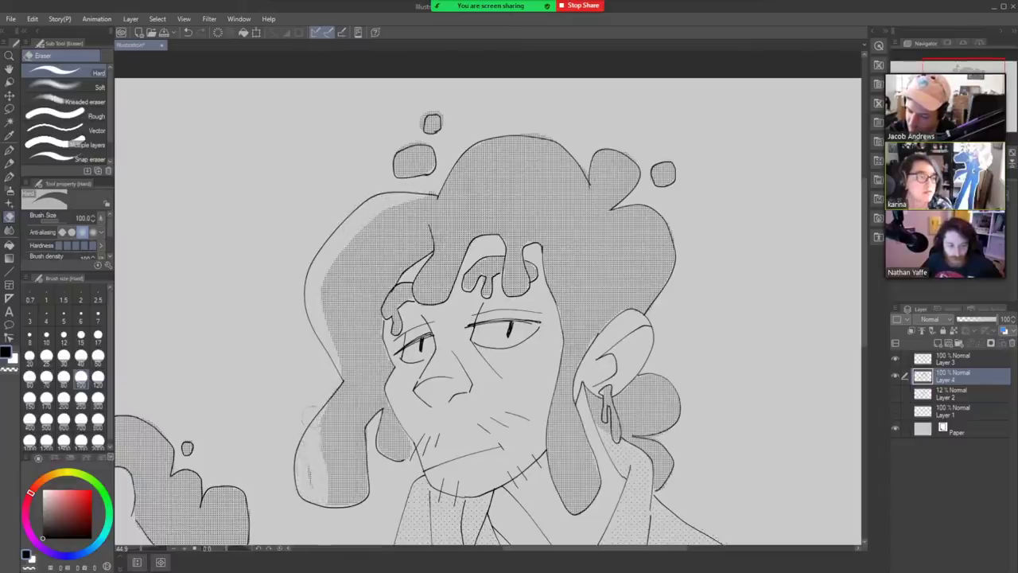
left_click_drag(389, 456, 377, 415)
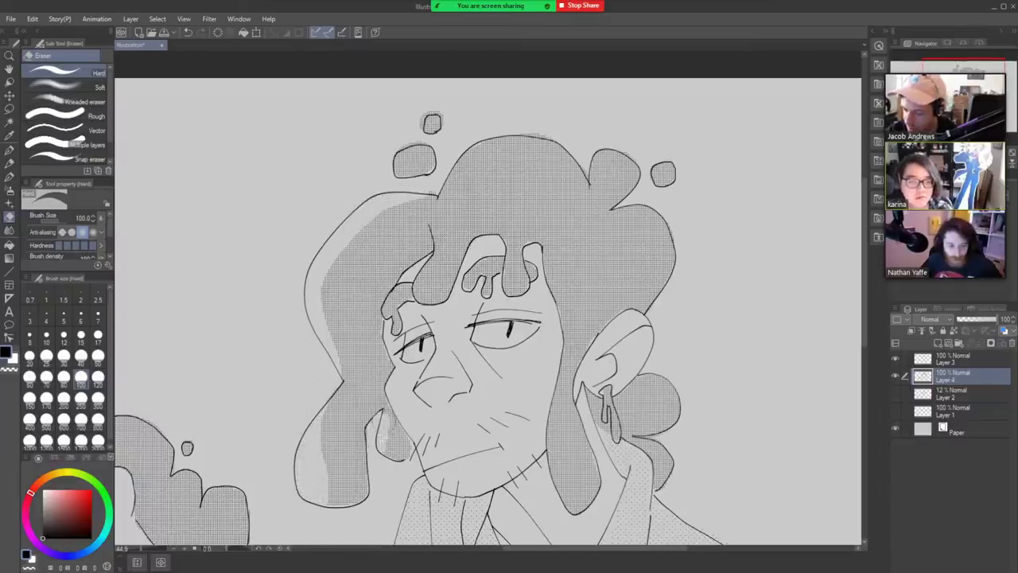
Erase highlights from the floating bubbles, the crown of the hair with its shine spot, the small upper lobe and the forehead drips.
left_click_drag(397, 166, 427, 143)
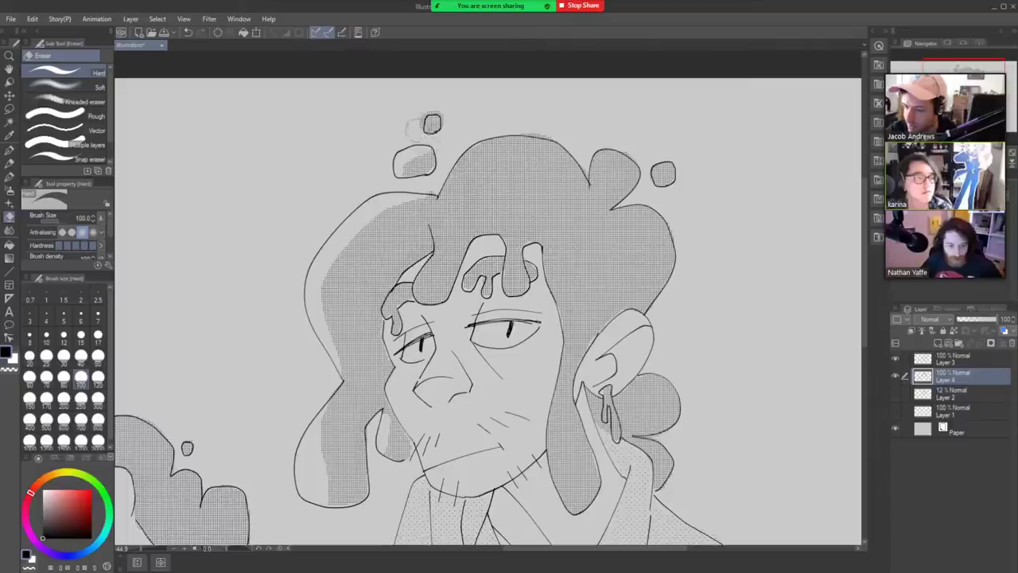
mouse_move(453, 179)
left_mouse_down()
mouse_move(477, 147)
mouse_move(537, 140)
mouse_move(589, 156)
left_mouse_up()
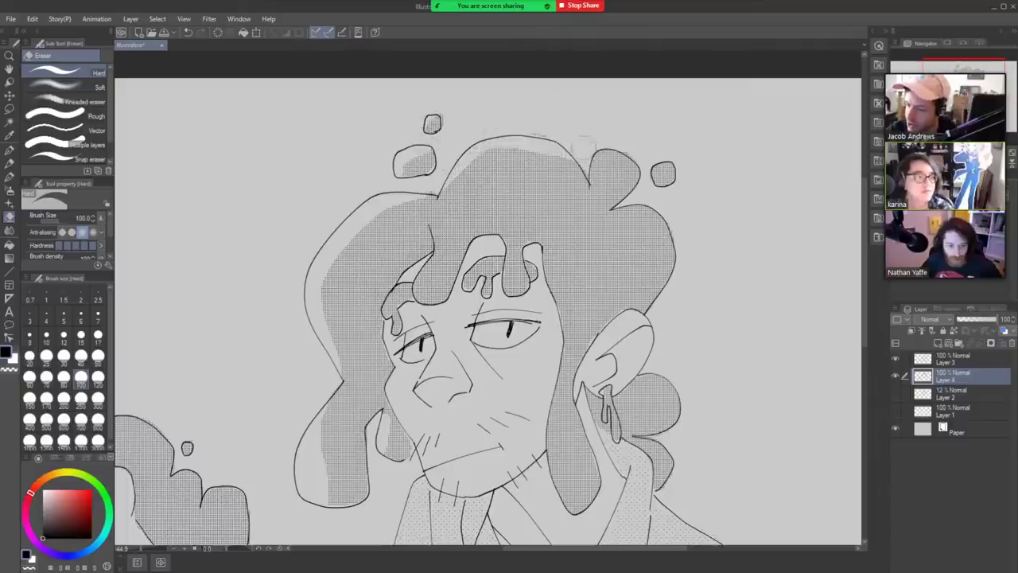
mouse_move(476, 172)
left_mouse_down()
mouse_move(501, 162)
mouse_move(489, 169)
left_mouse_up()
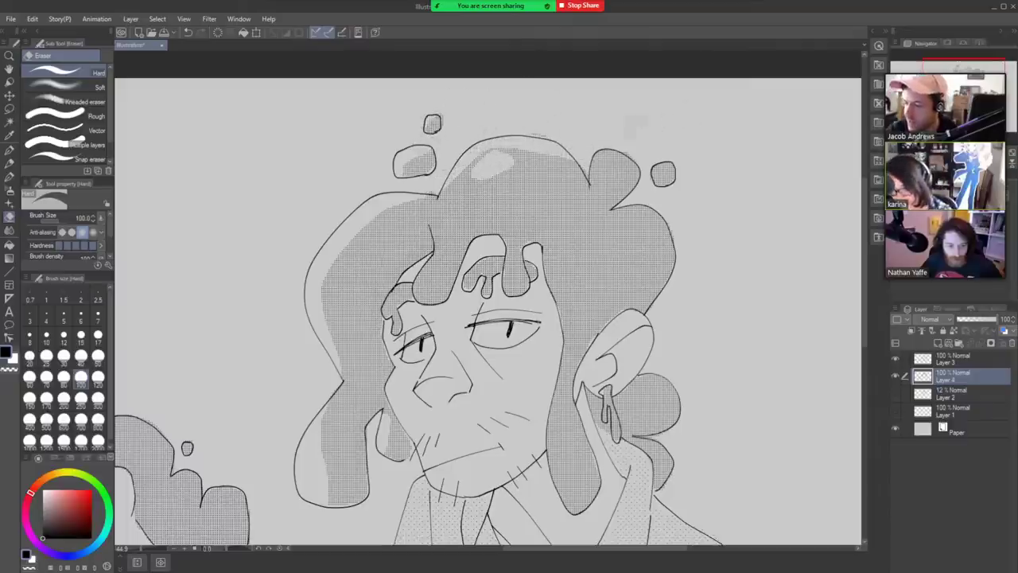
mouse_move(596, 167)
left_mouse_down()
mouse_move(623, 148)
mouse_move(592, 165)
mouse_move(632, 148)
mouse_move(668, 164)
left_mouse_up()
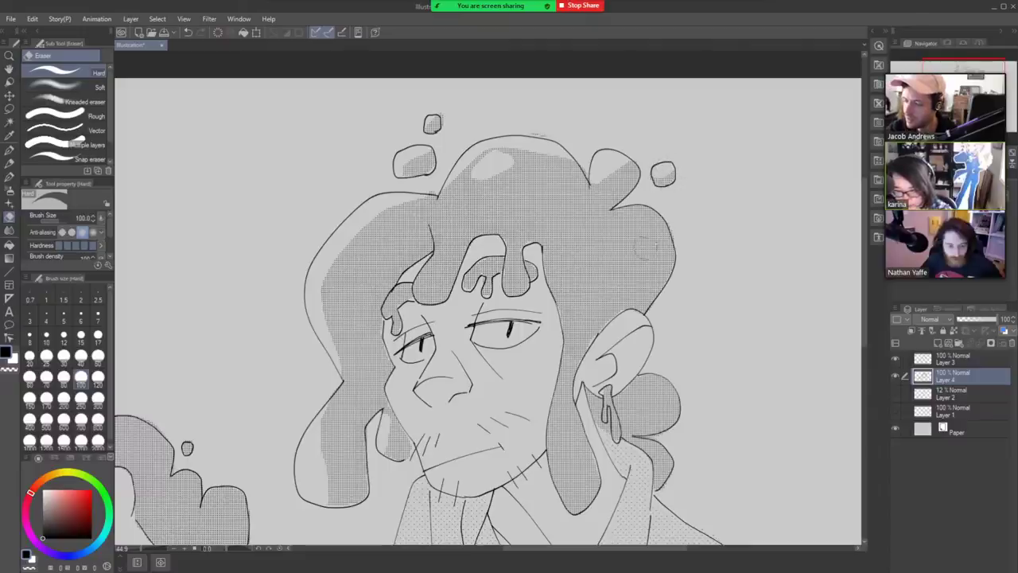
mouse_move(422, 296)
left_mouse_down()
mouse_move(434, 263)
mouse_move(426, 296)
mouse_move(423, 278)
mouse_move(407, 284)
mouse_move(491, 254)
left_mouse_up()
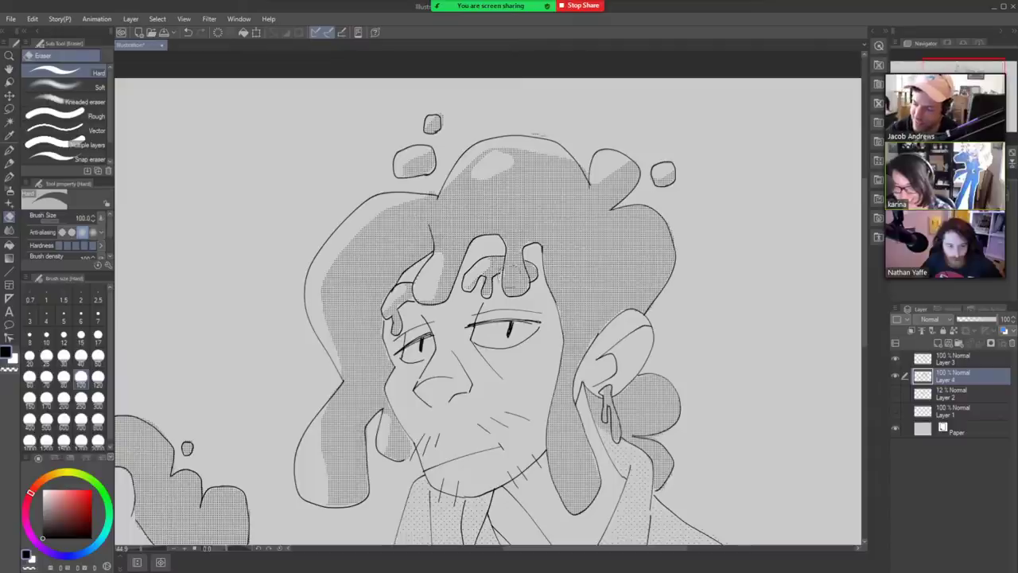
mouse_move(506, 288)
left_mouse_down()
mouse_move(509, 262)
mouse_move(511, 291)
mouse_move(519, 280)
left_mouse_up()
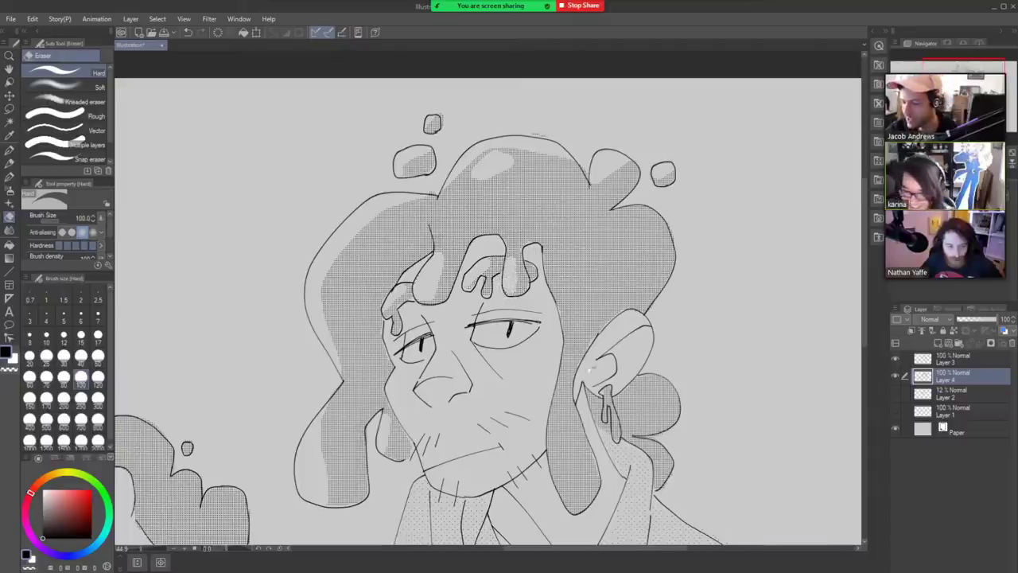
Erase highlights from the lock beside the jaw and the two lobes behind the ear, plus an oval shine on the opposite hanging lock.
left_click_drag(590, 369, 519, 273)
mouse_move(483, 329)
left_mouse_down()
mouse_move(482, 363)
mouse_move(501, 404)
mouse_move(491, 335)
left_mouse_up()
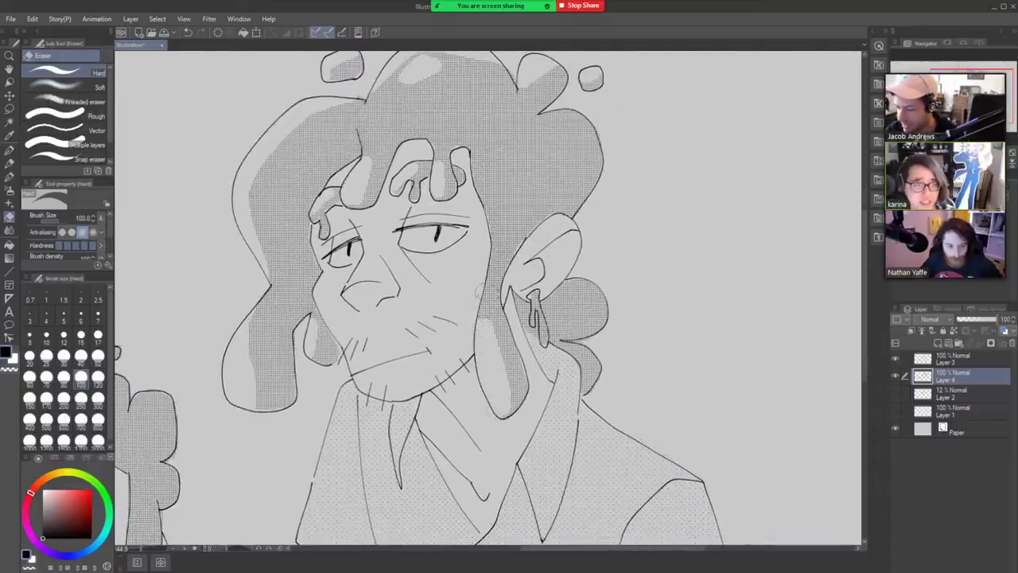
left_click_drag(482, 293, 493, 299)
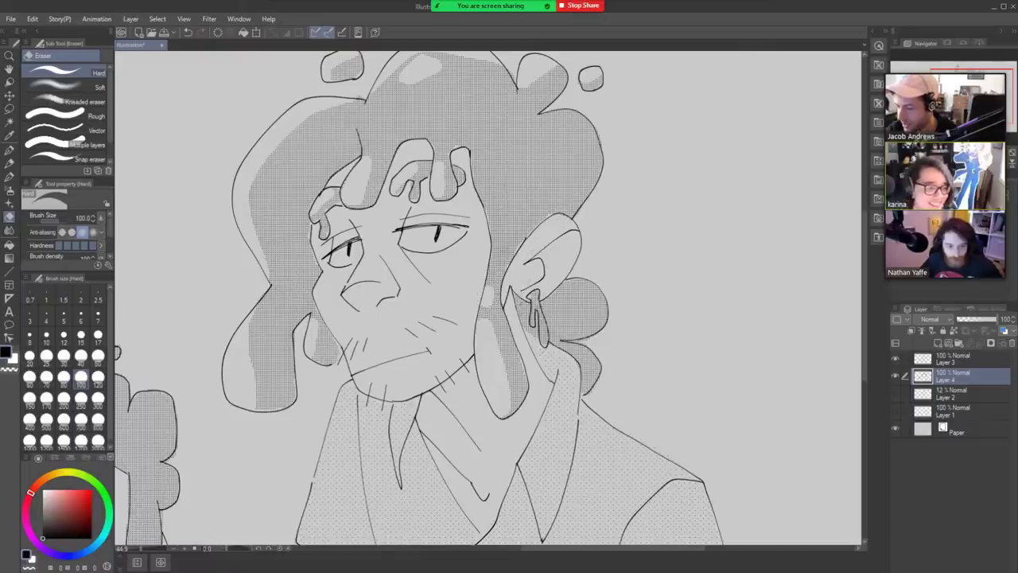
left_click_drag(563, 285, 602, 296)
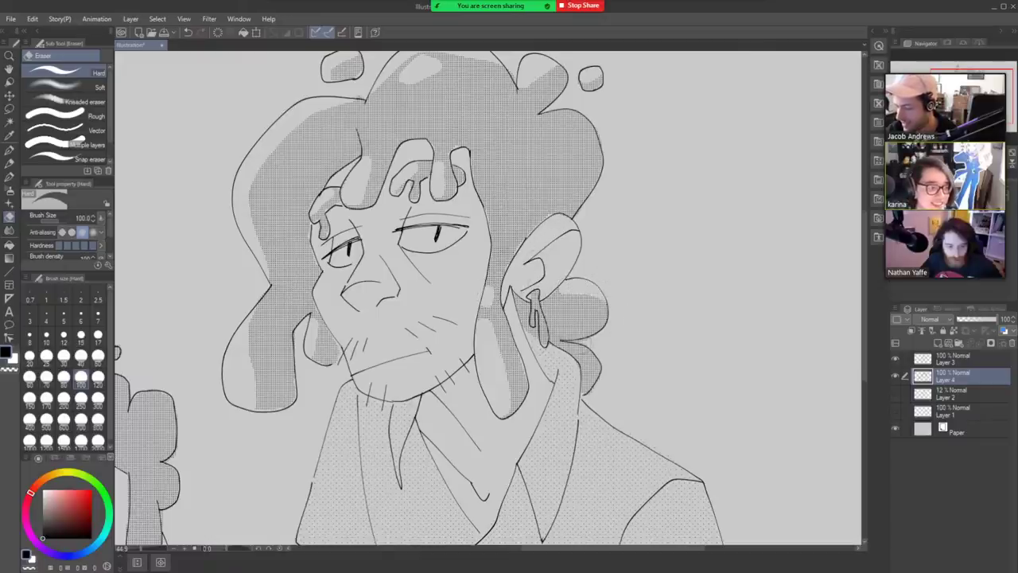
left_click_drag(570, 346, 594, 354)
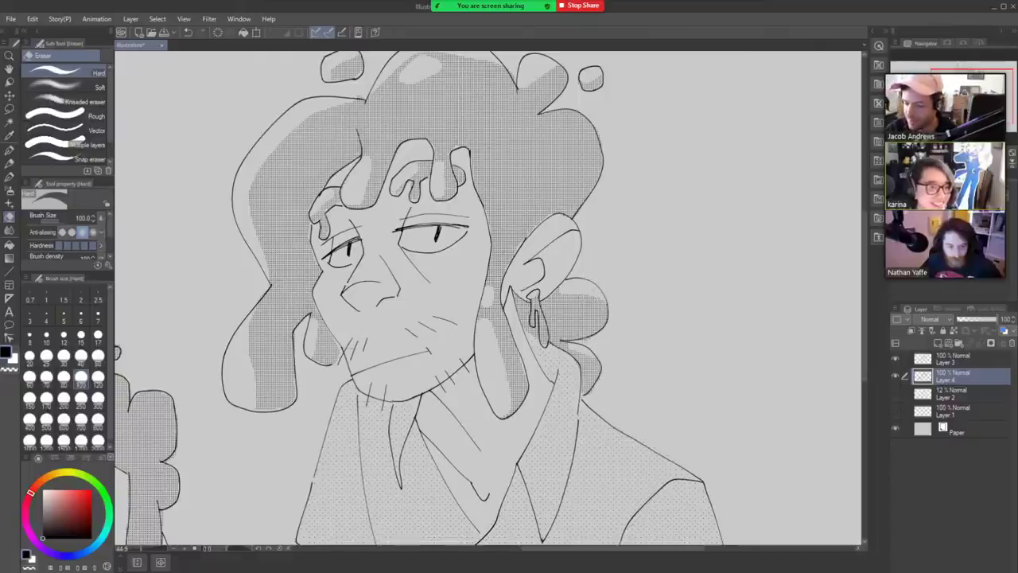
left_click_drag(262, 324, 262, 372)
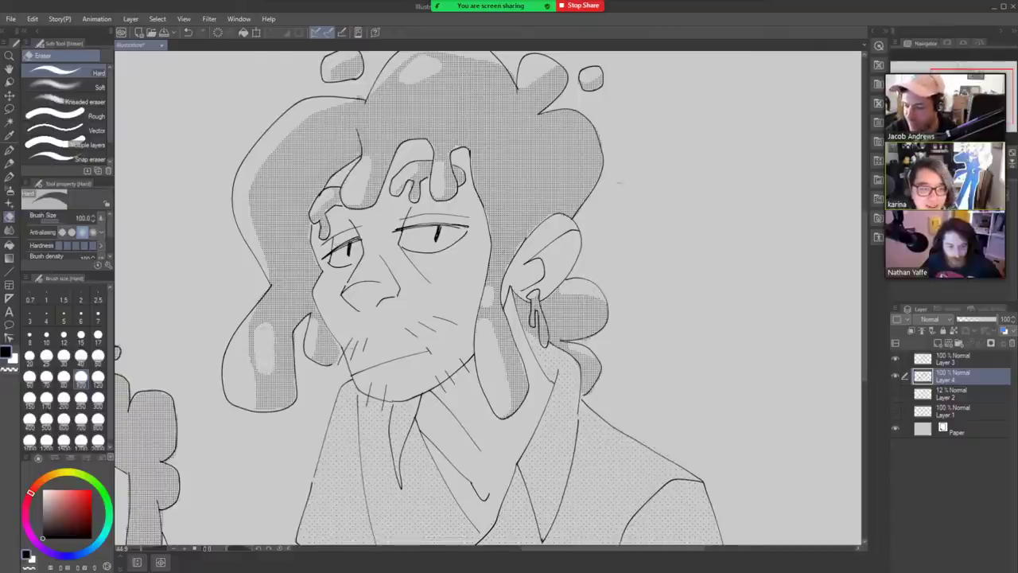
Show the whole portrait with the raised hand and stop sharing the screen in the video call.
key("ctrl+space")
mouse_move(689, 268)
left_mouse_down()
mouse_move(614, 269)
mouse_move(706, 282)
left_mouse_up()
mouse_move(682, 320)
left_mouse_down()
mouse_move(691, 333)
mouse_move(701, 318)
left_mouse_up()
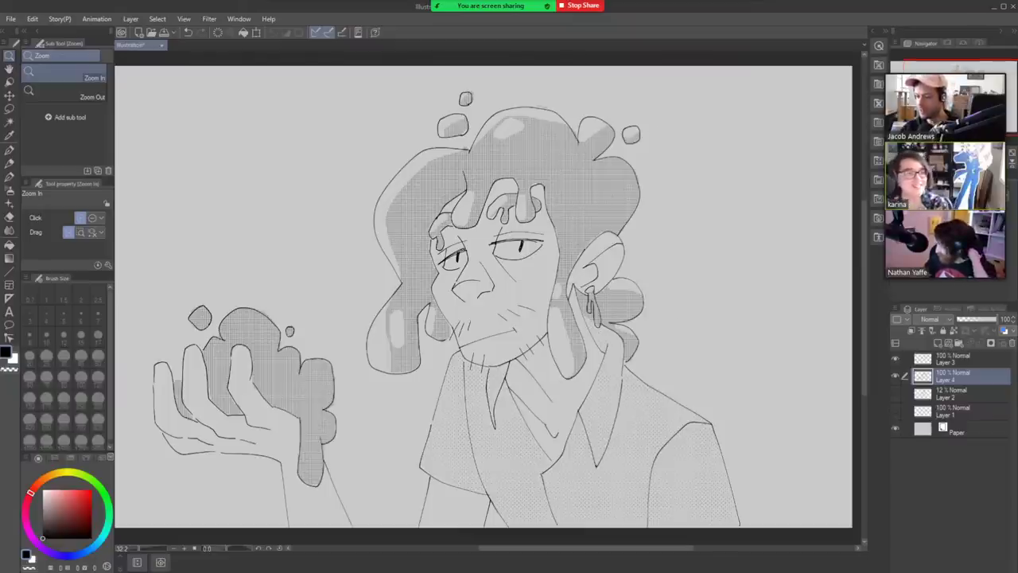
mouse_move(509, 6)
left_click(592, 35)
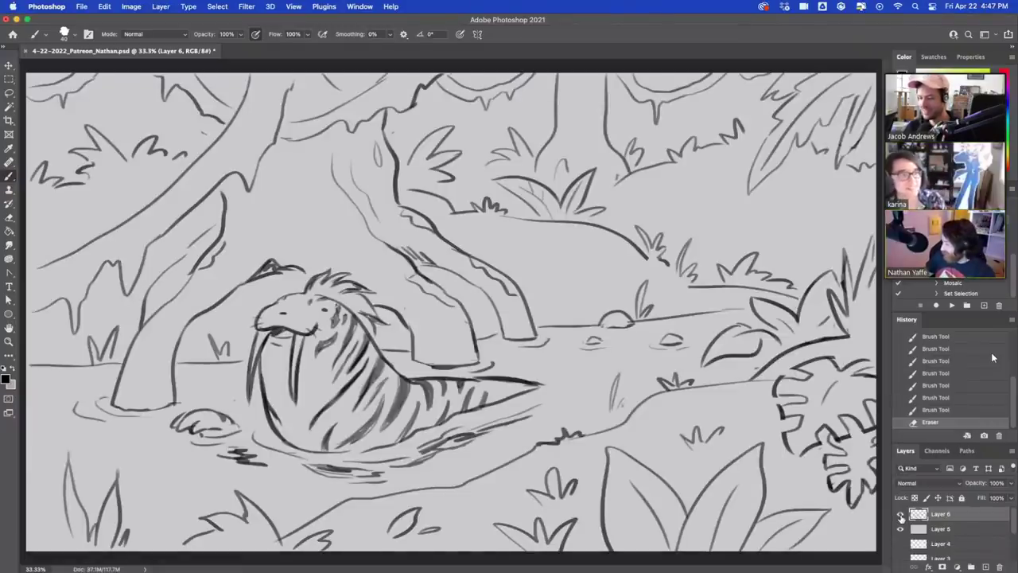
In Photoshop, hide Layer 6 with the jungle creature sketch and add a new empty layer above it.
left_click(900, 513)
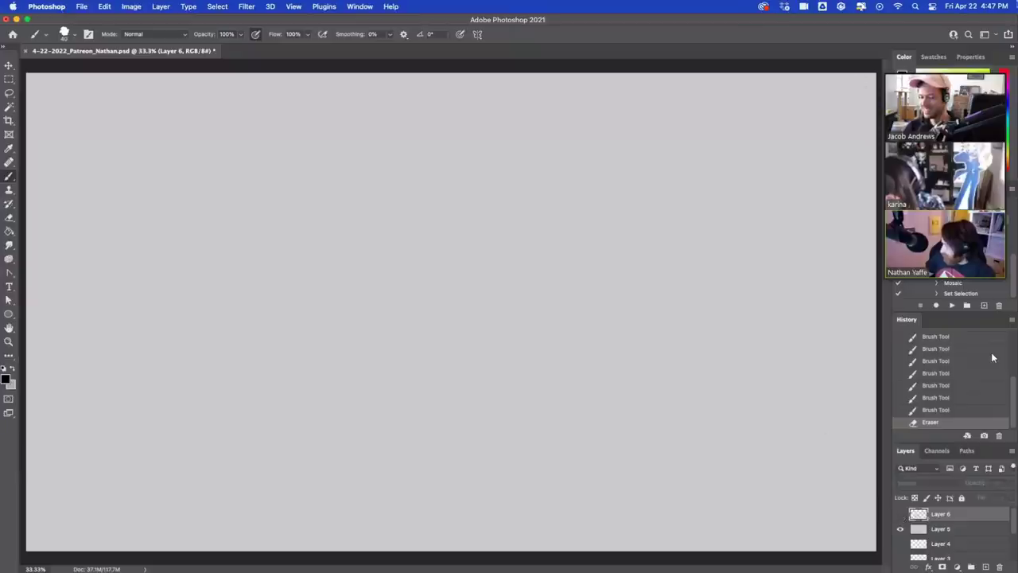
left_click(986, 567)
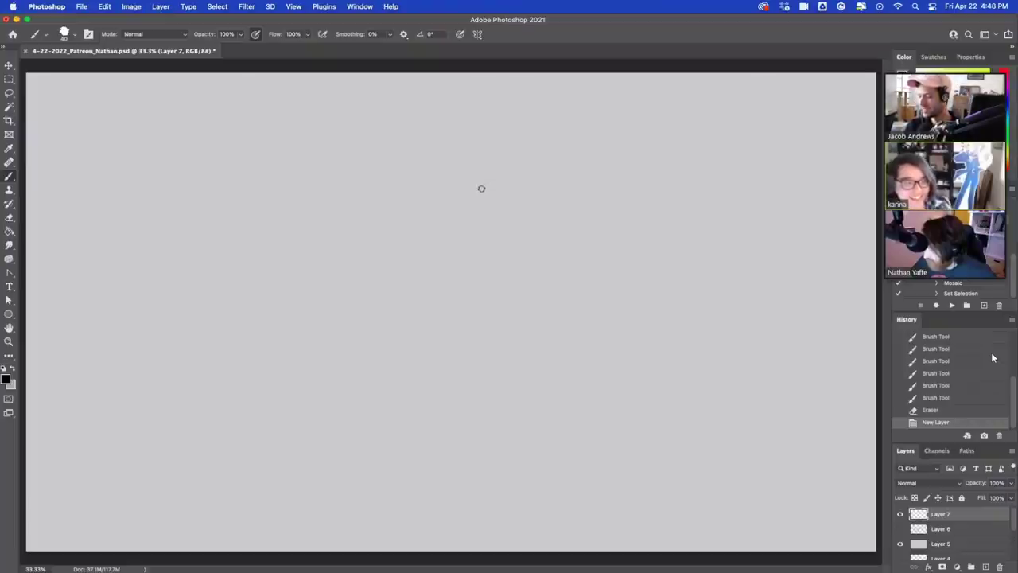
mouse_move(429, 240)
left_mouse_down()
mouse_move(427, 199)
mouse_move(467, 169)
left_mouse_up()
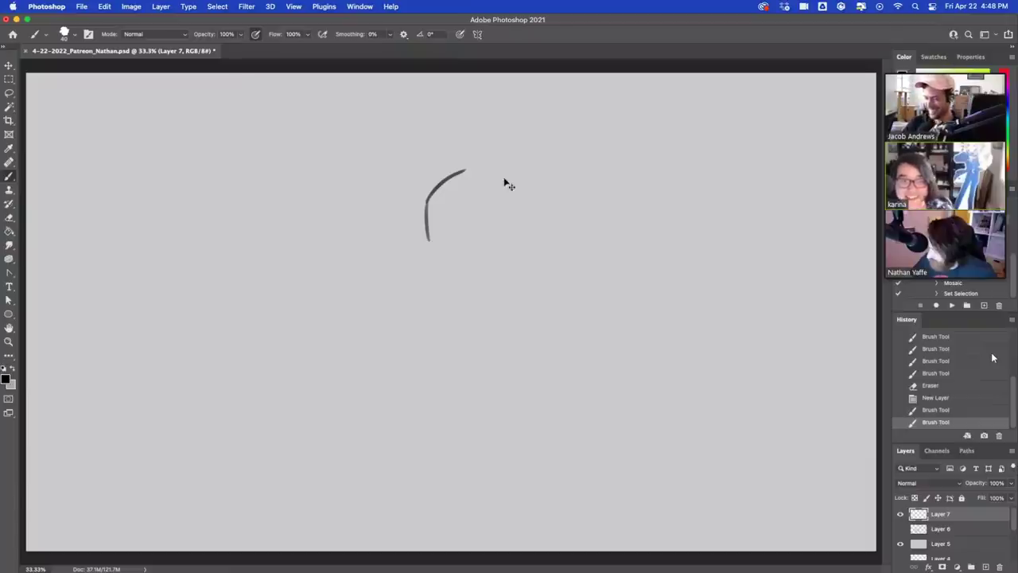
key("ctrl+z")
key("ctrl+z")
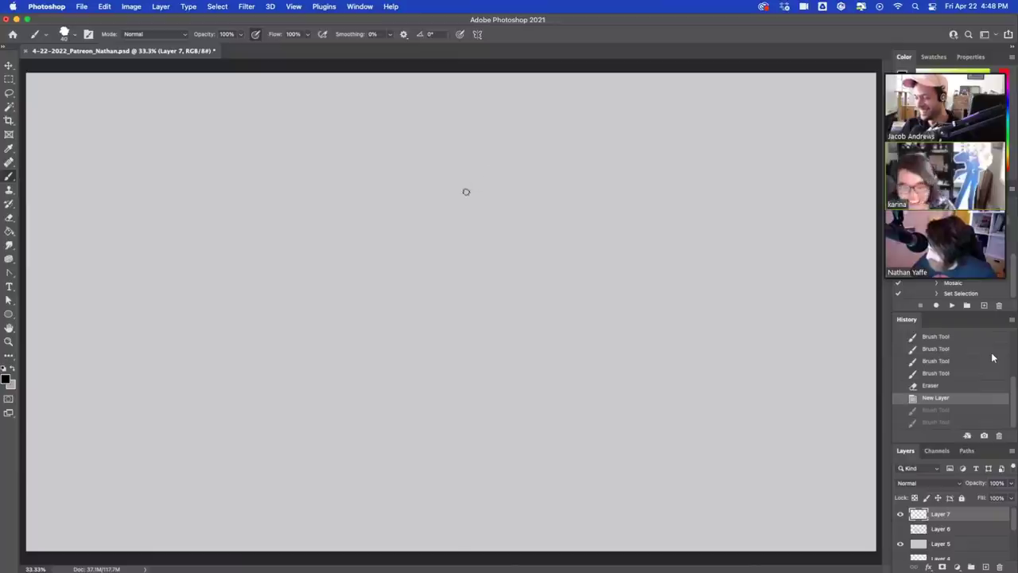
Sketch the dinosaur's rounded snout, brow bump and the start of the back of the head on Layer 7.
left_click_drag(463, 205, 506, 128)
key("ctrl+z")
mouse_move(459, 206)
left_mouse_down()
mouse_move(479, 148)
mouse_move(468, 160)
mouse_move(528, 141)
left_mouse_up()
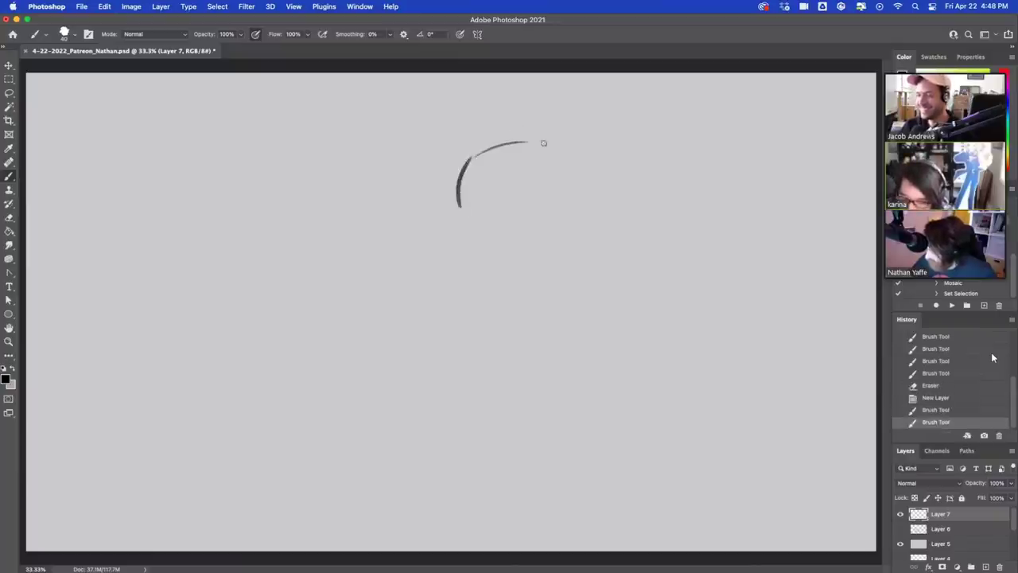
mouse_move(460, 208)
left_mouse_down()
mouse_move(481, 221)
mouse_move(534, 214)
mouse_move(522, 219)
mouse_move(609, 187)
left_mouse_up()
left_click_drag(527, 142, 595, 126)
key("super+z")
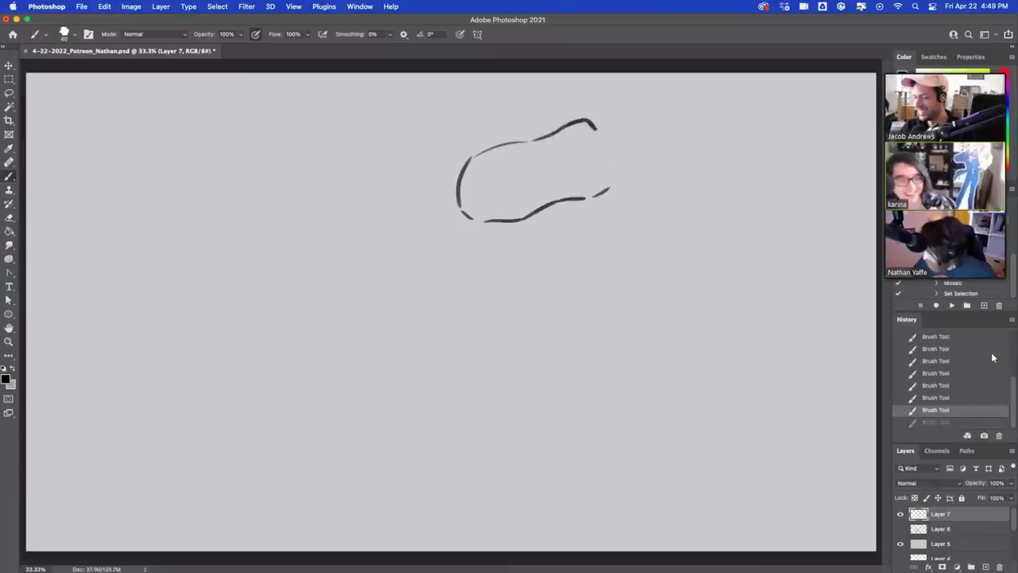
mouse_move(523, 140)
left_mouse_down()
mouse_move(547, 127)
mouse_move(657, 145)
left_mouse_up()
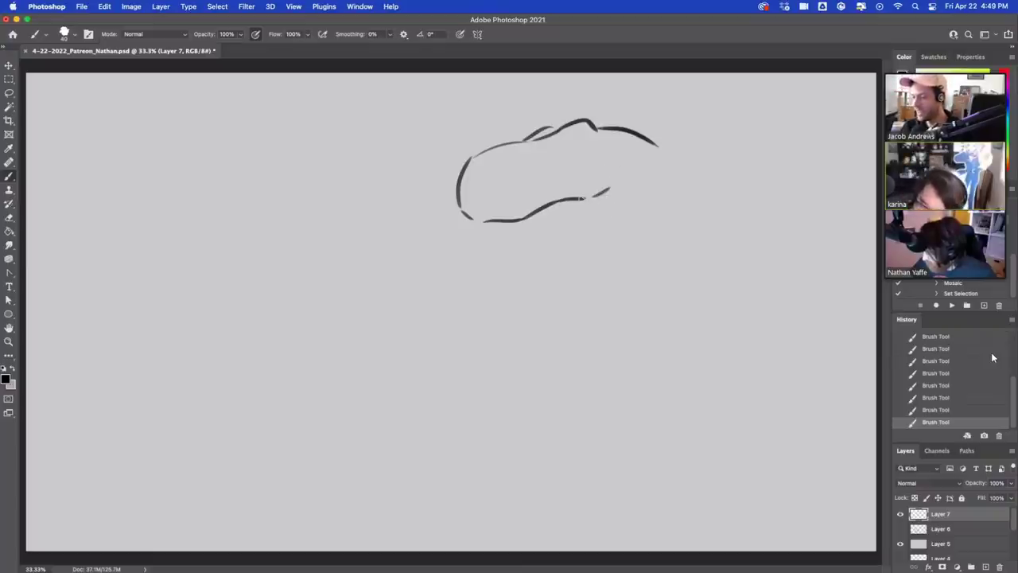
Redraw the rear of the upper jaw line up to the mouth corner and start the lower jaw's inner edge.
left_click_drag(582, 198, 619, 177)
key("super+z")
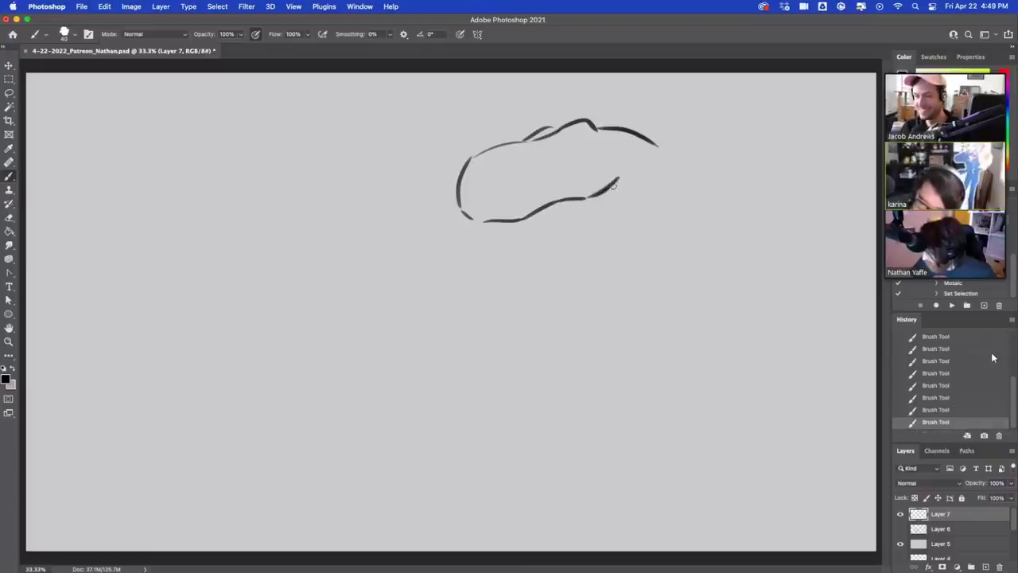
key("ctrl+z")
key("ctrl+z")
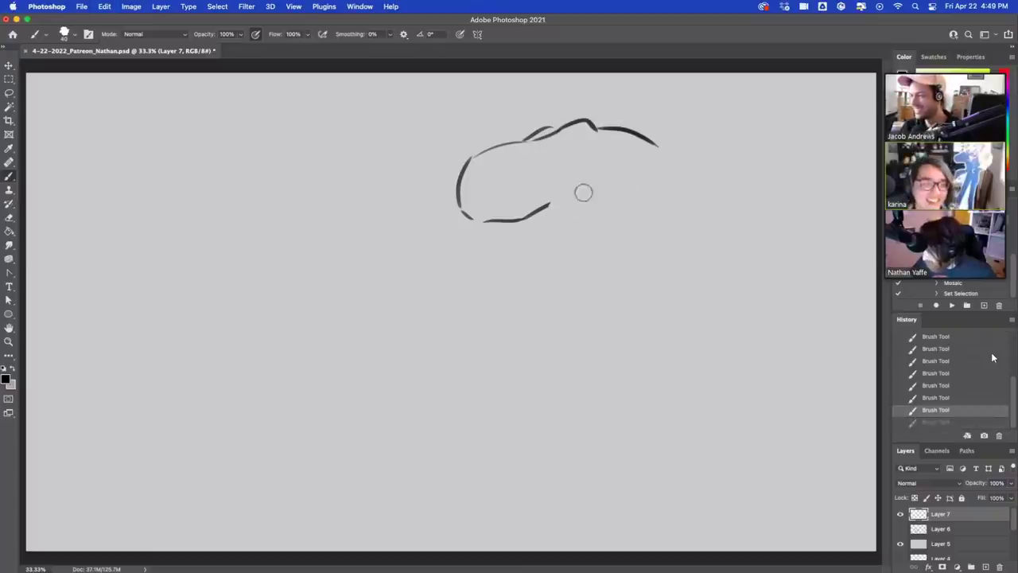
mouse_move(561, 202)
left_mouse_down()
mouse_move(548, 209)
mouse_move(610, 167)
mouse_move(588, 215)
mouse_move(530, 256)
left_mouse_up()
key("ctrl+z")
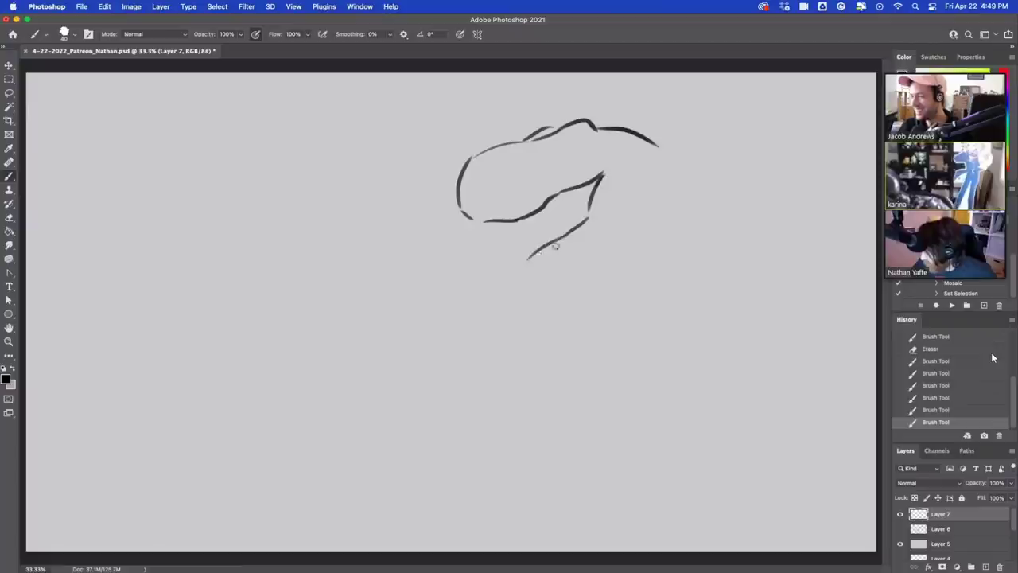
Sketch the open lower jaw with its chin, the inner mouth lines and the curved cheek line behind it.
key("ctrl+z")
mouse_move(578, 226)
left_mouse_down()
mouse_move(519, 265)
mouse_move(527, 248)
mouse_move(509, 269)
mouse_move(548, 277)
mouse_move(641, 242)
left_mouse_up()
key("ctrl+z")
mouse_move(649, 183)
left_mouse_down()
mouse_move(654, 227)
mouse_move(642, 235)
left_mouse_up()
mouse_move(510, 266)
left_mouse_down()
mouse_move(534, 283)
mouse_move(550, 275)
mouse_move(515, 260)
mouse_move(554, 221)
mouse_move(557, 202)
left_mouse_up()
key("b")
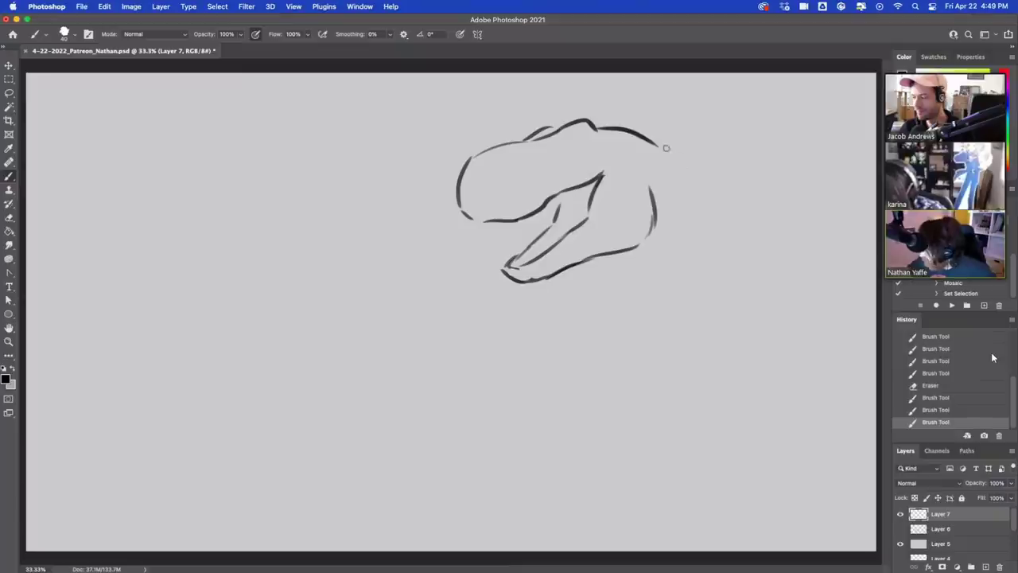
Draw the throat line and the nape curving down to the shoulders, and start the rising back.
left_click_drag(663, 145, 705, 186)
left_click_drag(590, 259, 645, 280)
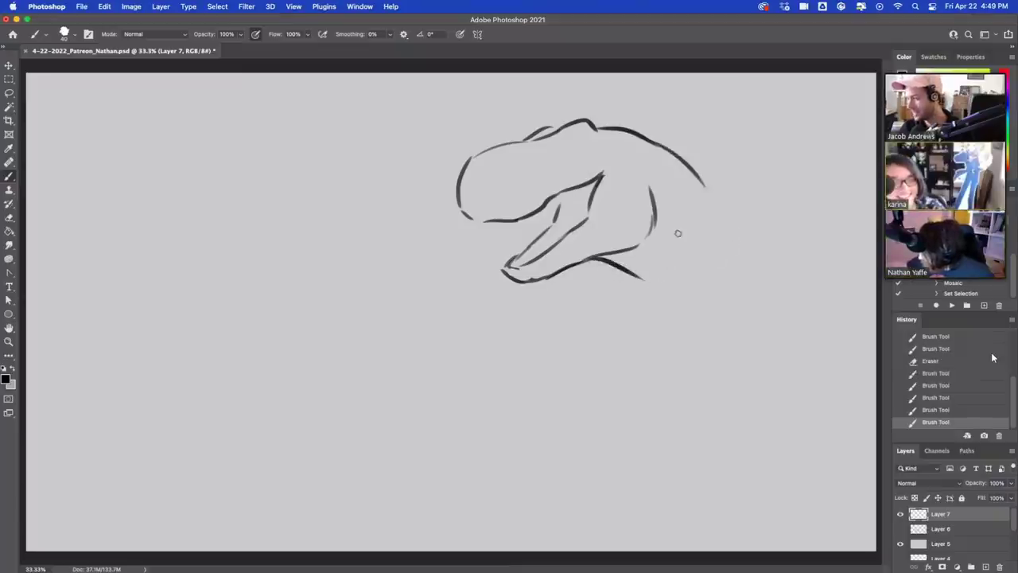
key("super+z")
left_click_drag(579, 263, 652, 279)
left_click_drag(628, 131, 701, 183)
mouse_move(634, 143)
left_mouse_down()
mouse_move(686, 168)
mouse_move(639, 143)
mouse_move(703, 190)
left_mouse_up()
mouse_move(703, 190)
left_mouse_down()
mouse_move(697, 174)
mouse_move(739, 211)
mouse_move(825, 205)
left_mouse_up()
key("b")
key("super+z")
left_click_drag(726, 203, 819, 170)
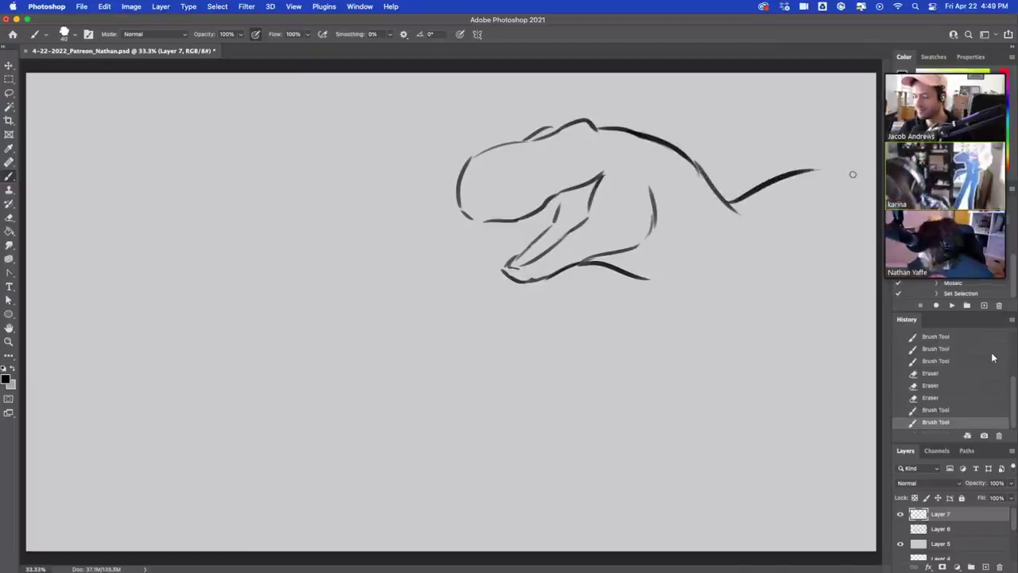
Move the dinosaur head toward the canvas center, and extend the chest line downward and the back line toward the tail side.
key("v")
left_click_drag(669, 169, 594, 186)
key("b")
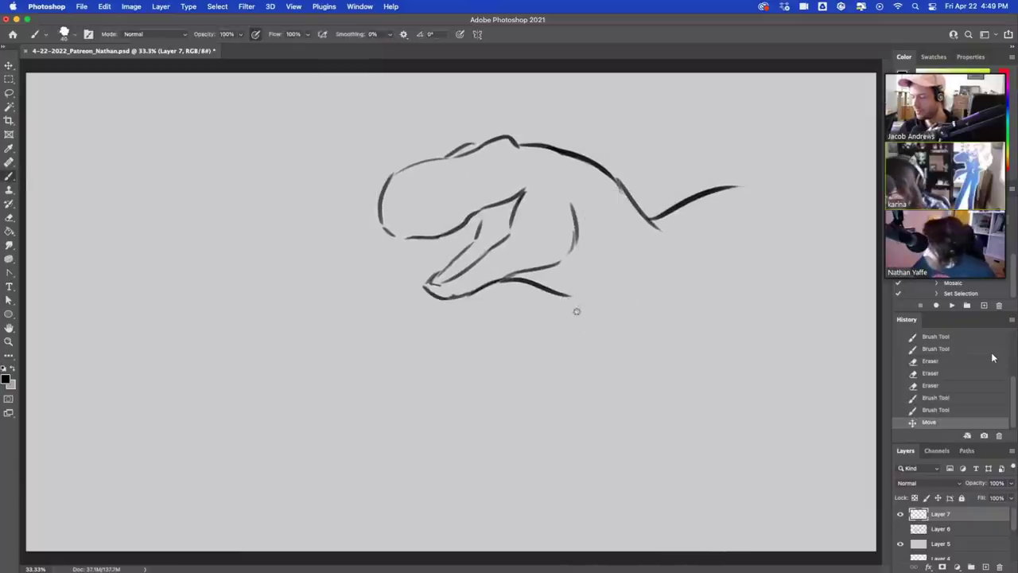
left_click_drag(569, 299, 617, 347)
key("ctrl+z")
left_click_drag(731, 188, 807, 193)
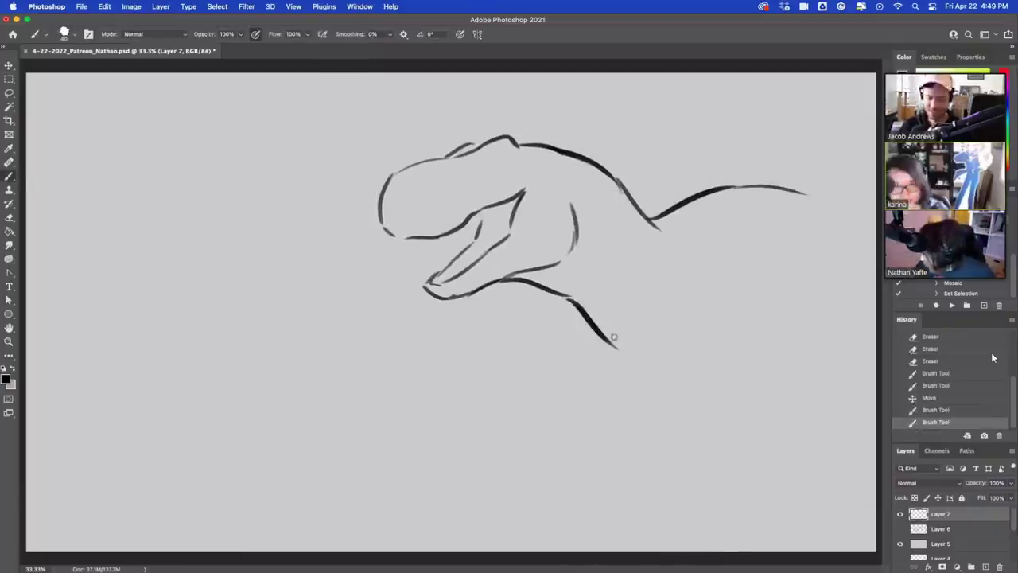
Draw the dinosaur's eye with its pupil under the brow and a small nostril on the snout.
mouse_move(477, 164)
left_mouse_down()
mouse_move(511, 146)
mouse_move(498, 165)
left_mouse_up()
key("super+z")
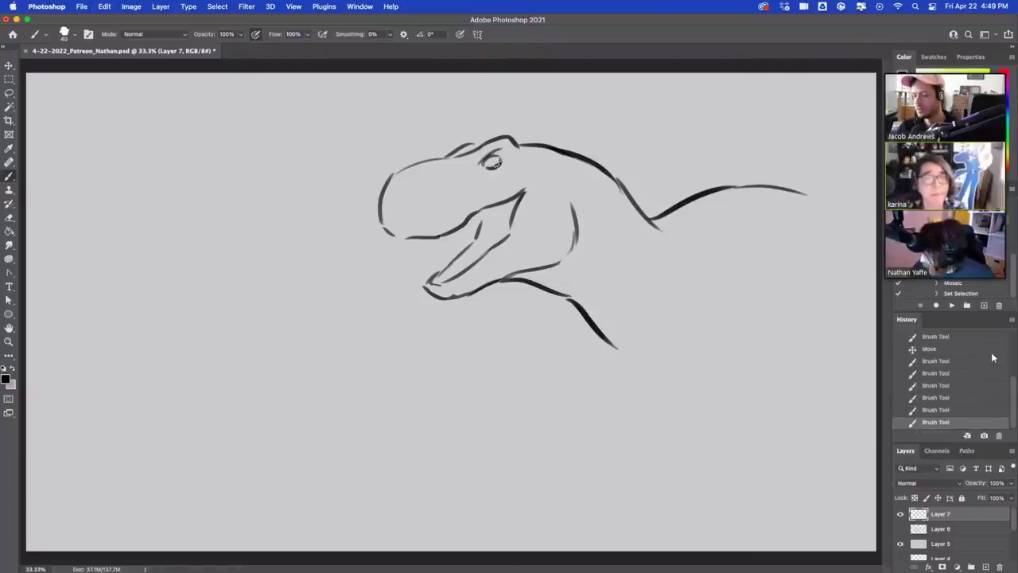
left_click(489, 163)
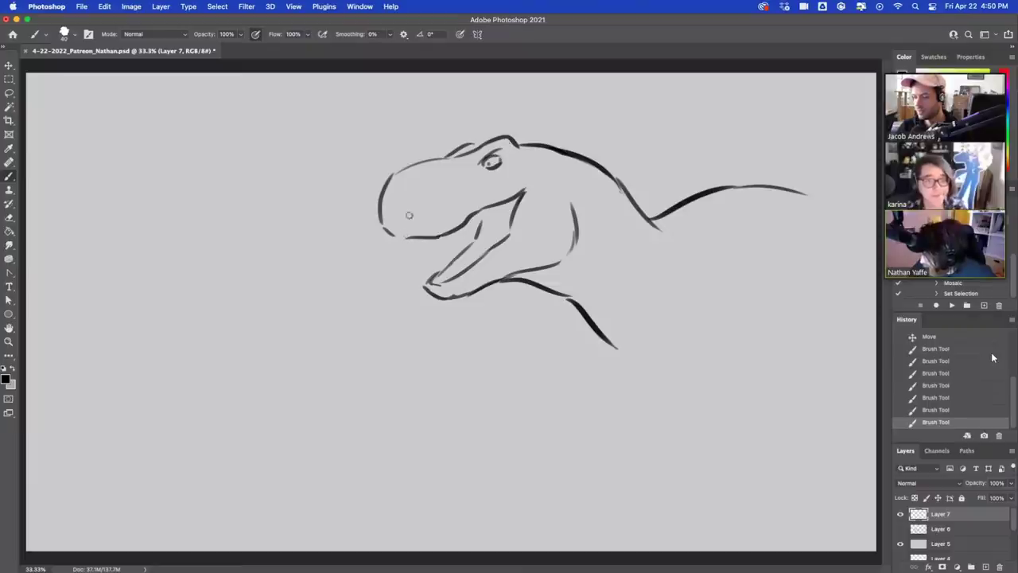
left_click_drag(403, 202, 403, 207)
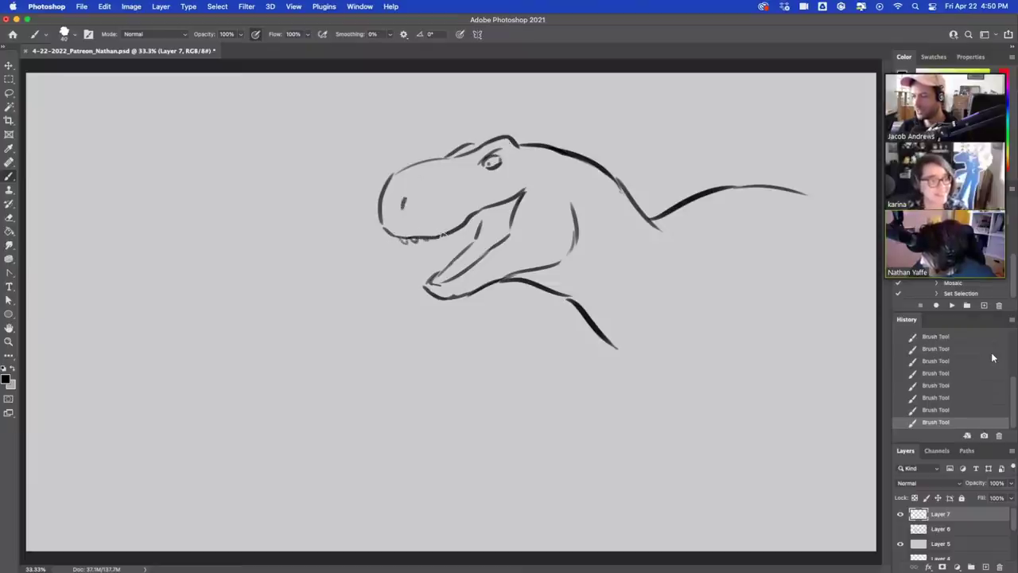
Add small pointed teeth along both jaws and a crease below the eye.
left_click_drag(436, 275, 457, 276)
left_click_drag(444, 278, 472, 260)
left_click_drag(477, 259, 482, 253)
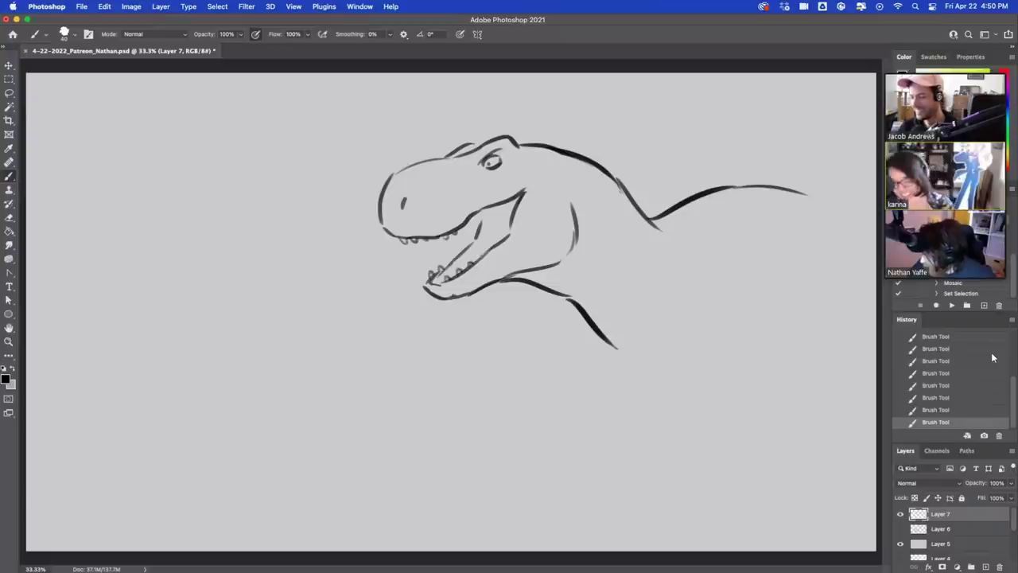
left_click_drag(479, 166, 487, 172)
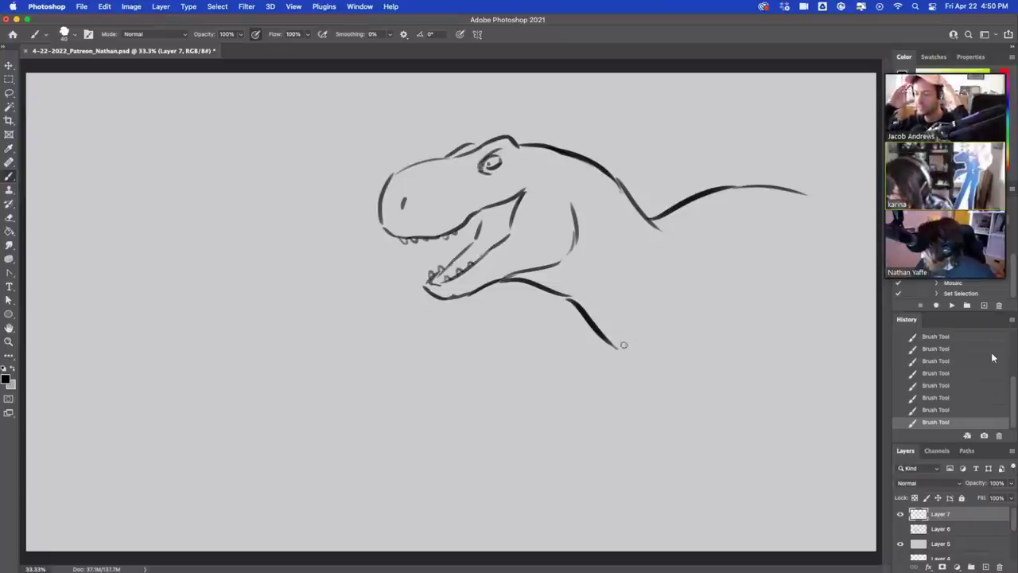
Sketch the small near forearm with its curled hand below the chest.
mouse_move(636, 348)
left_mouse_down()
mouse_move(632, 376)
mouse_move(655, 374)
mouse_move(633, 379)
mouse_move(640, 391)
mouse_move(605, 374)
mouse_move(594, 382)
mouse_move(617, 411)
mouse_move(645, 395)
mouse_move(593, 395)
mouse_move(670, 388)
left_mouse_up()
key("ctrl+z")
key("super+z")
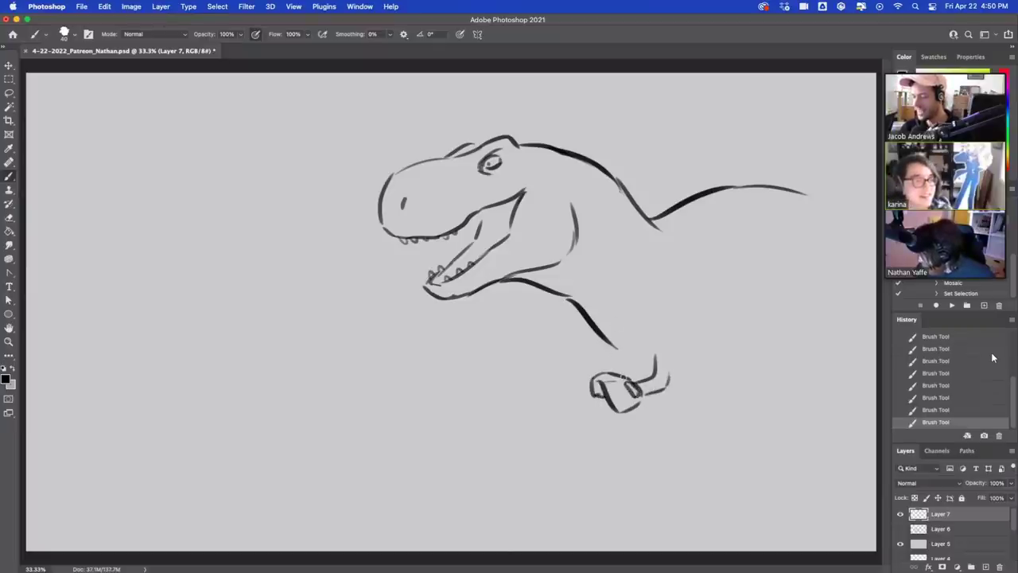
key("super+z")
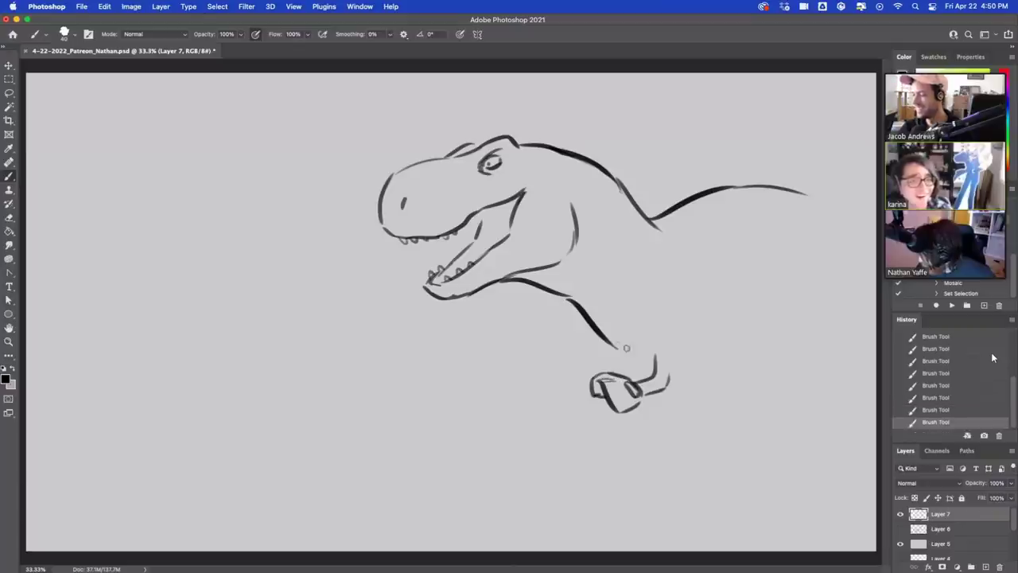
Continue the chest line to the near arm, and sketch the far arm reaching forward with motion lines above its hand.
mouse_move(610, 342)
left_mouse_down()
mouse_move(548, 361)
mouse_move(569, 339)
mouse_move(583, 337)
mouse_move(584, 350)
mouse_move(553, 343)
mouse_move(537, 358)
mouse_move(555, 351)
mouse_move(549, 367)
mouse_move(618, 350)
mouse_move(621, 363)
mouse_move(644, 380)
left_mouse_up()
key("super+z")
key("super+z")
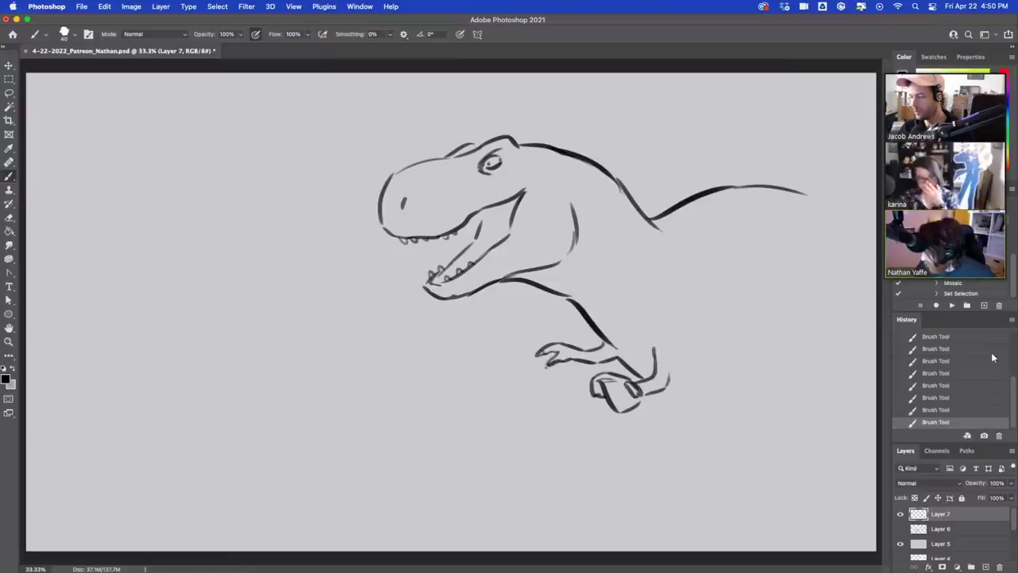
left_click_drag(542, 332, 566, 323)
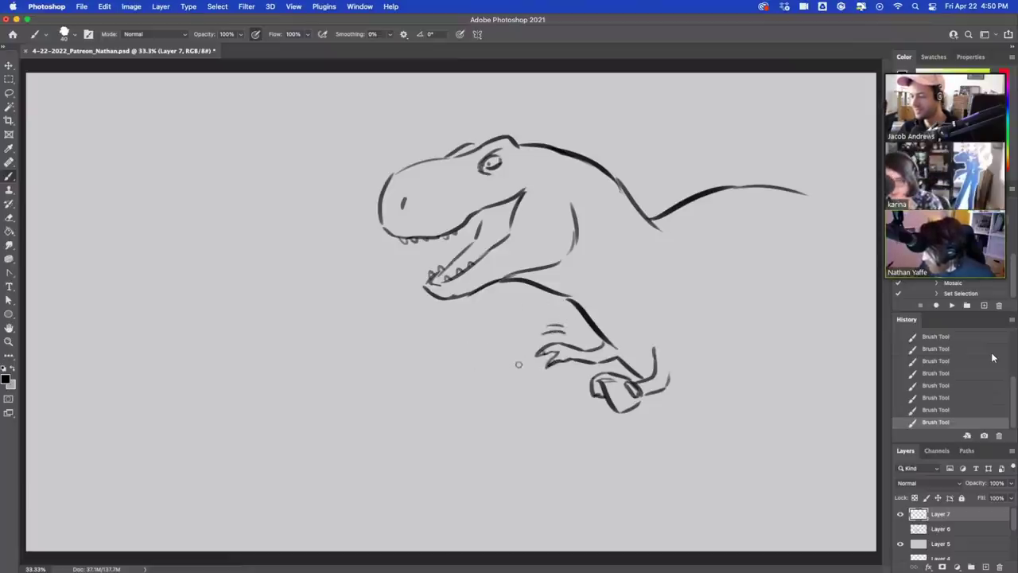
left_click_drag(517, 366, 467, 415)
key("ctrl+z")
mouse_move(525, 368)
left_mouse_down()
mouse_move(470, 444)
mouse_move(468, 471)
left_mouse_up()
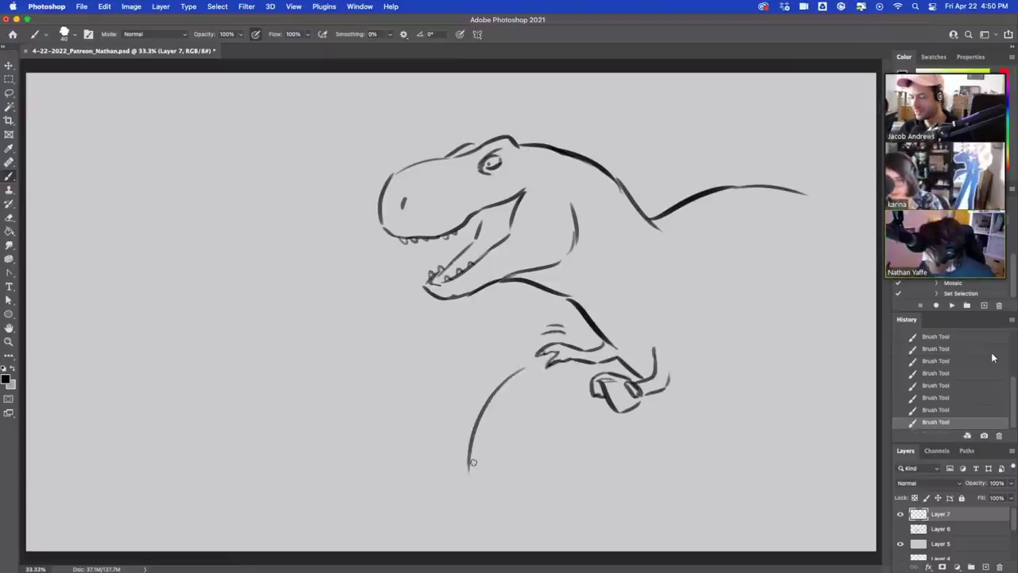
key("ctrl+z")
left_click_drag(525, 368, 448, 443)
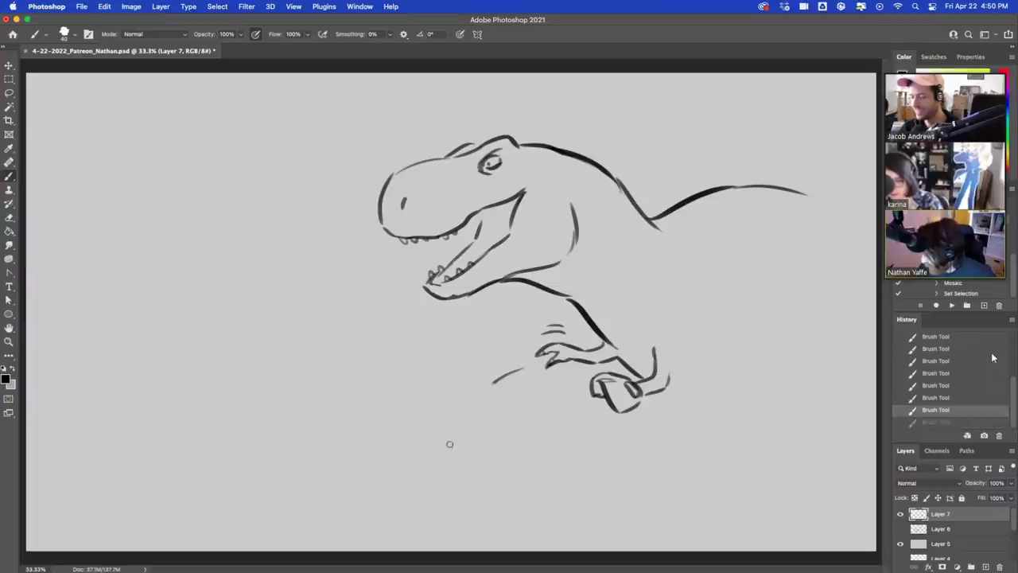
key("ctrl+z")
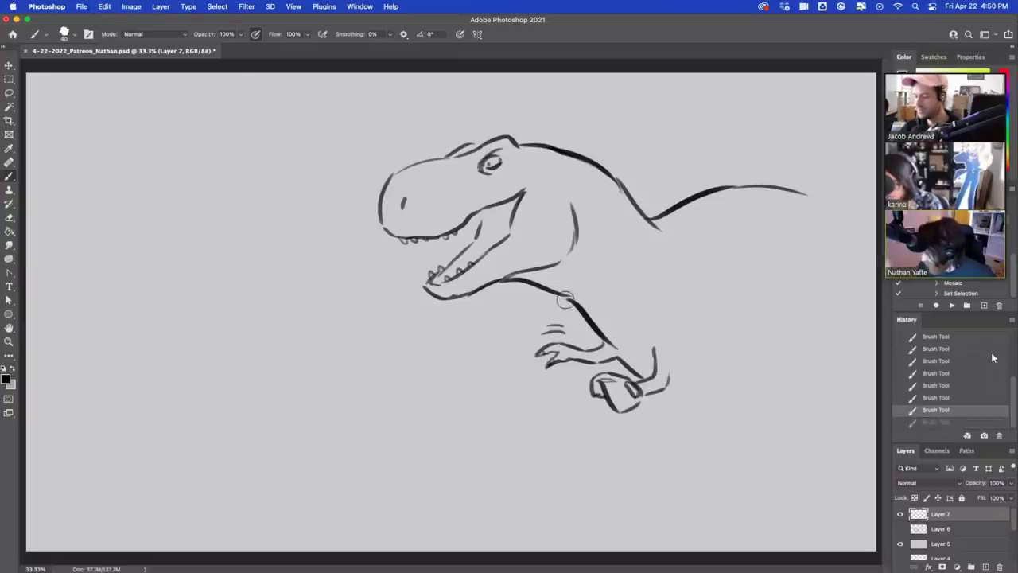
Erase the far hand and its motion lines back to the forearm, along with the trial redrawings.
key("e")
mouse_move(558, 327)
left_mouse_down()
mouse_move(552, 345)
mouse_move(592, 354)
mouse_move(578, 358)
mouse_move(583, 368)
mouse_move(555, 350)
mouse_move(515, 367)
mouse_move(545, 363)
mouse_move(528, 379)
mouse_move(585, 367)
mouse_move(562, 345)
mouse_move(515, 367)
left_mouse_up()
key("super+z")
key("super+z")
key("super+z")
key("super+z")
key("super+z")
key("super+z")
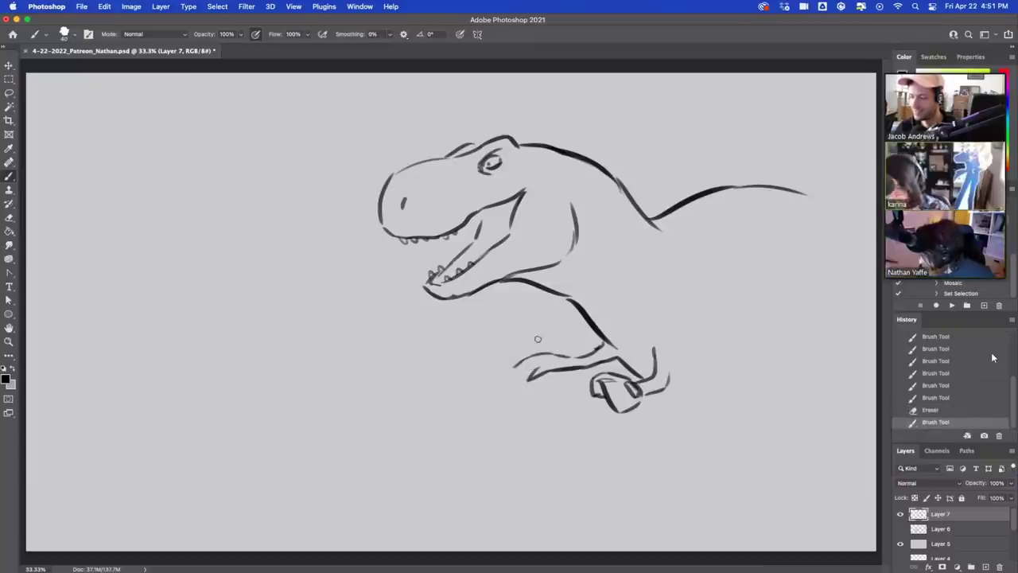
key("super+z")
mouse_move(538, 349)
left_mouse_down()
mouse_move(564, 351)
mouse_move(539, 379)
mouse_move(514, 361)
left_mouse_up()
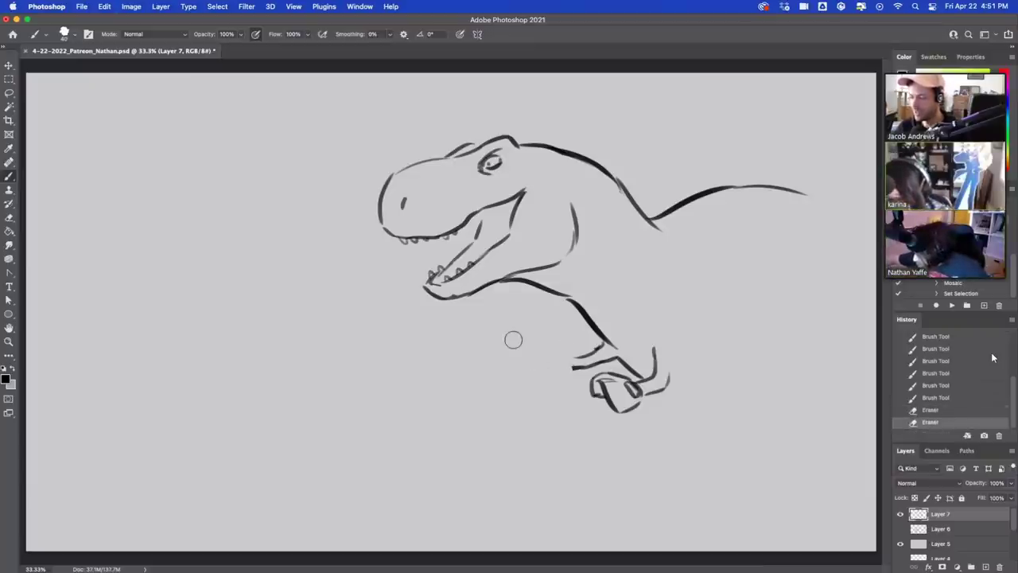
Redraw the far hand with open claws, and add a seamed ball in front with a curved flight path behind it.
key("b")
mouse_move(576, 367)
left_mouse_down()
mouse_move(542, 377)
mouse_move(528, 368)
mouse_move(548, 369)
left_mouse_up()
left_click_drag(542, 375, 548, 366)
mouse_move(544, 364)
left_mouse_down()
mouse_move(532, 354)
mouse_move(586, 355)
left_mouse_up()
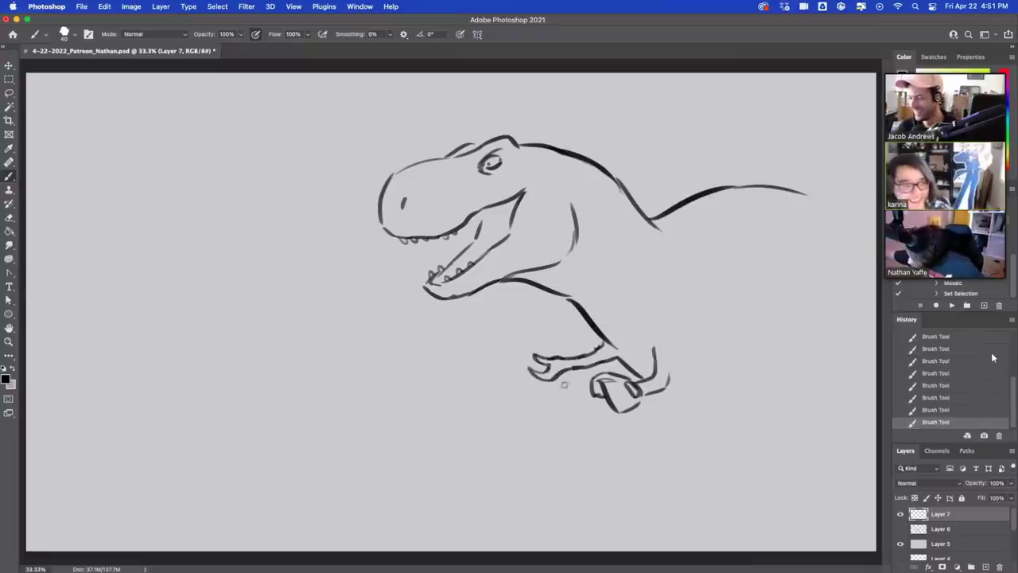
mouse_move(517, 357)
left_mouse_down()
mouse_move(426, 326)
mouse_move(363, 323)
mouse_move(380, 337)
left_mouse_up()
left_click_drag(365, 322, 385, 325)
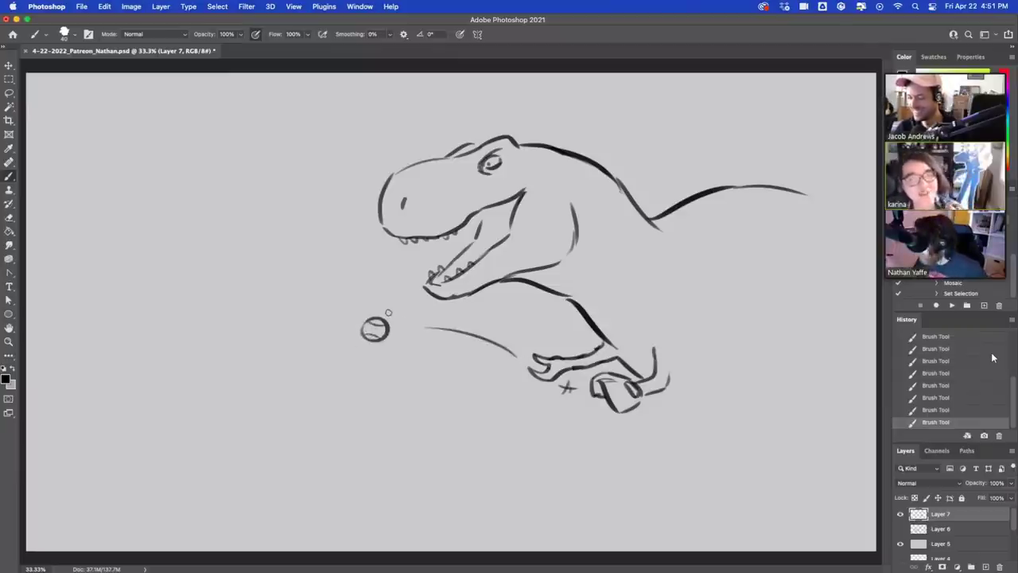
Draw the back of the near upper arm, the belly line behind it and the front curve of the thigh.
left_click_drag(670, 379, 681, 359)
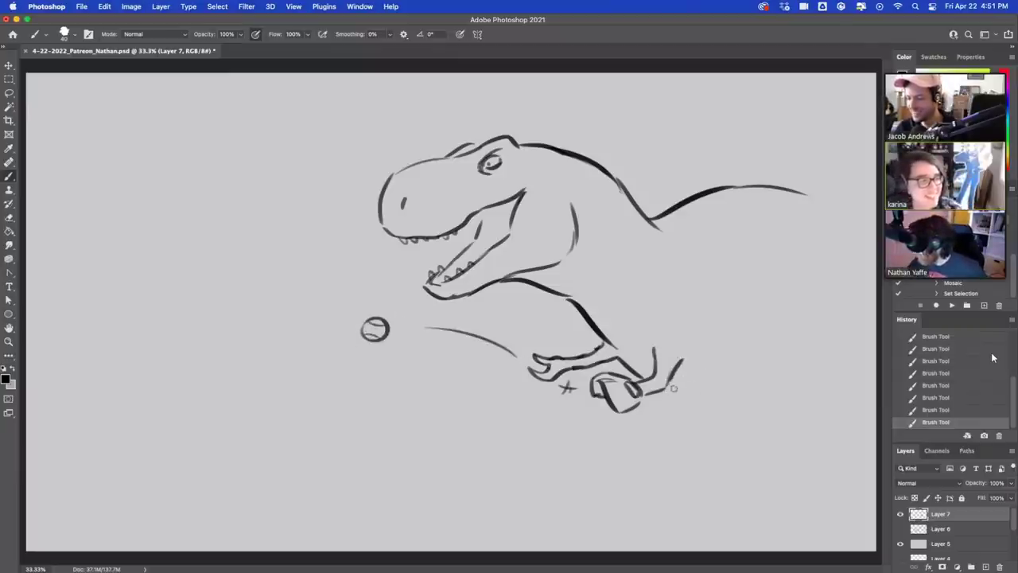
left_click_drag(665, 393, 710, 415)
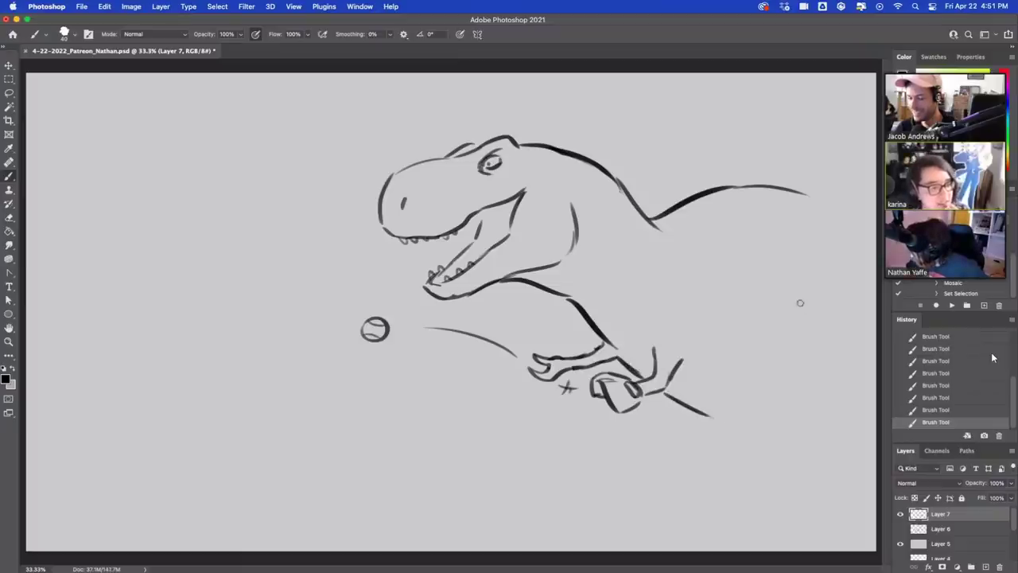
mouse_move(812, 266)
left_mouse_down()
mouse_move(747, 403)
mouse_move(803, 298)
left_mouse_up()
key("super+z")
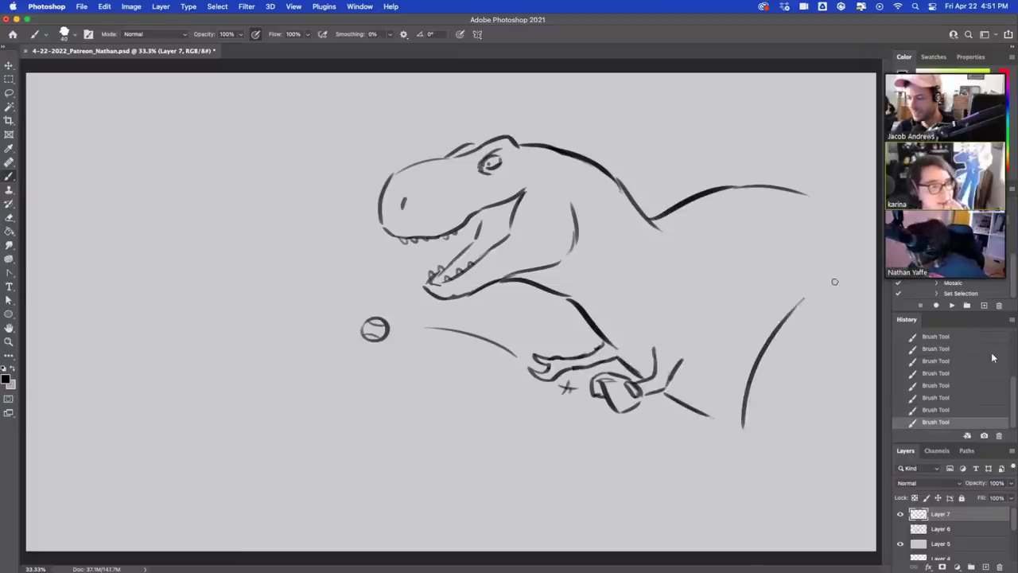
Sketch the near leg's knee, shin and heel bend, plus the rear leg contours running off the canvas edge.
mouse_move(741, 432)
left_mouse_down()
mouse_move(750, 454)
mouse_move(806, 502)
left_mouse_up()
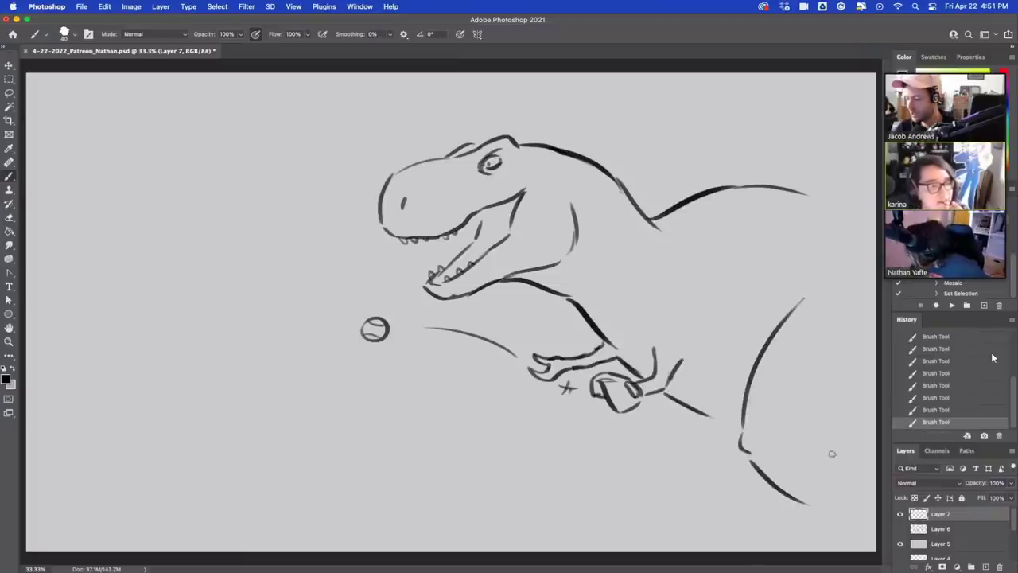
key("super+z")
left_click_drag(751, 456, 826, 482)
mouse_move(824, 417)
left_mouse_down()
mouse_move(863, 396)
mouse_move(872, 334)
left_mouse_up()
left_click_drag(860, 449, 876, 456)
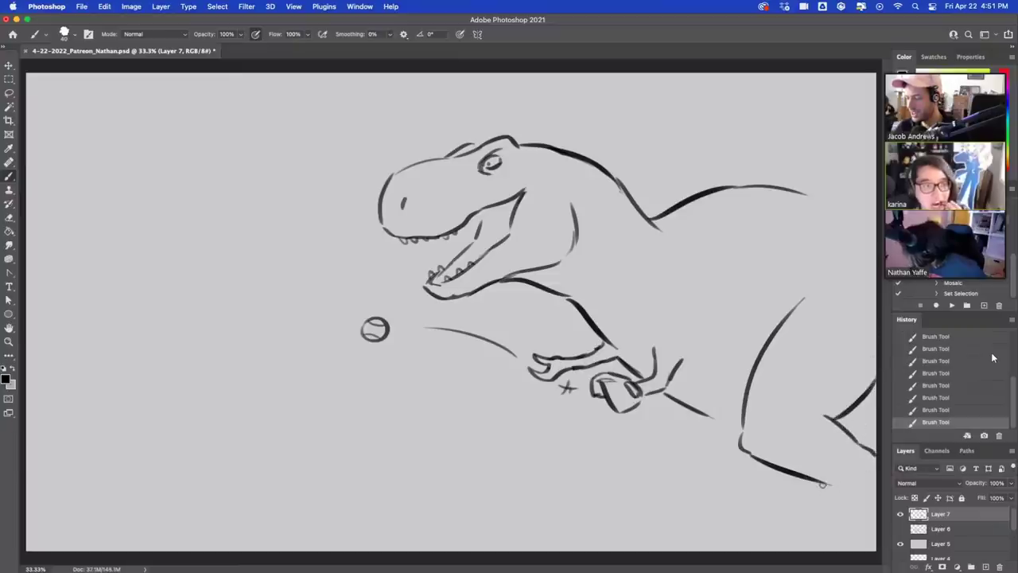
left_click_drag(827, 482, 791, 517)
Extend the belly line to the knee with a short far-leg stroke beneath it, and strengthen the chest and near upper arm lines.
mouse_move(714, 416)
left_mouse_down()
mouse_move(739, 421)
mouse_move(688, 436)
left_mouse_up()
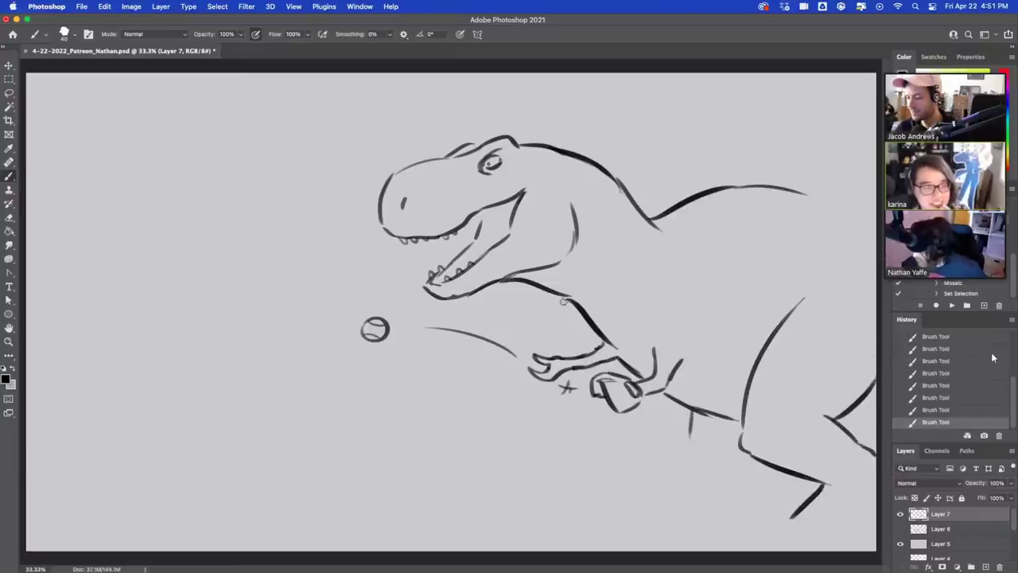
mouse_move(557, 293)
left_mouse_down()
mouse_move(621, 362)
mouse_move(604, 355)
mouse_move(587, 366)
mouse_move(600, 354)
mouse_move(597, 365)
mouse_move(614, 370)
mouse_move(609, 342)
mouse_move(652, 380)
left_mouse_up()
left_click_drag(652, 338, 650, 356)
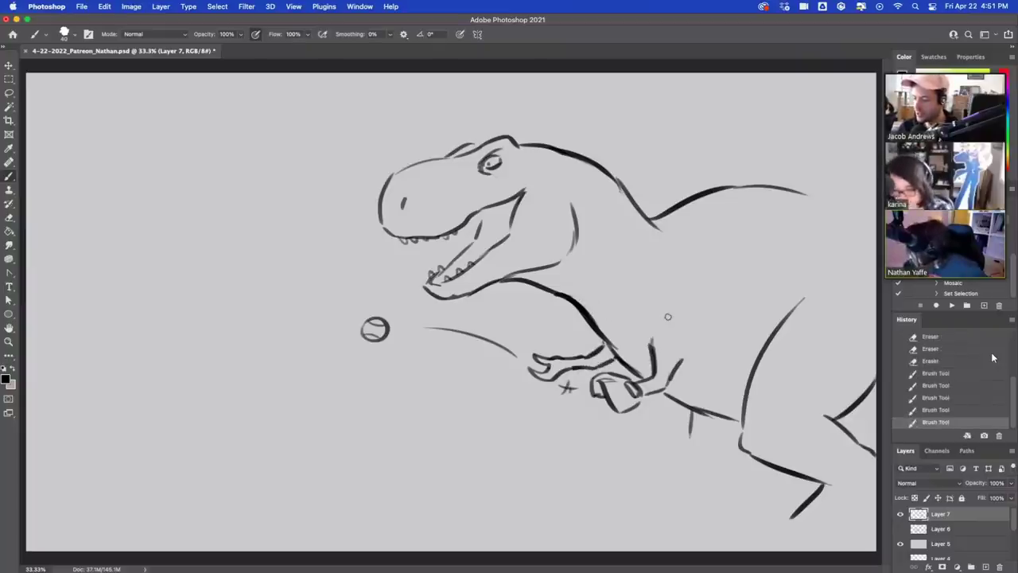
Sketch the T. rex's far leg, and finish its outline by extending the back to the canvas edge and adding a mouth-corner stroke.
left_click_drag(673, 402, 671, 438)
key("super+z")
mouse_move(673, 399)
left_mouse_down()
mouse_move(670, 421)
mouse_move(694, 444)
mouse_move(659, 494)
left_mouse_up()
key("super+z")
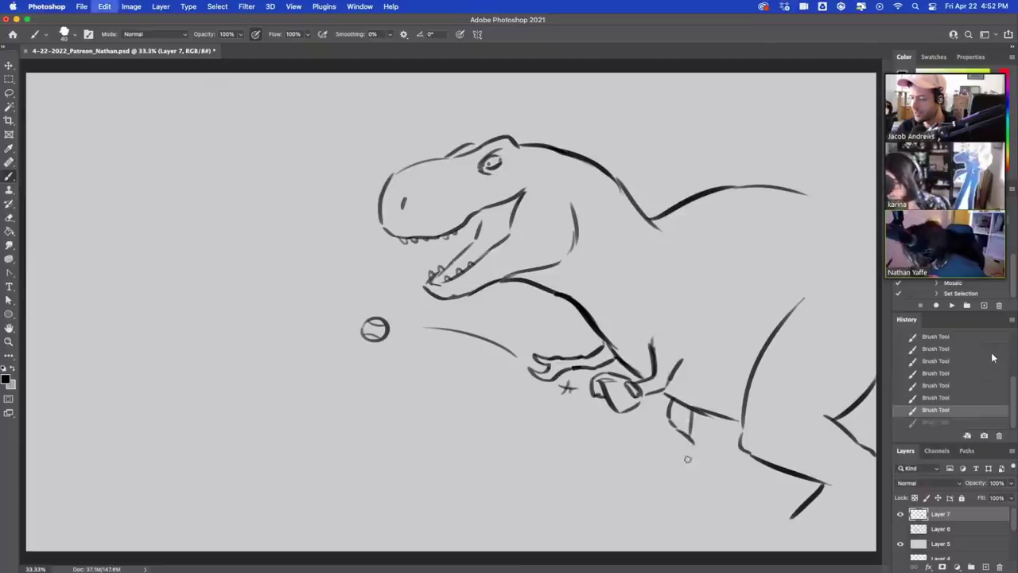
left_click_drag(688, 446, 652, 505)
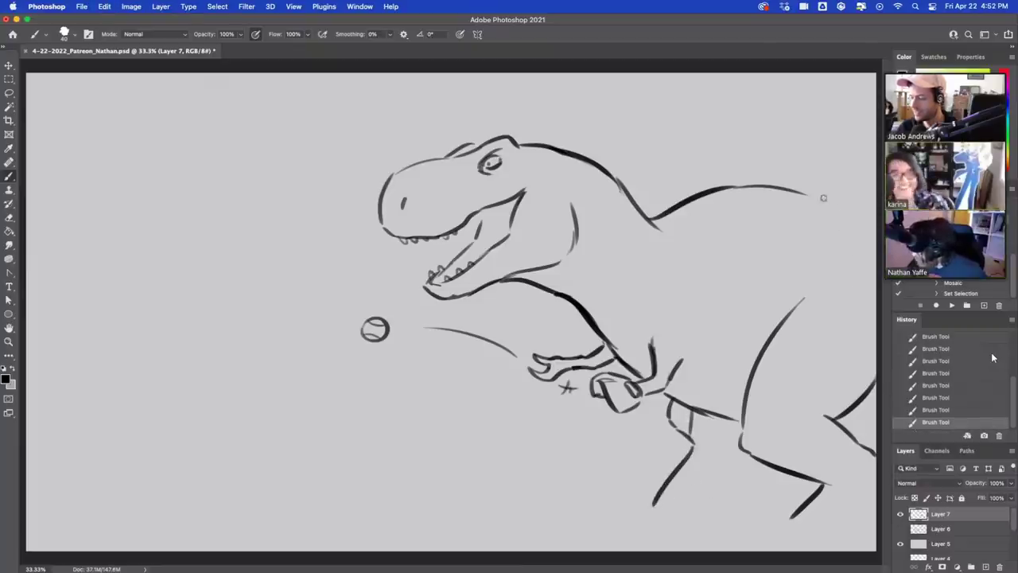
left_click_drag(804, 193, 875, 208)
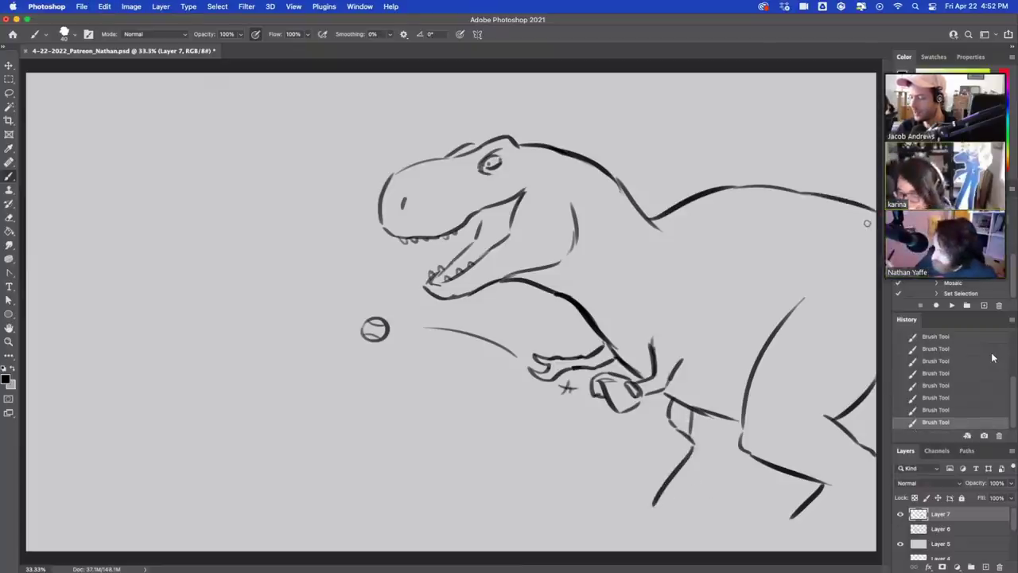
left_click_drag(477, 233, 483, 211)
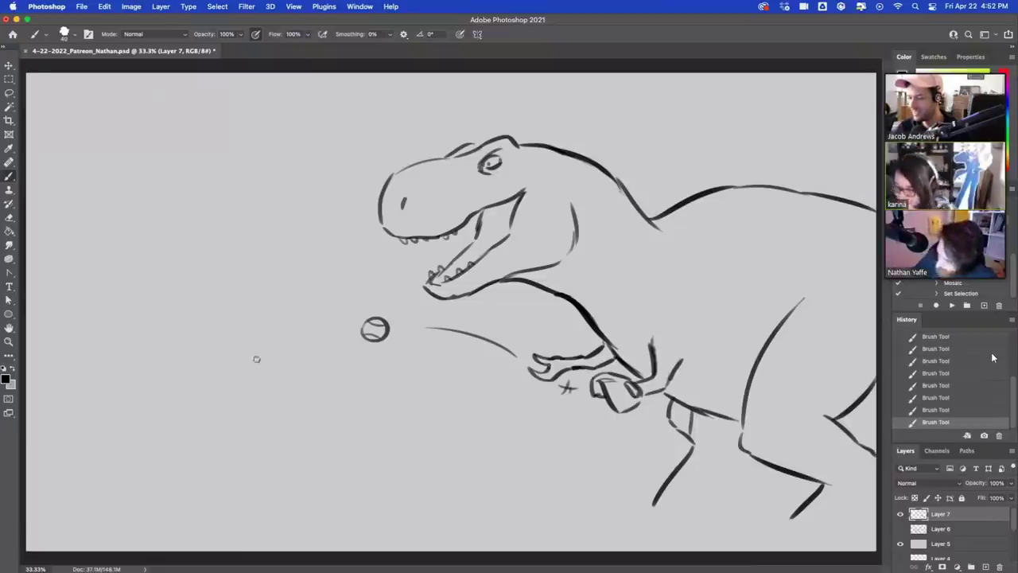
Sketch a small dinosaur's head with eye, snout and open mouth, facing the T. rex from the other side of the ball.
mouse_move(197, 364)
left_mouse_down()
mouse_move(254, 348)
mouse_move(244, 342)
mouse_move(256, 351)
mouse_move(221, 371)
mouse_move(209, 352)
mouse_move(256, 346)
mouse_move(223, 350)
mouse_move(241, 371)
mouse_move(263, 365)
mouse_move(218, 394)
mouse_move(174, 360)
mouse_move(164, 372)
mouse_move(211, 359)
left_mouse_up()
key("super+z")
key("super+z")
key("super+z")
key("e")
key("super+z")
key("super+z")
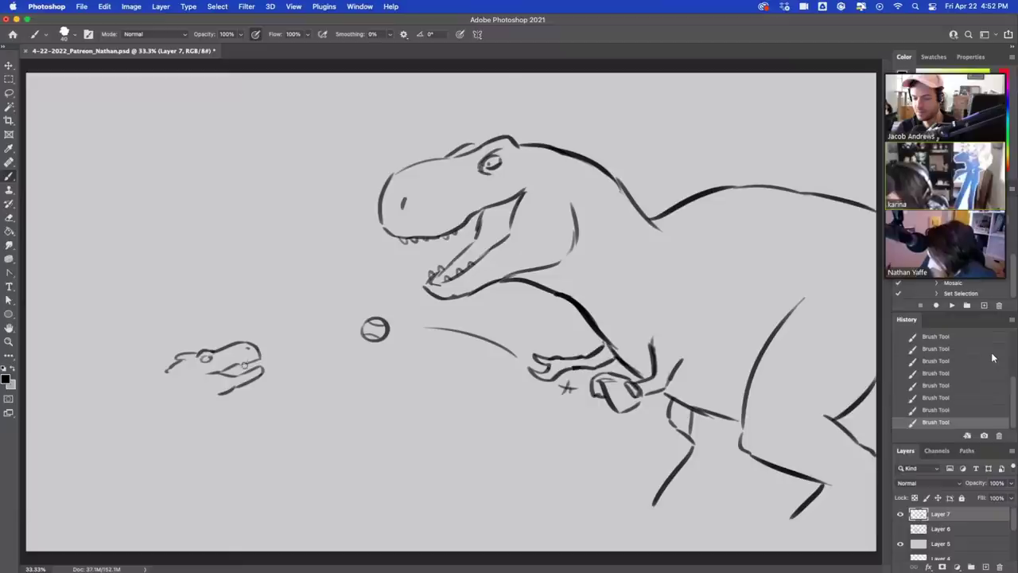
Draw the small dinosaur's throat line down to the chest and its nape curving into the start of the back.
left_click_drag(219, 392, 189, 404)
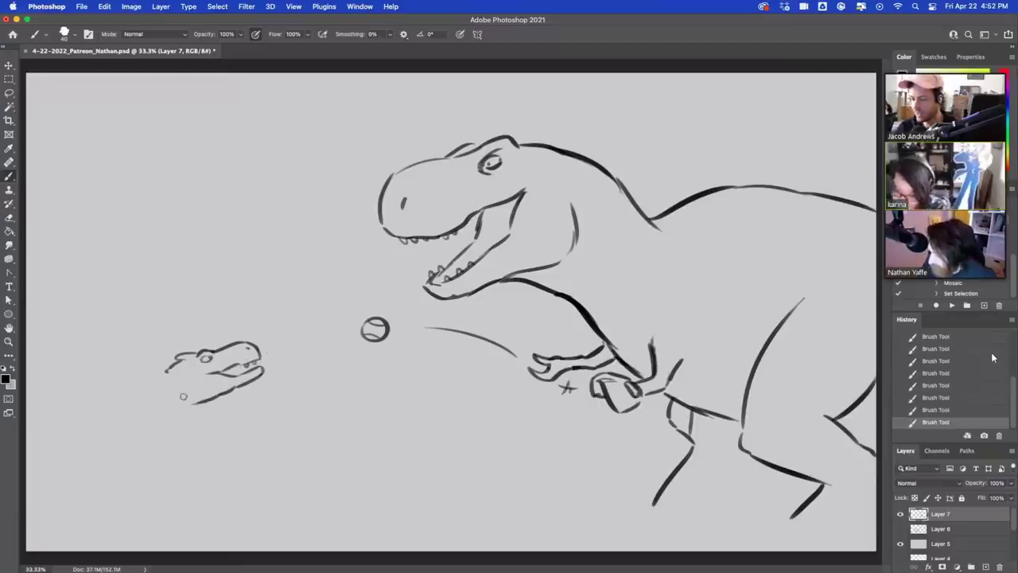
left_click_drag(193, 406, 169, 422)
key("super+z")
key("super+z")
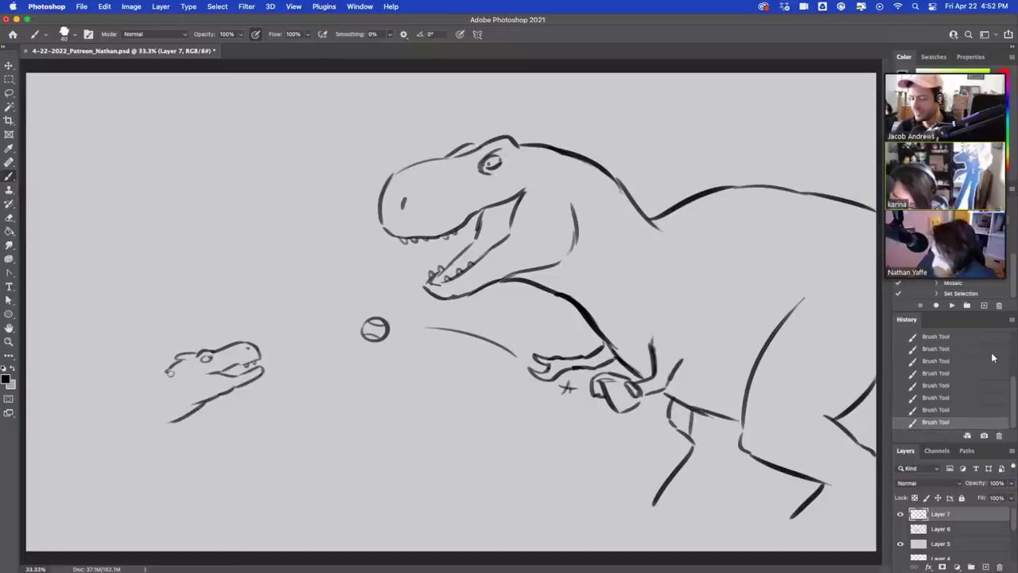
mouse_move(169, 372)
left_mouse_down()
mouse_move(151, 396)
mouse_move(115, 376)
left_mouse_up()
key("super+z")
key("super+z")
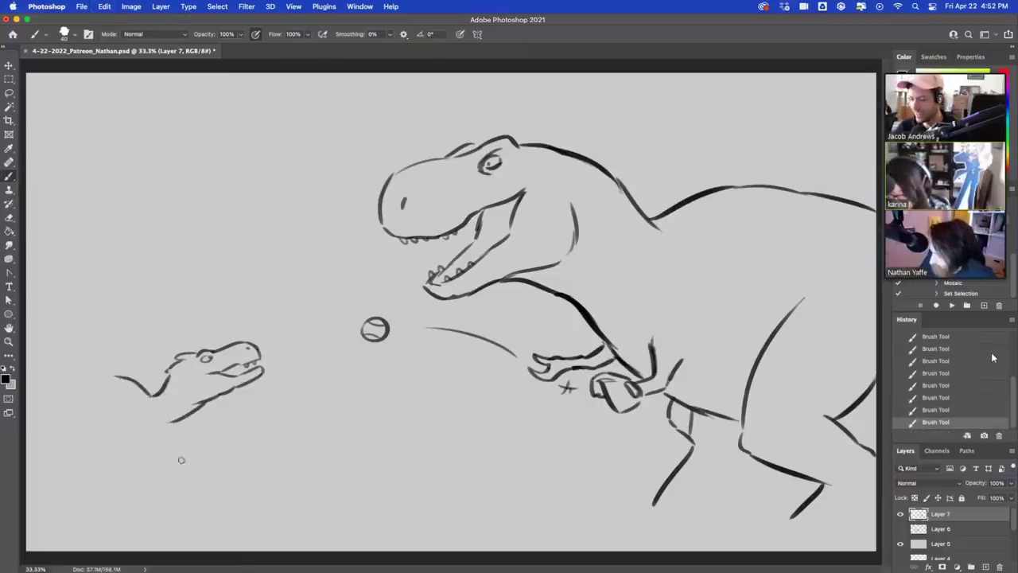
key("super+z")
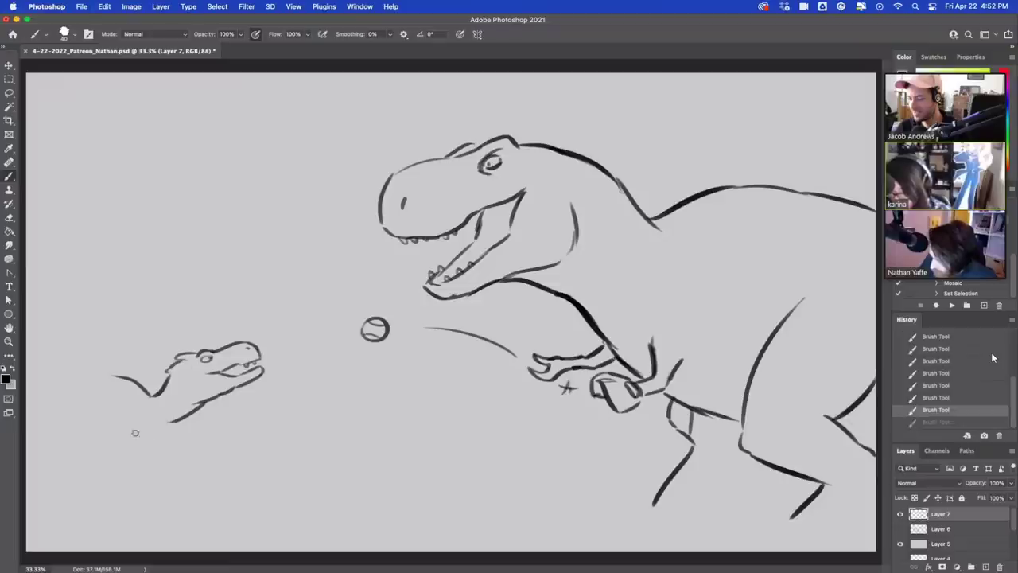
Draw the small dinosaur's bent arms beneath the throat, with a baseball glove on the outstretched hand.
mouse_move(136, 433)
left_mouse_down()
mouse_move(151, 451)
mouse_move(189, 430)
mouse_move(180, 440)
mouse_move(194, 447)
mouse_move(199, 436)
mouse_move(175, 435)
mouse_move(203, 430)
mouse_move(206, 443)
mouse_move(217, 409)
mouse_move(245, 430)
mouse_move(235, 449)
mouse_move(219, 434)
mouse_move(233, 432)
left_mouse_up()
key("super+z")
key("super+z")
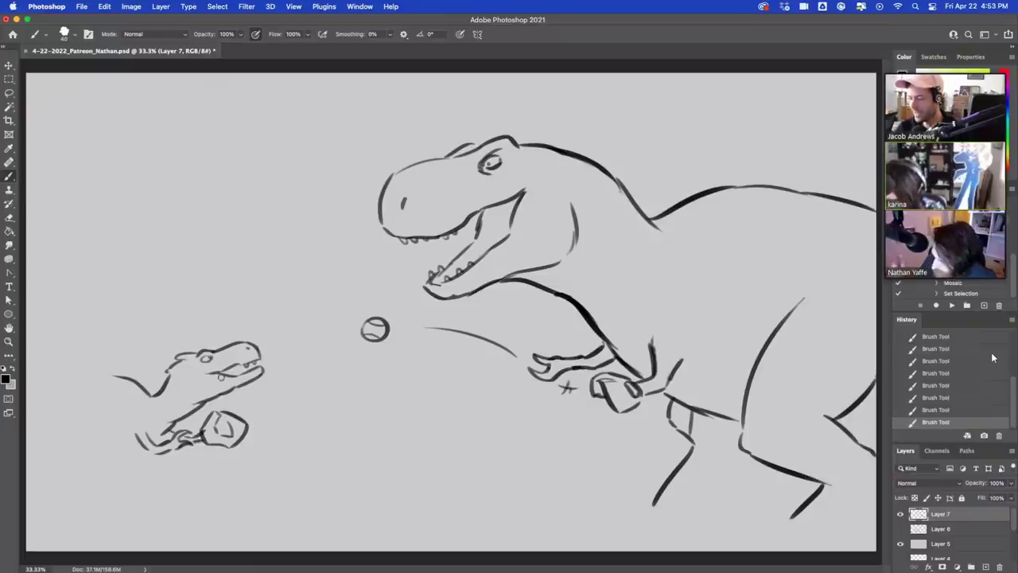
left_click_drag(202, 432, 210, 427)
Erase the small dinosaur's lower jaw and redraw it opened wider, with small teeth.
mouse_move(218, 376)
left_mouse_down()
mouse_move(236, 374)
mouse_move(216, 398)
mouse_move(225, 379)
mouse_move(251, 398)
mouse_move(261, 388)
left_mouse_up()
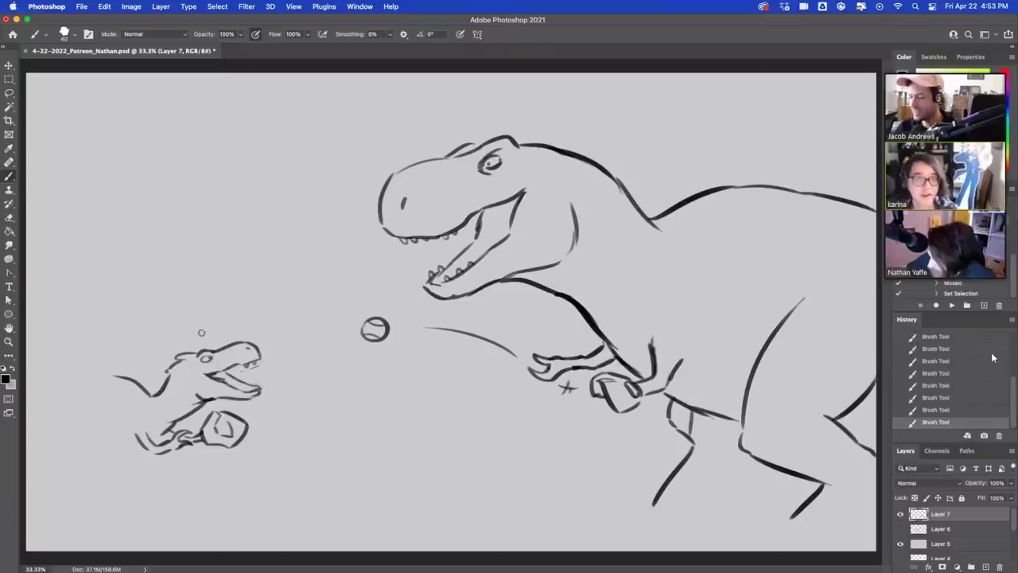
key("super+z")
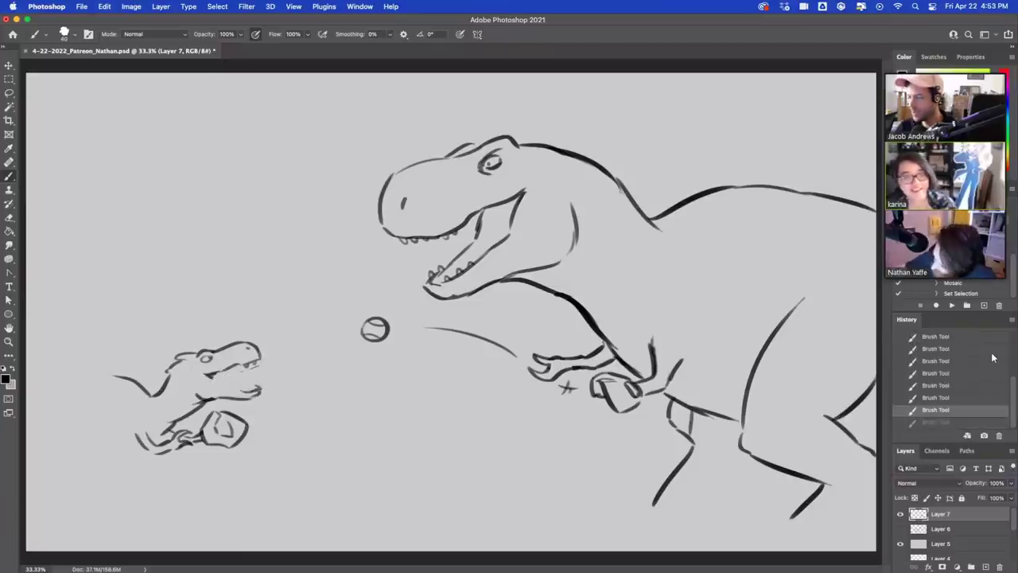
left_click_drag(240, 388, 248, 392)
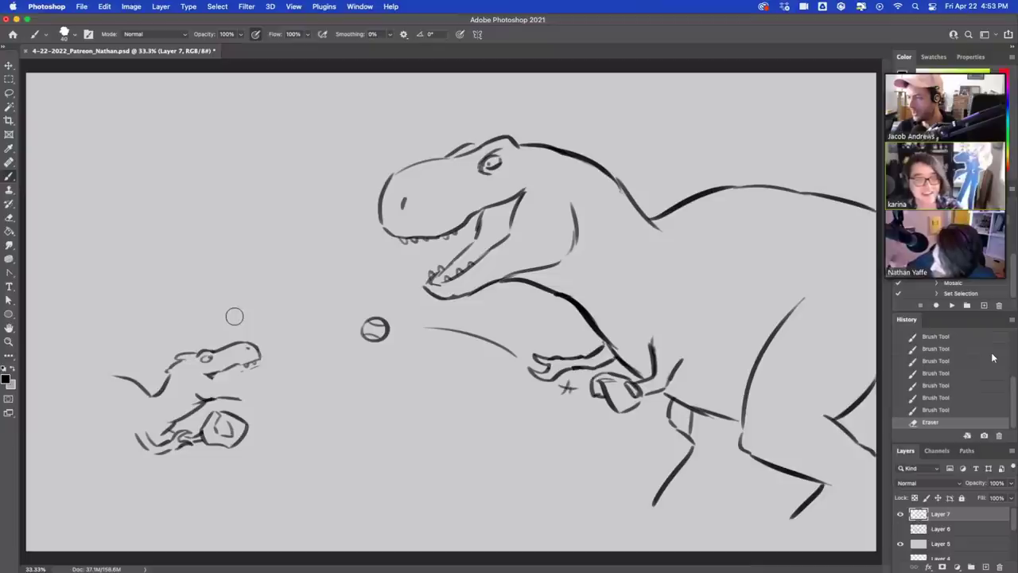
mouse_move(198, 370)
left_mouse_down()
mouse_move(208, 360)
mouse_move(249, 398)
mouse_move(260, 387)
mouse_move(246, 398)
mouse_move(255, 395)
mouse_move(216, 373)
left_mouse_up()
key("super+z")
key("super+z")
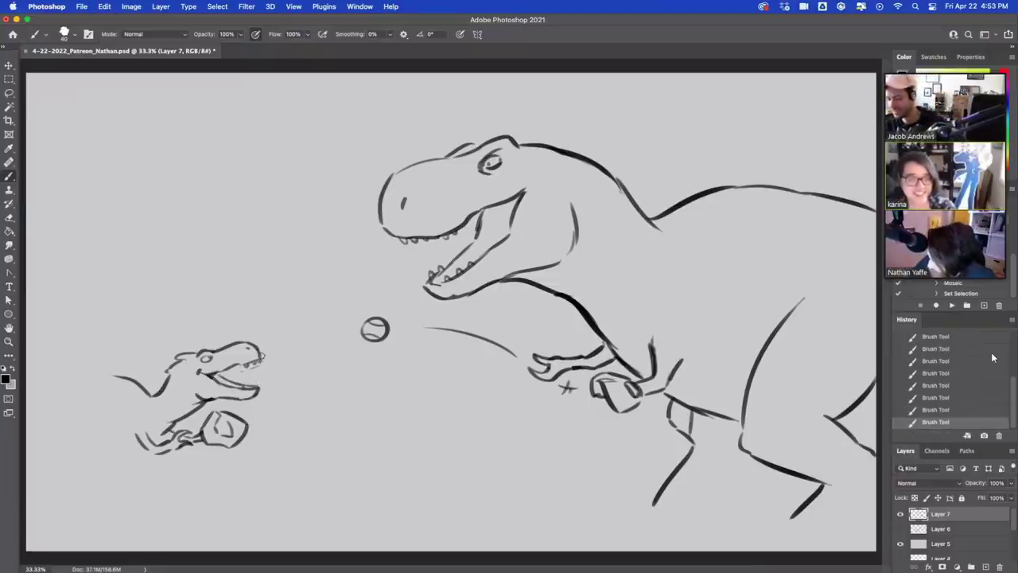
left_click_drag(257, 387, 251, 386)
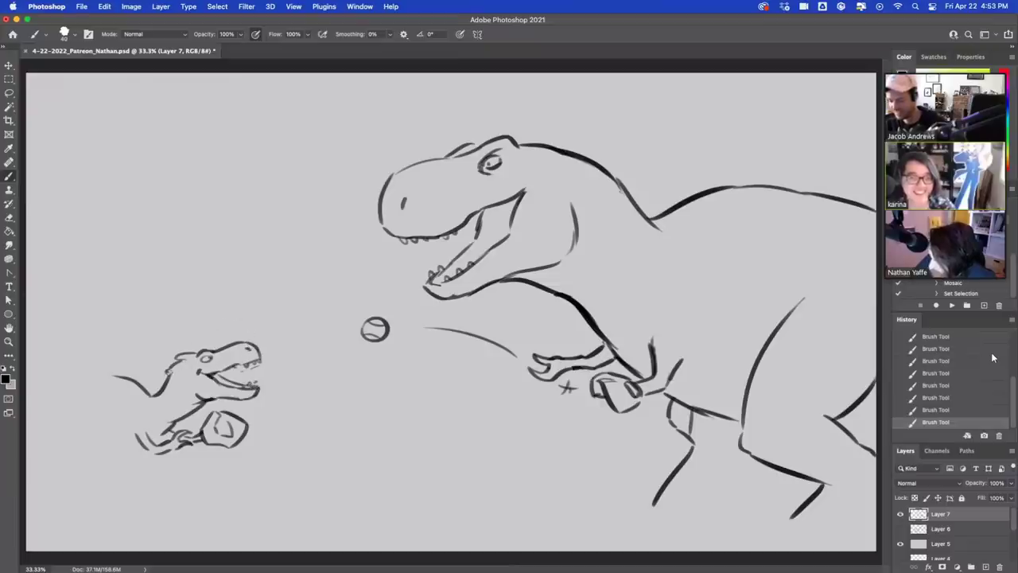
Add feather strokes to the small dinosaur's elbow and nape, and extend its back line toward the tail.
mouse_move(164, 451)
left_mouse_down()
mouse_move(147, 454)
mouse_move(133, 439)
left_mouse_up()
key("e")
key("b")
left_click_drag(131, 374, 75, 389)
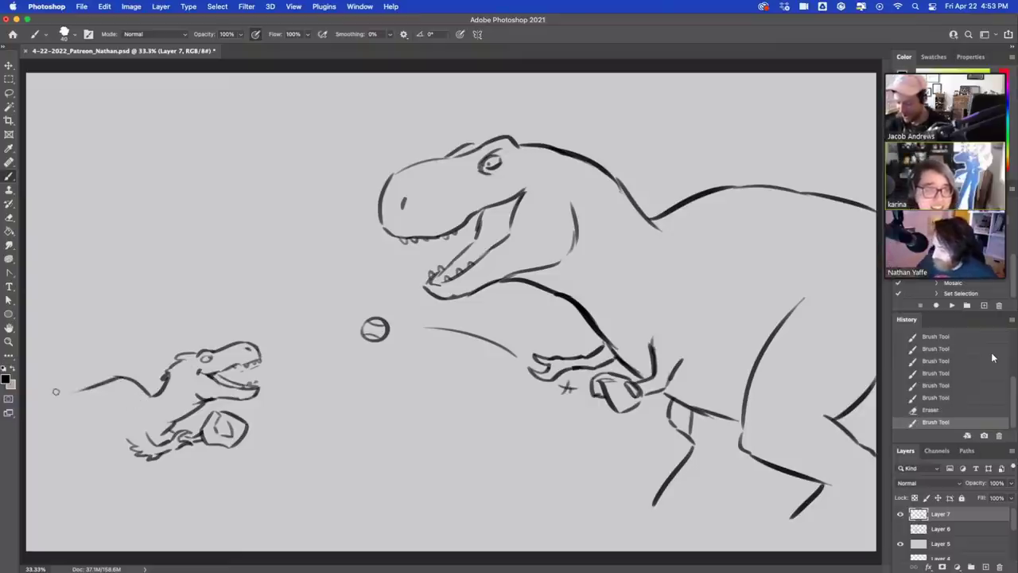
Lasso the small dinosaur, shift it slightly toward the T. rex and rotate it a little clockwise, then deselect it.
key("l")
mouse_move(87, 328)
left_mouse_down()
mouse_move(171, 505)
mouse_move(125, 300)
left_mouse_up()
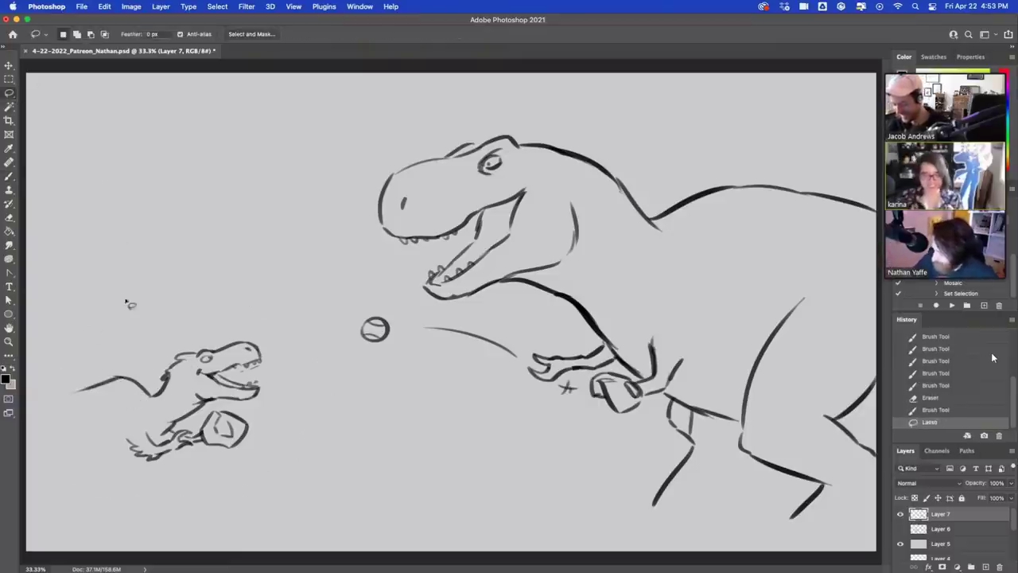
key("v")
left_click_drag(245, 341, 274, 318)
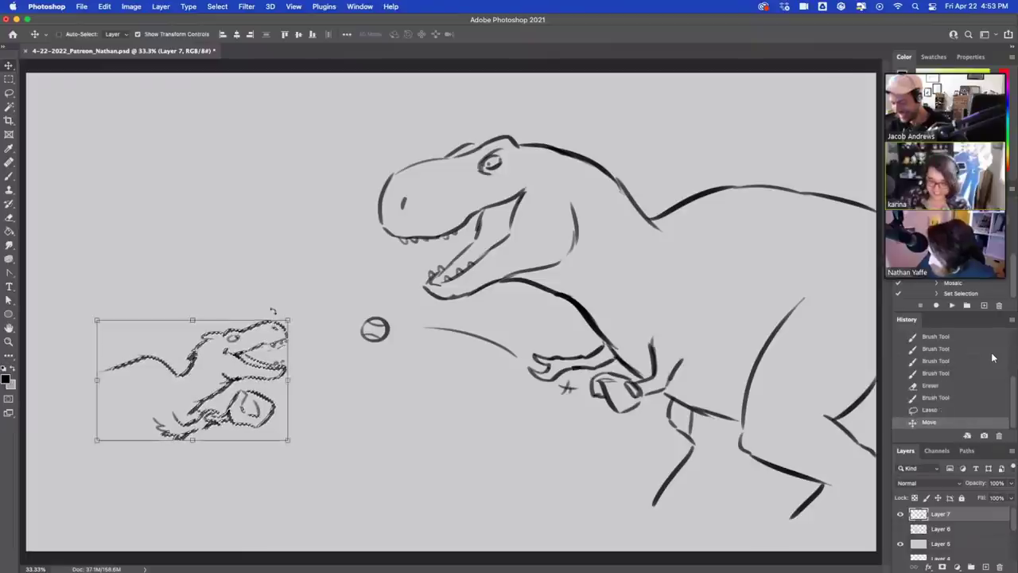
left_click_drag(234, 385, 233, 418)
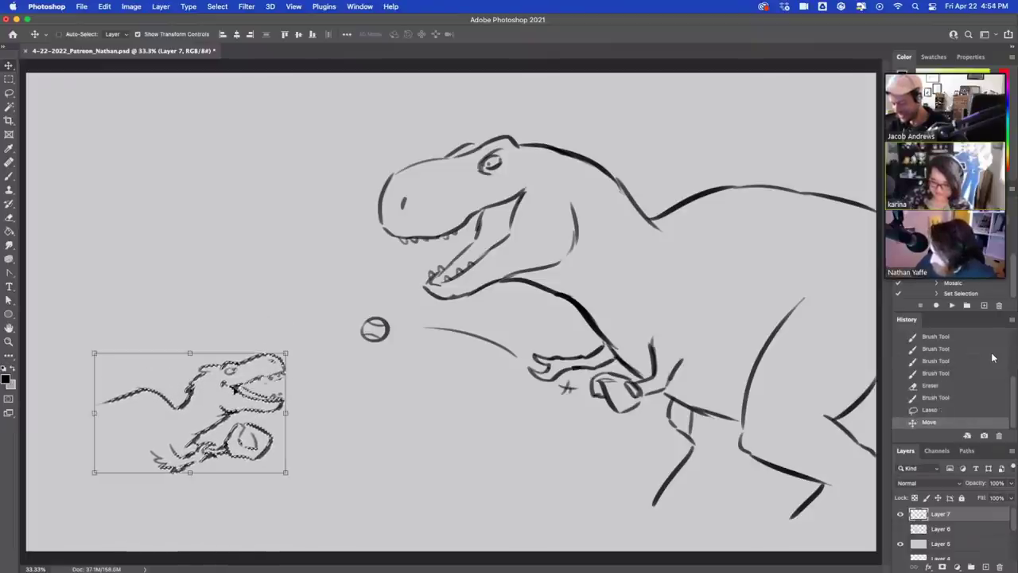
left_click(297, 348)
mouse_move(296, 346)
left_mouse_down()
mouse_move(288, 307)
mouse_move(291, 325)
left_mouse_up()
key("Return")
key("ctrl+d")
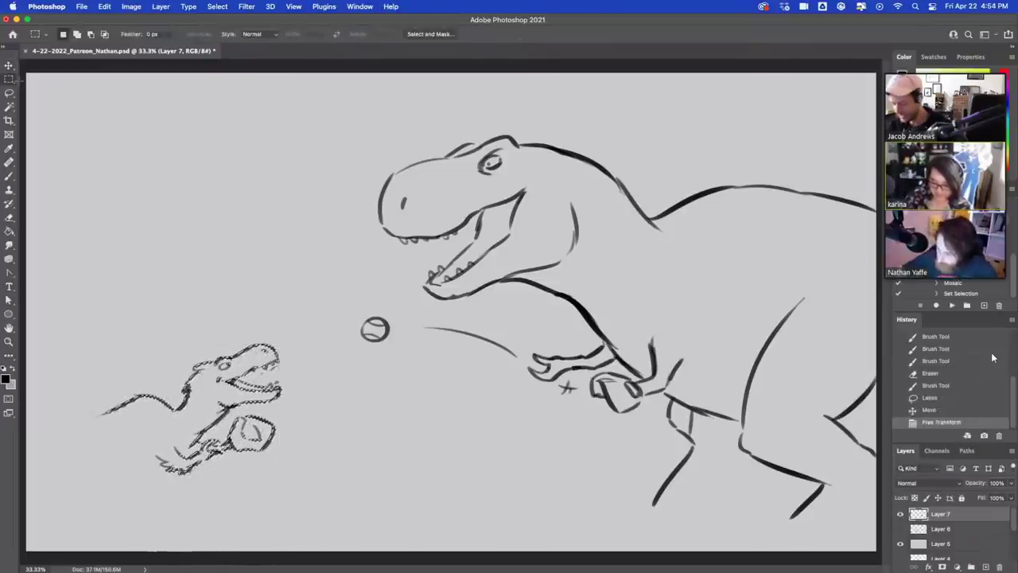
Erase the rear part of the small dinosaur's back line, and add feathers under the forearm and inner lines on its glove.
key("b")
mouse_move(104, 414)
left_mouse_down()
mouse_move(178, 405)
mouse_move(103, 409)
mouse_move(131, 413)
left_mouse_up()
key("e")
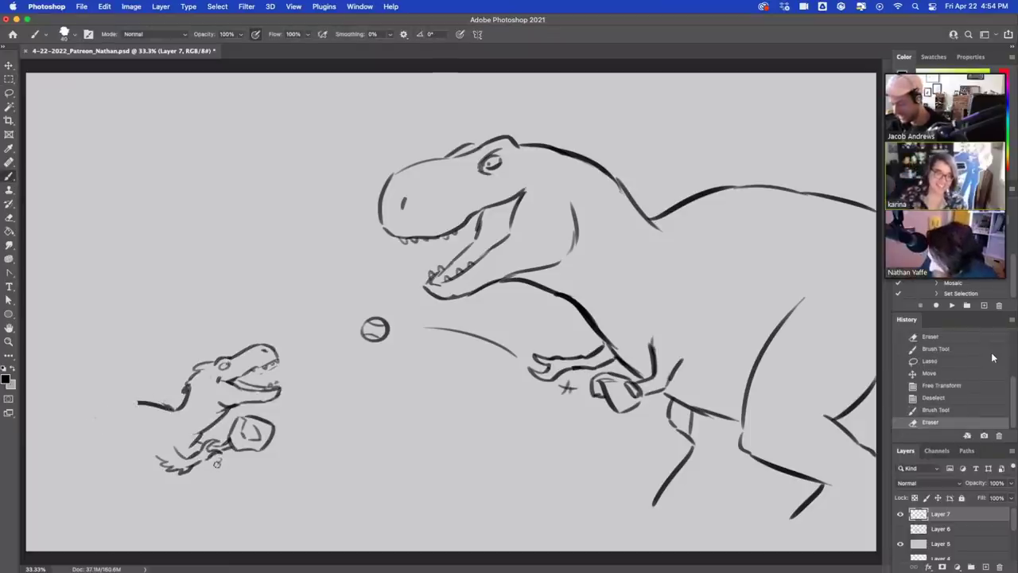
mouse_move(218, 456)
left_mouse_down()
mouse_move(233, 448)
mouse_move(212, 464)
mouse_move(216, 456)
left_mouse_up()
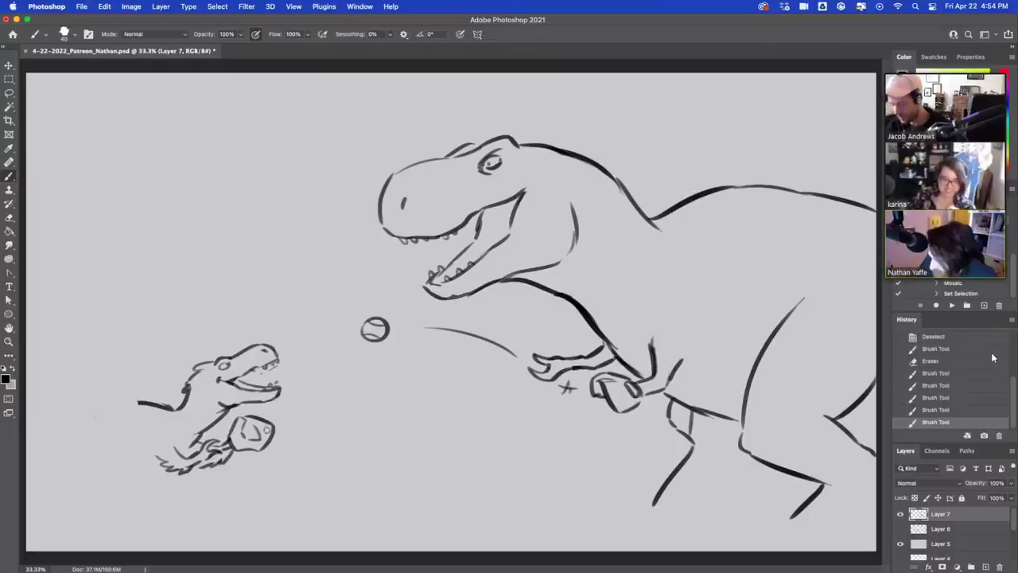
left_click_drag(251, 425, 281, 434)
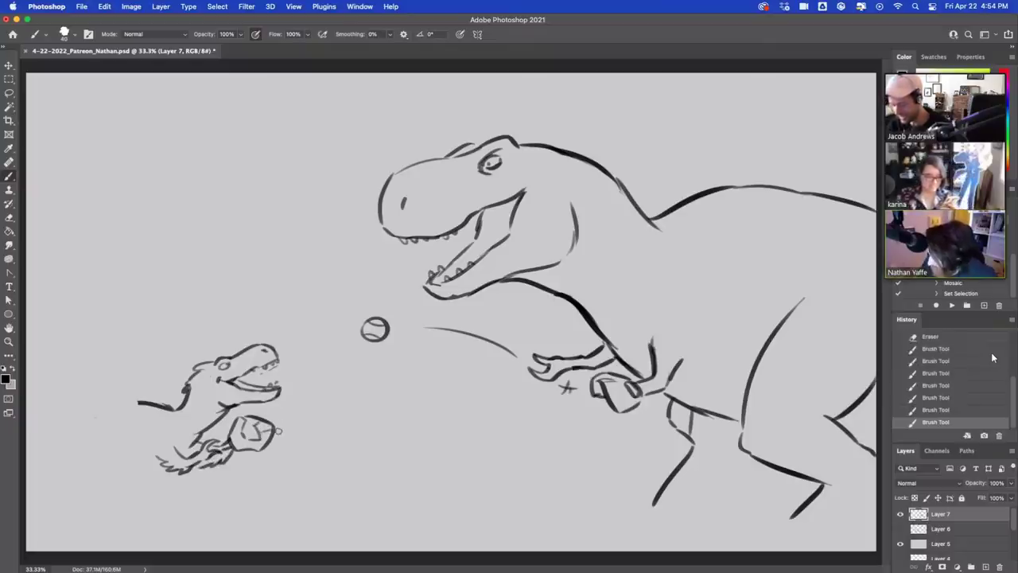
mouse_move(609, 393)
left_mouse_down()
mouse_move(625, 403)
mouse_move(632, 392)
left_mouse_up()
key("super+z")
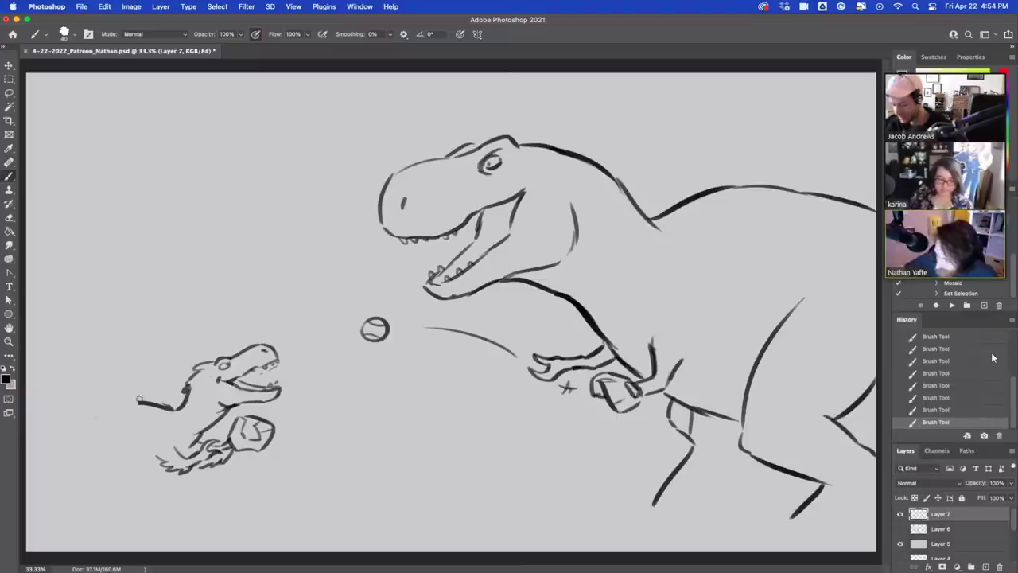
Extend the small dinosaur's back line a little, and draw its near thigh curve and bent hind leg beneath it.
mouse_move(139, 399)
left_mouse_down()
mouse_move(109, 404)
mouse_move(97, 475)
left_mouse_up()
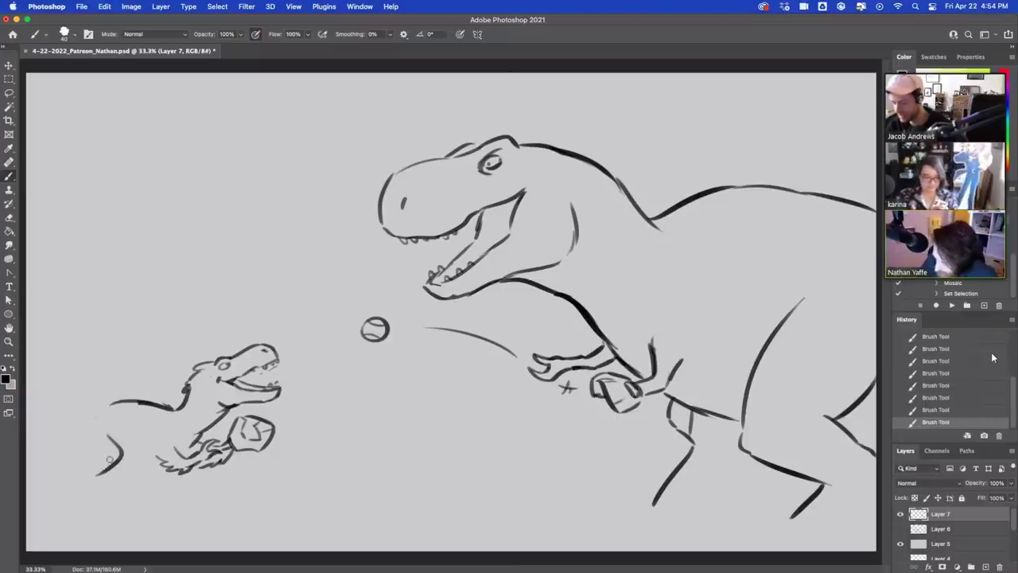
key("super+z")
left_click_drag(109, 438, 99, 483)
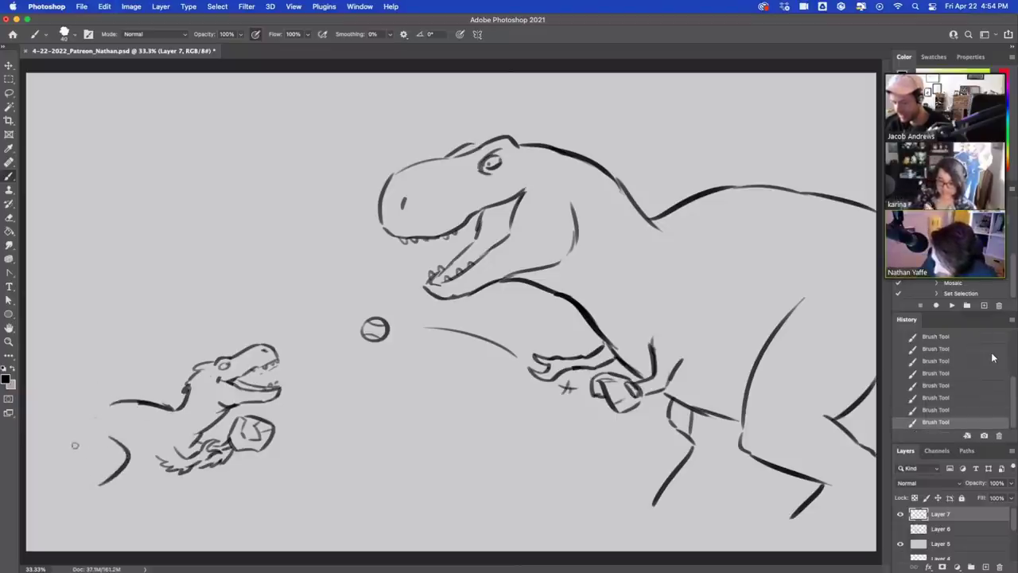
left_click_drag(76, 447, 97, 465)
left_click_drag(97, 466, 79, 484)
mouse_move(79, 483)
left_mouse_down()
mouse_move(81, 499)
mouse_move(103, 504)
left_mouse_up()
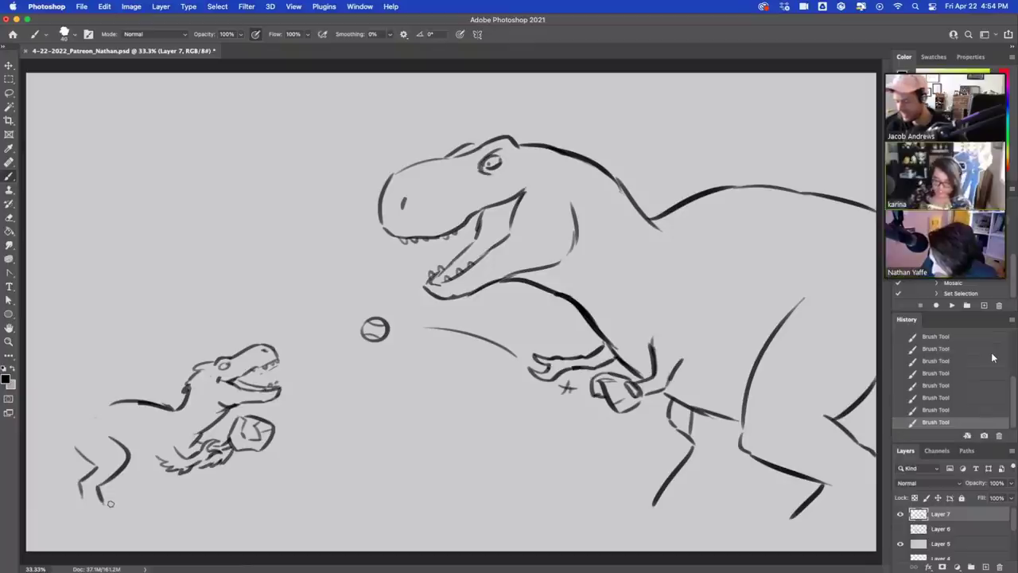
left_click_drag(99, 454, 70, 447)
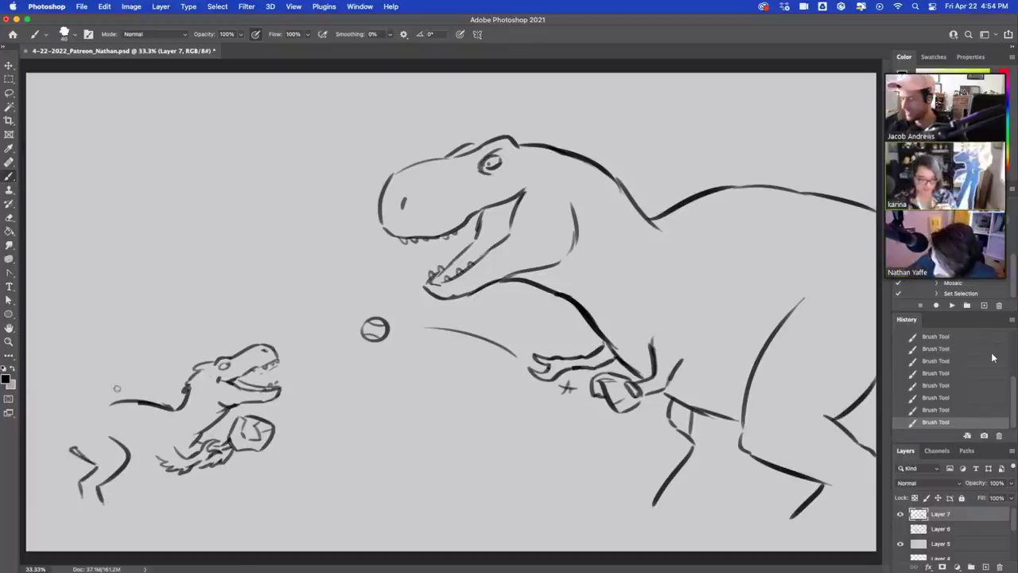
Draw a longer back contour running into the small dinosaur's tail, and add the belly line and second bent leg.
left_click_drag(118, 401, 57, 410)
key("super+z")
mouse_move(157, 404)
left_mouse_down()
mouse_move(100, 395)
mouse_move(44, 406)
left_mouse_up()
mouse_move(129, 462)
left_mouse_down()
mouse_move(159, 462)
mouse_move(144, 481)
left_mouse_up()
mouse_move(146, 481)
left_mouse_down()
mouse_move(162, 497)
mouse_move(145, 498)
mouse_move(136, 469)
left_mouse_up()
key("super+z")
key("super+z")
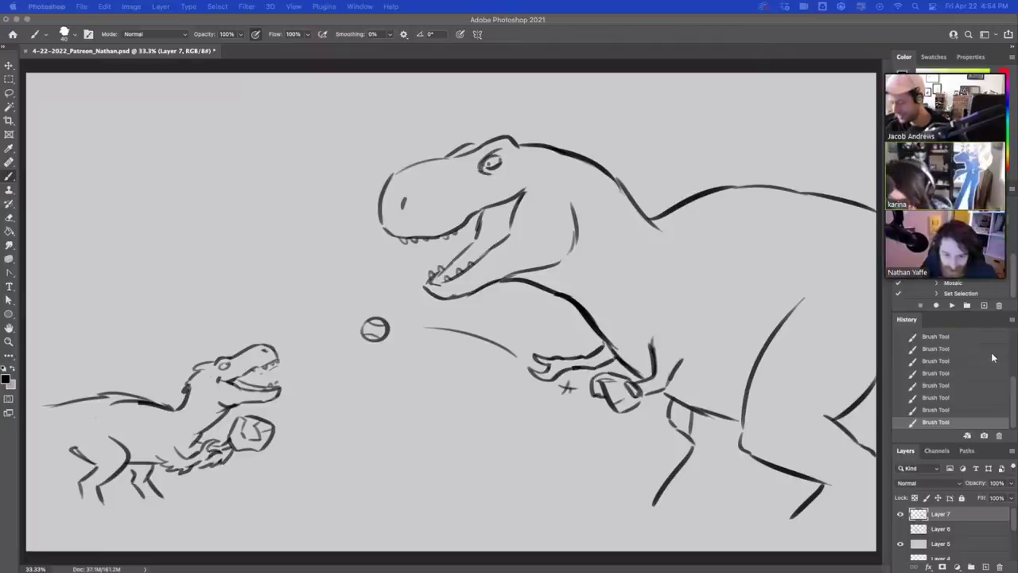
Paste the copied Mermaids: The Body Found poster into the drawing and place it above the small dinosaur.
left_click(271, 226)
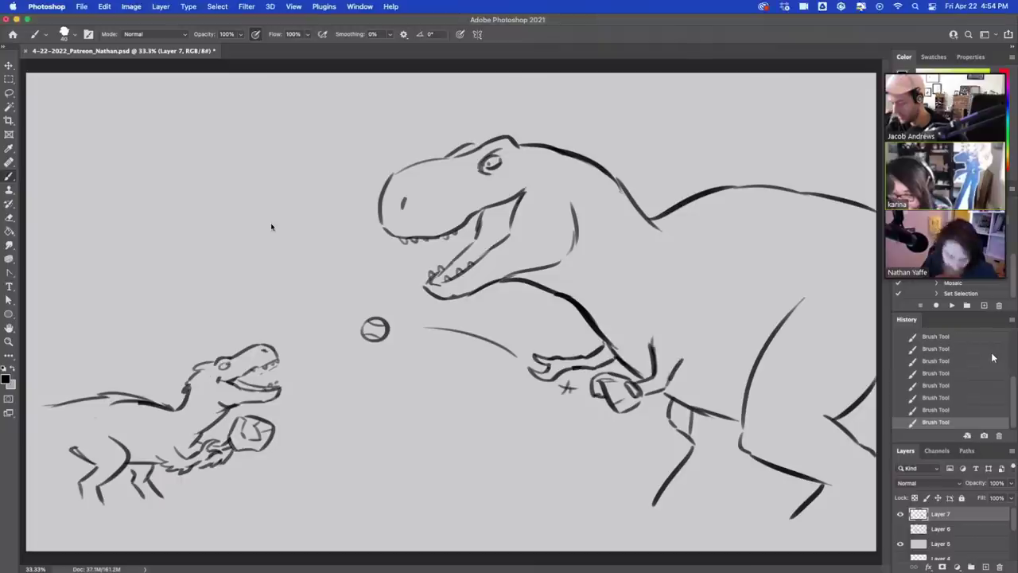
key("super+v")
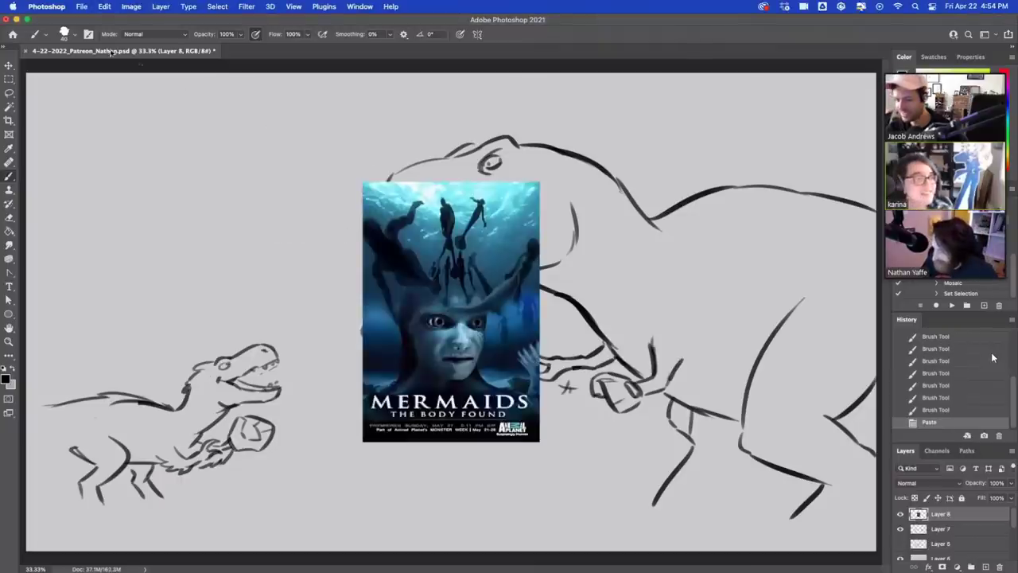
key("v")
left_click_drag(474, 231, 157, 128)
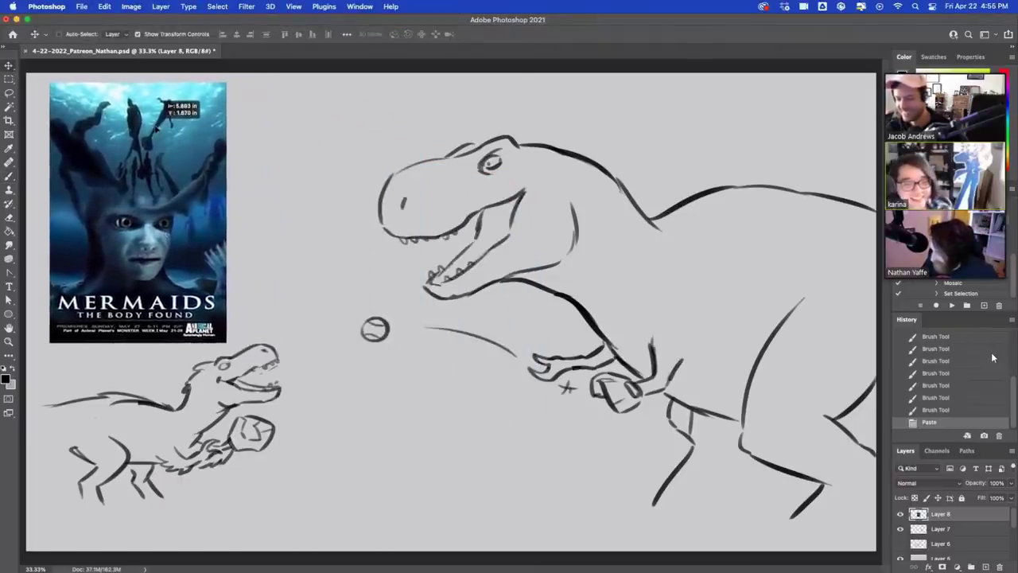
Hide the poster's Layer 8 and return to the Brush tool on Layer 7.
left_click(8, 176)
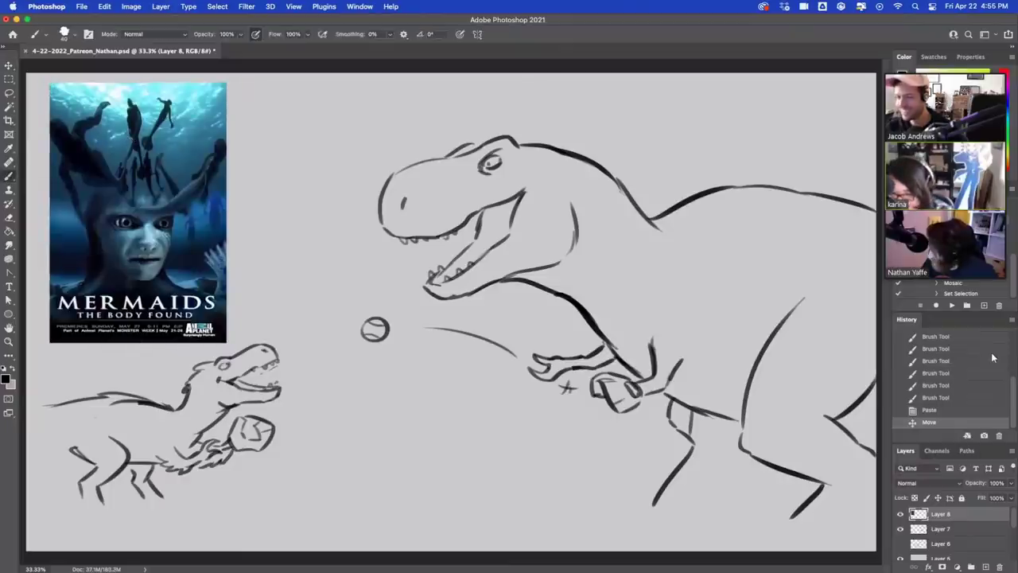
left_click(954, 529)
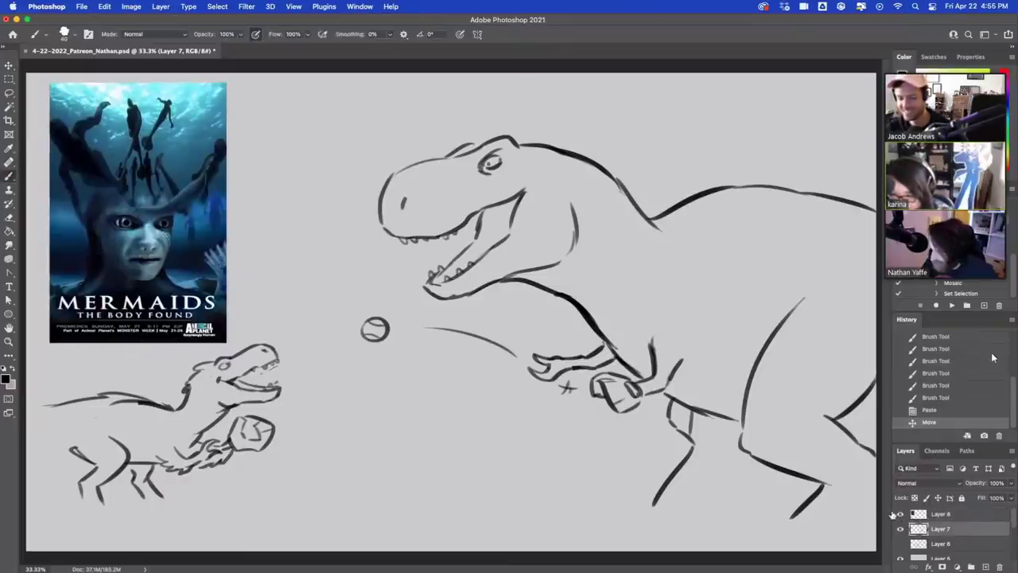
left_click(899, 514)
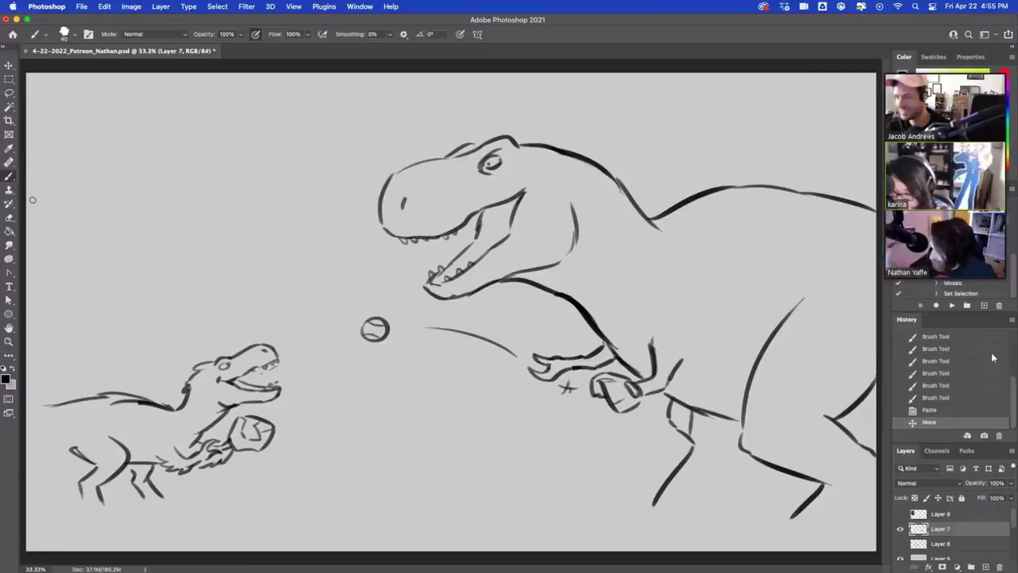
Redraw the T. rex's eye as an oval with a small pupil, and add a short chest stroke to the small dinosaur.
mouse_move(490, 164)
left_mouse_down()
mouse_move(498, 156)
mouse_move(488, 157)
mouse_move(502, 164)
mouse_move(487, 168)
left_mouse_up()
left_click_drag(478, 164, 498, 157)
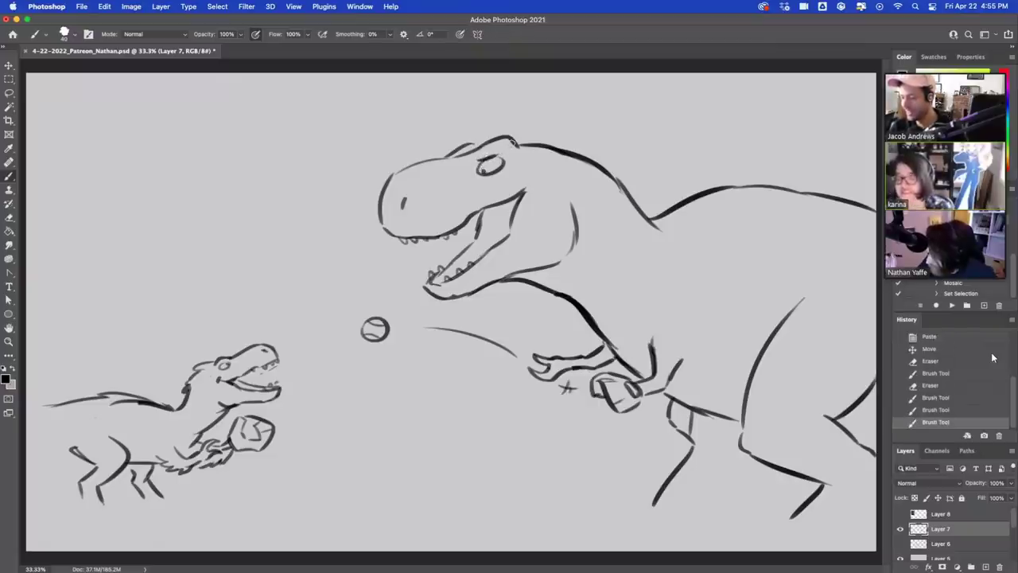
left_click_drag(167, 427, 165, 428)
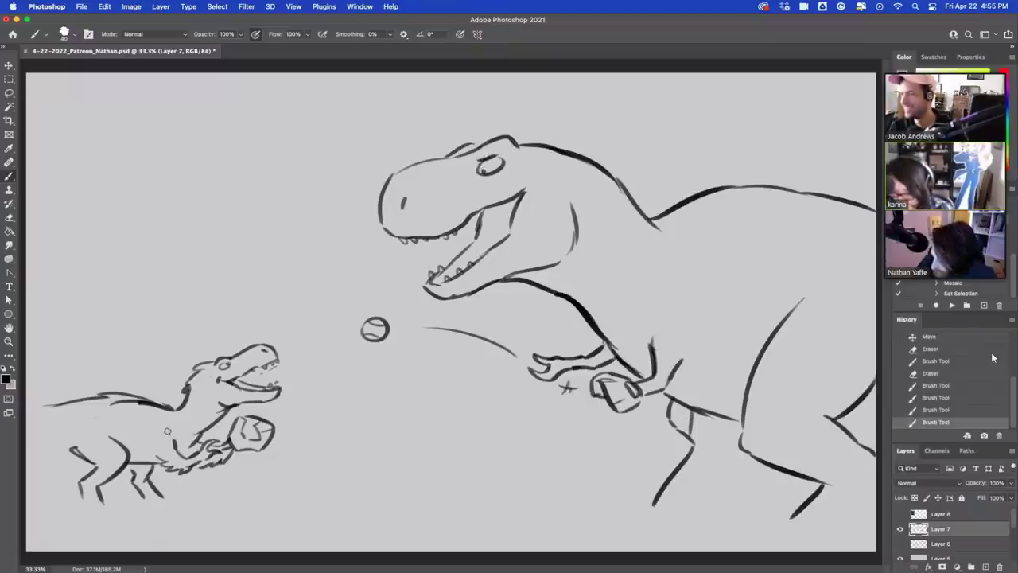
Draw the small dinosaur's feet and add the feathered underside of its tail.
mouse_move(89, 492)
left_mouse_down()
mouse_move(82, 501)
mouse_move(113, 513)
mouse_move(83, 505)
mouse_move(86, 513)
mouse_move(108, 517)
left_mouse_up()
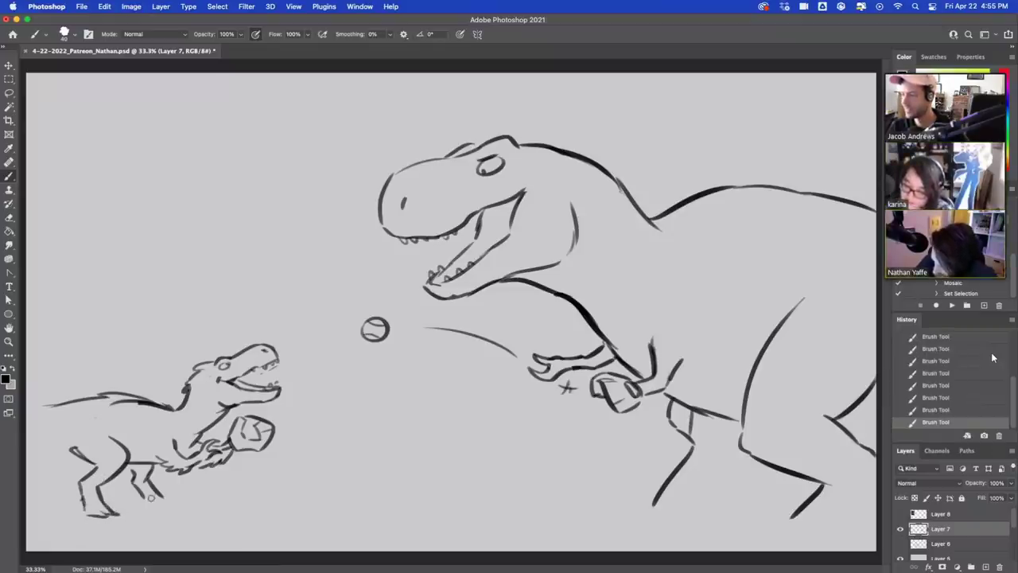
mouse_move(146, 498)
left_mouse_down()
mouse_move(169, 501)
mouse_move(163, 494)
left_mouse_up()
key("e")
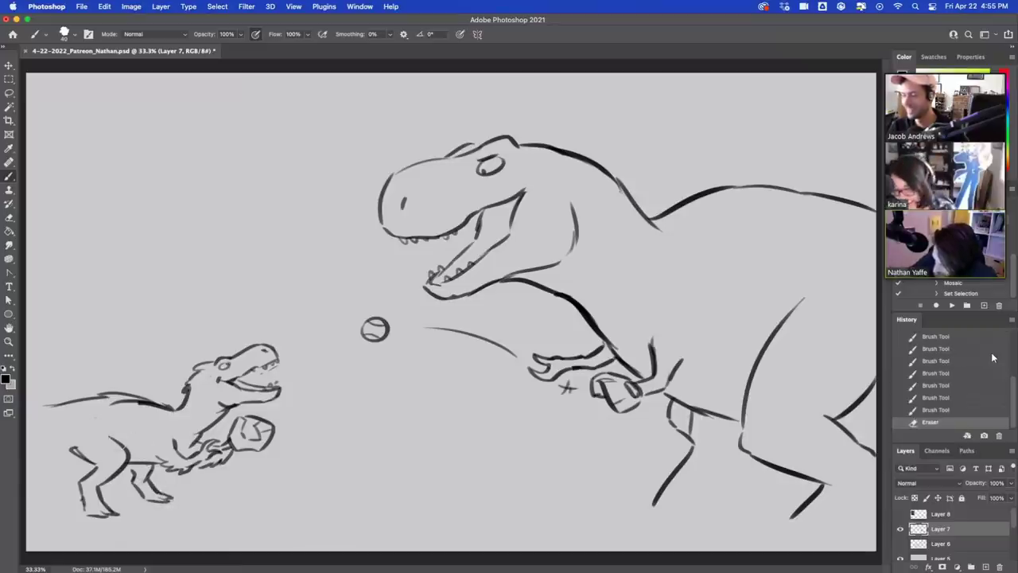
mouse_move(77, 446)
left_mouse_down()
mouse_move(28, 421)
mouse_move(31, 403)
left_mouse_up()
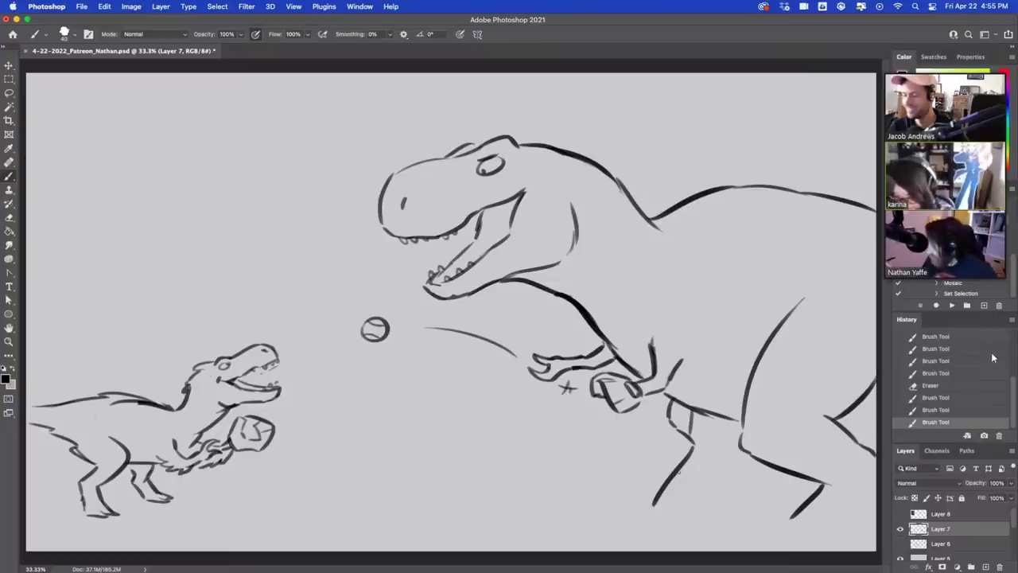
Draw the T. rex's forward foot and a thin ground line stretching between the two dinosaurs.
mouse_move(681, 466)
left_mouse_down()
mouse_move(636, 498)
mouse_move(662, 502)
left_mouse_up()
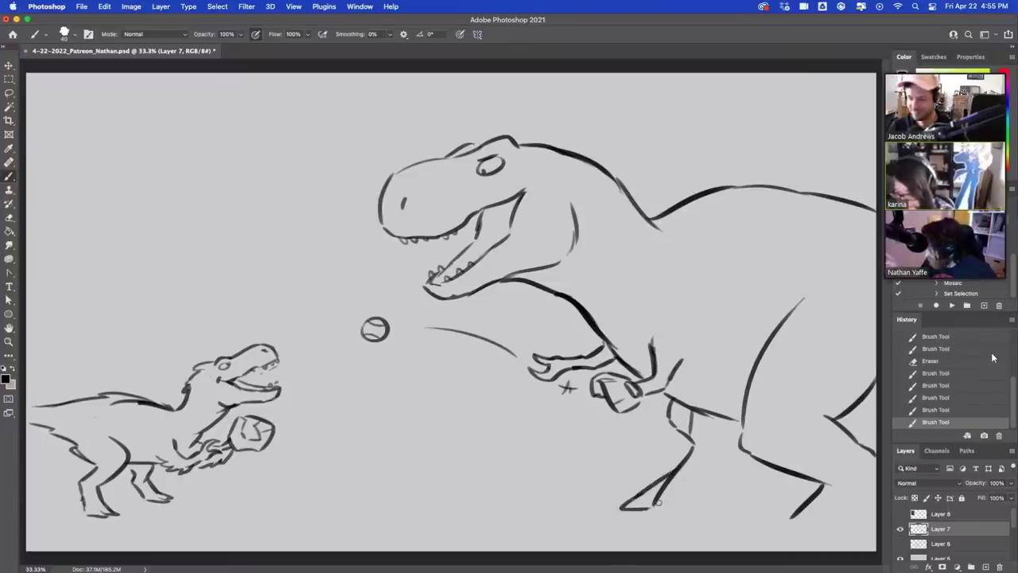
mouse_move(681, 467)
left_mouse_down()
mouse_move(646, 506)
mouse_move(674, 465)
left_mouse_up()
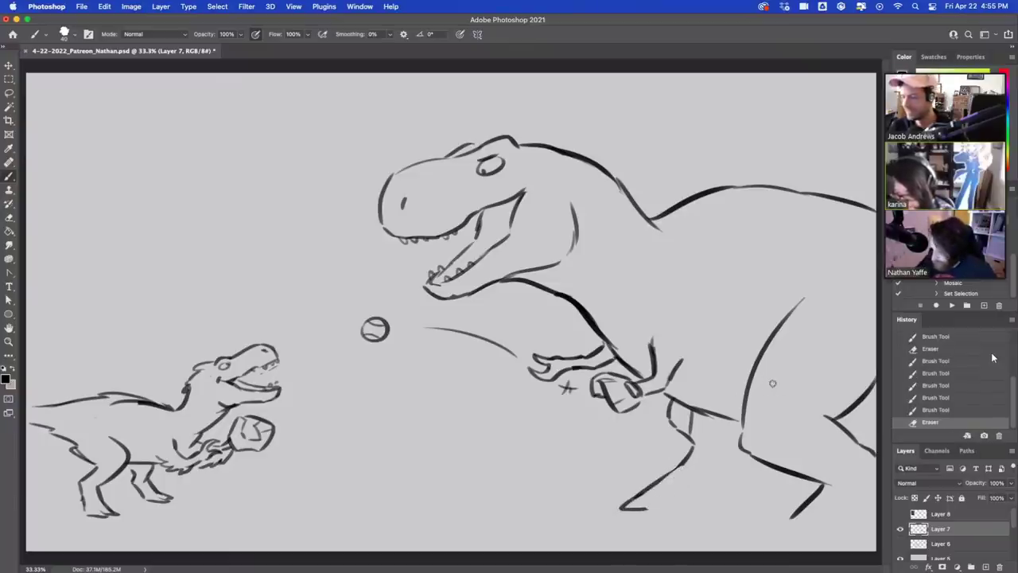
mouse_move(176, 485)
left_mouse_down()
mouse_move(611, 479)
mouse_move(638, 515)
mouse_move(708, 506)
mouse_move(735, 454)
mouse_move(737, 433)
mouse_move(730, 465)
mouse_move(737, 422)
mouse_move(689, 426)
left_mouse_up()
key("super+z")
Erase the T. rex's old near hind leg and belly lines, and redraw the front contour of its forward thigh.
key("e")
mouse_move(821, 487)
left_mouse_down()
mouse_move(805, 513)
mouse_move(798, 484)
mouse_move(707, 410)
mouse_move(831, 284)
mouse_move(822, 398)
mouse_move(865, 447)
mouse_move(862, 417)
left_mouse_up()
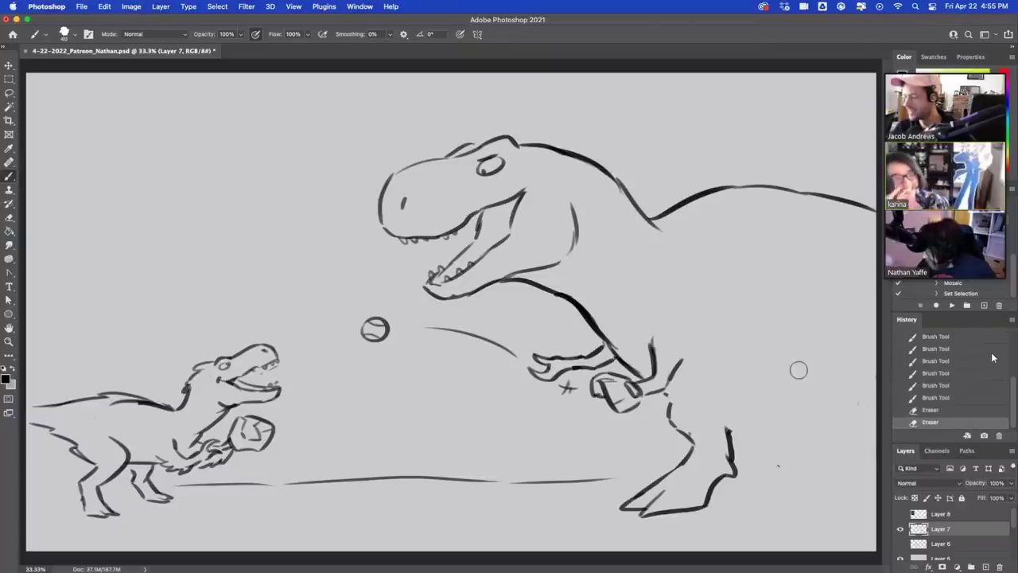
key("b")
left_click_drag(650, 396, 690, 439)
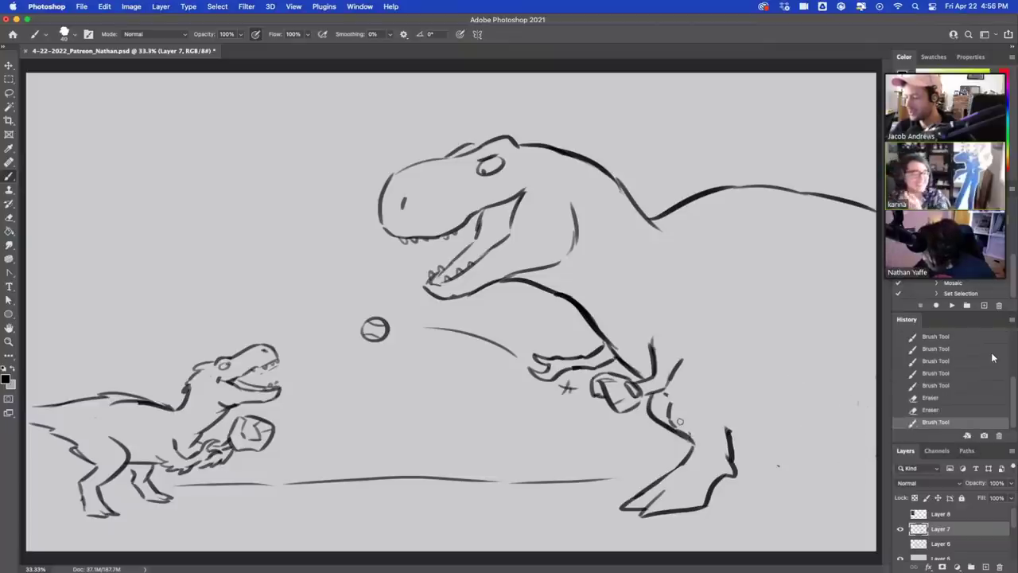
key("e")
mouse_move(668, 406)
left_mouse_down()
mouse_move(718, 416)
mouse_move(721, 433)
left_mouse_up()
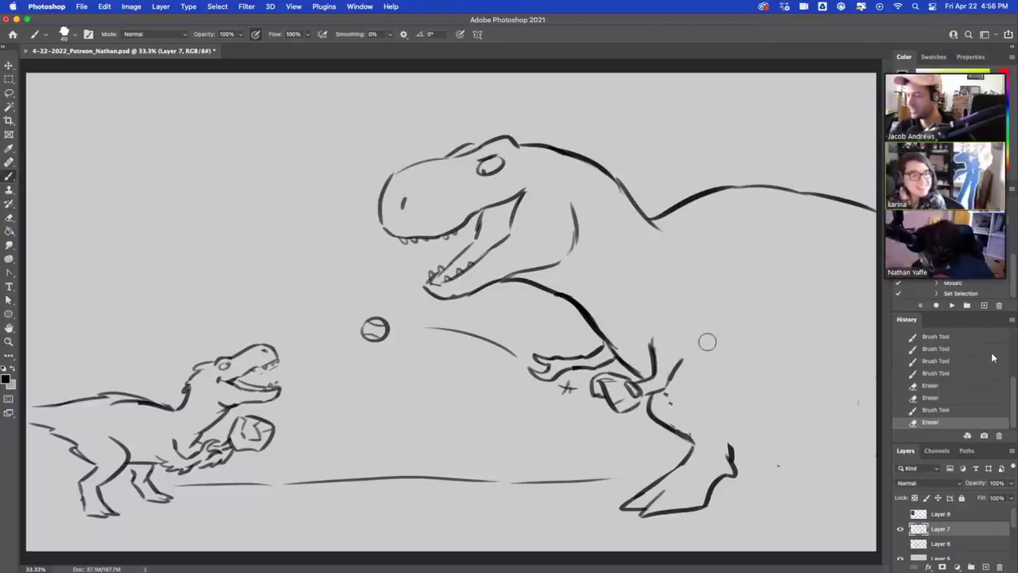
Redraw the T. rex's belly line and its near hind leg with a curved thigh, shin and toed foot.
key("b")
left_click_drag(670, 401, 740, 423)
left_click_drag(815, 297, 781, 336)
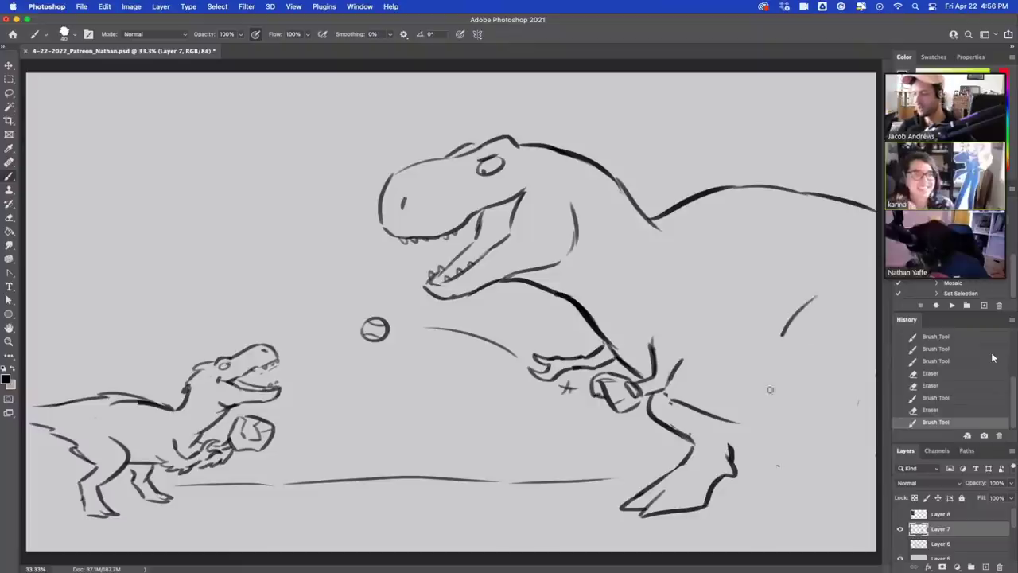
left_click_drag(770, 390, 782, 424)
key("super+z")
mouse_move(812, 309)
left_mouse_down()
mouse_move(778, 419)
mouse_move(811, 443)
mouse_move(795, 481)
mouse_move(747, 520)
mouse_move(812, 527)
mouse_move(850, 495)
mouse_move(873, 455)
mouse_move(861, 431)
mouse_move(874, 412)
left_mouse_up()
key("super+z")
left_click_drag(873, 458, 856, 424)
left_click_drag(857, 426, 875, 412)
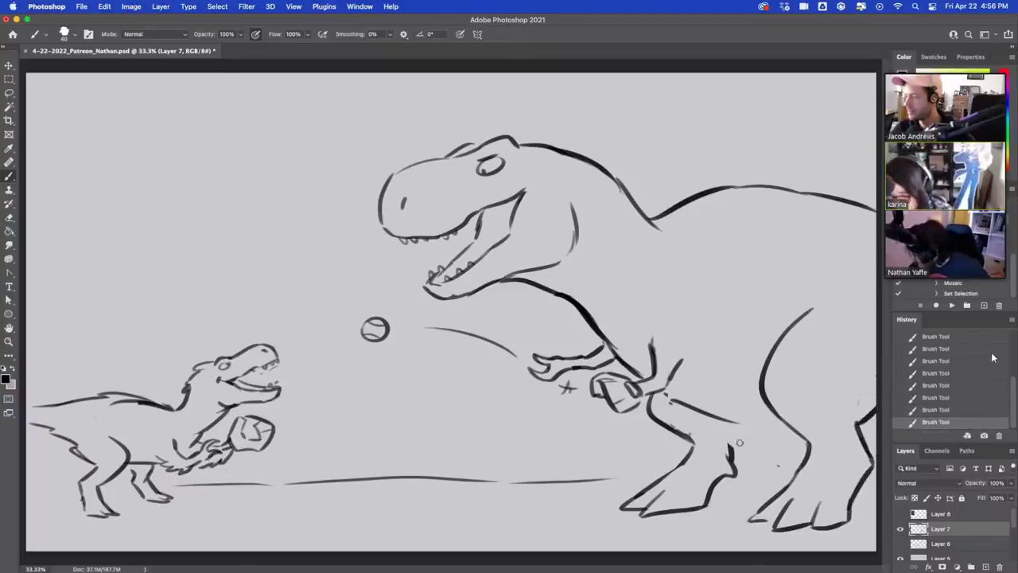
mouse_move(729, 426)
left_mouse_down()
mouse_move(731, 450)
mouse_move(791, 431)
left_mouse_up()
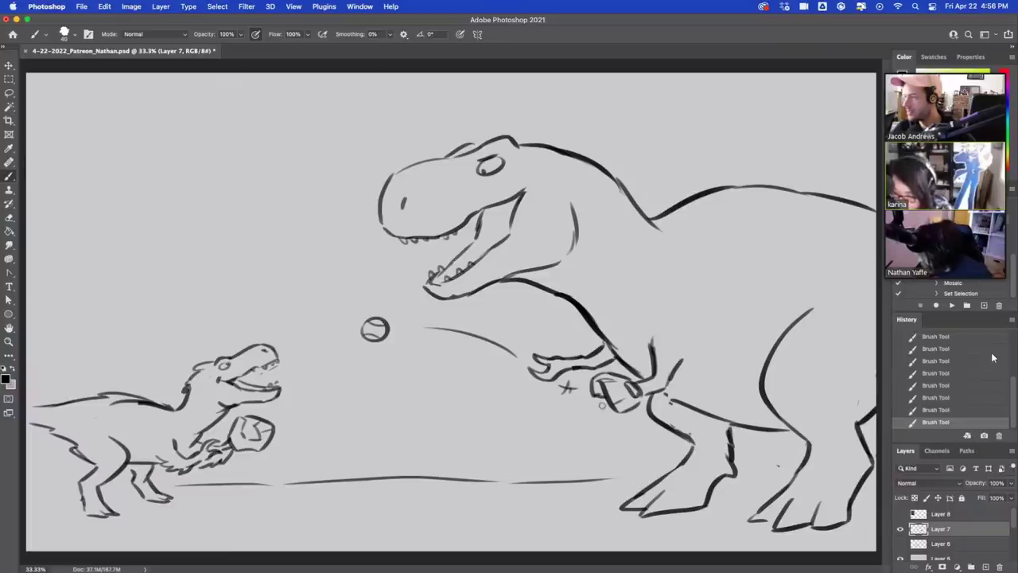
Draw the T. rex's tail curling forward behind its legs and ending in a point beneath its glove.
mouse_move(604, 406)
left_mouse_down()
mouse_move(458, 420)
mouse_move(667, 473)
left_mouse_up()
key("super+z")
left_click_drag(463, 422, 670, 466)
key("super+z")
mouse_move(738, 456)
left_mouse_down()
mouse_move(808, 440)
mouse_move(803, 459)
left_mouse_up()
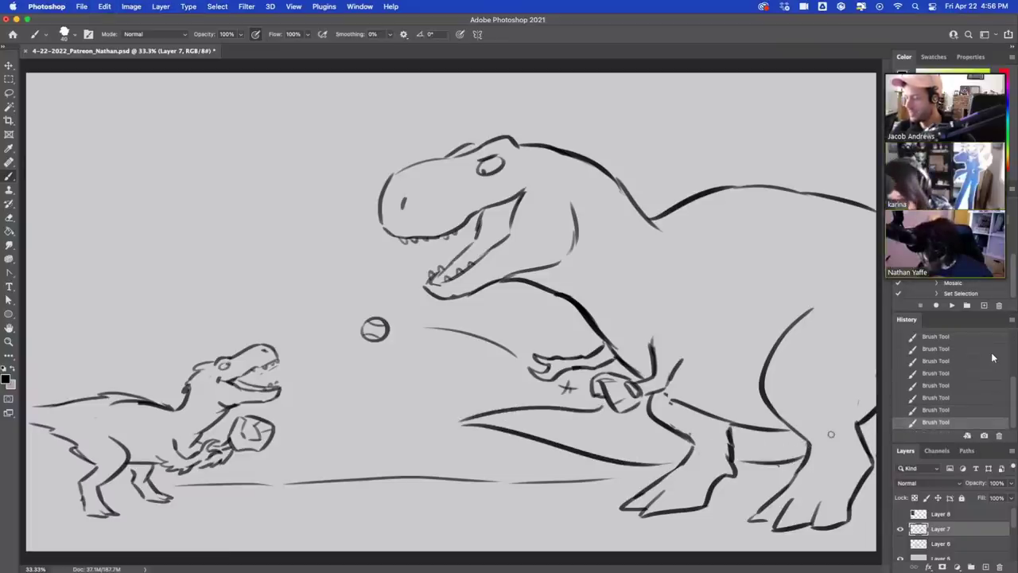
key("super+z")
left_click_drag(740, 464, 803, 459)
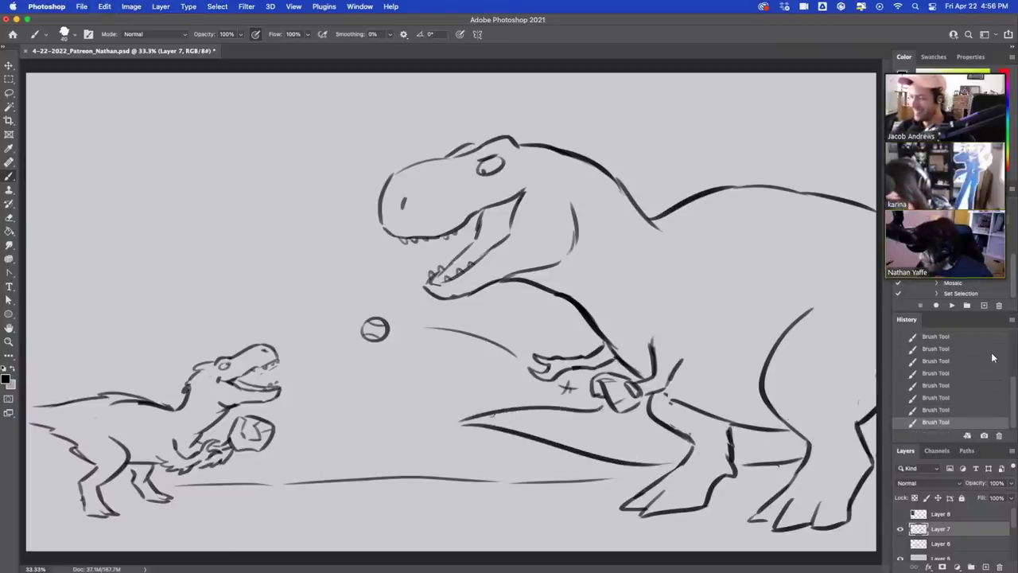
left_click_drag(455, 426, 494, 411)
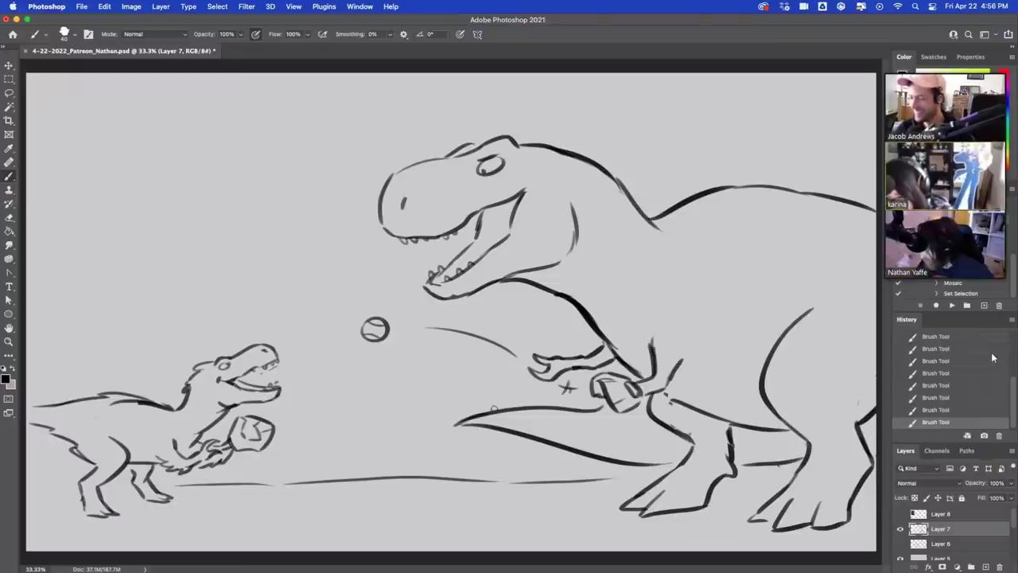
Add small grass tufts along the ground line and larger ones in the foreground, and extend the line behind the small dinosaur.
left_click_drag(271, 483, 286, 480)
mouse_move(491, 482)
left_mouse_down()
mouse_move(500, 469)
mouse_move(523, 470)
left_mouse_up()
left_click_drag(596, 482, 621, 471)
left_click_drag(458, 543, 472, 544)
mouse_move(475, 543)
left_mouse_down()
mouse_move(502, 516)
mouse_move(493, 543)
left_mouse_up()
left_click_drag(499, 542, 512, 548)
left_click_drag(252, 549, 268, 549)
left_click_drag(127, 487, 28, 487)
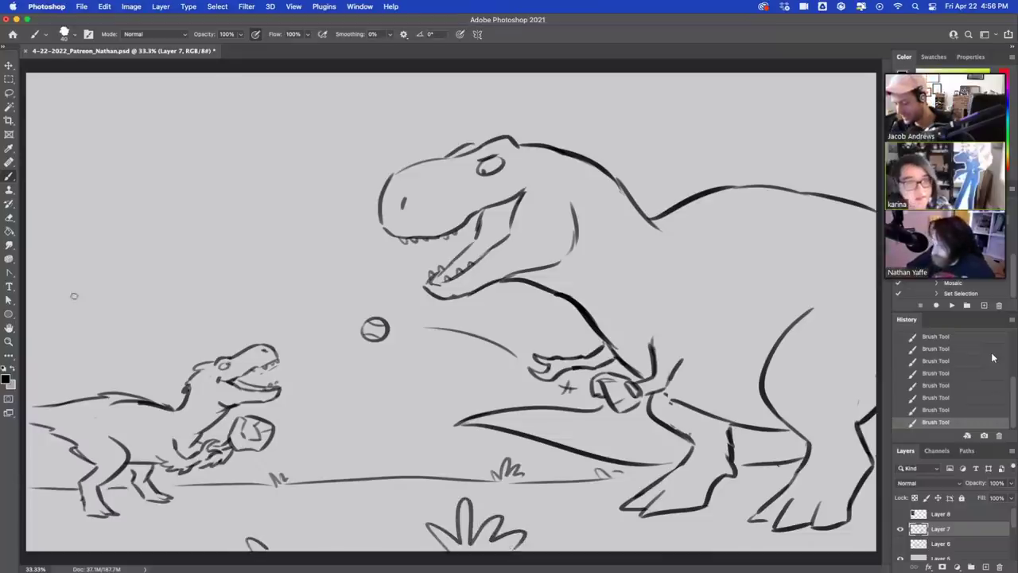
Sketch a tall mountain outline behind the small dinosaur and a second mountain range above the T. rex's back.
mouse_move(27, 285)
left_mouse_down()
mouse_move(103, 195)
mouse_move(225, 137)
mouse_move(280, 221)
mouse_move(335, 213)
left_mouse_up()
key("super+z")
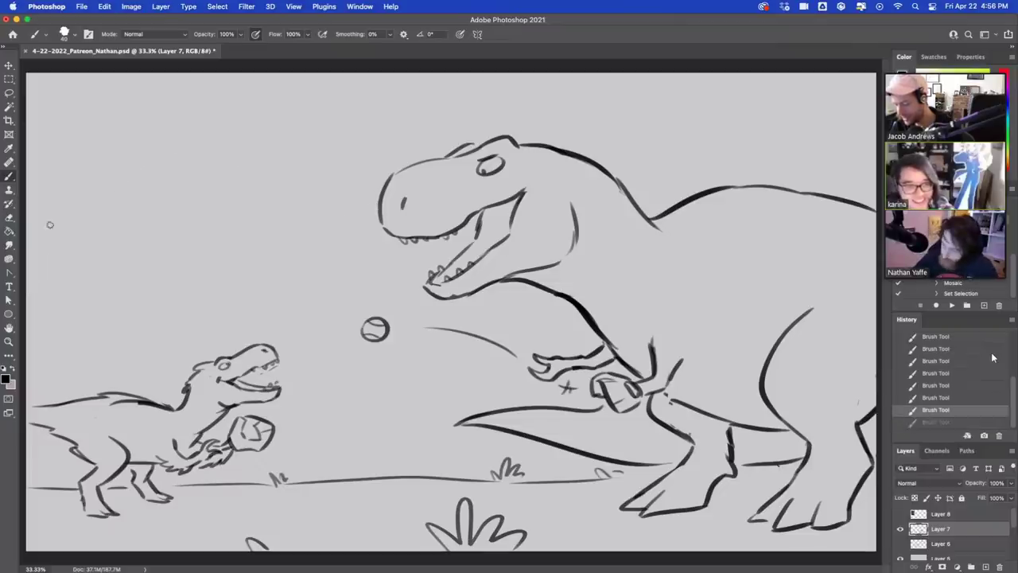
mouse_move(27, 238)
left_mouse_down()
mouse_move(278, 114)
mouse_move(303, 160)
mouse_move(363, 192)
left_mouse_up()
key("super+z")
left_click_drag(305, 159, 368, 189)
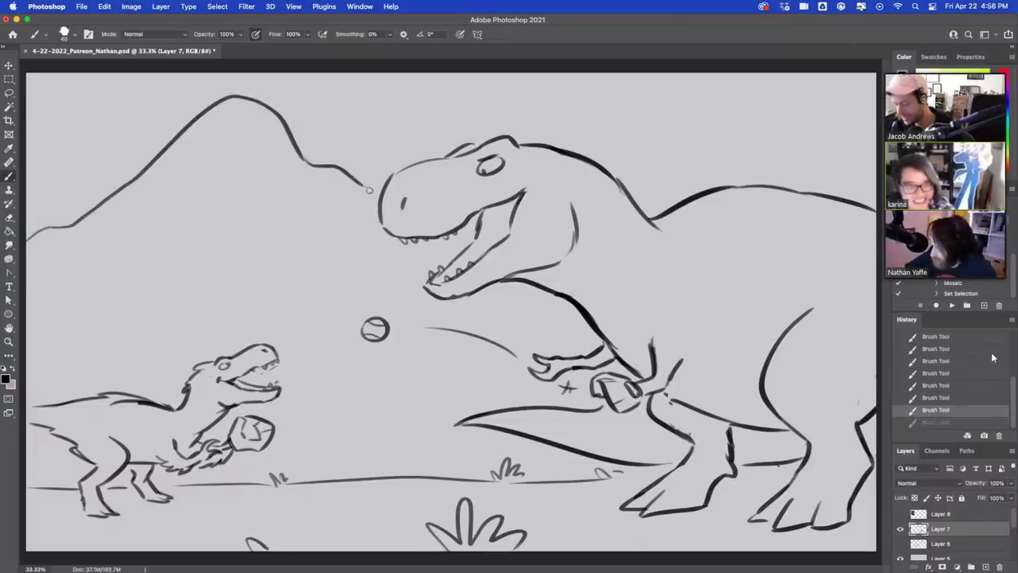
mouse_move(636, 185)
left_mouse_down()
mouse_move(712, 118)
mouse_move(738, 133)
mouse_move(855, 144)
mouse_move(738, 99)
mouse_move(789, 143)
mouse_move(867, 168)
left_mouse_up()
key("super+z")
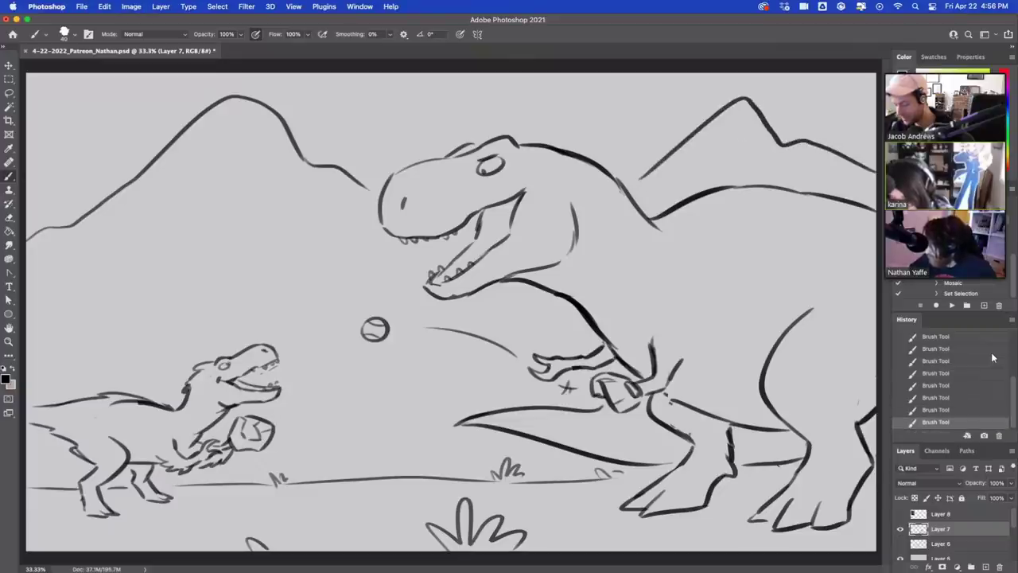
Draw spiky foliage in the background above the small dinosaur, and hide the poster's Layer 8 again.
mouse_move(33, 310)
left_mouse_down()
mouse_move(55, 323)
mouse_move(69, 304)
mouse_move(139, 344)
mouse_move(158, 332)
mouse_move(168, 295)
mouse_move(189, 323)
mouse_move(213, 326)
left_mouse_up()
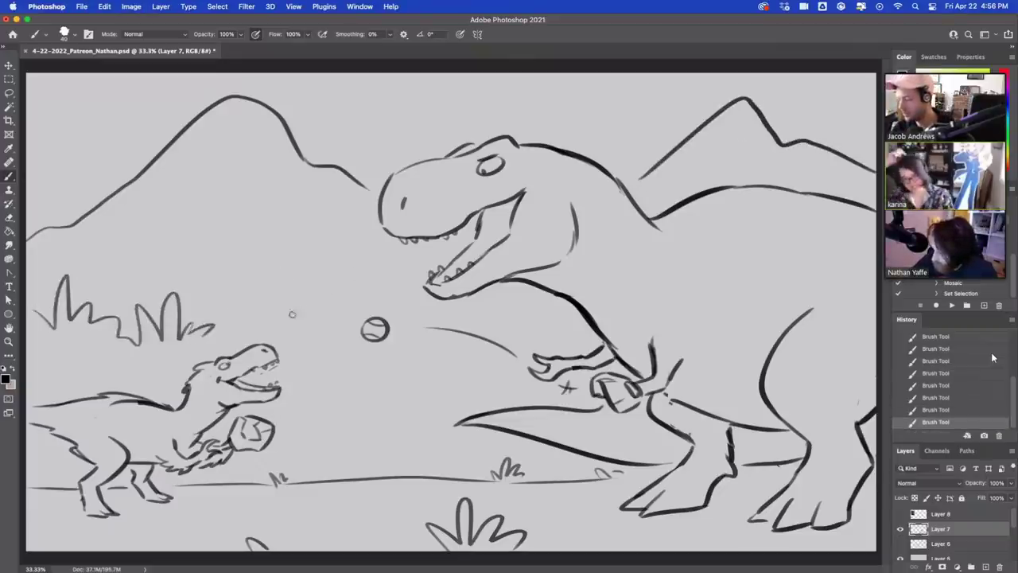
mouse_move(287, 318)
left_mouse_down()
mouse_move(314, 287)
mouse_move(356, 285)
mouse_move(292, 325)
mouse_move(273, 325)
left_mouse_up()
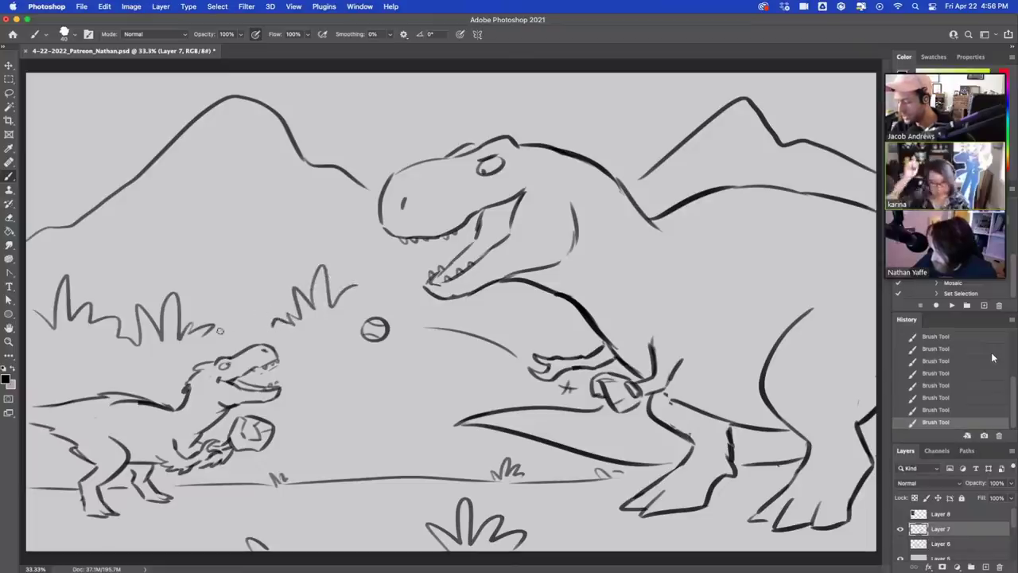
mouse_move(208, 333)
left_mouse_down()
mouse_move(230, 308)
mouse_move(252, 309)
left_mouse_up()
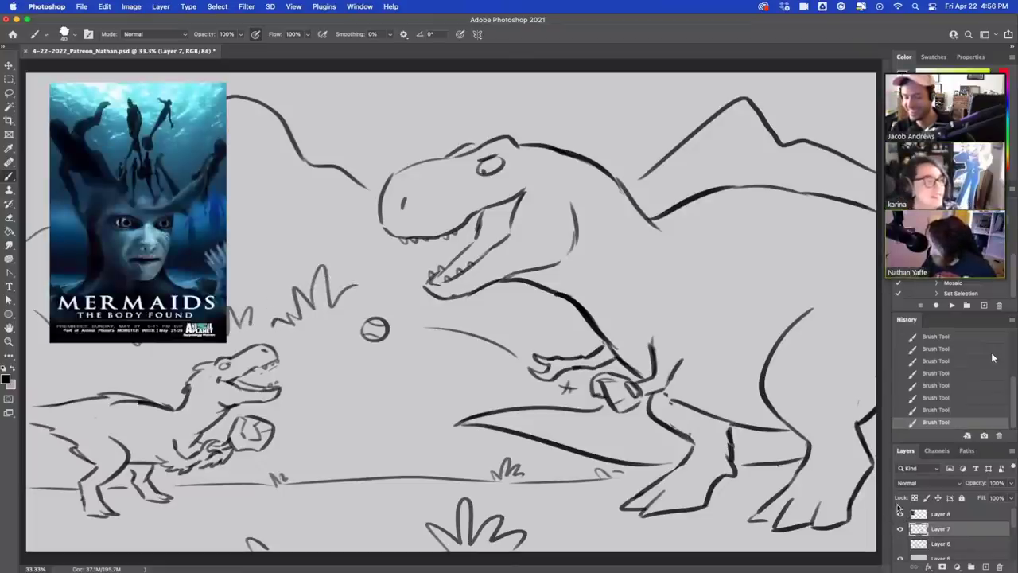
left_click(900, 515)
Add more spiky grass tufts near the ball, behind the T. rex's arm and on the ground between the dinosaurs.
mouse_move(360, 287)
left_mouse_down()
mouse_move(351, 310)
mouse_move(374, 302)
left_mouse_up()
mouse_move(526, 317)
left_mouse_down()
mouse_move(519, 330)
mouse_move(576, 324)
left_mouse_up()
mouse_move(324, 457)
left_mouse_down()
mouse_move(353, 438)
mouse_move(396, 458)
mouse_move(404, 434)
left_mouse_up()
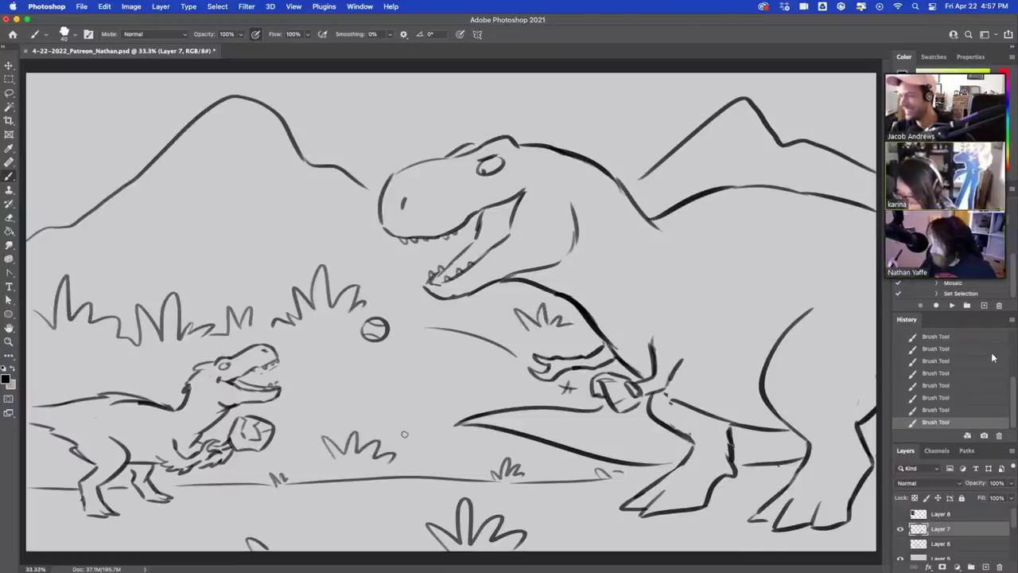
left_click_drag(388, 307, 412, 303)
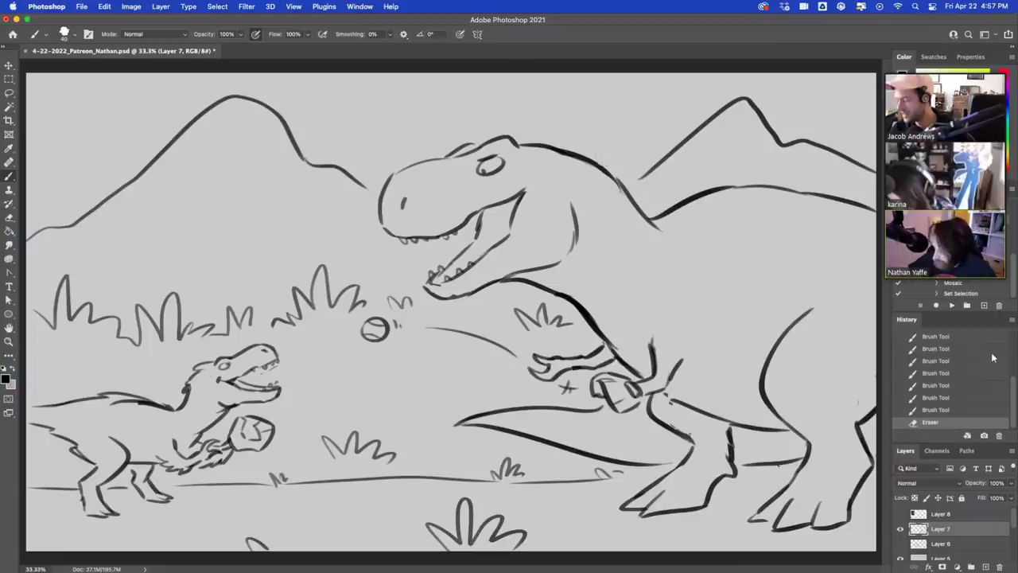
Draw a cap on the small dinosaur's head, add forearm feather strokes, and thin its back line with the Eraser.
mouse_move(207, 362)
left_mouse_down()
mouse_move(194, 375)
mouse_move(197, 357)
mouse_move(225, 344)
mouse_move(234, 352)
mouse_move(209, 355)
mouse_move(198, 371)
mouse_move(233, 349)
left_mouse_up()
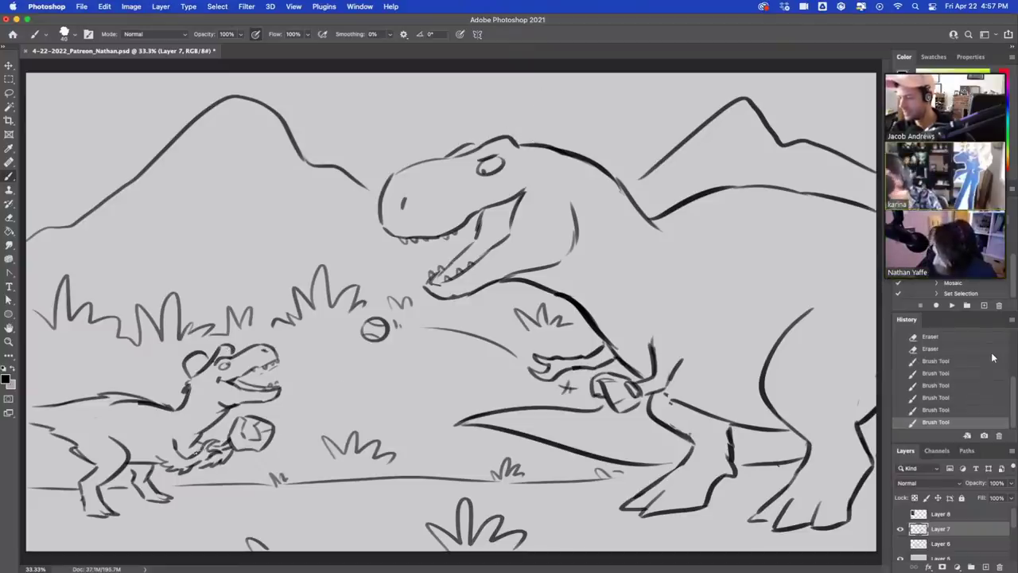
left_click_drag(192, 449, 202, 446)
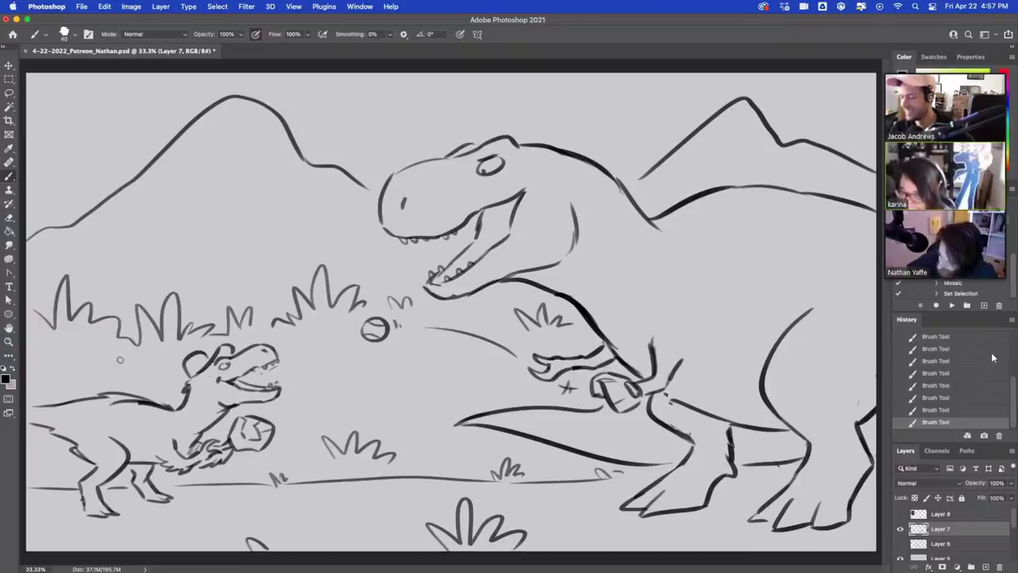
mouse_move(137, 410)
left_mouse_down()
mouse_move(159, 417)
mouse_move(156, 406)
left_mouse_up()
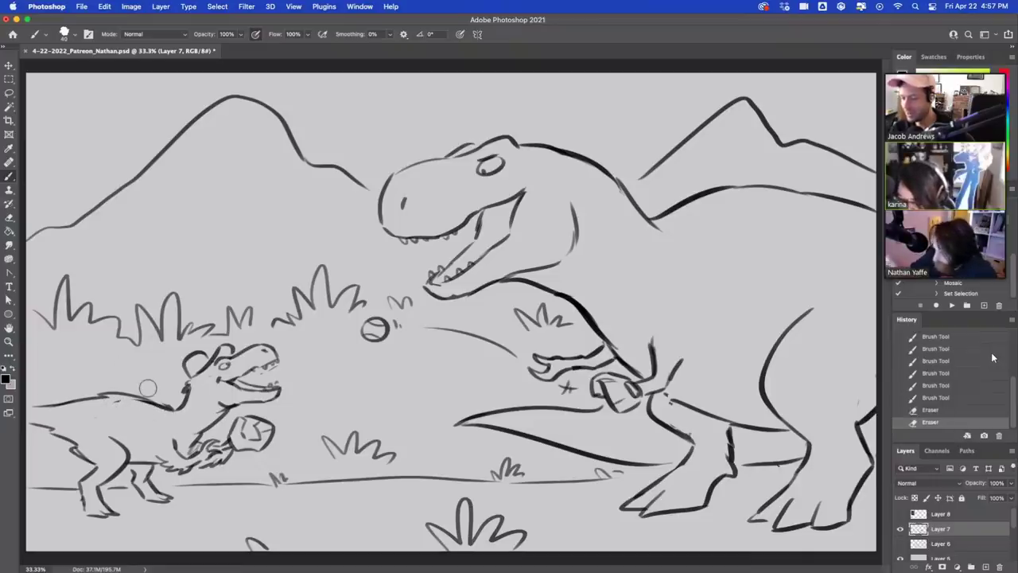
Strengthen the T. rex's snout line and add a neck fold, a tail stroke between its legs and small spots behind its jaw.
left_click_drag(403, 168, 433, 159)
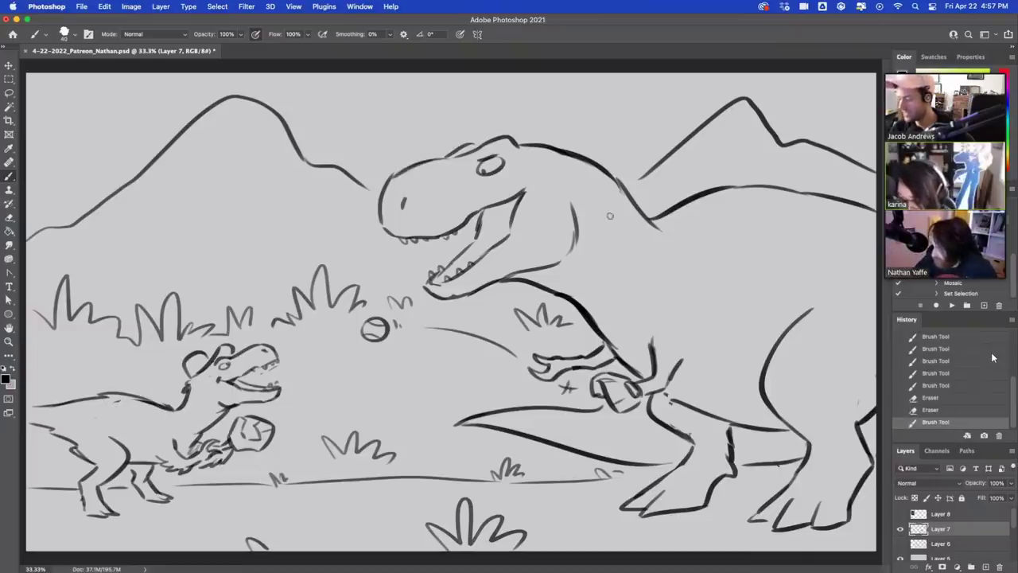
left_click_drag(585, 229, 576, 261)
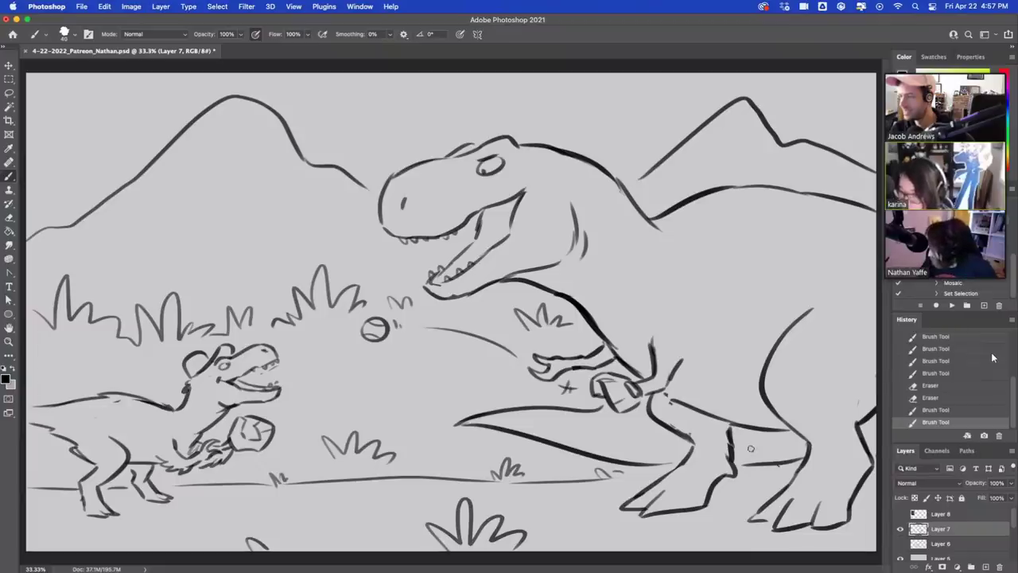
left_click_drag(749, 448, 794, 452)
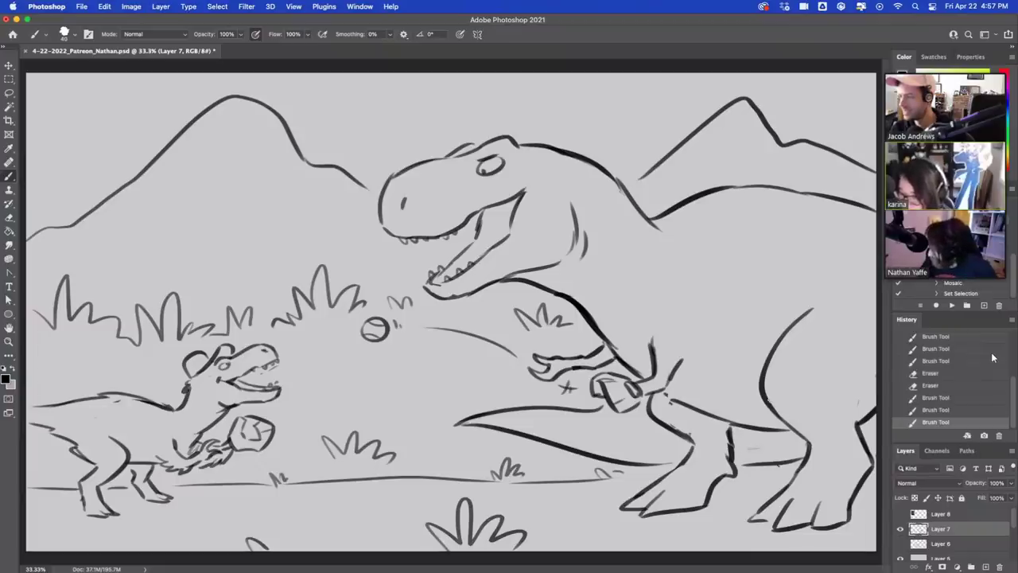
left_click(561, 185)
left_click(551, 200)
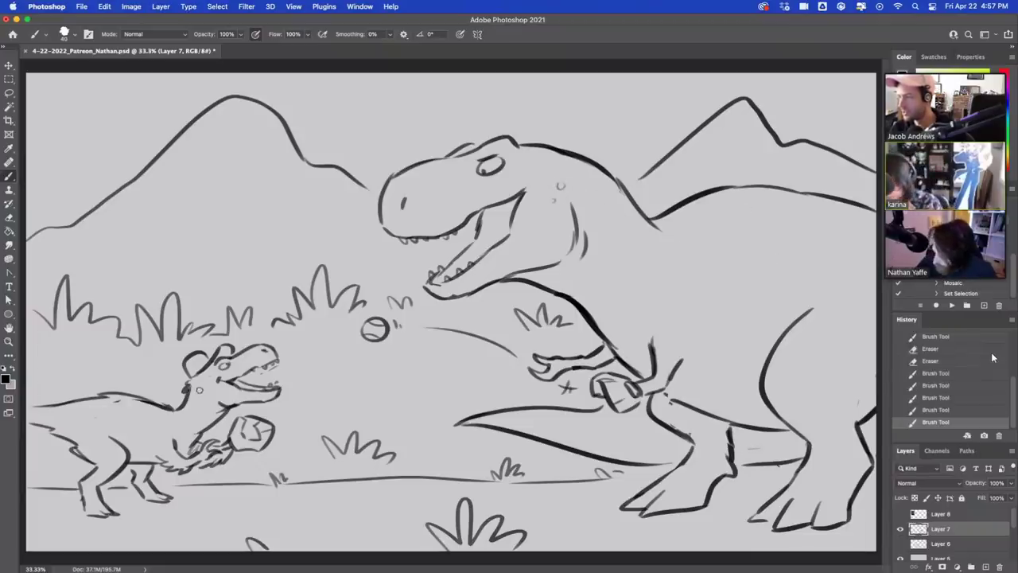
Add small feather marks to the small dinosaur's neck, back and body, and clean up the lines with the Eraser.
mouse_move(199, 390)
left_mouse_down()
mouse_move(209, 401)
mouse_move(179, 420)
left_mouse_up()
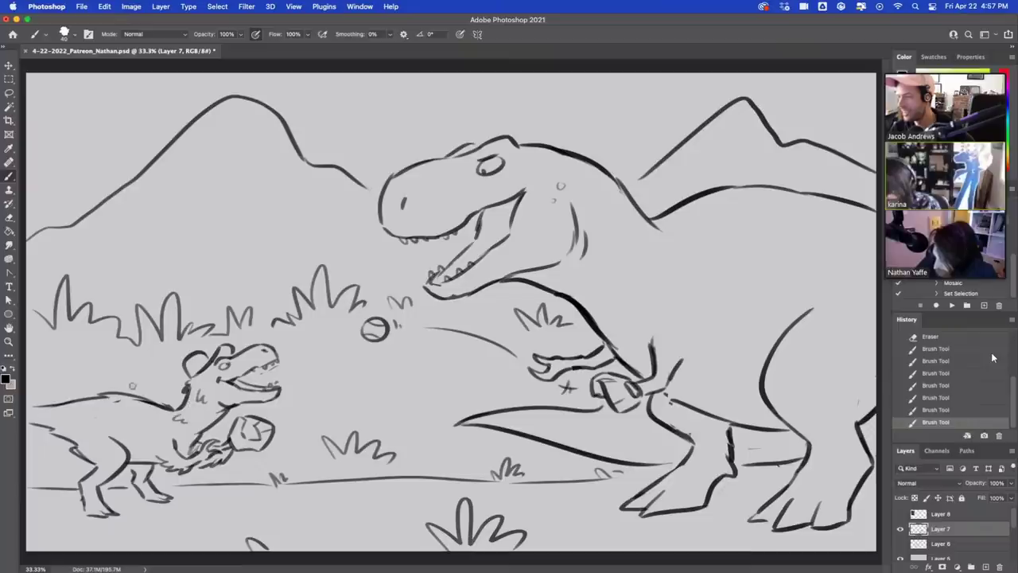
mouse_move(91, 420)
left_mouse_down()
mouse_move(75, 422)
mouse_move(84, 410)
mouse_move(124, 435)
left_mouse_up()
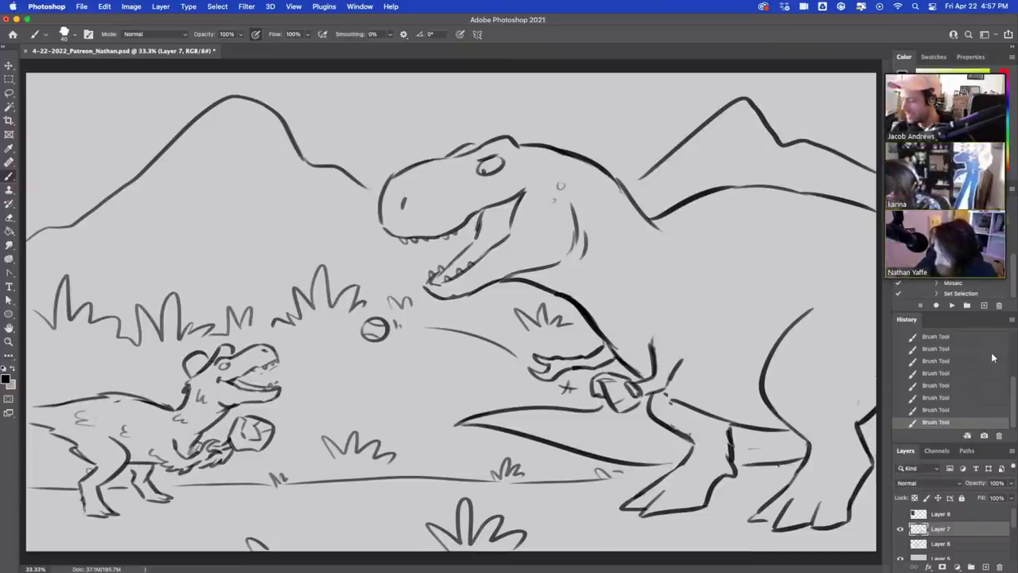
left_click_drag(142, 482, 141, 472)
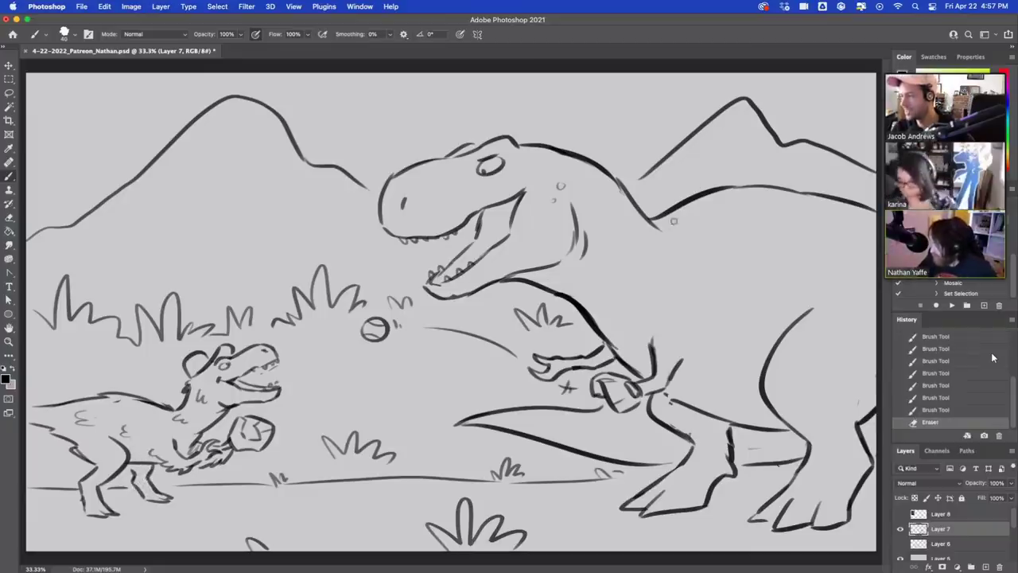
Add thin contour strokes along the T. rex's upper back, removing a trial neck line, and touch up its snout.
left_click_drag(673, 222, 747, 195)
left_click_drag(688, 205, 712, 202)
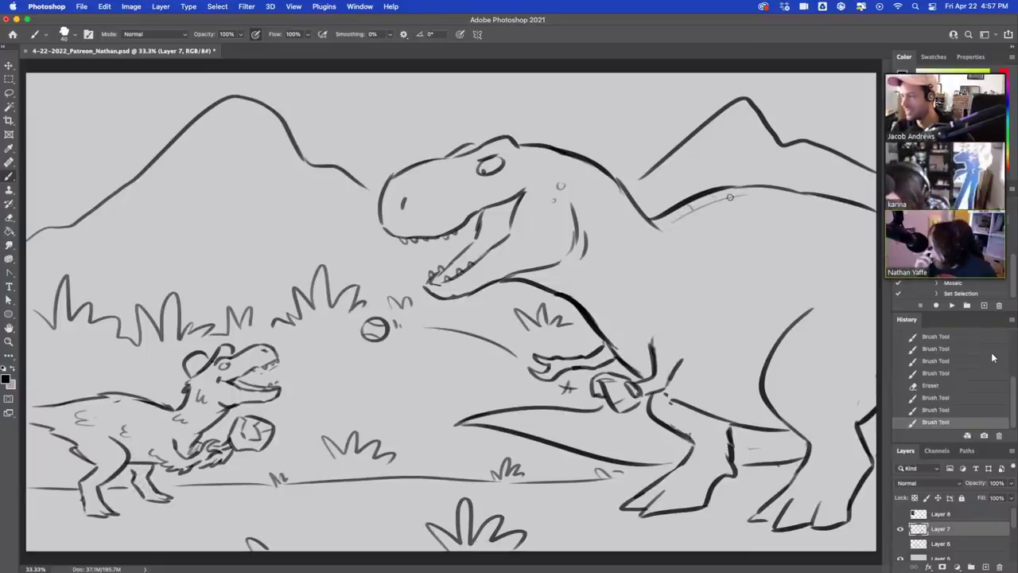
left_click_drag(593, 170, 636, 226)
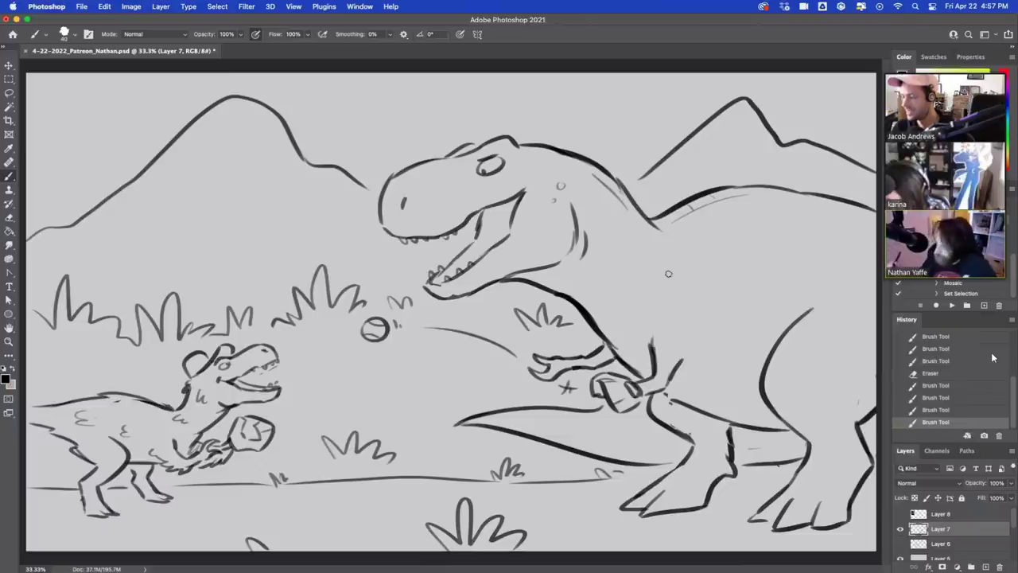
key("ctrl+z")
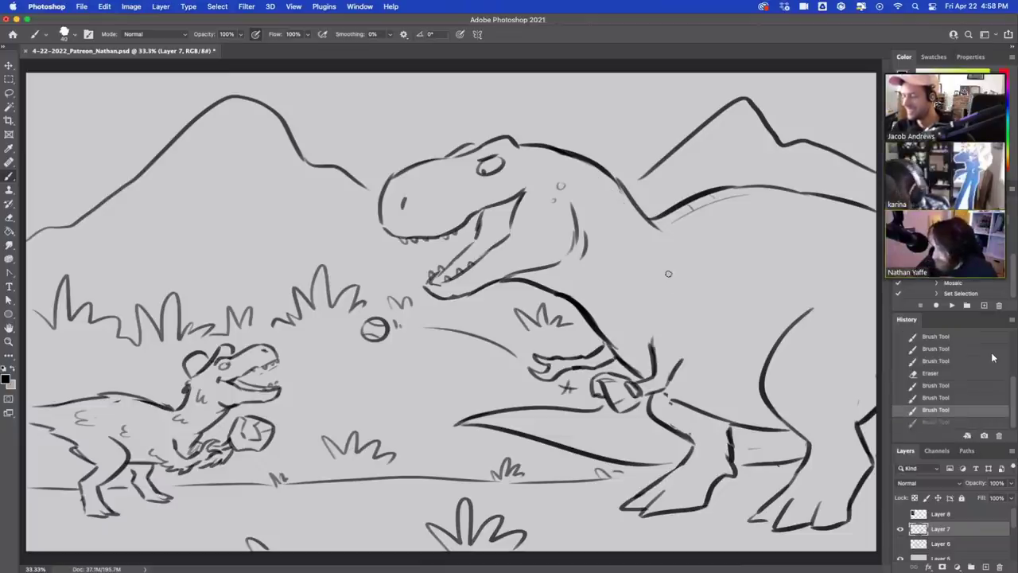
mouse_move(393, 163)
left_mouse_down()
mouse_move(417, 159)
mouse_move(411, 166)
left_mouse_up()
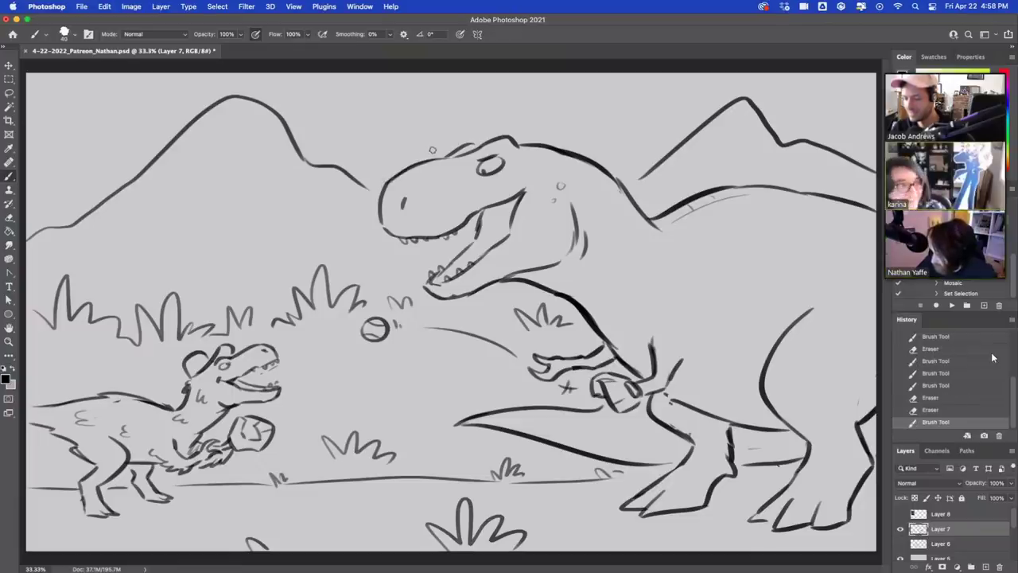
Sketch two small hands gripping plant stems between the dinosaurs, with leafy fronds above them and a grass tuft beneath the T. rex's jaw.
left_click_drag(359, 388, 373, 407)
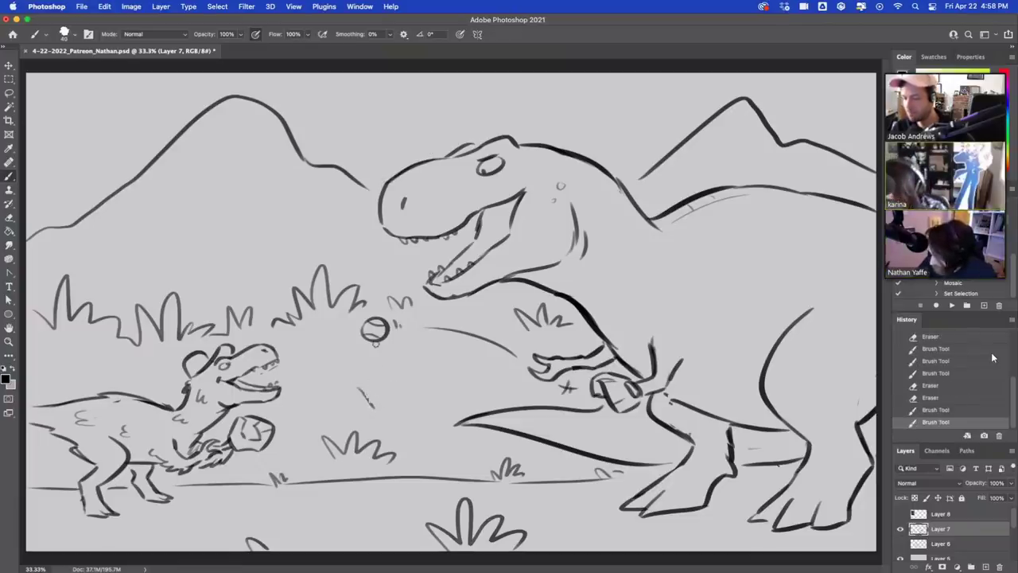
key("super+z")
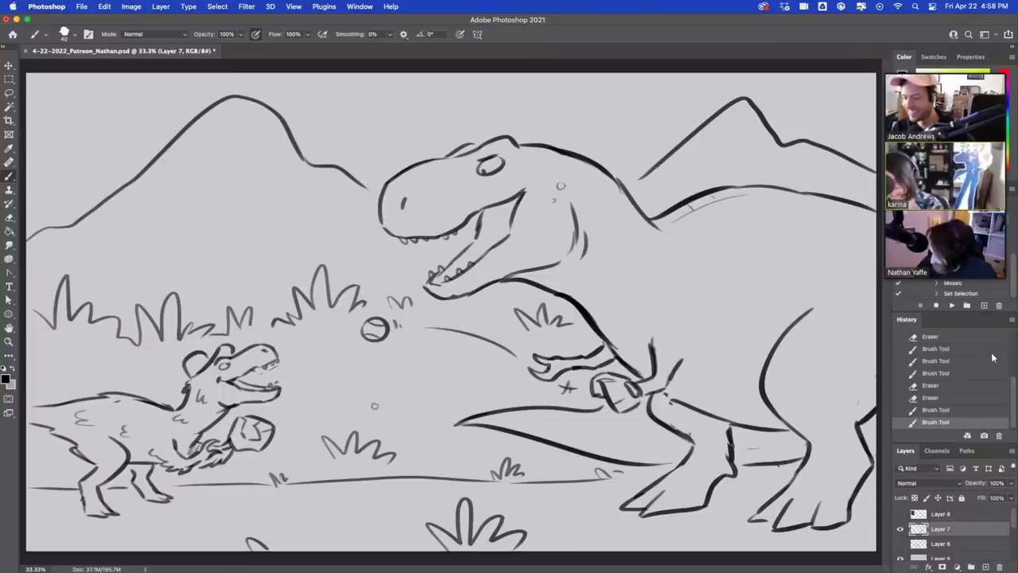
mouse_move(375, 405)
left_mouse_down()
mouse_move(358, 383)
mouse_move(370, 397)
mouse_move(375, 377)
mouse_move(380, 387)
mouse_move(358, 356)
mouse_move(344, 361)
left_mouse_up()
key("super+z")
key("super+z")
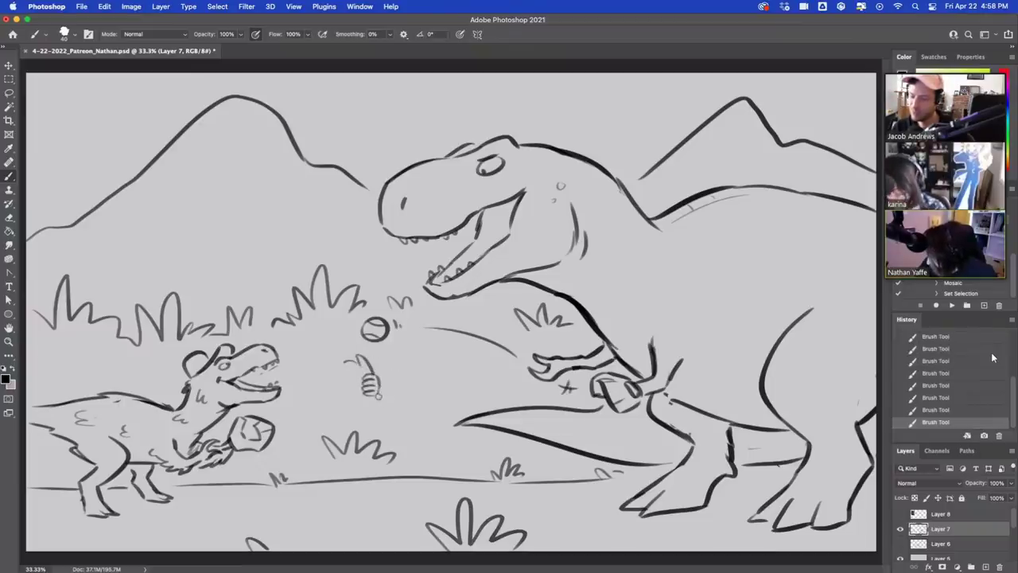
mouse_move(378, 396)
left_mouse_down()
mouse_move(391, 426)
mouse_move(435, 393)
mouse_move(458, 364)
left_mouse_up()
left_click_drag(451, 313, 485, 313)
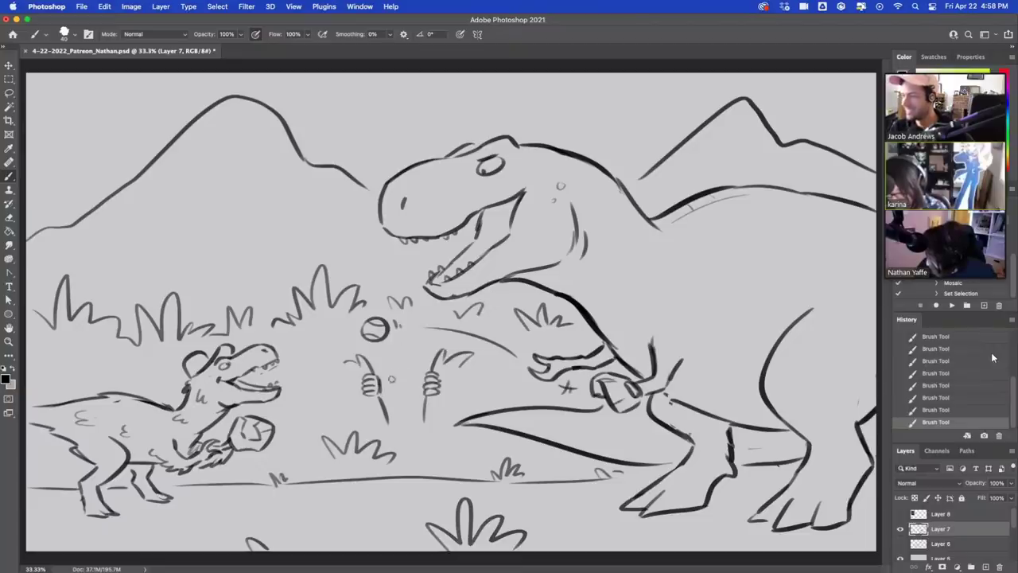
Draw the rounded head outline of a small figure between the gripping hands, with a tuft of hair, redoing unsatisfactory strokes.
left_click_drag(392, 397, 399, 357)
key("super+z")
key("super+z")
mouse_move(388, 395)
left_mouse_down()
mouse_move(406, 340)
mouse_move(419, 377)
left_mouse_up()
key("super+z")
key("super+z")
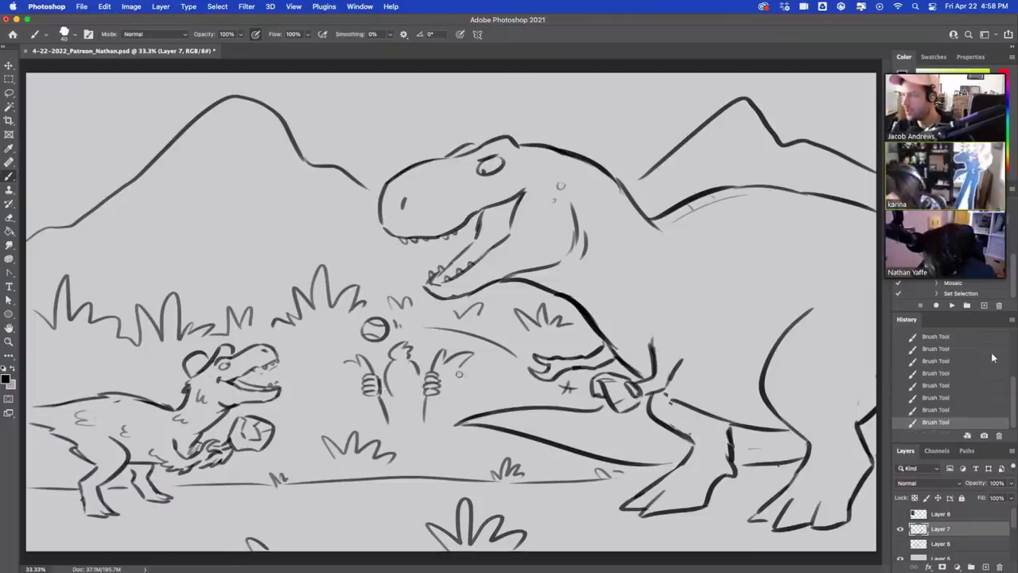
Extend the fronds outside both hands and draw the peeking figure's eyes, open mouth and chin.
mouse_move(459, 366)
left_mouse_down()
mouse_move(496, 369)
mouse_move(478, 373)
left_mouse_up()
left_click_drag(341, 366, 352, 369)
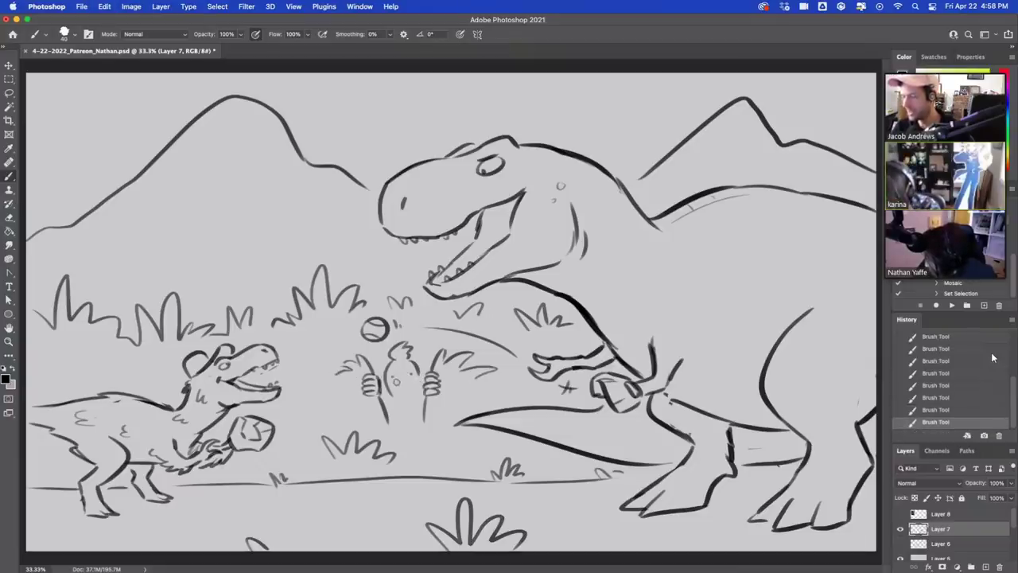
left_click_drag(395, 381, 423, 388)
key("super+z")
key("super+z")
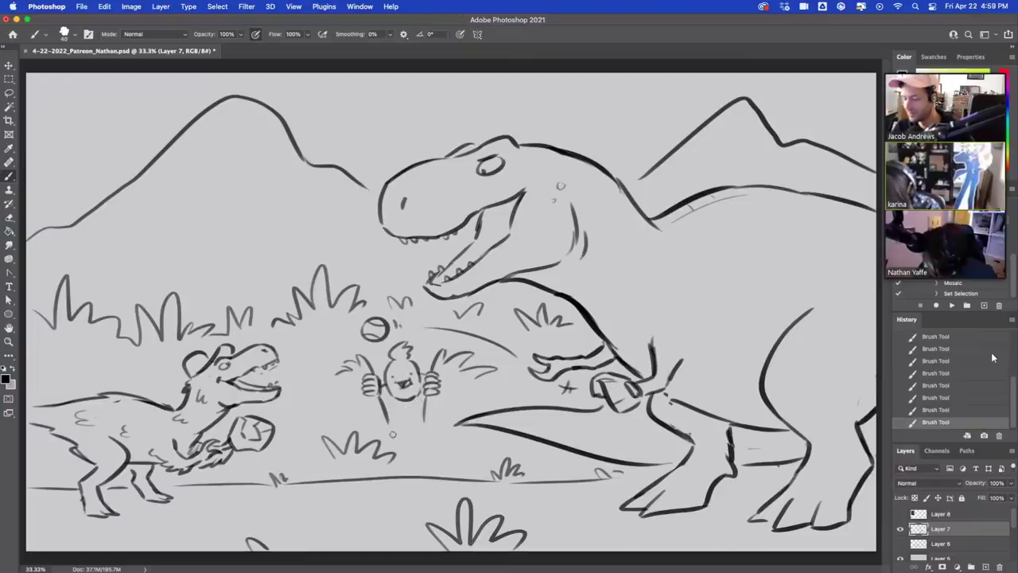
Draw grass blades below the peeking figure, add a frond stroke beside it, and clean up the lines with the Eraser.
mouse_move(380, 424)
left_mouse_down()
mouse_move(387, 433)
mouse_move(404, 415)
mouse_move(417, 428)
mouse_move(438, 424)
left_mouse_up()
key("super+z")
left_click_drag(480, 379, 467, 391)
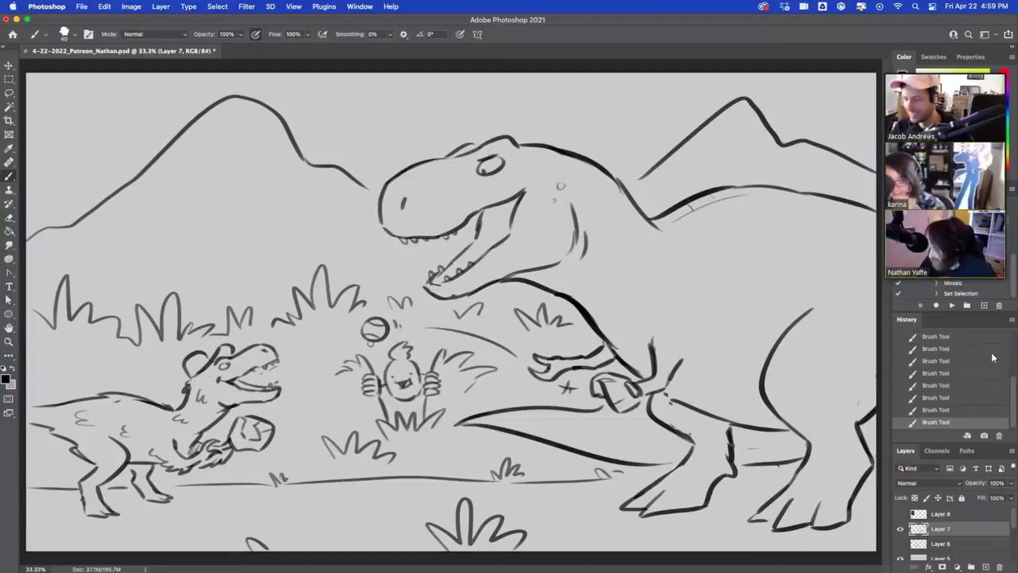
left_click_drag(379, 429, 394, 442)
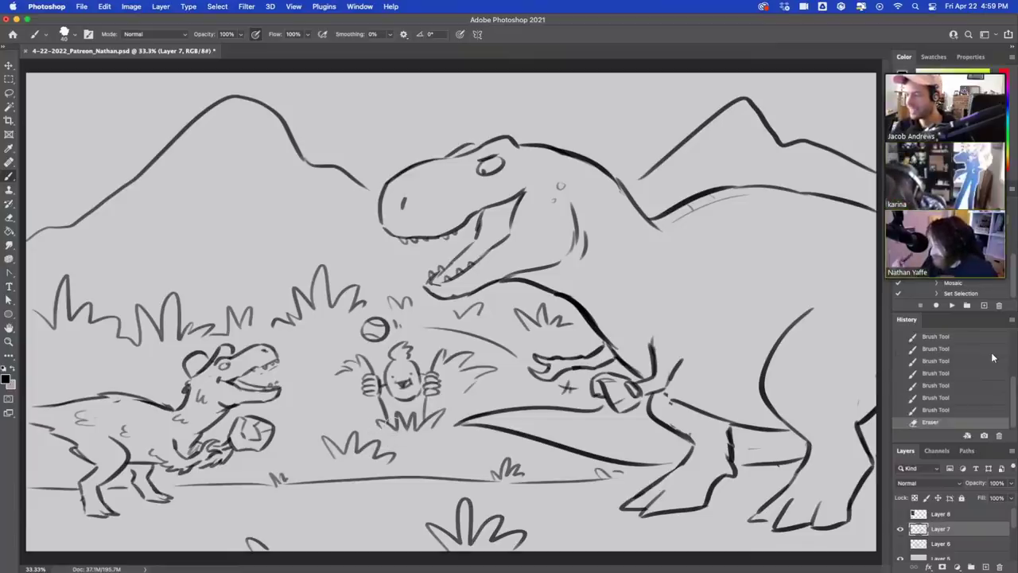
Touch up the T. rex's brow line and sketch puffy cloud outlines across the sky behind the mountains and the T. rex's head.
left_click_drag(471, 144, 478, 141)
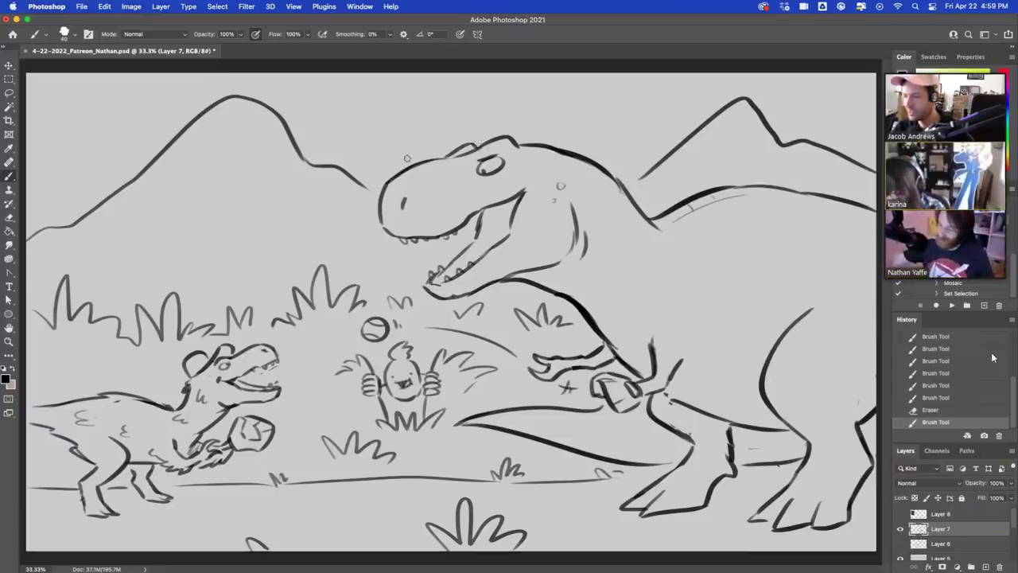
left_click_drag(34, 126, 115, 135)
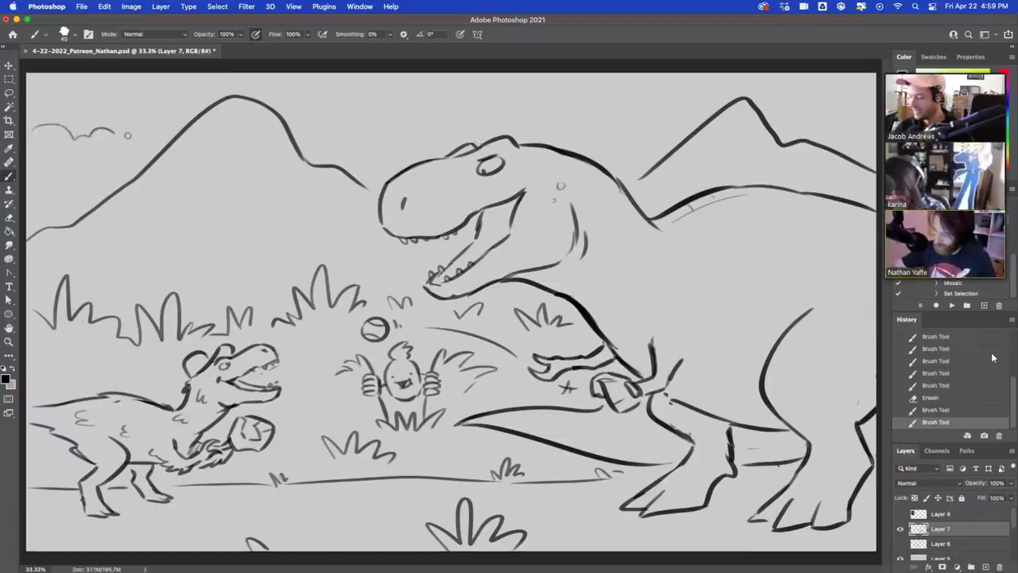
mouse_move(325, 139)
left_mouse_down()
mouse_move(397, 101)
mouse_move(447, 120)
mouse_move(555, 106)
mouse_move(667, 124)
left_mouse_up()
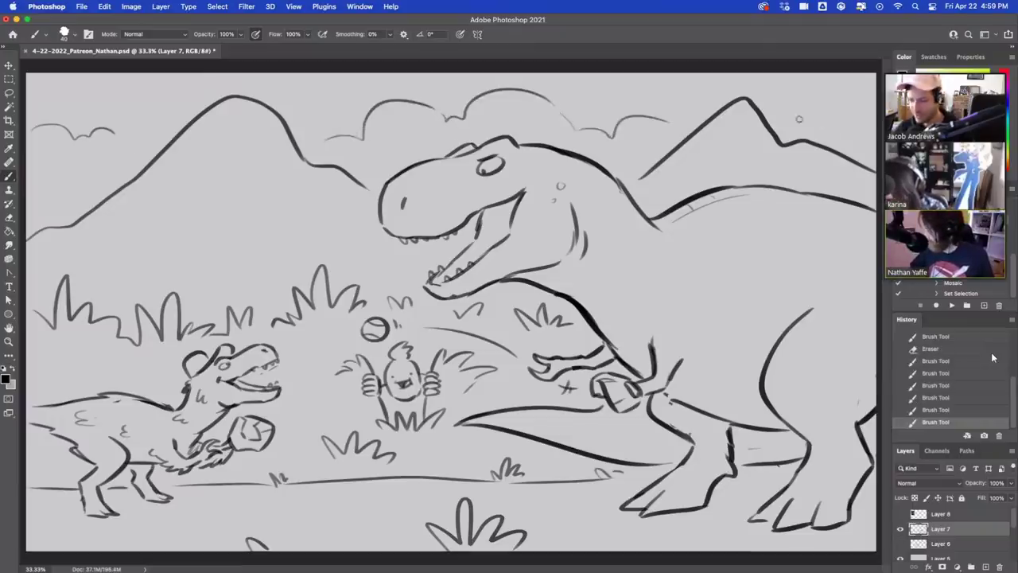
left_click_drag(776, 126, 873, 77)
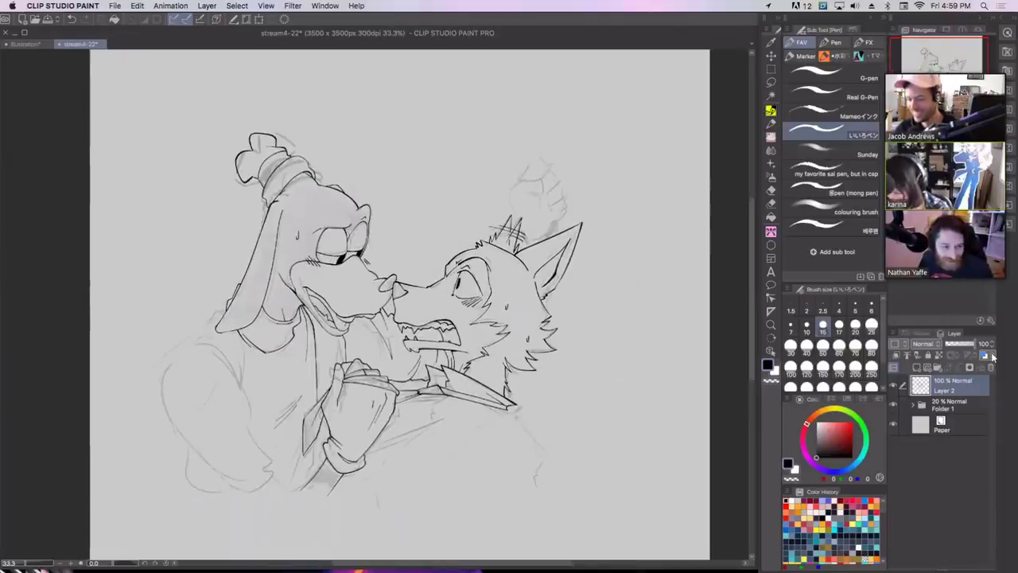
key("h")
key("h")
key("h")
key("h")
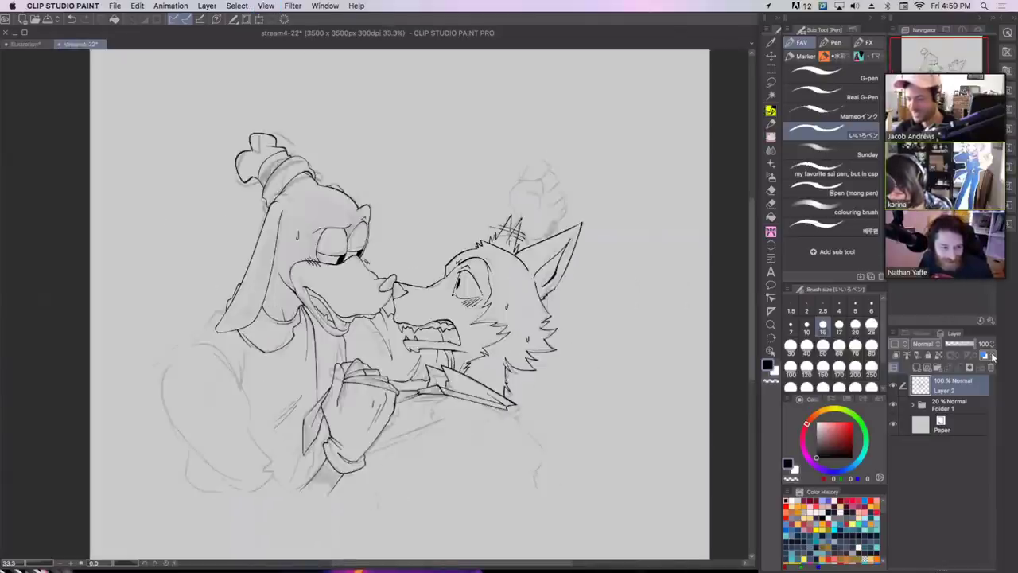
key("h")
key("h")
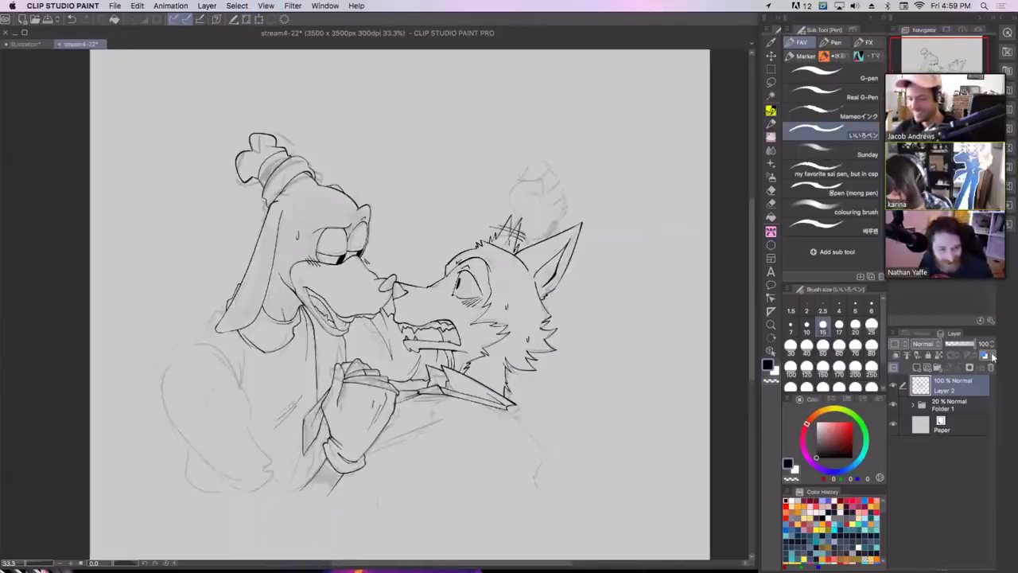